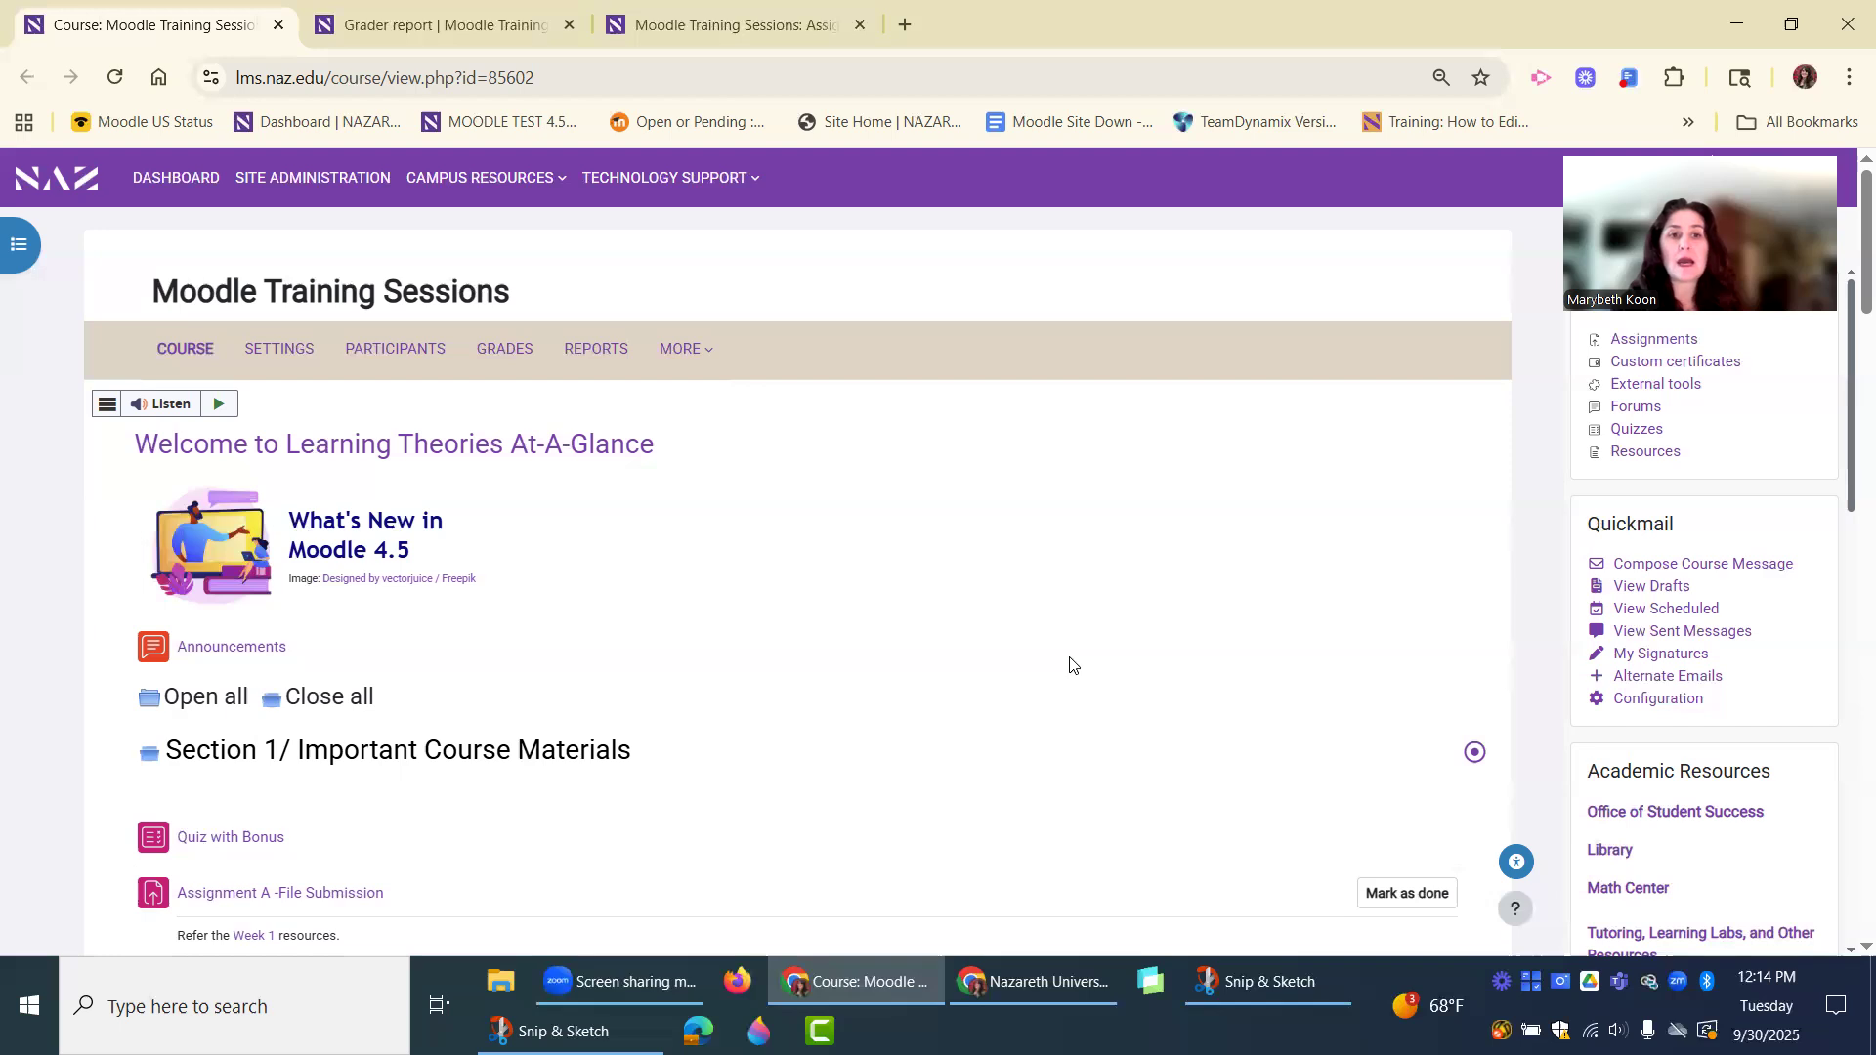
Open the settings of the "Assignment A - Inline Commenting" activity in Section 1.
scroll(859, 650, "down", 4)
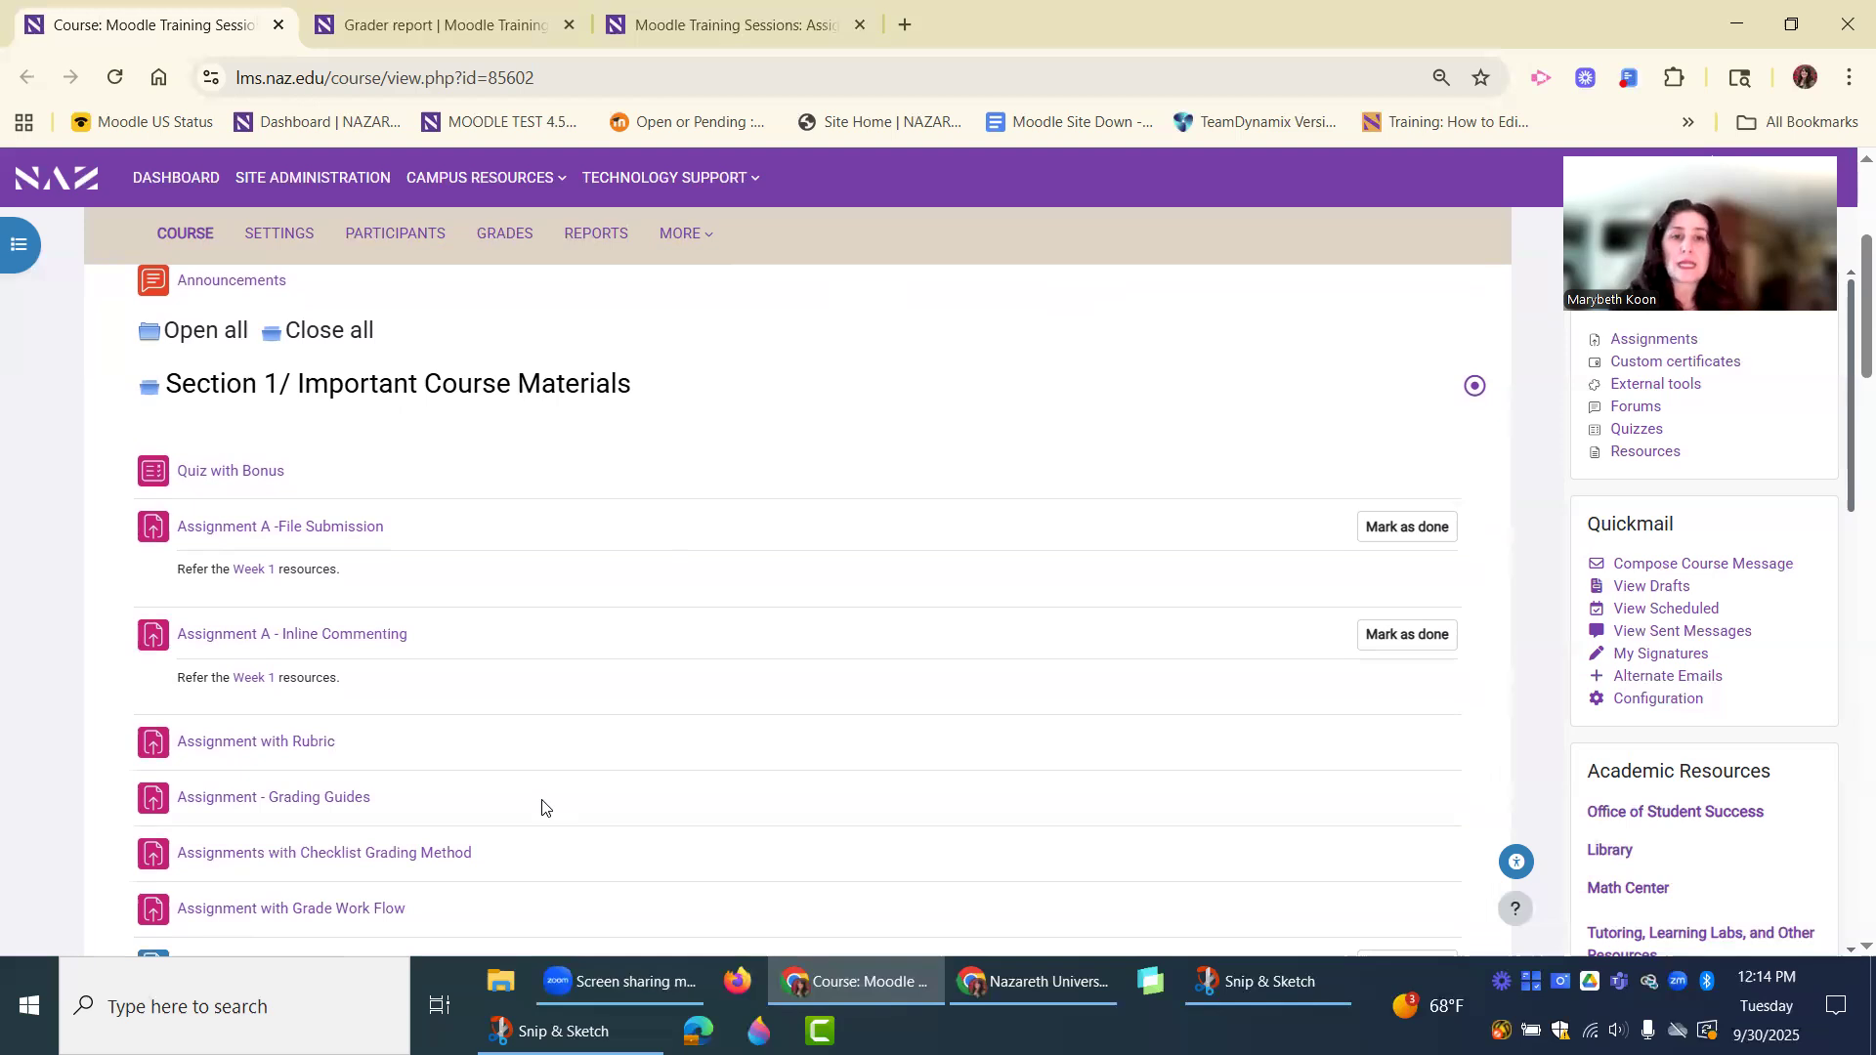
triple_click(367, 639)
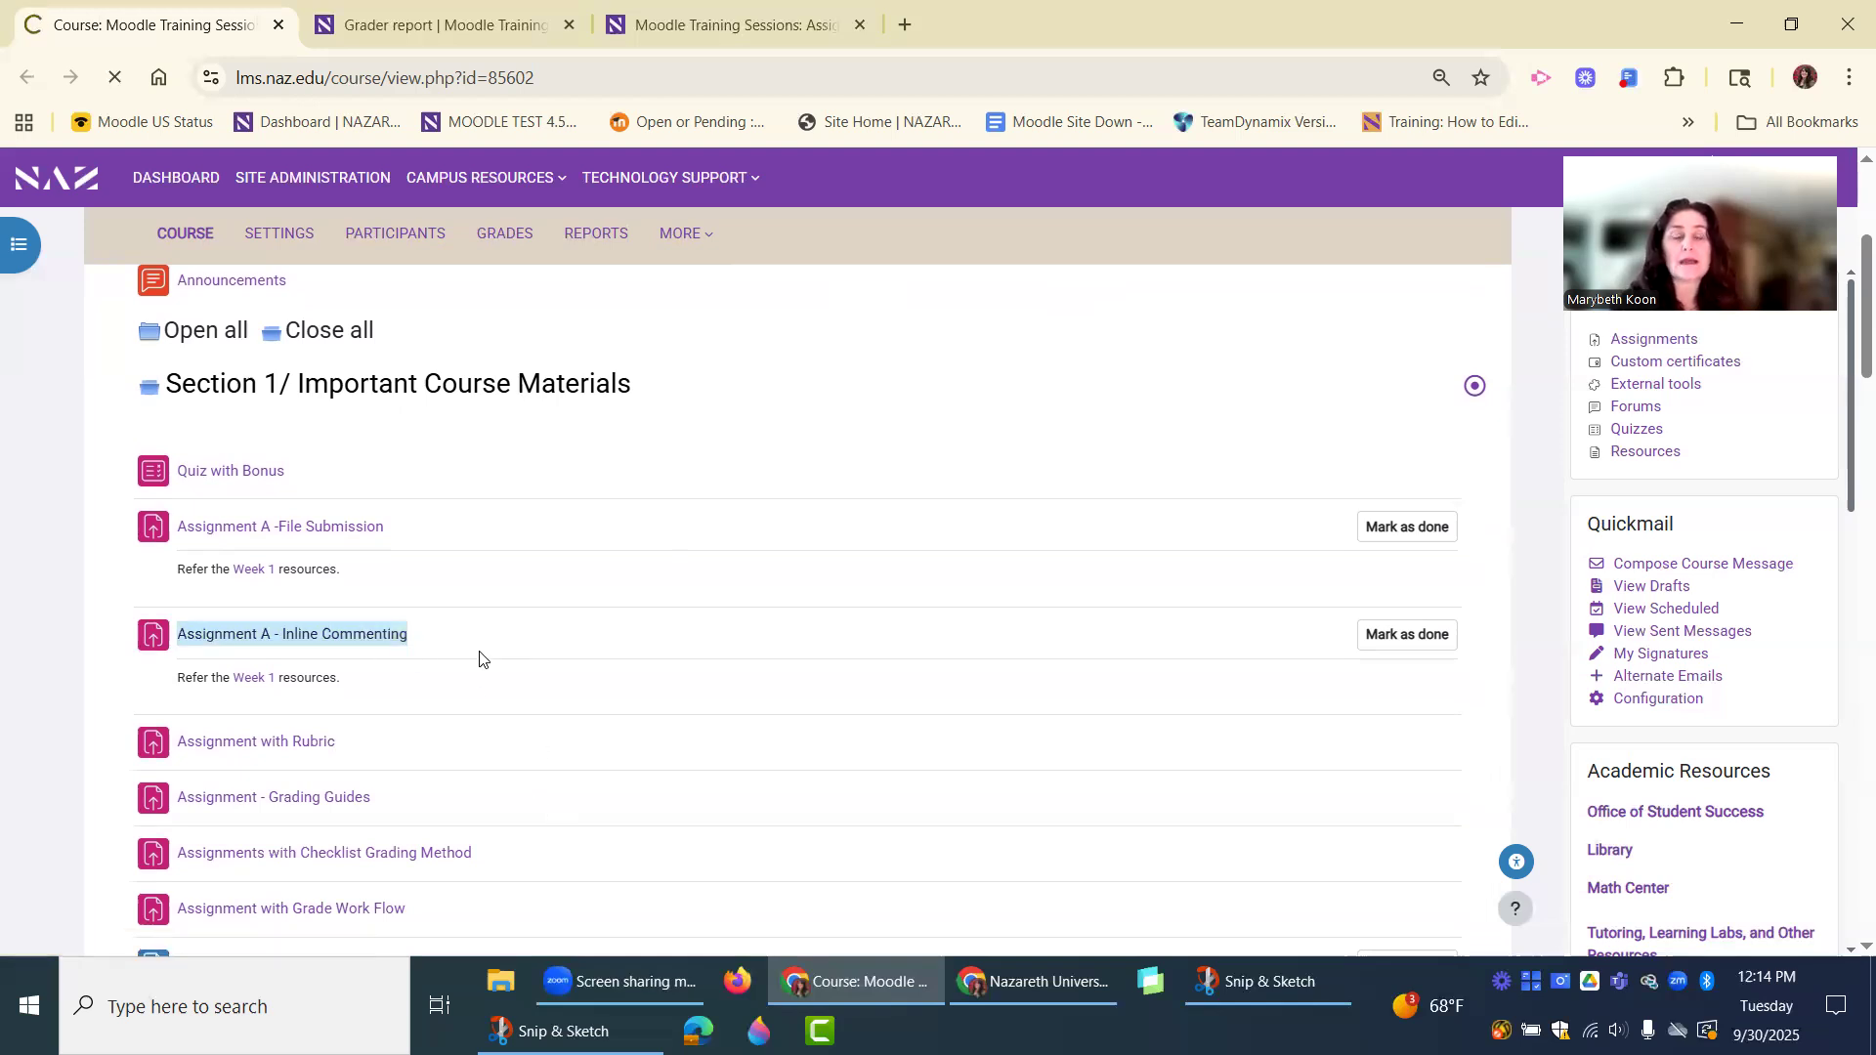
scroll(332, 240, "down", 1)
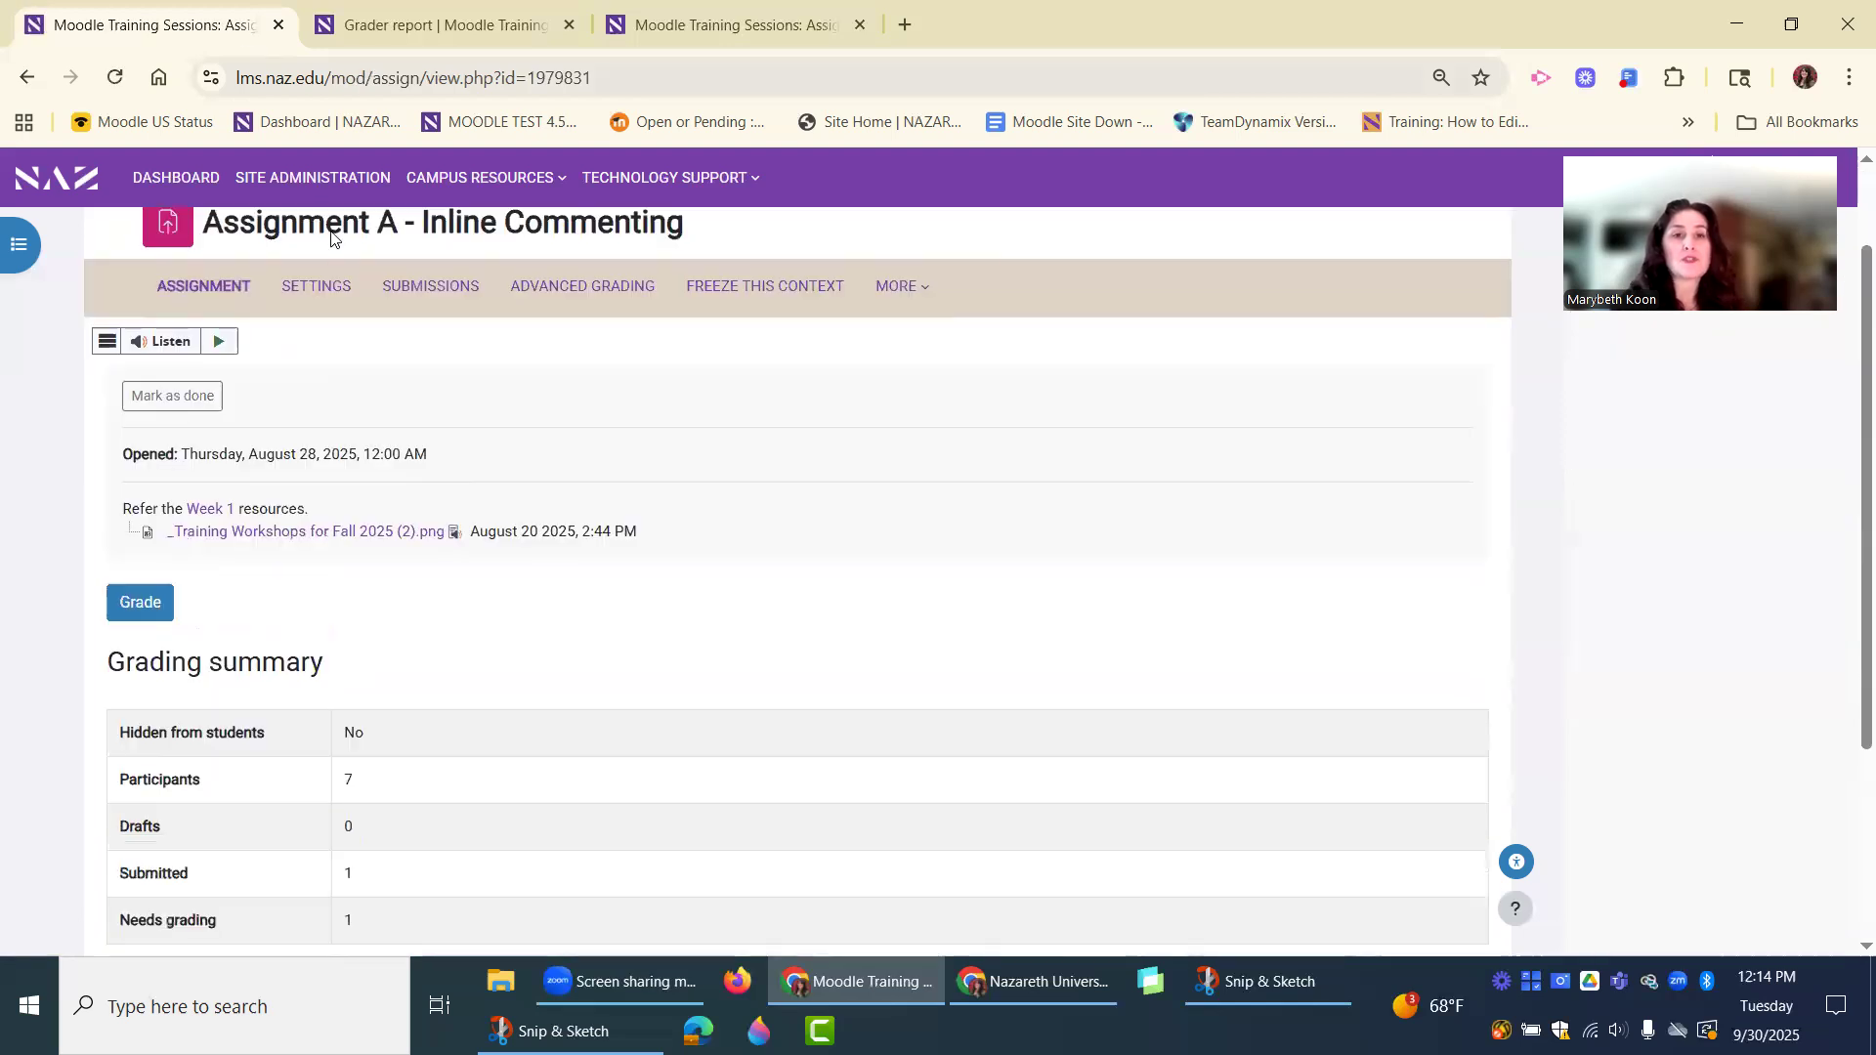
left_click(309, 286)
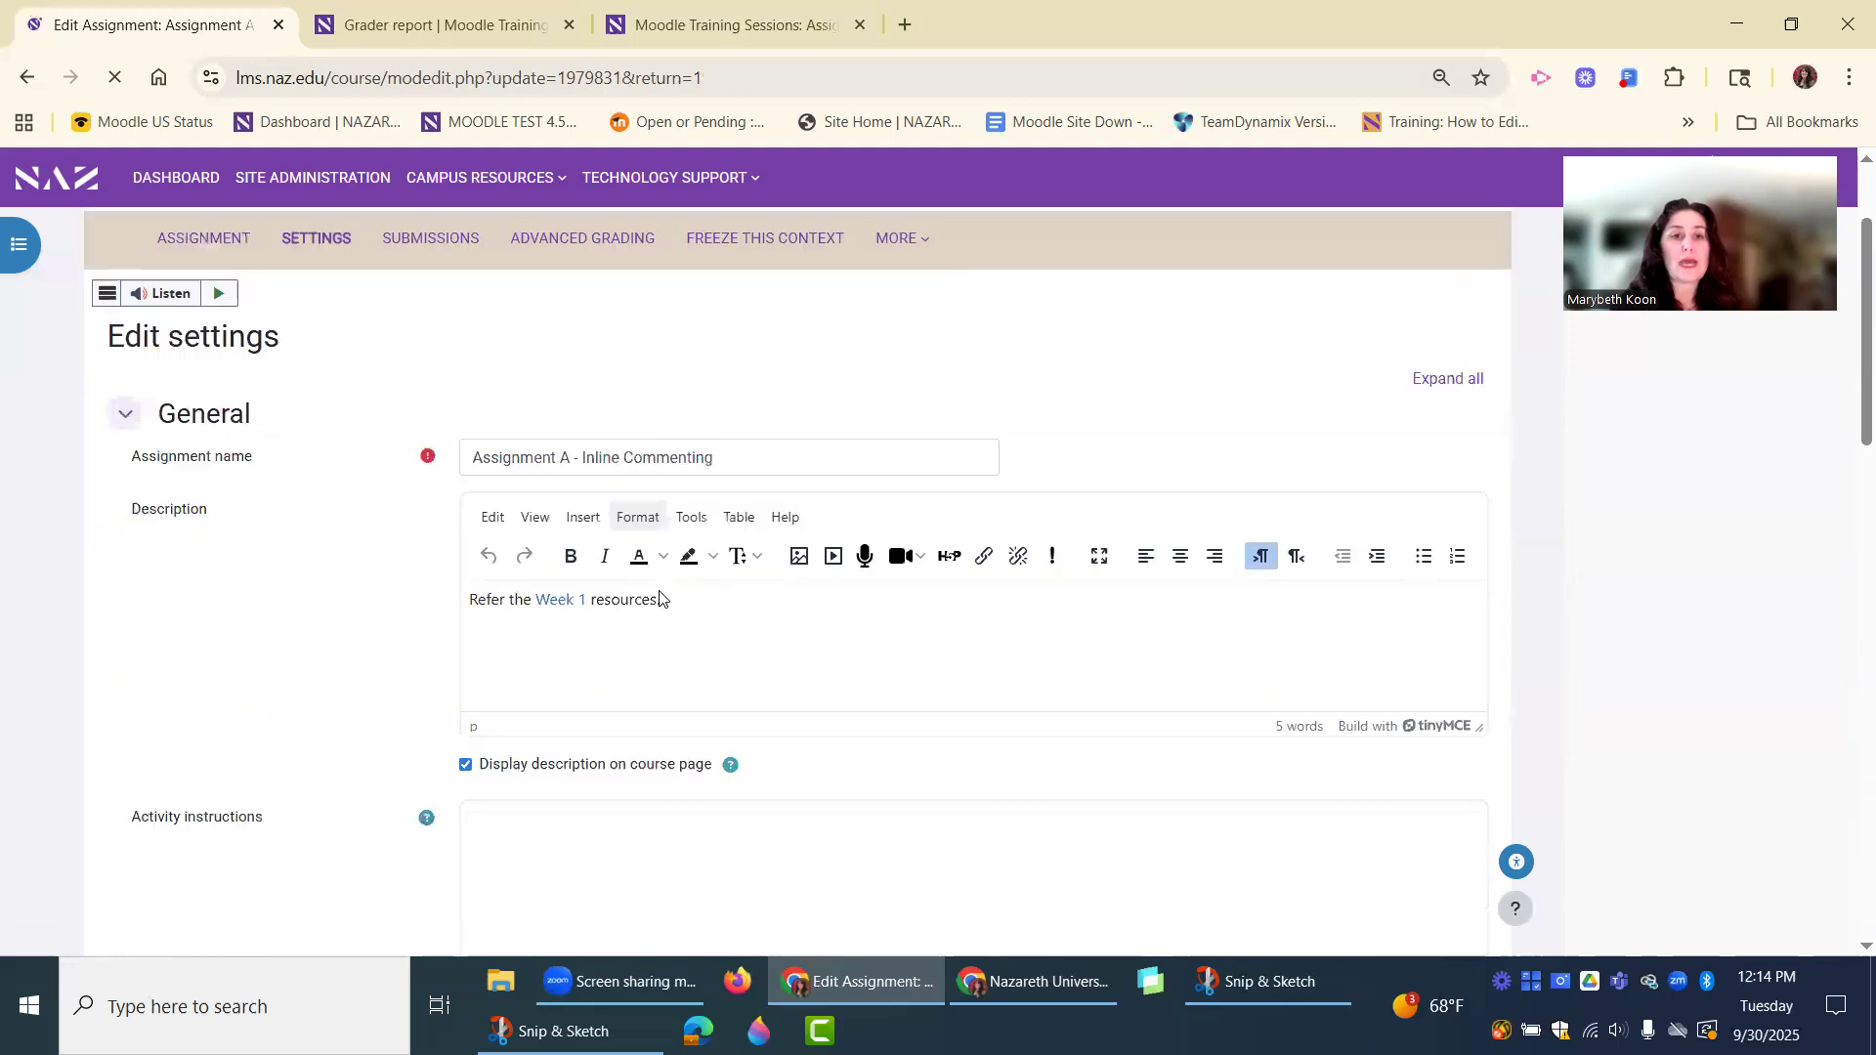
Examine the assignment's Grade settings, including grade type, maximum grade, grading method and category, and return to the course page.
scroll(660, 597, "down", 20)
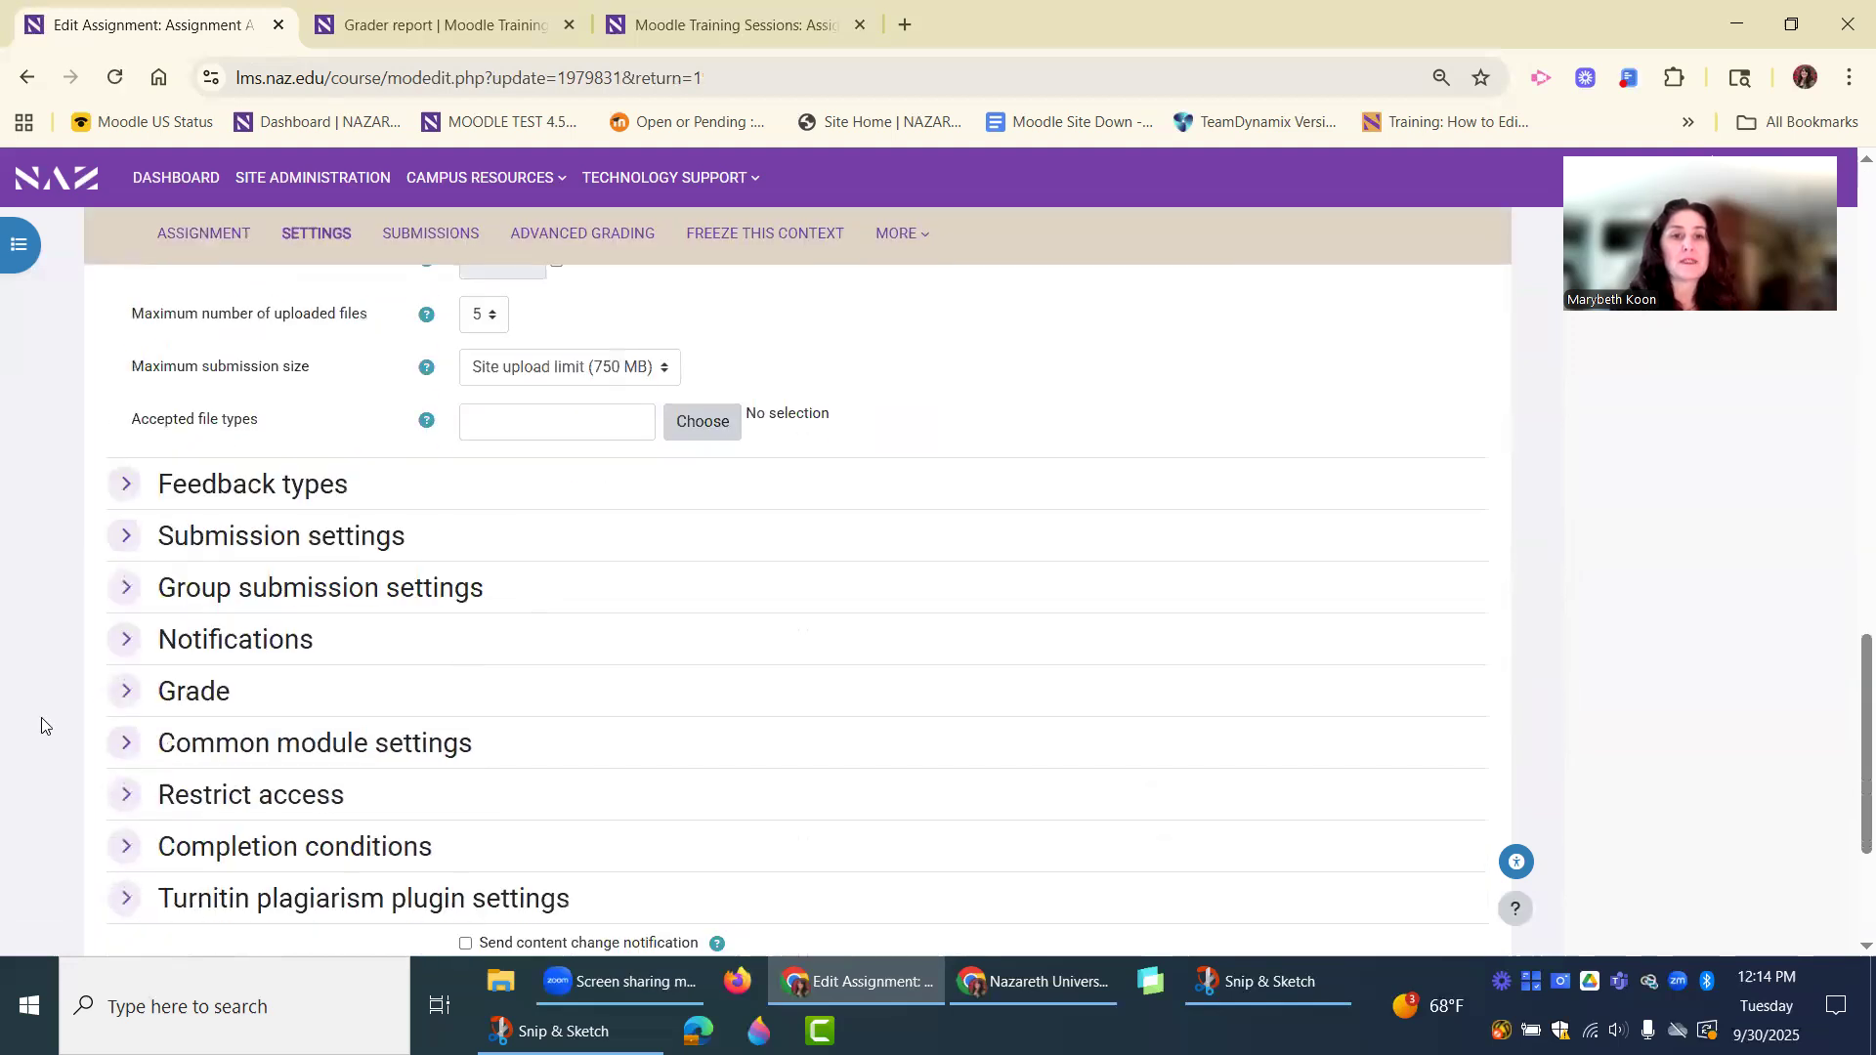
left_click(502, 691)
scroll(659, 706, "down", 3)
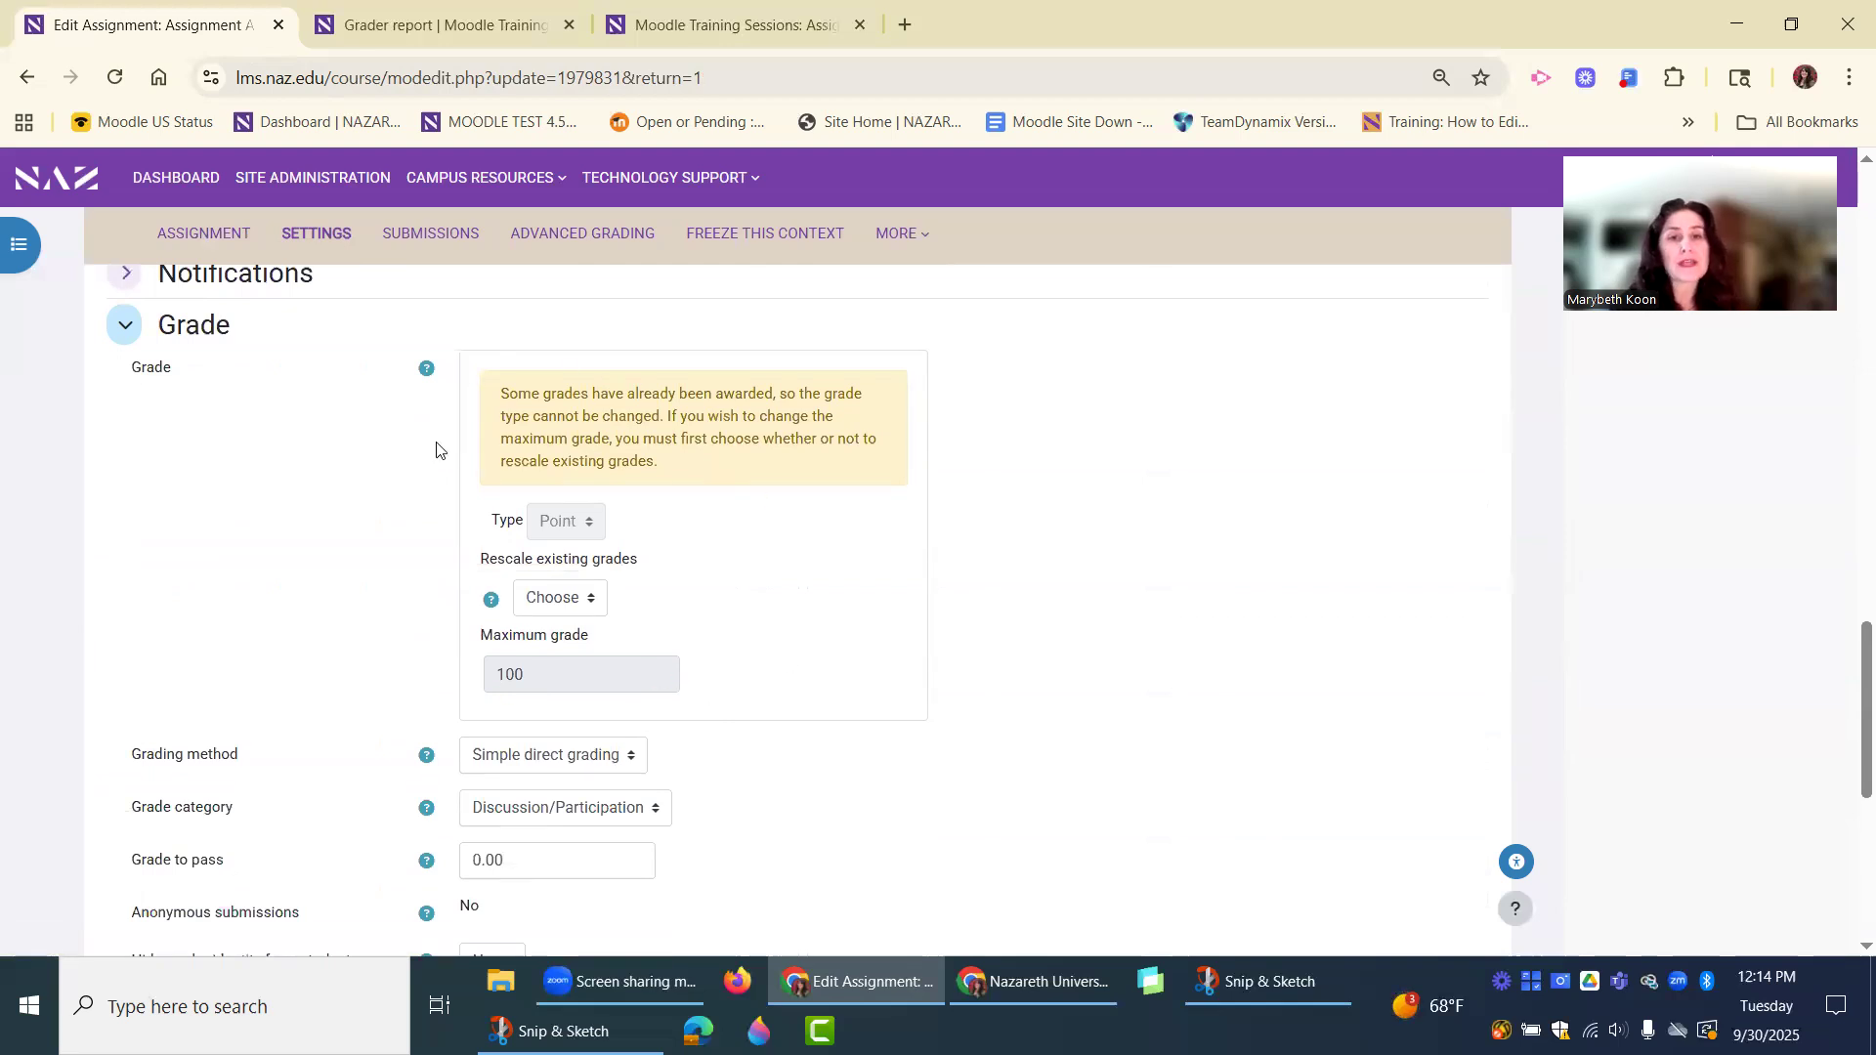
scroll(328, 690, "up", 1)
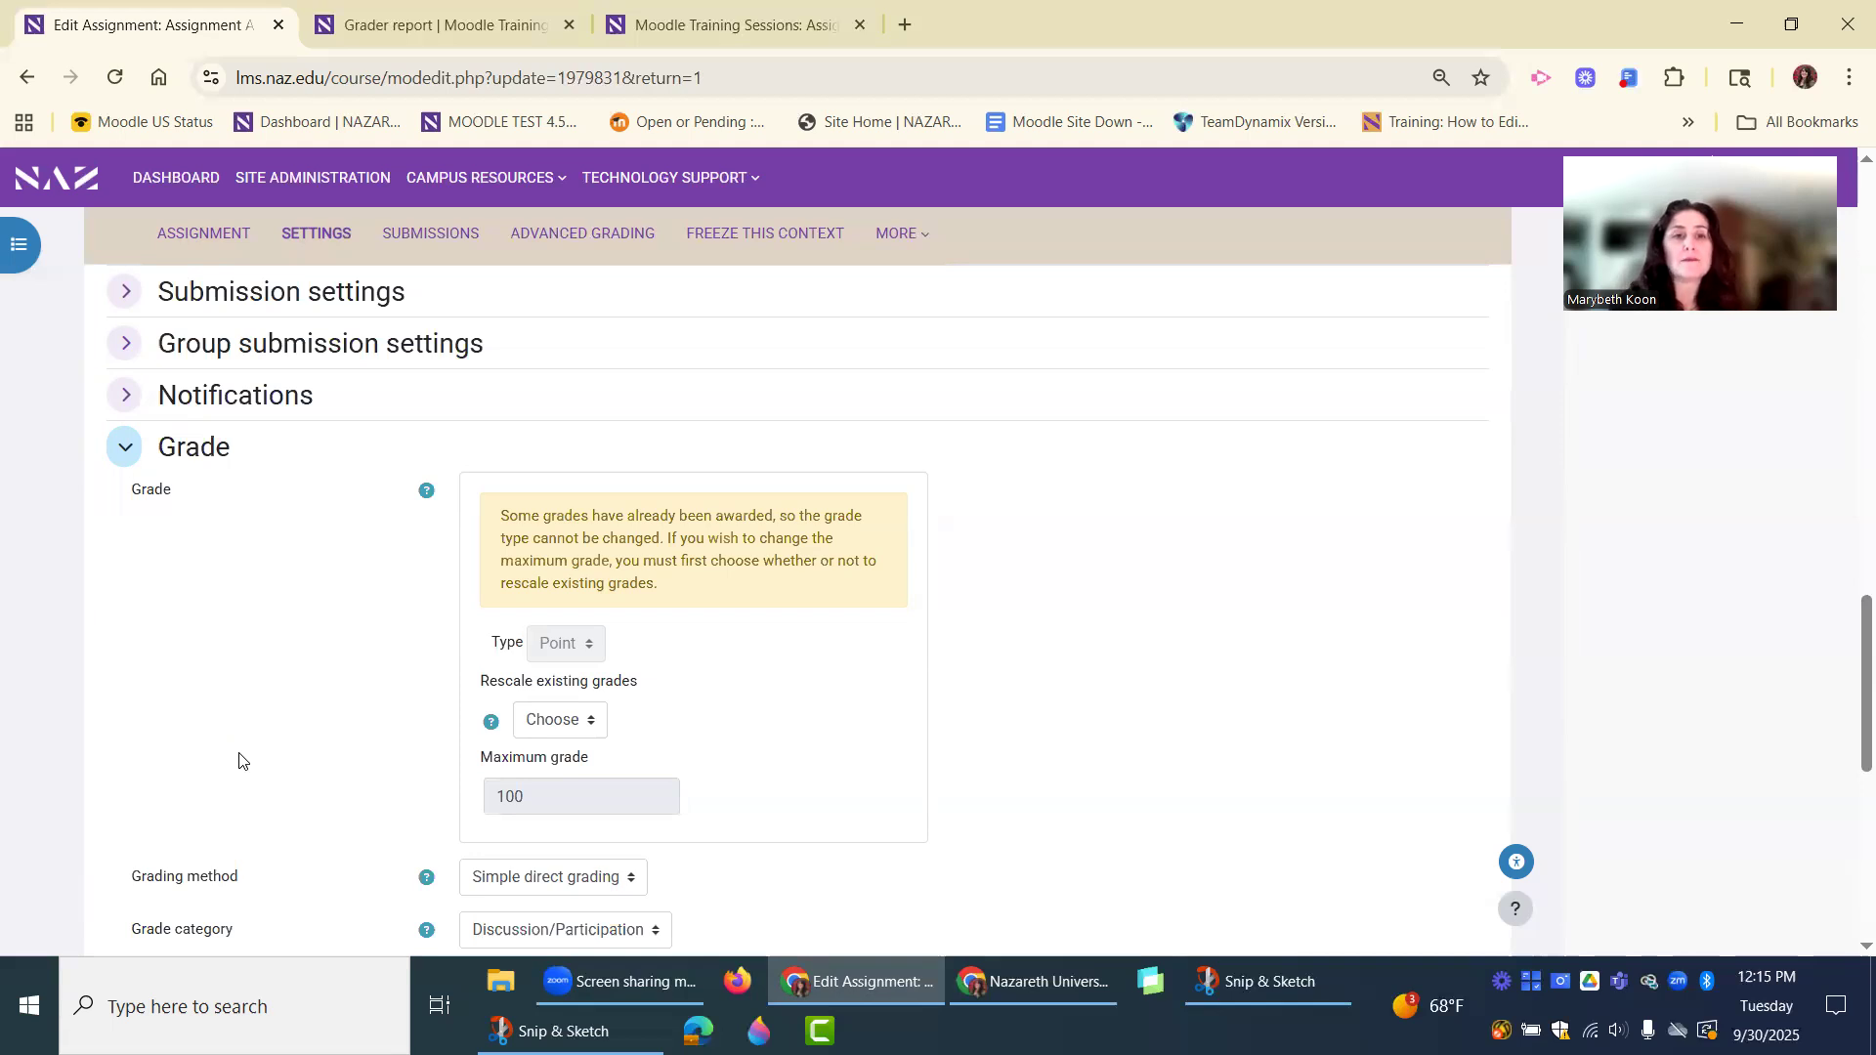
scroll(299, 782, "up", 1)
scroll(301, 781, "down", 1)
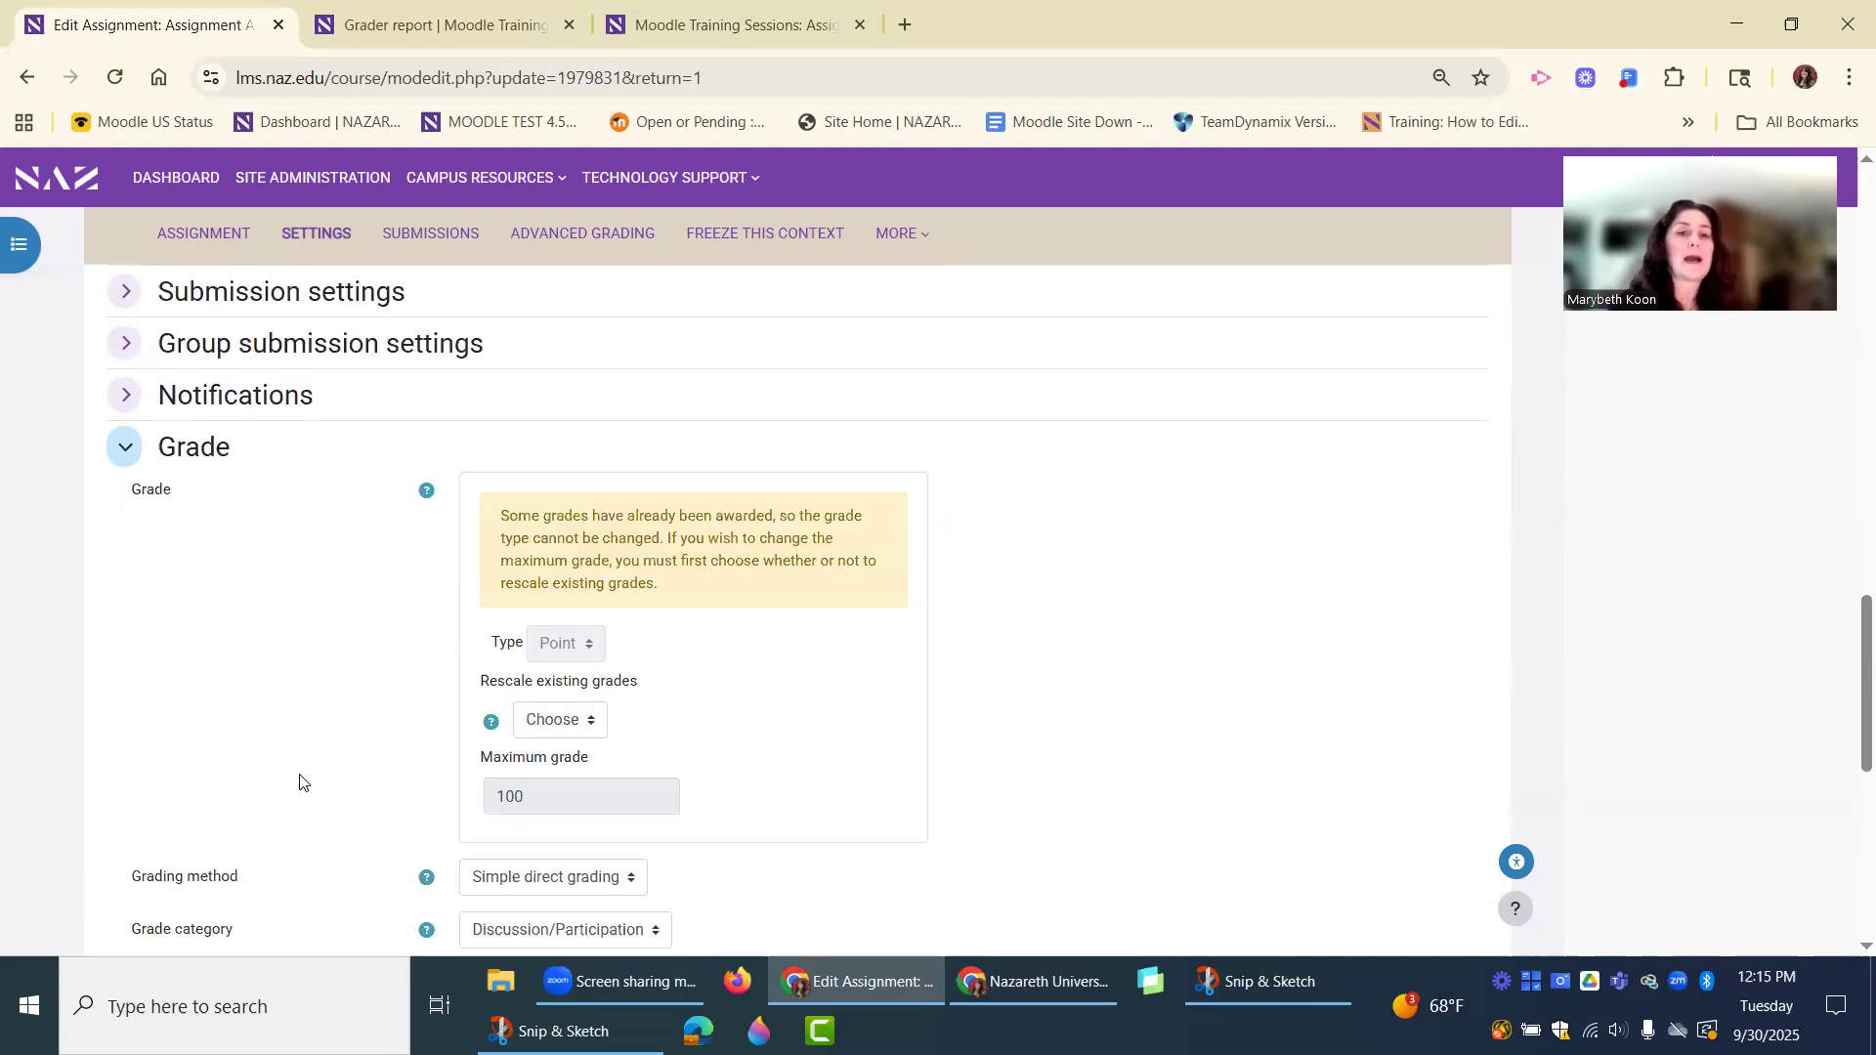
scroll(299, 781, "down", 2)
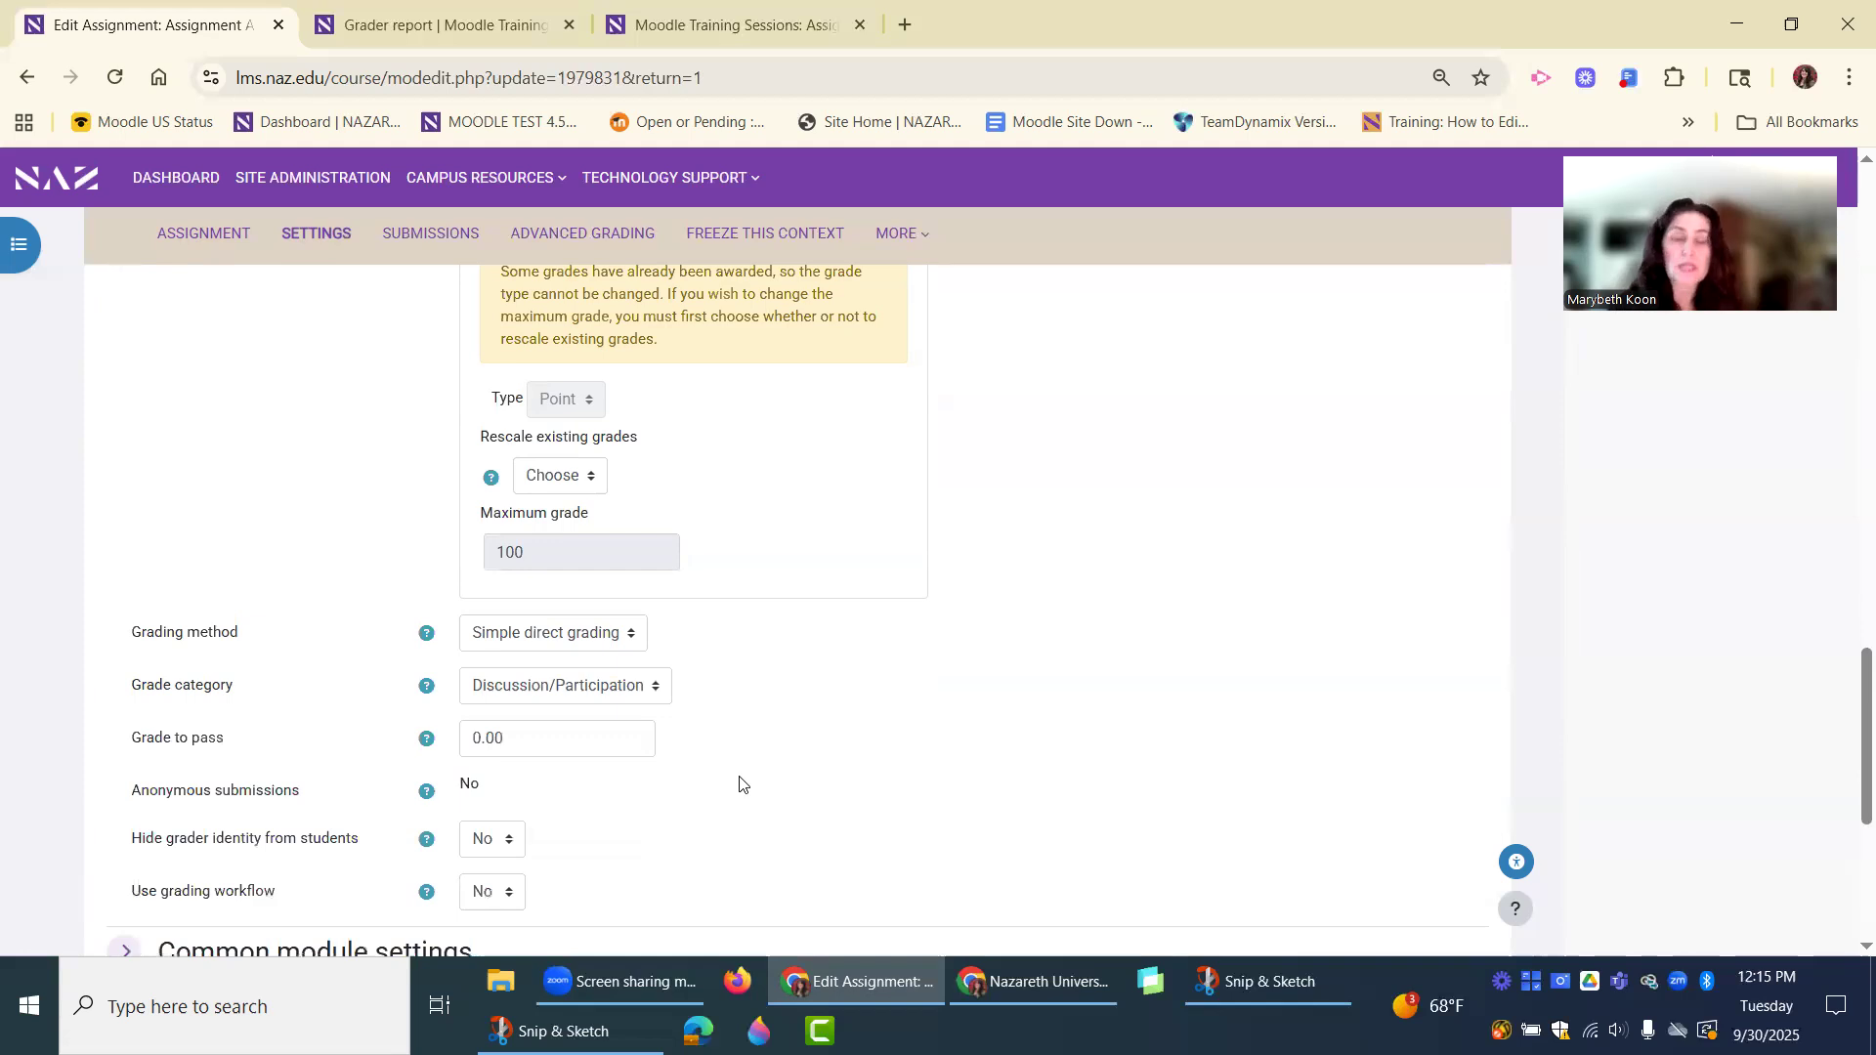
scroll(742, 782, "up", 11)
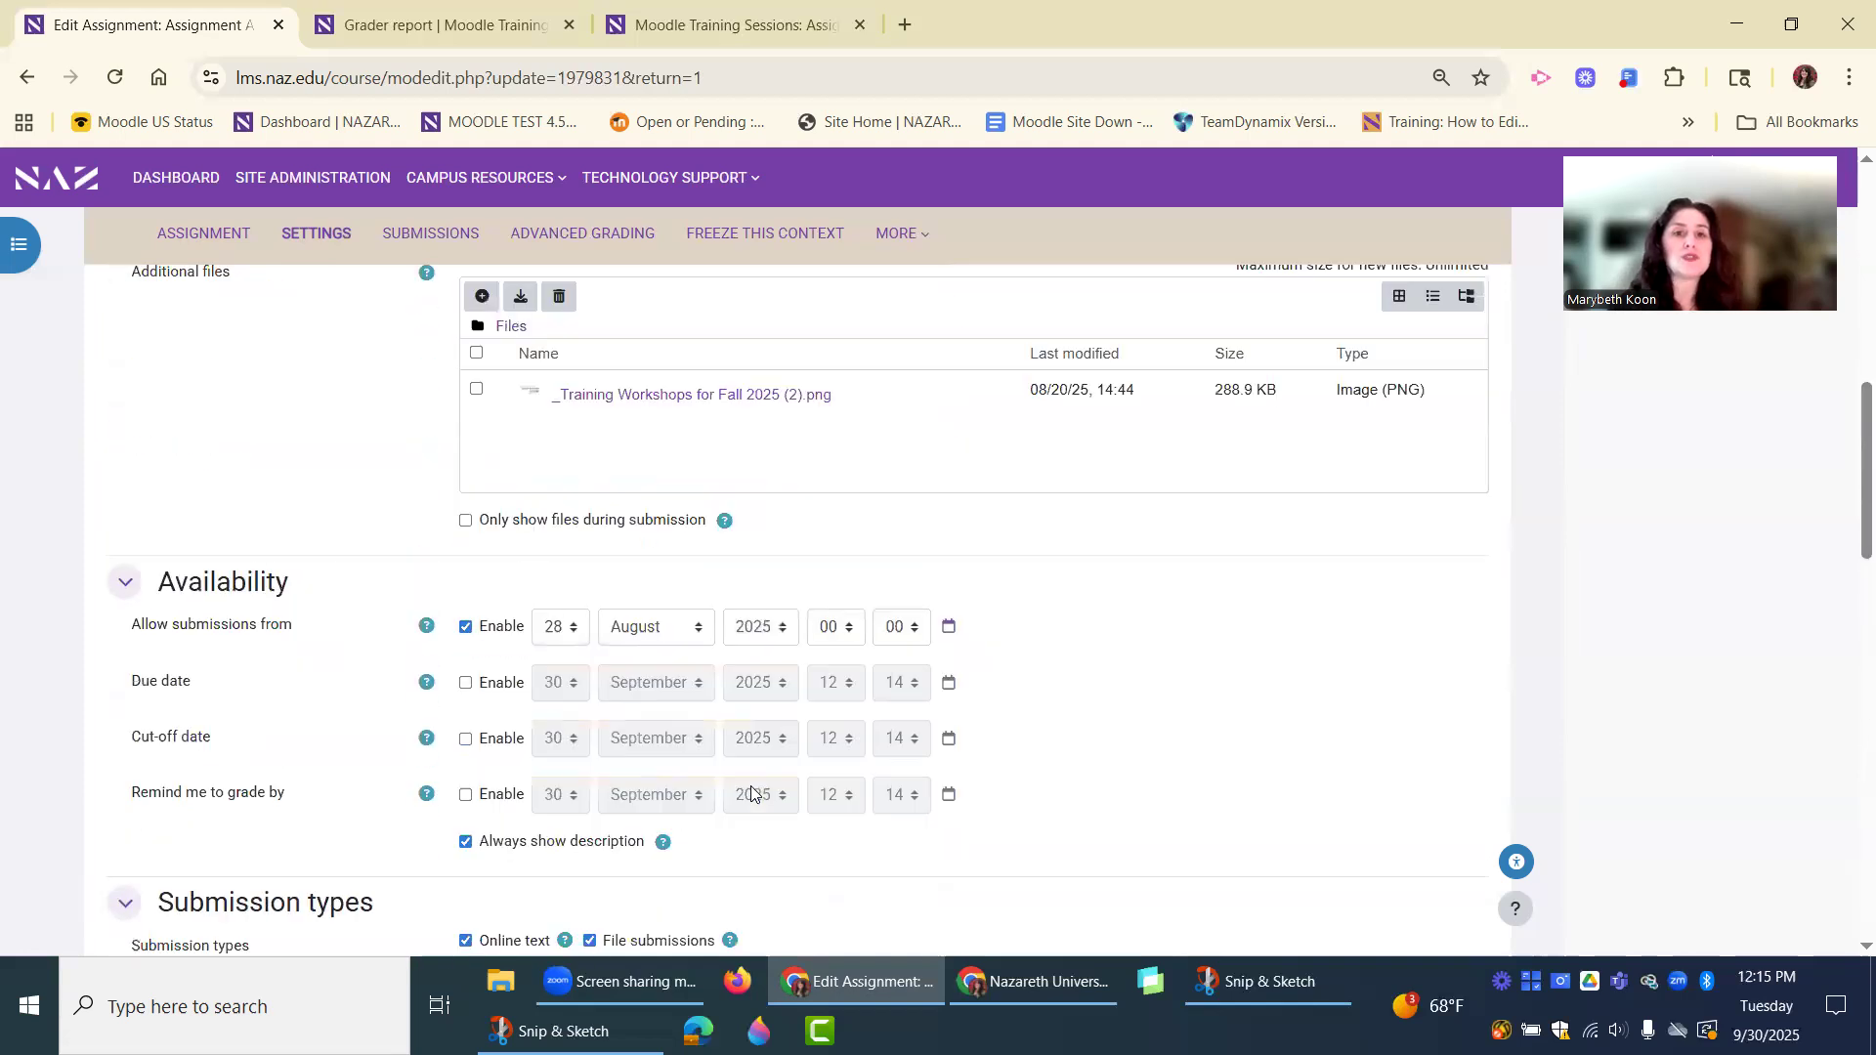
scroll(750, 785, "up", 12)
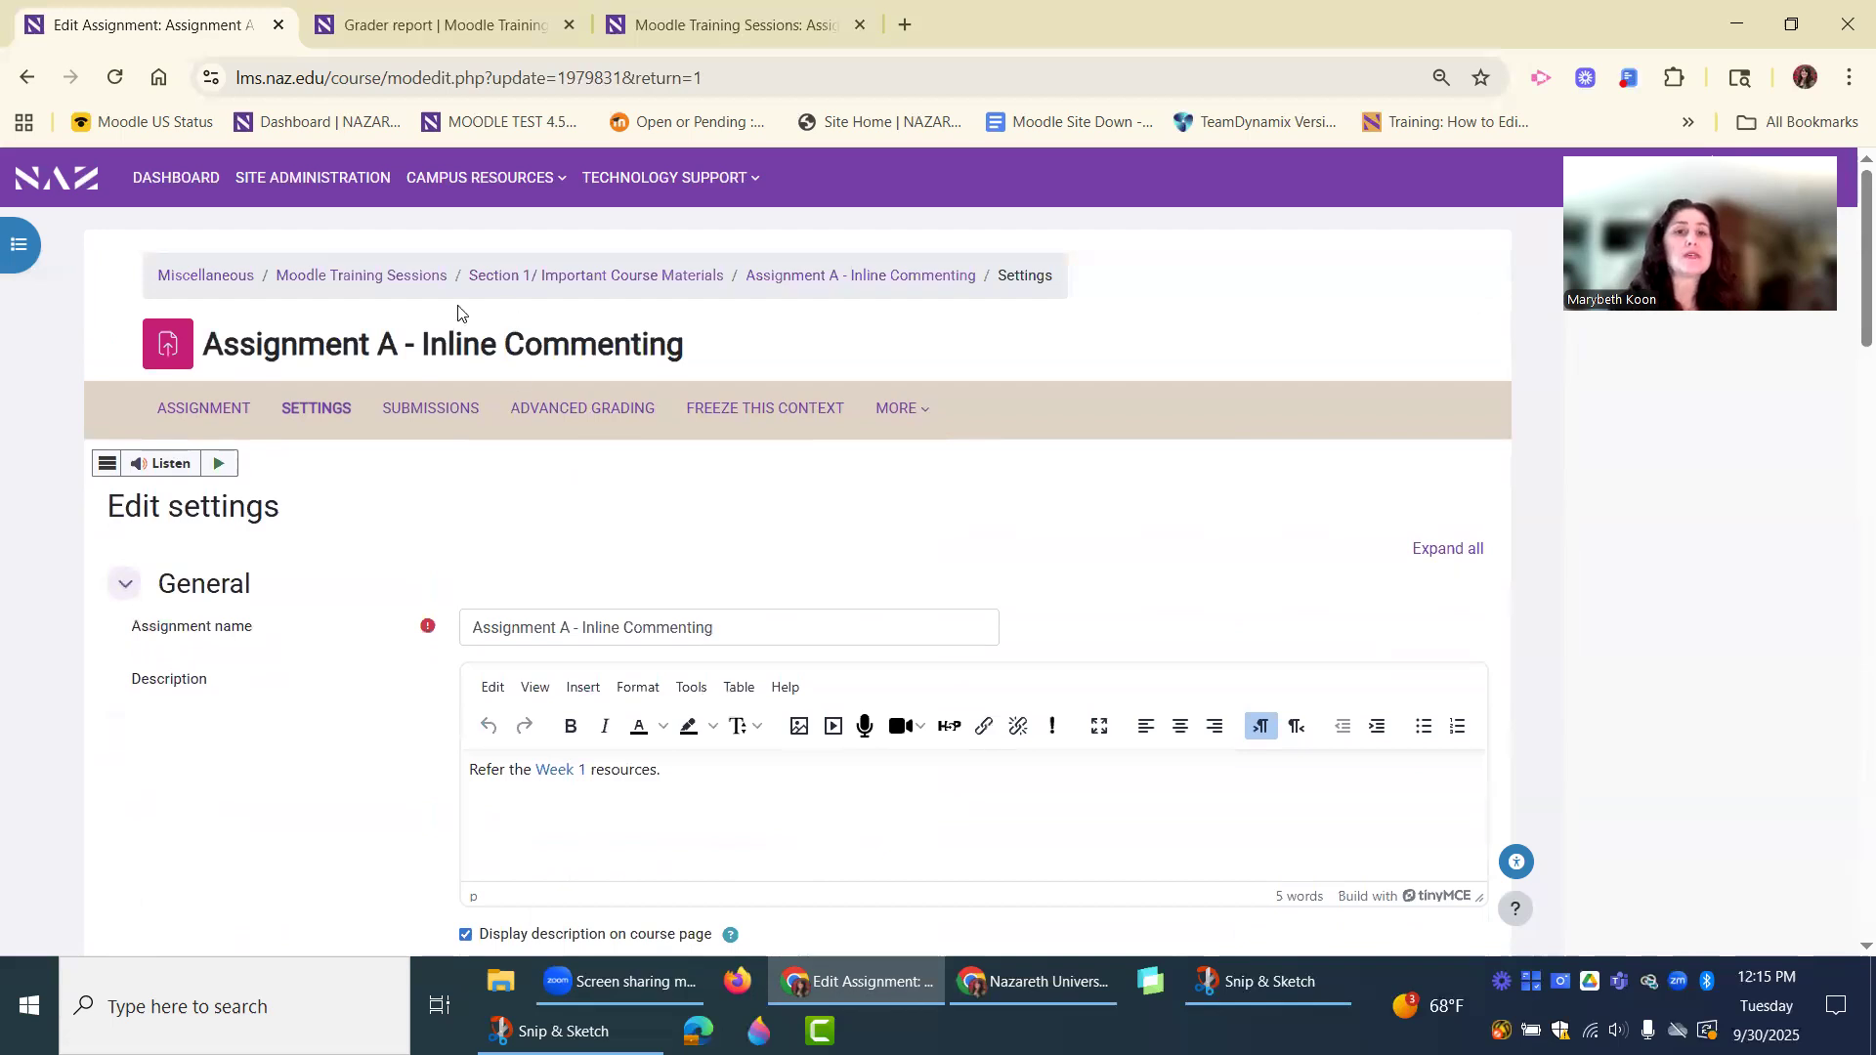
left_click(362, 276)
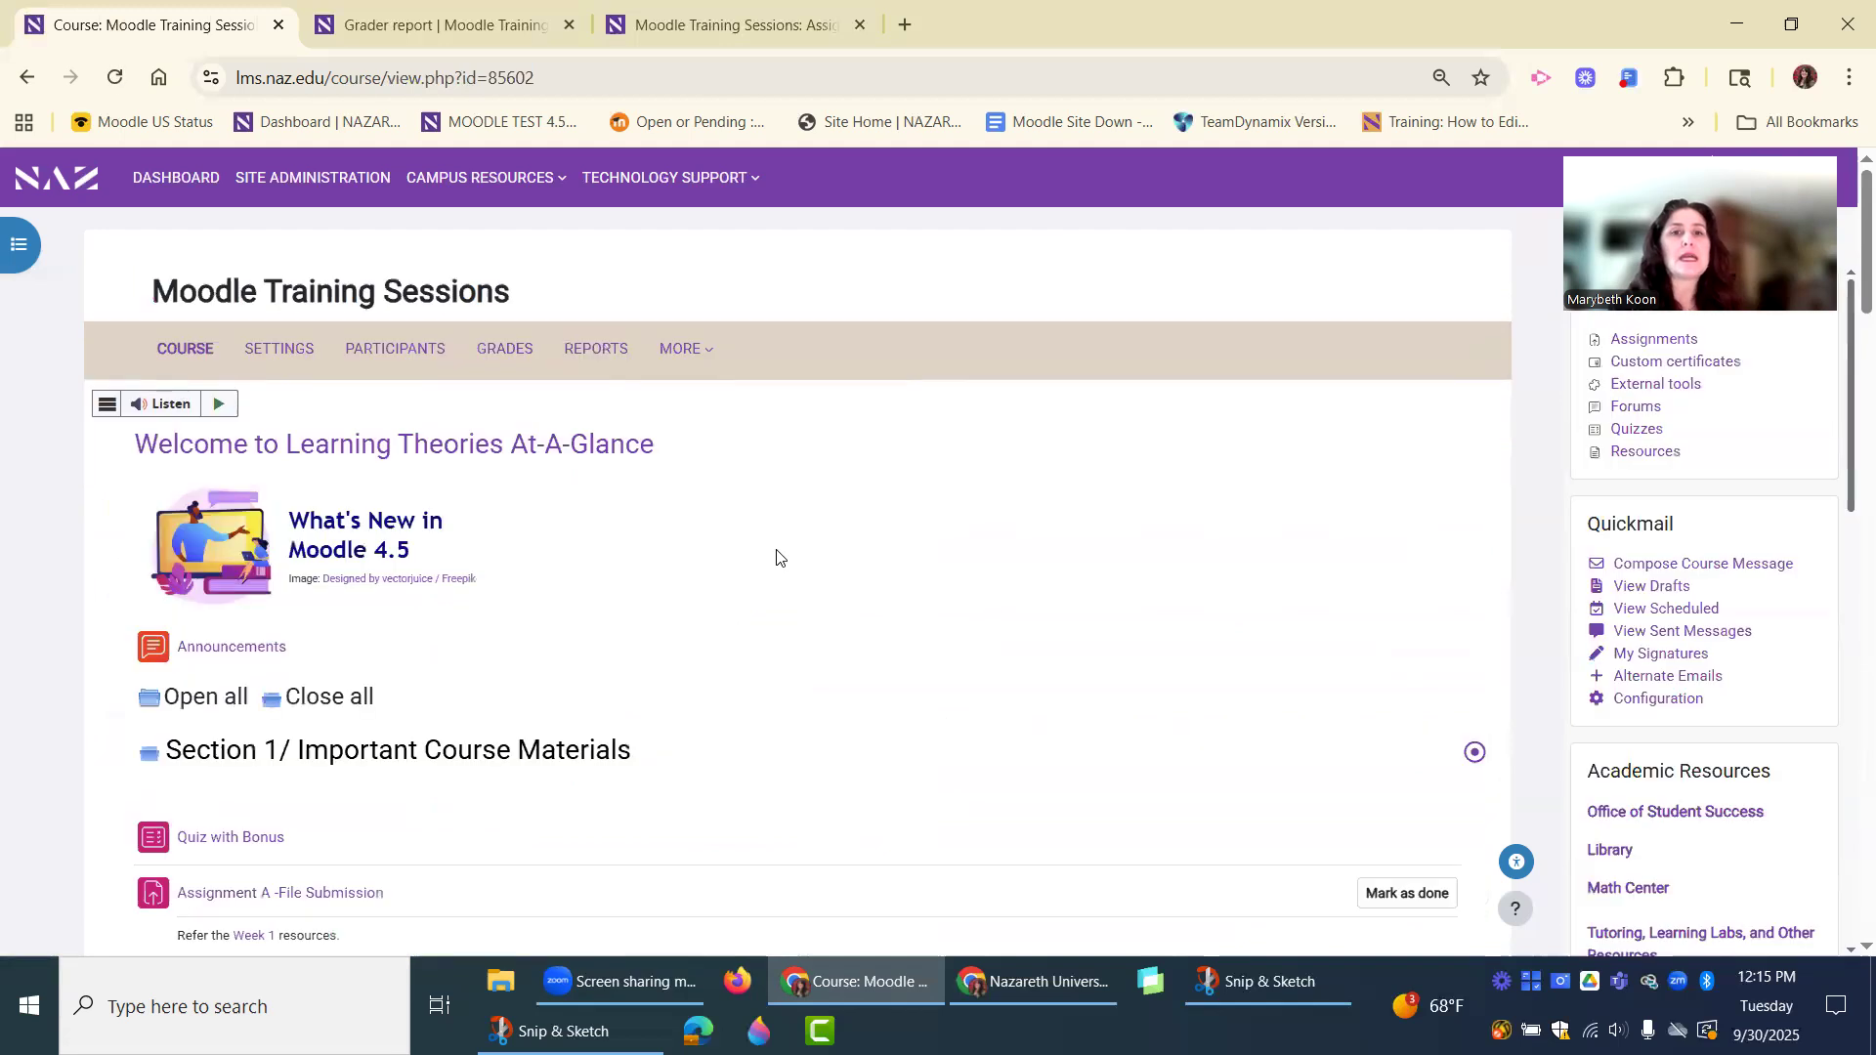
Examine the course's grader report, comparing the manual Chapter Questions column with the linked assignment columns.
left_click(452, 27)
scroll(1114, 560, "down", 1)
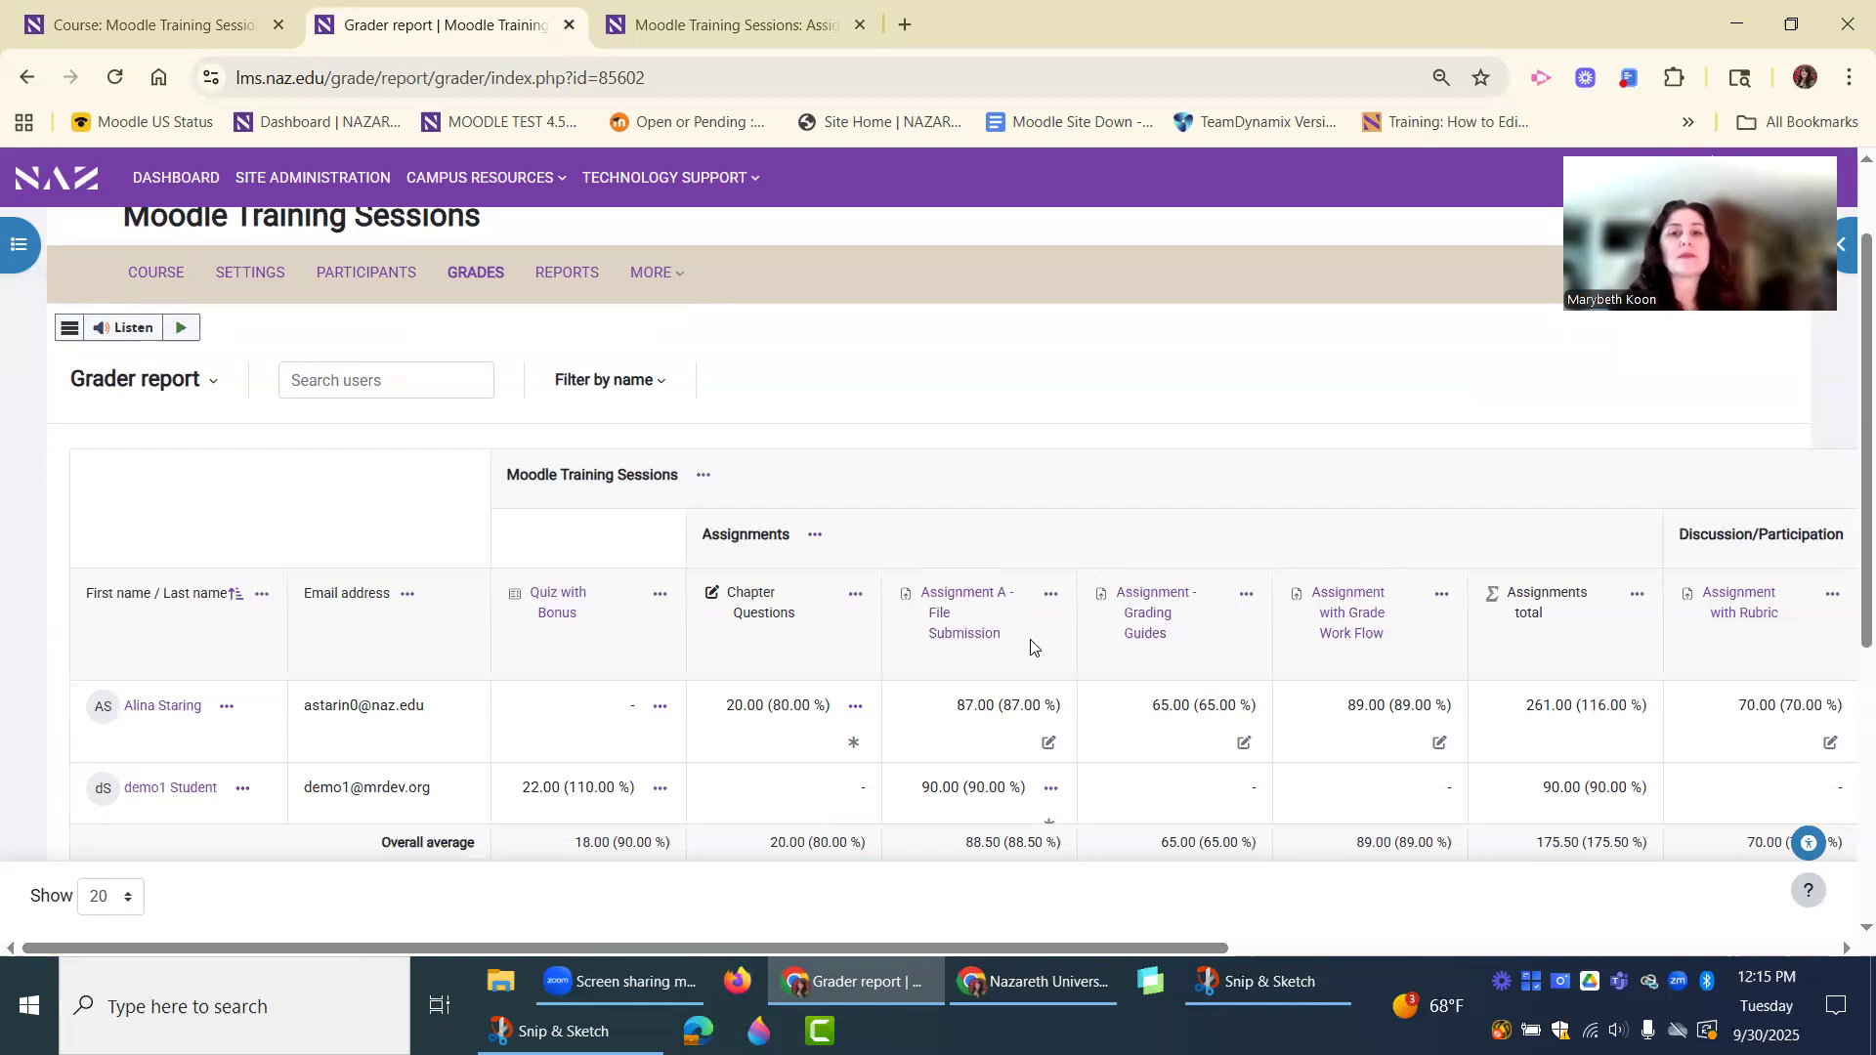
scroll(1031, 647, "down", 1)
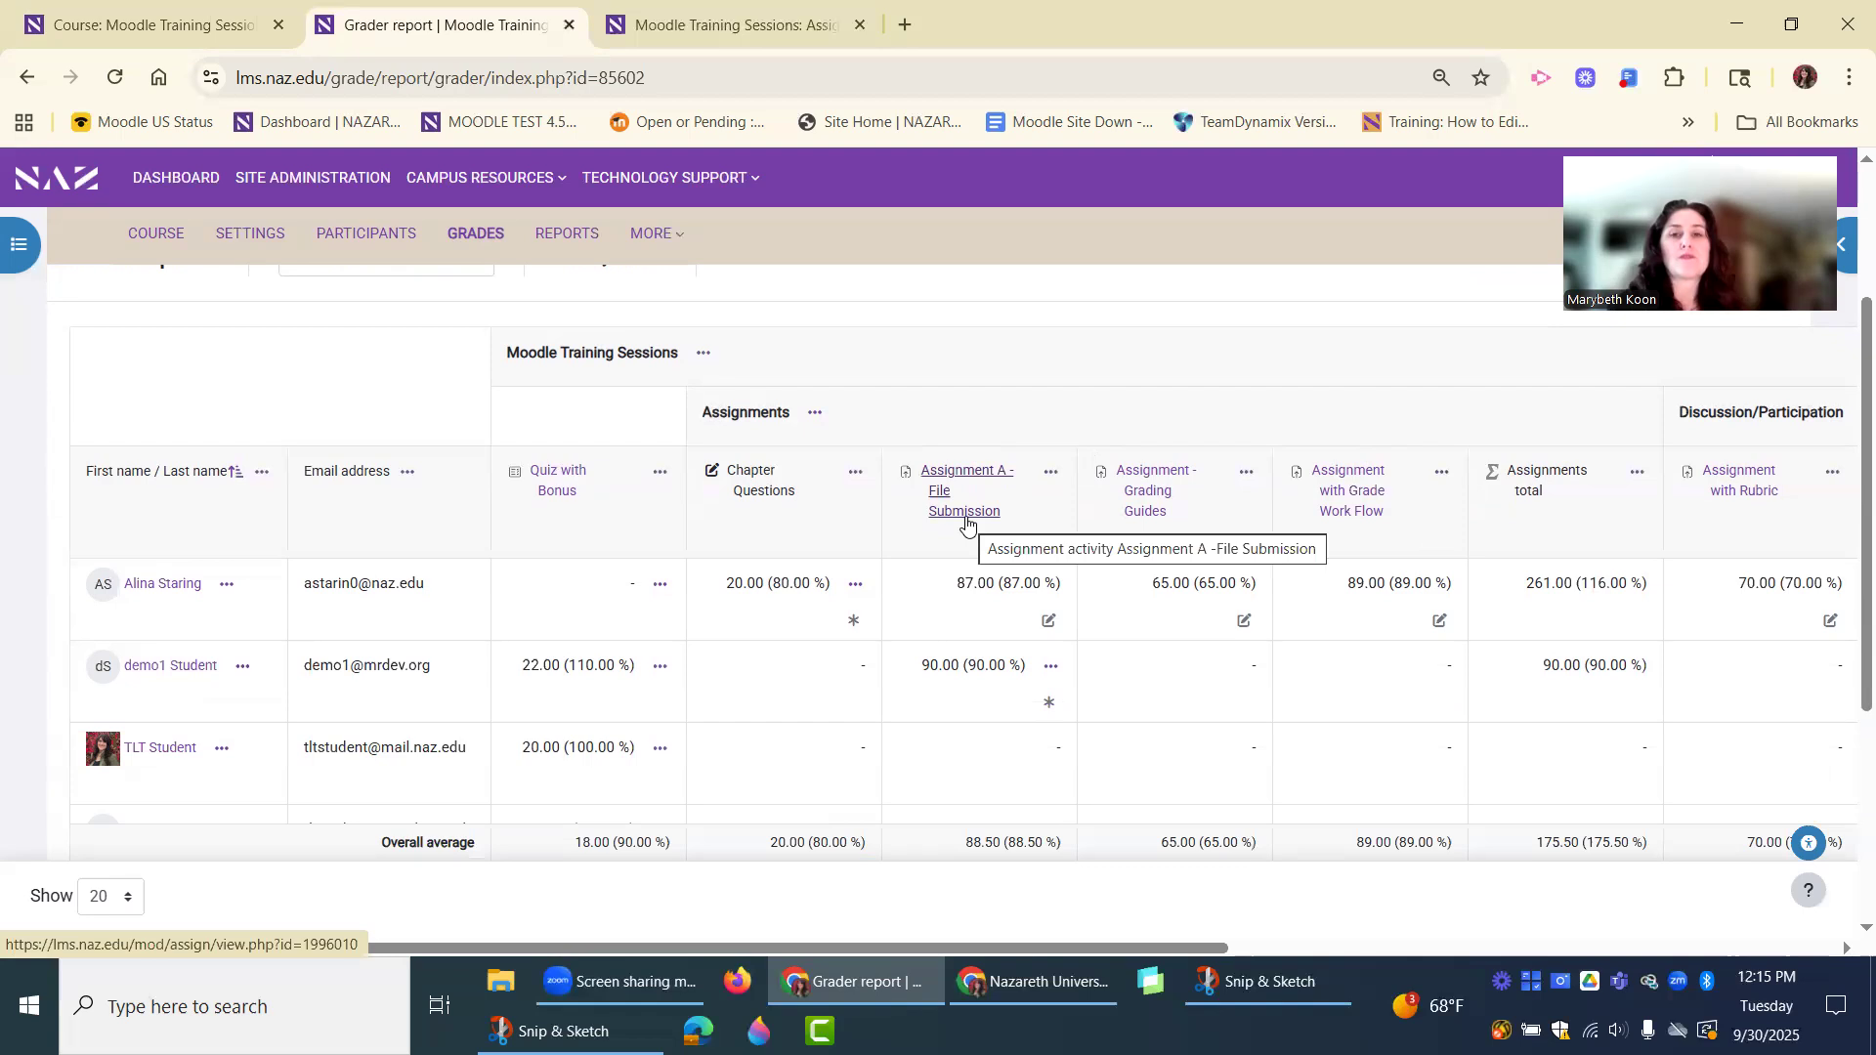
scroll(787, 636, "down", 1)
scroll(792, 640, "up", 2)
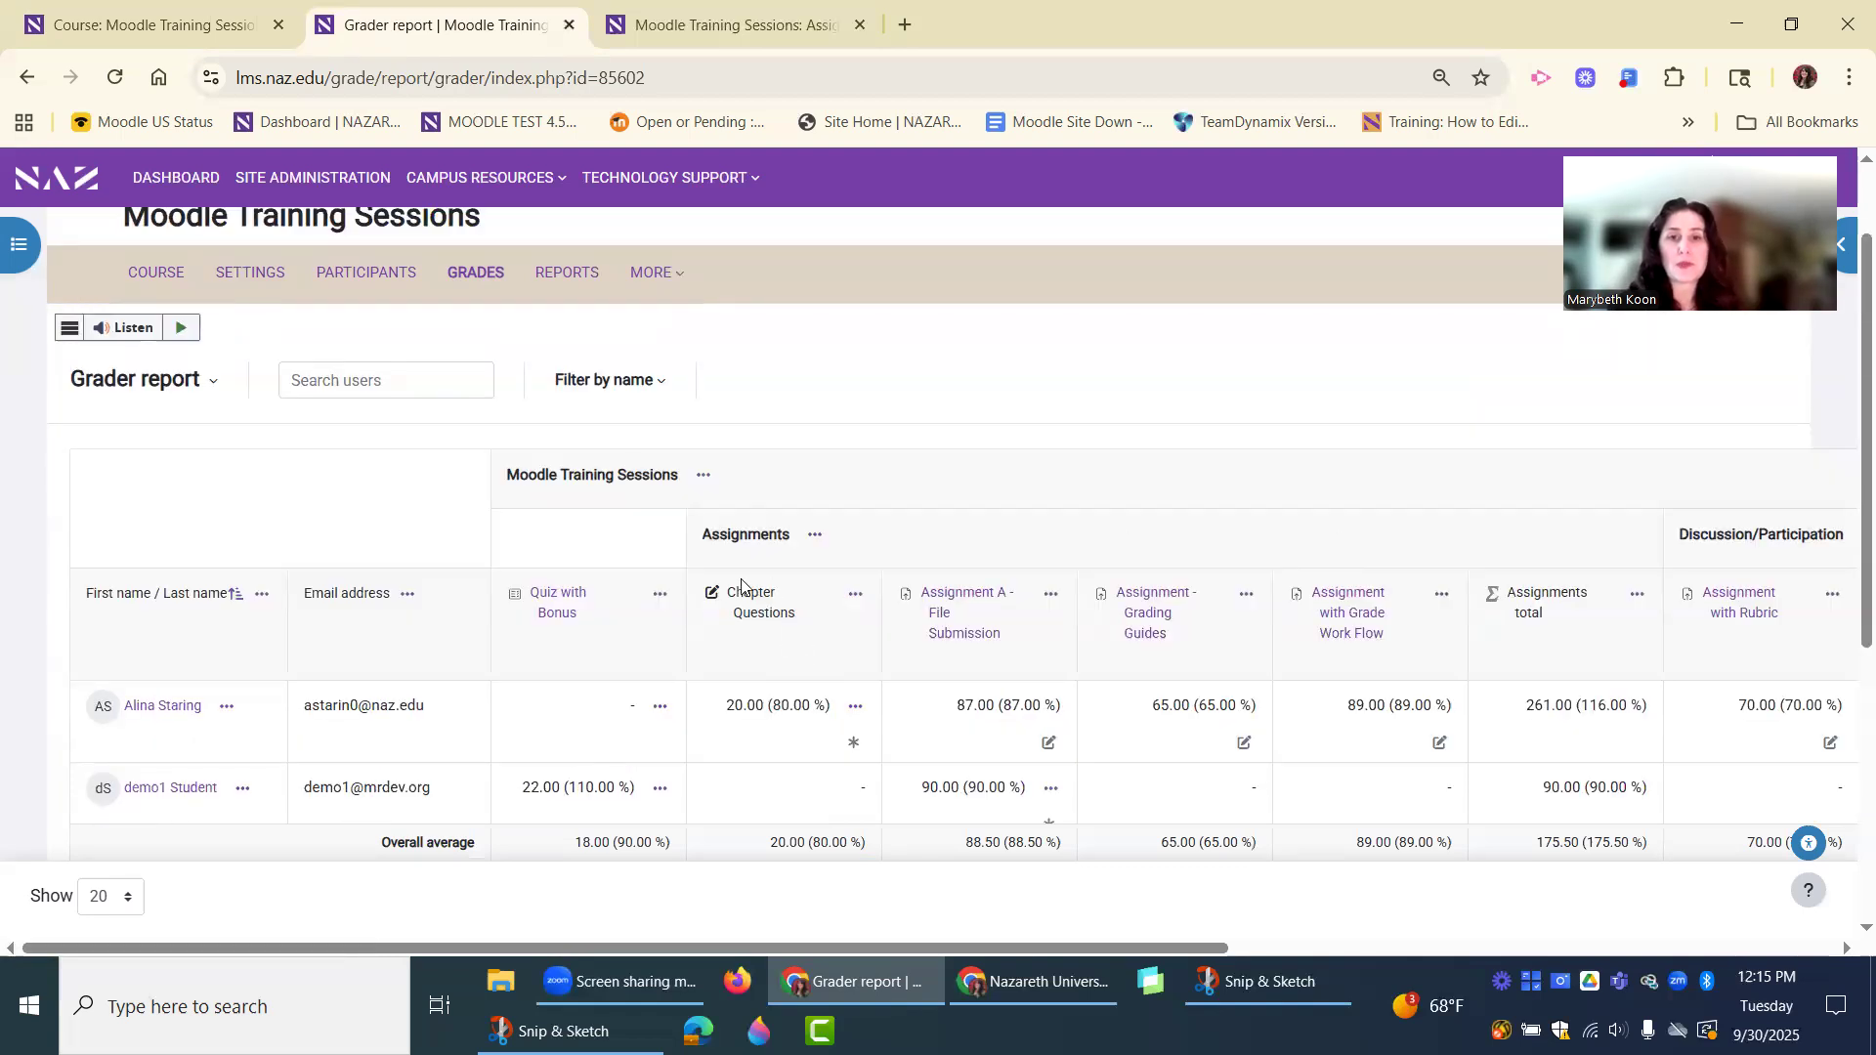
left_click_drag(795, 618, 728, 592)
left_click(758, 649)
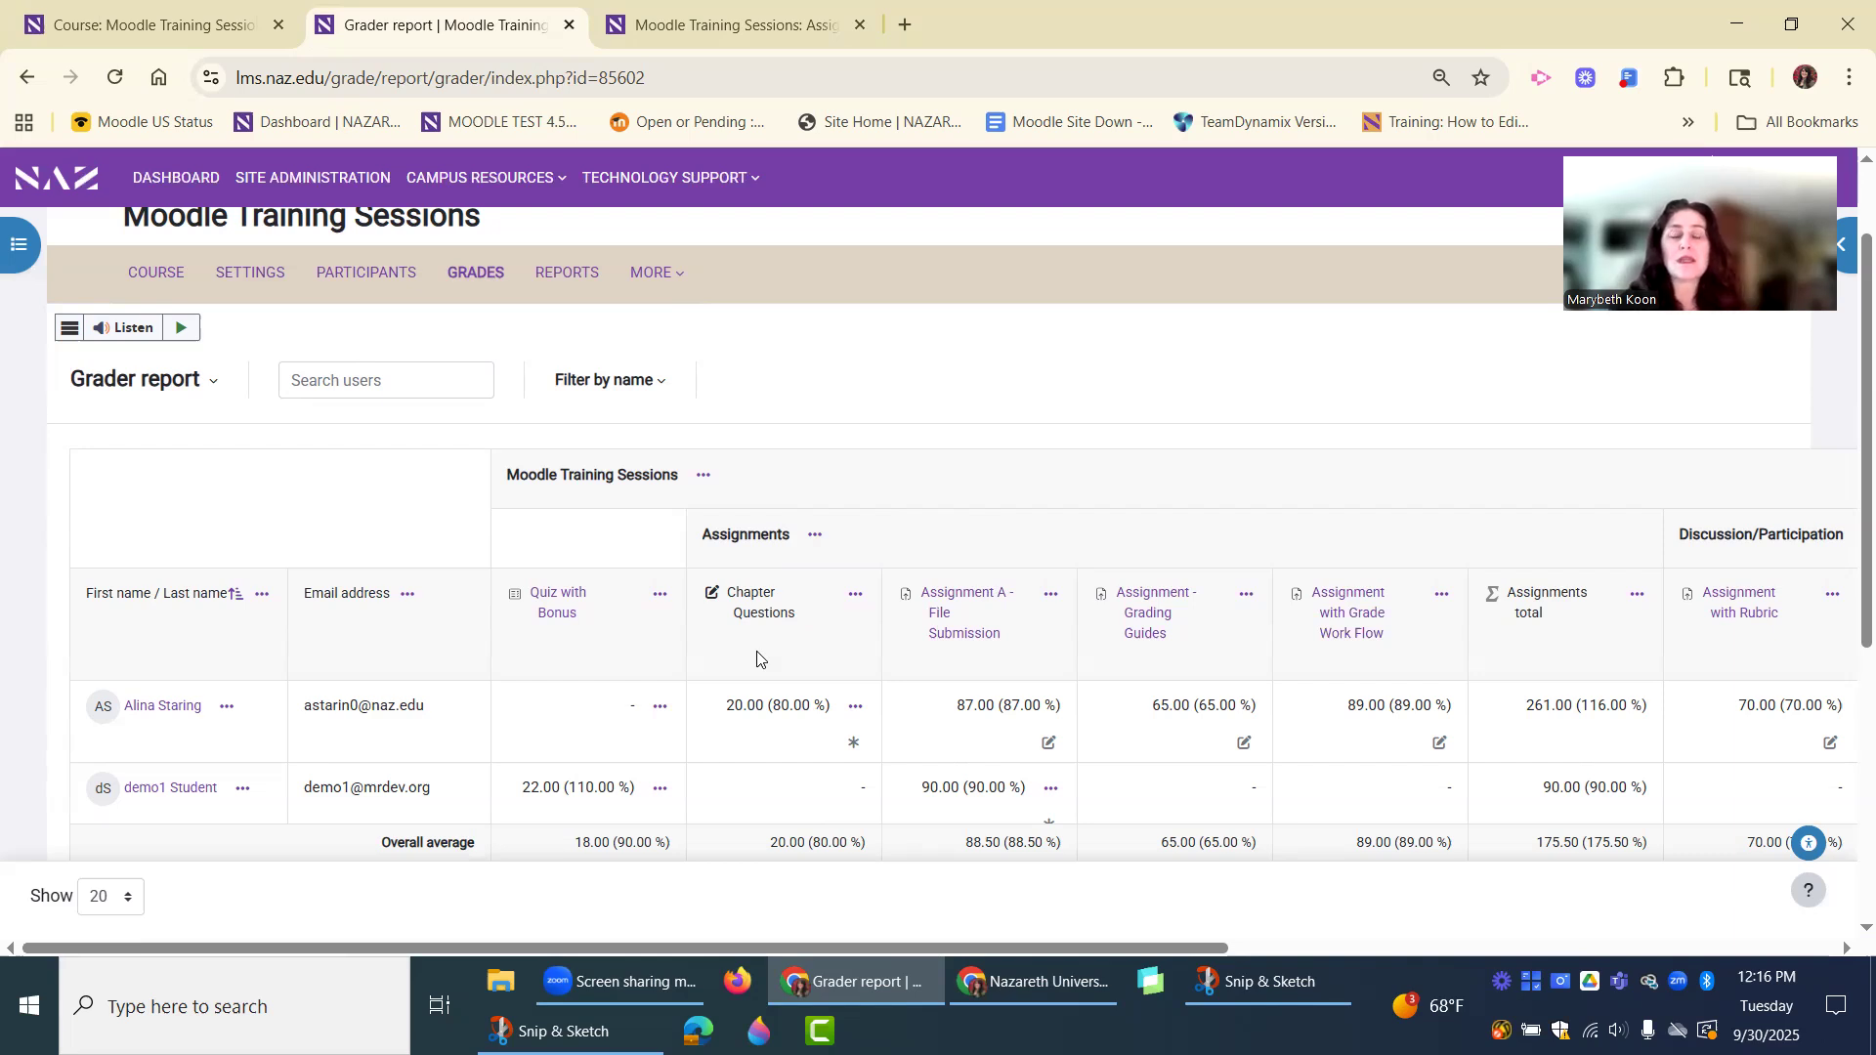
scroll(757, 657, "down", 1)
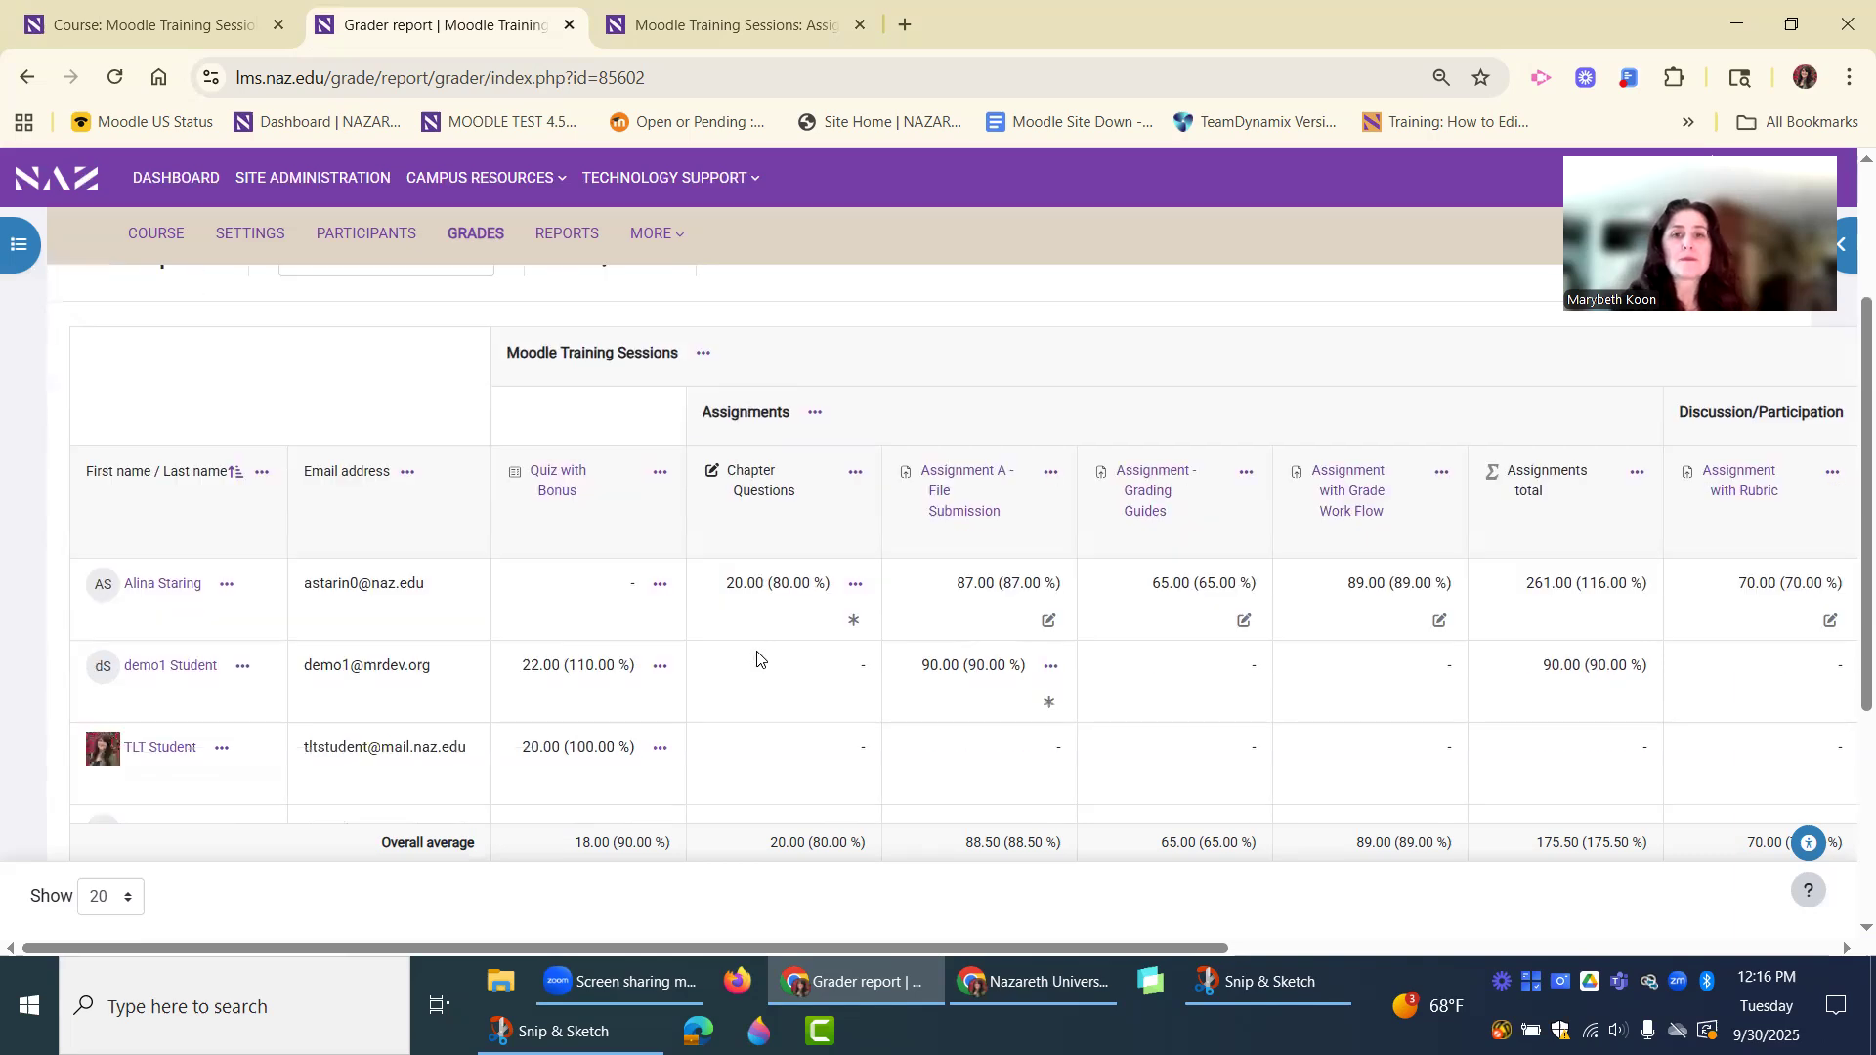
scroll(759, 681, "up", 1)
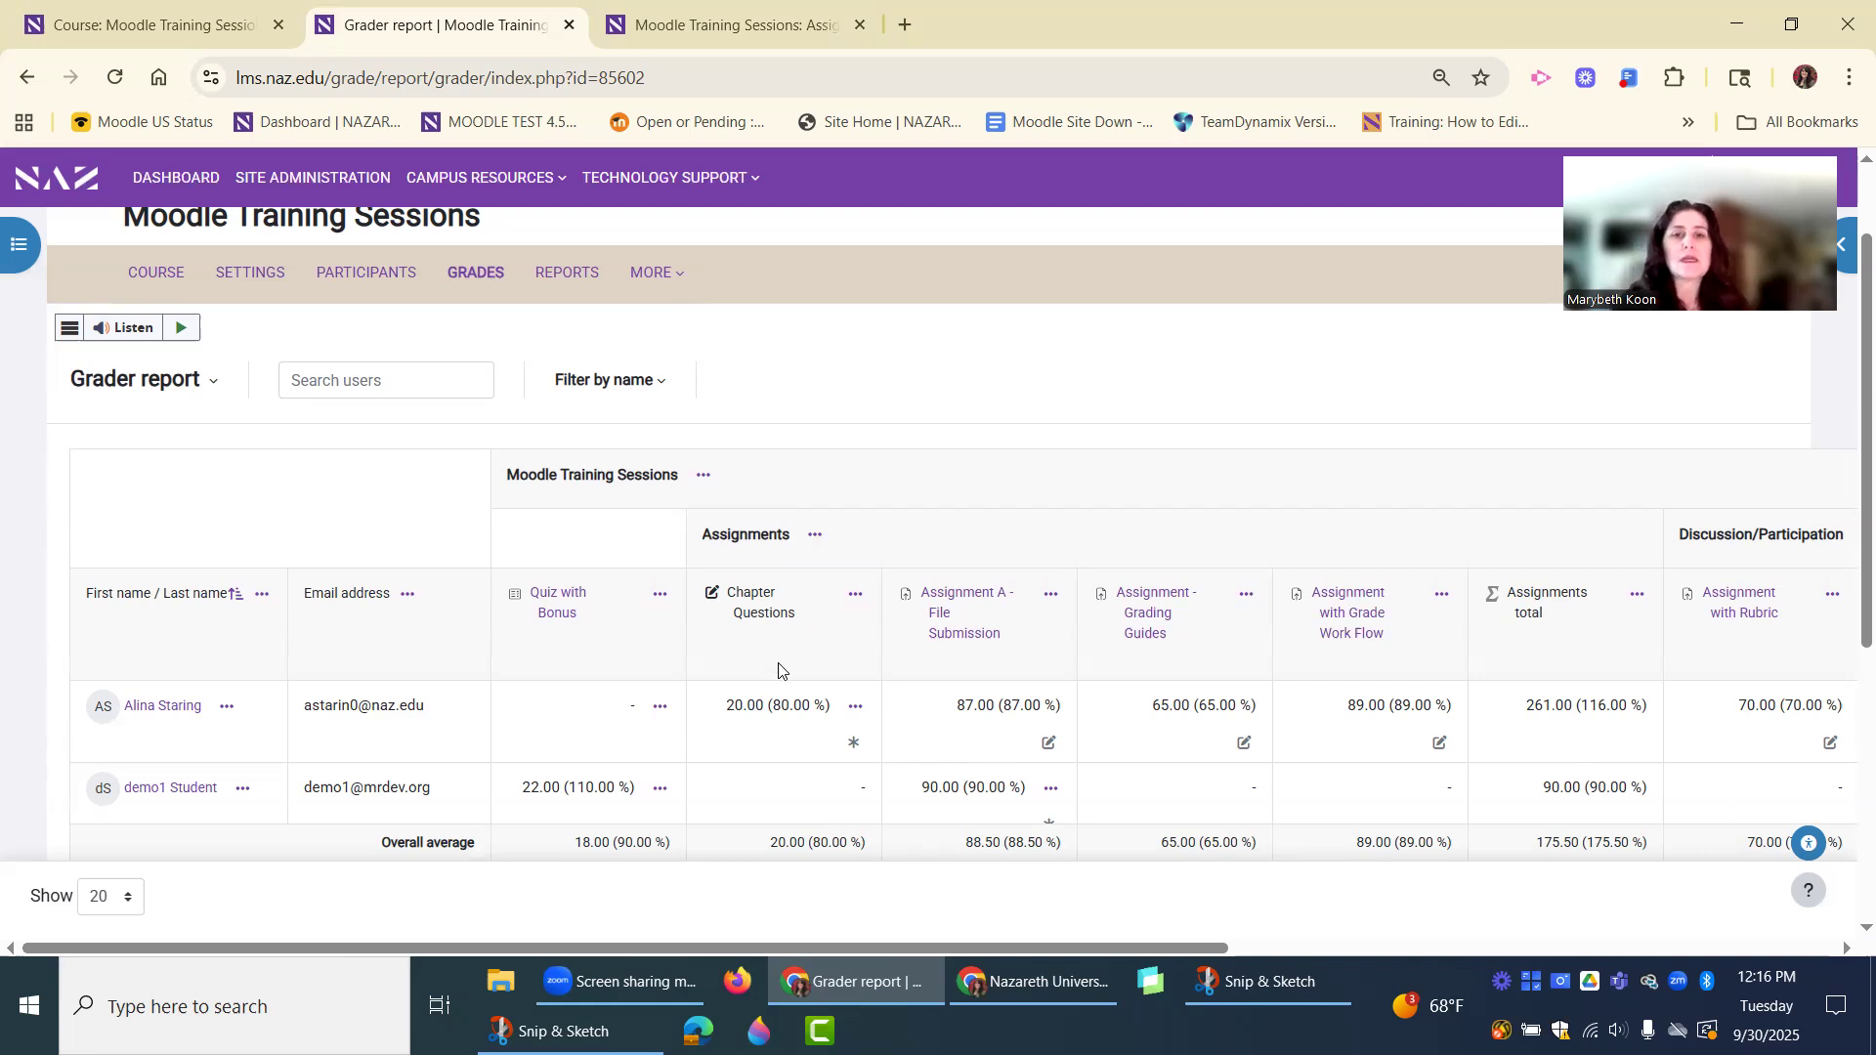
Switch from the grader report to the course's Gradebook setup.
left_click(194, 385)
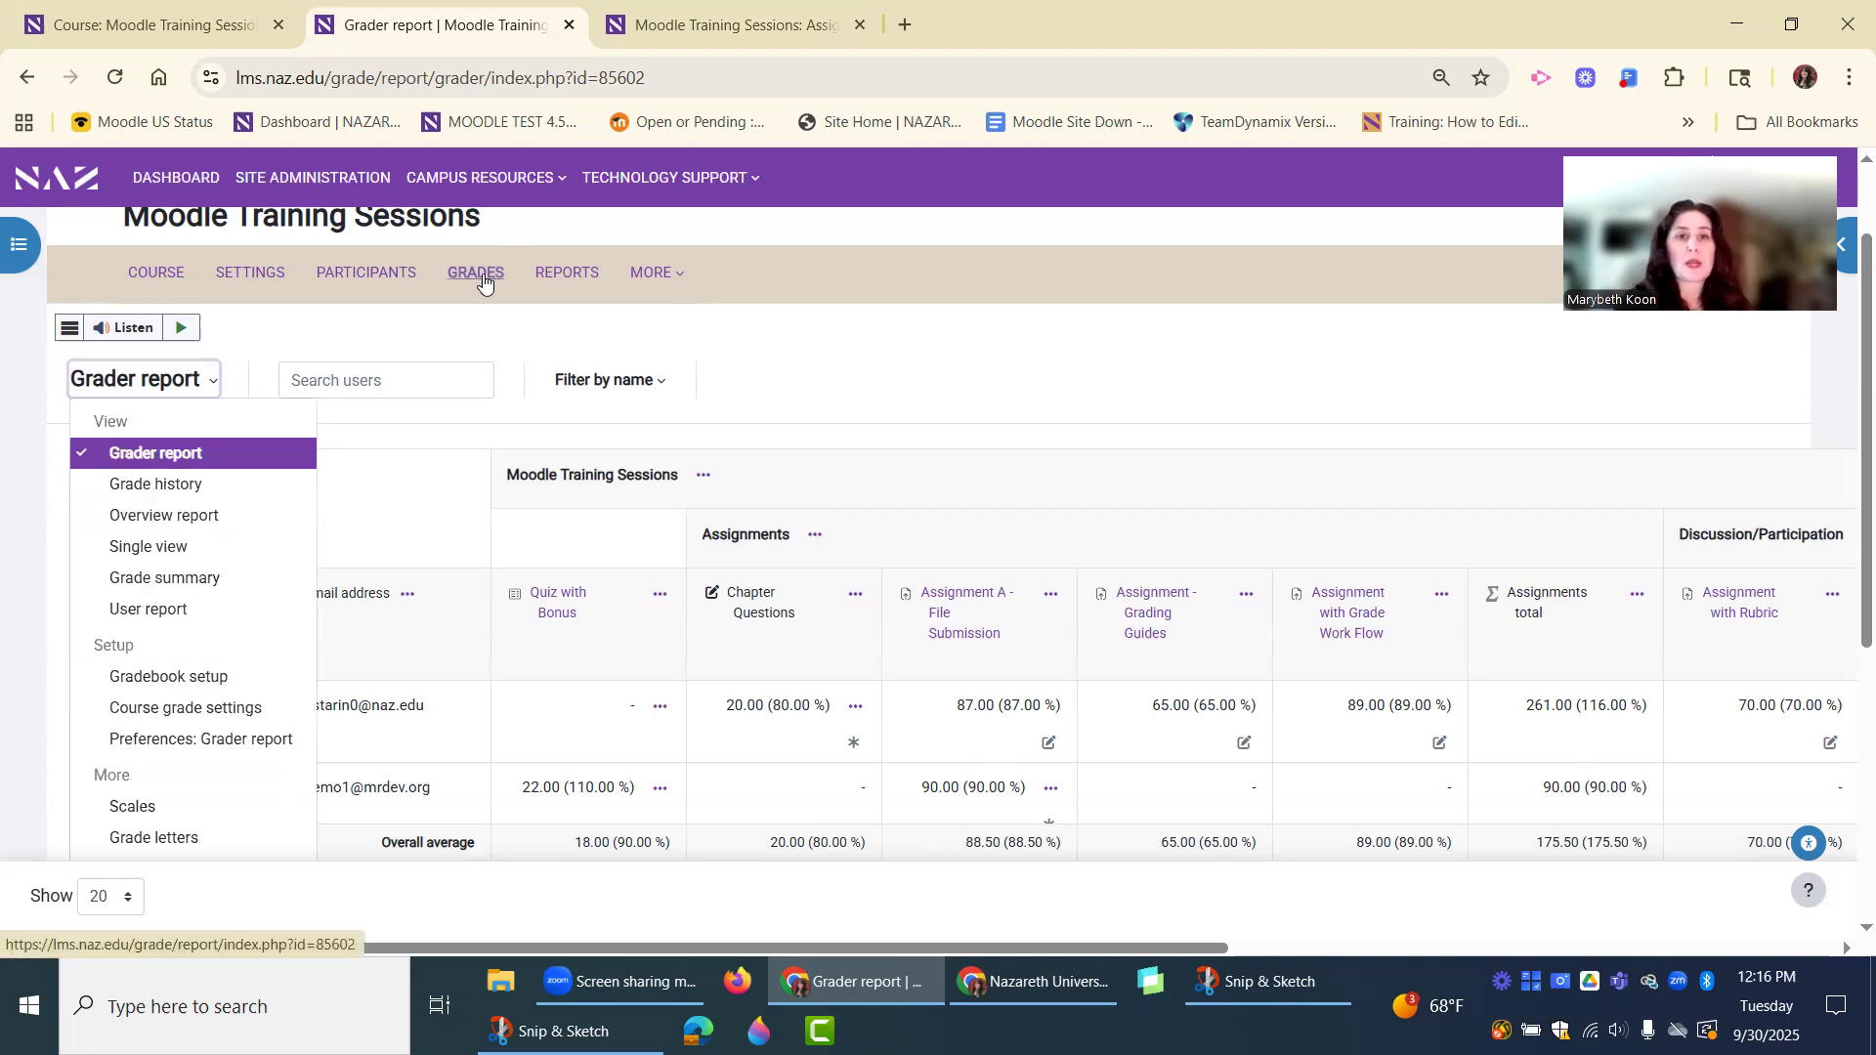
left_click(311, 328)
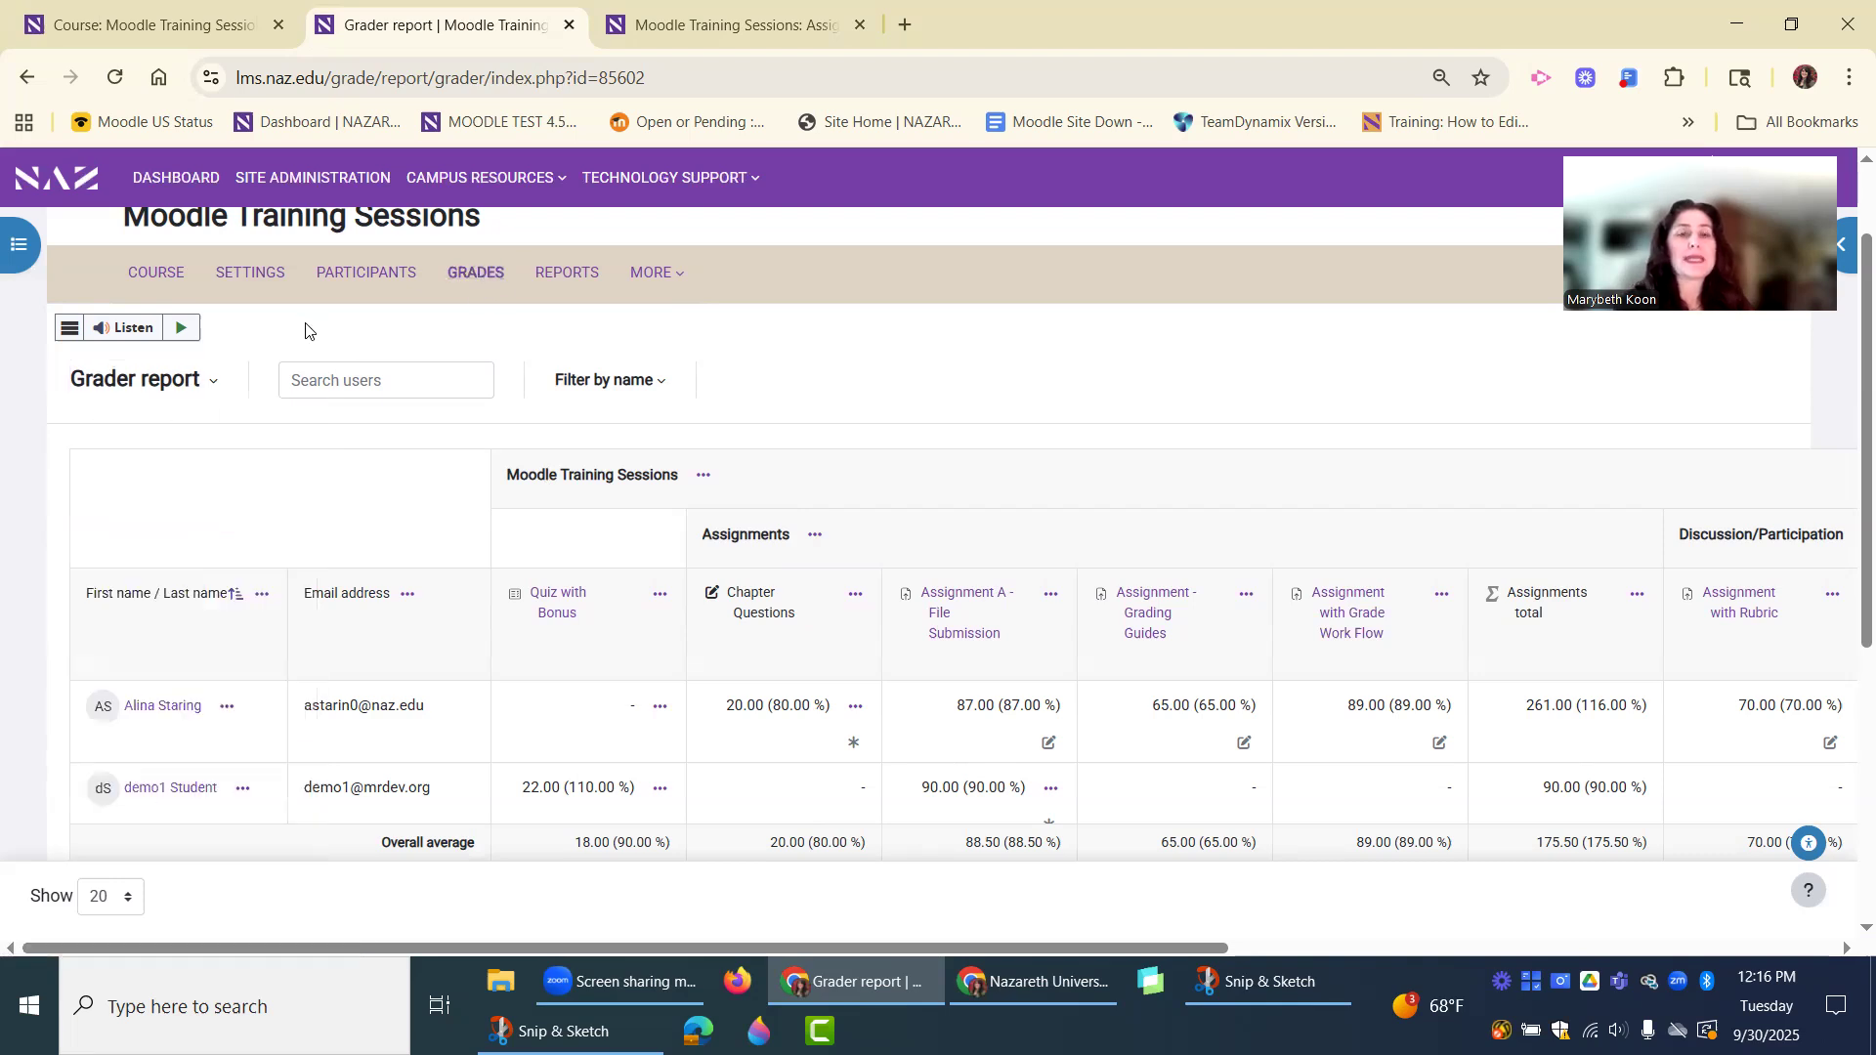
left_click(182, 383)
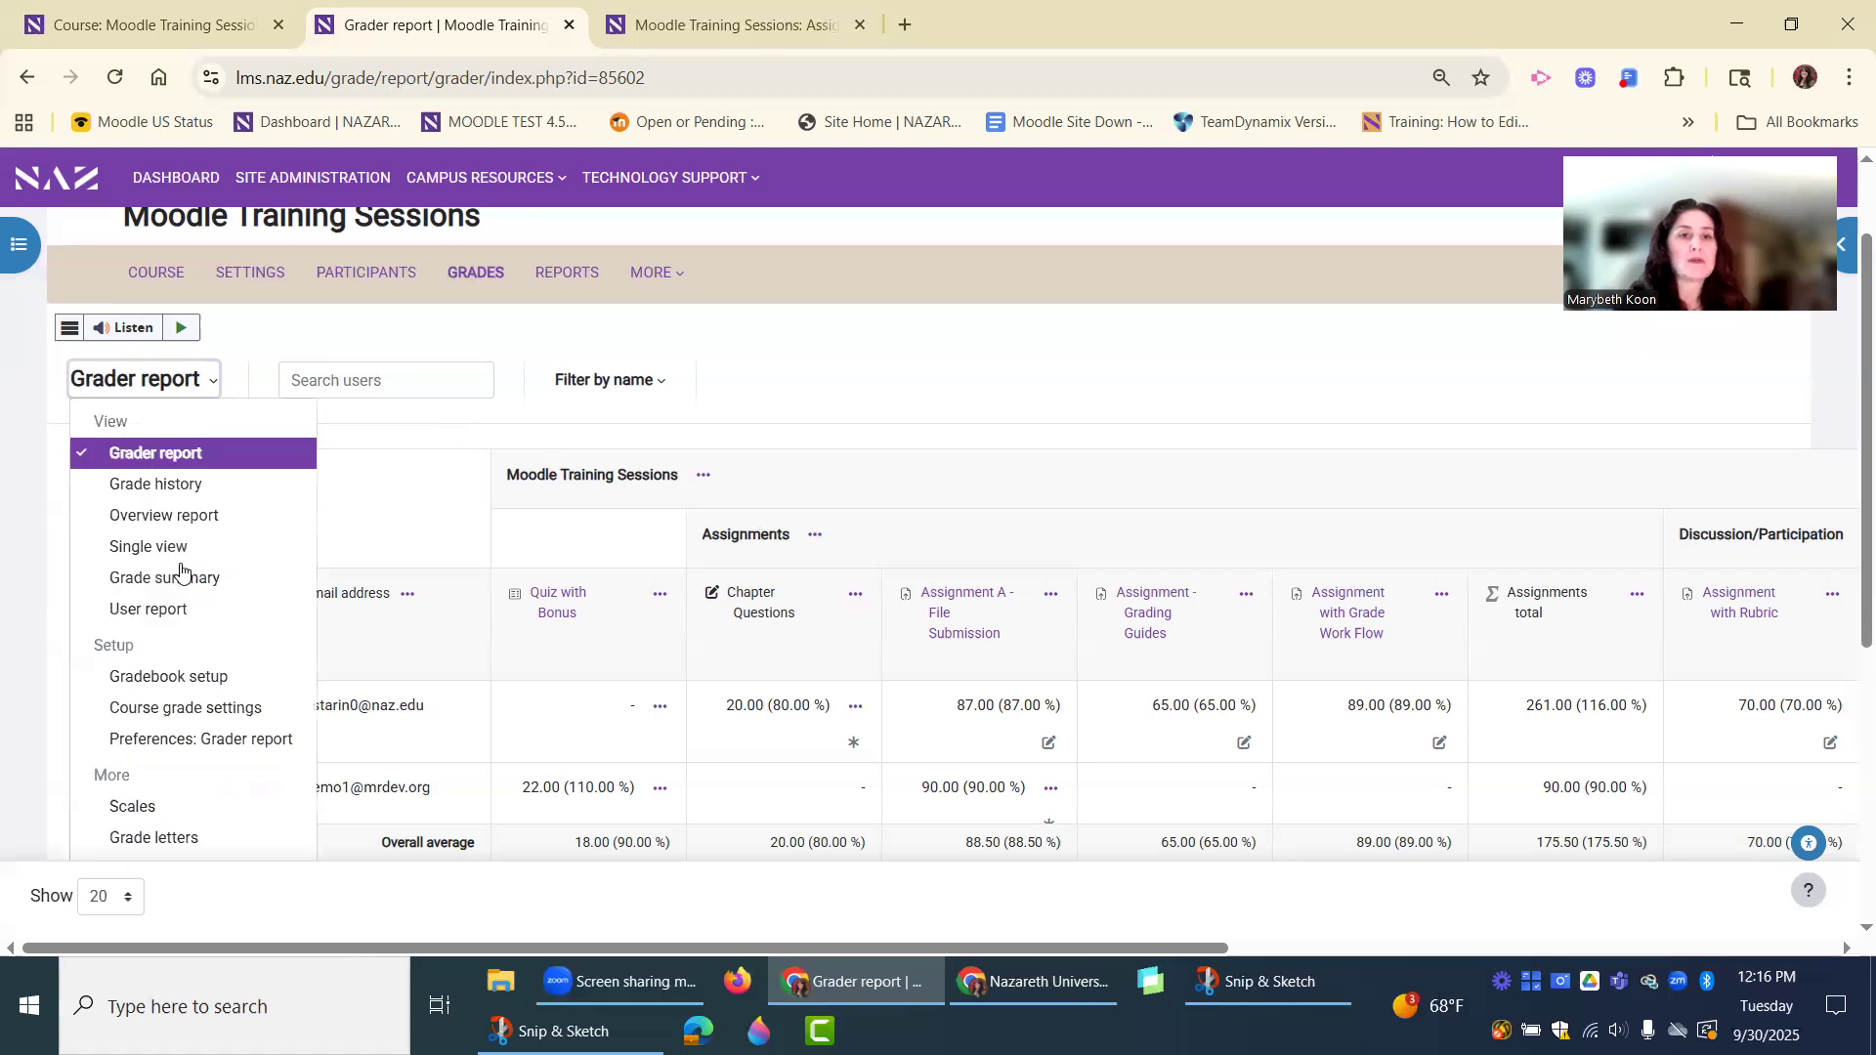
left_click(200, 676)
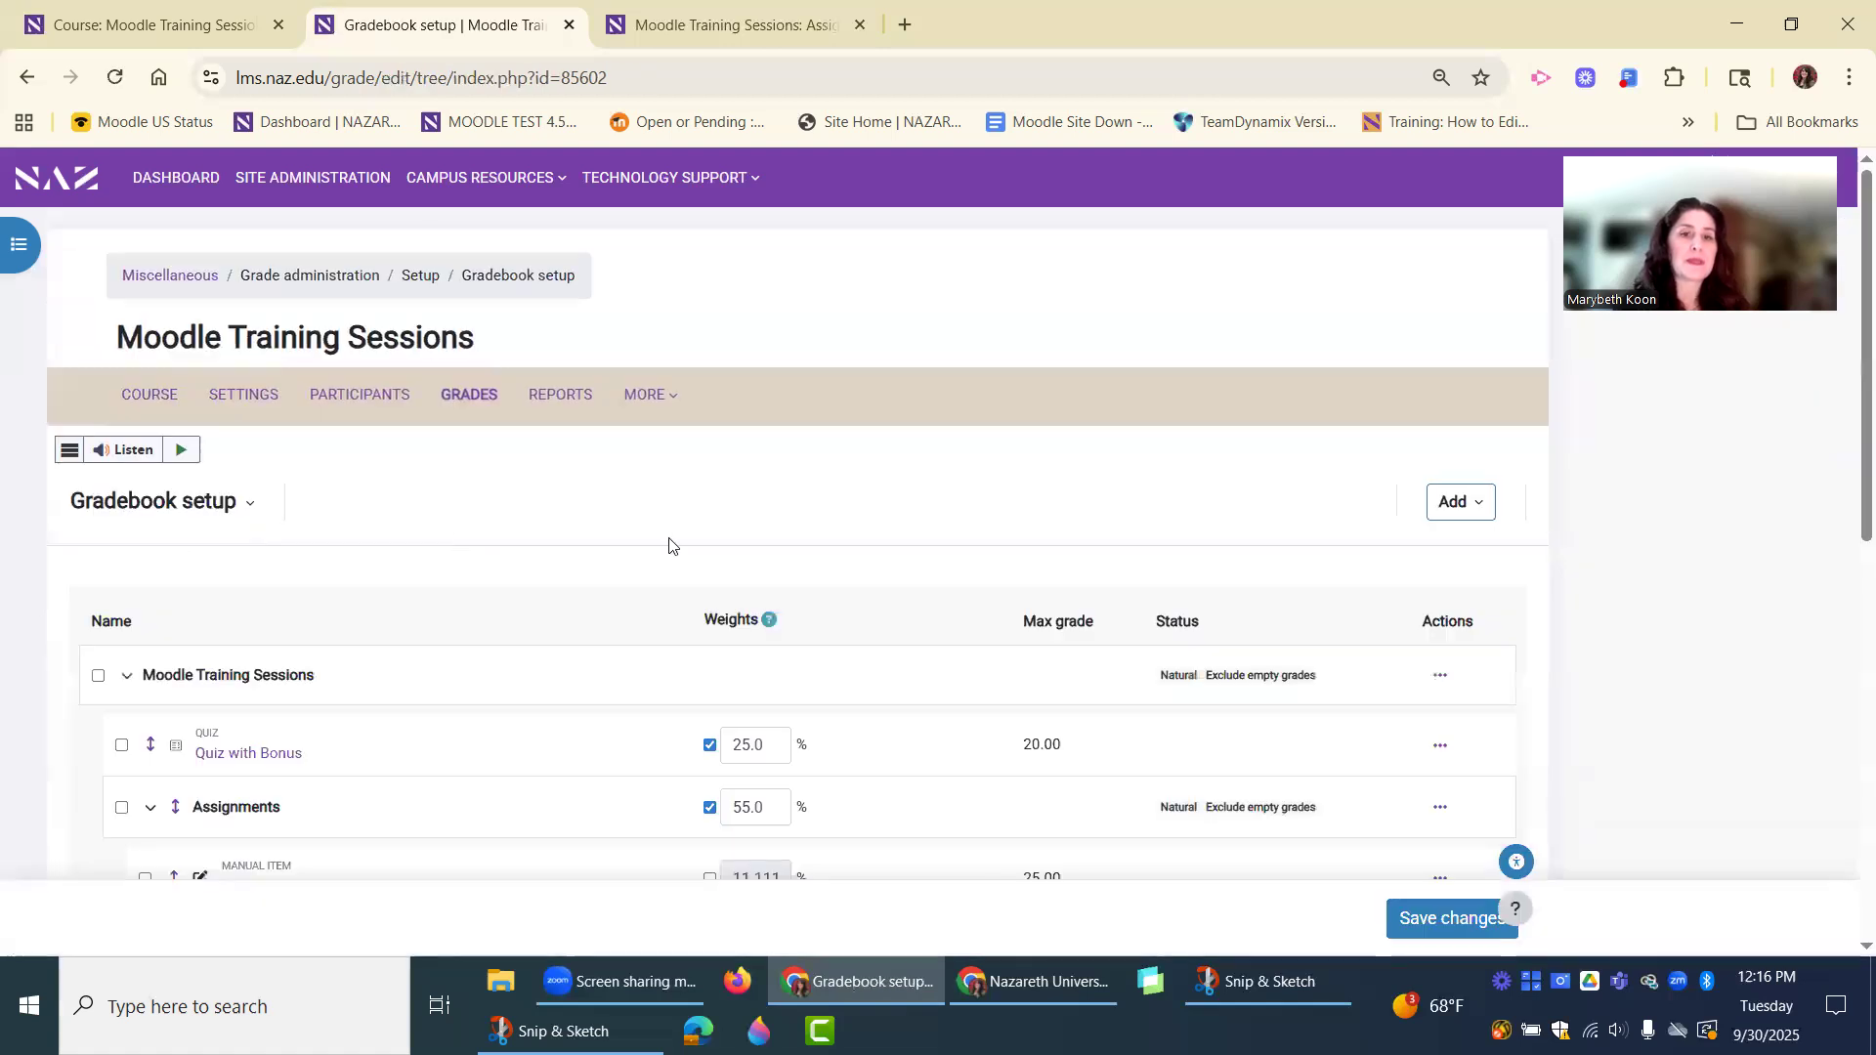
Examine the weights, maximum grades and aggregation of the quiz, the Assignments category and the Discussion/Participation category.
scroll(586, 542, "down", 3)
scroll(668, 545, "down", 5)
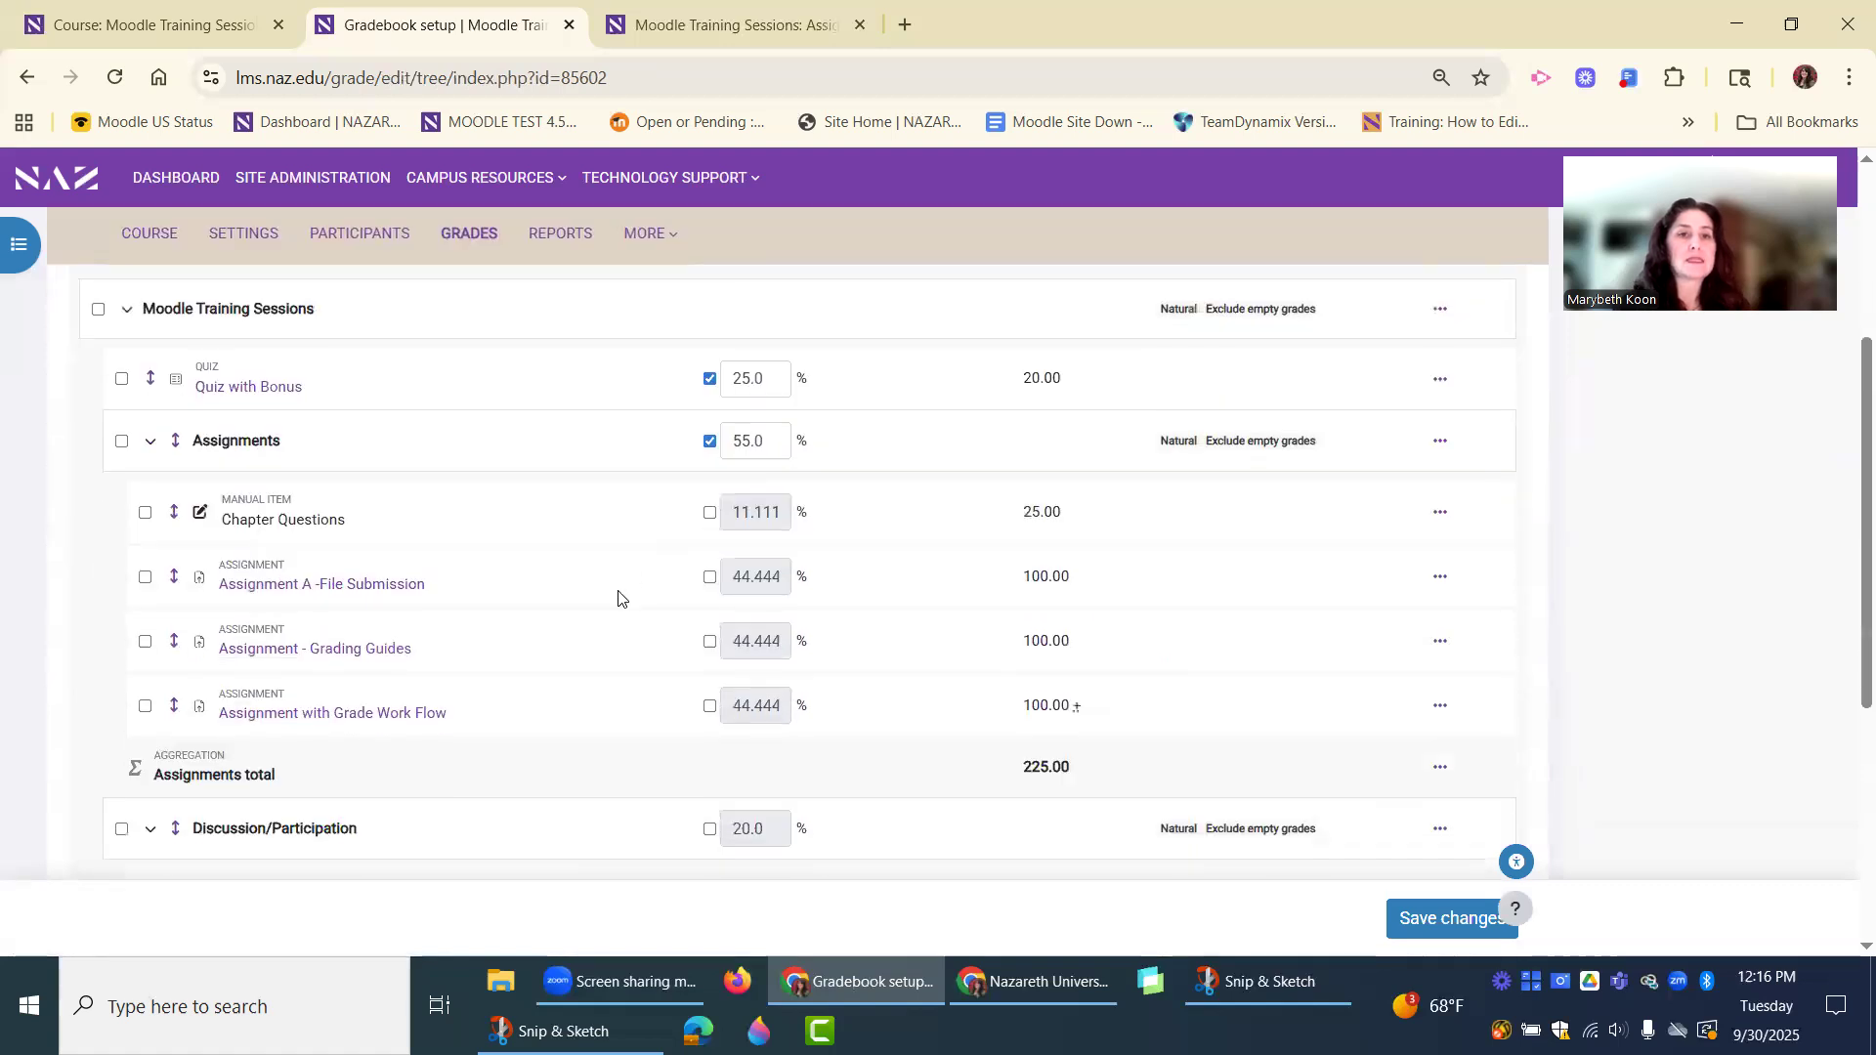
scroll(617, 598, "down", 1)
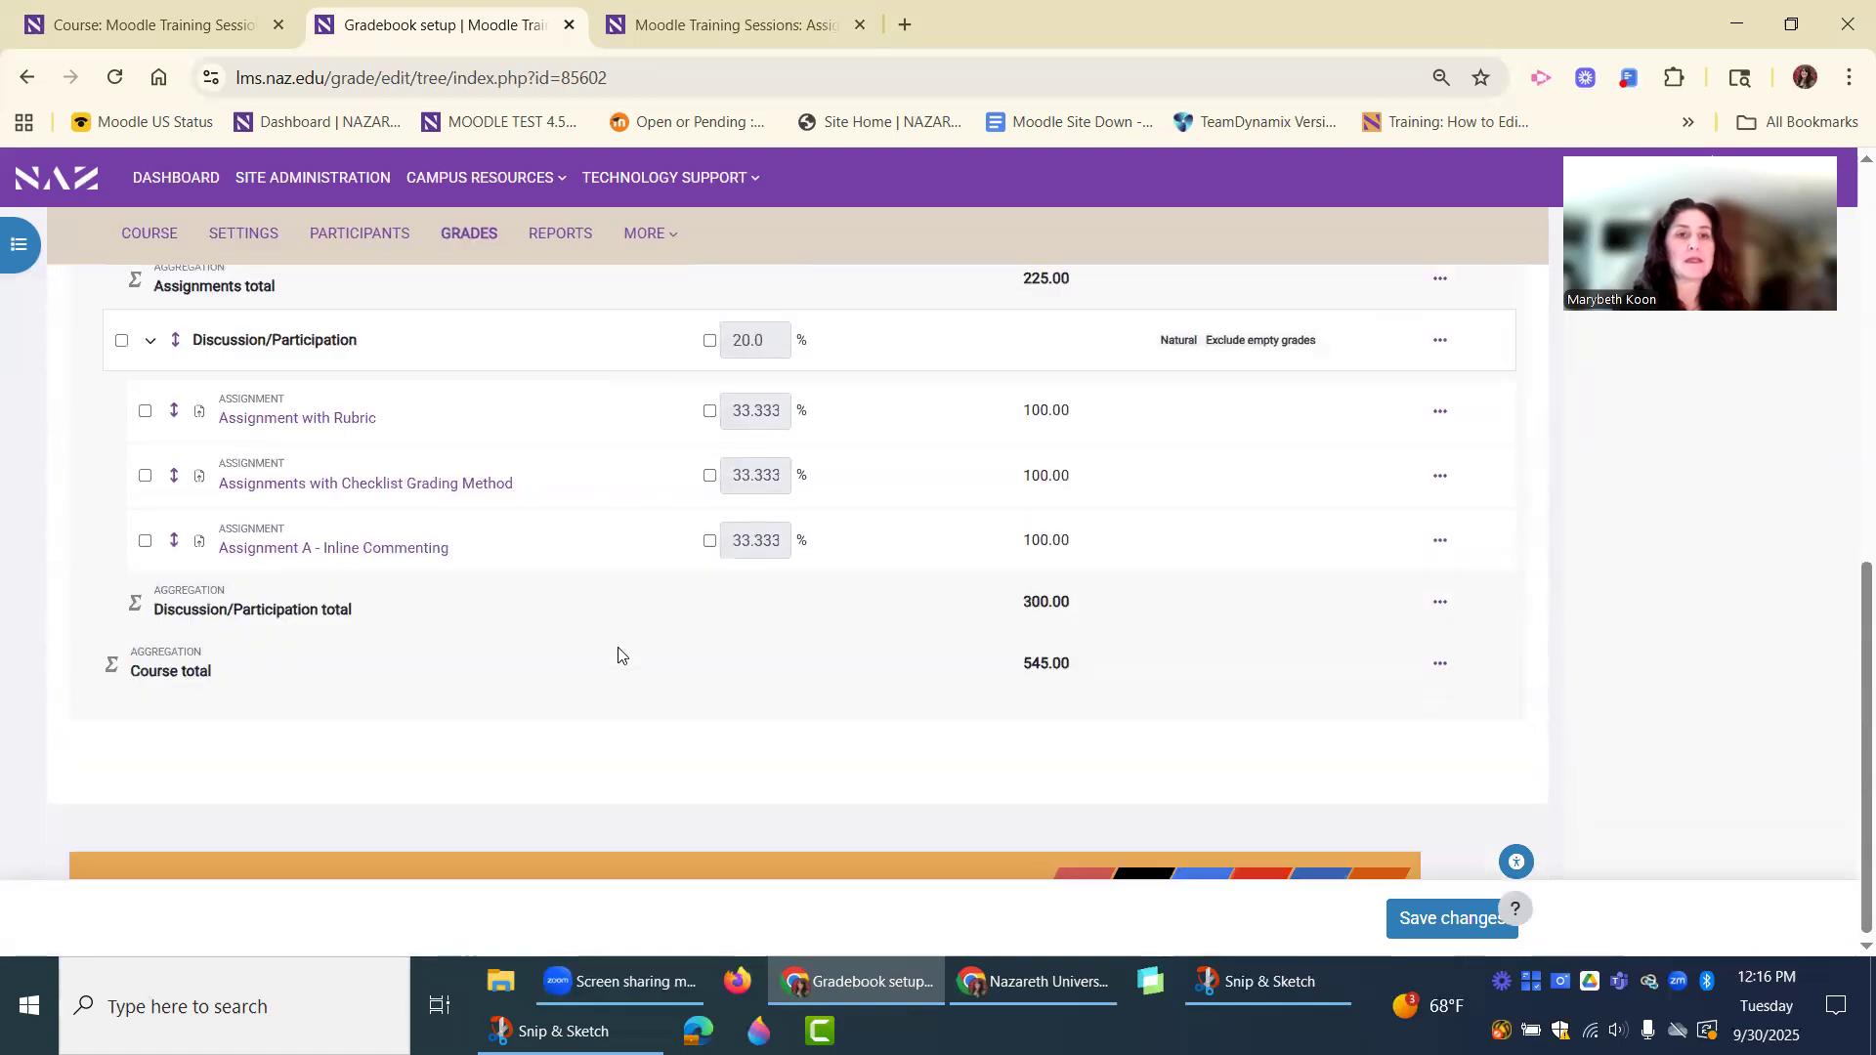
scroll(617, 655, "up", 3)
scroll(618, 668, "up", 3)
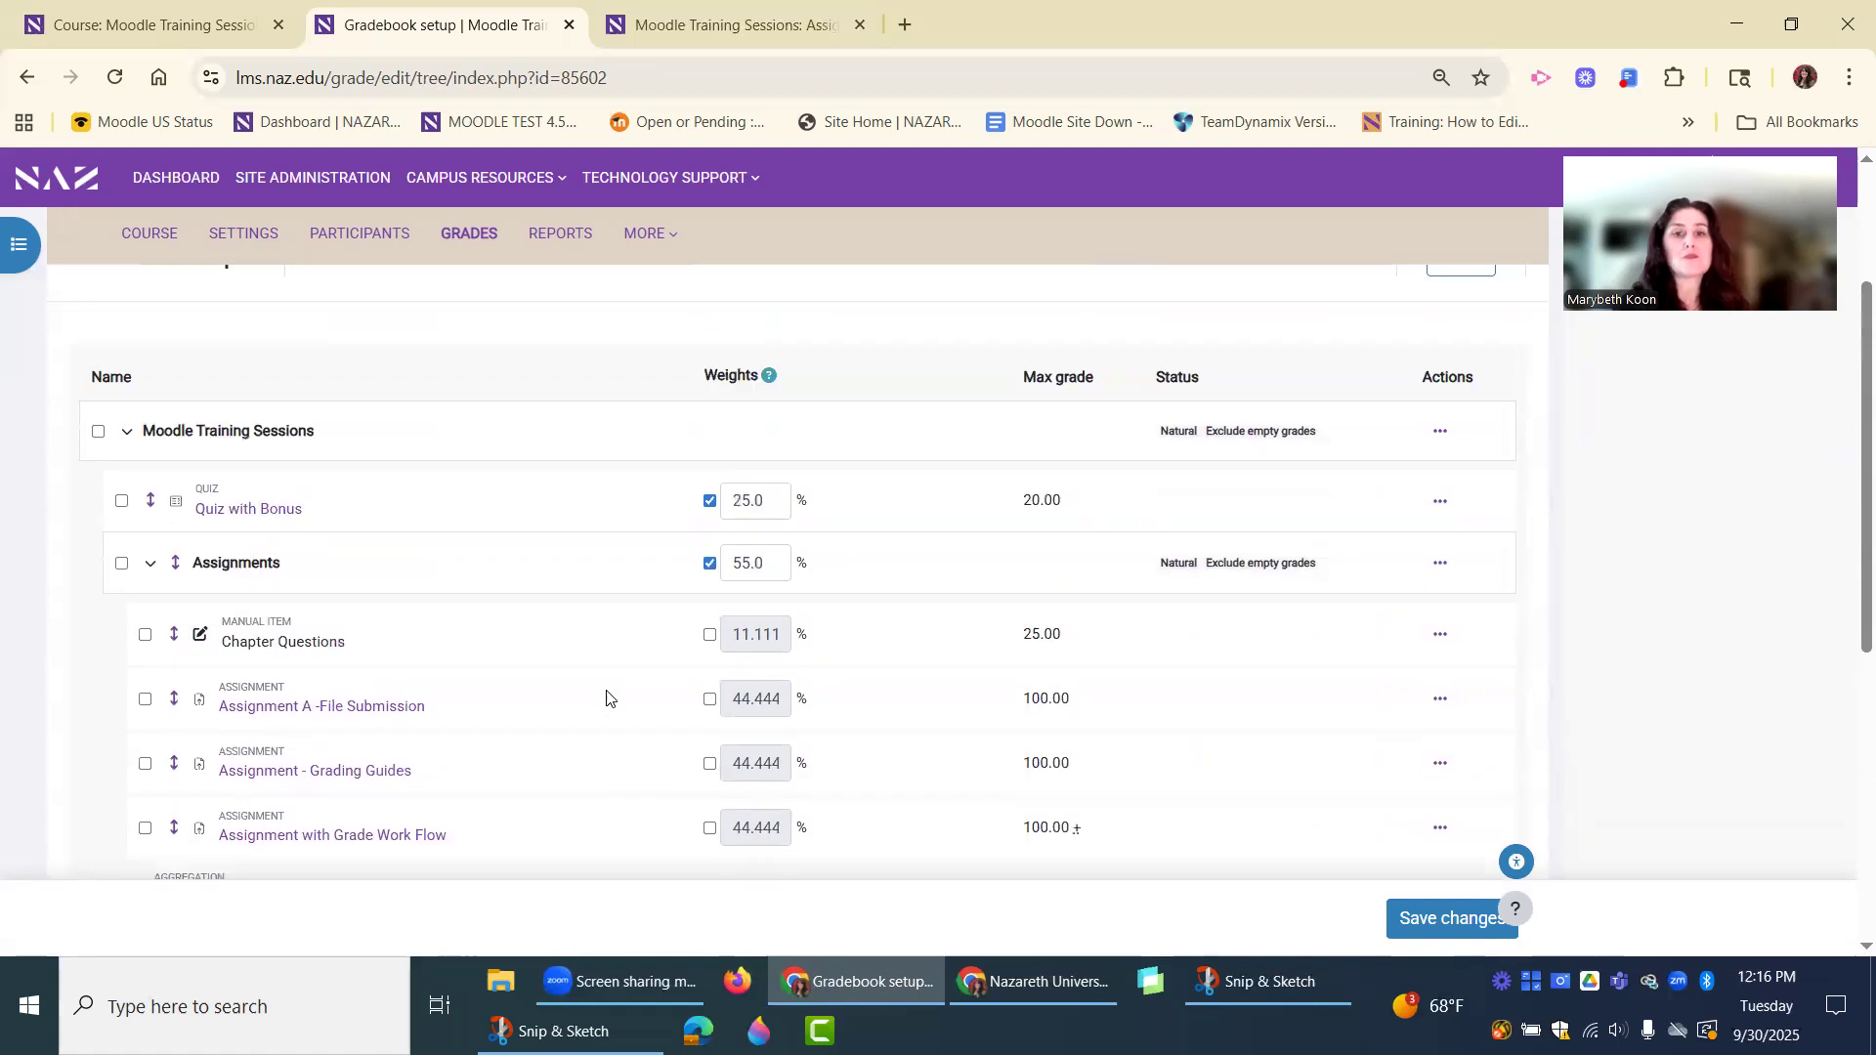
scroll(609, 699, "up", 2)
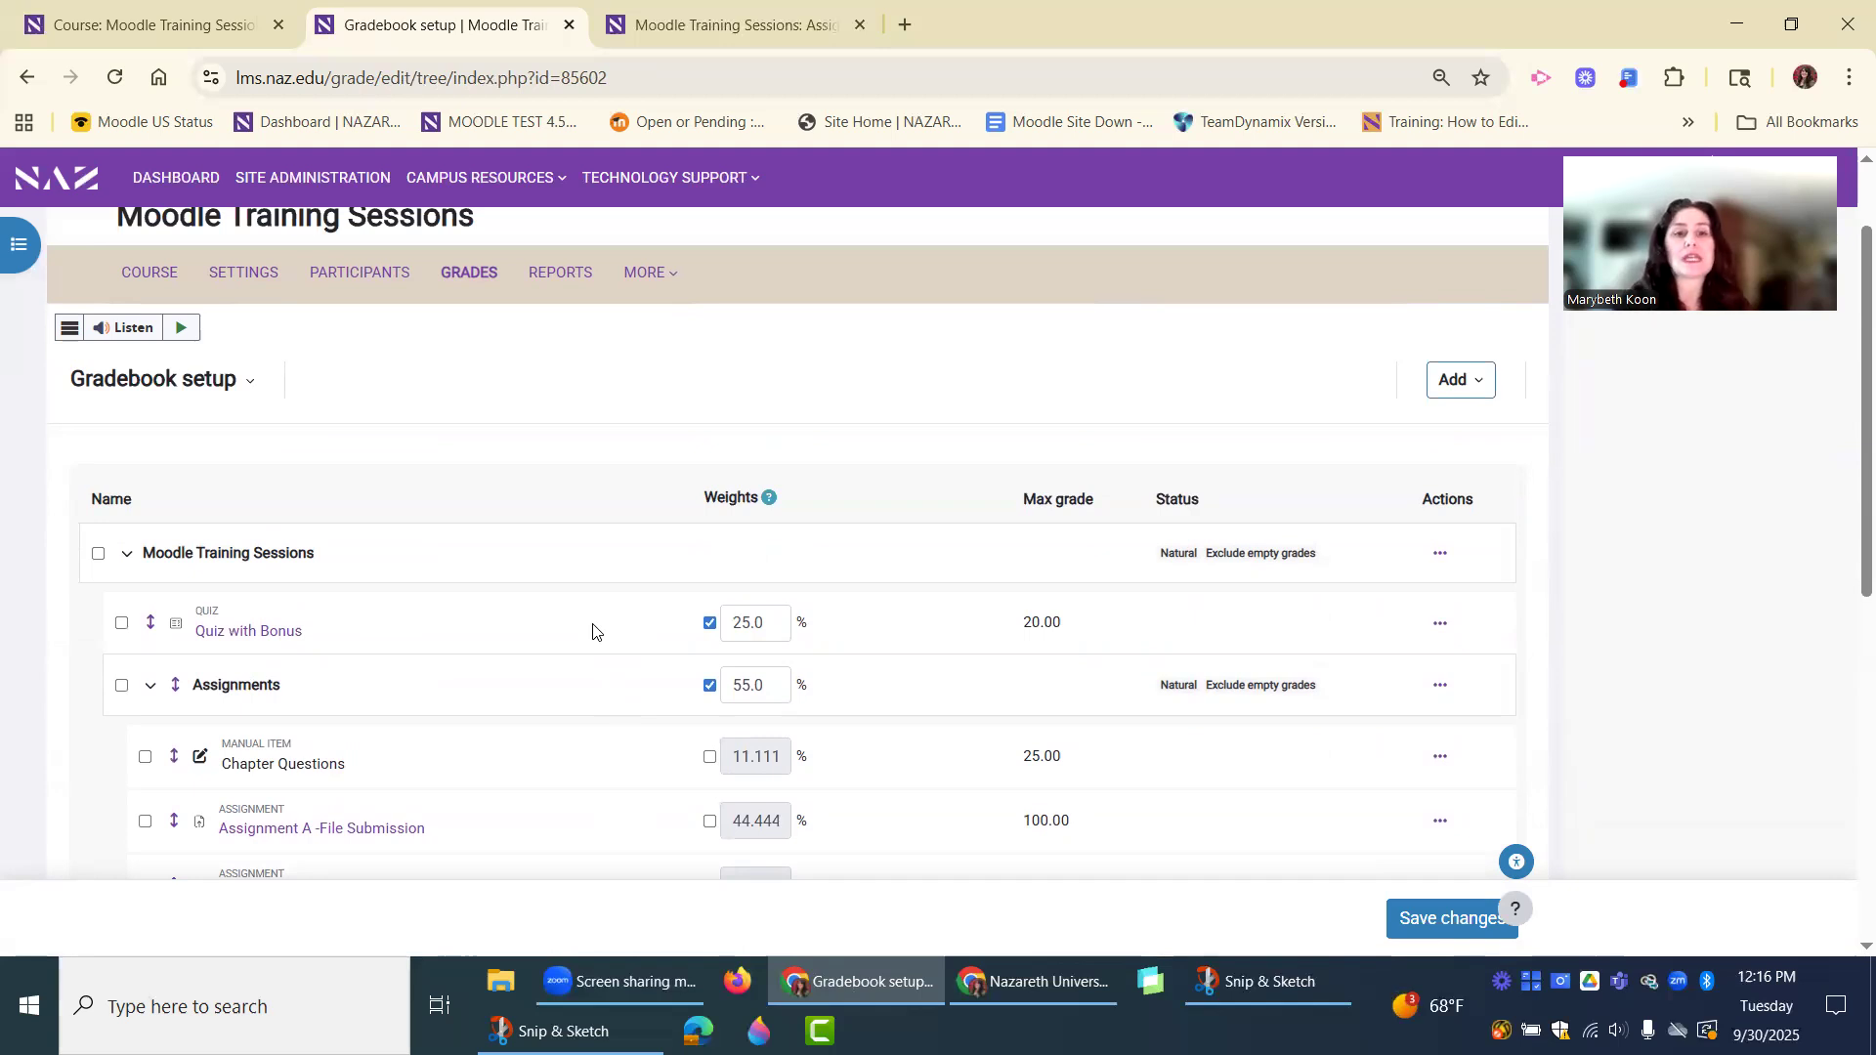
scroll(589, 645, "down", 1)
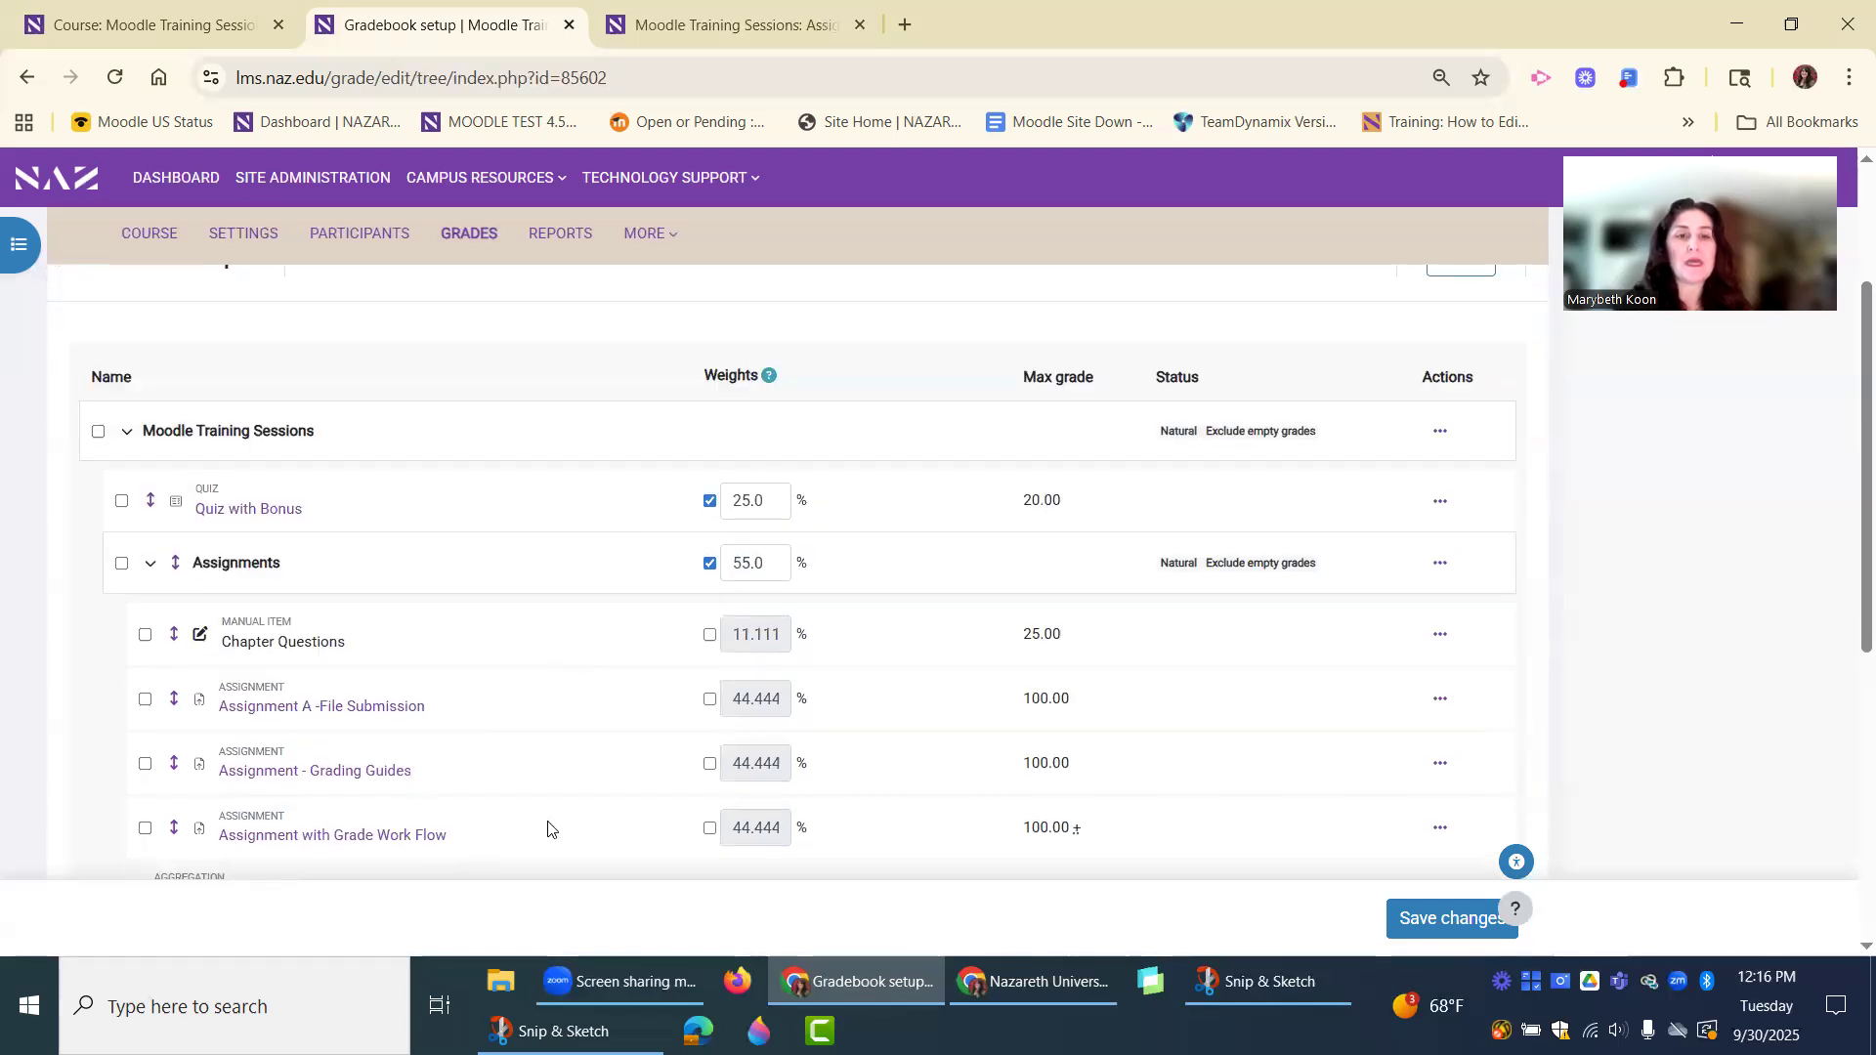
scroll(545, 828, "up", 2)
scroll(547, 820, "down", 2)
scroll(549, 811, "down", 2)
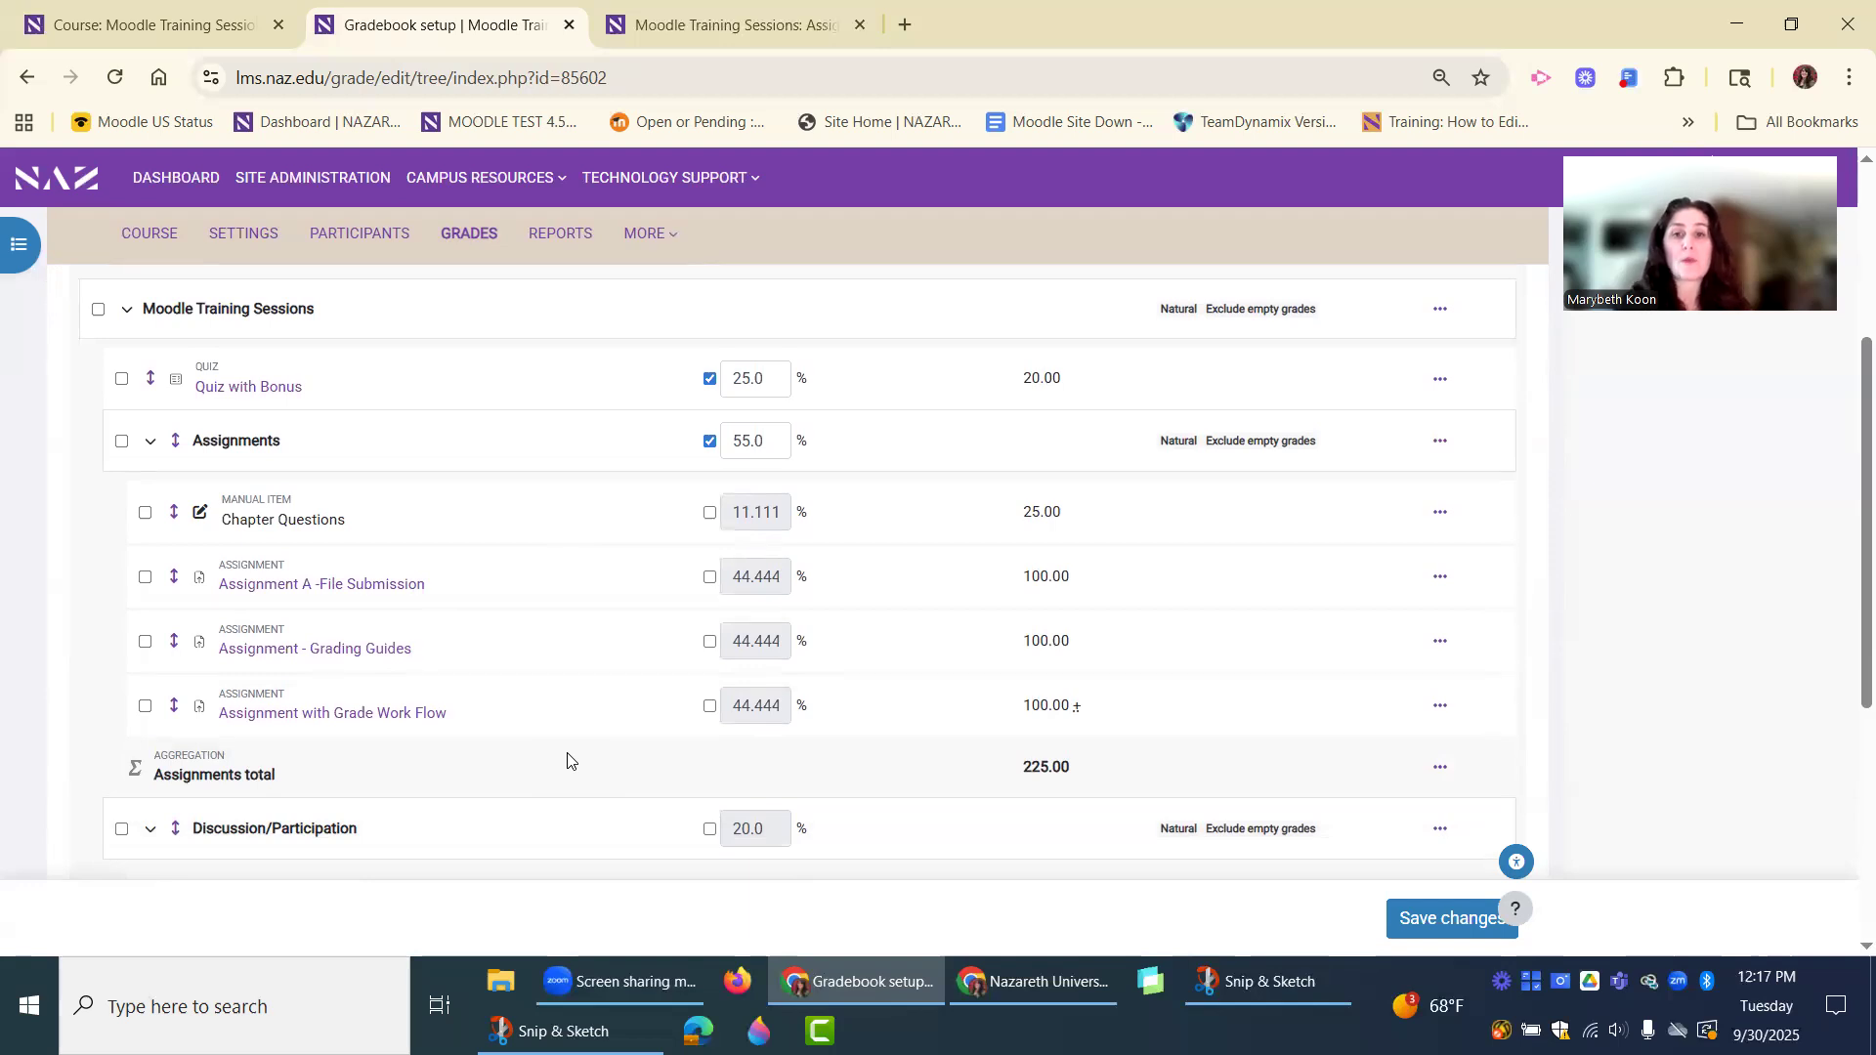
scroll(568, 761, "up", 2)
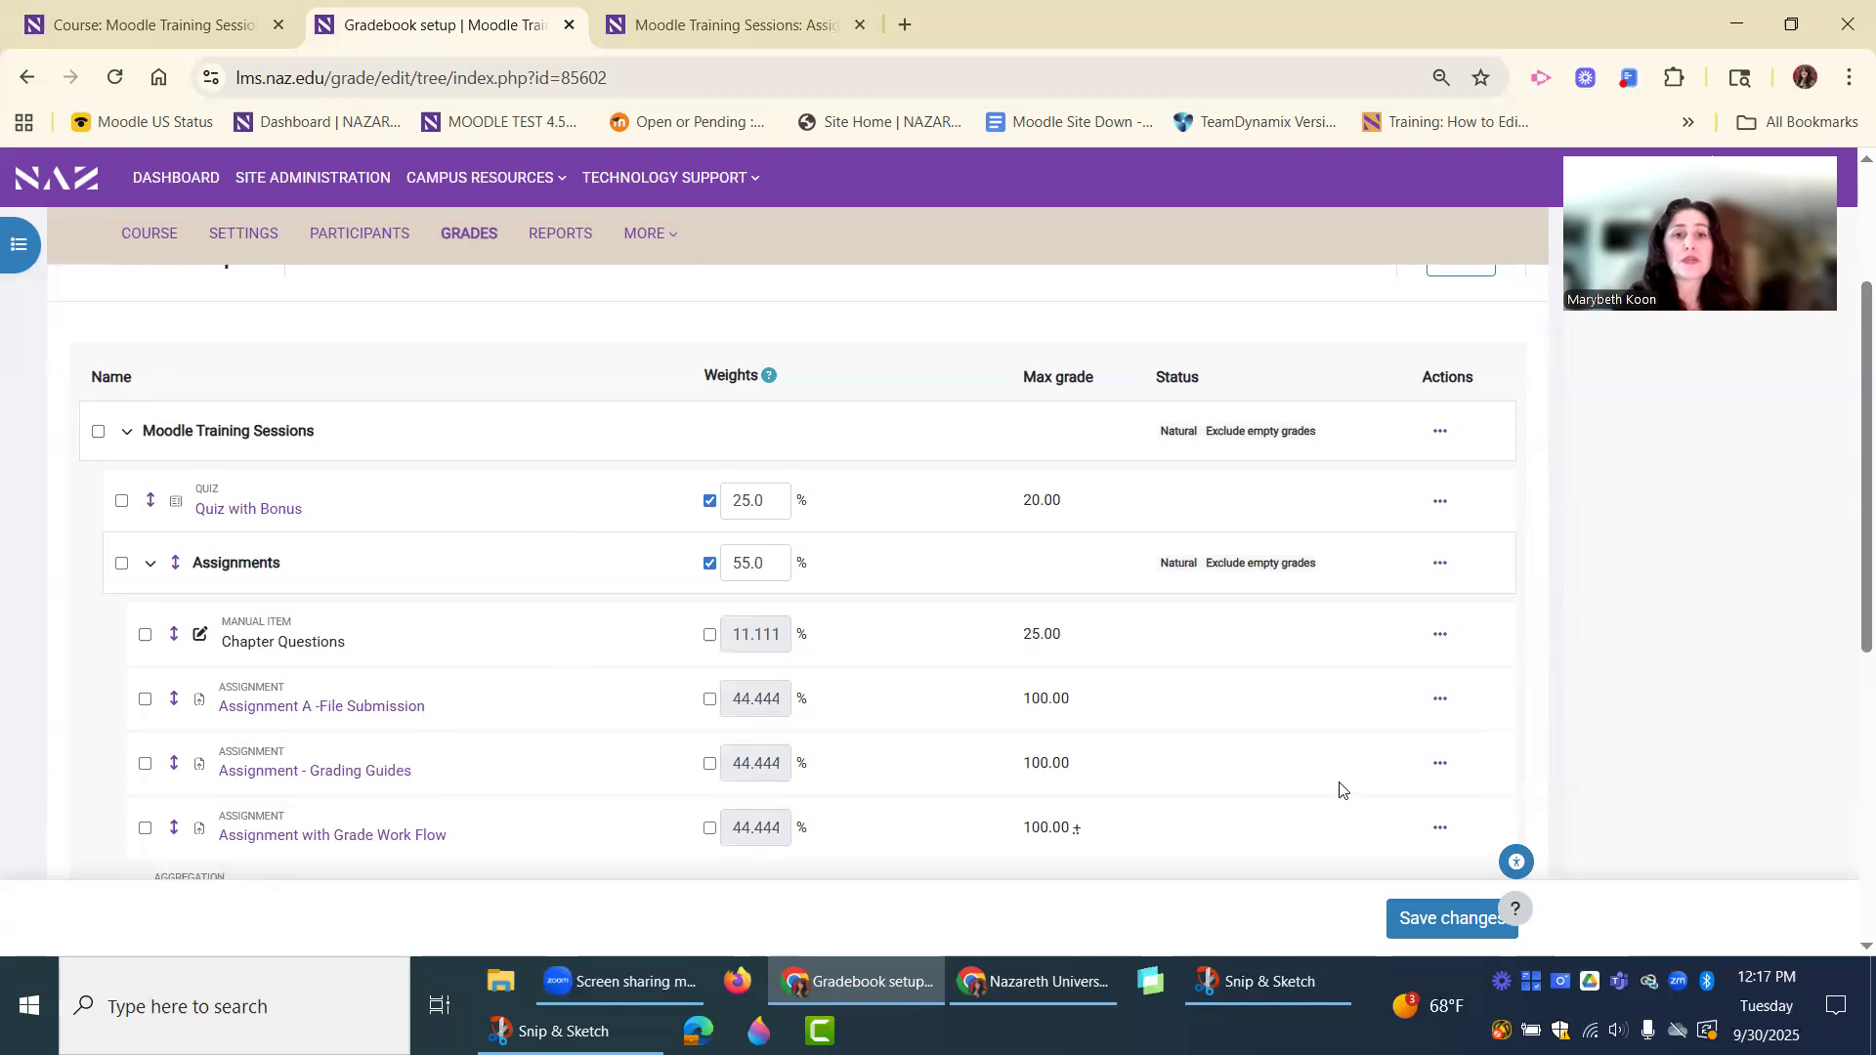
scroll(1339, 787, "up", 2)
scroll(1328, 782, "down", 2)
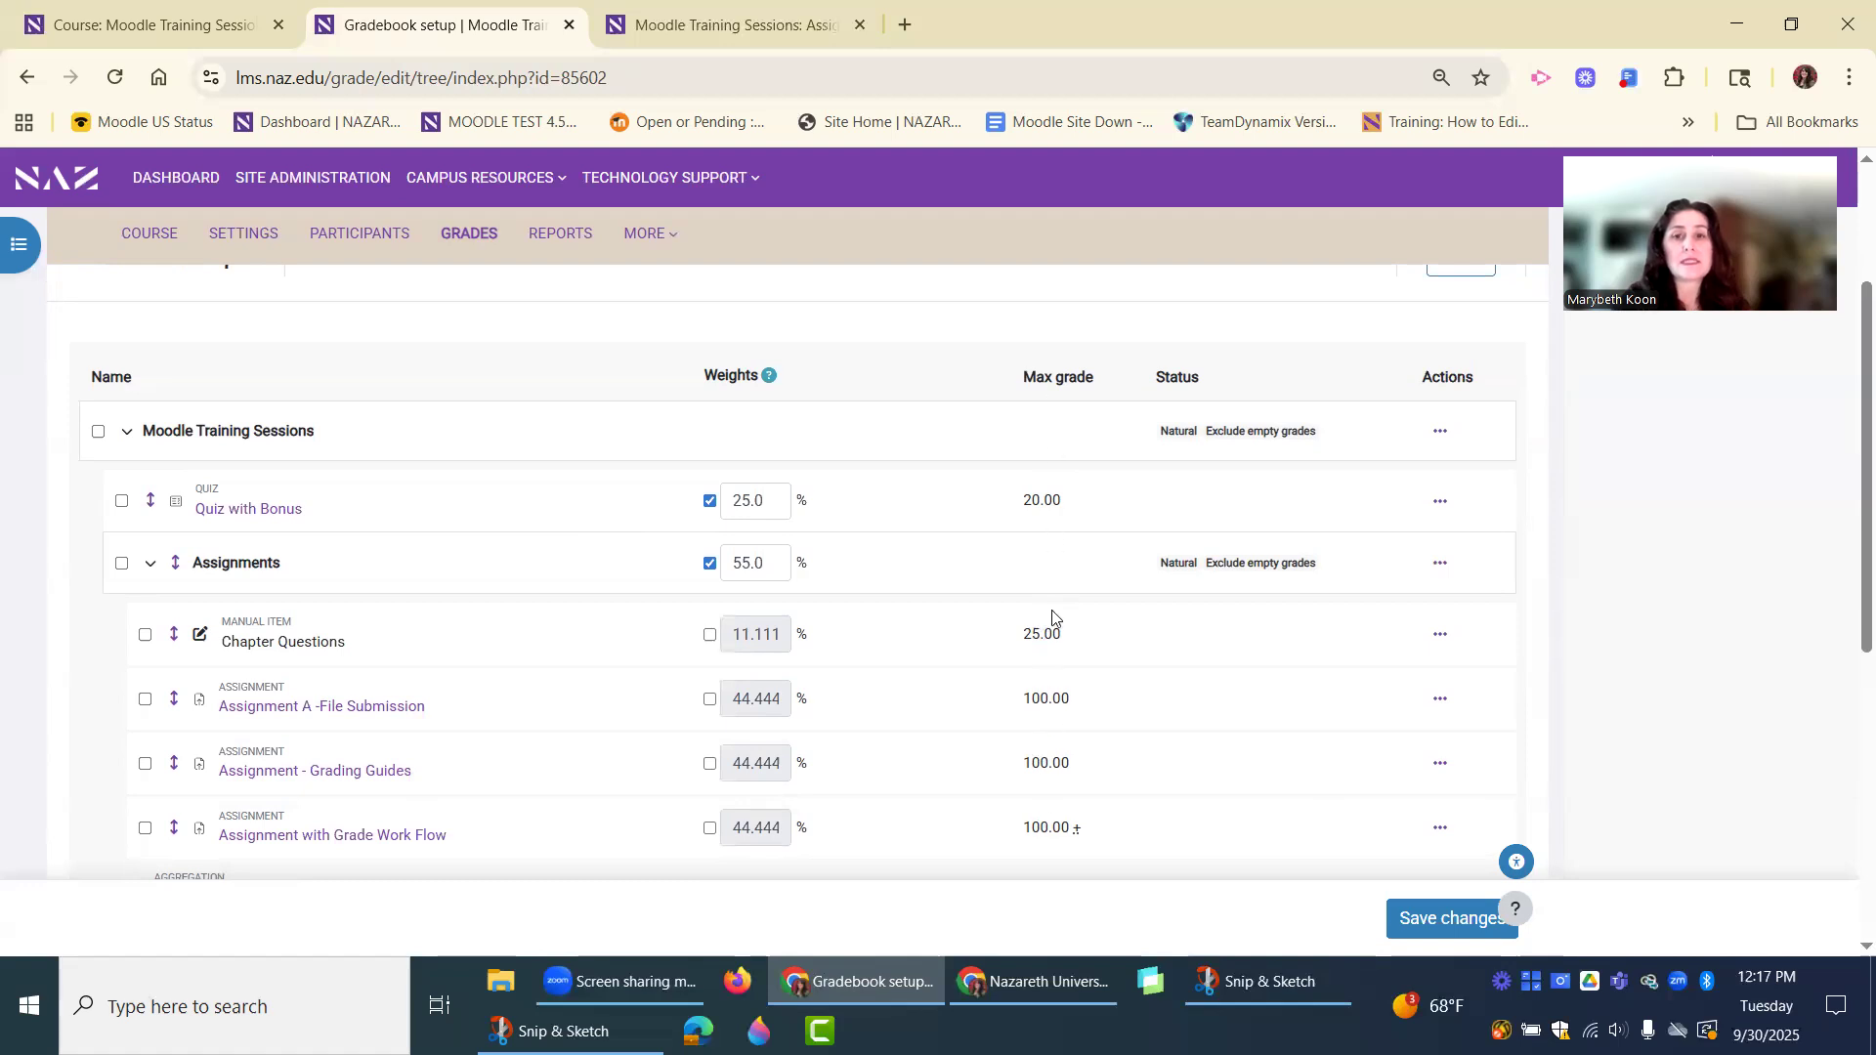
scroll(1060, 488, "down", 2)
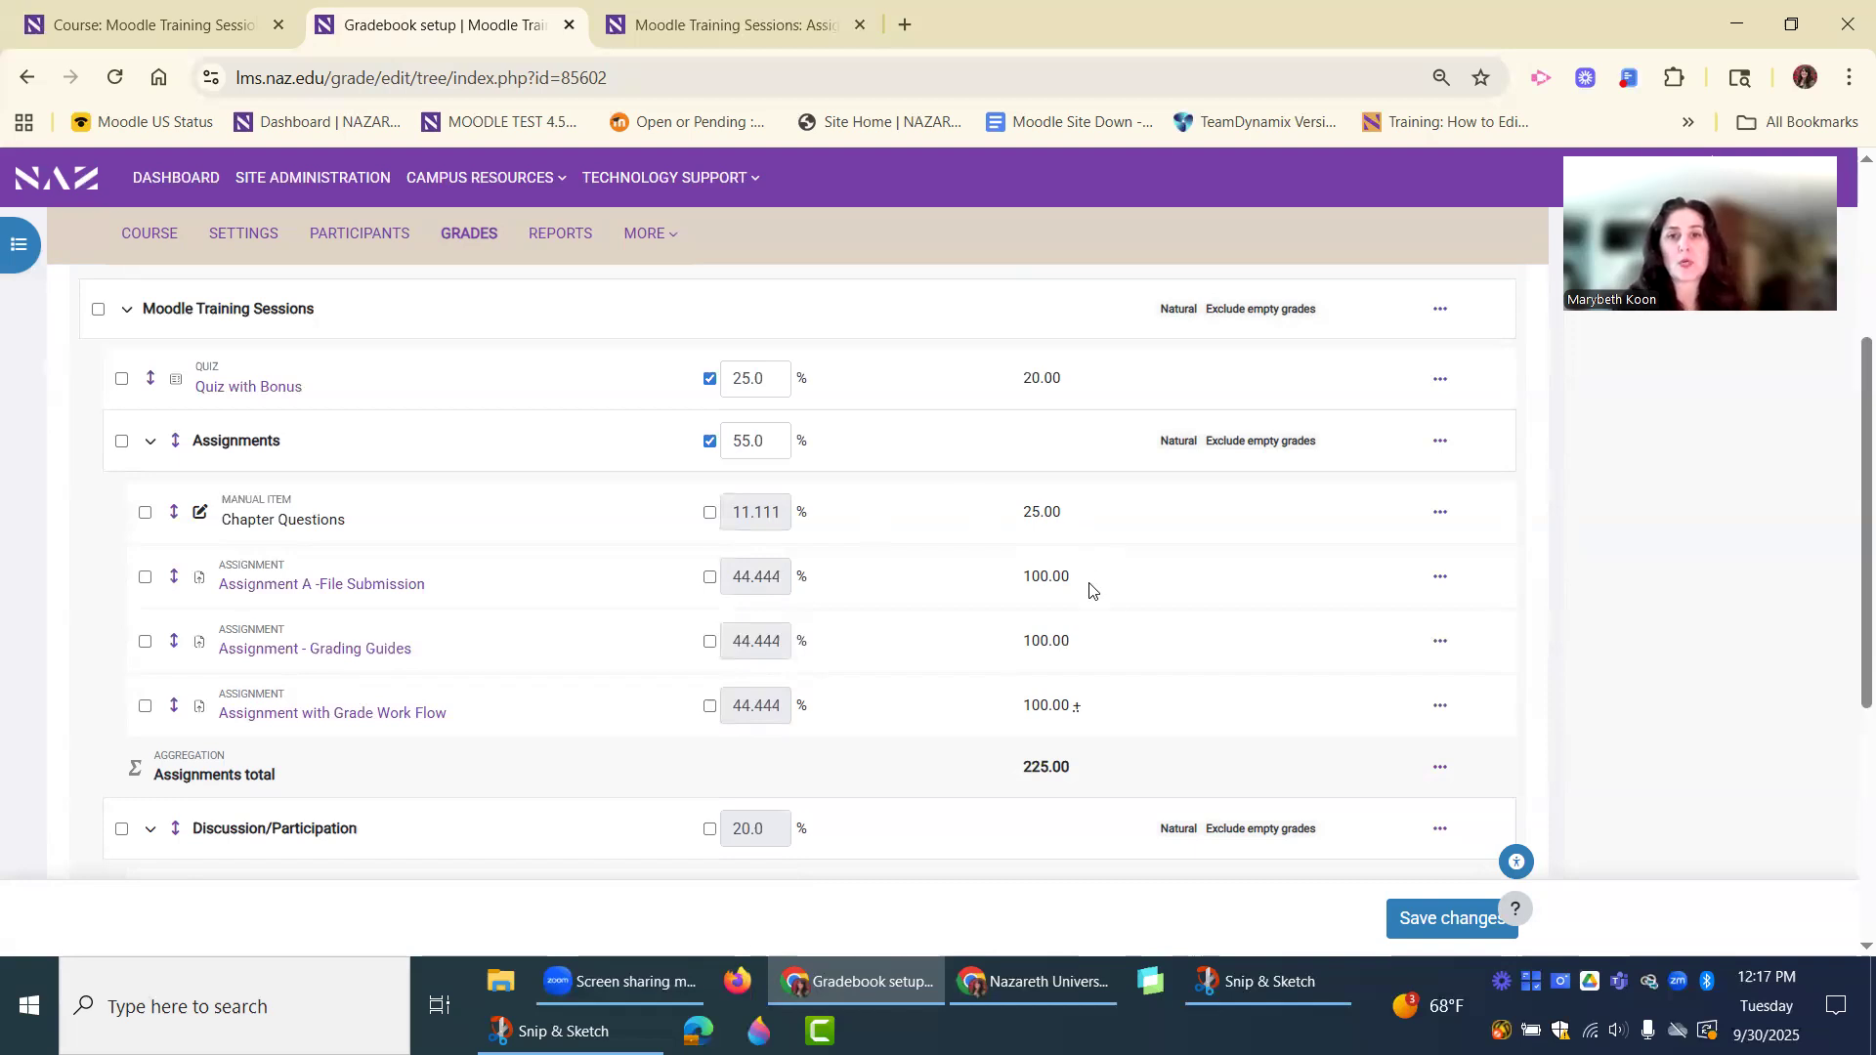
scroll(1133, 629, "down", 1)
scroll(1201, 637, "up", 1)
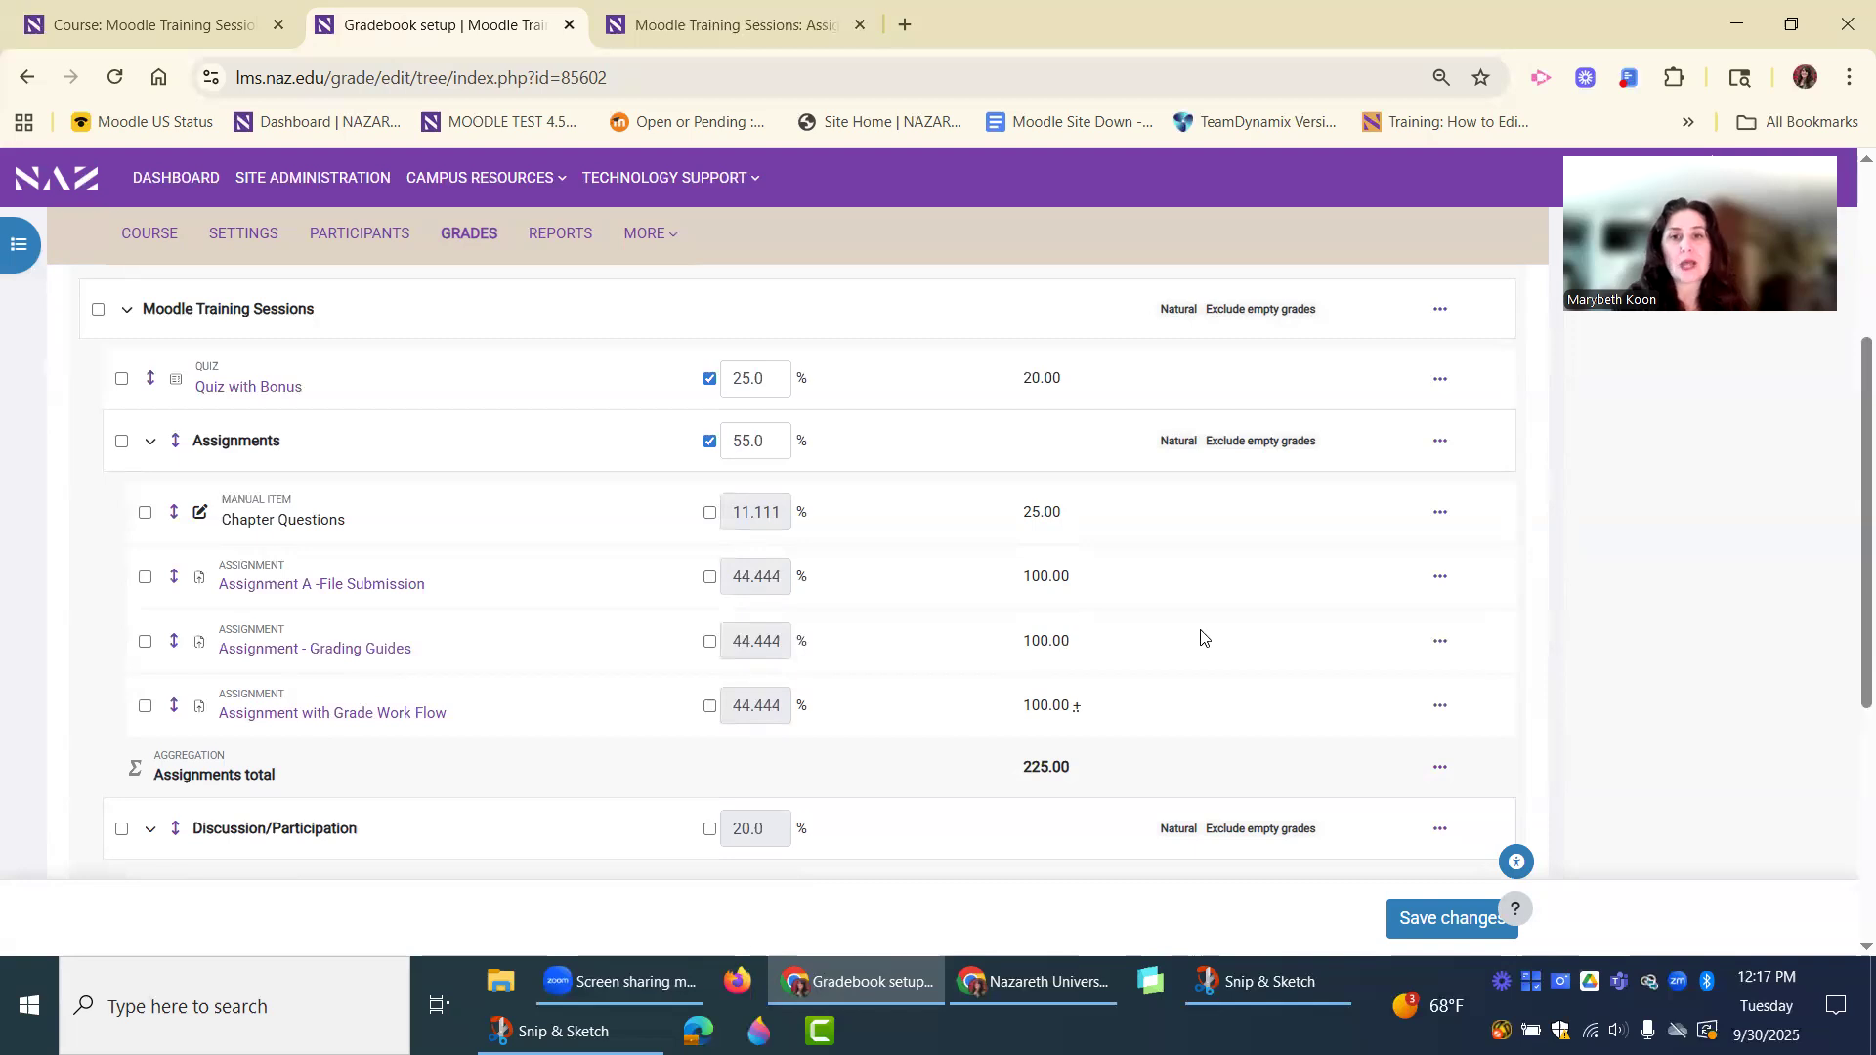
scroll(1202, 637, "up", 1)
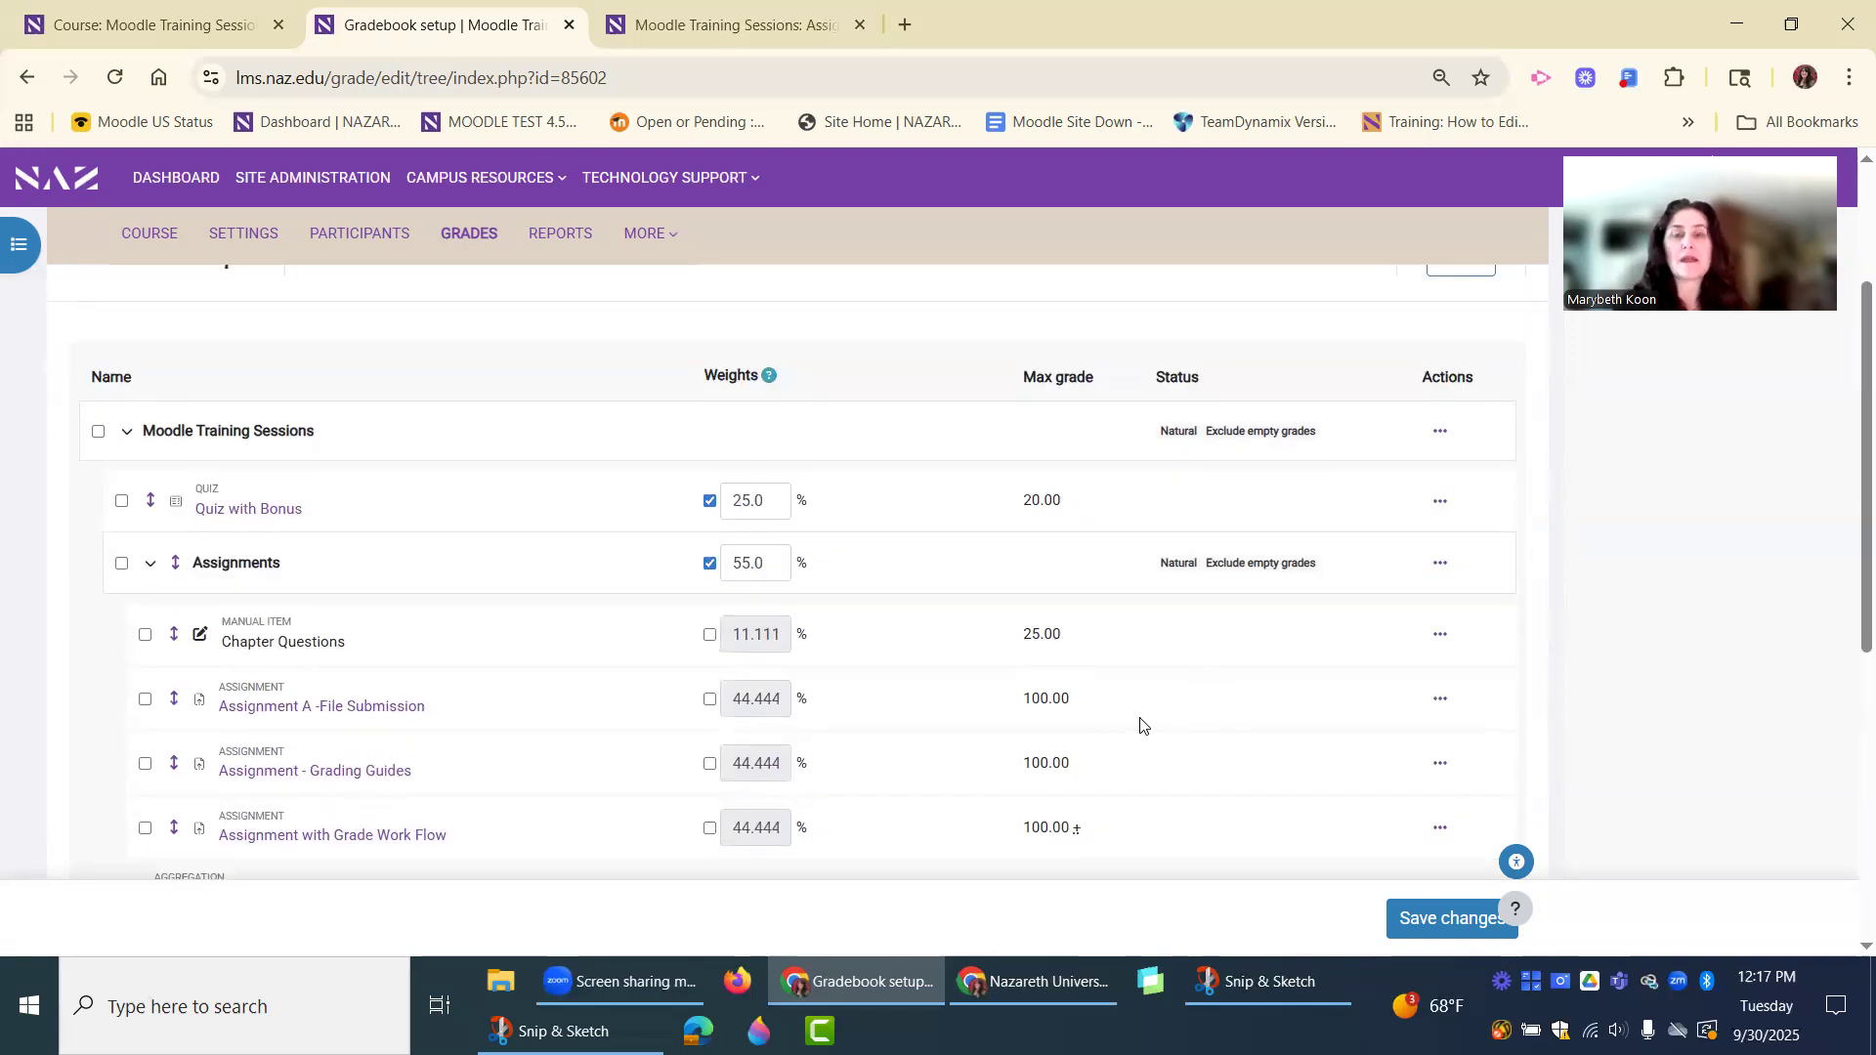
scroll(1172, 771, "down", 1)
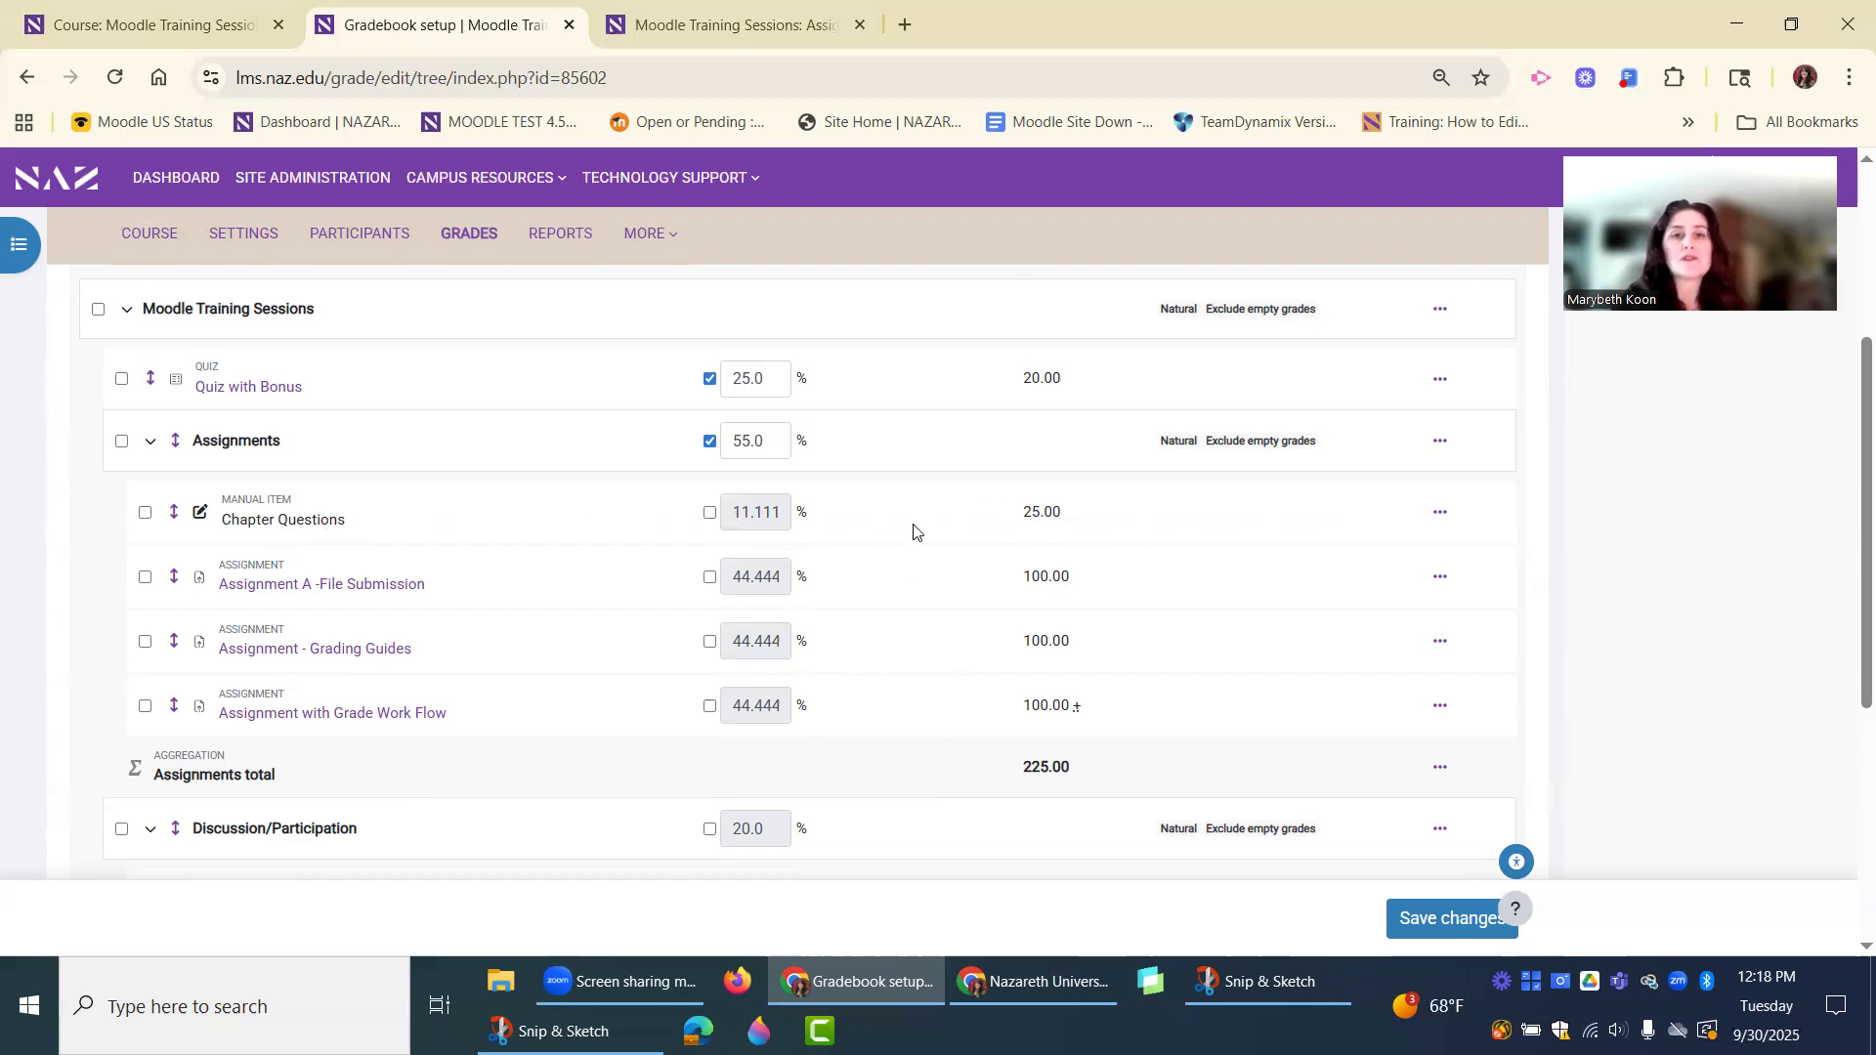
scroll(926, 596, "up", 2)
scroll(926, 596, "up", 1)
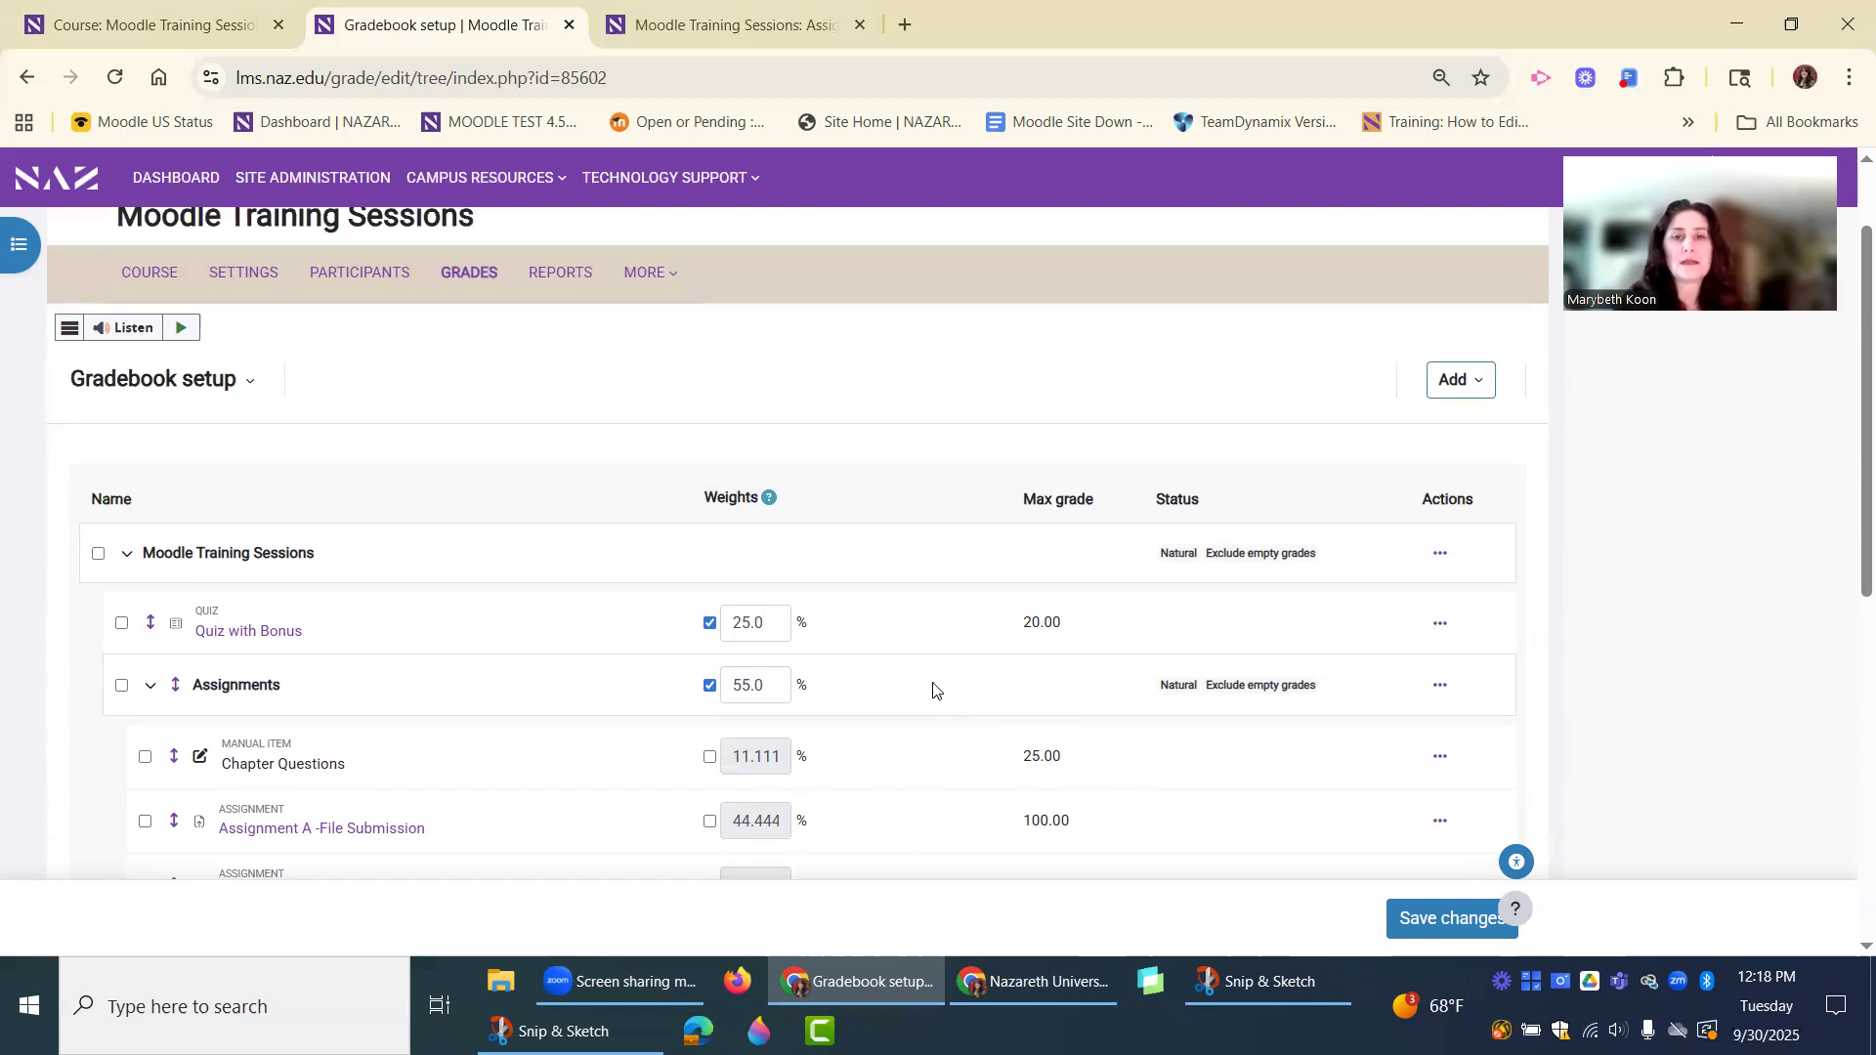
Examine the aggregation options in the Moodle Training Sessions top category's settings, and close them without saving.
scroll(933, 689, "down", 1)
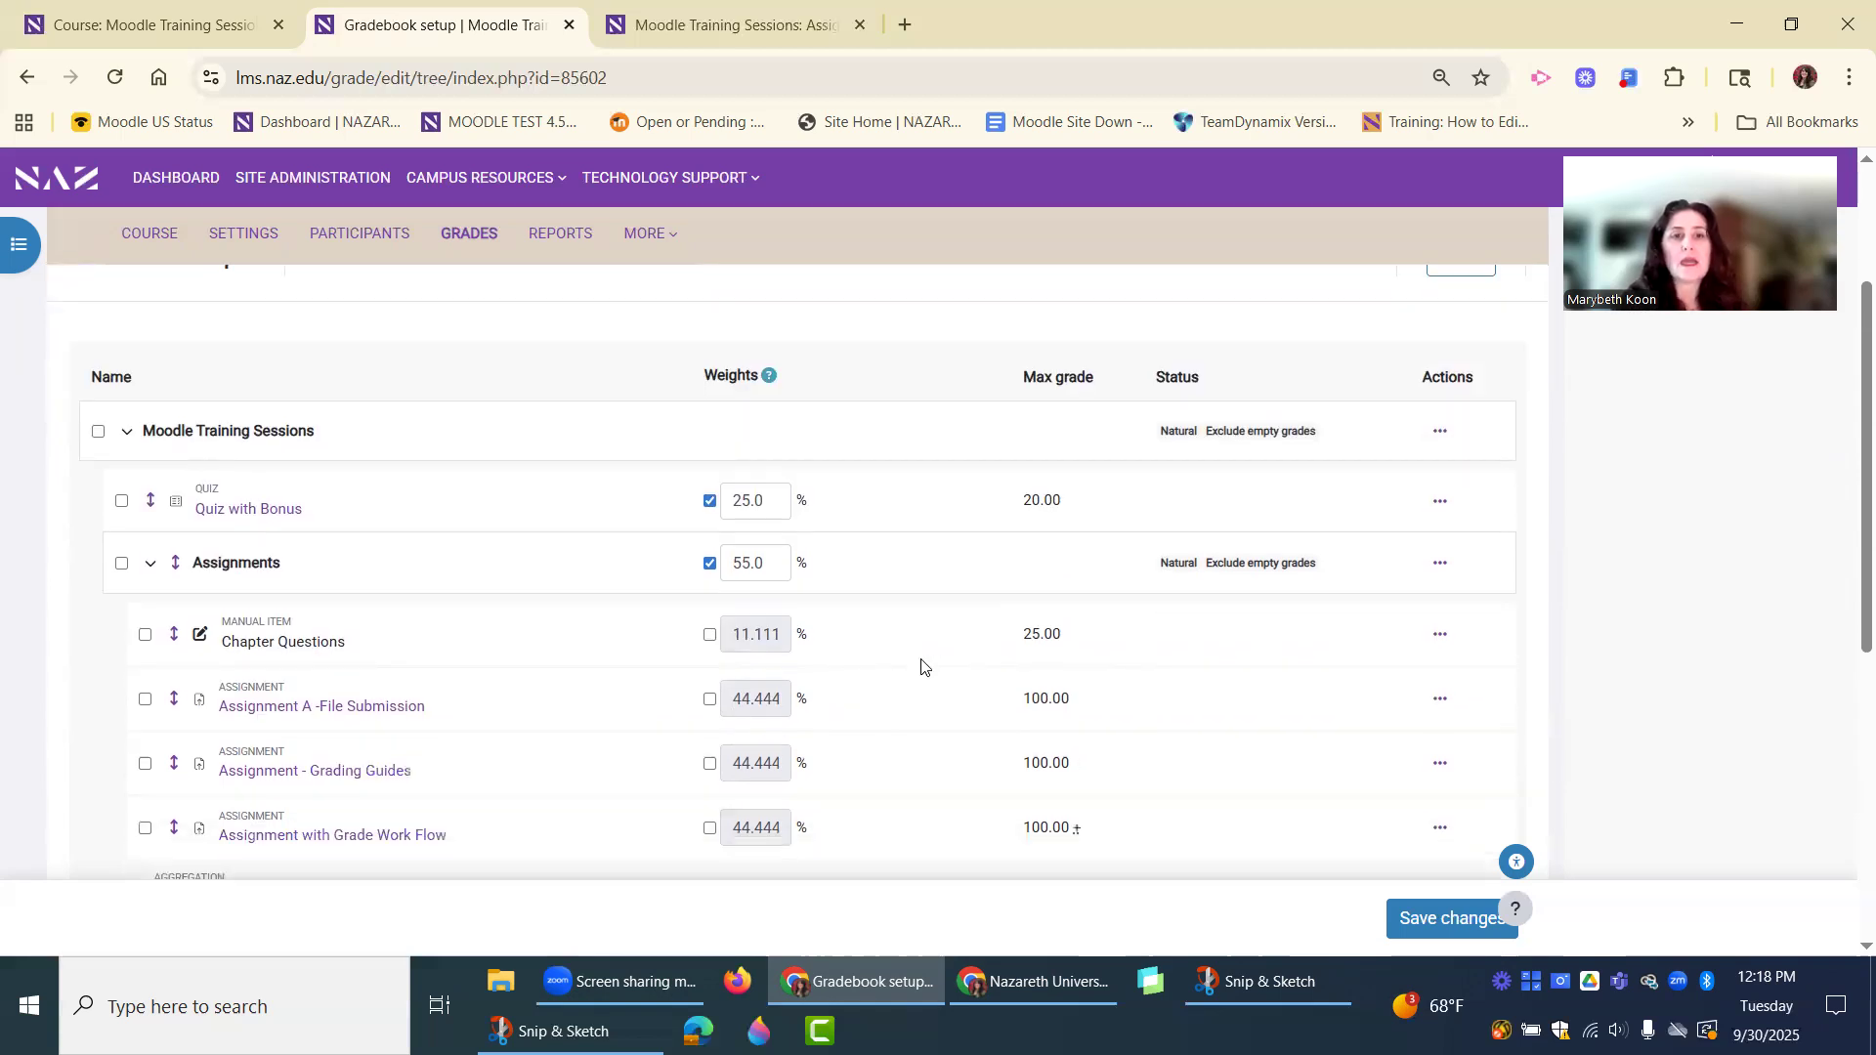
scroll(1227, 678, "down", 1)
scroll(1235, 678, "up", 1)
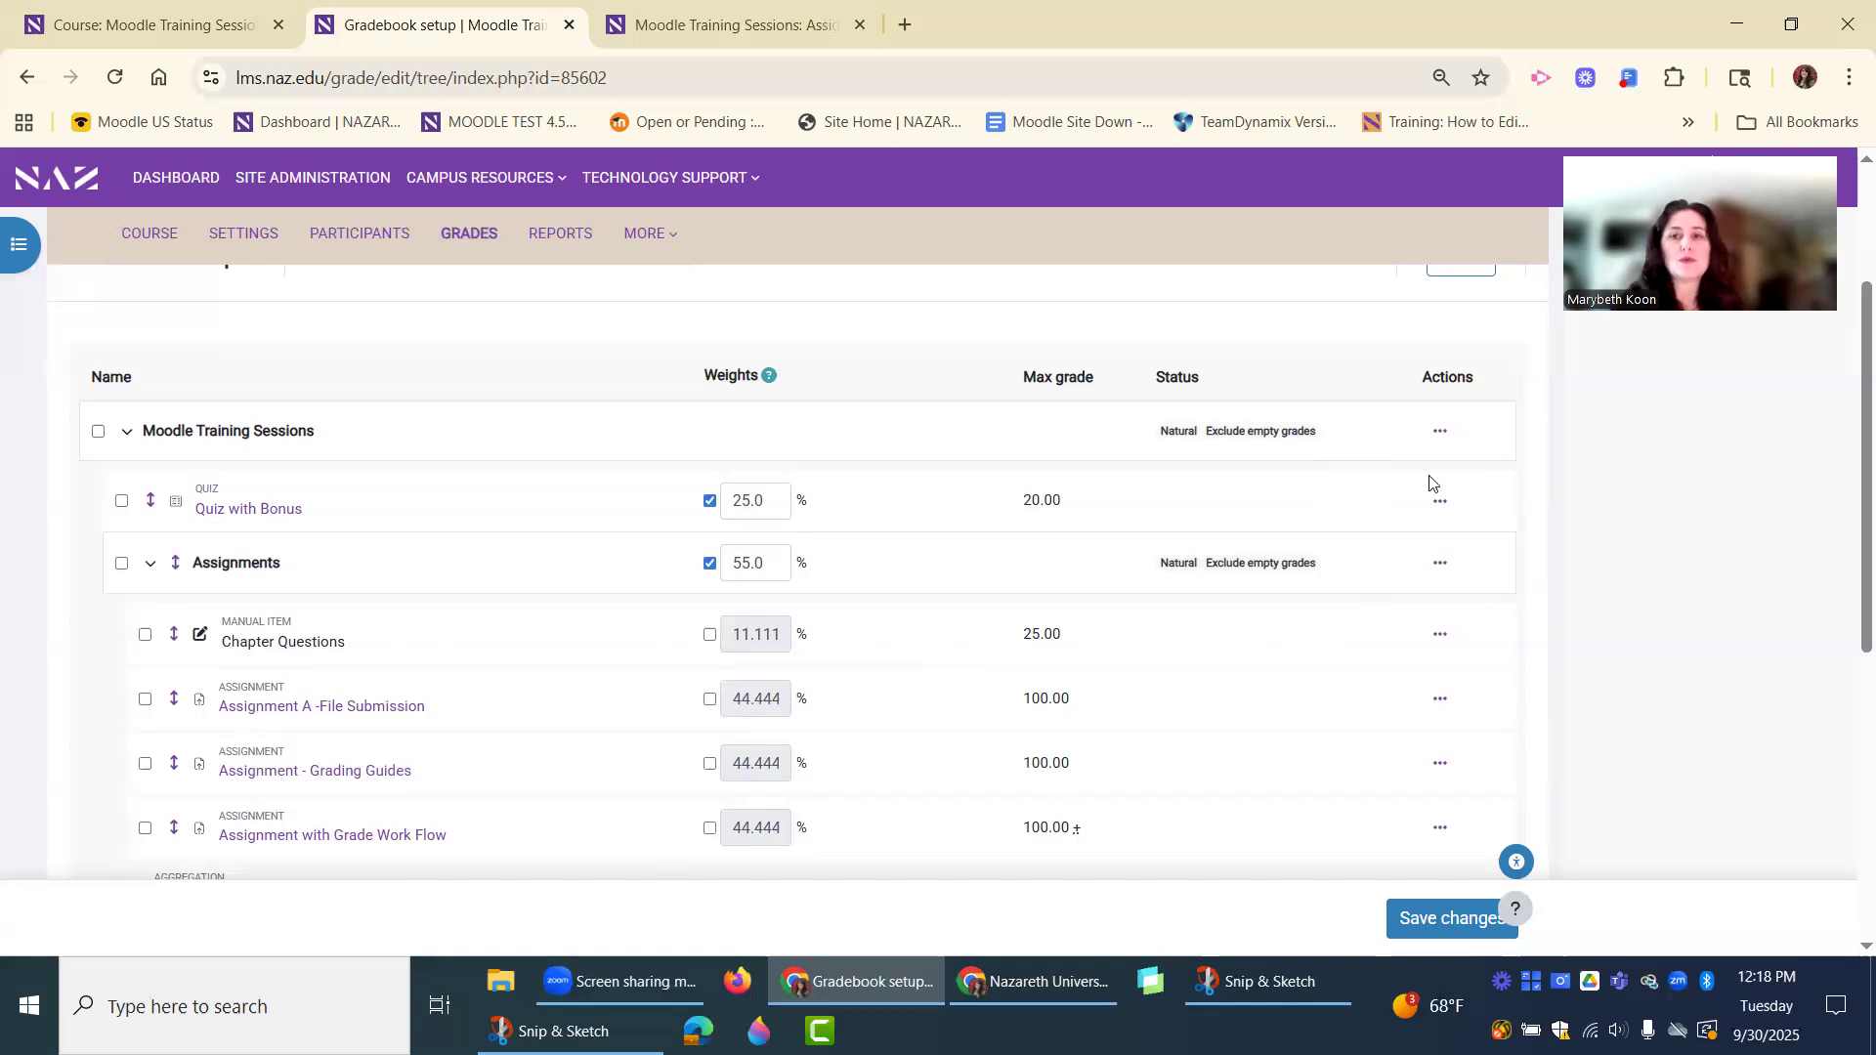
scroll(1205, 598, "up", 2)
scroll(1205, 598, "down", 1)
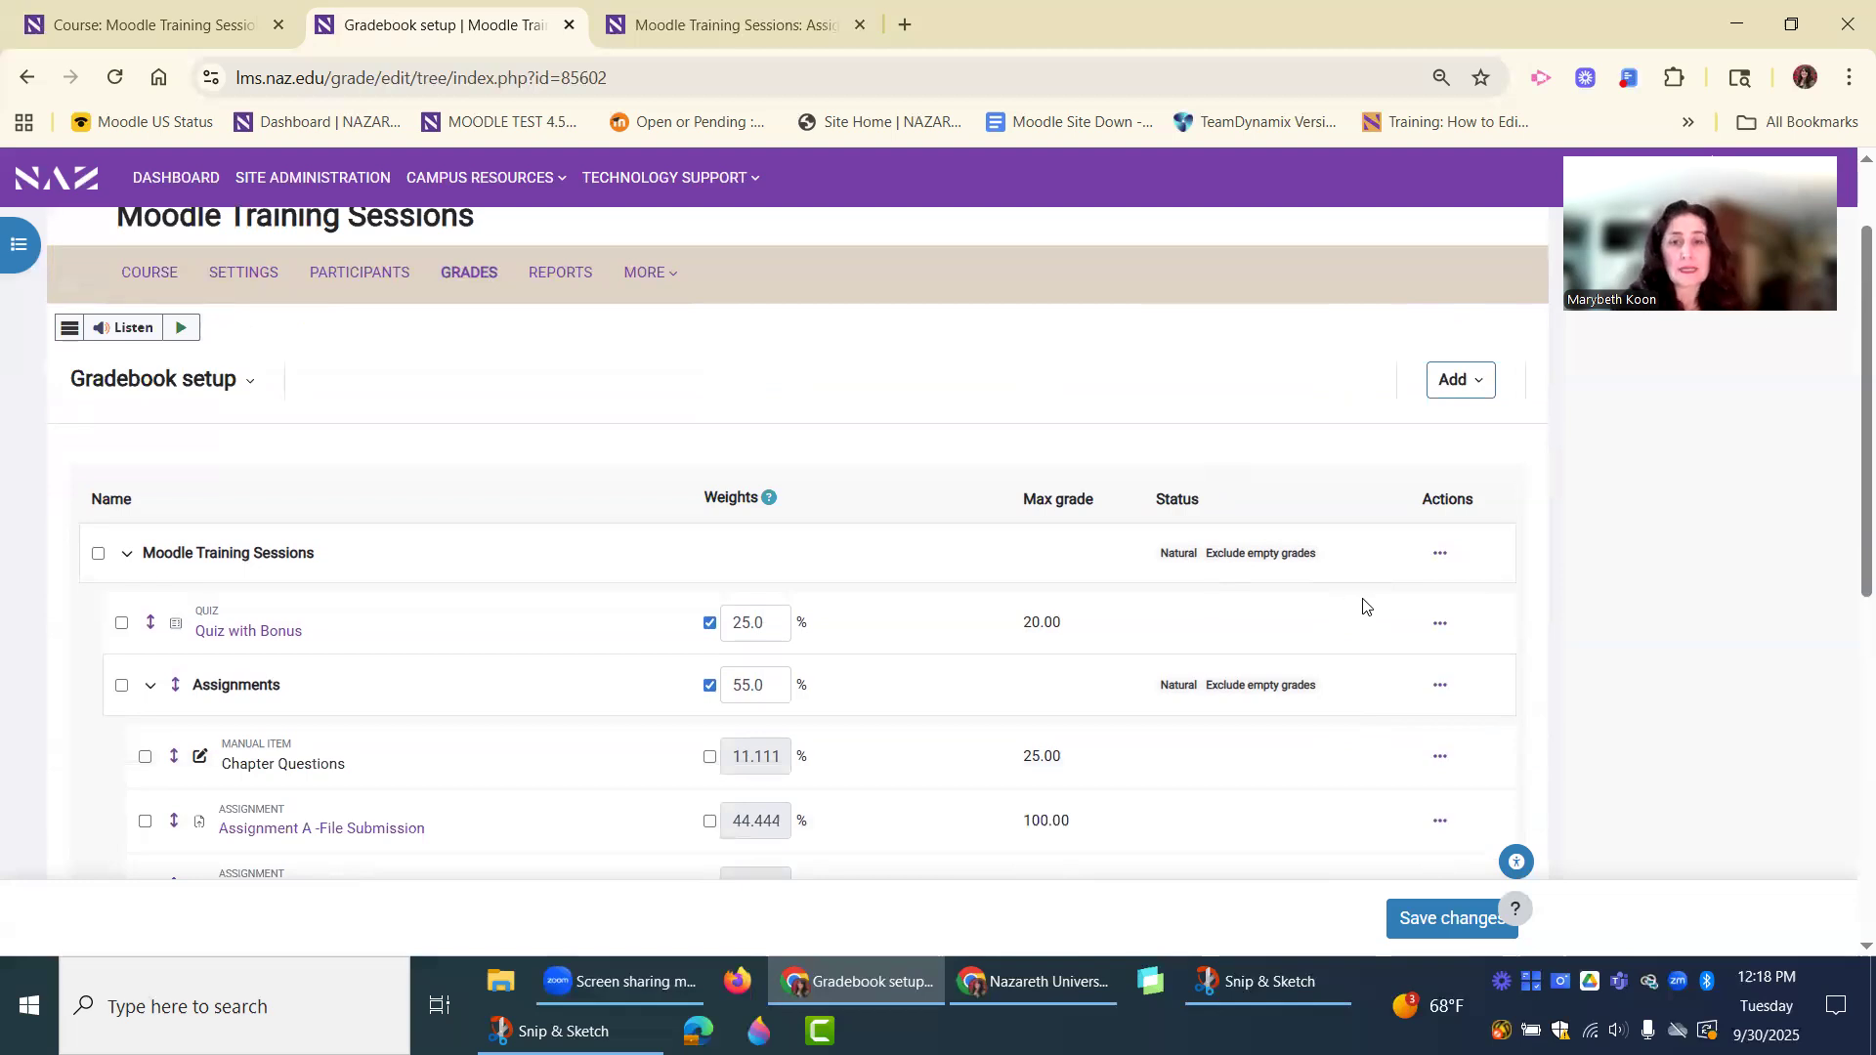
scroll(1360, 607, "down", 1)
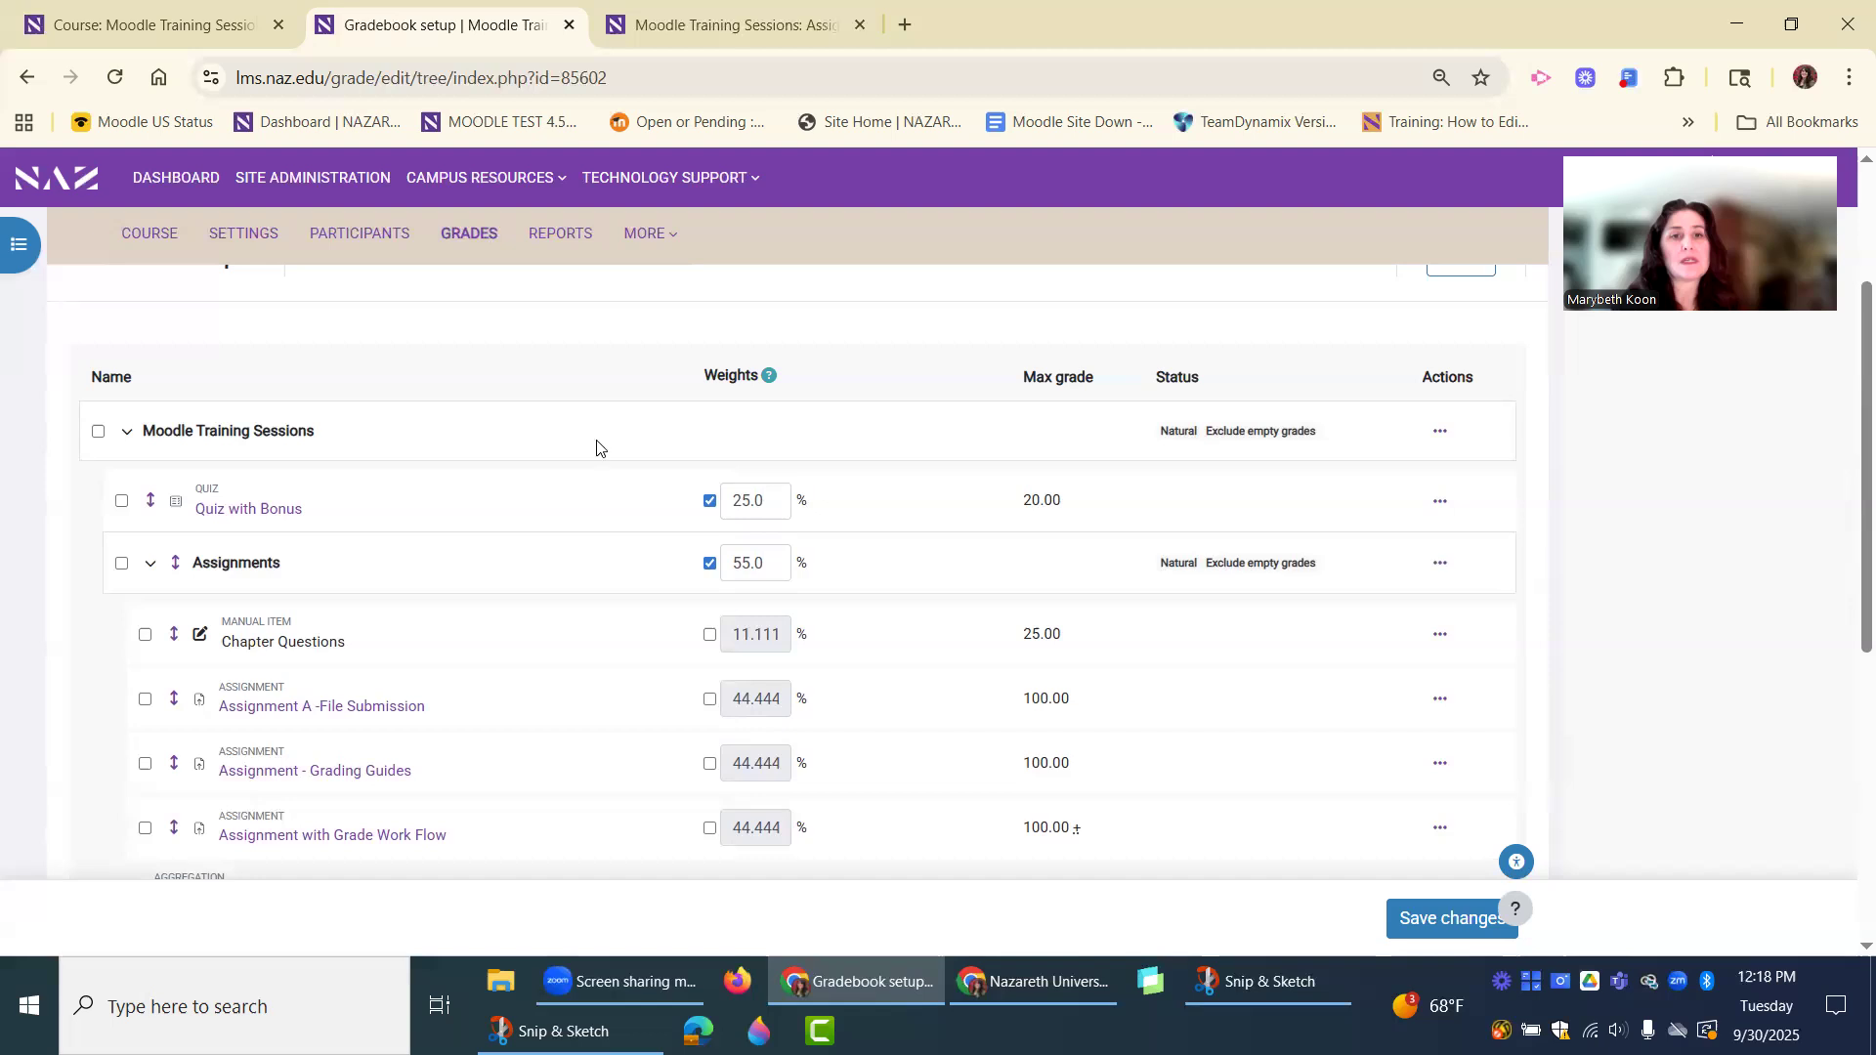
left_click(1440, 433)
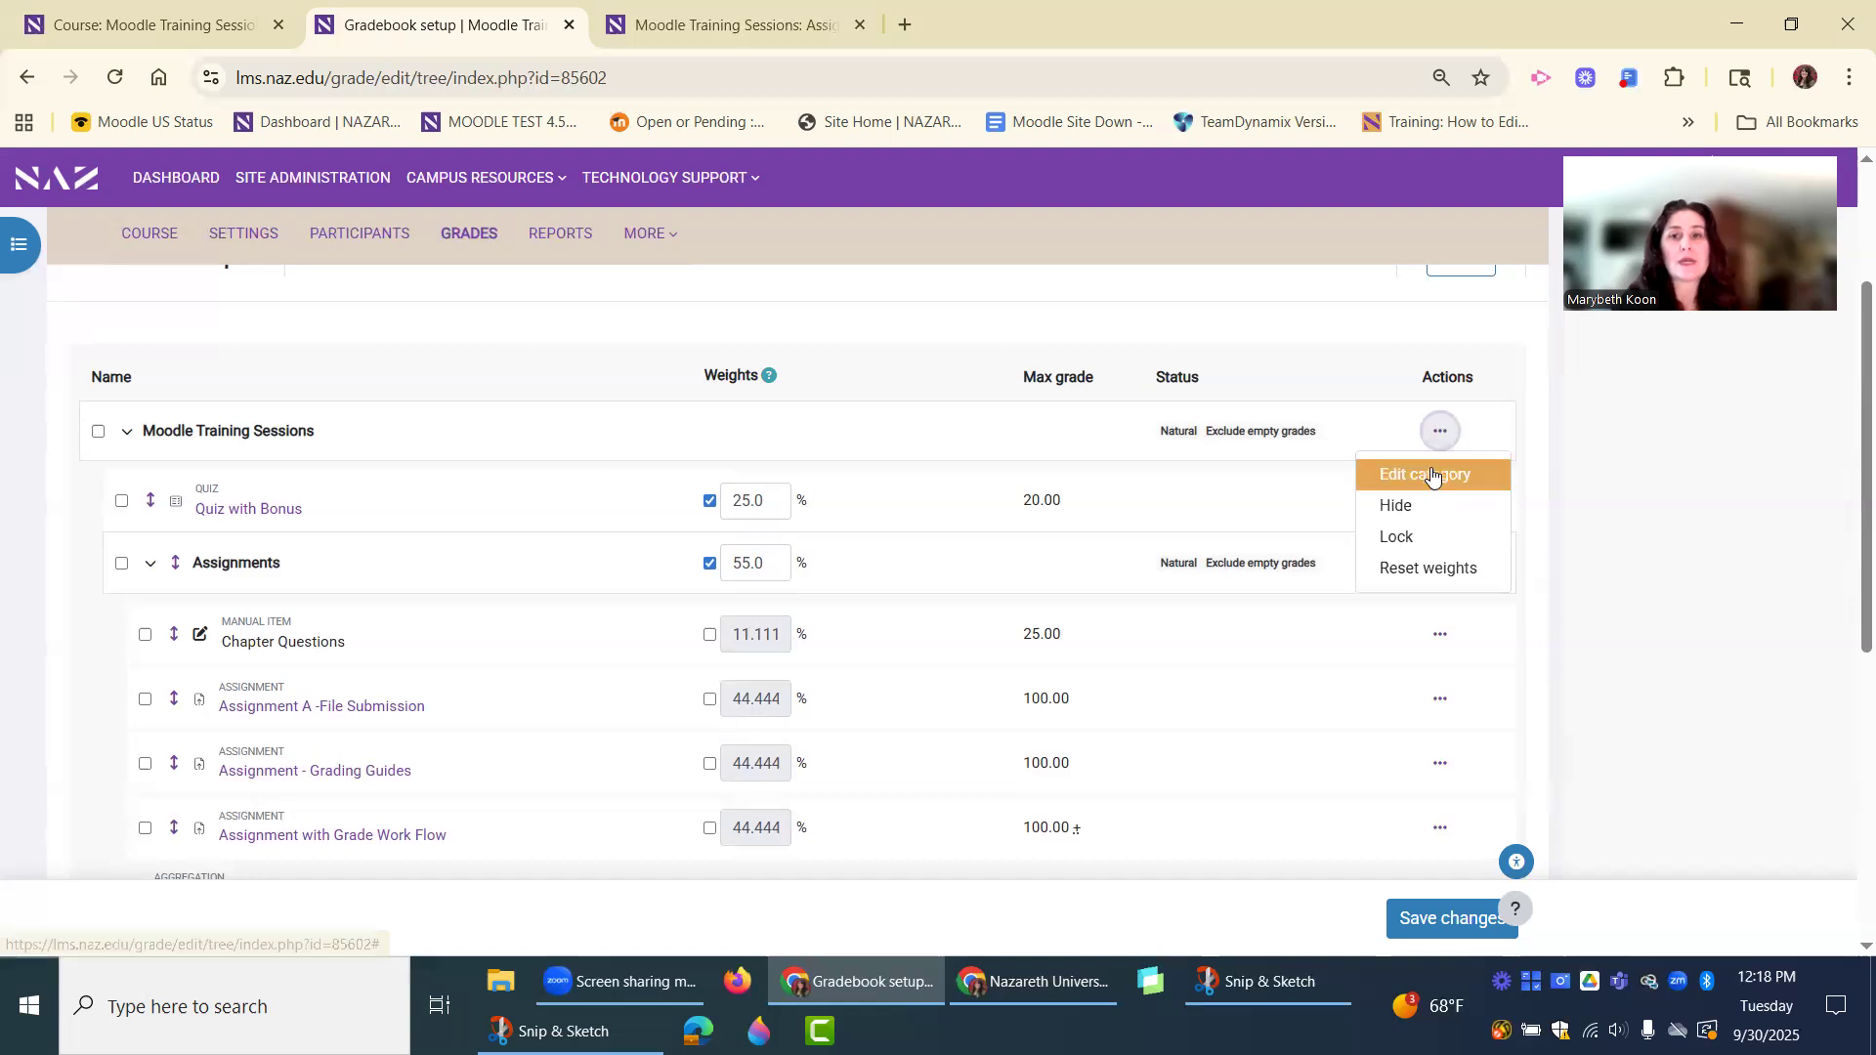
left_click(1427, 475)
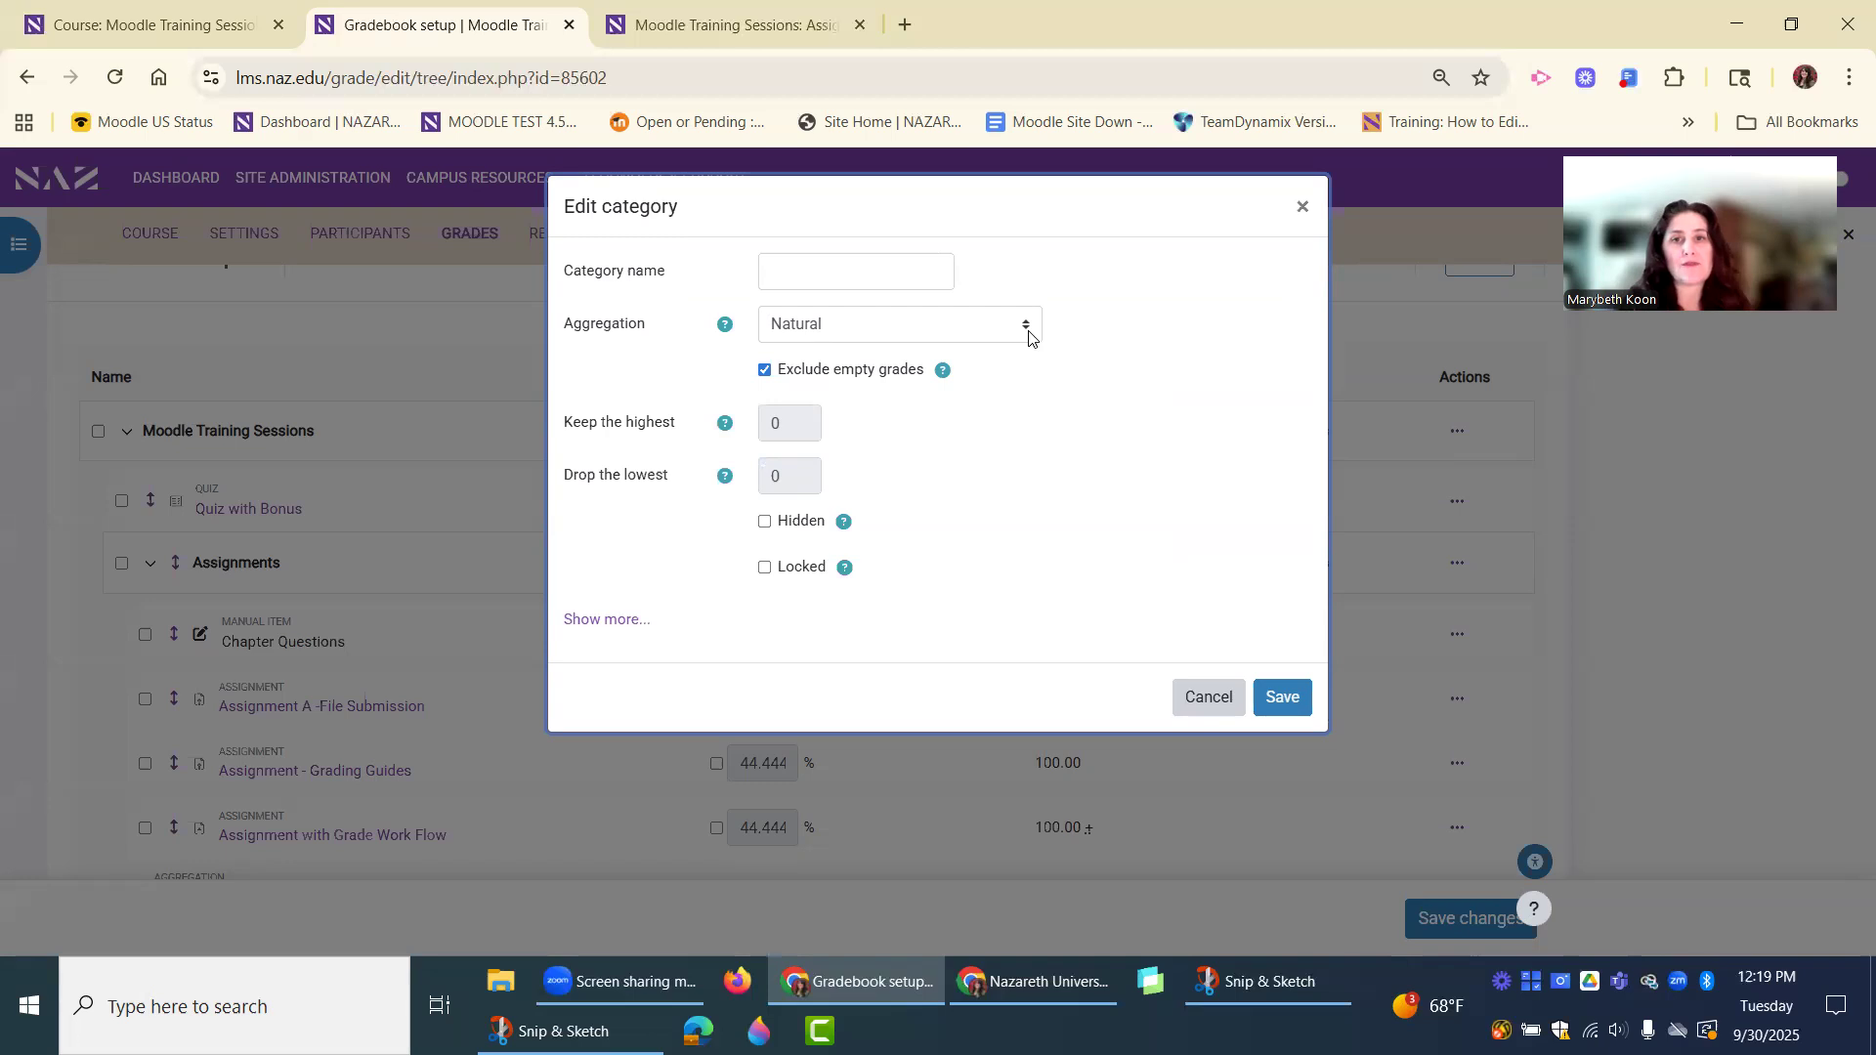
left_click(918, 337)
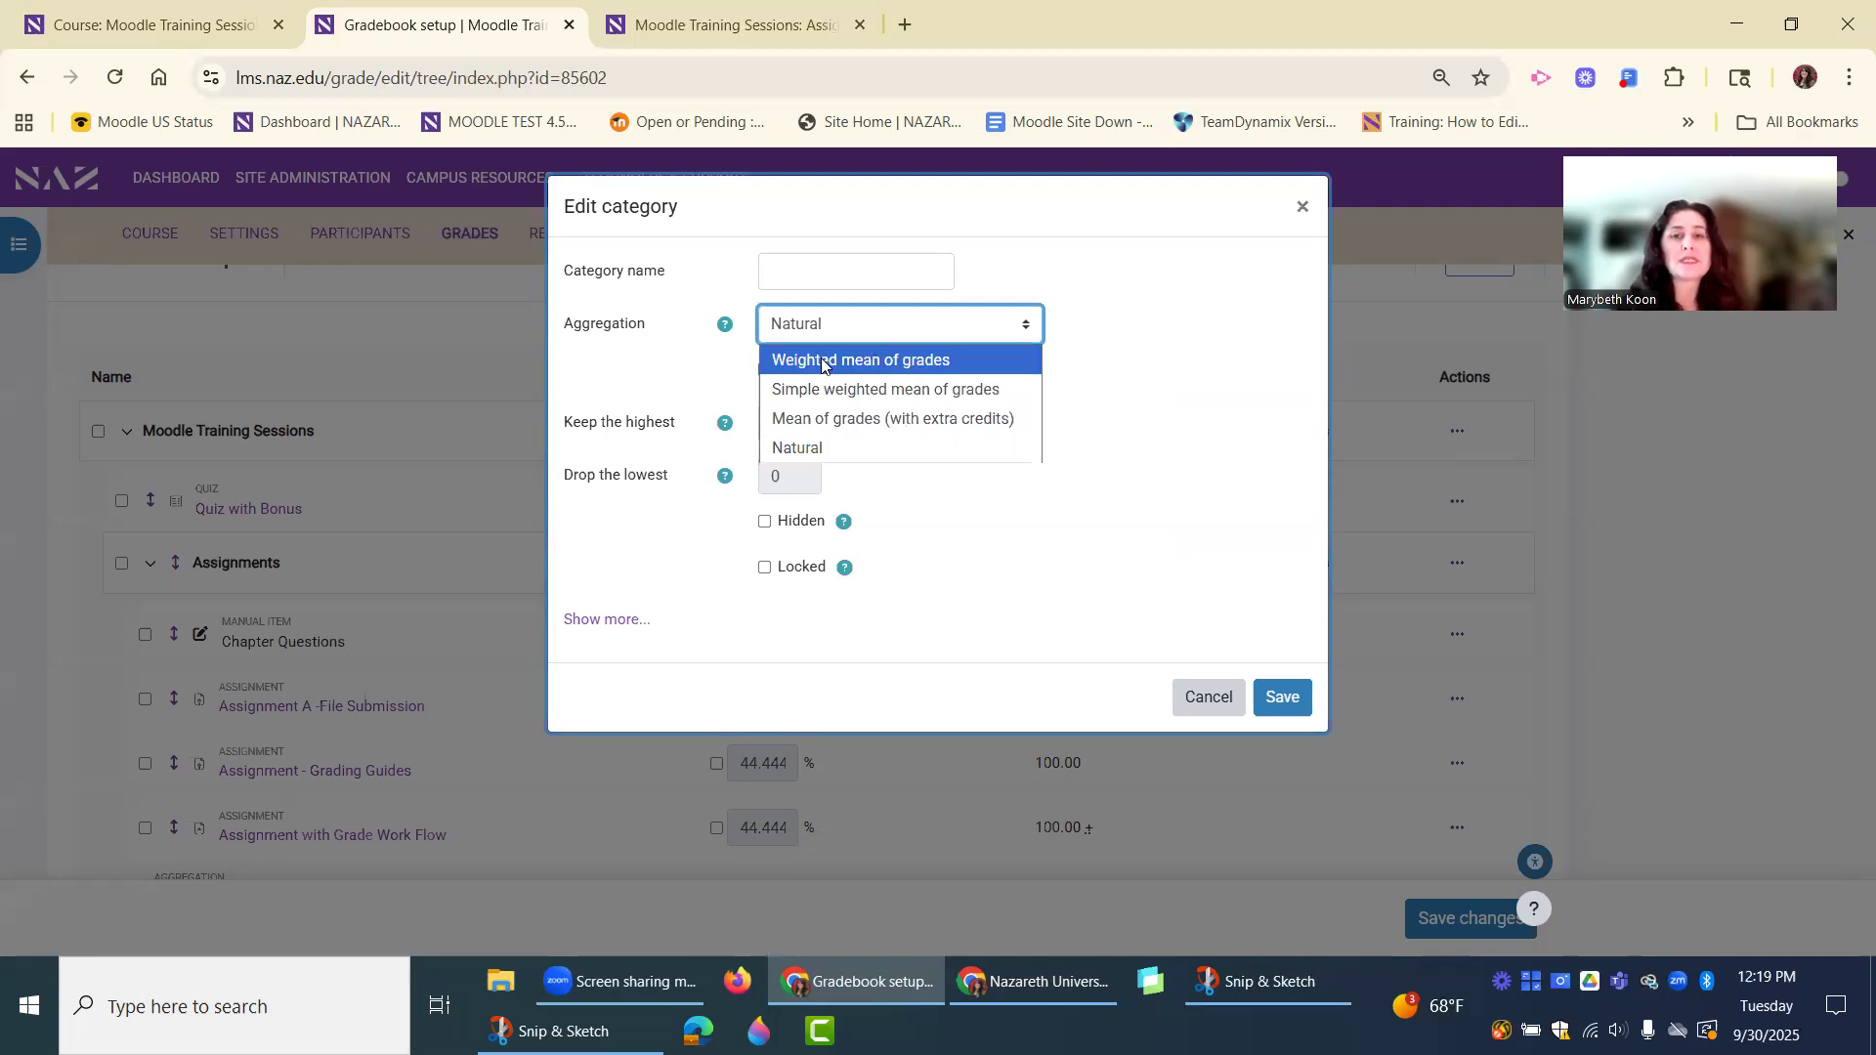
left_click(1503, 486)
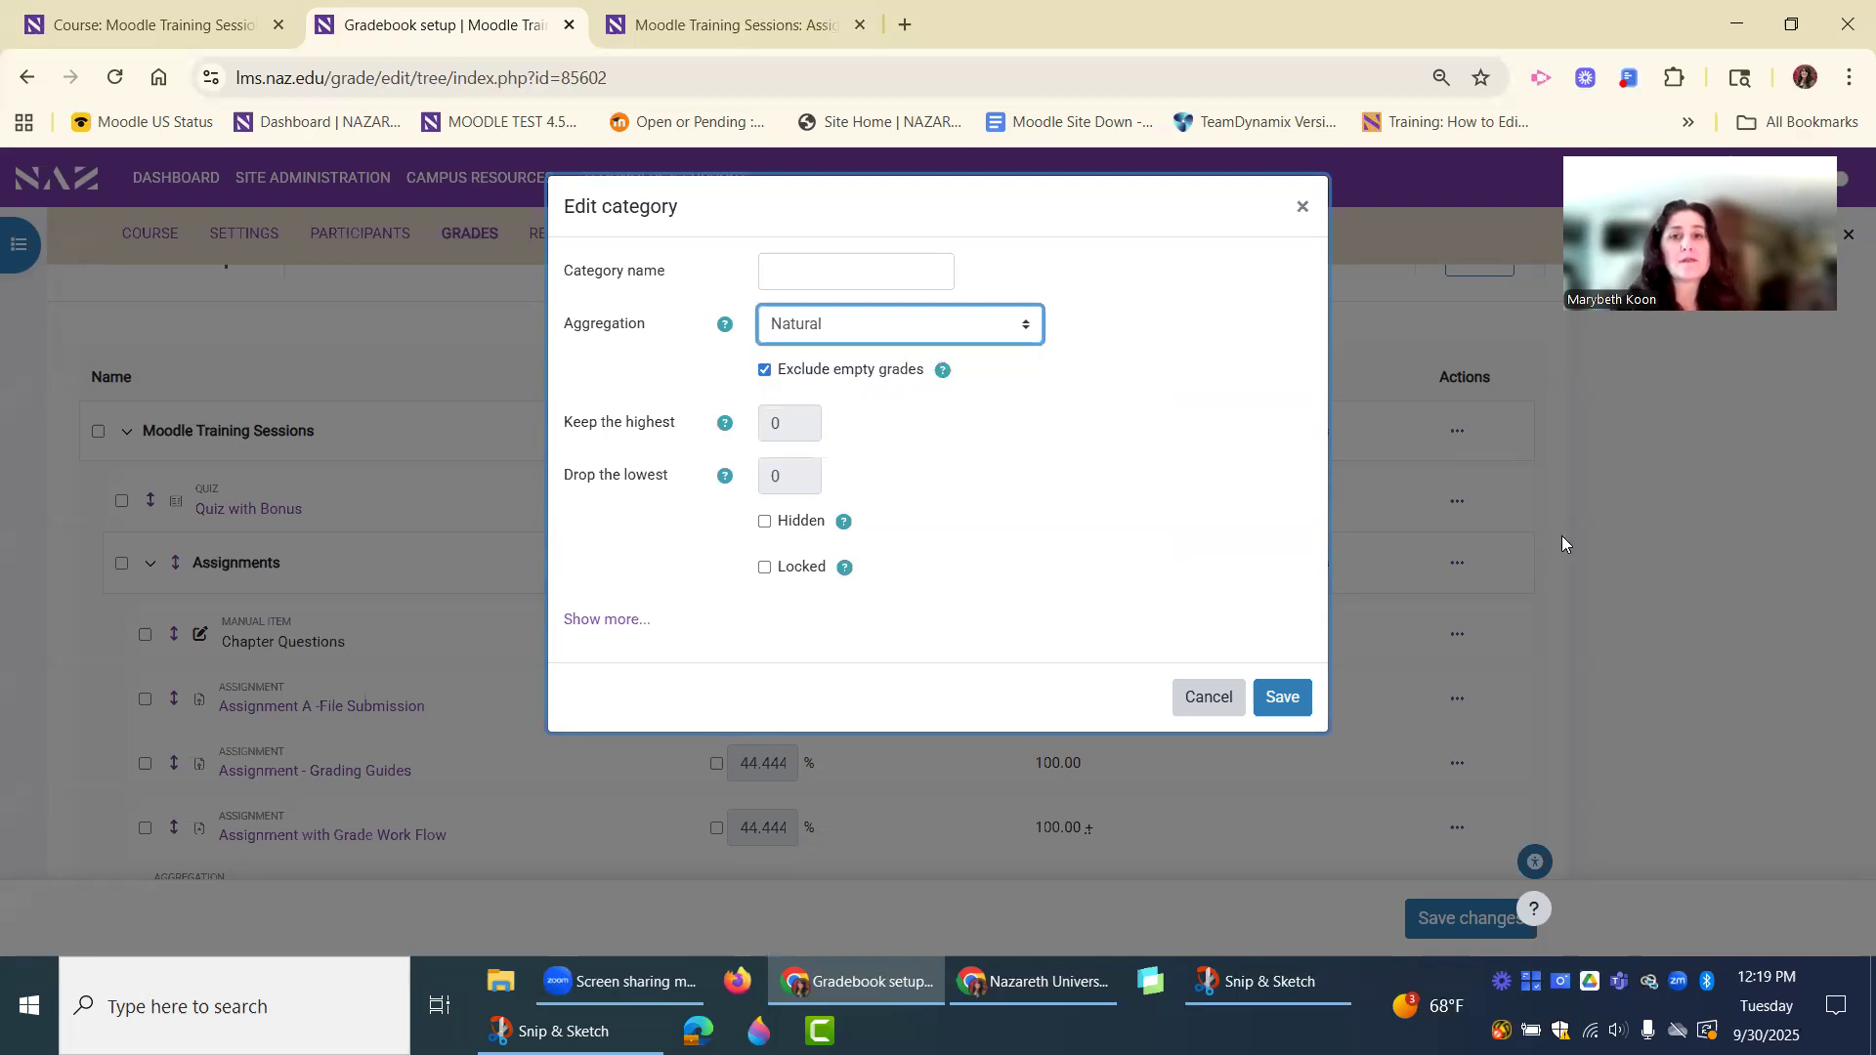
left_click(1219, 699)
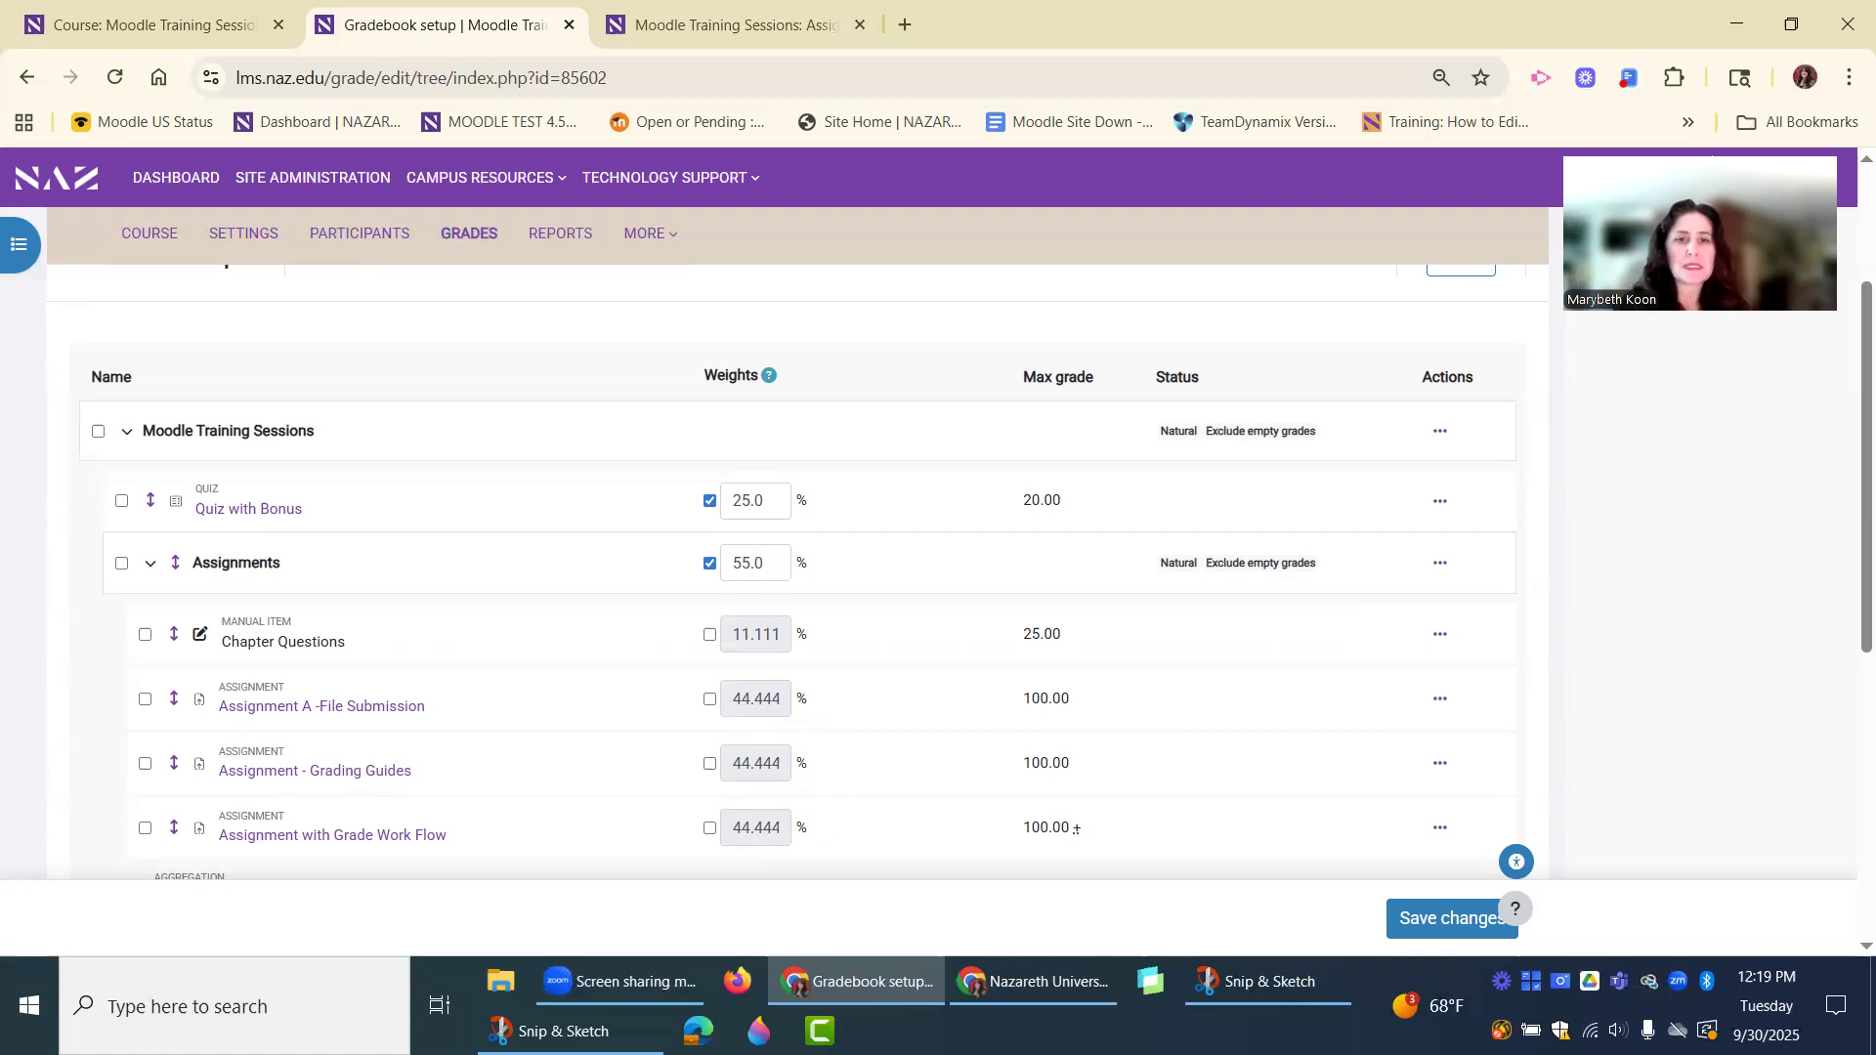
Switch to Snip & Sketch to view the gradebook capture using Simple weighted mean of grades, and return to the gradebook setup.
left_click(570, 1031)
scroll(685, 553, "down", 1)
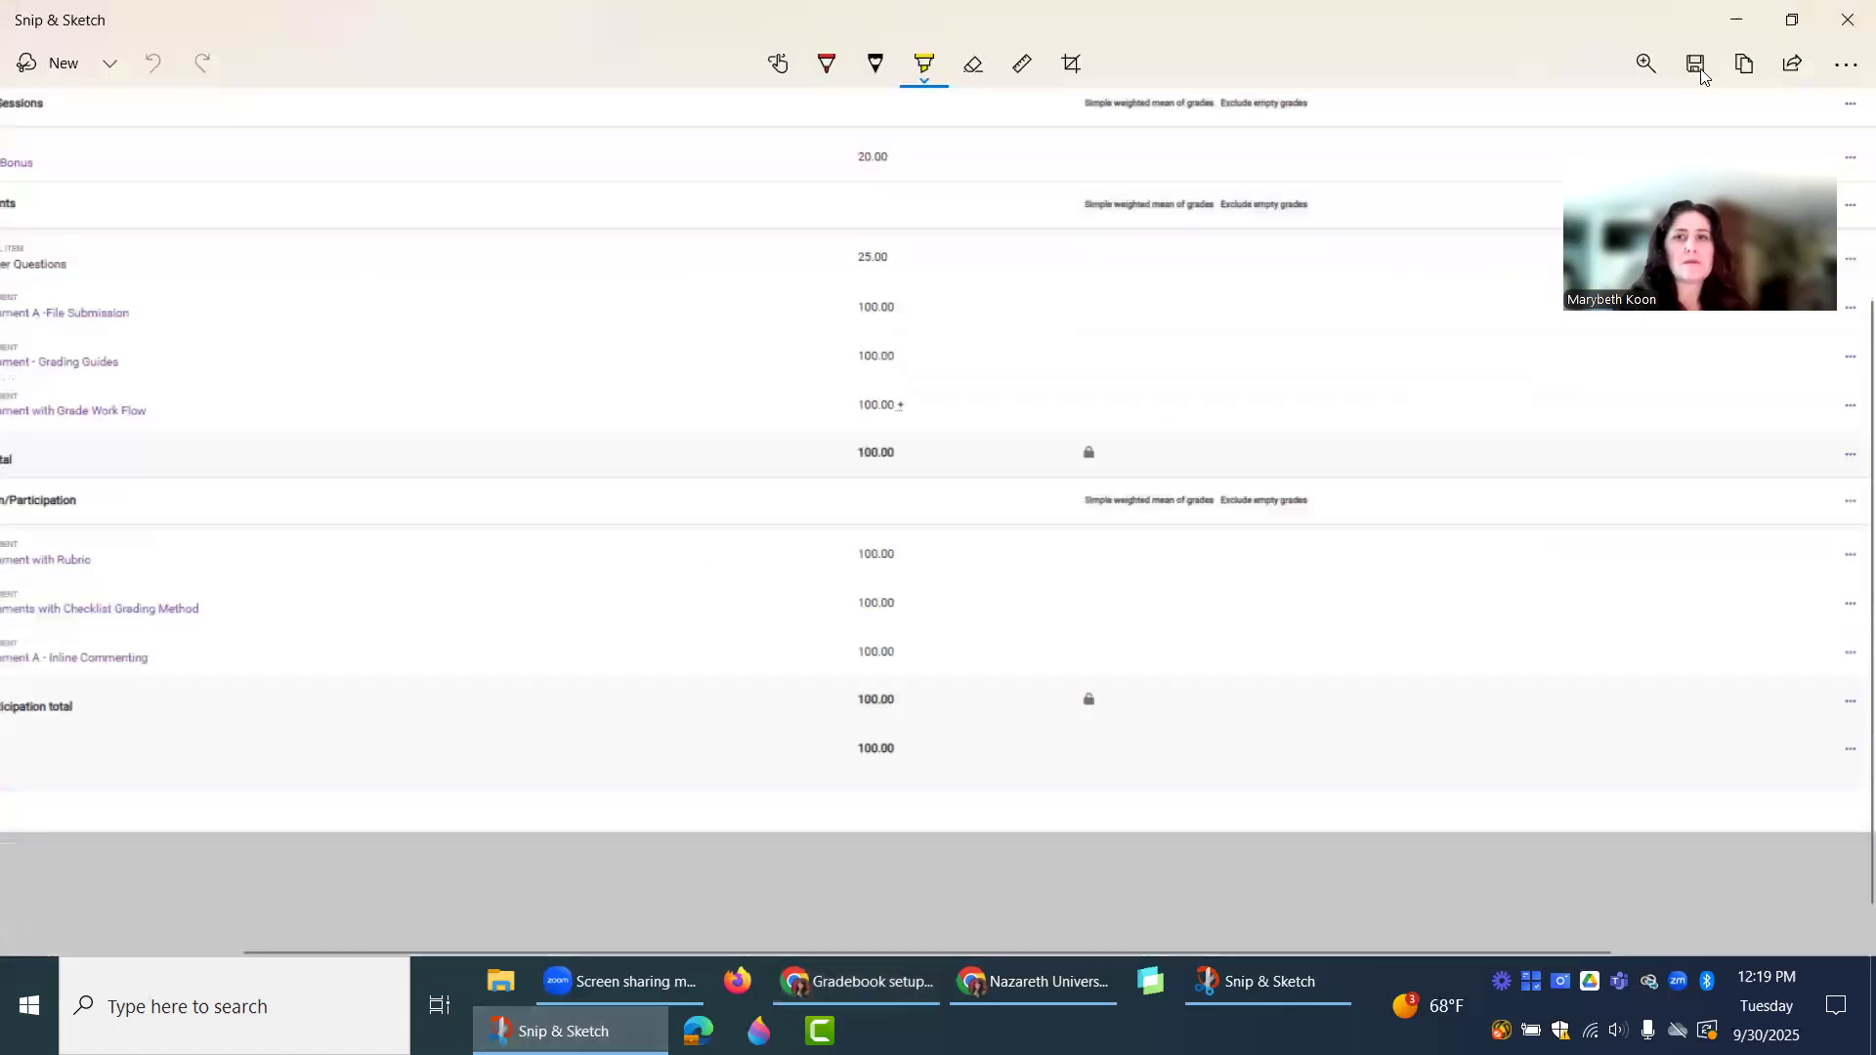
left_click(1737, 20)
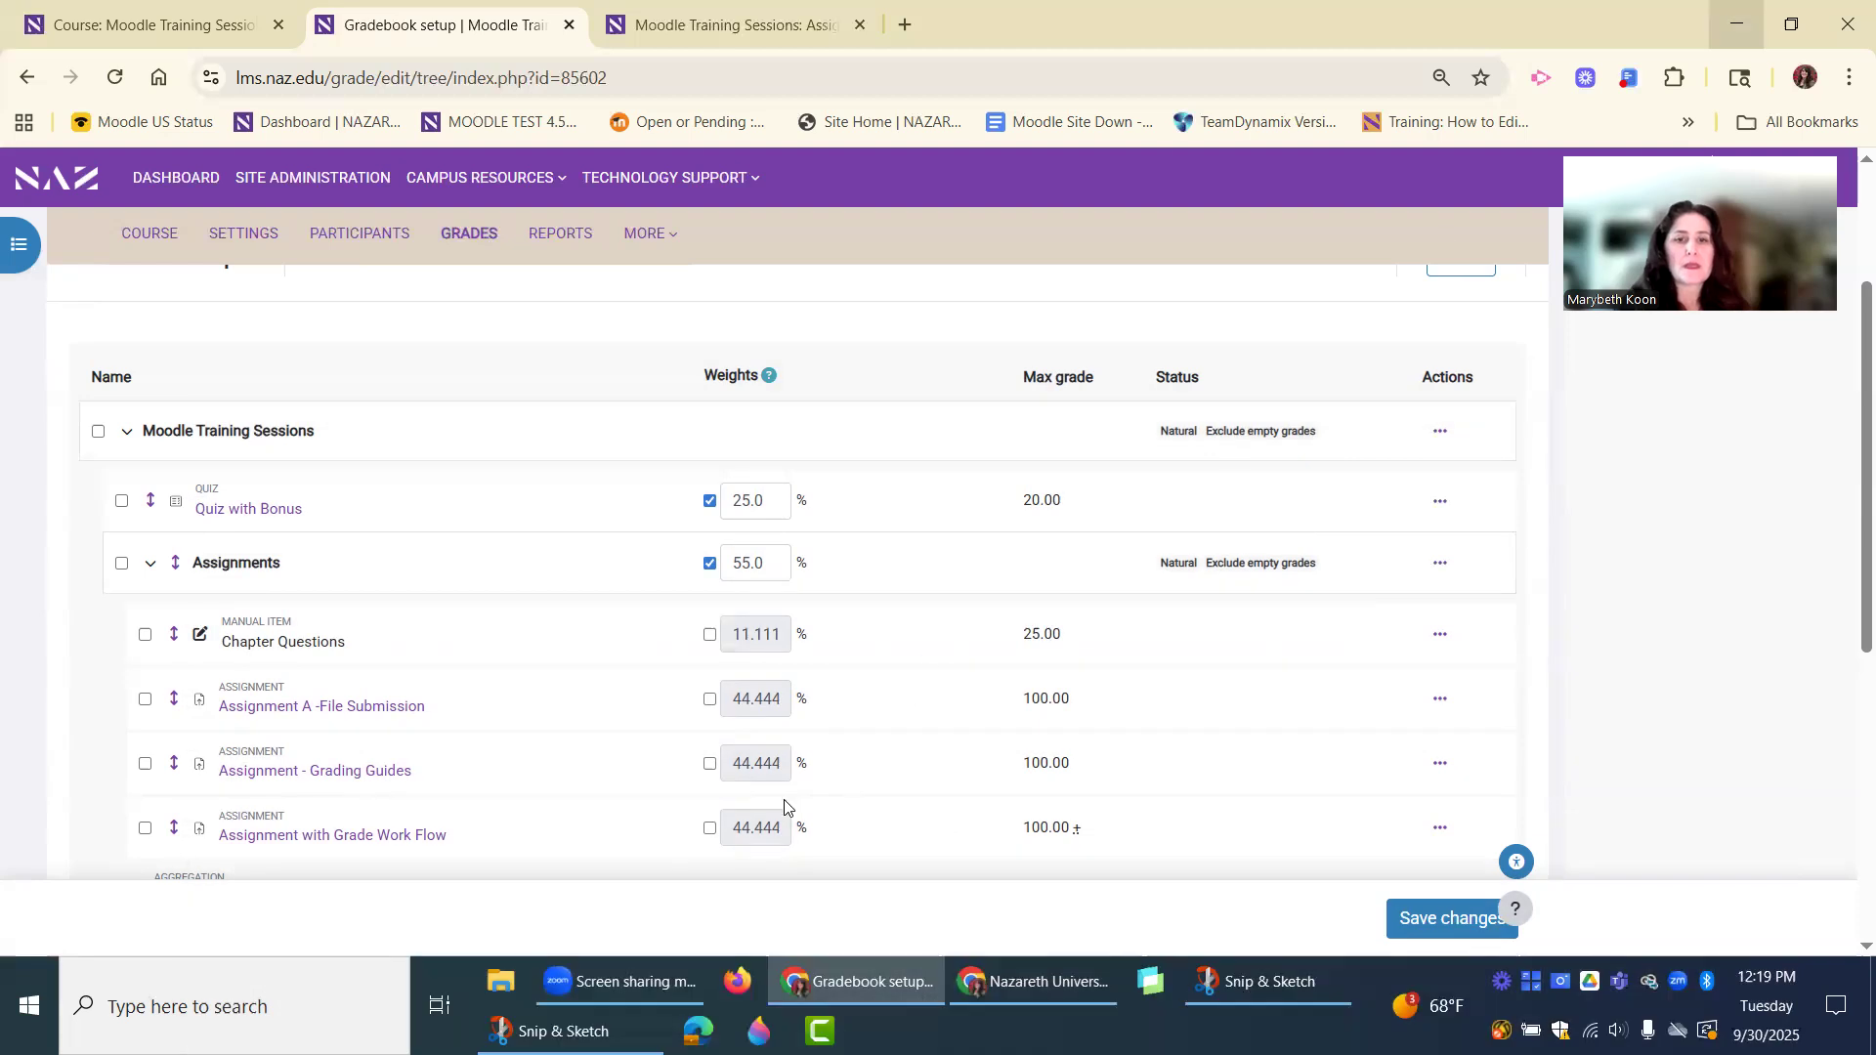
Examine the Snip & Sketch gradebook capture using Weighted mean of grades, including its weights and maximum grades, and return to the browser.
left_click(1221, 982)
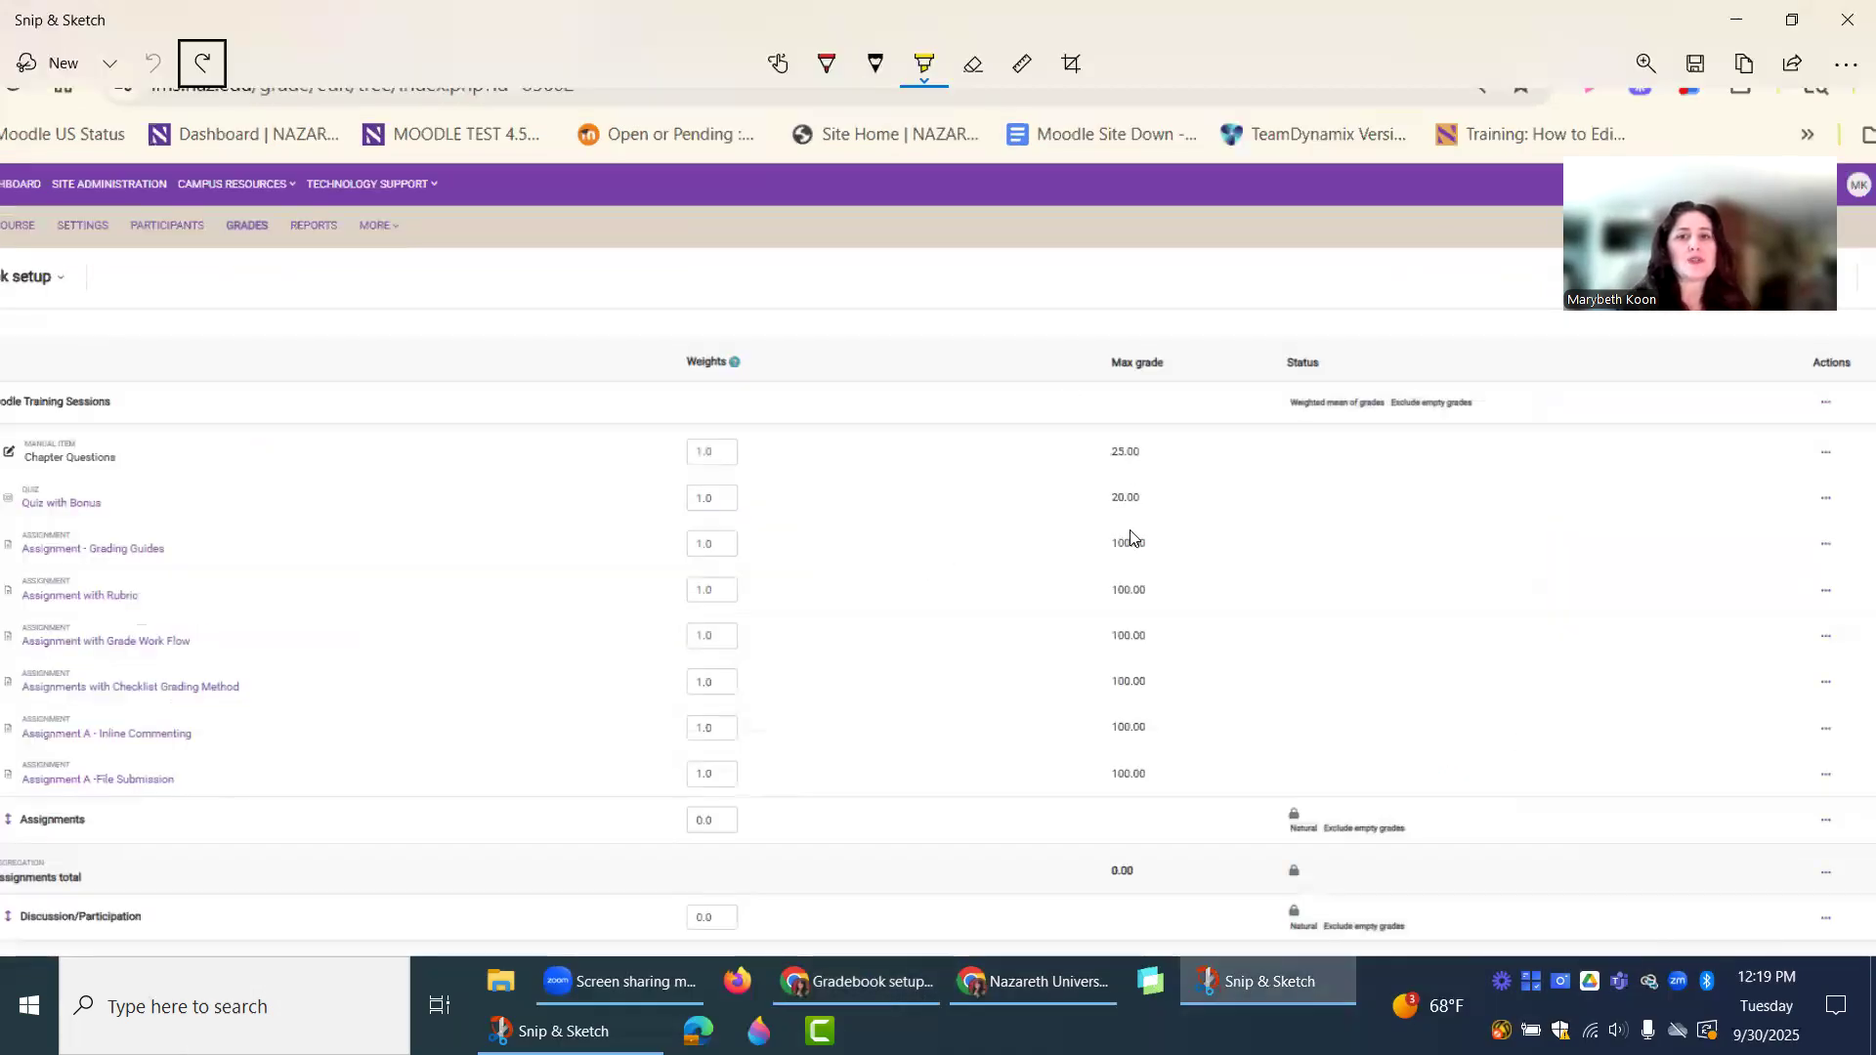
scroll(908, 601, "down", 1)
scroll(875, 613, "up", 2)
scroll(879, 612, "down", 1)
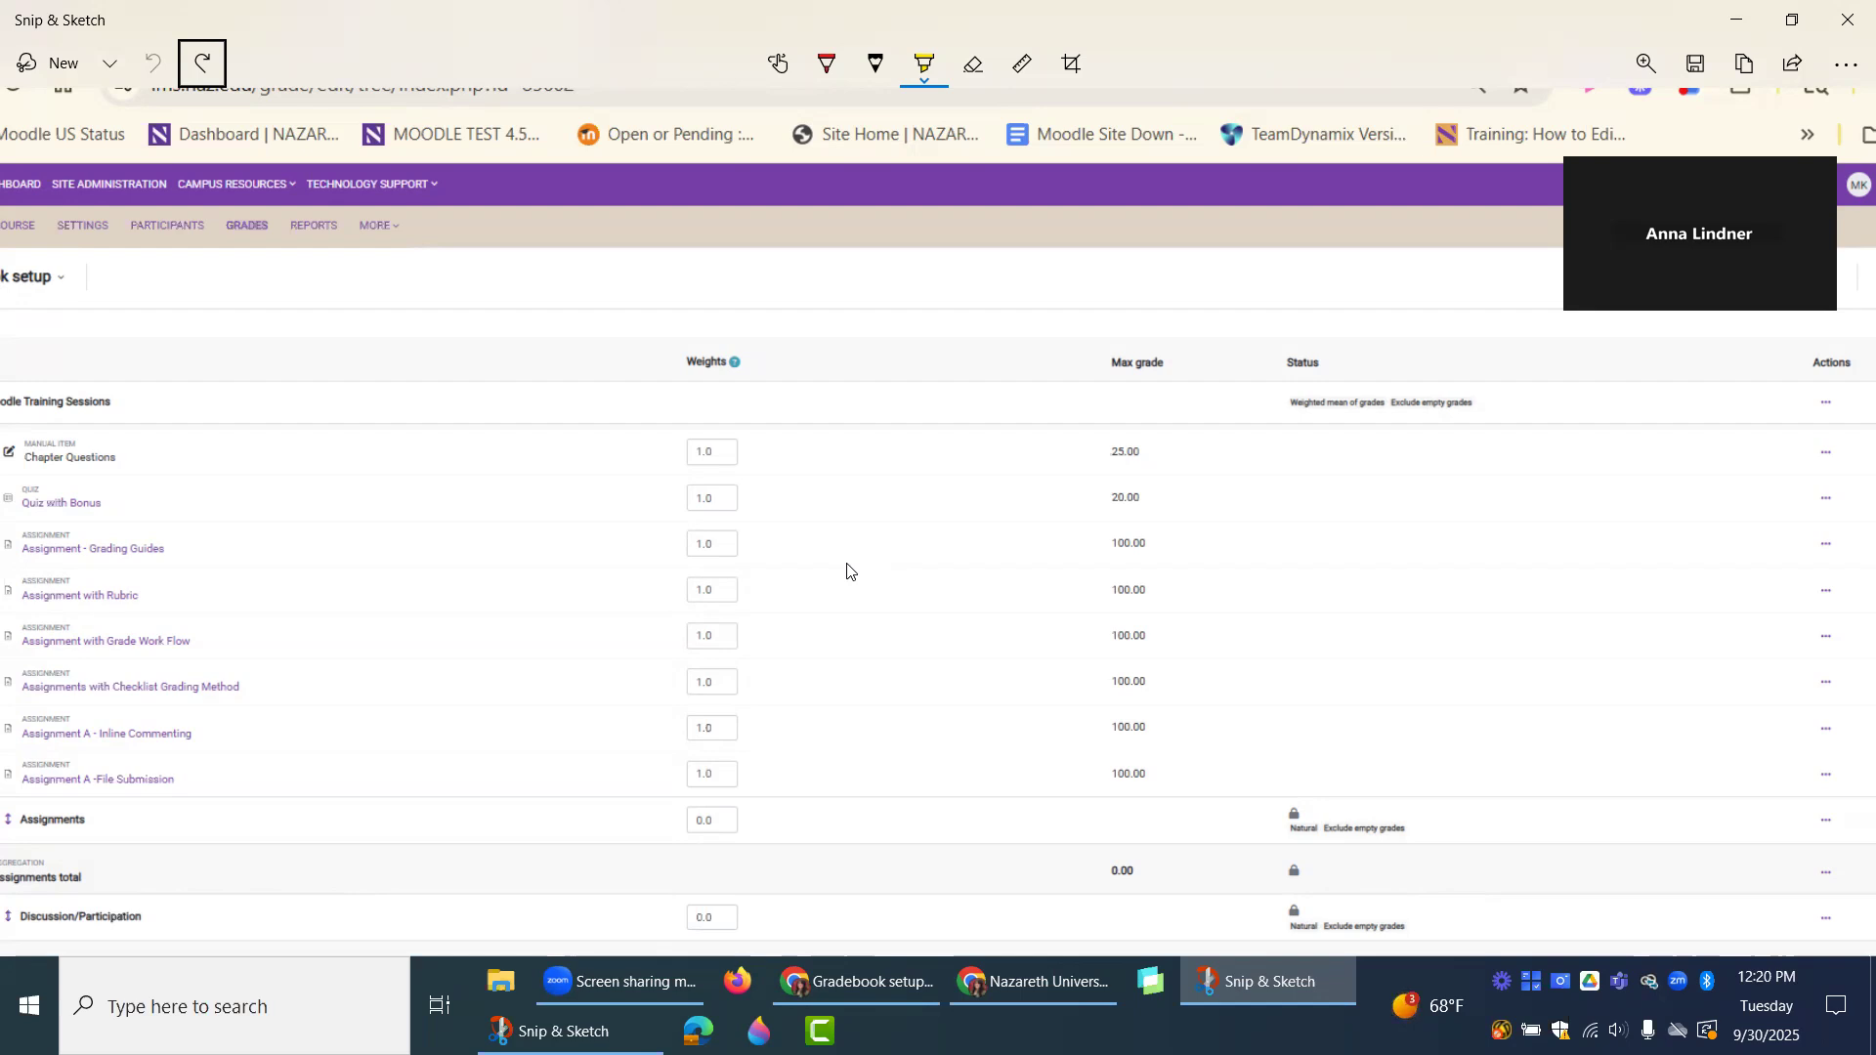
scroll(856, 576, "up", 1)
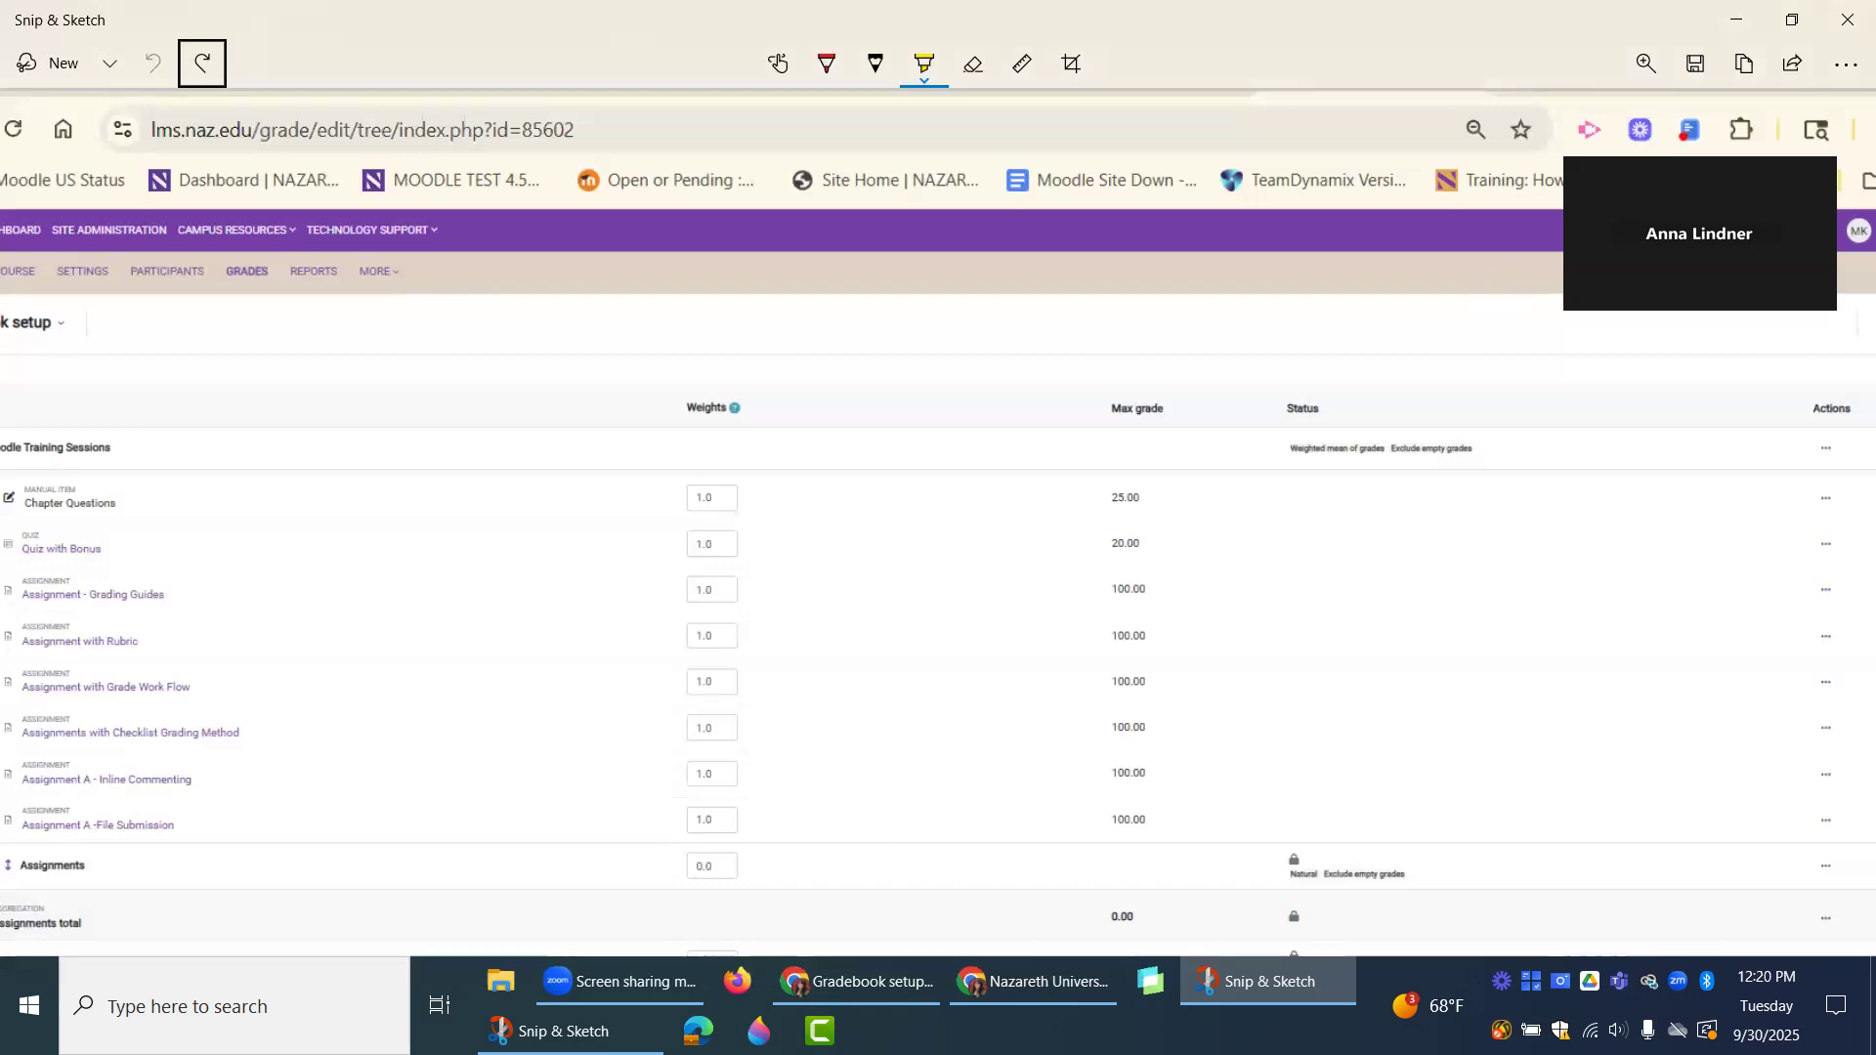
left_click(577, 1028)
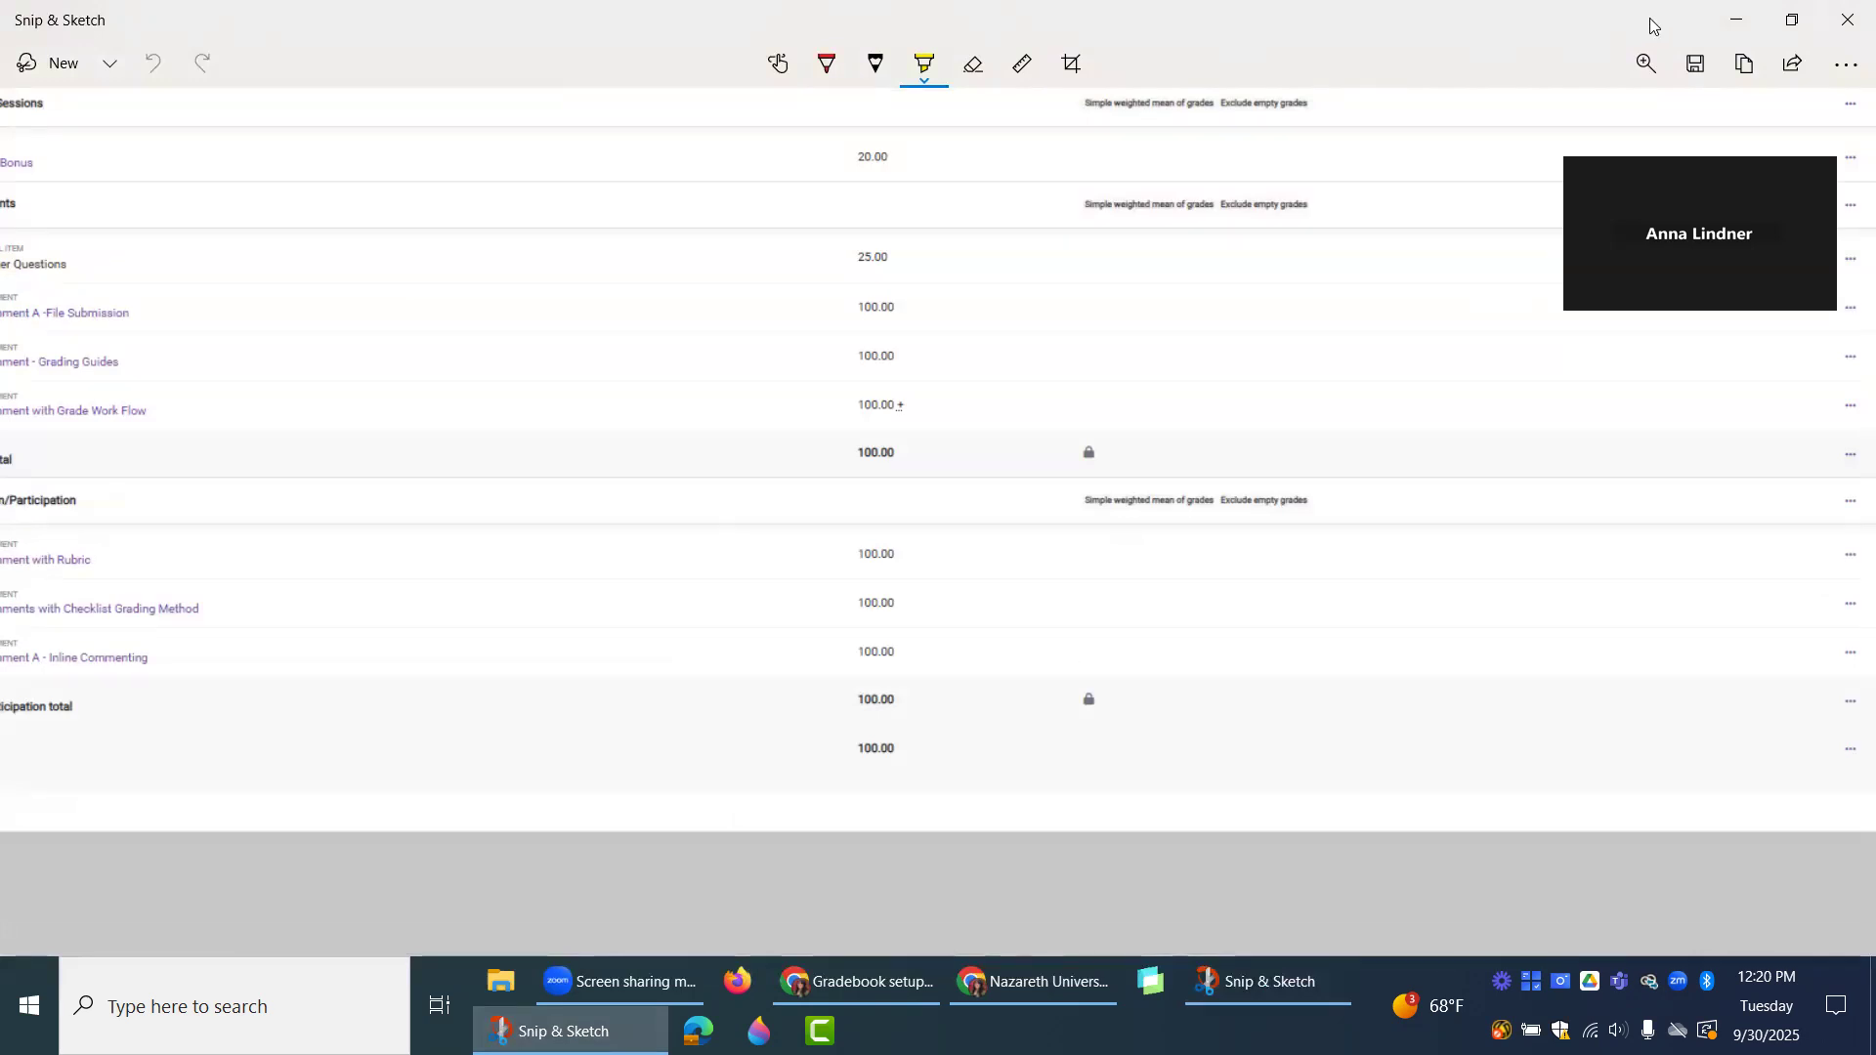
left_click(1735, 23)
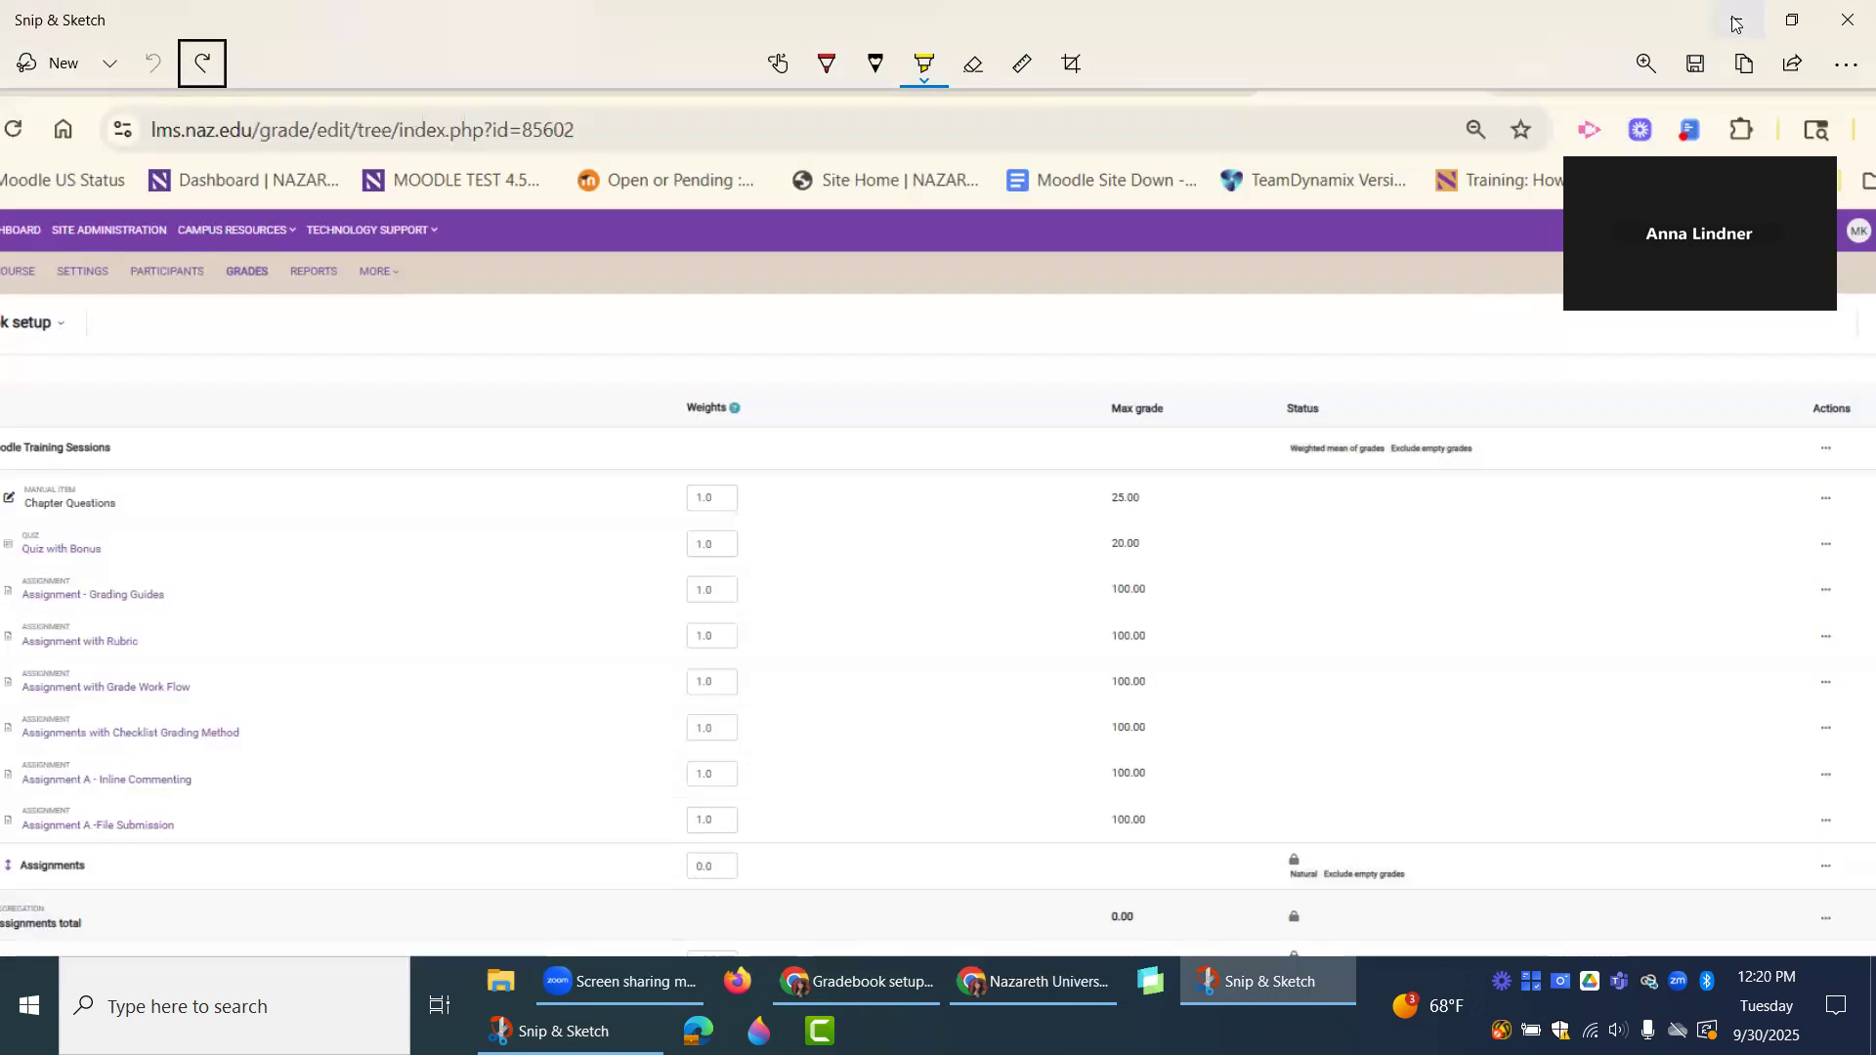
left_click(1735, 24)
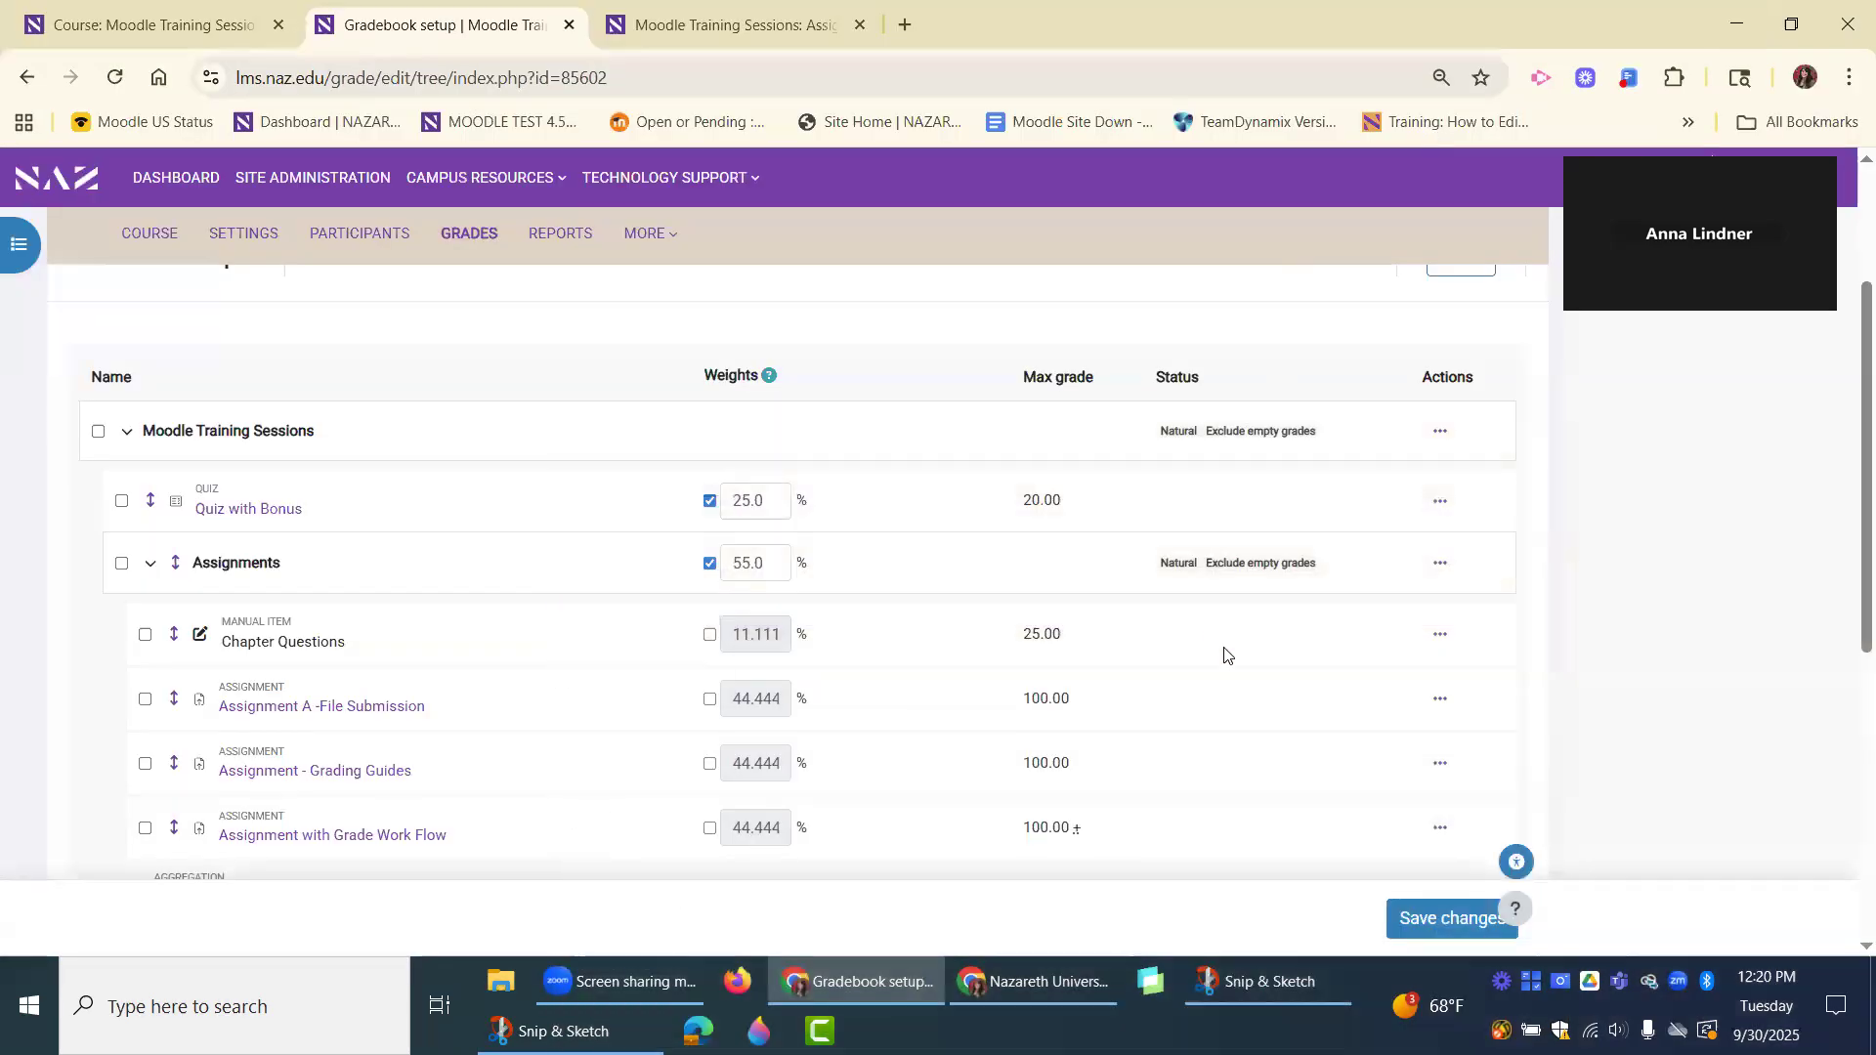
Review the Natural weights and maximum grades of the quiz and the items in the Assignments category.
scroll(1227, 654, "up", 3)
scroll(1223, 652, "down", 3)
scroll(1217, 678, "down", 1)
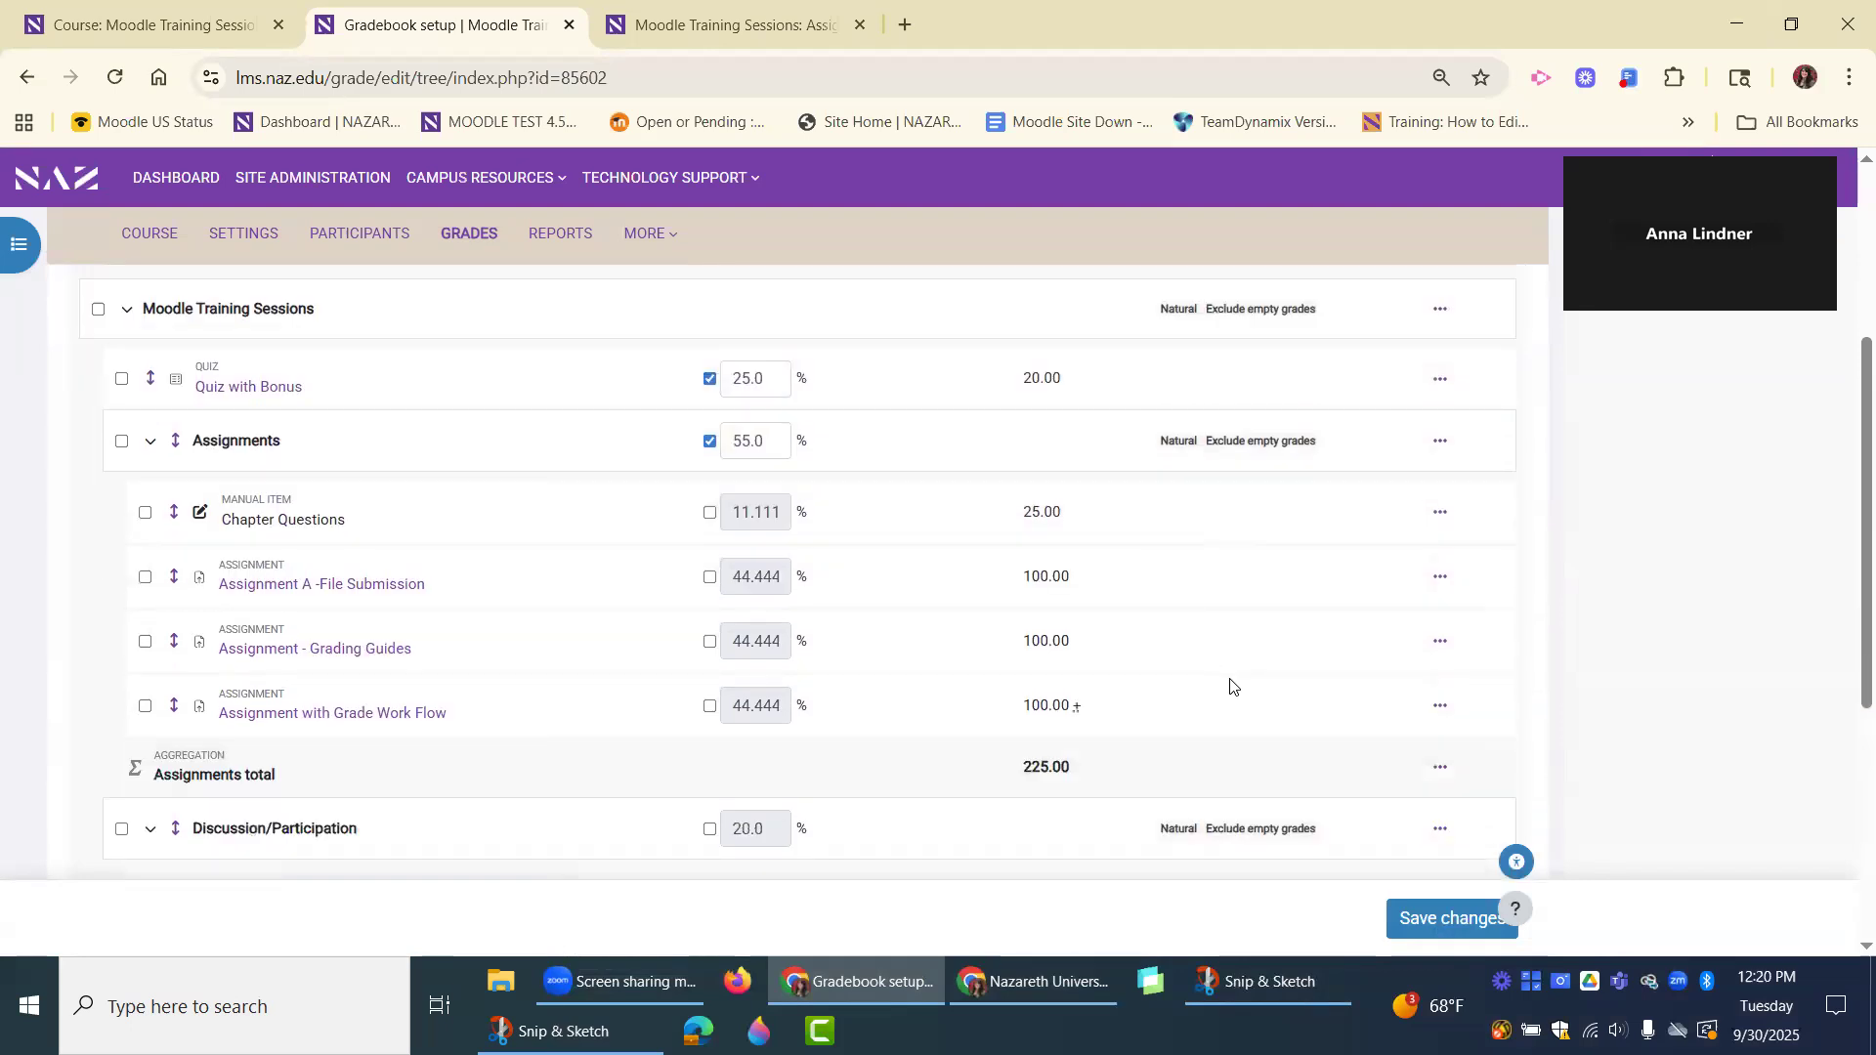
scroll(1230, 686, "up", 1)
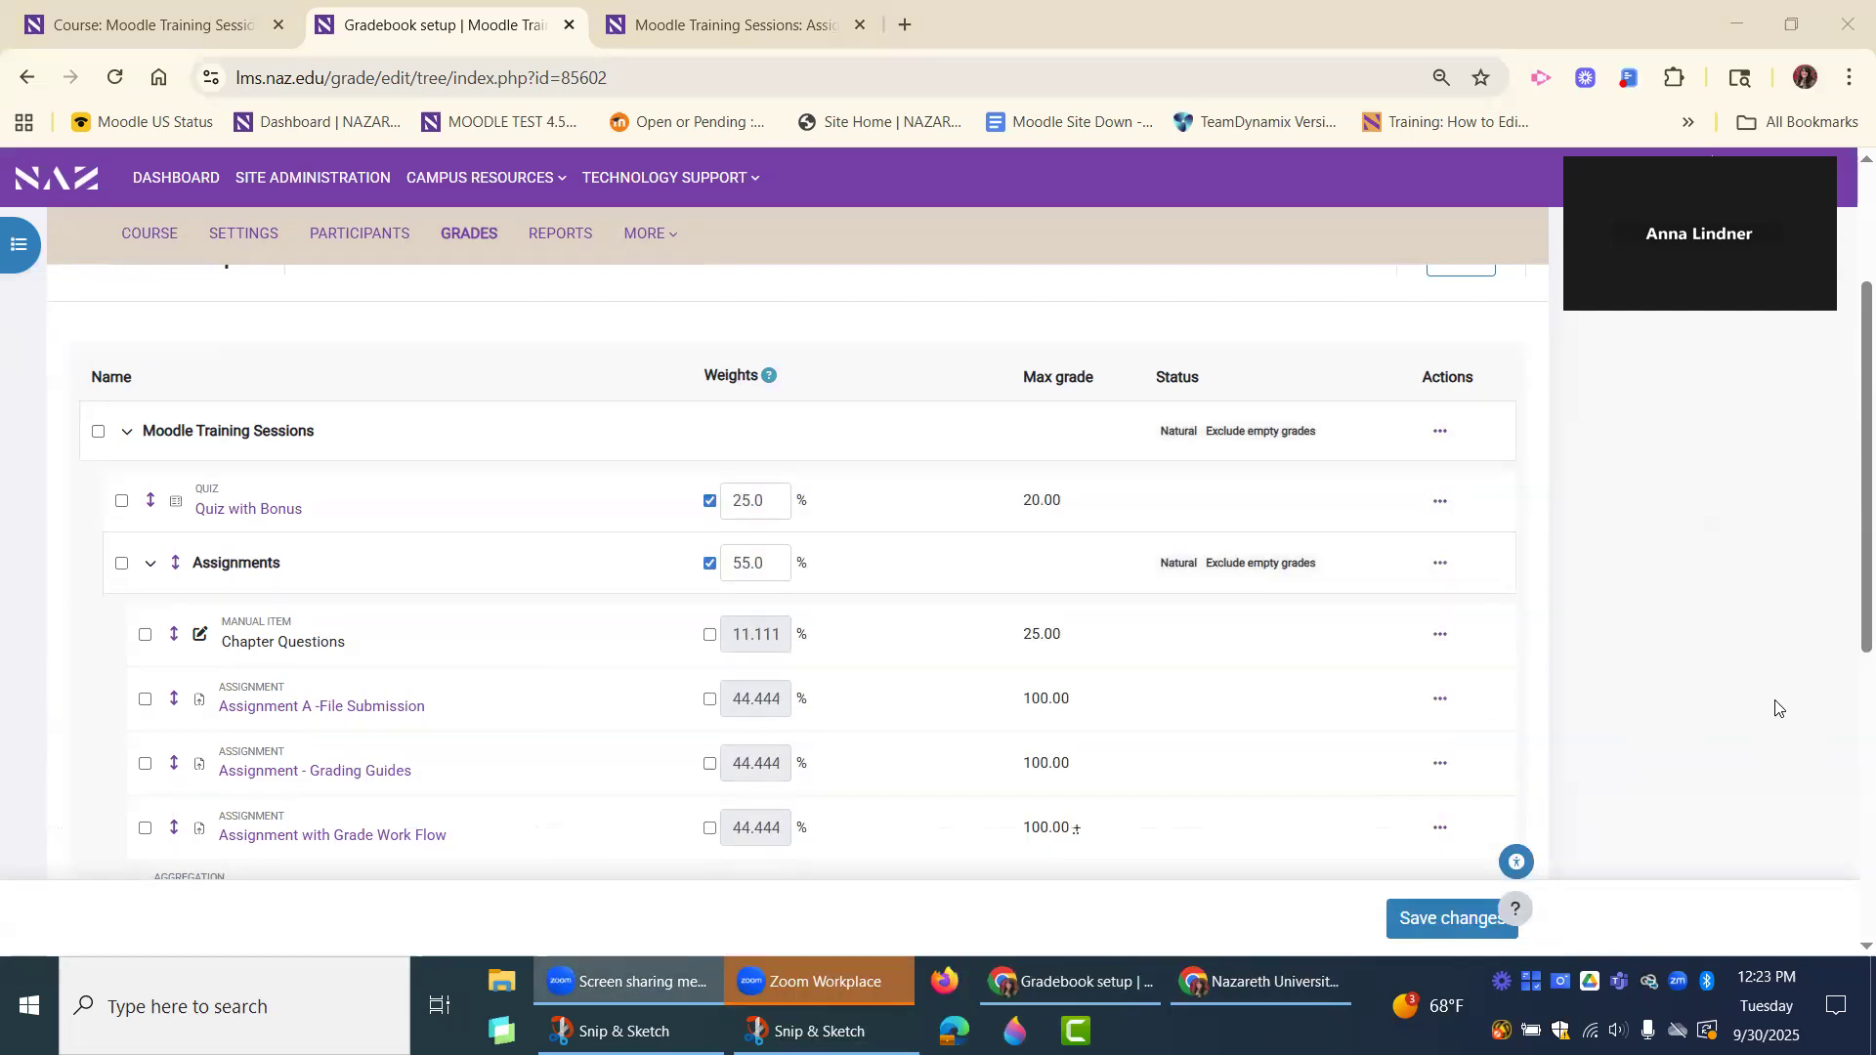
scroll(436, 599, "down", 2)
scroll(413, 608, "up", 1)
scroll(414, 608, "up", 4)
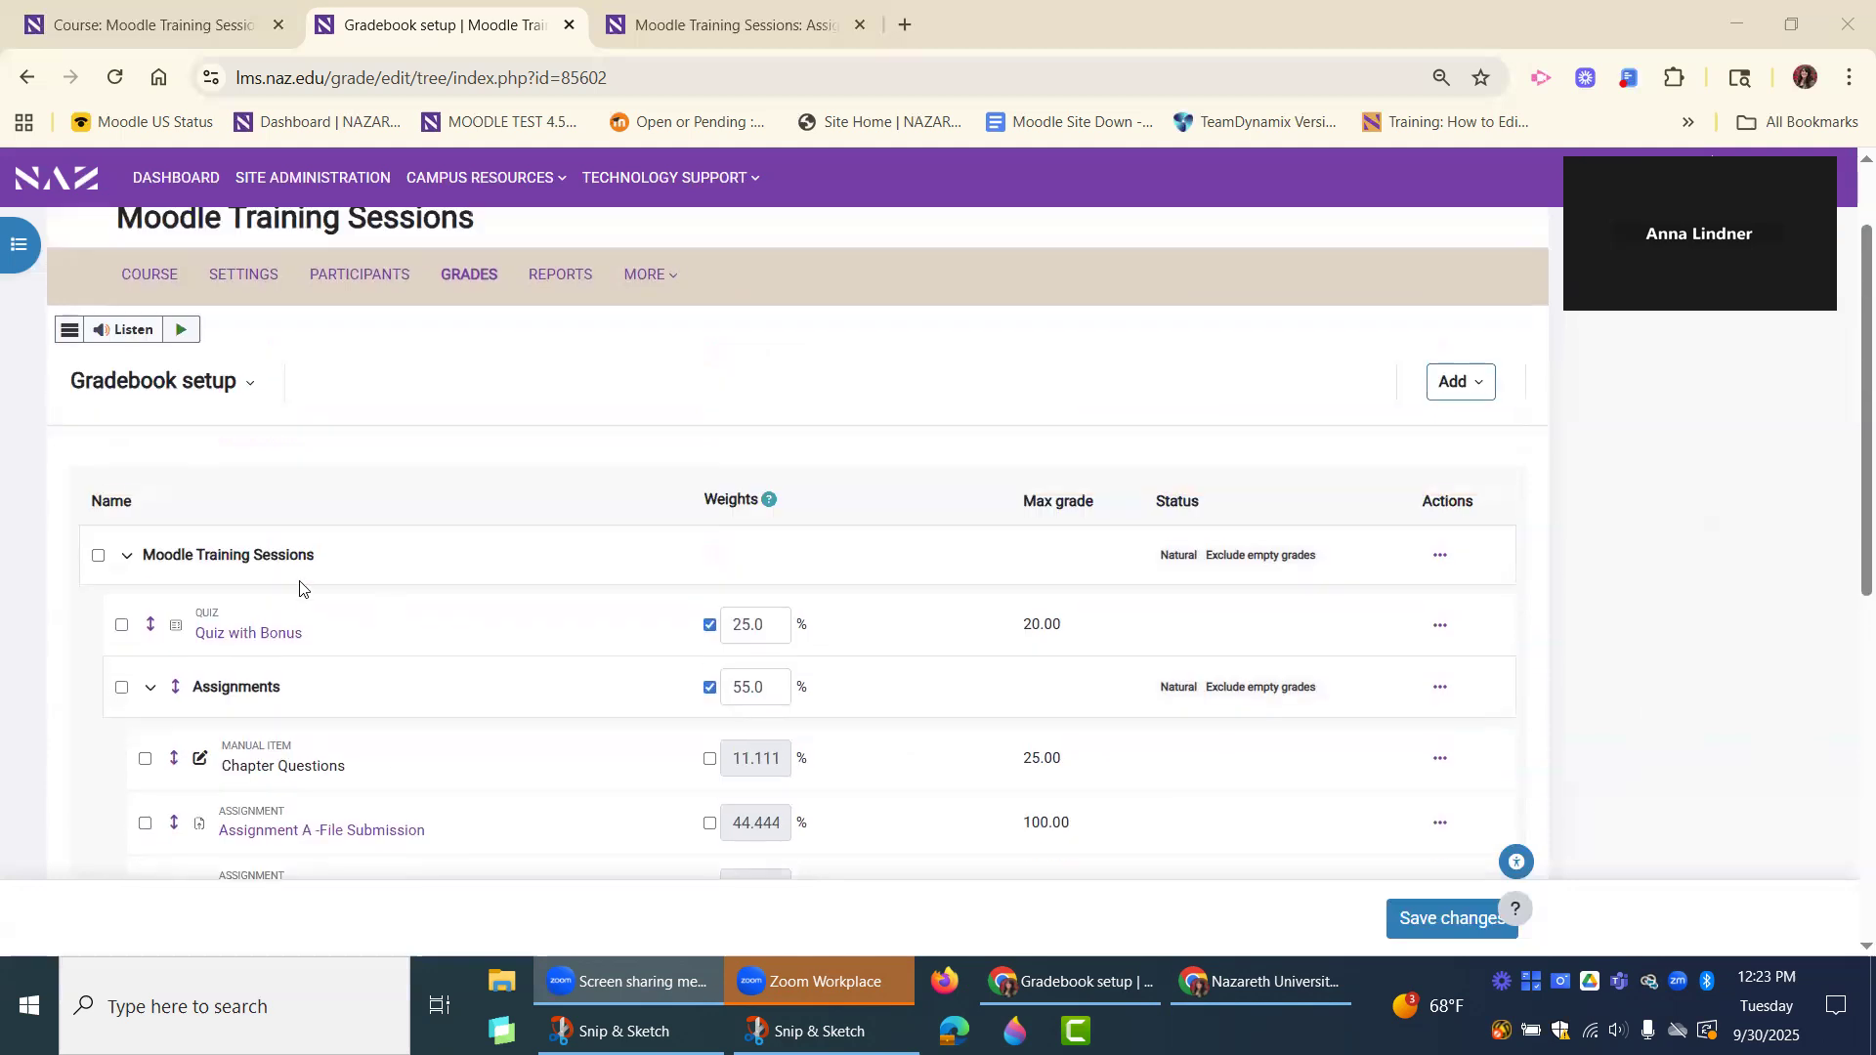
Switch from Gradebook setup to the Grader report and review the students' grades by category.
left_click(161, 508)
left_click(165, 579)
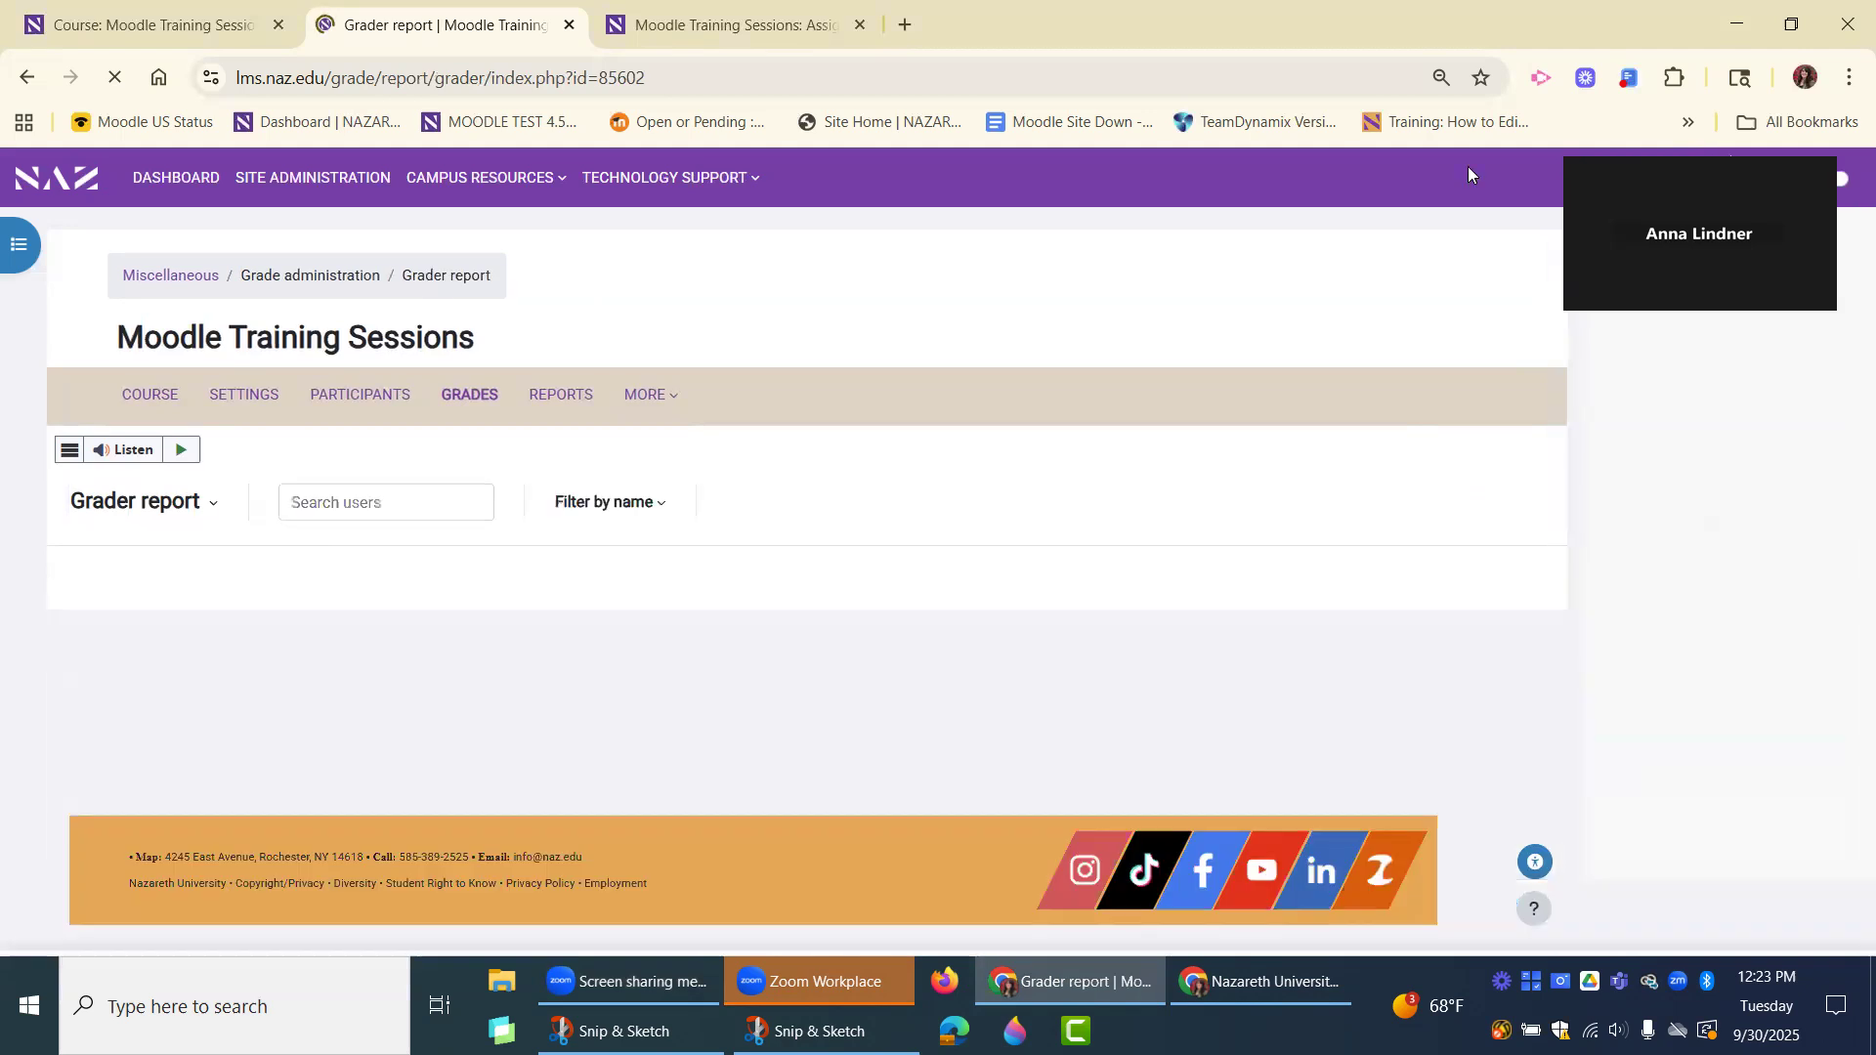
left_click_drag(1698, 232, 1589, 123)
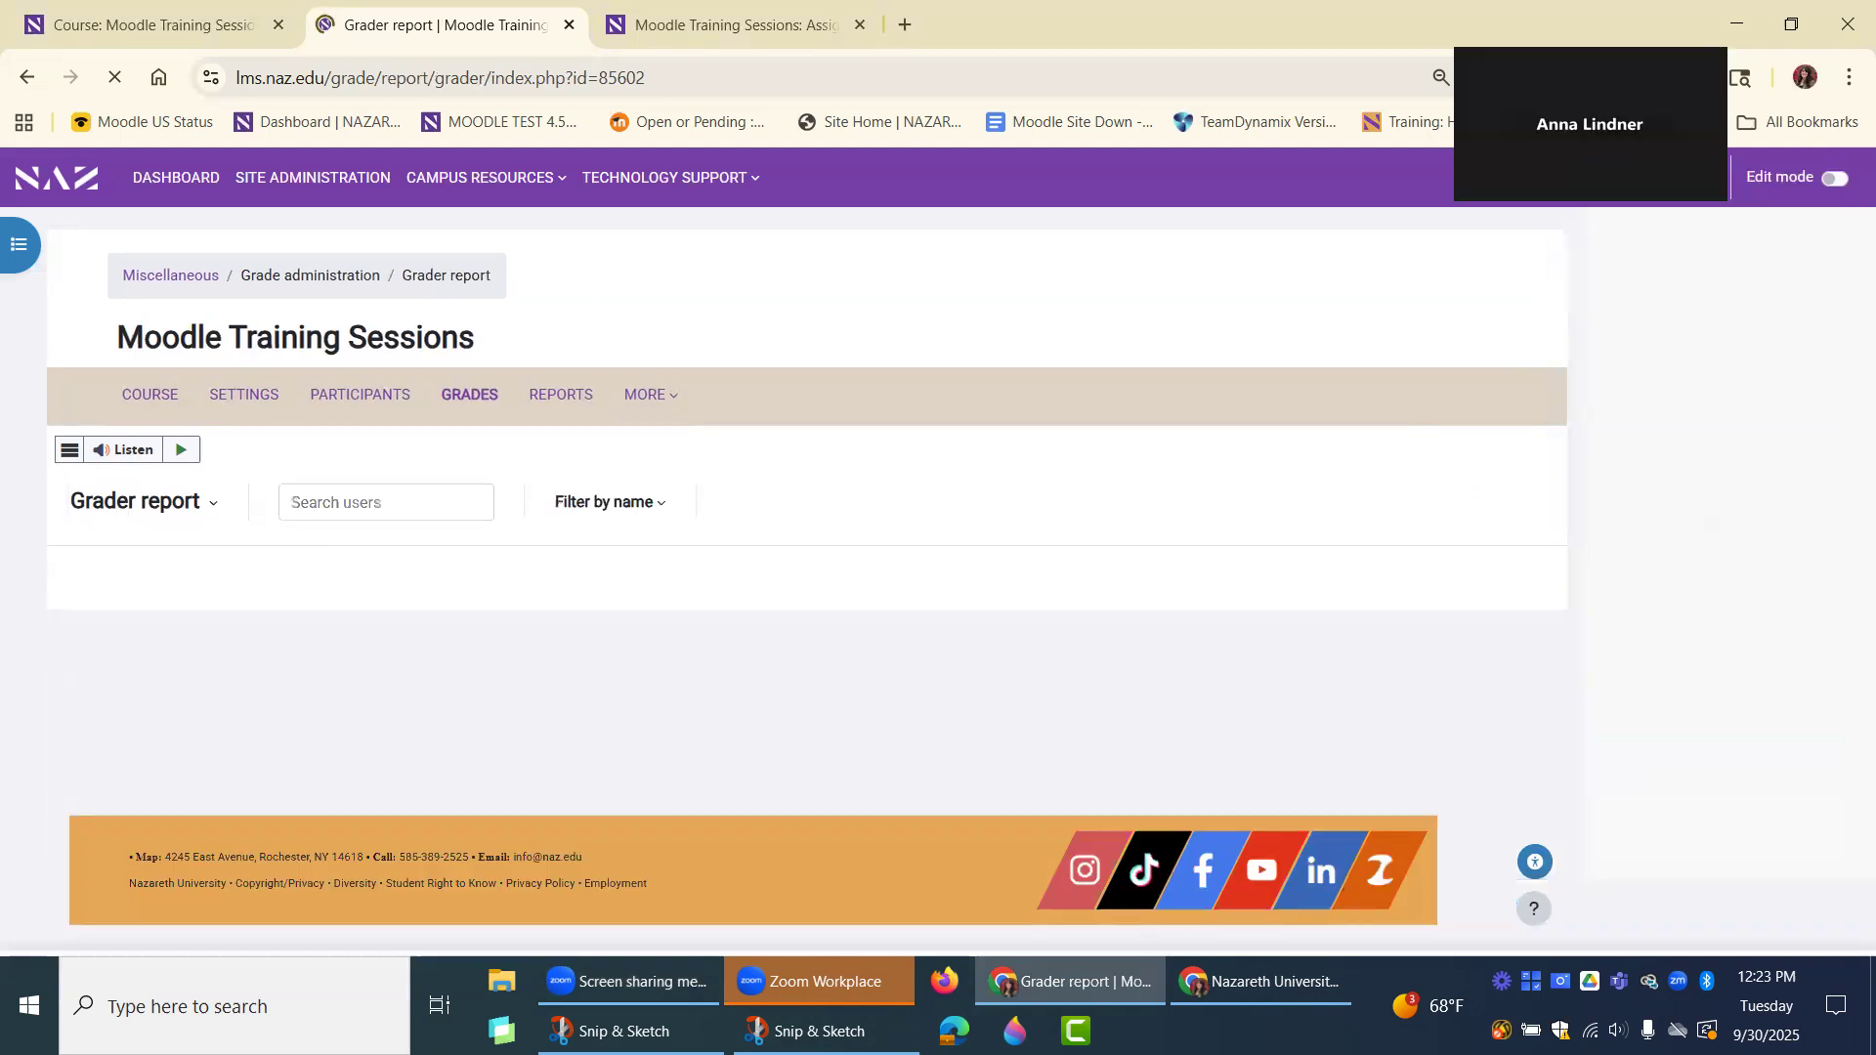
left_click(1828, 241)
scroll(1195, 513, "down", 1)
scroll(1192, 508, "up", 1)
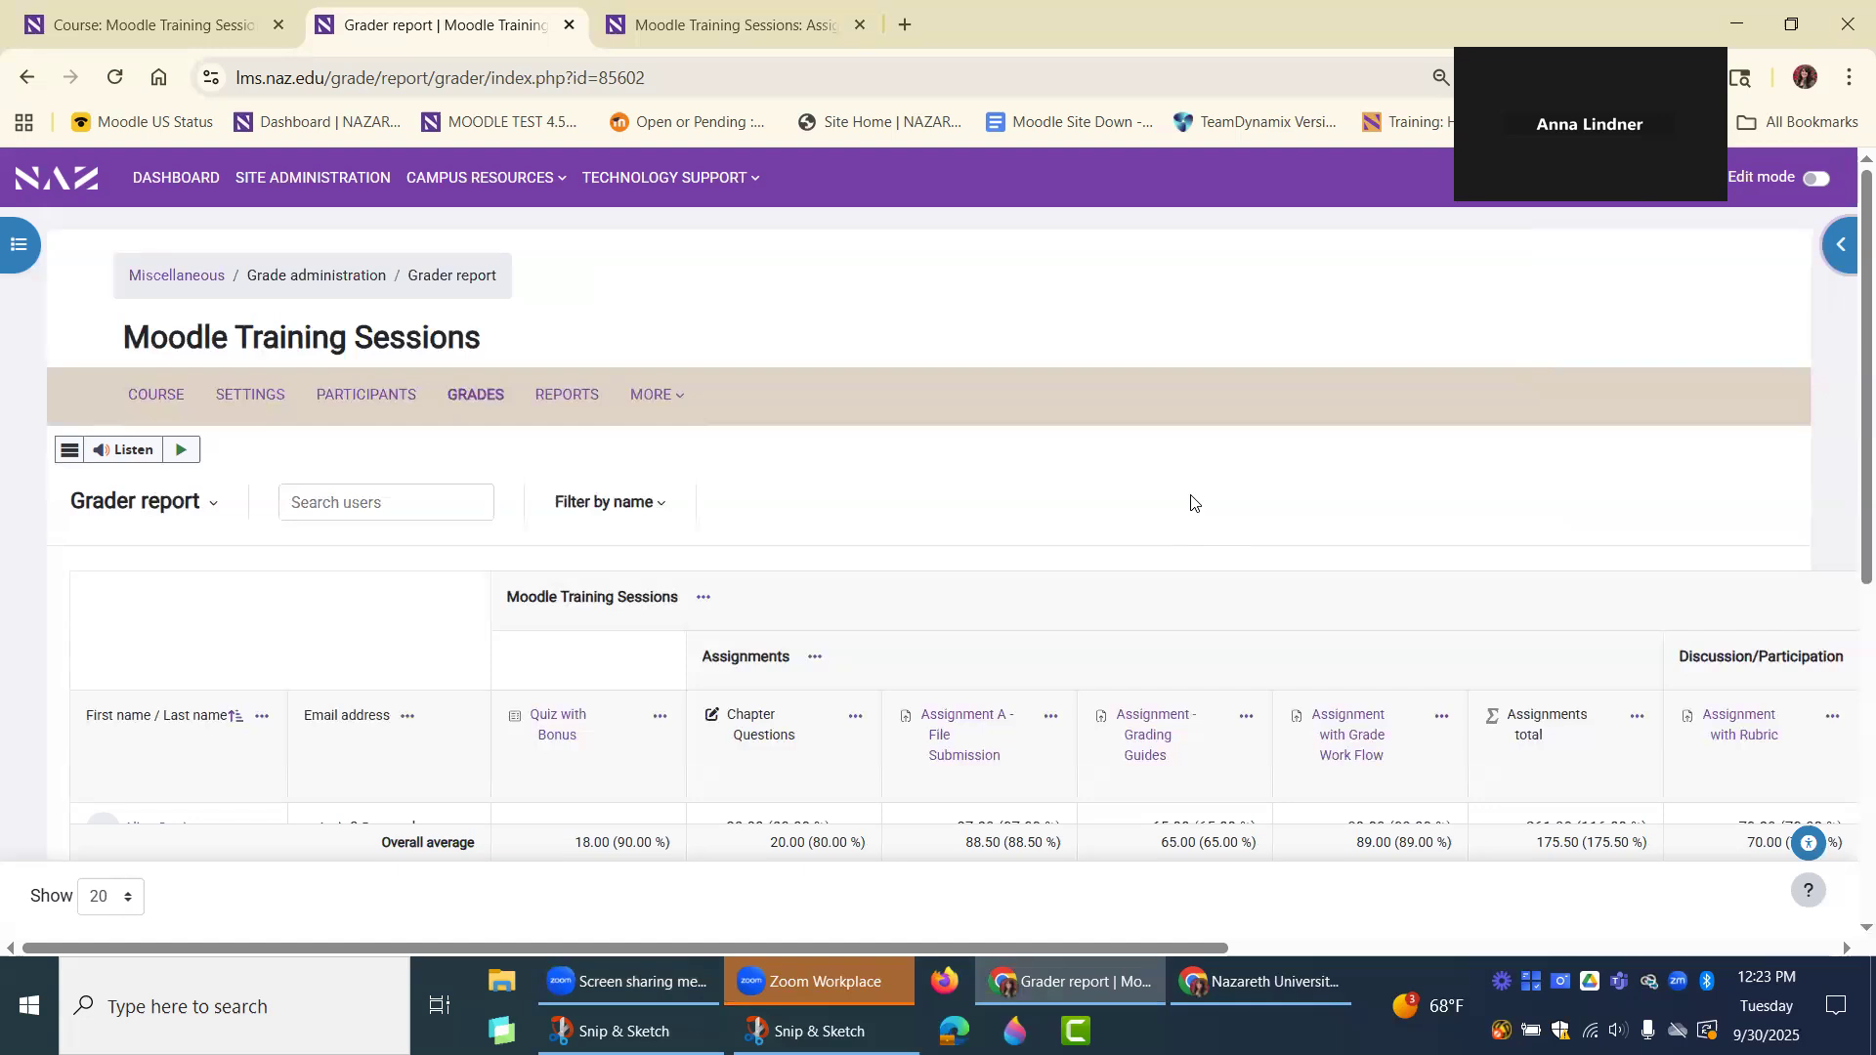
scroll(1192, 502, "down", 1)
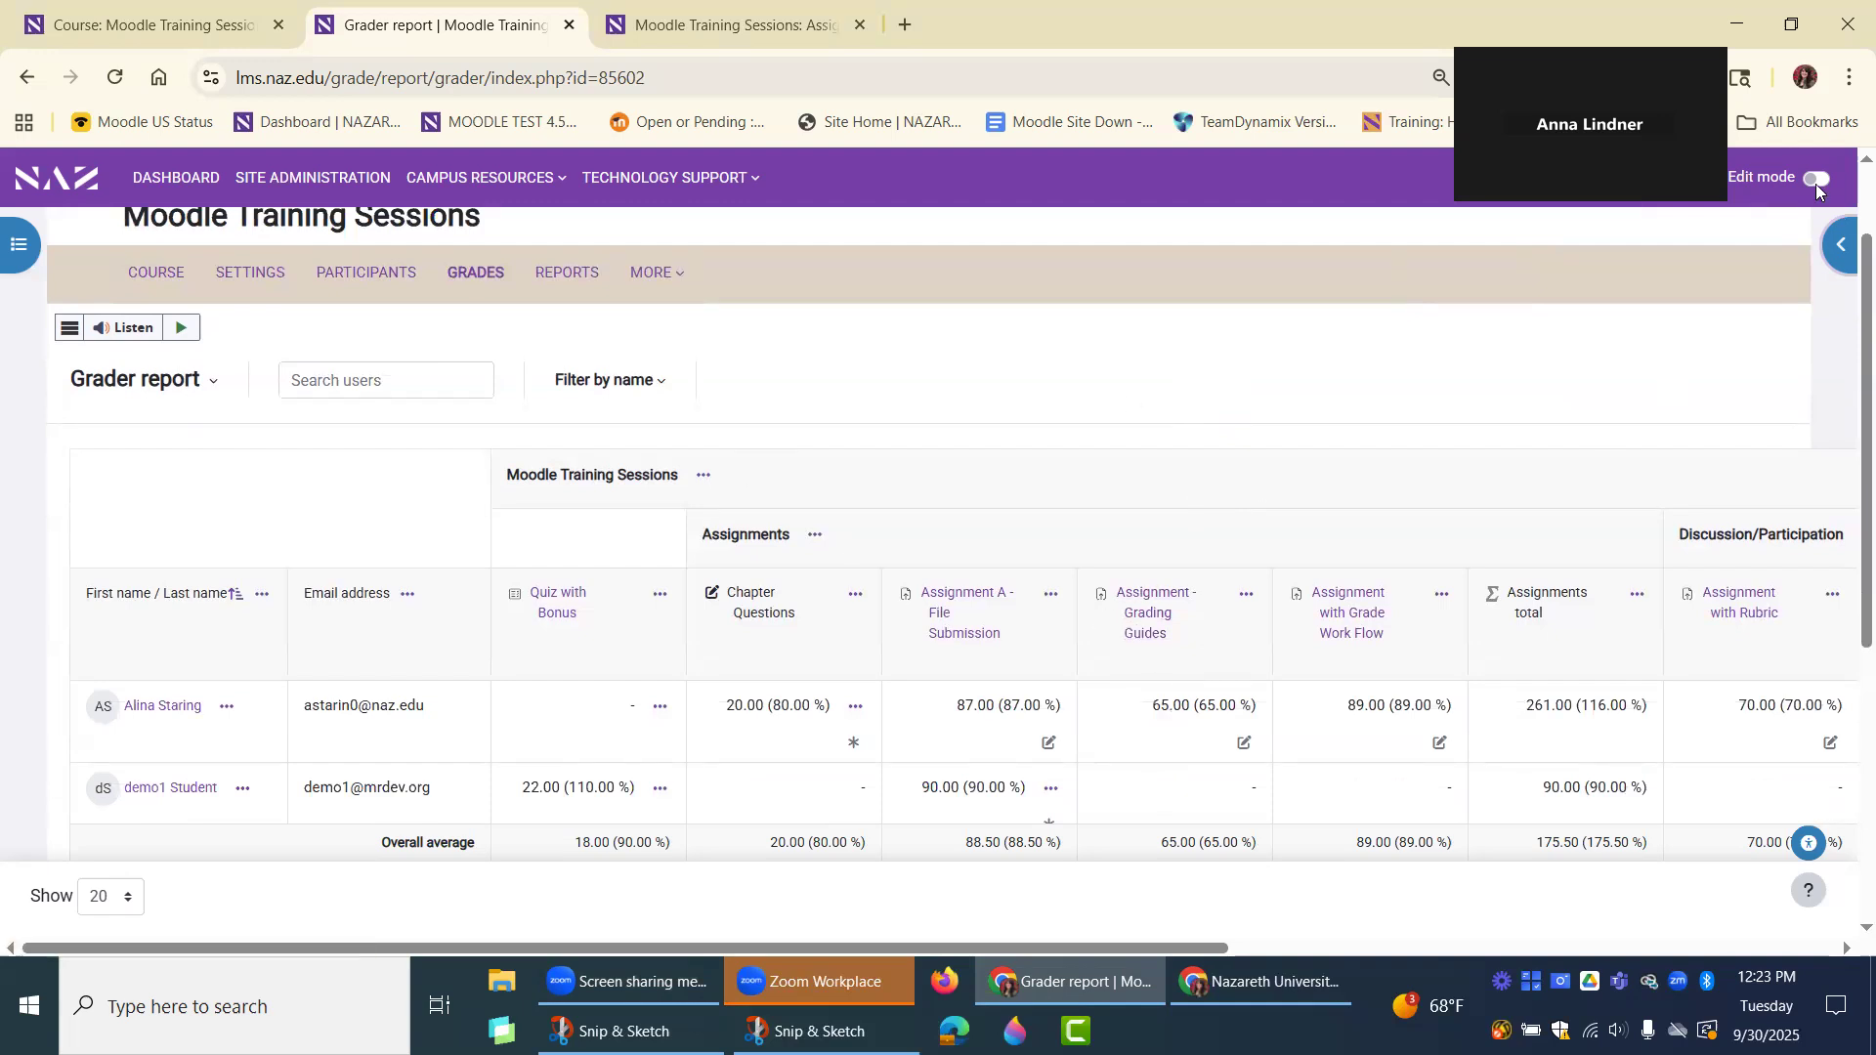
Turn on Edit mode for the grader report.
double_click(580, 717)
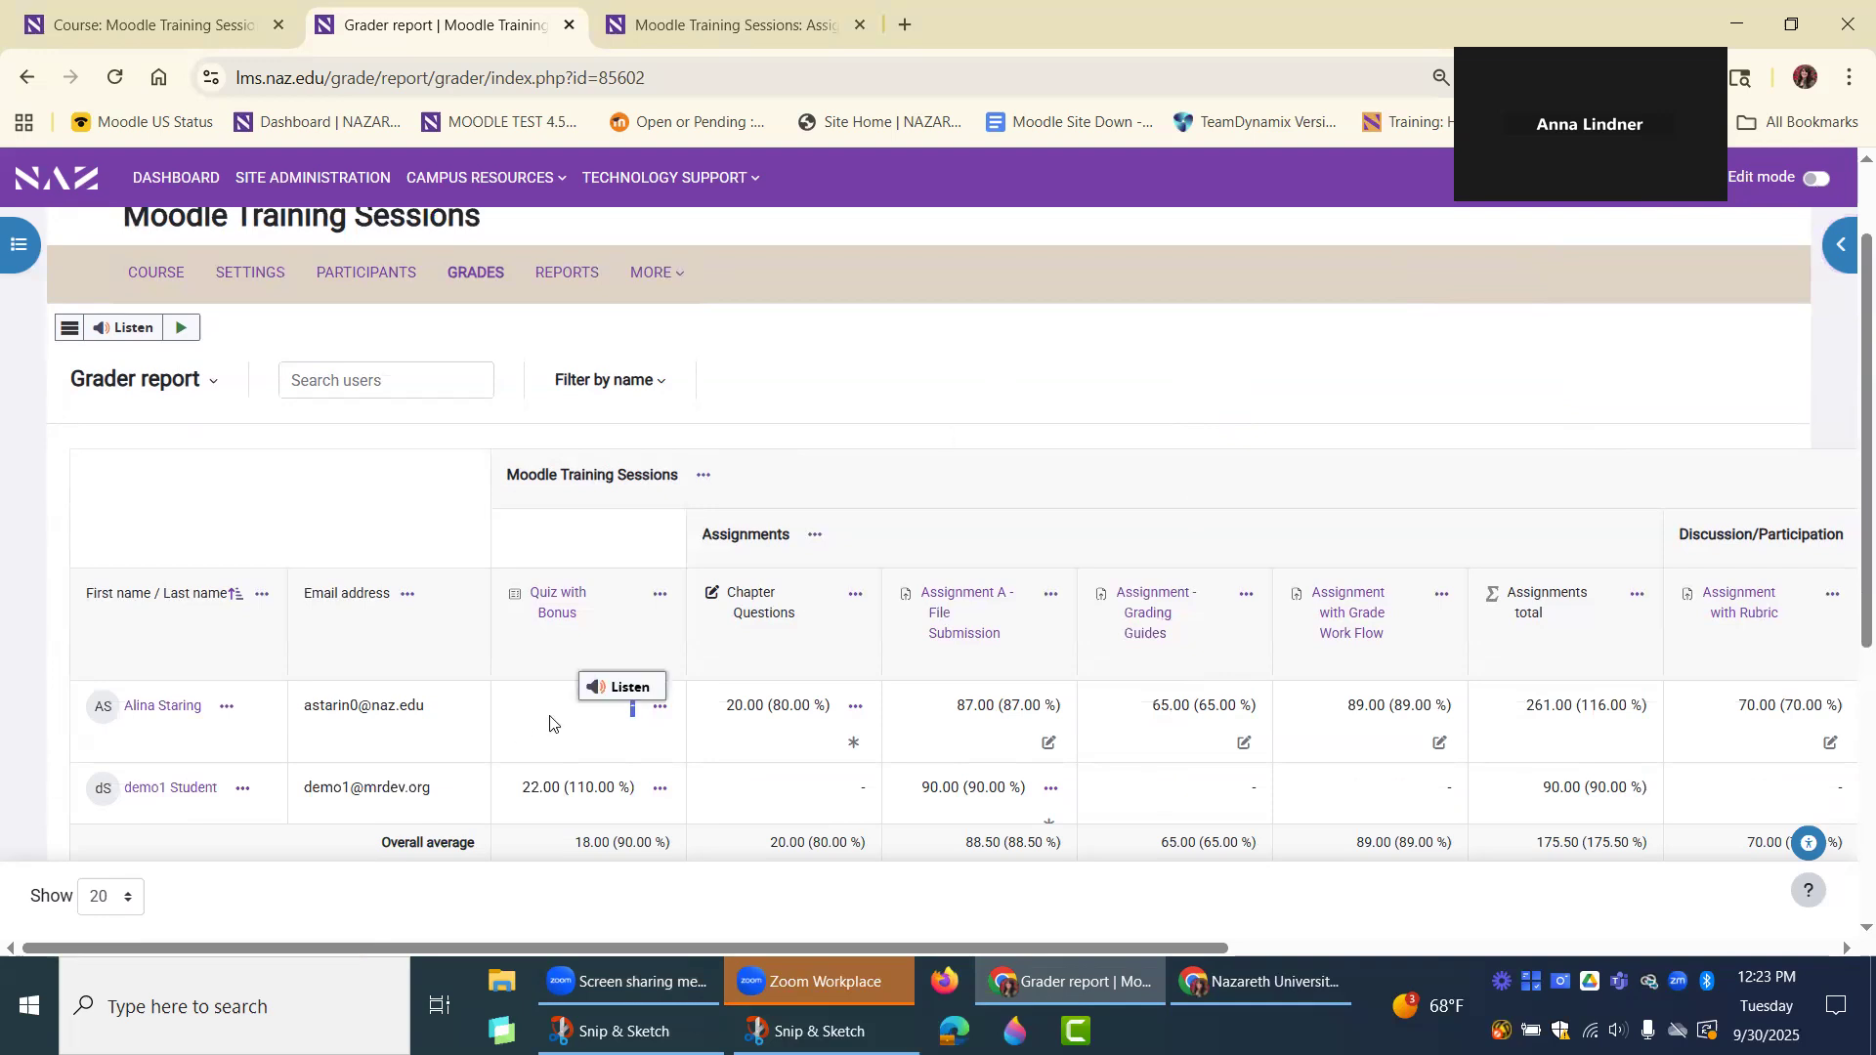
left_click(1176, 341)
left_click(1819, 182)
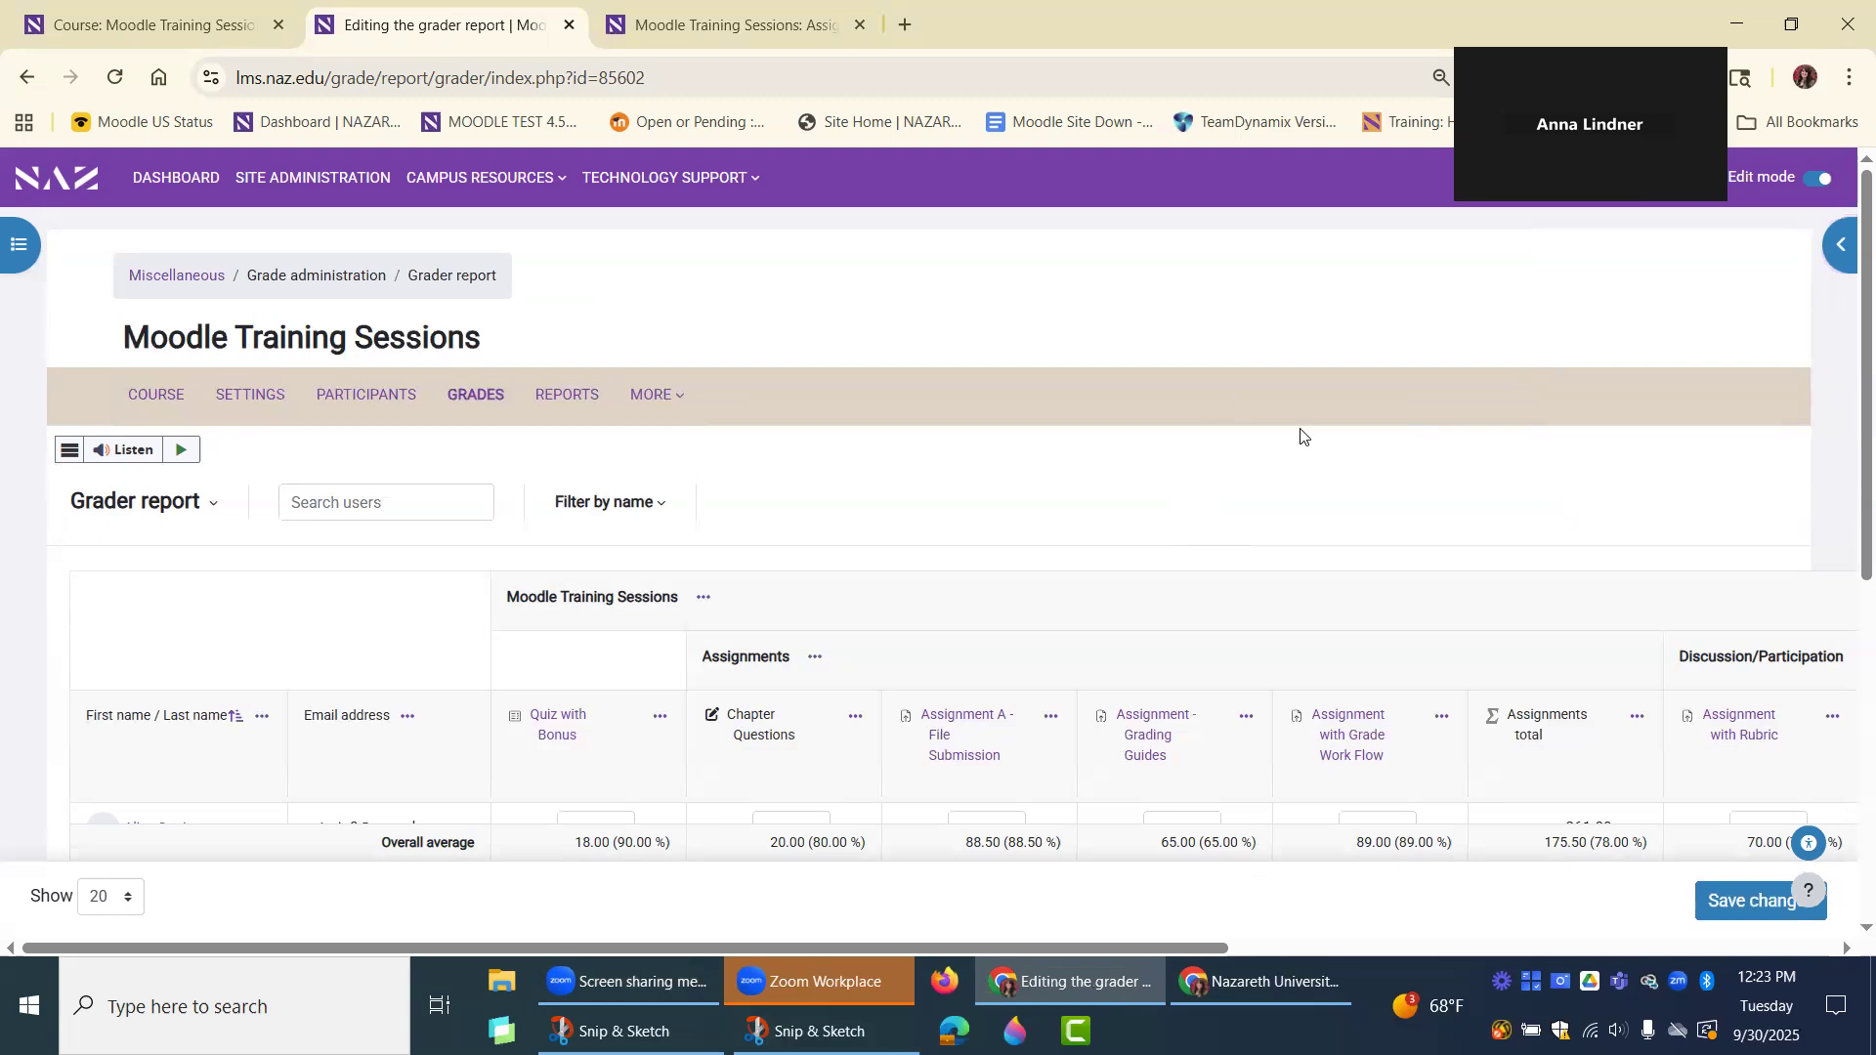
Examine the editable grade fields in the Quiz with Bonus and Chapter Questions columns without entering any grades.
scroll(1270, 439, "down", 1)
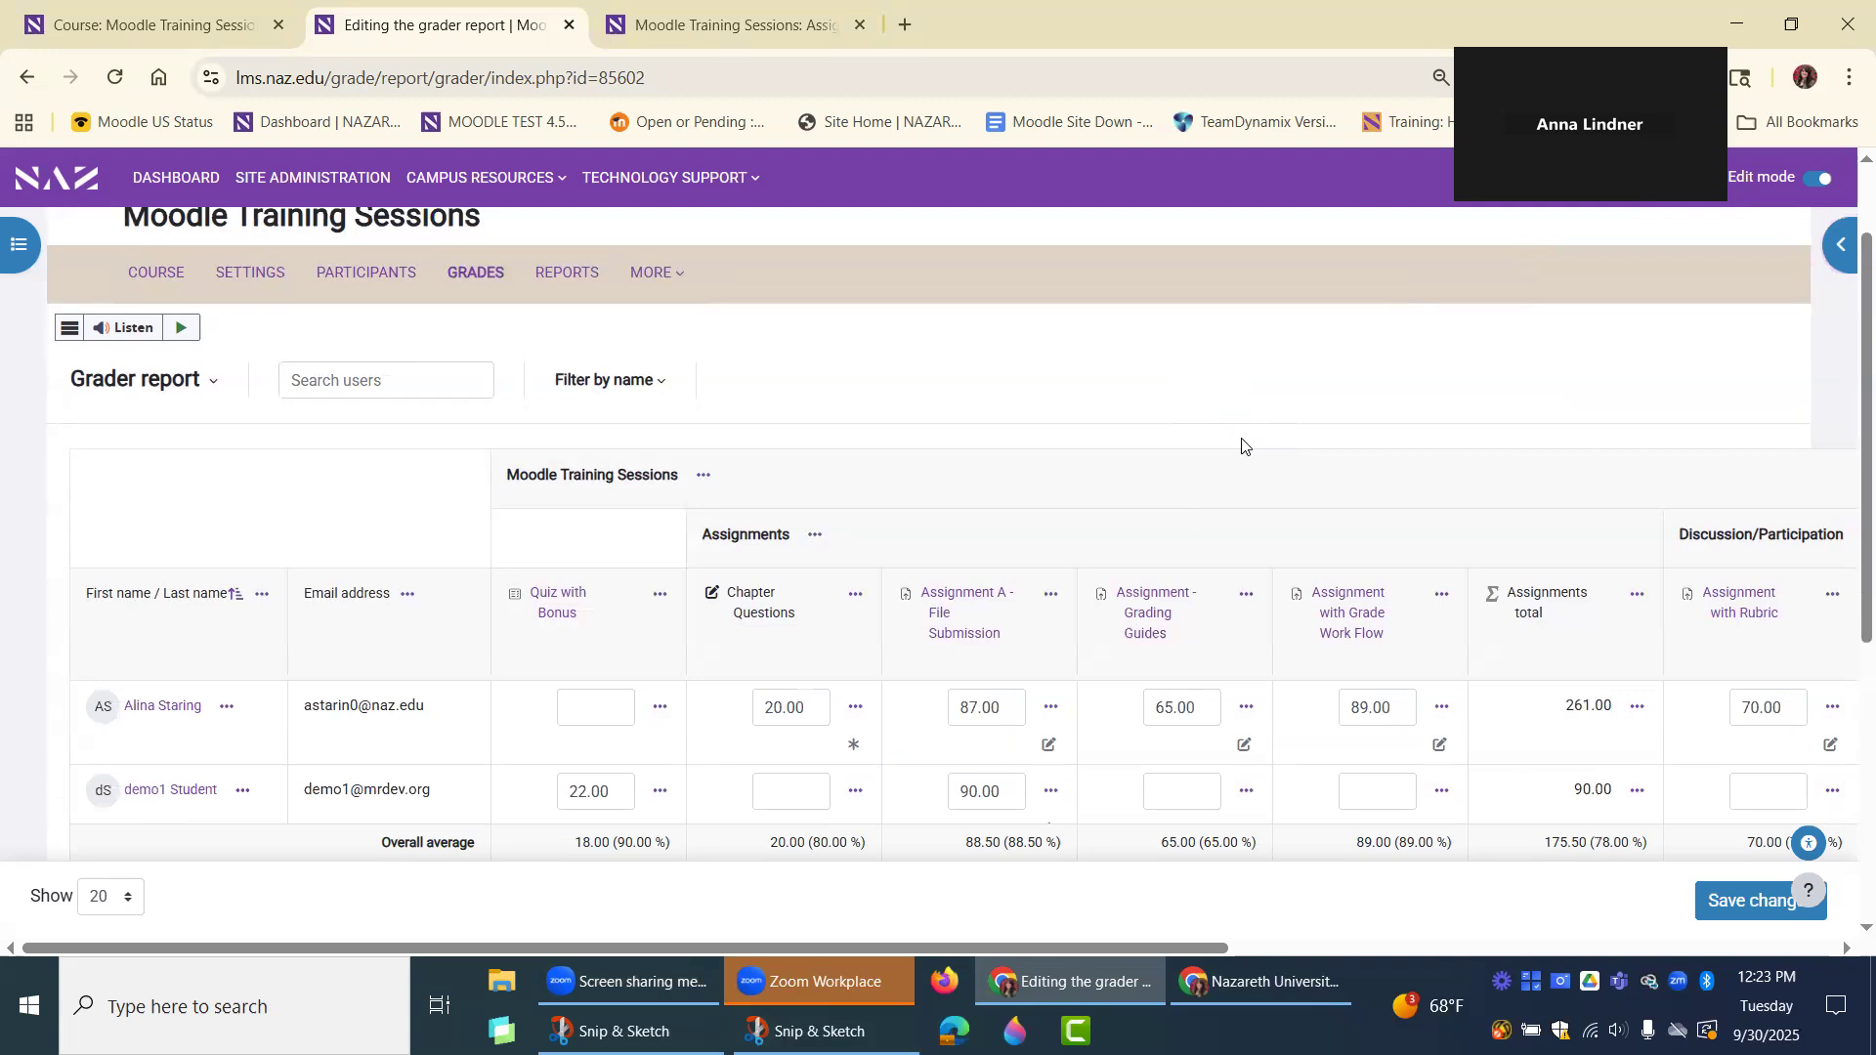
scroll(1304, 398, "down", 1)
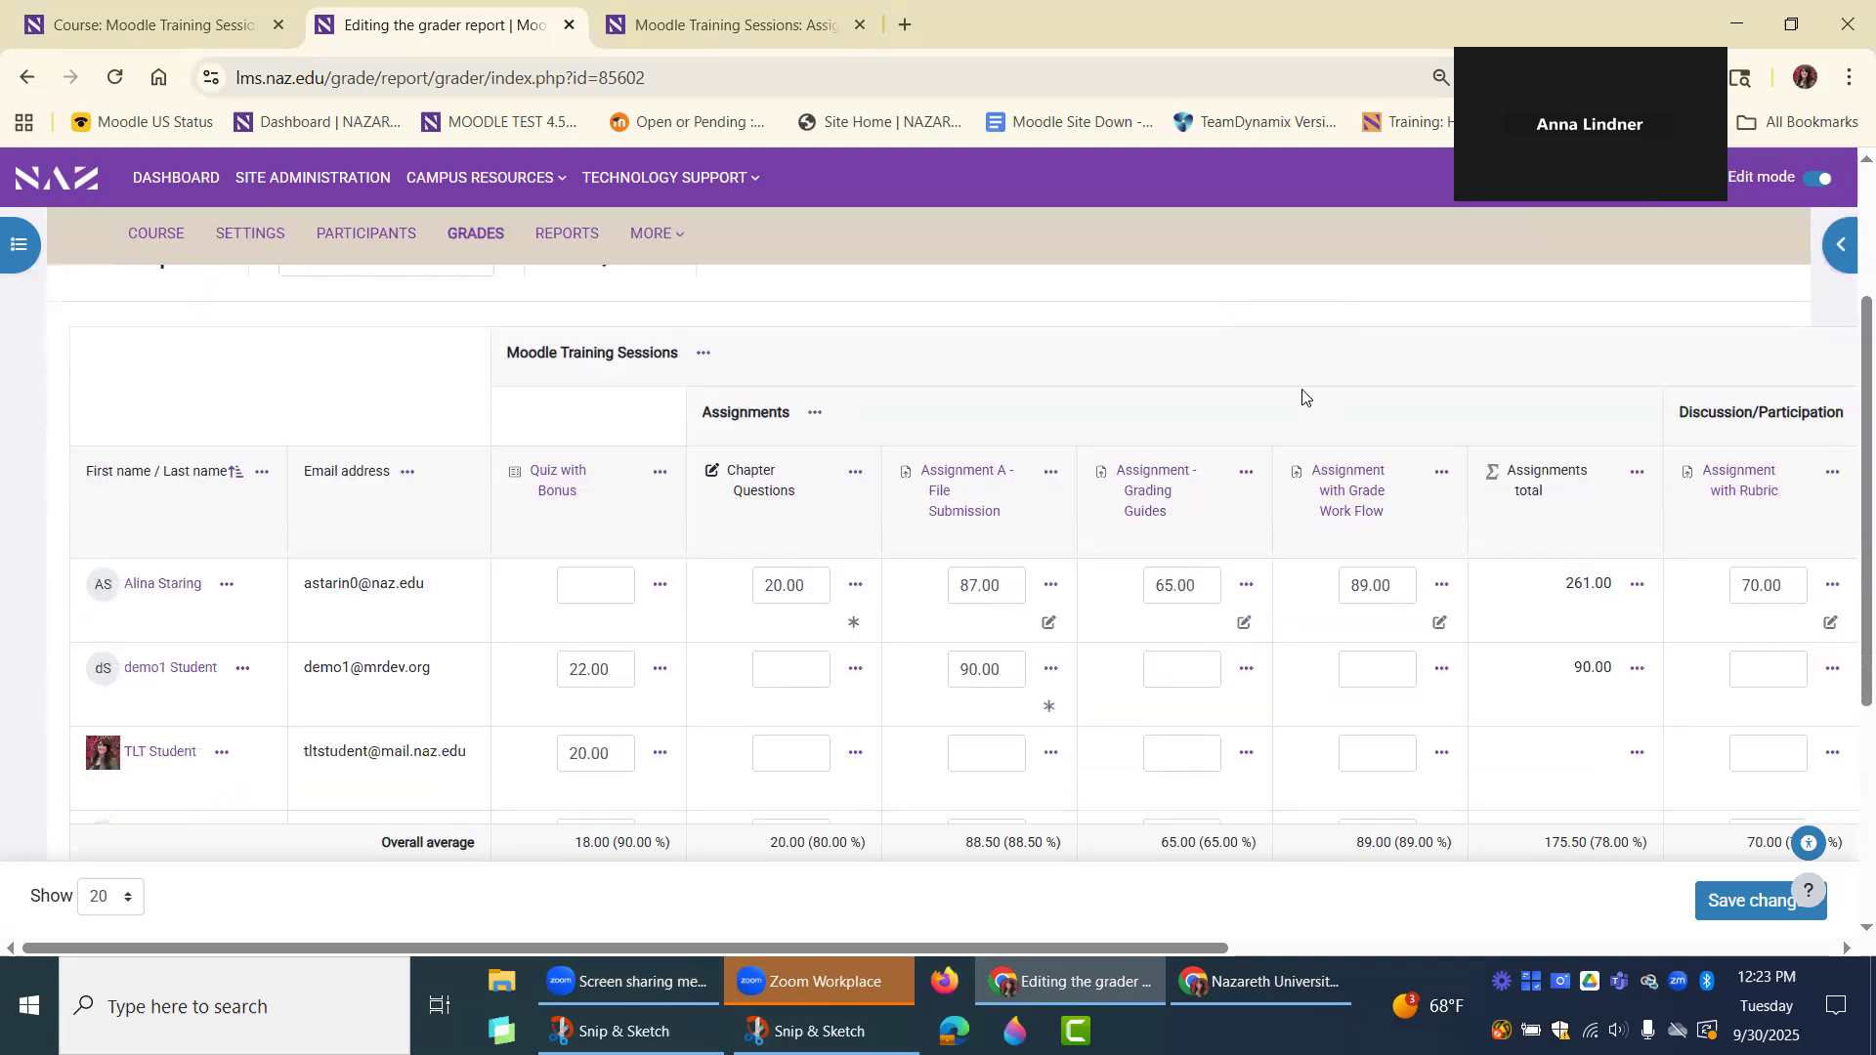
left_click(598, 586)
left_click(762, 674)
left_click(779, 753)
scroll(1102, 694, "down", 1)
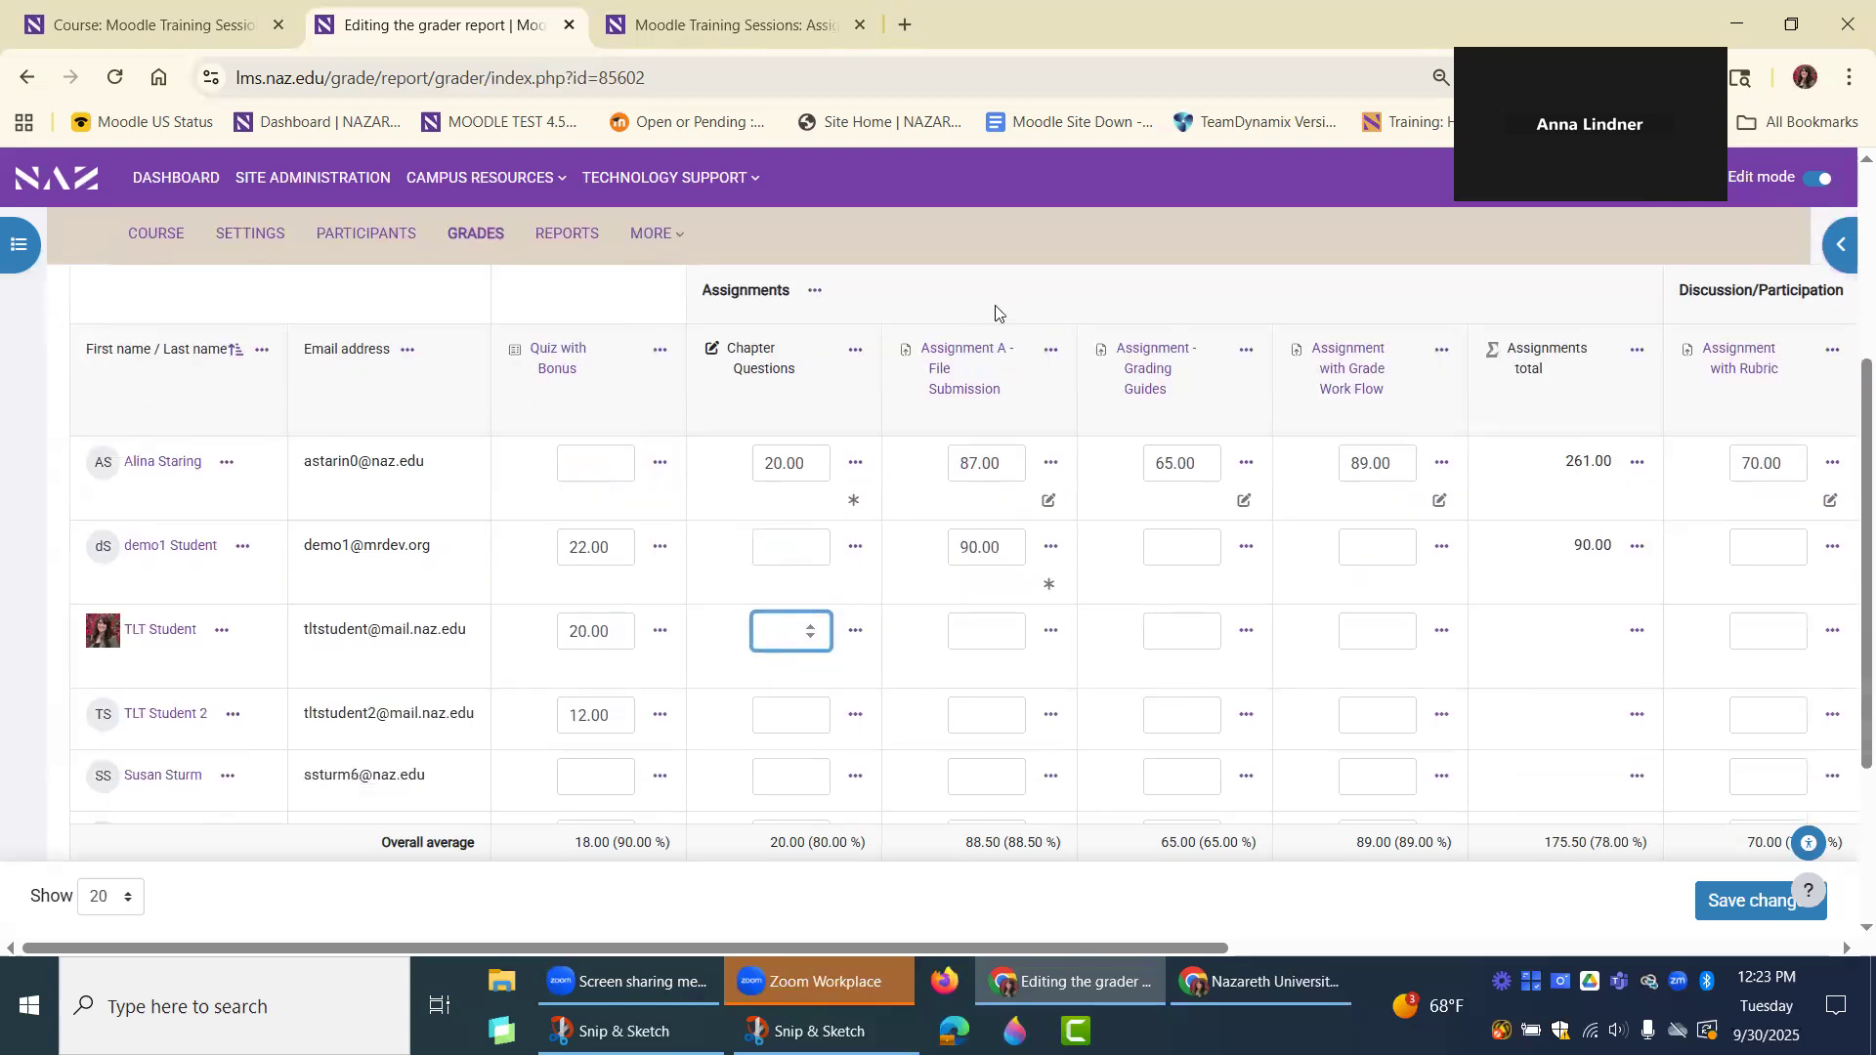
scroll(998, 337, "up", 2)
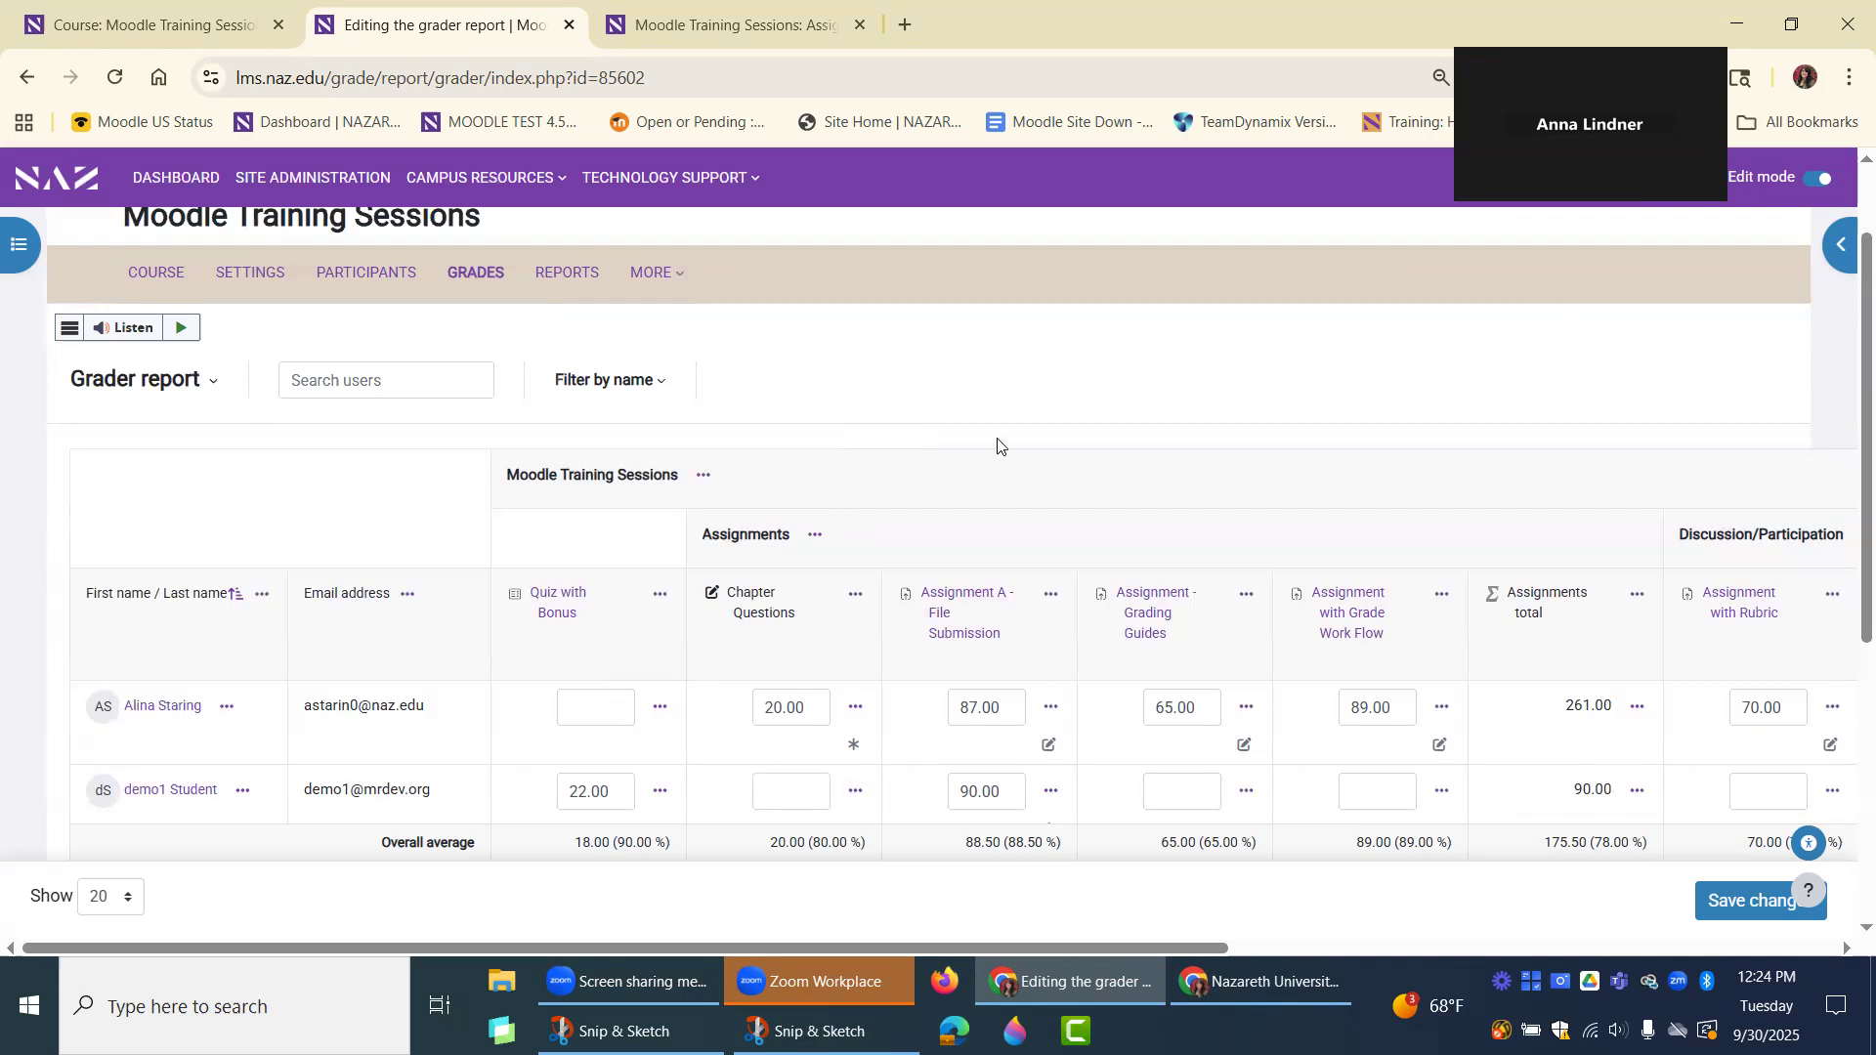
scroll(1001, 443, "down", 1)
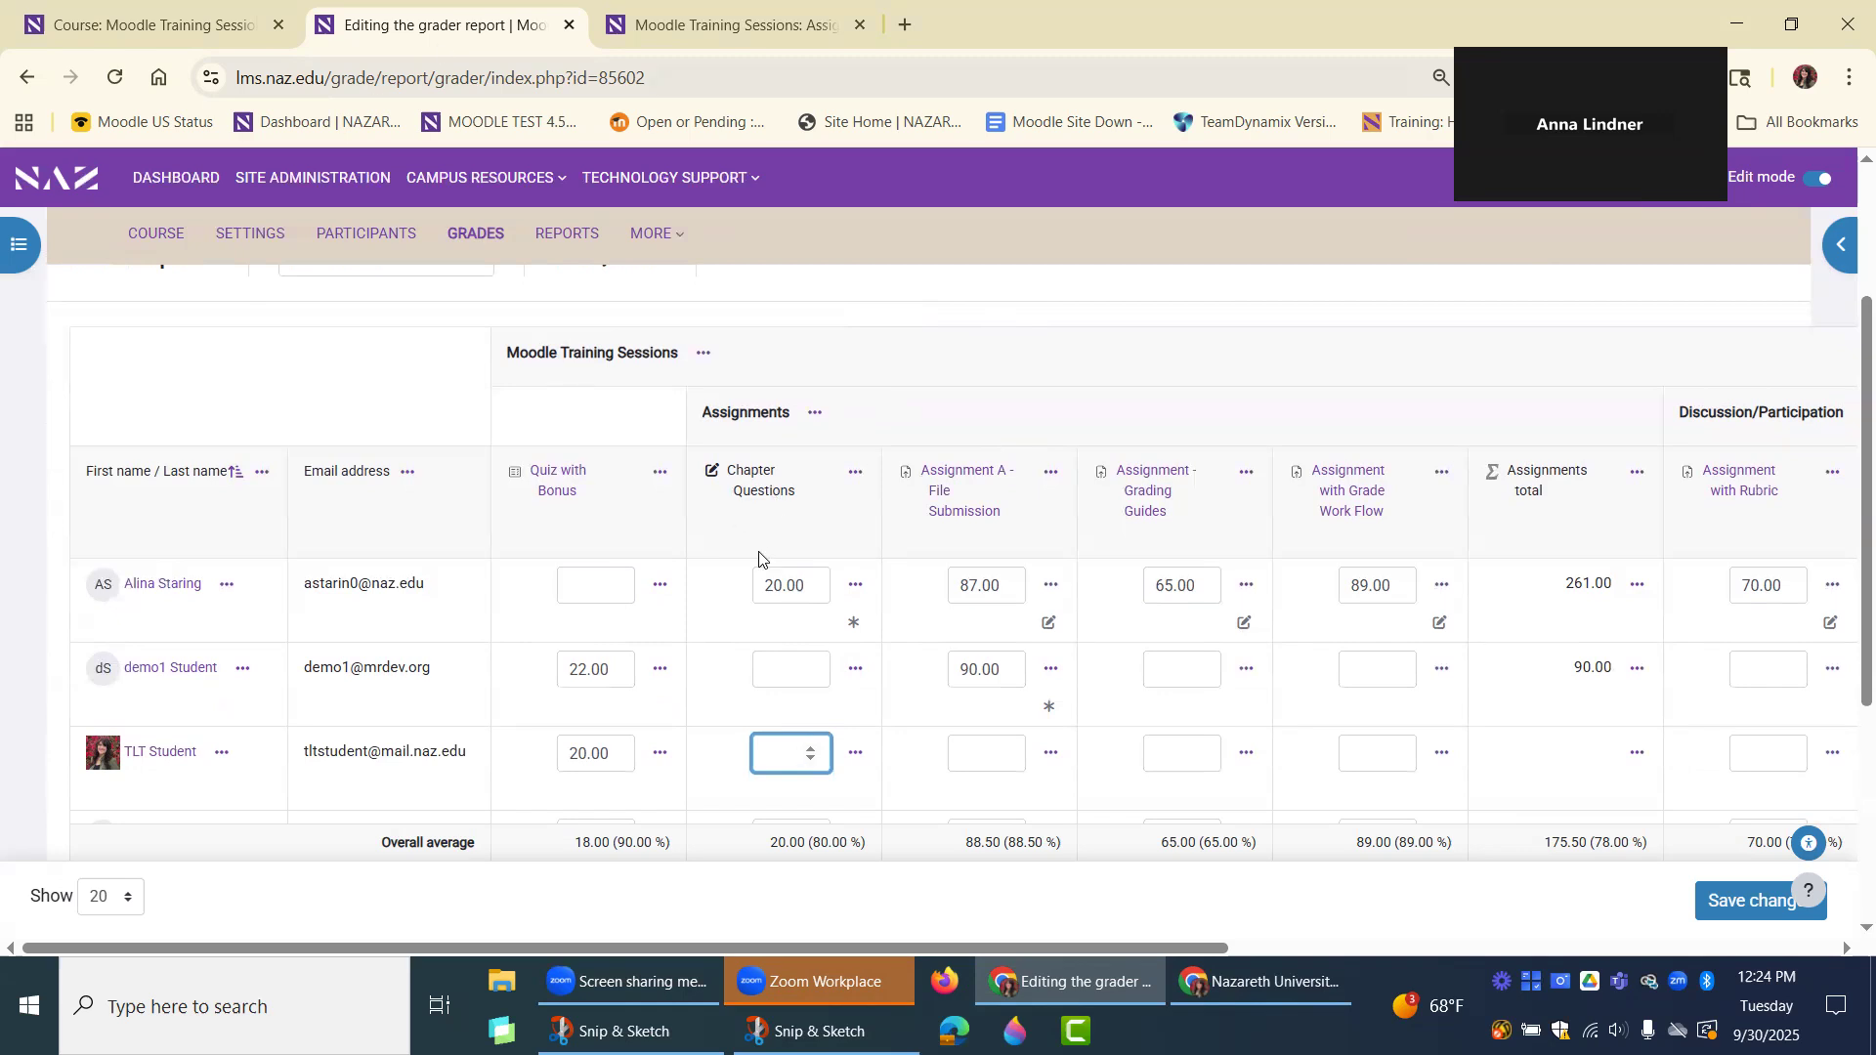
scroll(746, 605, "up", 3)
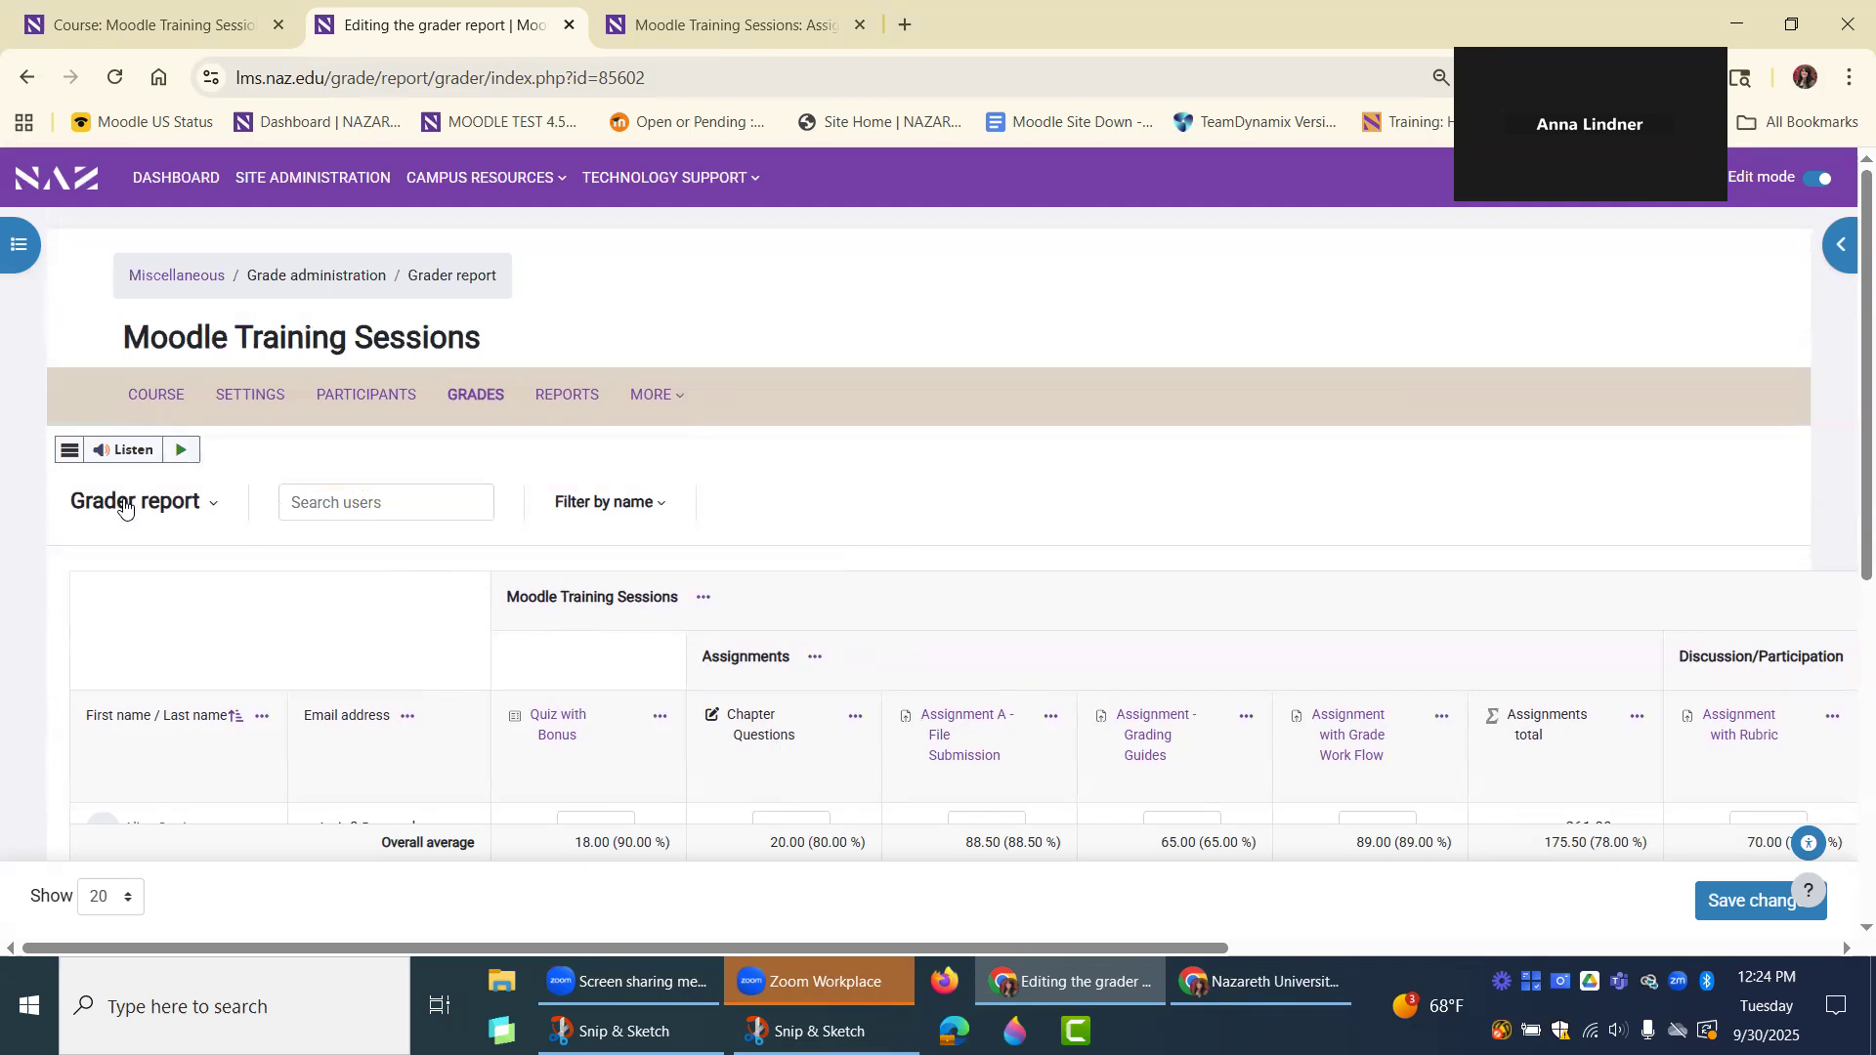
Return to the Gradebook setup and show the options for adding a grade item or category.
left_click(26, 77)
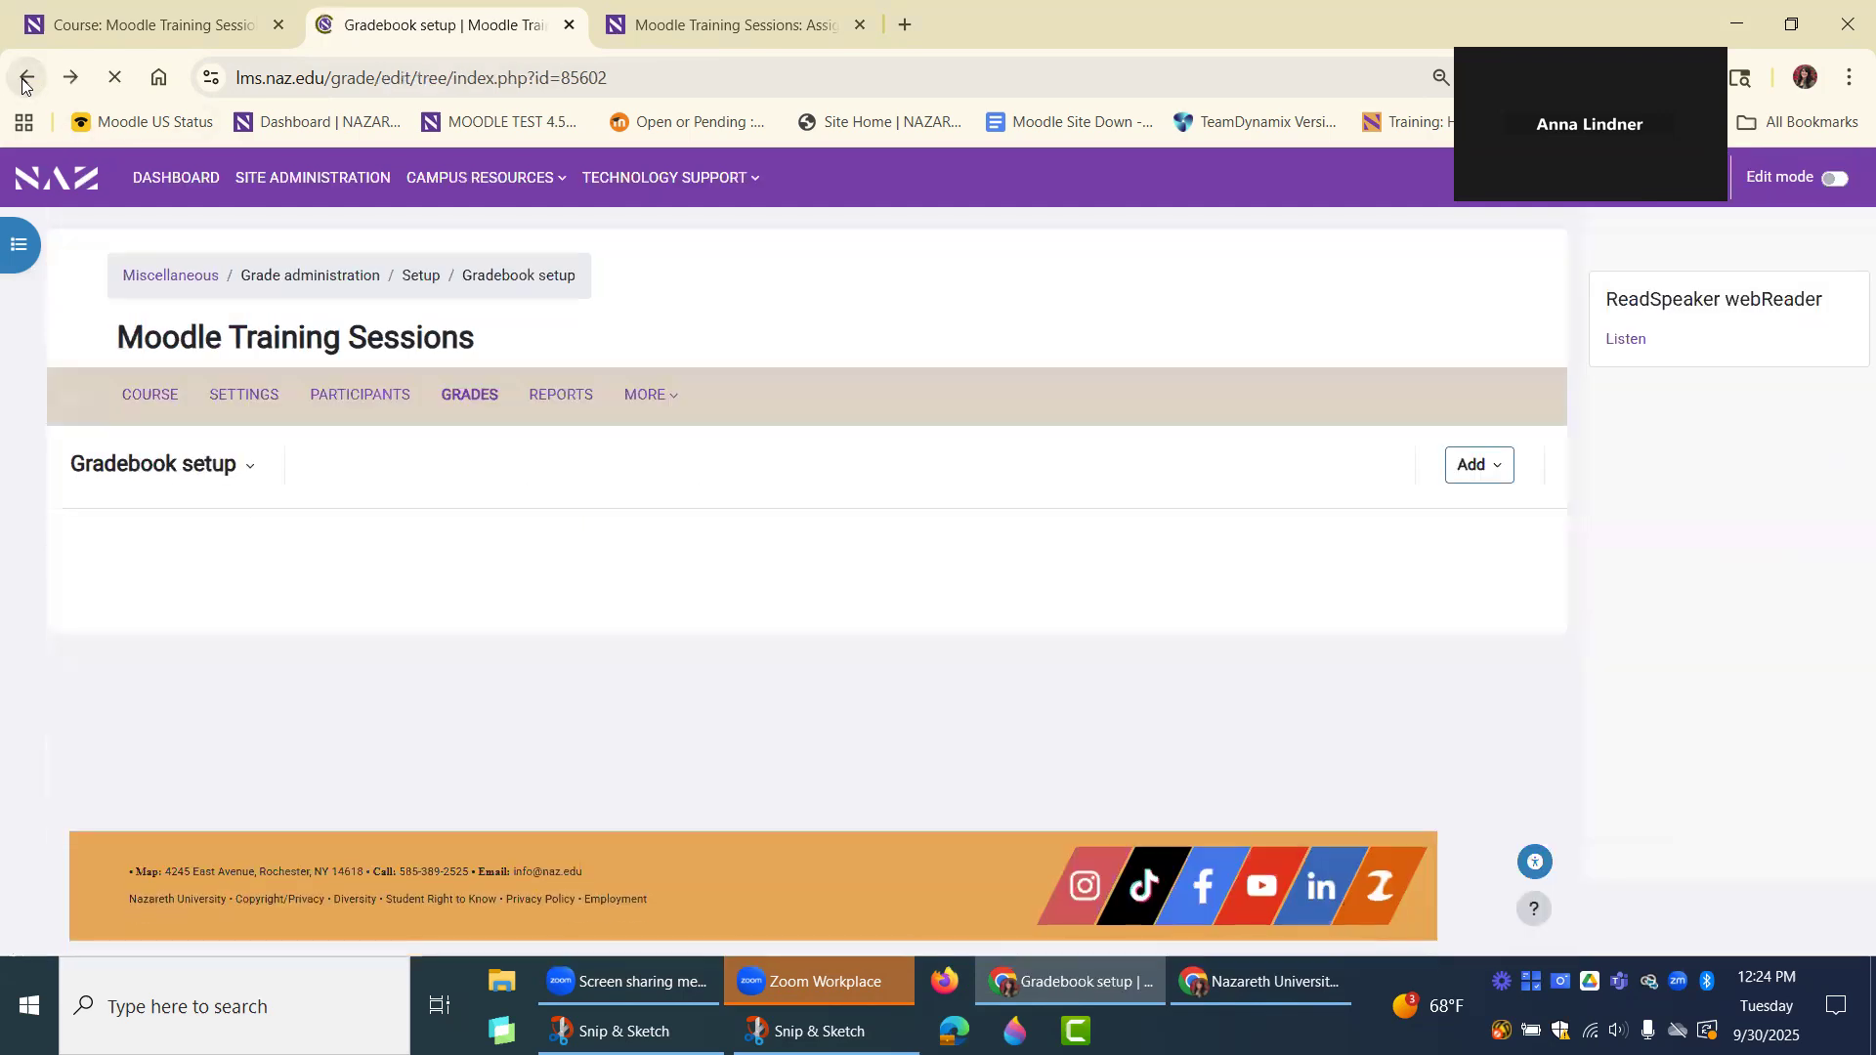
scroll(866, 391, "down", 2)
scroll(866, 391, "up", 1)
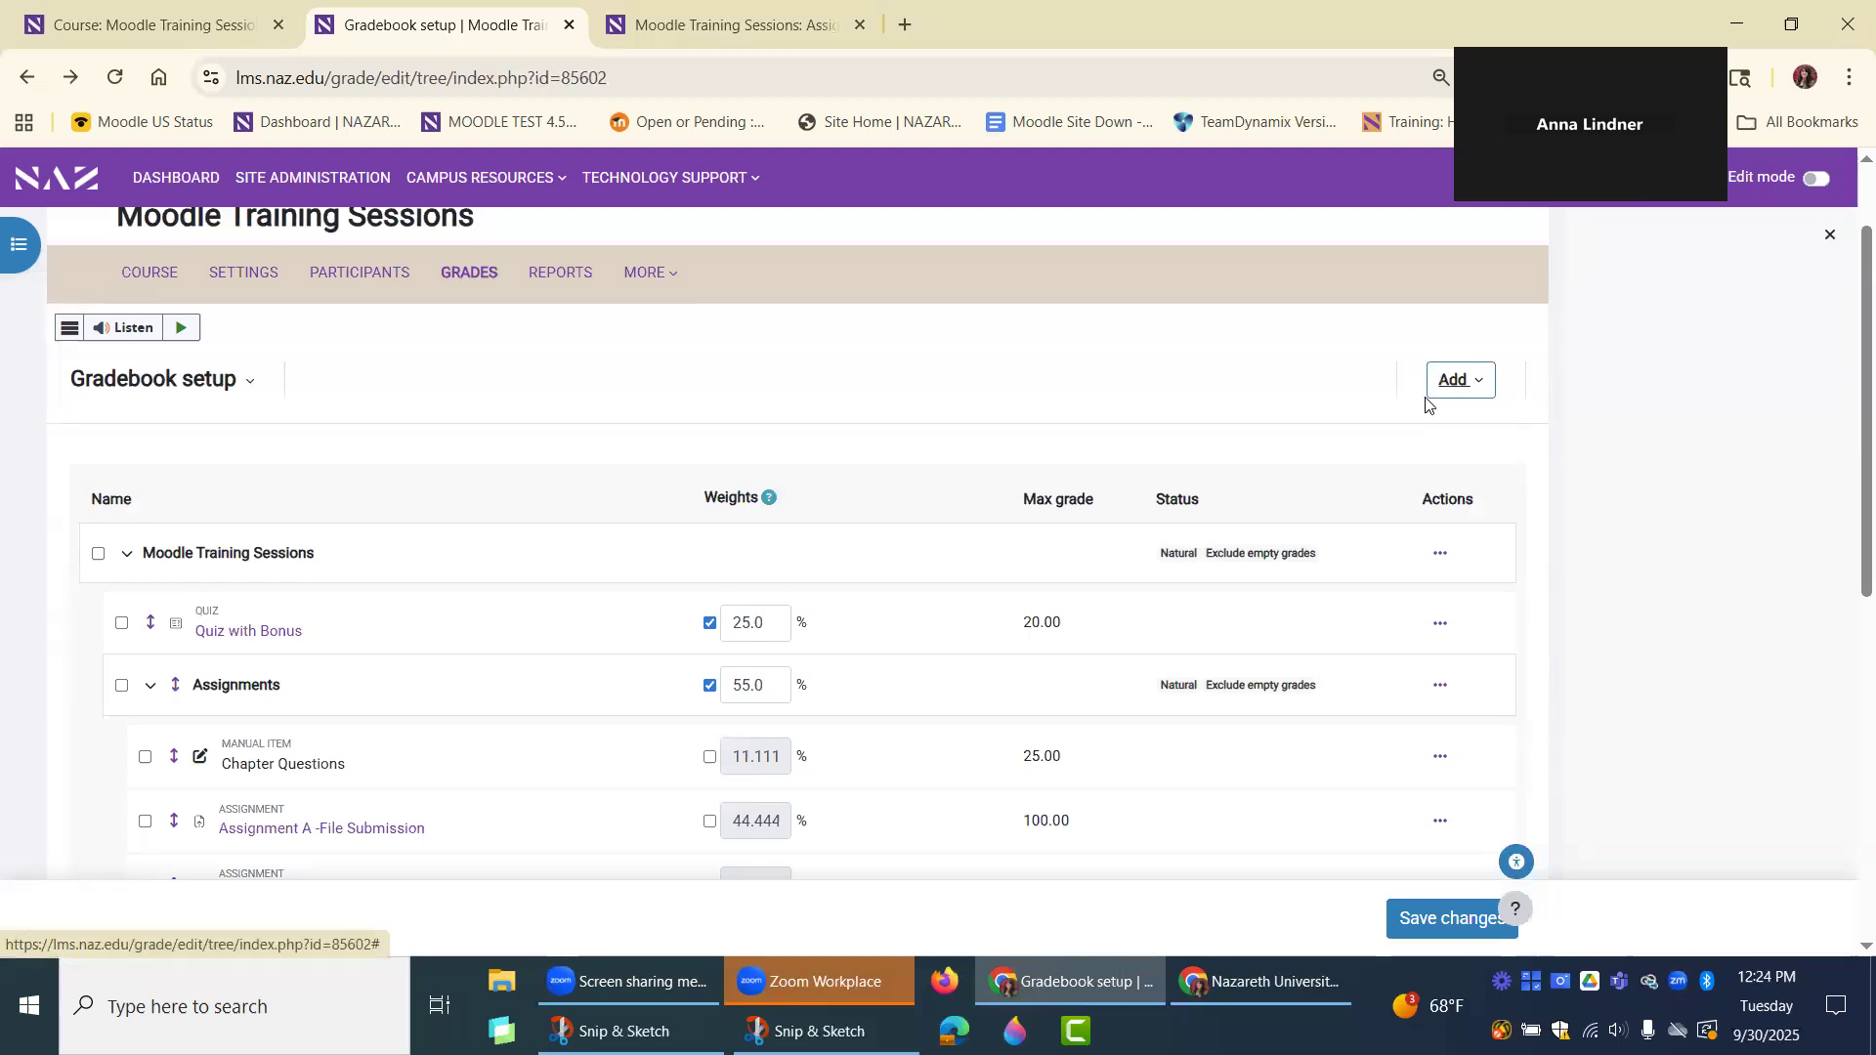
left_click(1465, 385)
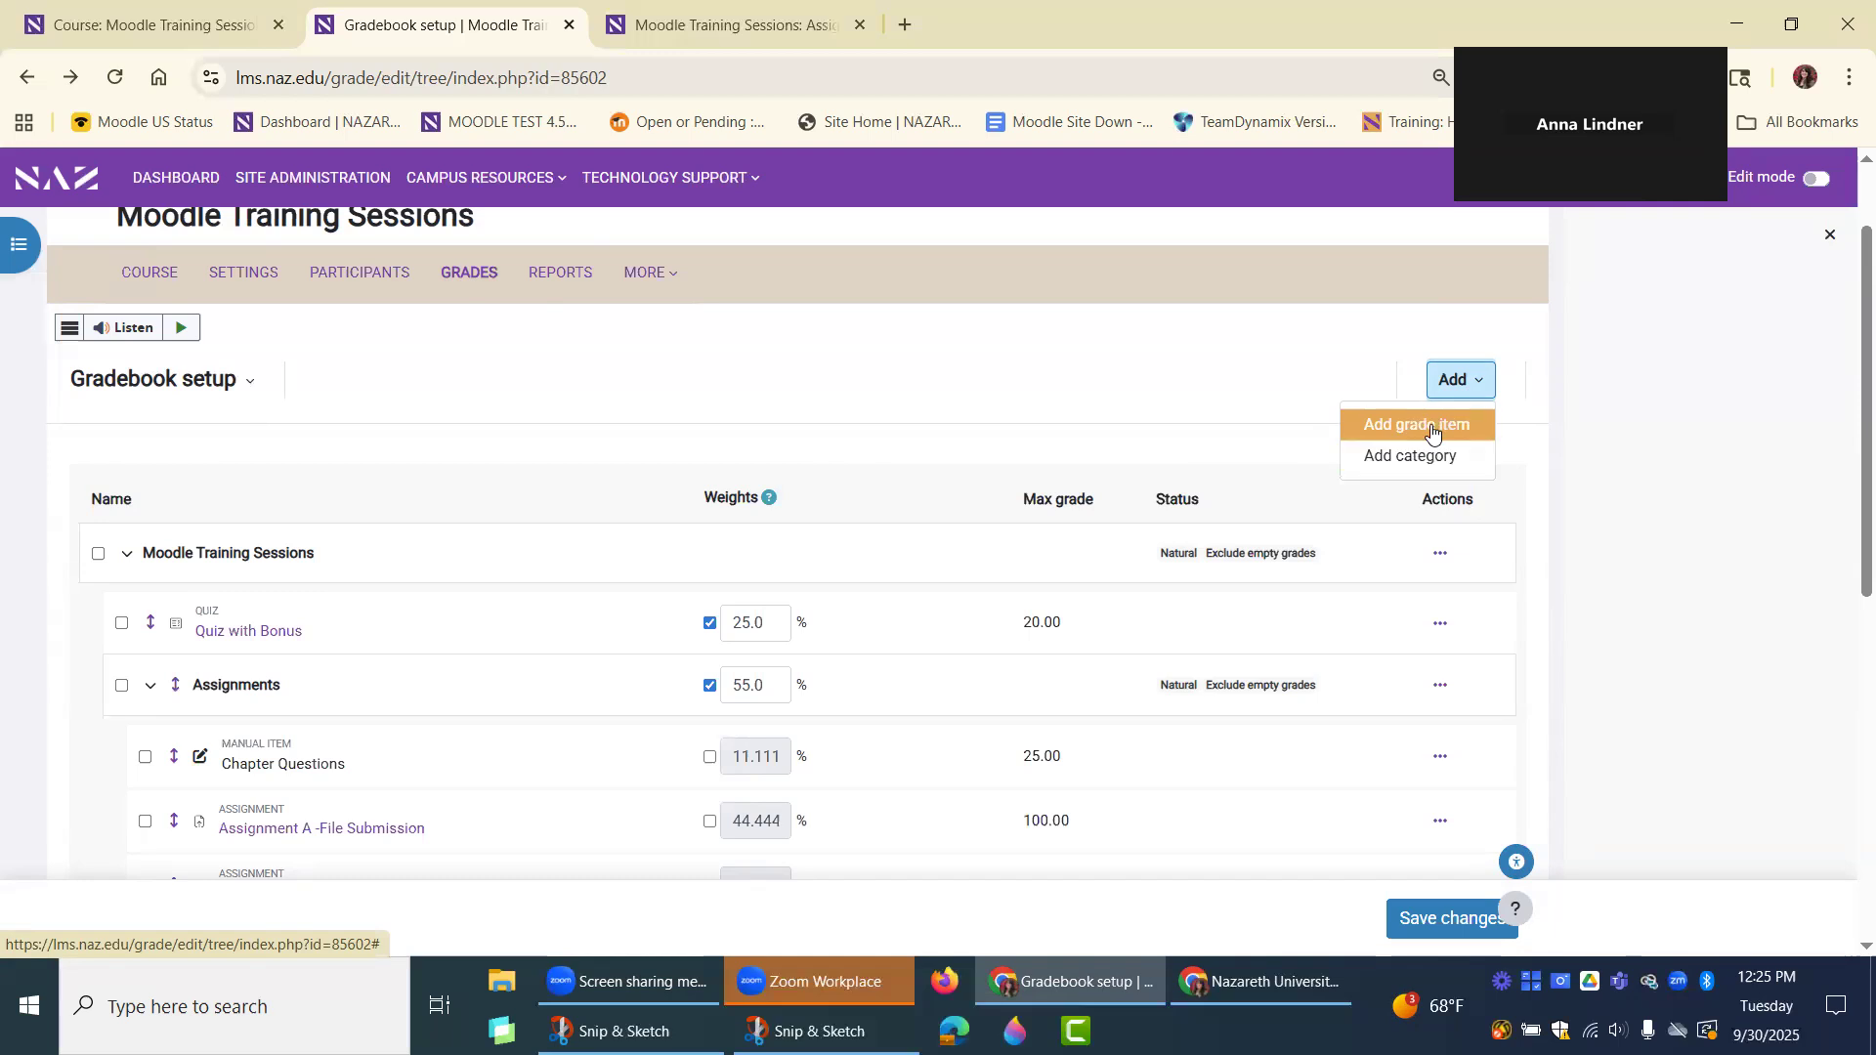
Return to the grader report and examine the students' editable grades in the Chapter Questions column.
left_click(70, 77)
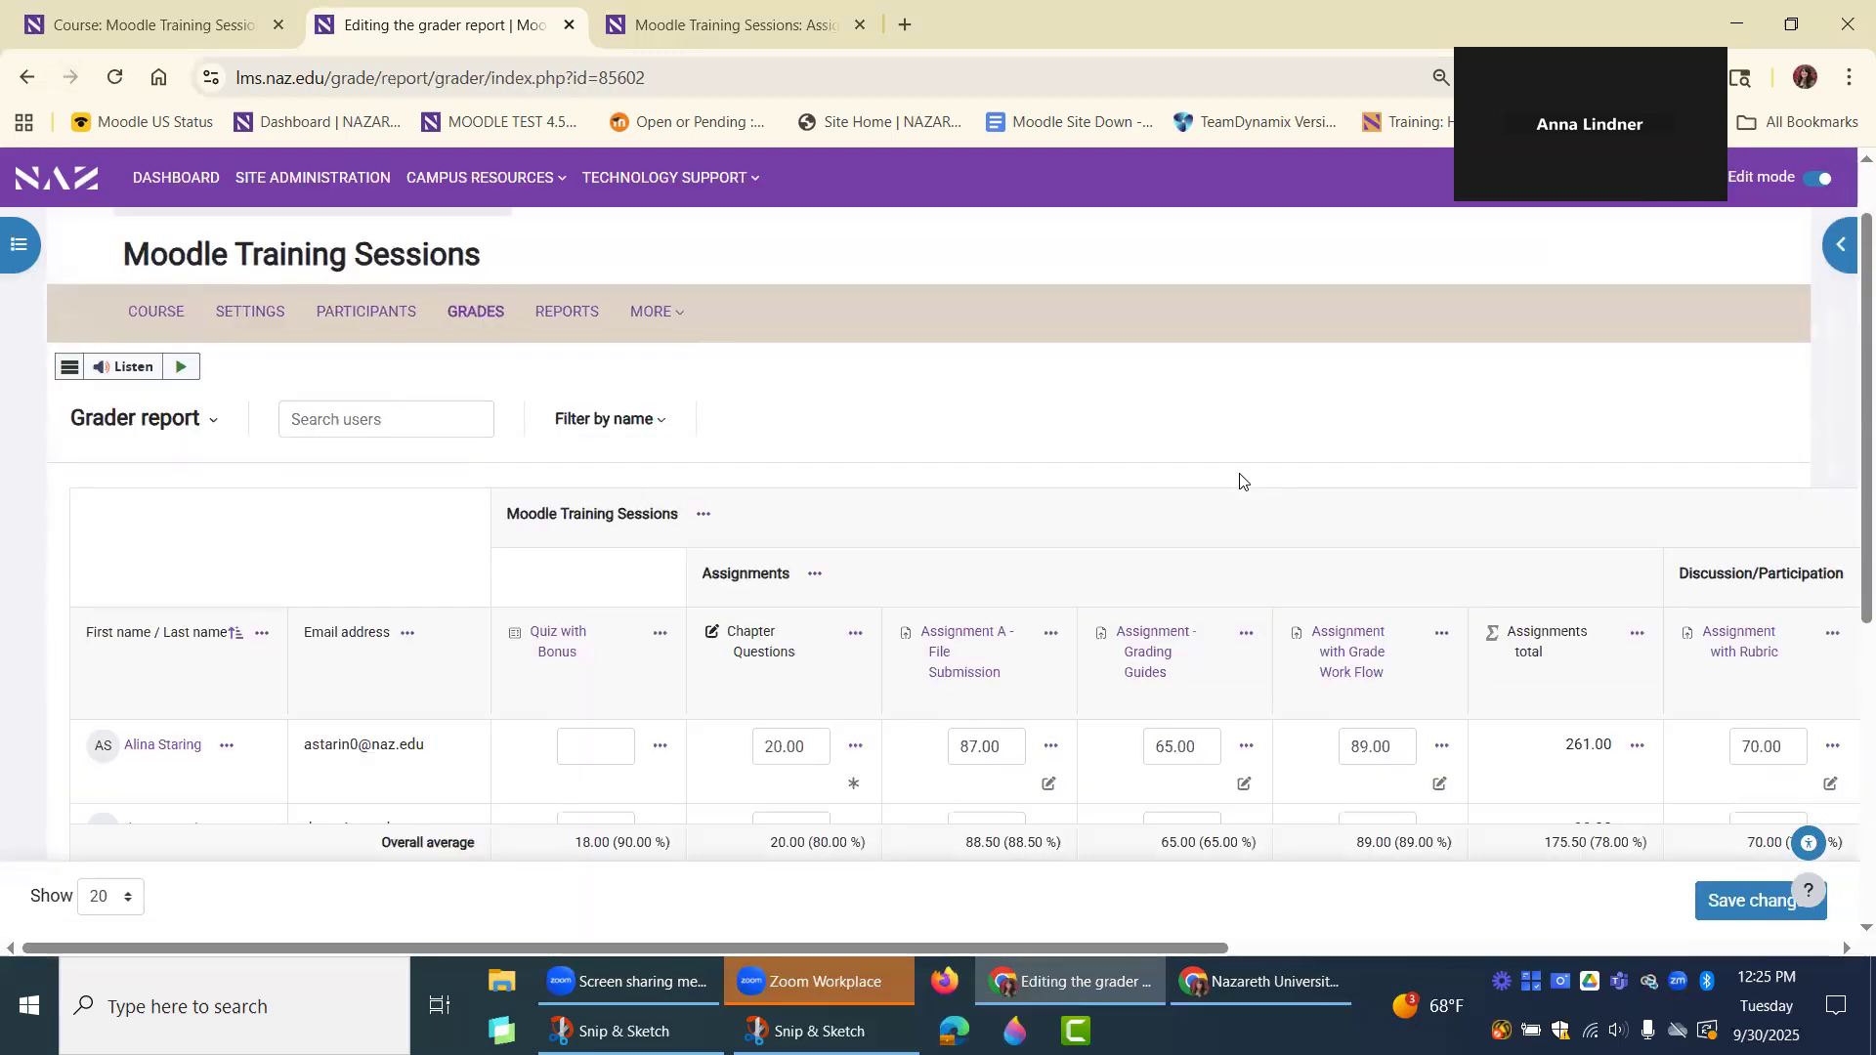
scroll(1241, 482, "down", 1)
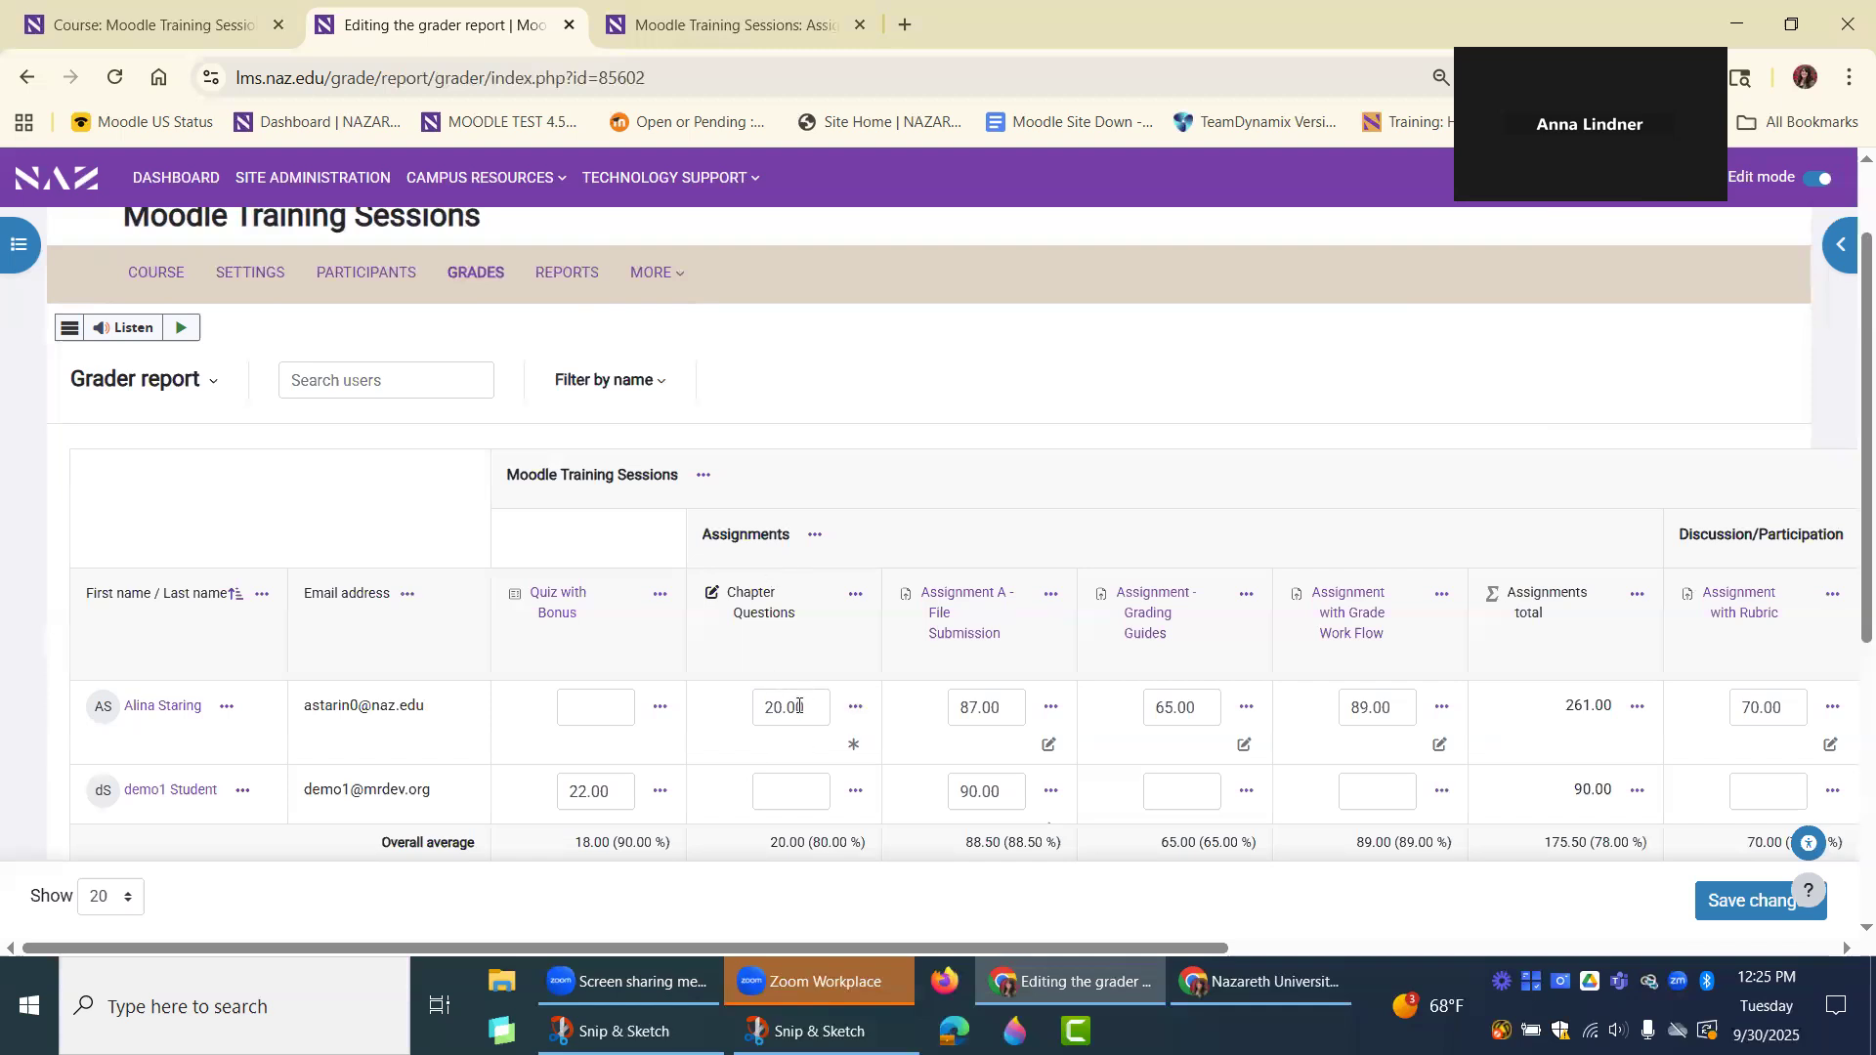
scroll(831, 532, "down", 3)
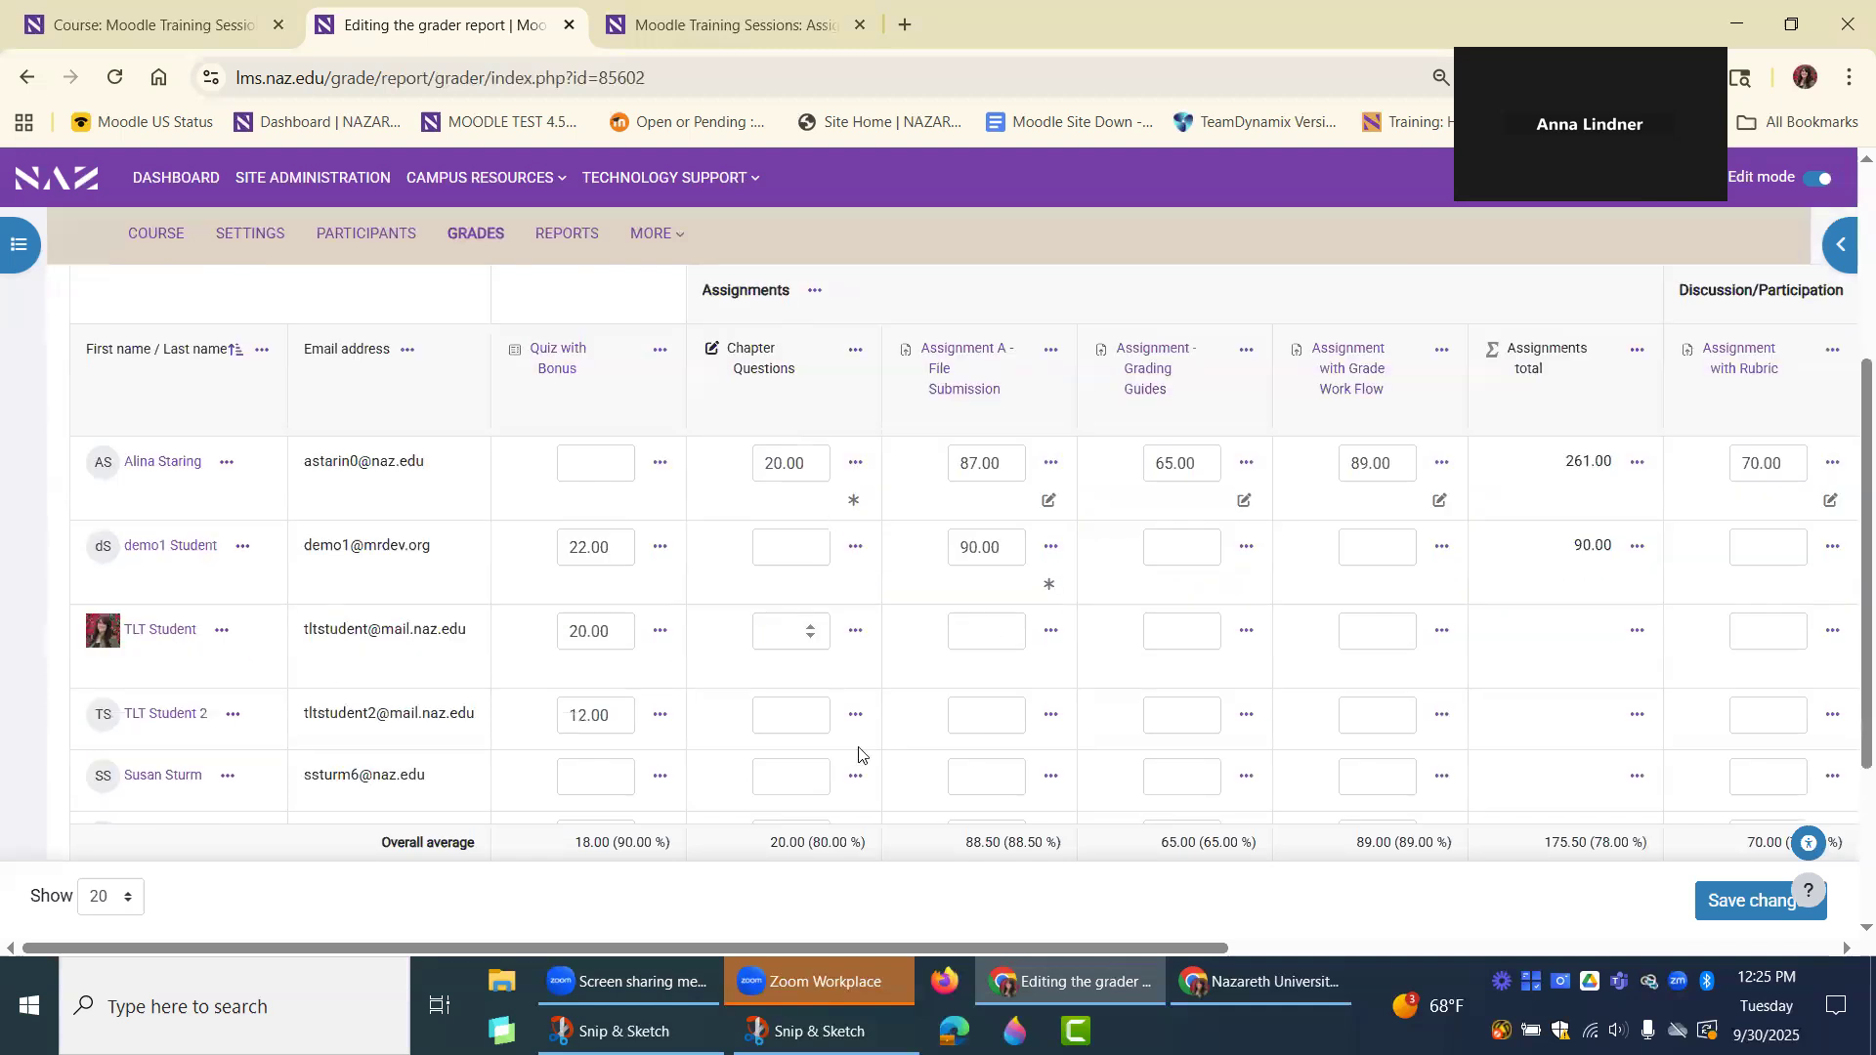
scroll(864, 759, "up", 1)
scroll(904, 683, "up", 2)
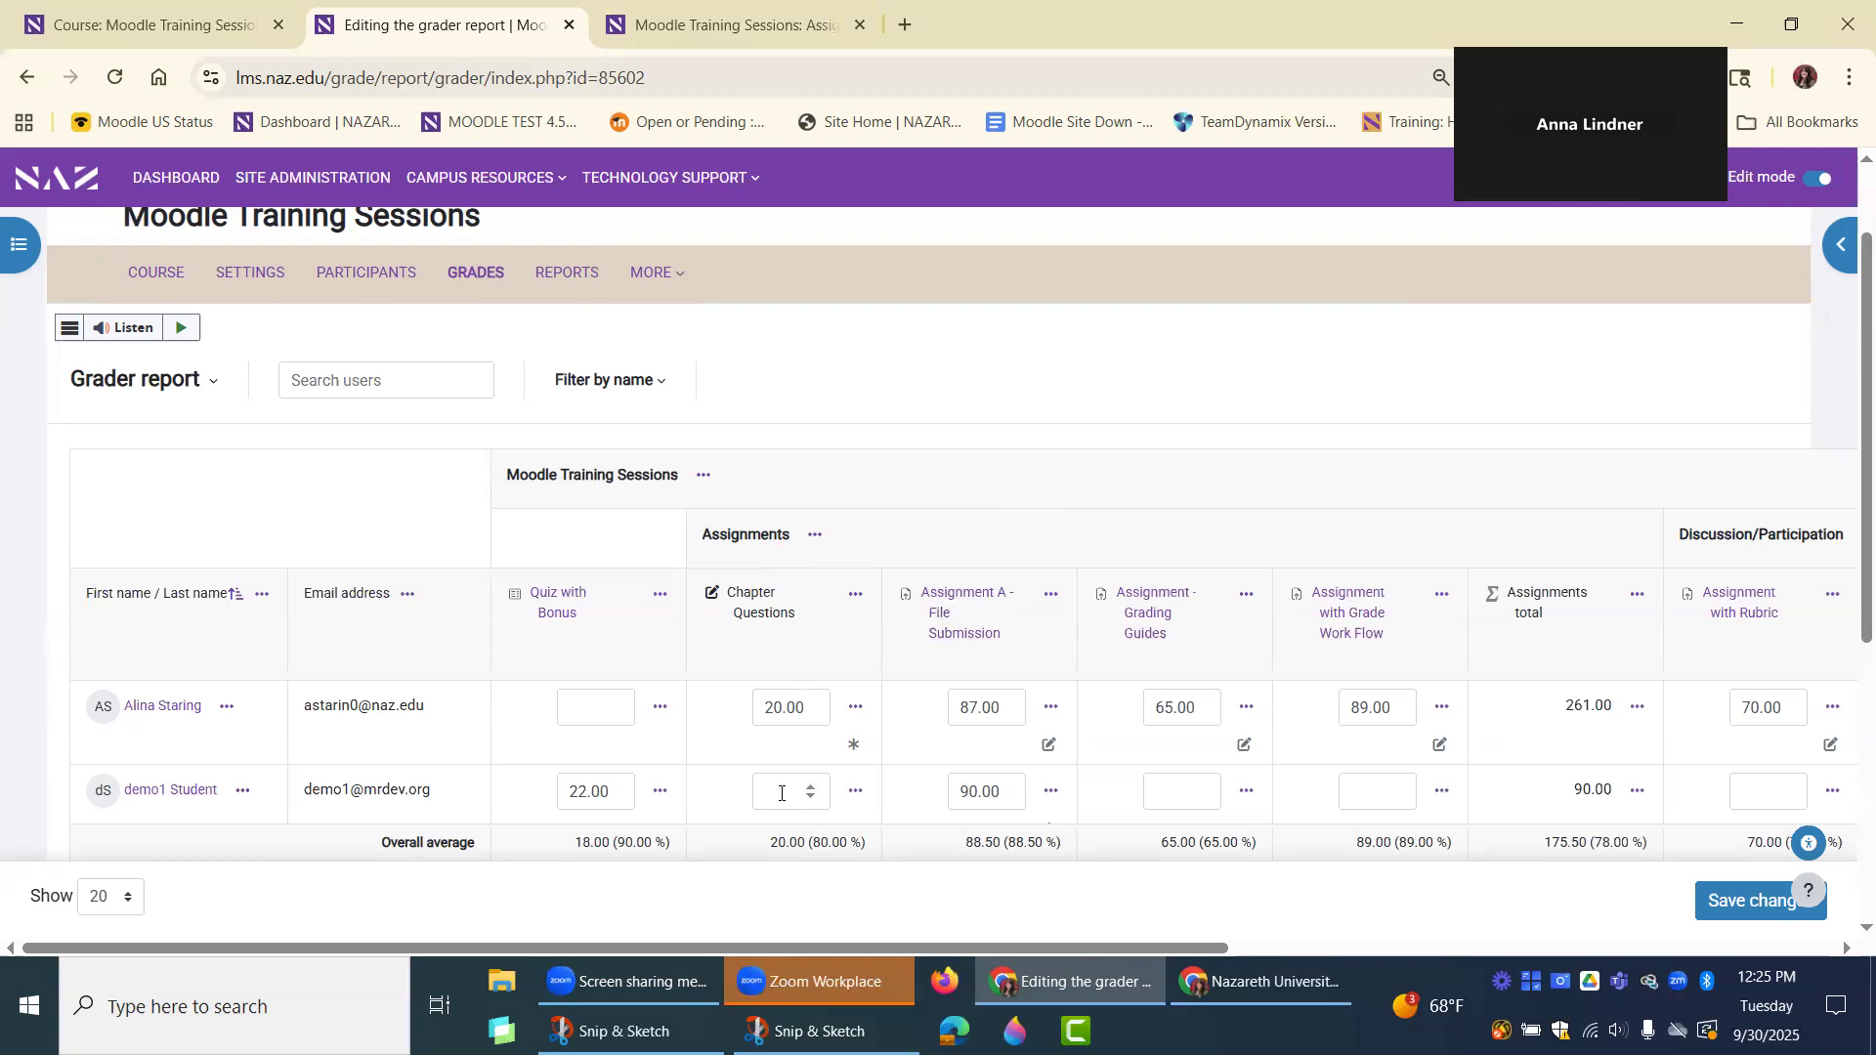
scroll(846, 683, "down", 2)
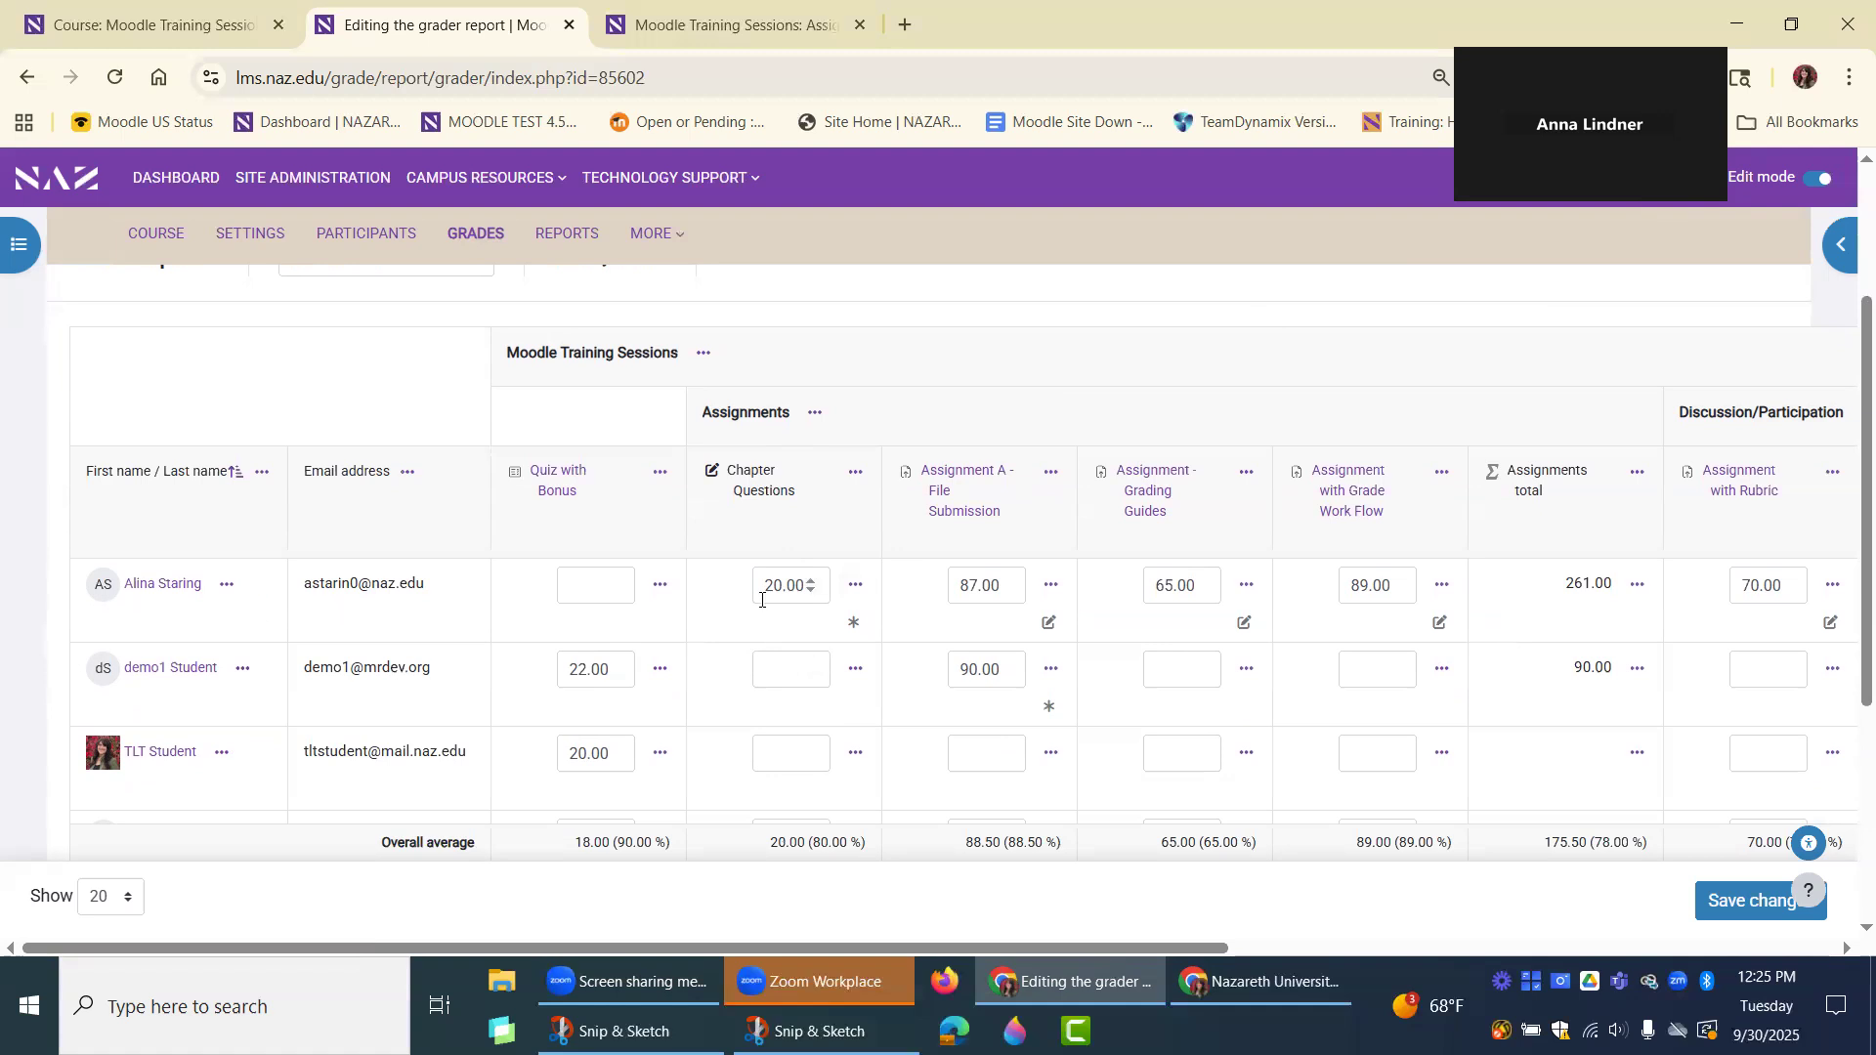
Open the first student's Chapter Questions grade for detailed editing, examine its grade options and feedback, and leave without saving.
left_click(856, 587)
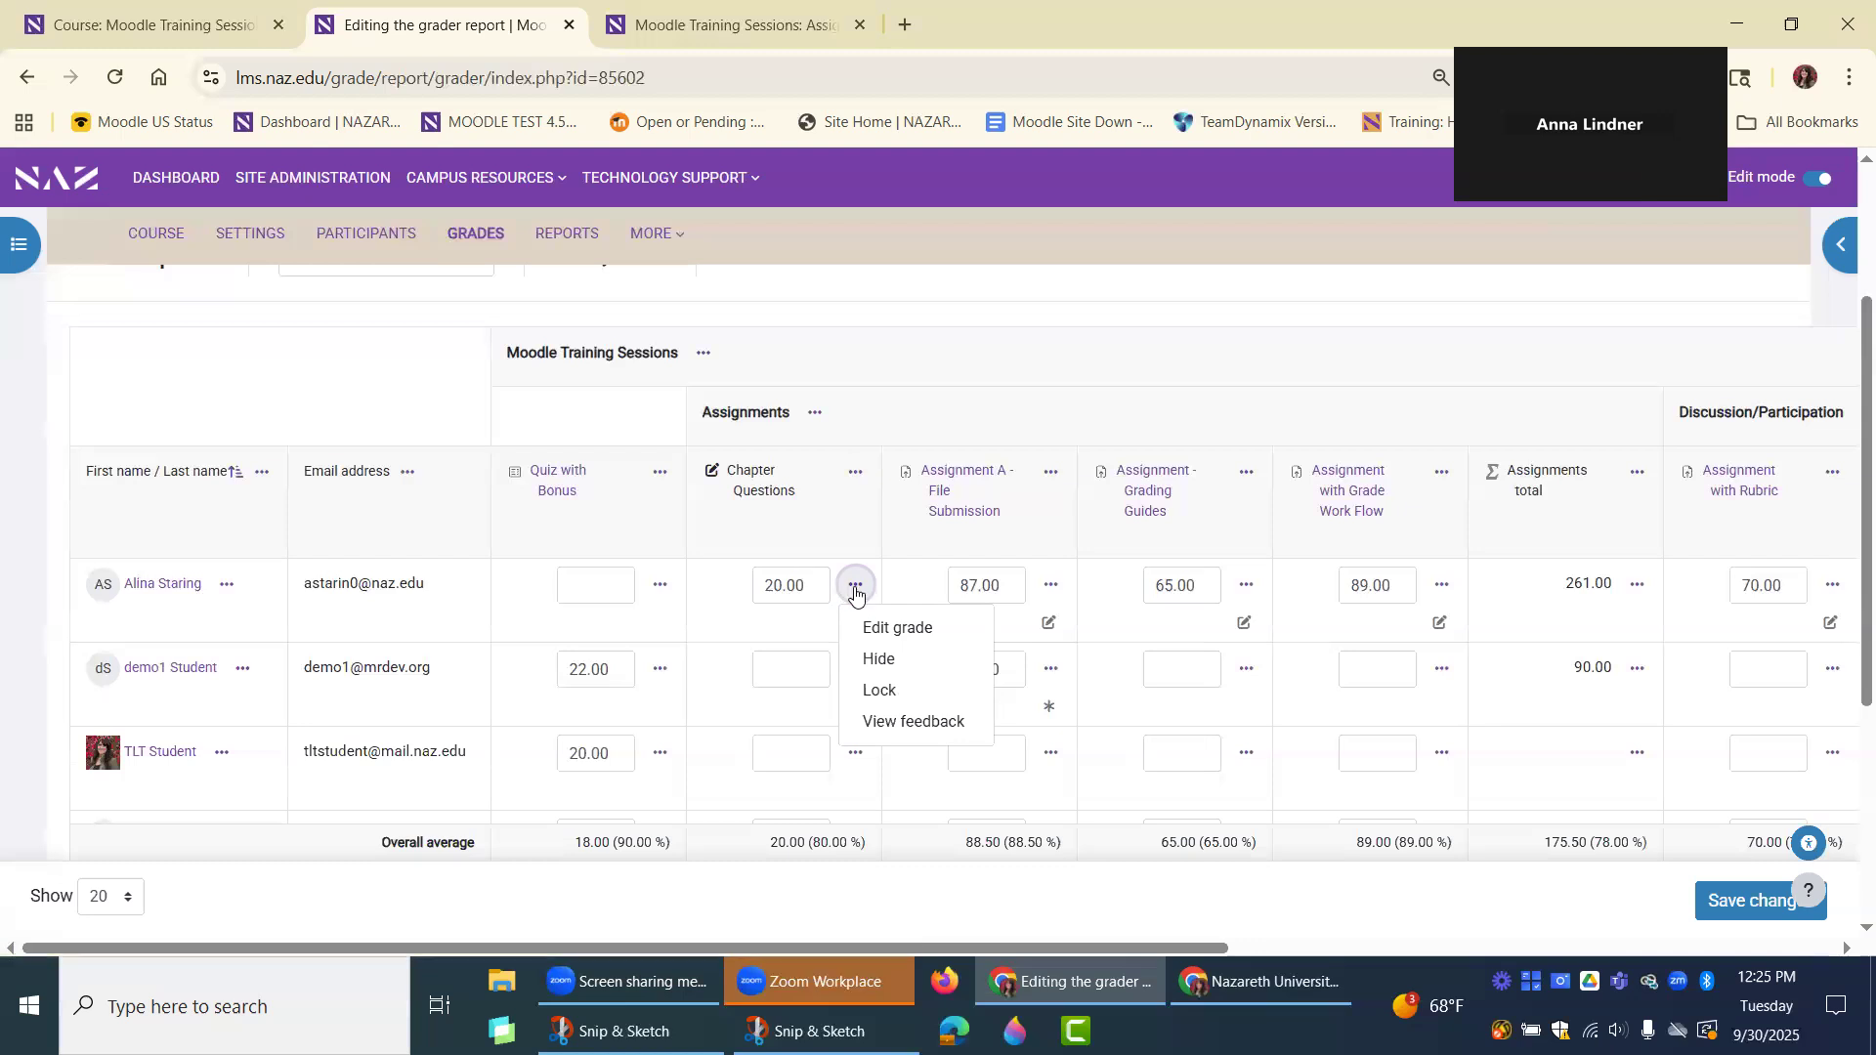
left_click(920, 633)
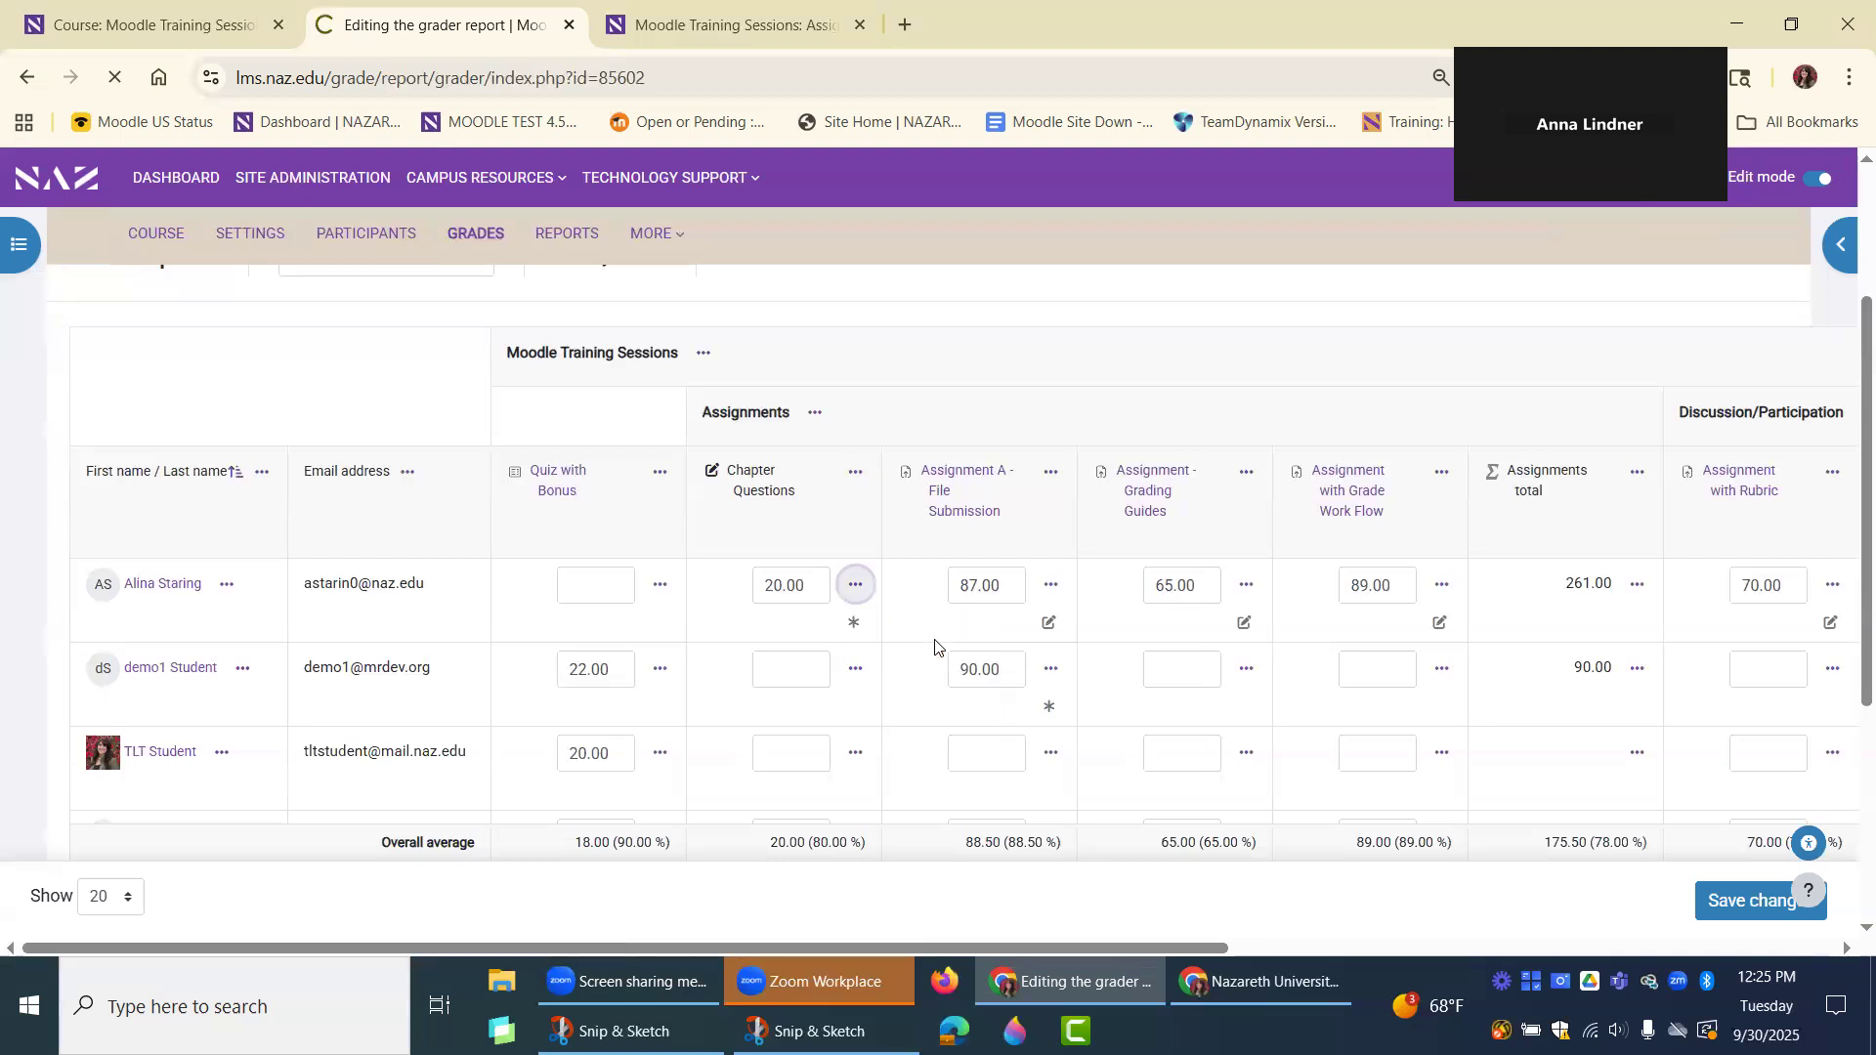
scroll(888, 584, "down", 4)
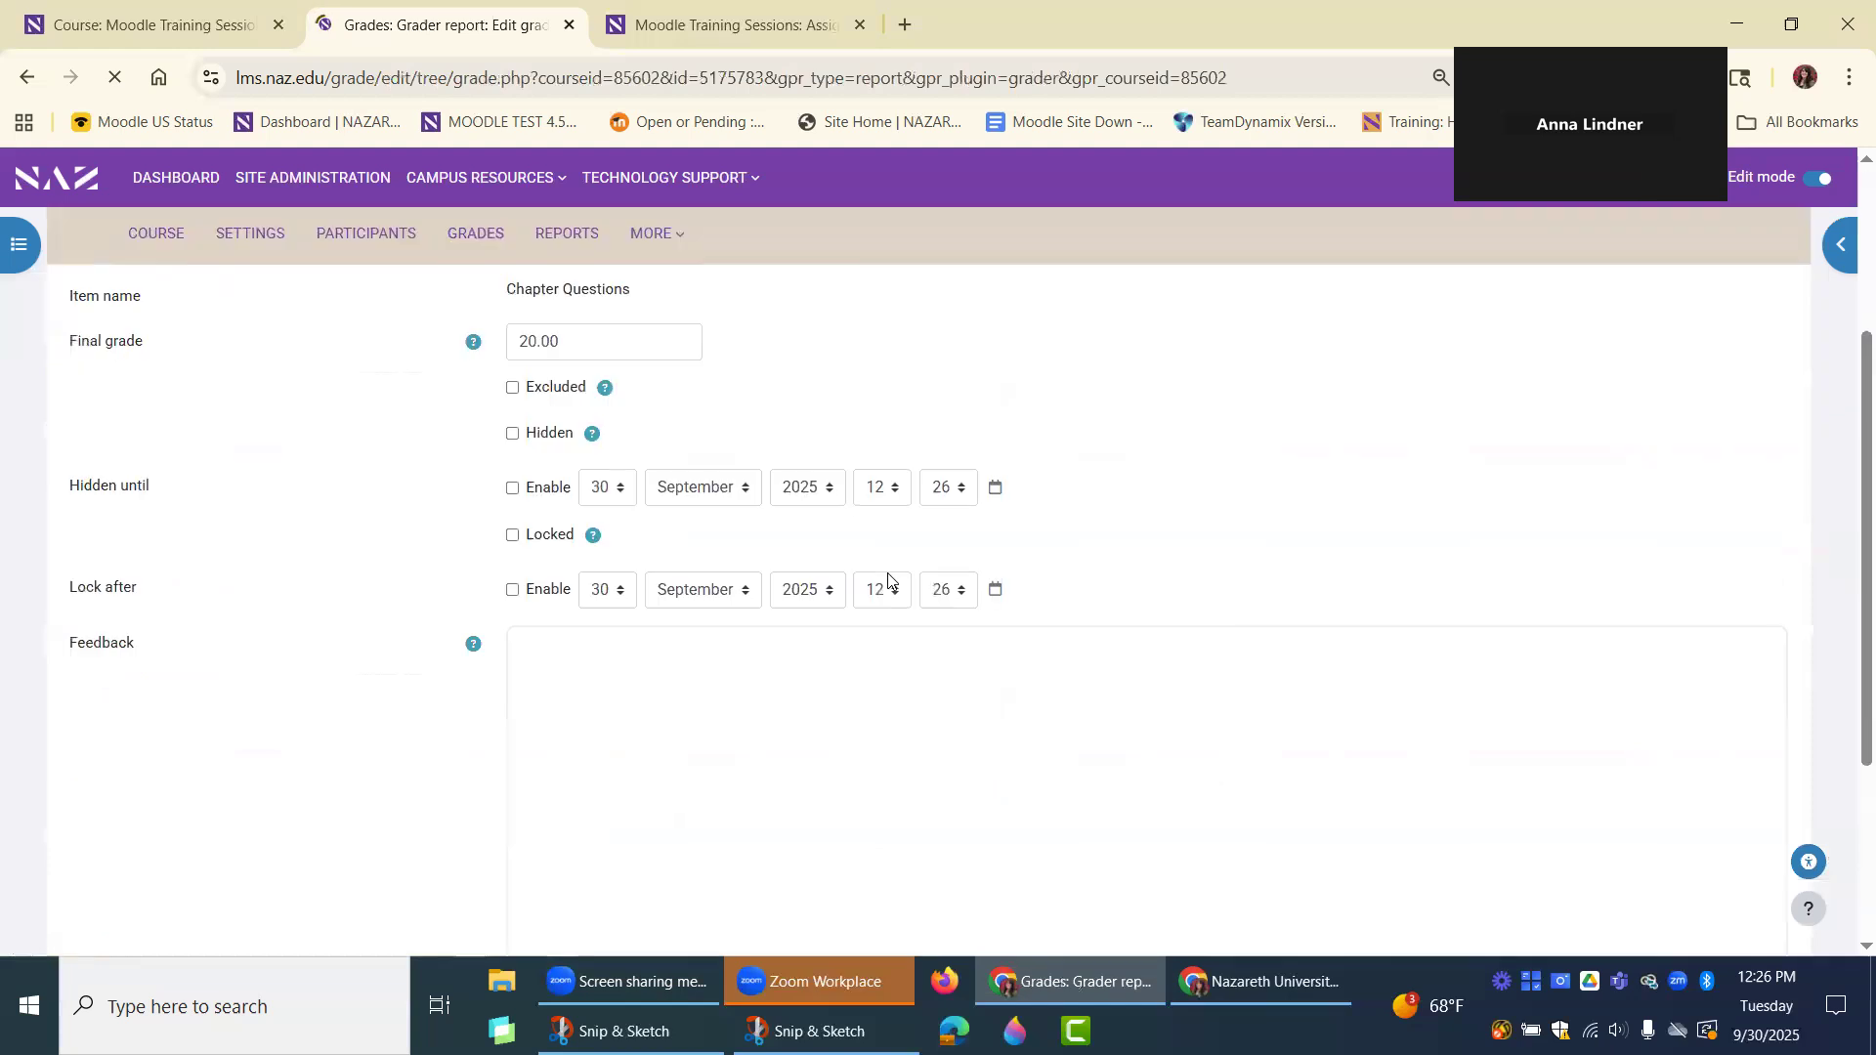
scroll(742, 578, "up", 4)
left_click_drag(637, 553, 506, 547)
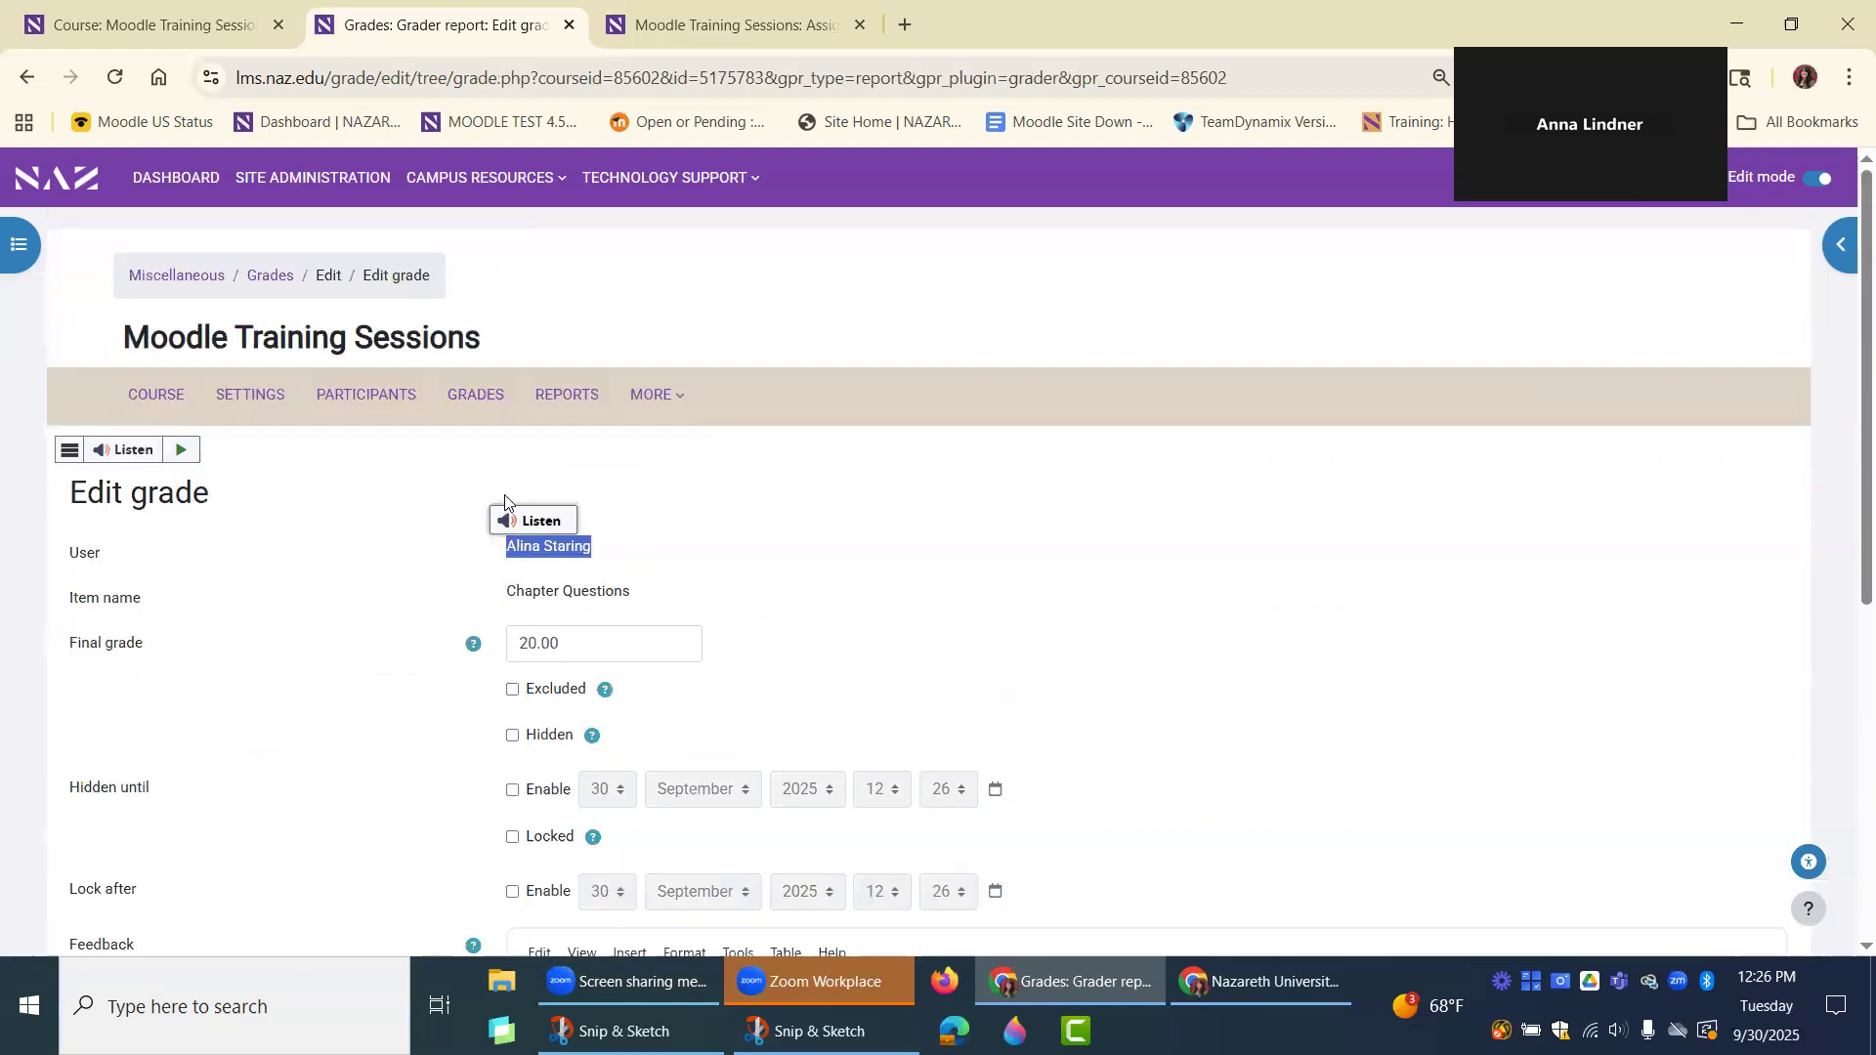
left_click(830, 565)
scroll(1110, 557, "down", 5)
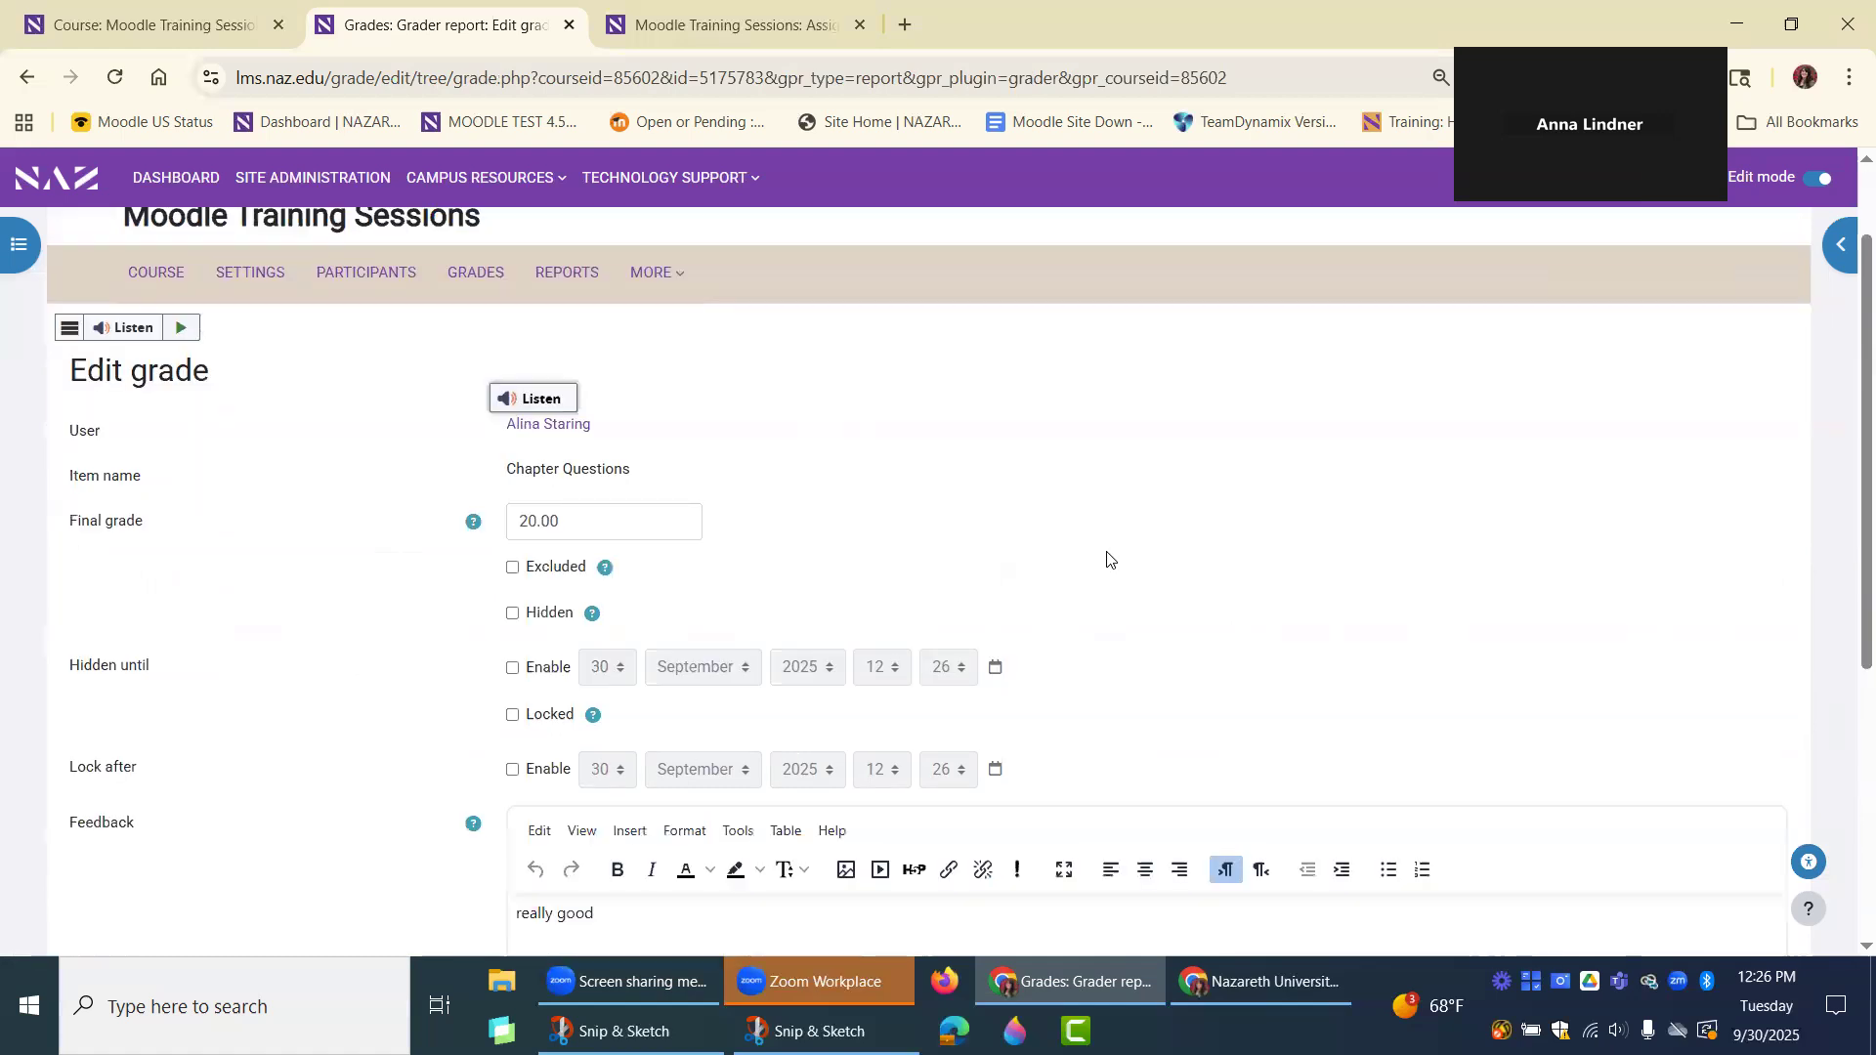
scroll(610, 626, "down", 1)
left_click(621, 661)
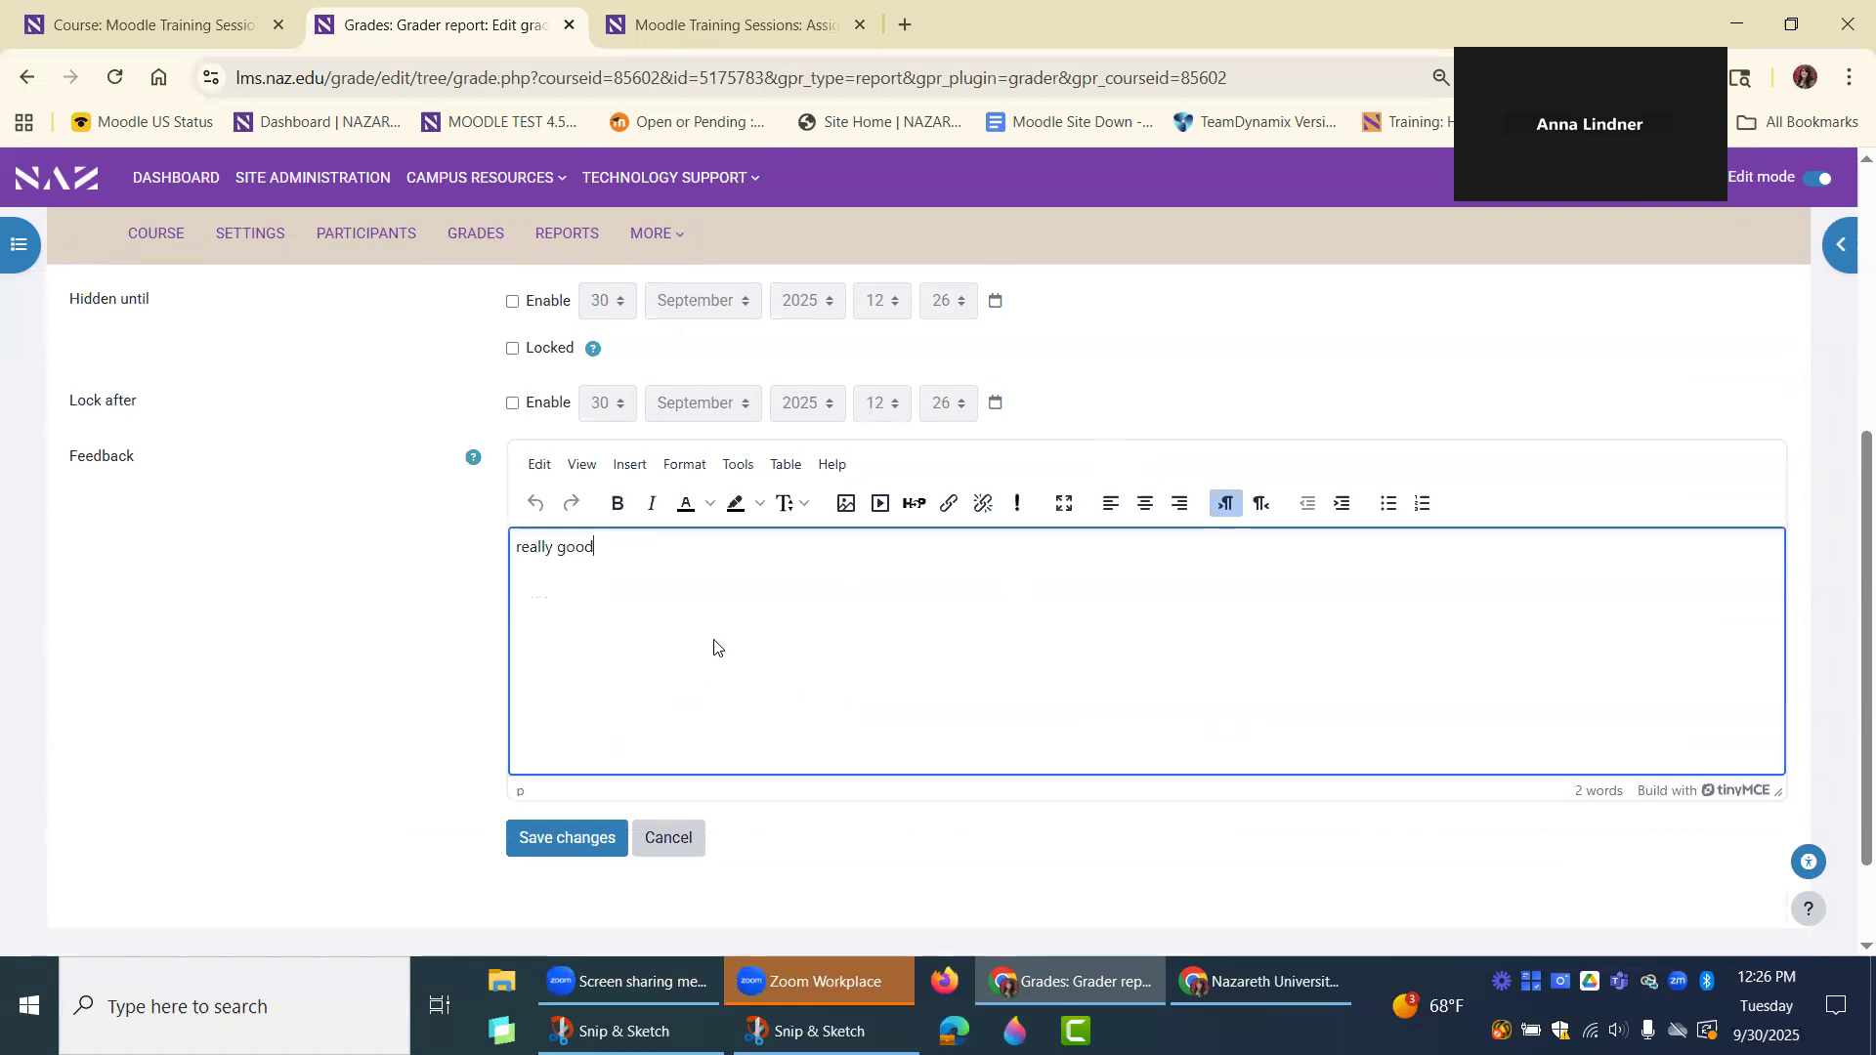
left_click(663, 846)
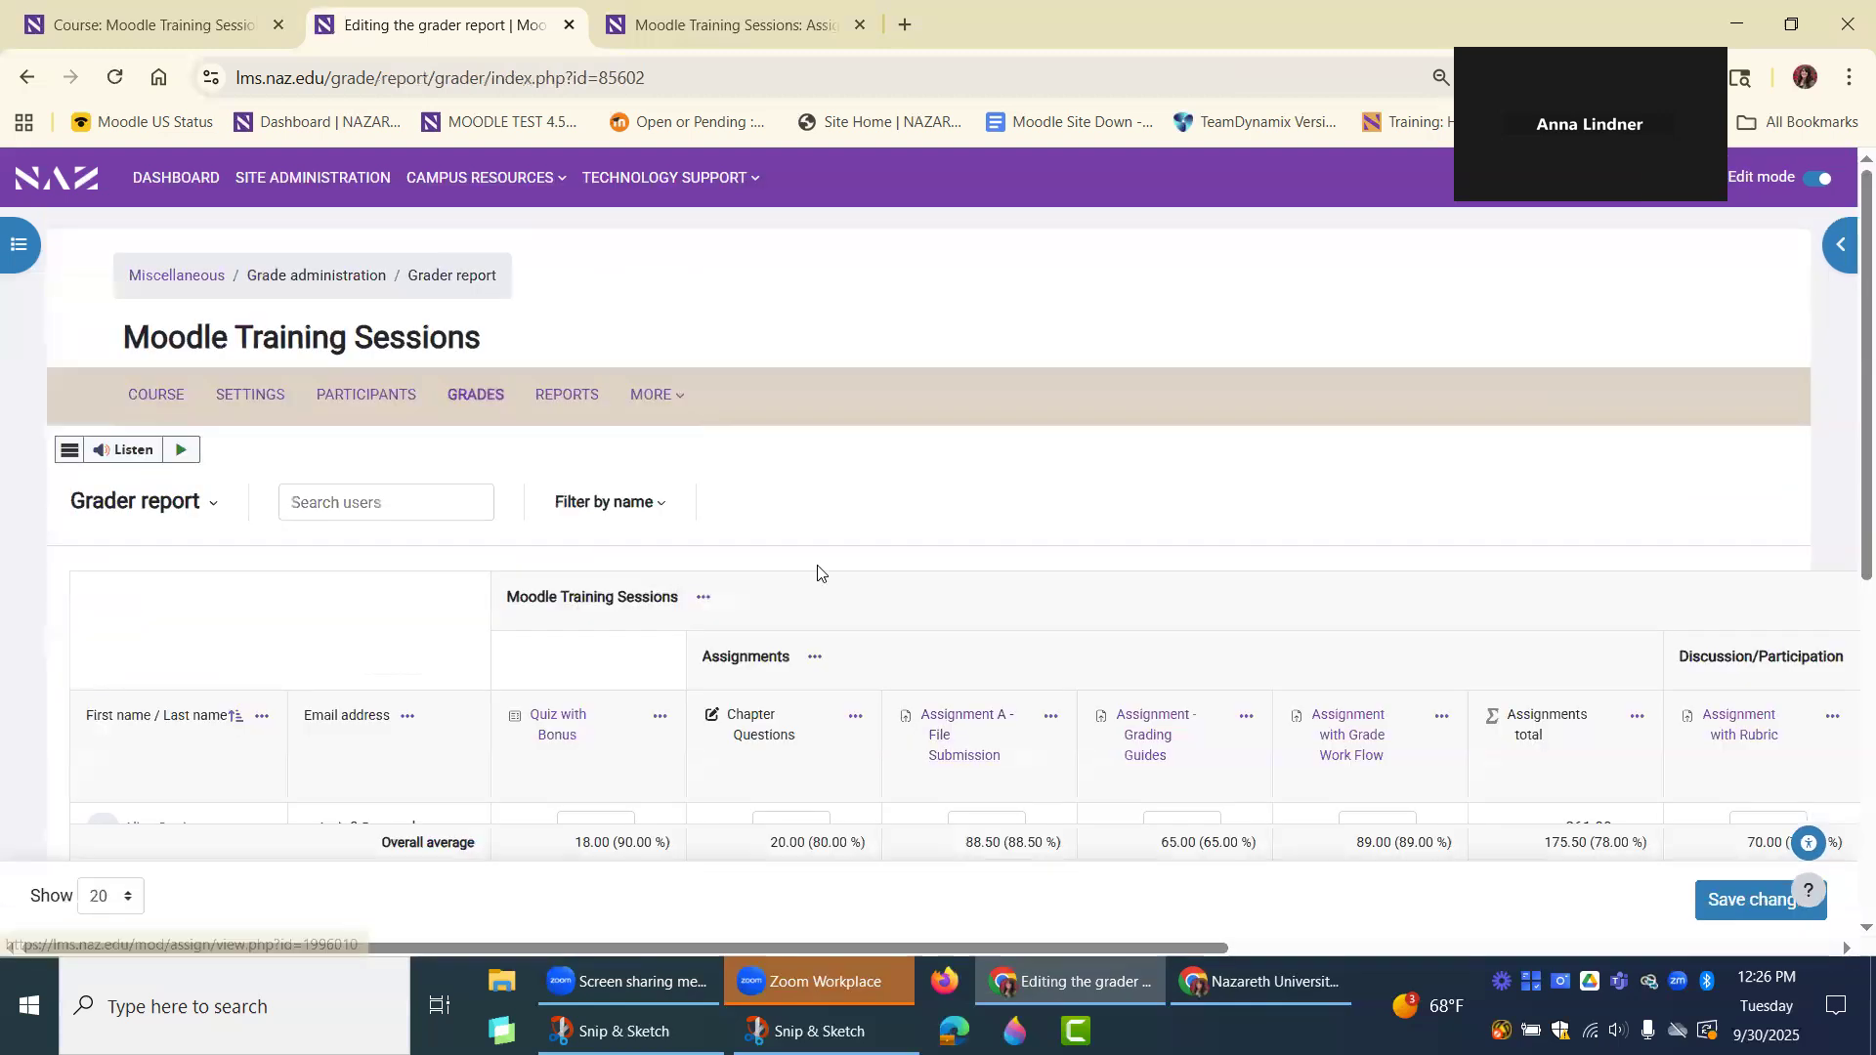
Open the grading page of Assignment A -File Submission and examine the first student's grade and feedback comments area.
scroll(817, 572, "down", 2)
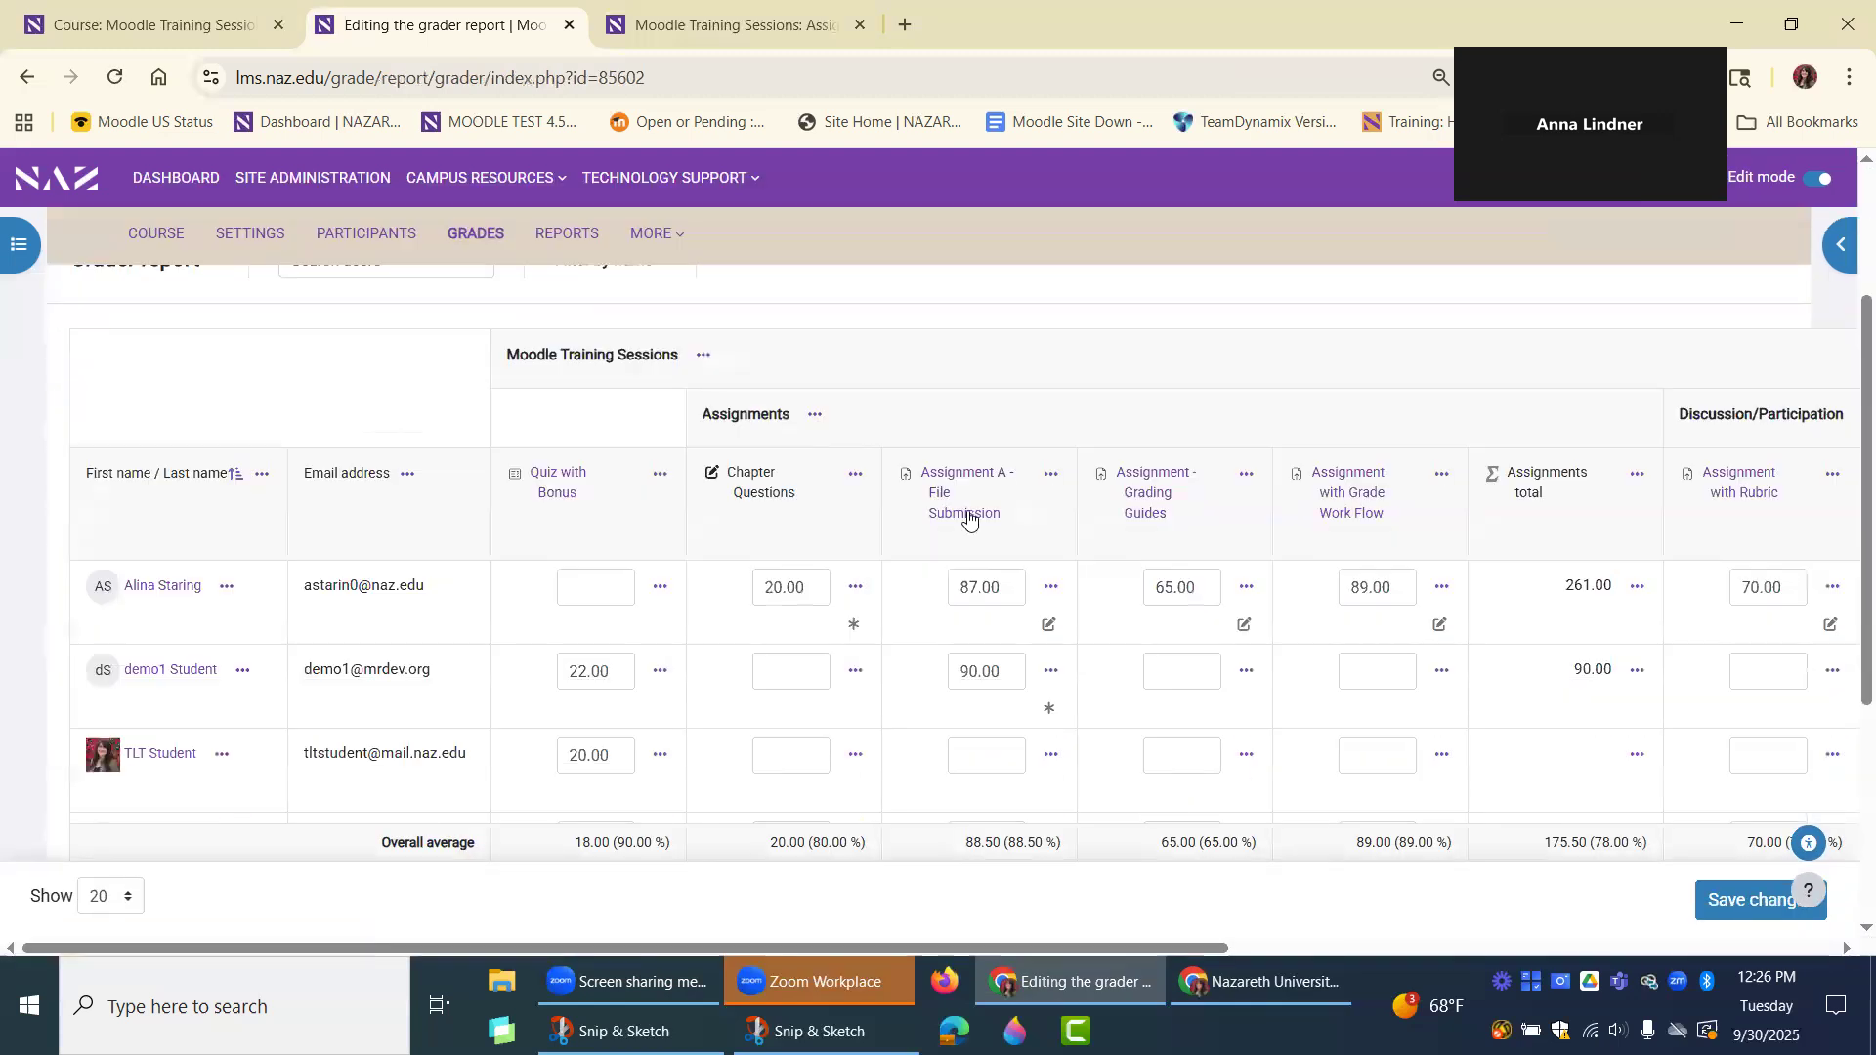
left_click(732, 22)
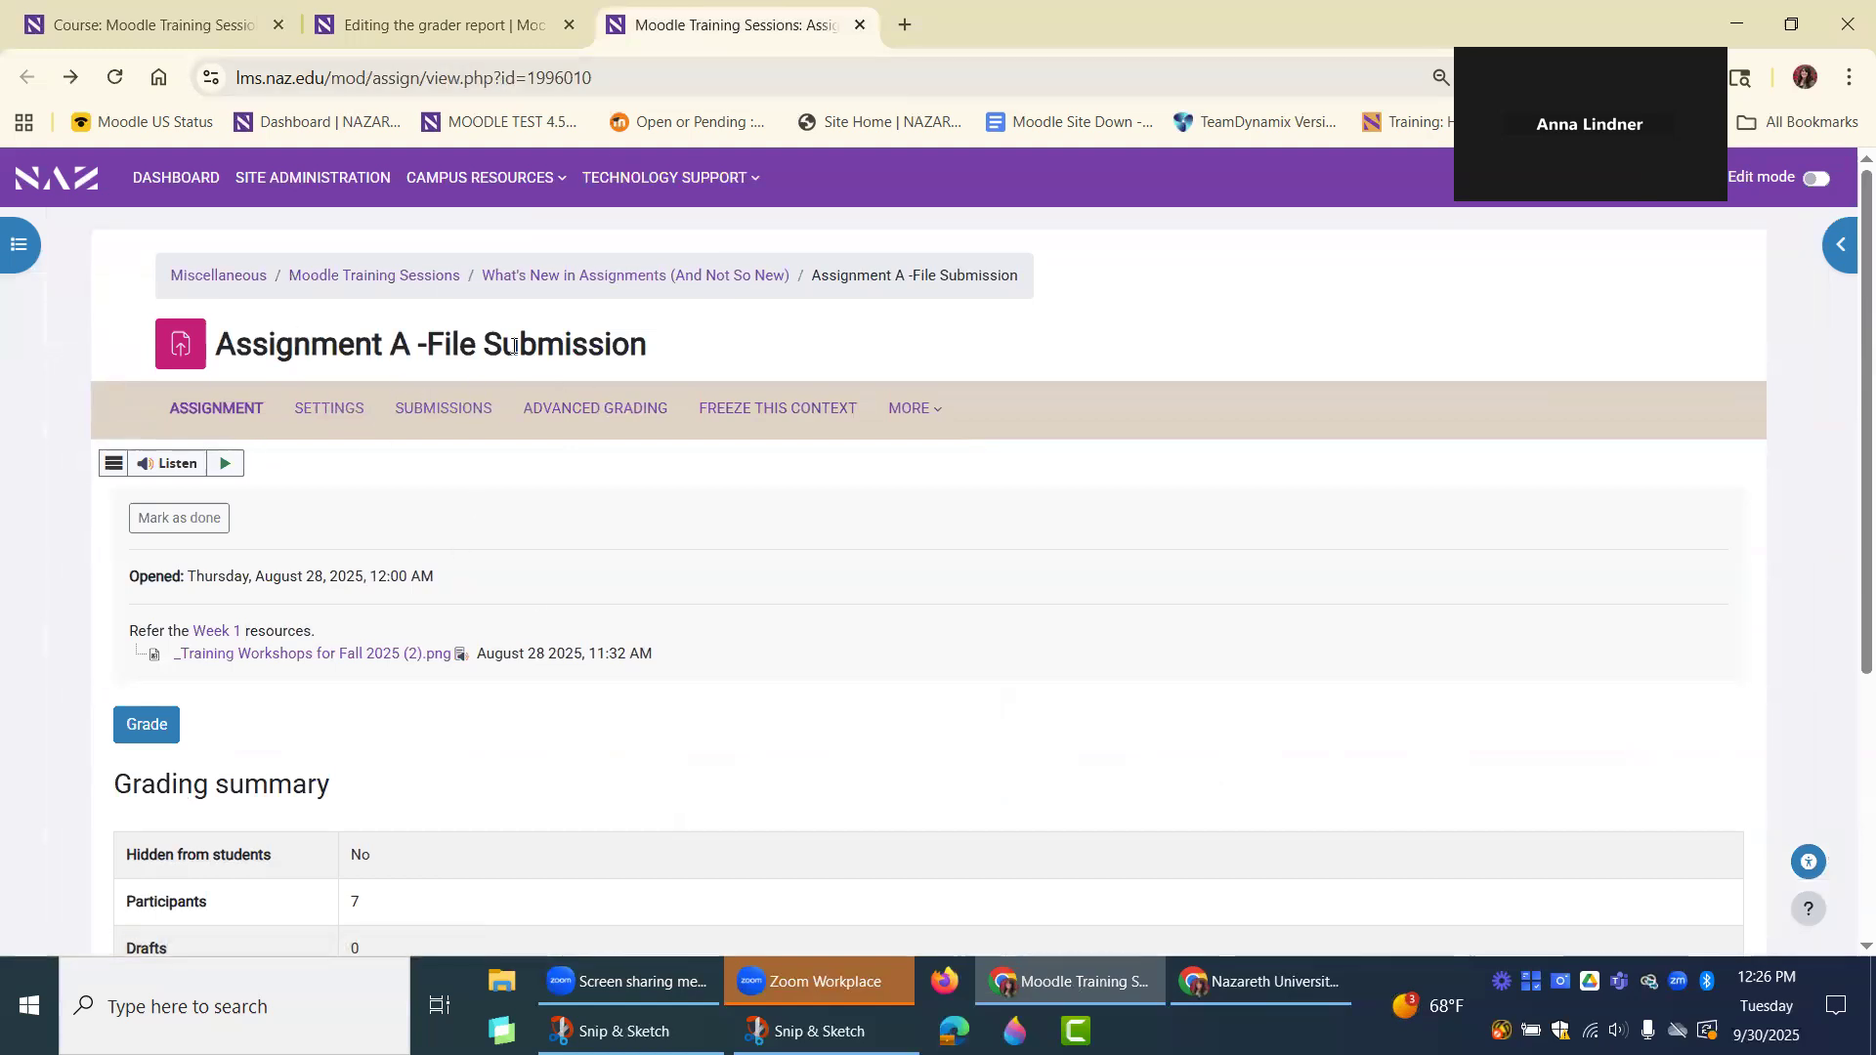
left_click(415, 24)
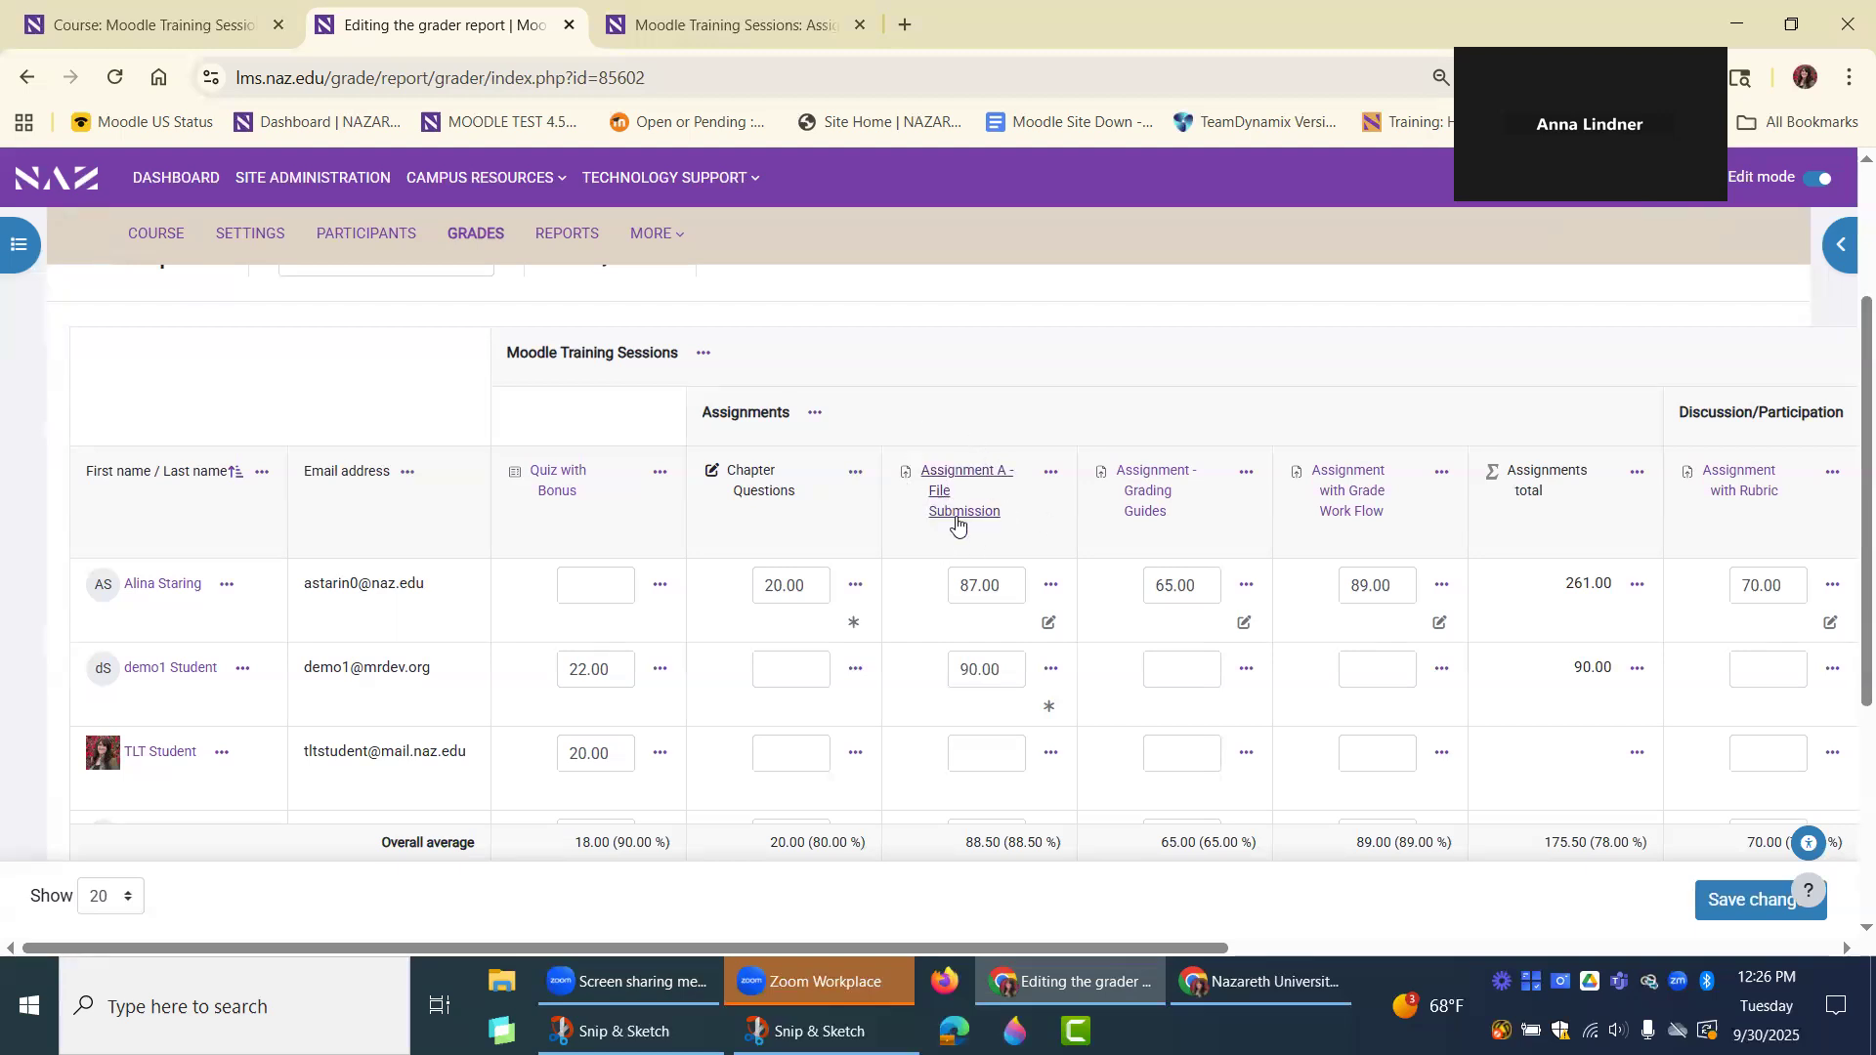
left_click(688, 26)
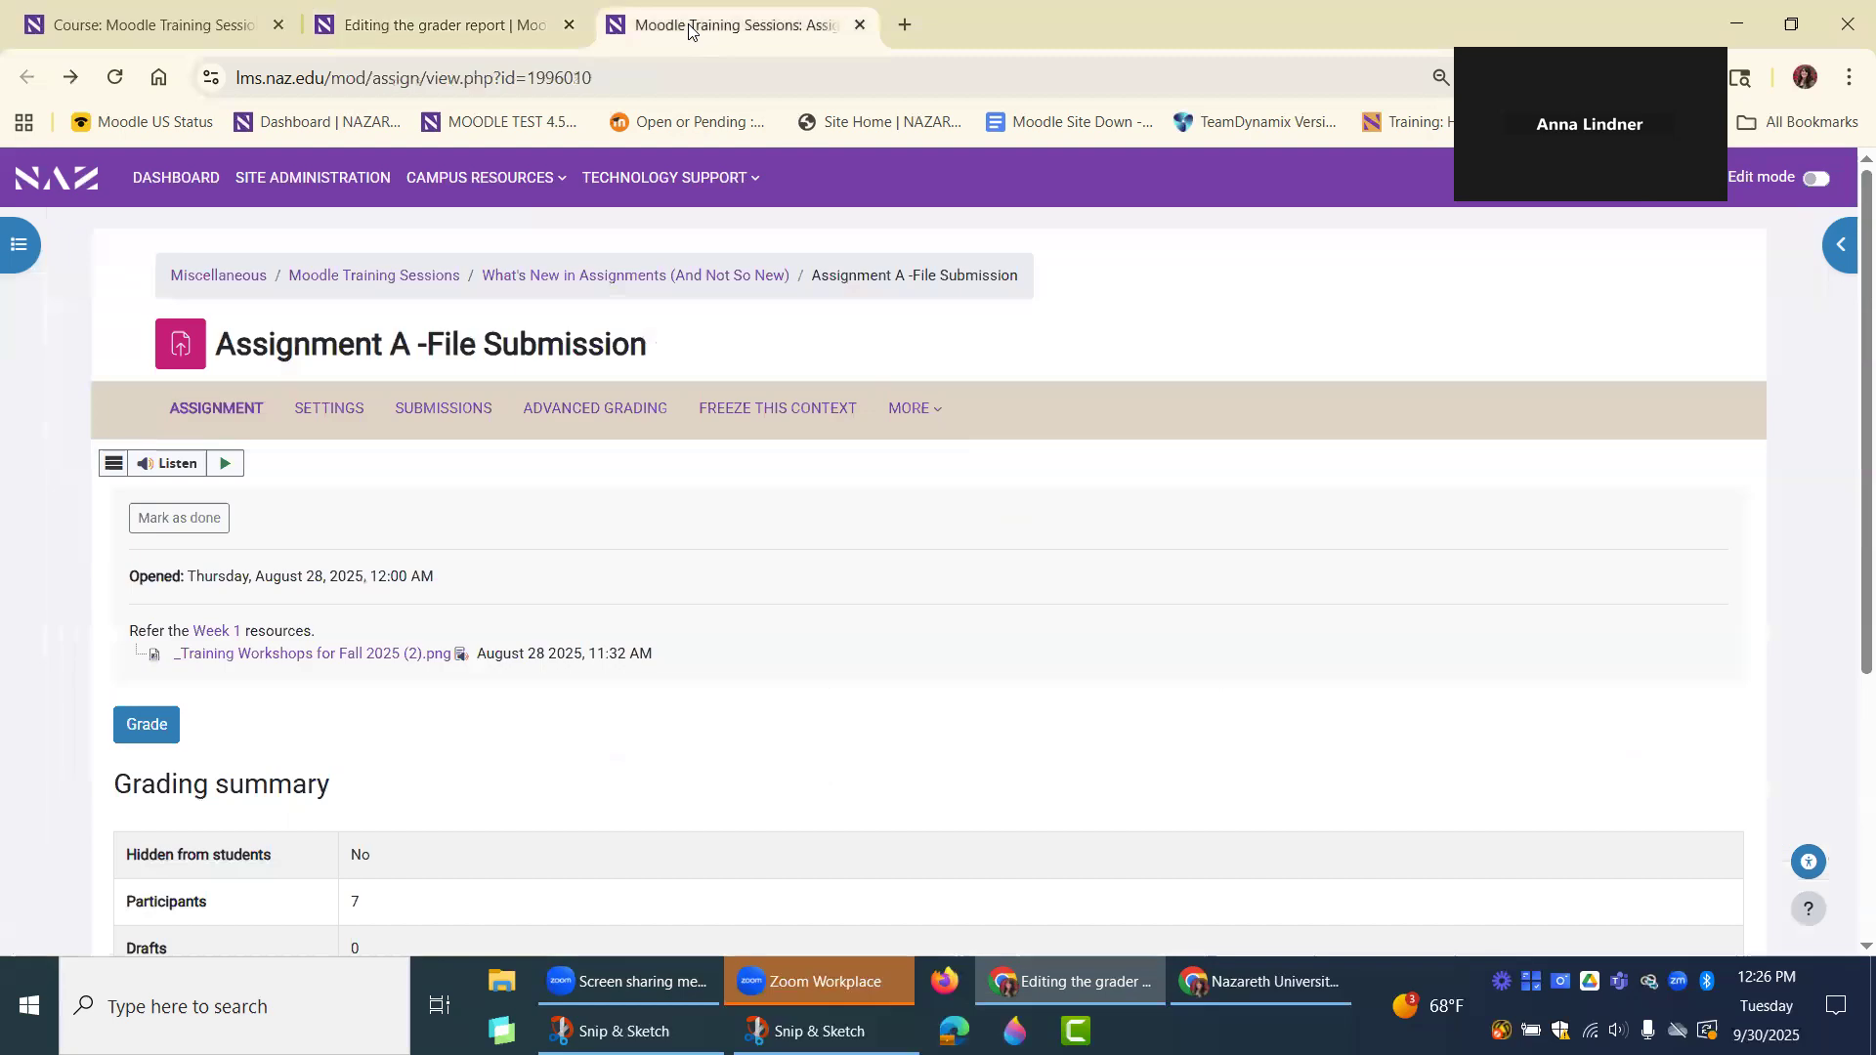
left_click(128, 740)
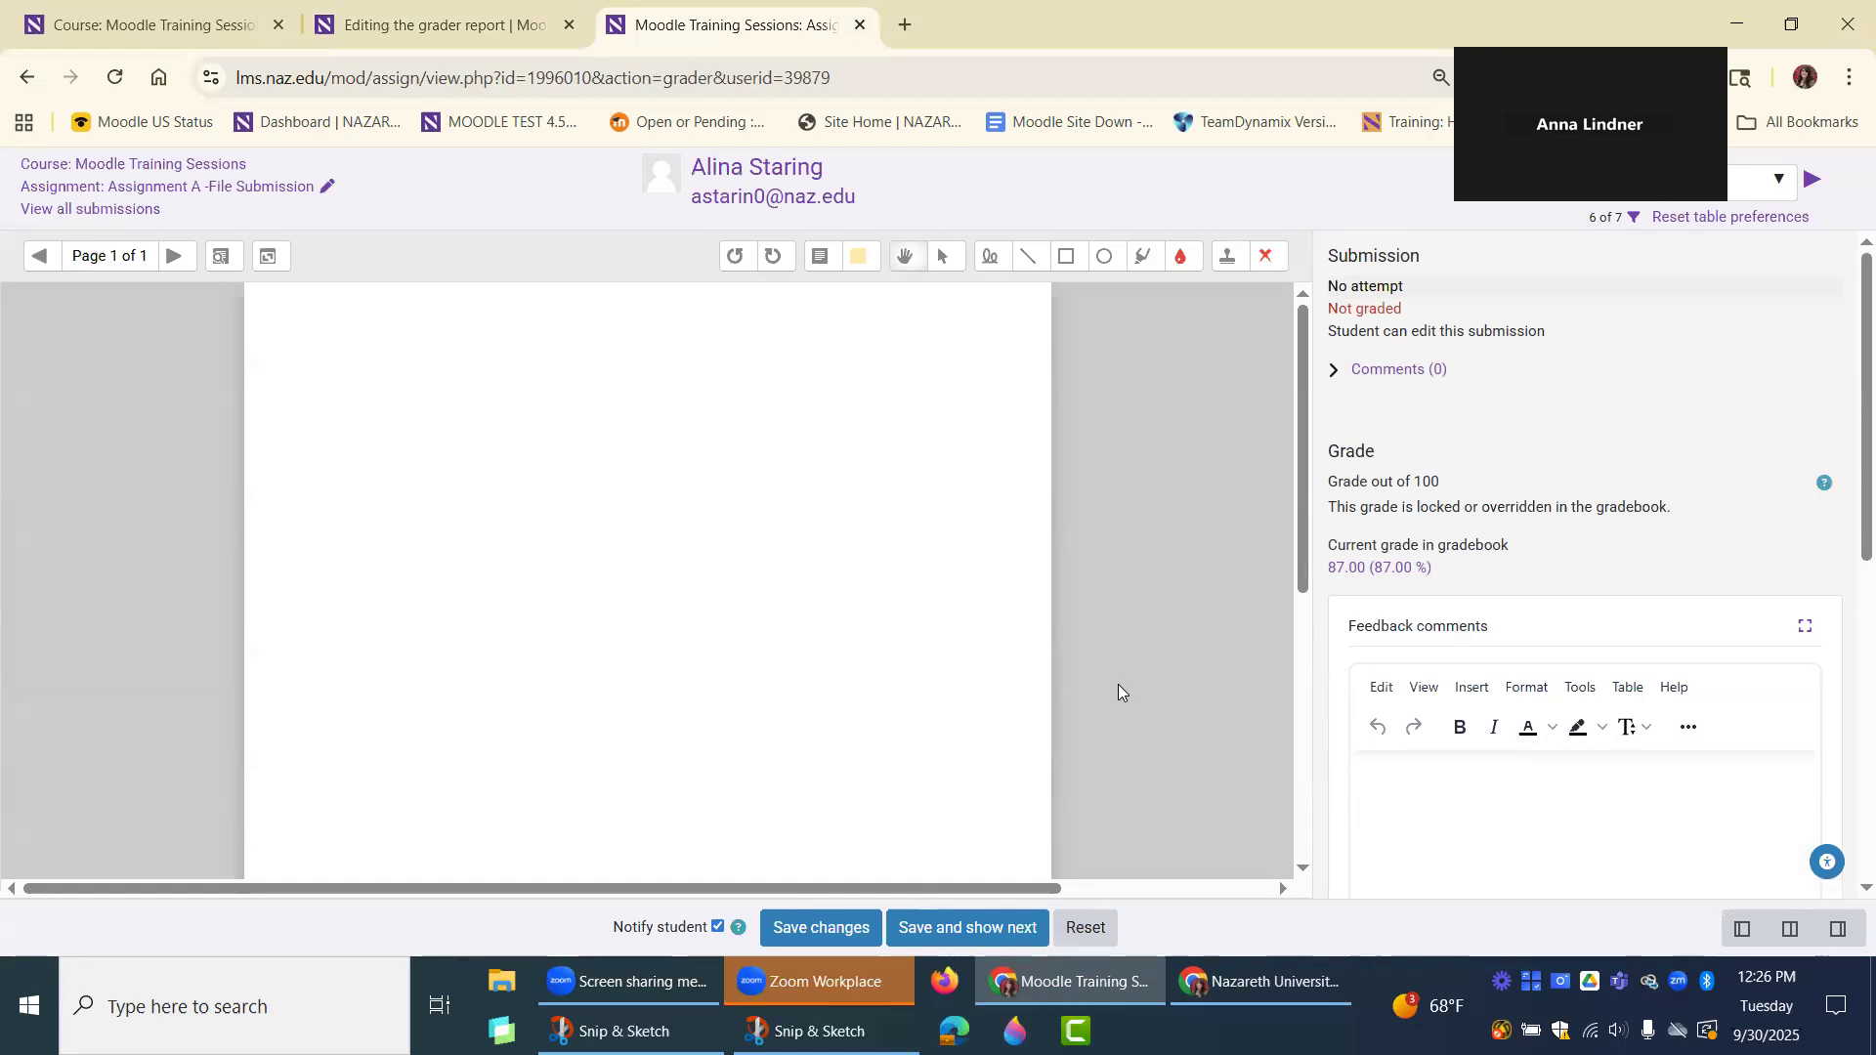
scroll(1209, 694, "down", 3)
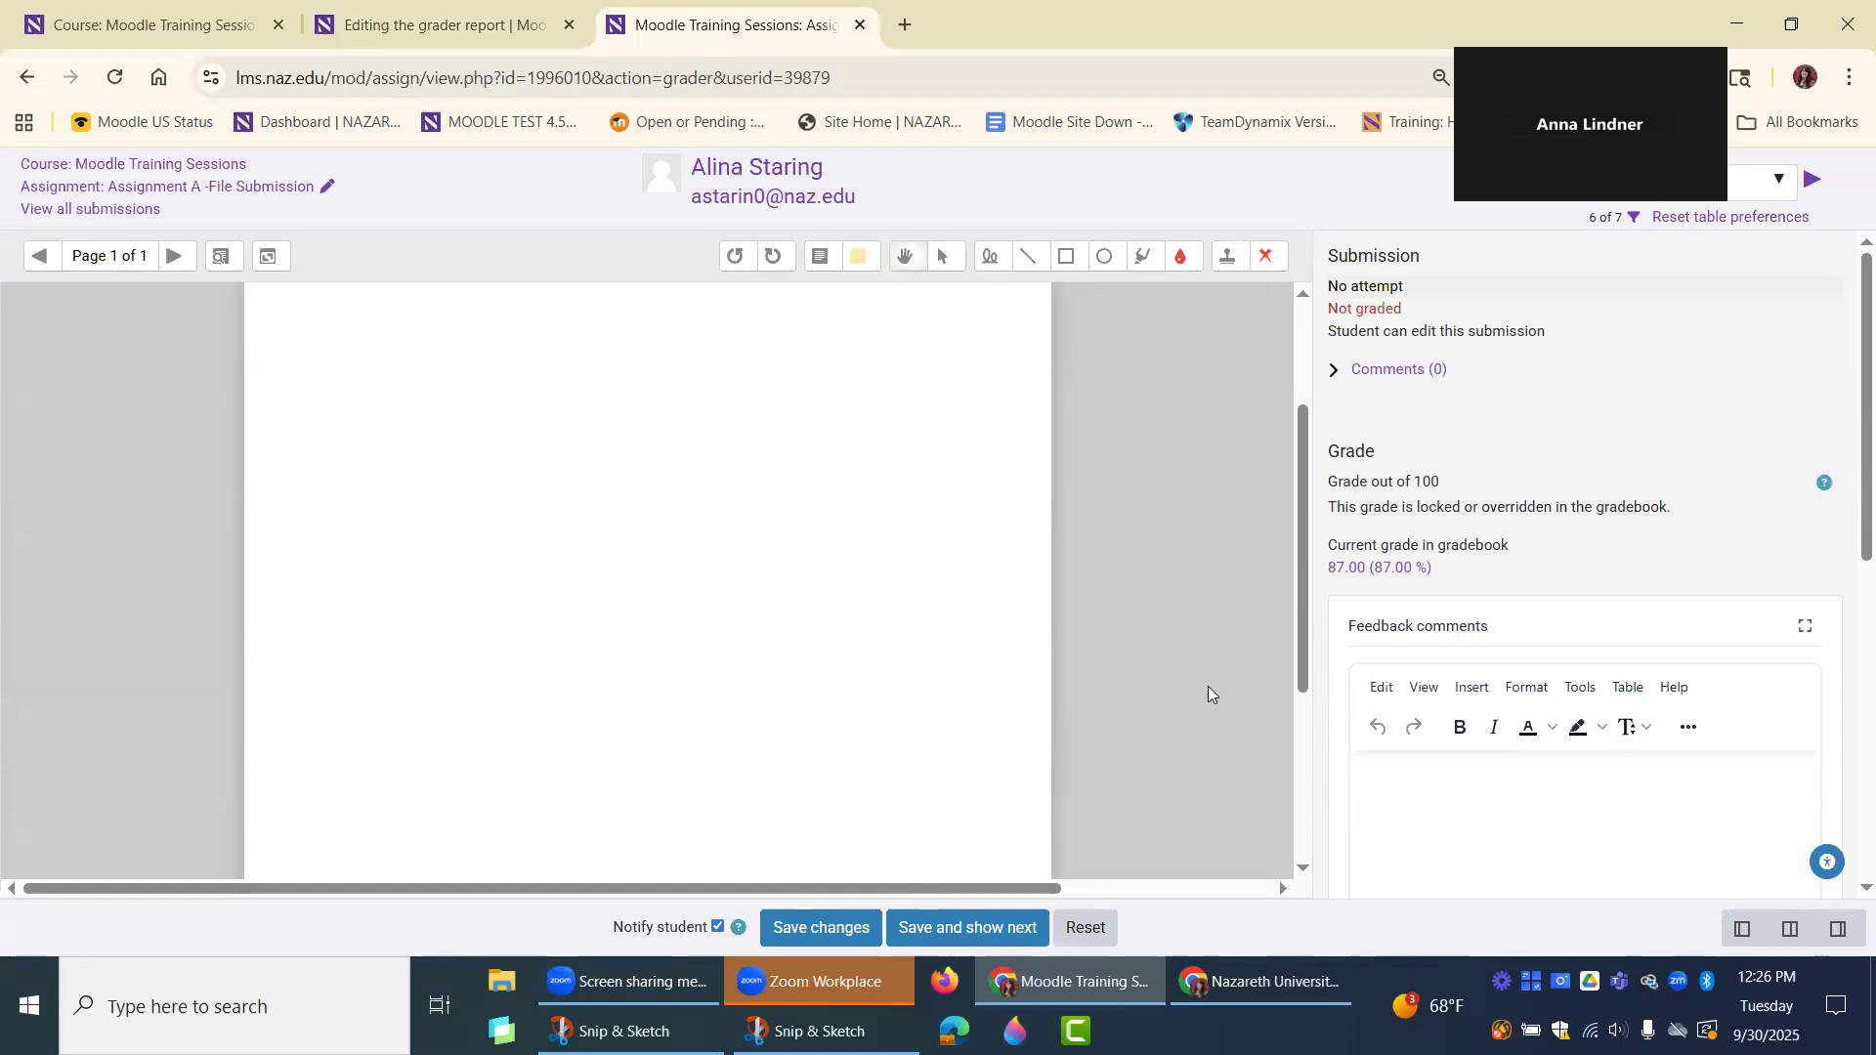
scroll(1436, 782, "down", 2)
left_click(1376, 647)
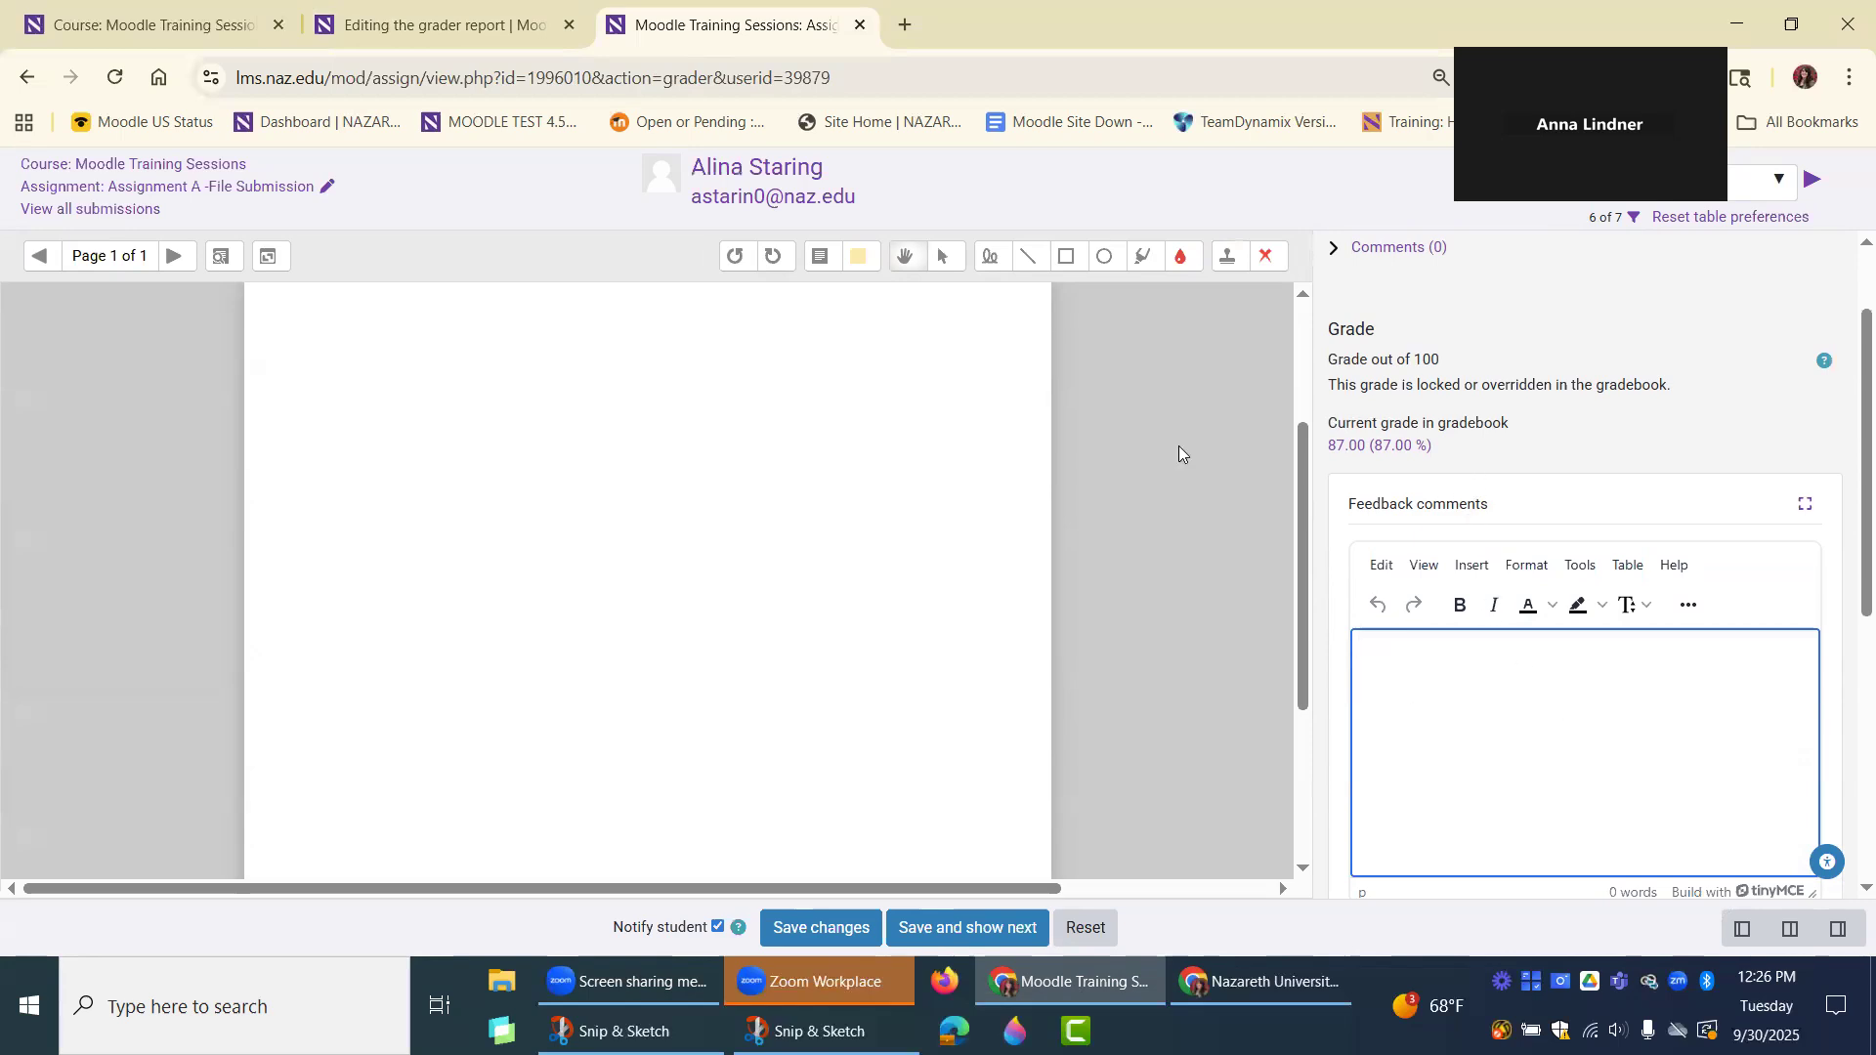
From the grader report, open the first student's Assignment A grade for editing, review the override and feedback options, and go back without saving.
left_click(400, 31)
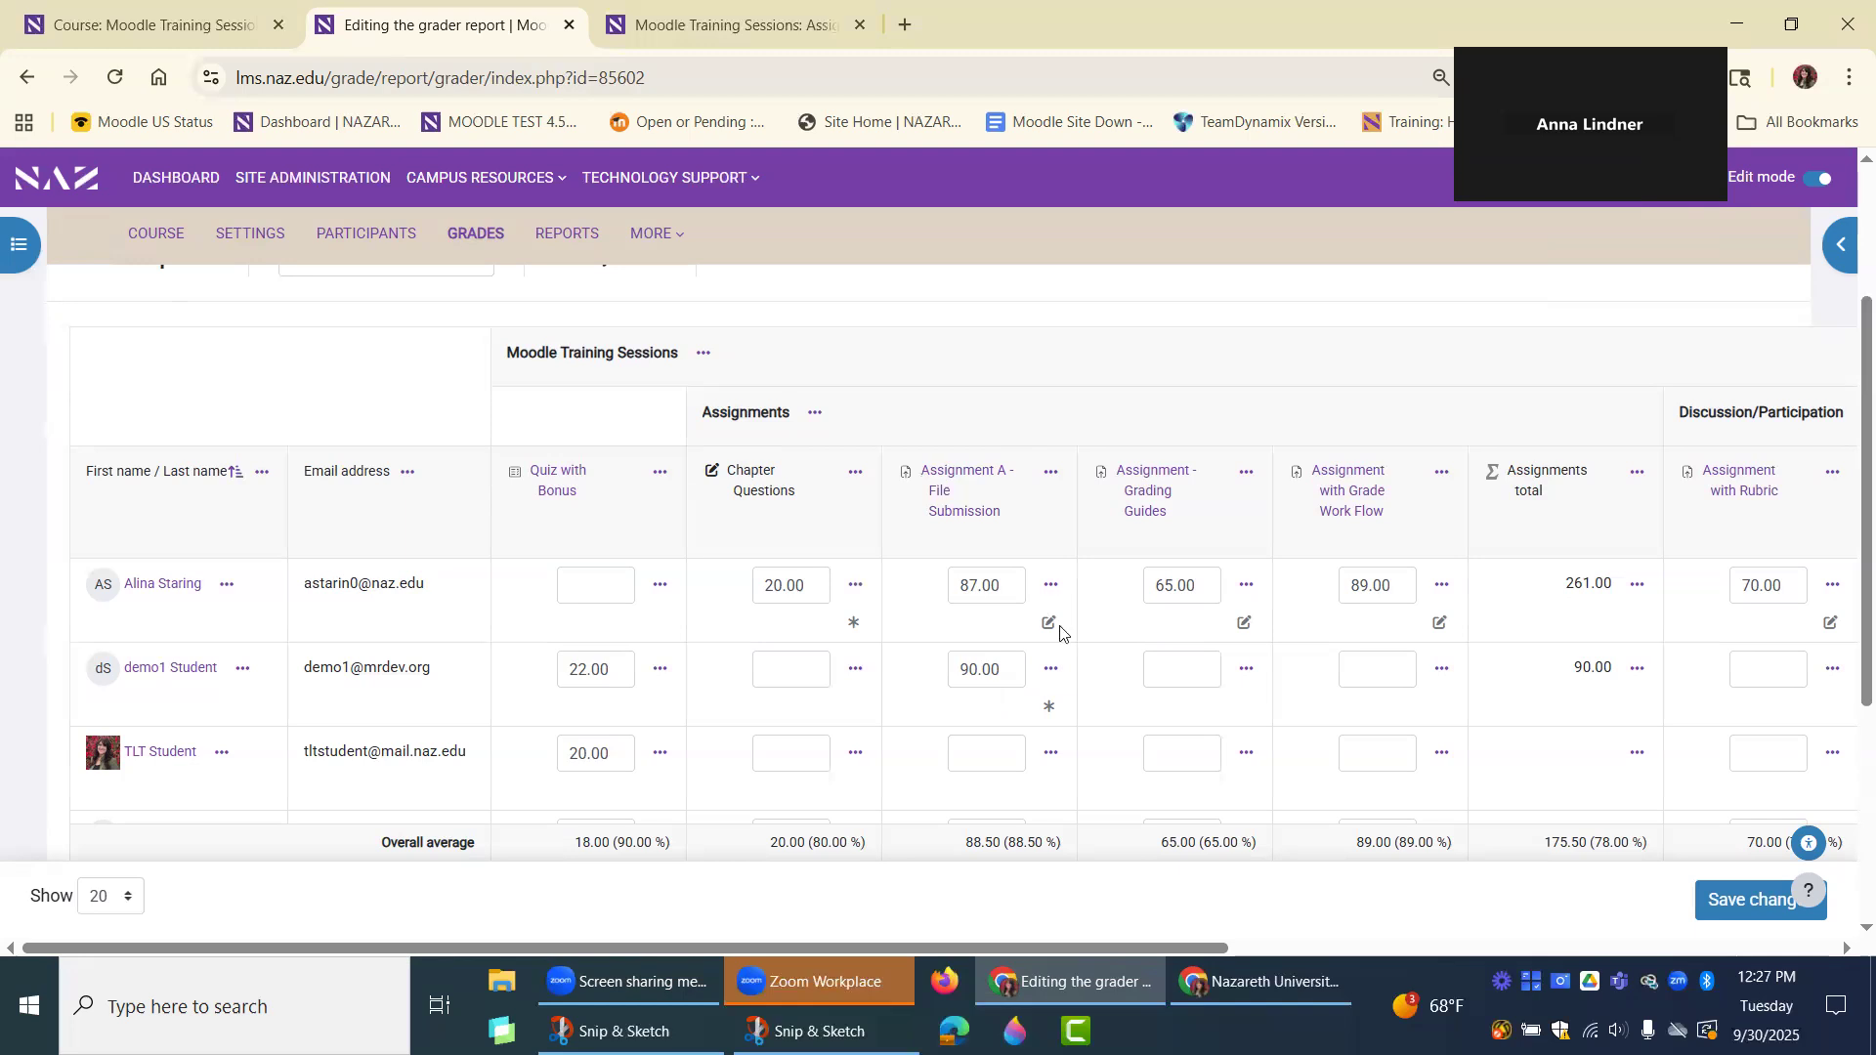
left_click(1049, 587)
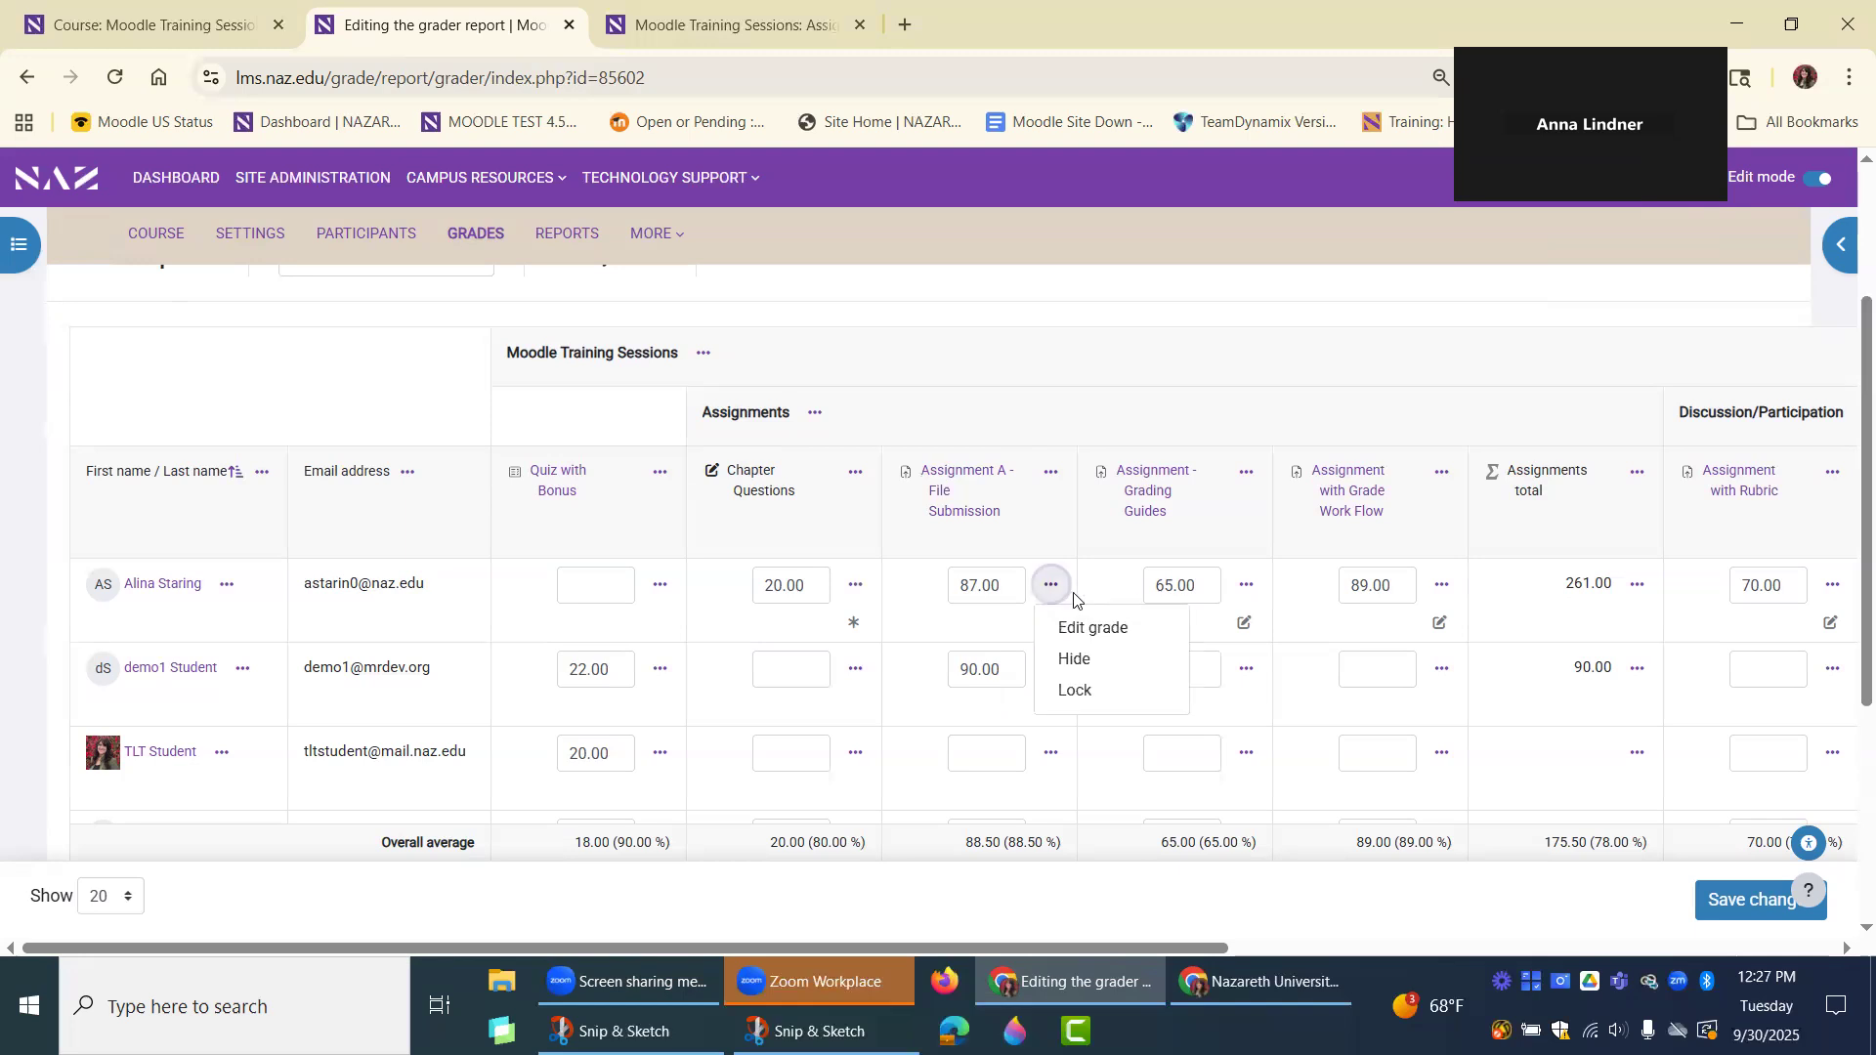
left_click(1109, 628)
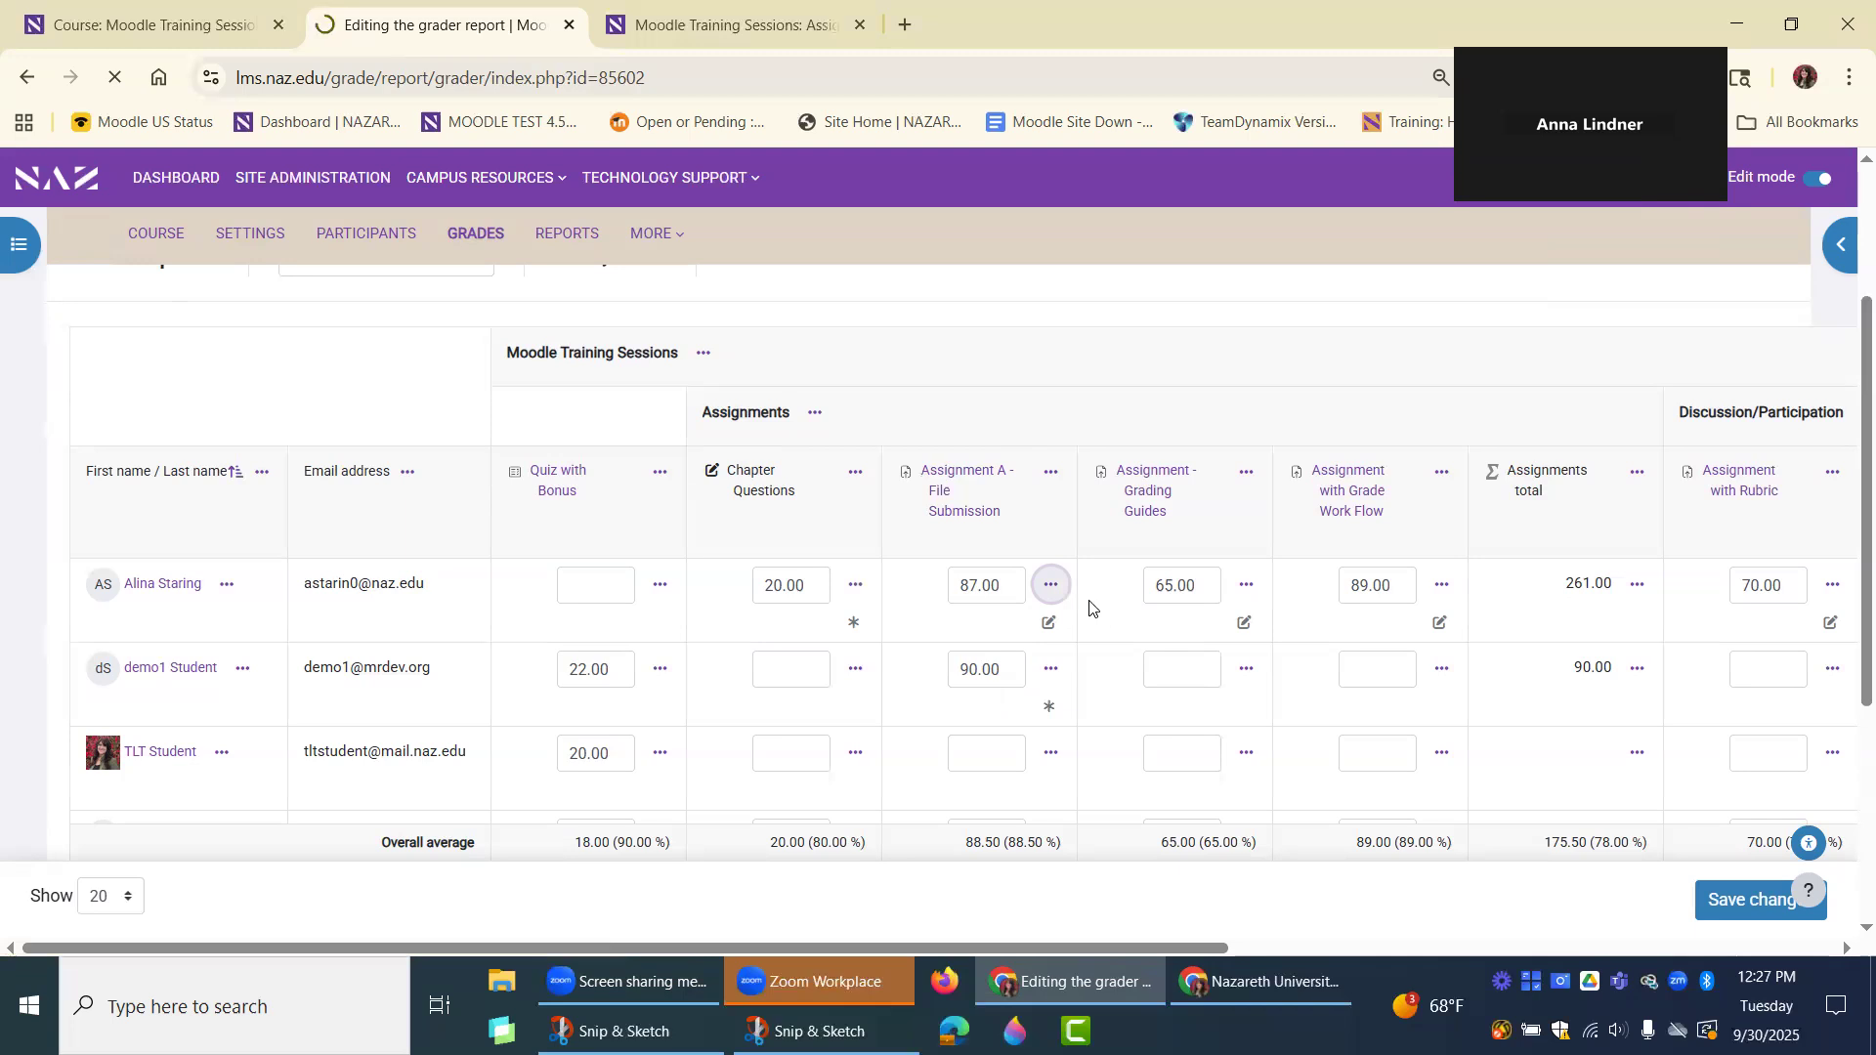
scroll(1091, 622, "down", 5)
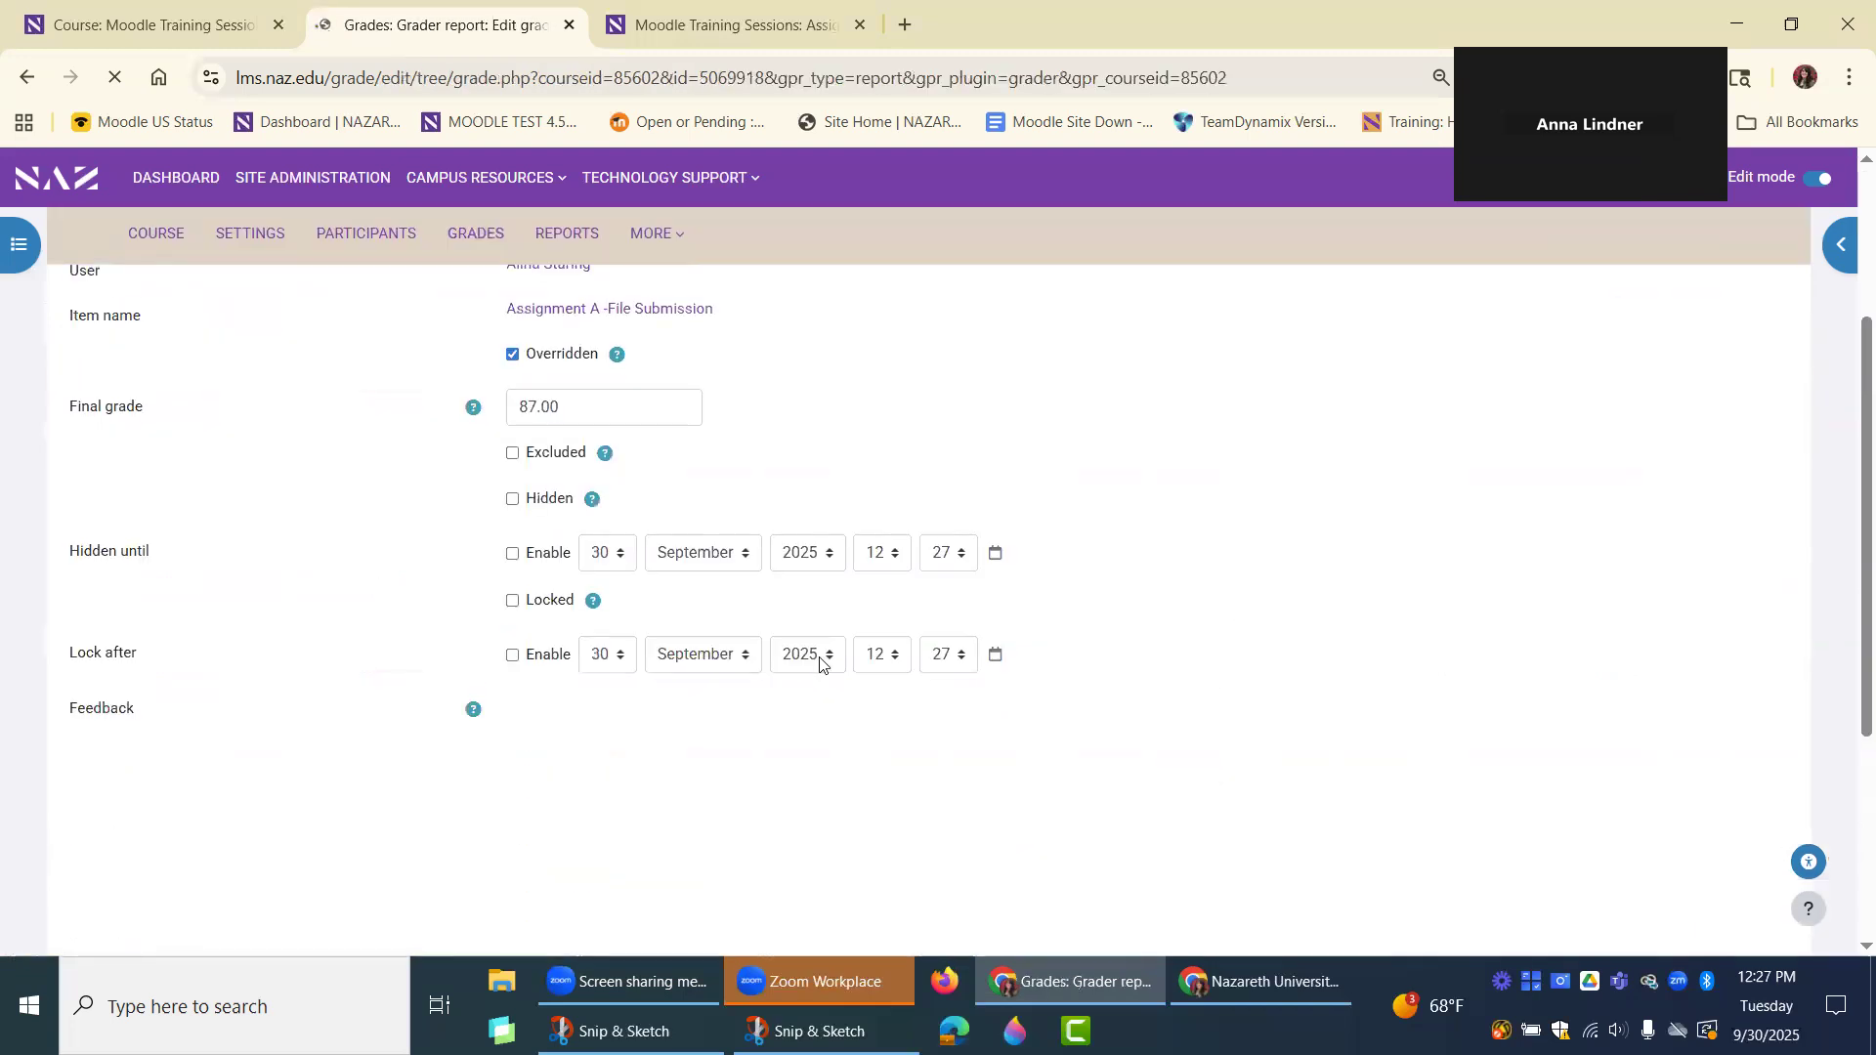
scroll(636, 488, "up", 3)
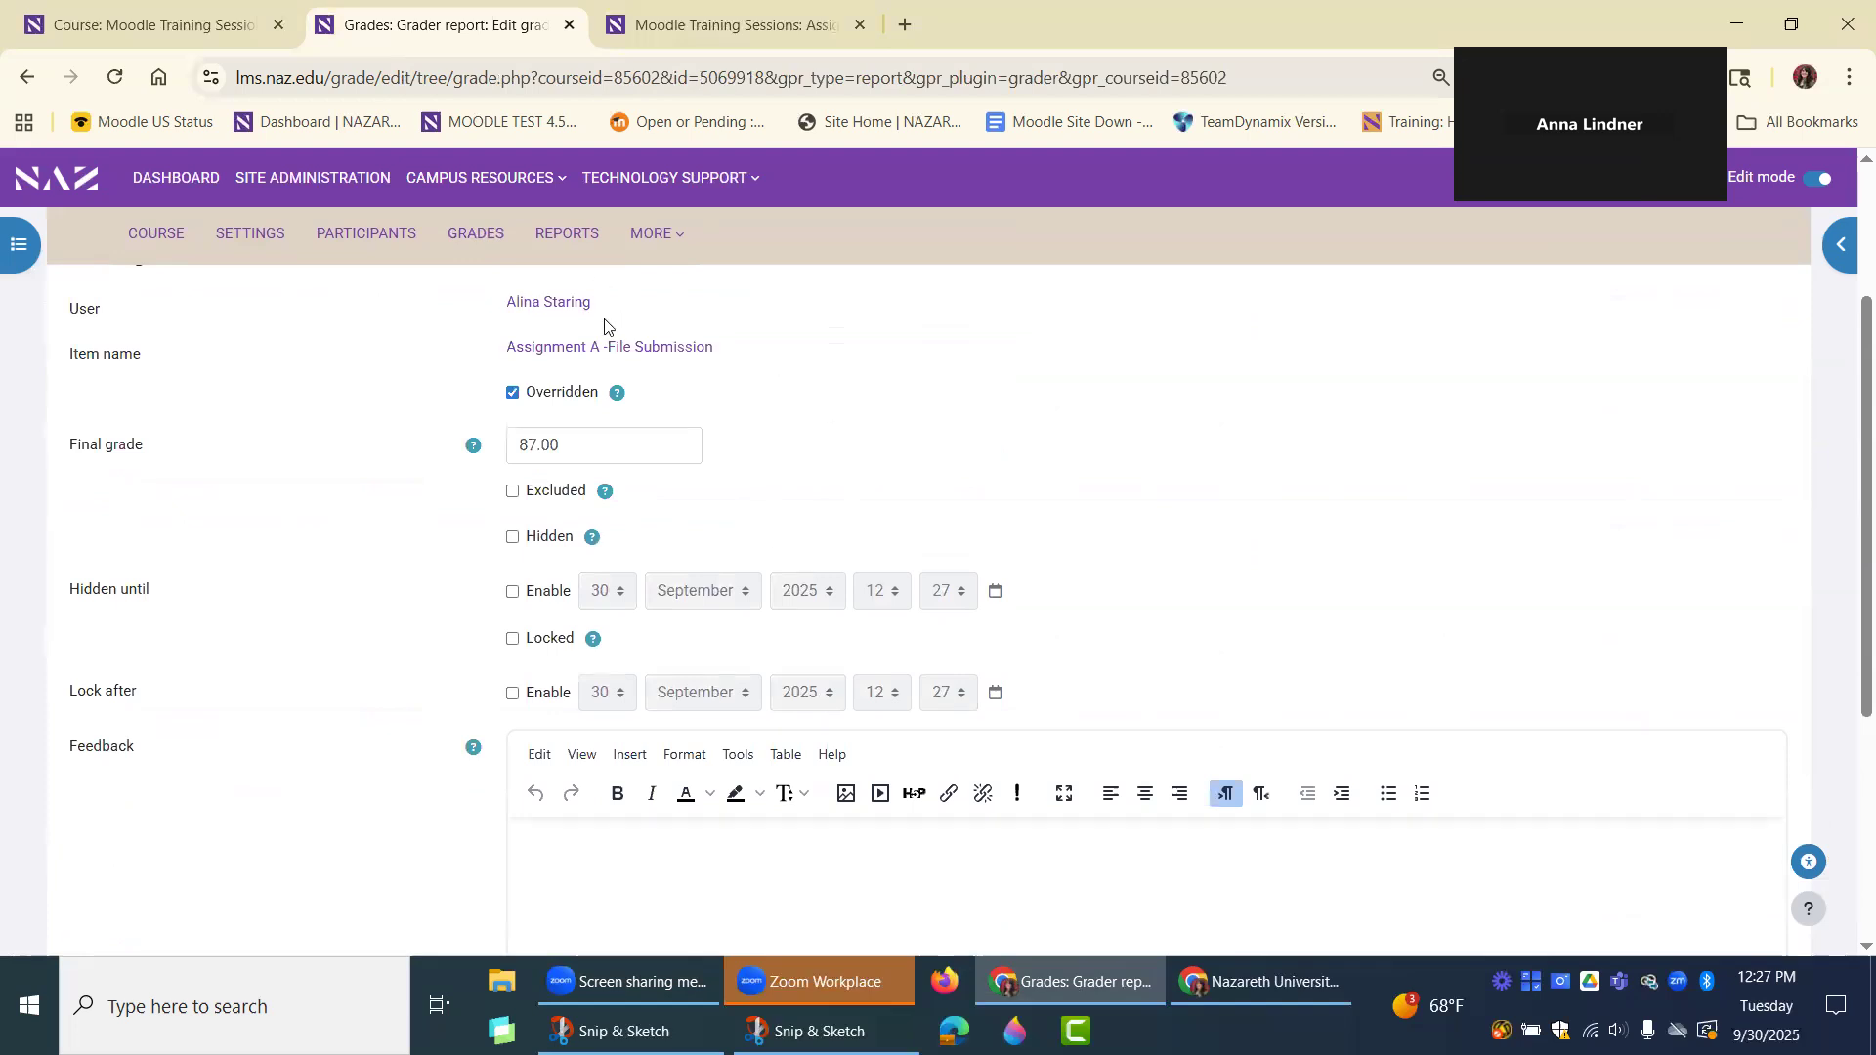
scroll(767, 695, "down", 1)
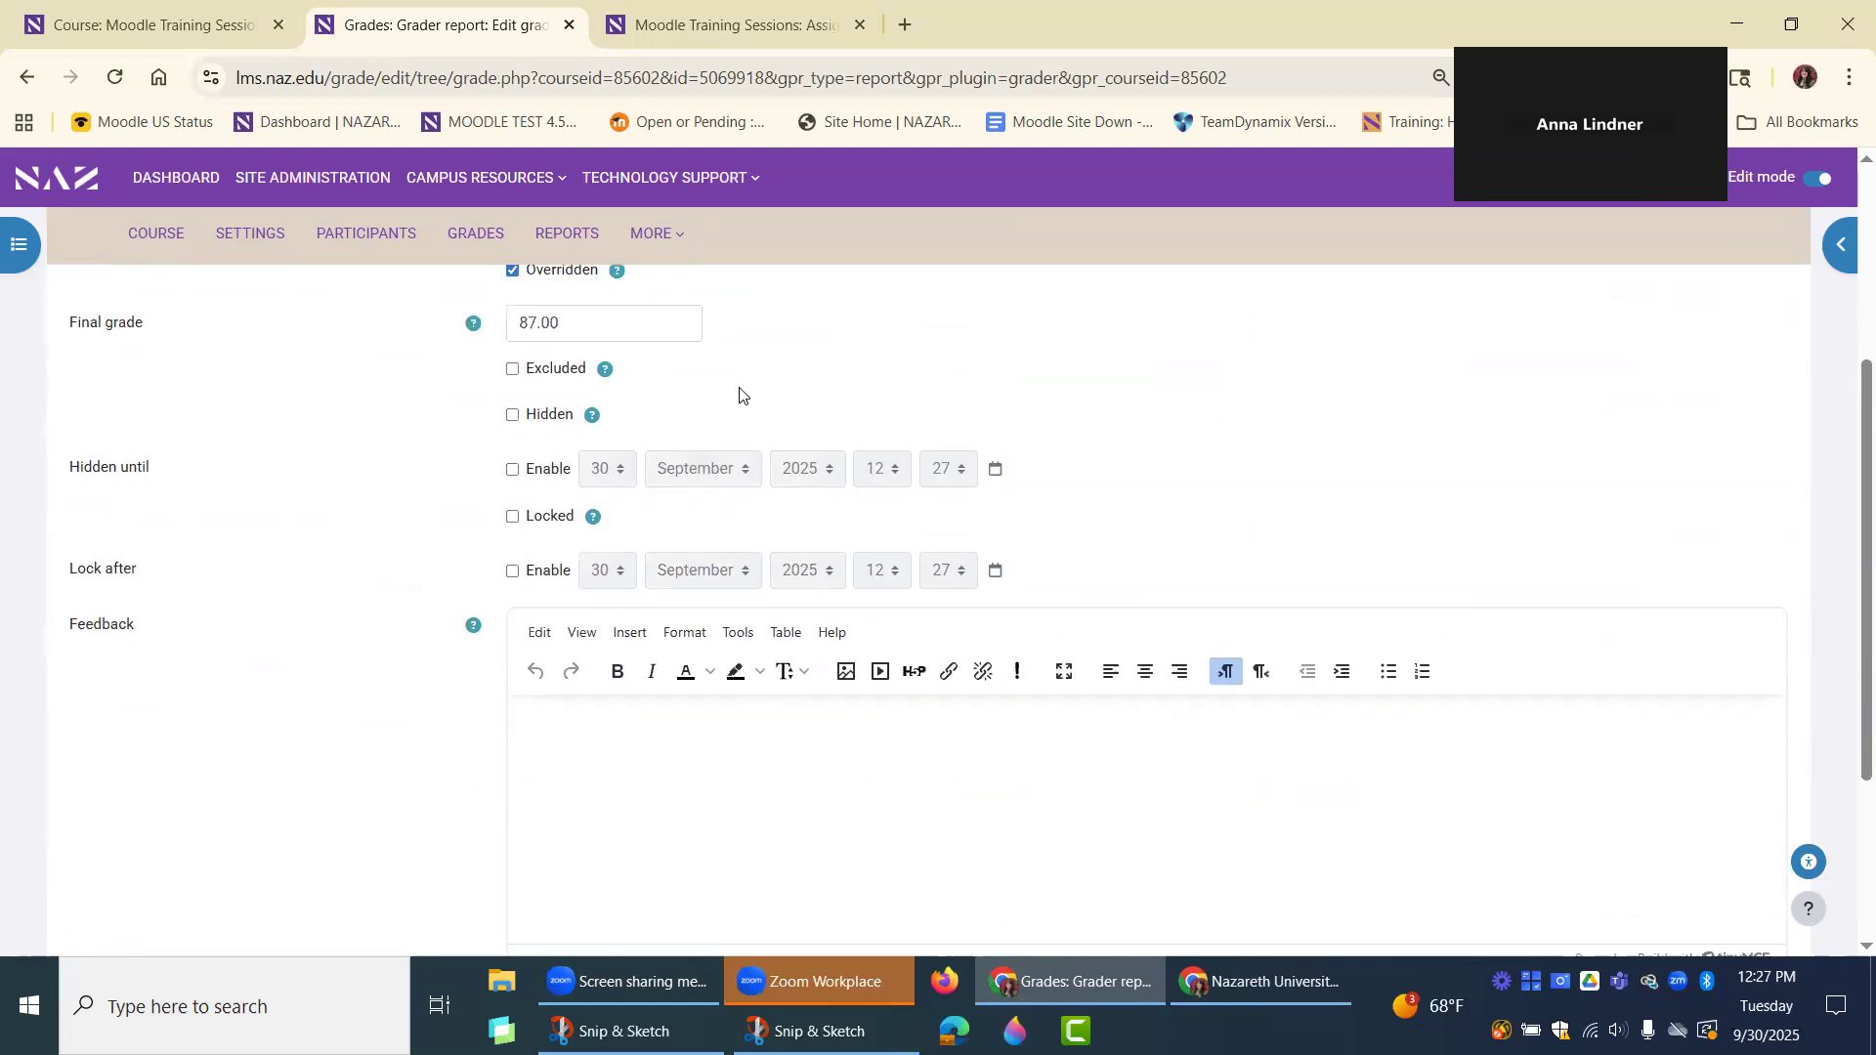
left_click(626, 790)
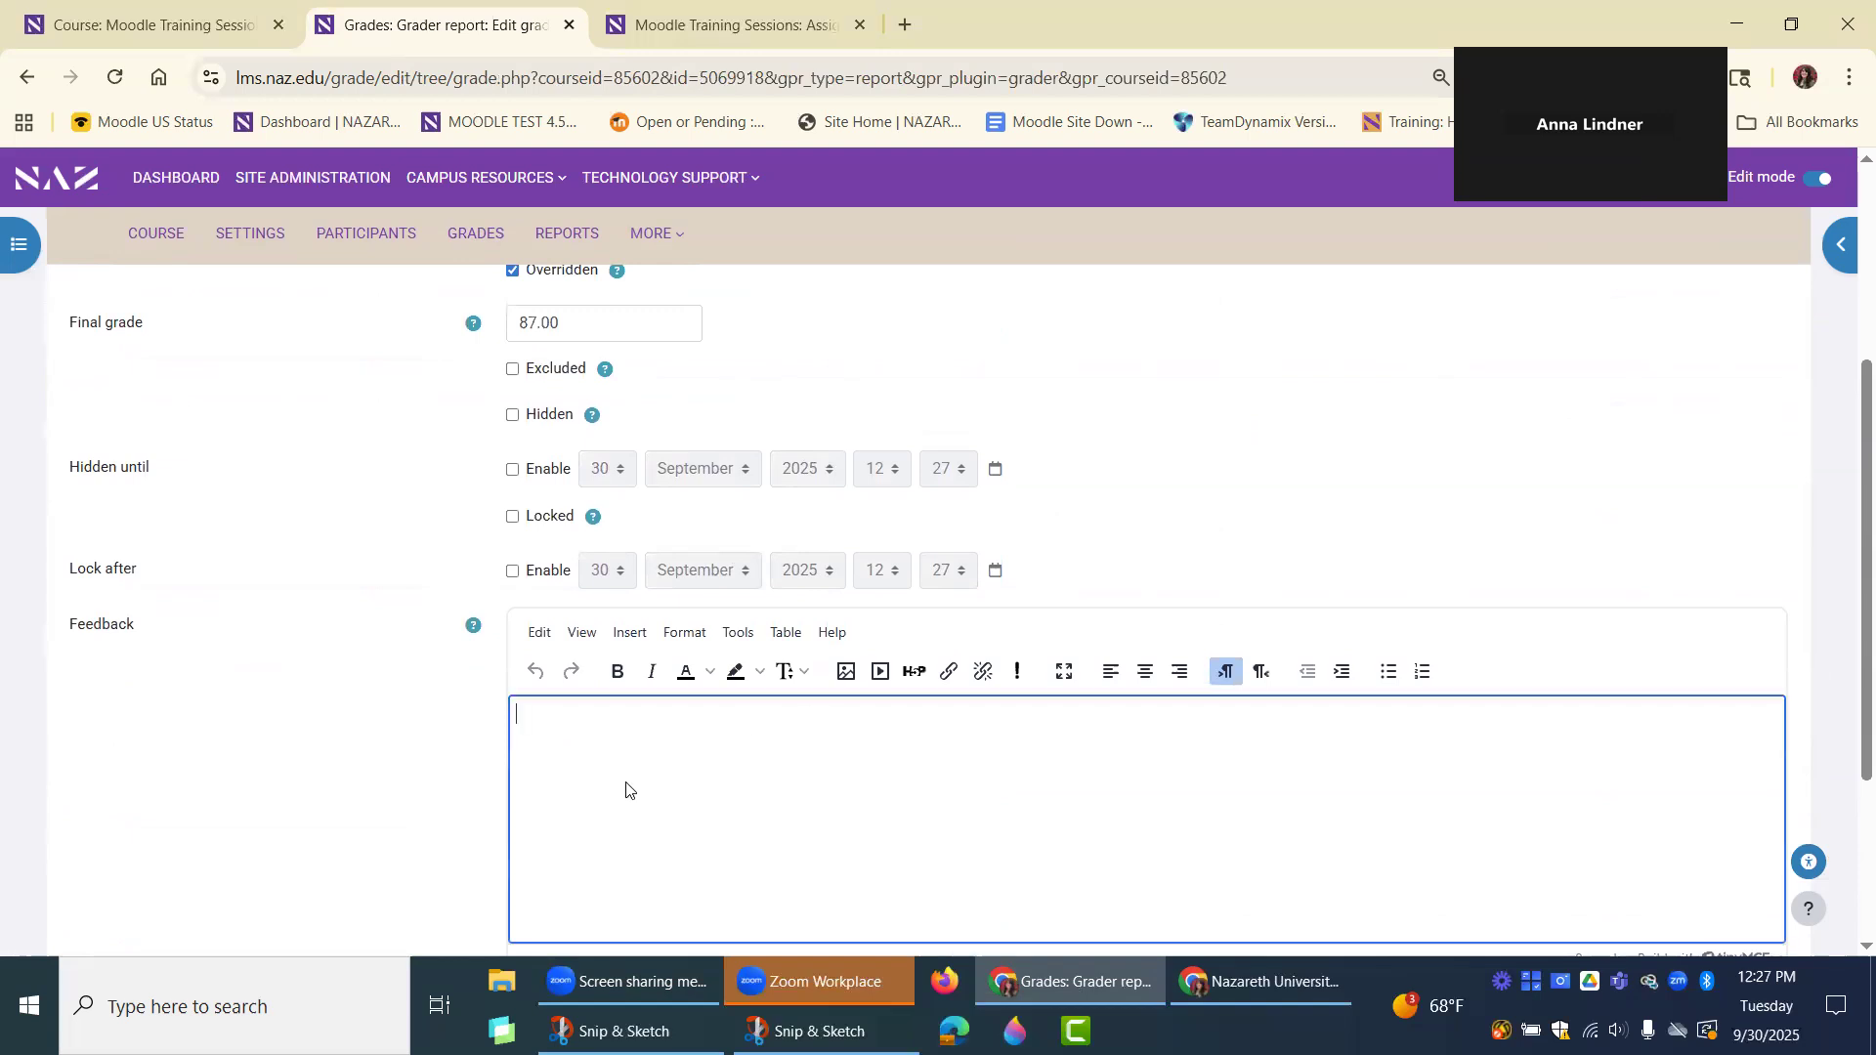
scroll(626, 790, "down", 1)
scroll(626, 789, "up", 2)
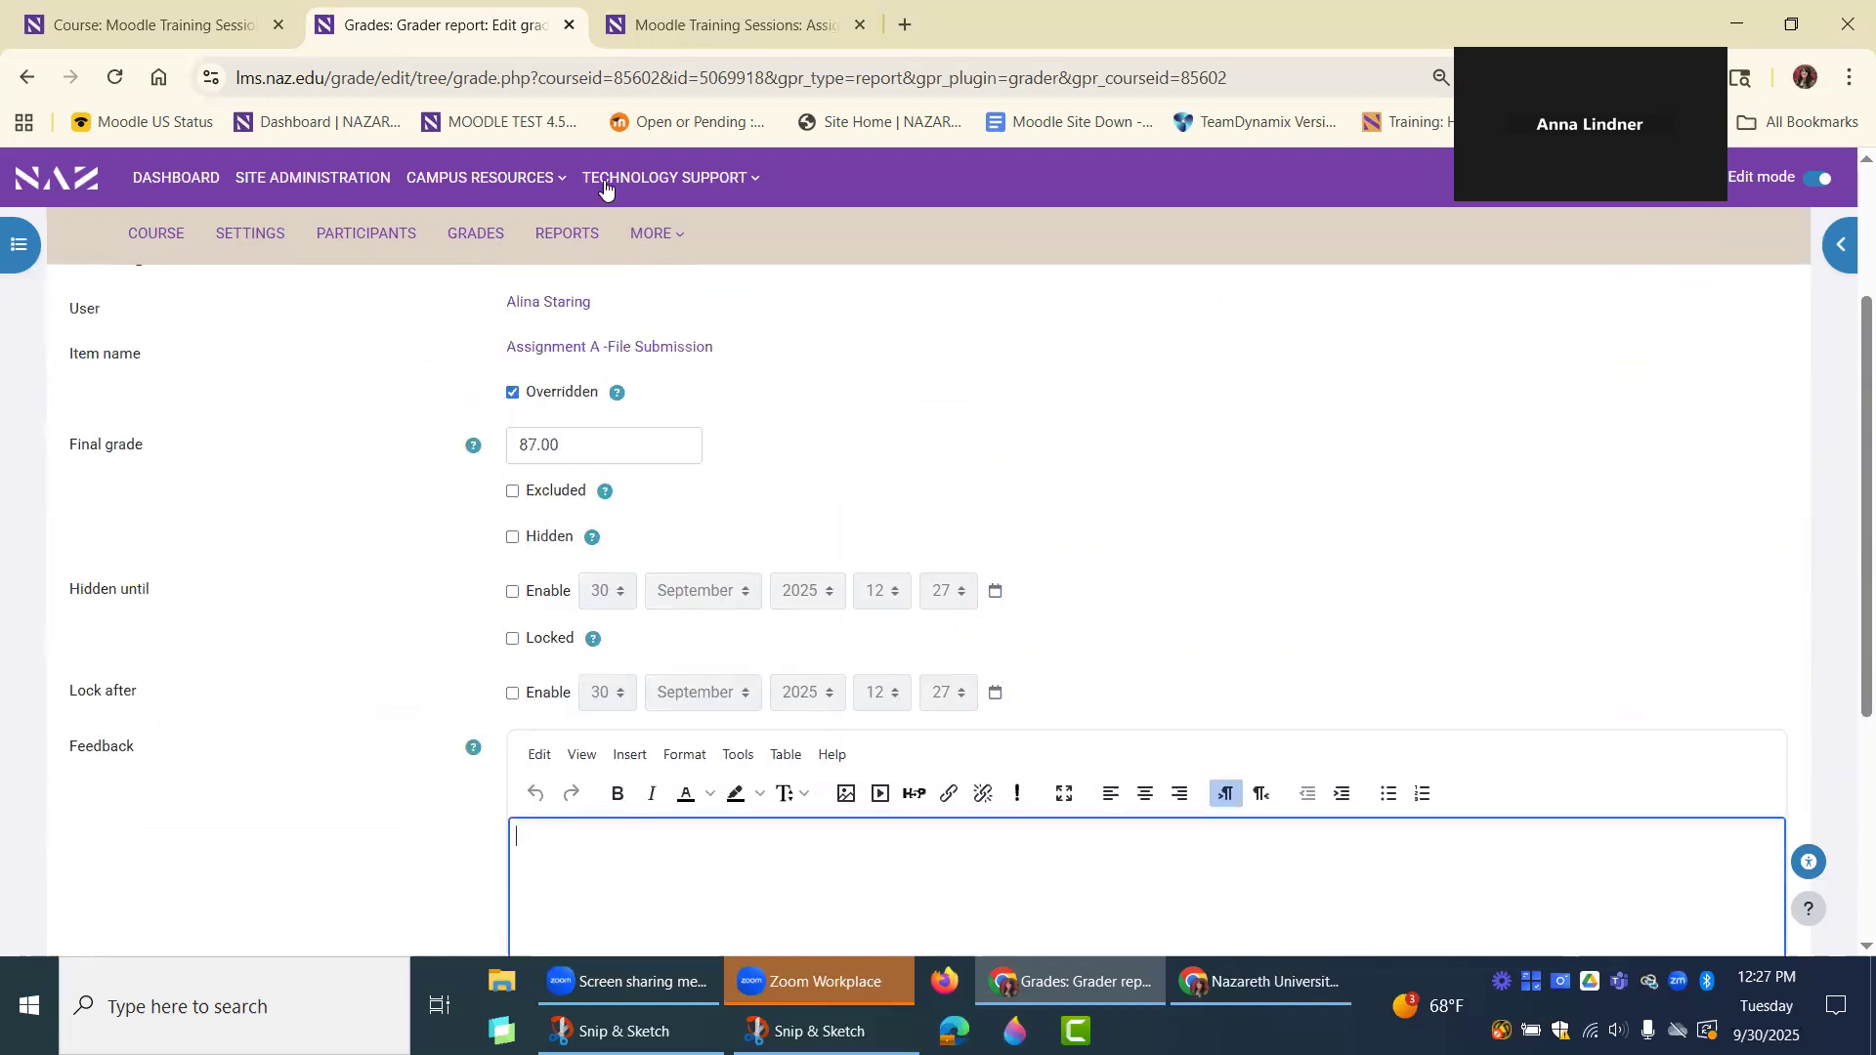
left_click(27, 77)
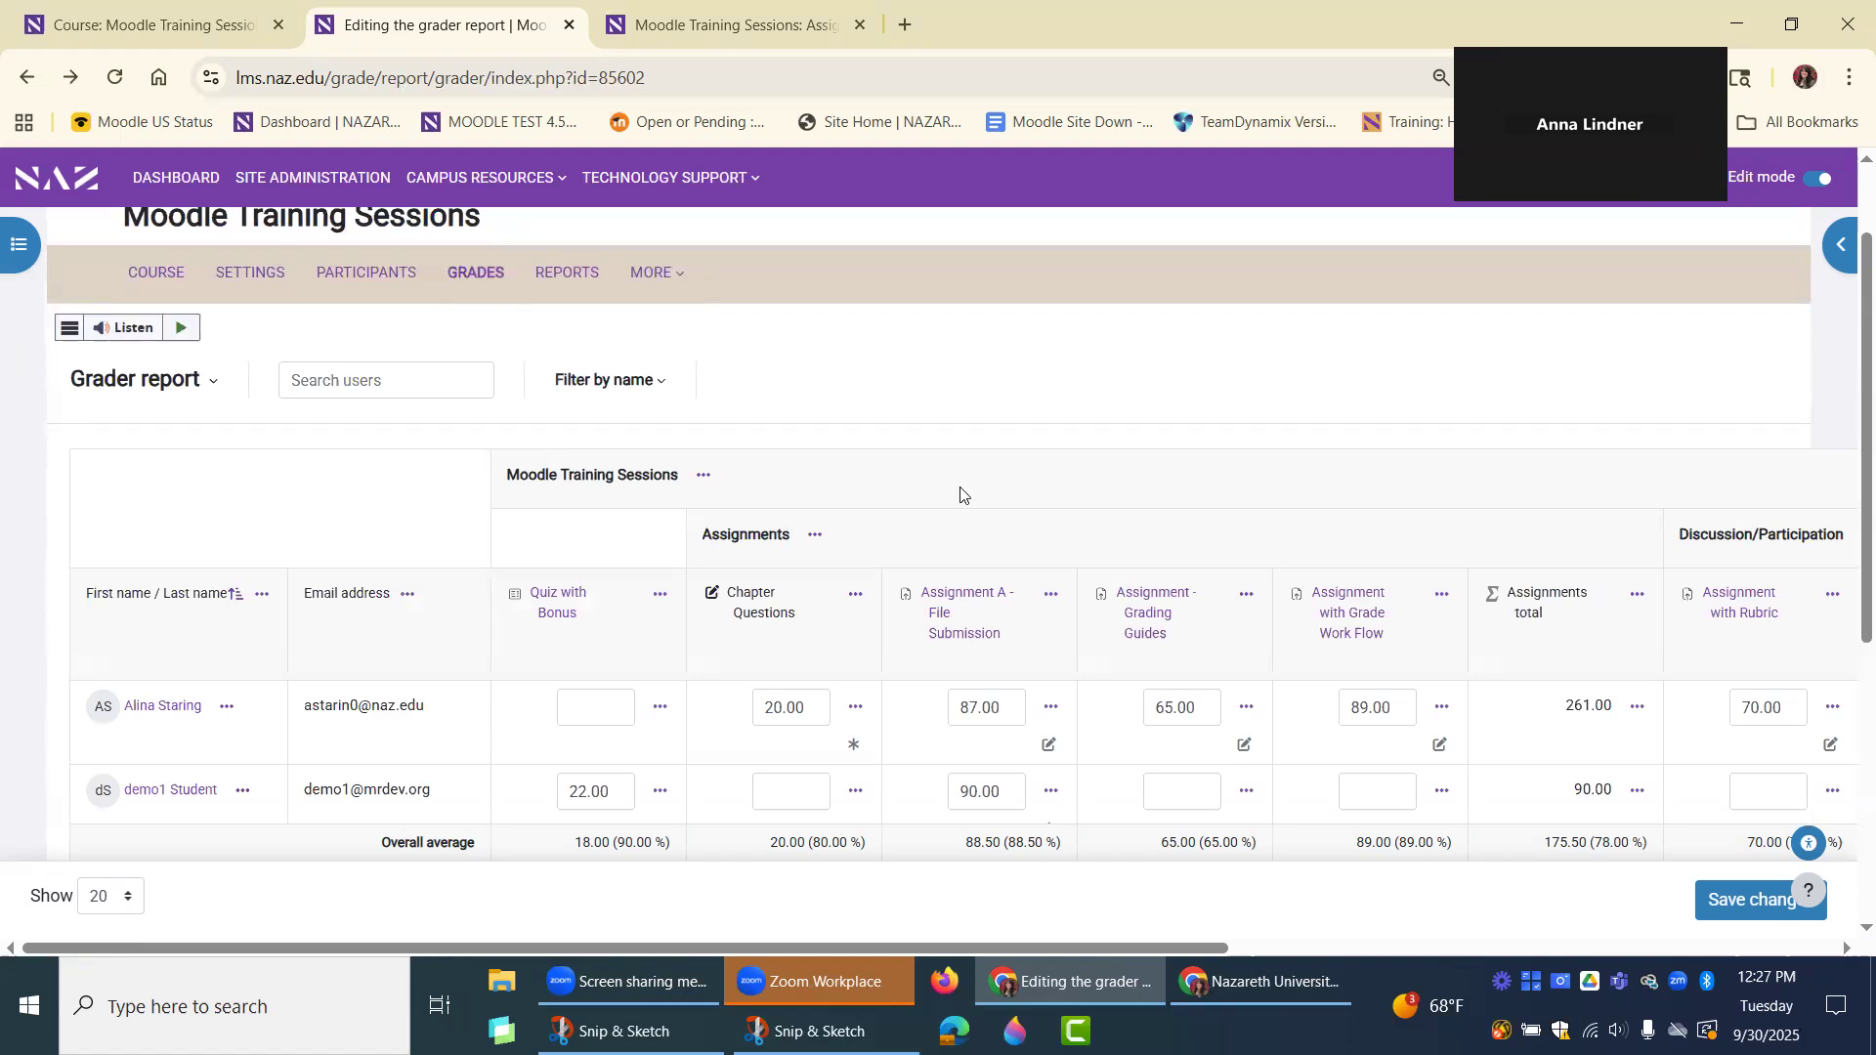
Switch from the Grader report to Single view and view it by users.
left_click(161, 389)
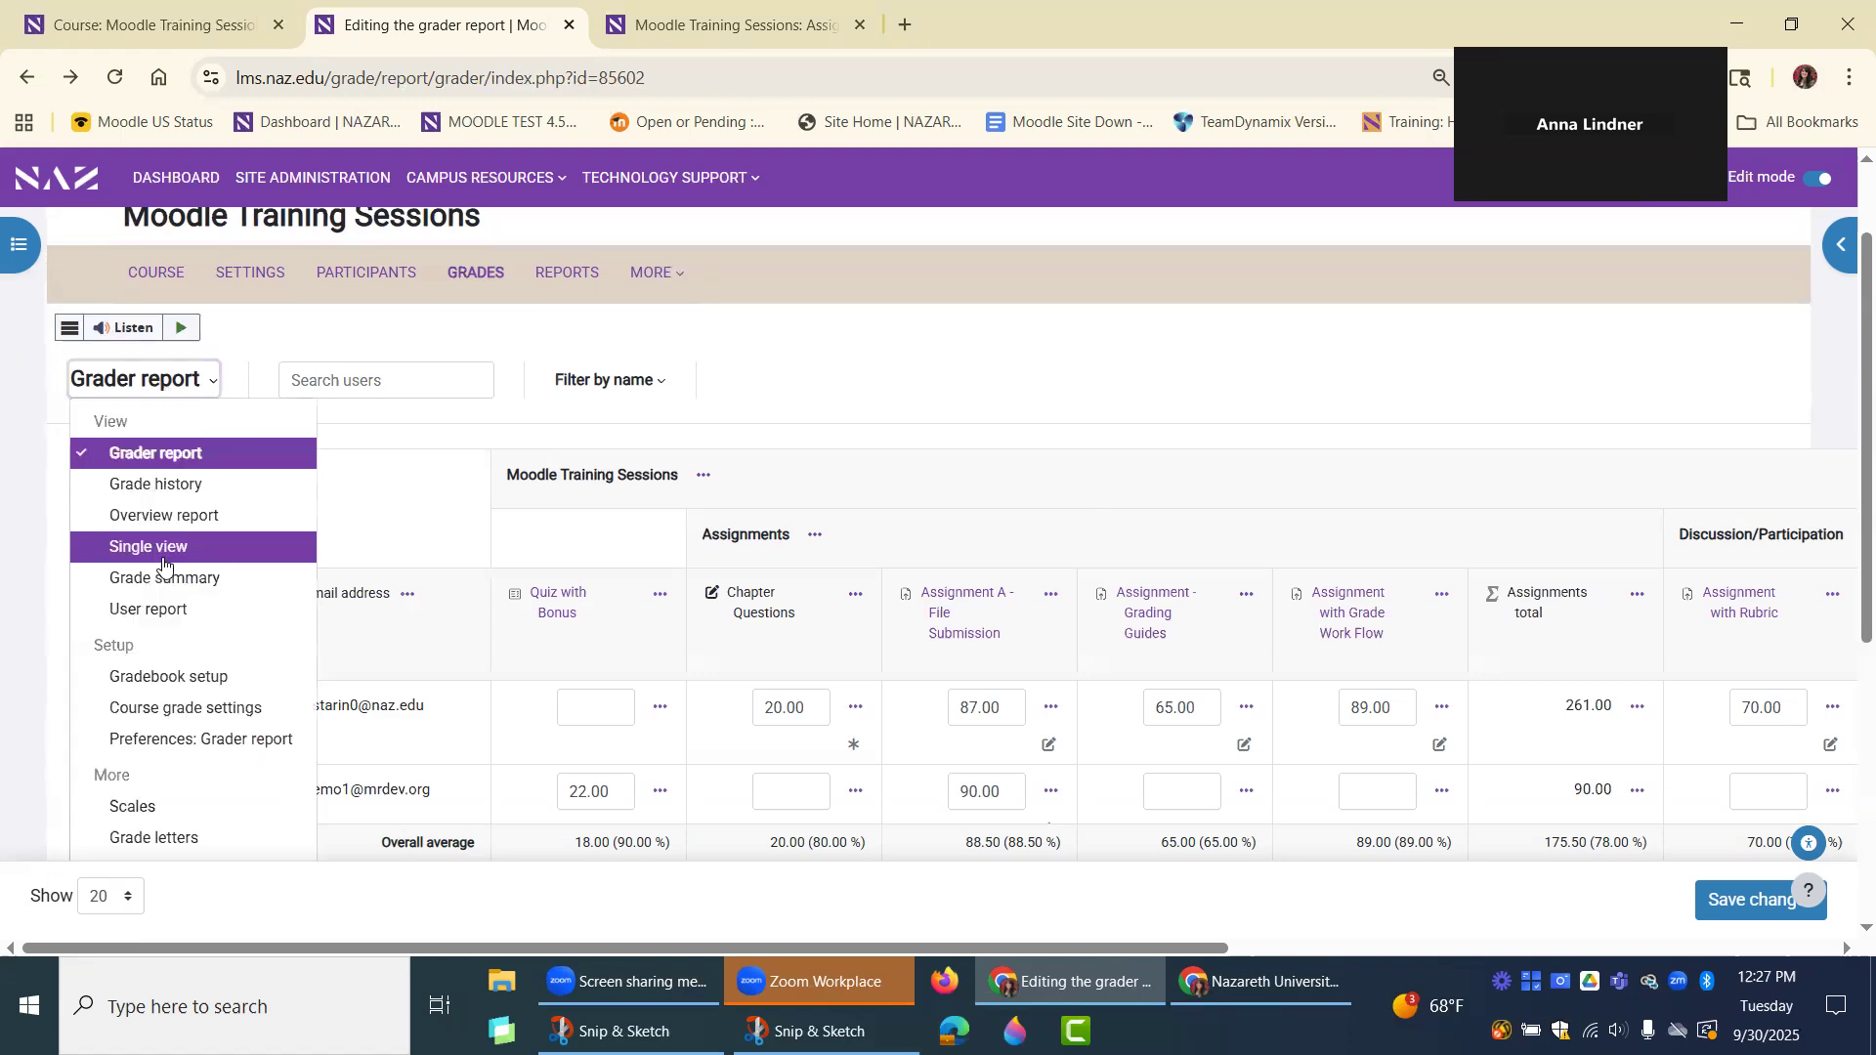
left_click(180, 559)
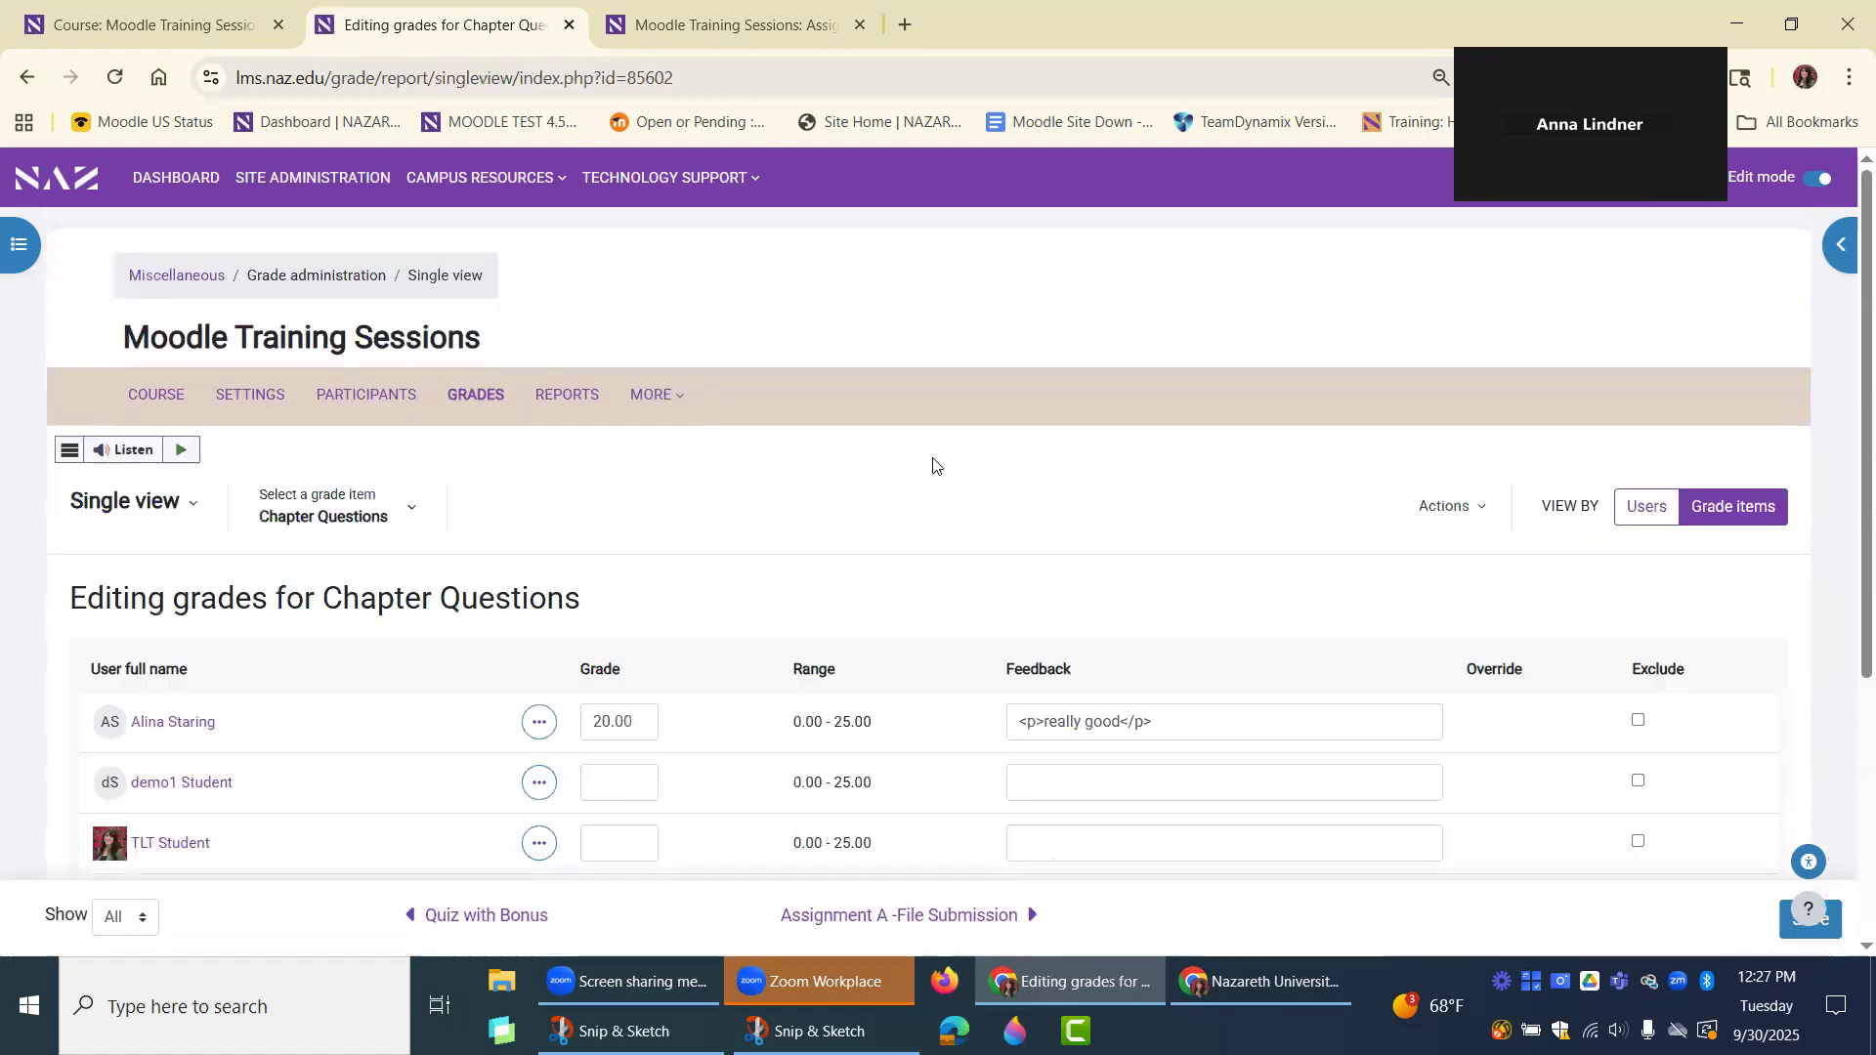
left_click(1646, 507)
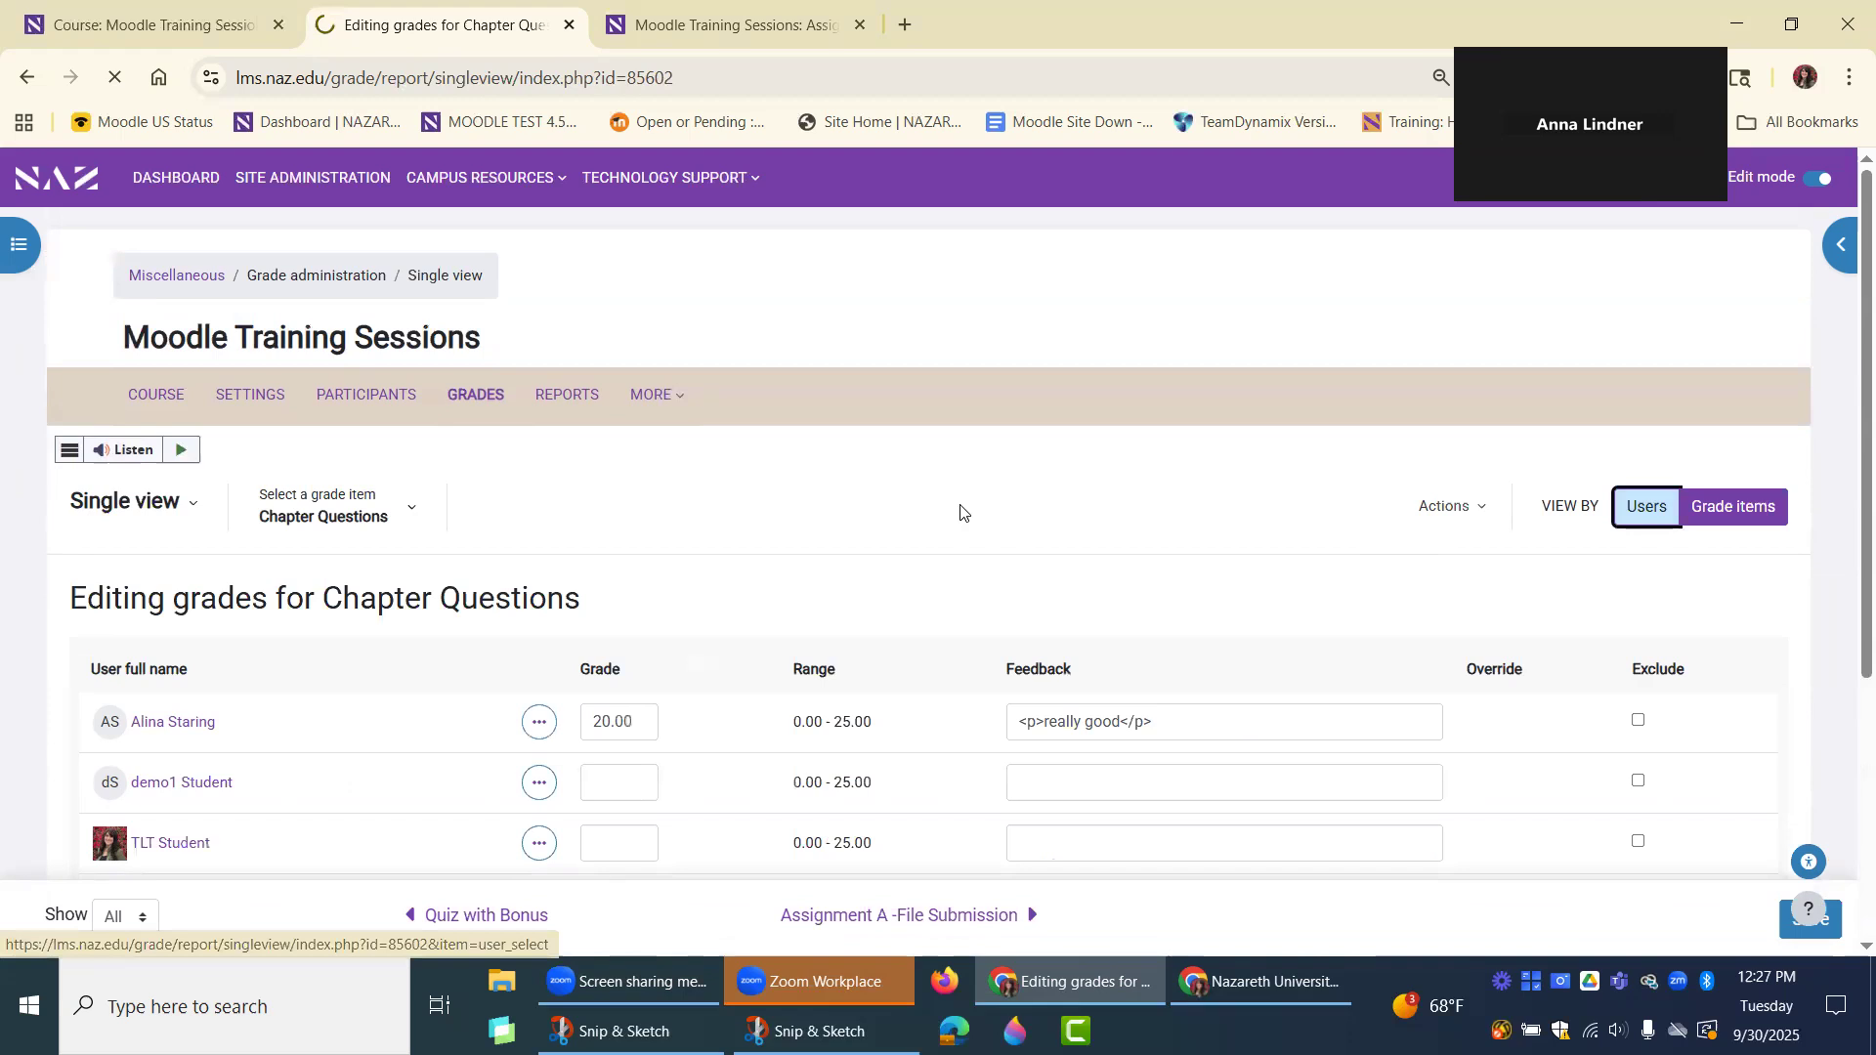
Search the users for "tlt", open TLT Student's grades and review the grade items, ranges, feedback, override and exclude options.
left_click(342, 502)
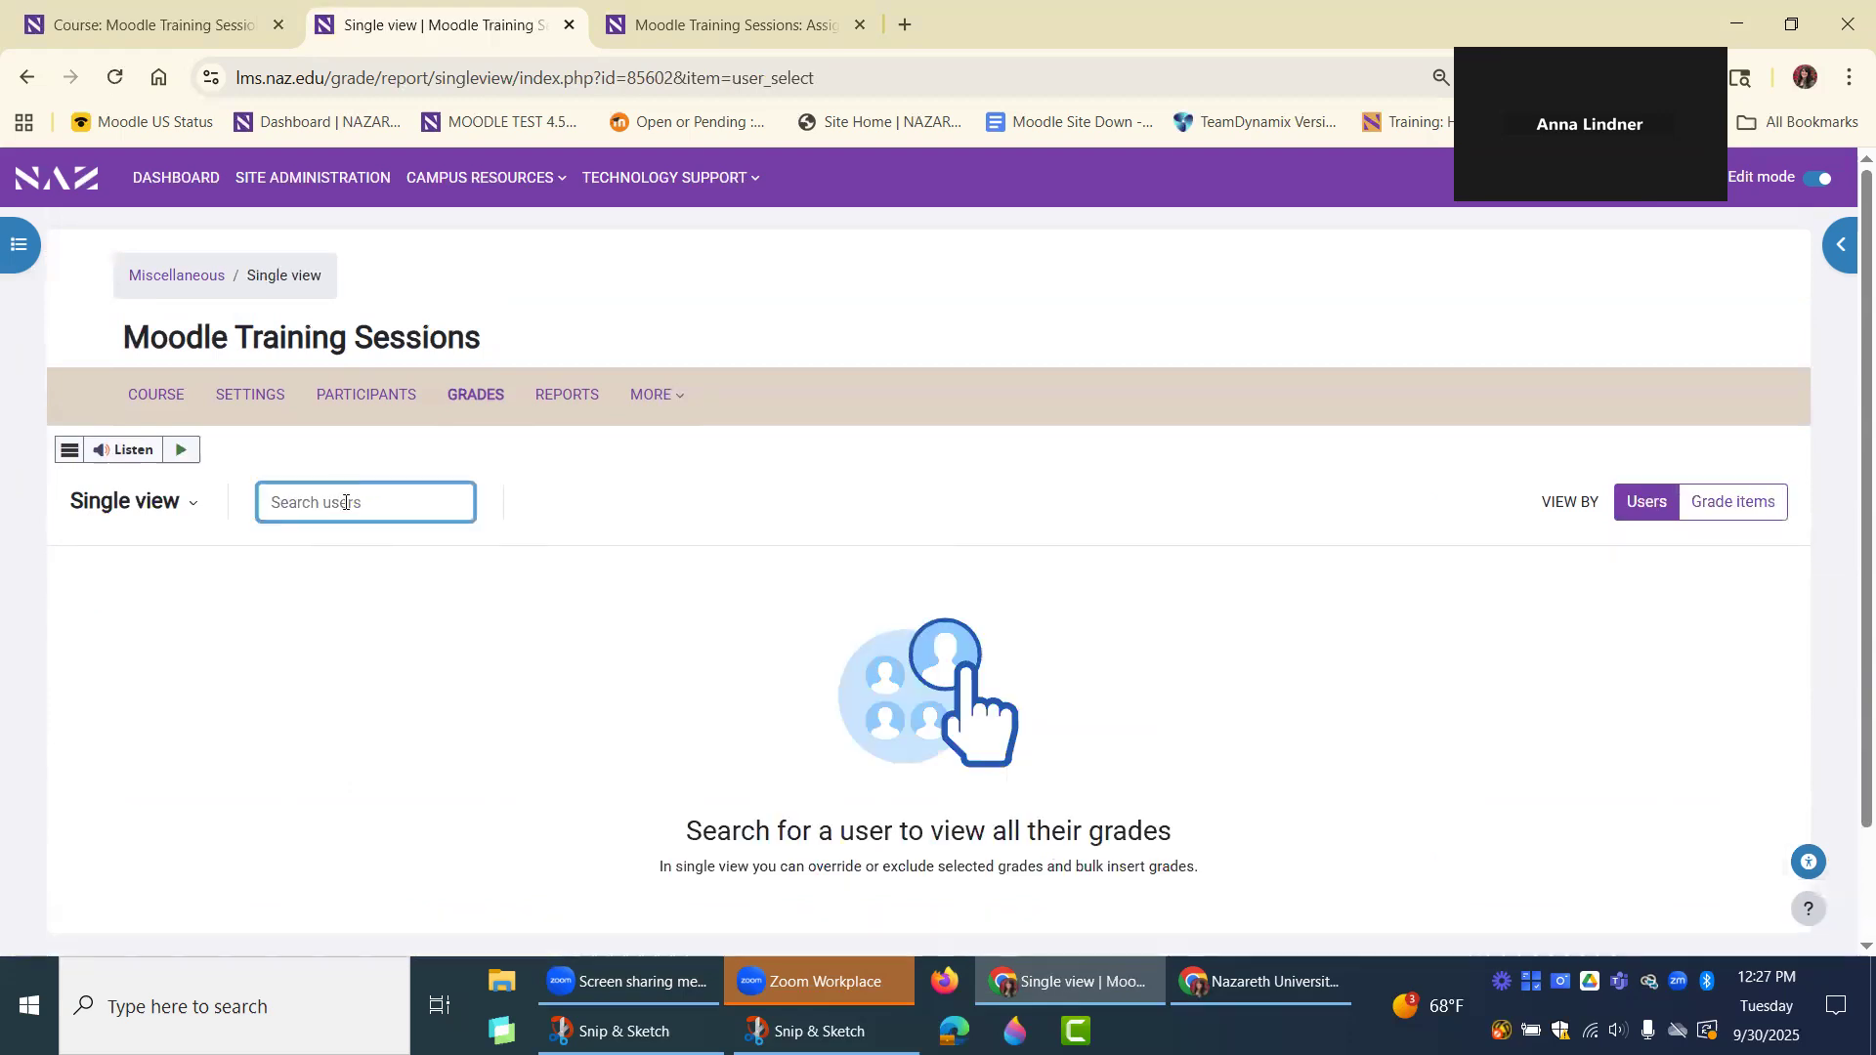
type("tlt")
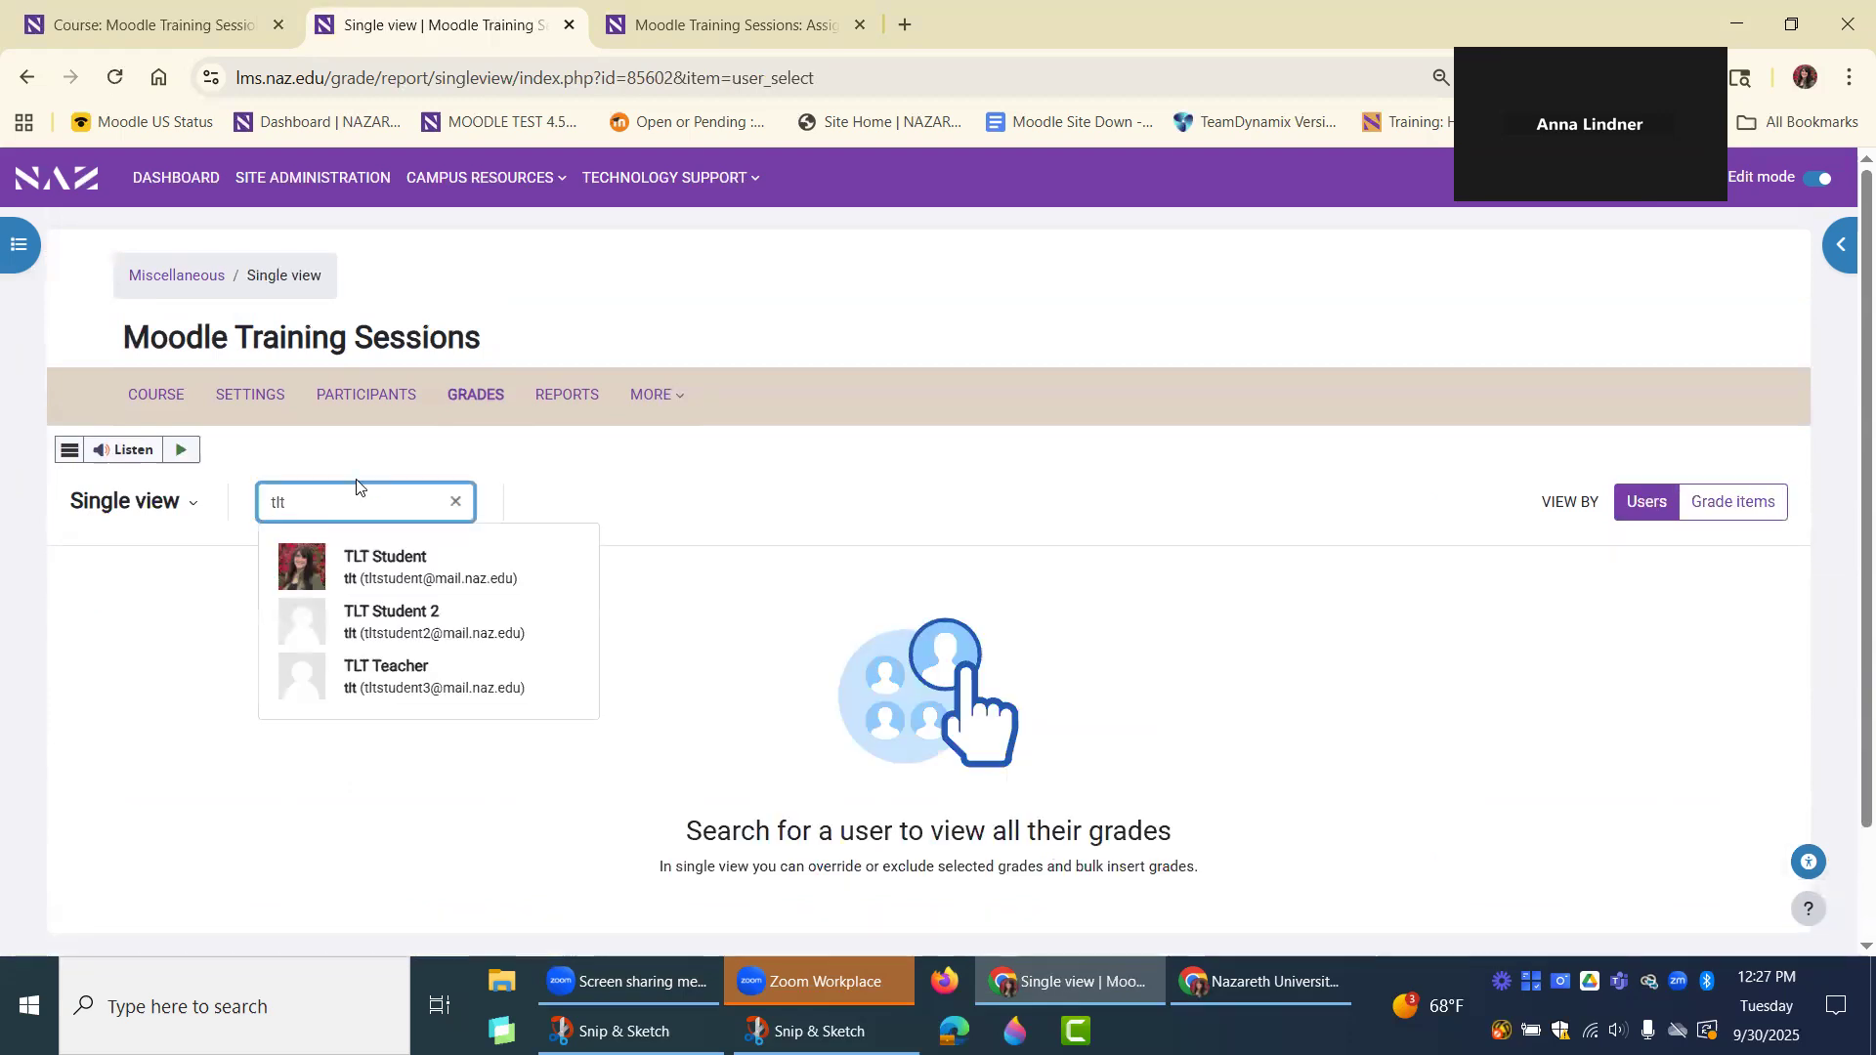
key("Return")
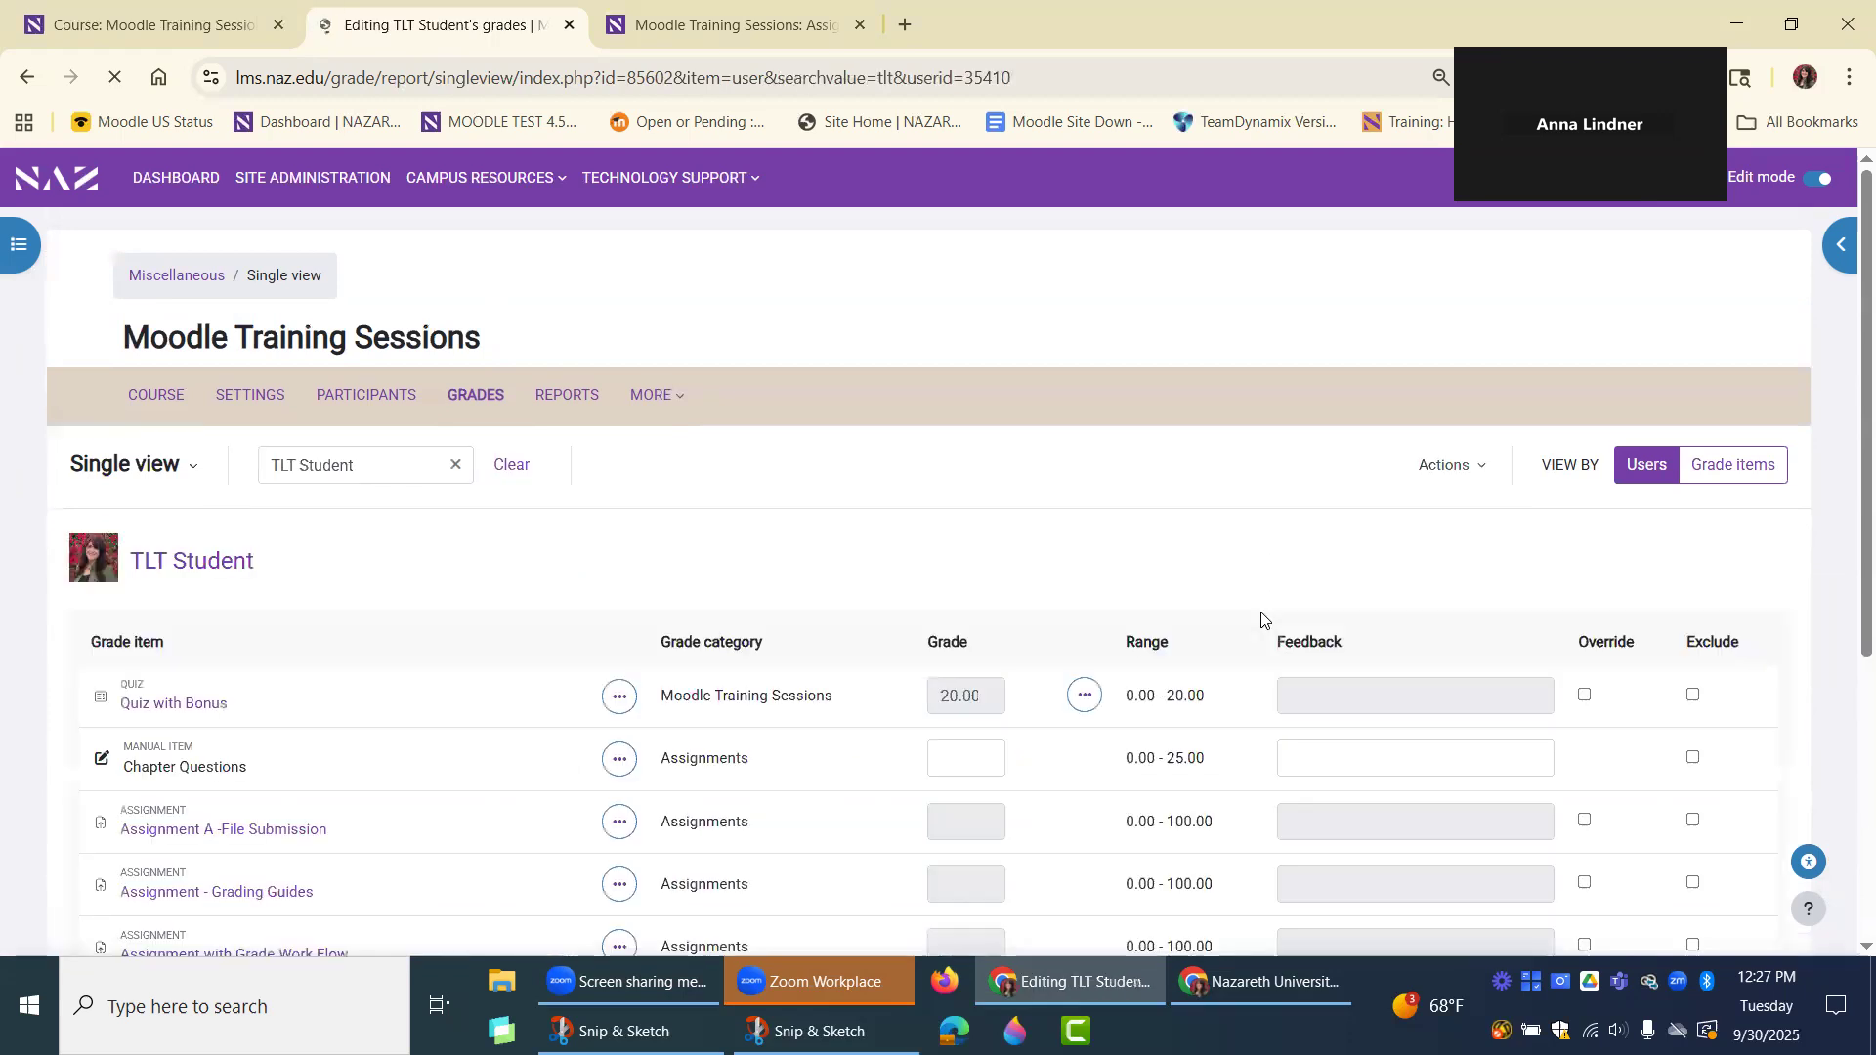
scroll(1149, 558, "down", 1)
scroll(1149, 558, "down", 3)
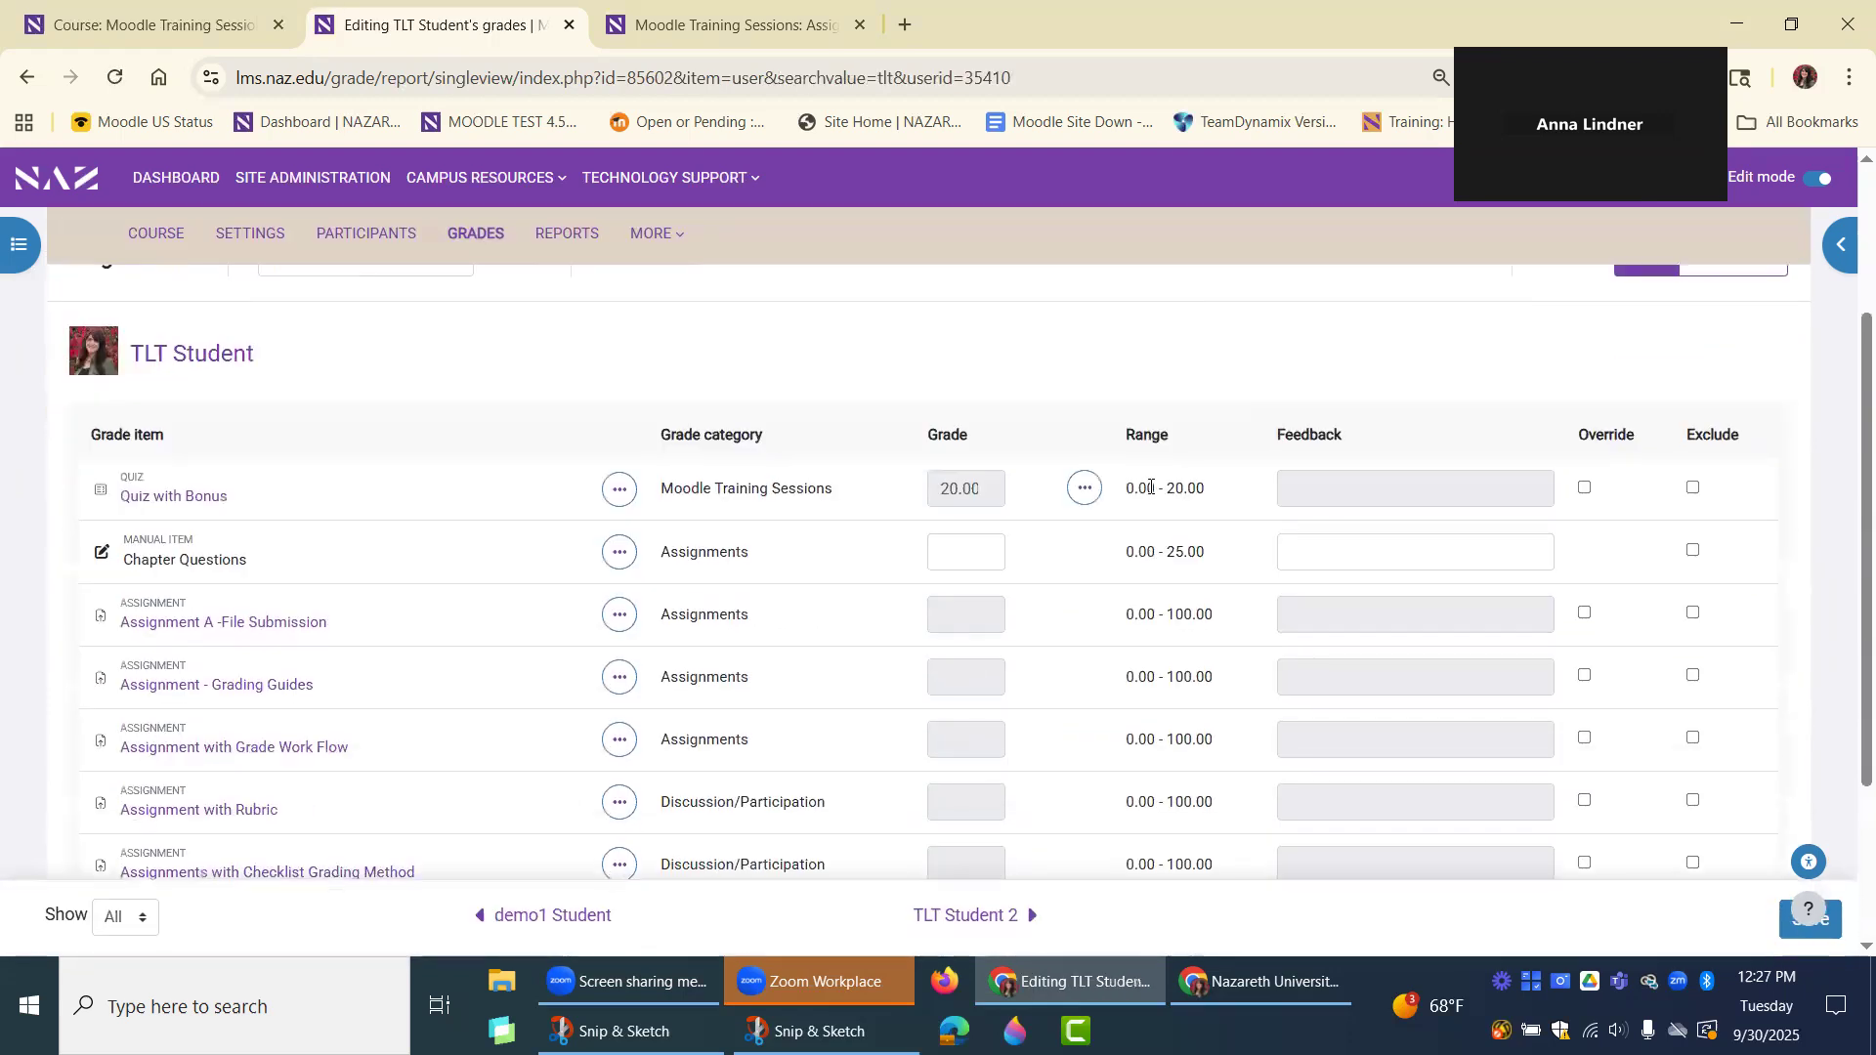
Enable override for TLT Student's Assignment A -File Submission, Grading Guides, Grade Work Flow, Rubric and Checklist Grading Method assignments.
scroll(1148, 485, "down", 1)
scroll(1150, 486, "up", 1)
scroll(1131, 691, "up", 1)
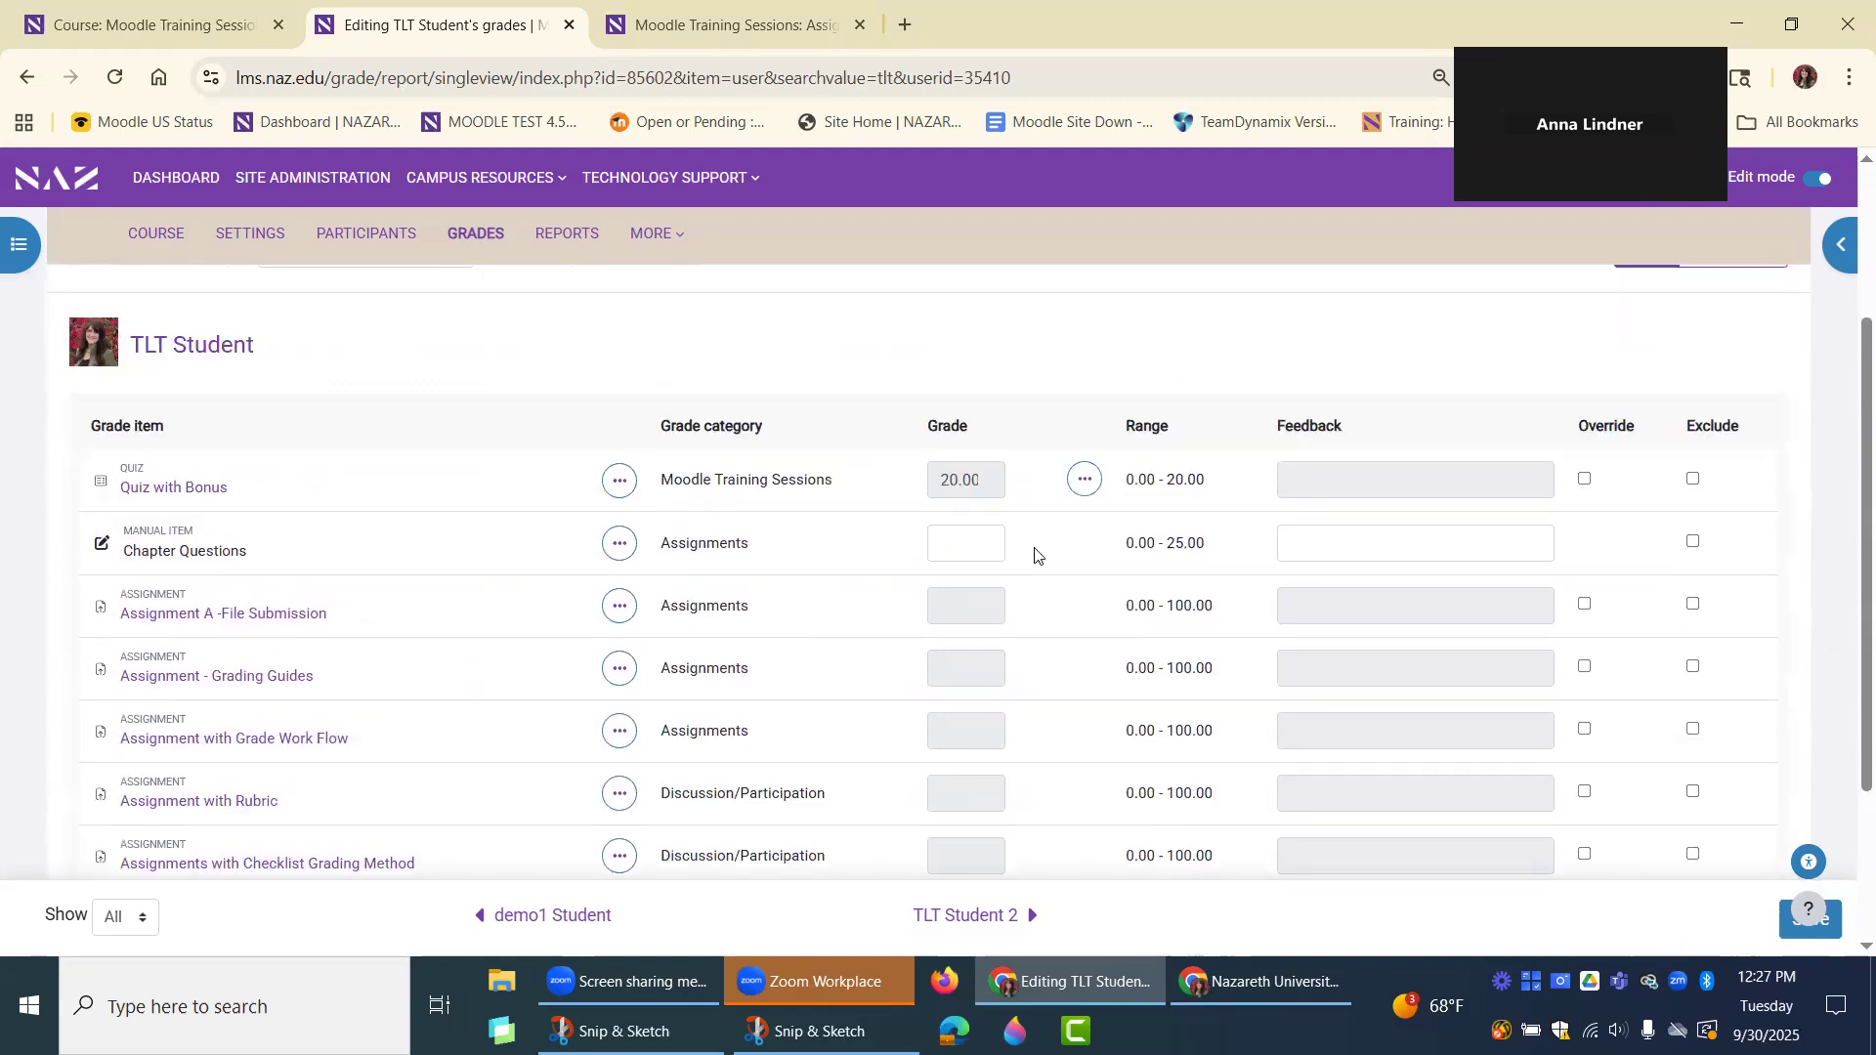
scroll(1048, 633, "down", 1)
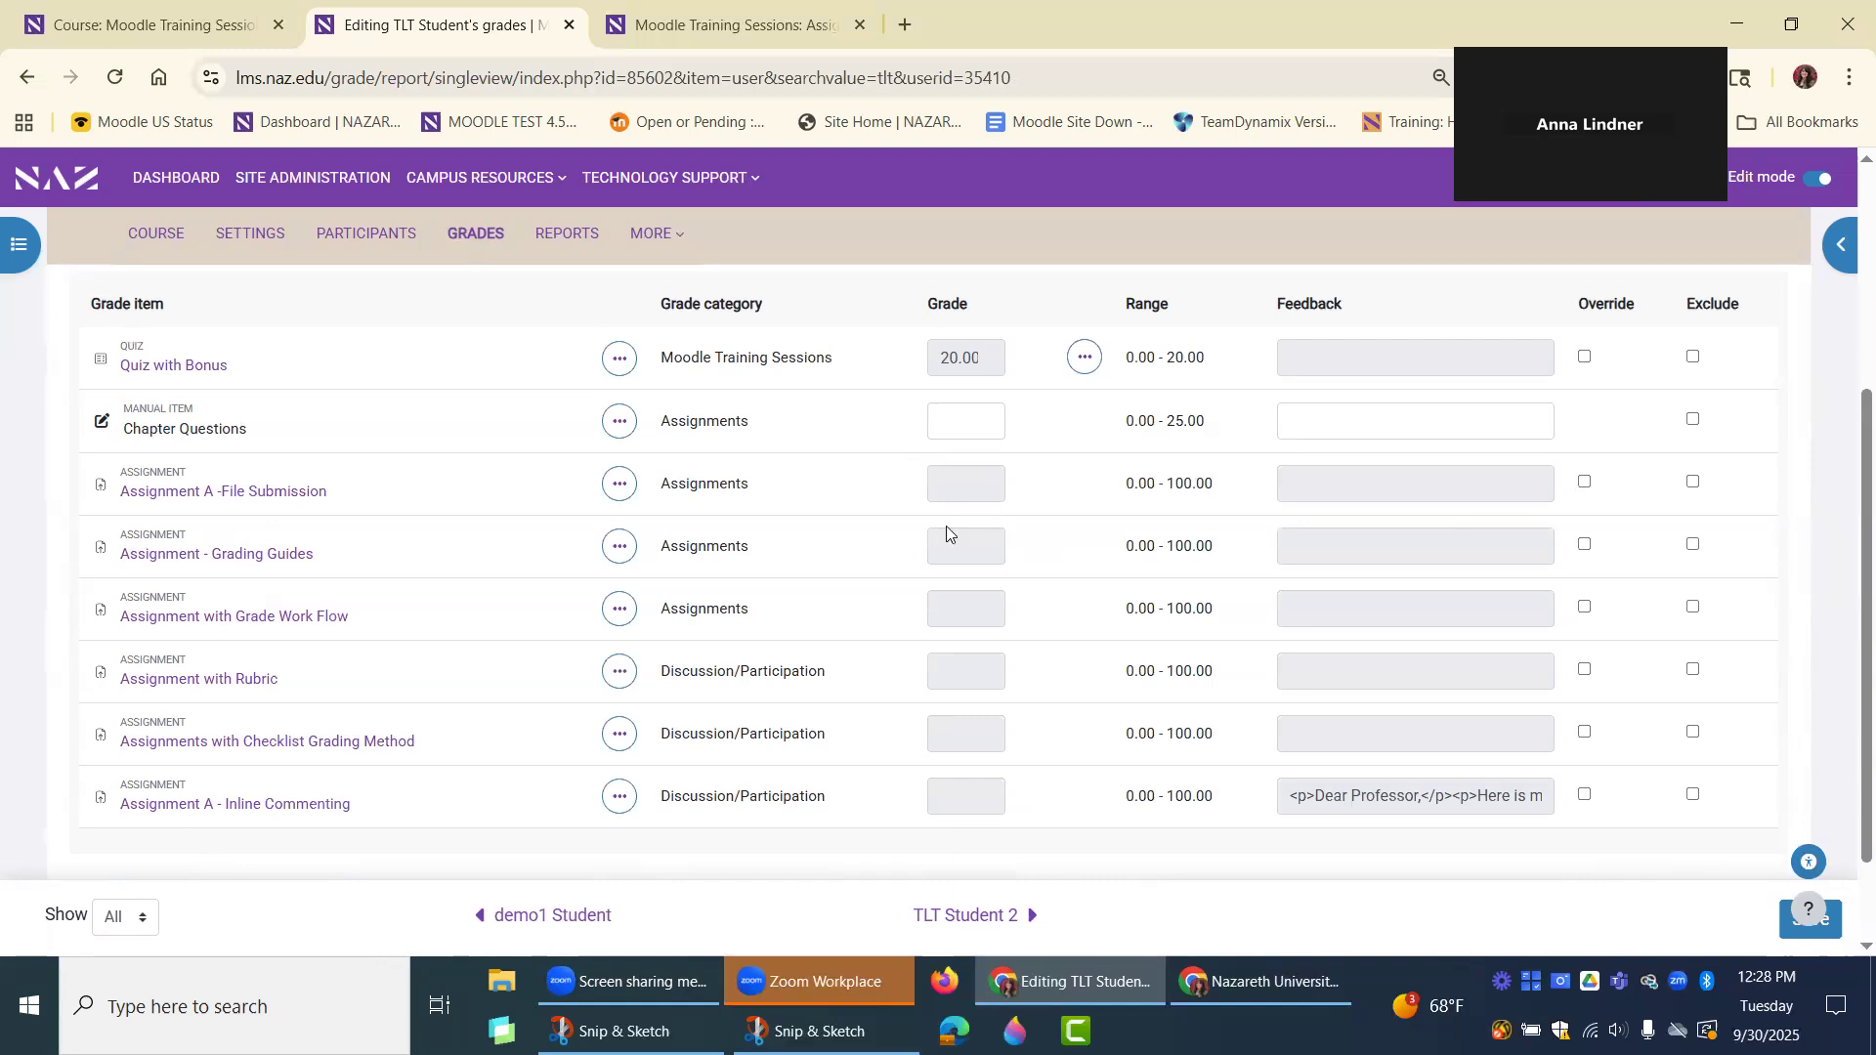
left_click(1583, 482)
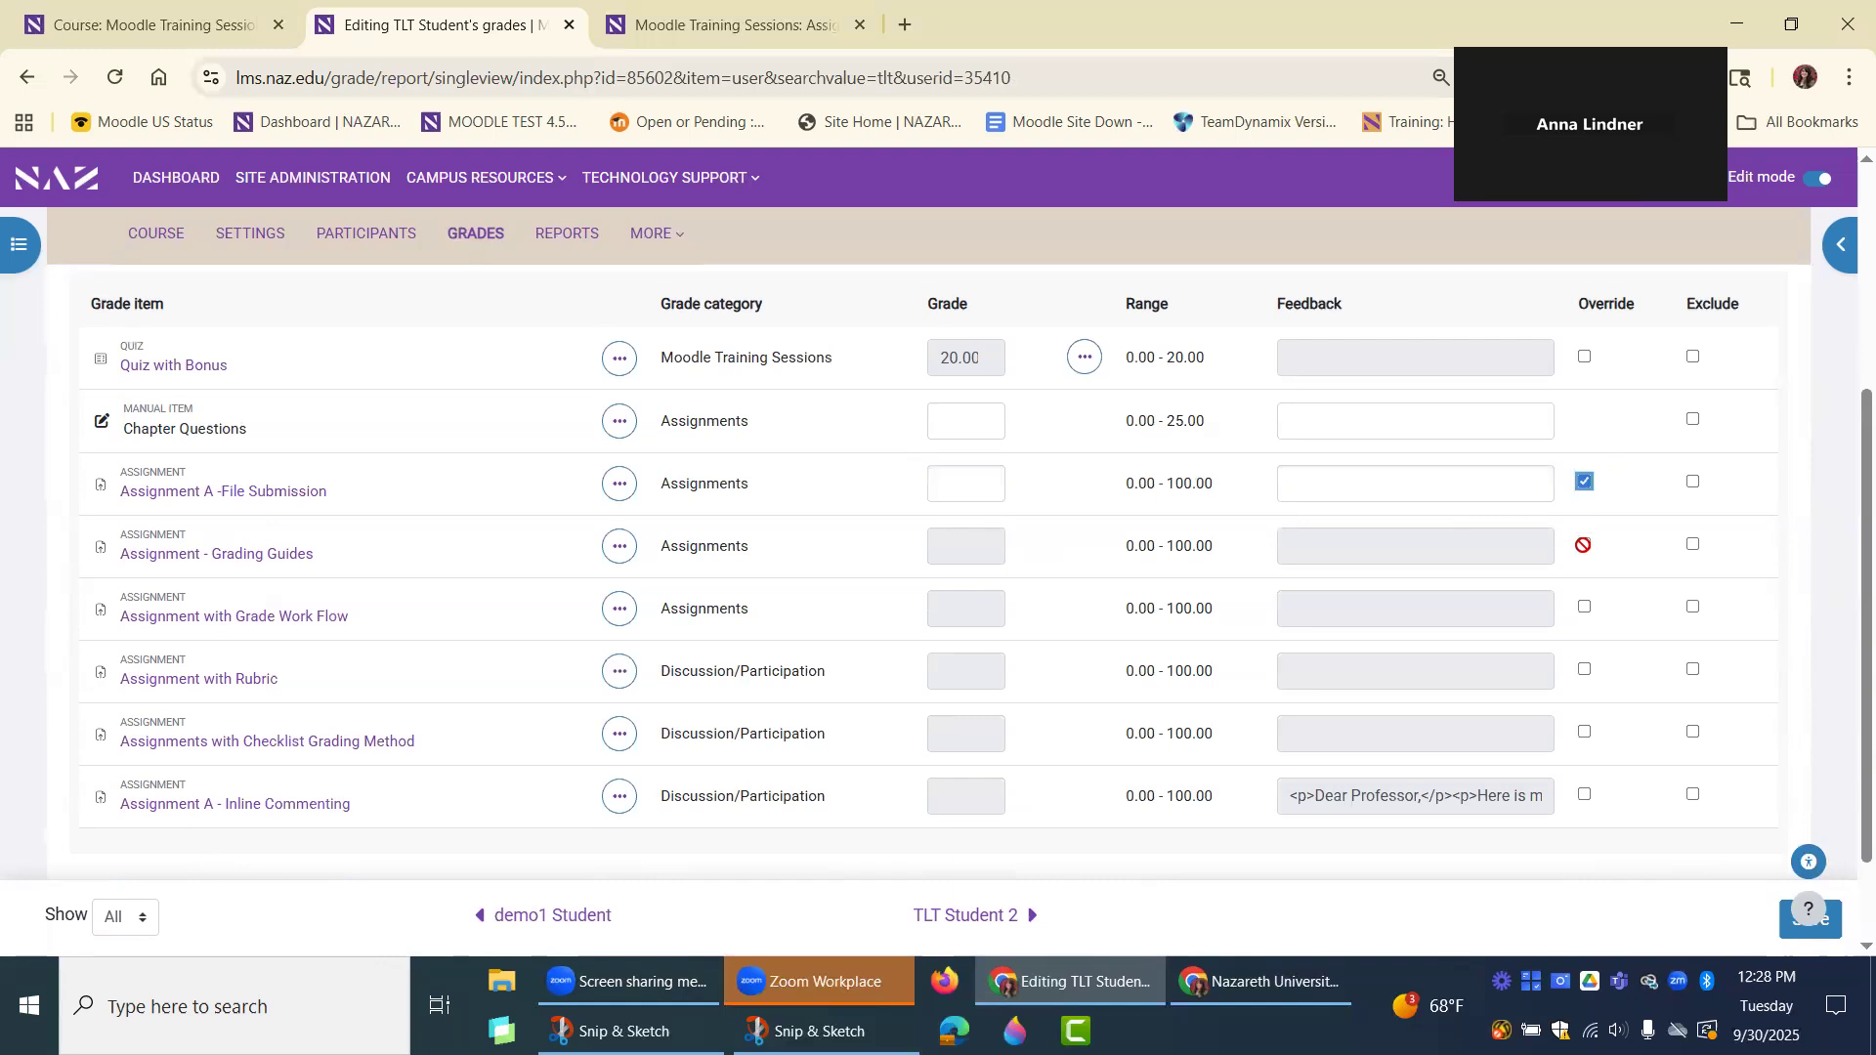
left_click(1583, 544)
left_click(1584, 606)
left_click(1584, 669)
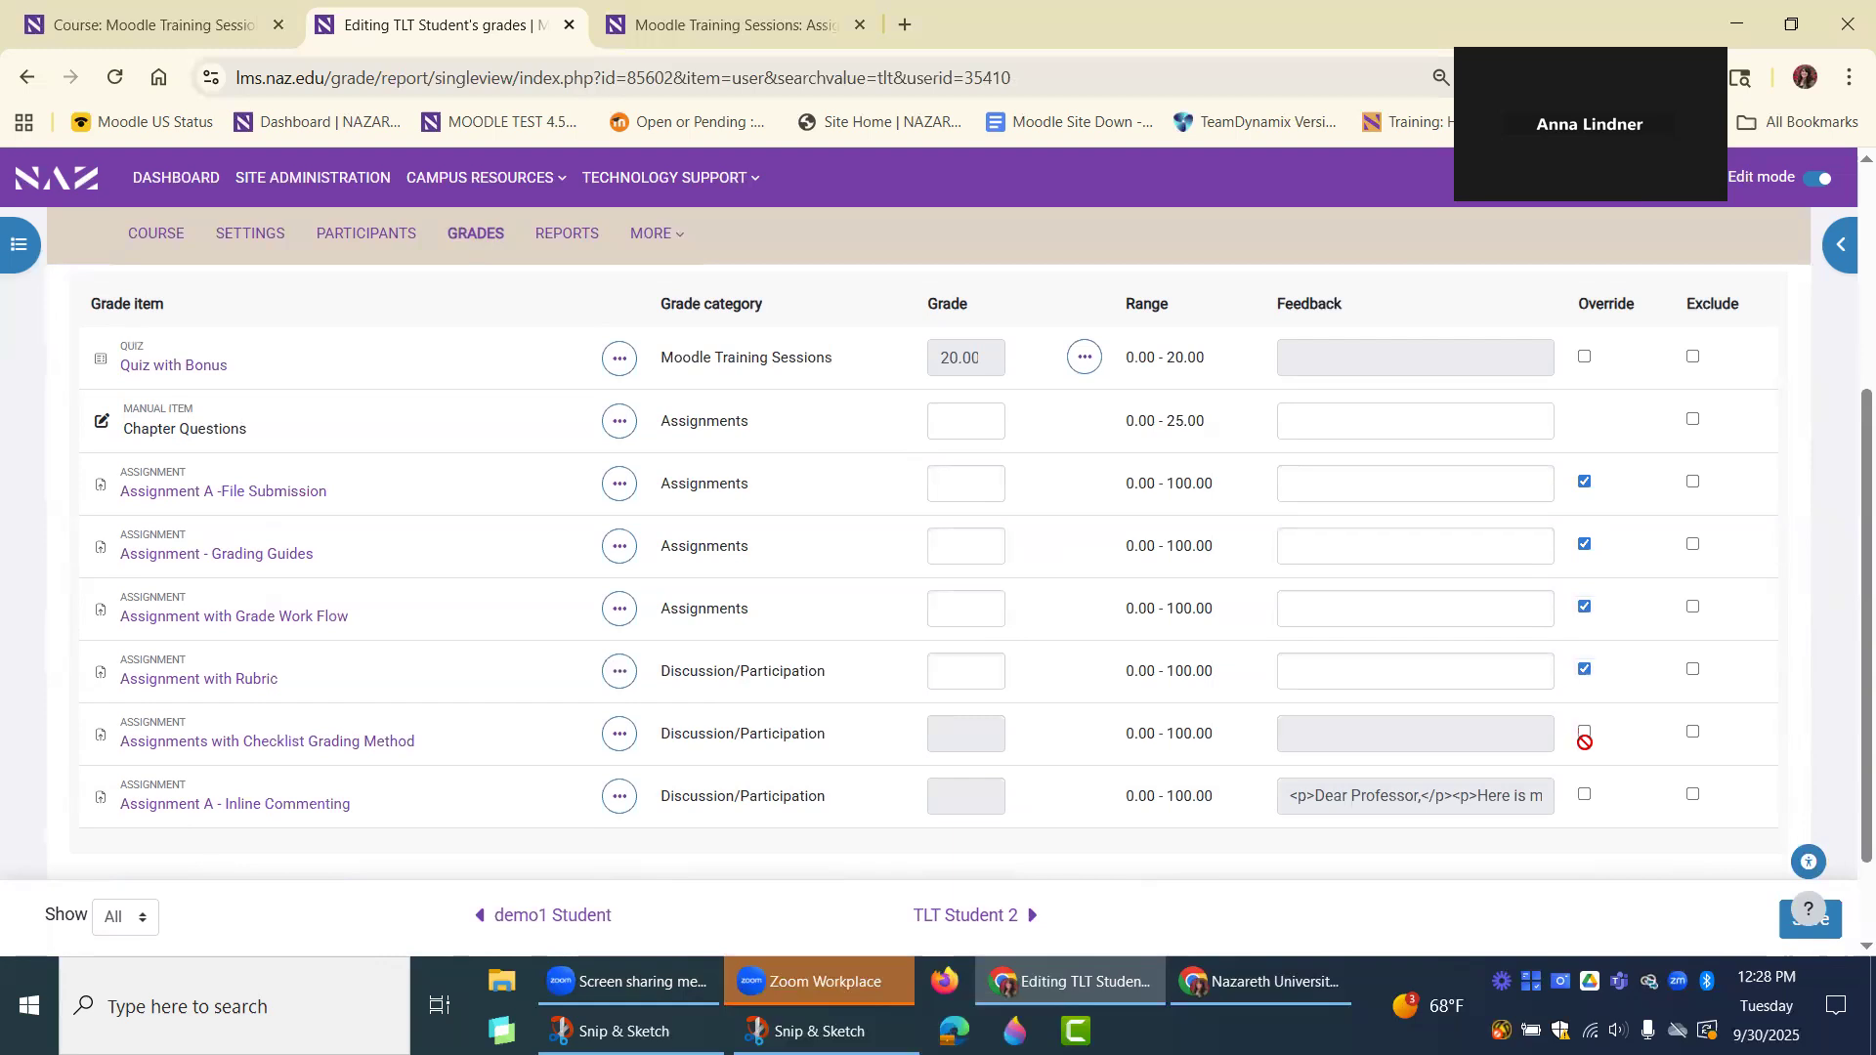
left_click(1584, 732)
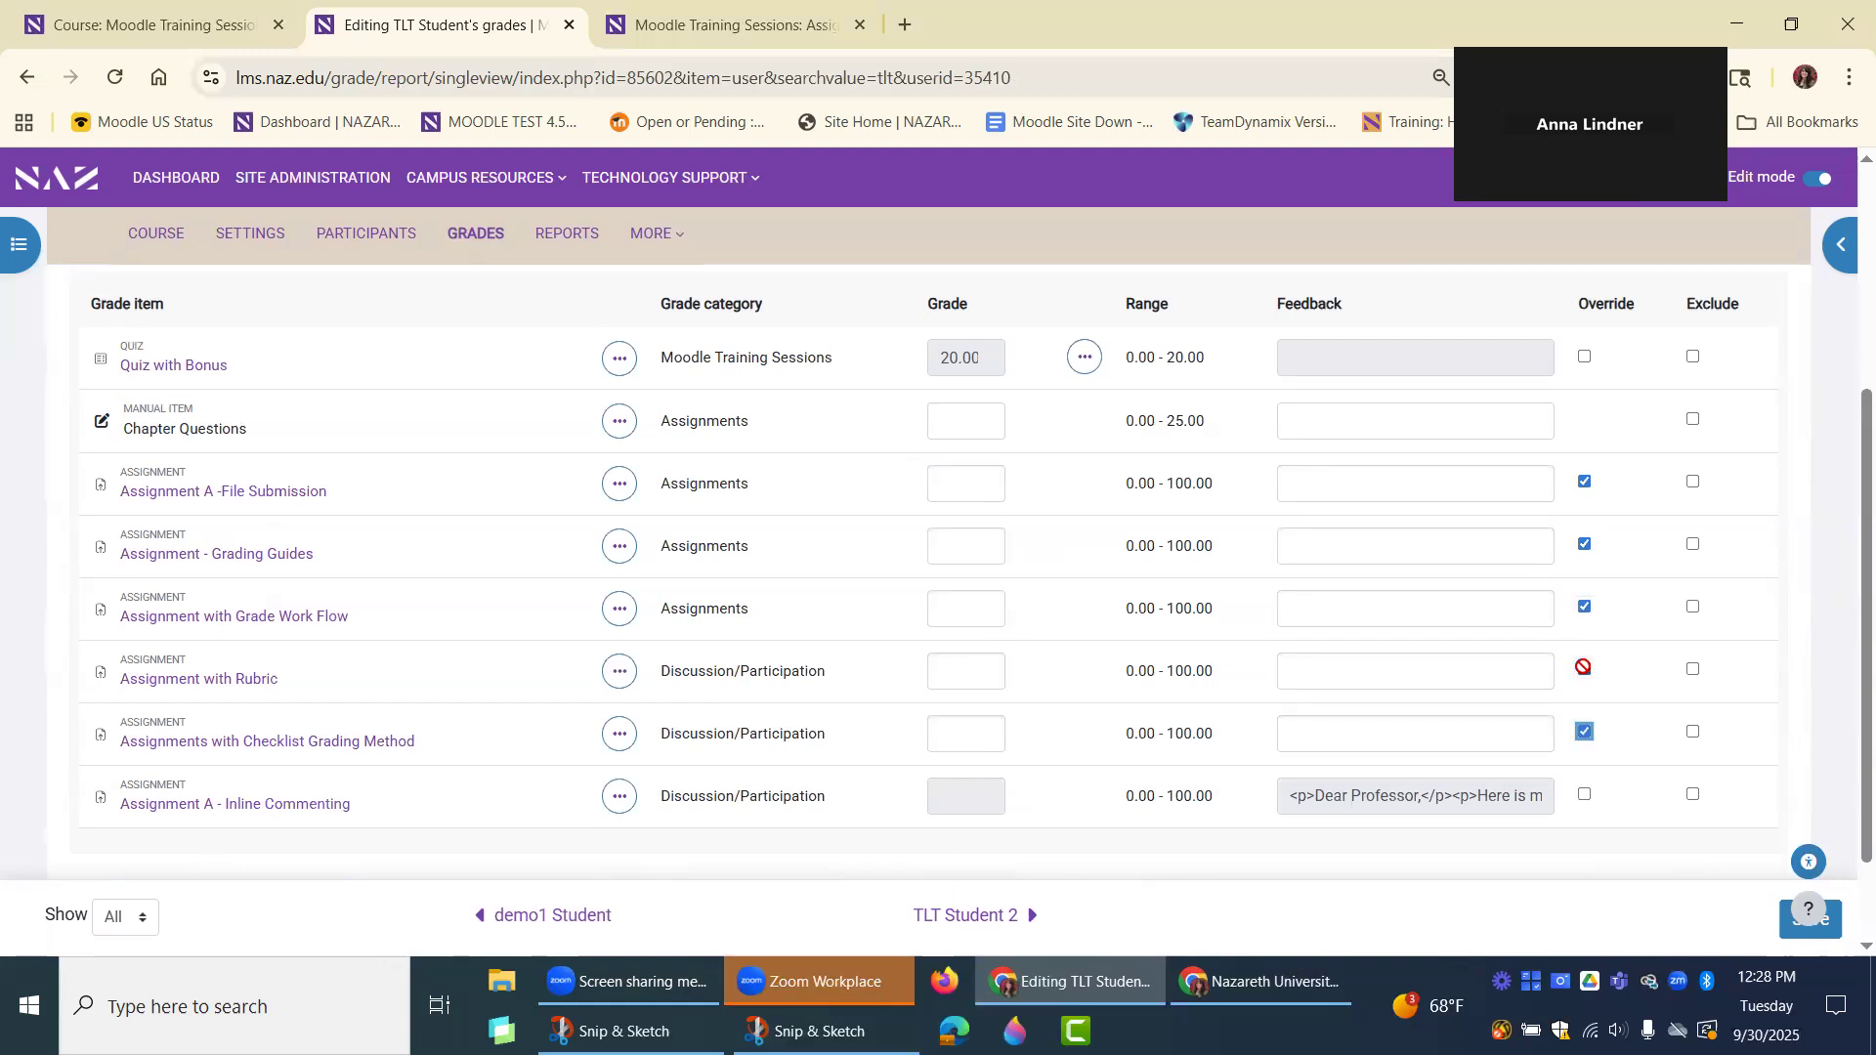
Turn override back off for the five assignments of TLT Student where it was enabled.
left_click(1583, 669)
left_click(1584, 607)
left_click(1584, 544)
left_click(1584, 481)
left_click(1584, 732)
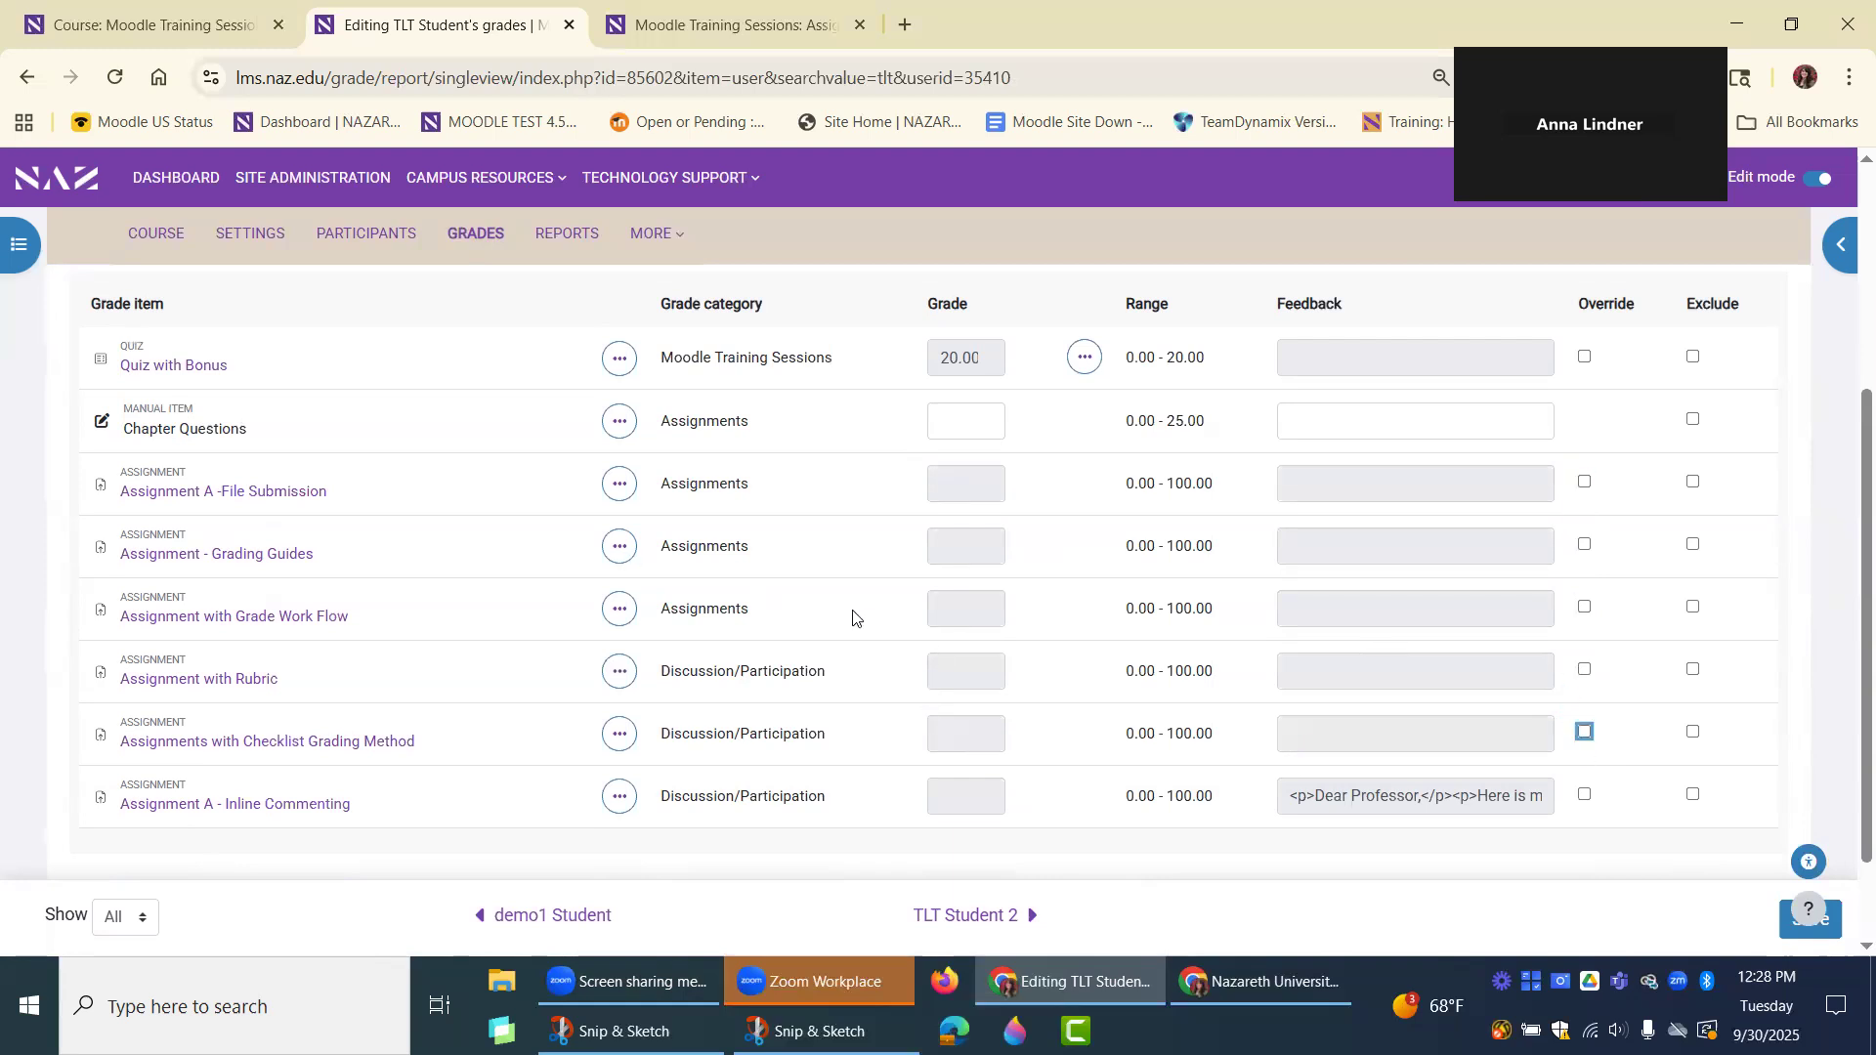
Clear the selected student from the user search and switch Single view to grade items.
scroll(868, 674, "up", 1)
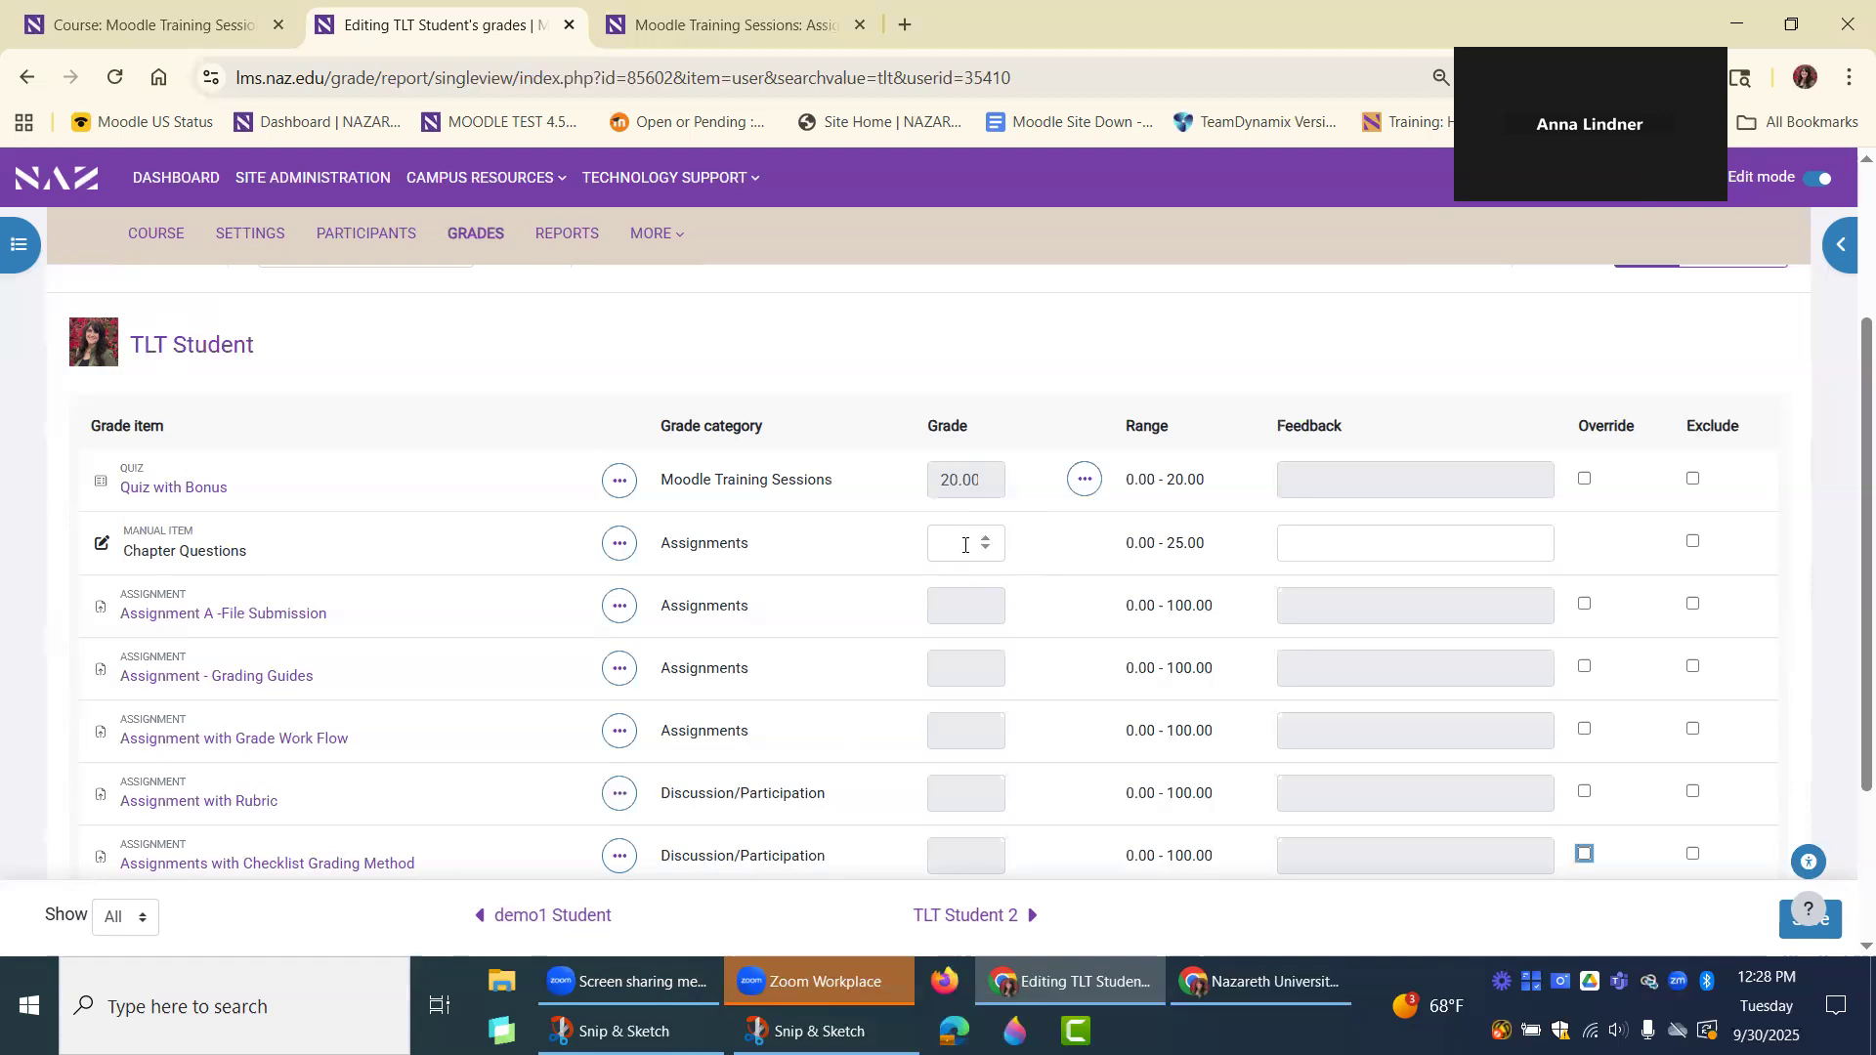
scroll(674, 499, "up", 2)
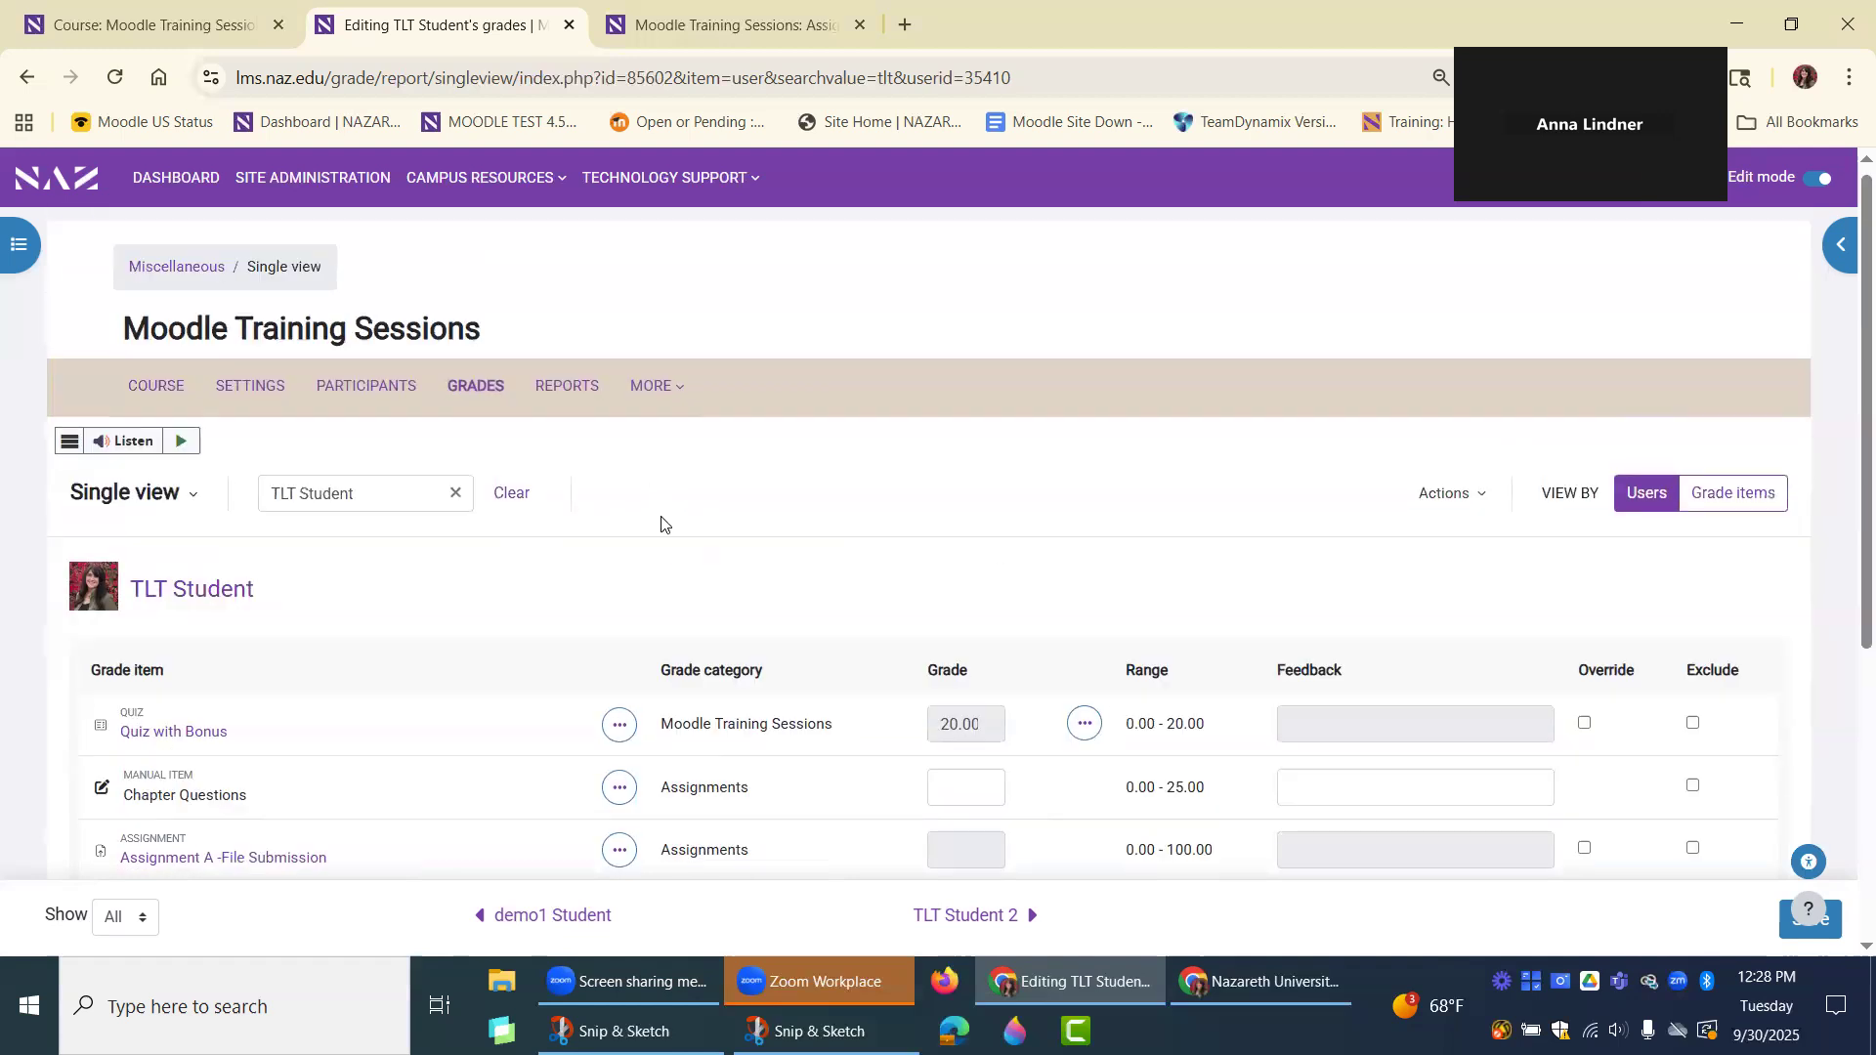
left_click(455, 494)
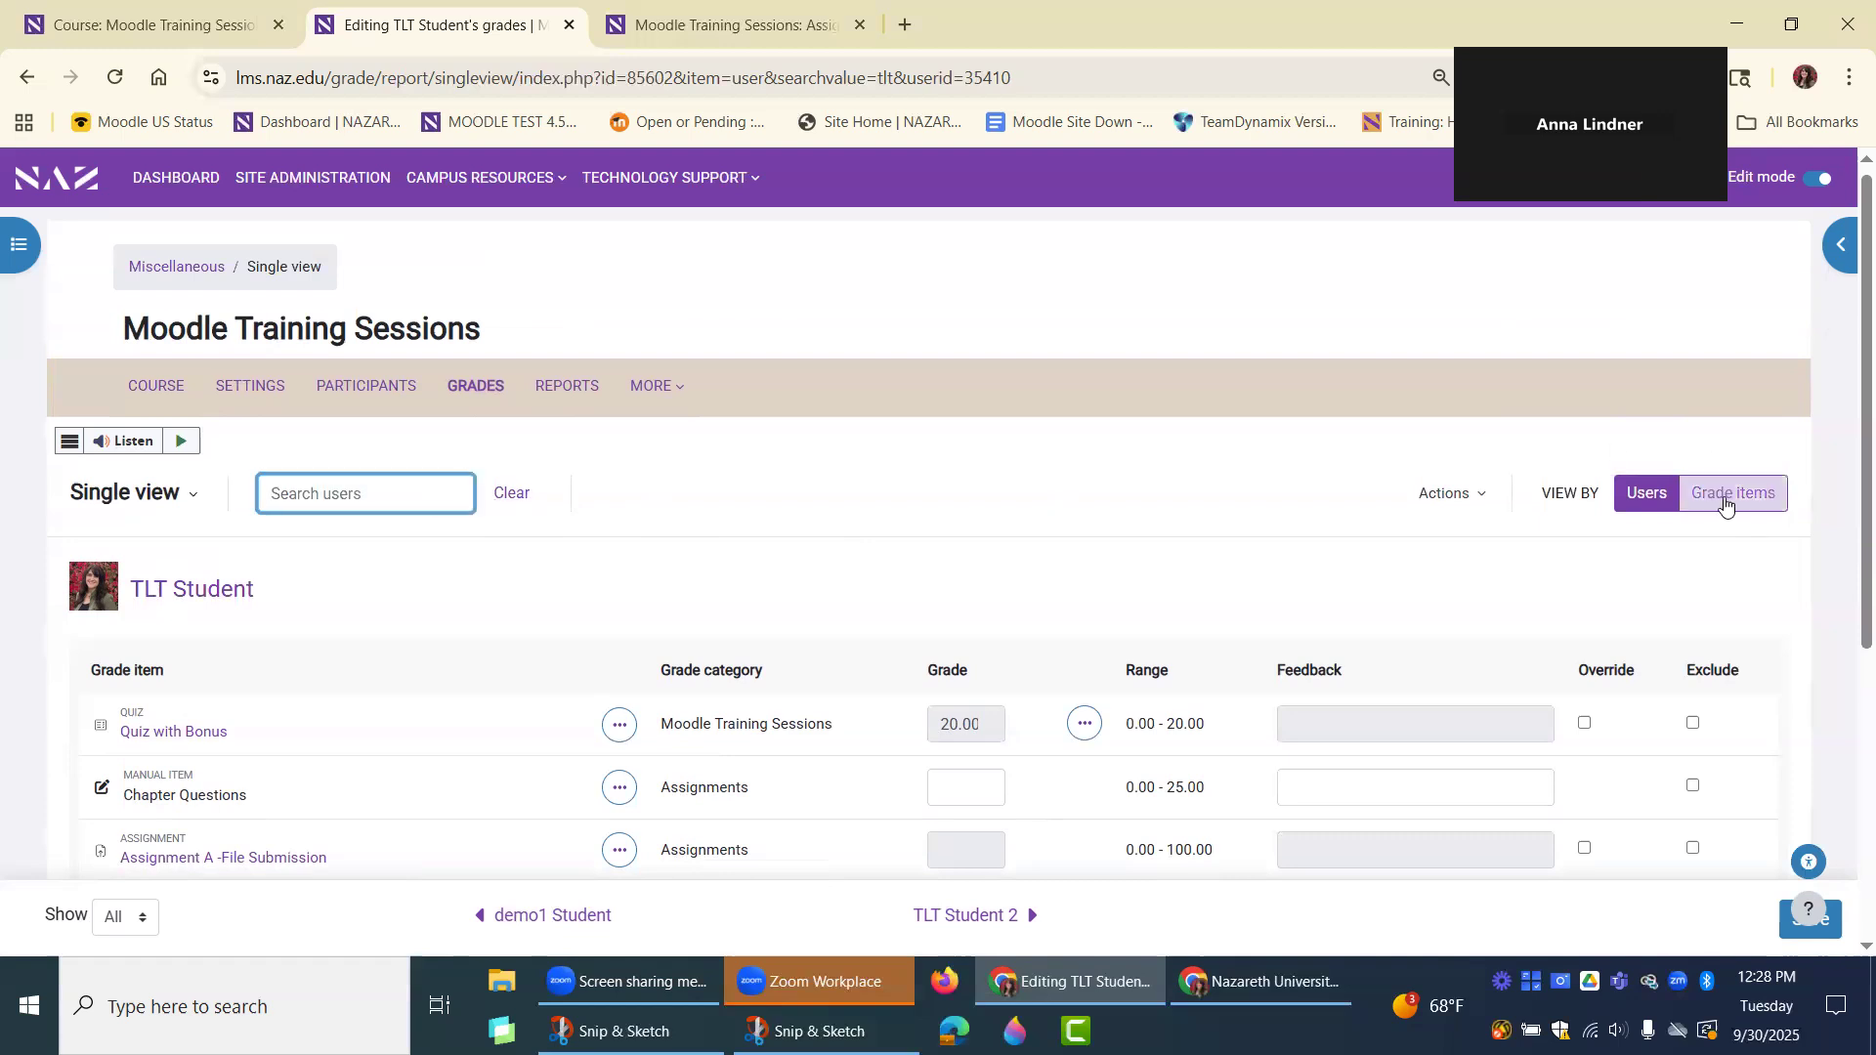
left_click(1755, 499)
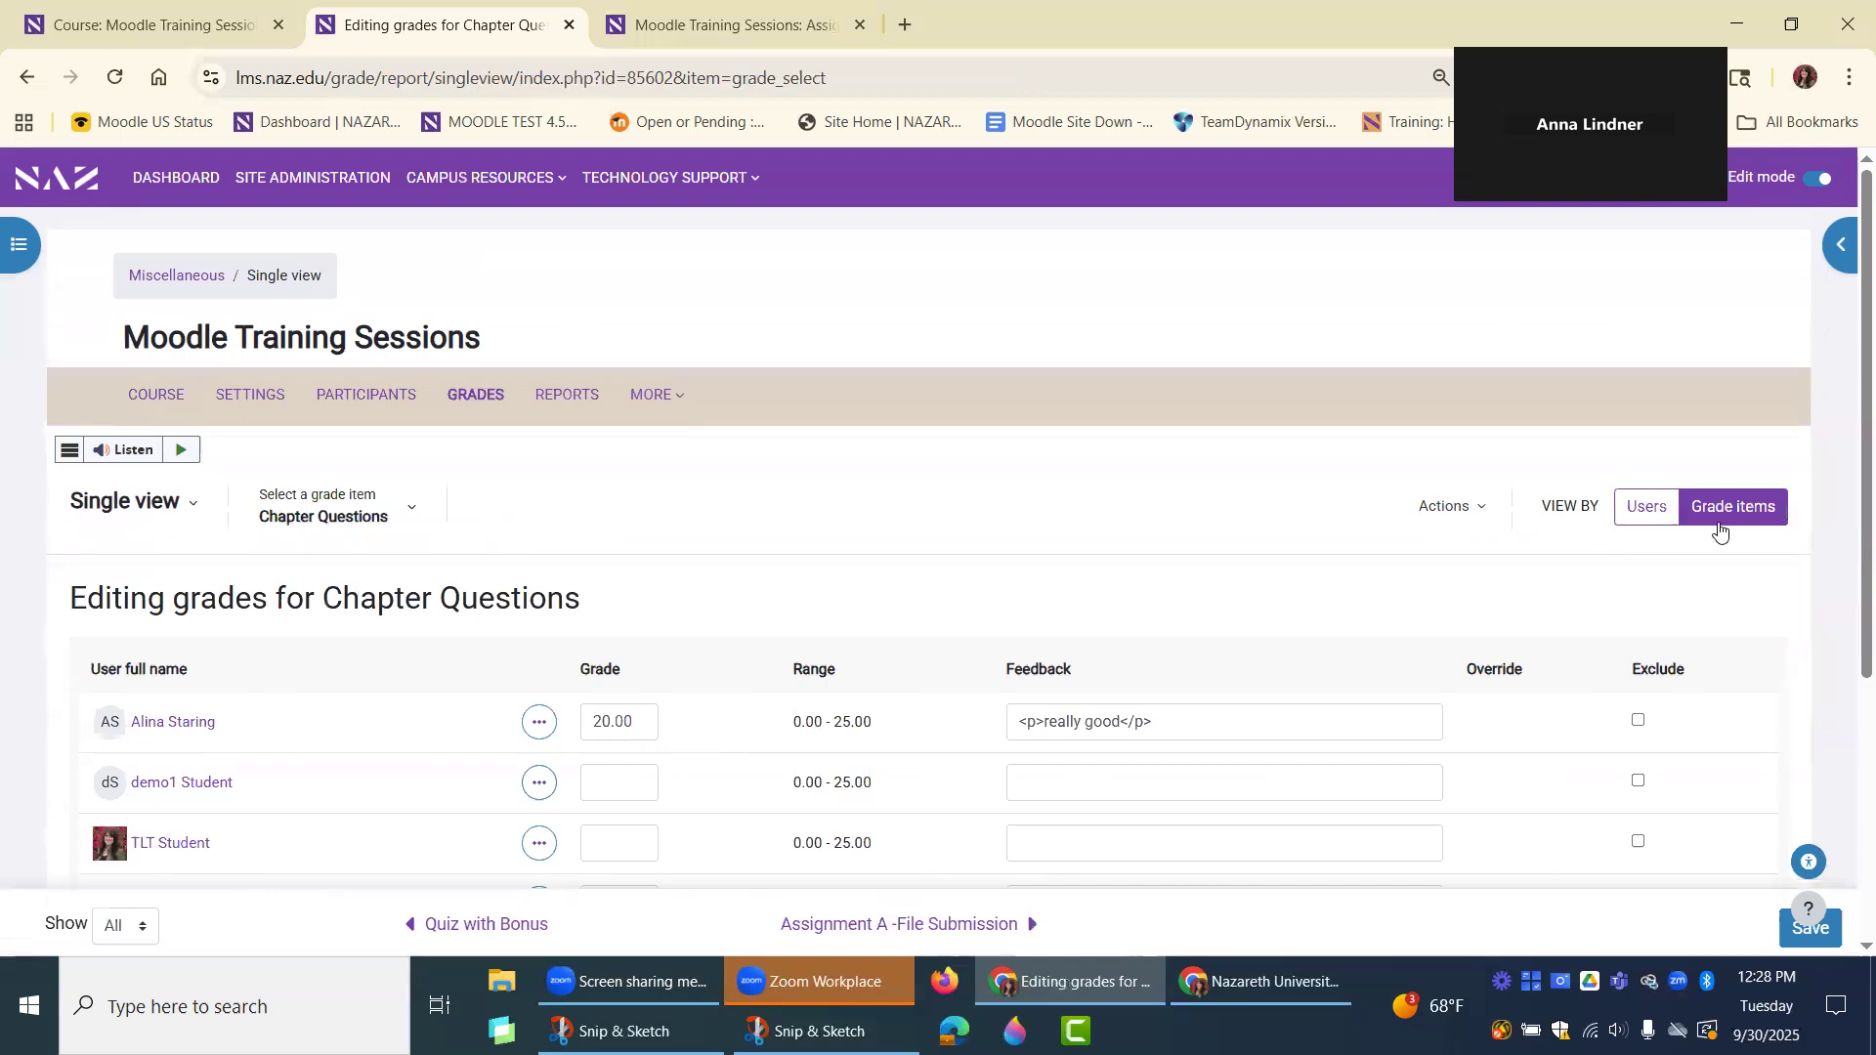
Review the student list for Chapter Questions and the selectable grade items, keeping Chapter Questions selected.
scroll(1134, 461, "down", 3)
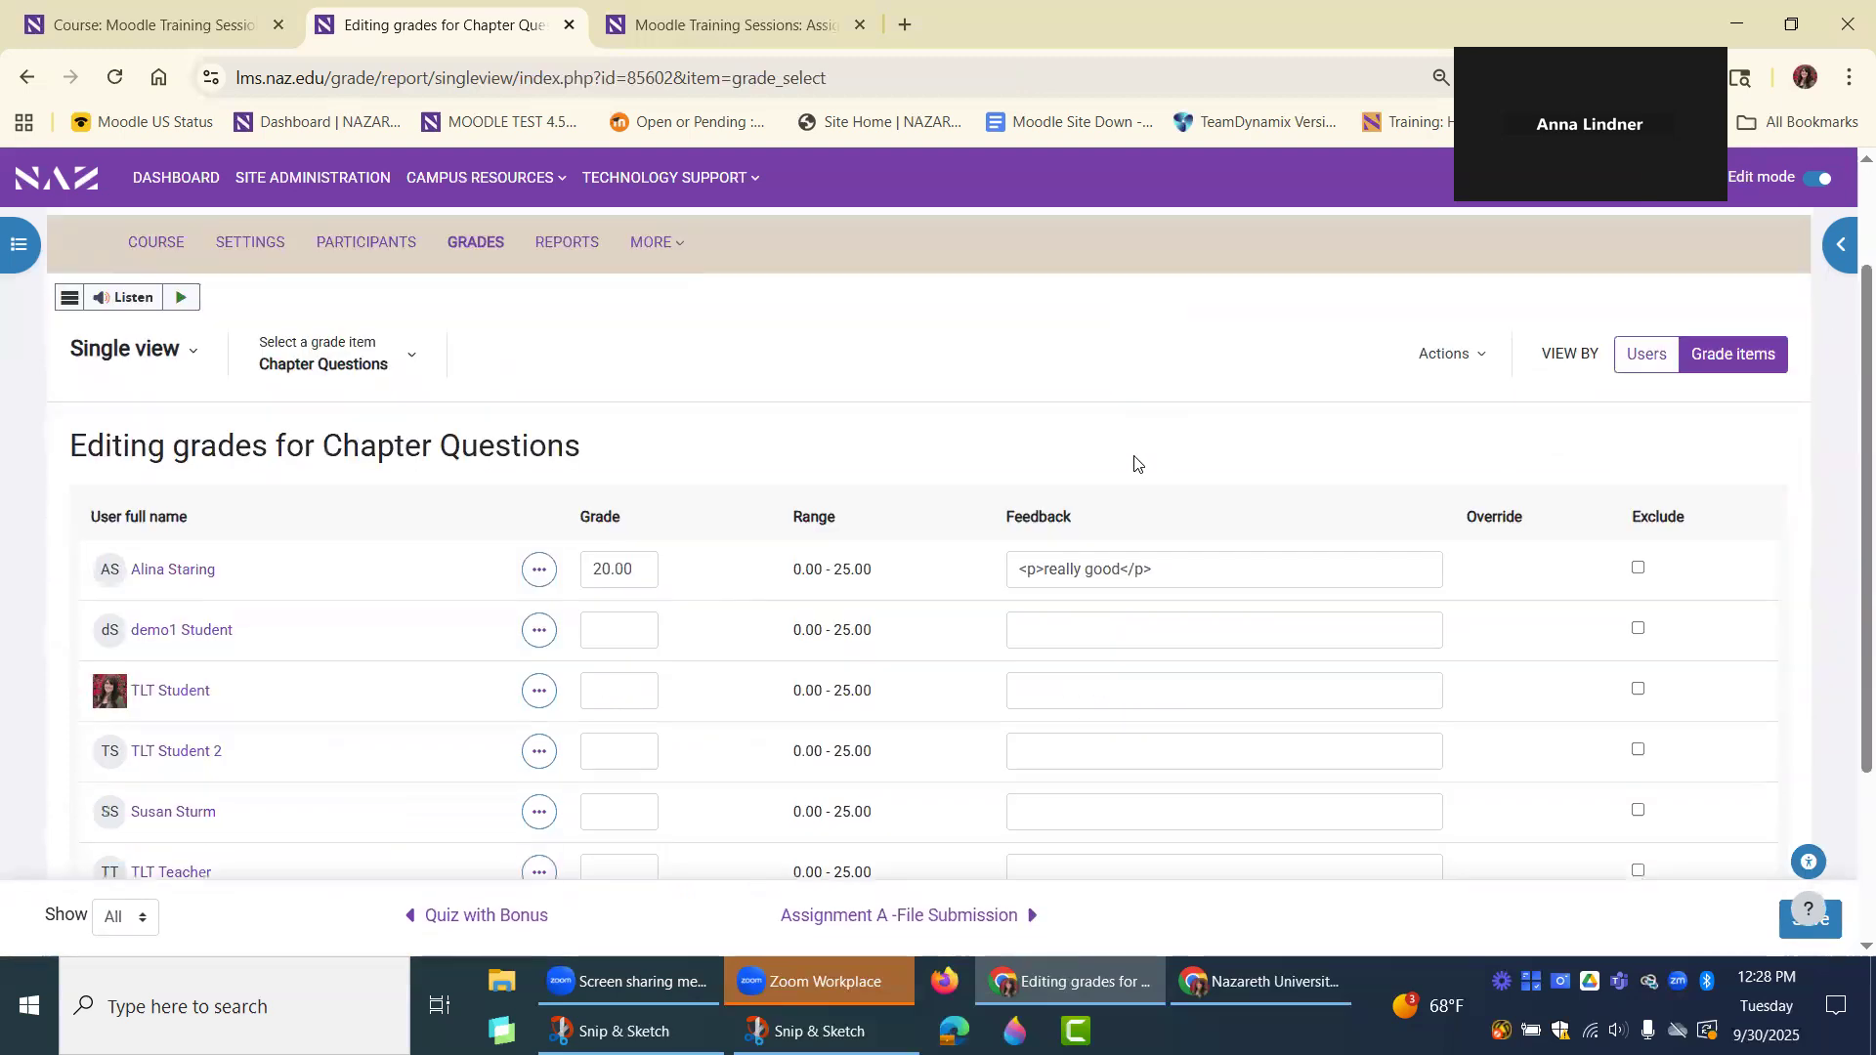
scroll(1133, 461, "up", 3)
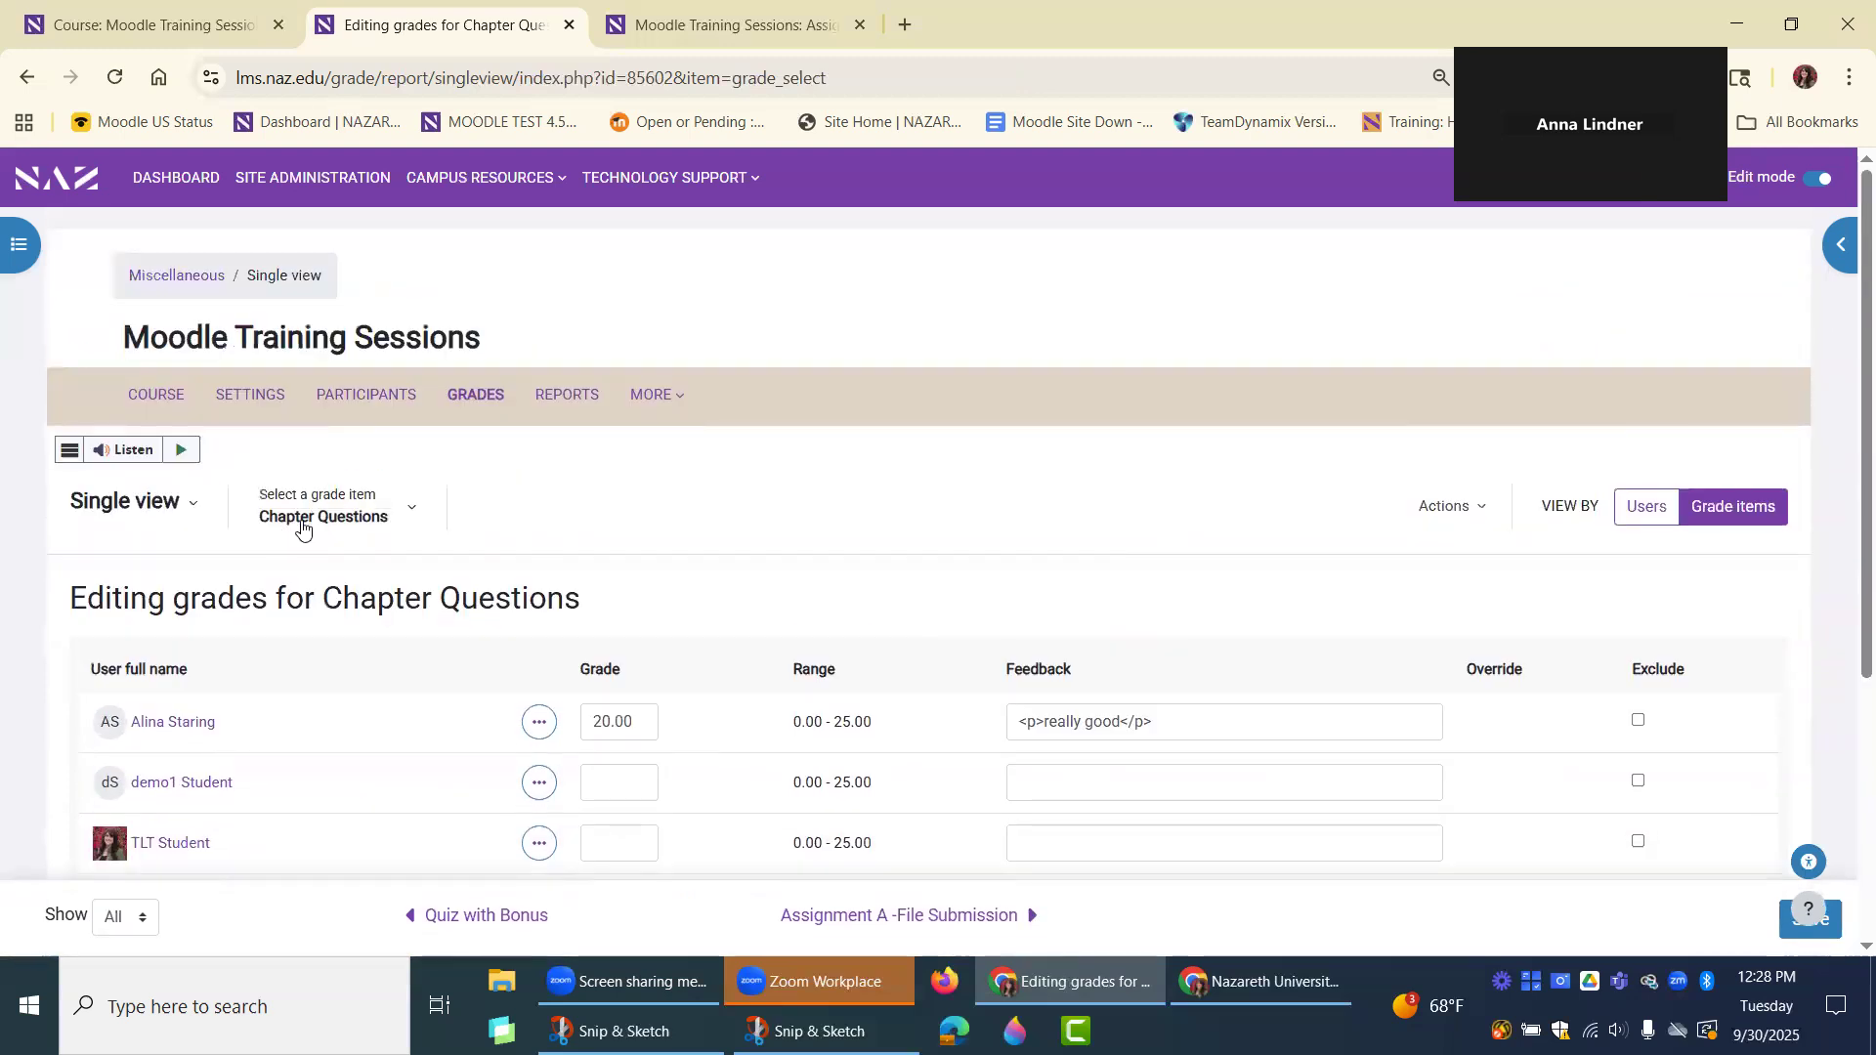
left_click(409, 512)
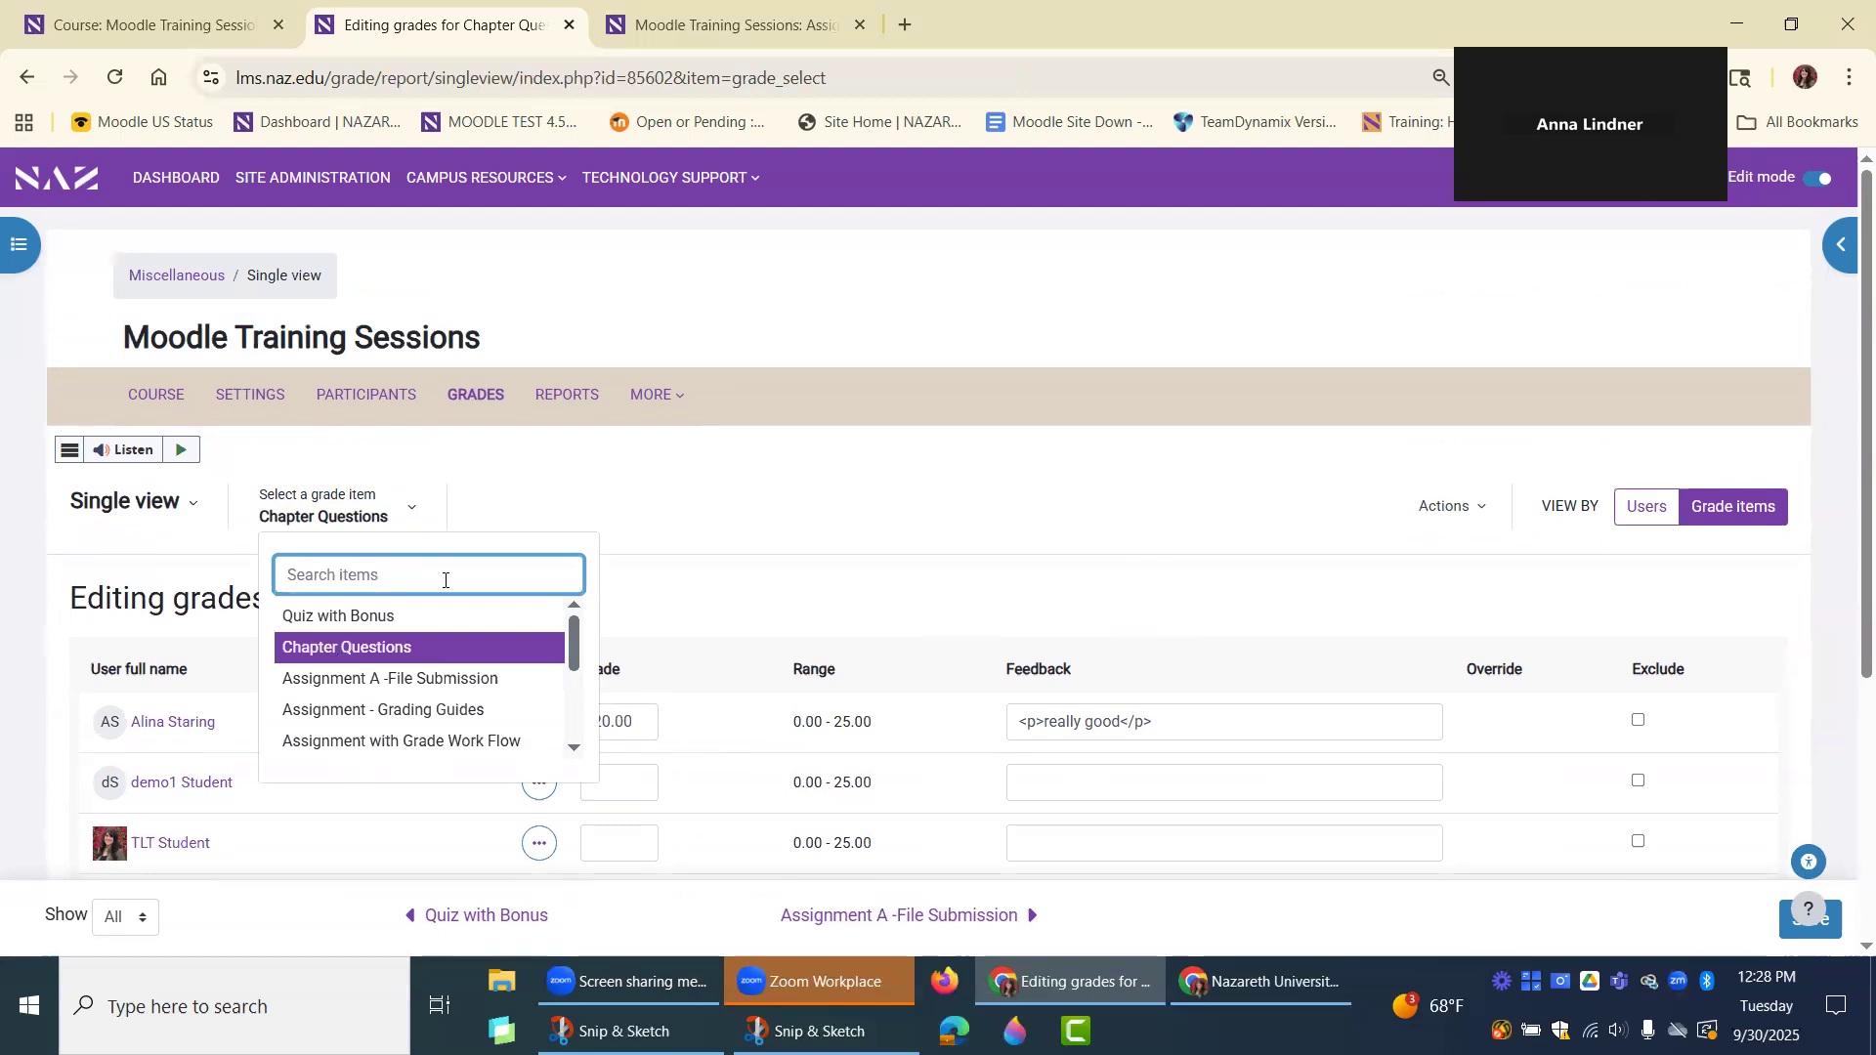
key("Escape")
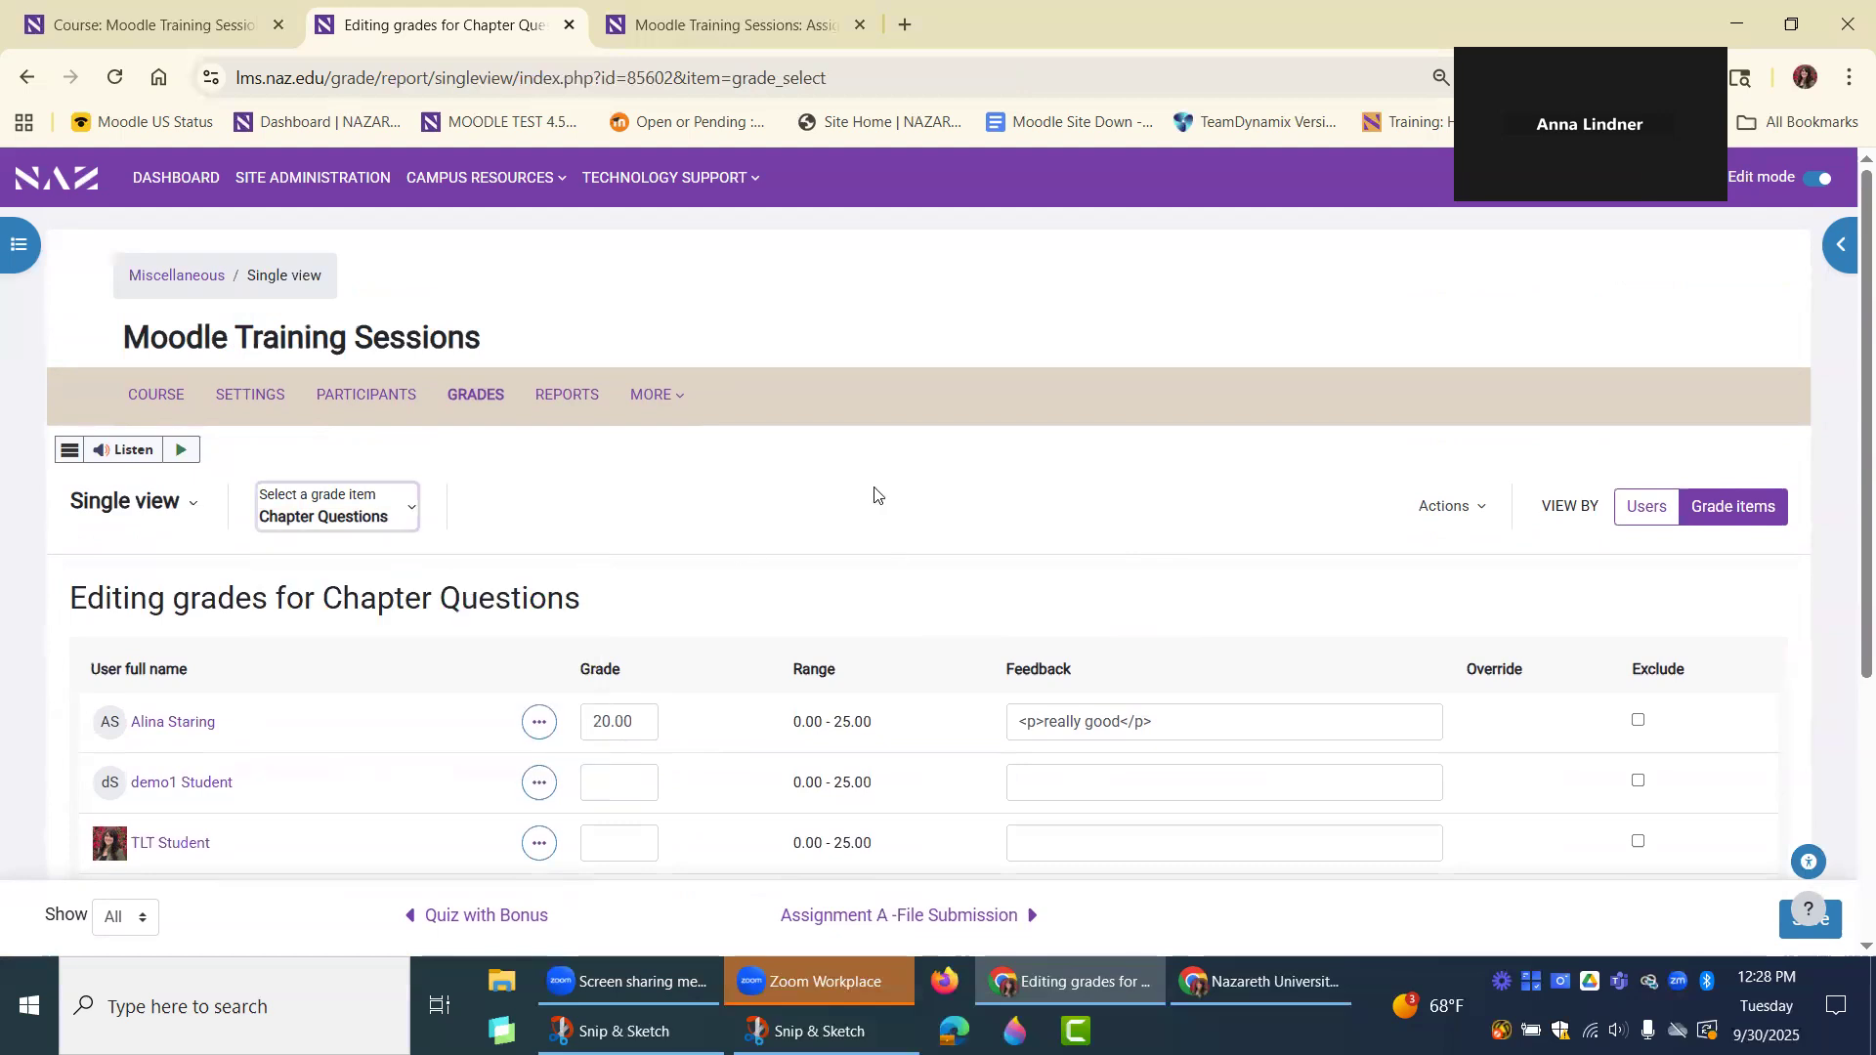
Try out the students' empty grade and feedback fields for Chapter Questions, and leave demo1 Student's grade blank.
scroll(820, 506, "down", 1)
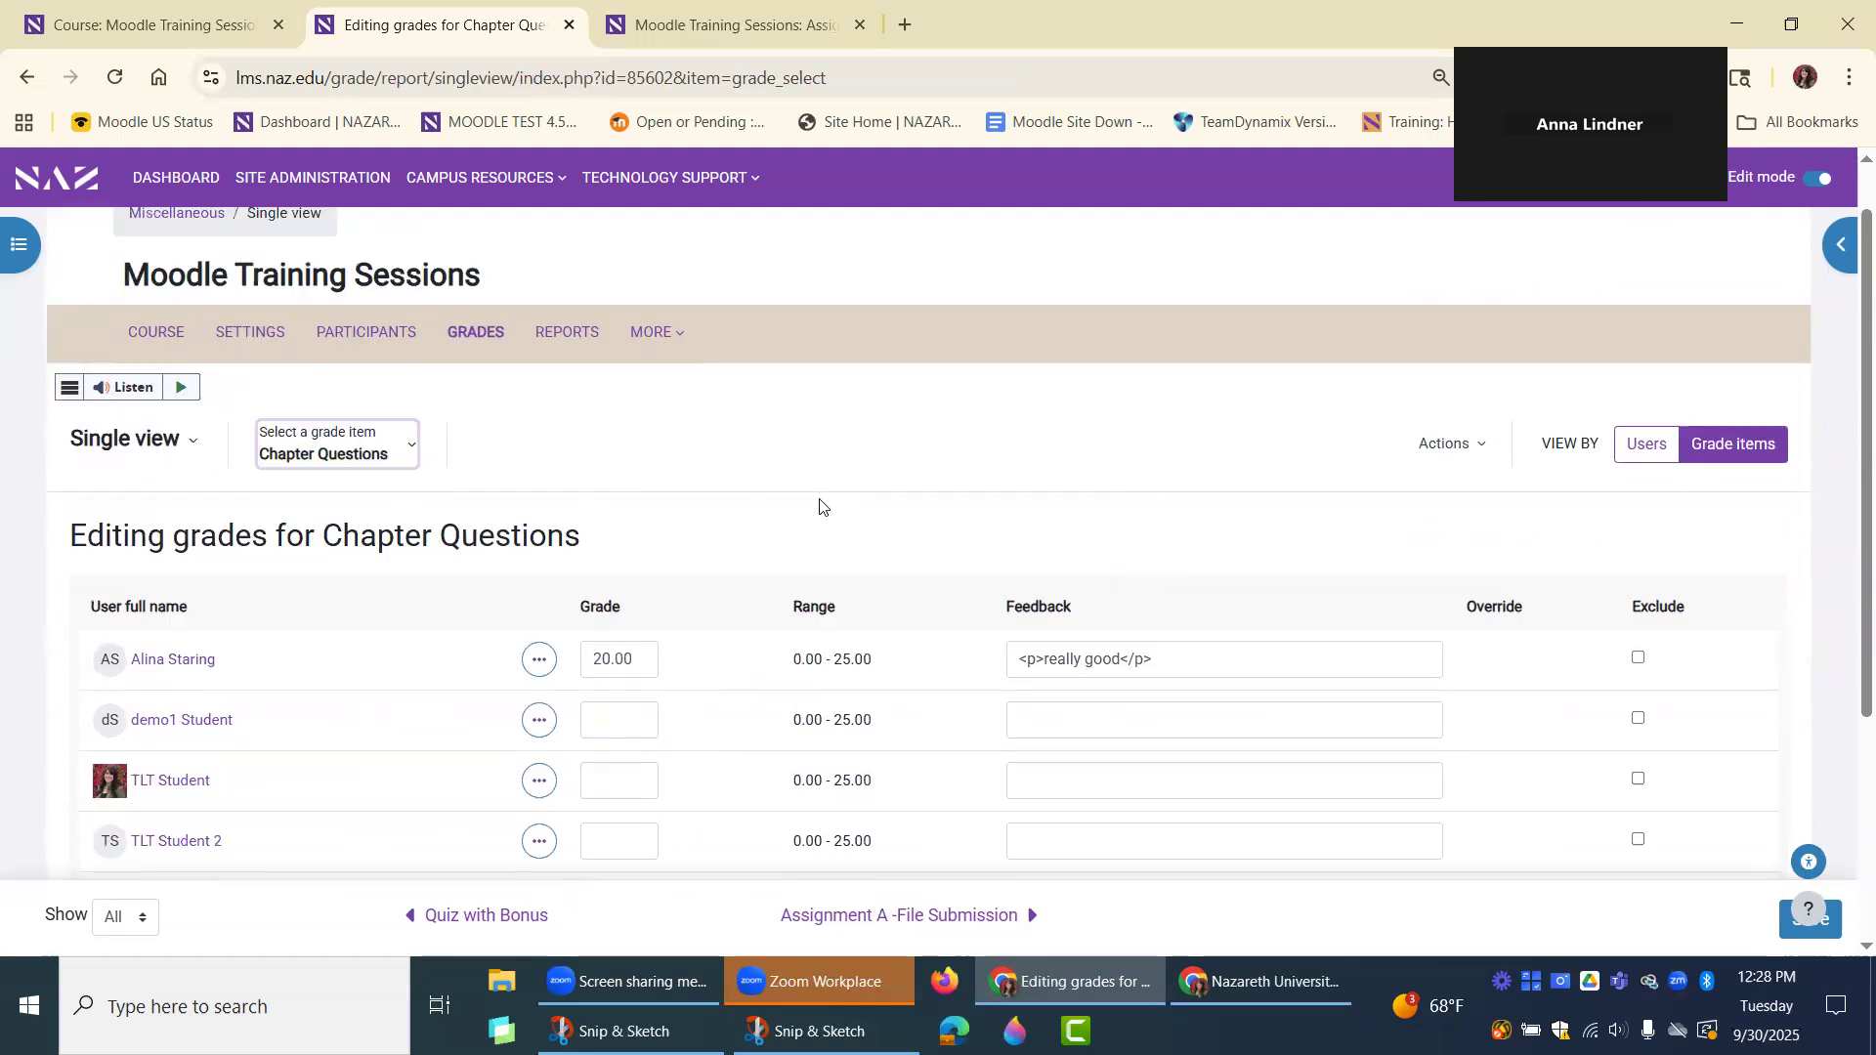
scroll(820, 506, "down", 3)
left_click(634, 544)
left_click(617, 601)
left_click(619, 652)
left_click(607, 711)
left_click(1148, 532)
left_click(1075, 599)
left_click(1071, 657)
left_click(617, 539)
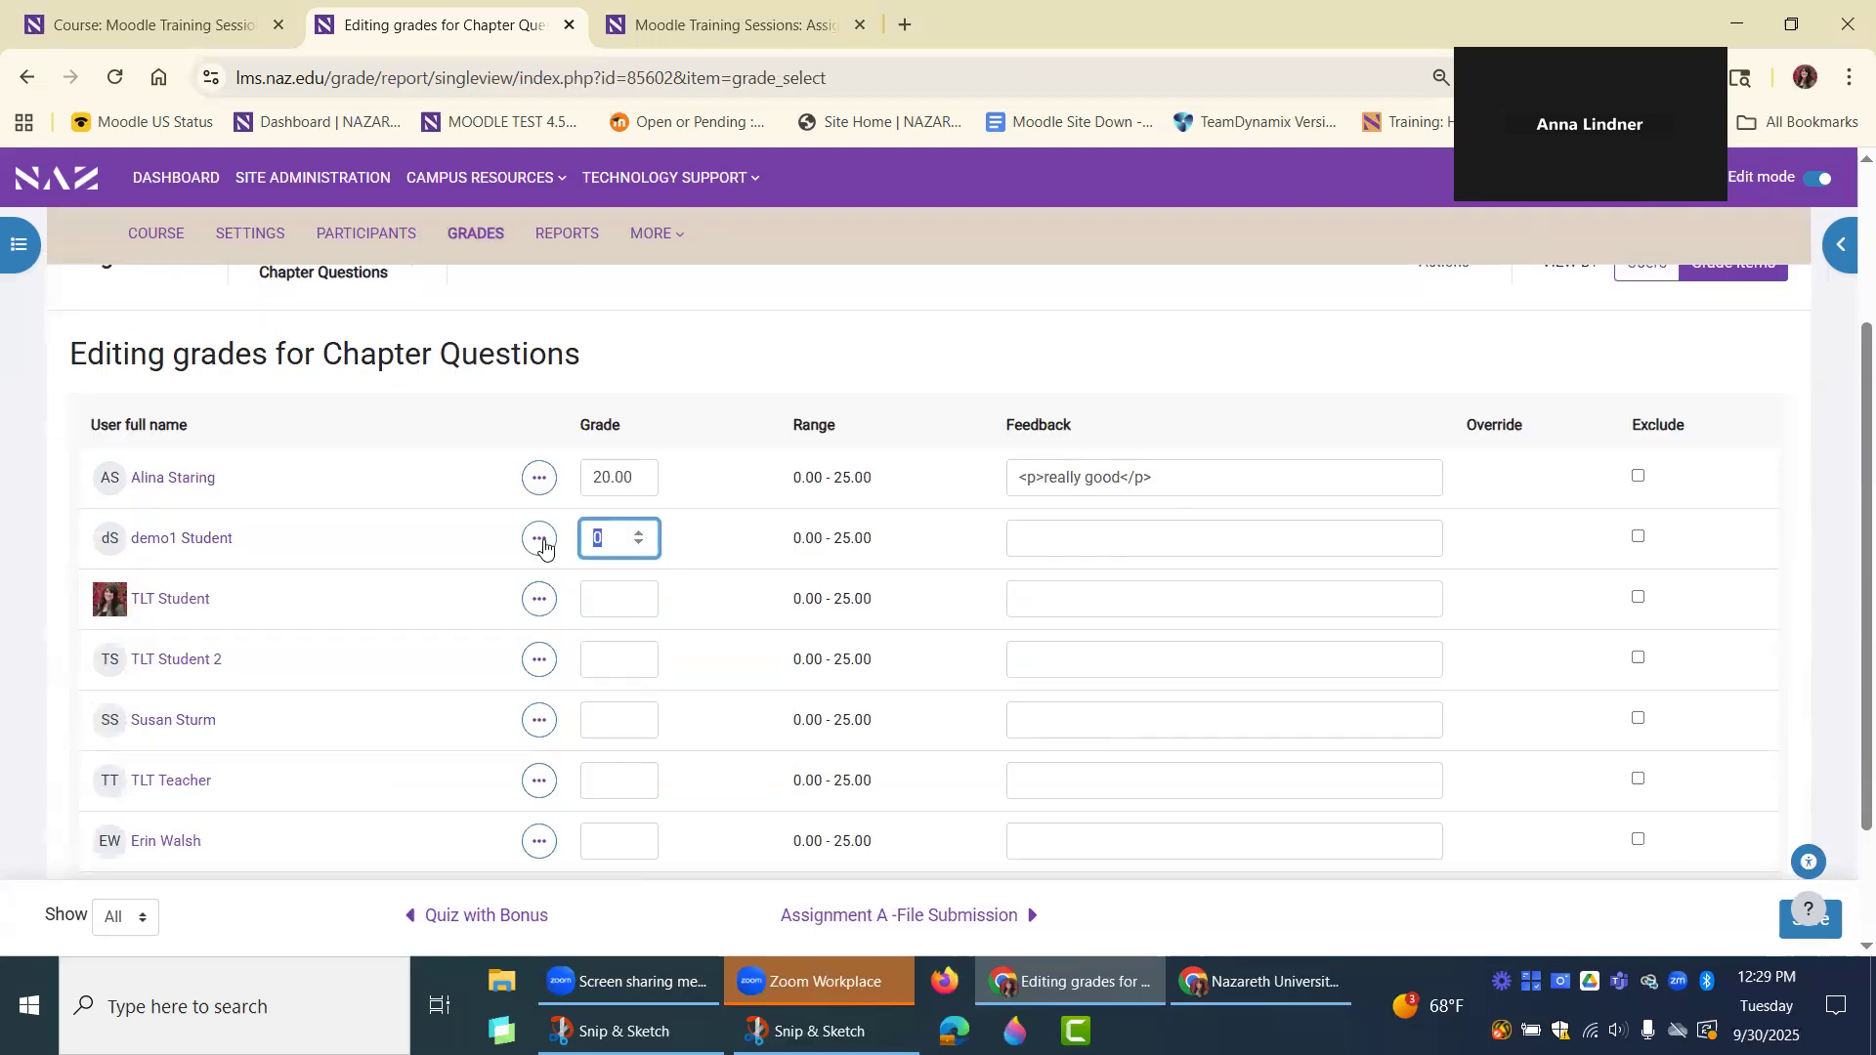
key("BackSpace")
Review the available bulk actions, open Bulk insert grades for Chapter Questions and acknowledge that unsaved changes will be lost.
scroll(1098, 435, "up", 3)
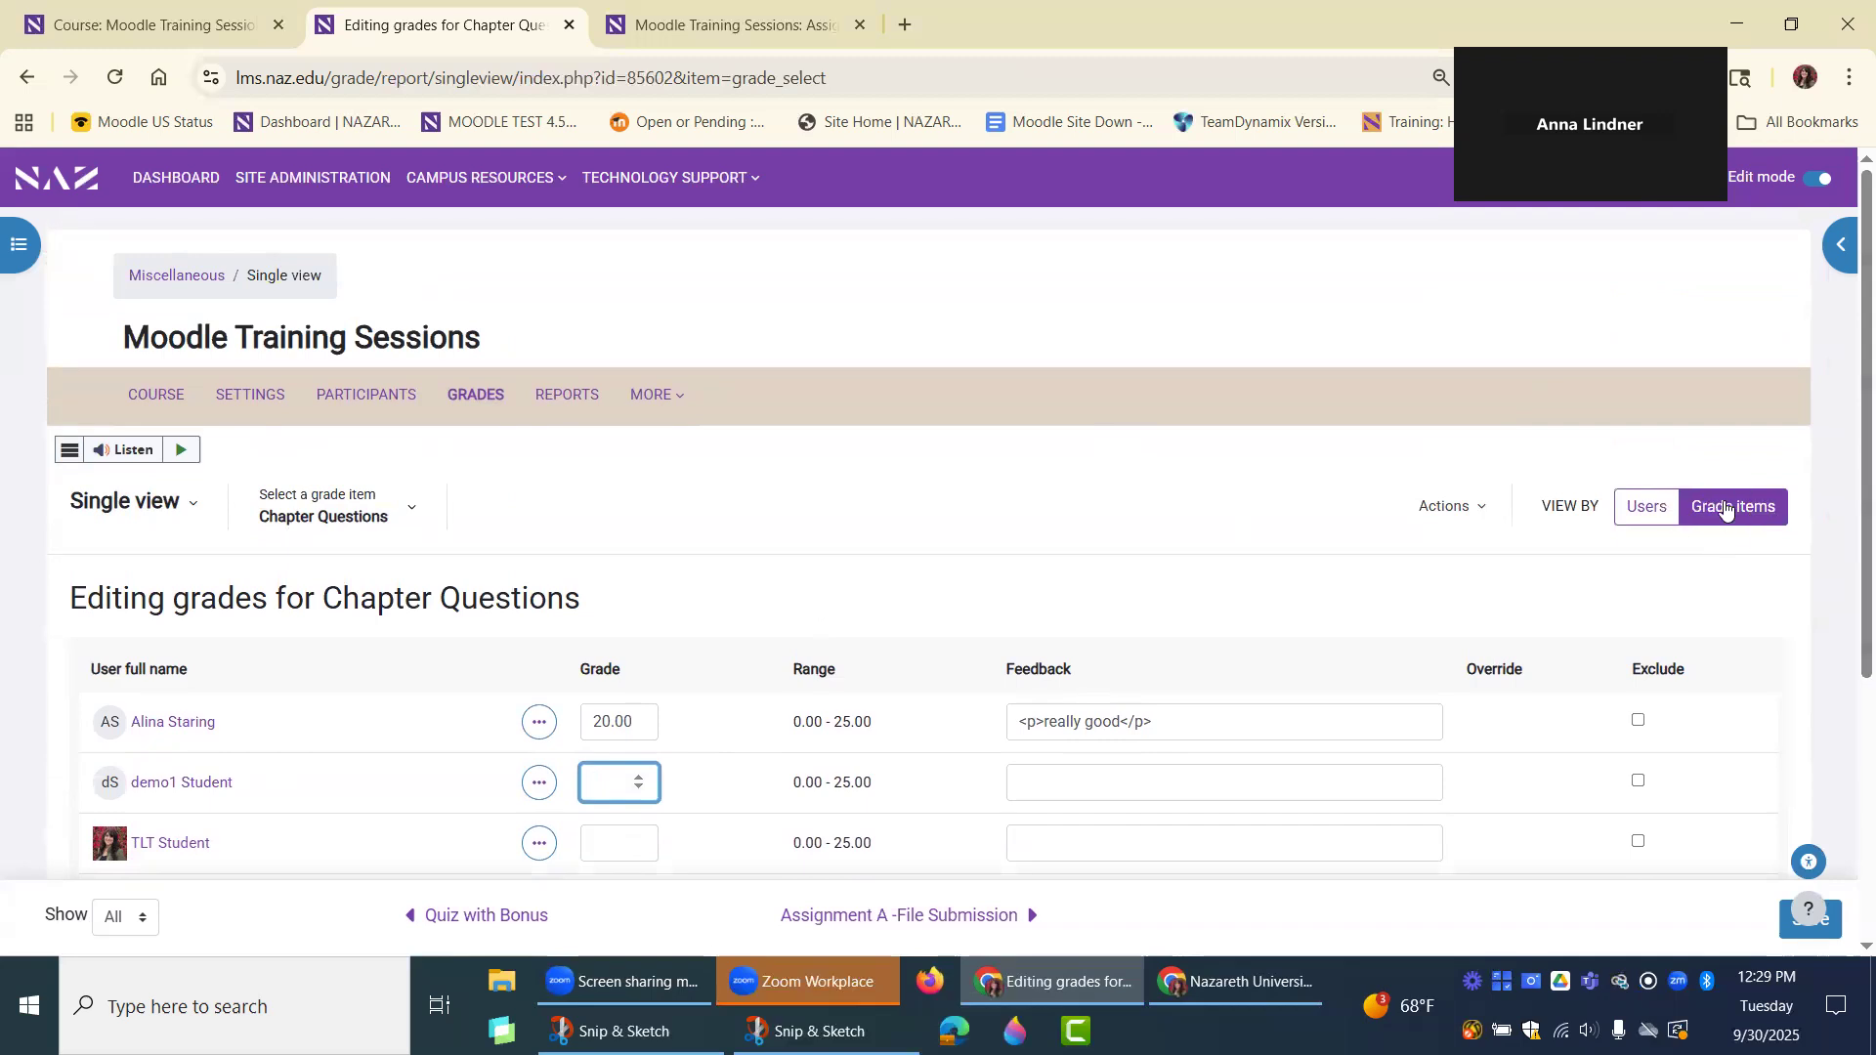
left_click(1466, 518)
left_click(1467, 518)
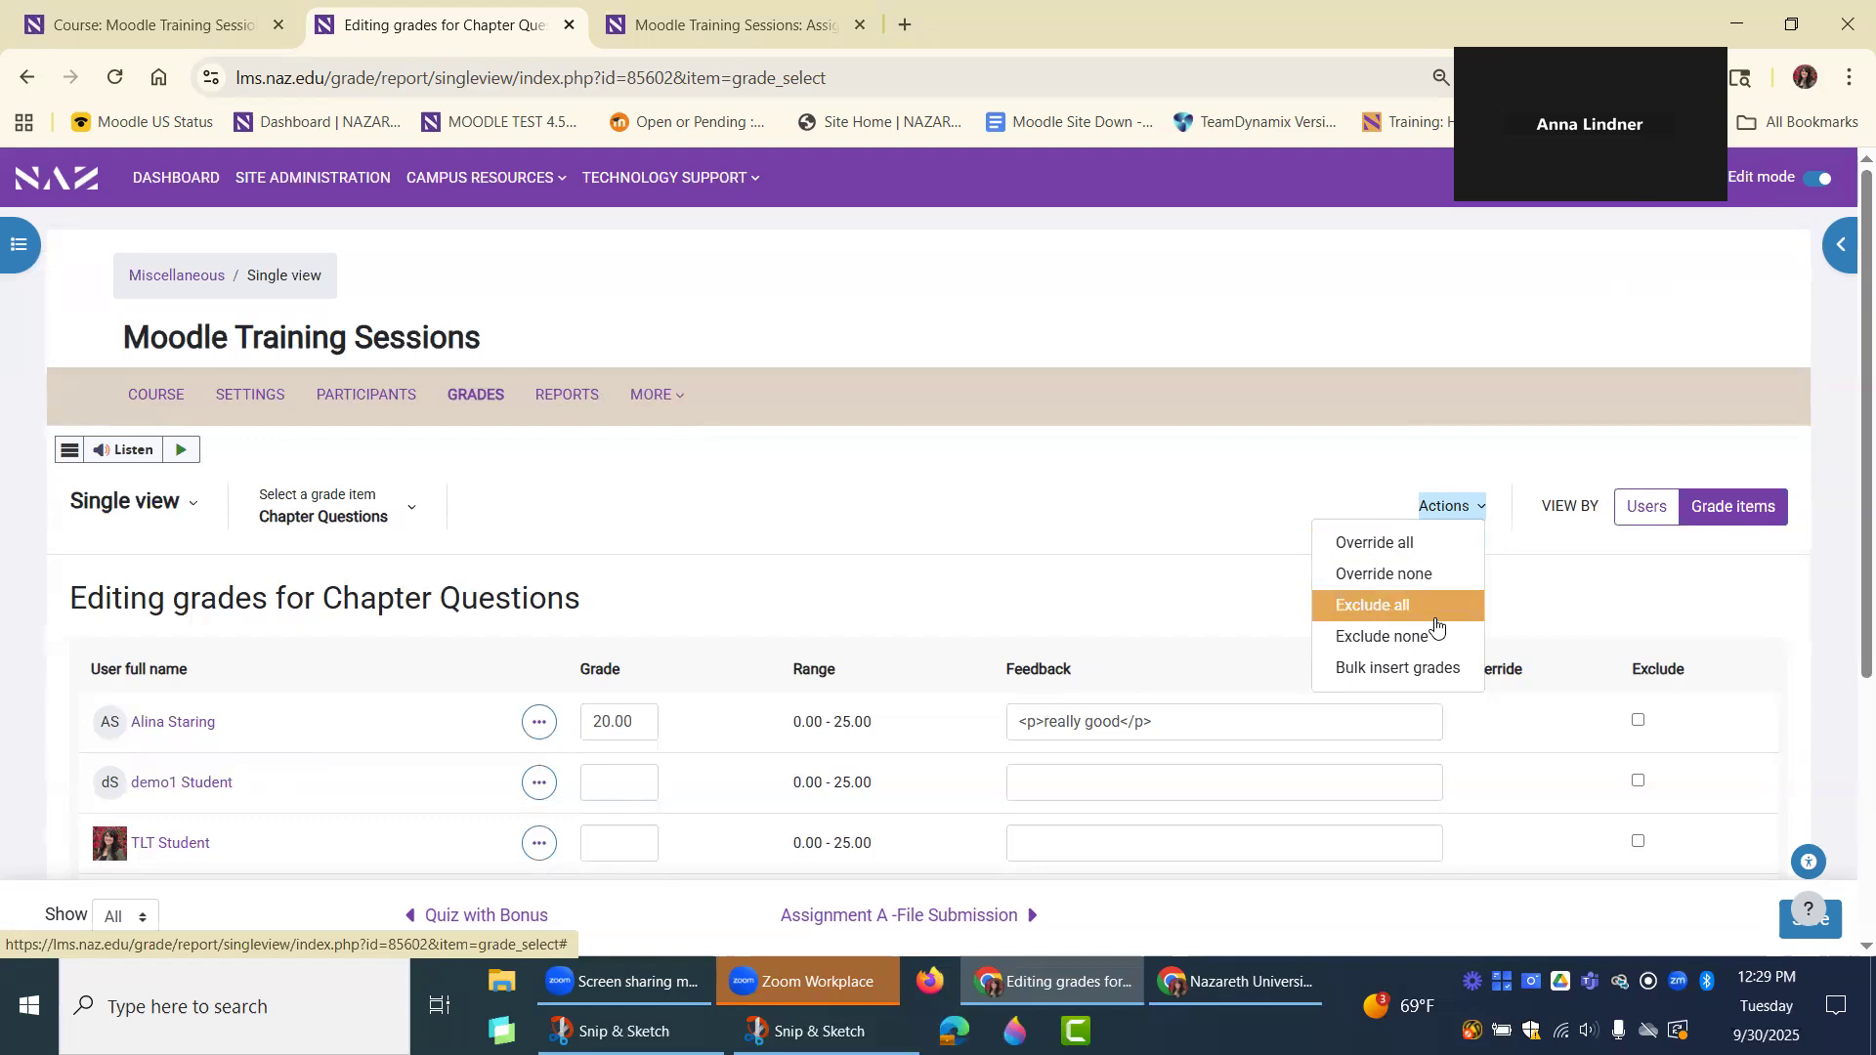
scroll(1443, 667, "down", 1)
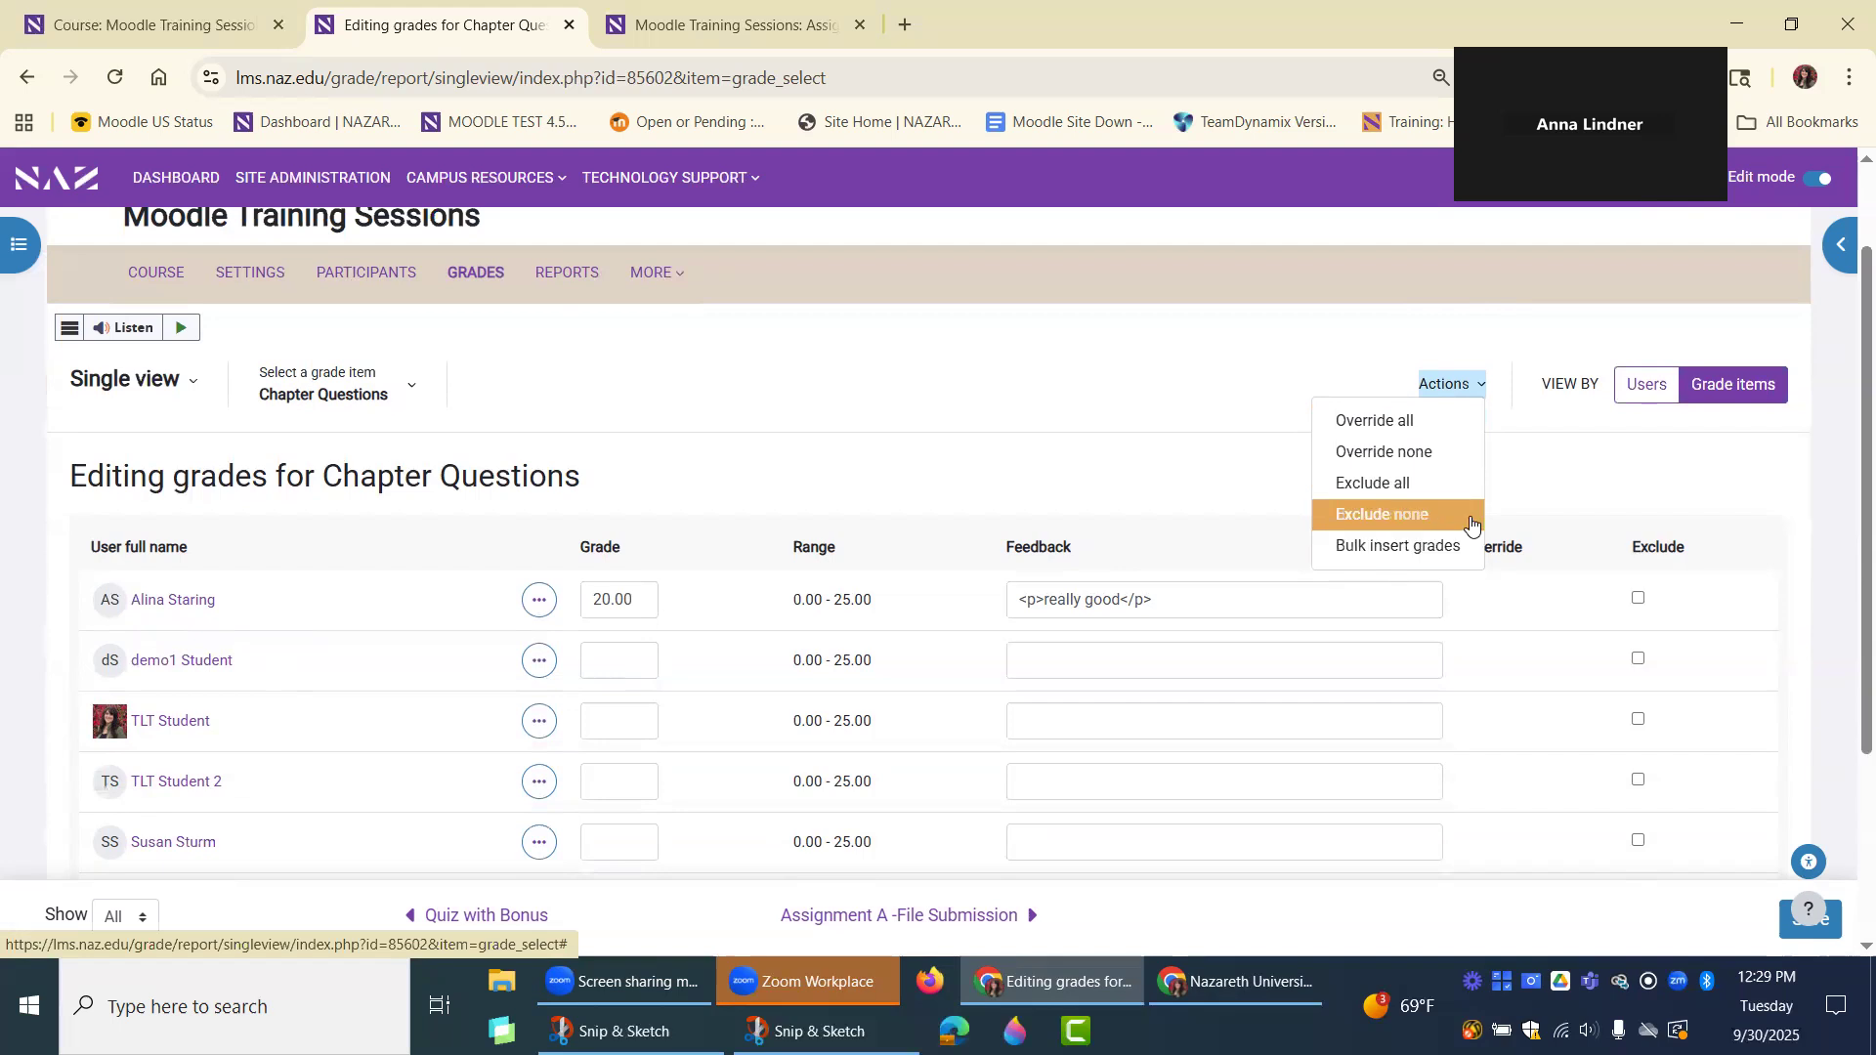
left_click(1431, 546)
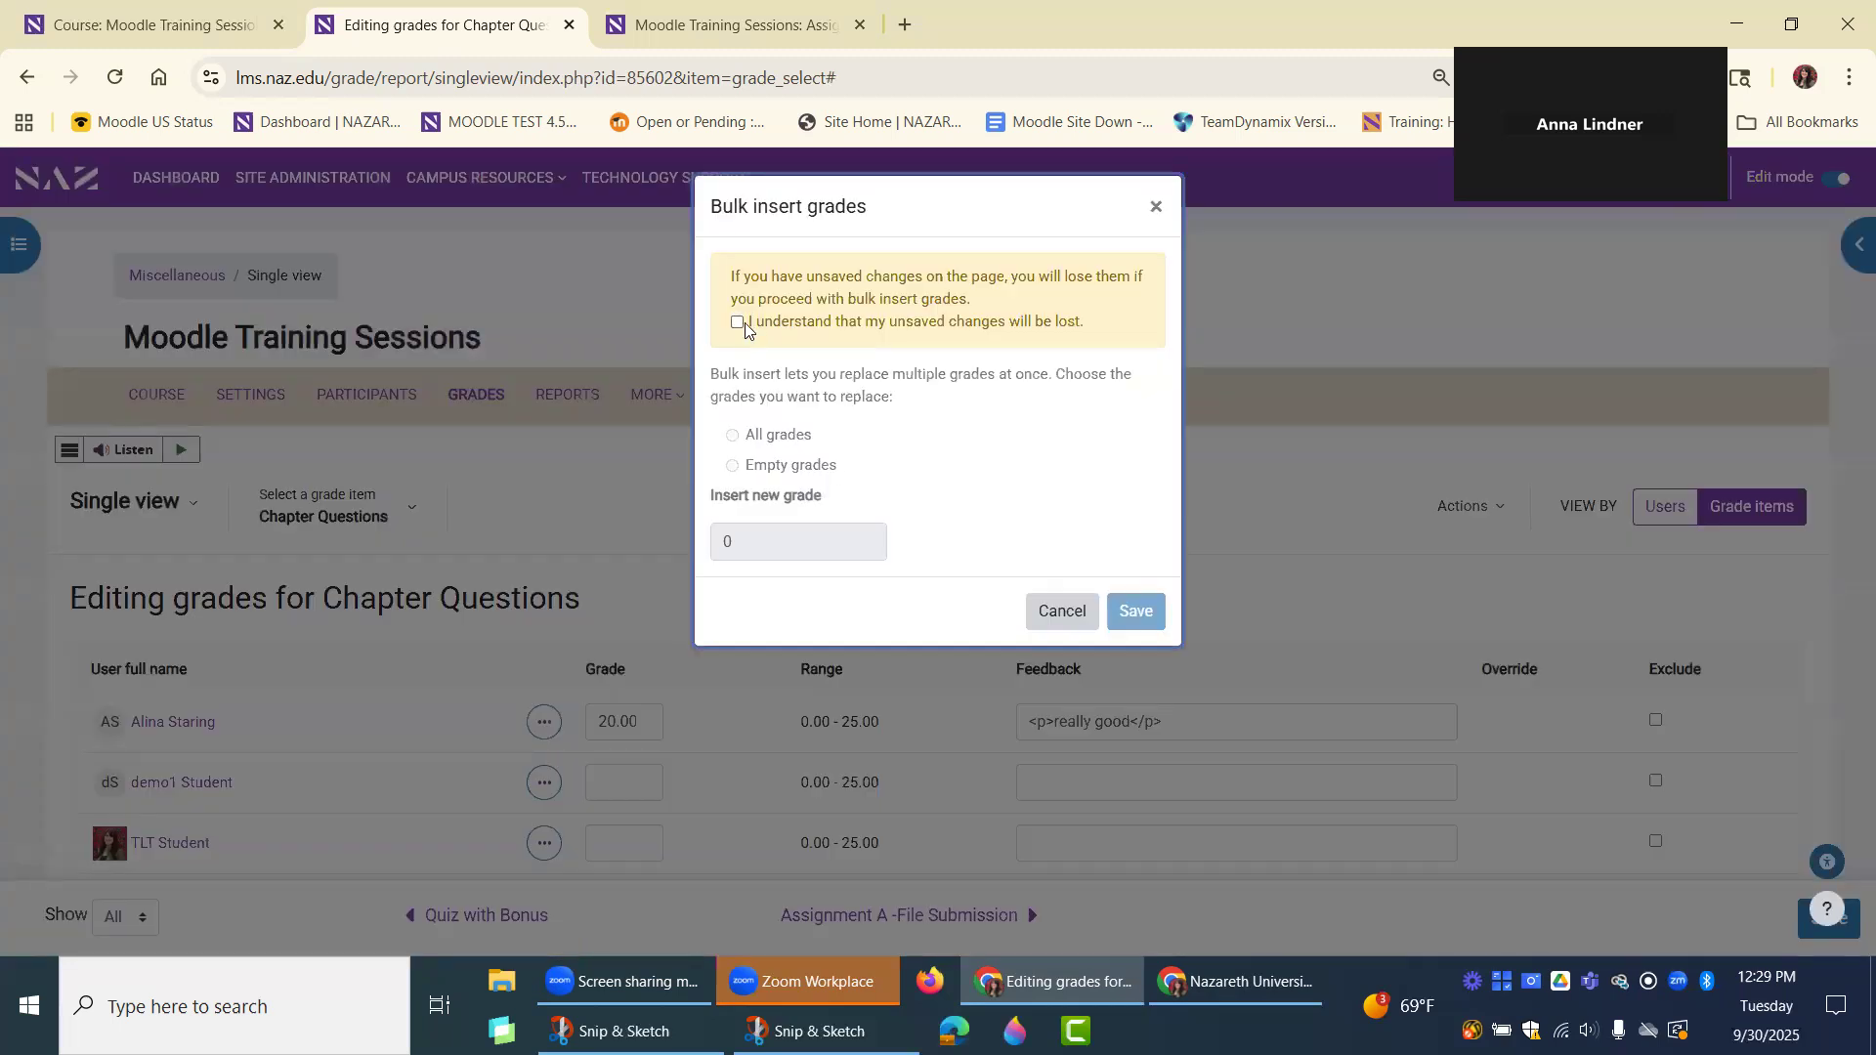
left_click(738, 322)
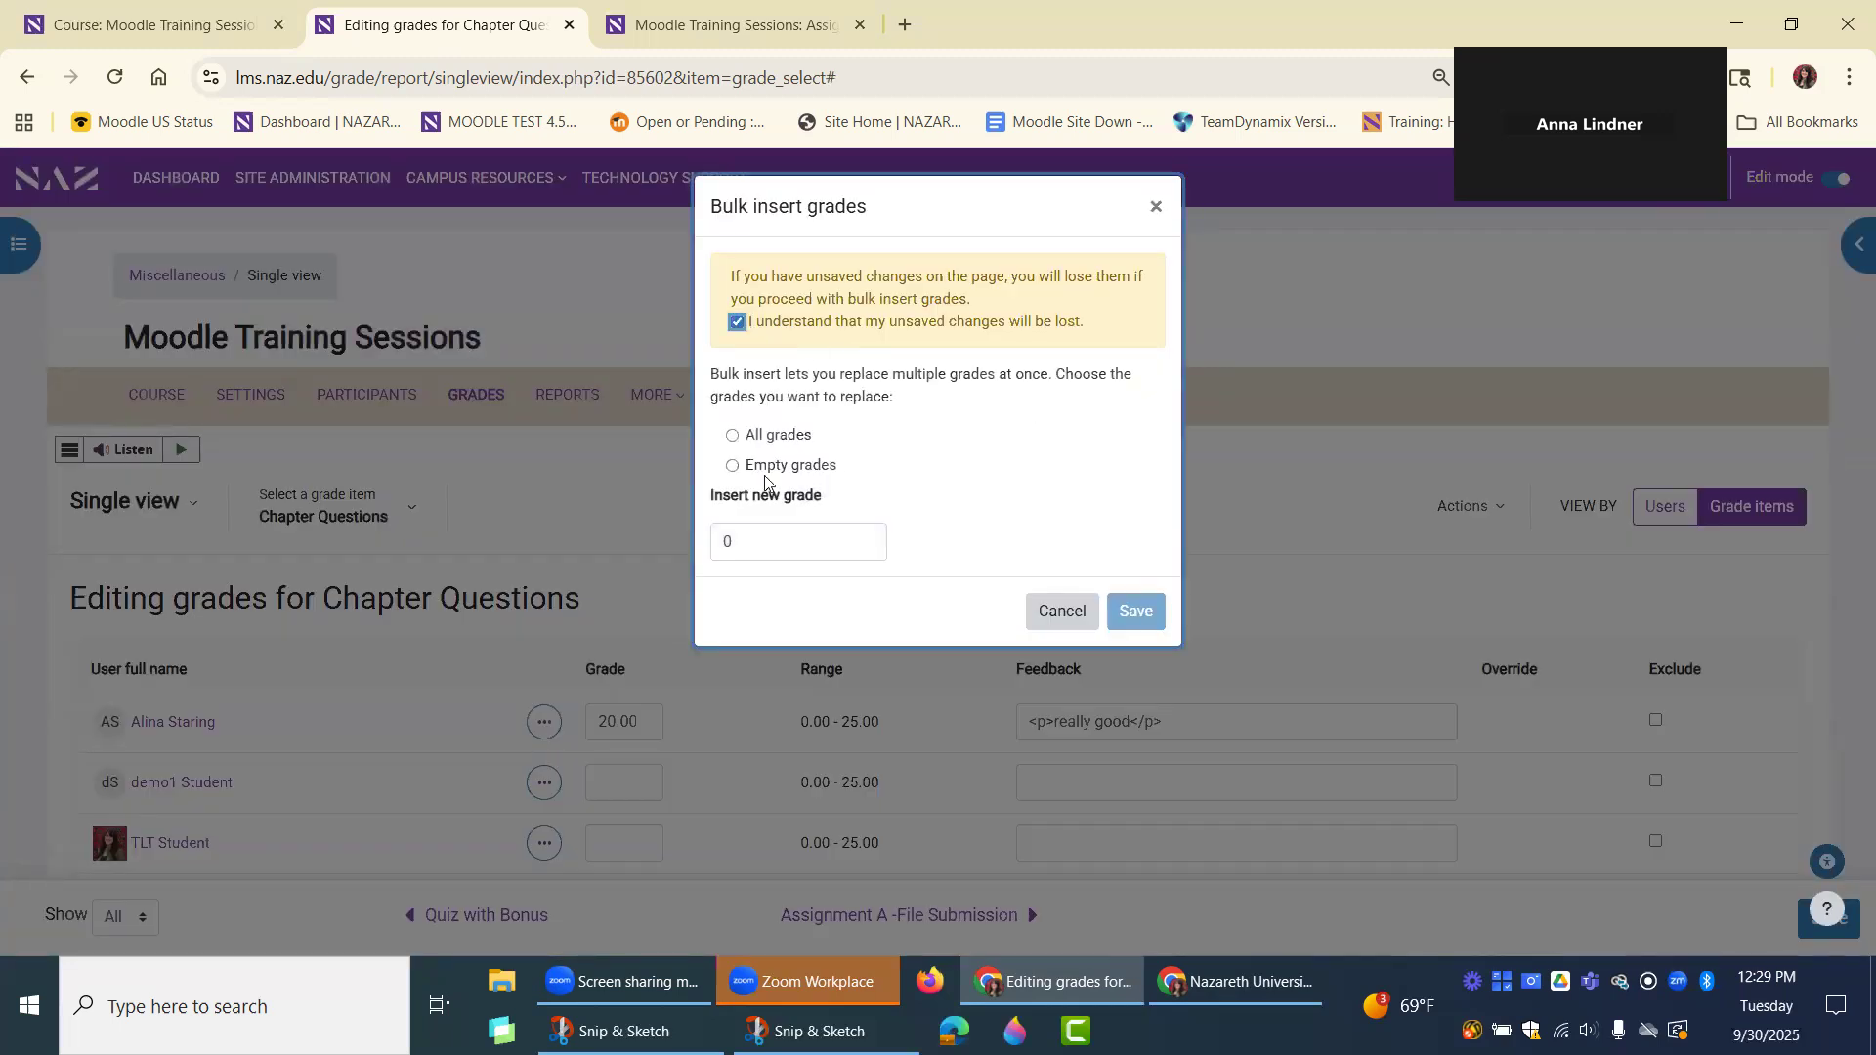
Bulk insert a grade of 18 for empty grades only and save.
left_click(733, 438)
double_click(763, 550)
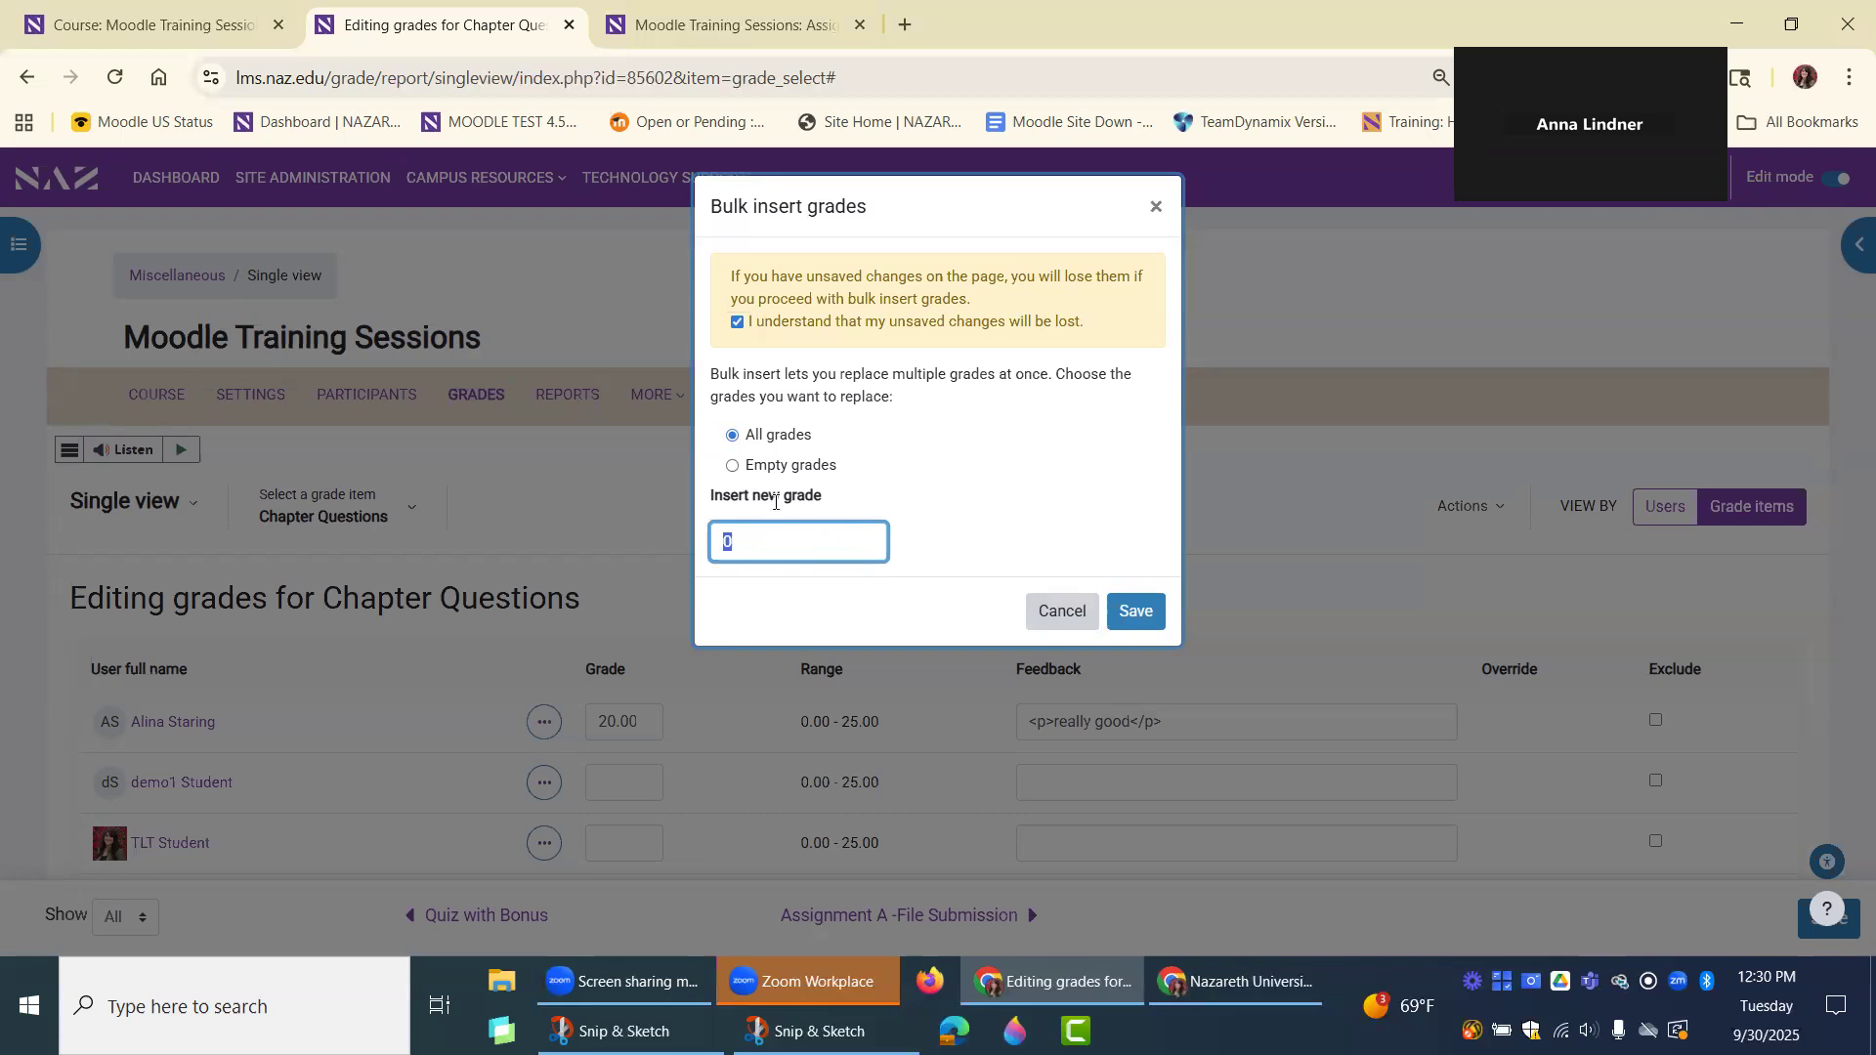
left_click(732, 466)
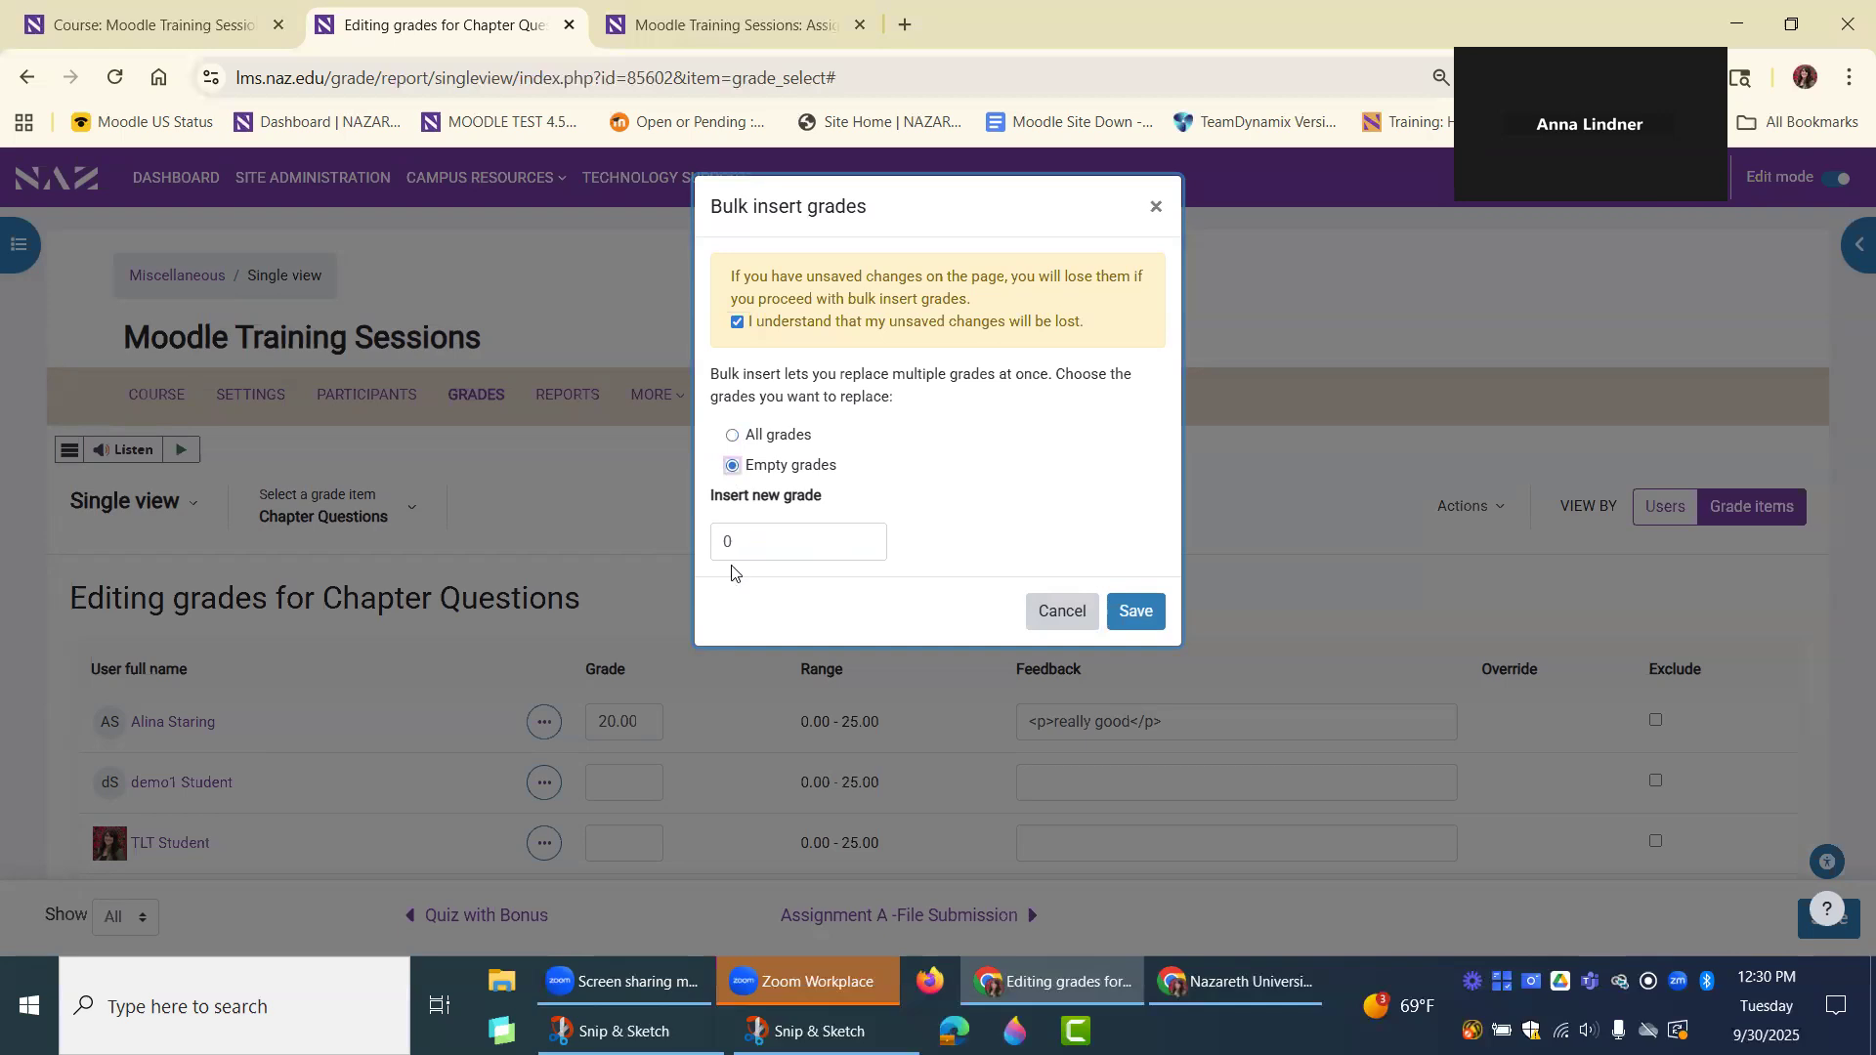
key("Tab")
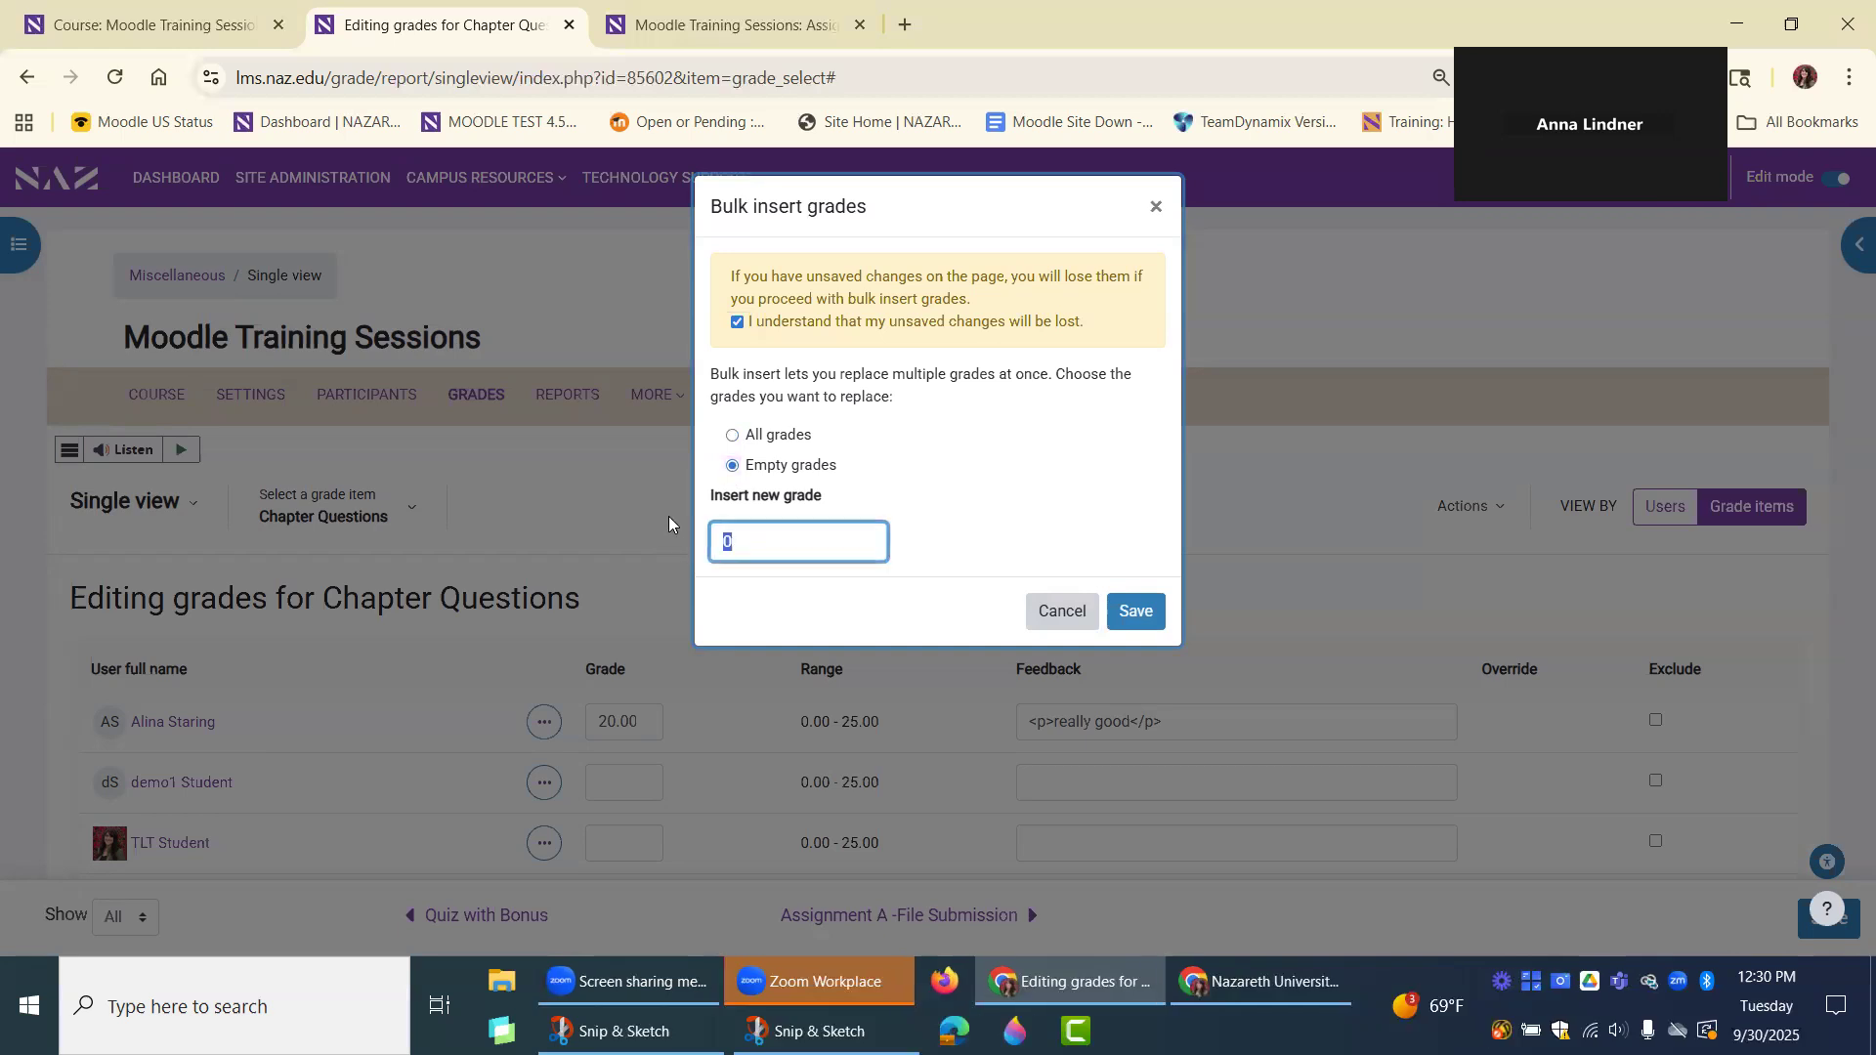
type("18")
left_click(1124, 611)
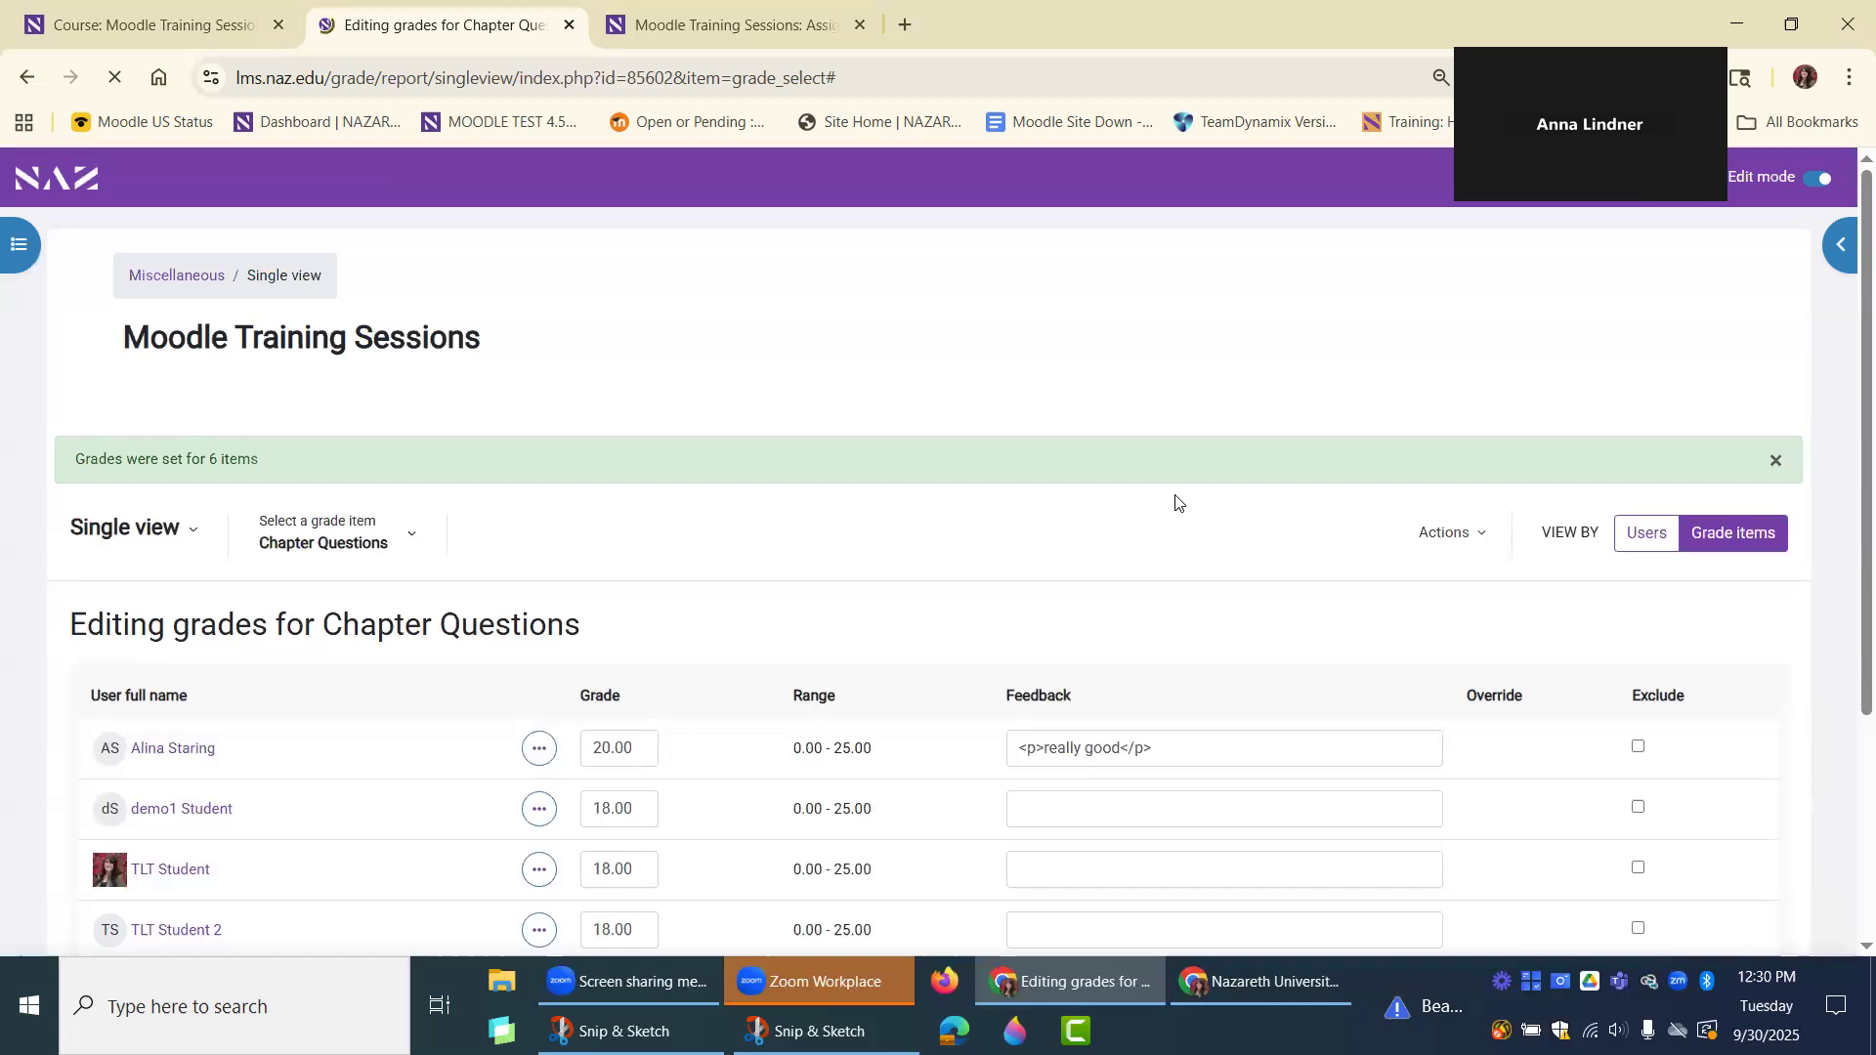
Examine the Chapter Questions grades of all students and go through their individual feedback fields without entering any text.
scroll(1177, 502, "down", 3)
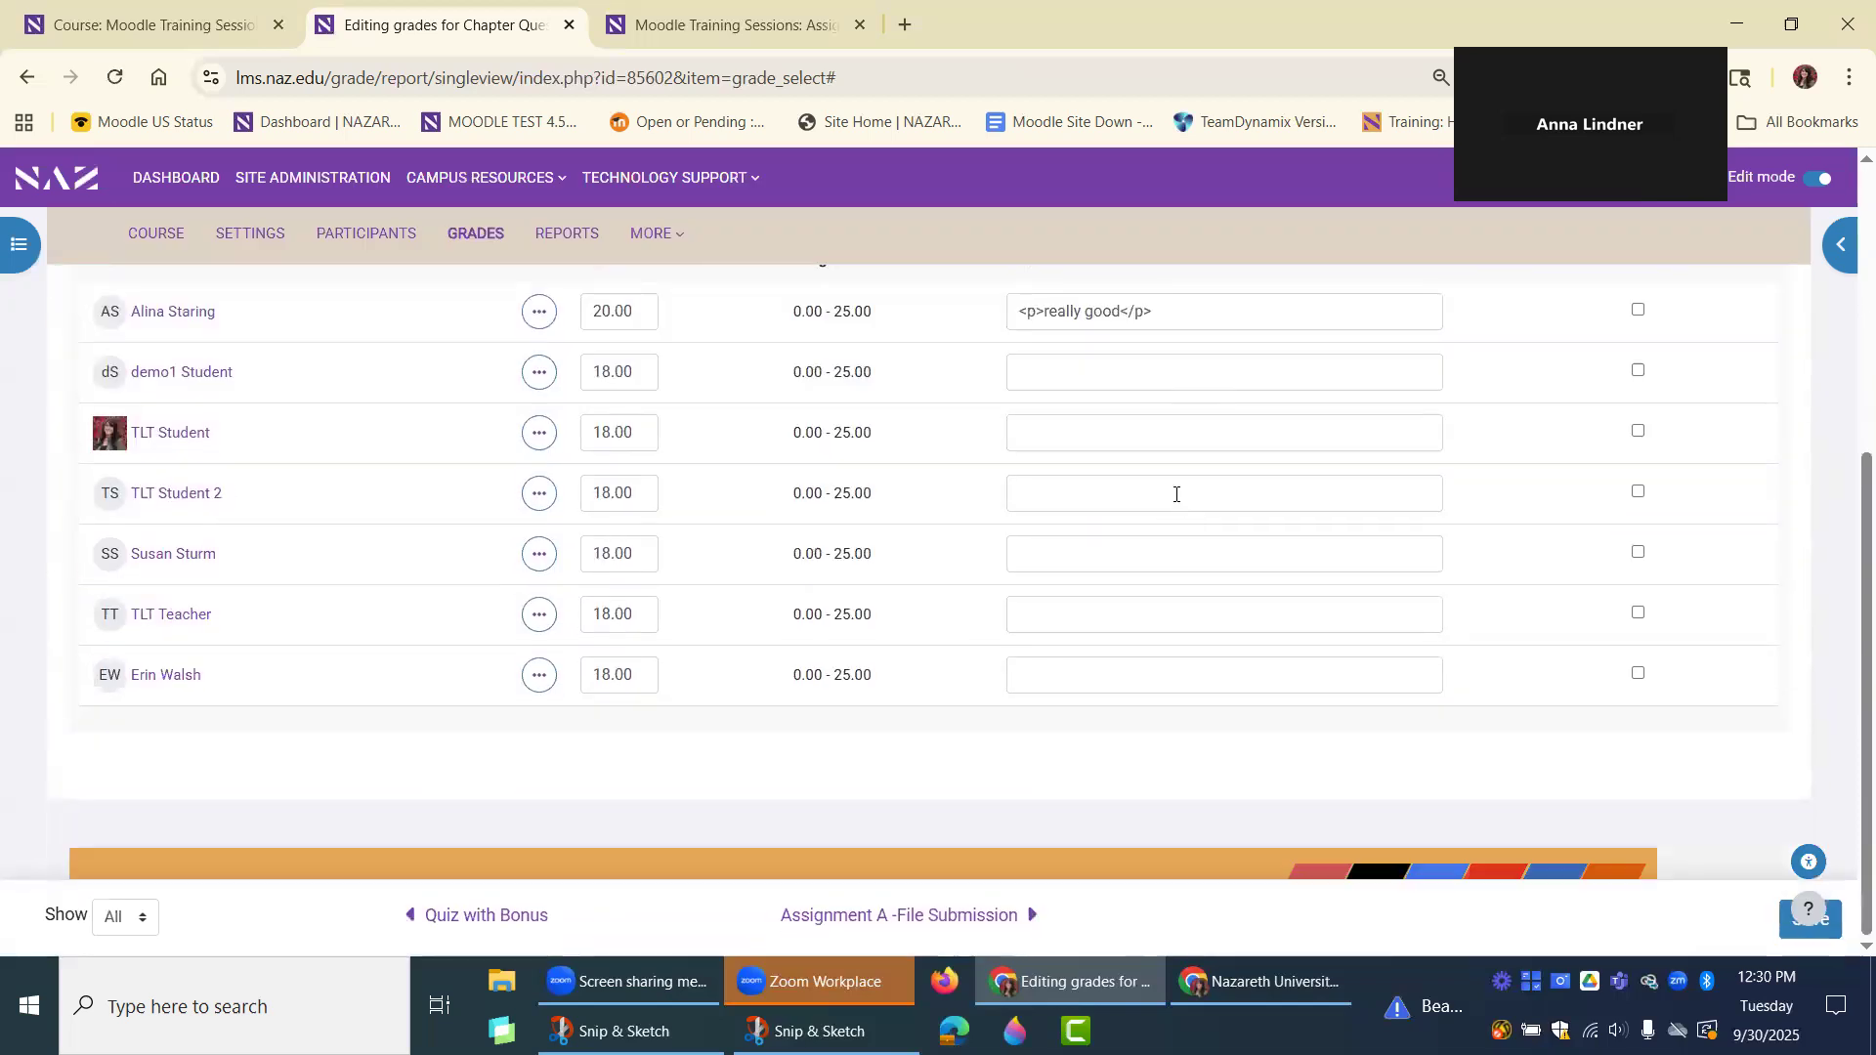
scroll(1082, 592, "up", 2)
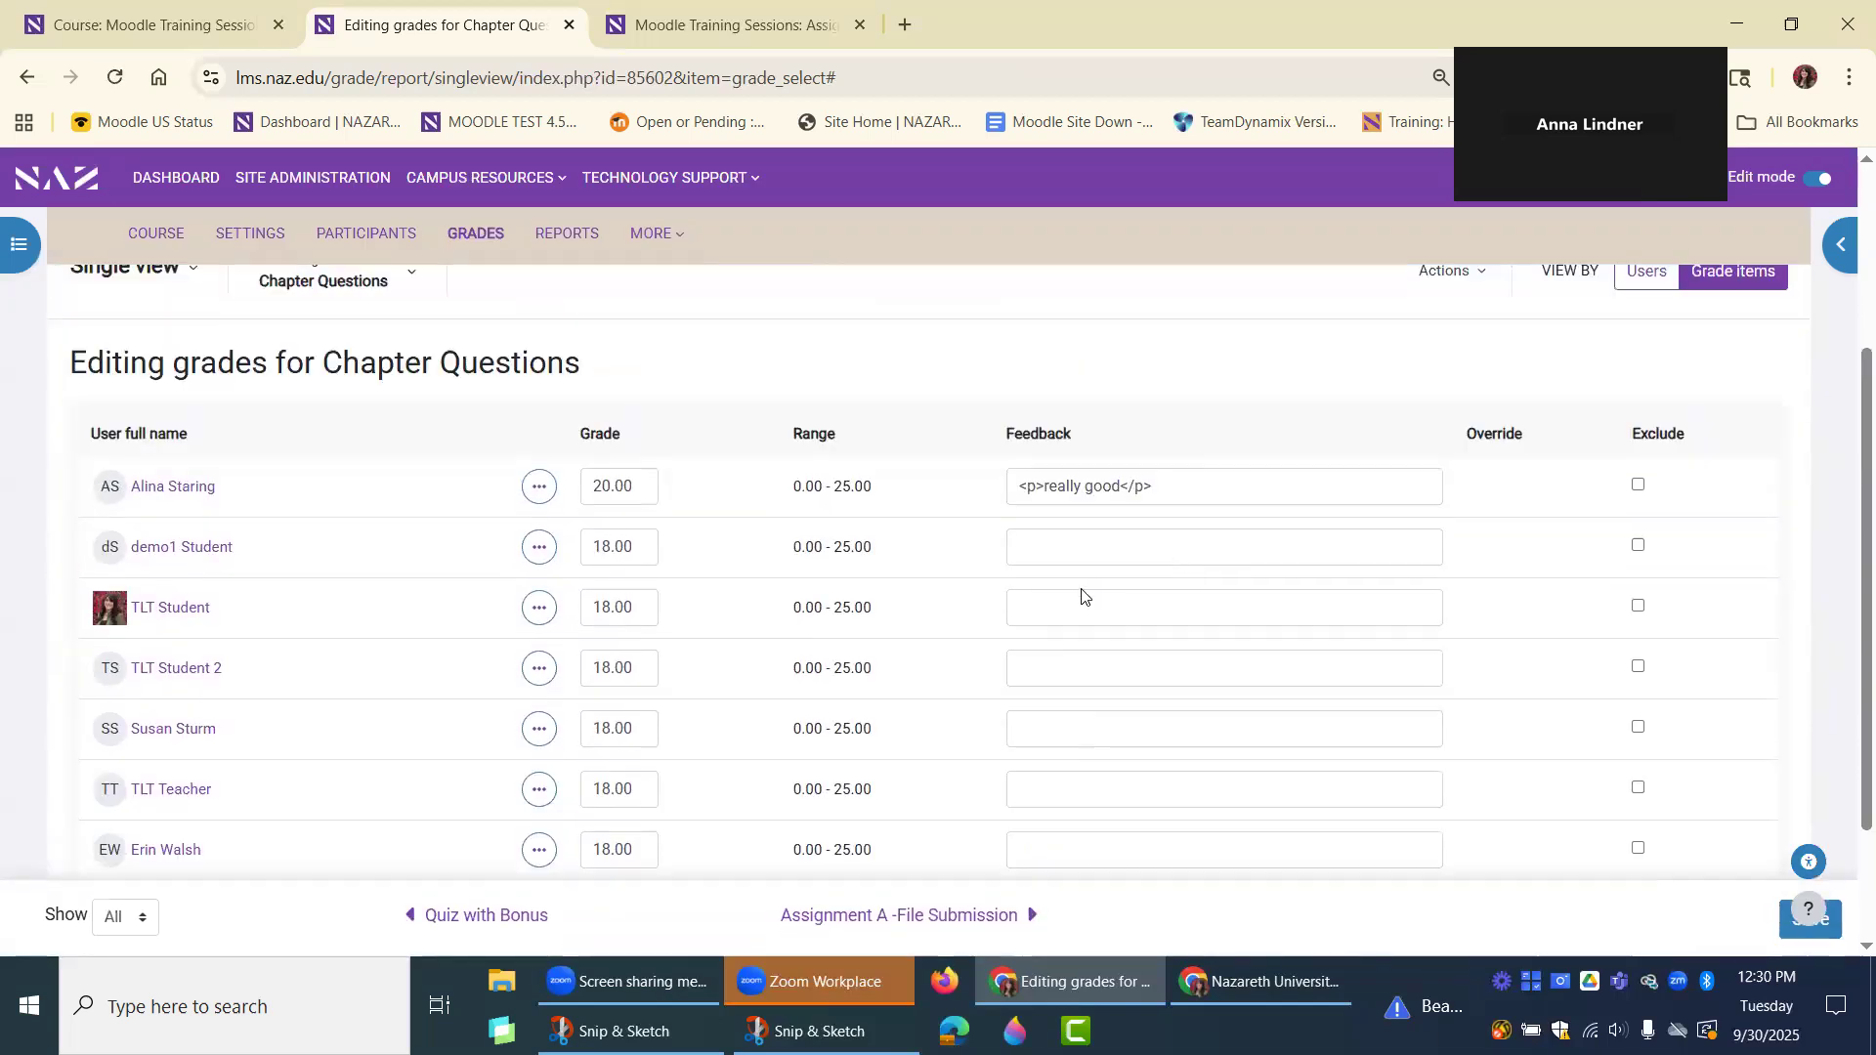
scroll(814, 443, "up", 2)
scroll(846, 599, "up", 1)
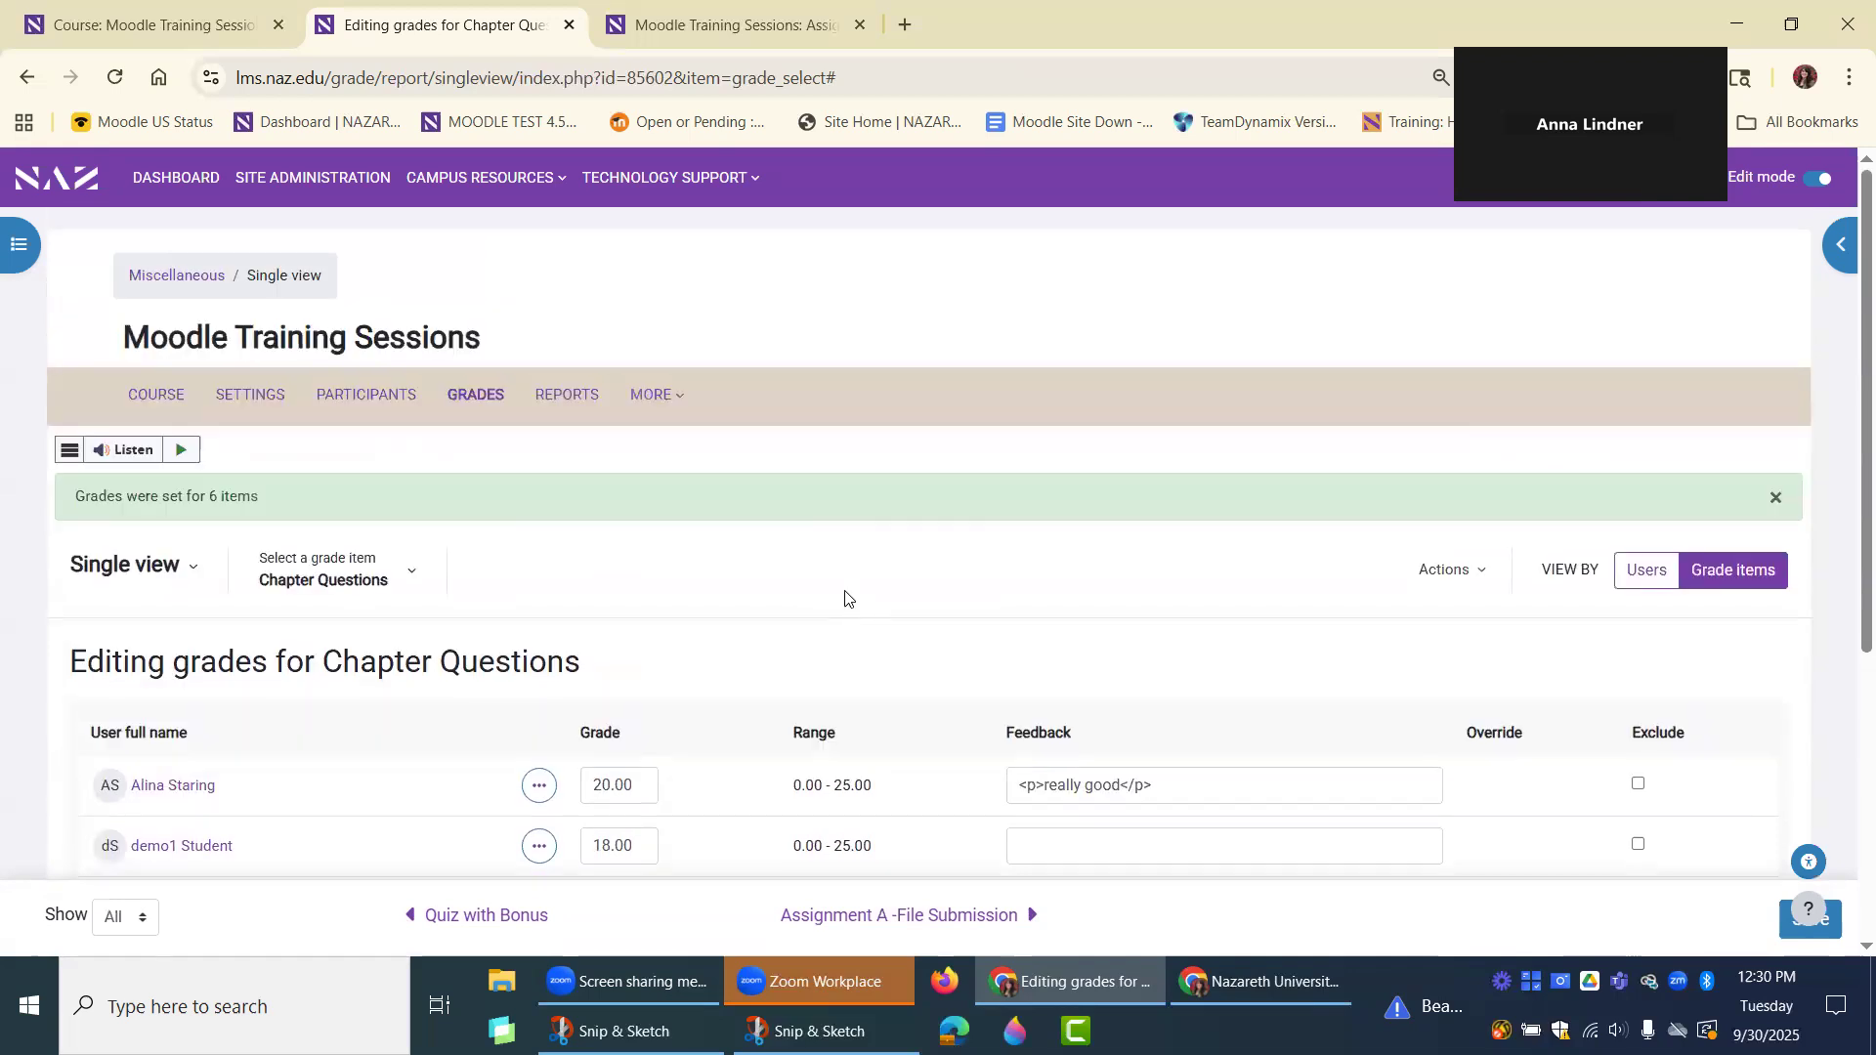
scroll(893, 553, "down", 2)
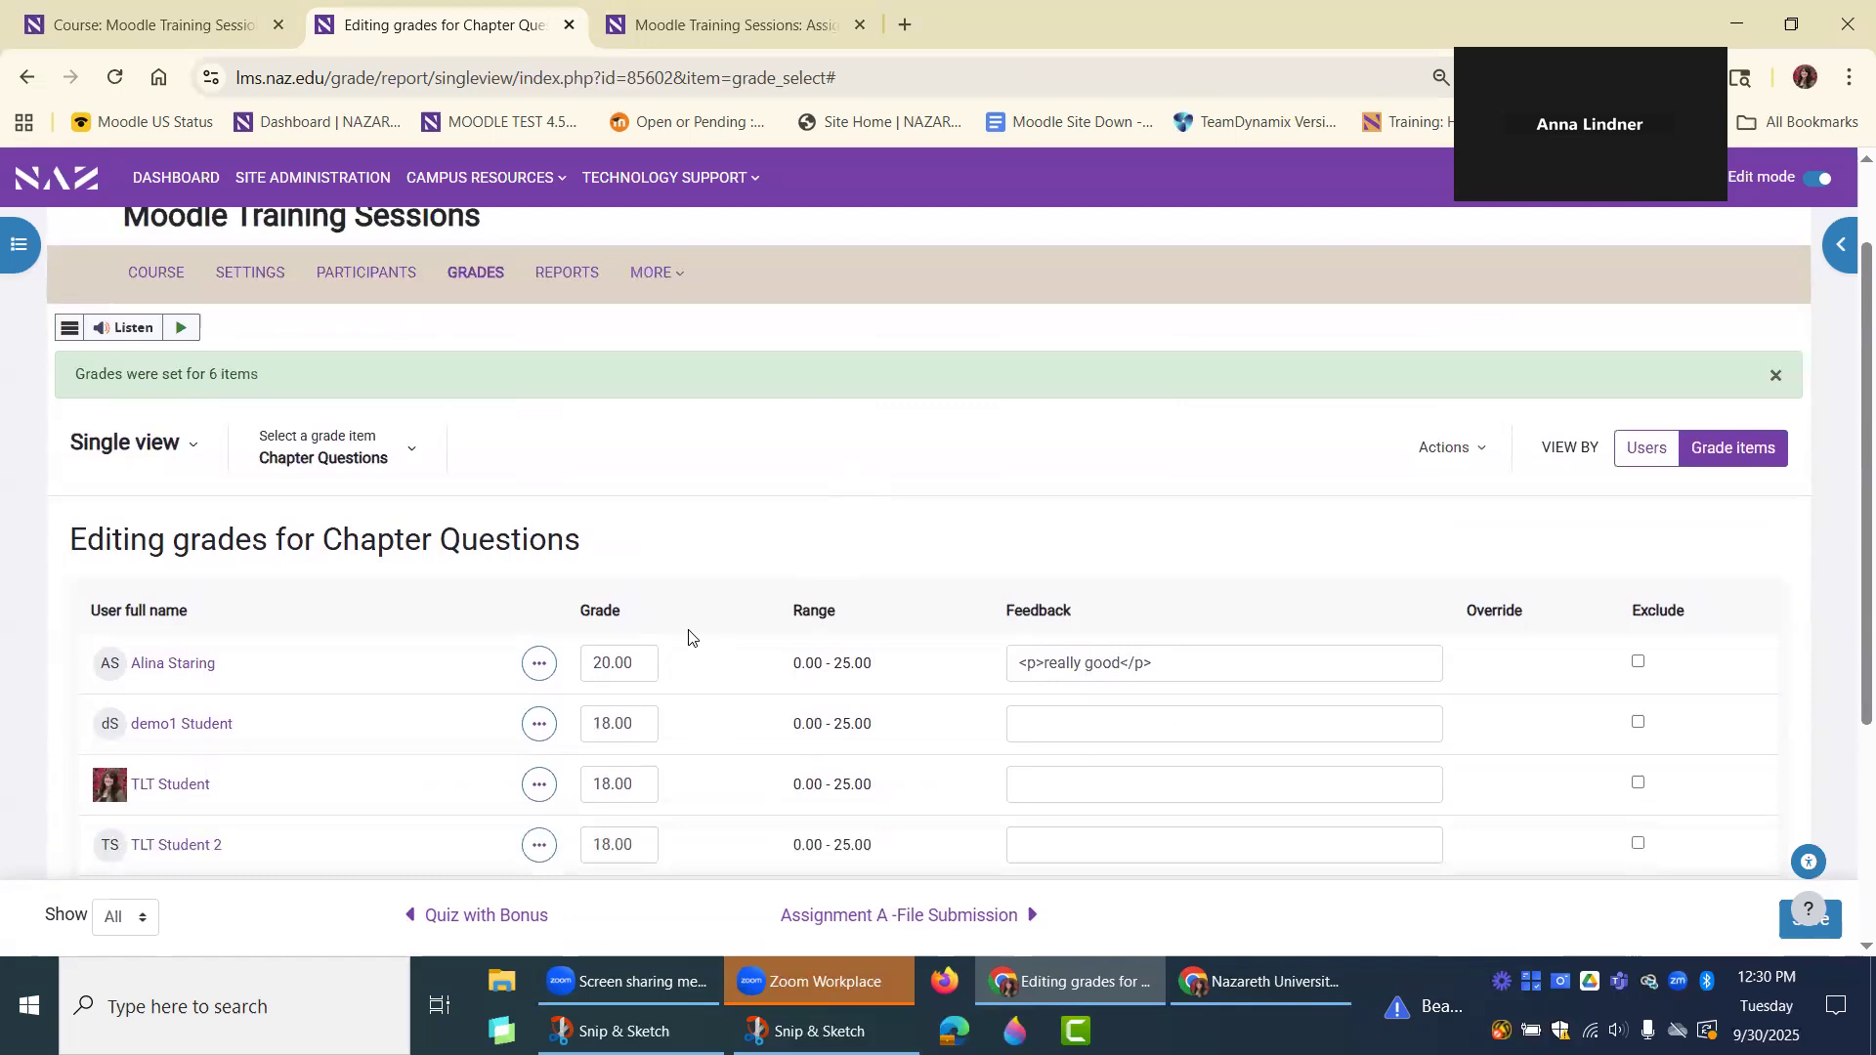
left_click(1109, 716)
left_click(1101, 795)
left_click(1097, 841)
scroll(1096, 838, "down", 2)
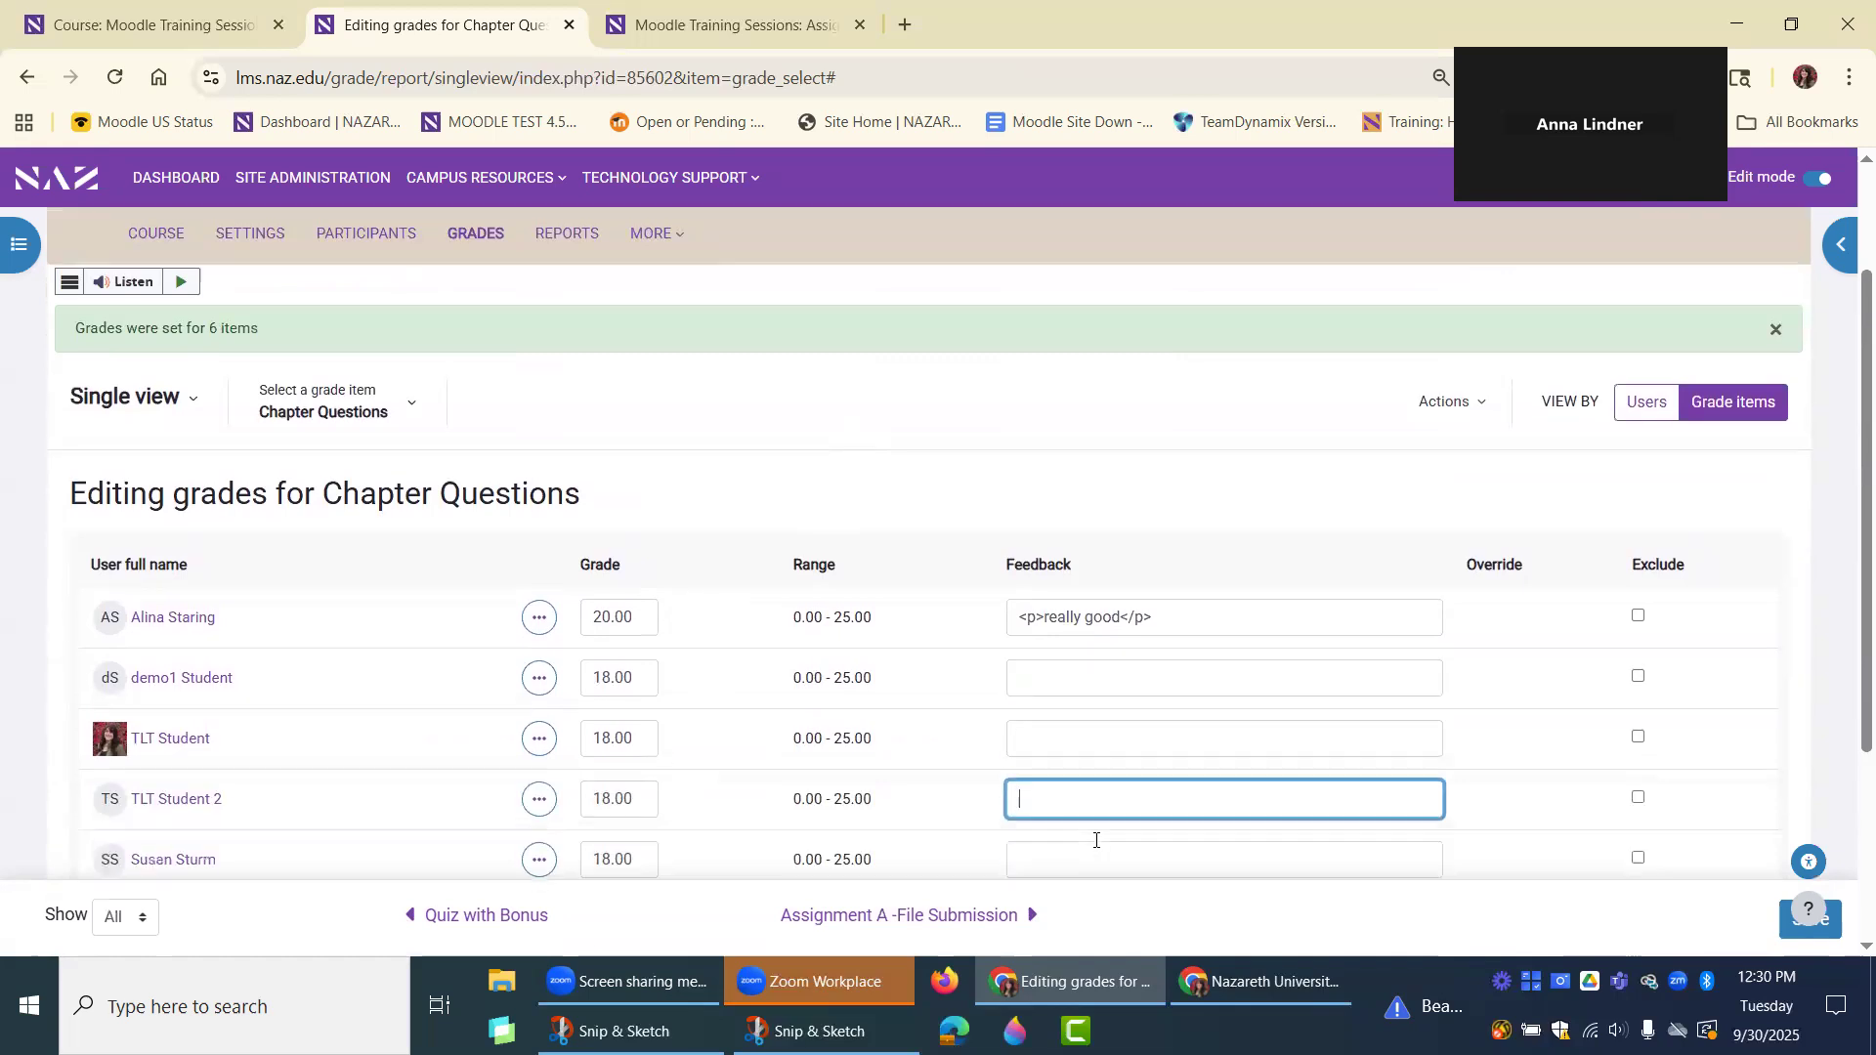
left_click(1077, 779)
left_click(1078, 847)
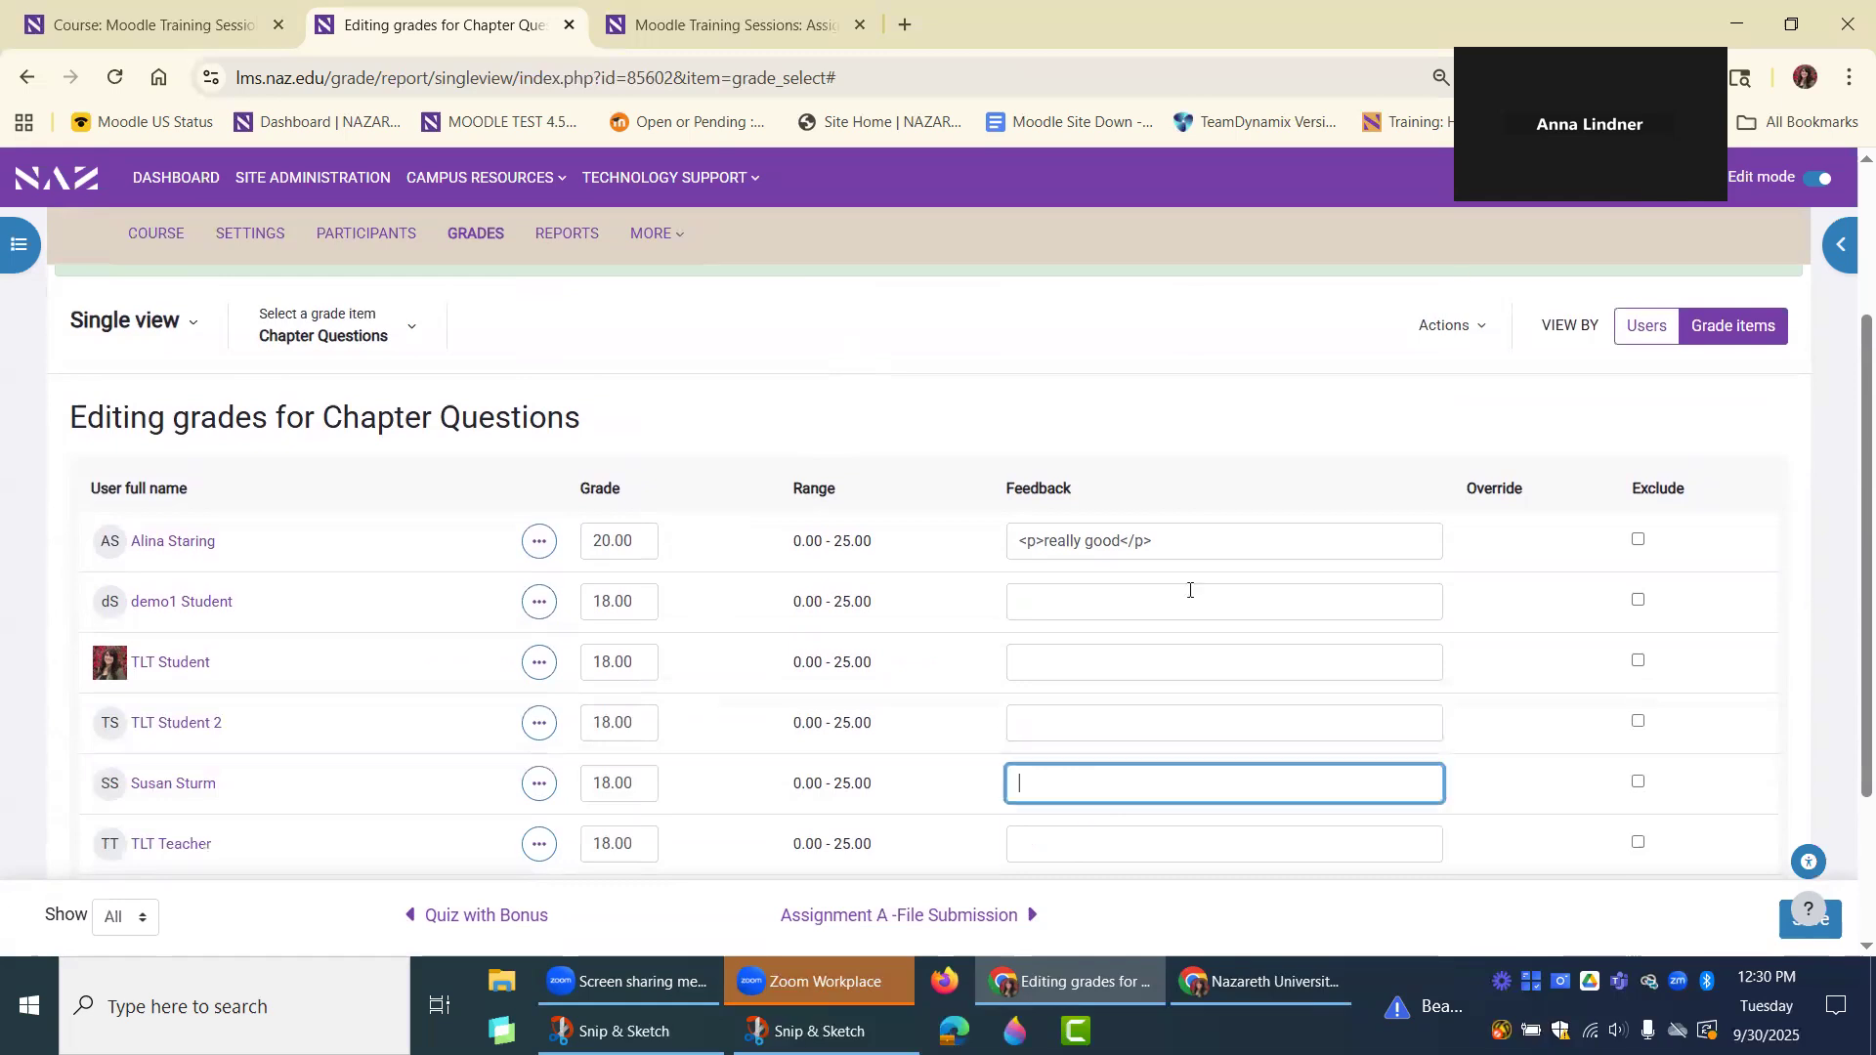
Reopen Bulk insert grades to check its options, and cancel it without inserting anything.
left_click(1470, 327)
left_click(1403, 488)
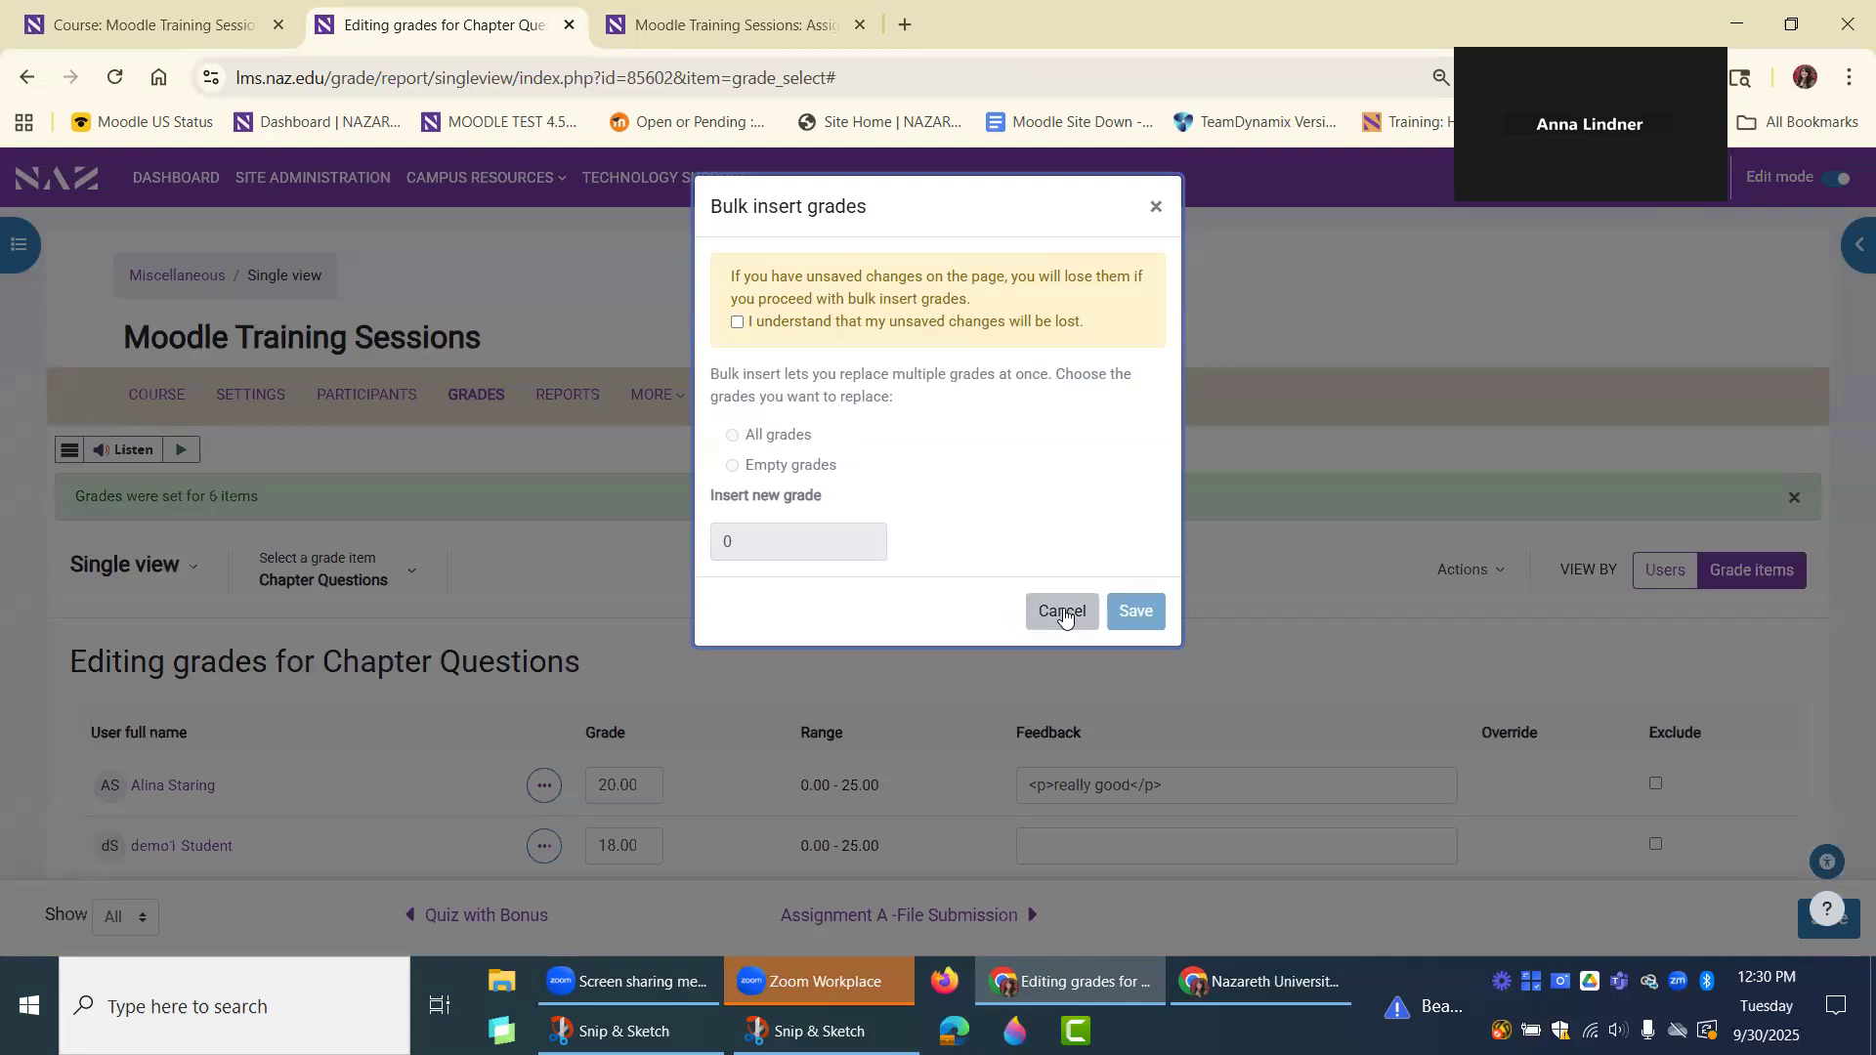
left_click(1061, 613)
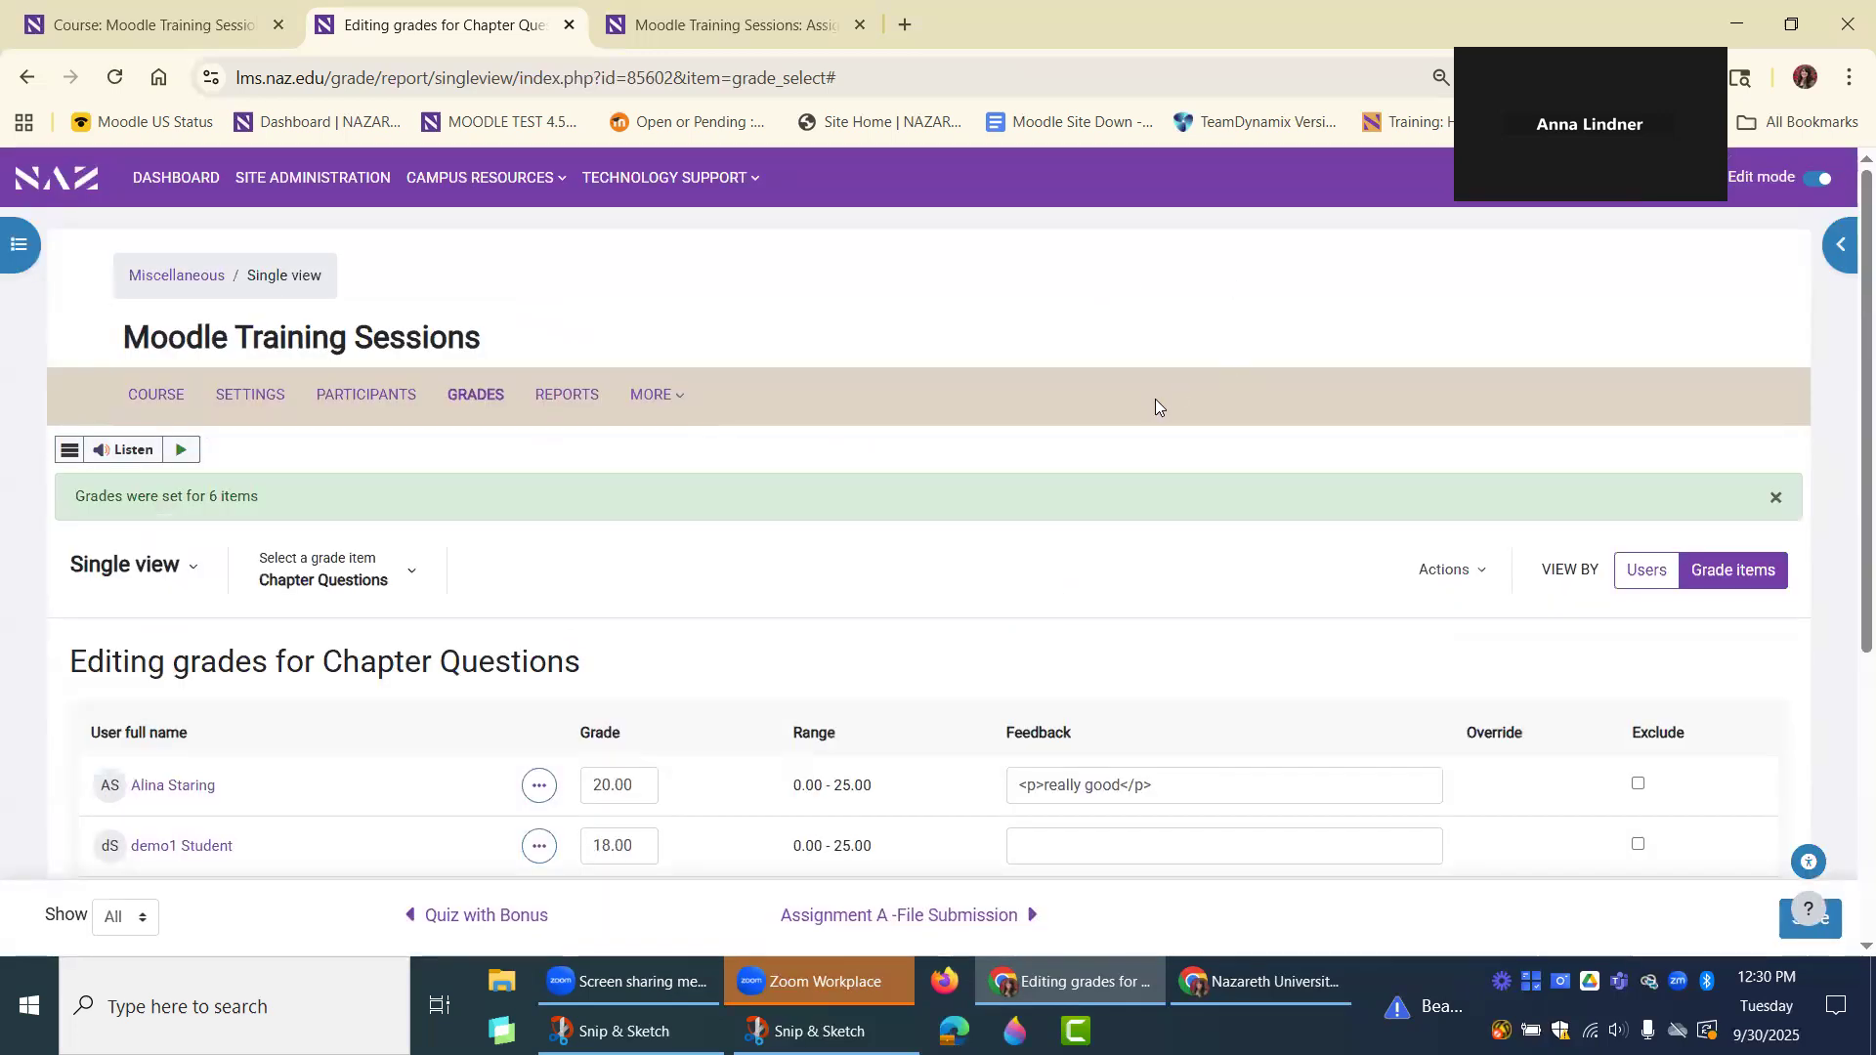
scroll(1056, 605, "down", 4)
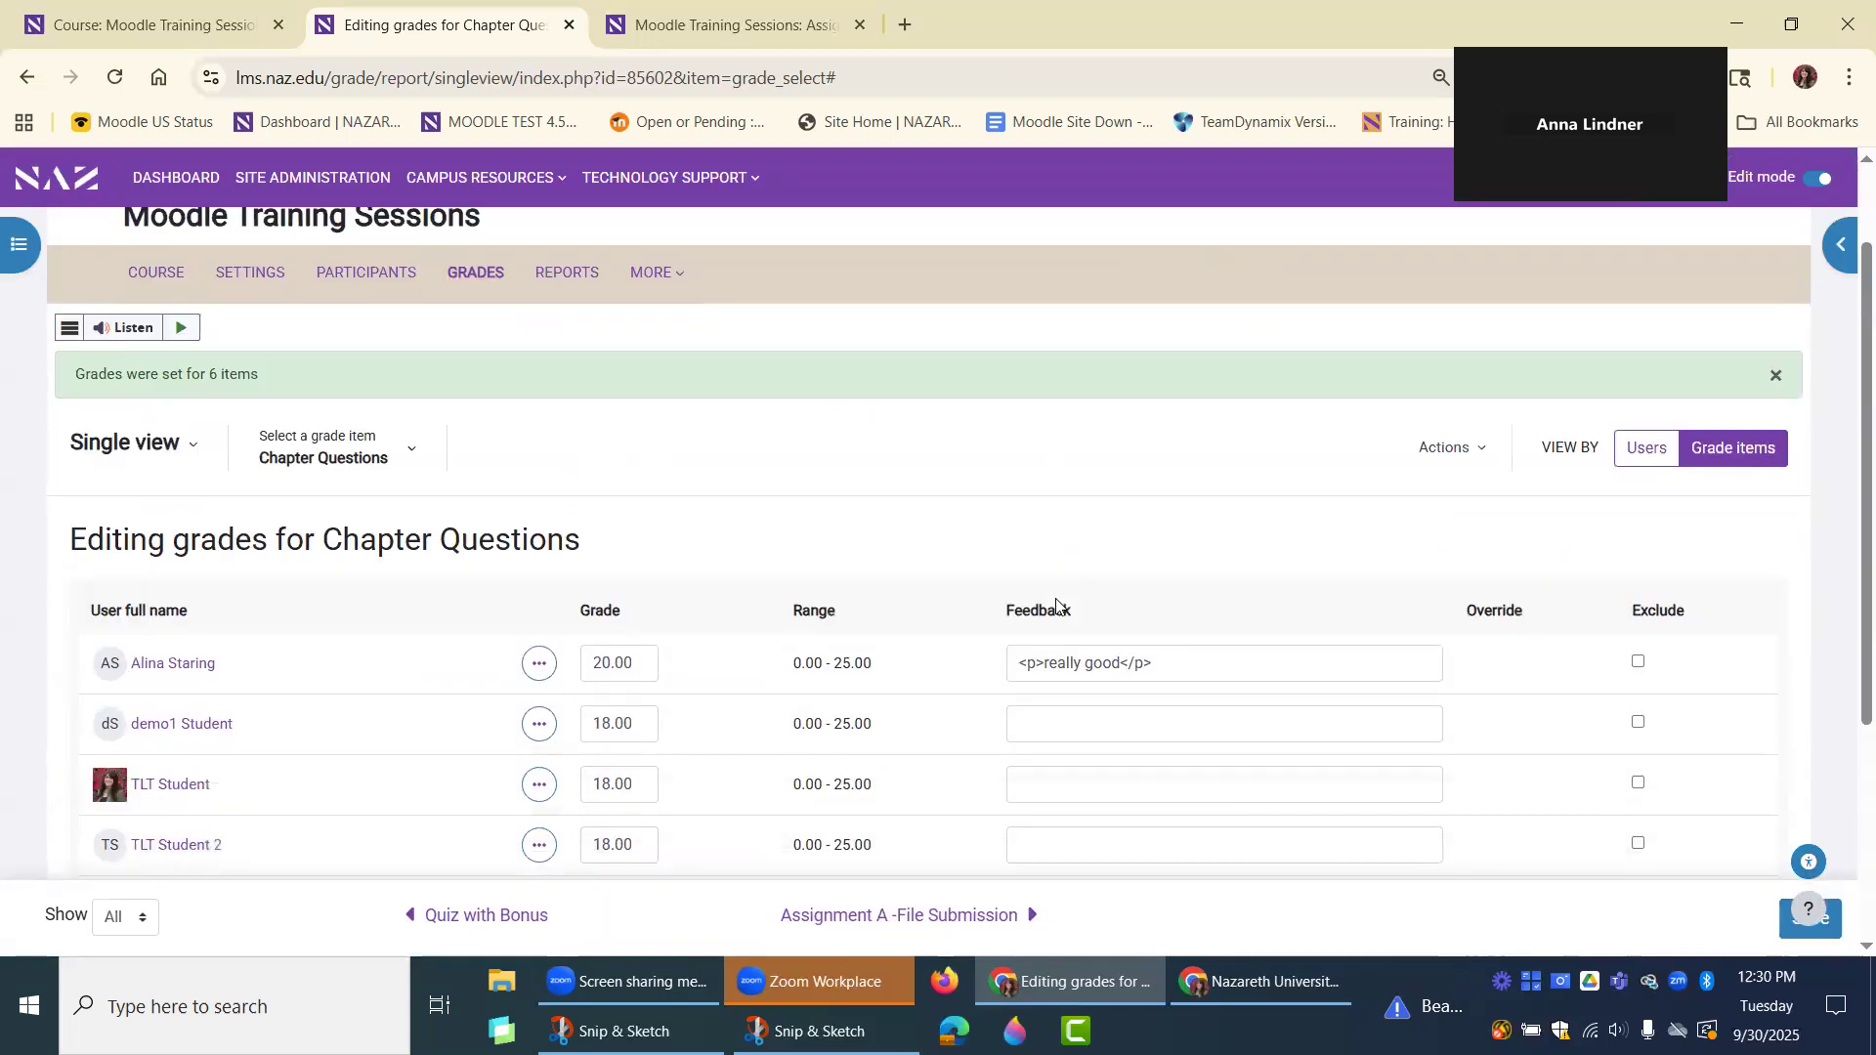
scroll(1056, 600, "up", 3)
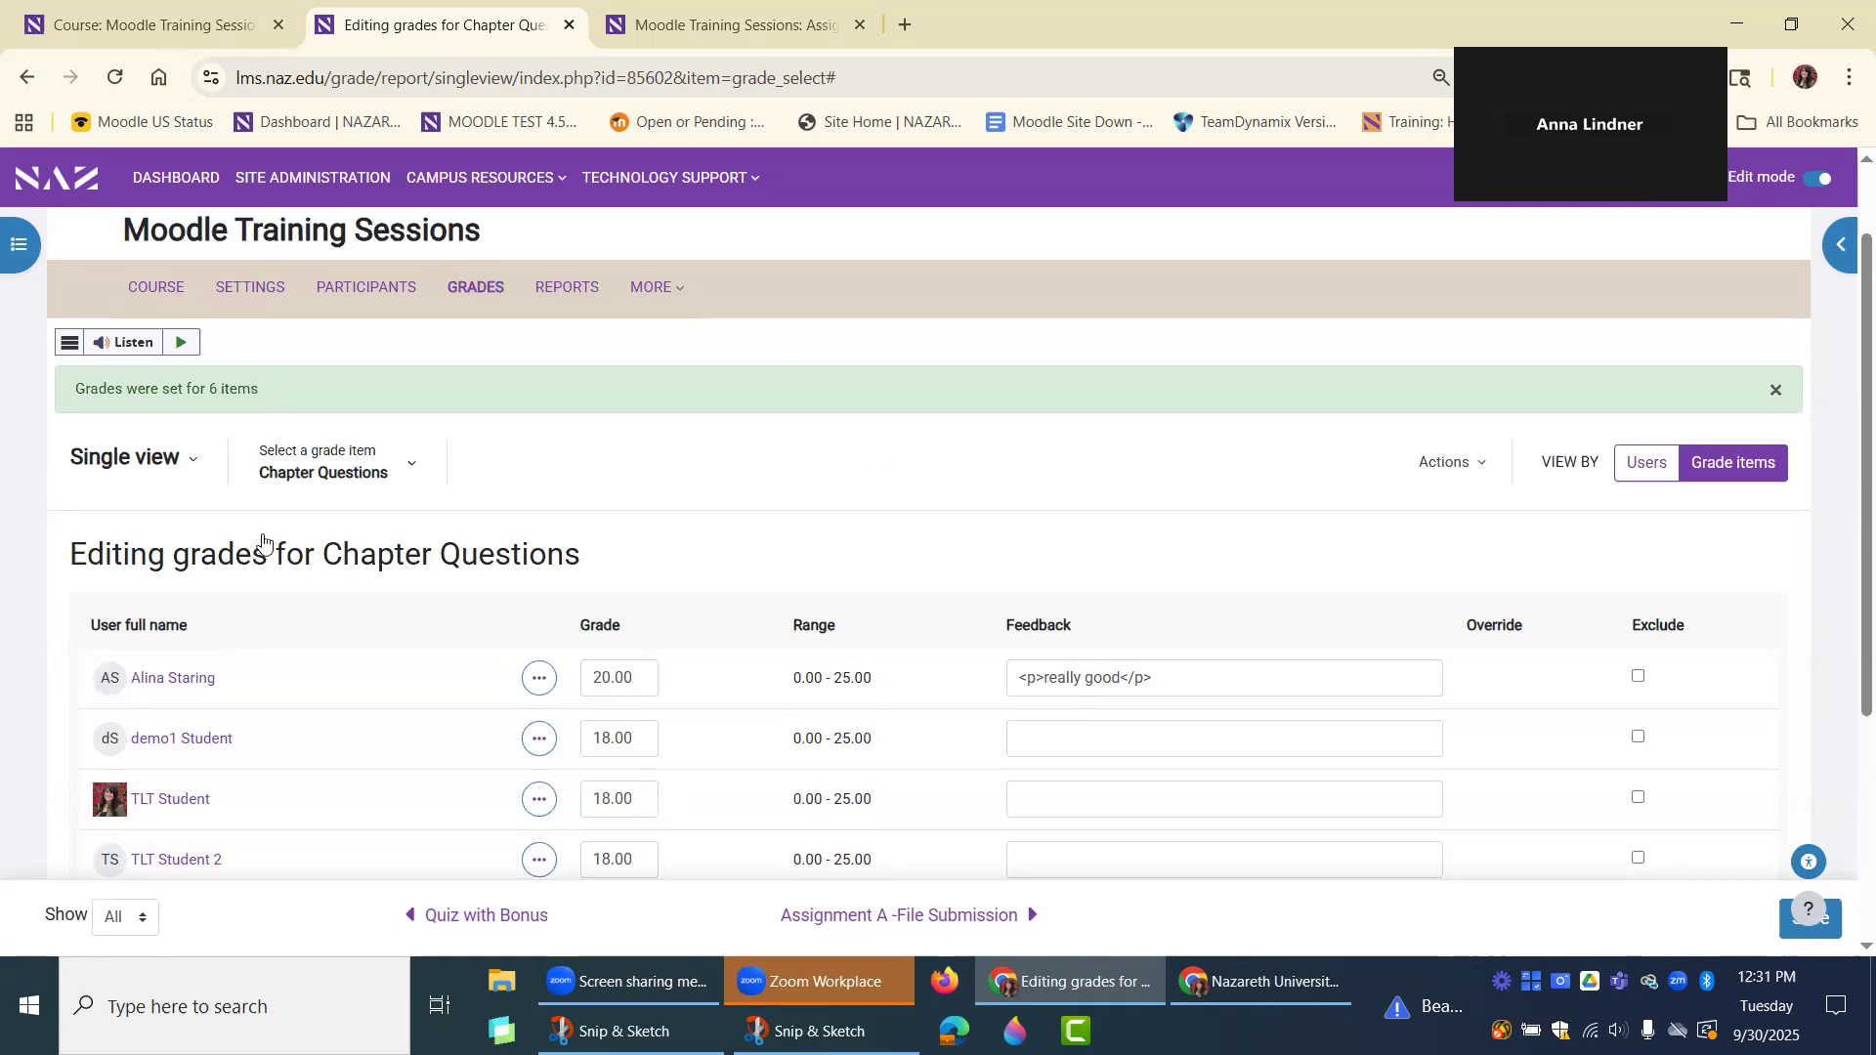
Open the Grader report, and return from it to Single view.
left_click(183, 468)
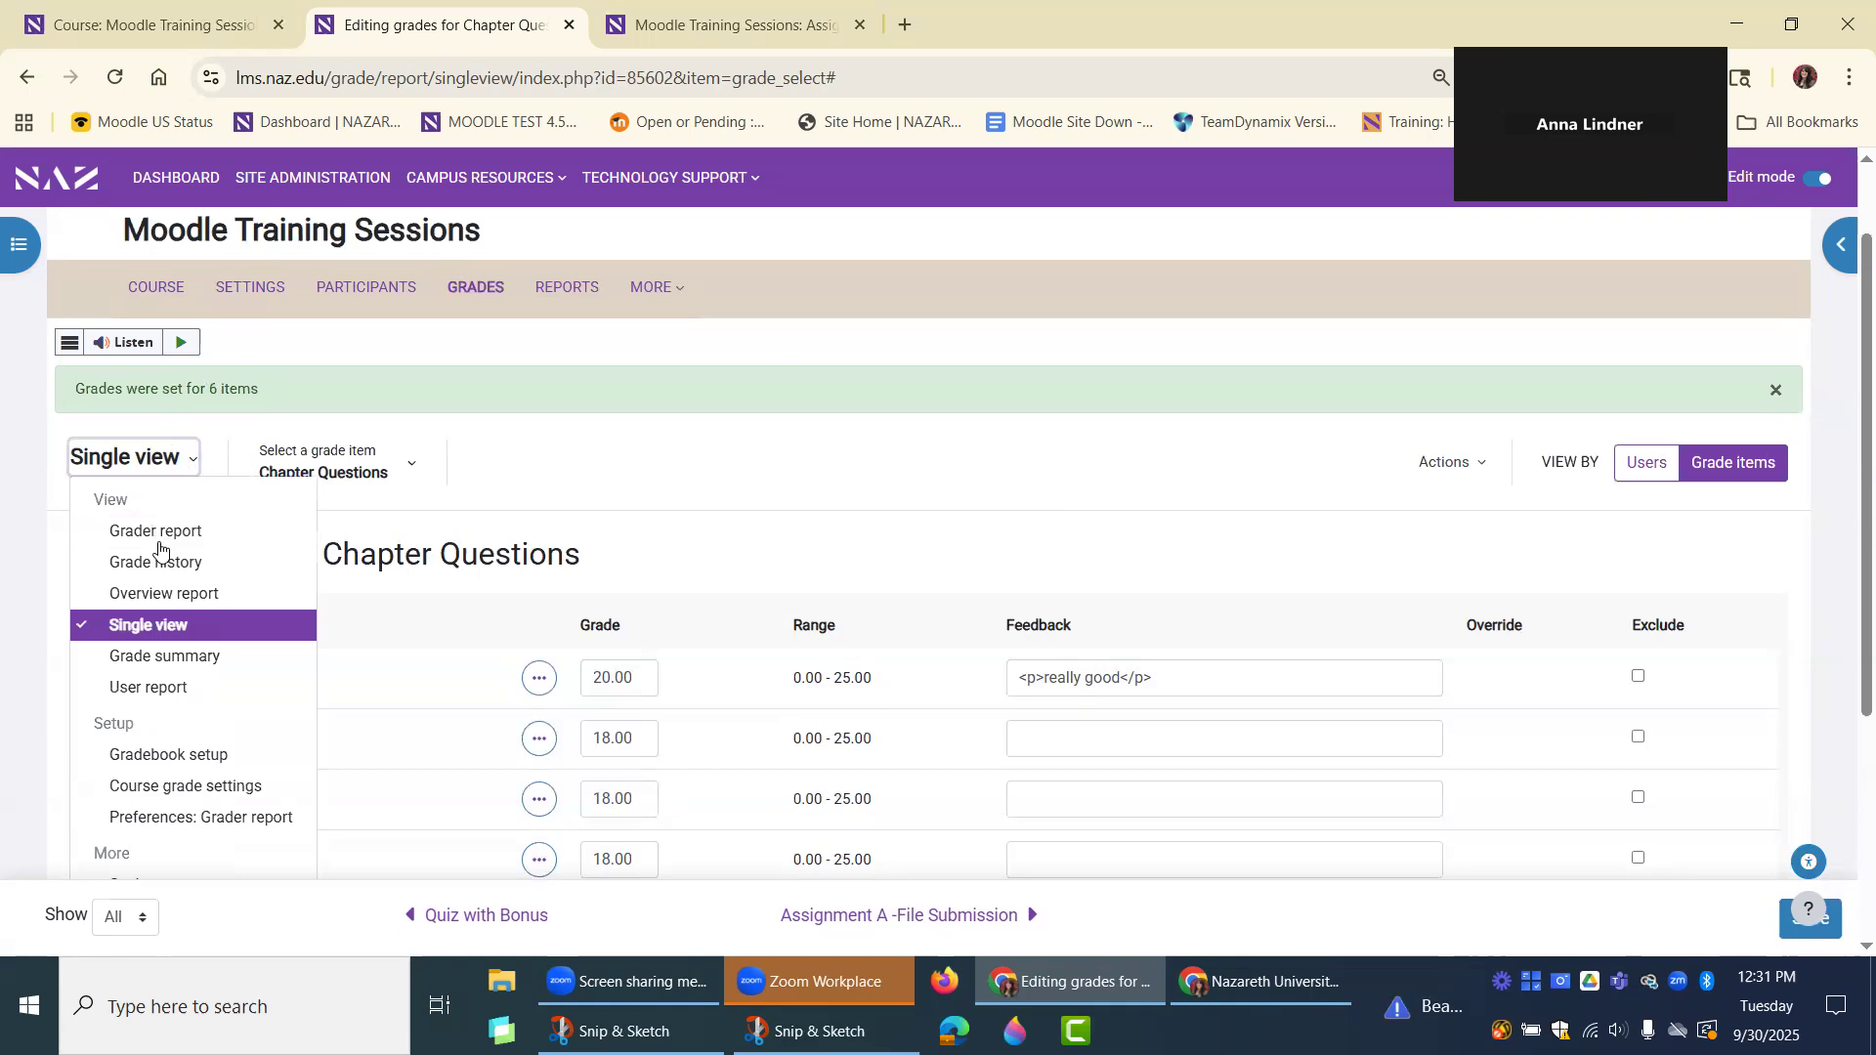
left_click(147, 533)
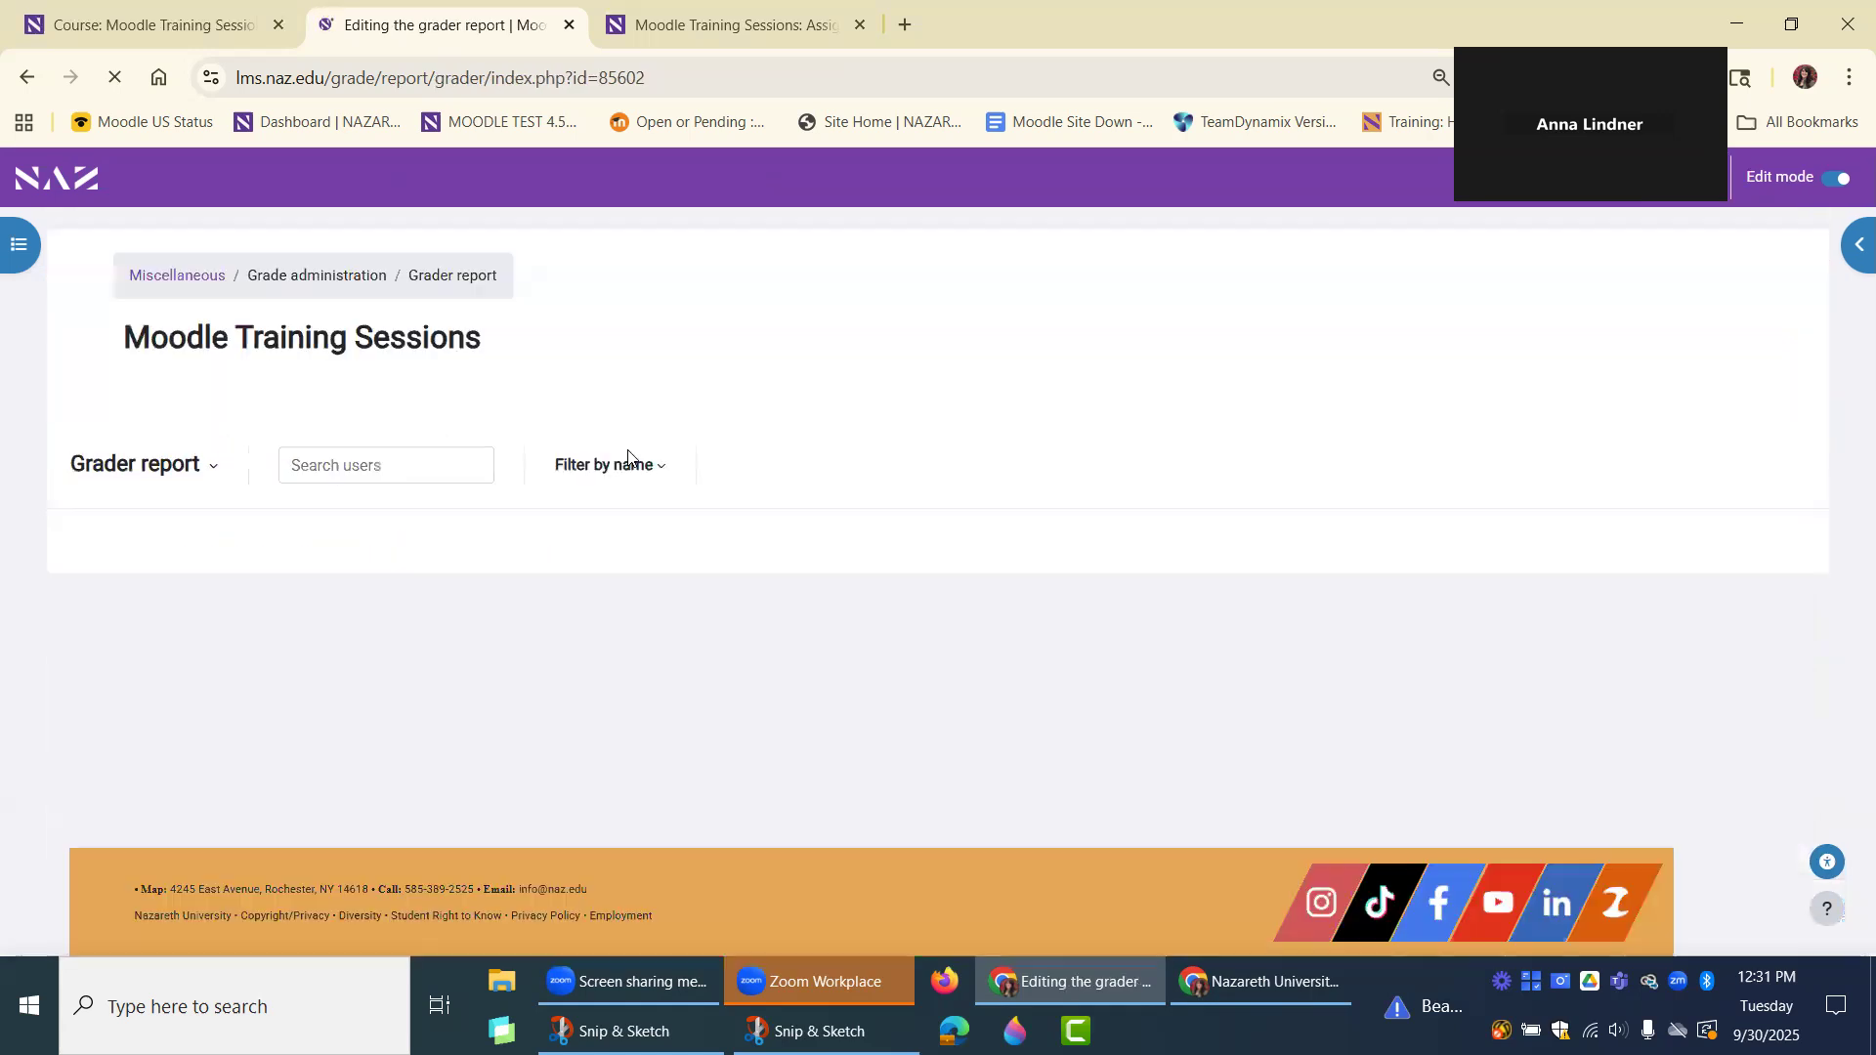
left_click(115, 508)
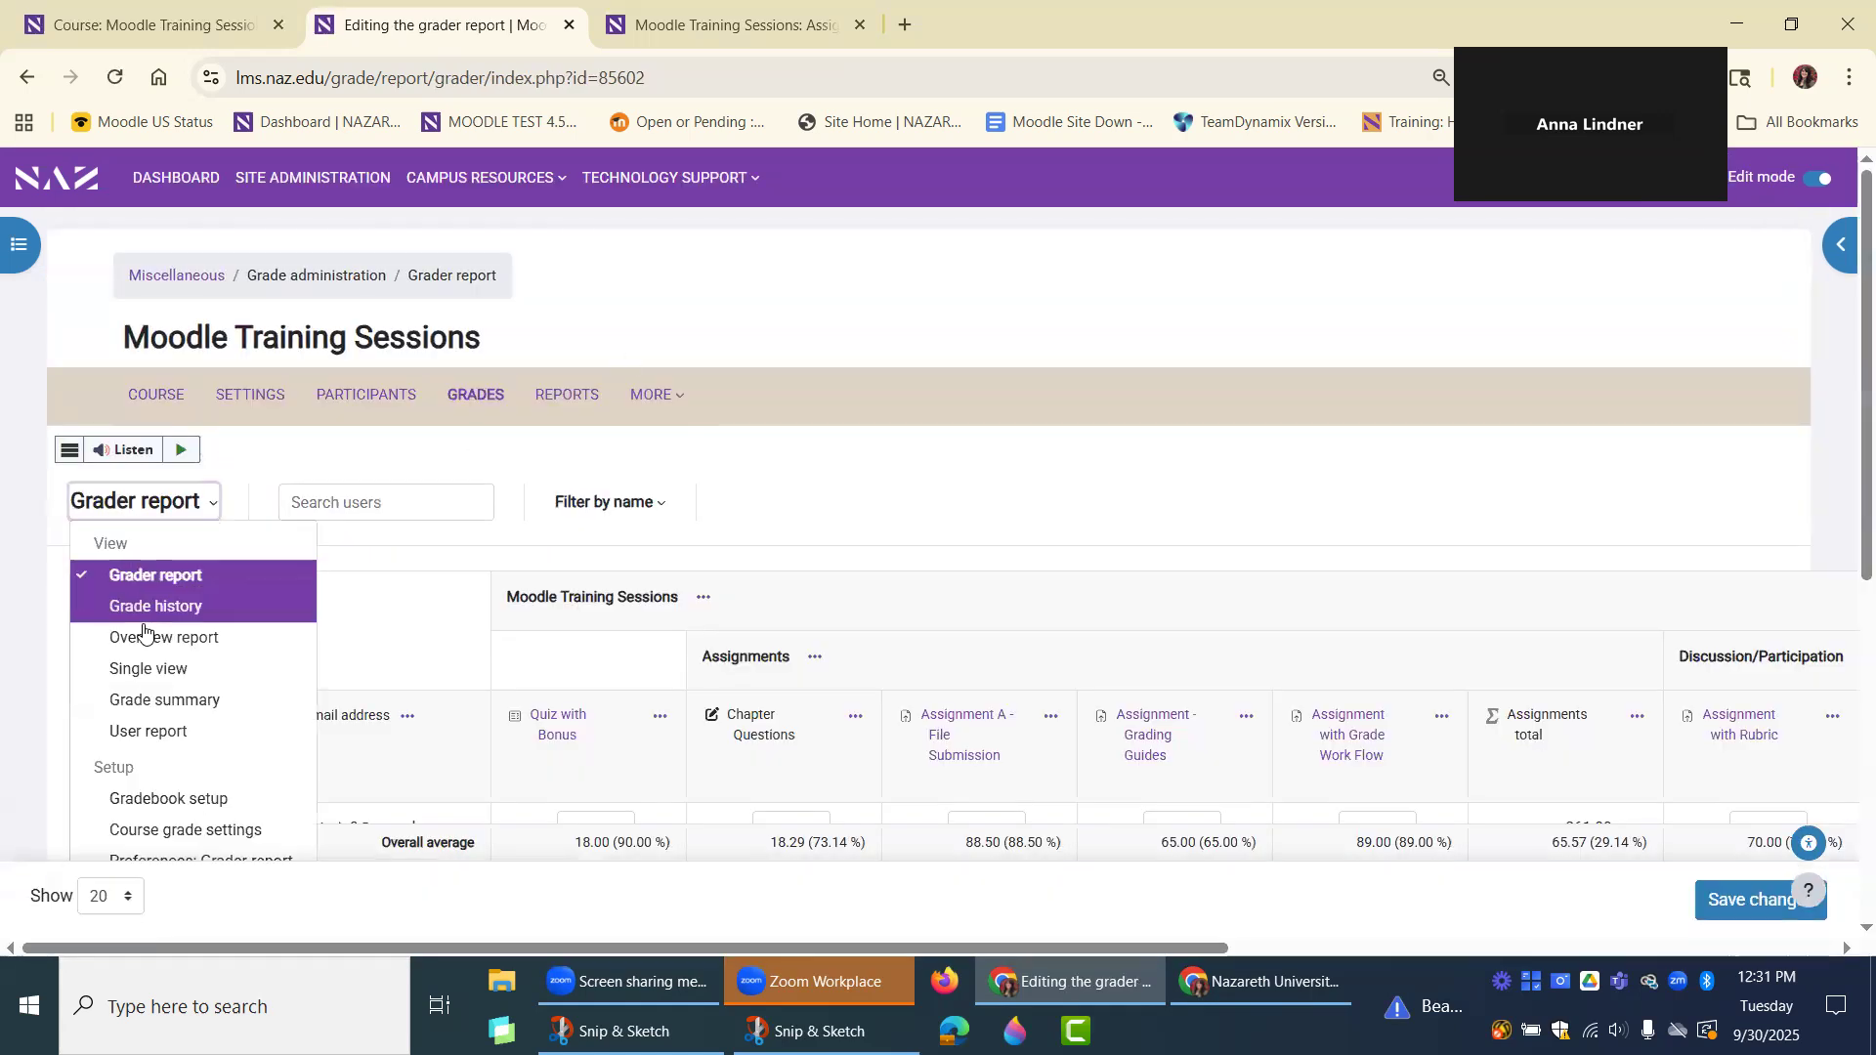
left_click(260, 667)
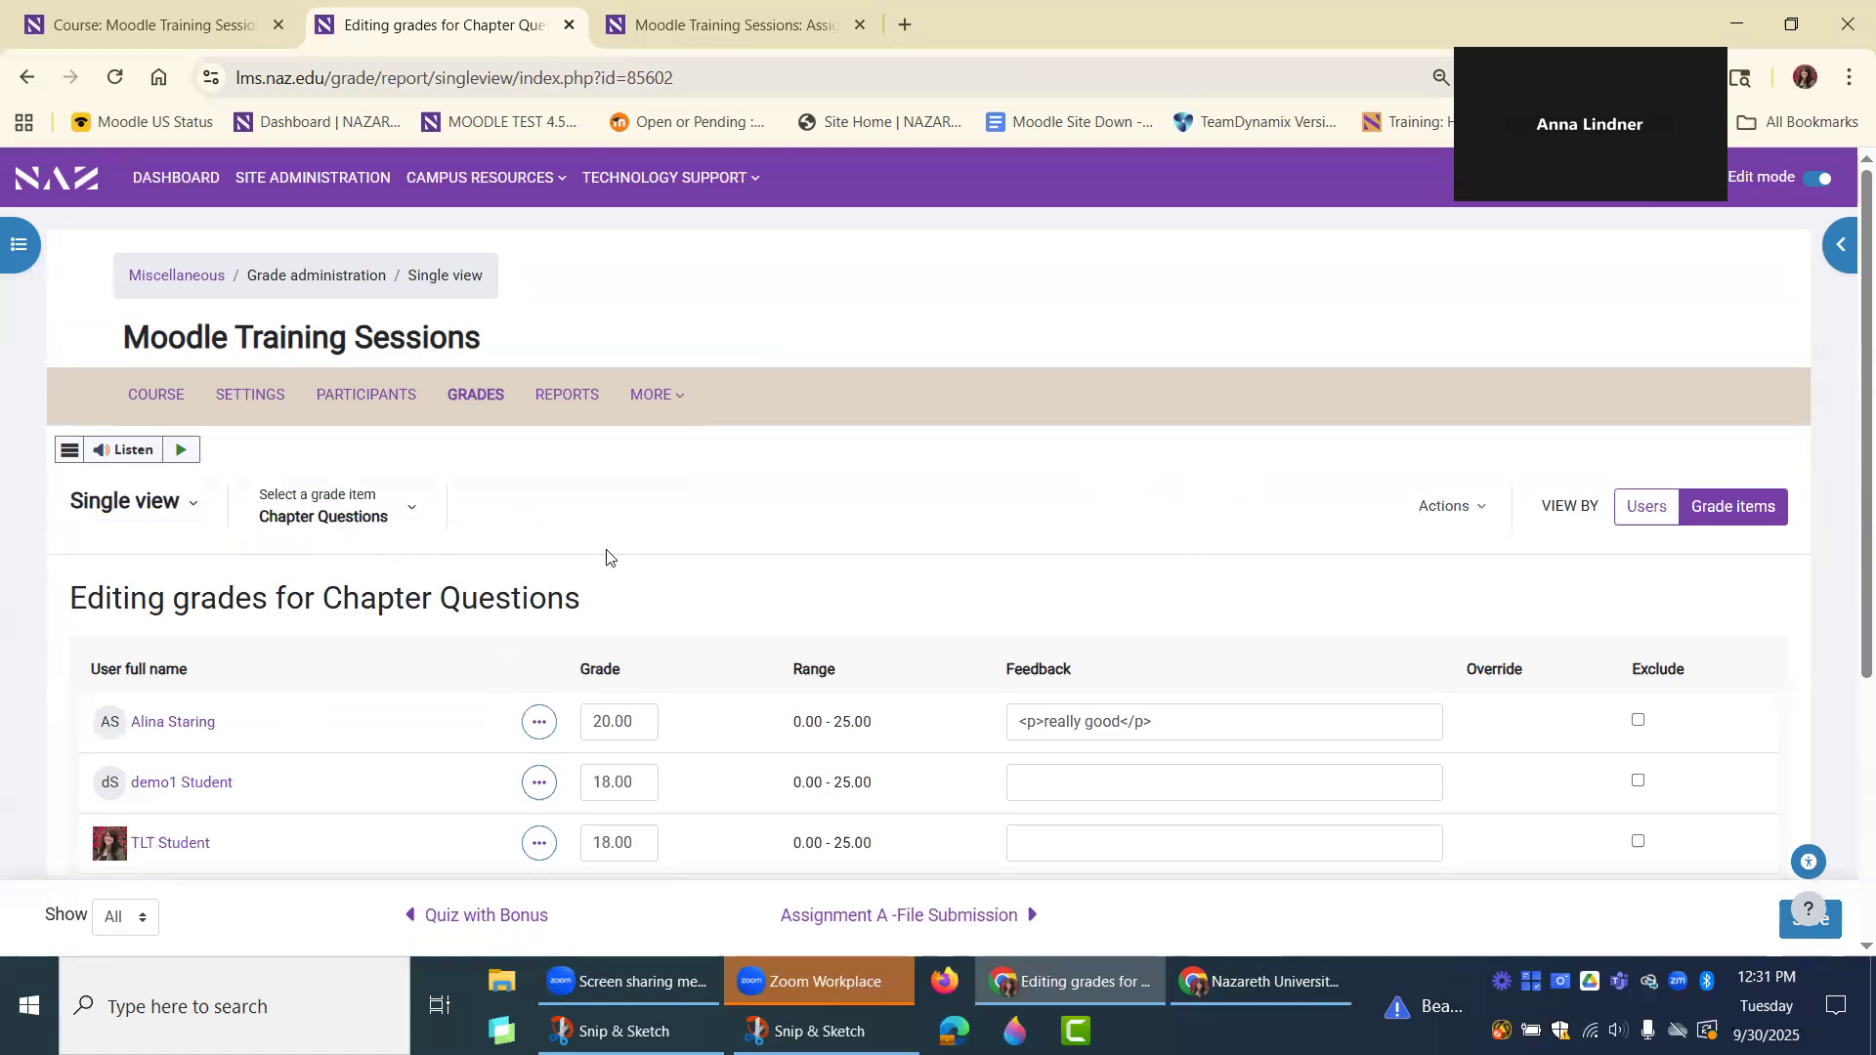
View grades by users in Single view and try to clear the selected student from the user search.
left_click(1638, 514)
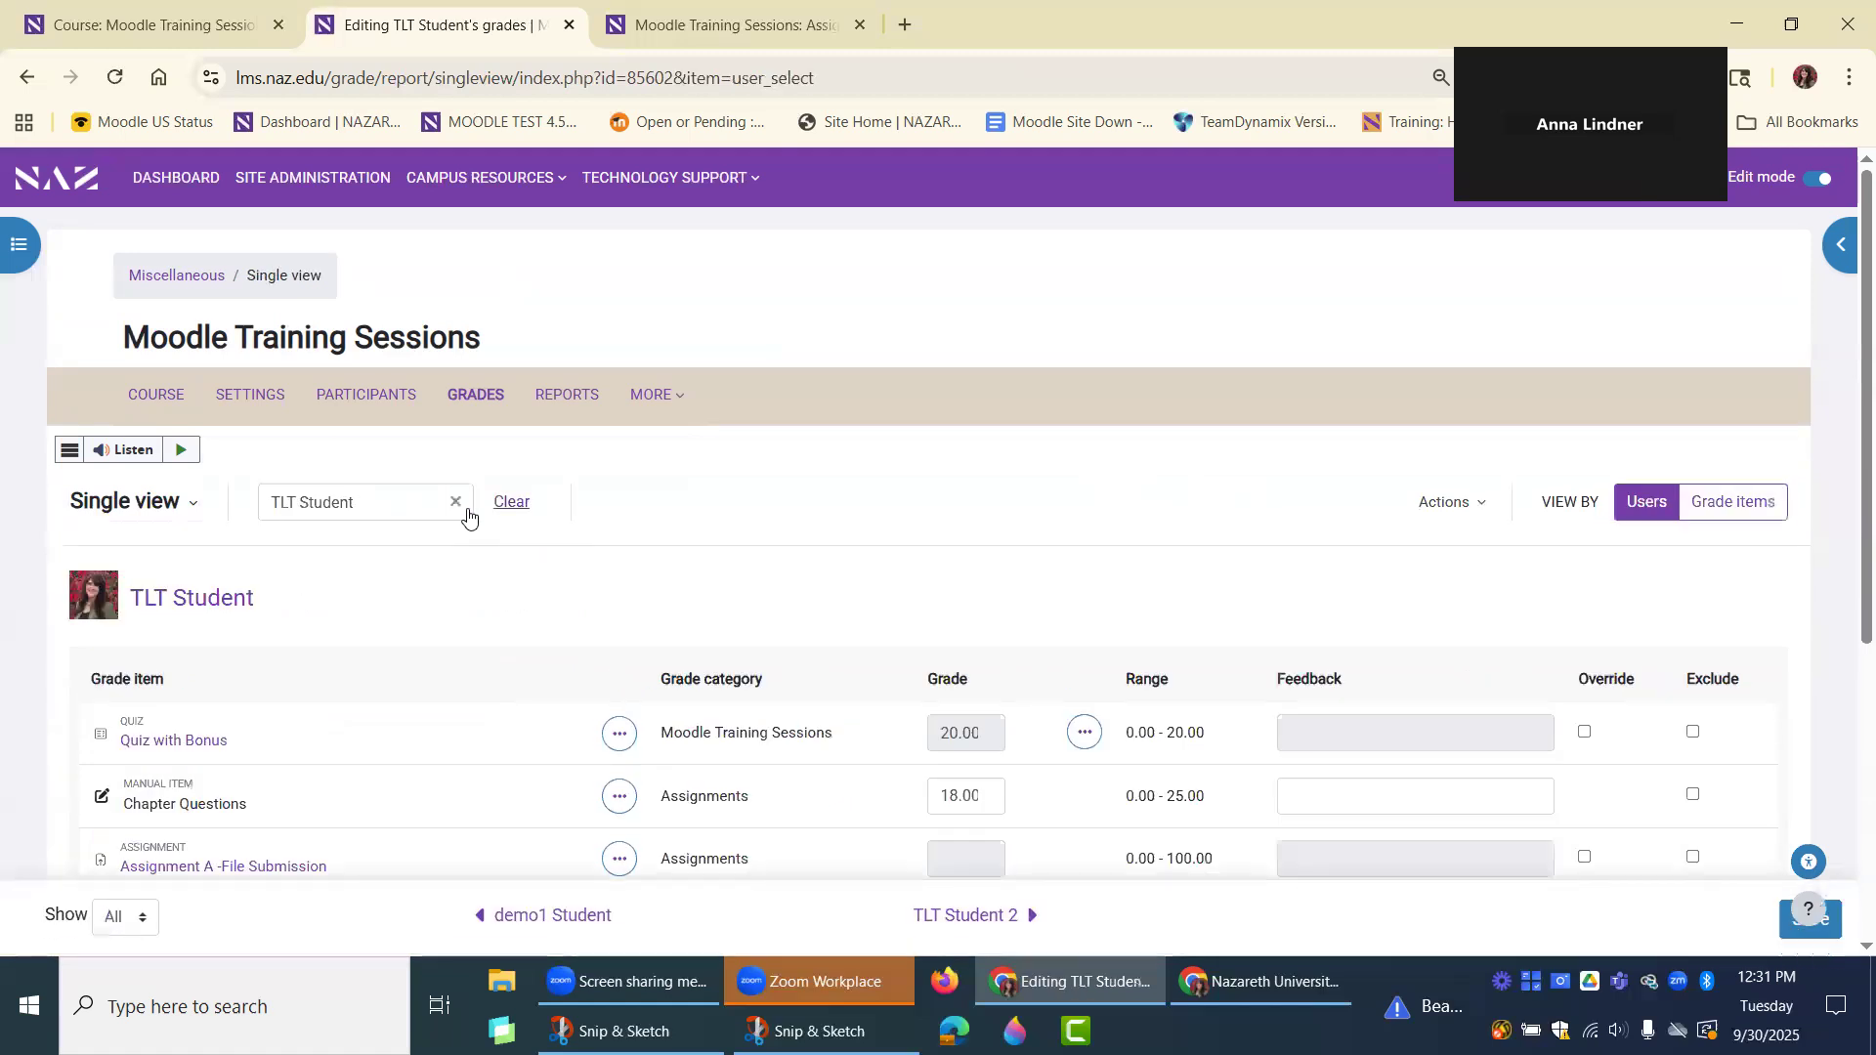
left_click(448, 507)
left_click(454, 503)
left_click(510, 502)
left_click_drag(419, 506, 287, 355)
key("BackSpace")
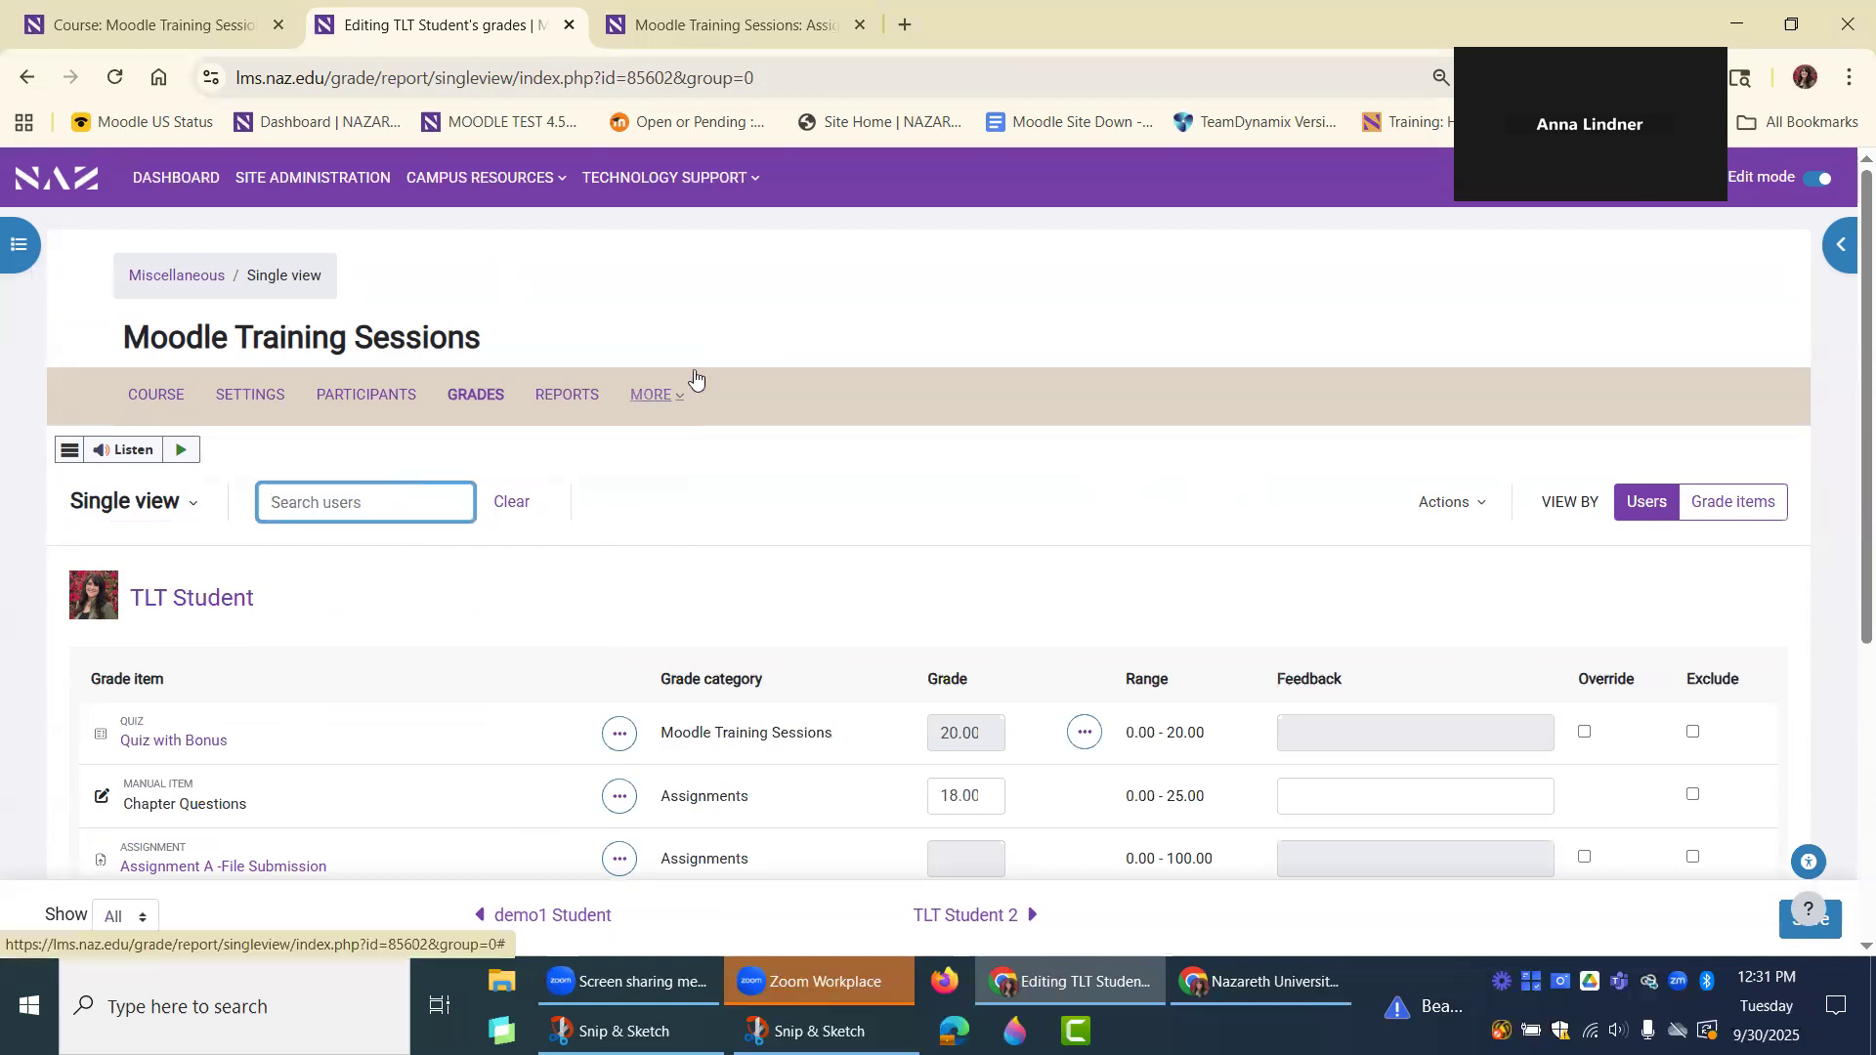
left_click(521, 512)
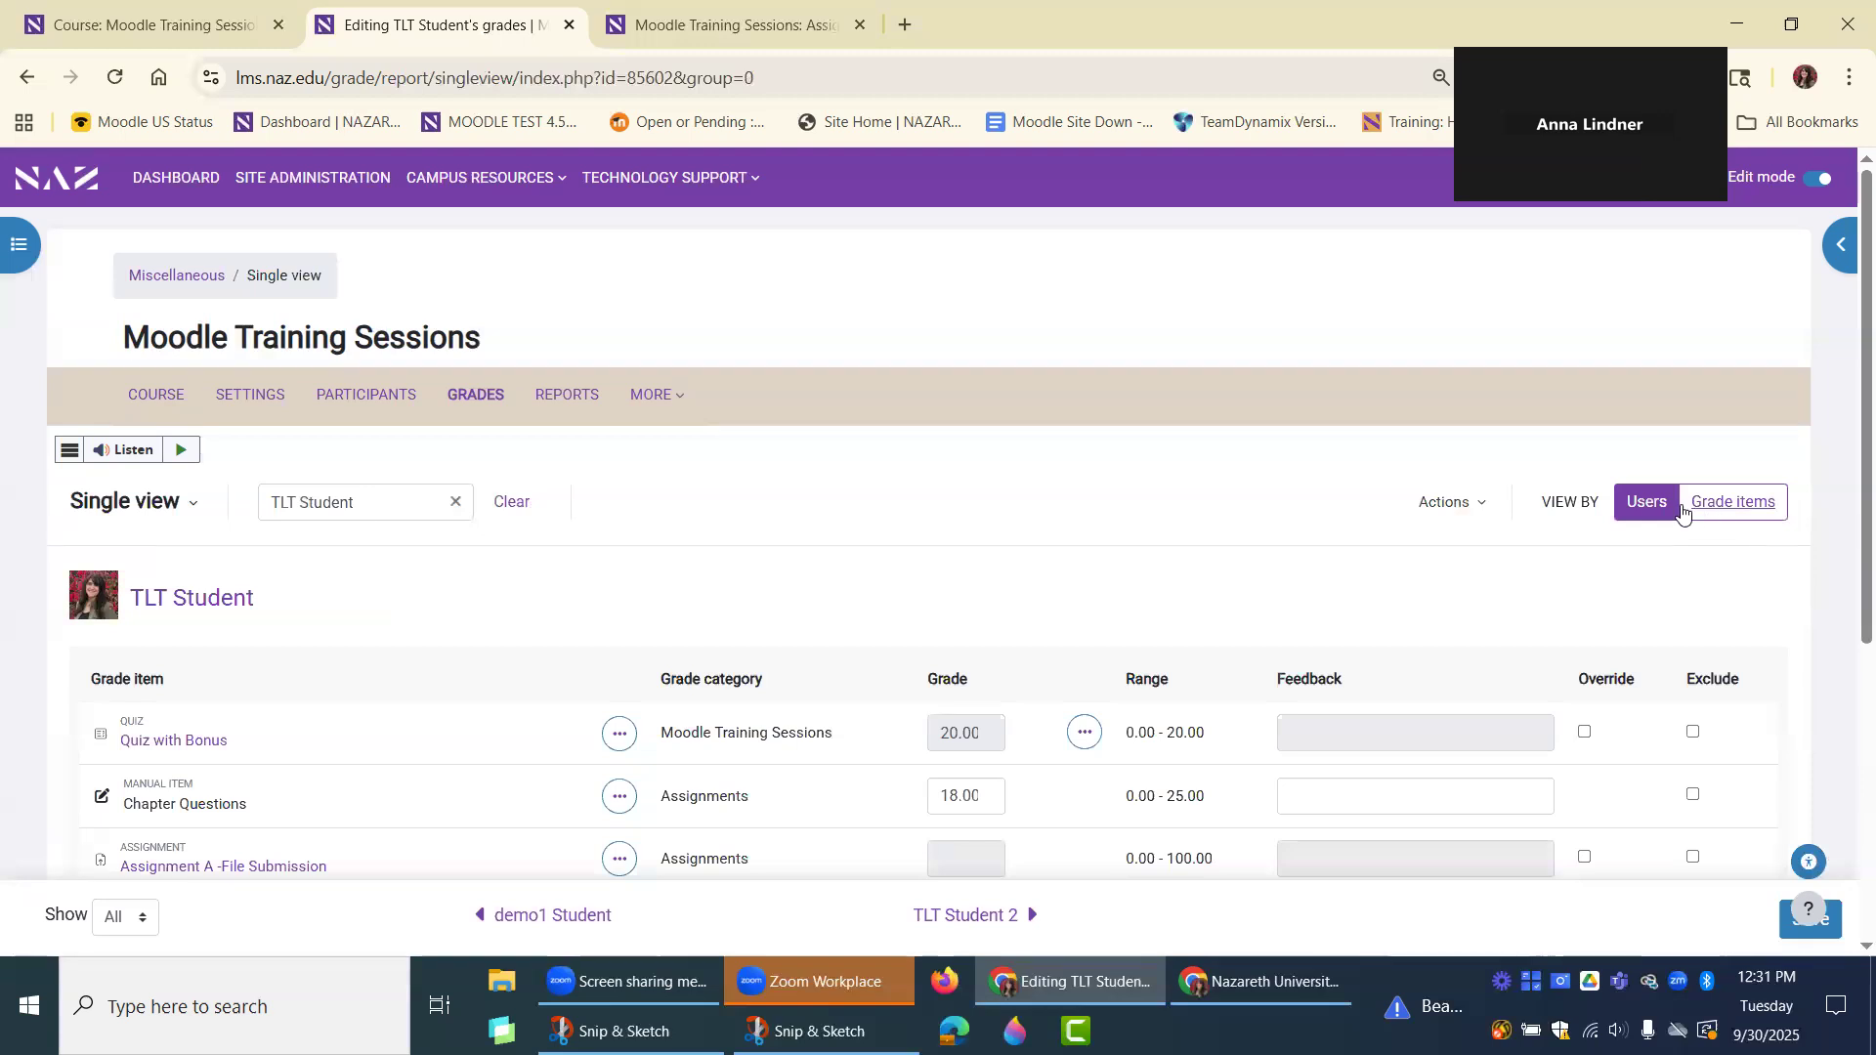
left_click(377, 507)
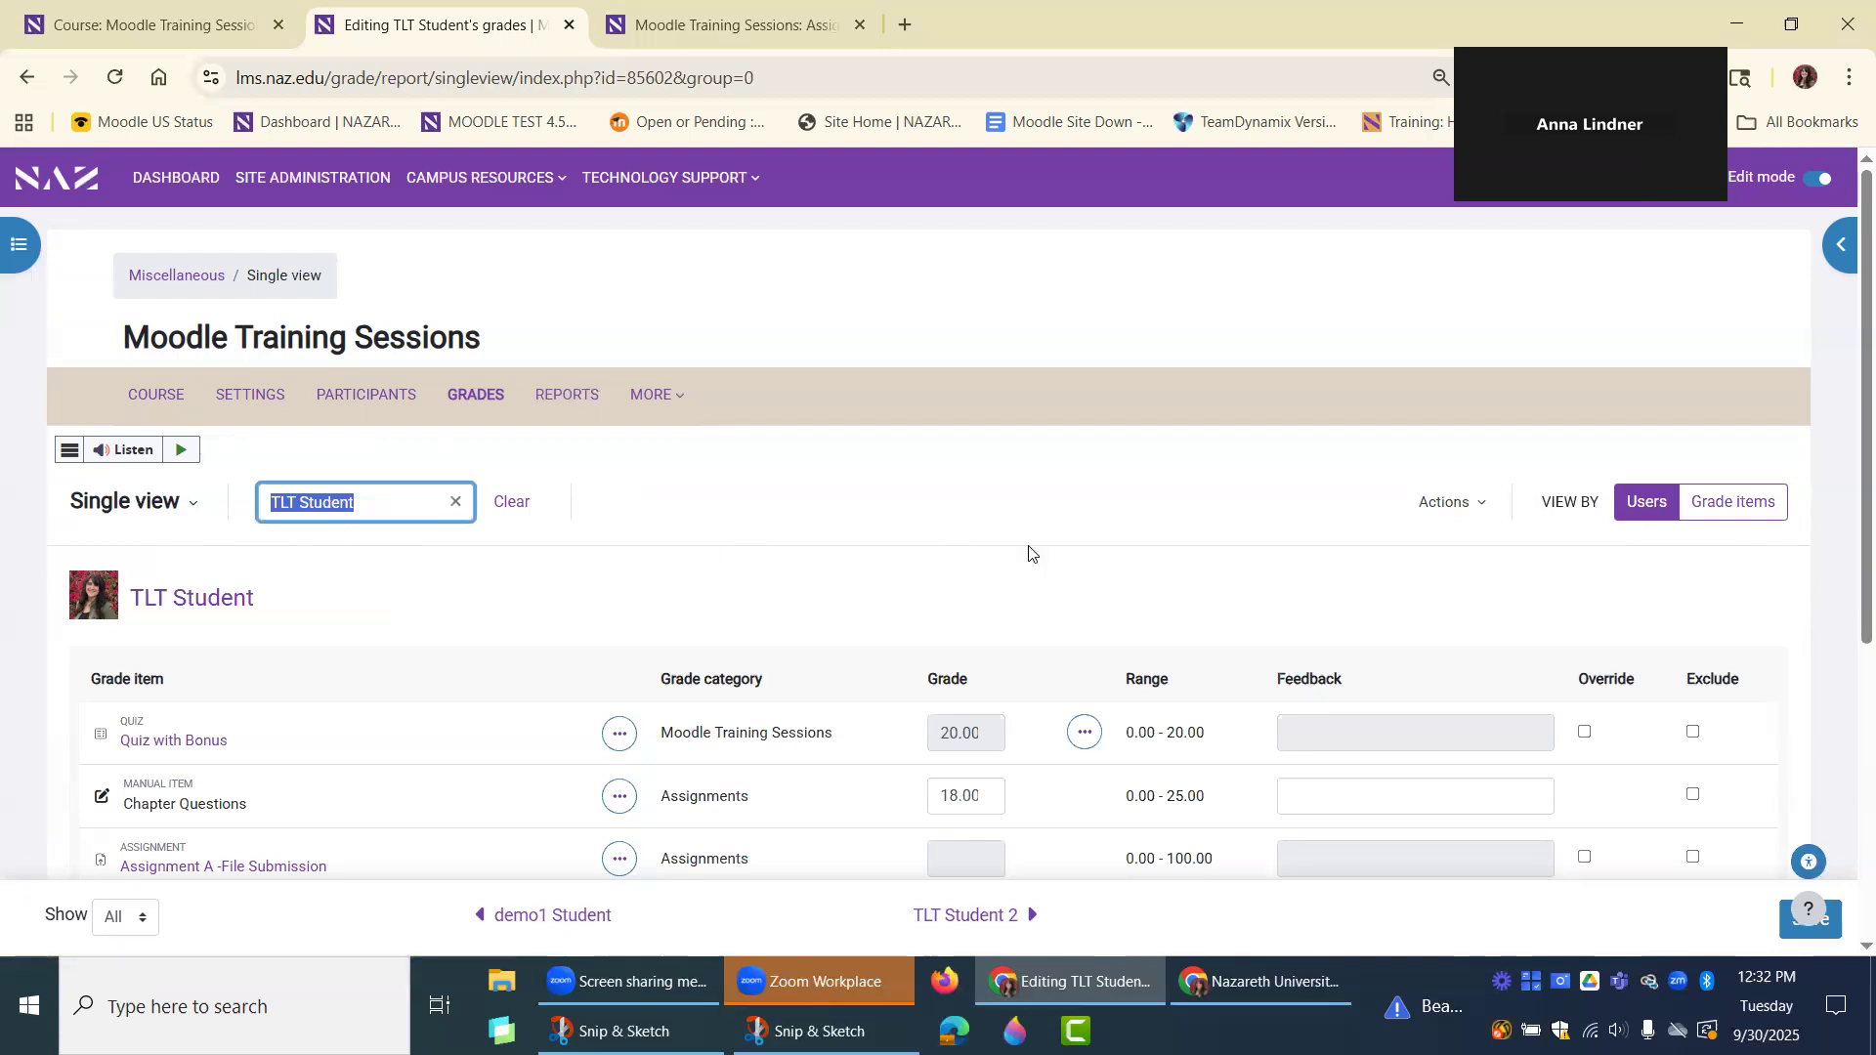
Switch Single view back to grade items and browse the list of selectable grade items without choosing one.
left_click(1730, 508)
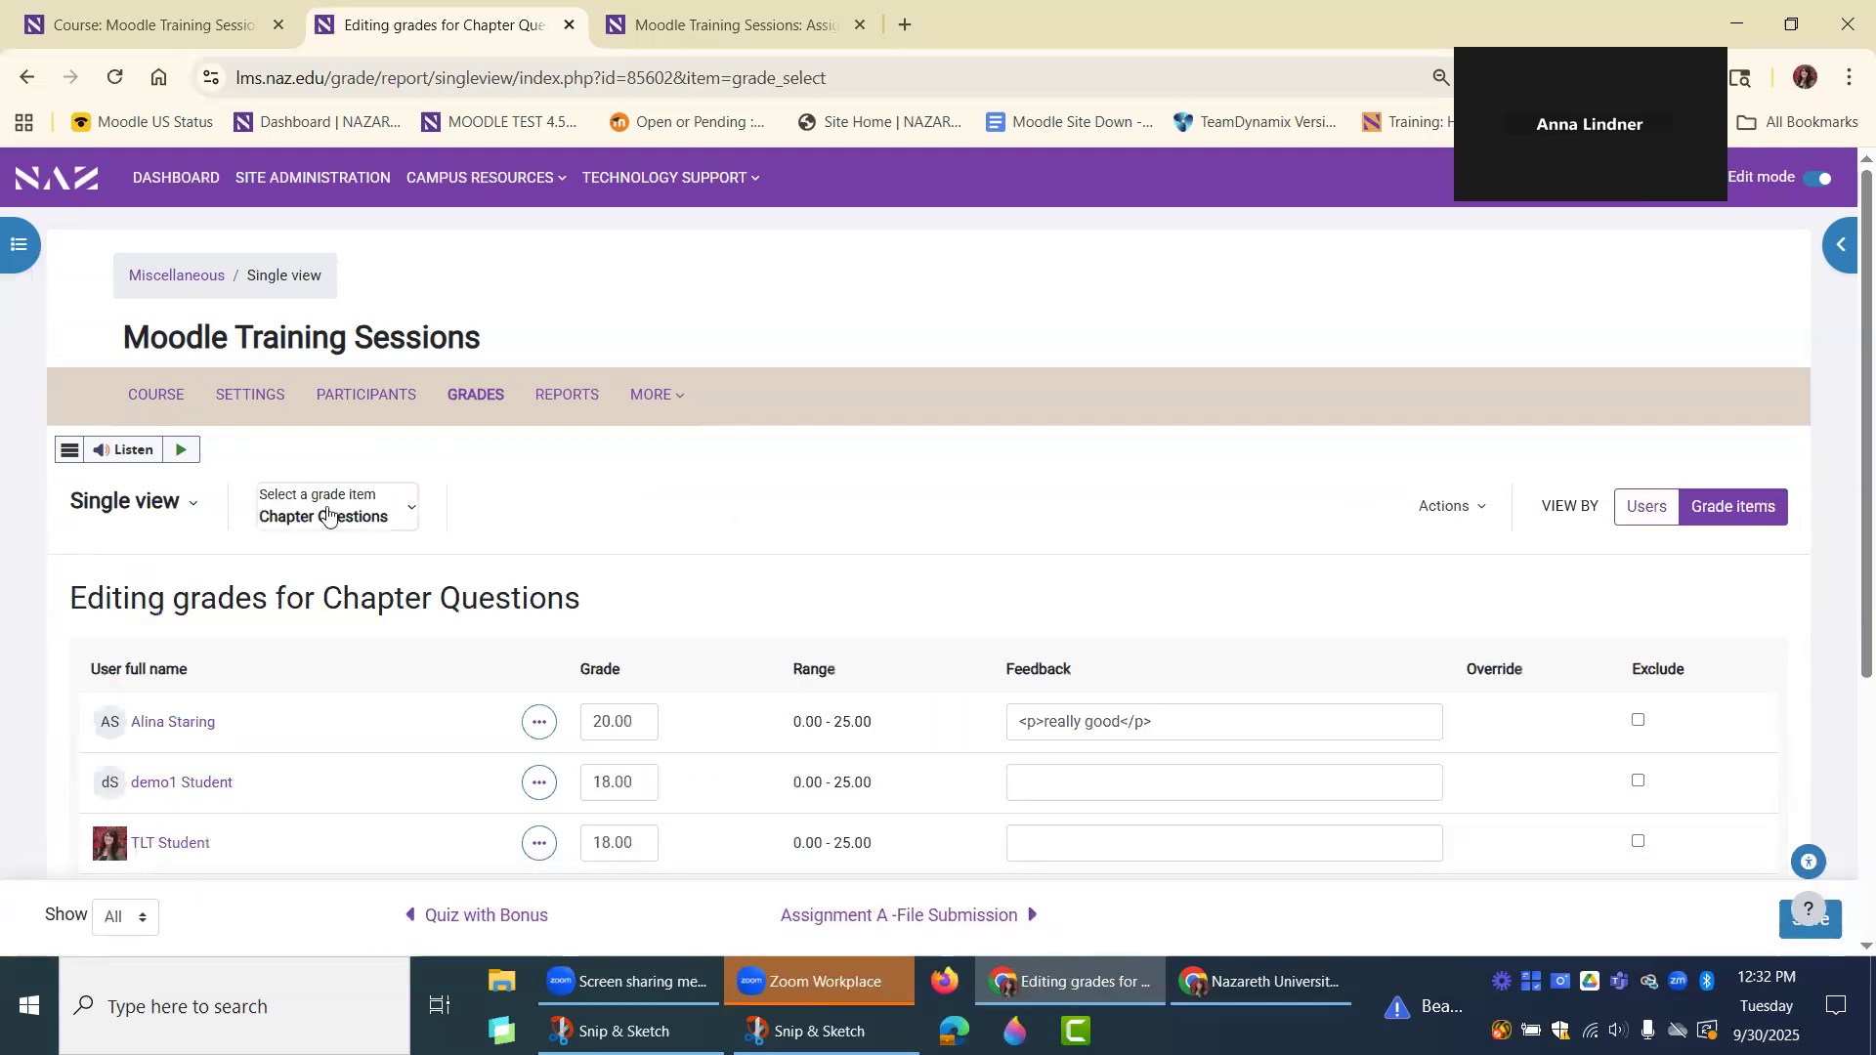
left_click(328, 515)
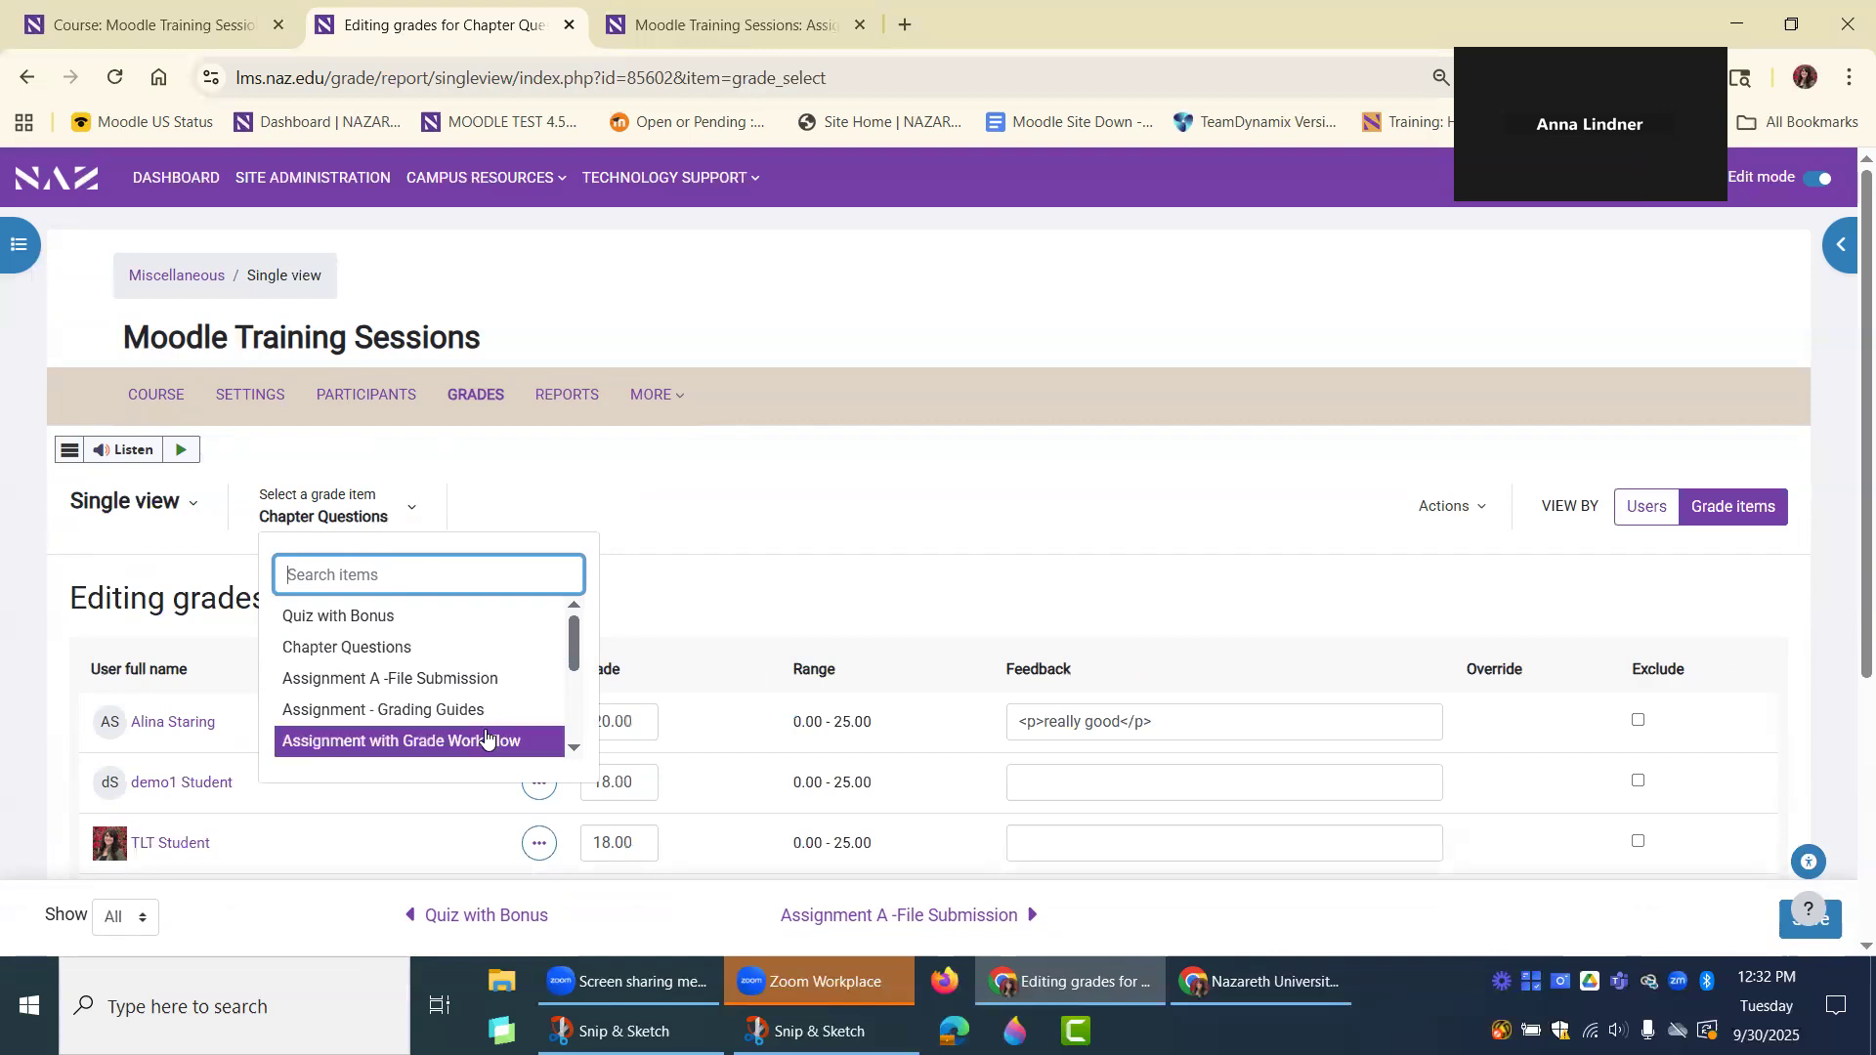
scroll(465, 645, "down", 2)
scroll(462, 645, "down", 2)
scroll(462, 664, "up", 5)
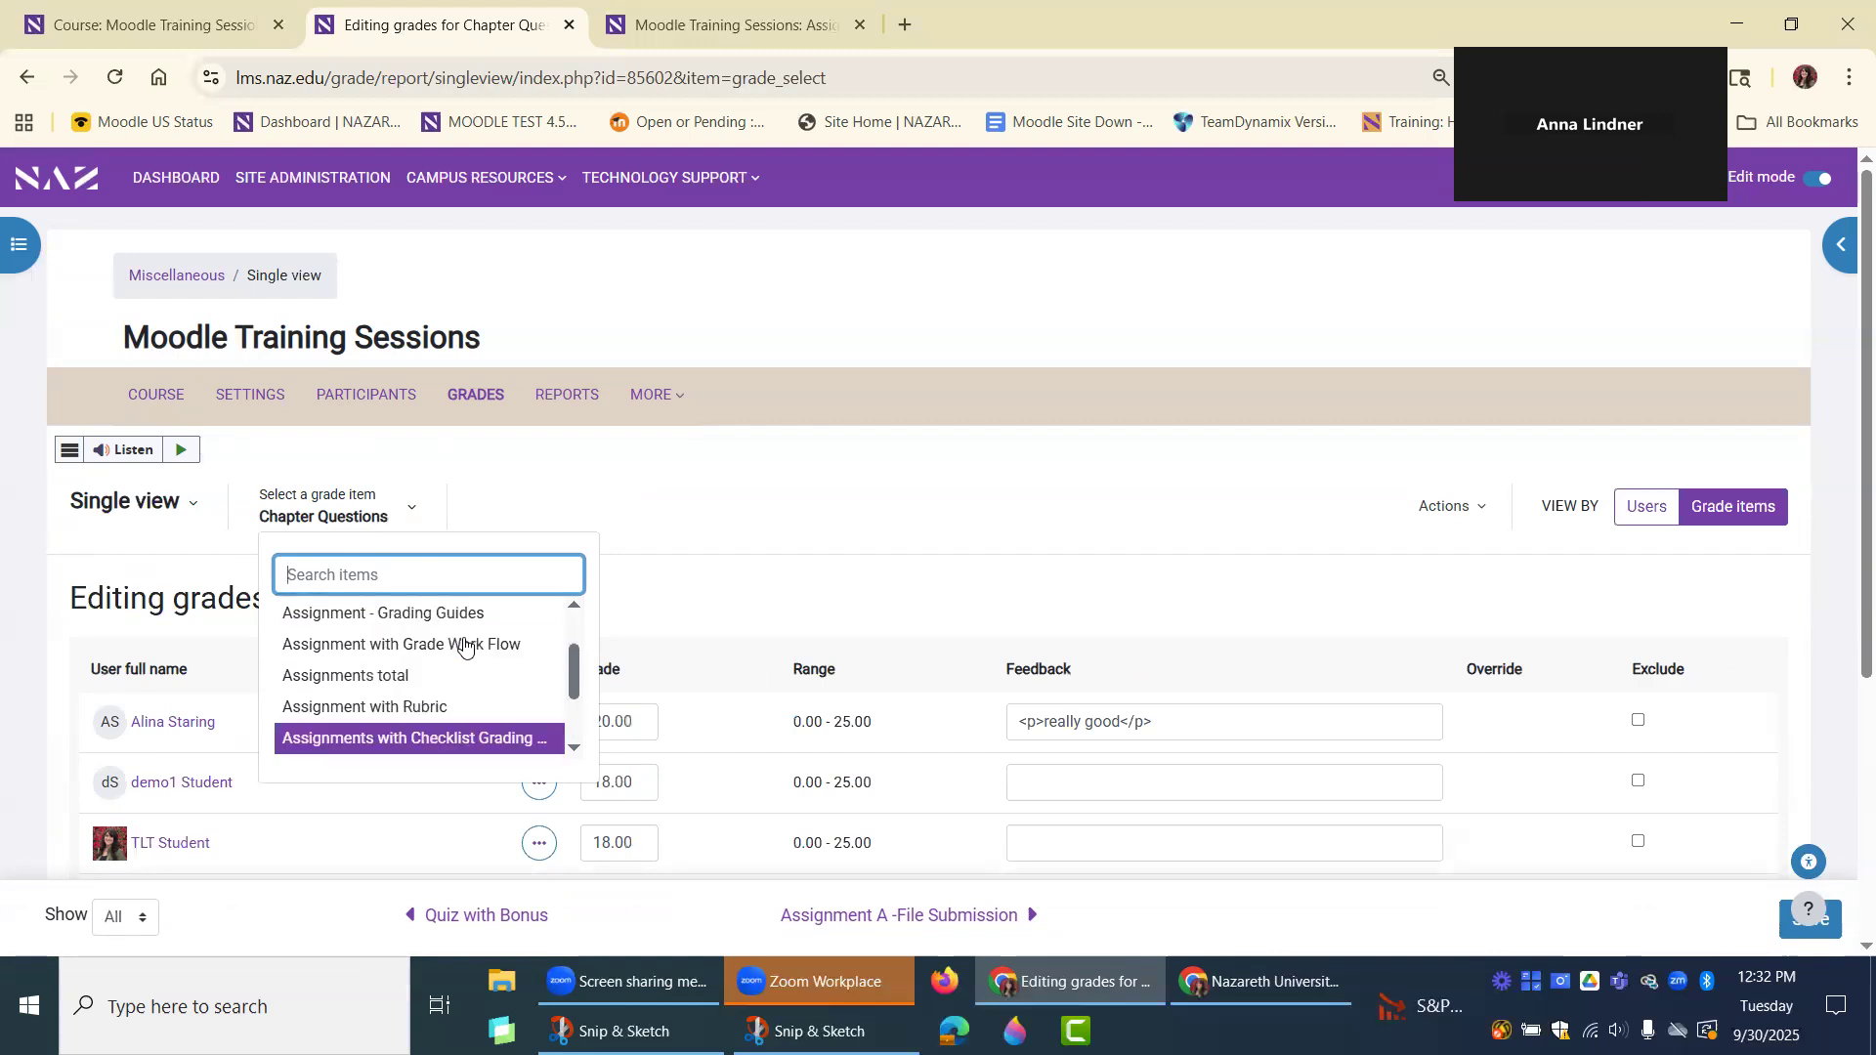
left_click(455, 508)
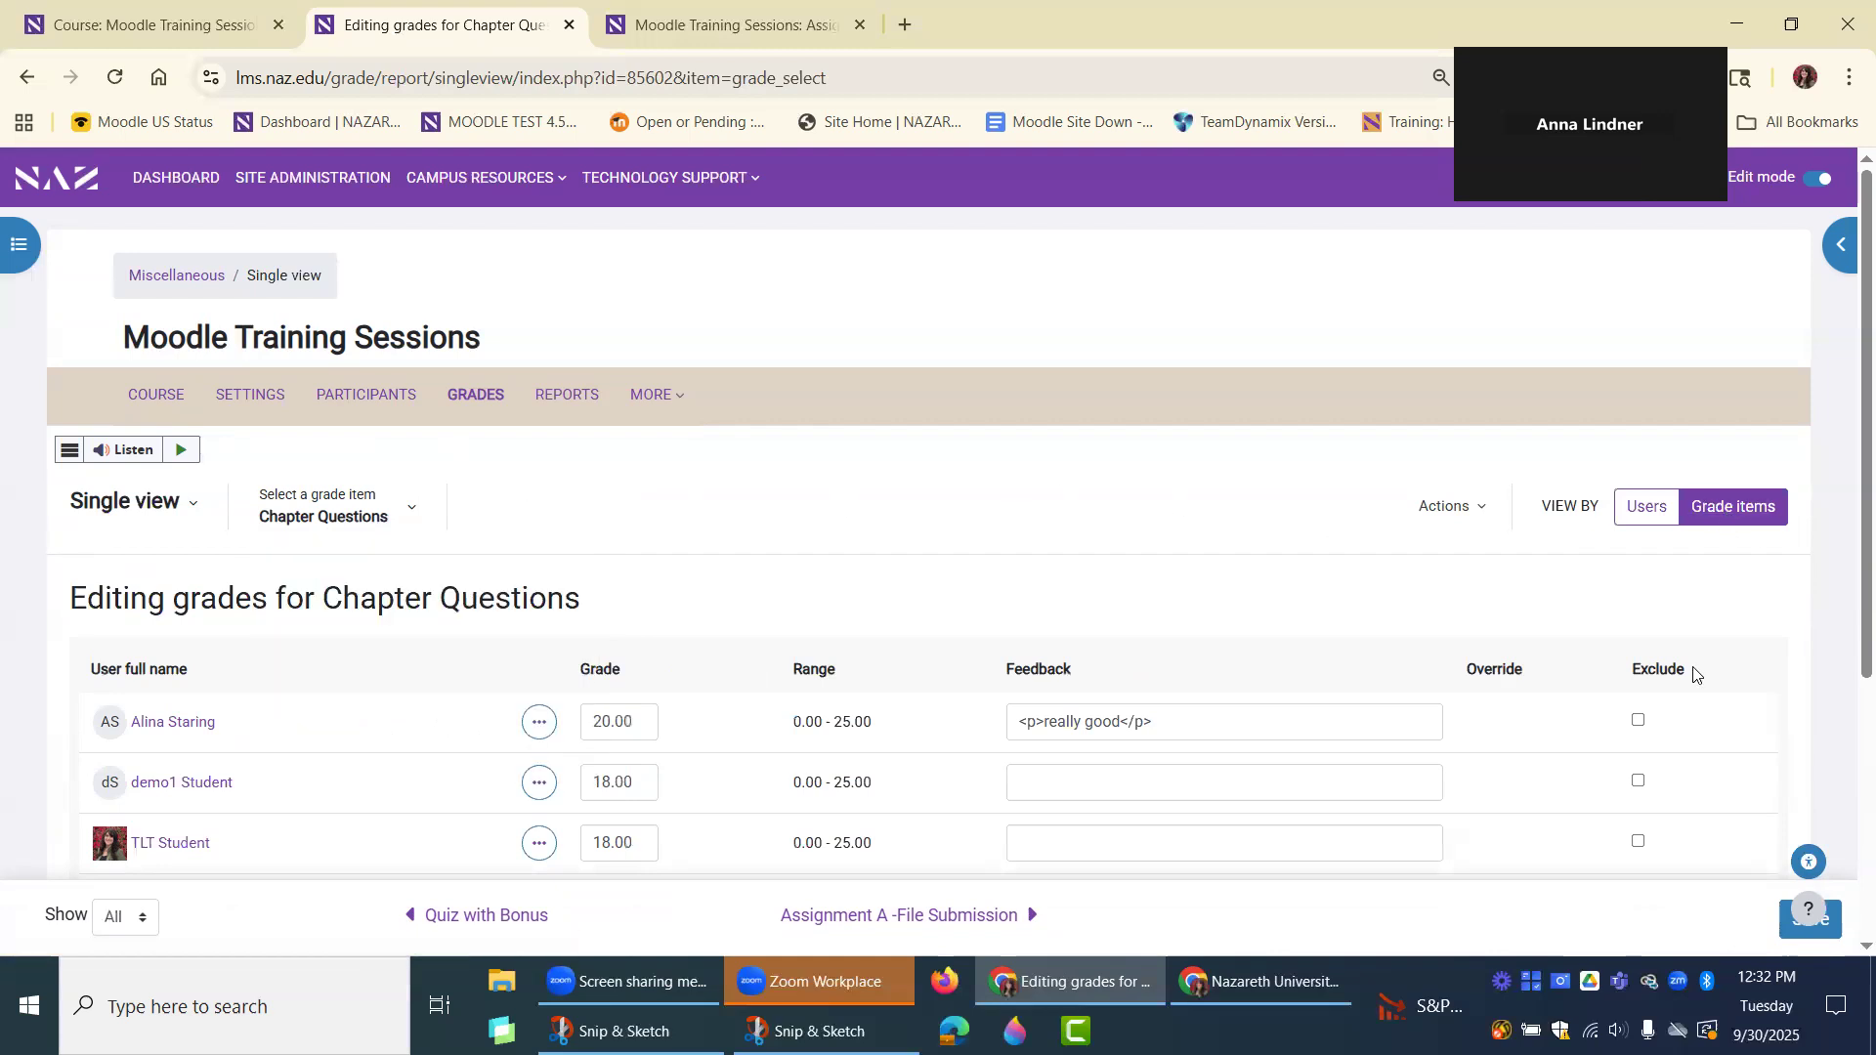
Recheck the grade item choices, keep Chapter Questions selected and look over its student grades.
left_click(304, 517)
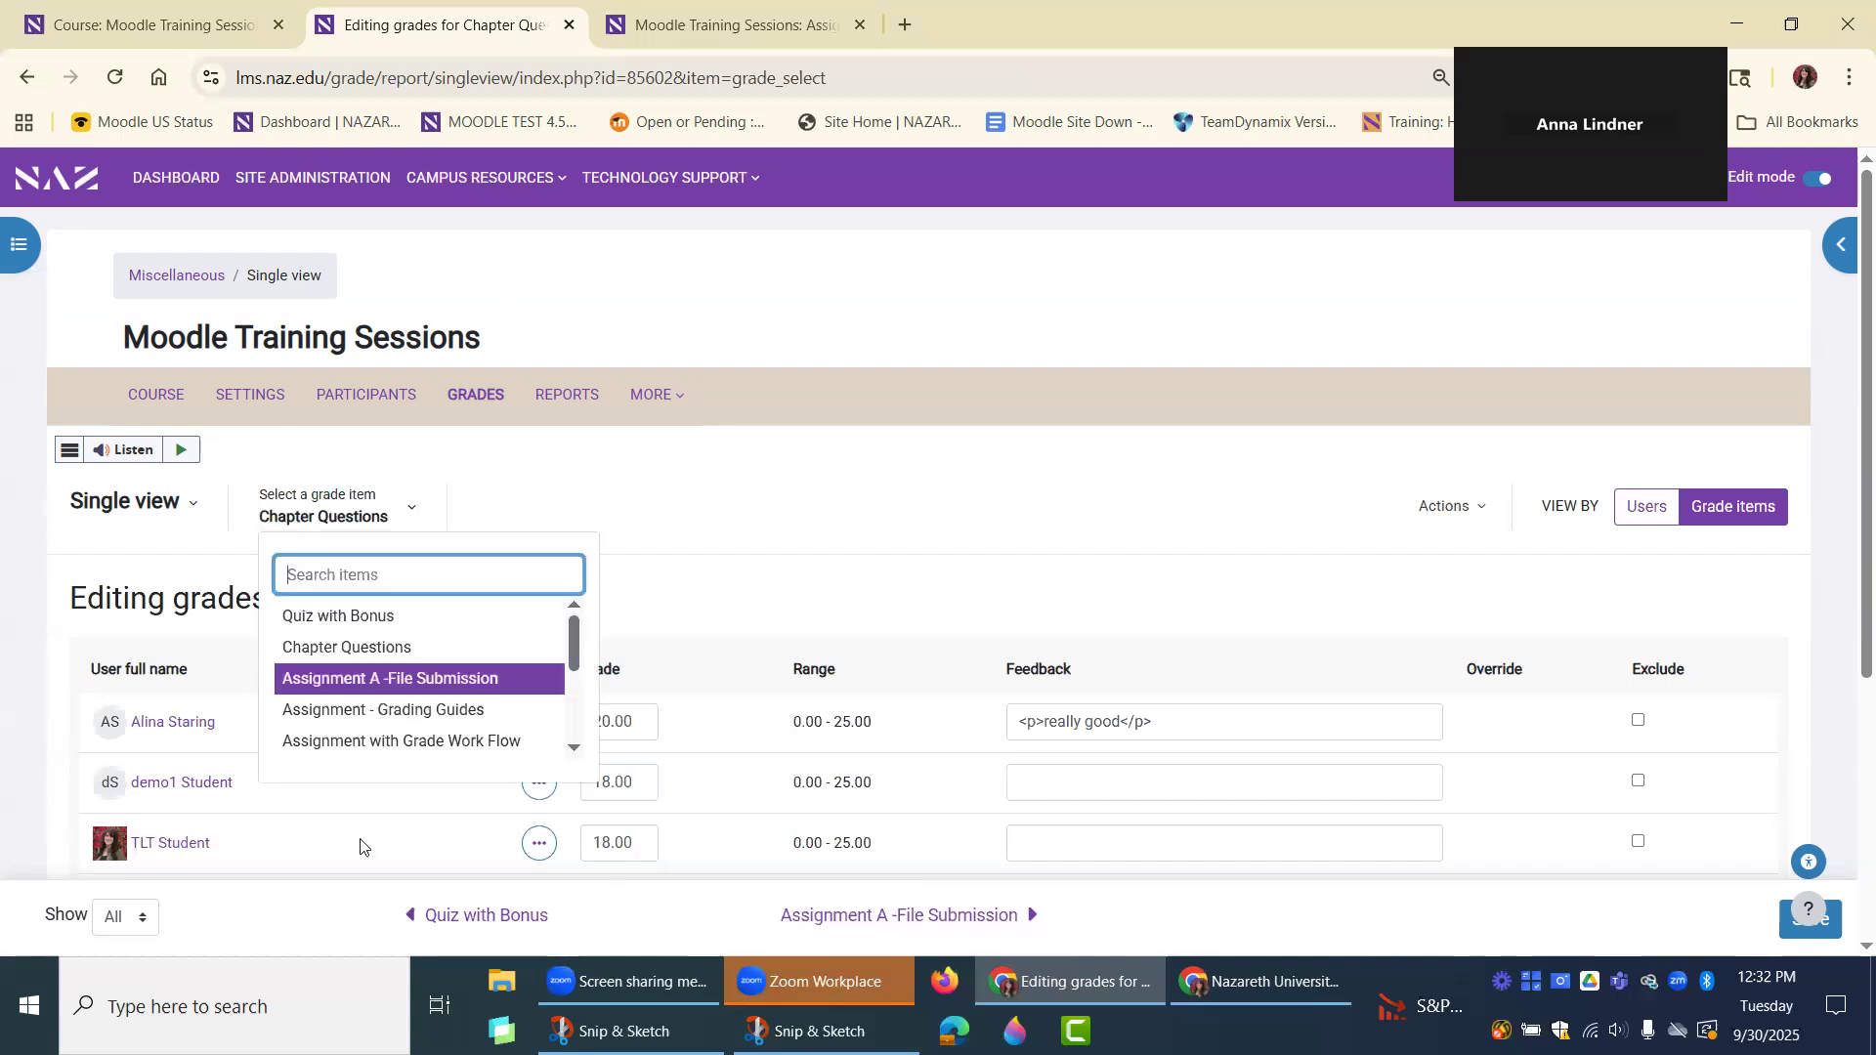
left_click(360, 521)
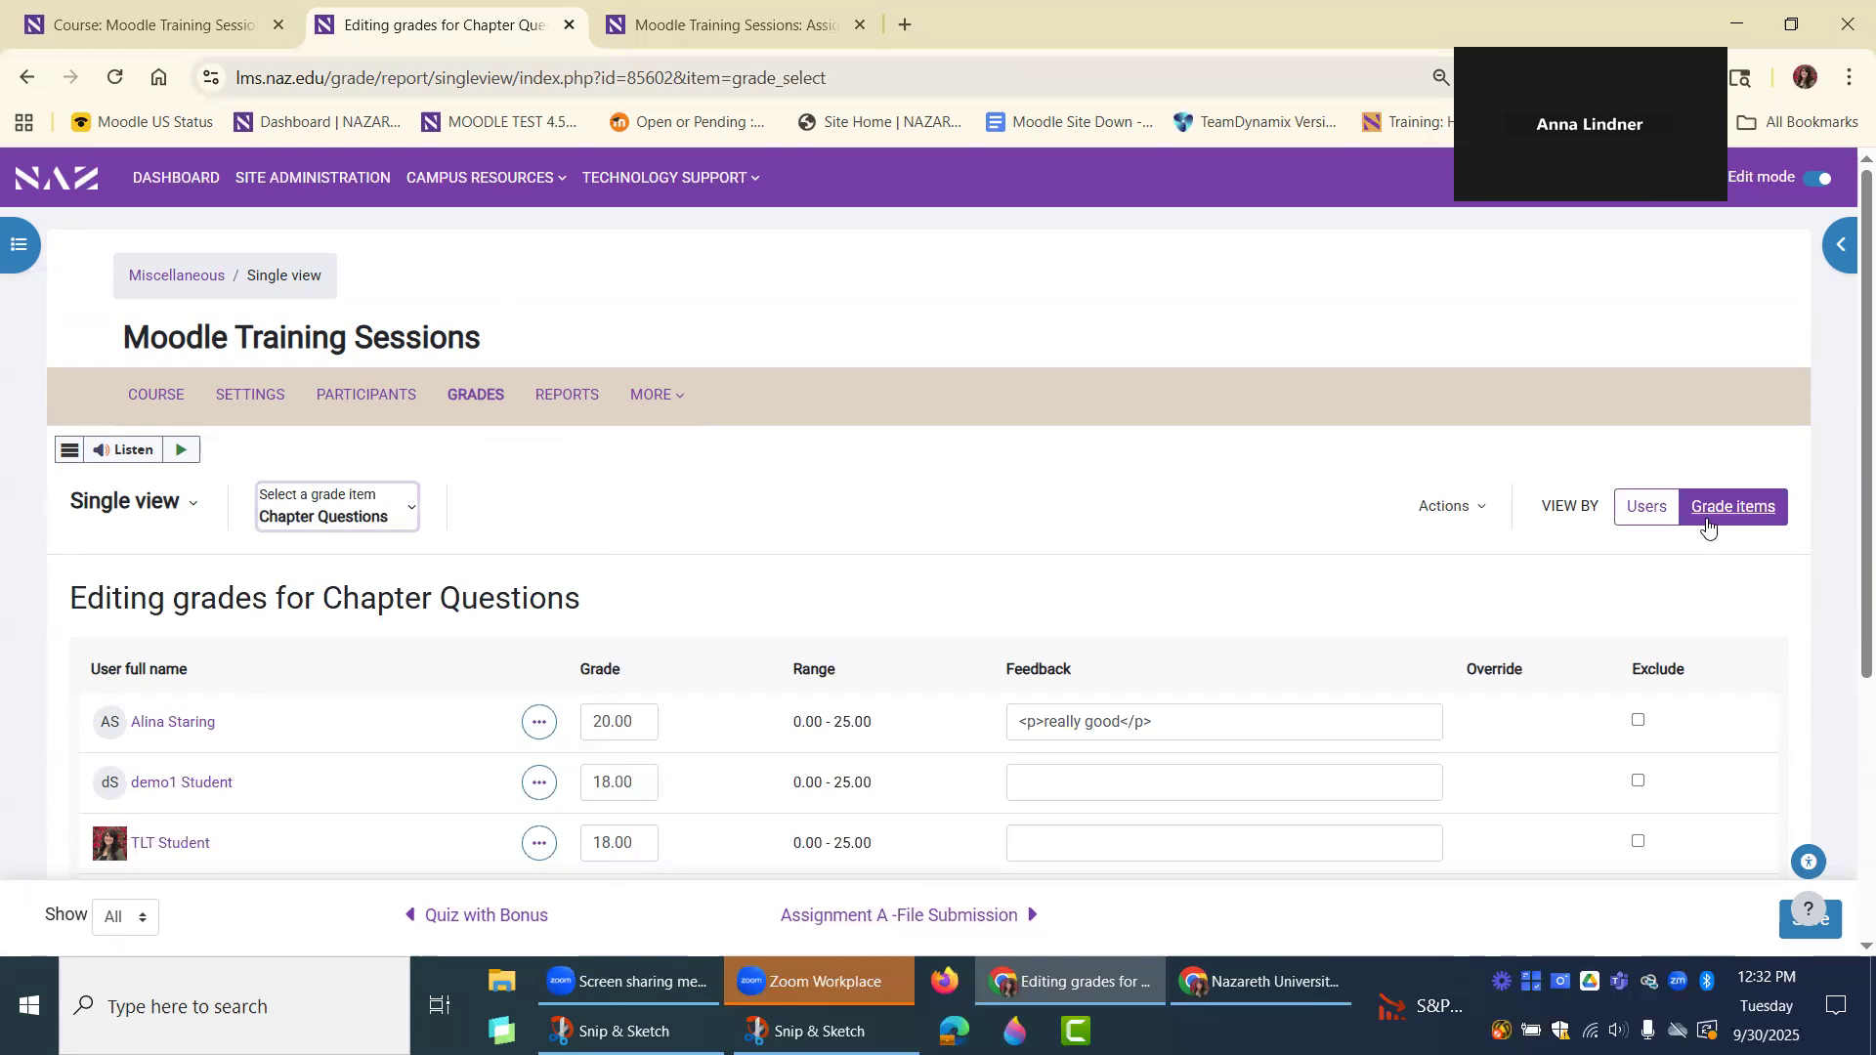
left_click(412, 516)
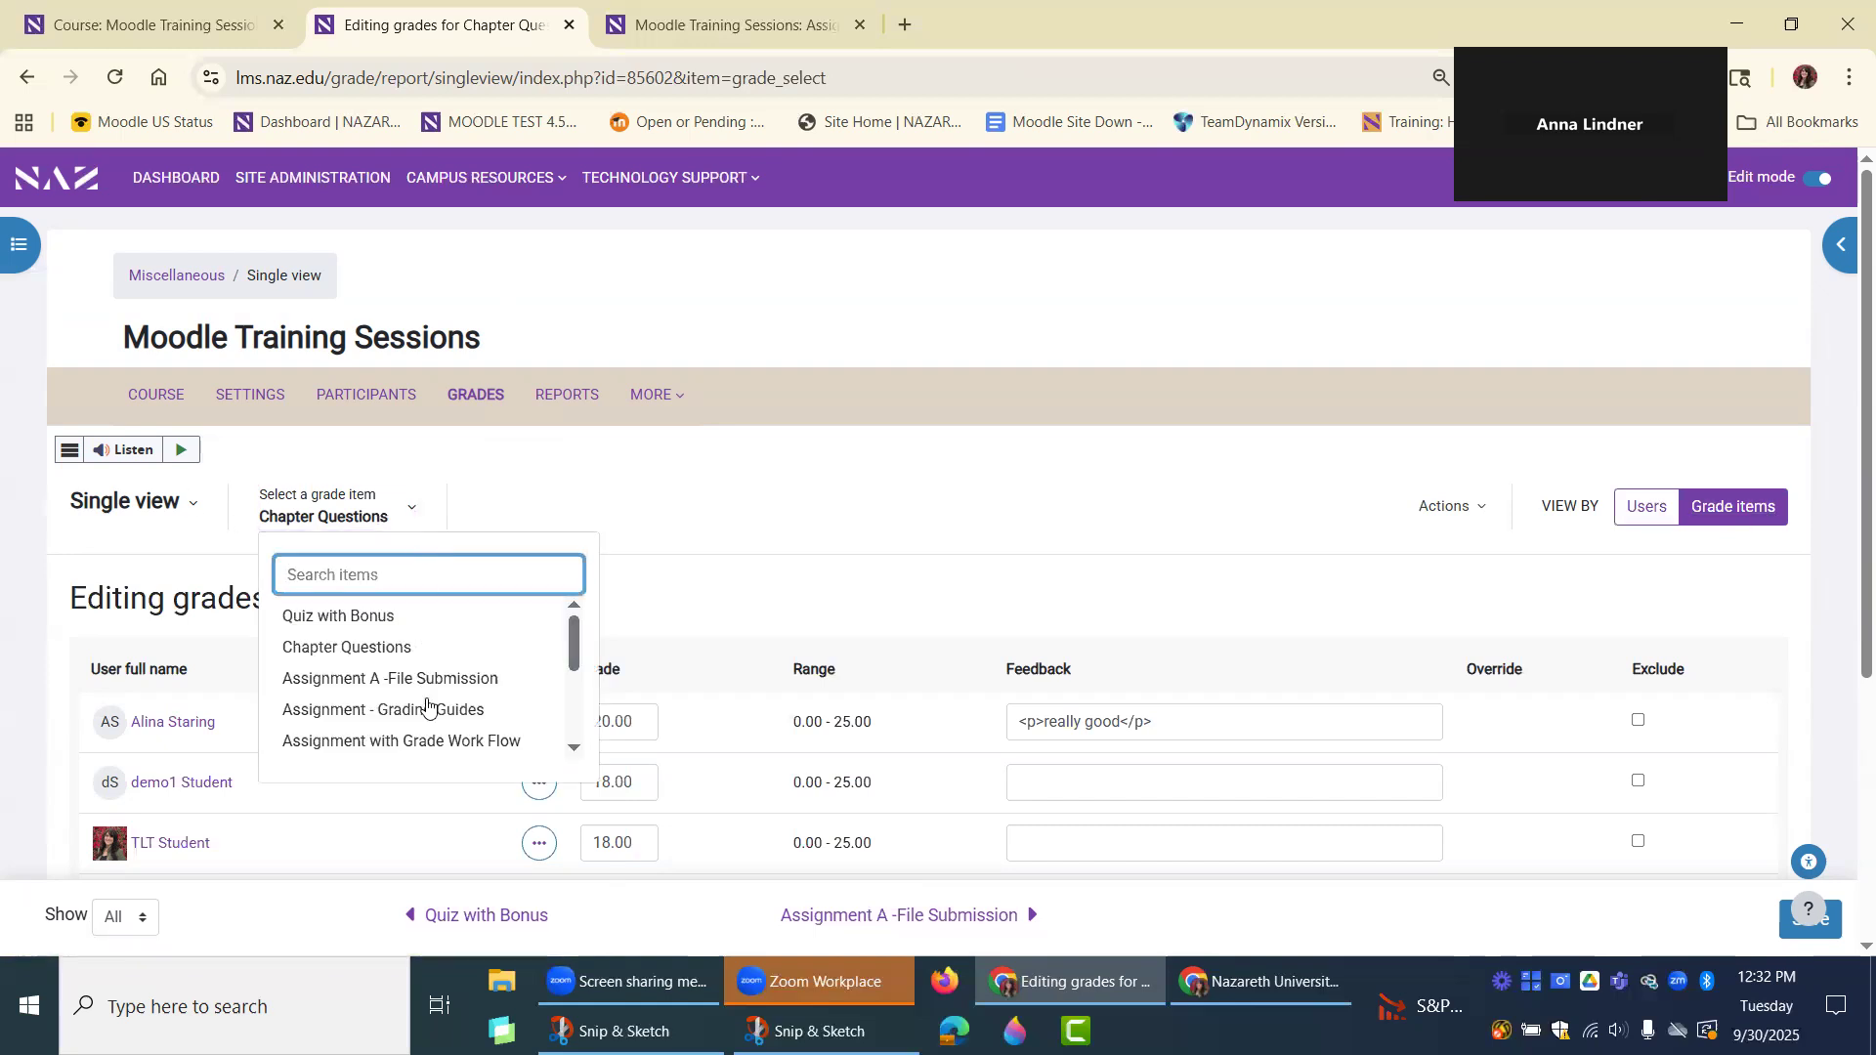
left_click(833, 481)
scroll(835, 476, "down", 1)
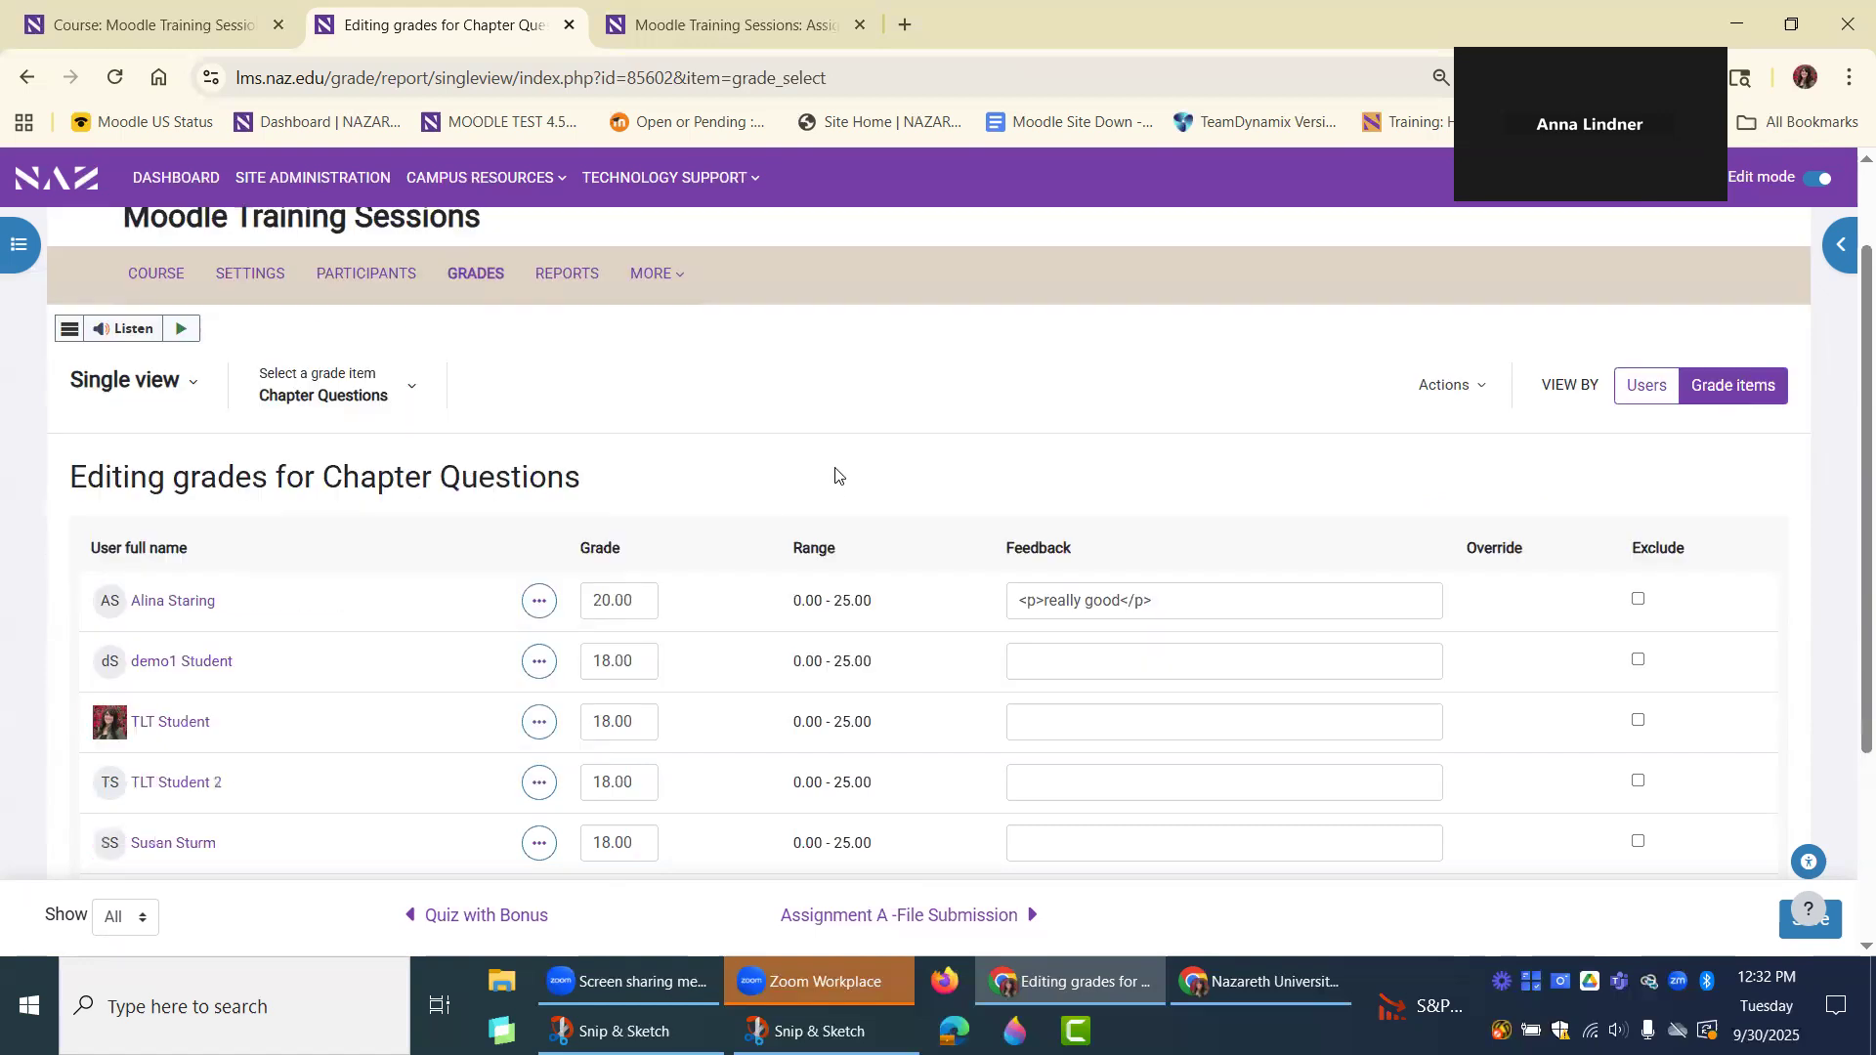
scroll(839, 476, "up", 1)
scroll(836, 475, "up", 1)
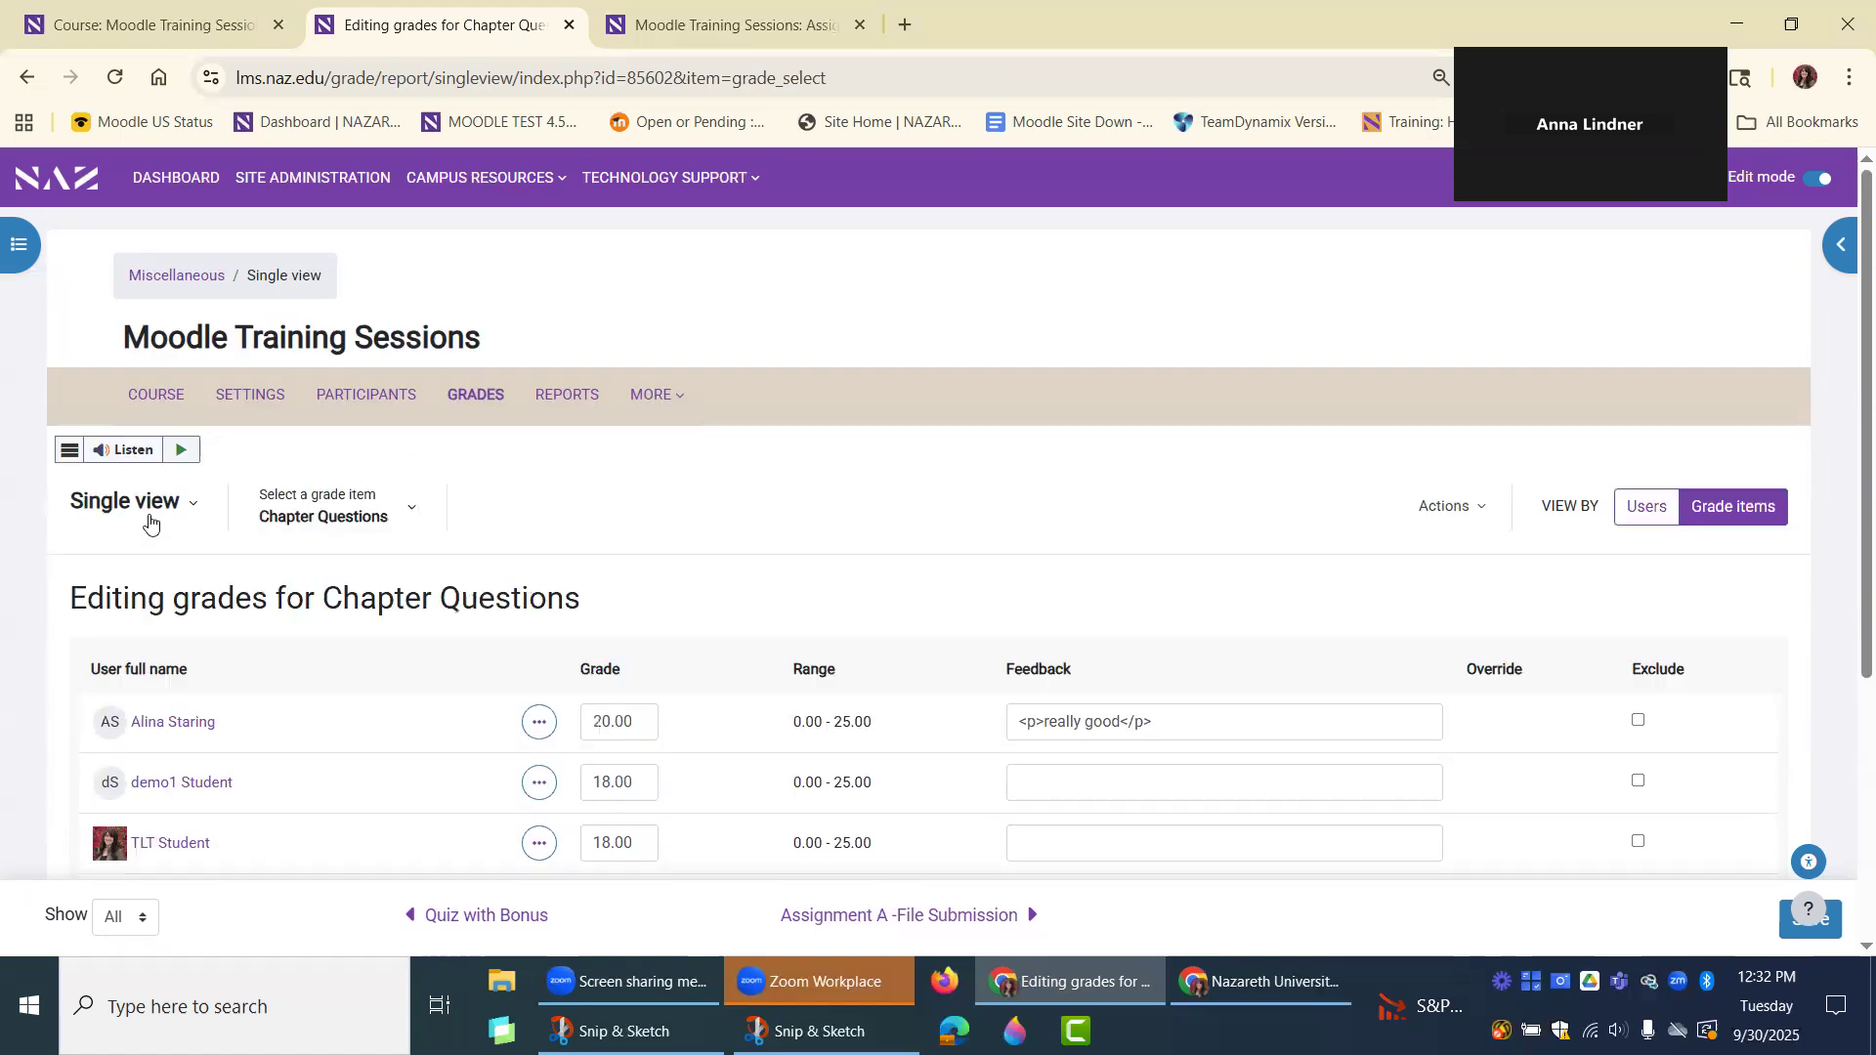
Open Gradebook setup and review the weights and maximum grades of the categories and items.
left_click(146, 502)
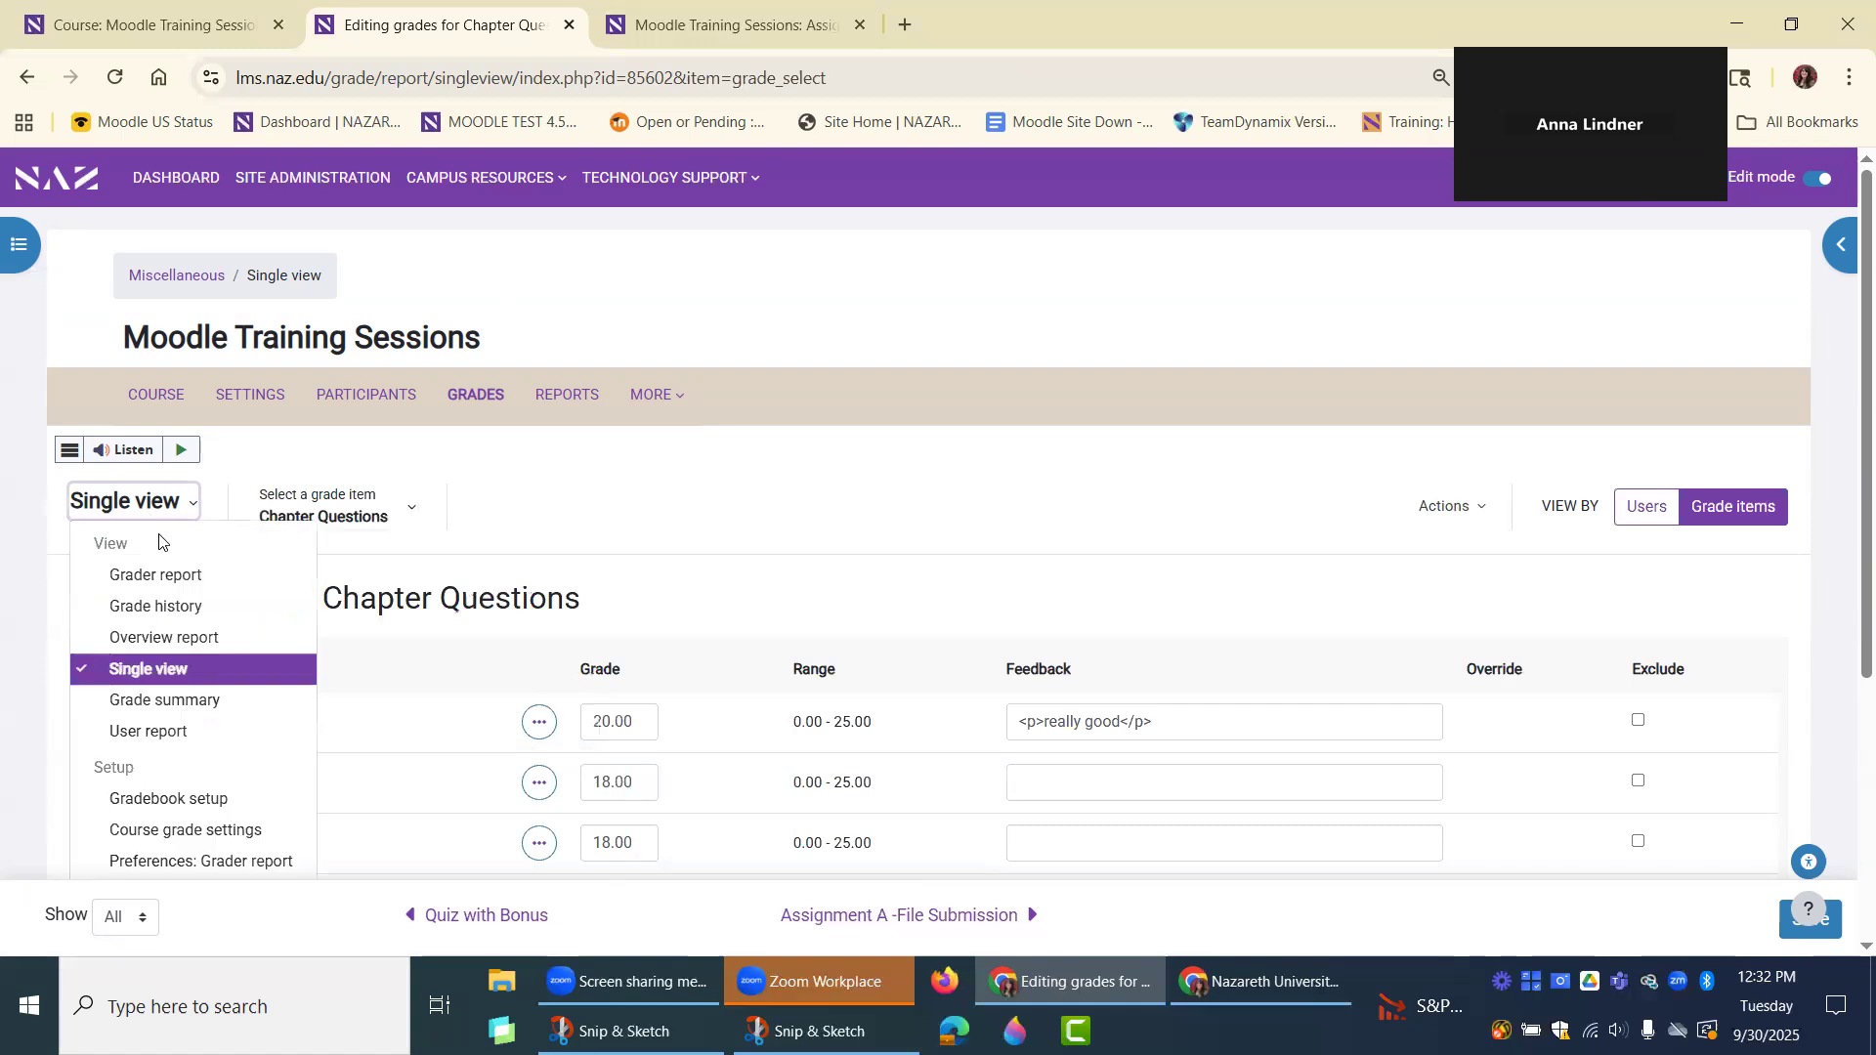
left_click(137, 807)
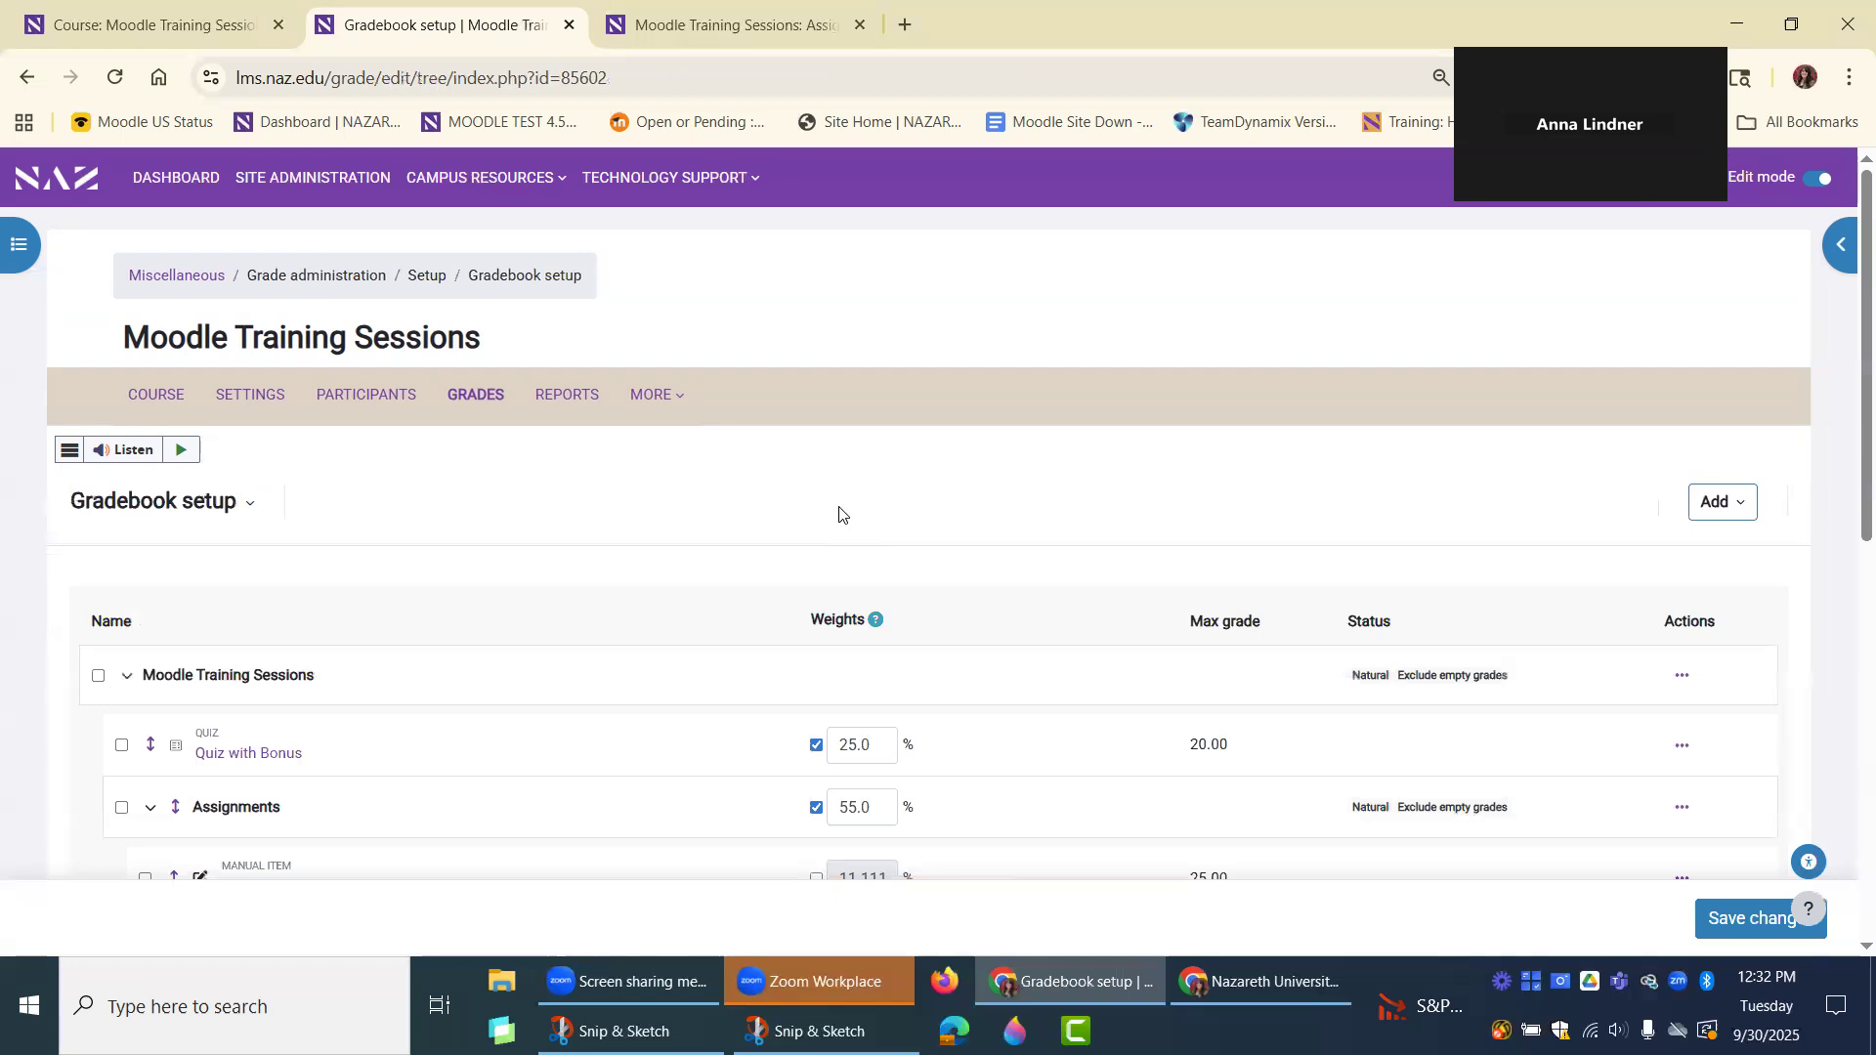
scroll(838, 512, "down", 3)
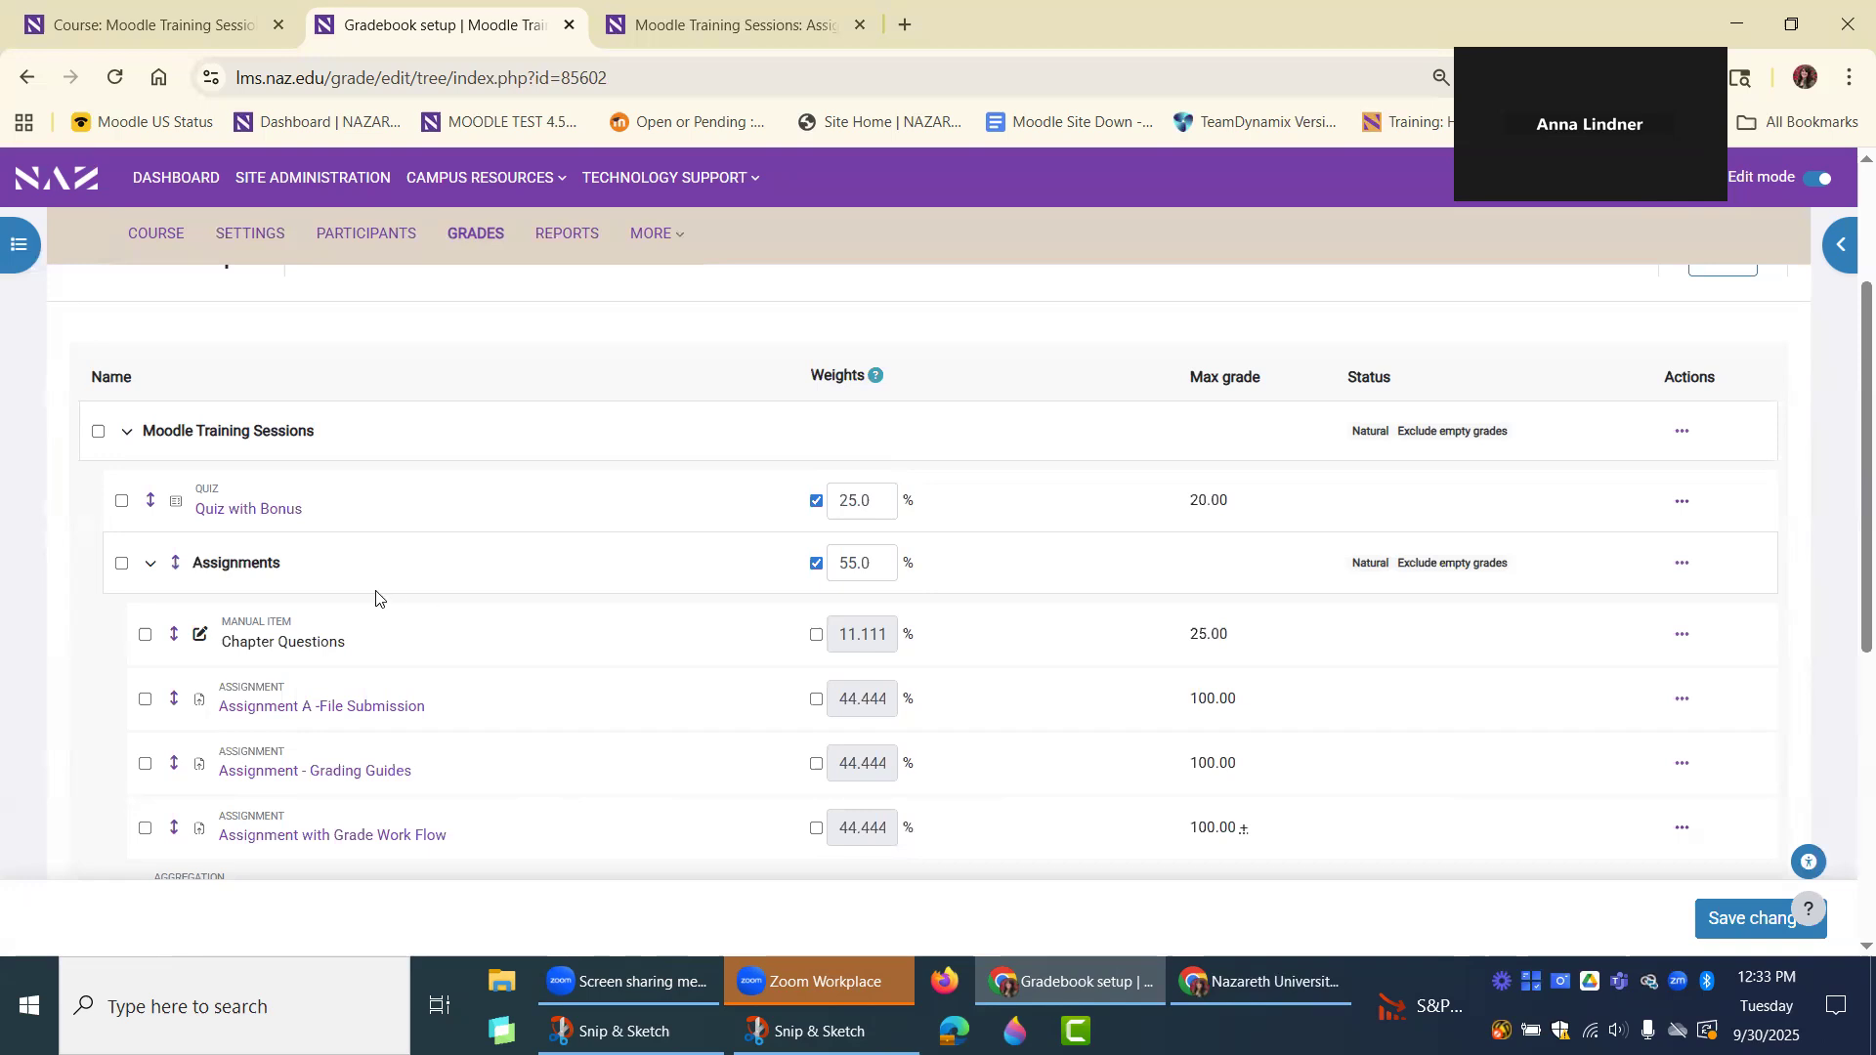
scroll(488, 586, "up", 1)
scroll(533, 582, "down", 1)
Open the settings of Assignment A -File Submission from the gradebook and expand the Grade section.
left_click(300, 713)
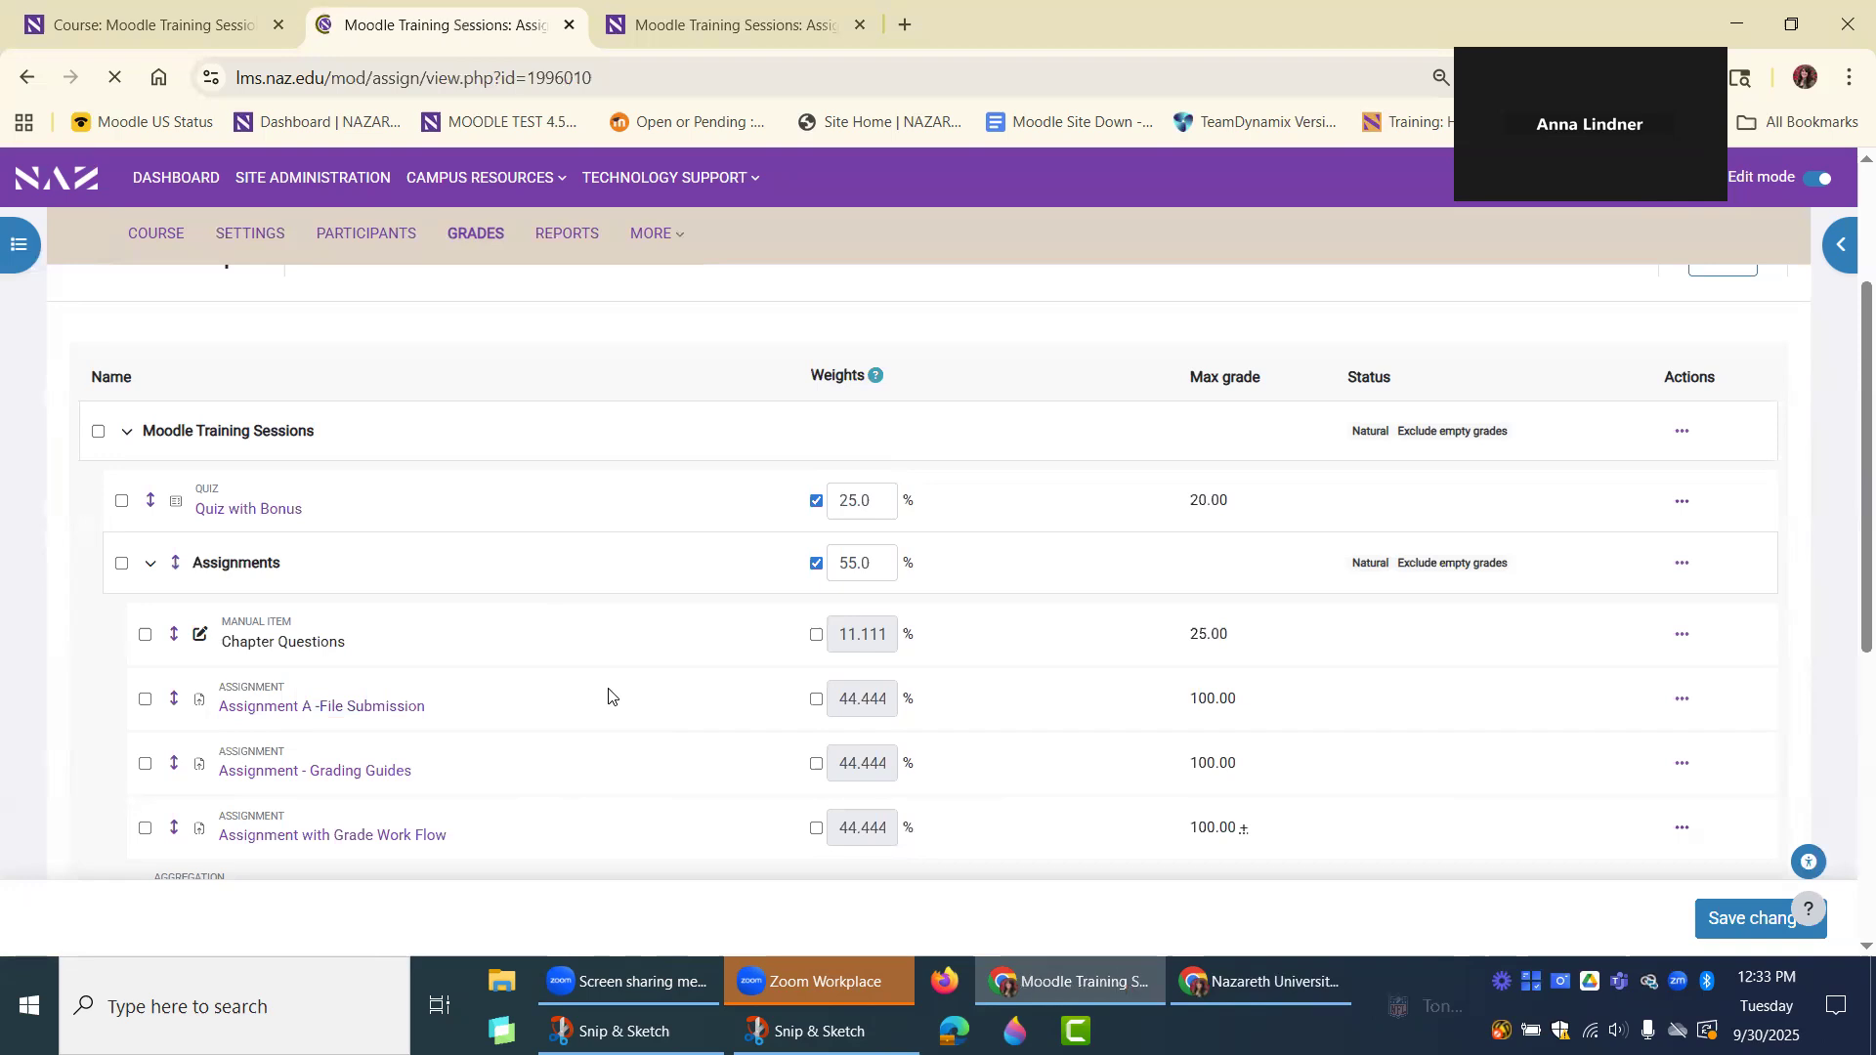
left_click(329, 411)
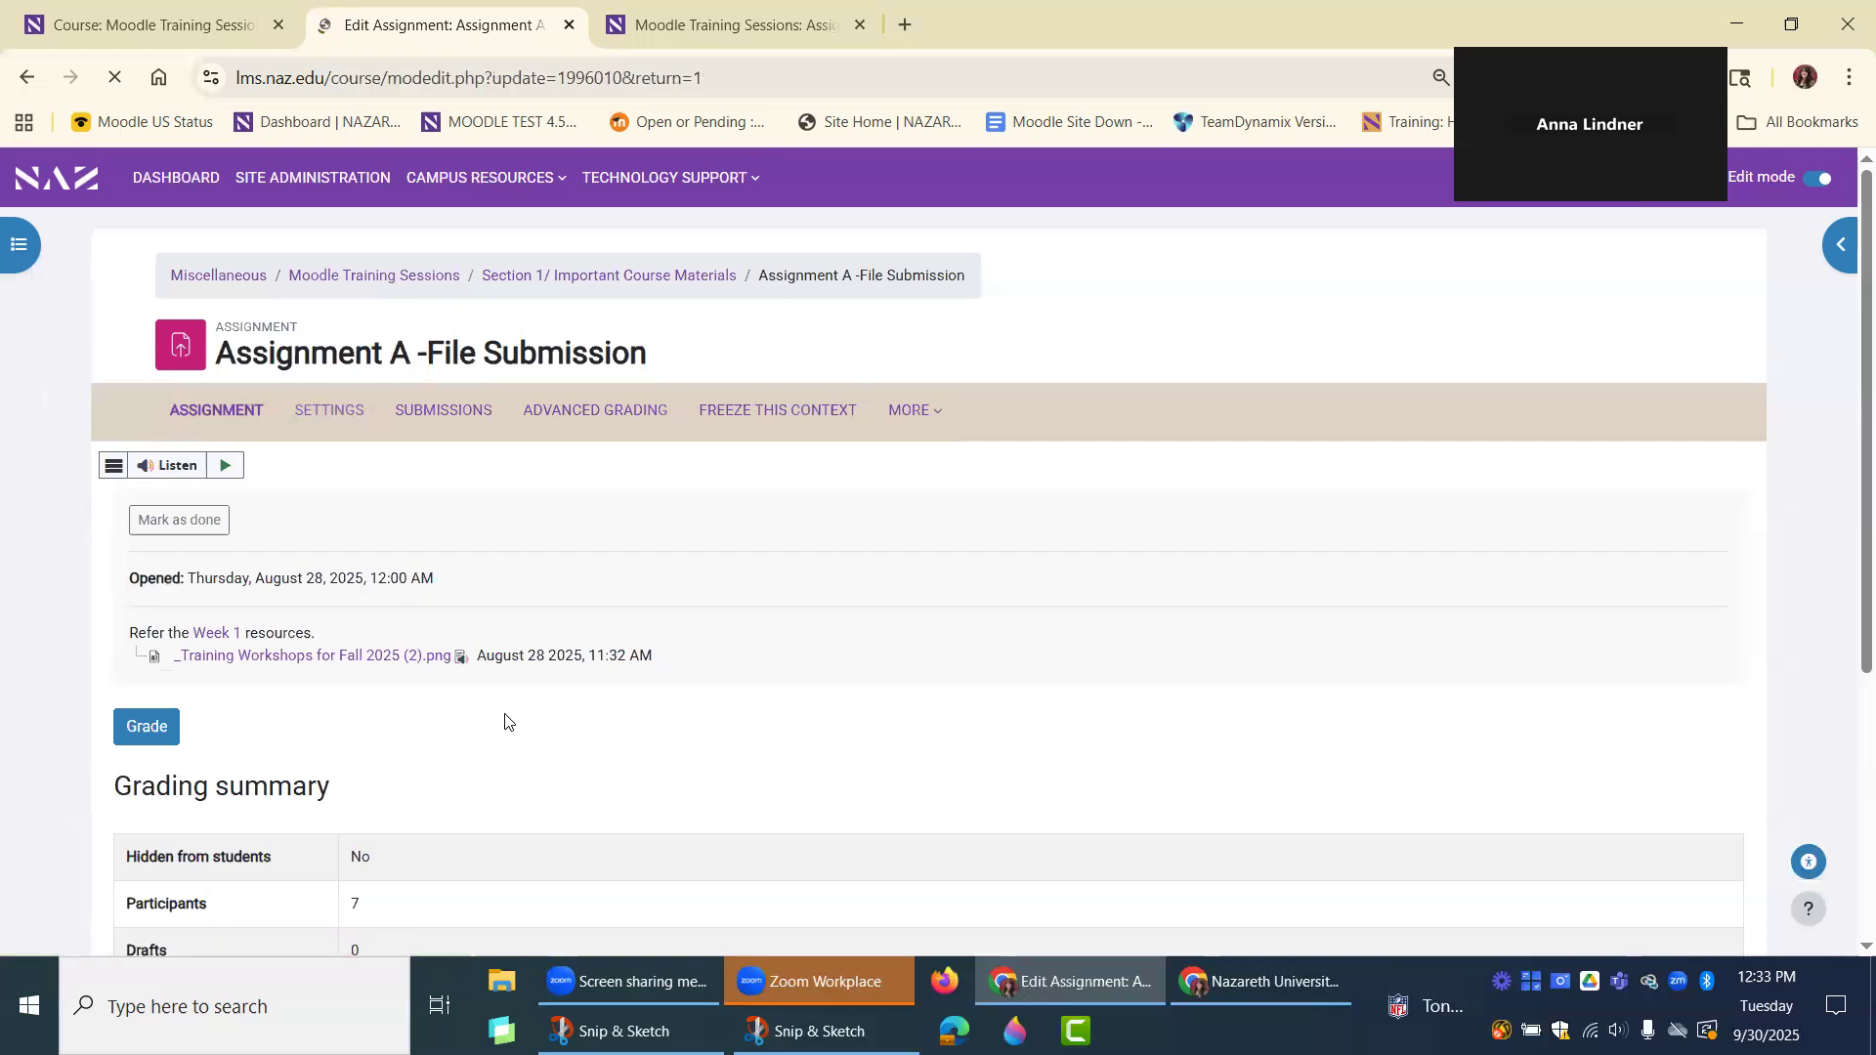
scroll(494, 711, "down", 15)
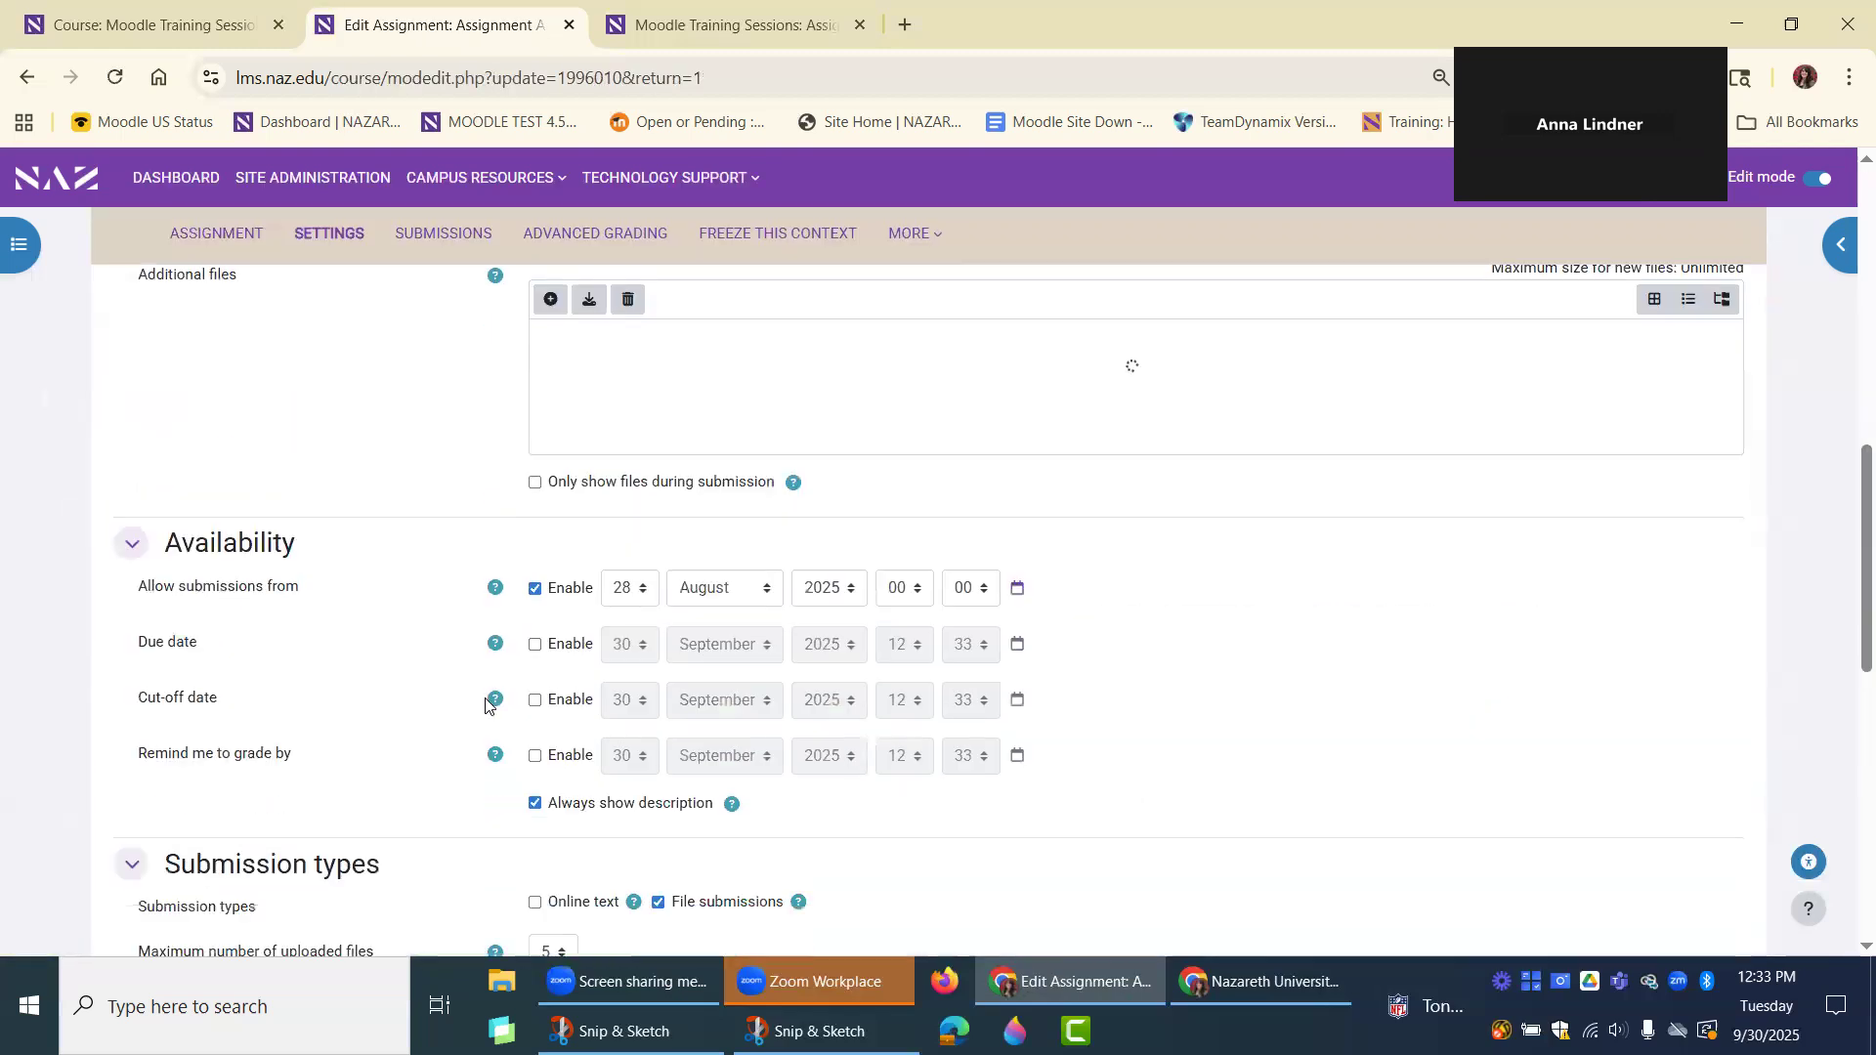
scroll(486, 705, "down", 10)
left_click(335, 525)
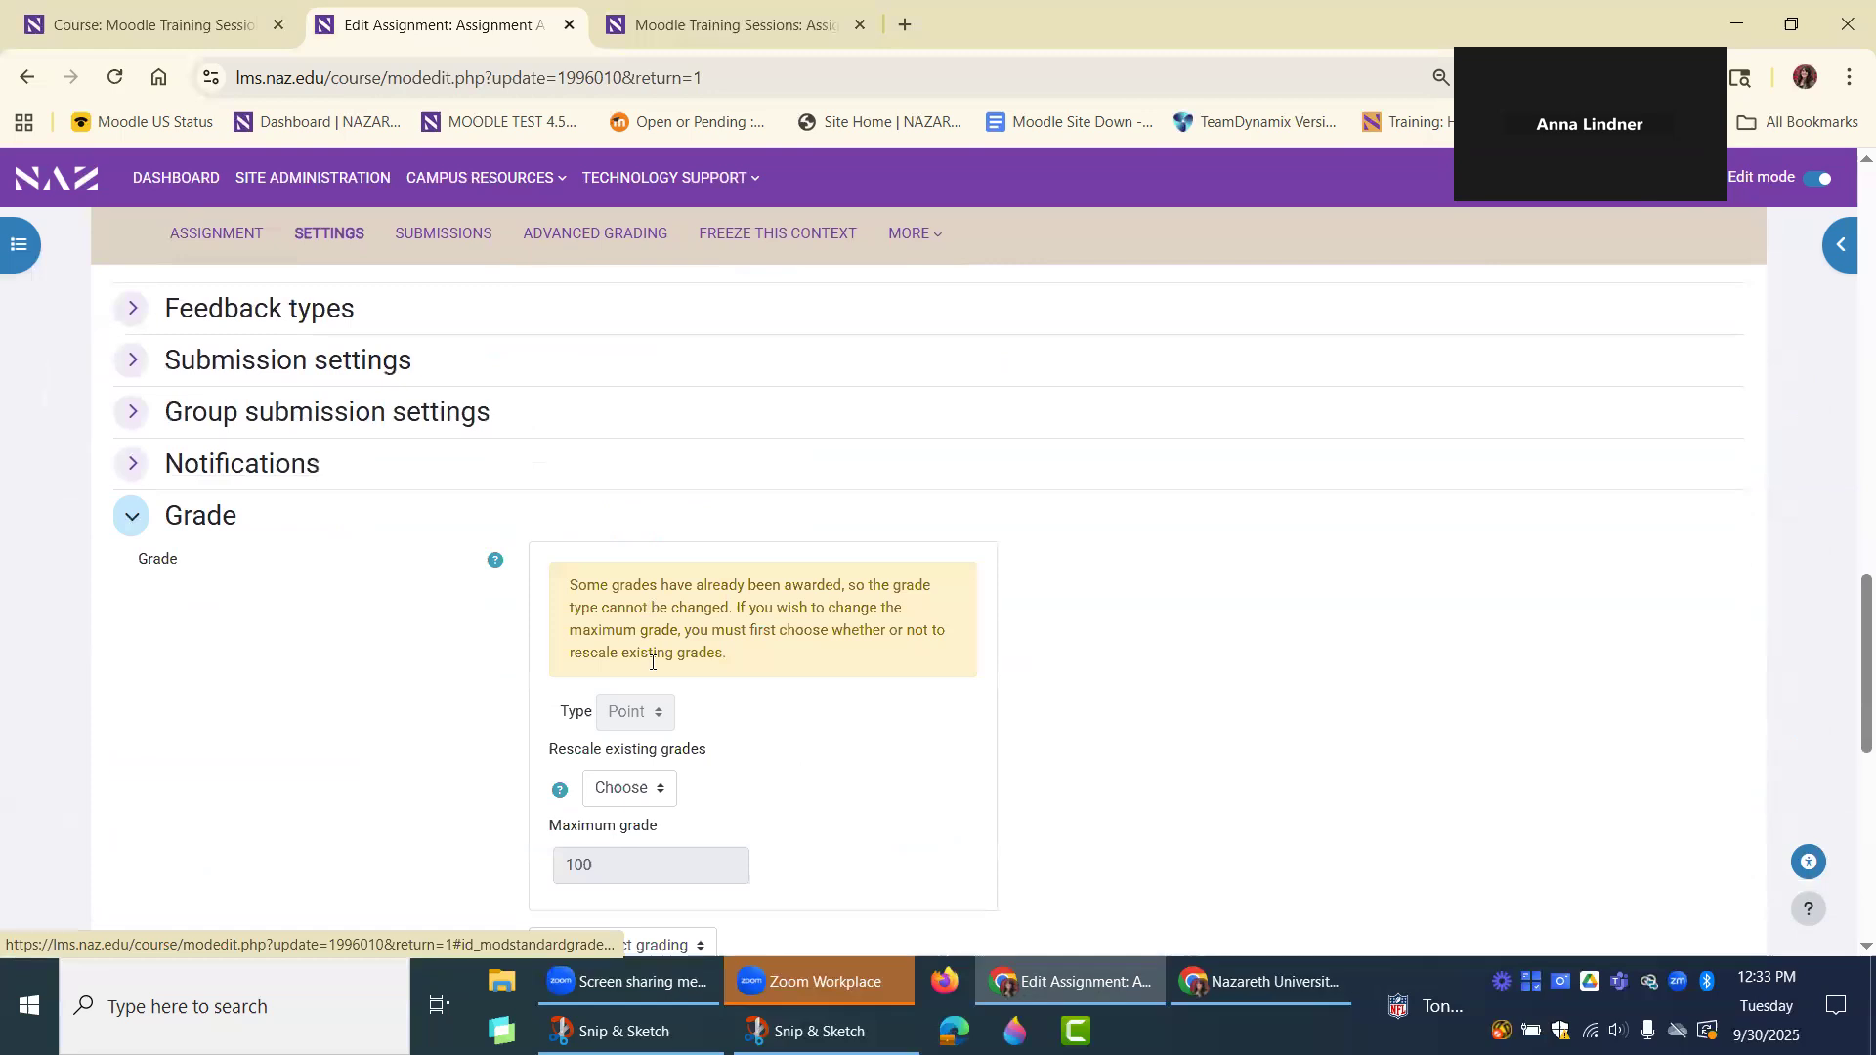
Examine the assignment's grade settings, including rescaling, maximum grade, grading method and grade category, and its submission options without changing them.
scroll(590, 731, "down", 1)
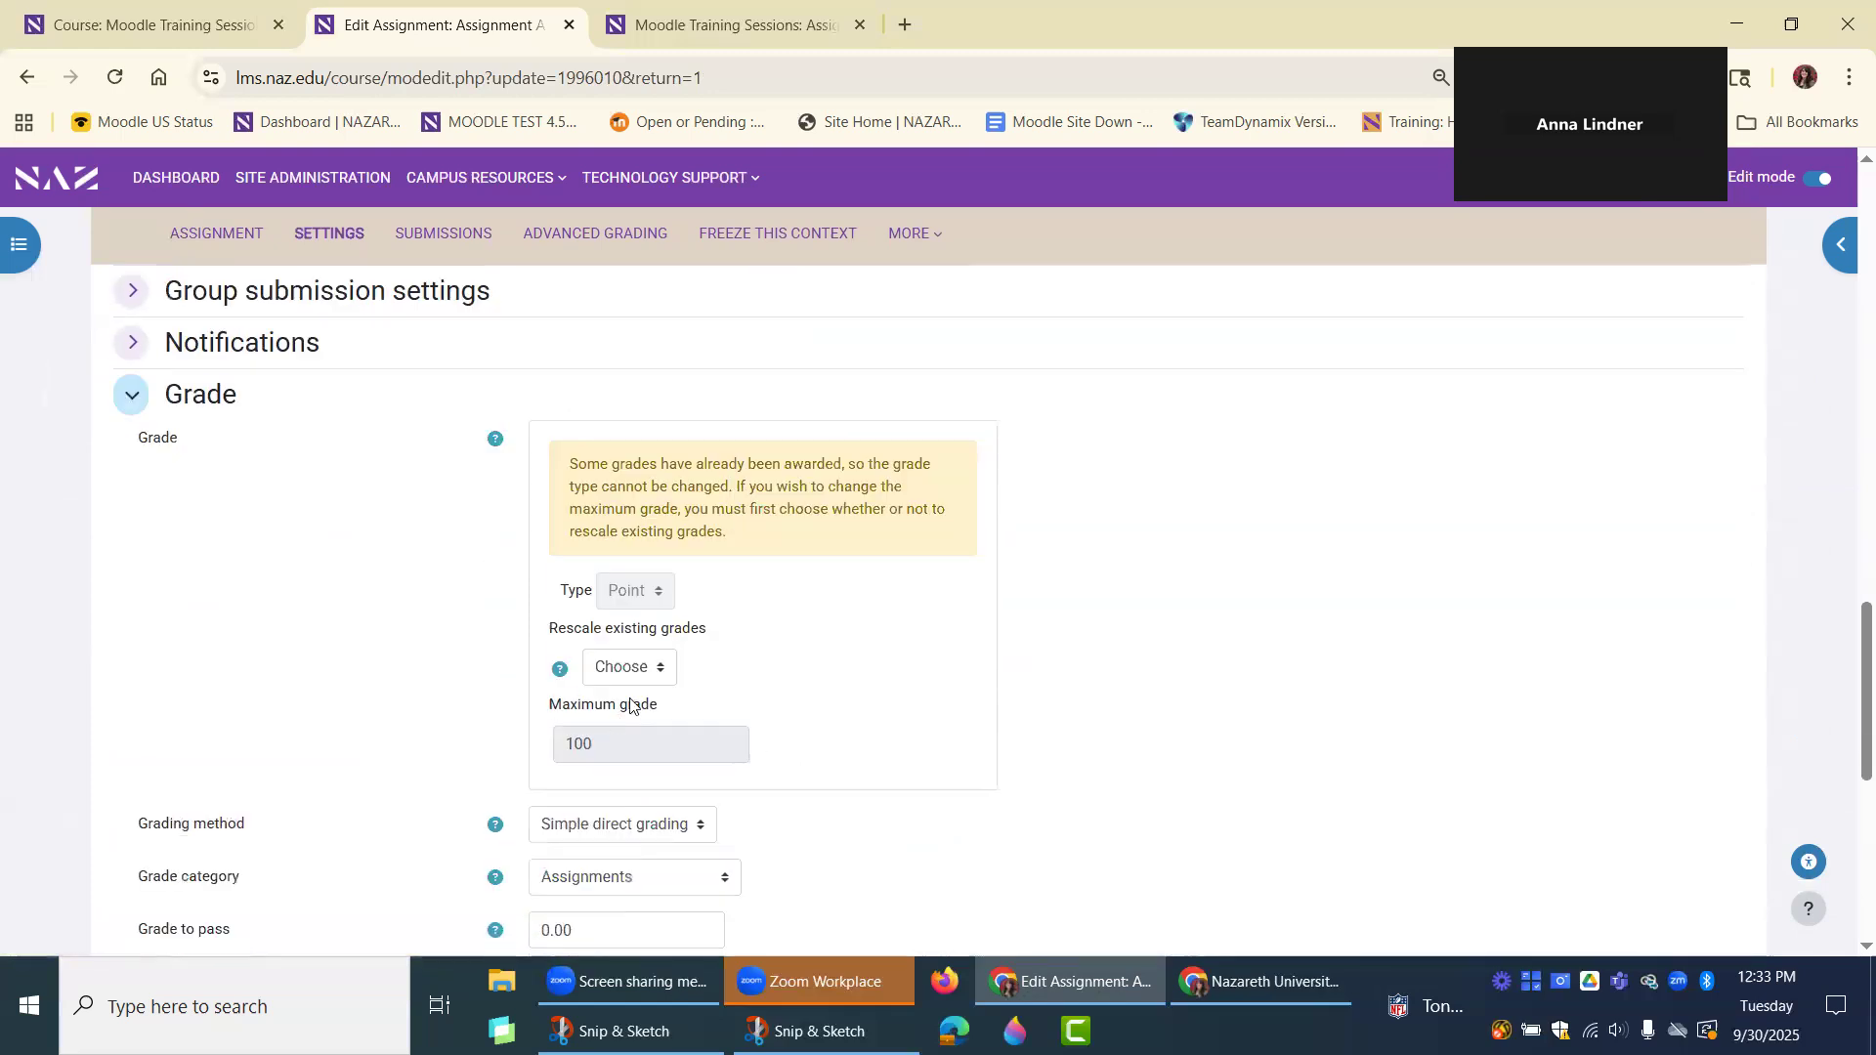
left_click(624, 668)
scroll(968, 616, "up", 9)
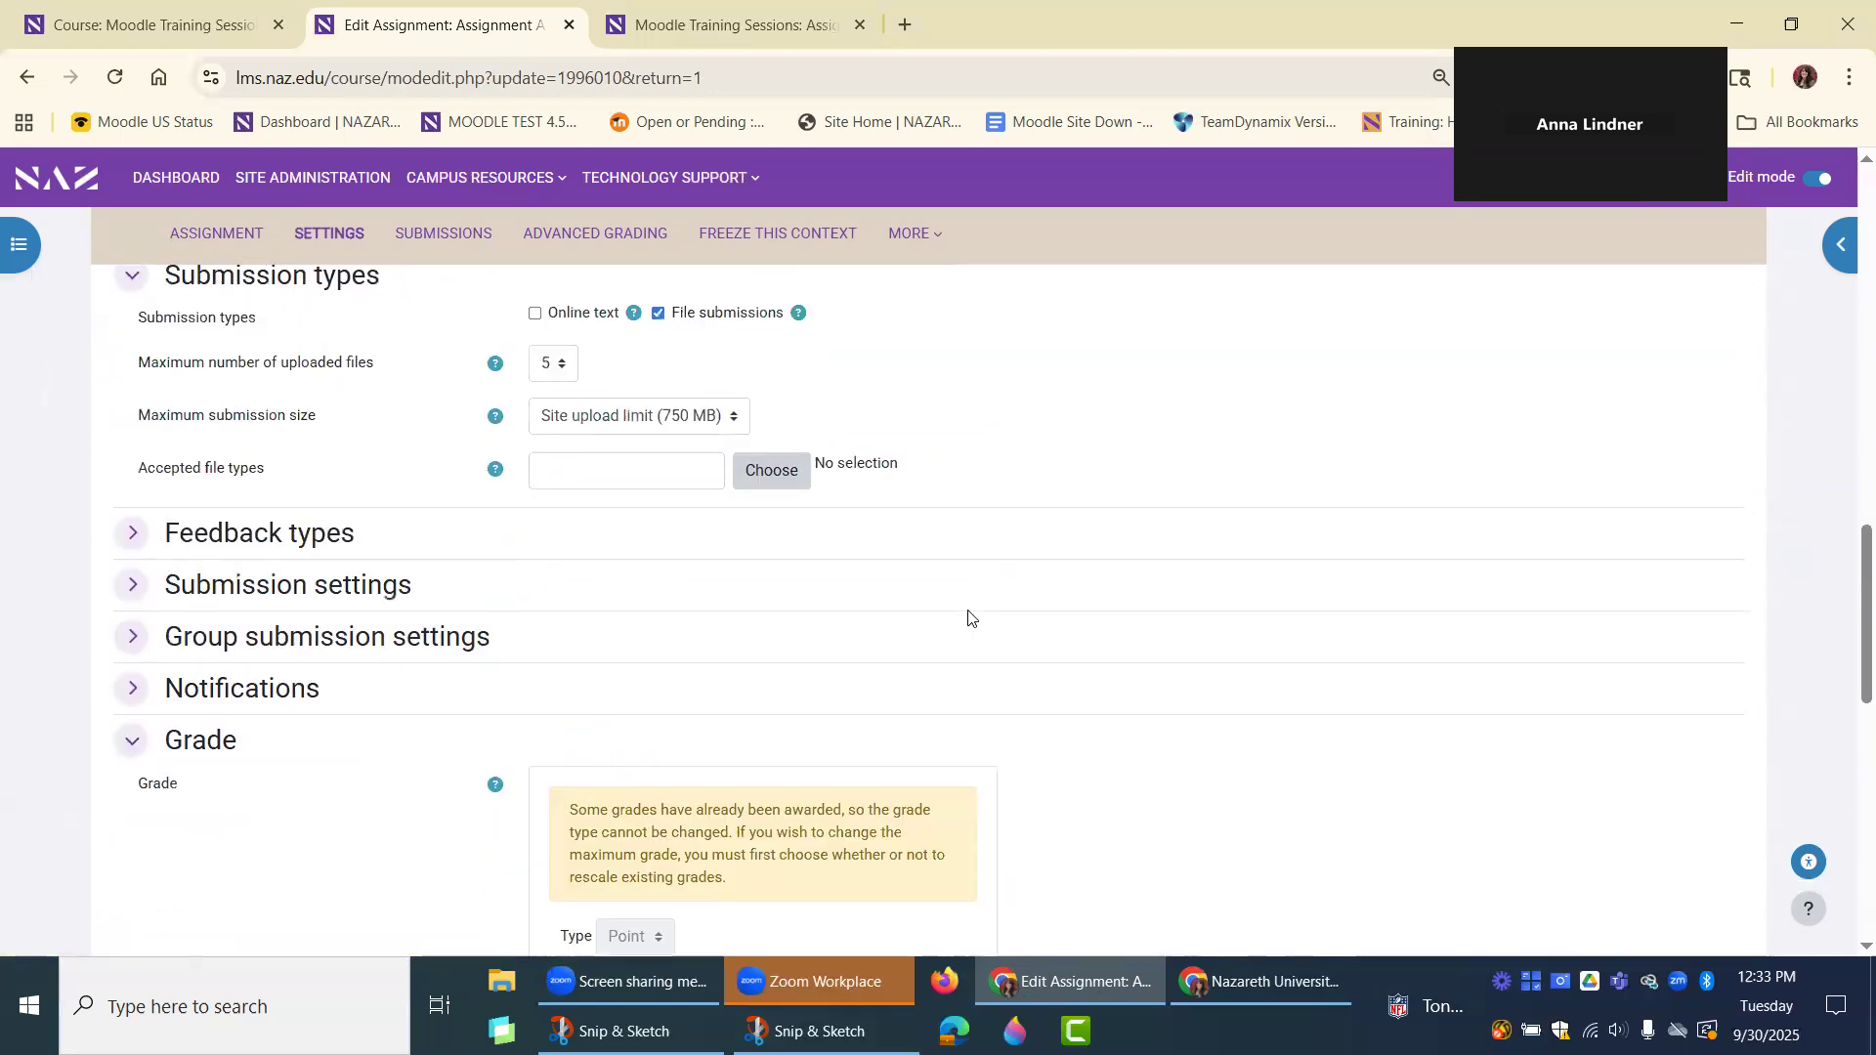
scroll(578, 737, "down", 6)
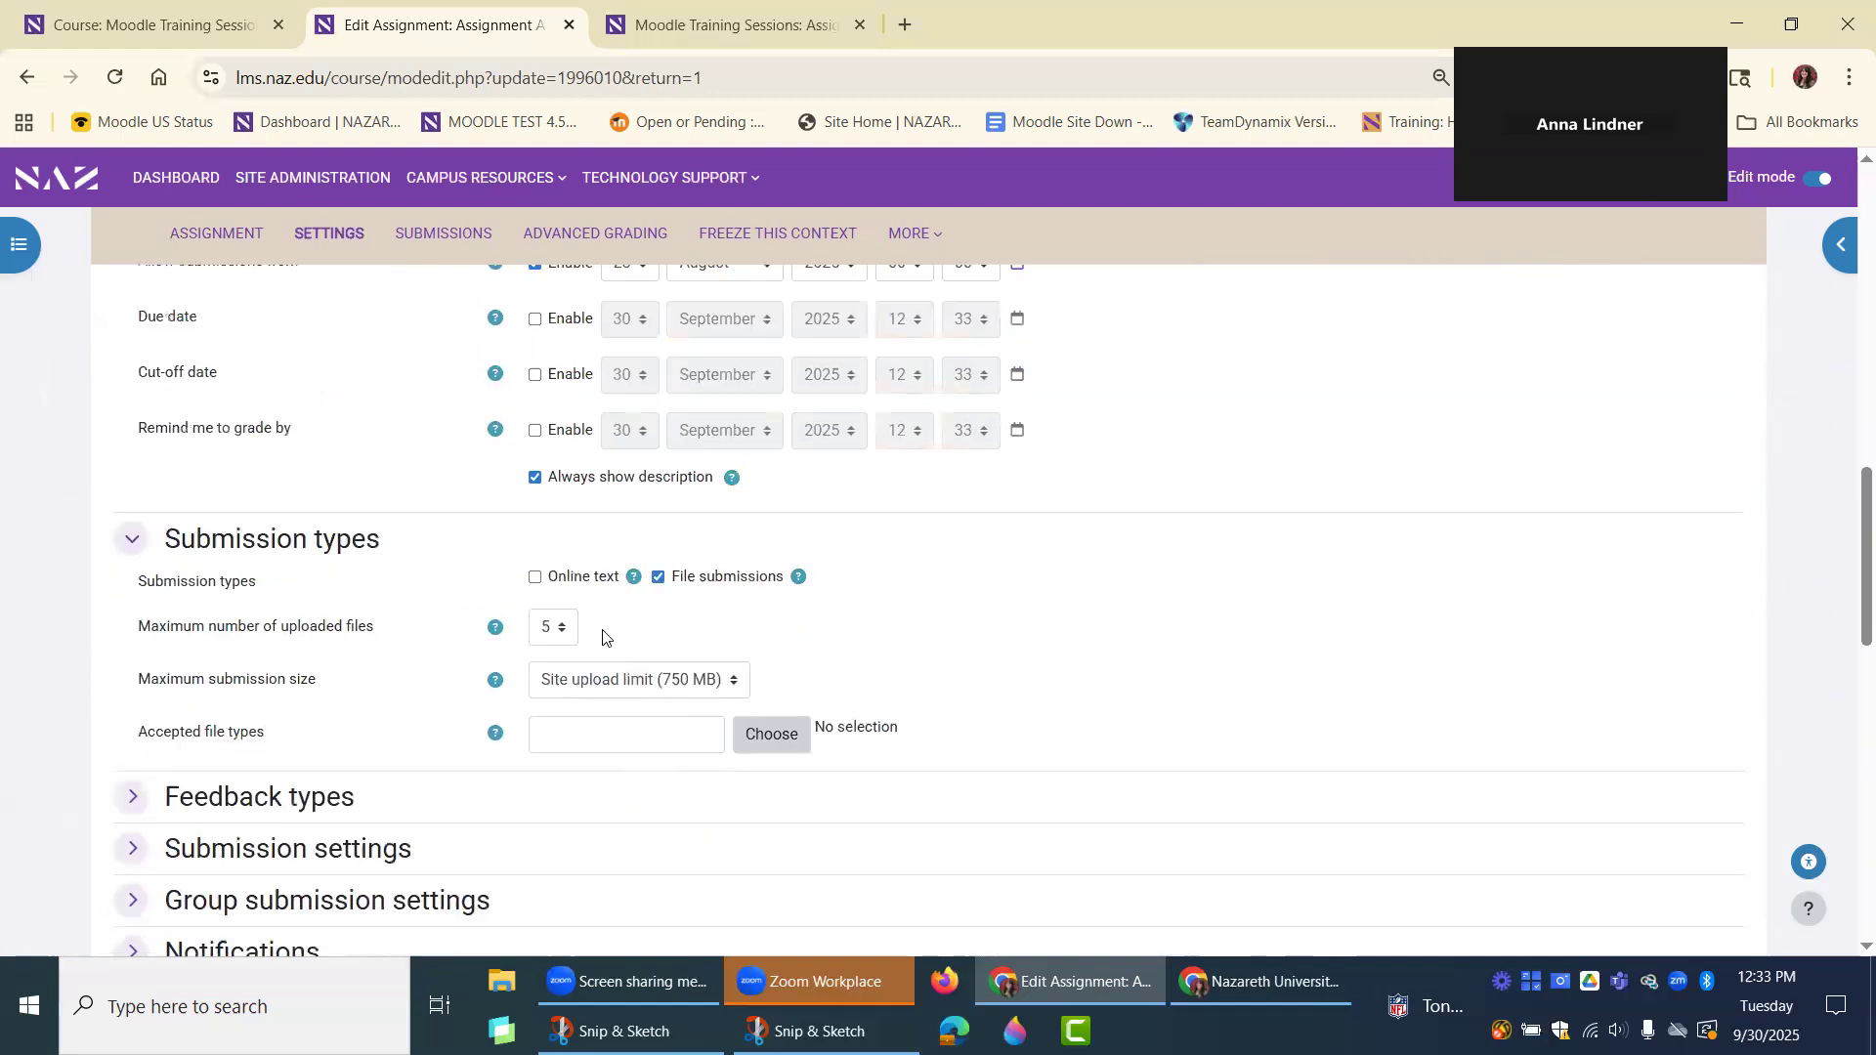
scroll(555, 731, "down", 5)
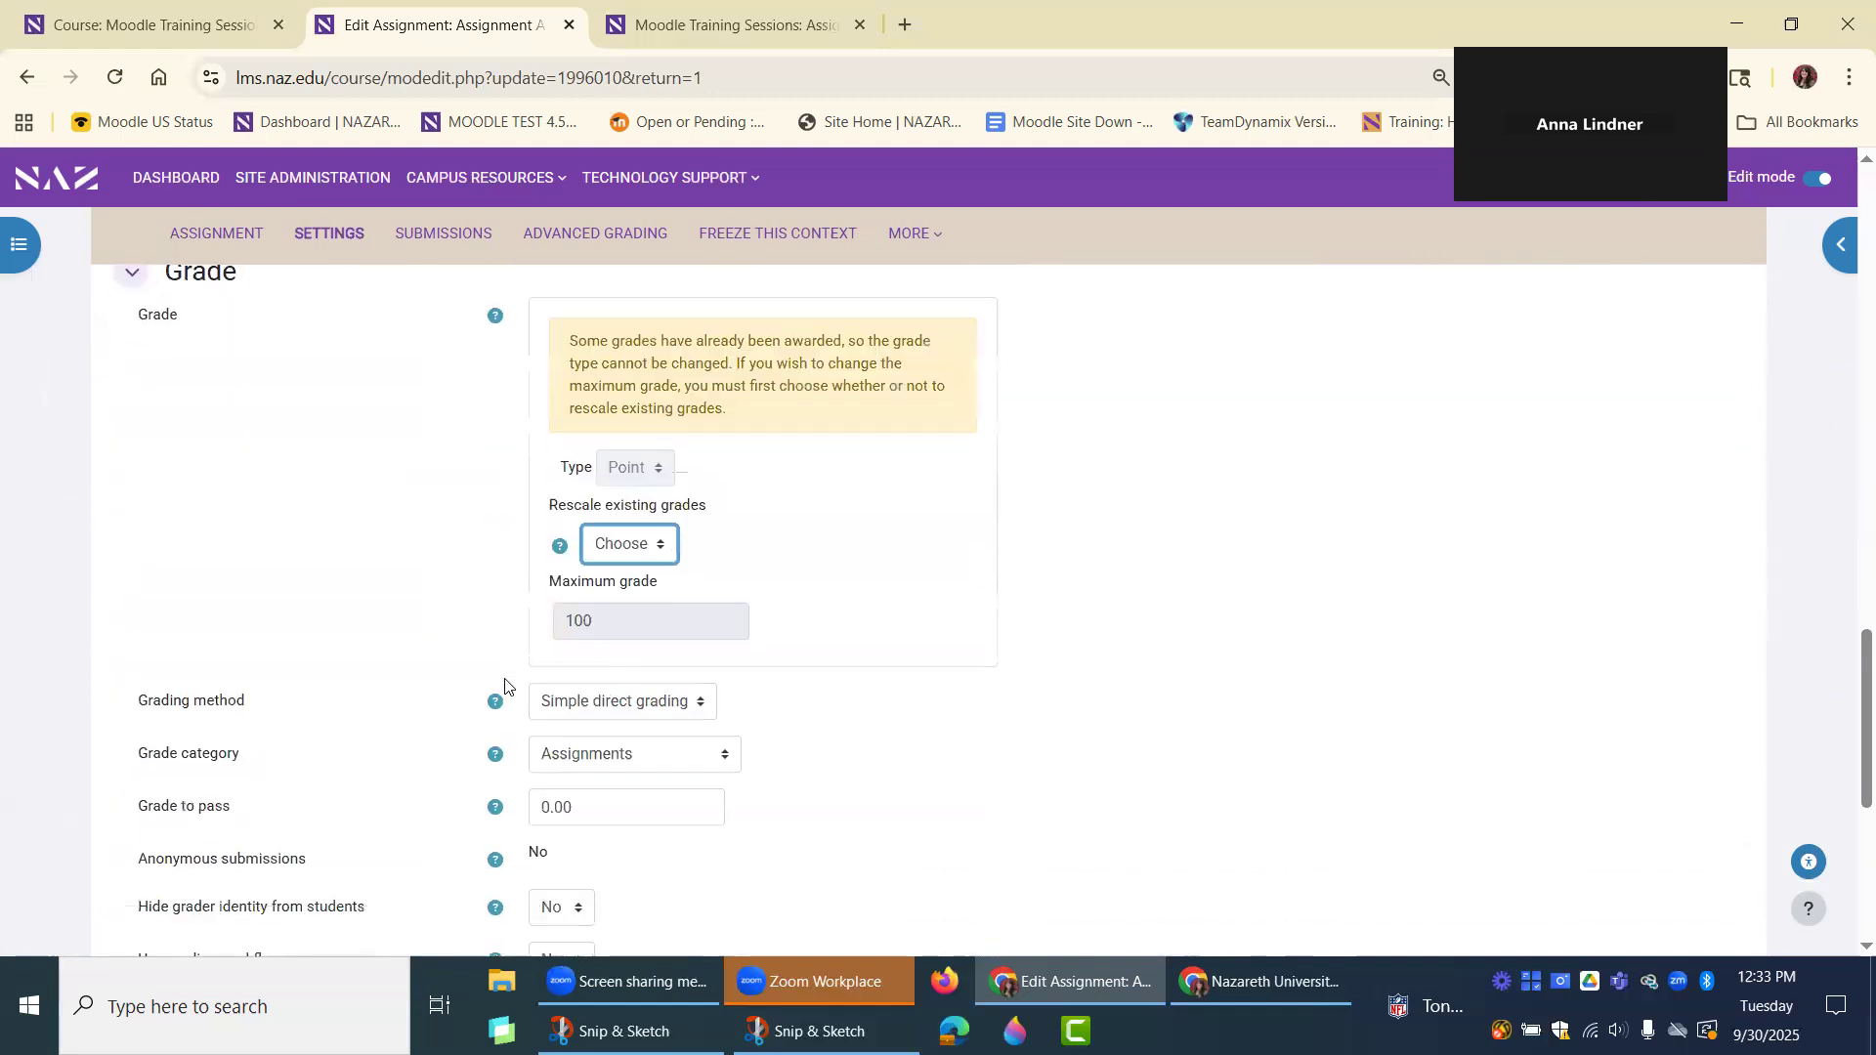
scroll(260, 833, "down", 2)
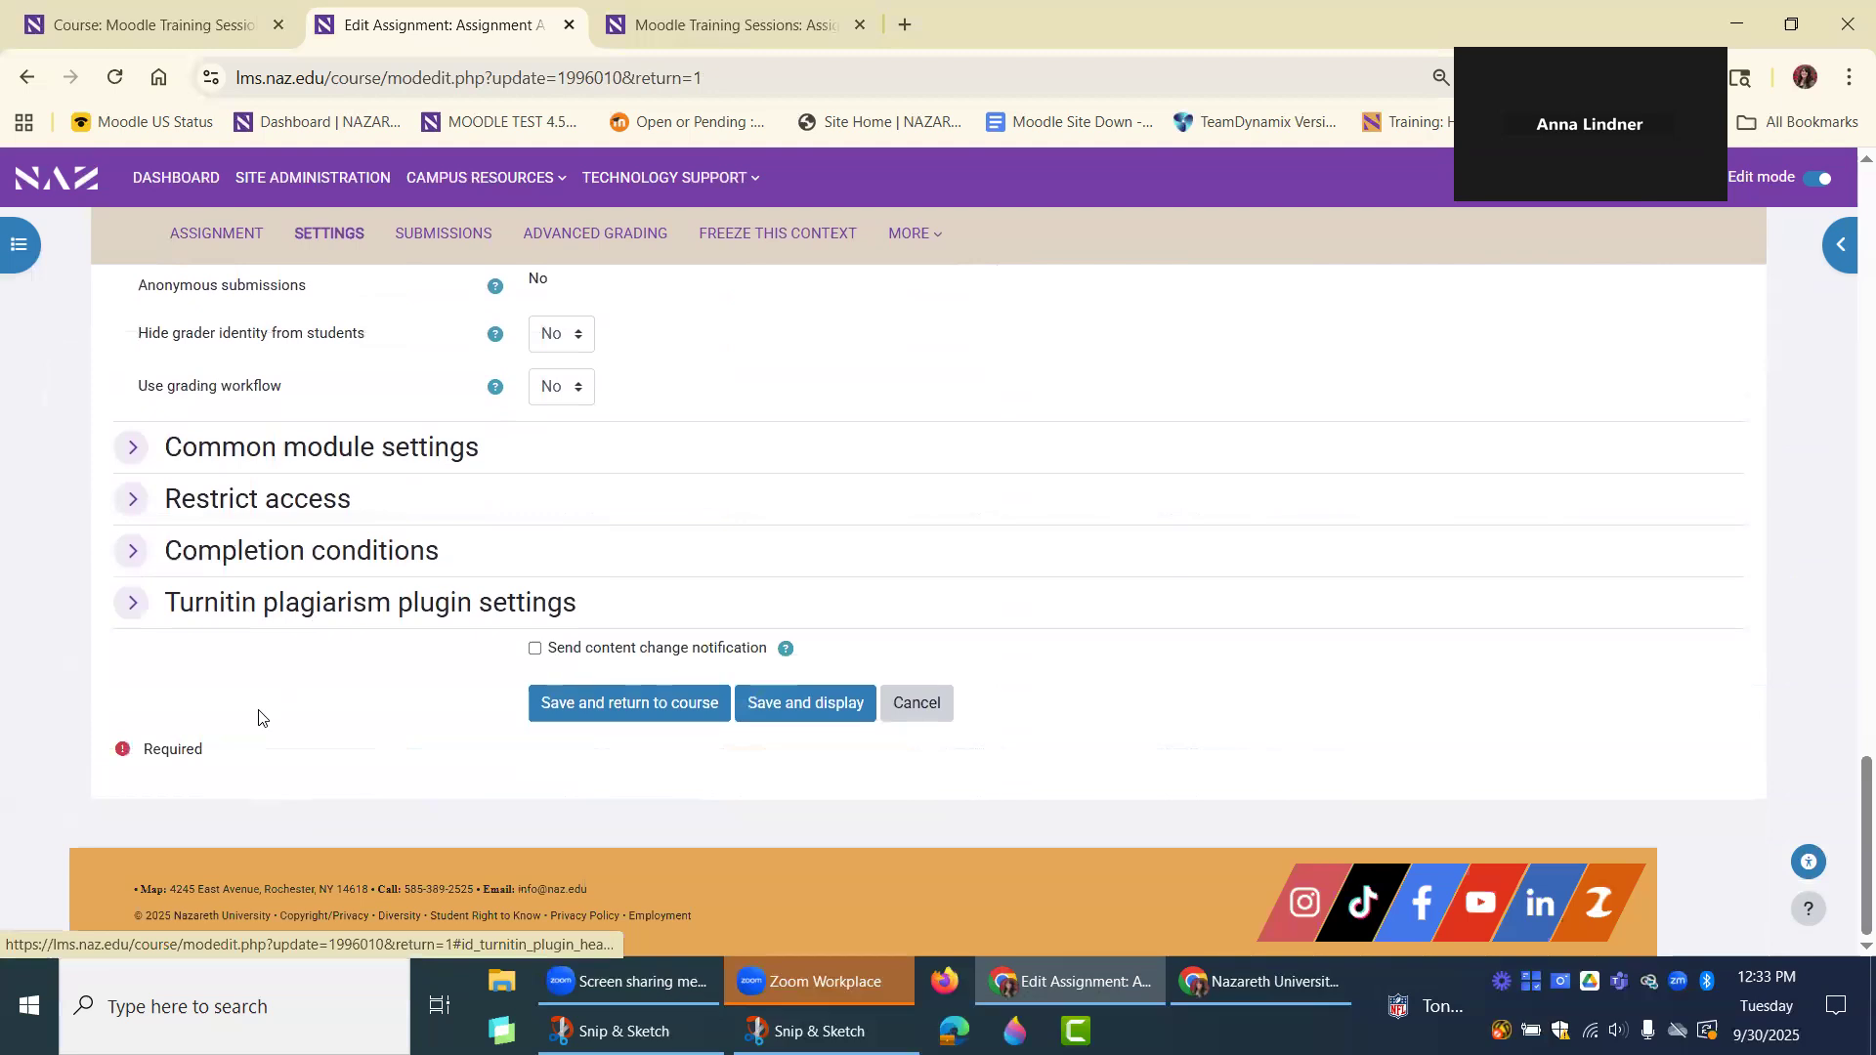
scroll(259, 719, "up", 6)
scroll(259, 720, "up", 2)
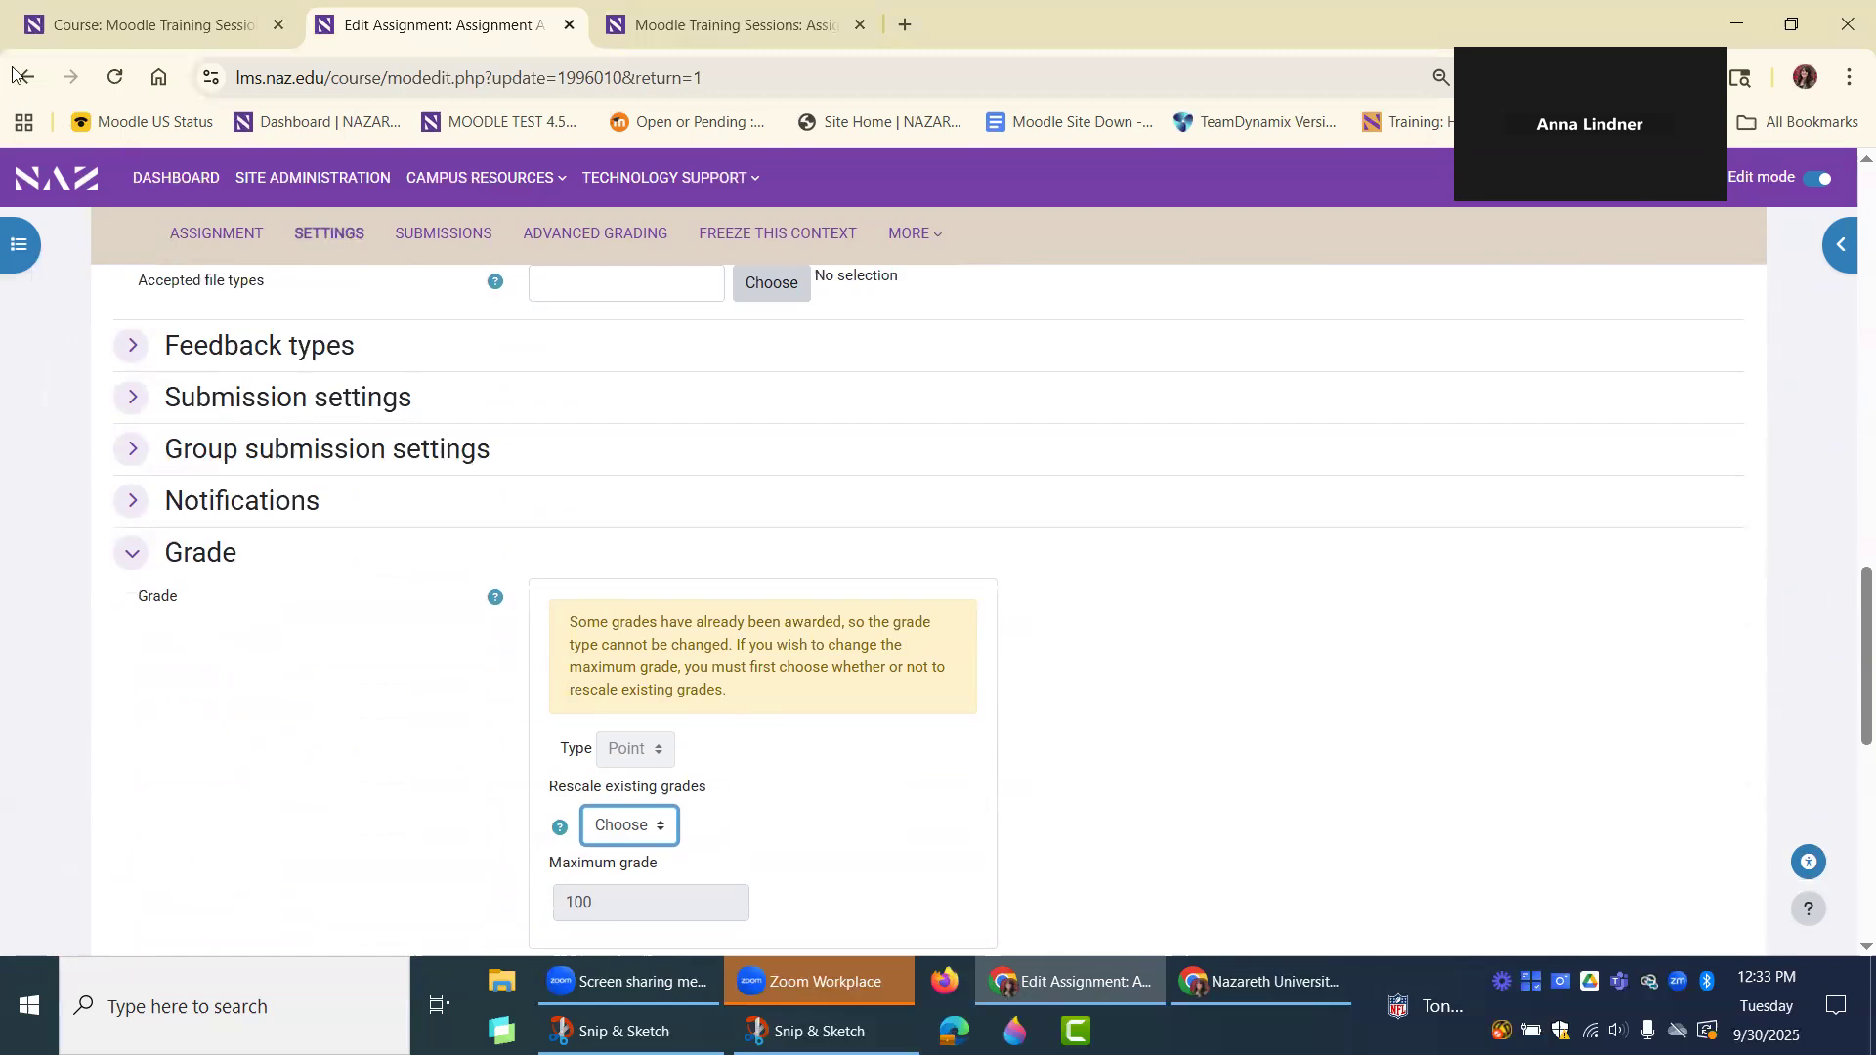
scroll(634, 397, "up", 1)
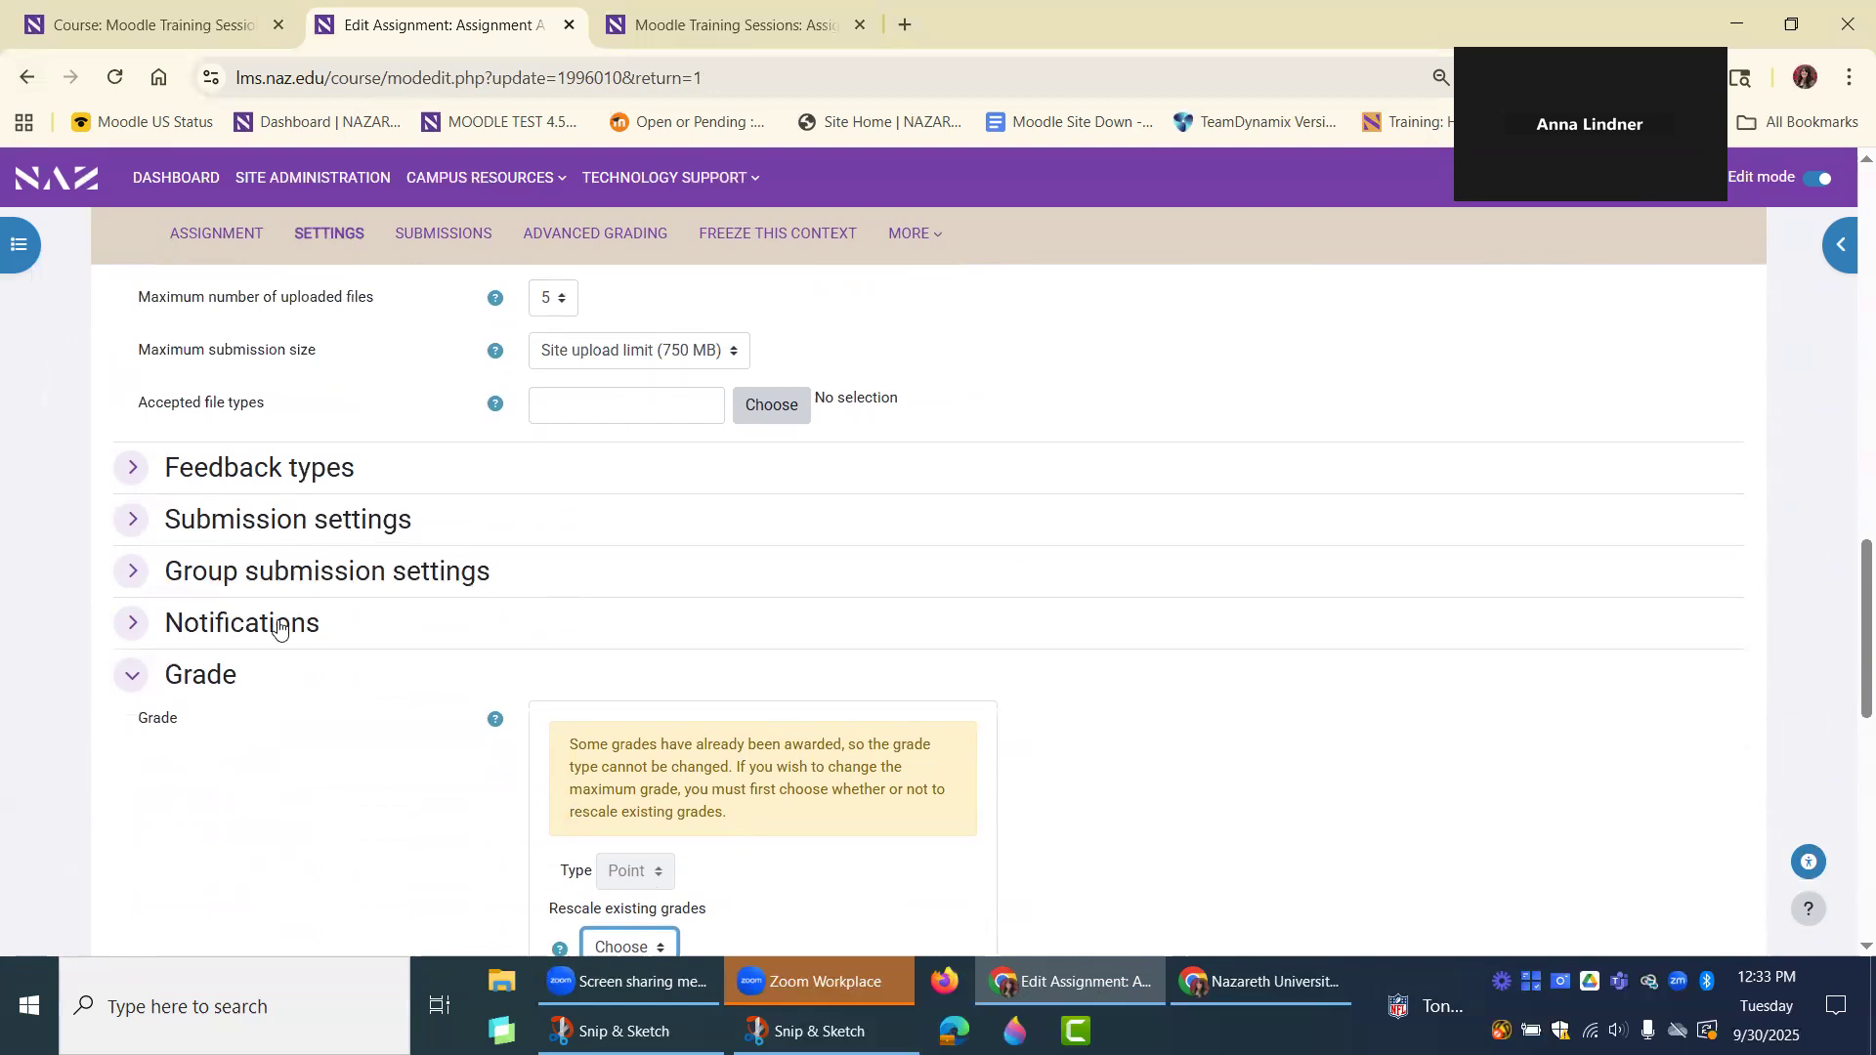
scroll(380, 642, "up", 2)
scroll(380, 642, "up", 1)
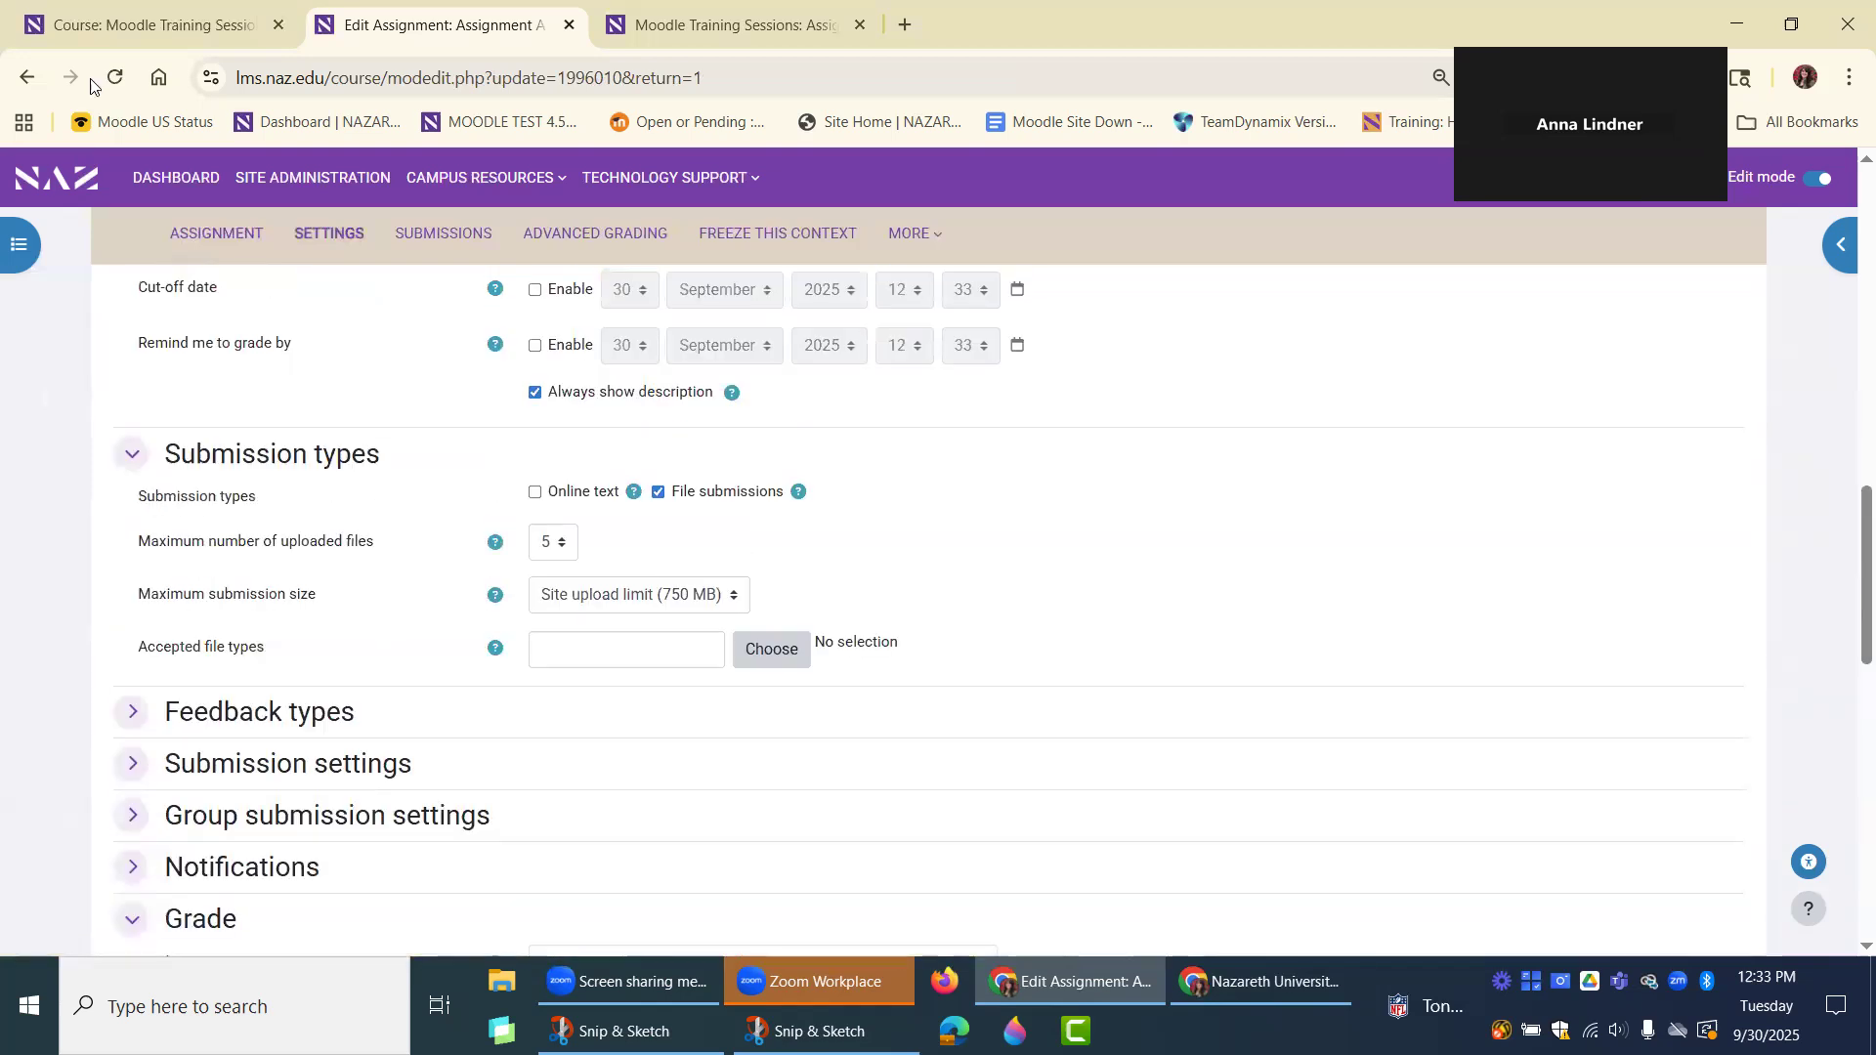
Return to Gradebook setup without saving the assignment settings, and review the items and totals of both categories.
left_click(25, 78)
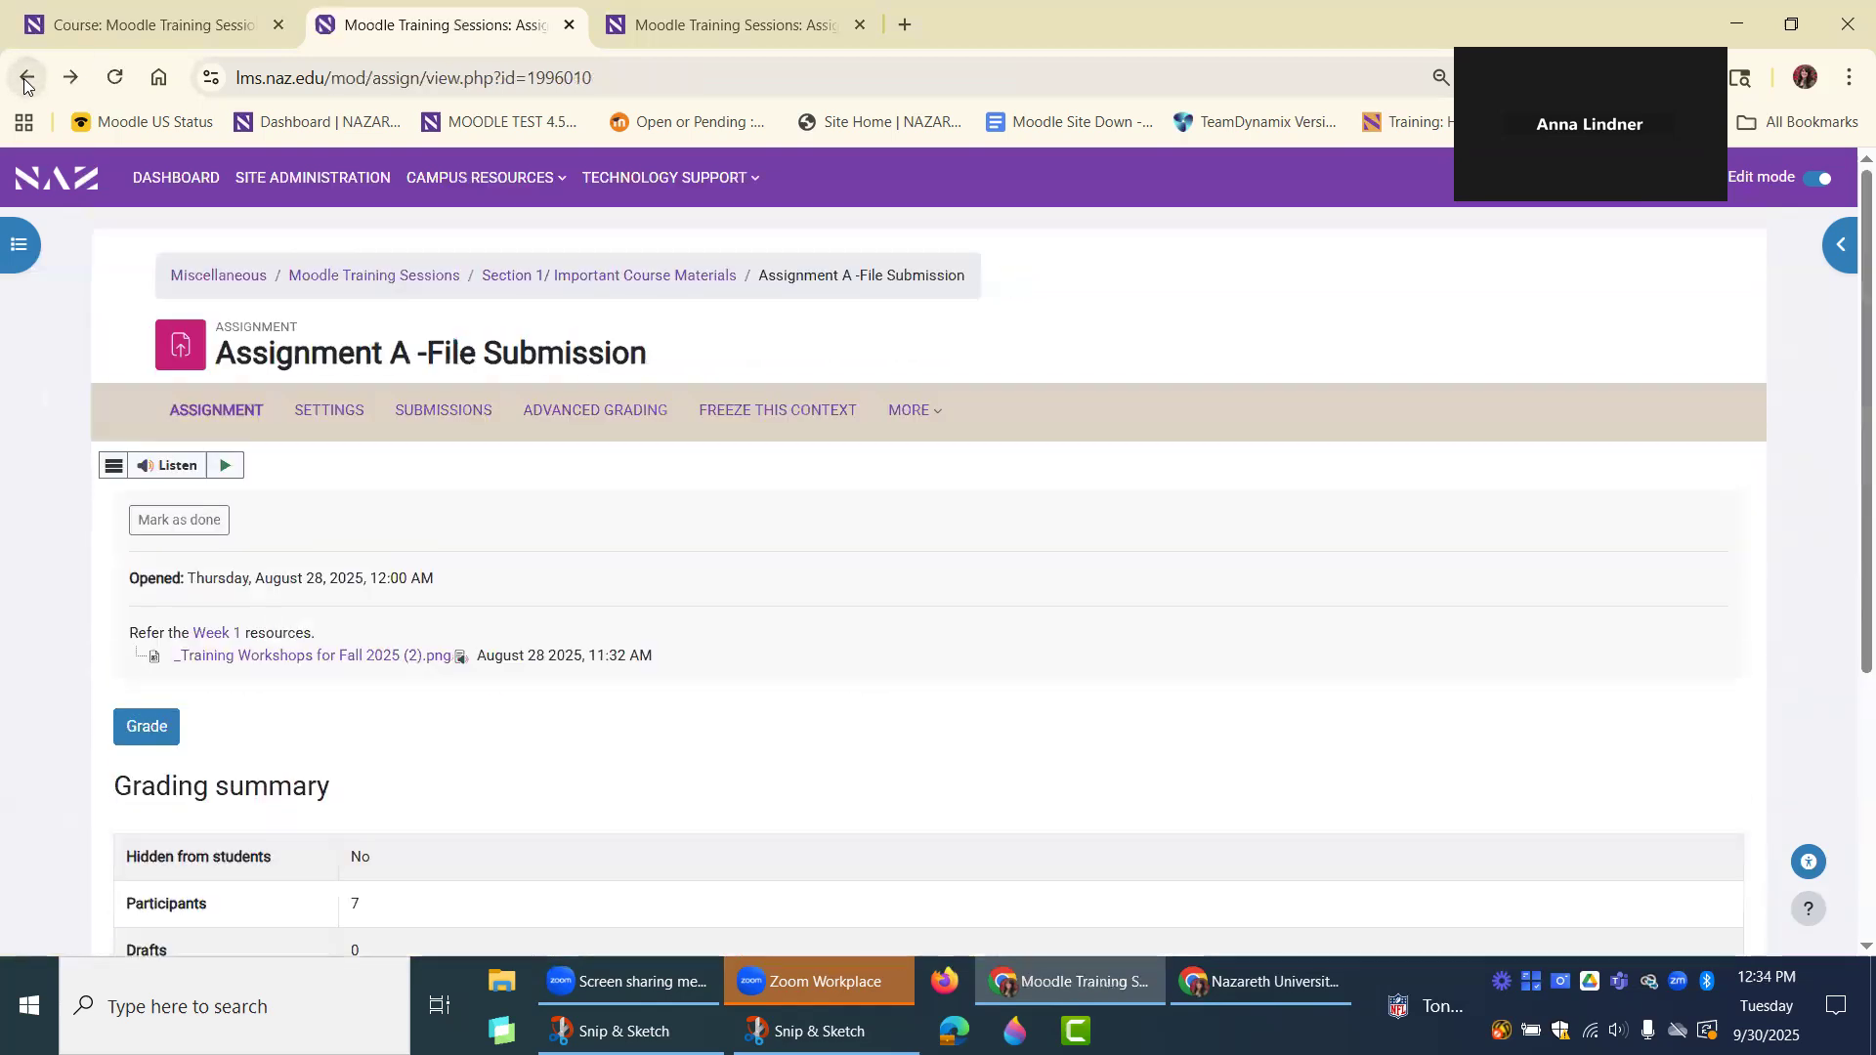
left_click(25, 79)
scroll(628, 746, "down", 5)
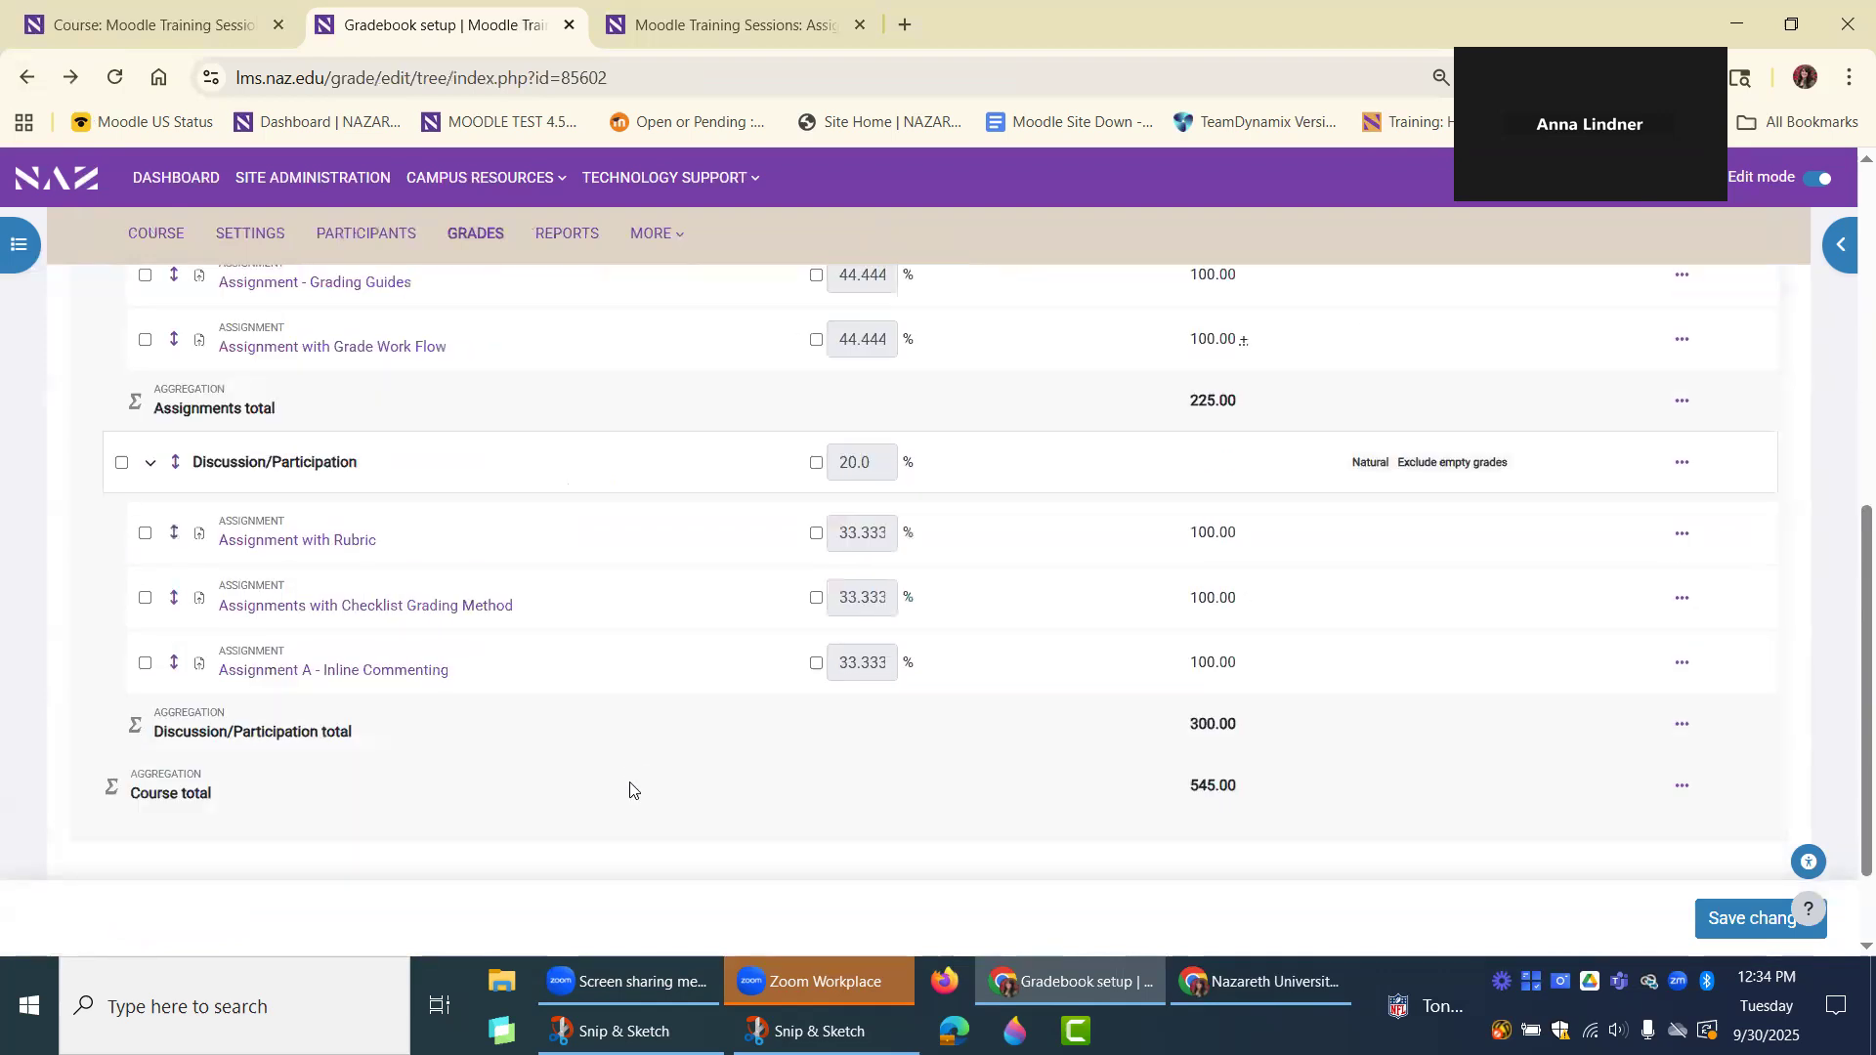
scroll(640, 791, "up", 1)
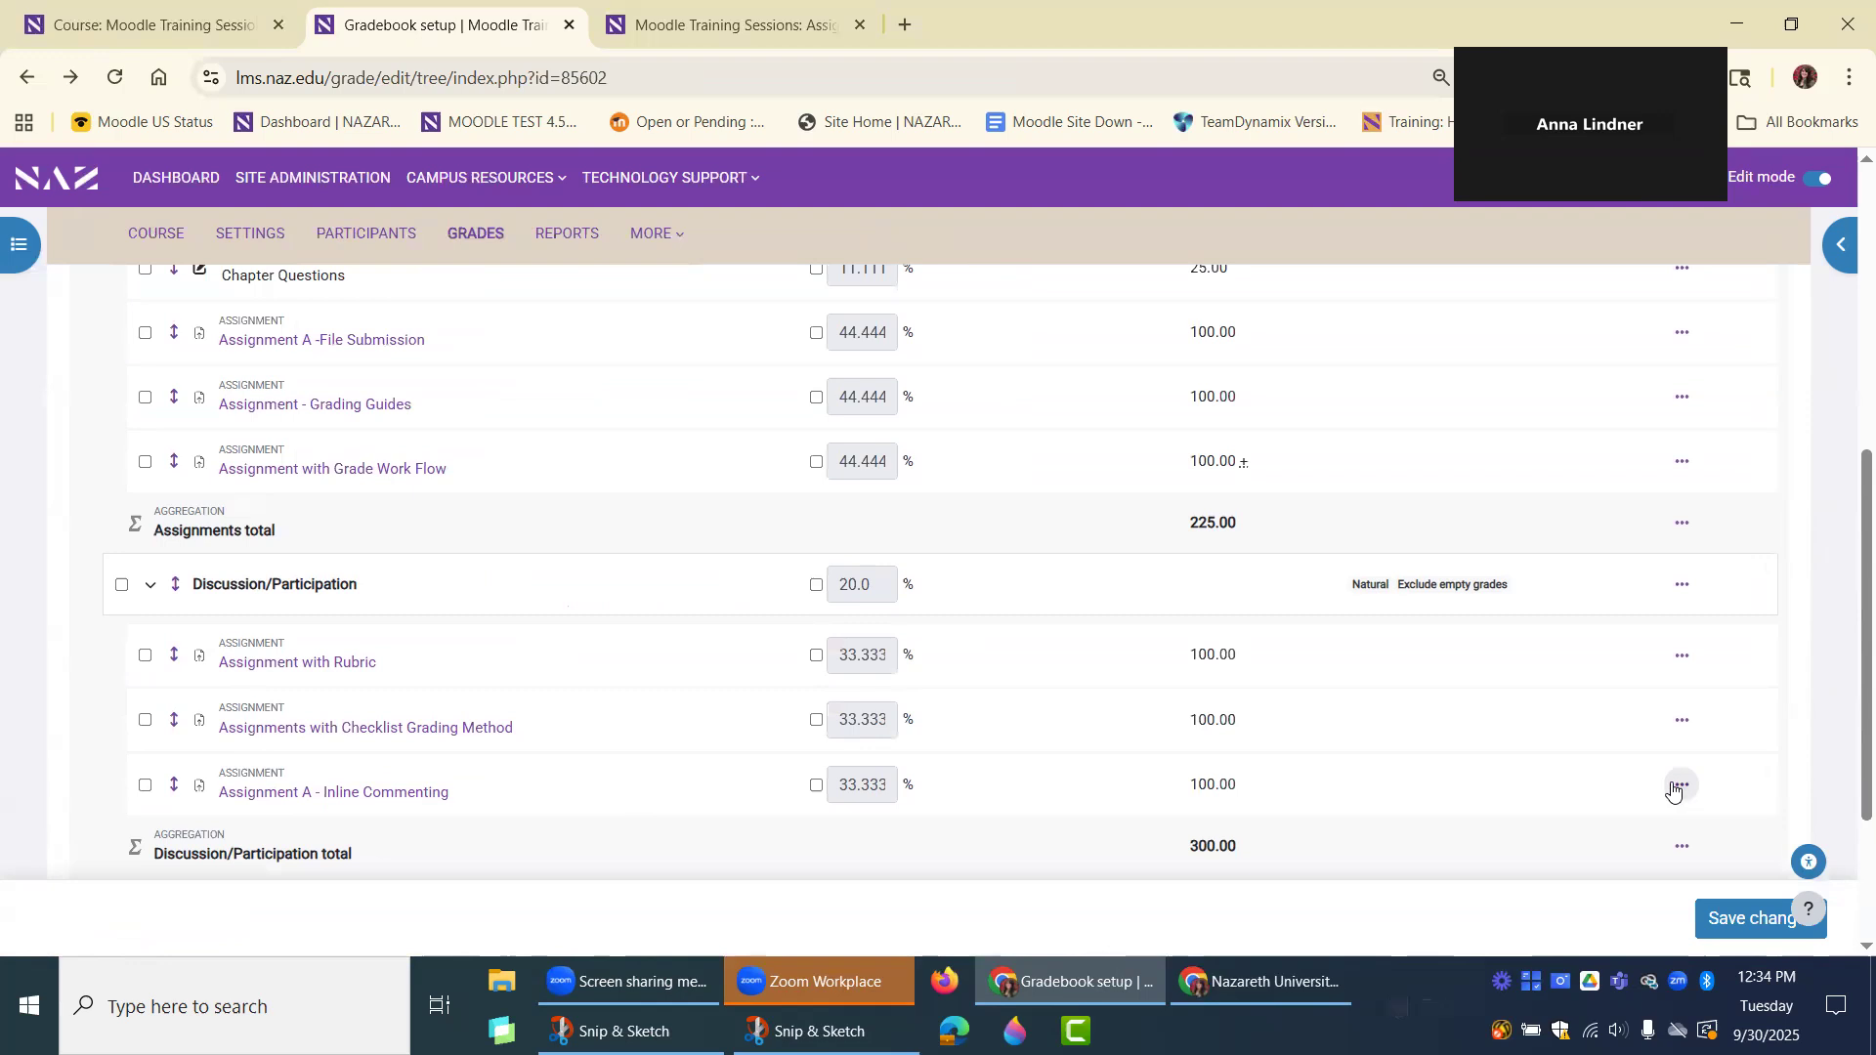
Hide the grade item Assignment A -File Submission in the Assignments category of the gradebook.
scroll(1563, 737, "down", 2)
scroll(1516, 720, "up", 3)
scroll(824, 575, "up", 3)
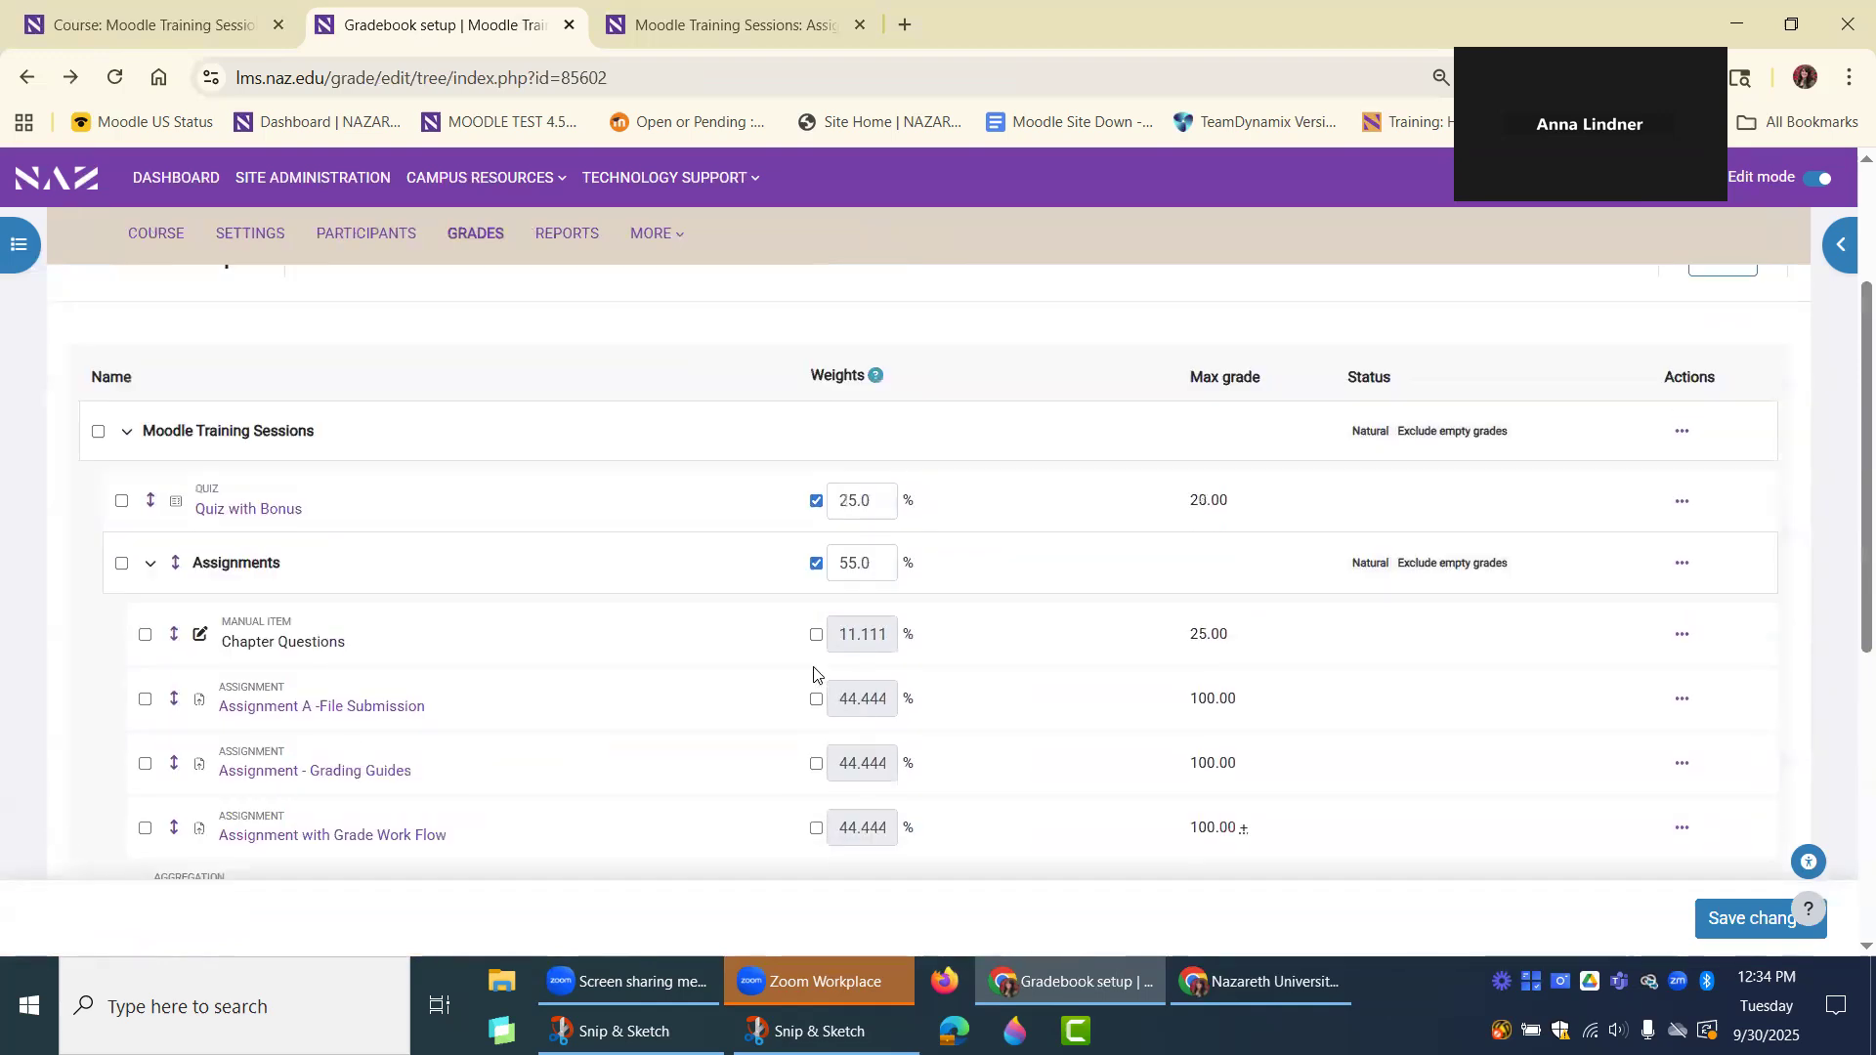
left_click(1687, 705)
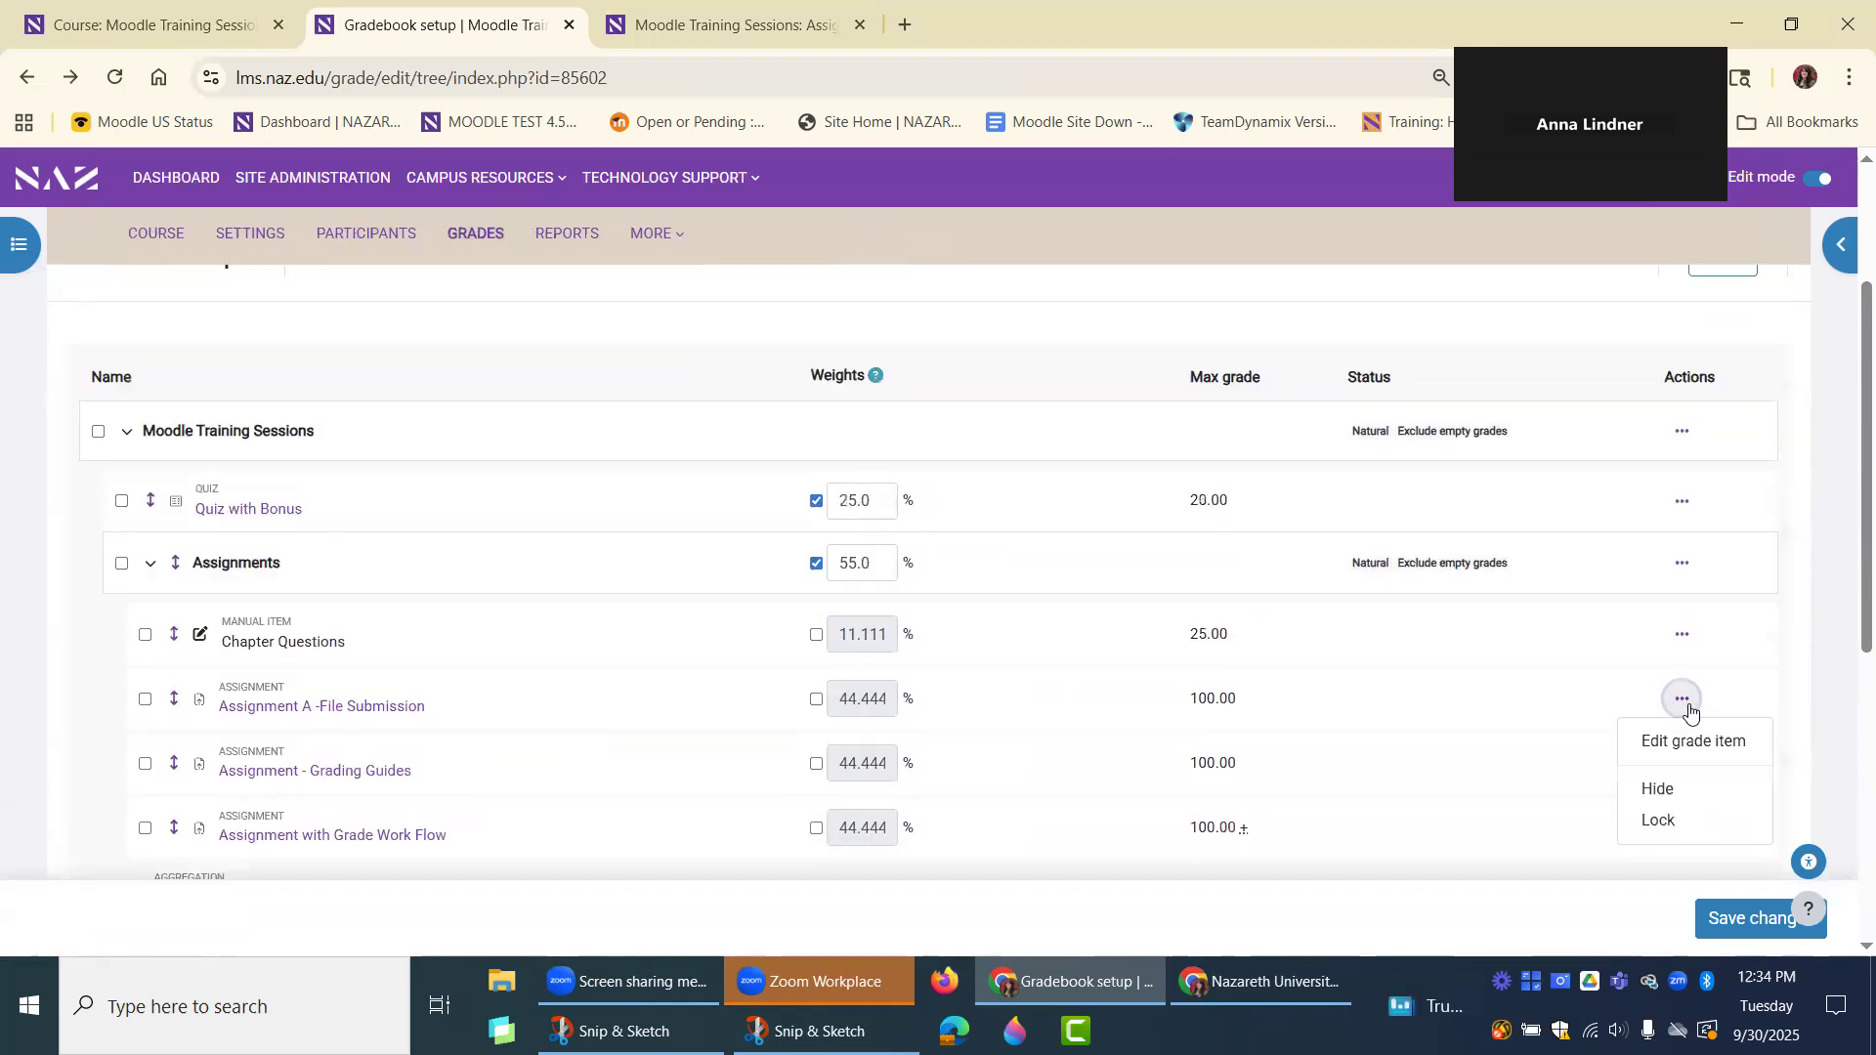
left_click(1660, 788)
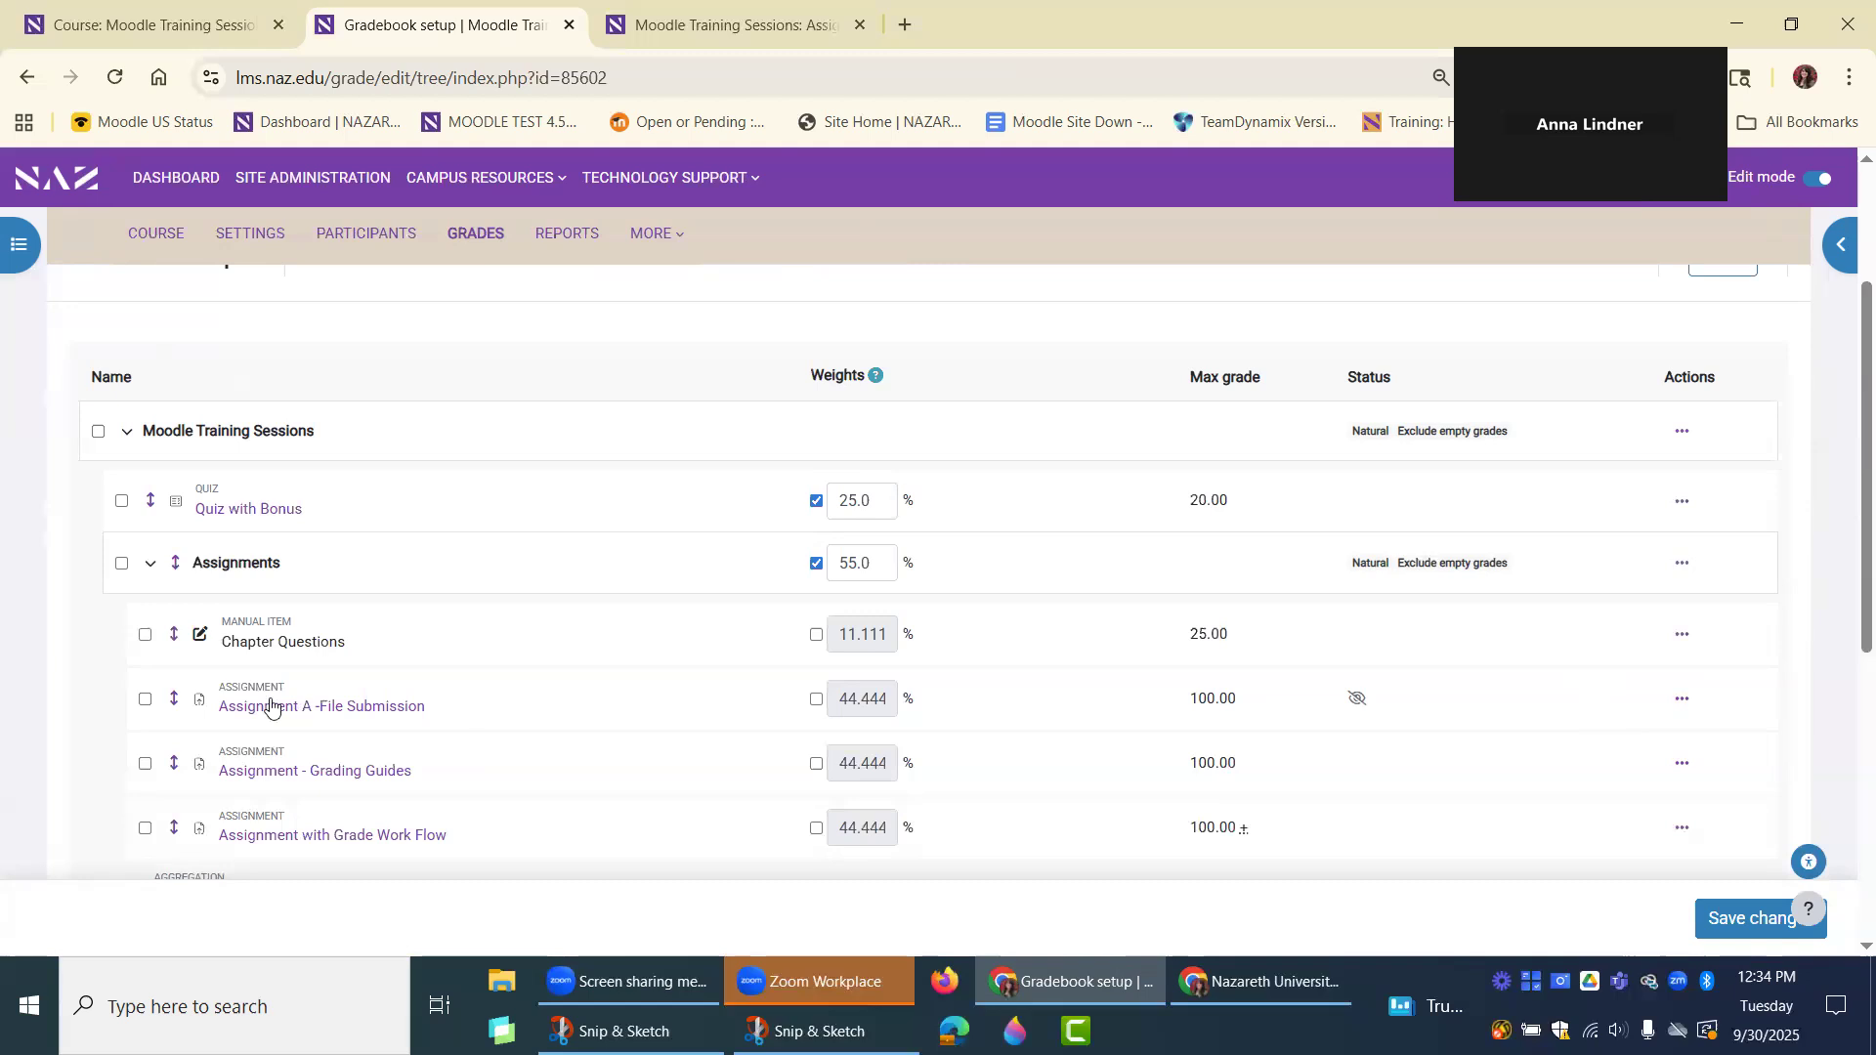
Return to the Moodle Training Sessions course page and switch to the Student role.
scroll(280, 427, "up", 3)
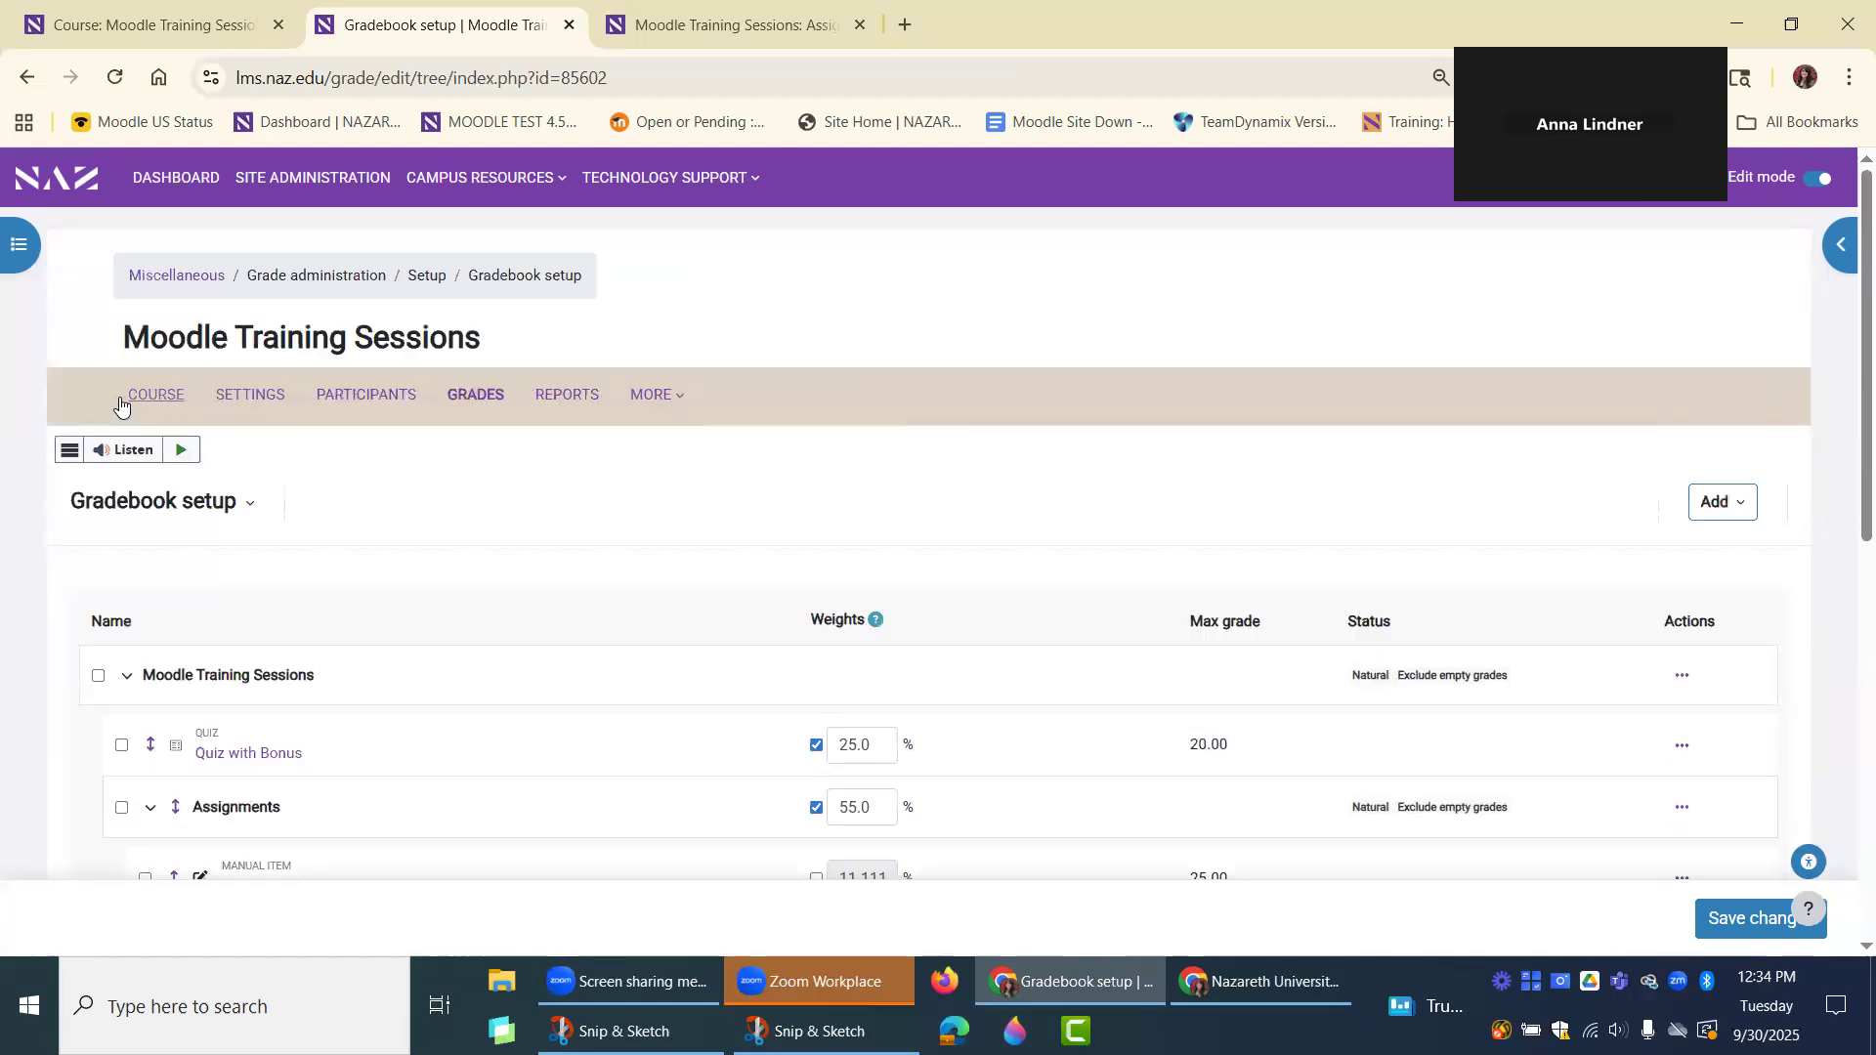
left_click(156, 396)
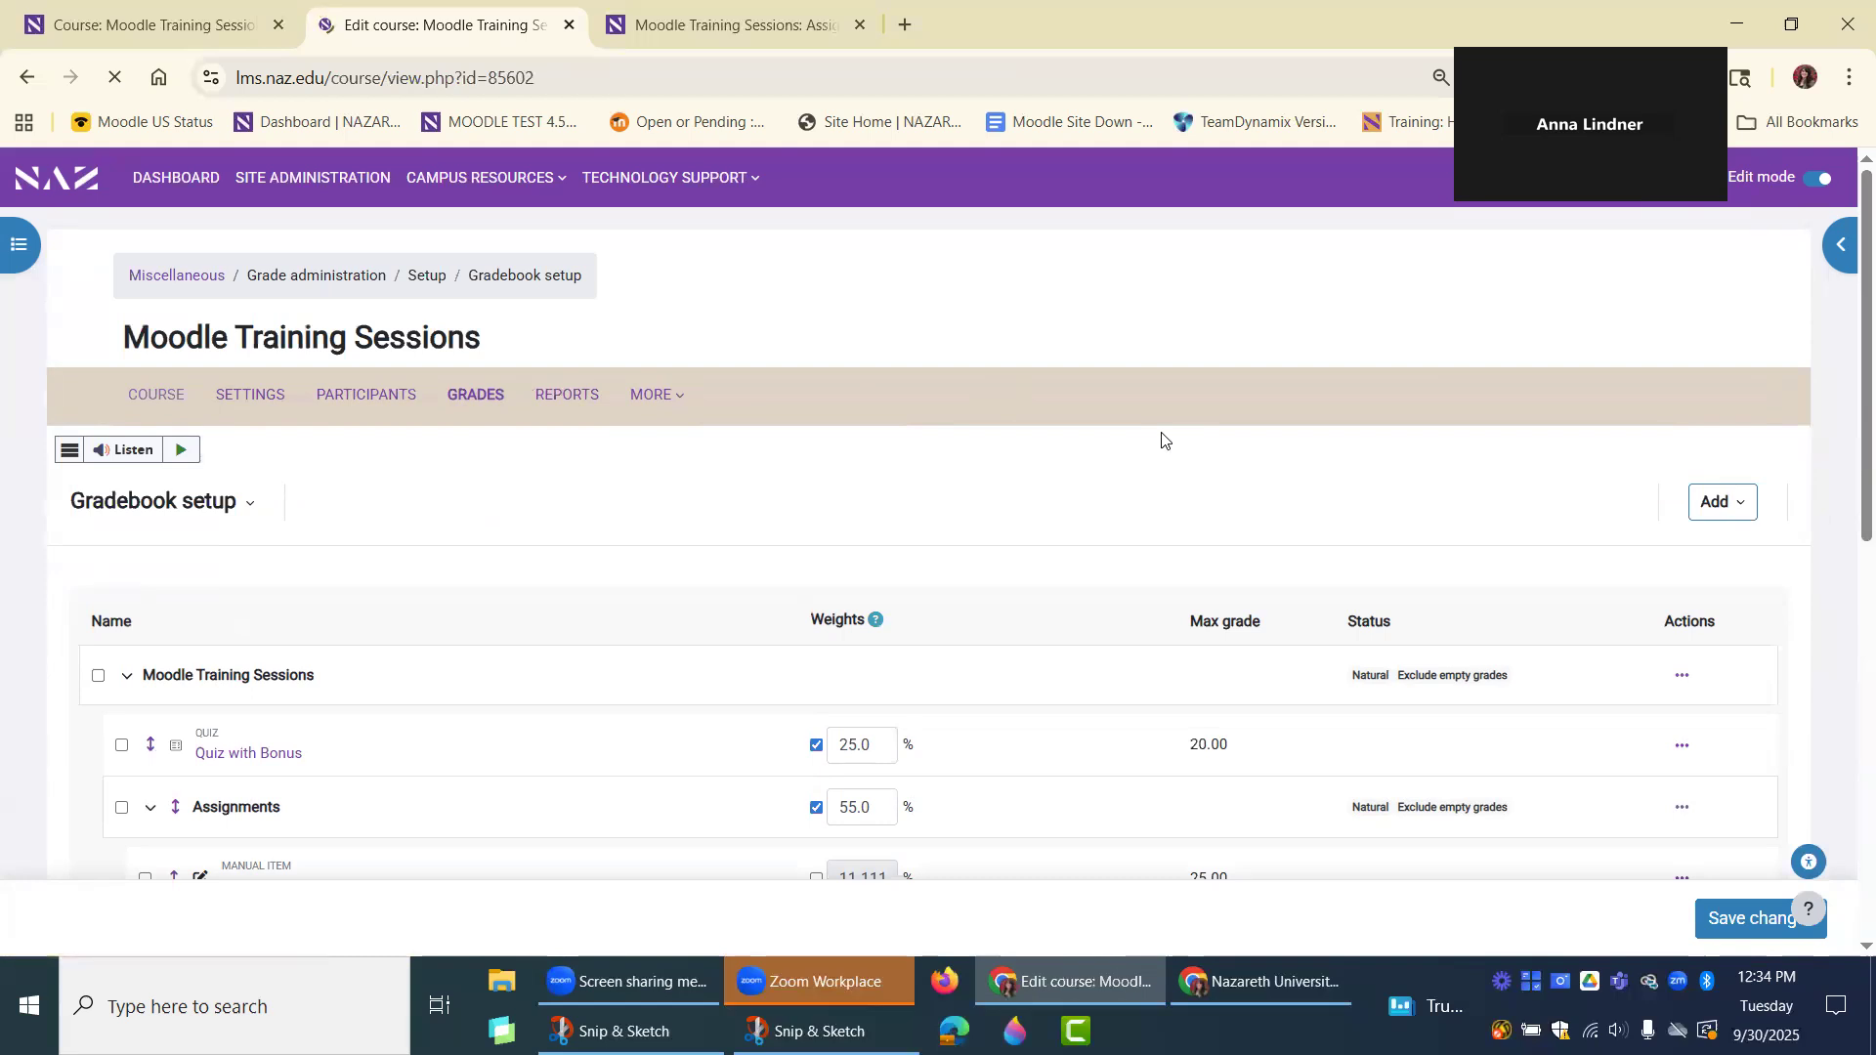
scroll(1162, 440, "down", 4)
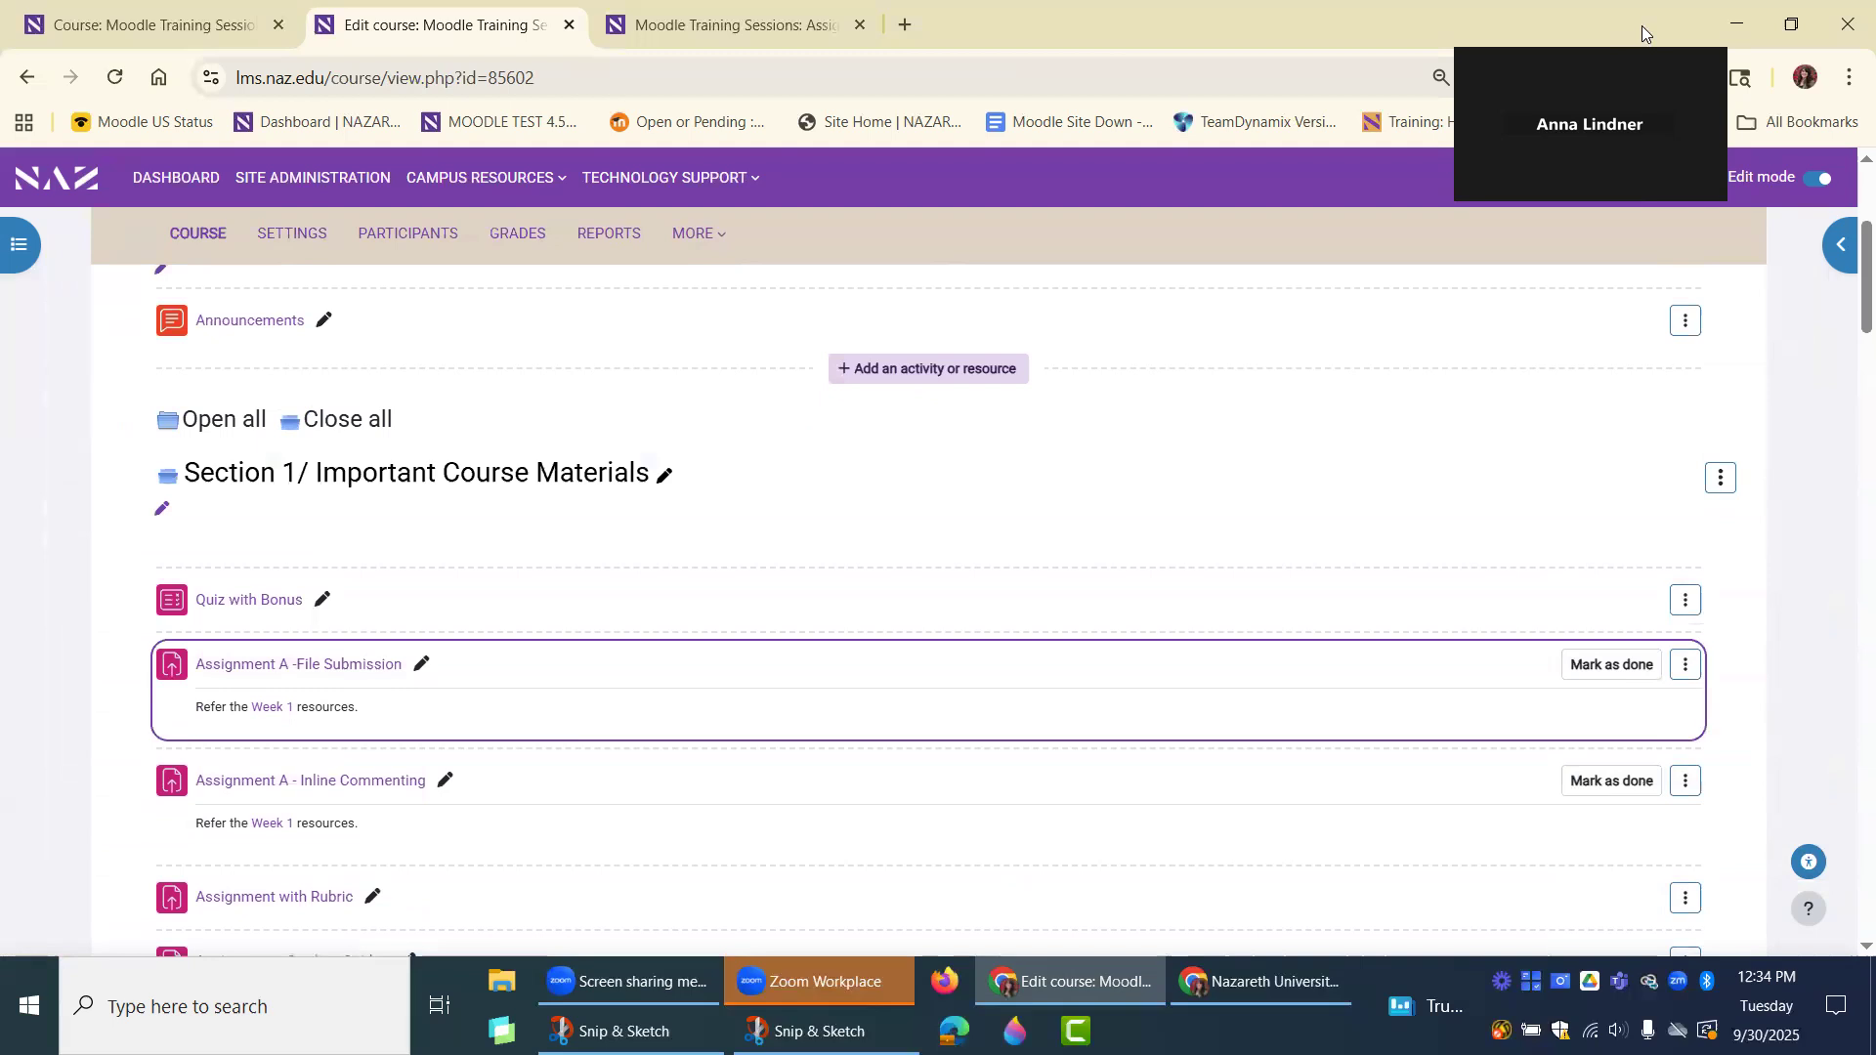
left_click(1663, 176)
left_click(1517, 440)
left_click(116, 722)
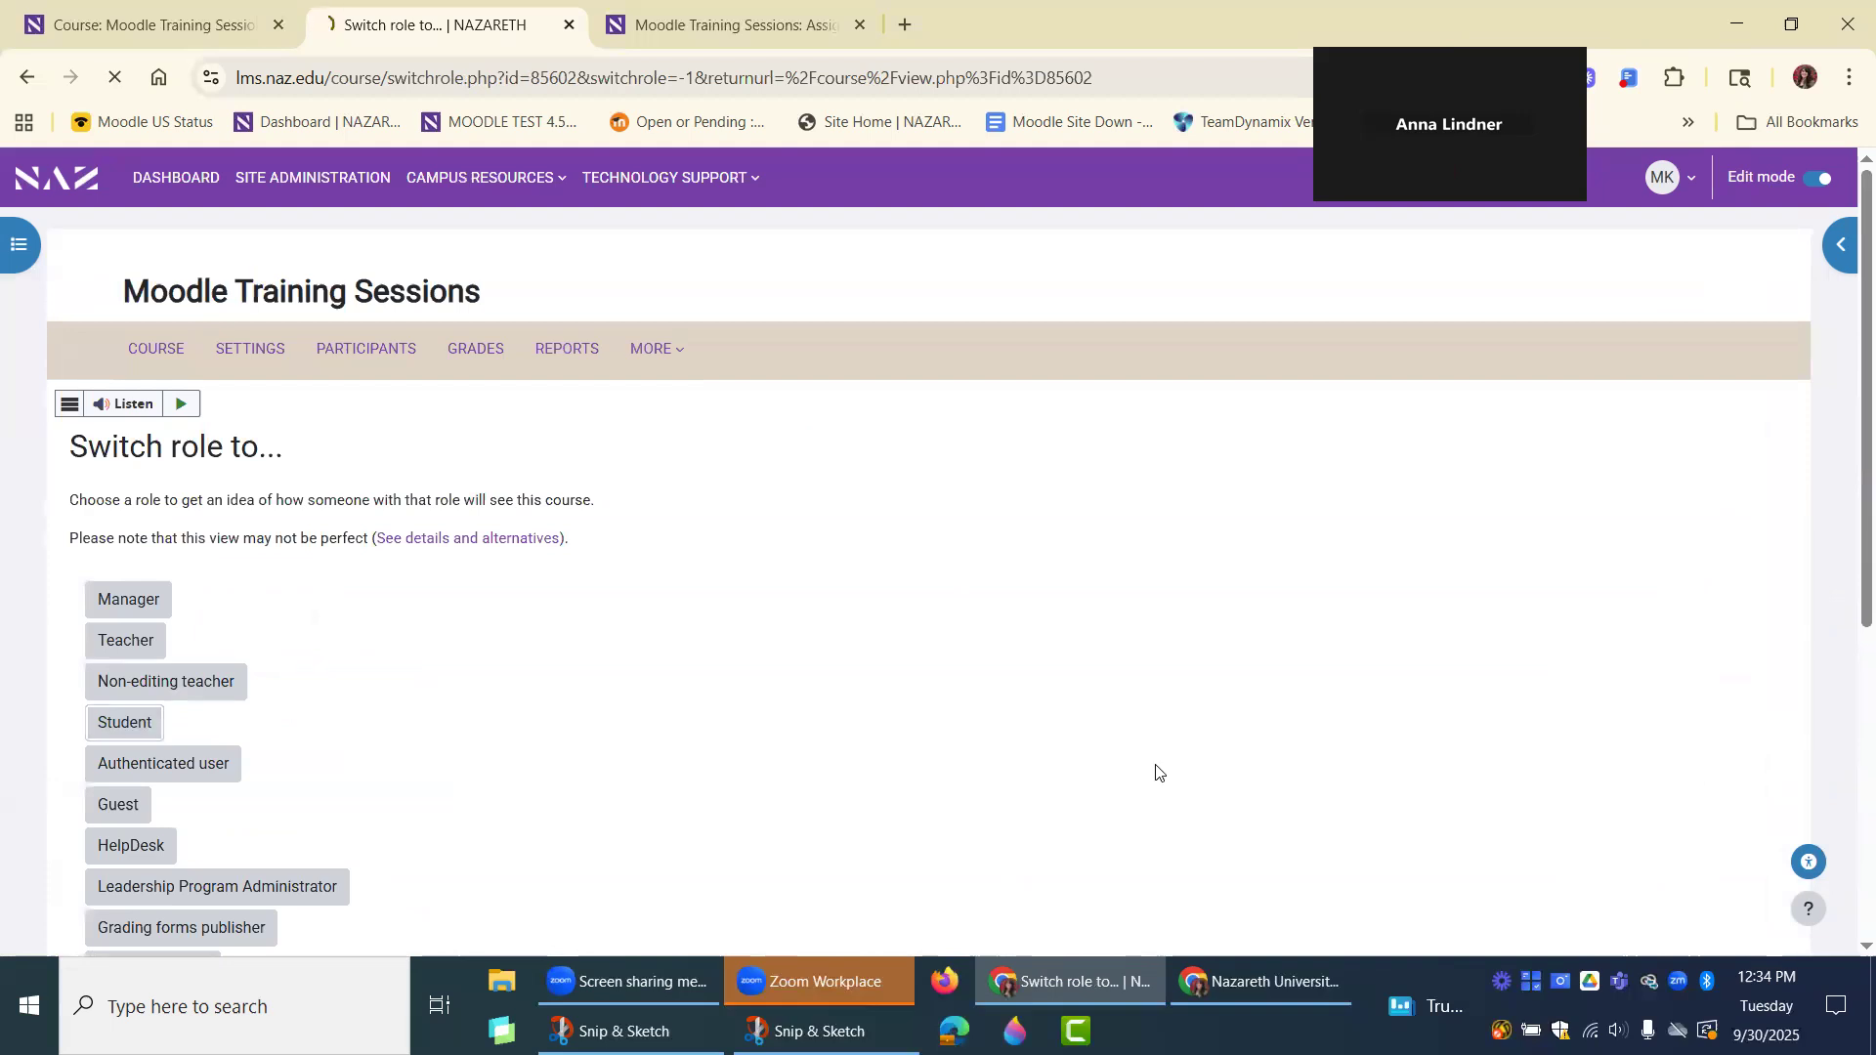
scroll(1153, 753, "down", 3)
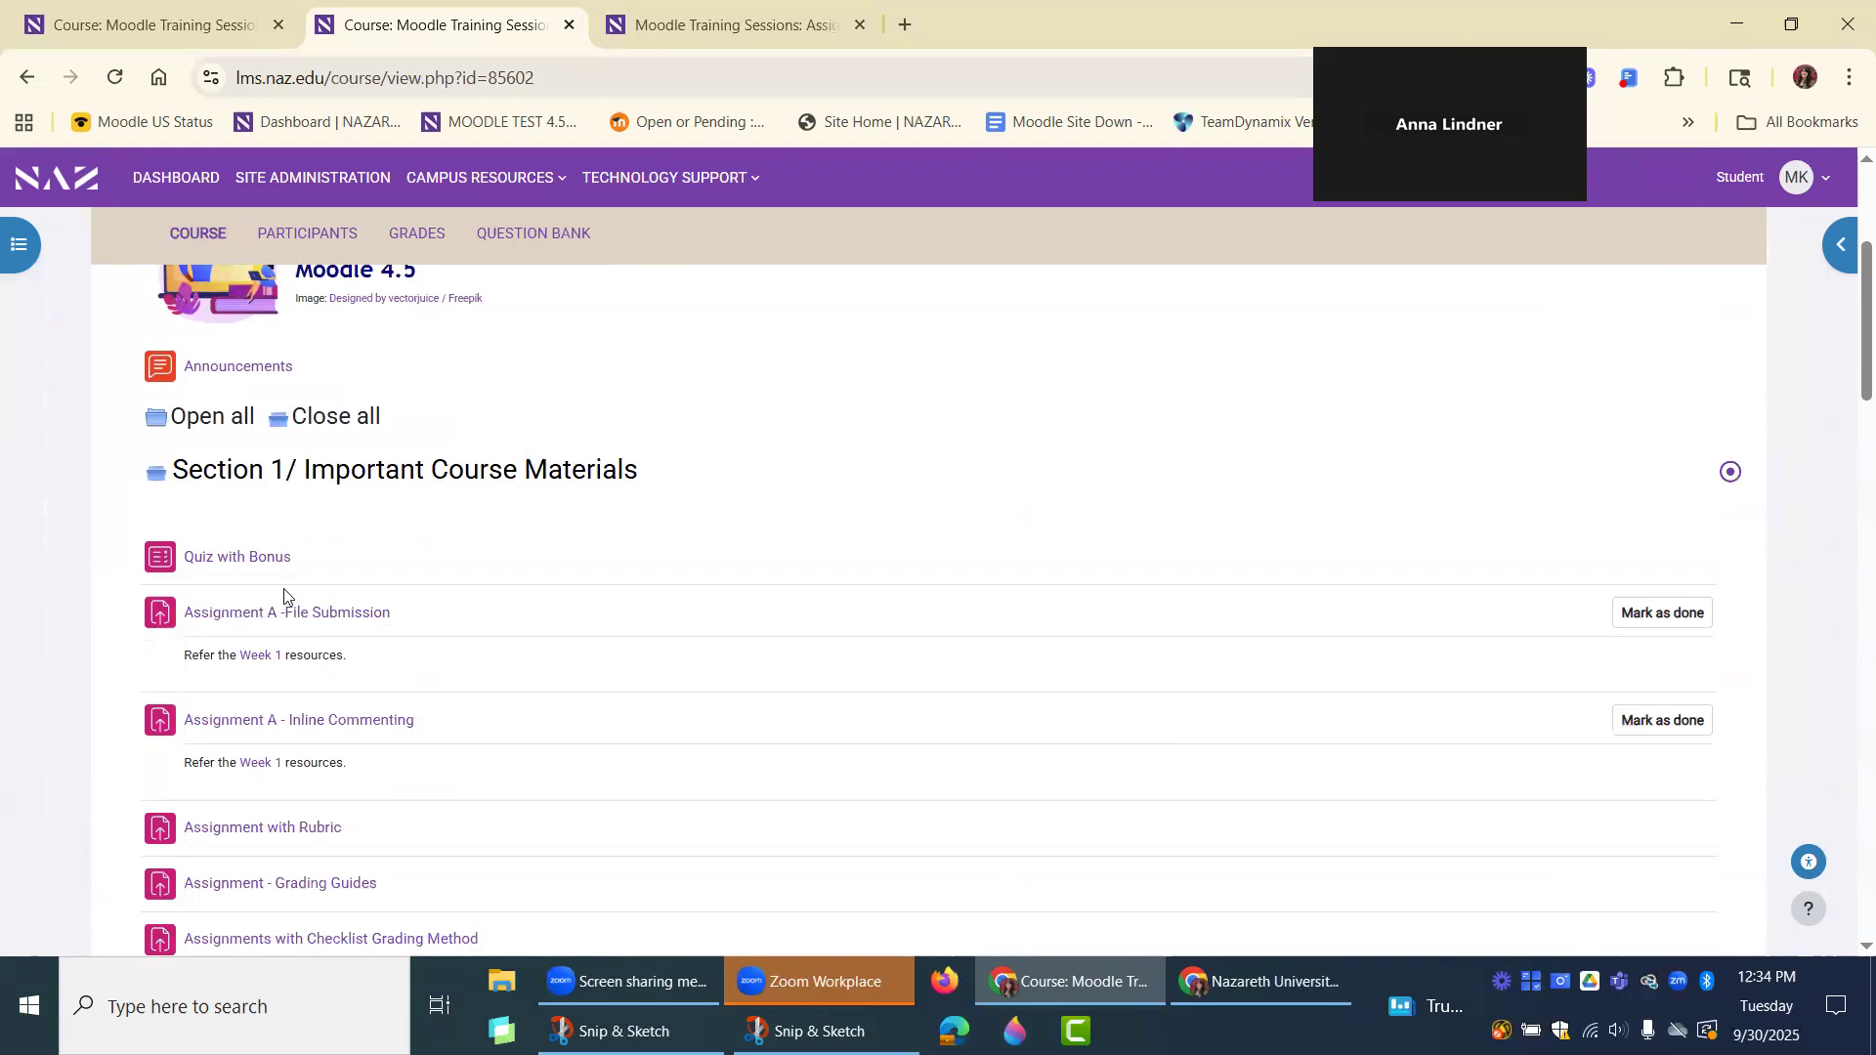
Open the grades as a student and check the user report for which items of each category are listed.
left_click(444, 236)
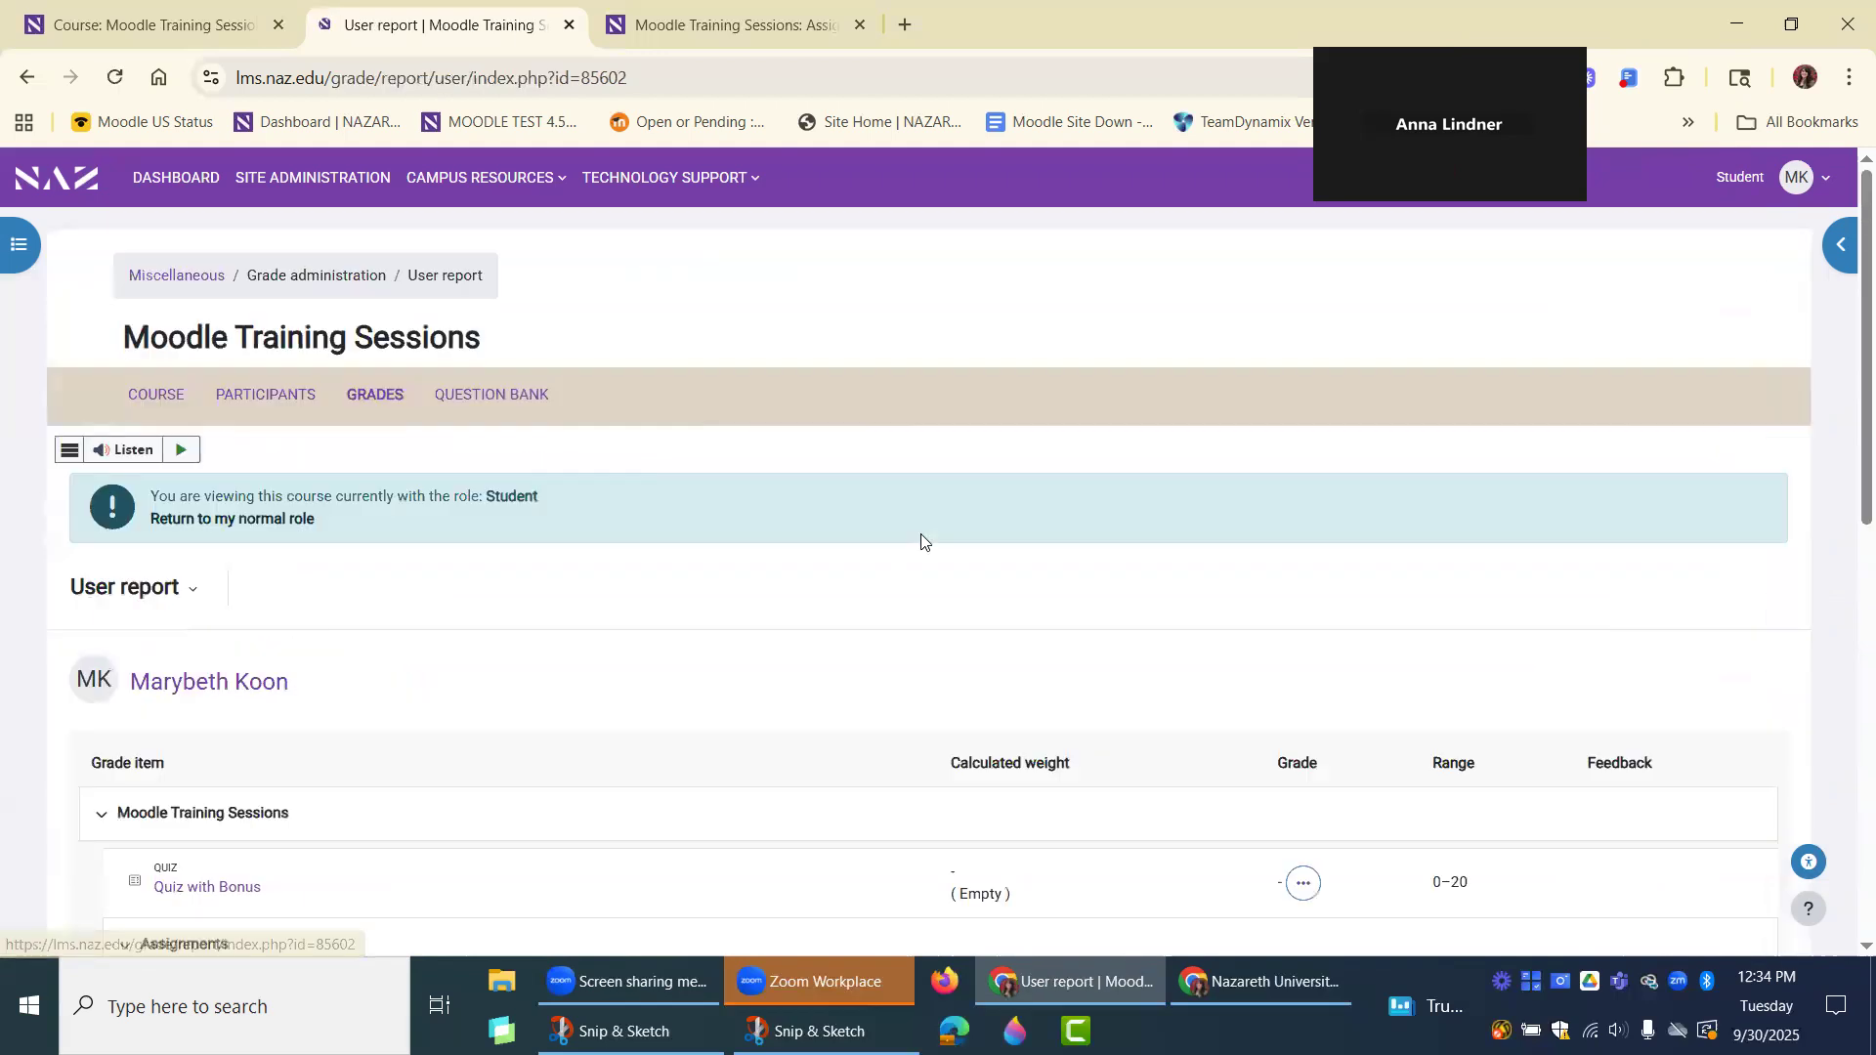
scroll(921, 542, "down", 3)
scroll(922, 542, "down", 4)
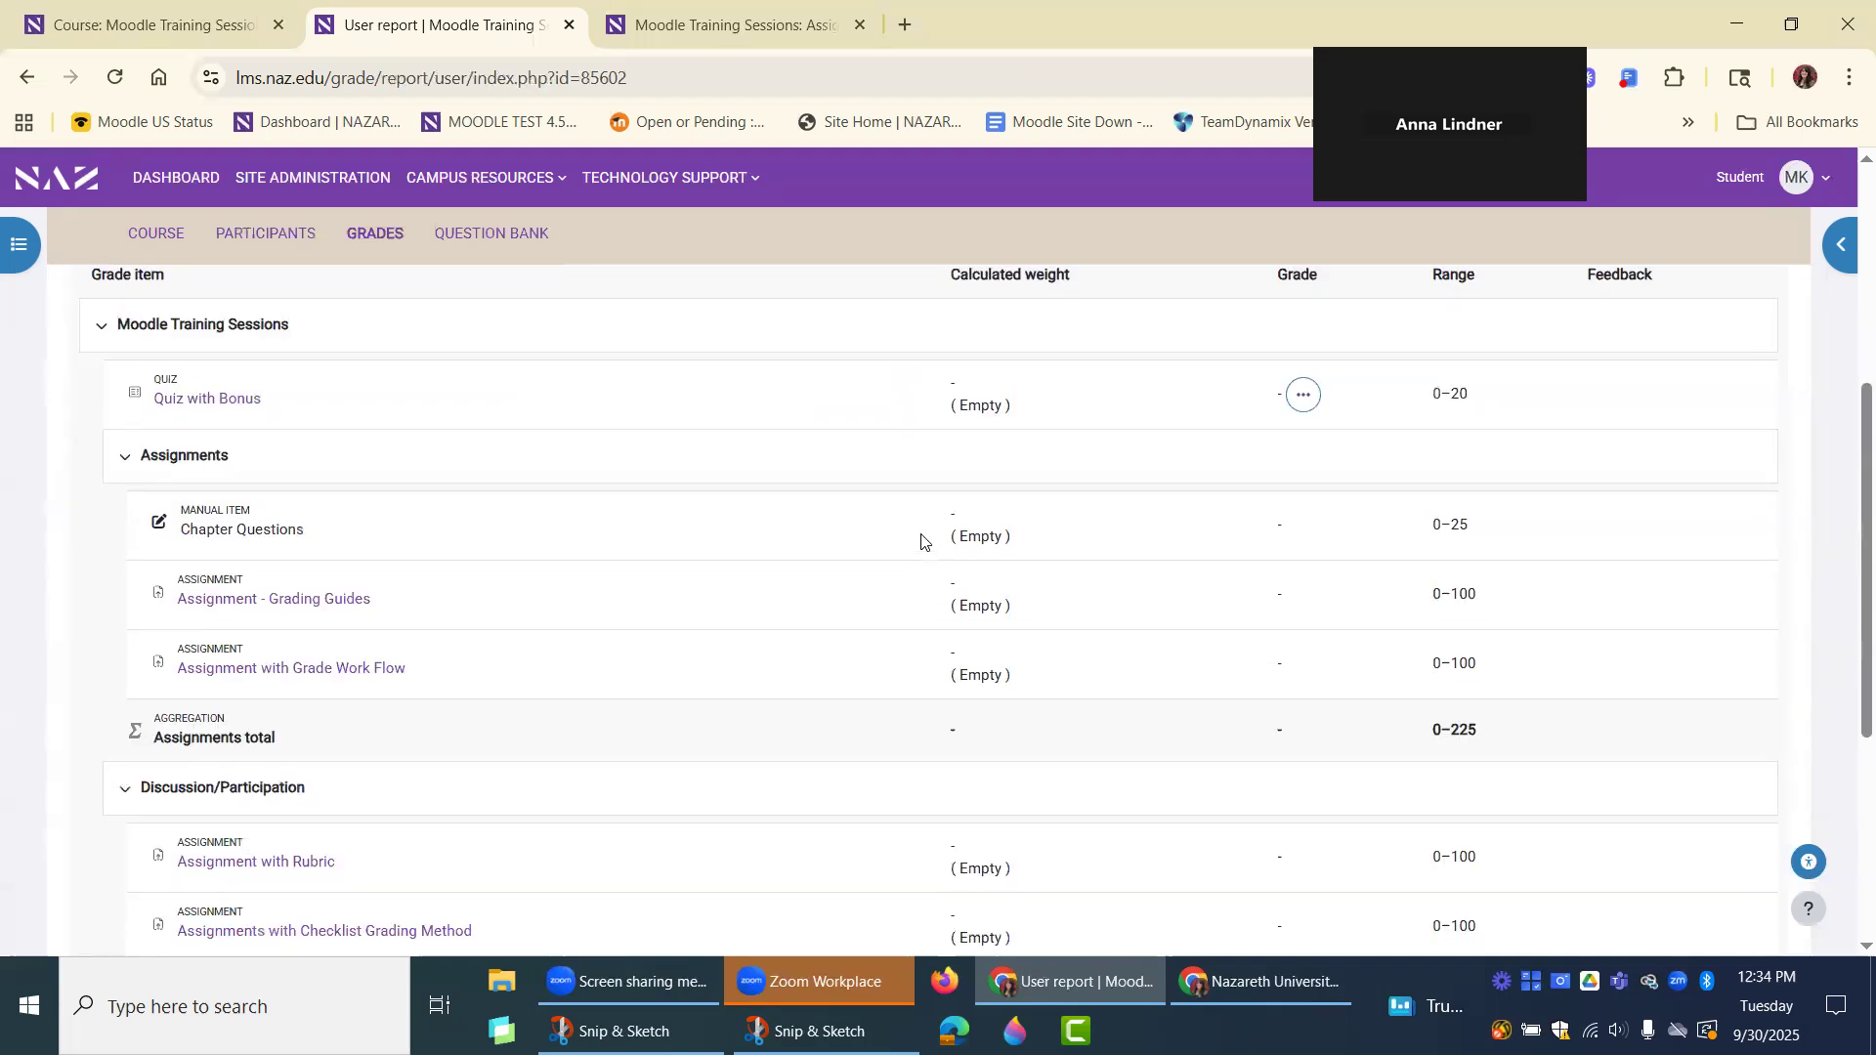
scroll(921, 542, "down", 1)
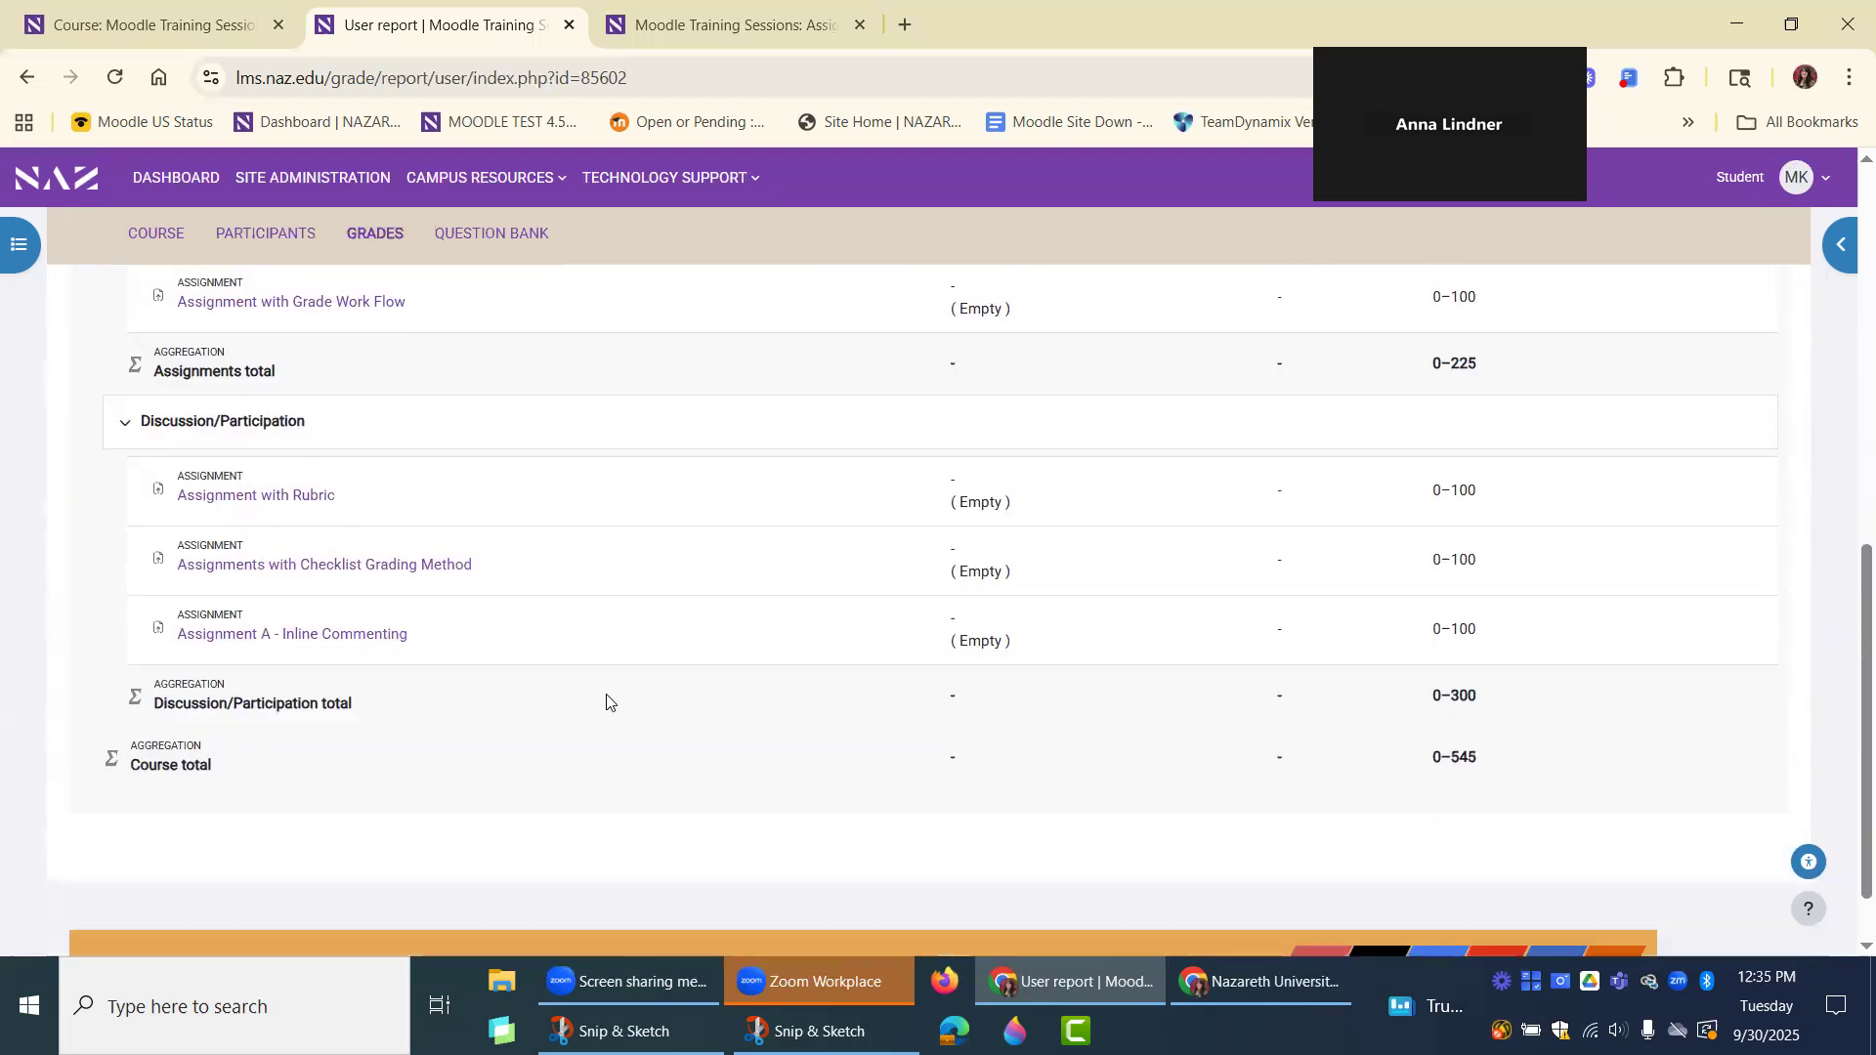
scroll(520, 645, "up", 1)
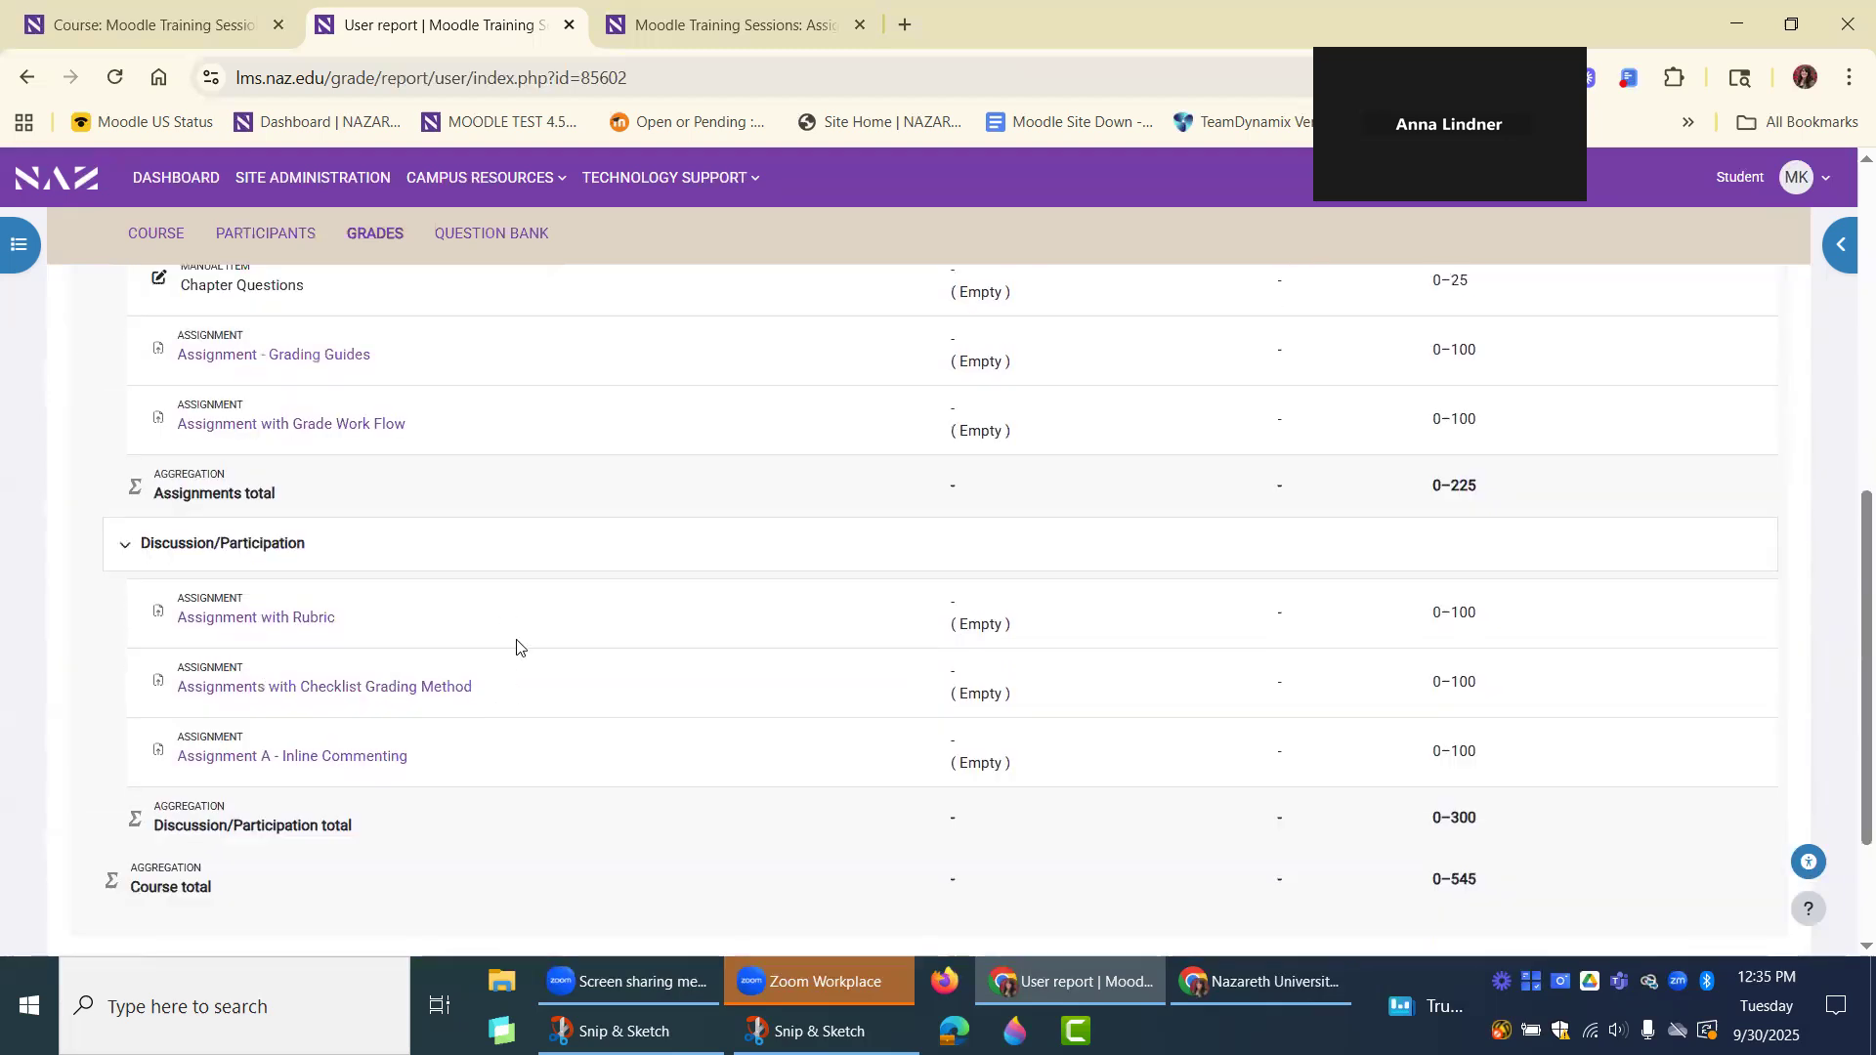
scroll(528, 674, "up", 2)
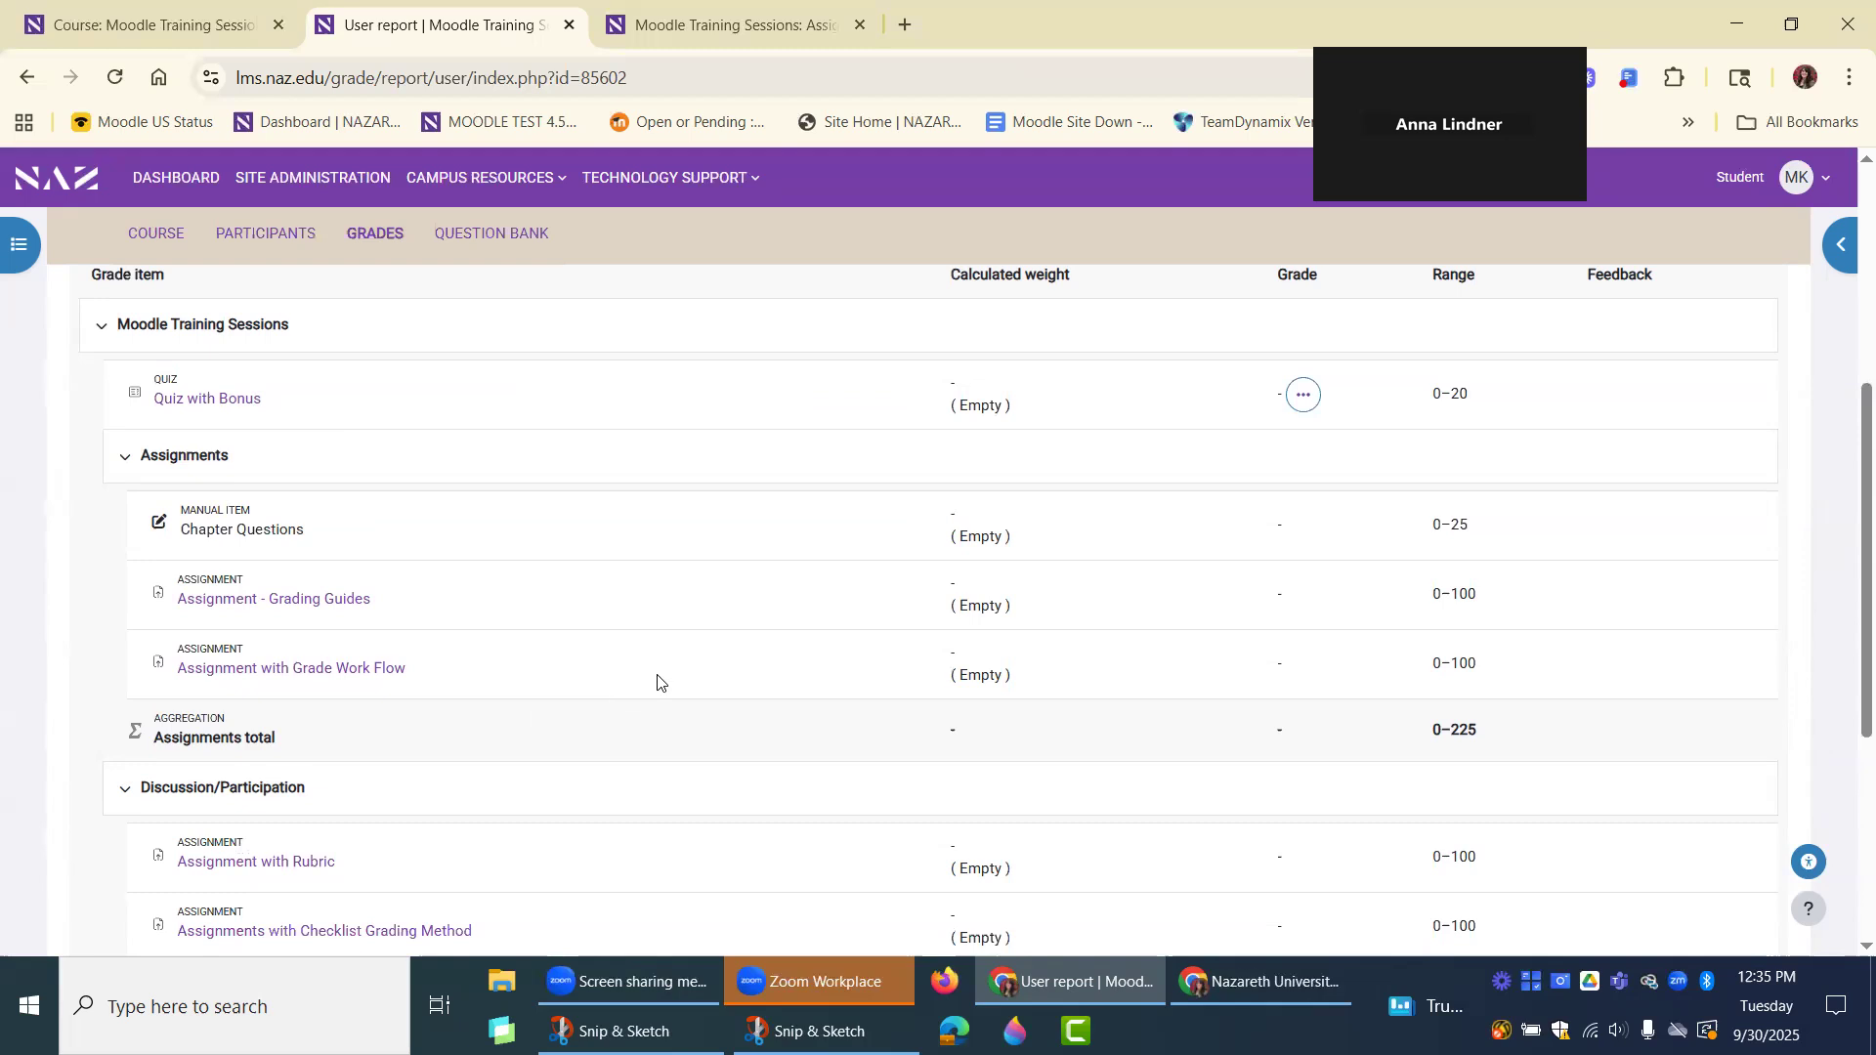
scroll(657, 682, "up", 1)
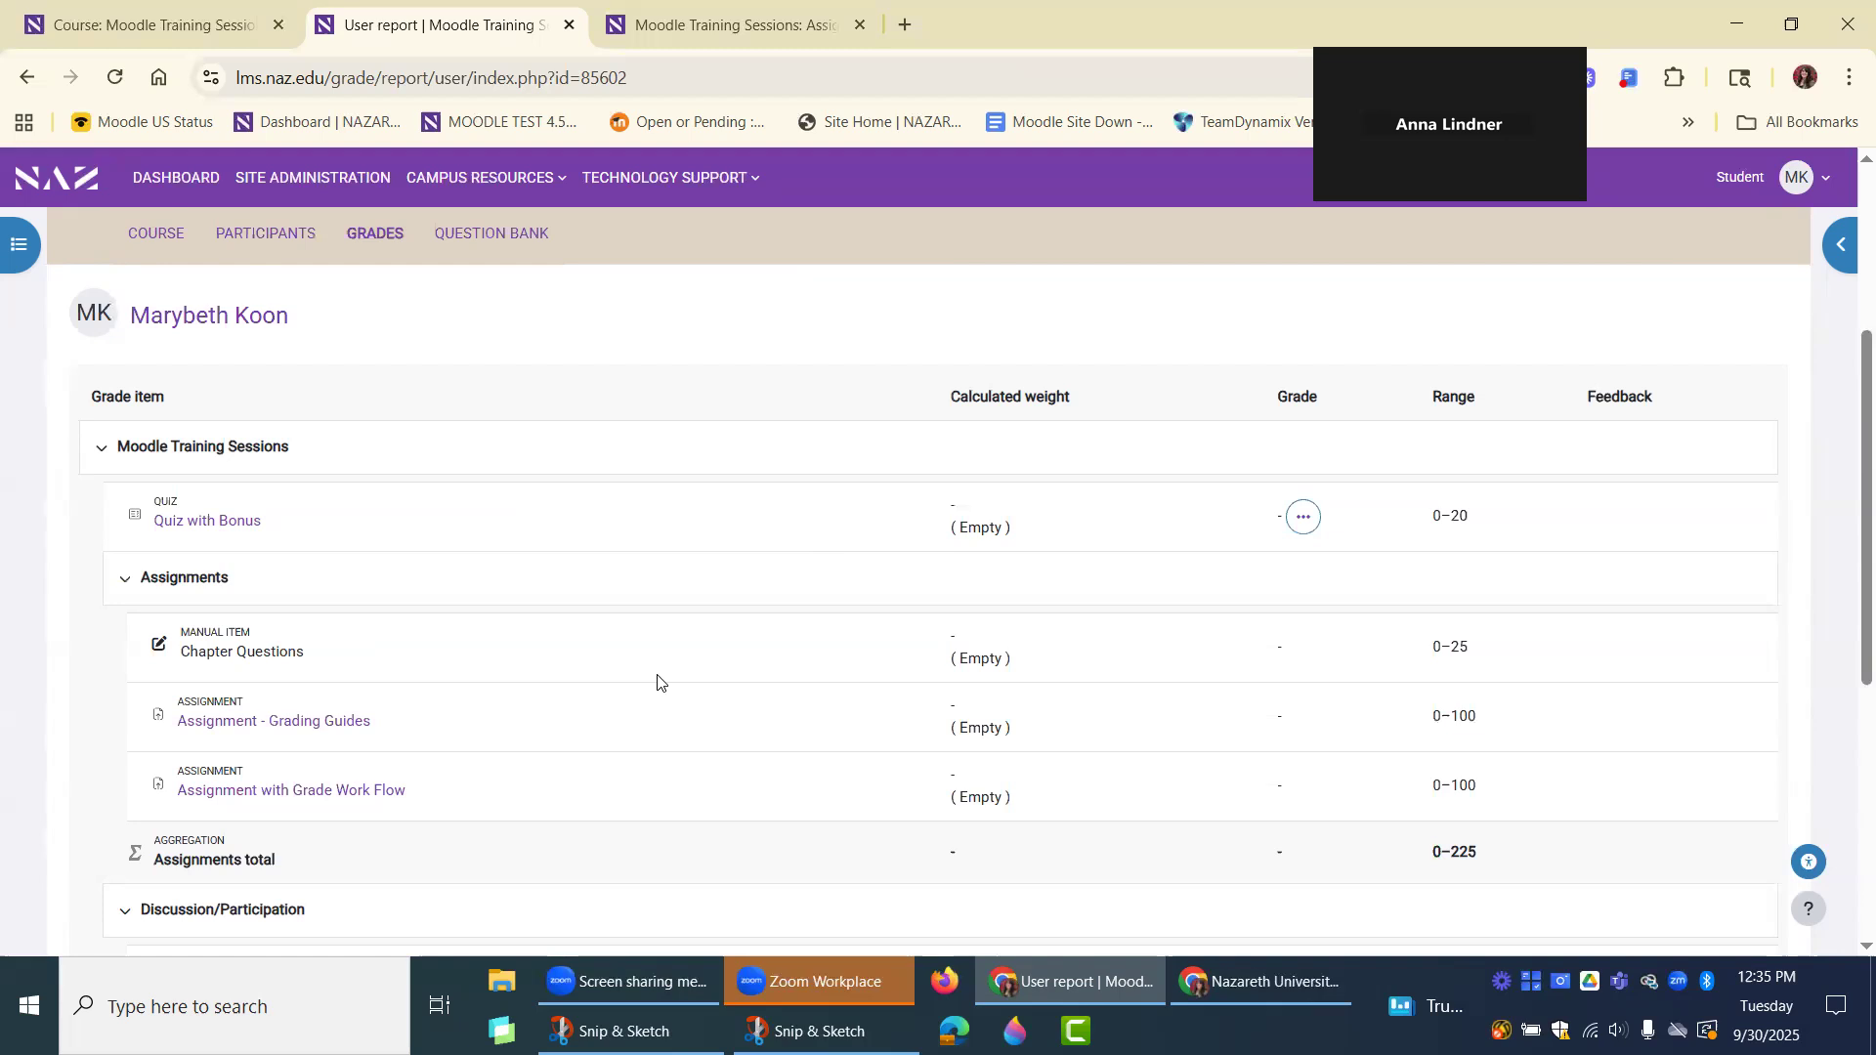
scroll(644, 655, "up", 3)
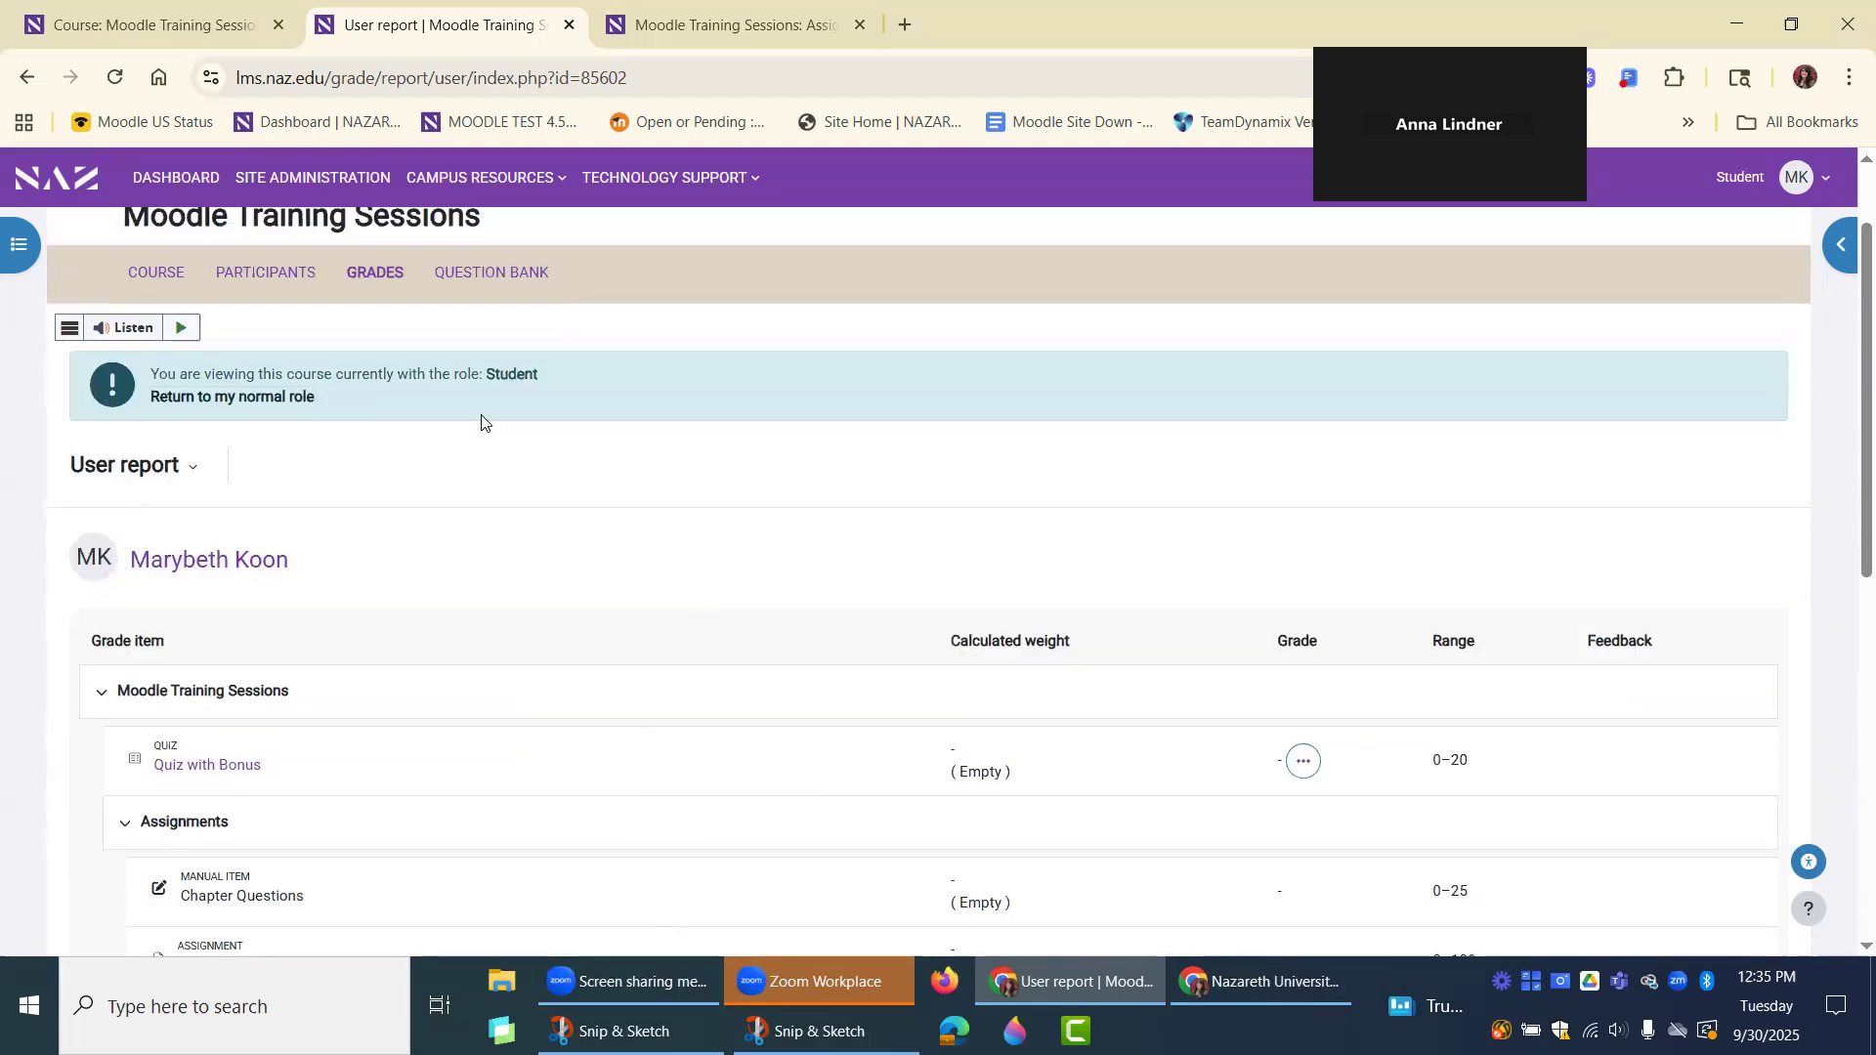
scroll(696, 480, "down", 1)
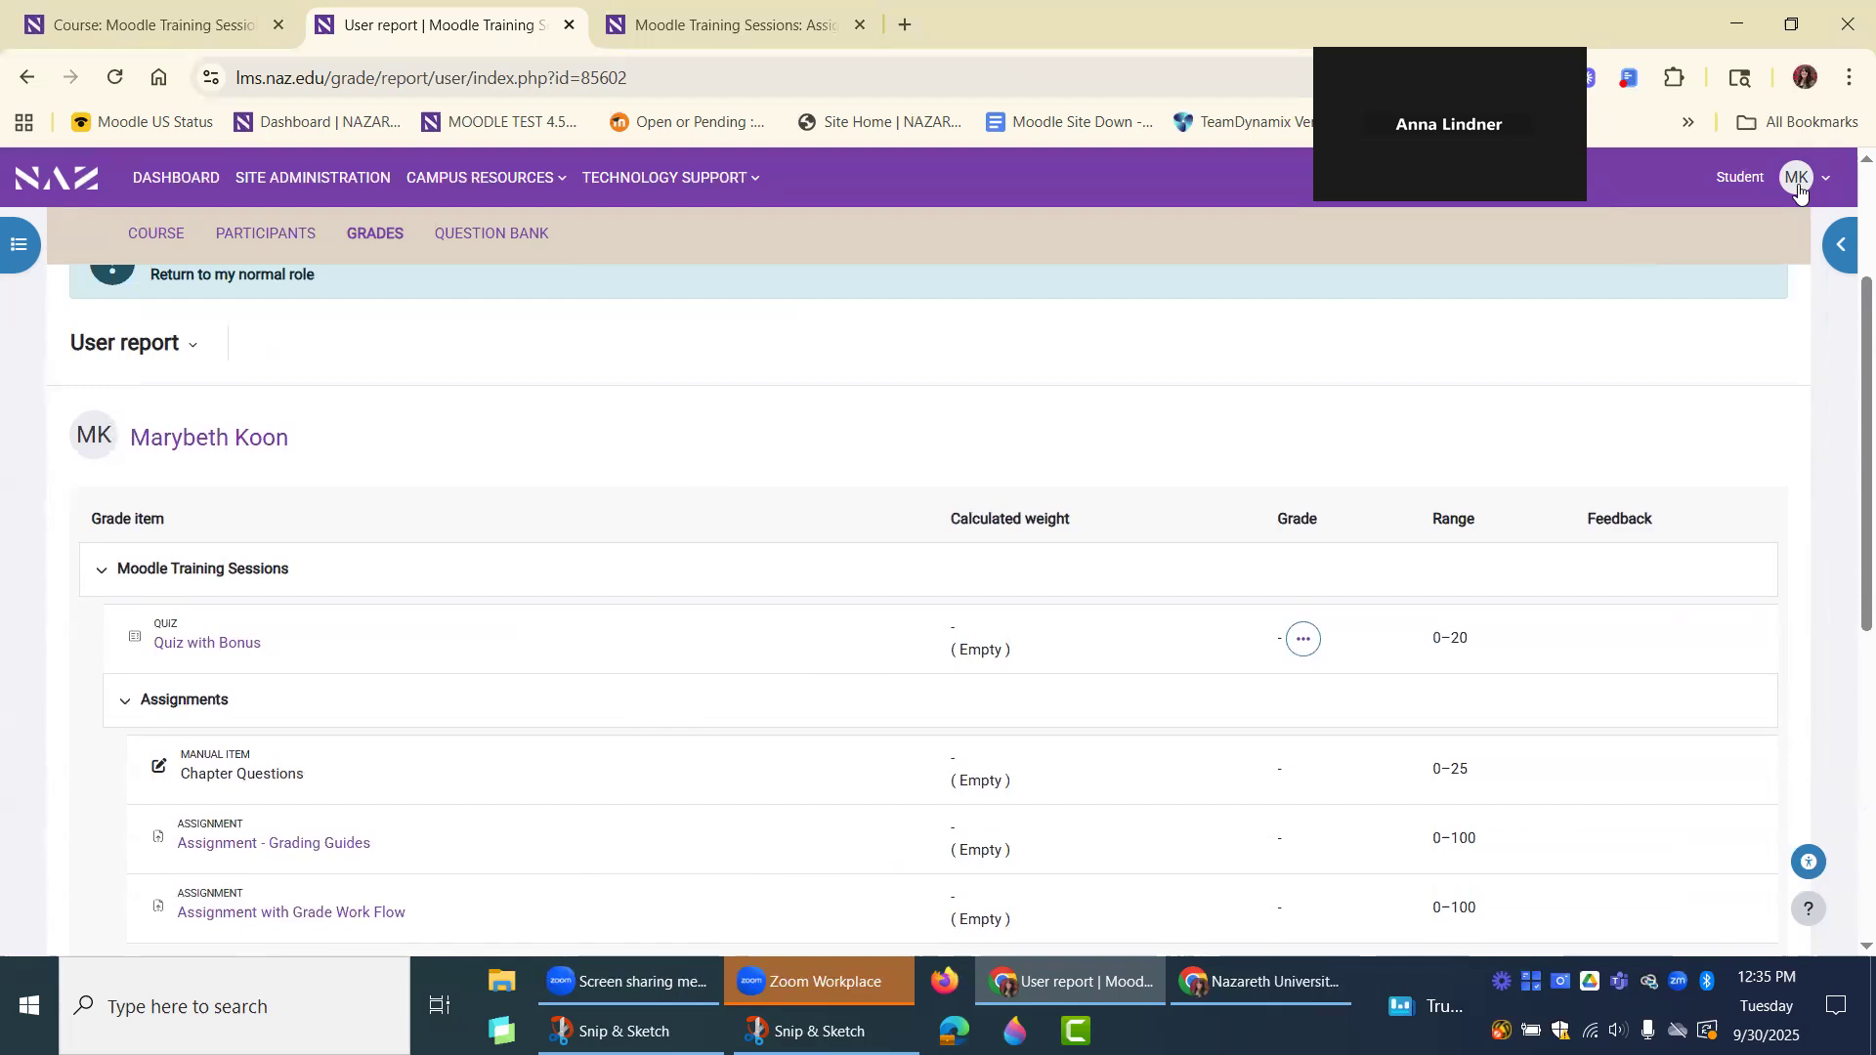
Return to the normal role and review the weights and grades in the displayed student's user report.
left_click(1796, 177)
left_click(1657, 441)
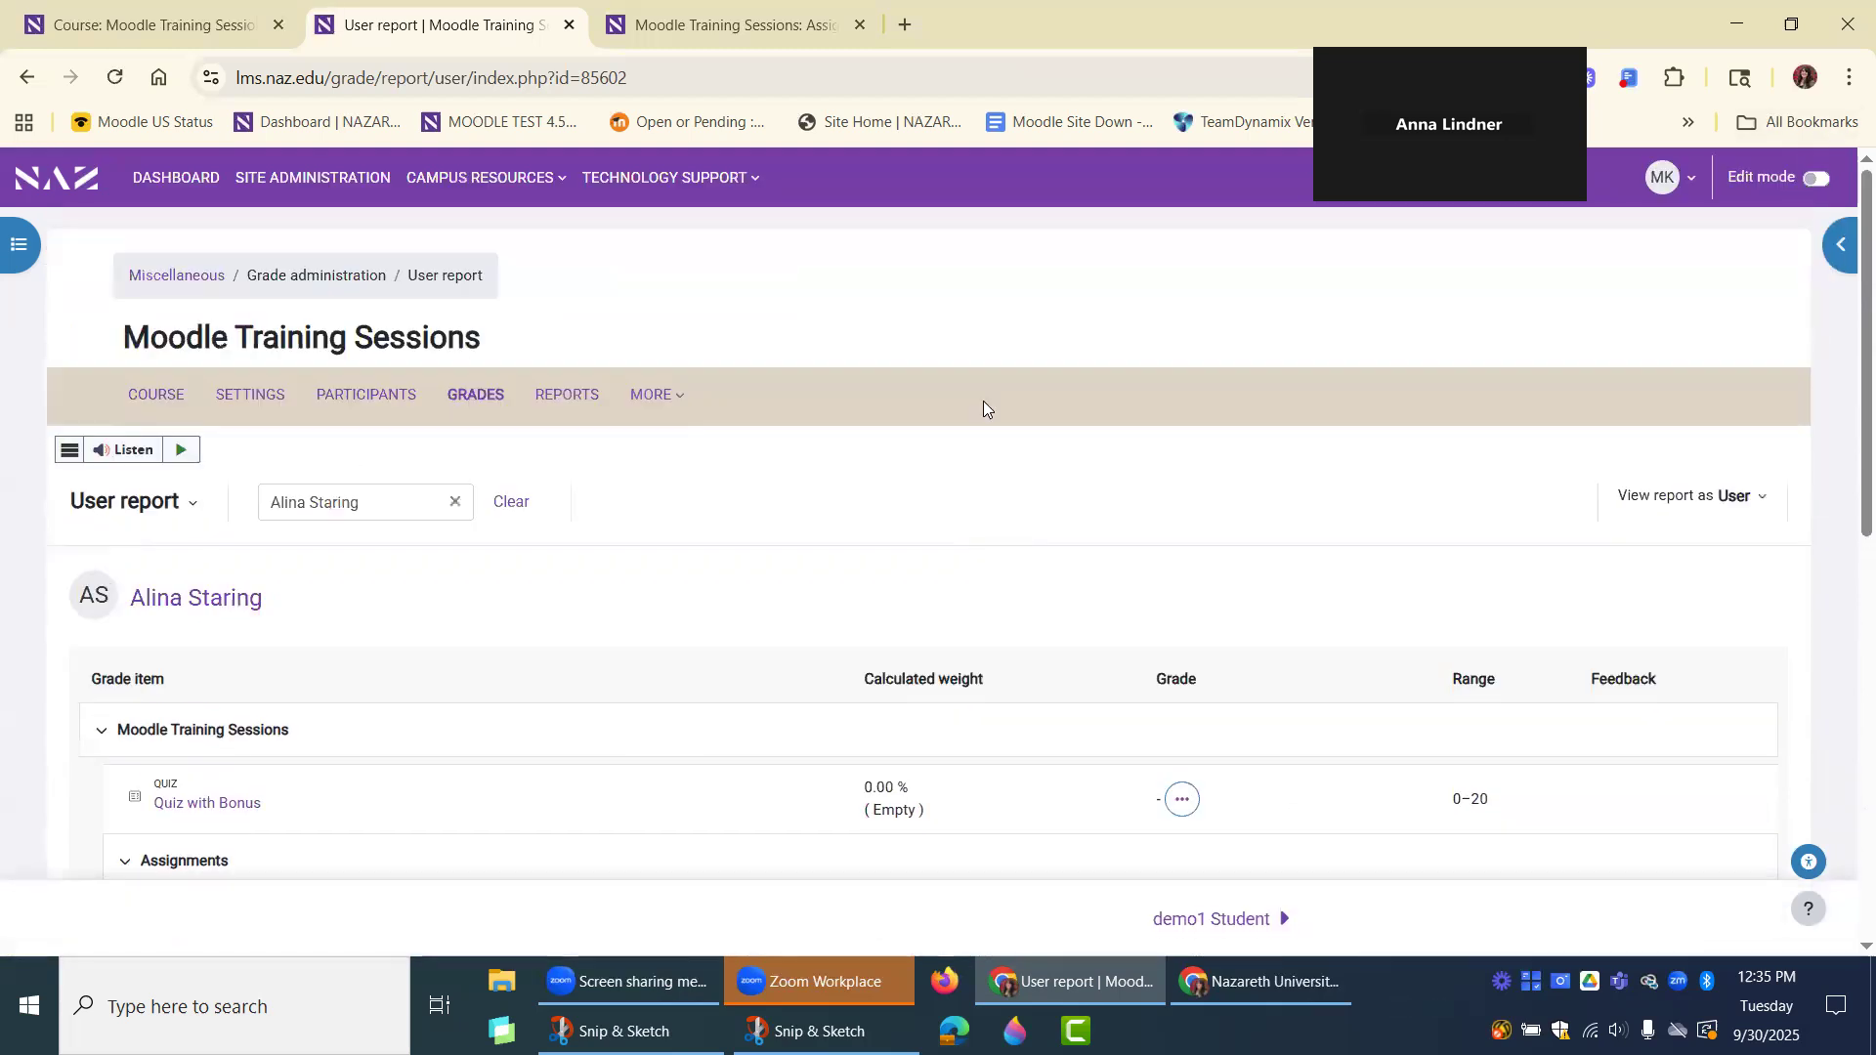
scroll(1029, 408, "down", 2)
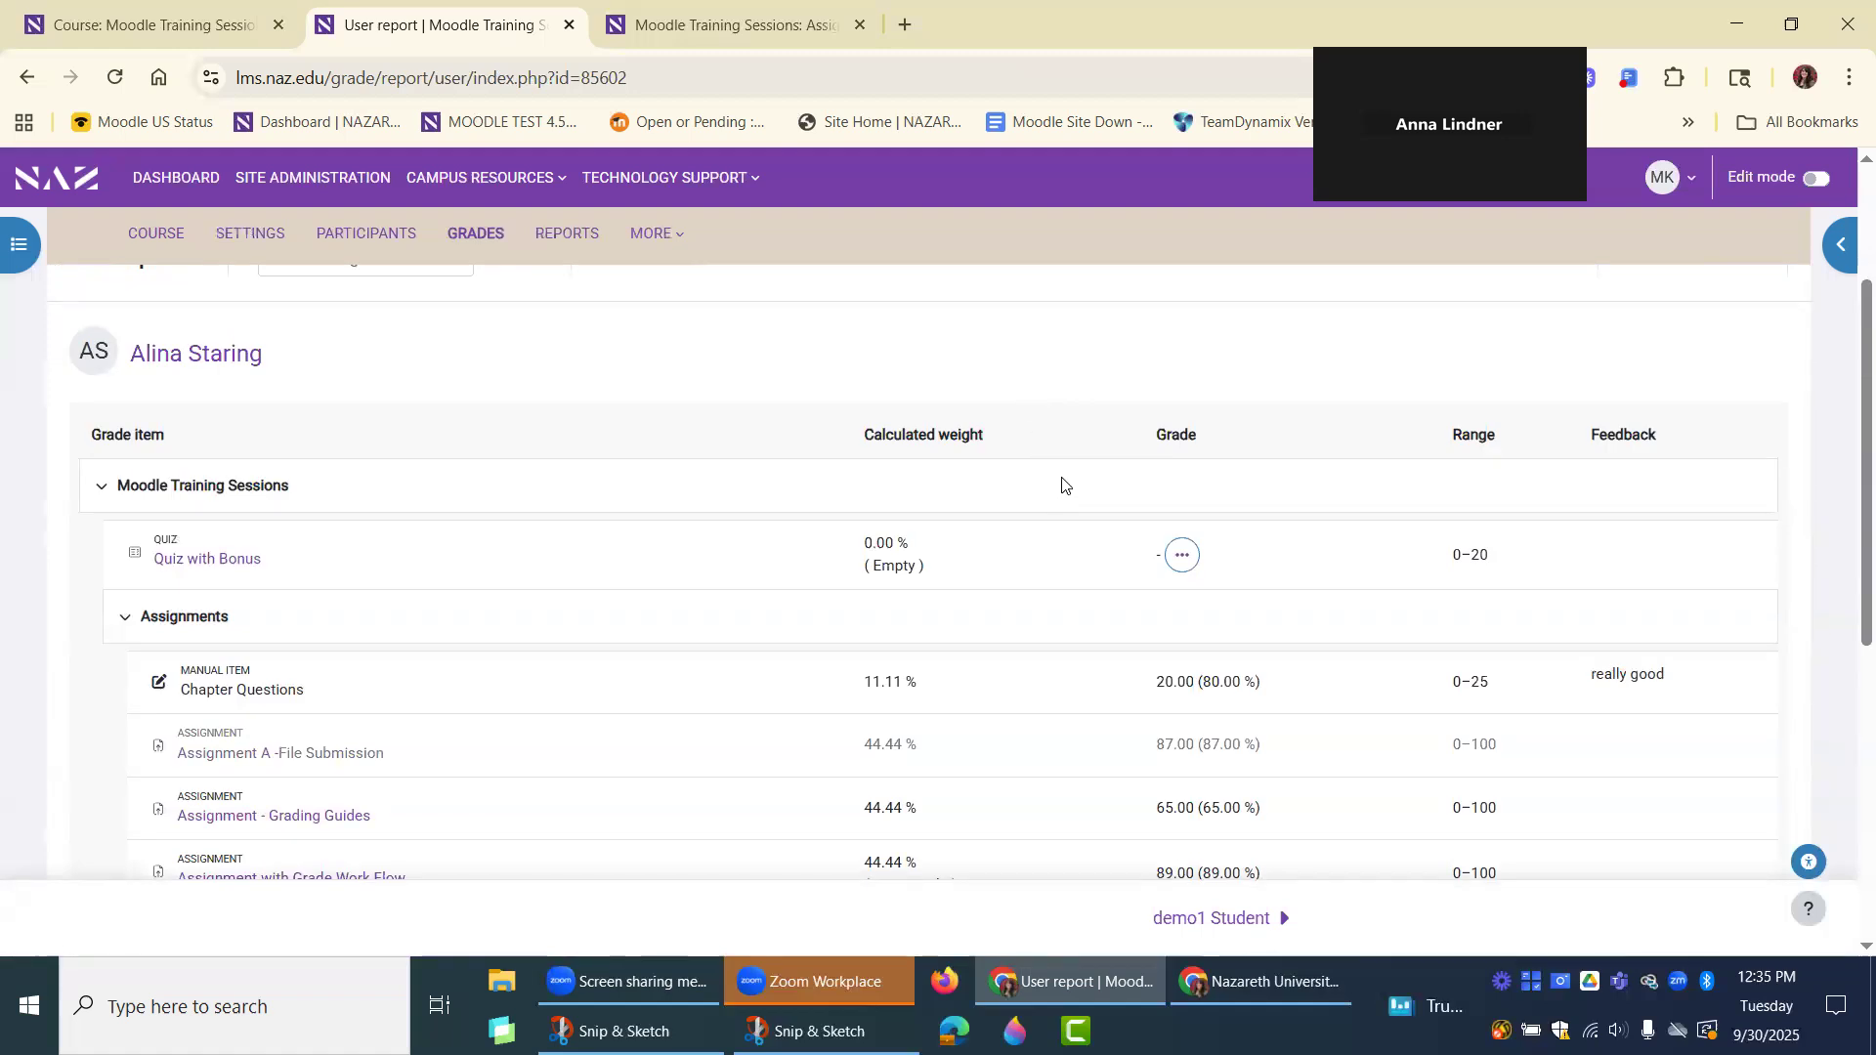
scroll(1133, 461, "down", 1)
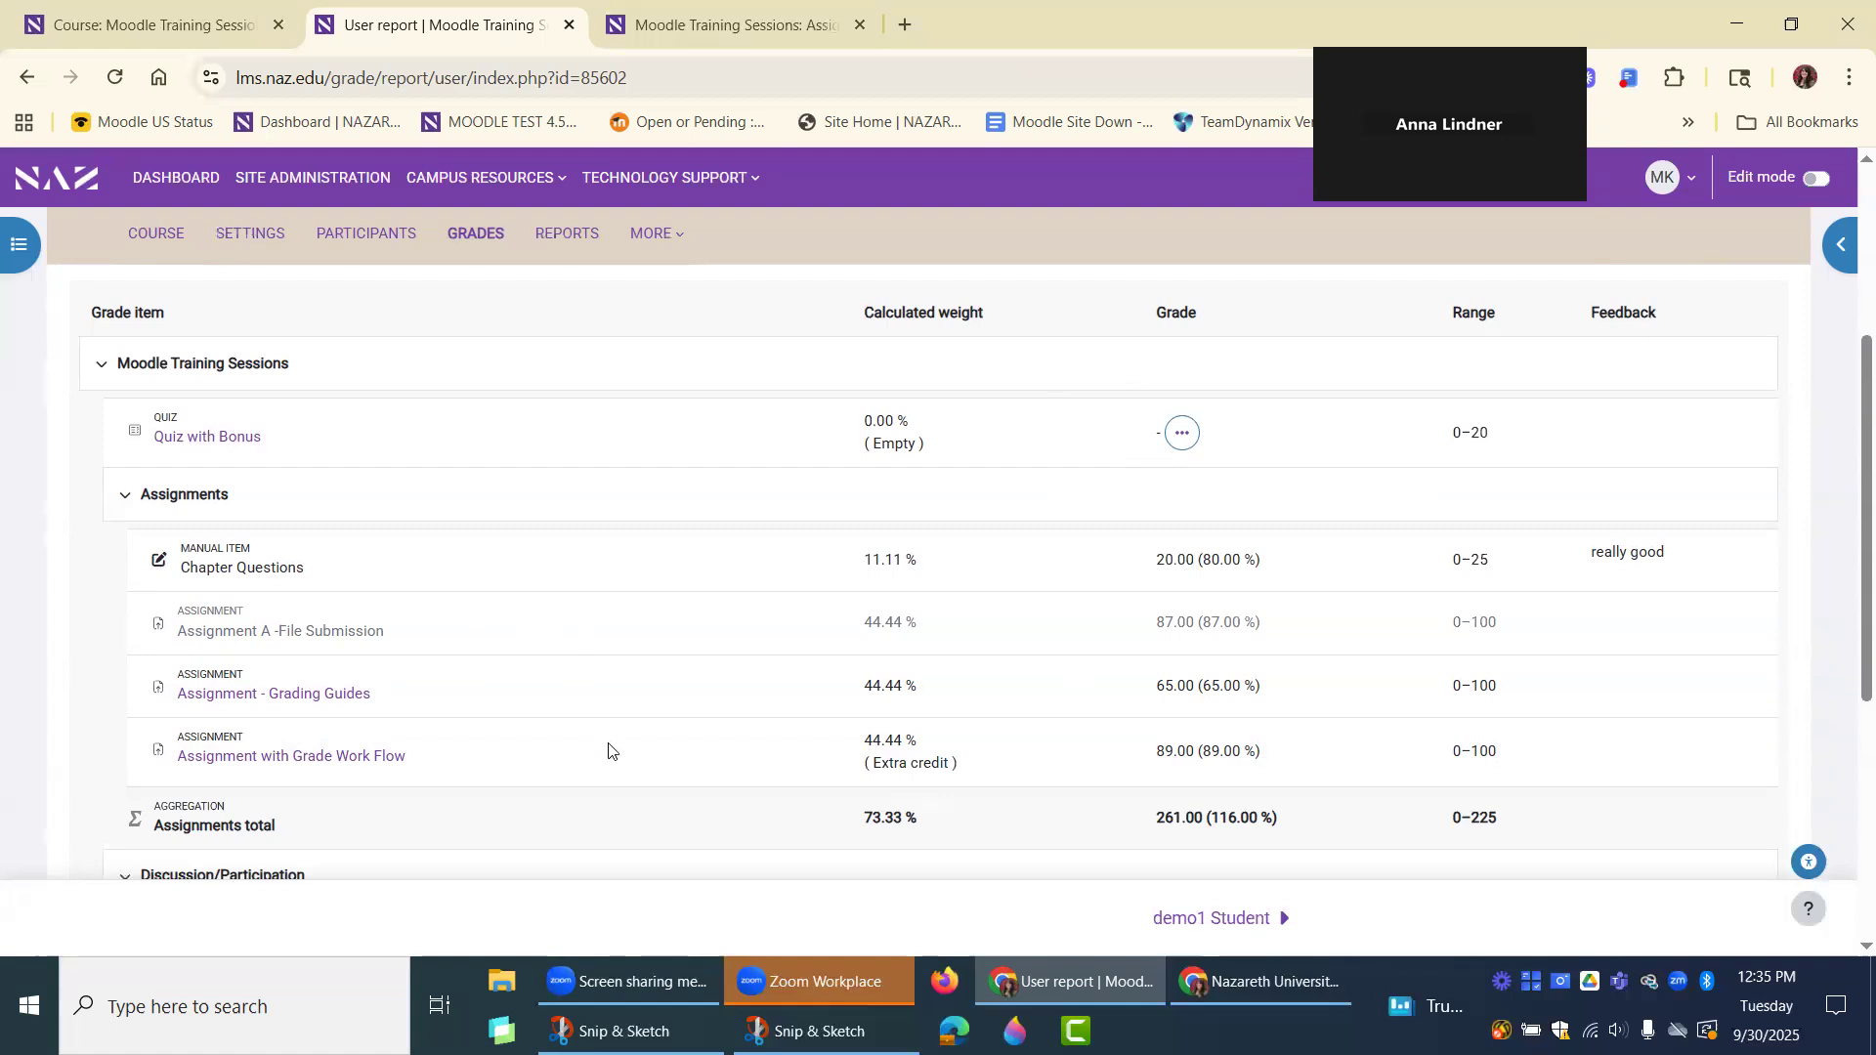
scroll(622, 727, "up", 1)
scroll(623, 723, "up", 1)
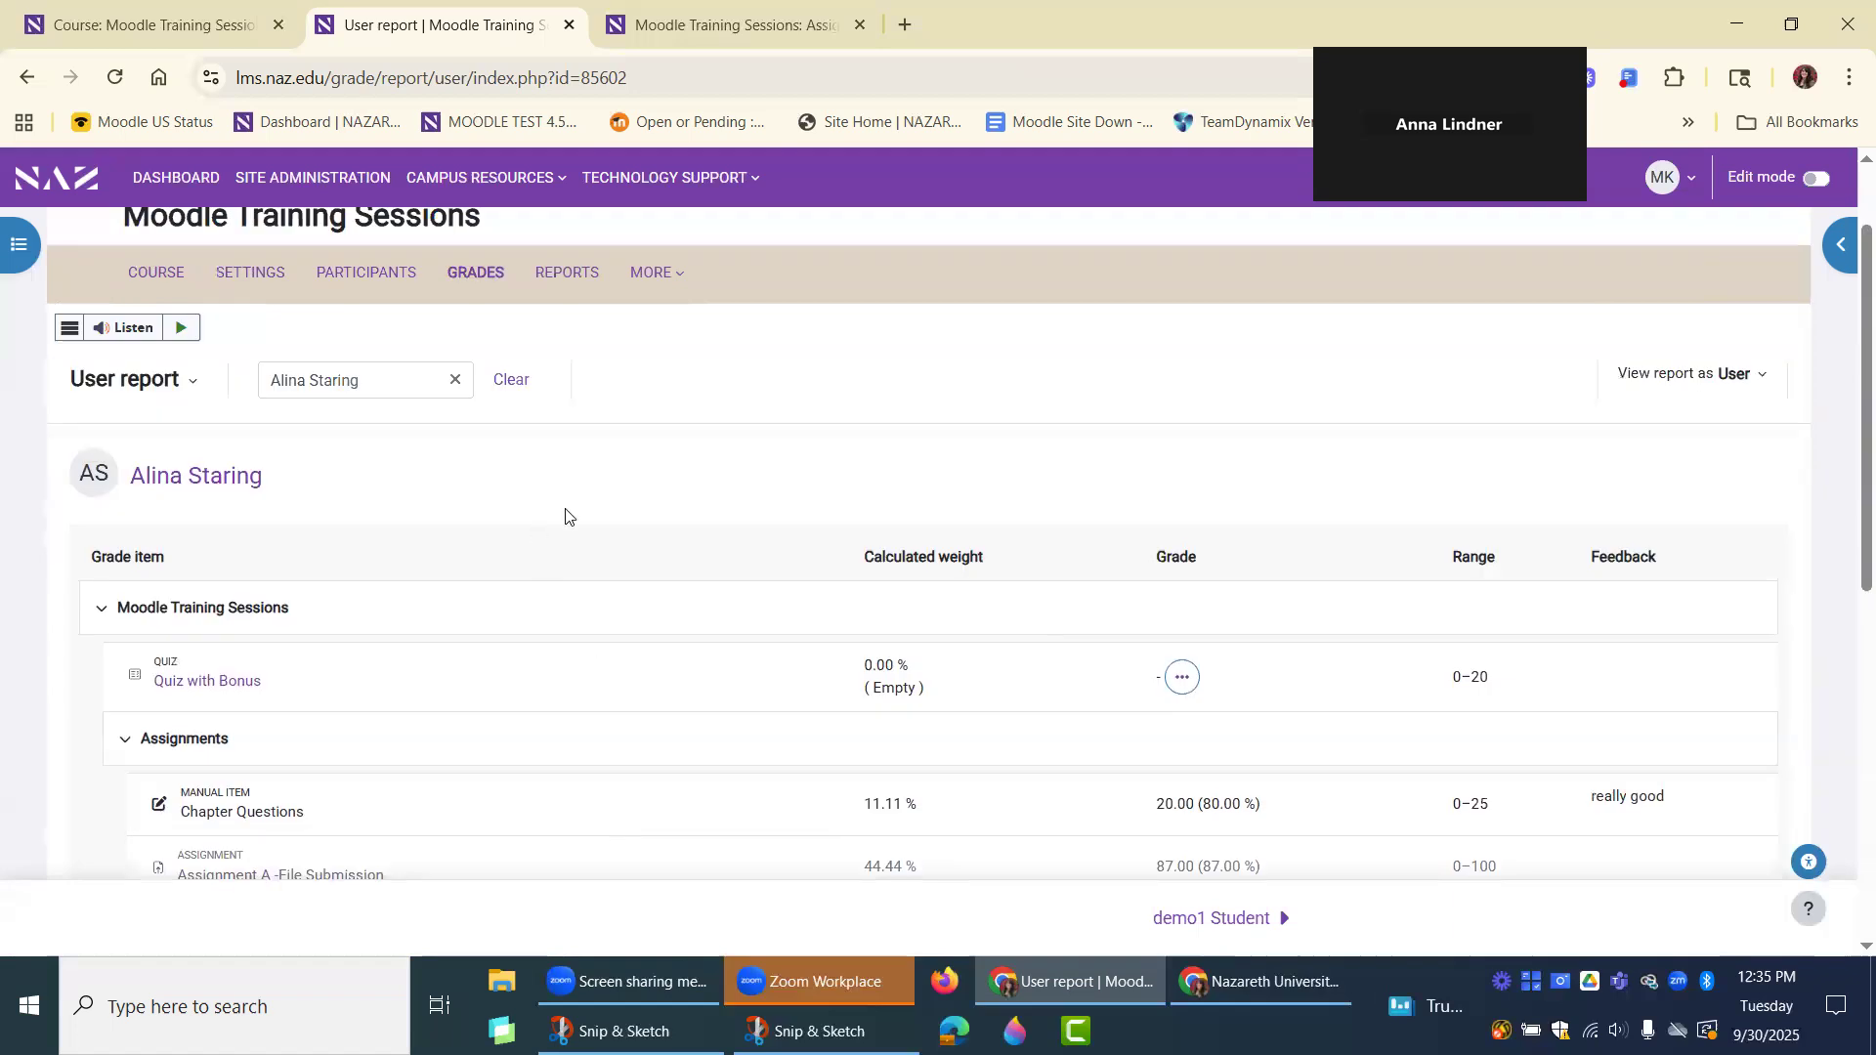
Reopen Gradebook setup and review the weights, maximum grades and status of the items in the Assignments category.
left_click(133, 387)
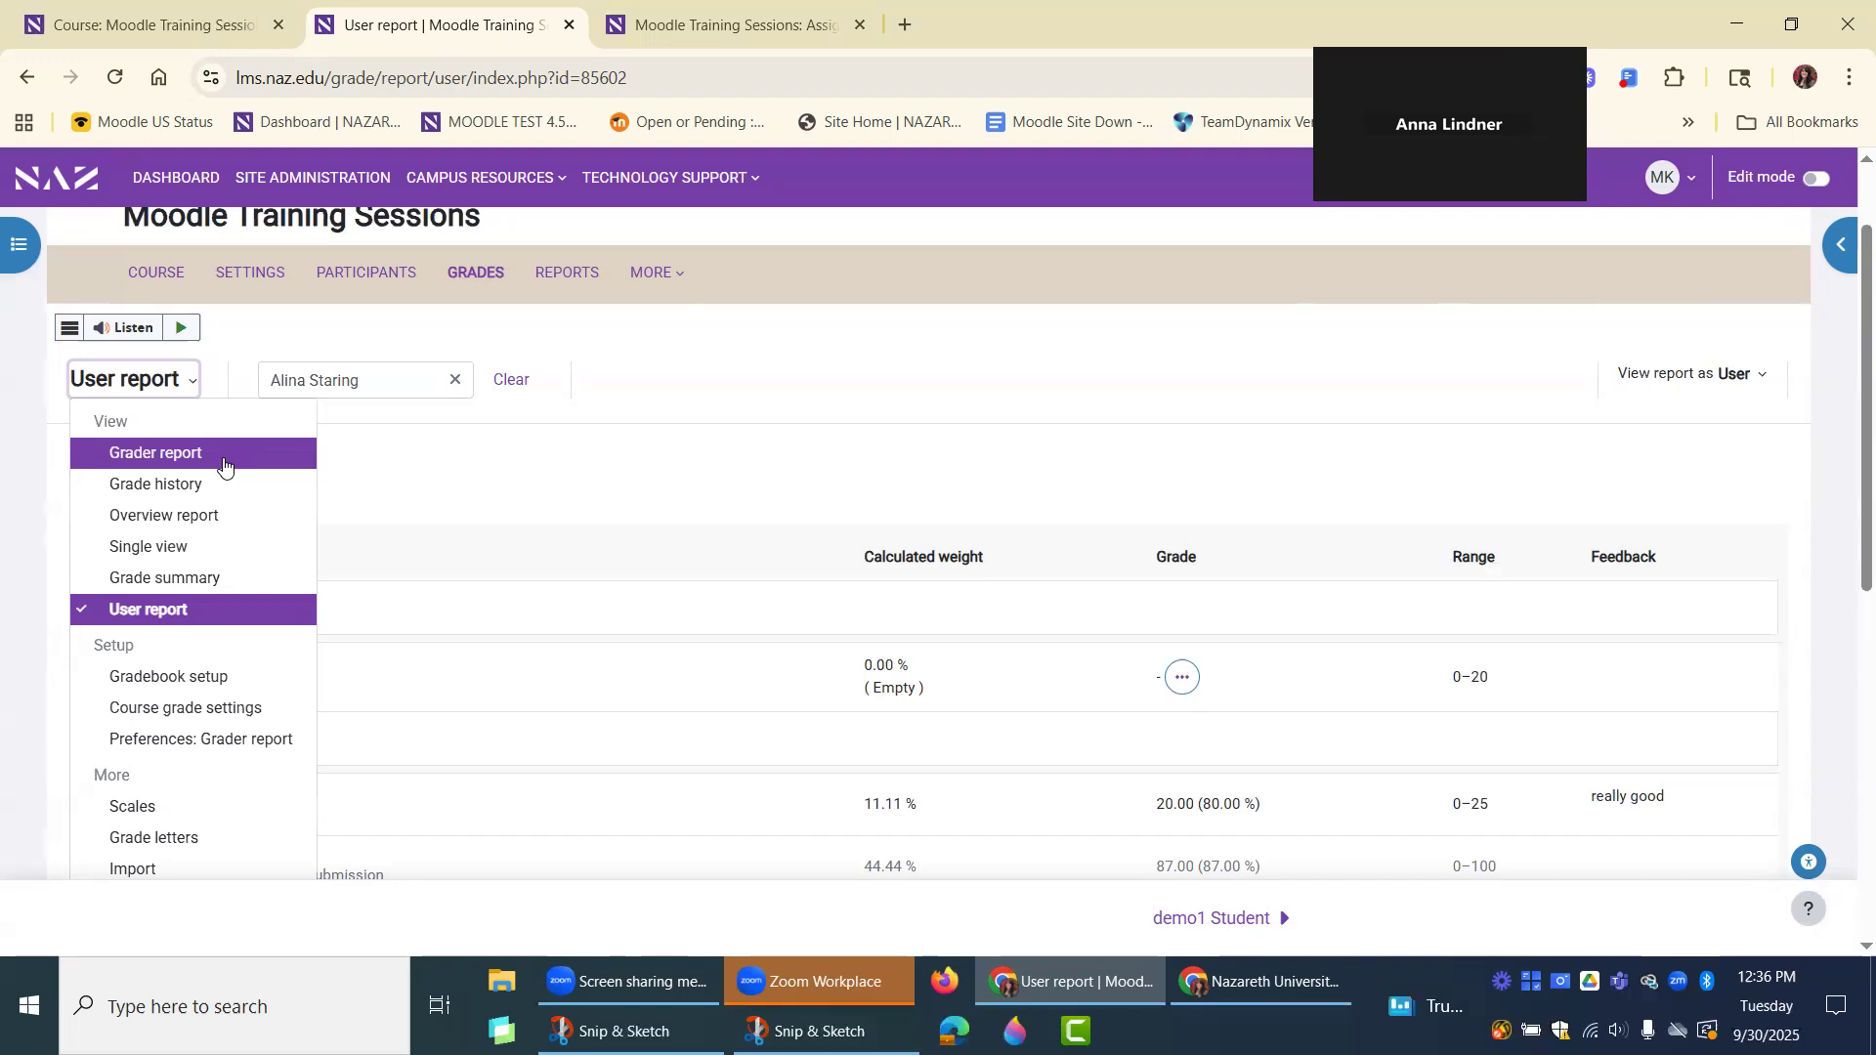
left_click(221, 676)
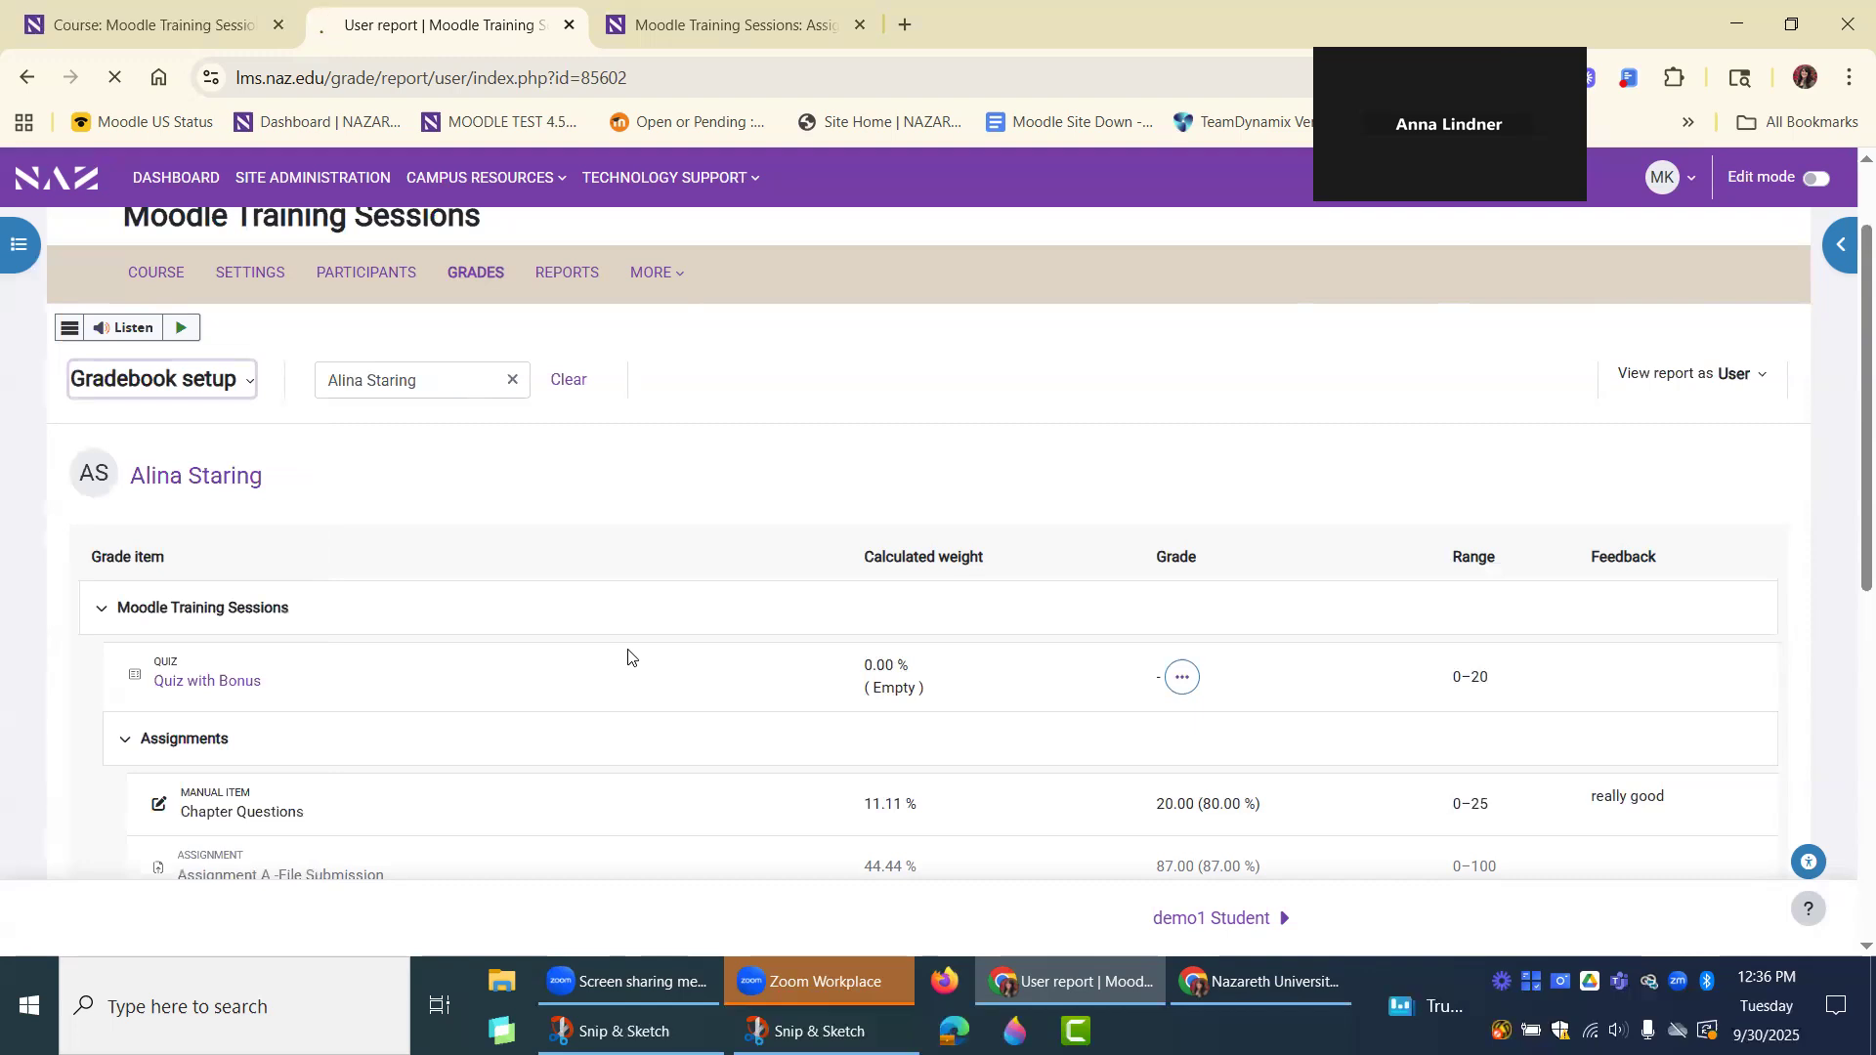
scroll(833, 738, "down", 2)
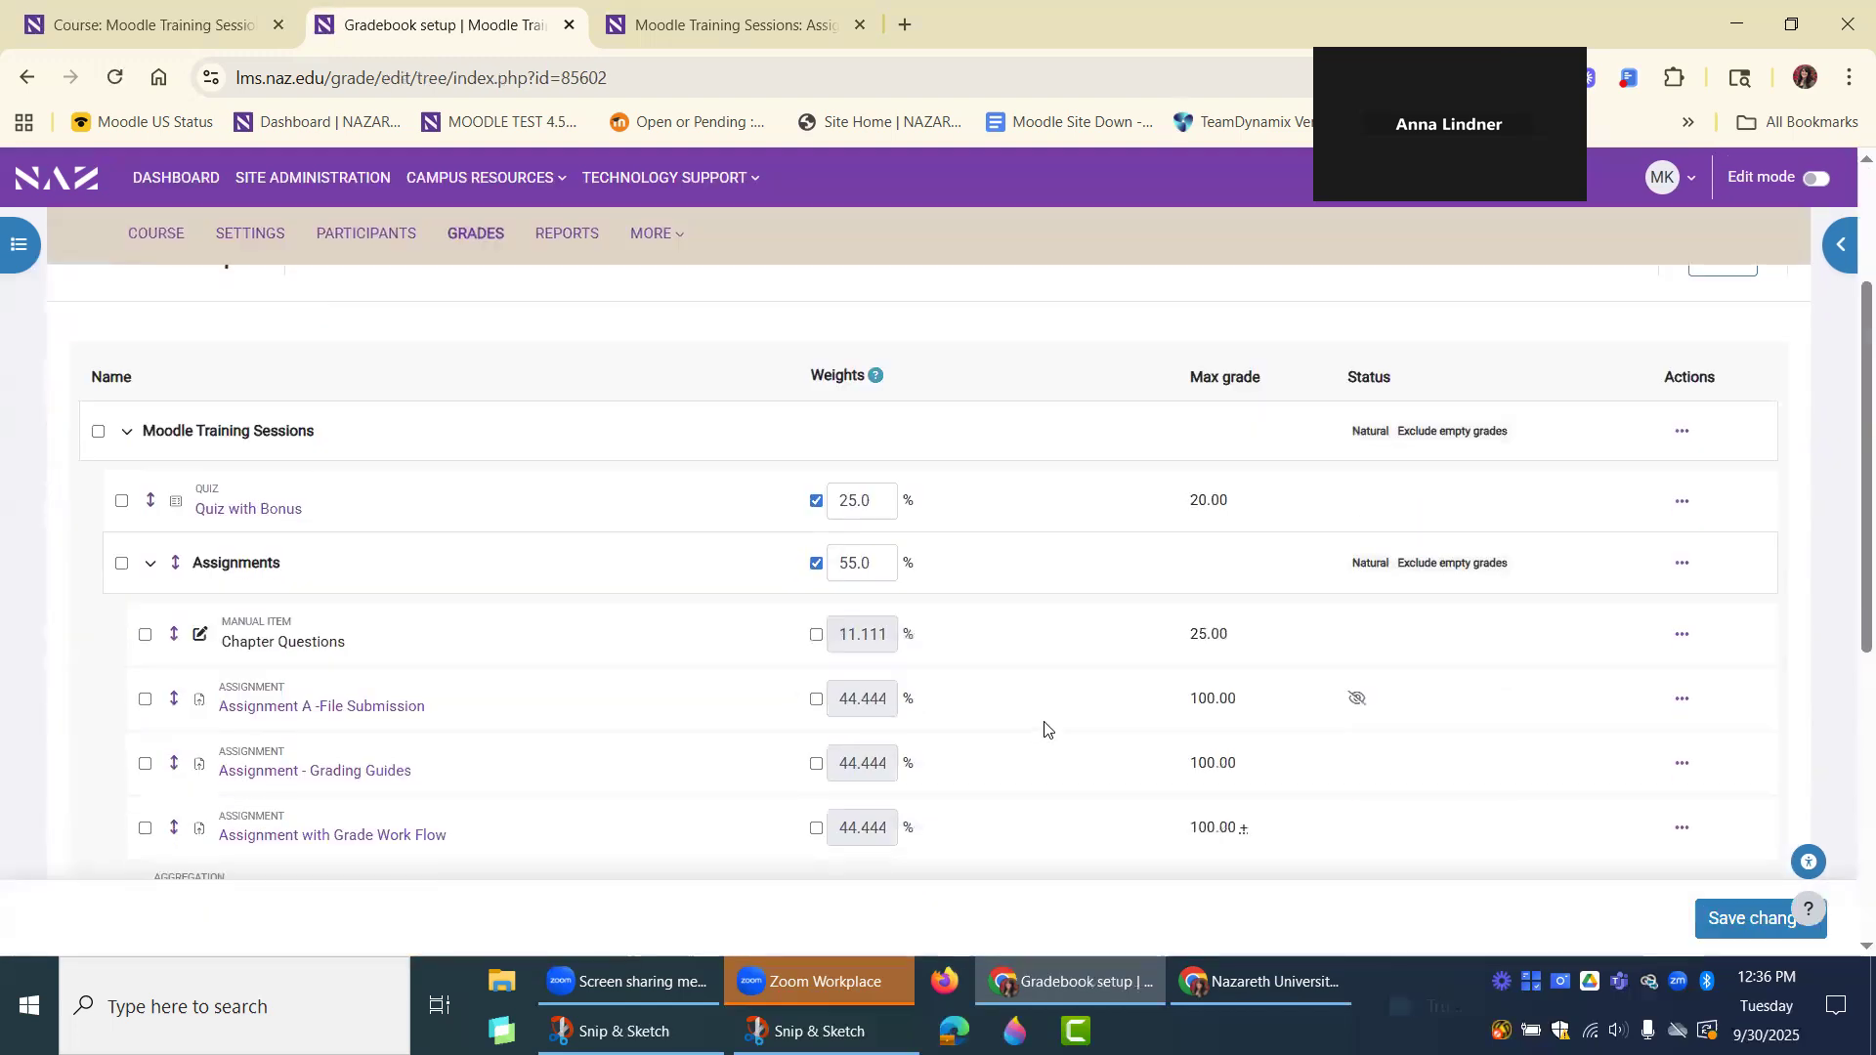
scroll(1045, 728, "down", 1)
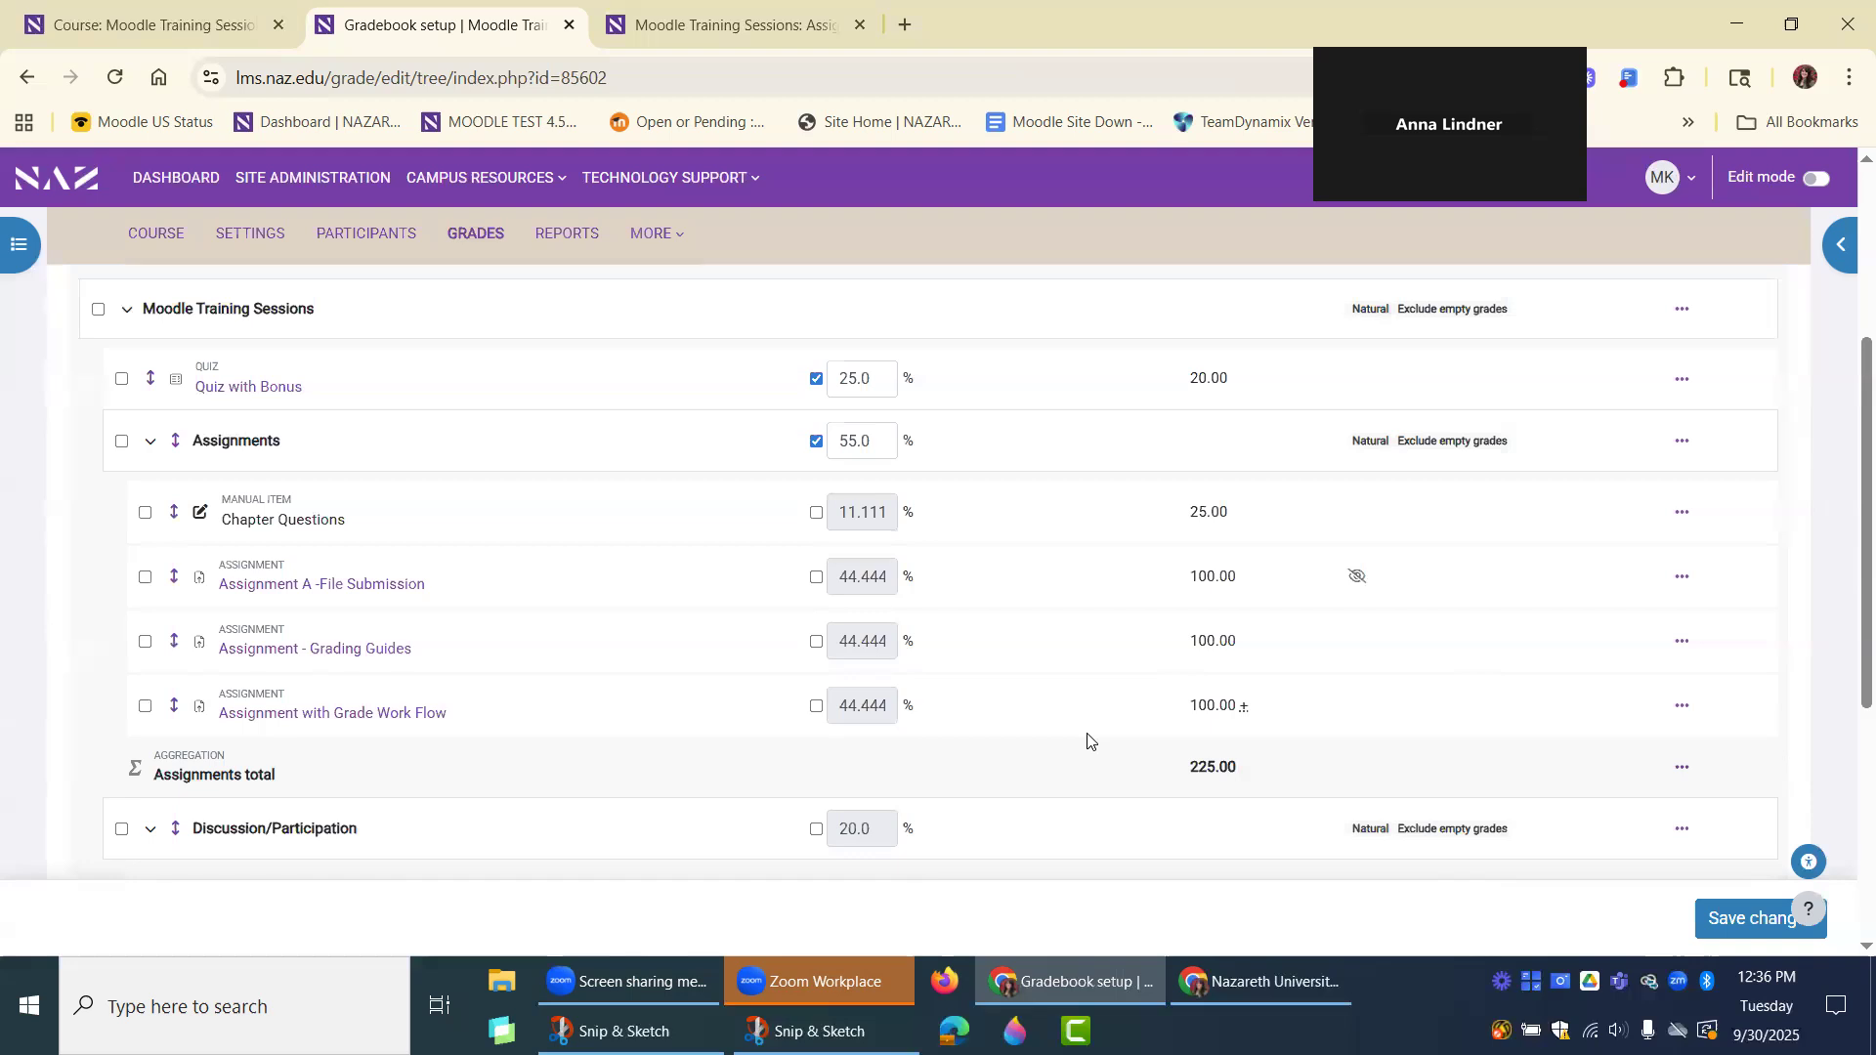
scroll(1087, 739, "up", 1)
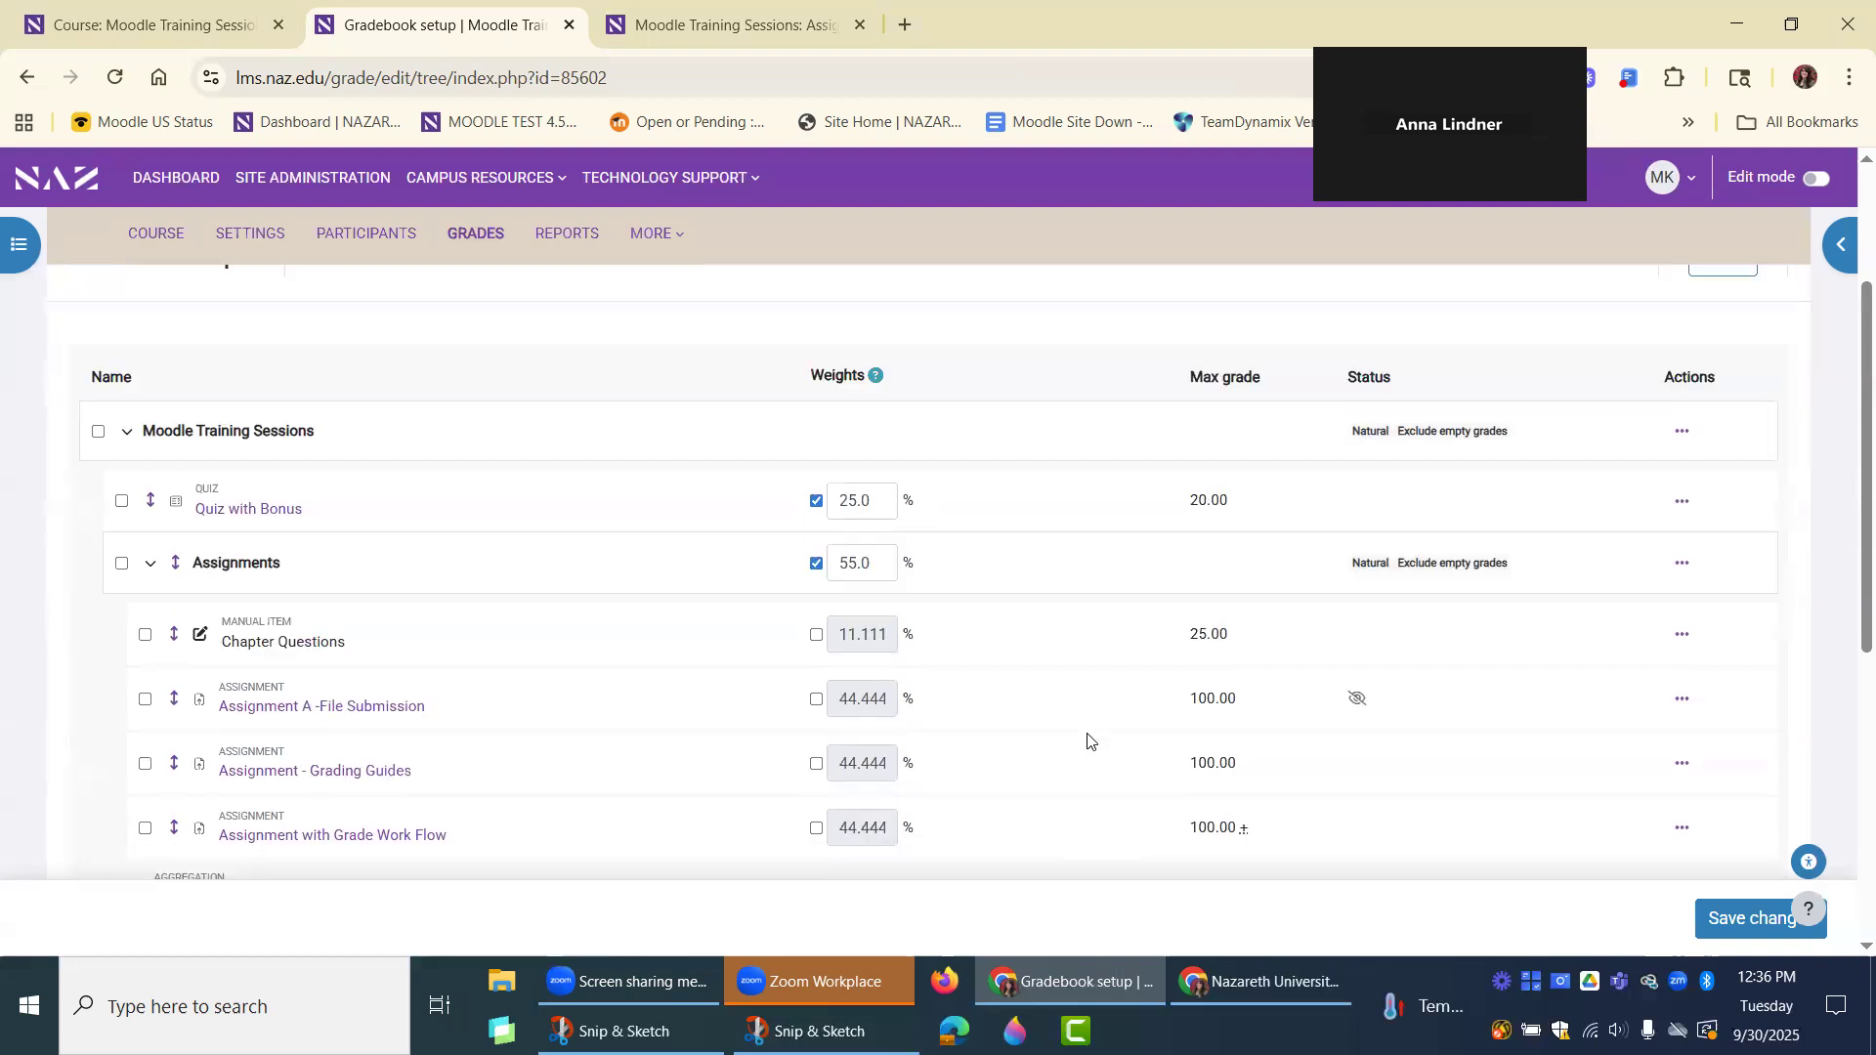
scroll(1087, 740, "up", 1)
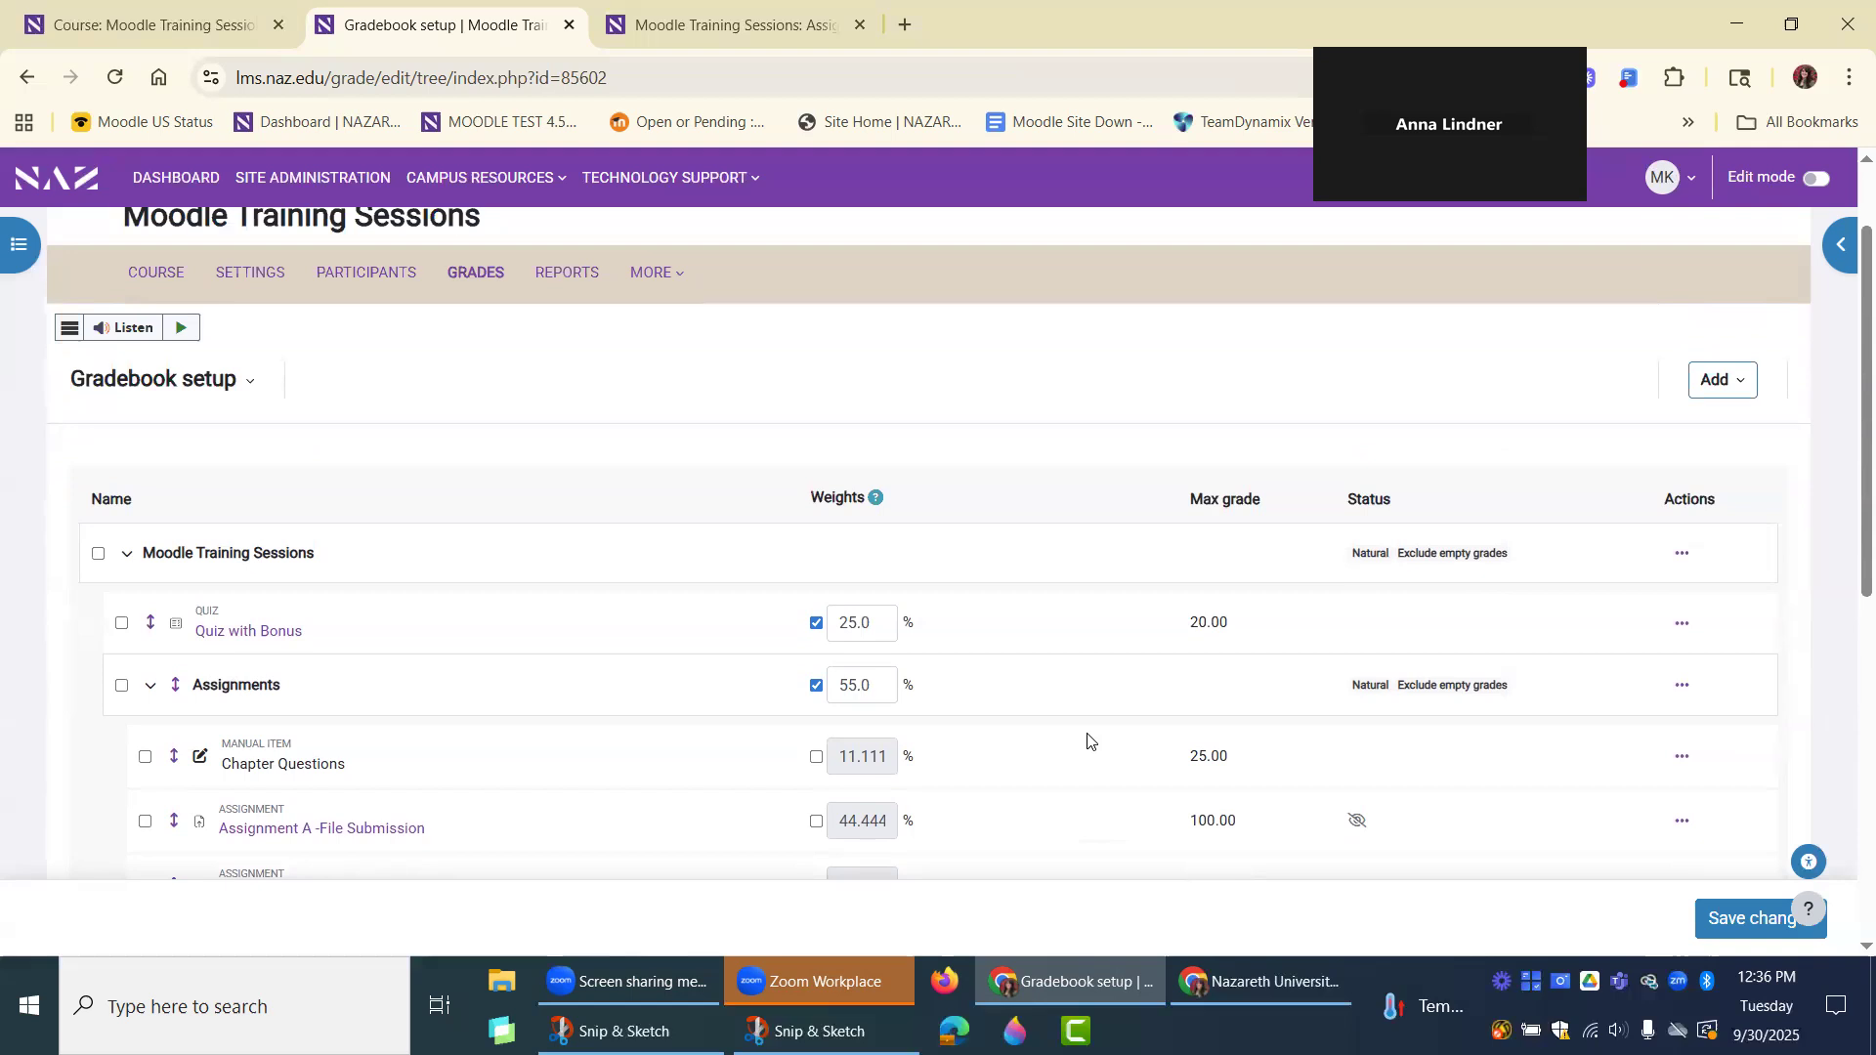
scroll(1087, 740, "down", 2)
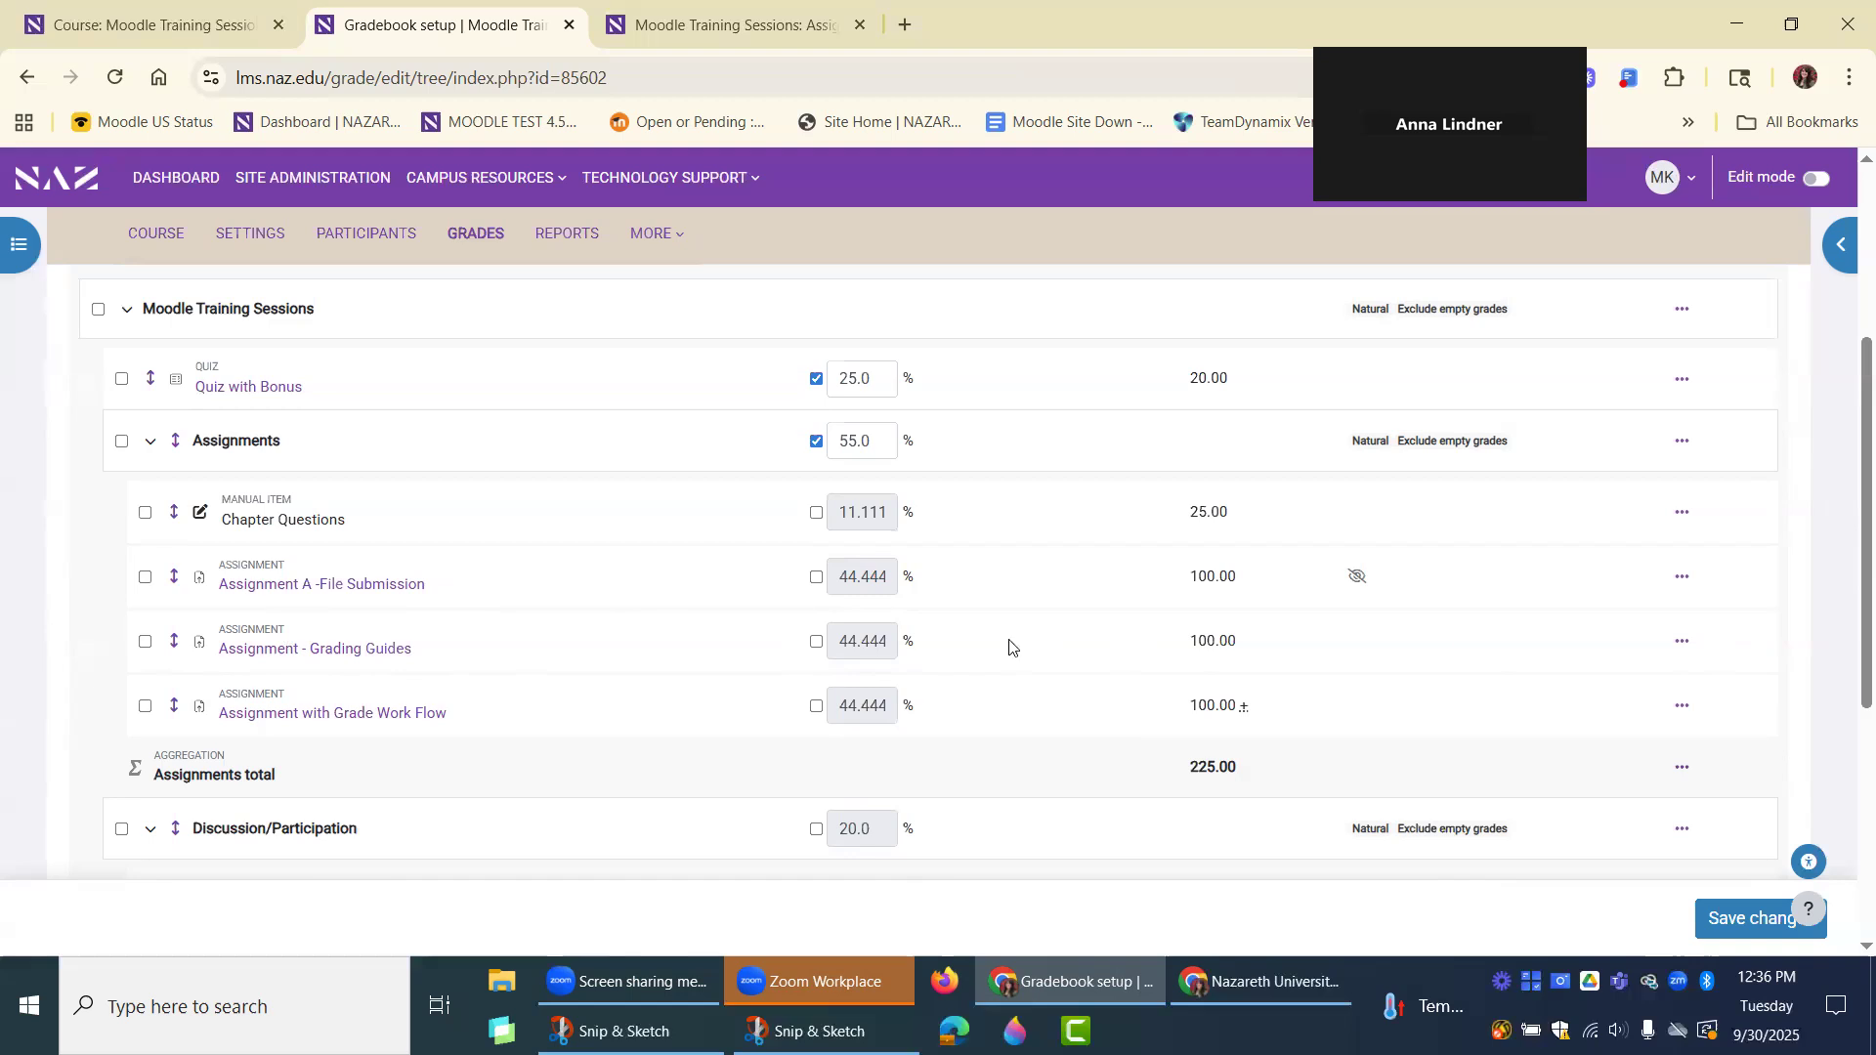
Mark the grade item Assignment - Grading Guides as extra credit, save it, and review the Assignments category's weights.
left_click(1681, 641)
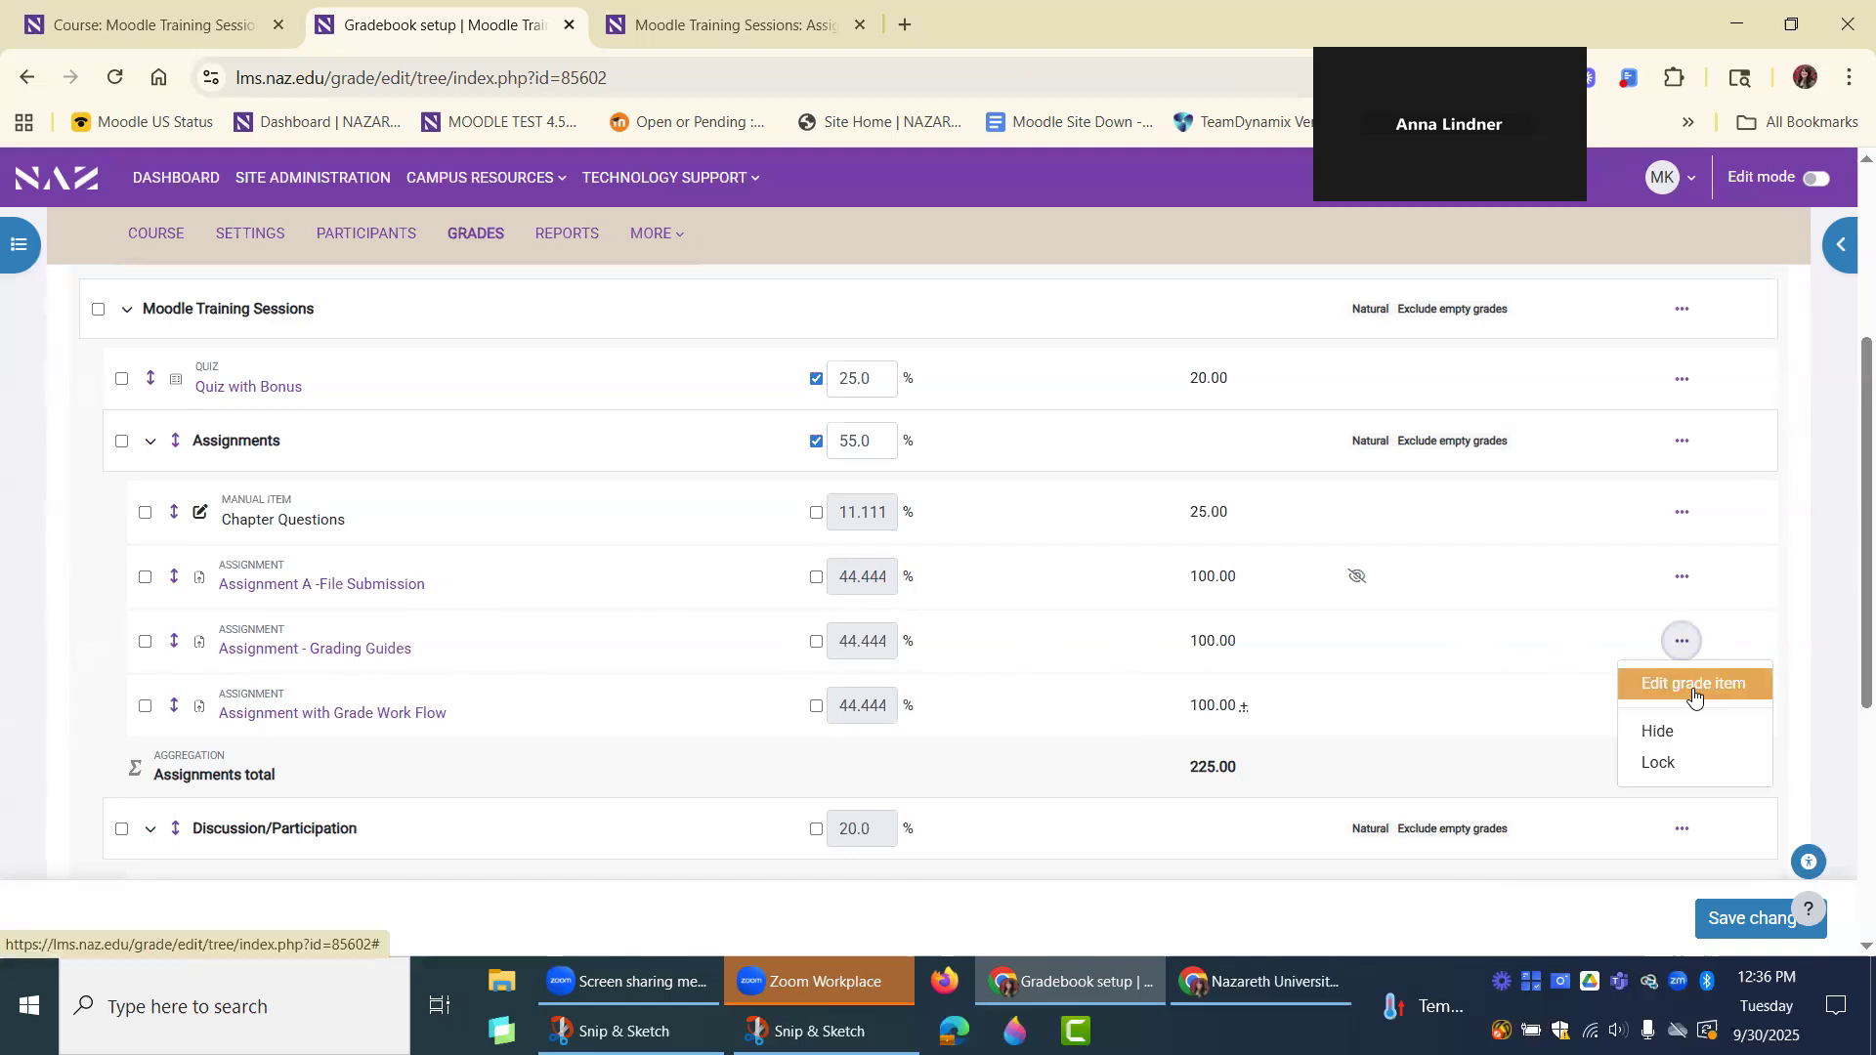
left_click(1653, 683)
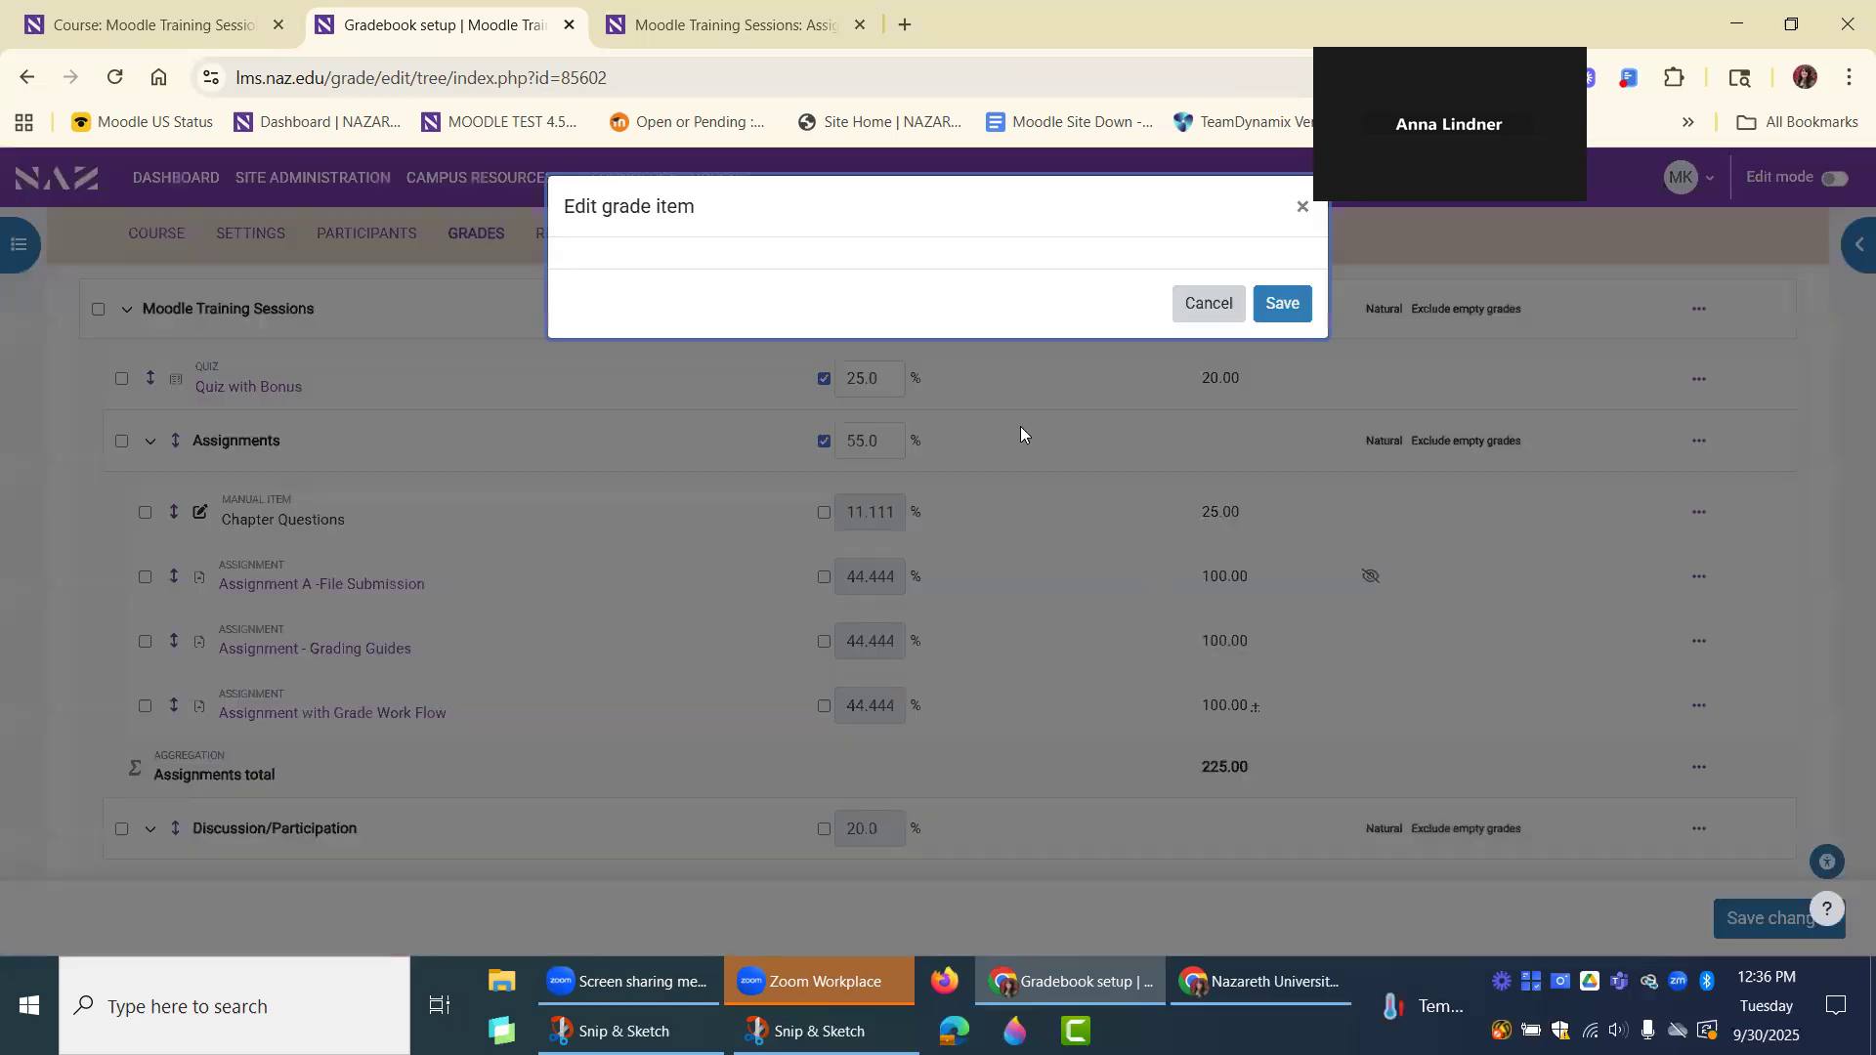
left_click(765, 608)
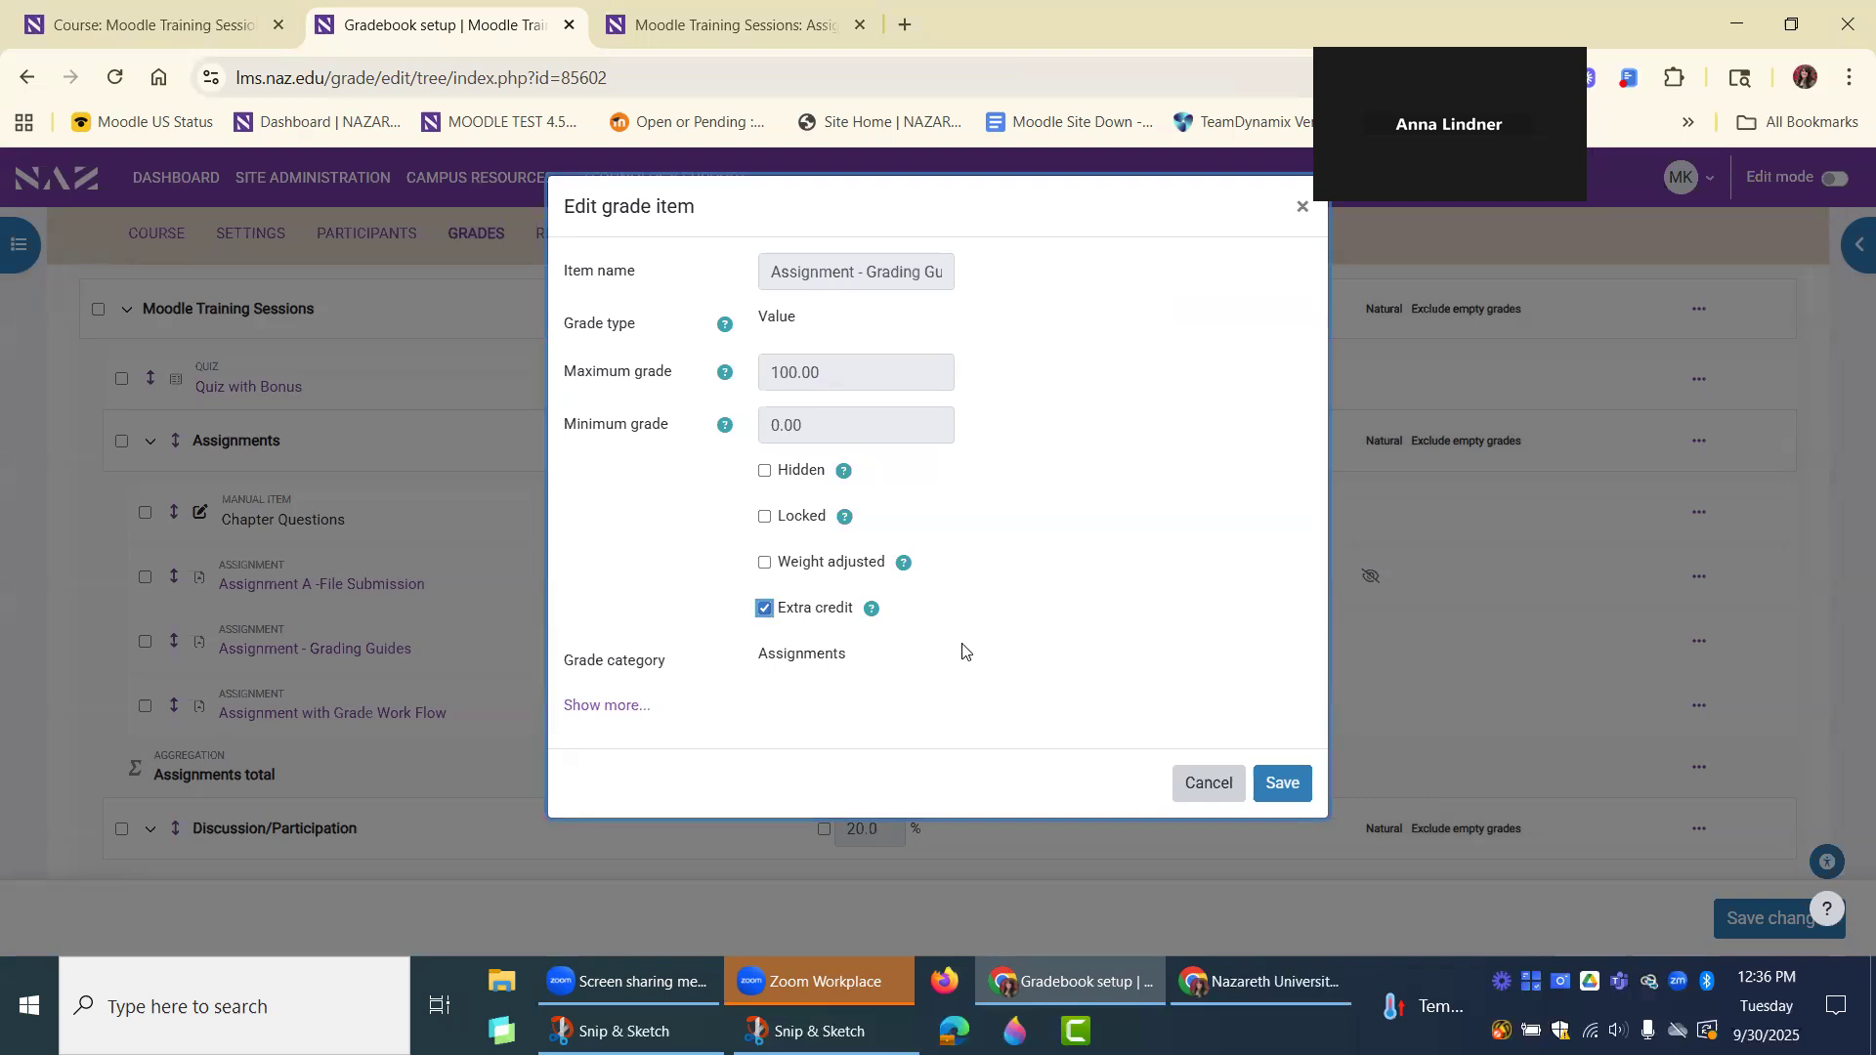
left_click(1270, 790)
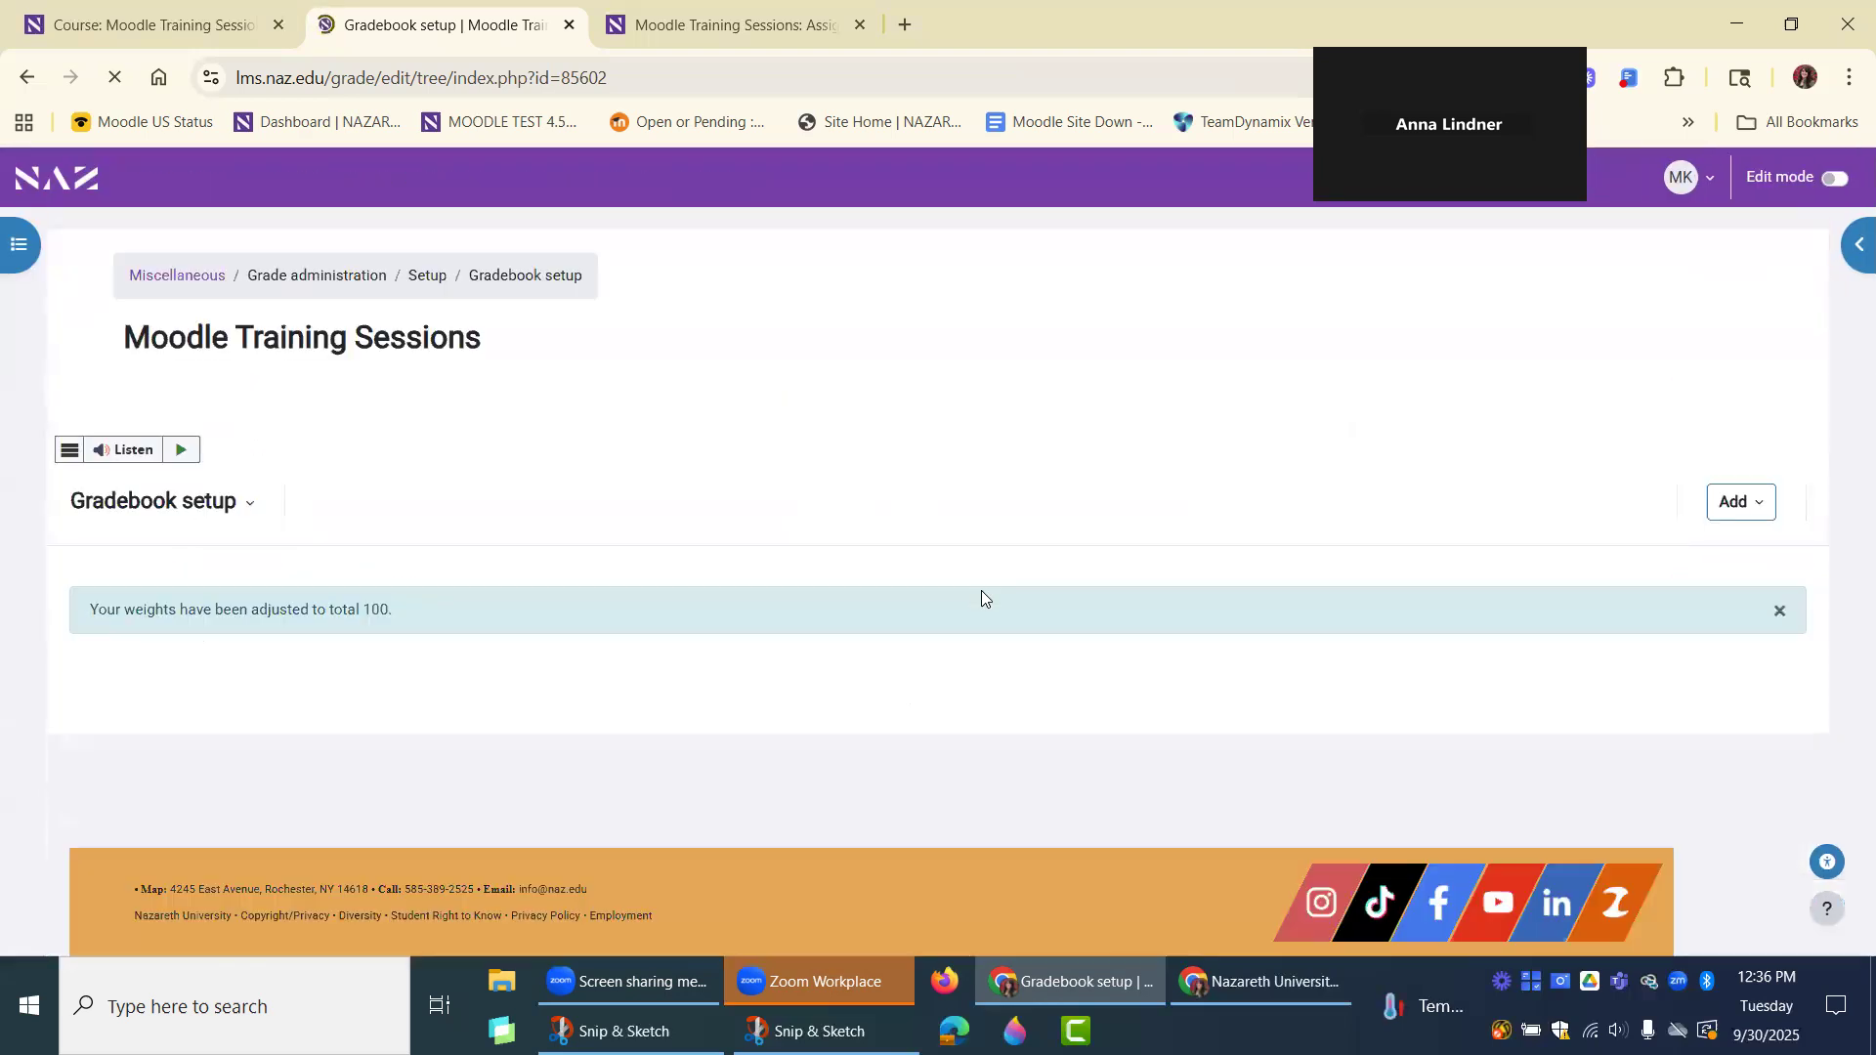
scroll(962, 601, "down", 3)
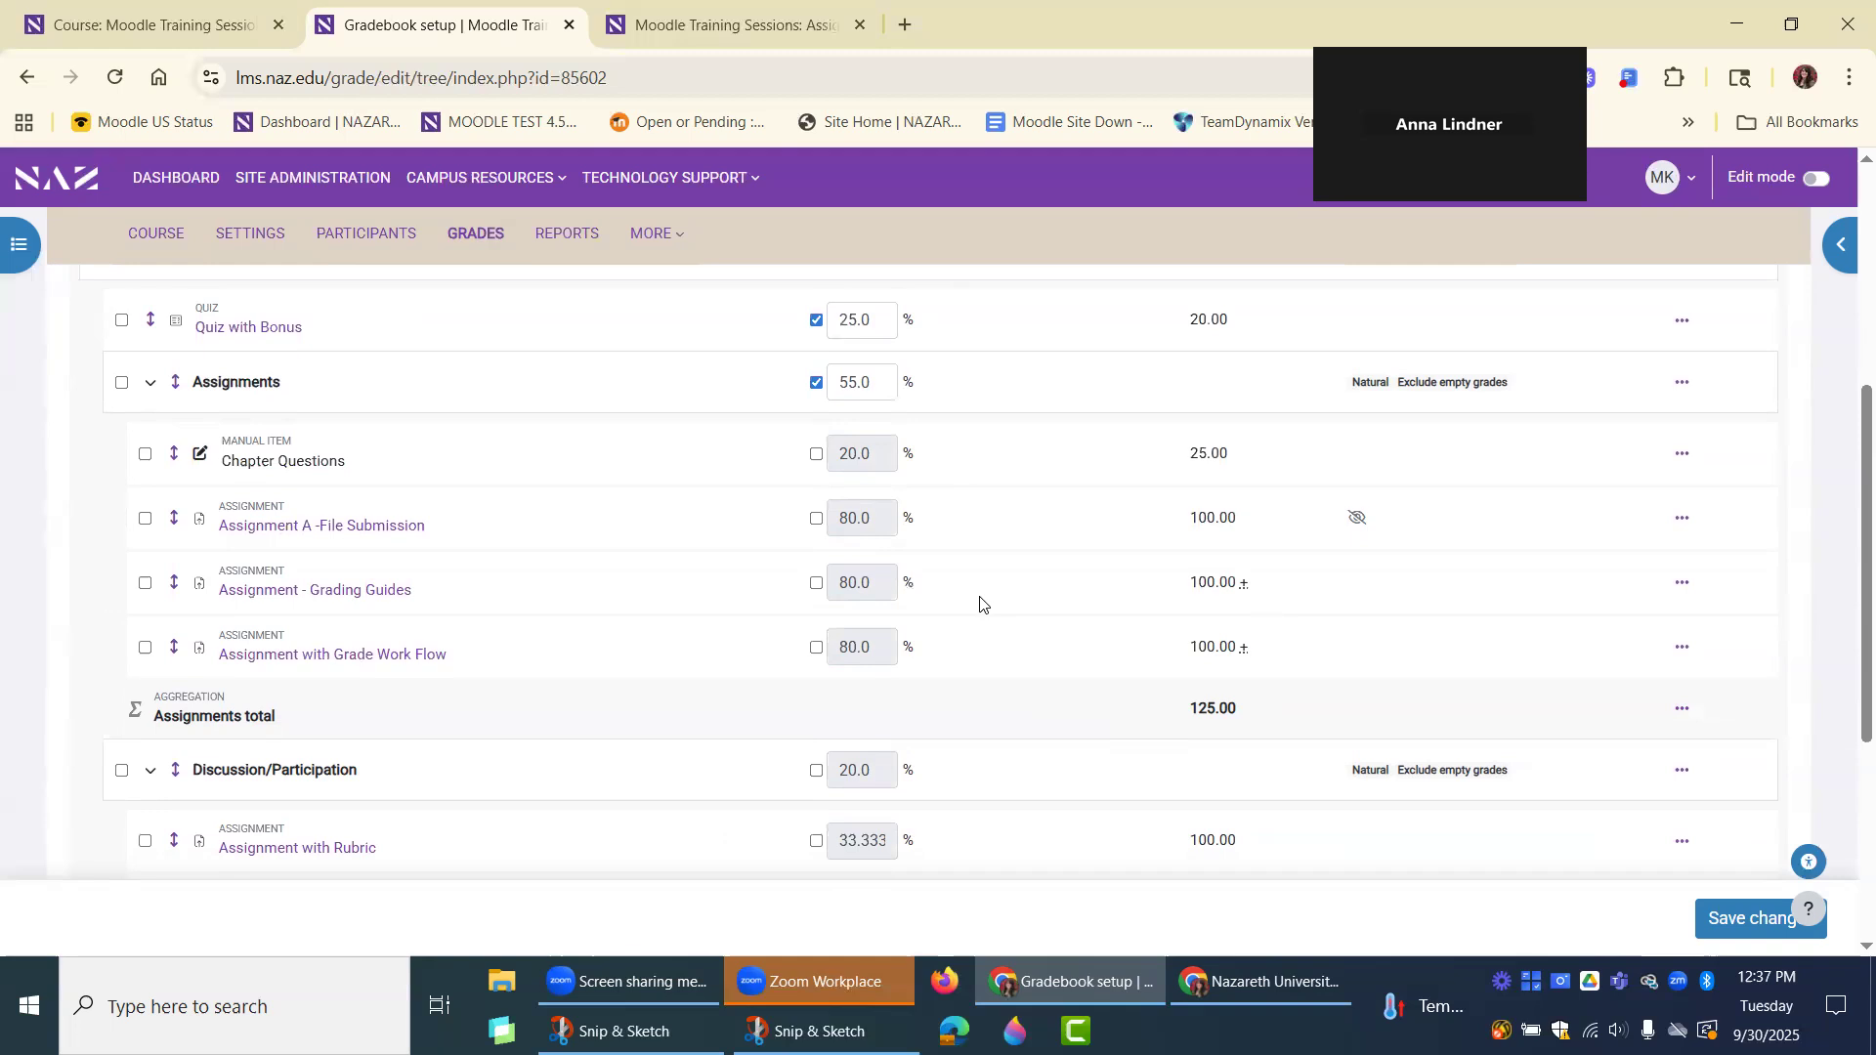
scroll(980, 602, "up", 2)
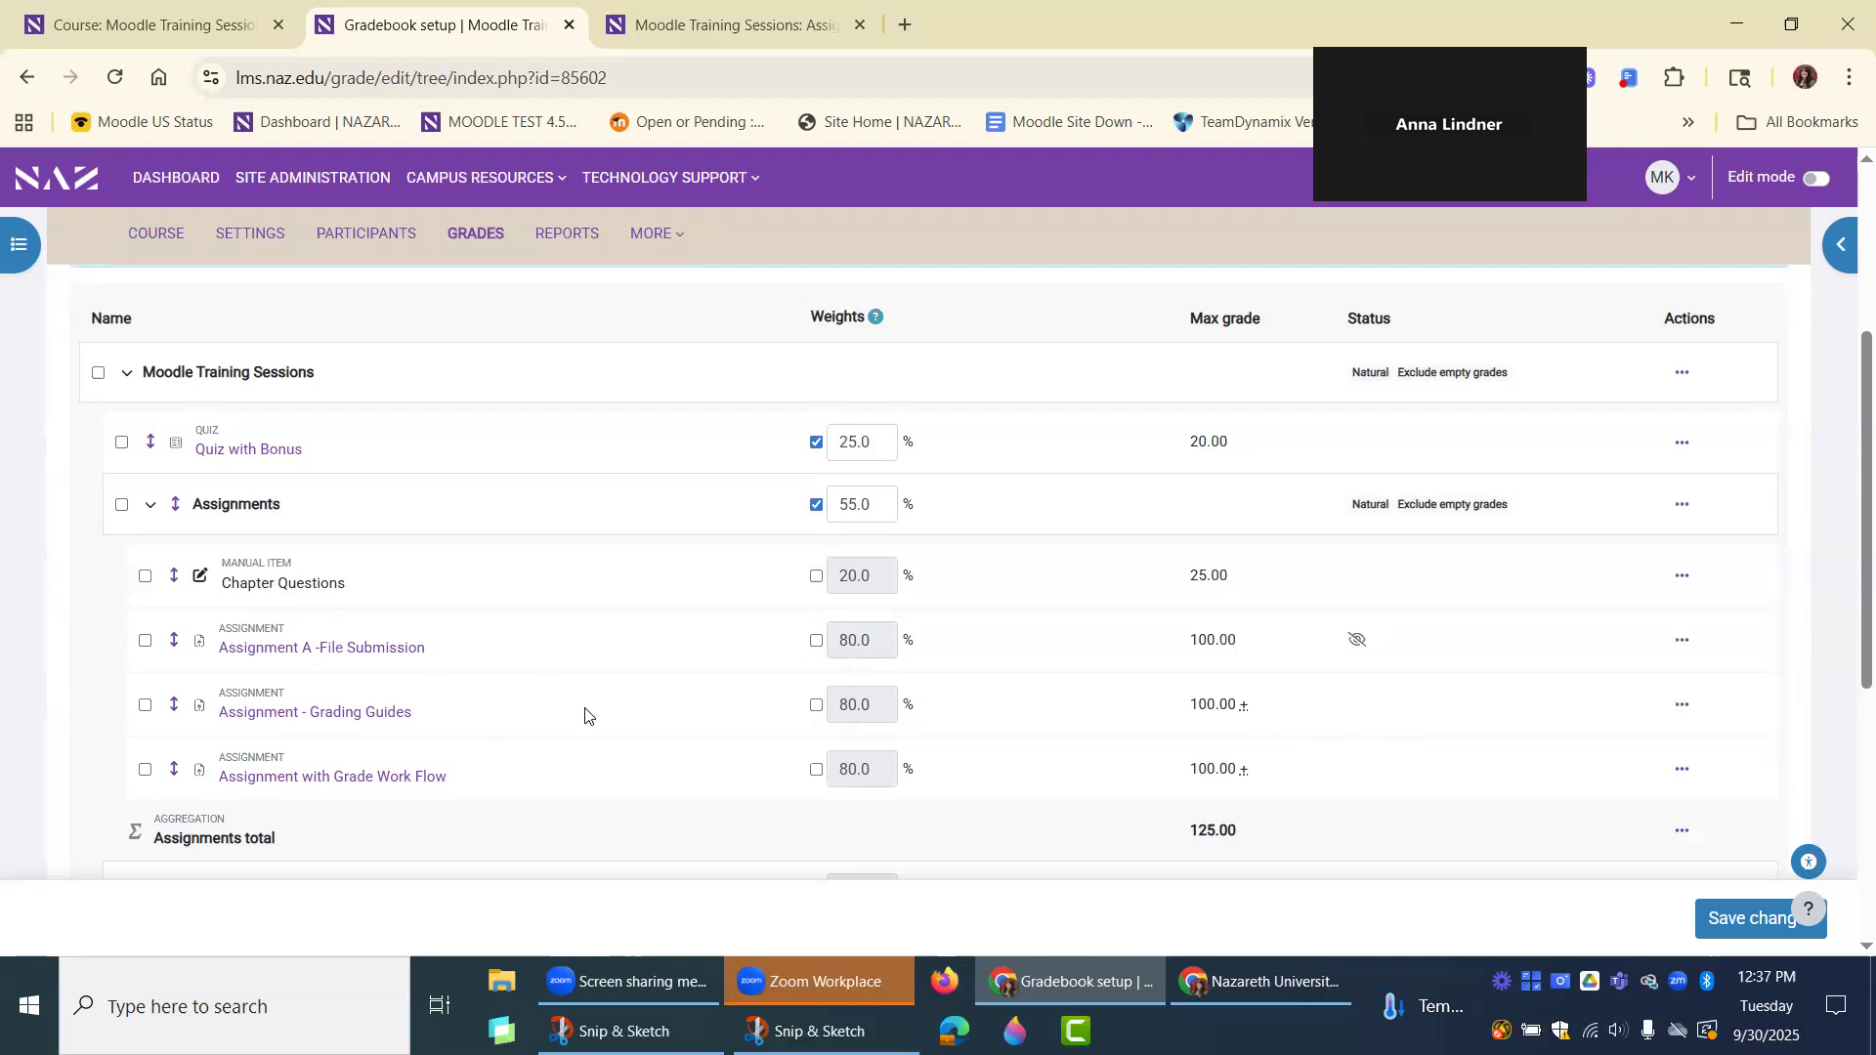
Start a new manual grade item in Gradebook setup and name it "extra credit".
scroll(1693, 452, "up", 2)
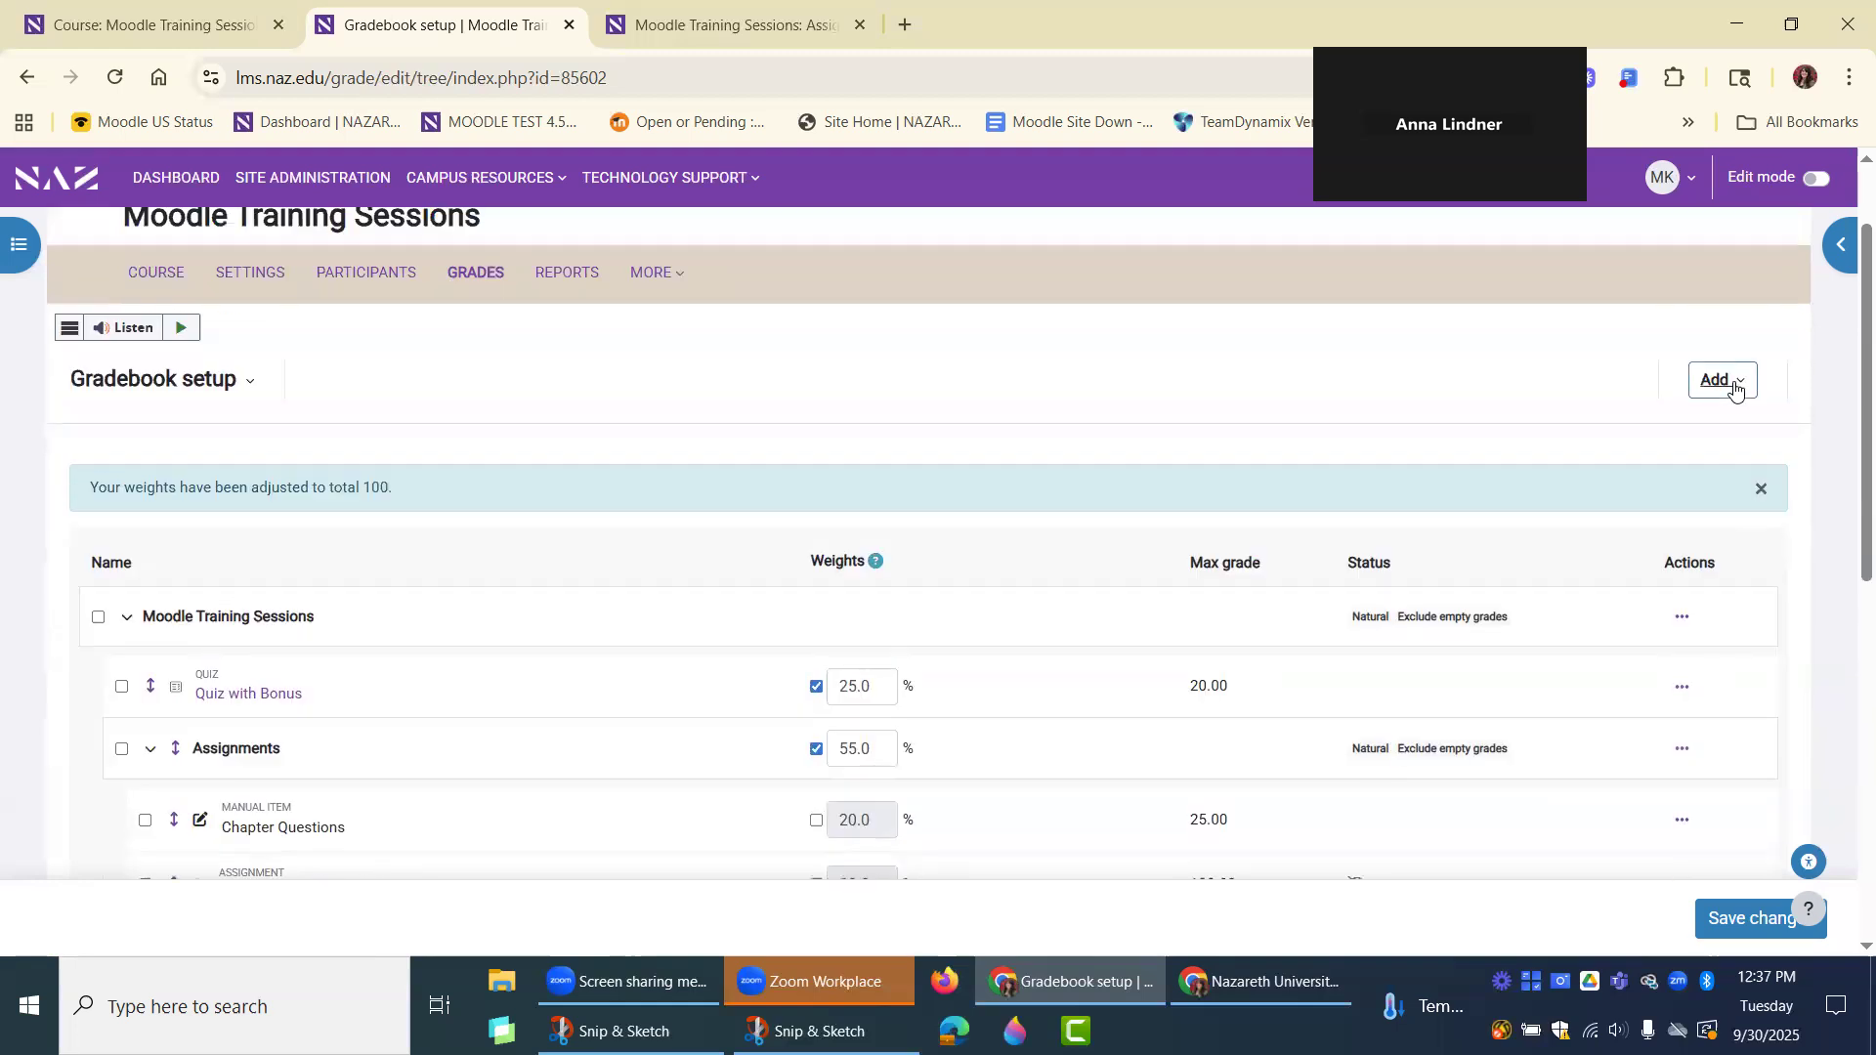
left_click(1721, 380)
left_click(1687, 423)
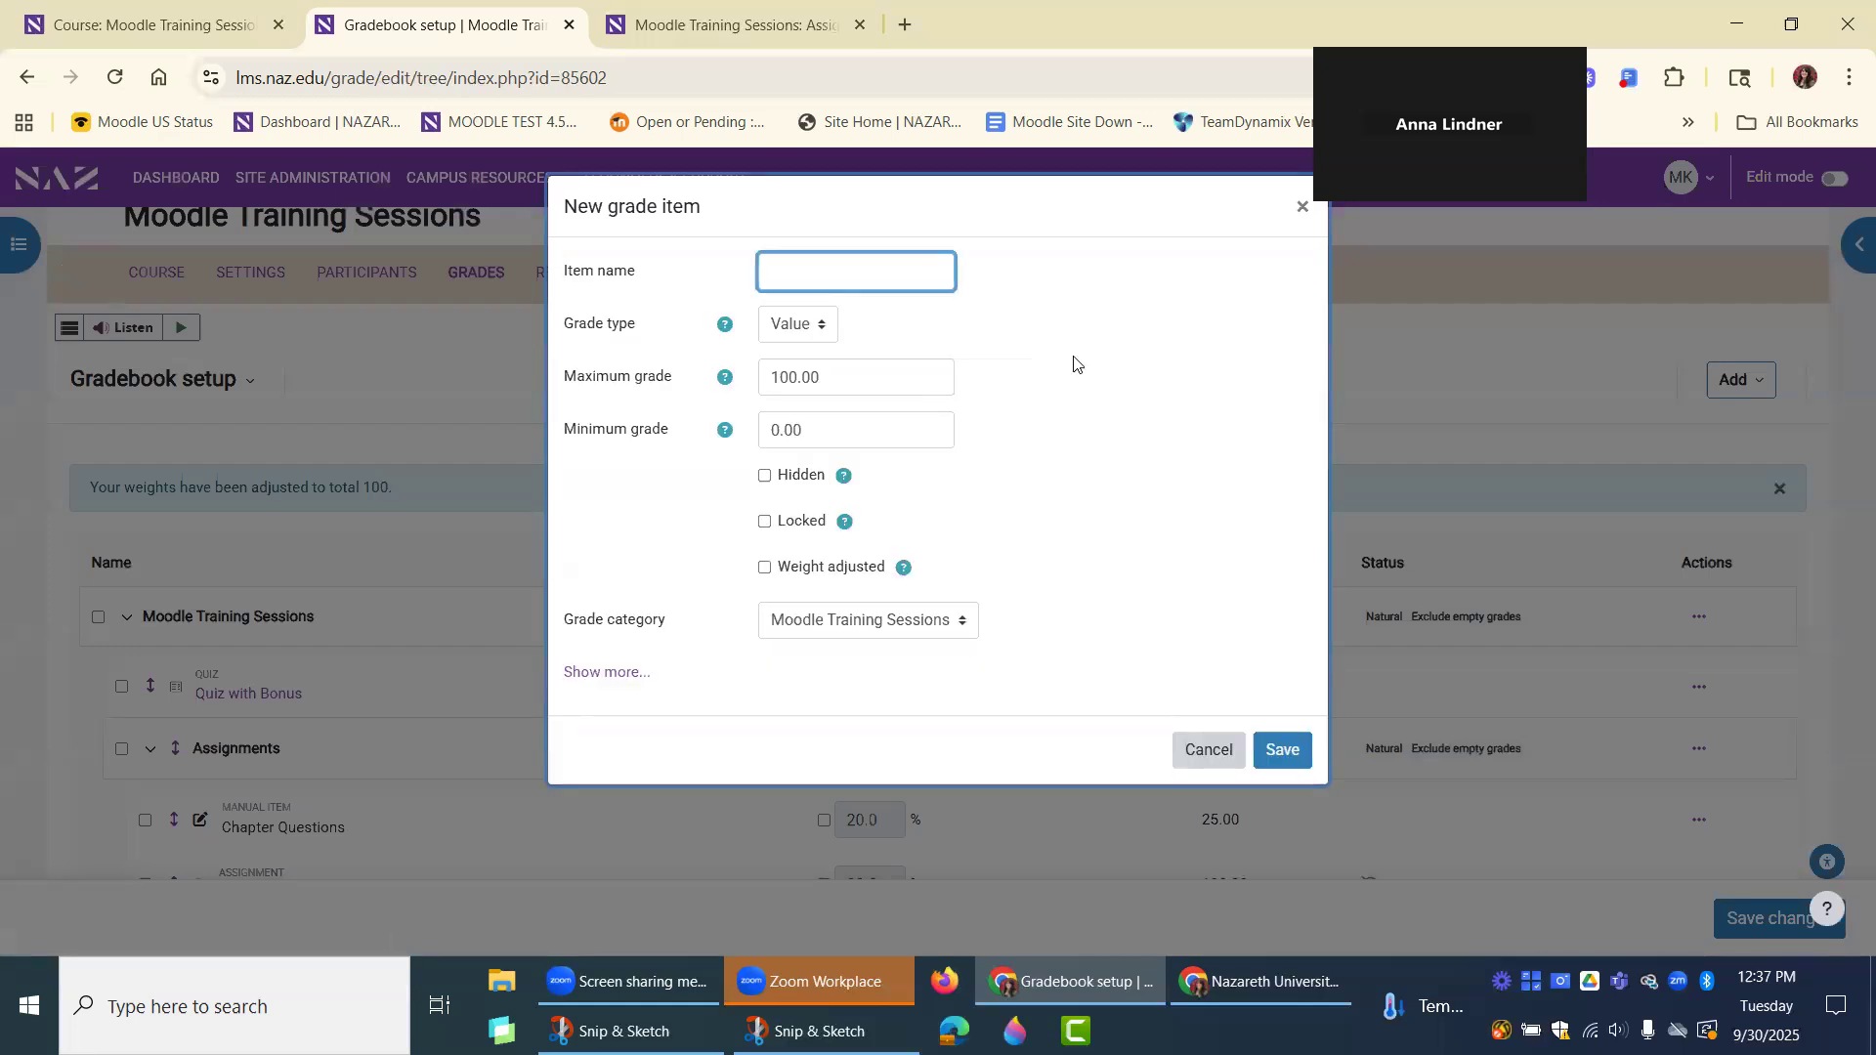
type("extra credit")
Expand the new item's full settings, try to mark it as extra credit under Parent category, and save the item.
left_click(606, 672)
scroll(1038, 575, "down", 2)
scroll(1040, 576, "down", 5)
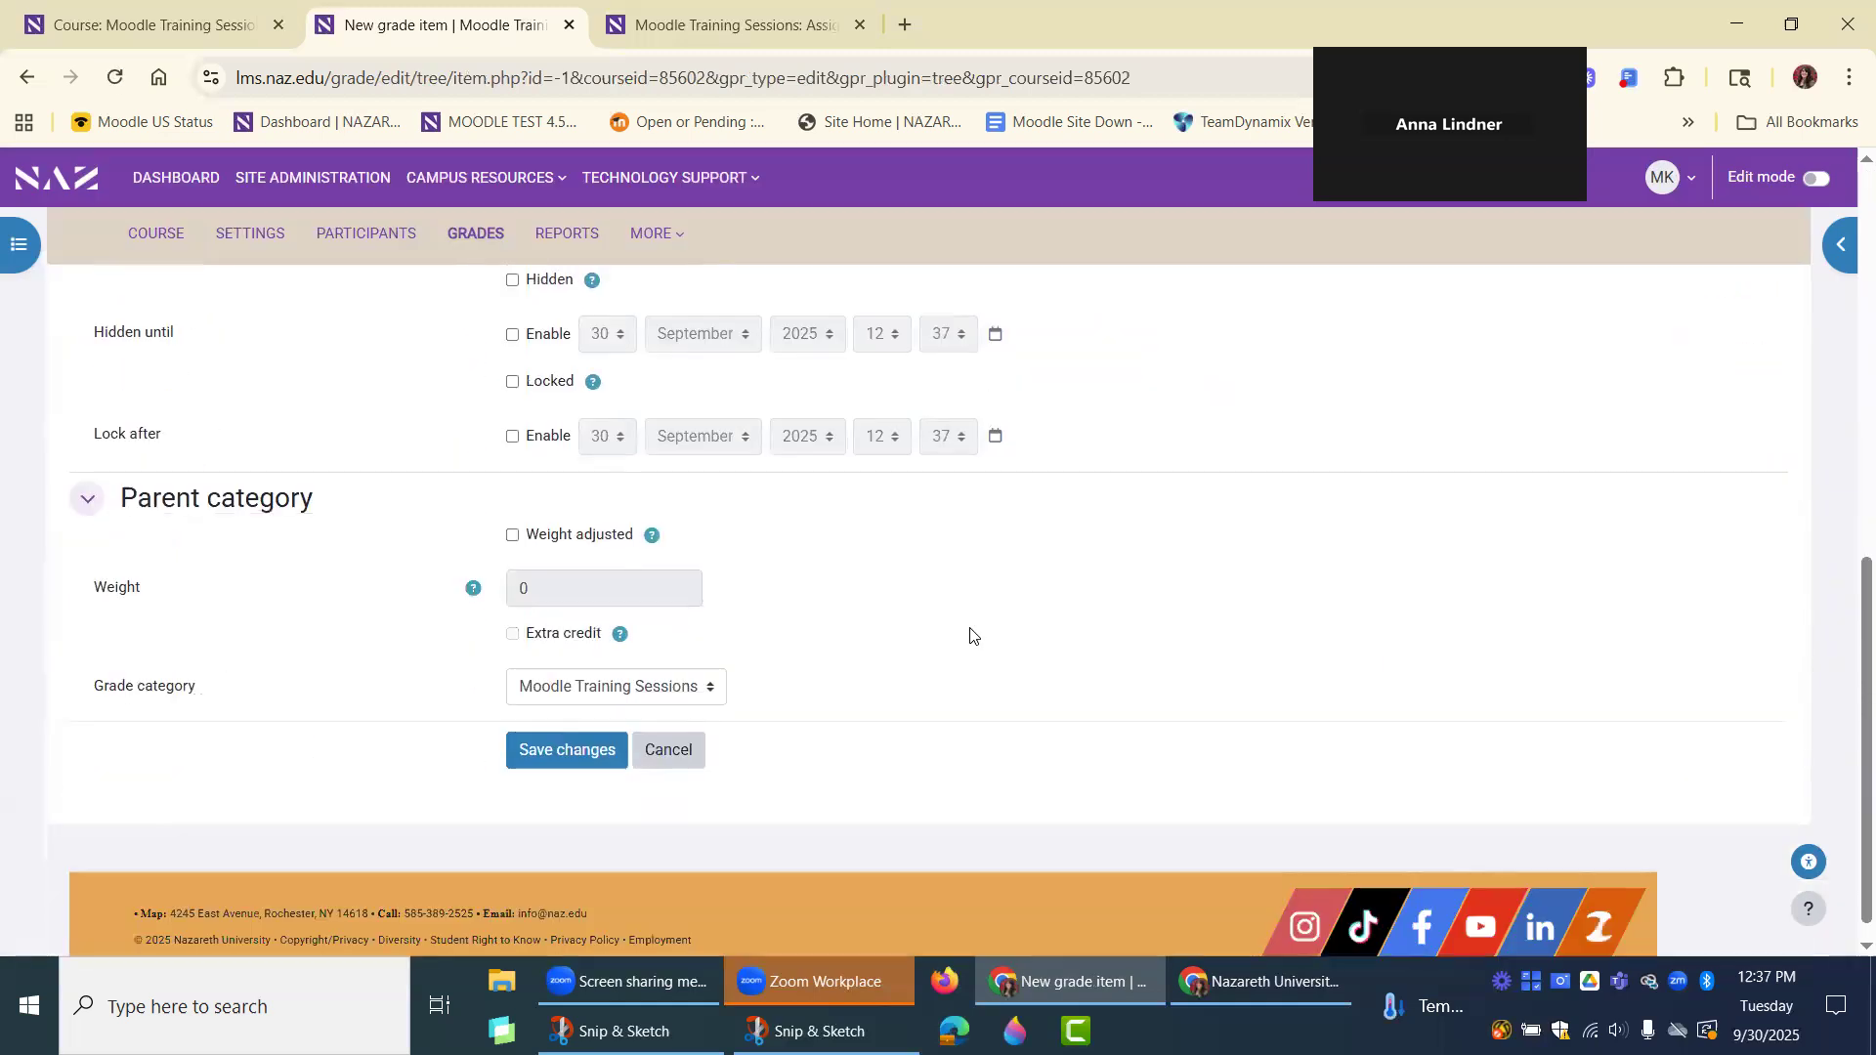
left_click(512, 537)
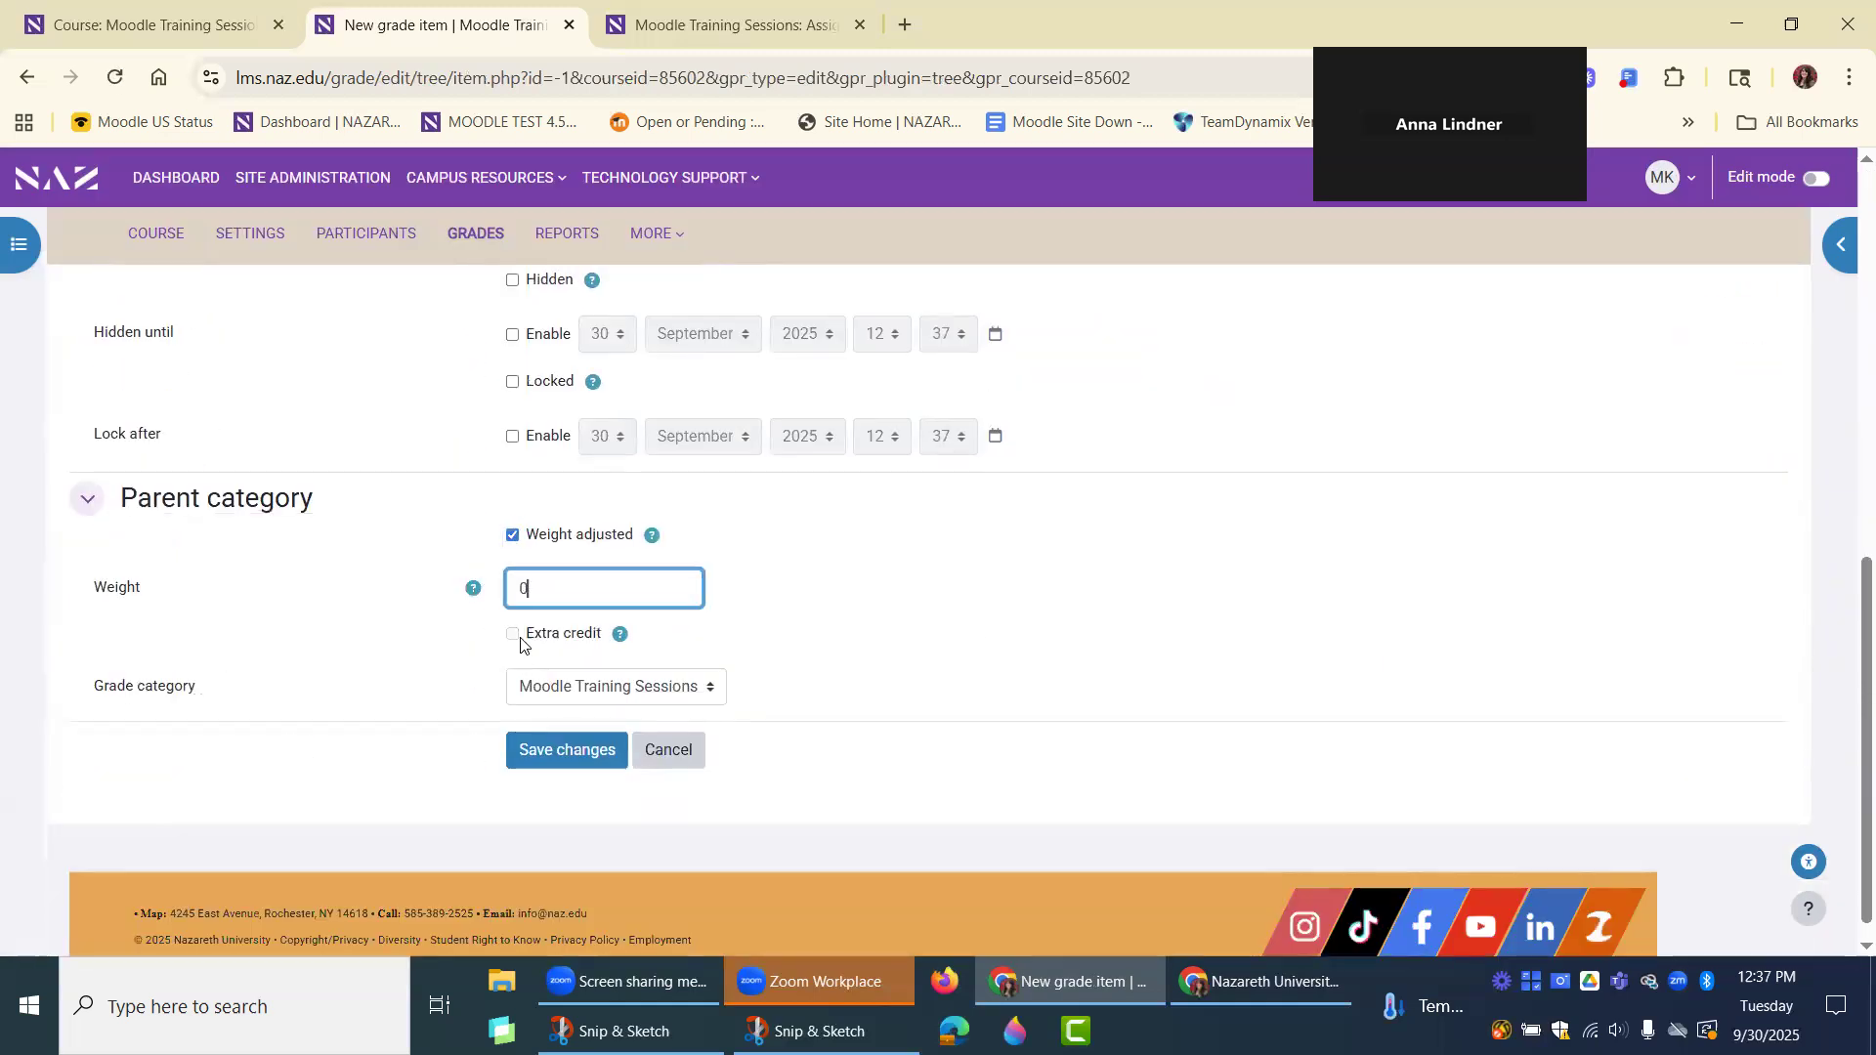
left_click(513, 536)
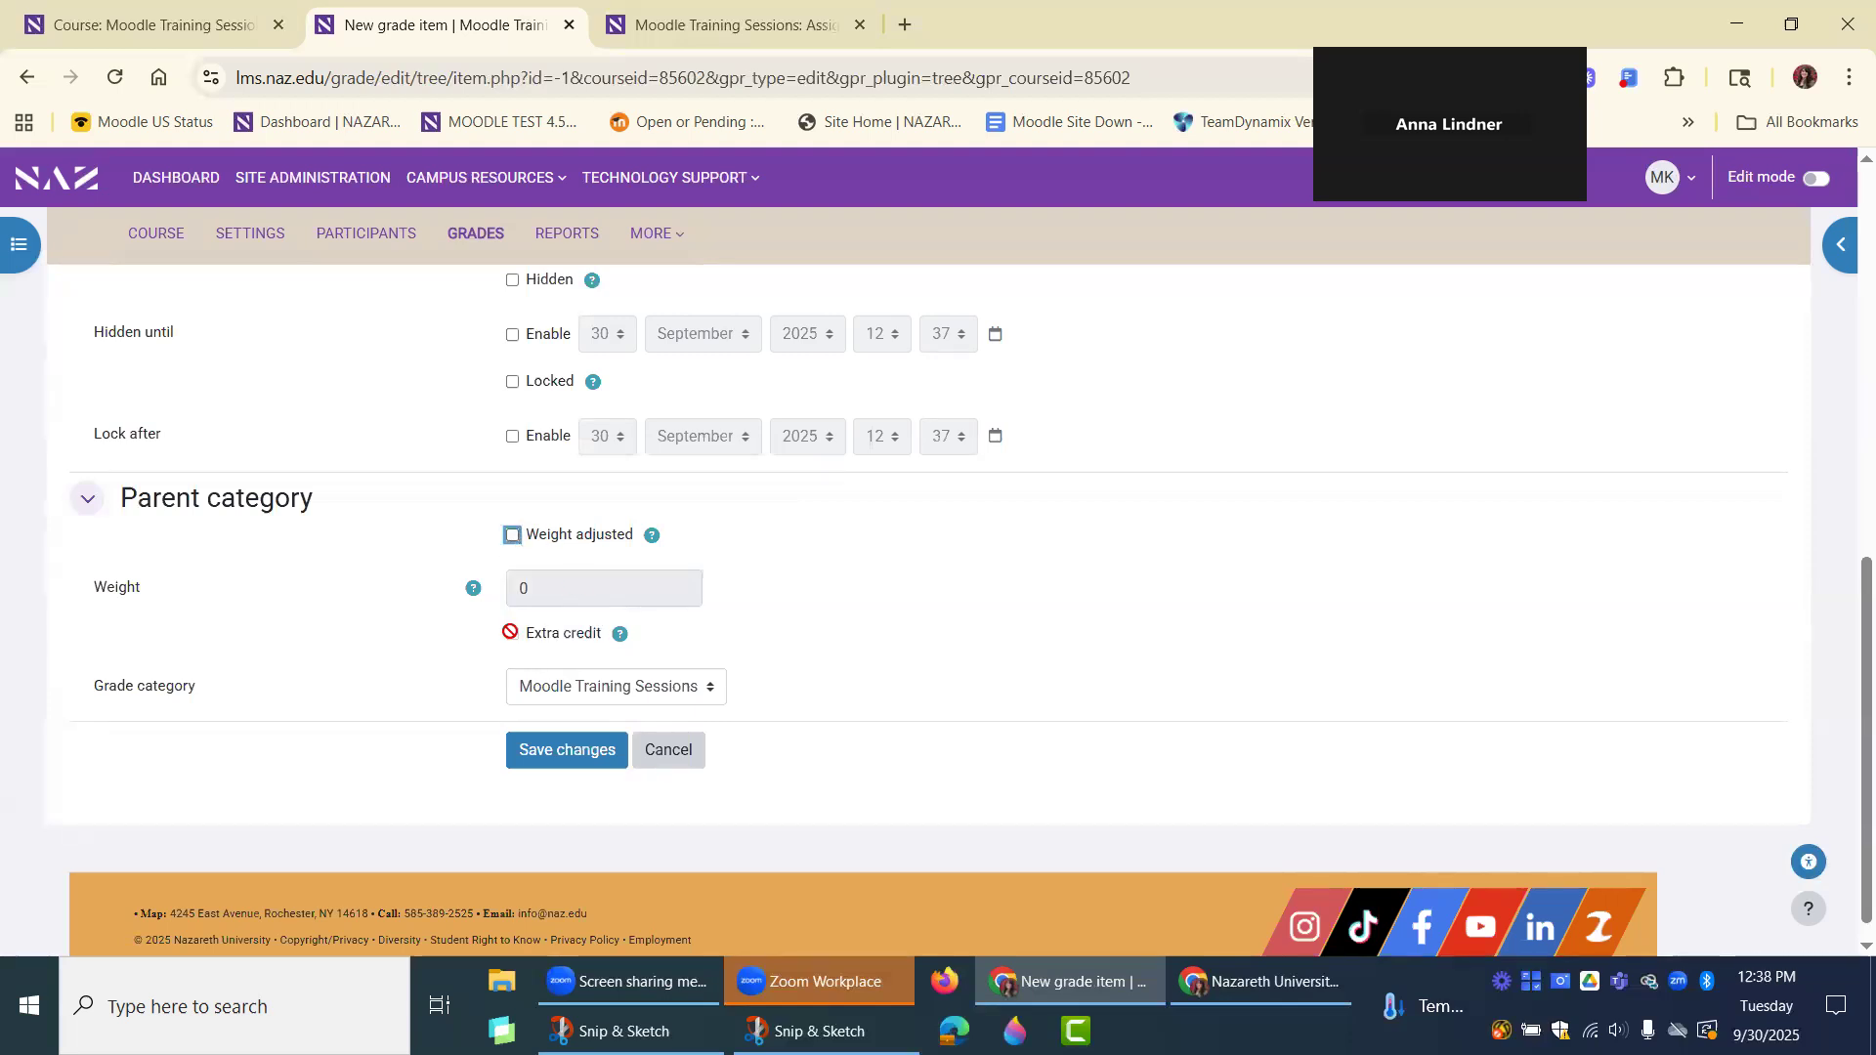
left_click(510, 632)
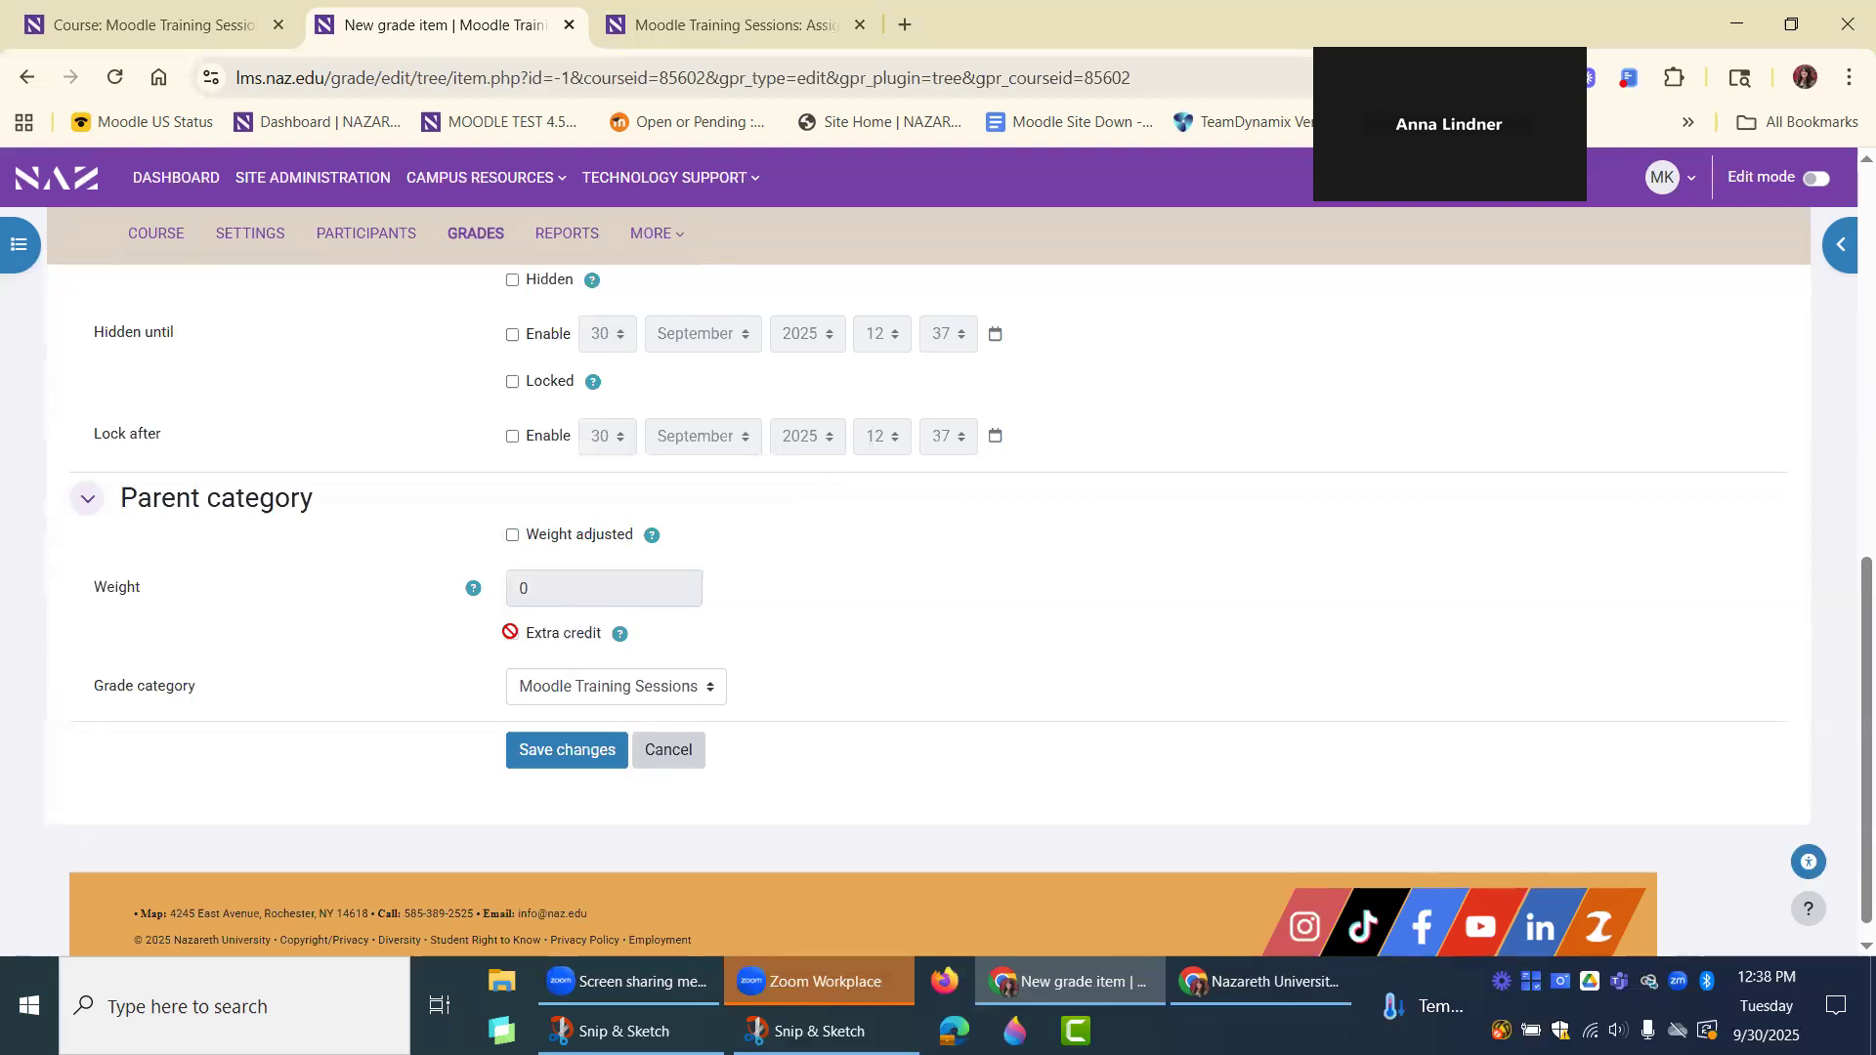
left_click(550, 762)
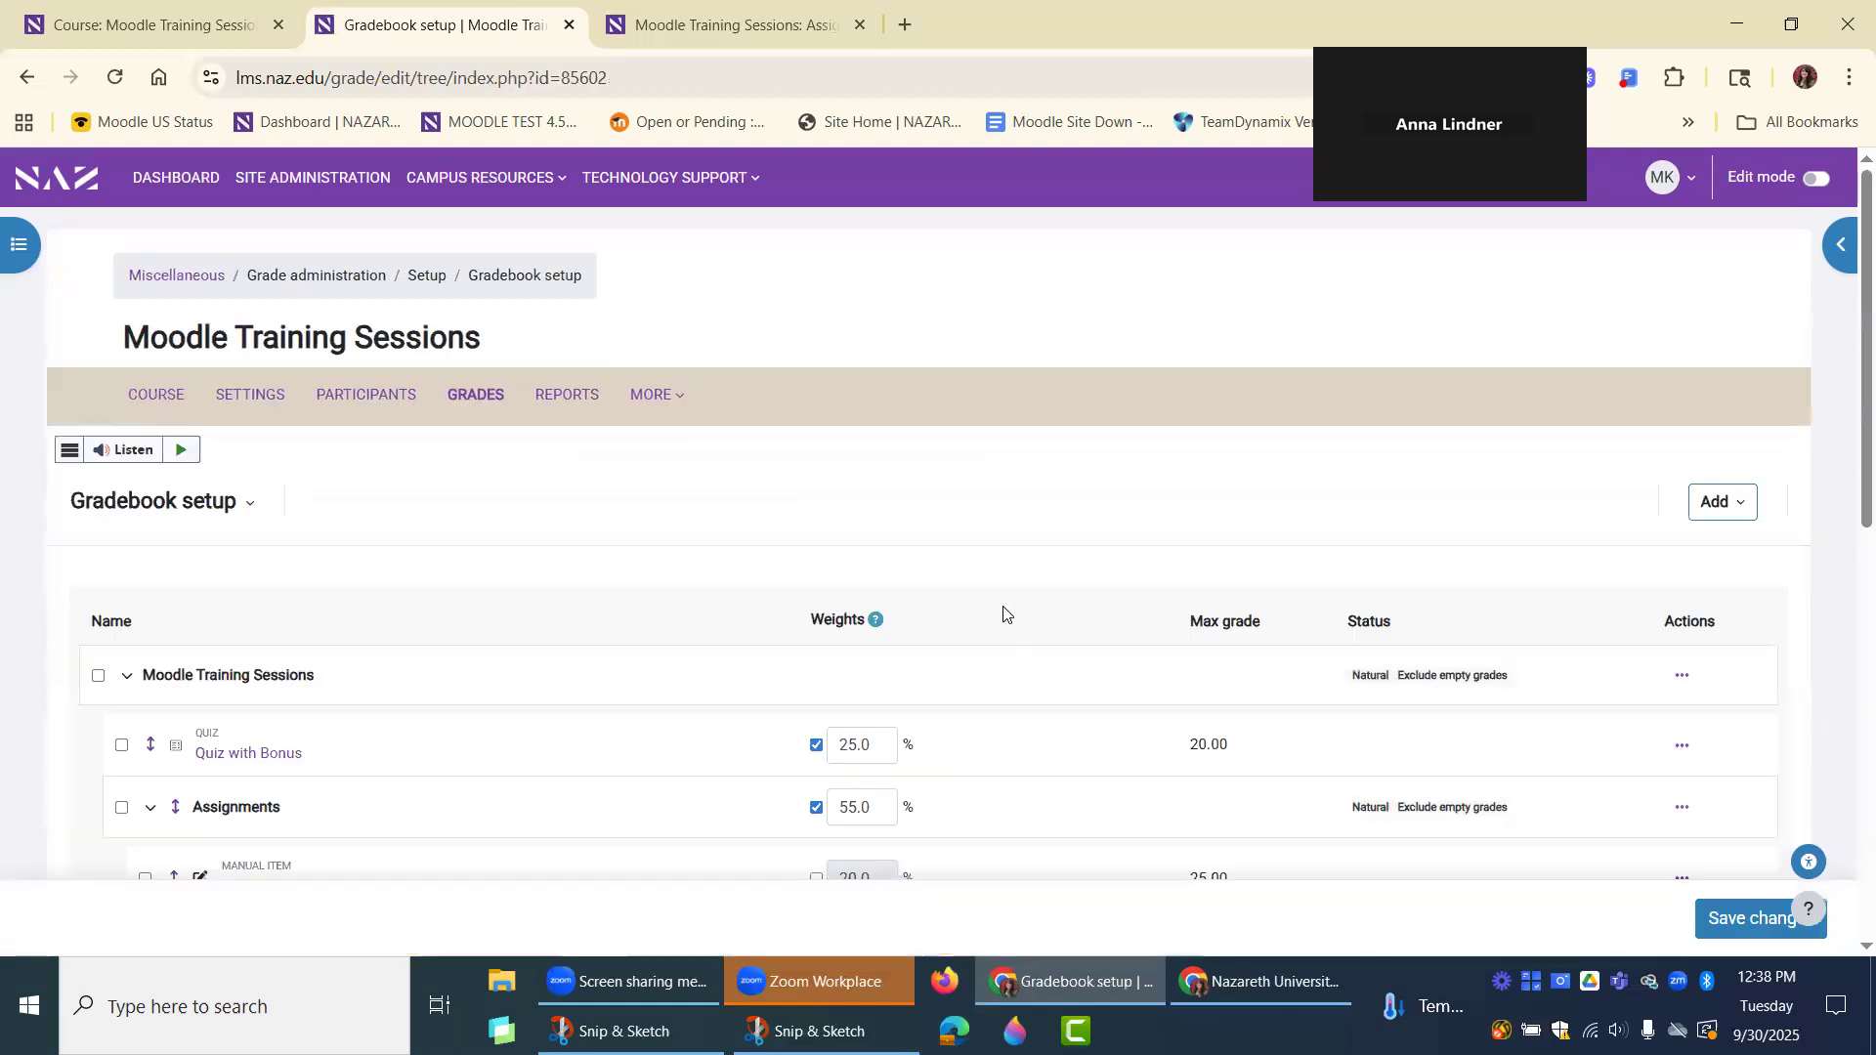
Open the manual item "extra credit" for editing, try its Extra credit option, and leave the settings without saving.
scroll(1021, 638, "down", 3)
scroll(1021, 638, "down", 6)
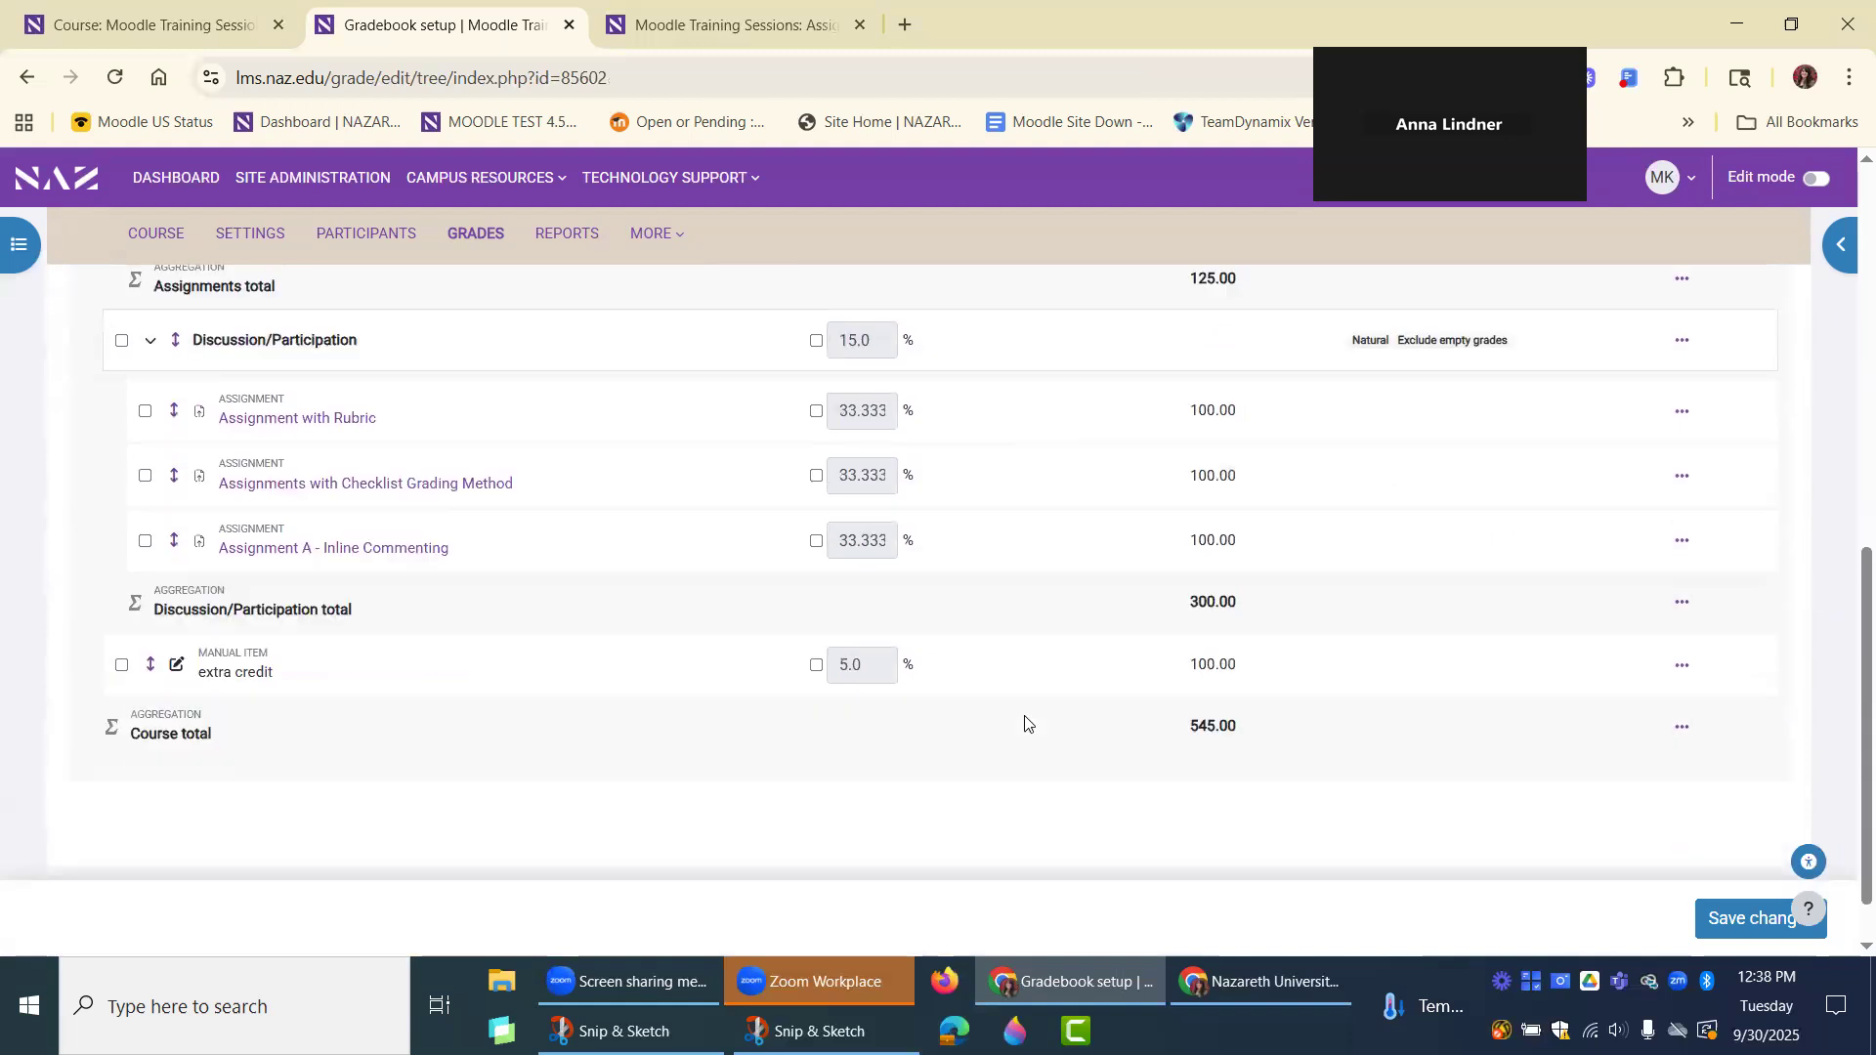
left_click(1681, 668)
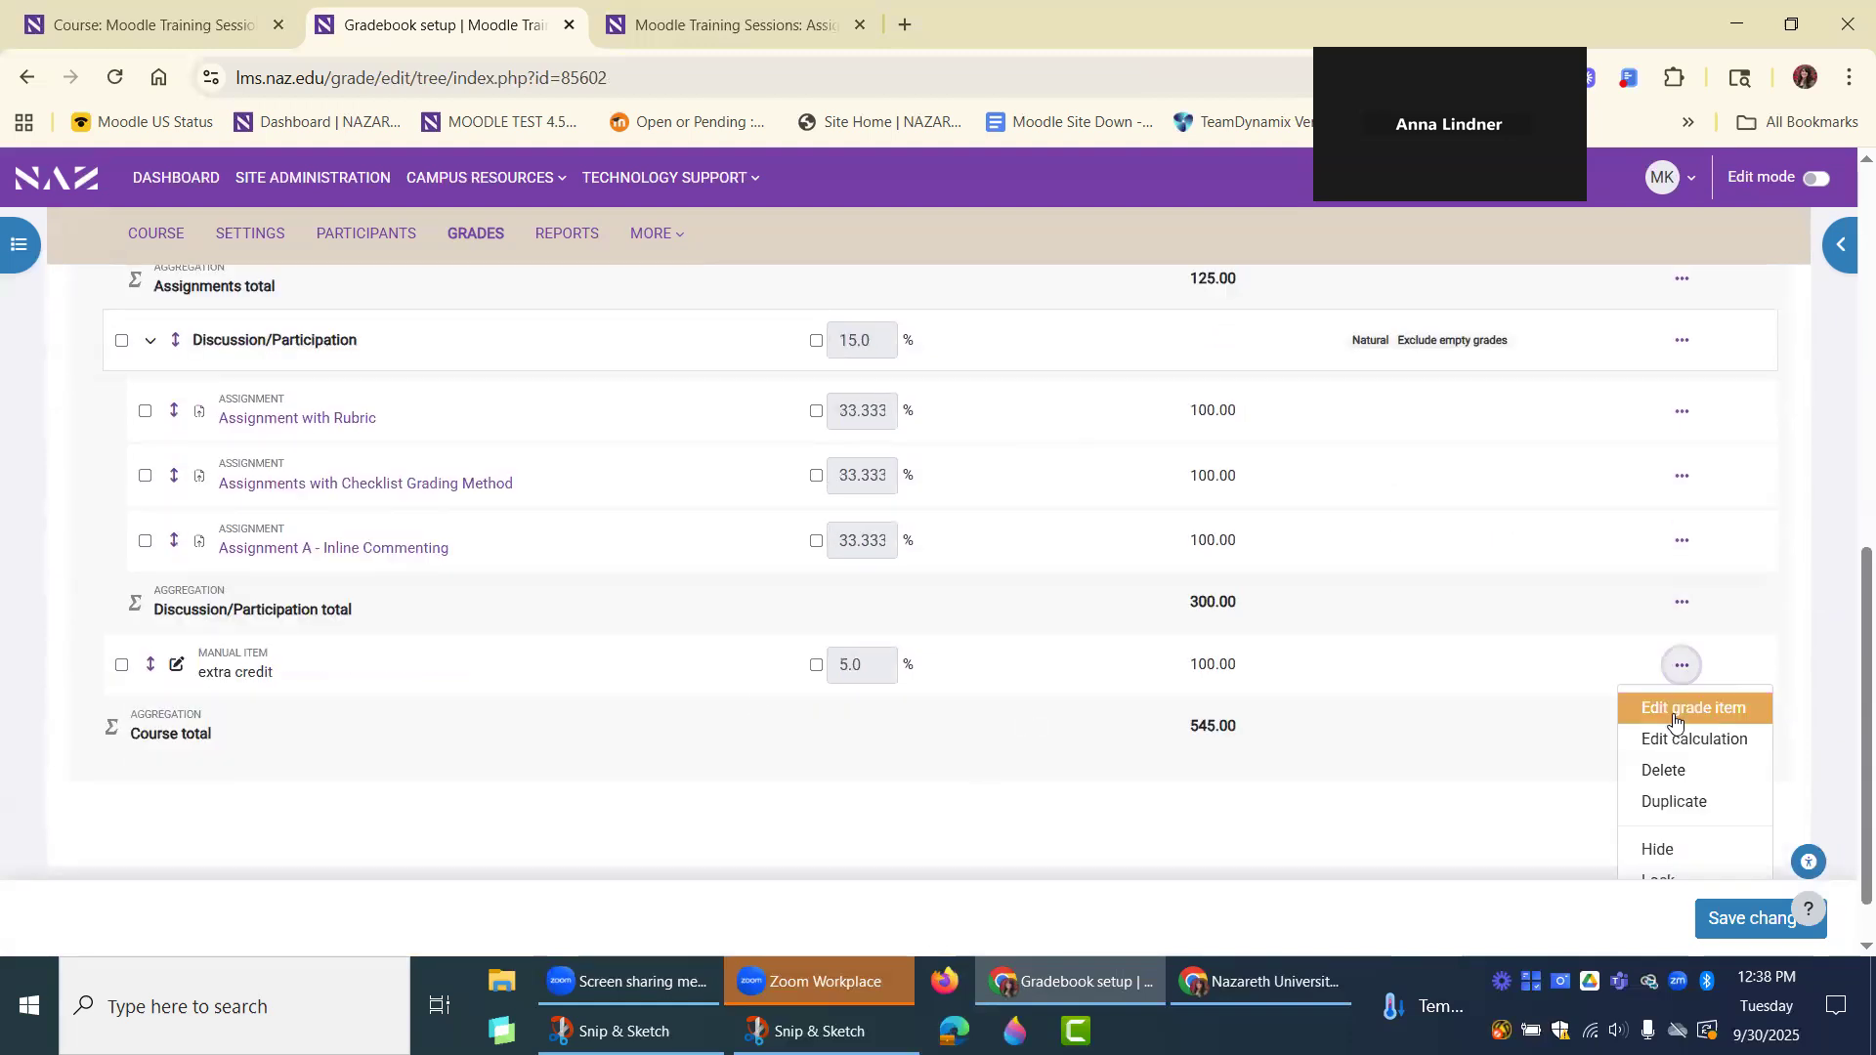
left_click(1673, 709)
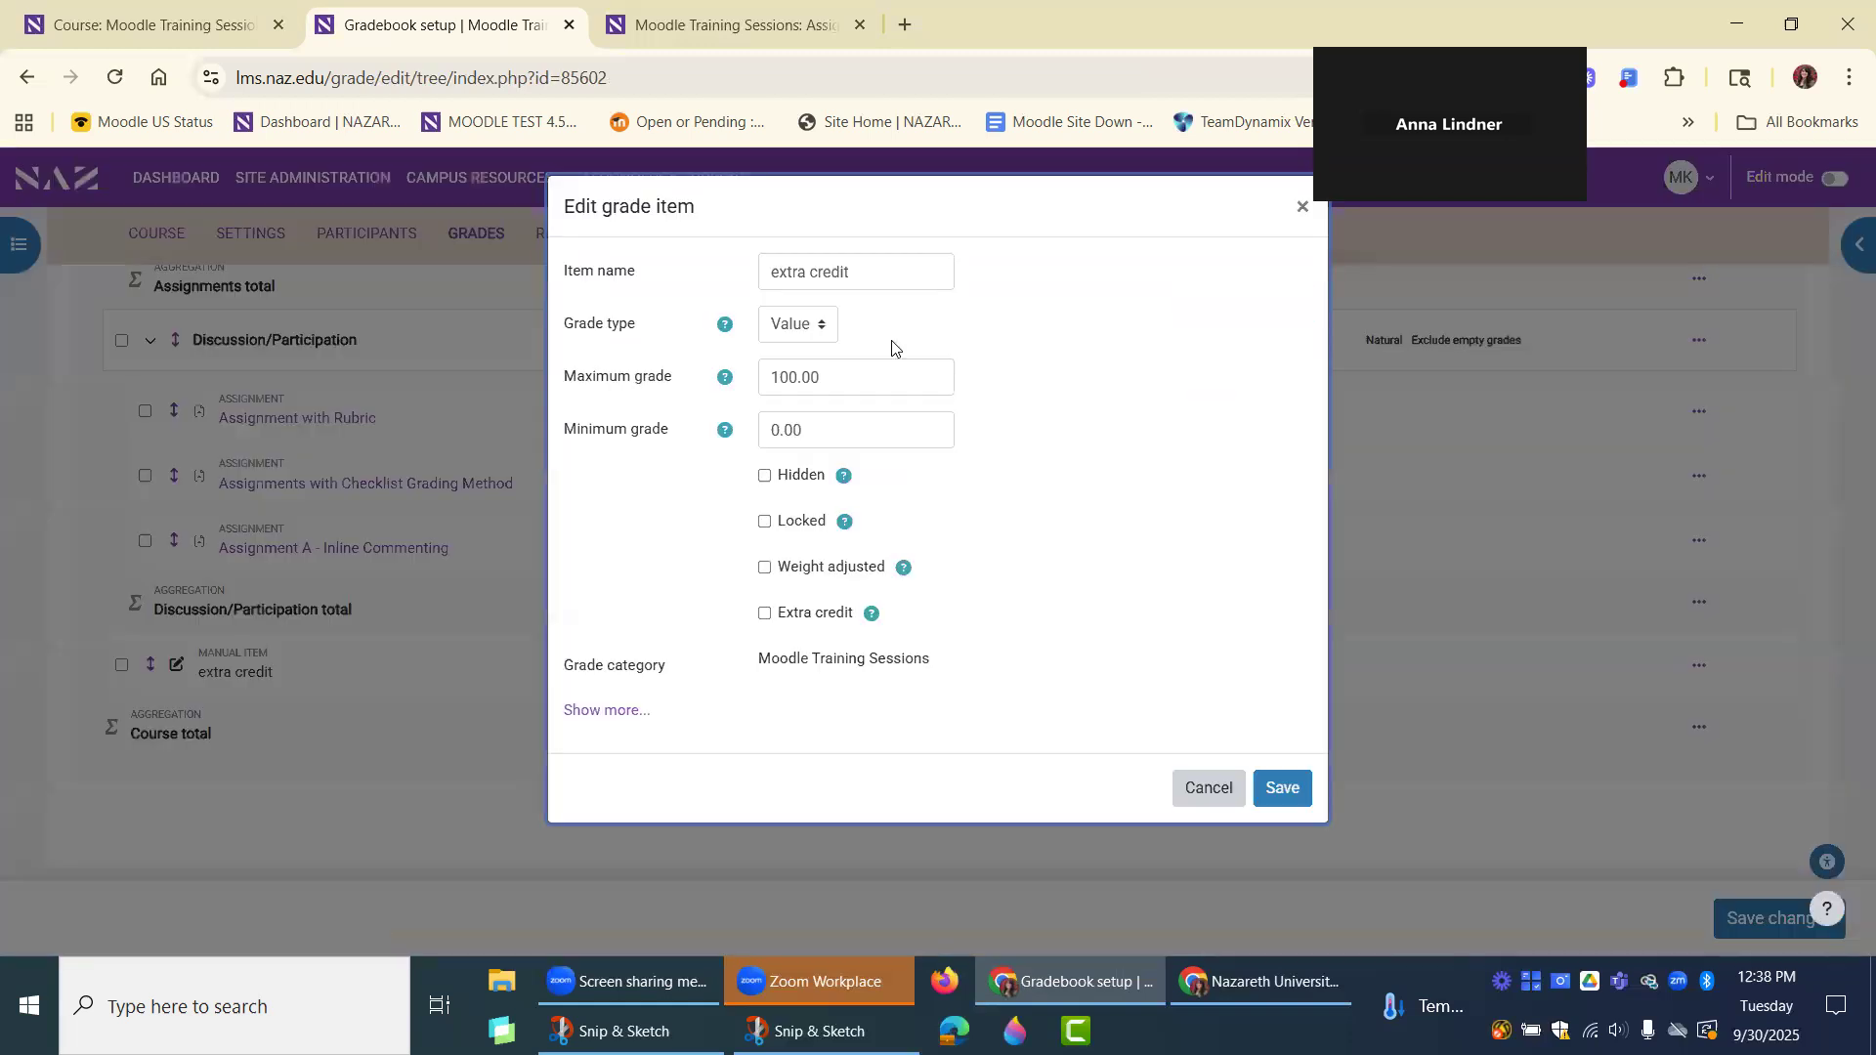
left_click(765, 615)
left_click(1139, 871)
Delete the manual grade item "extra credit" from the gradebook and confirm the deletion.
left_click(1681, 664)
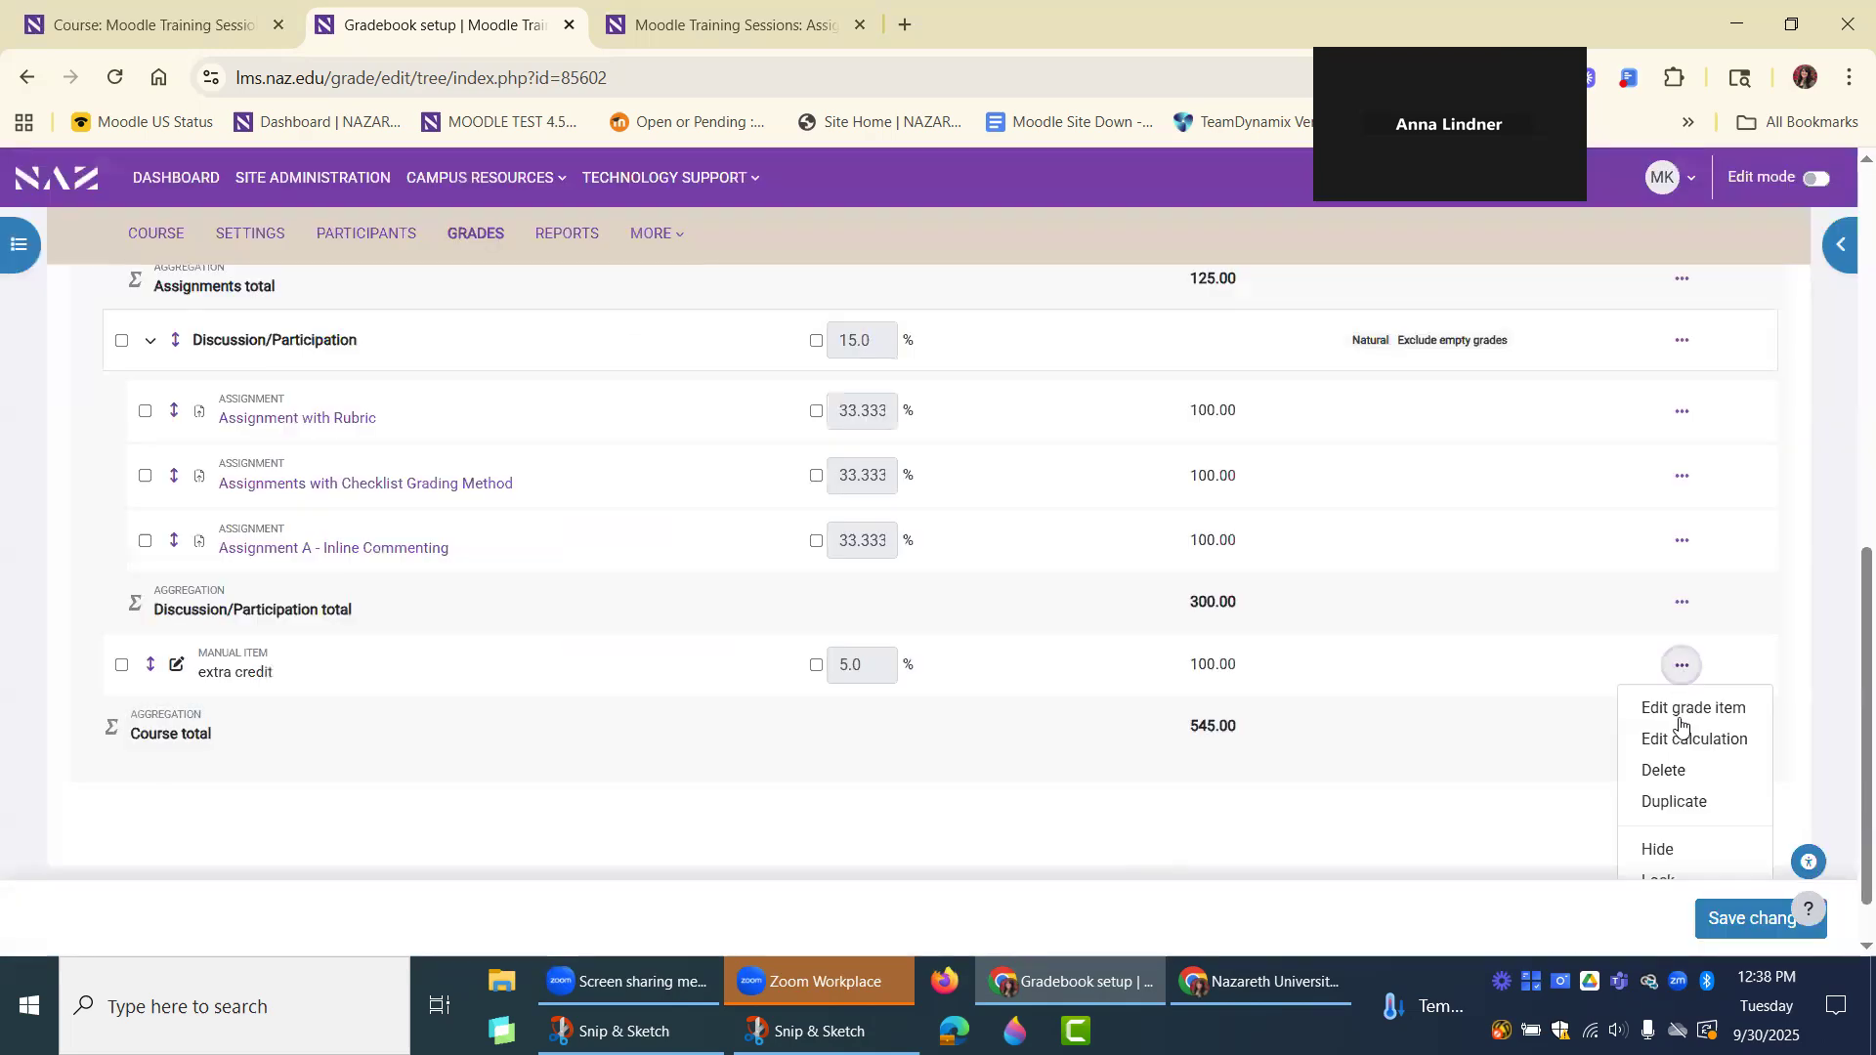
left_click(1662, 771)
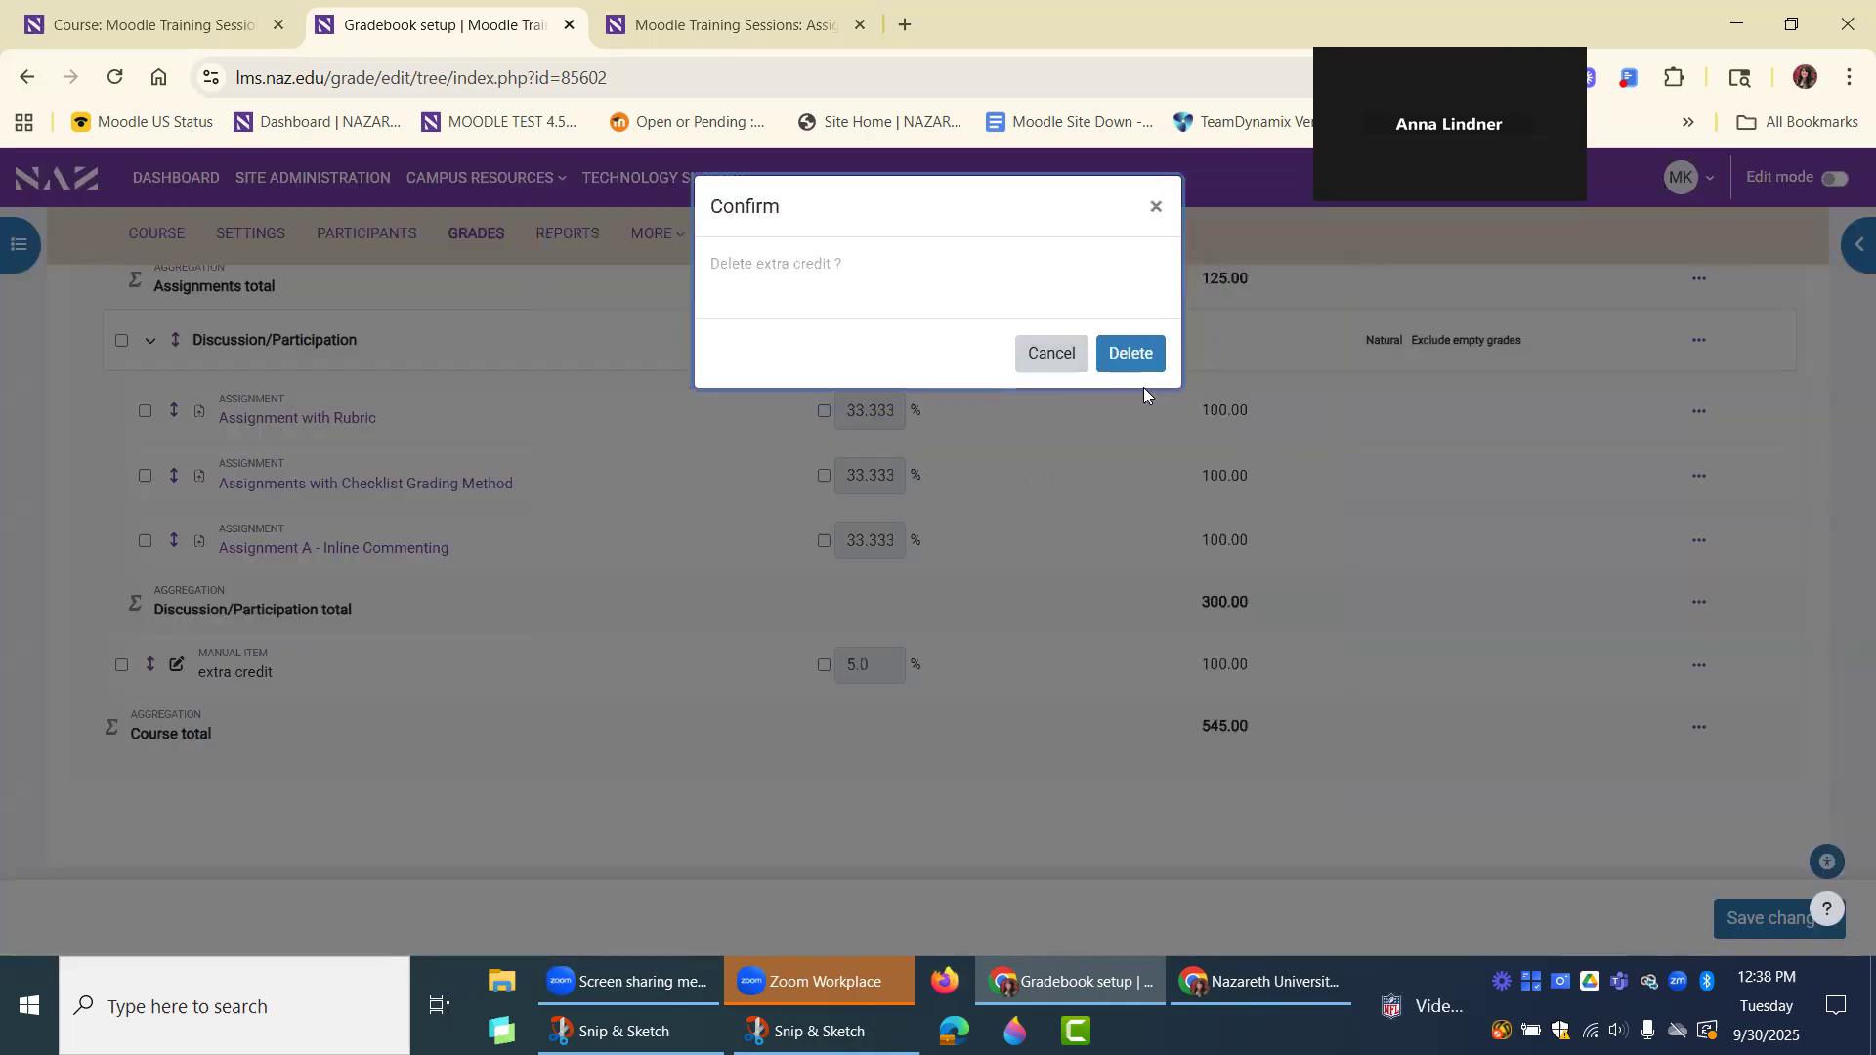
left_click(1133, 342)
left_click(1681, 664)
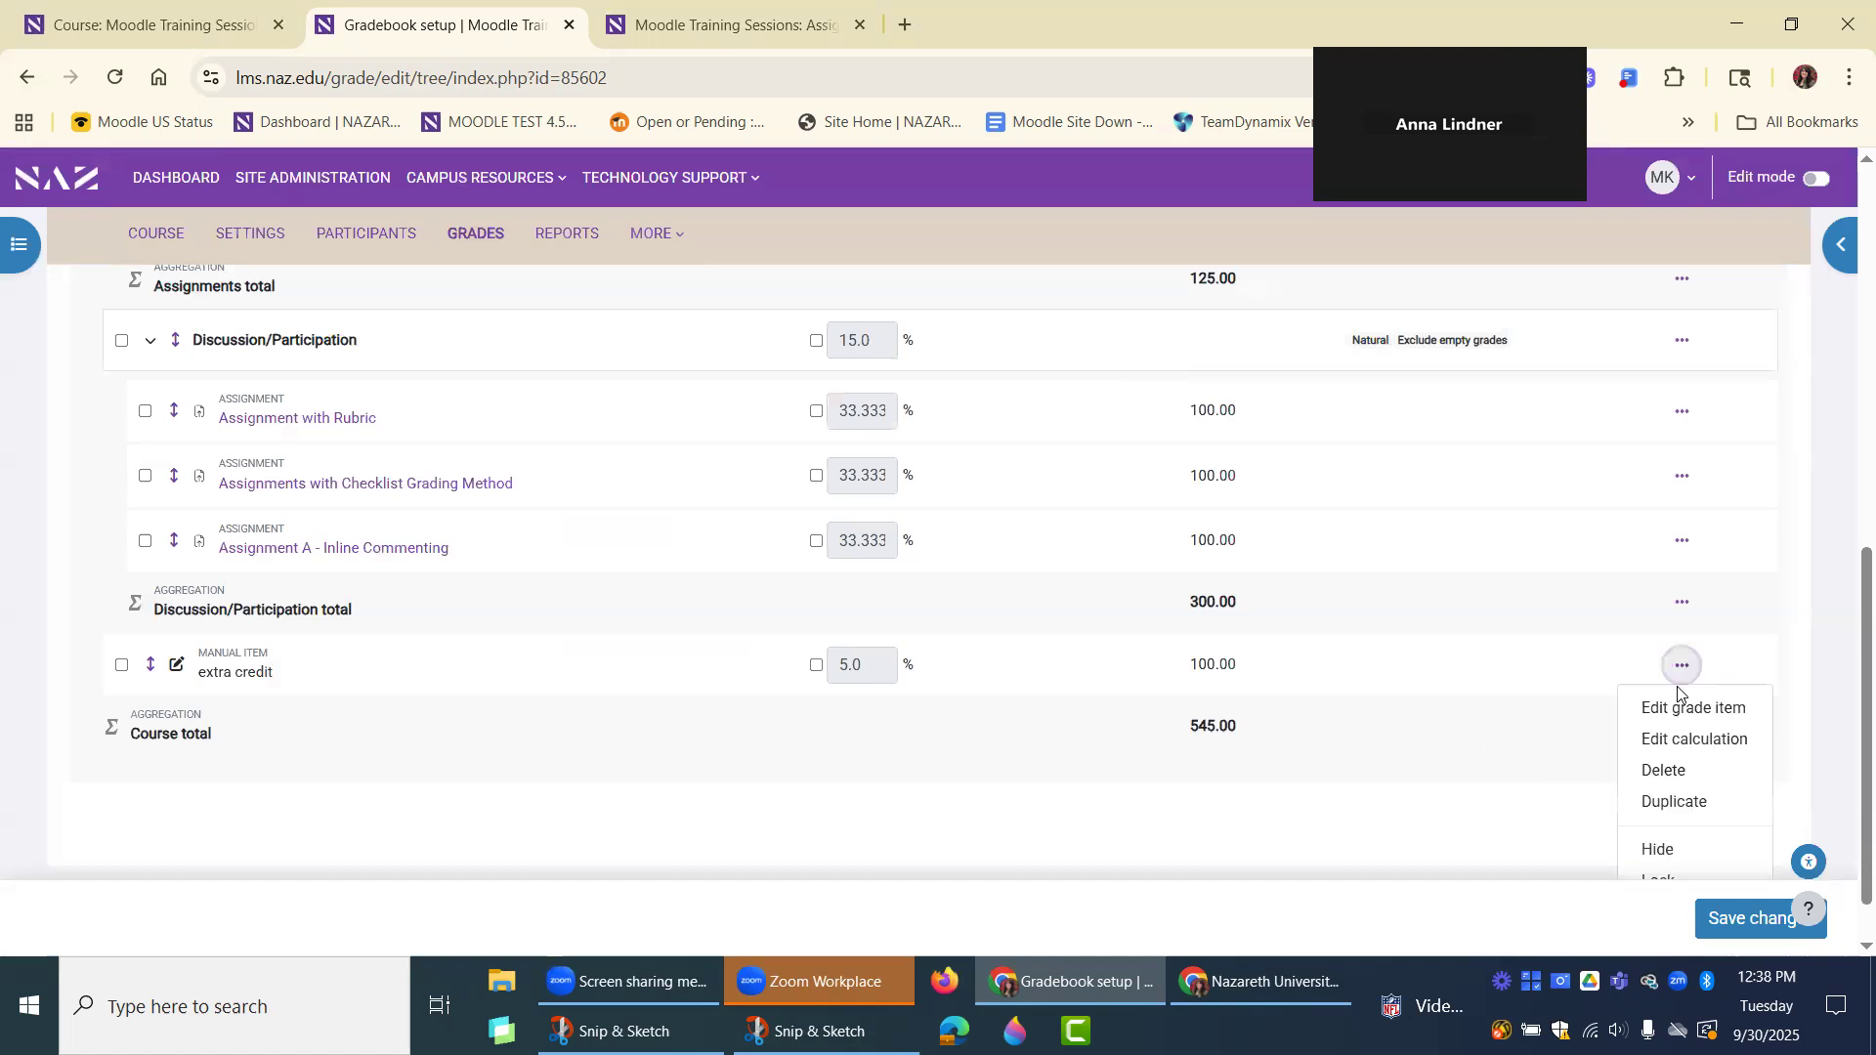
scroll(1662, 808, "down", 1)
left_click(1661, 703)
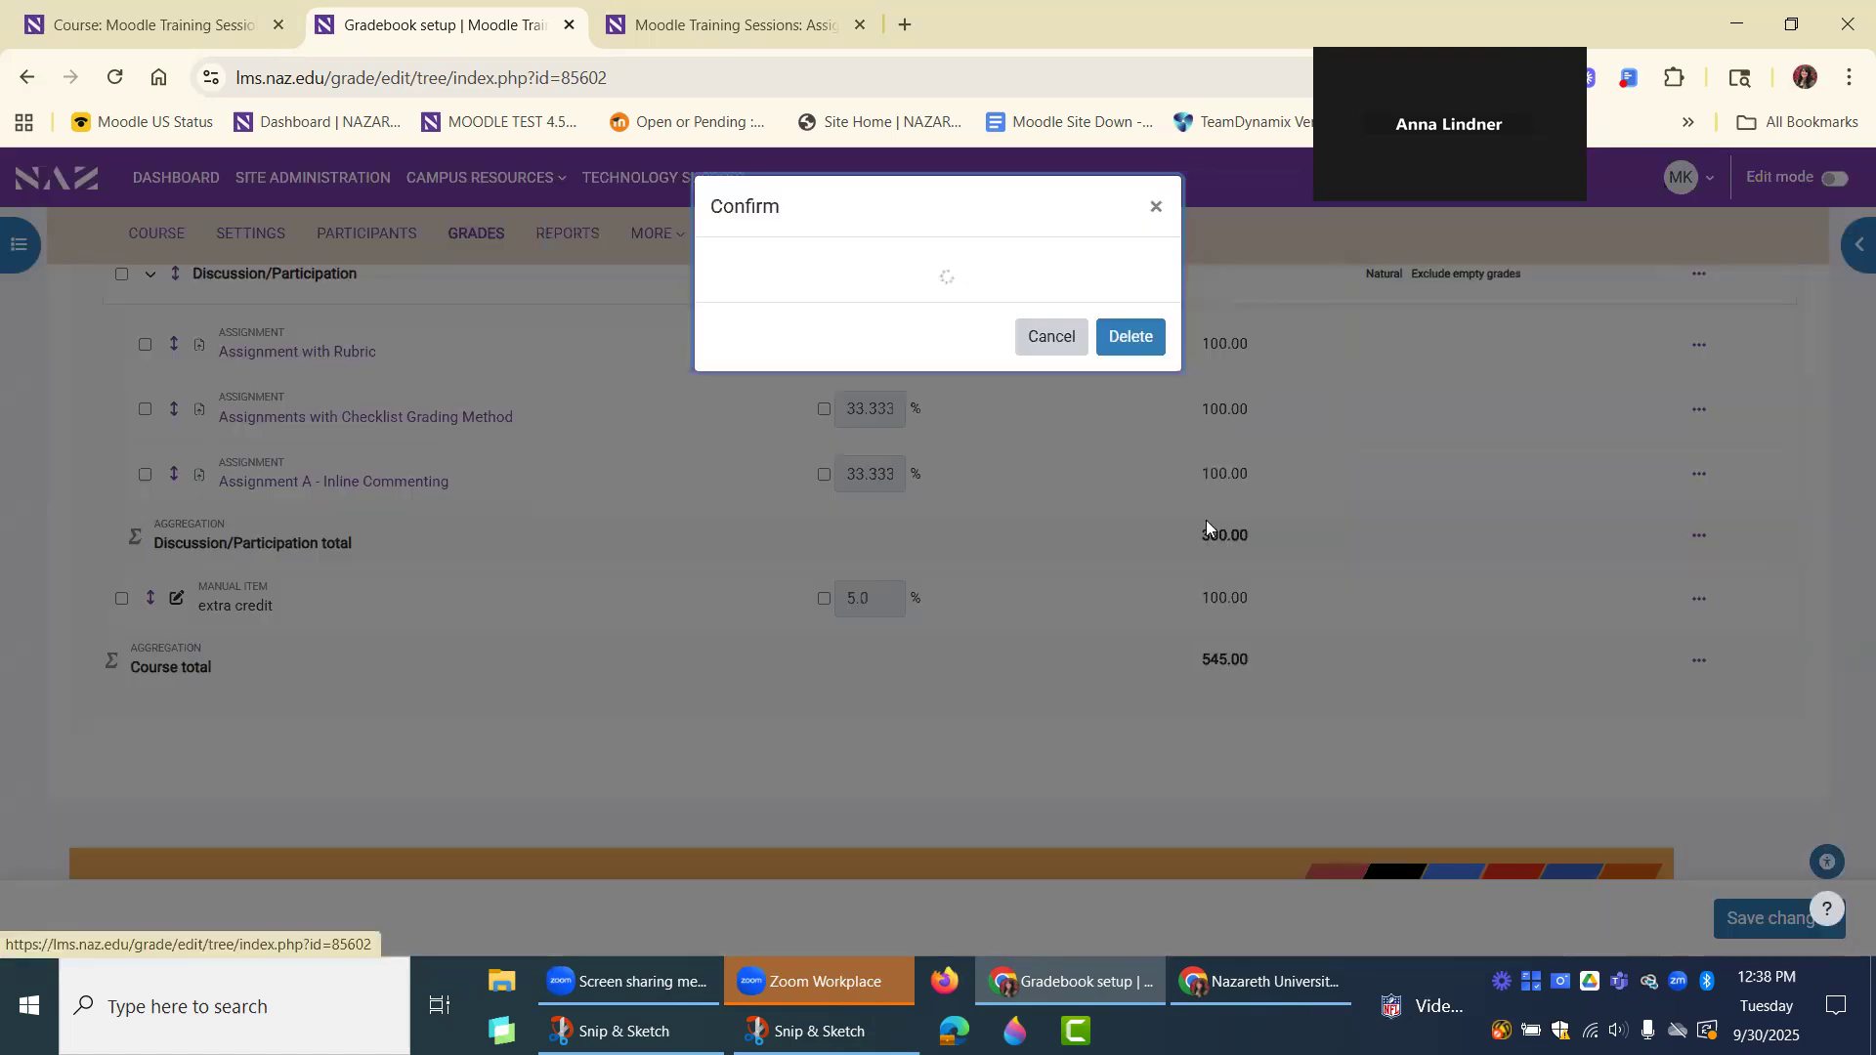
key("Return")
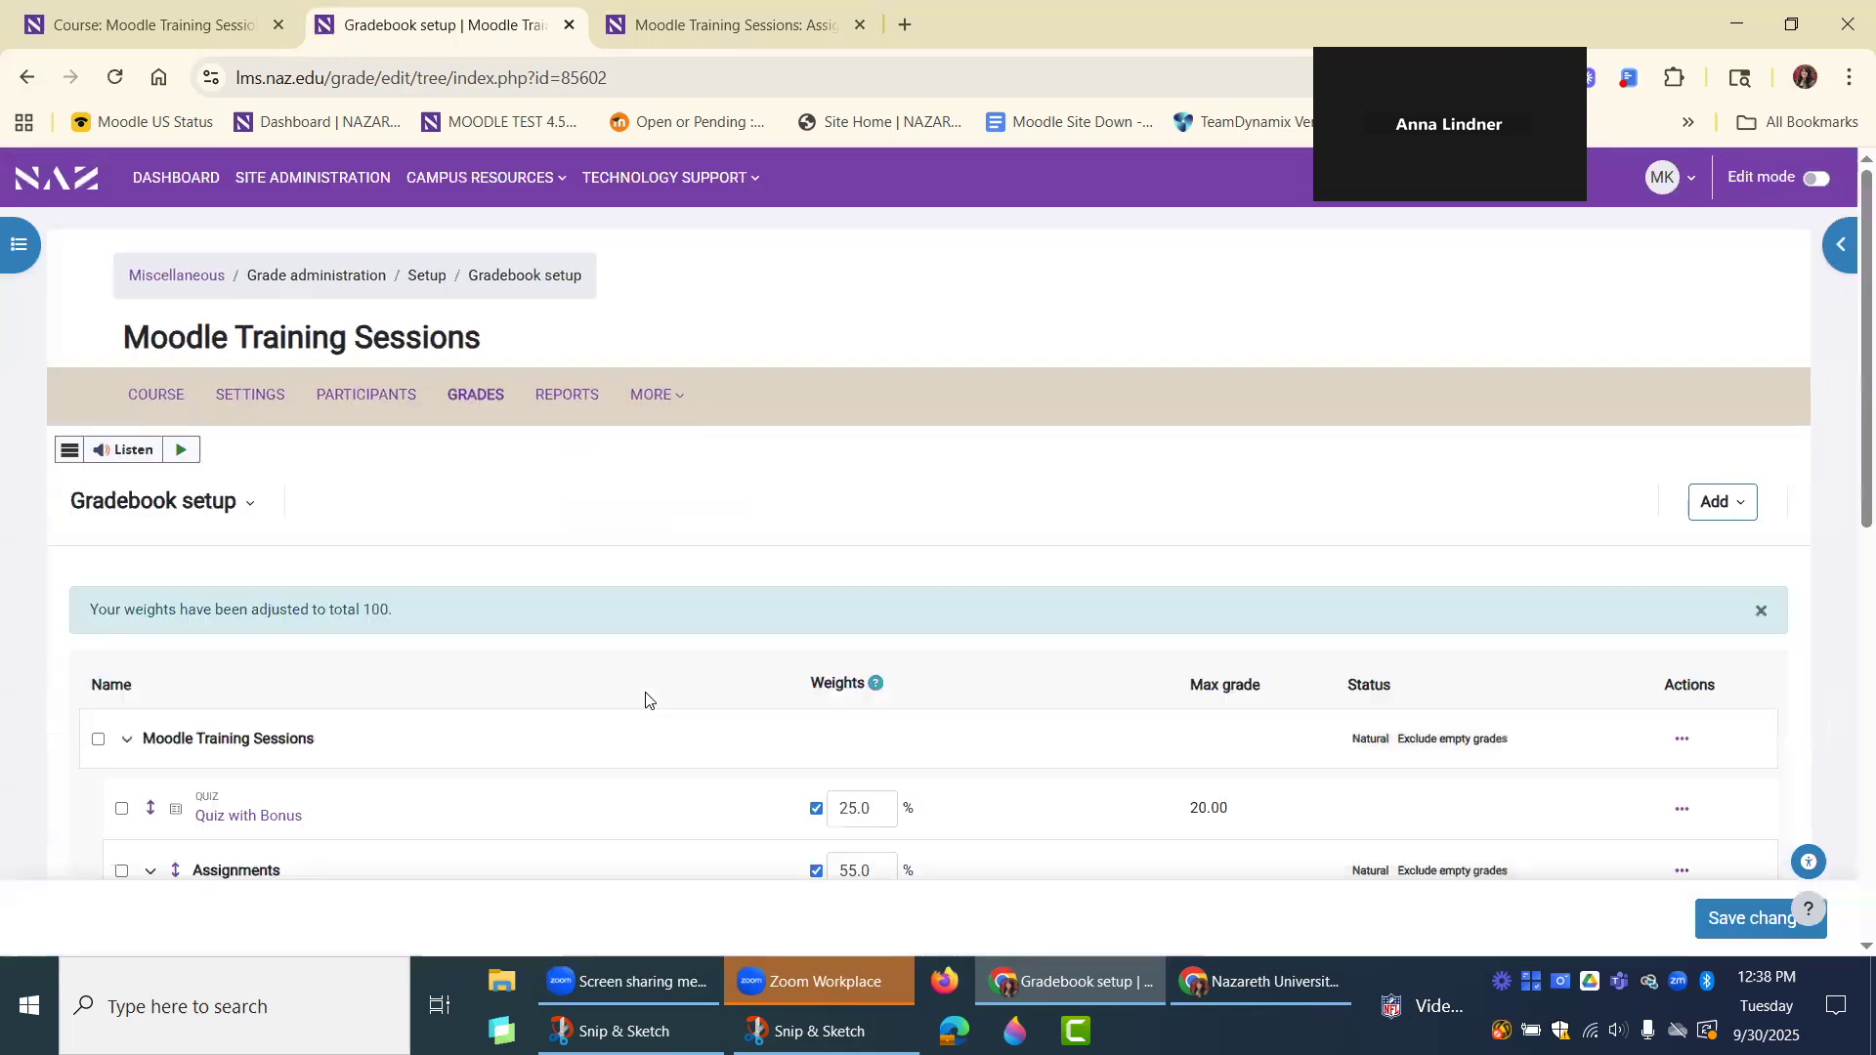
Review the weights, maximum grades and extra credit markings of the items in the Assignments and Discussion/Participation categories.
scroll(644, 700, "down", 5)
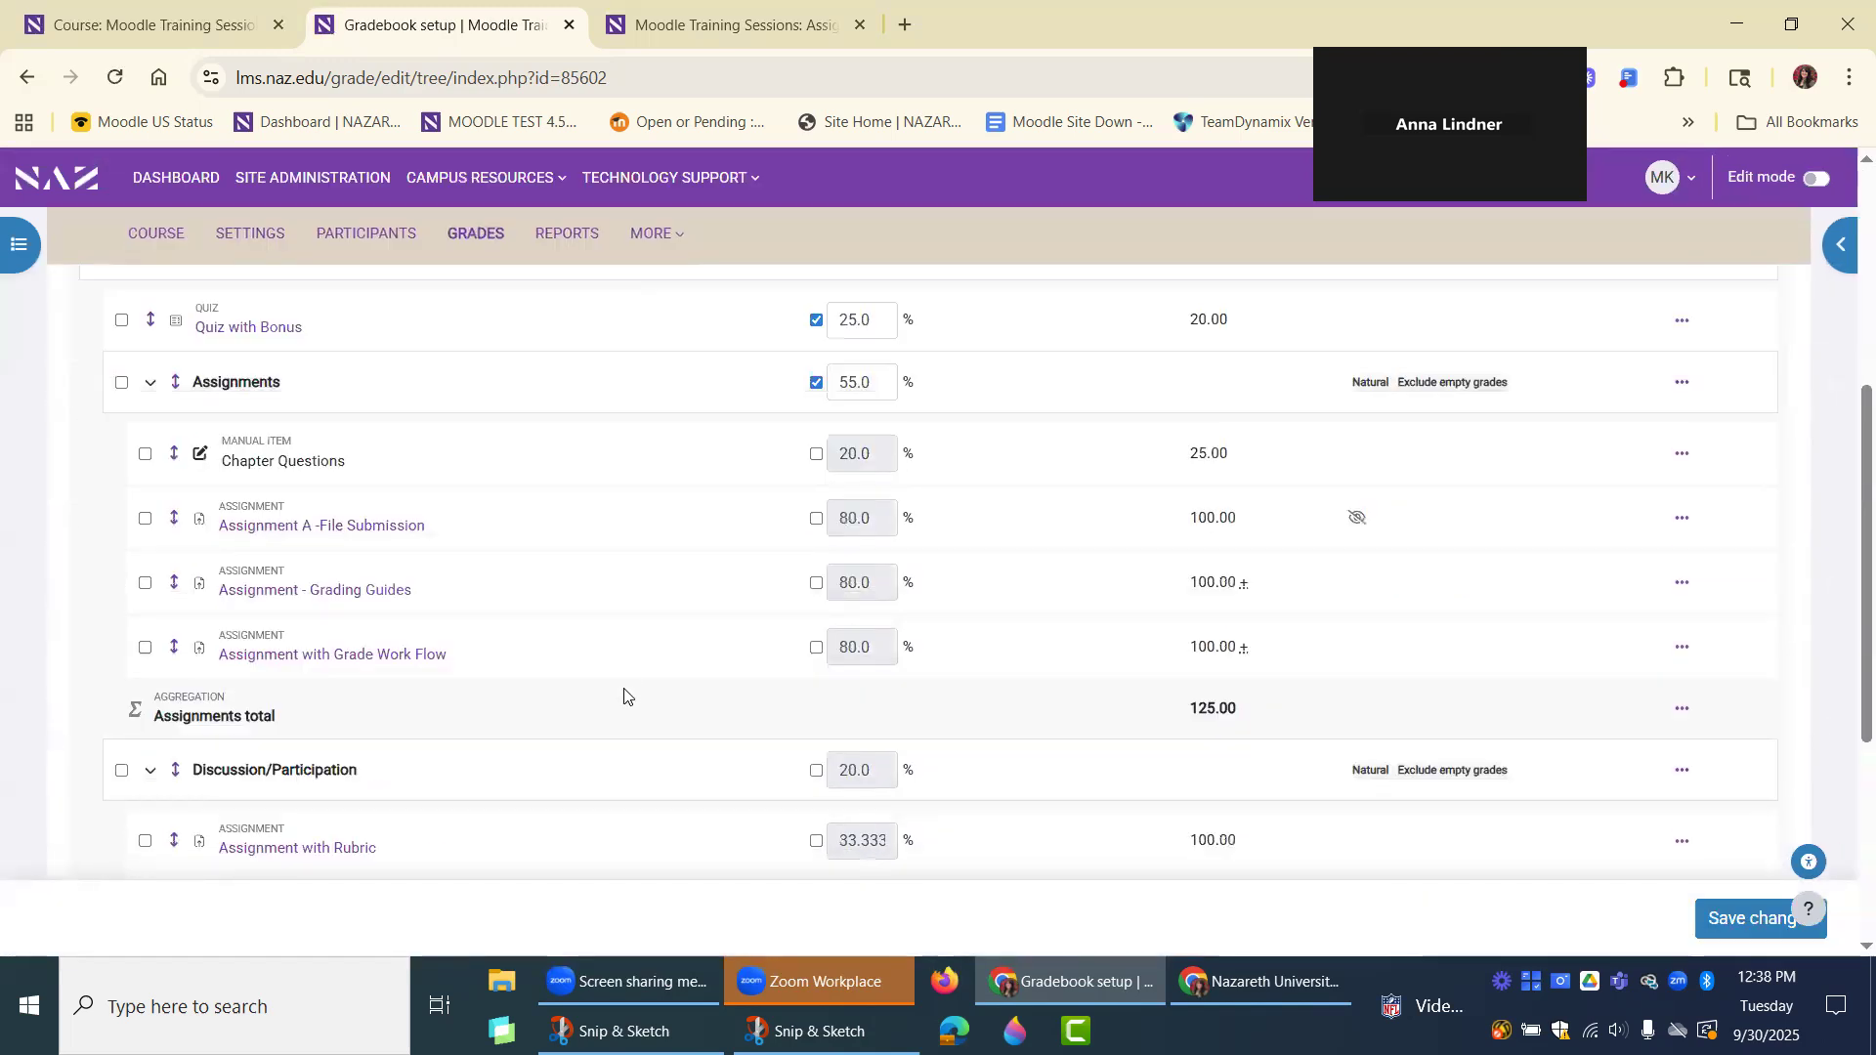
scroll(677, 762, "down", 1)
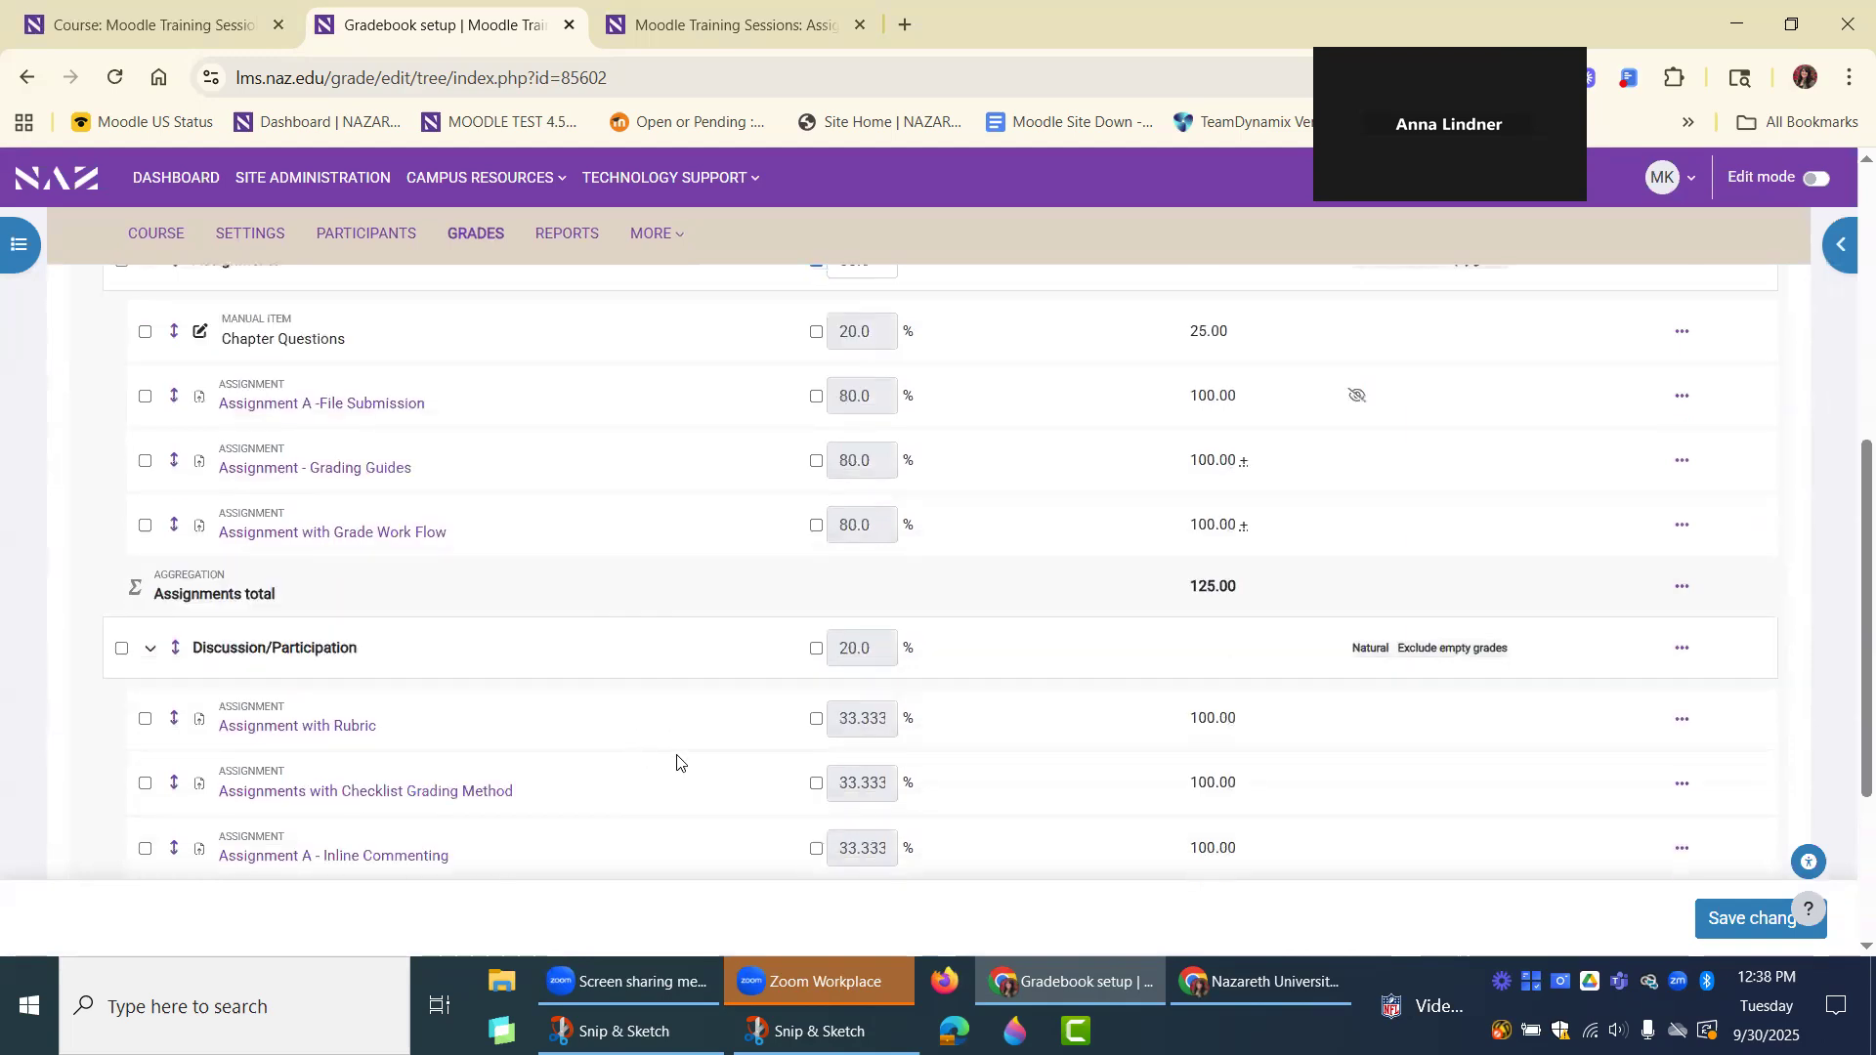
scroll(752, 652, "up", 2)
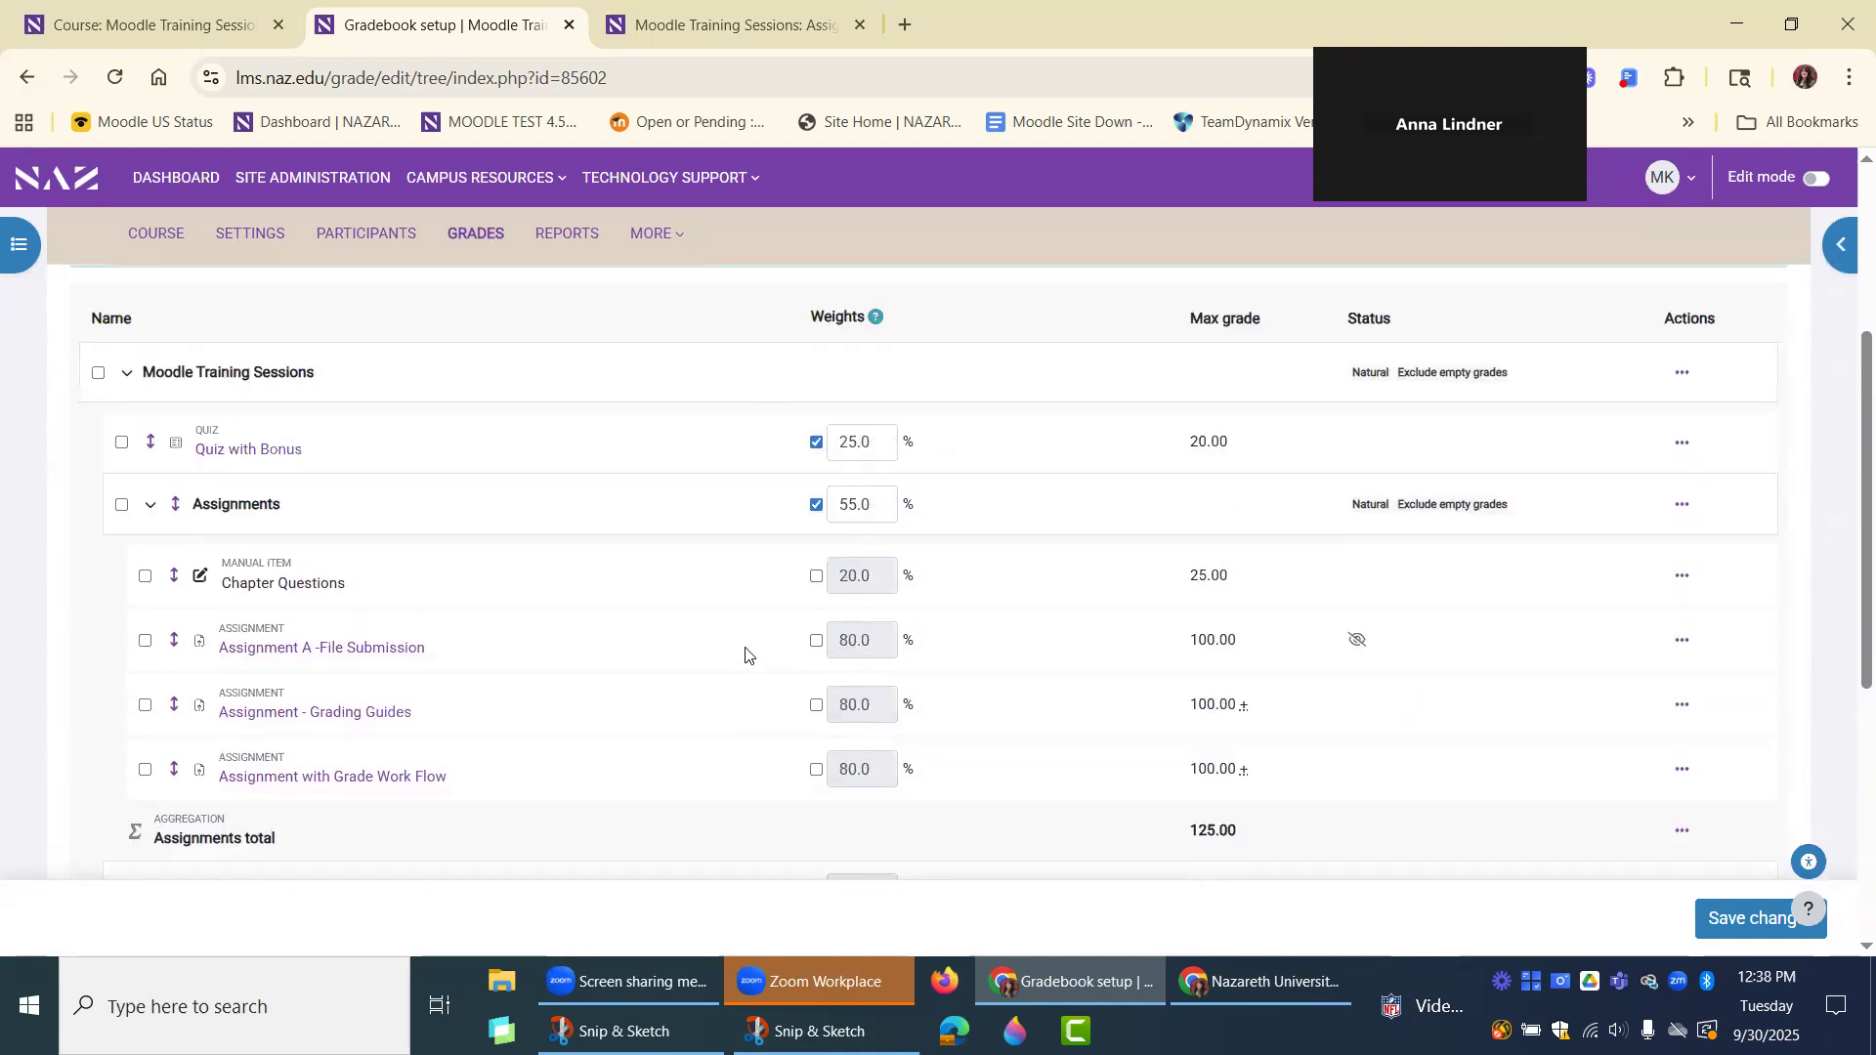
scroll(722, 658, "up", 1)
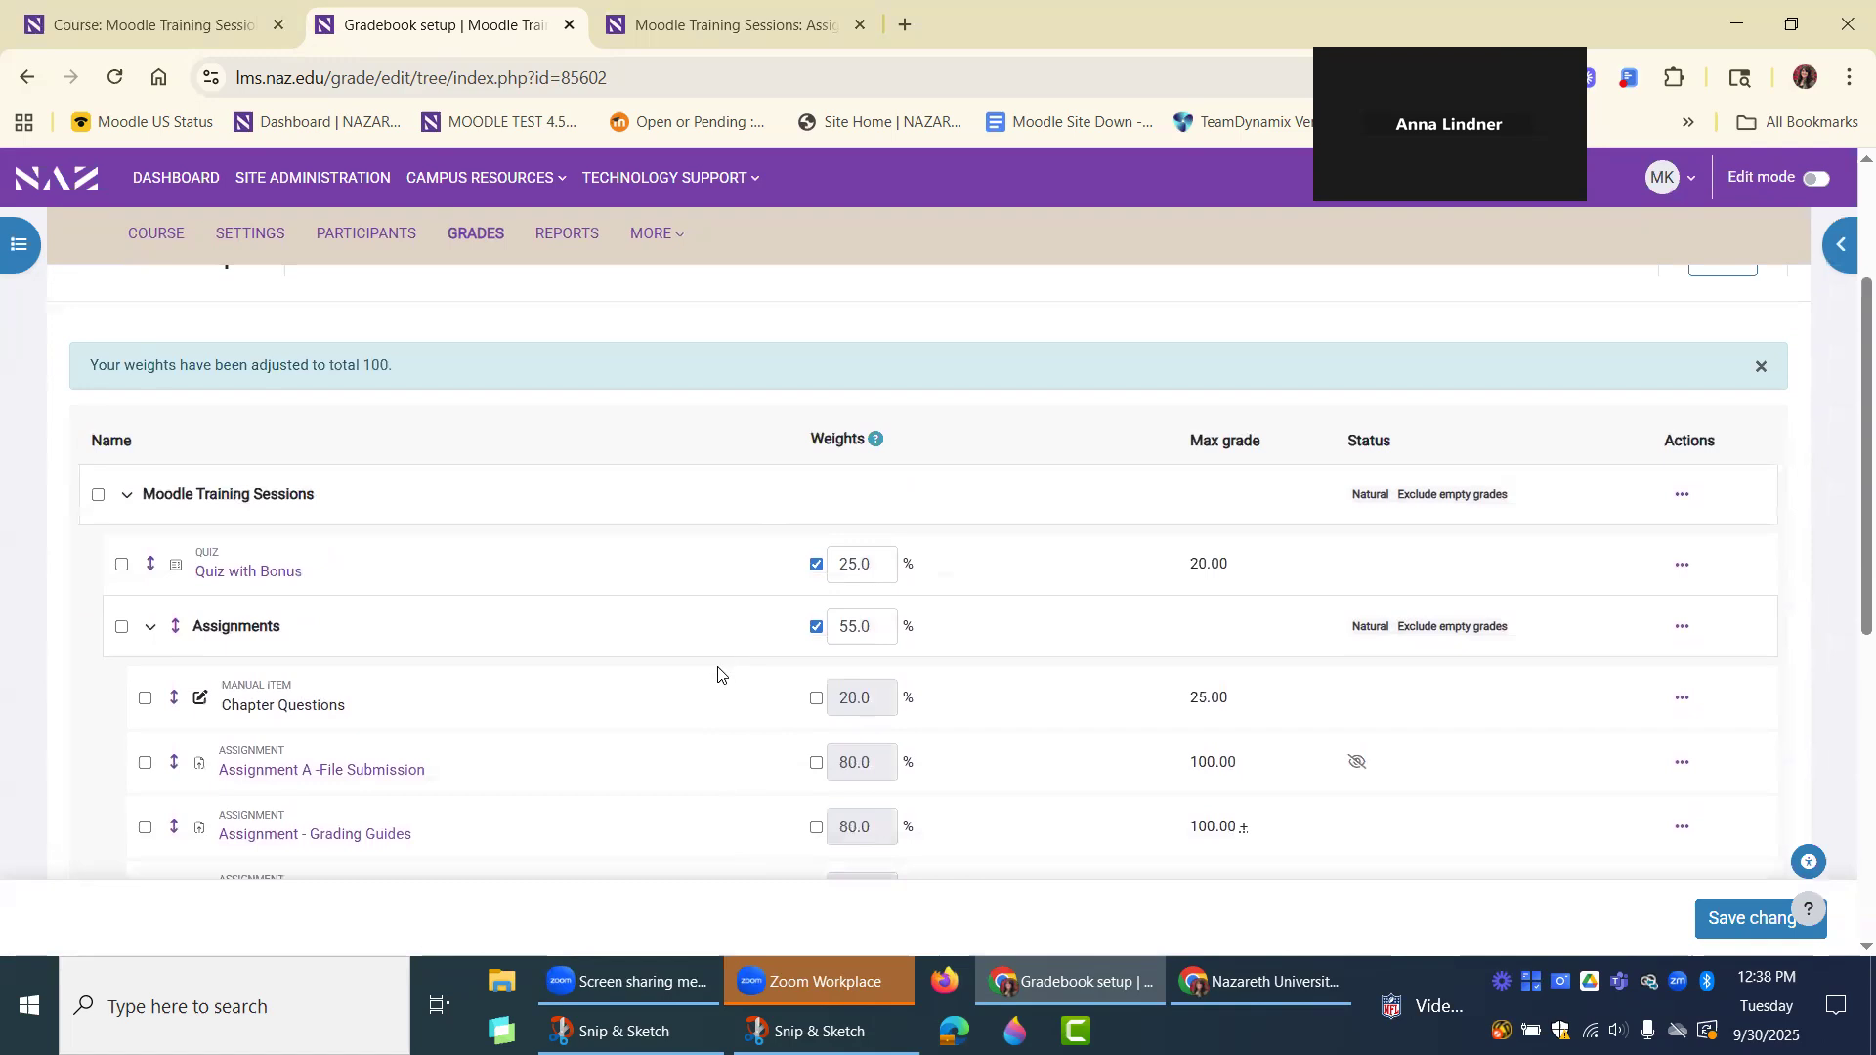
scroll(718, 684, "down", 1)
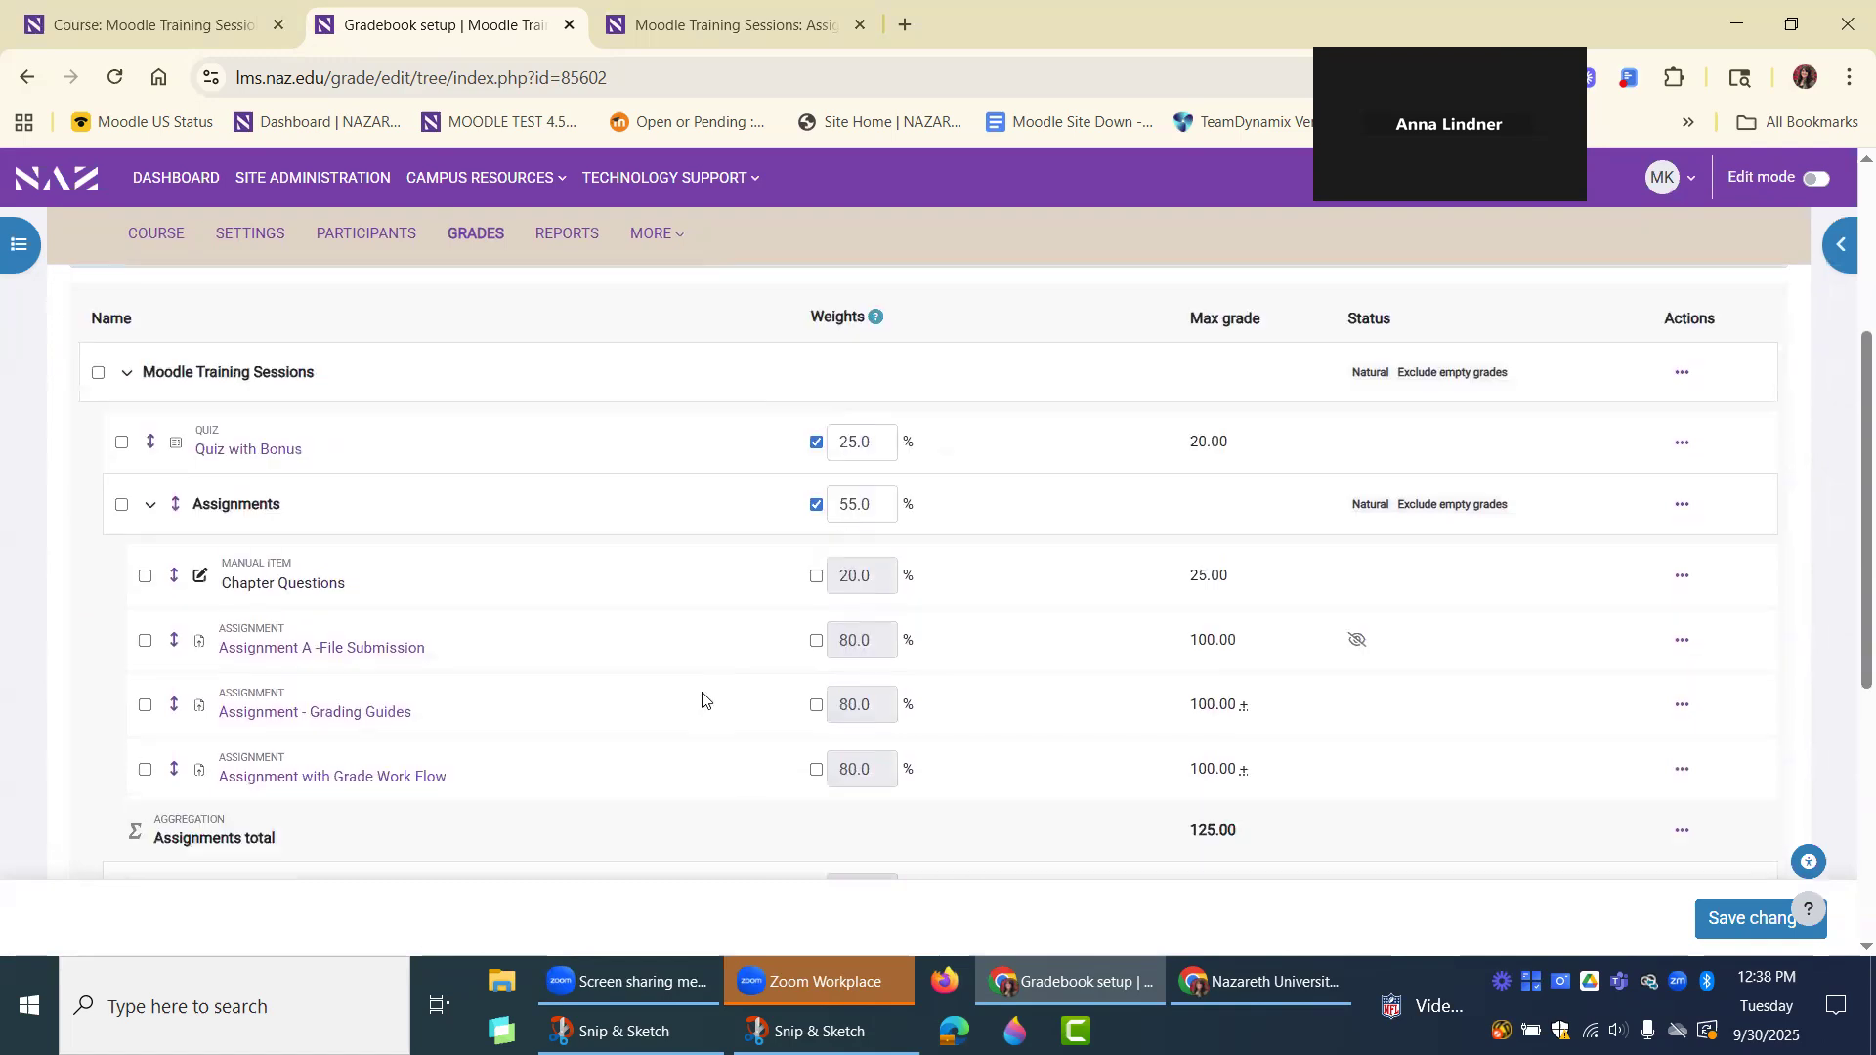
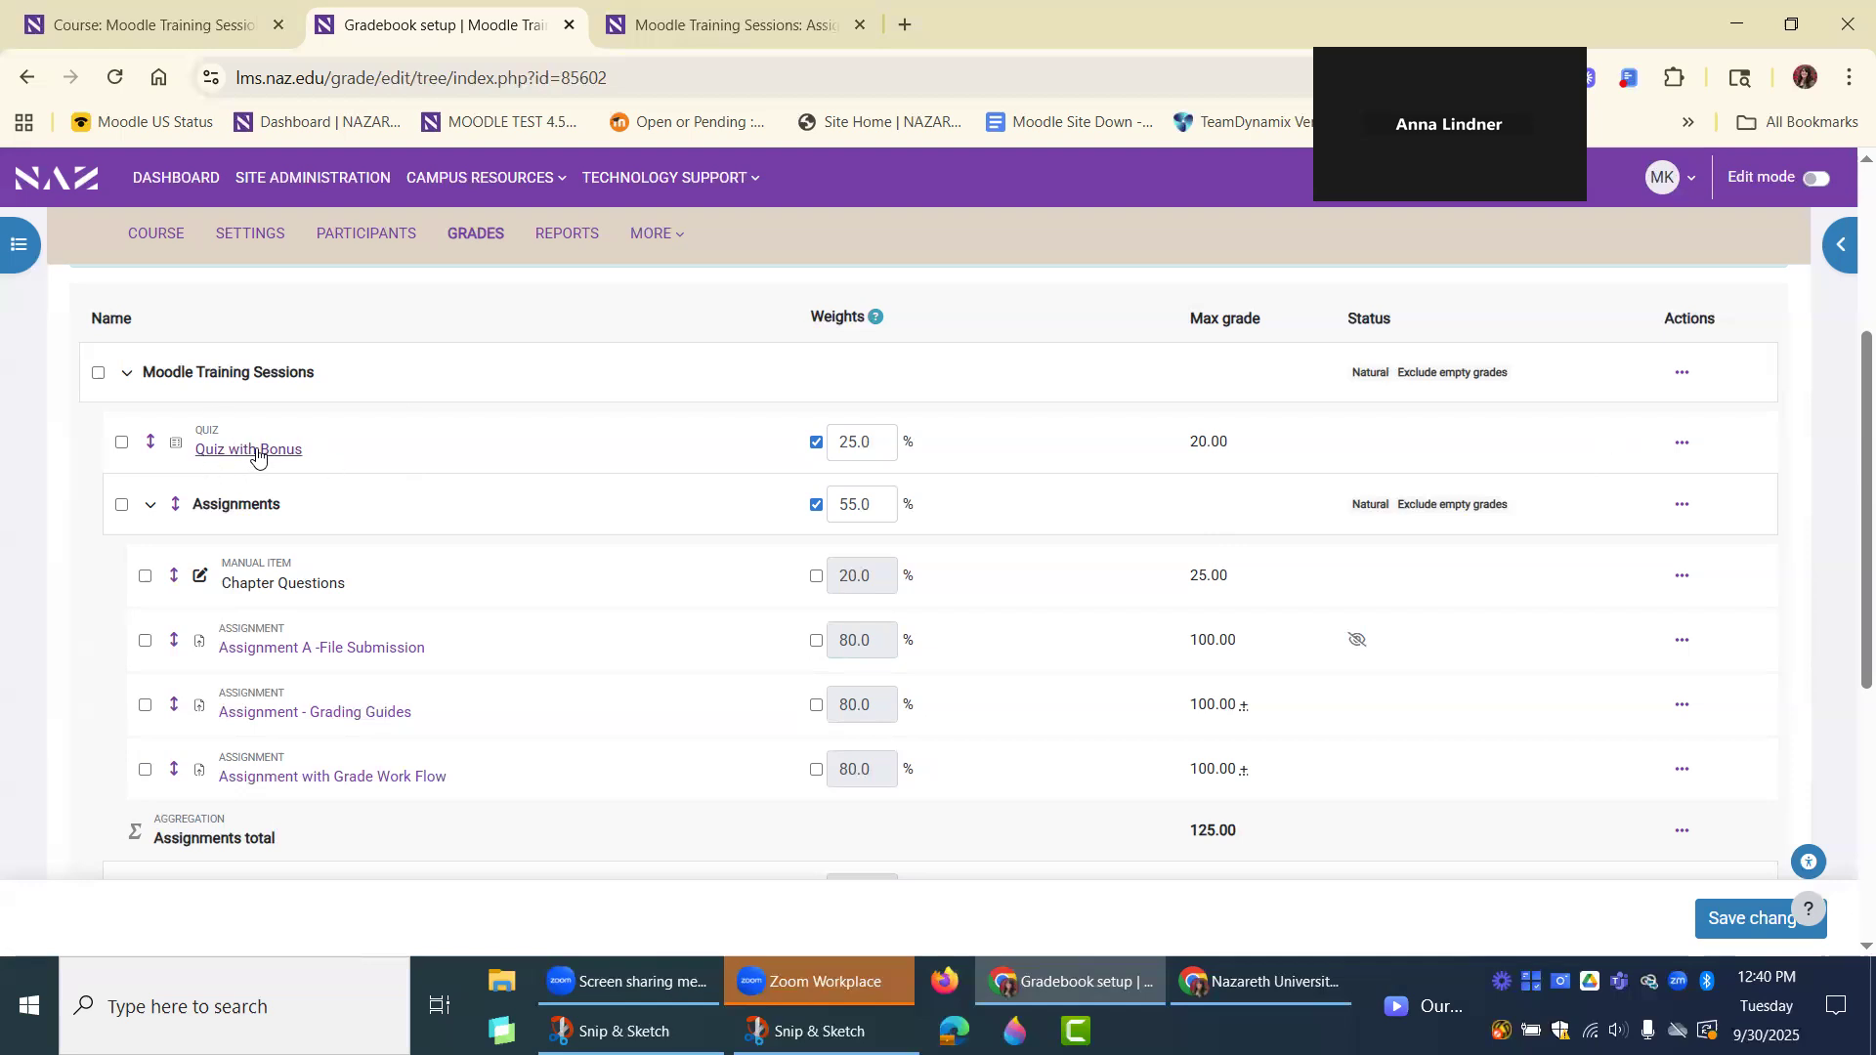
Open the full grade item settings of "Quiz with Bonus", examine Multiplicator and Offset, and leave without saving.
left_click(1678, 445)
left_click(1687, 484)
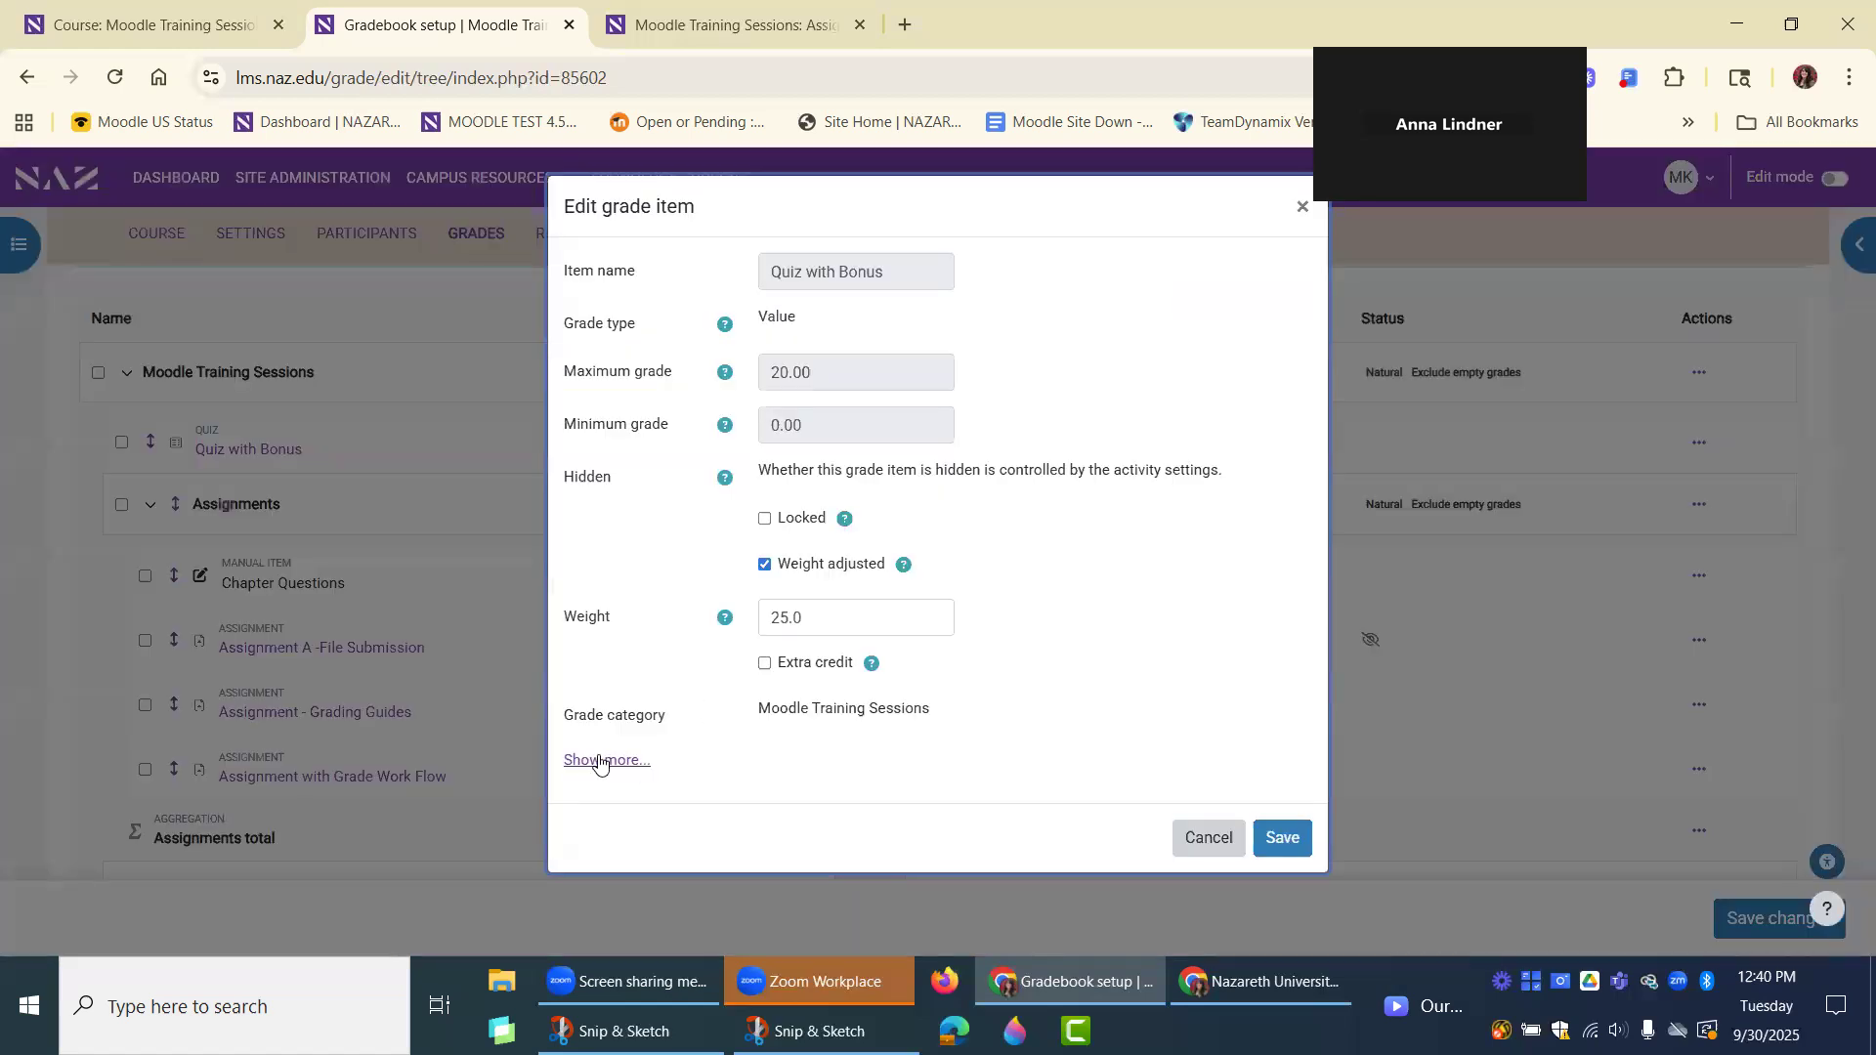
left_click(599, 762)
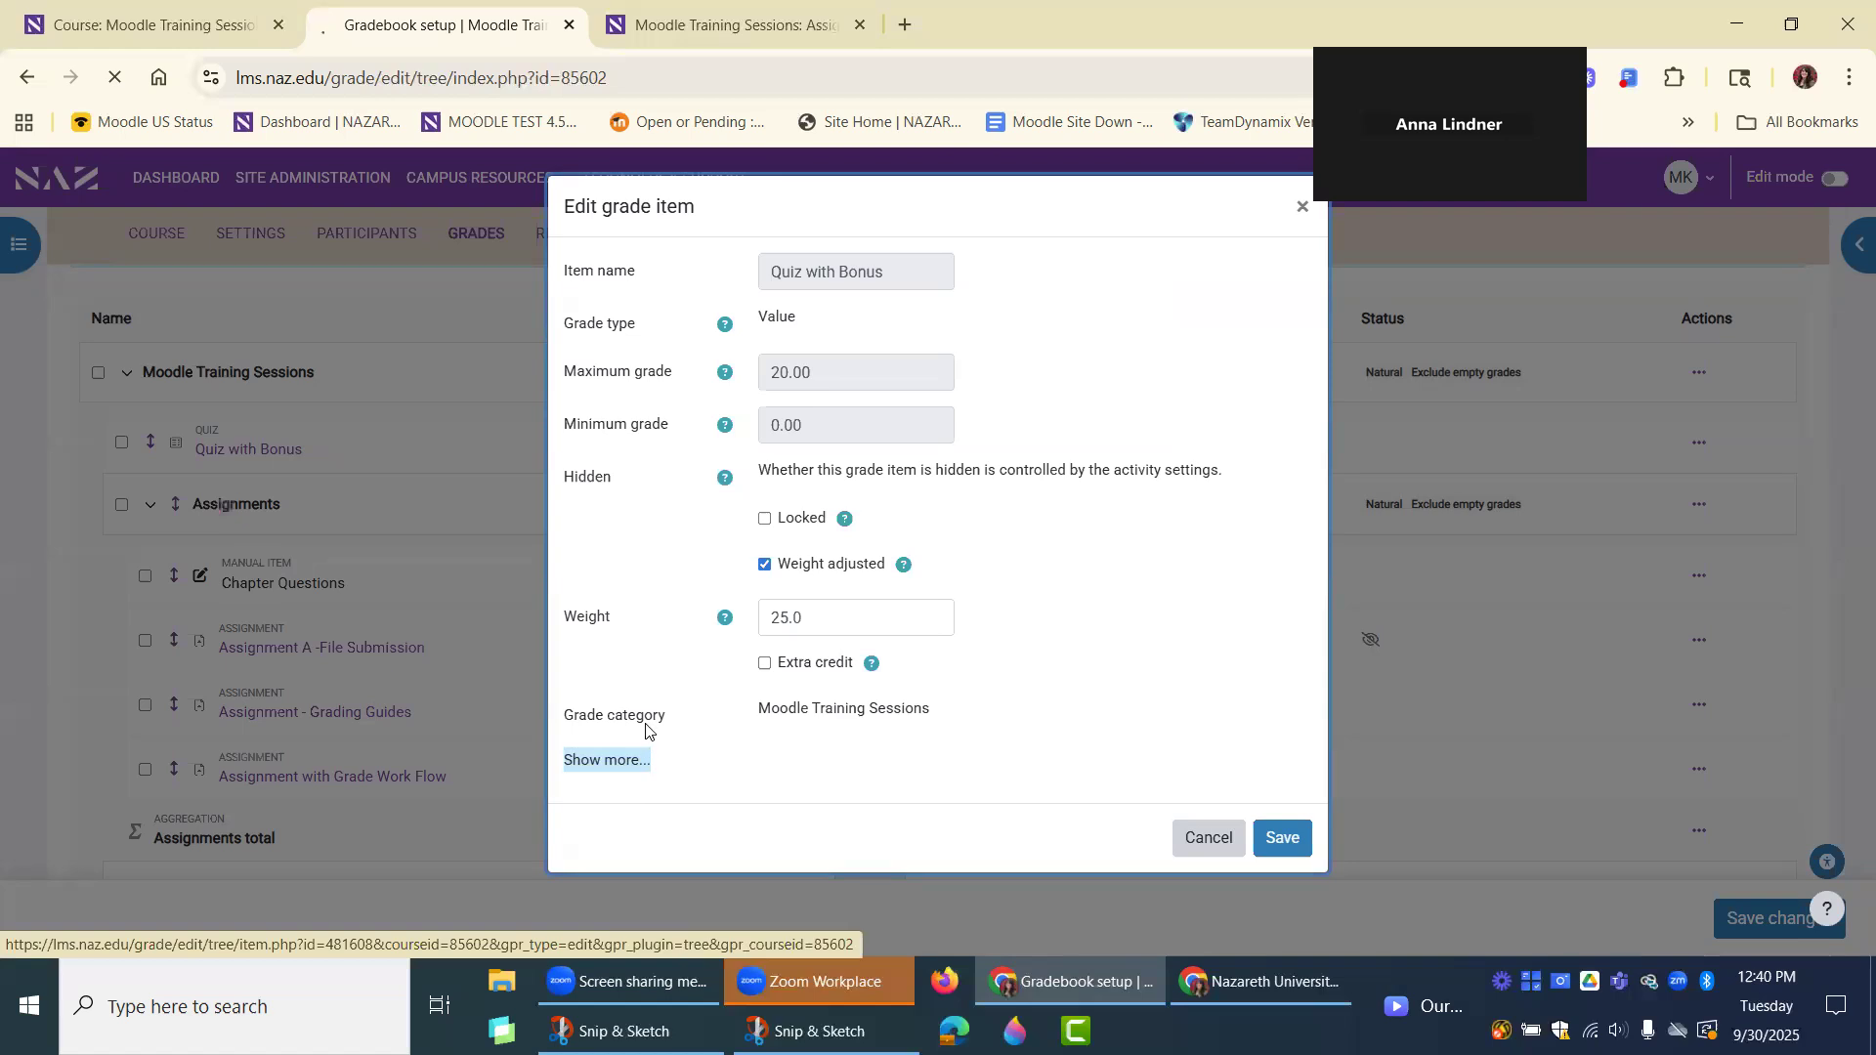
scroll(879, 648, "down", 2)
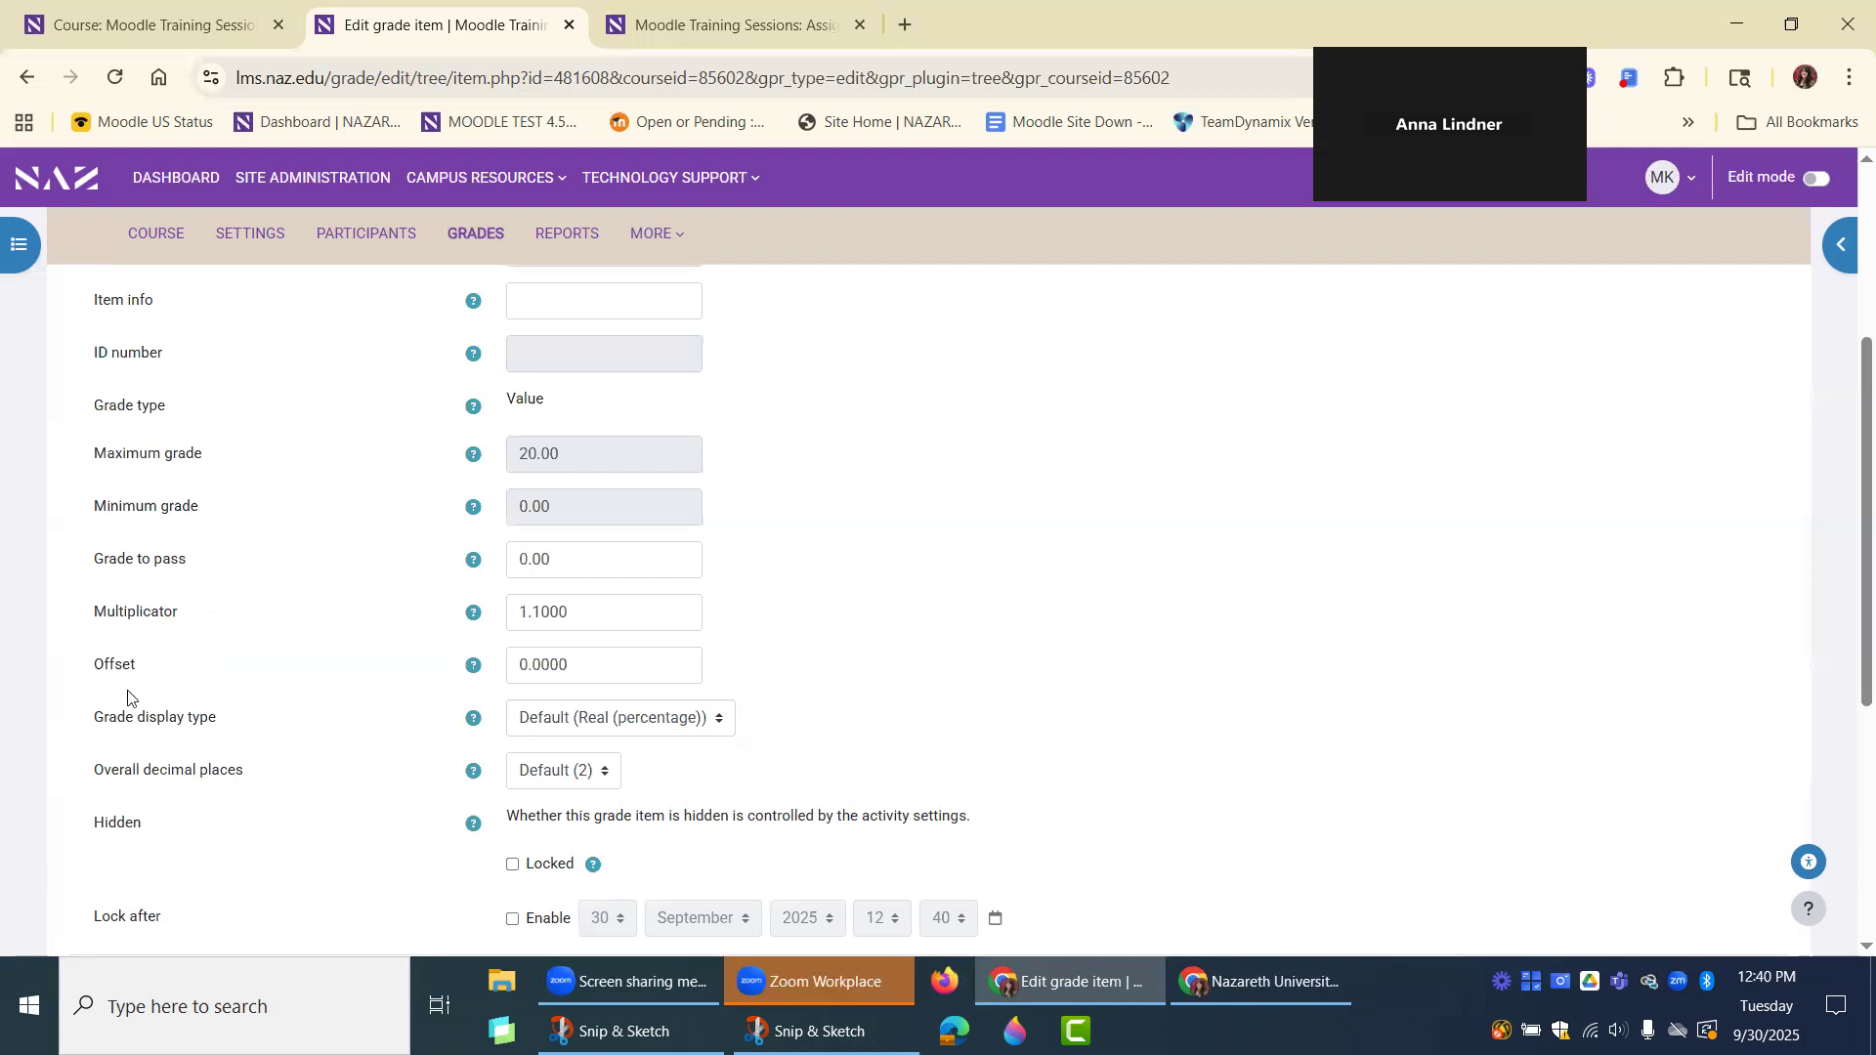
left_click_drag(140, 674, 81, 668)
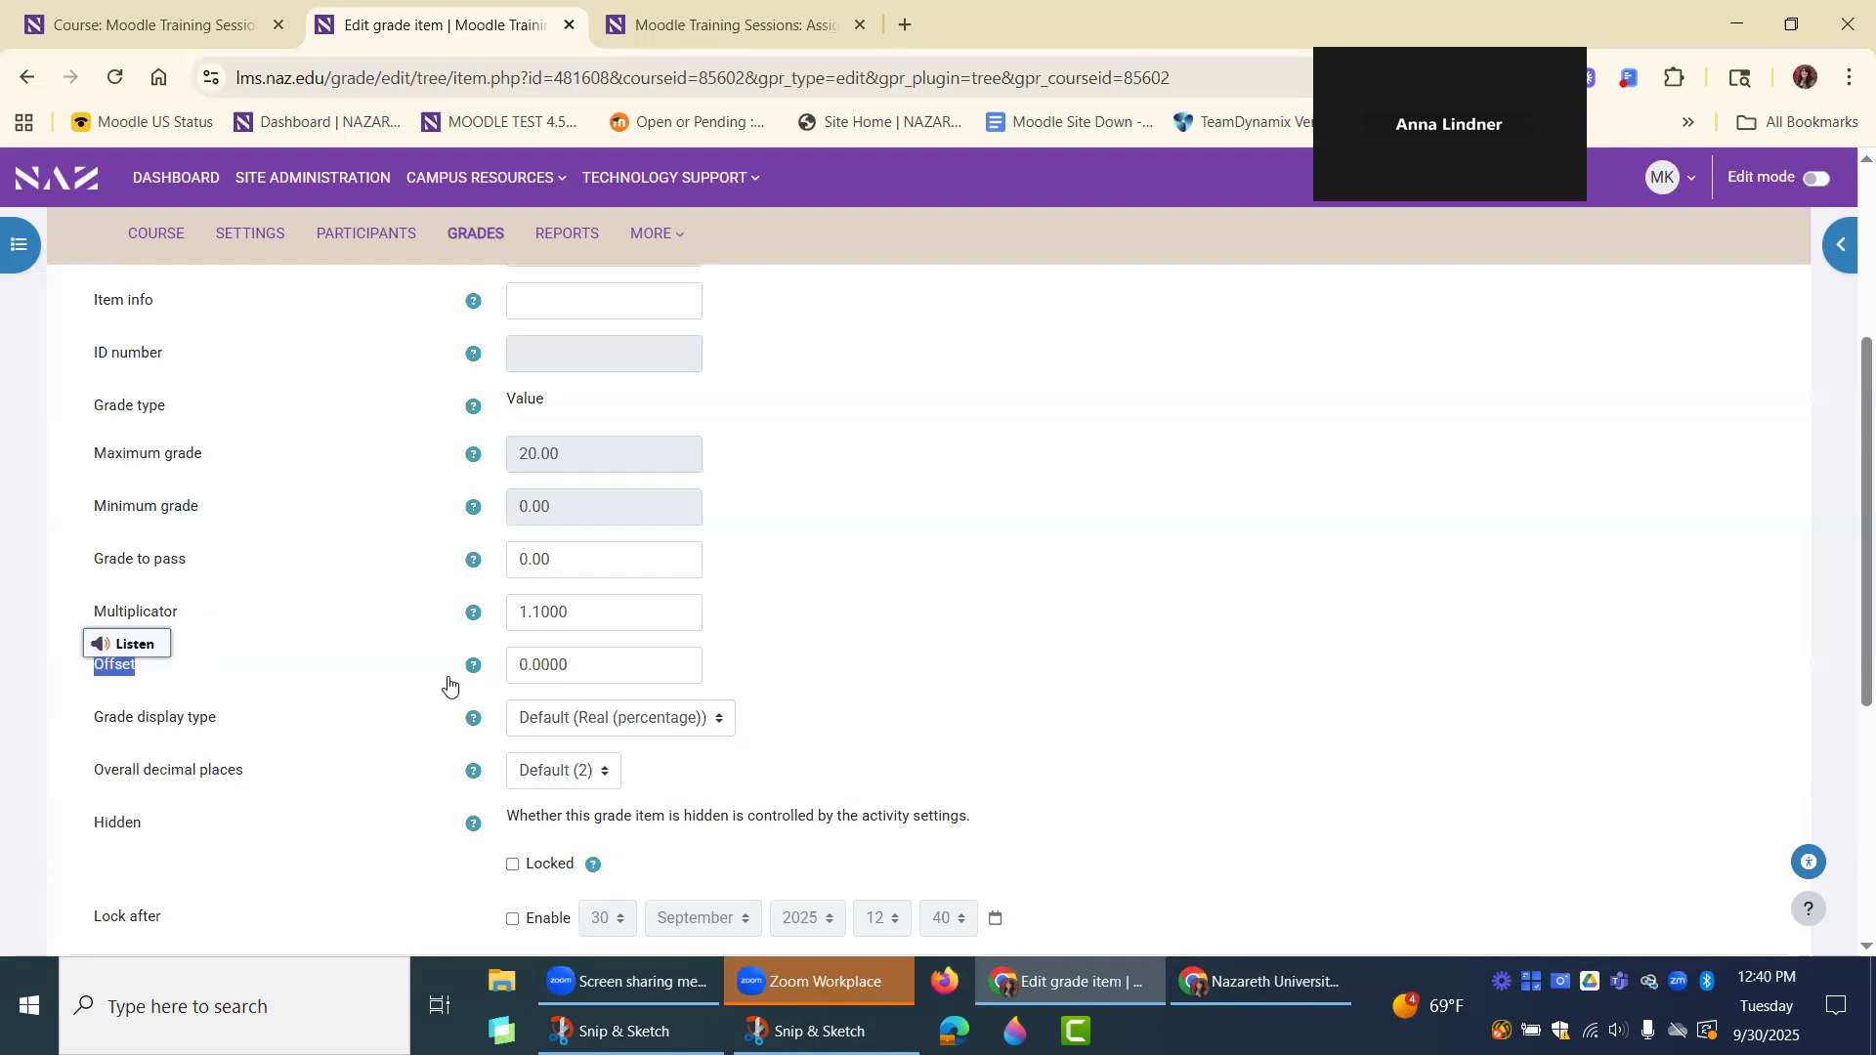
left_click(366, 615)
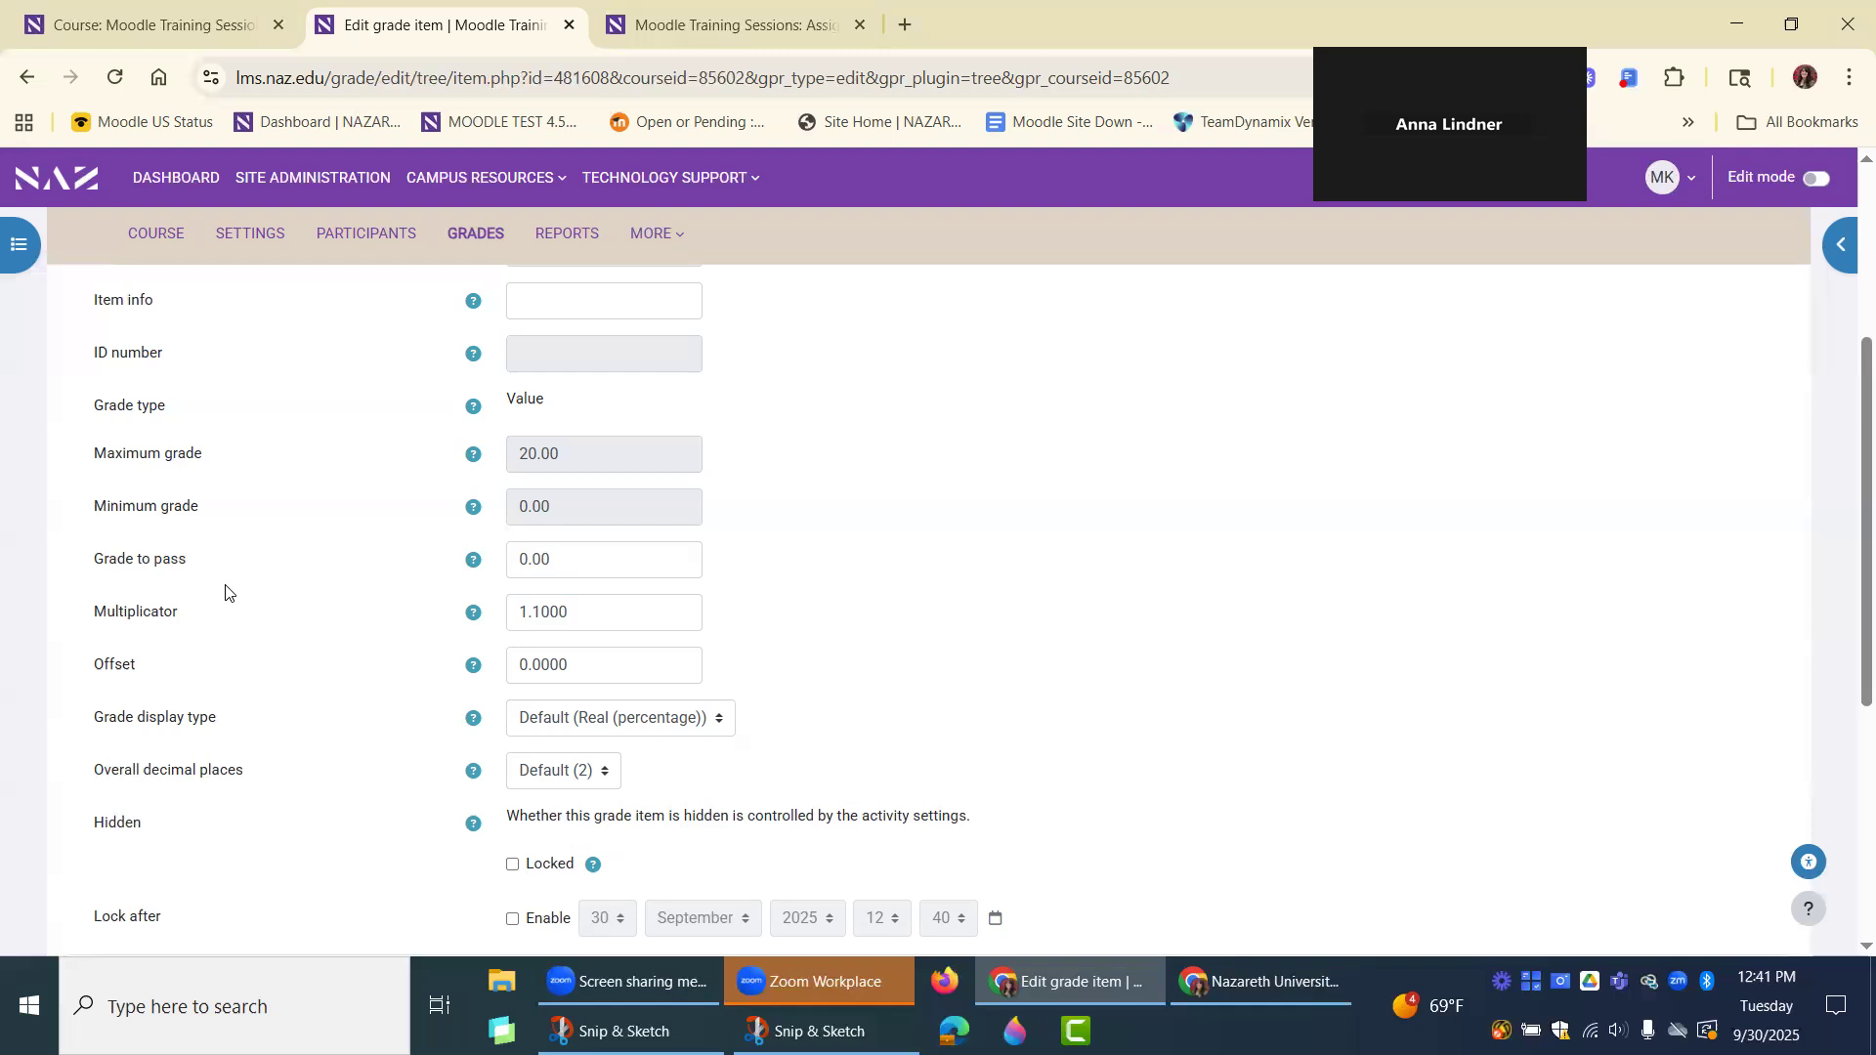
scroll(260, 700, "up", 4)
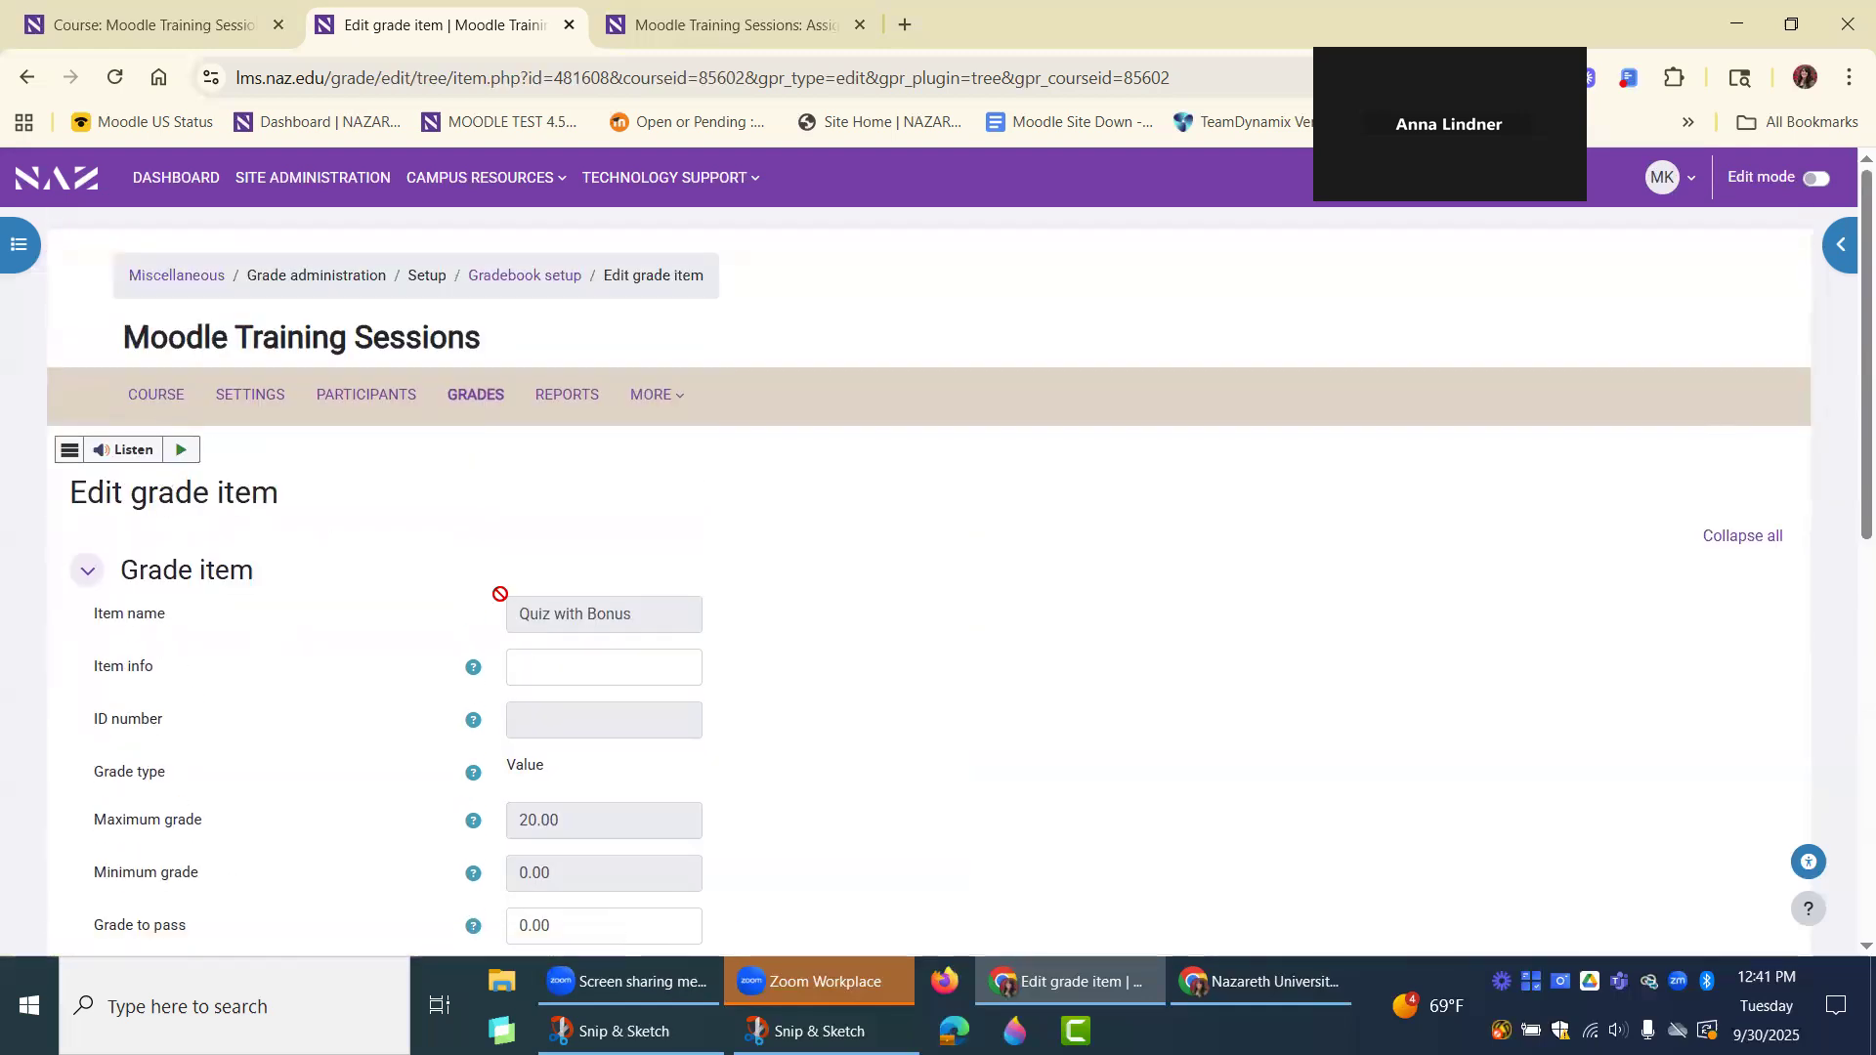
left_click(23, 83)
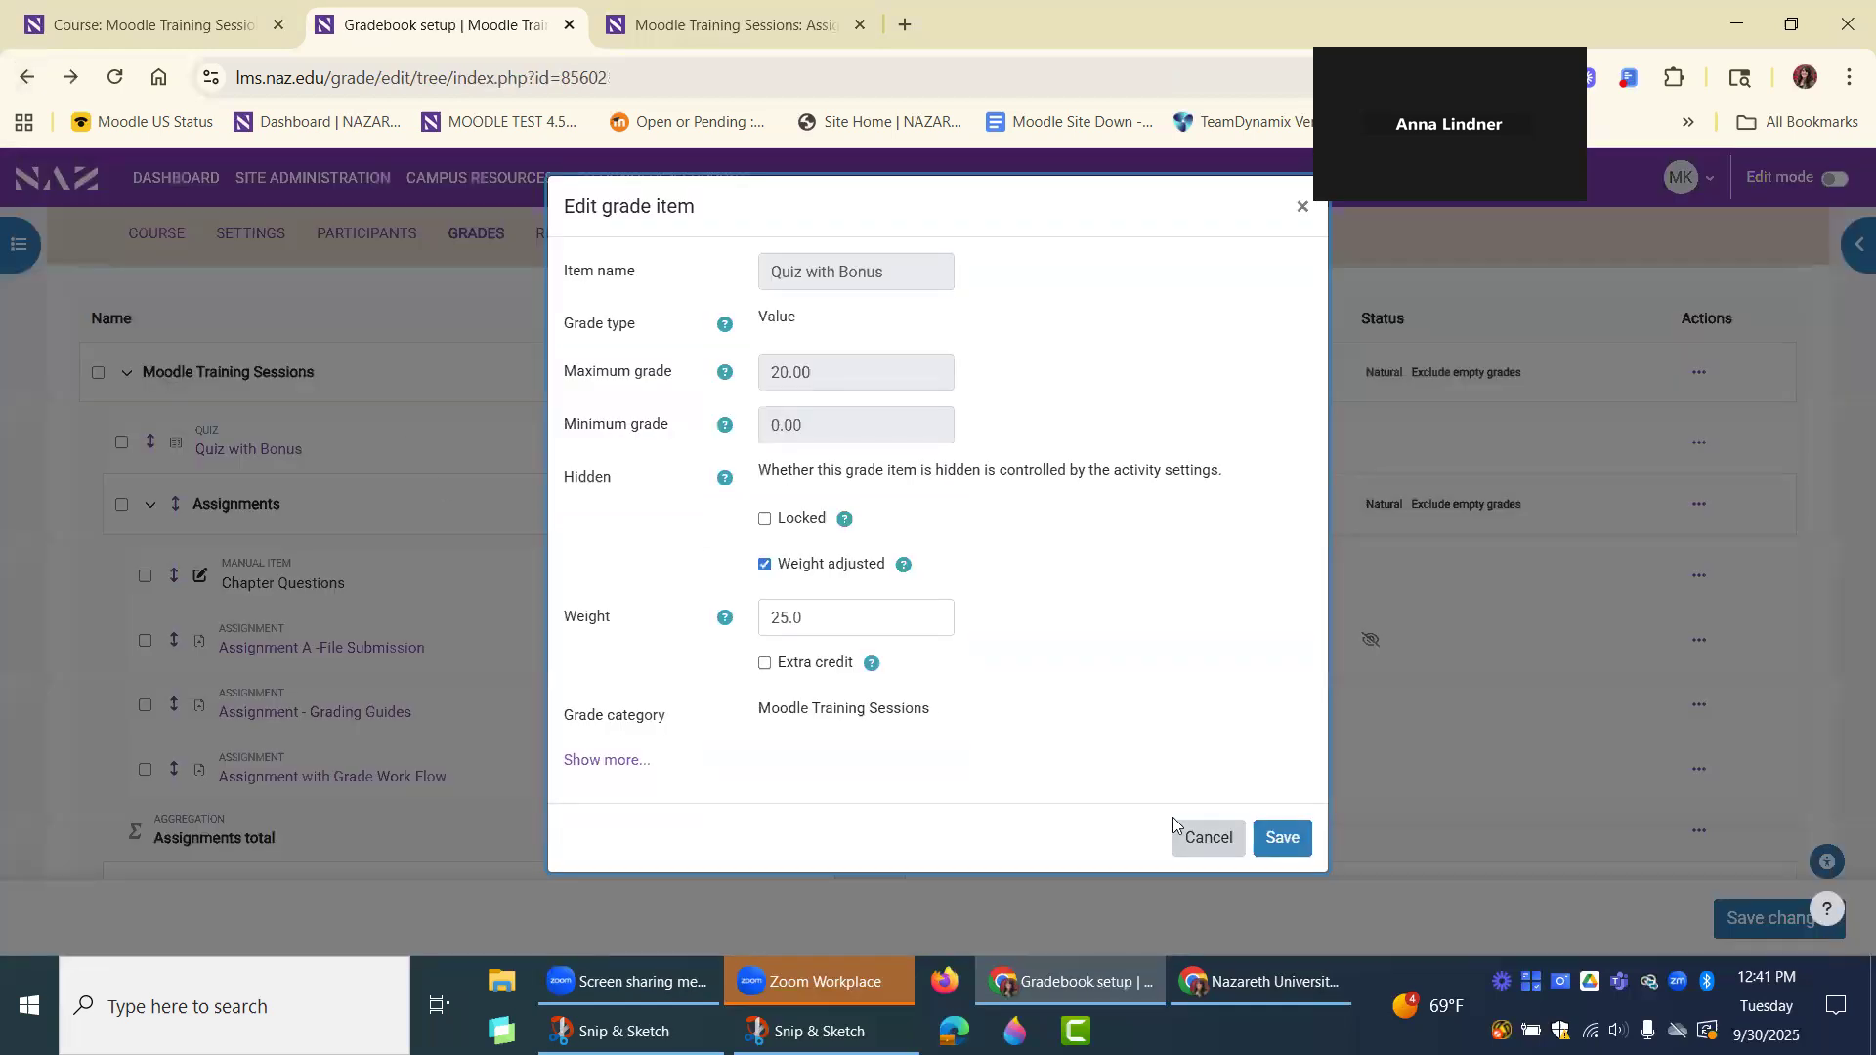
left_click(1204, 837)
Switch to the Grader report and review the students' grades in the "Quiz with Bonus" column.
scroll(171, 293, "up", 2)
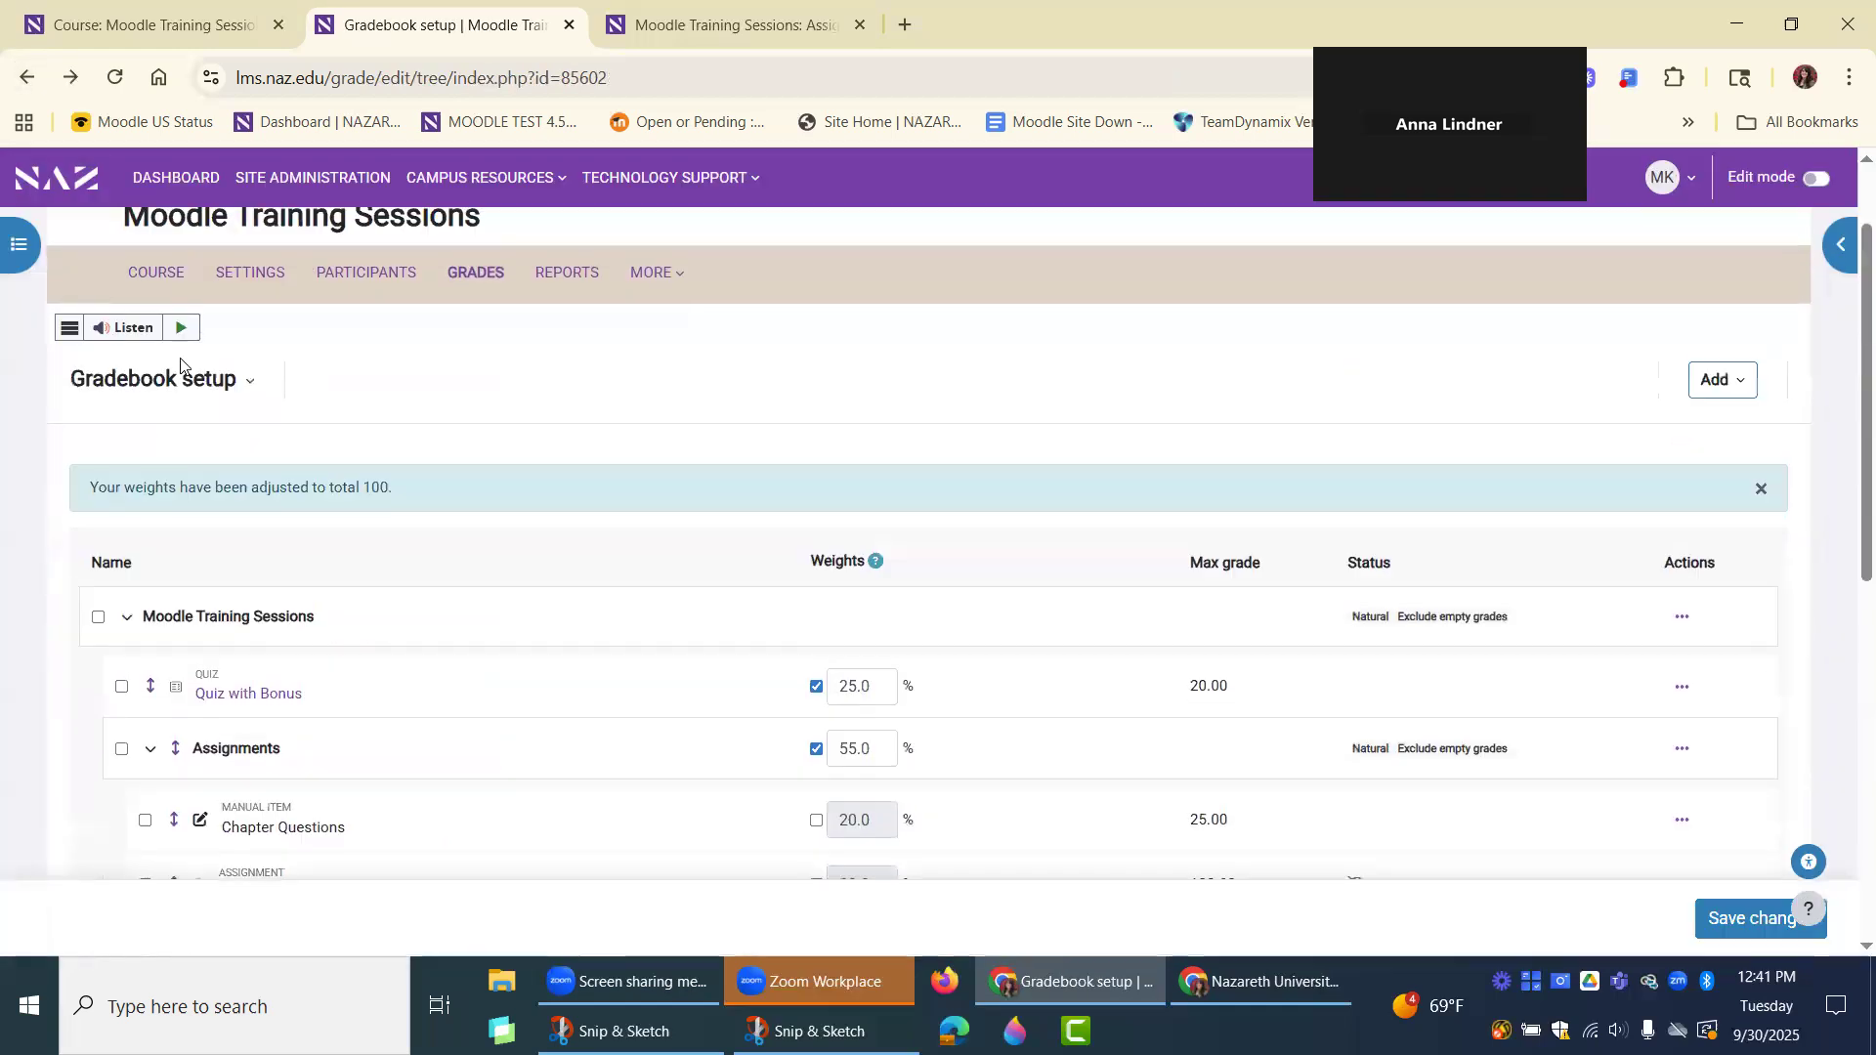
left_click(180, 383)
left_click(188, 461)
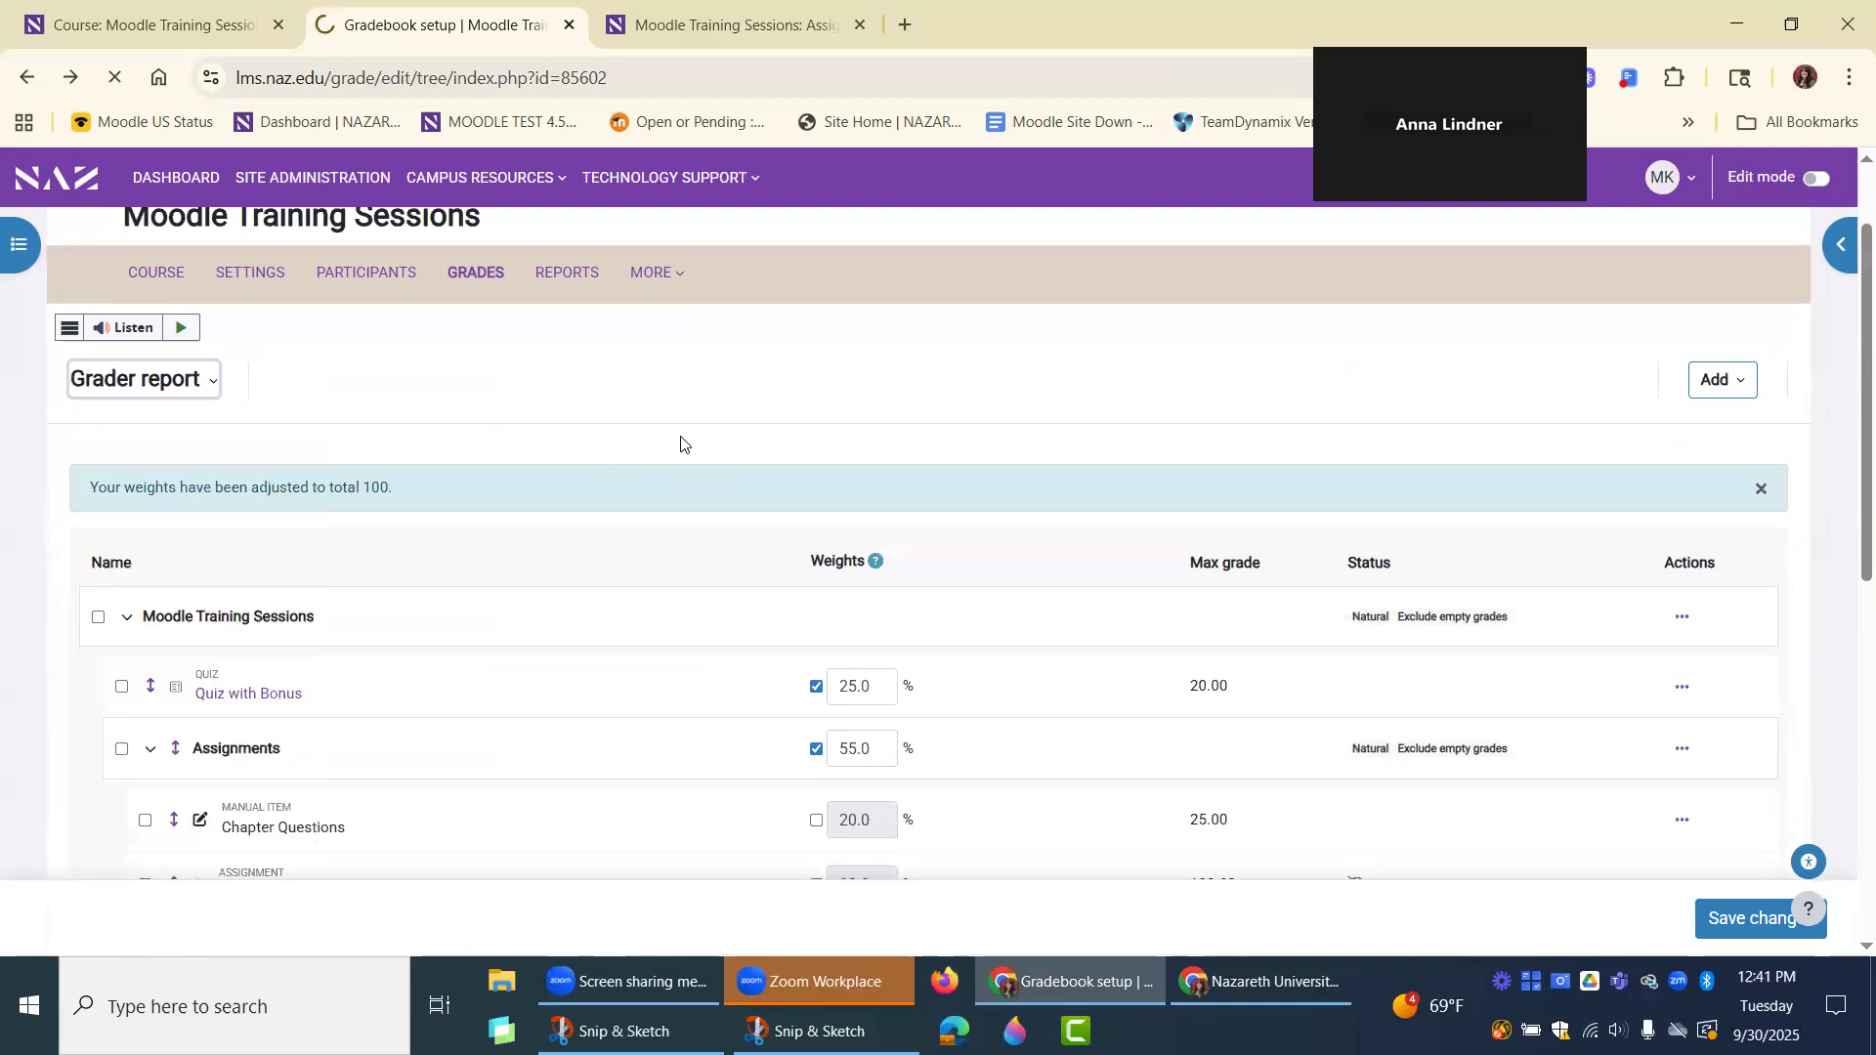
scroll(782, 536, "down", 3)
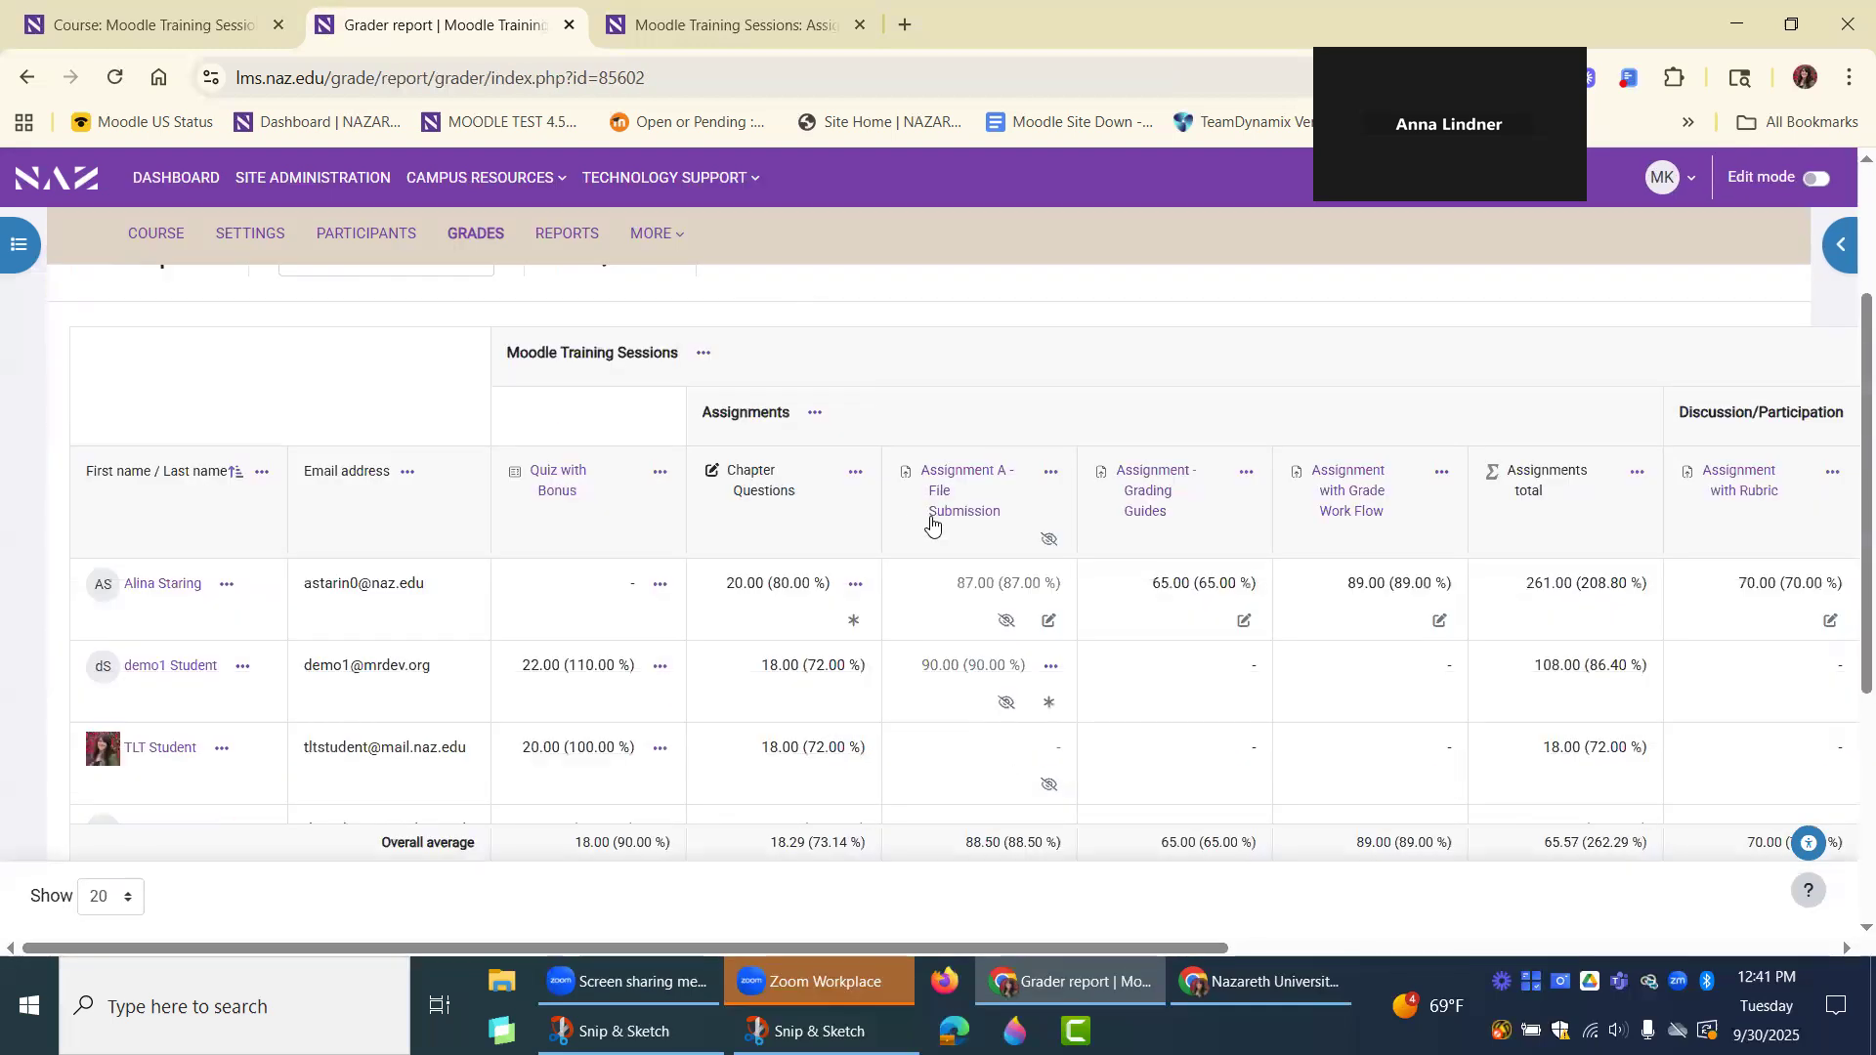
scroll(1246, 593, "down", 1)
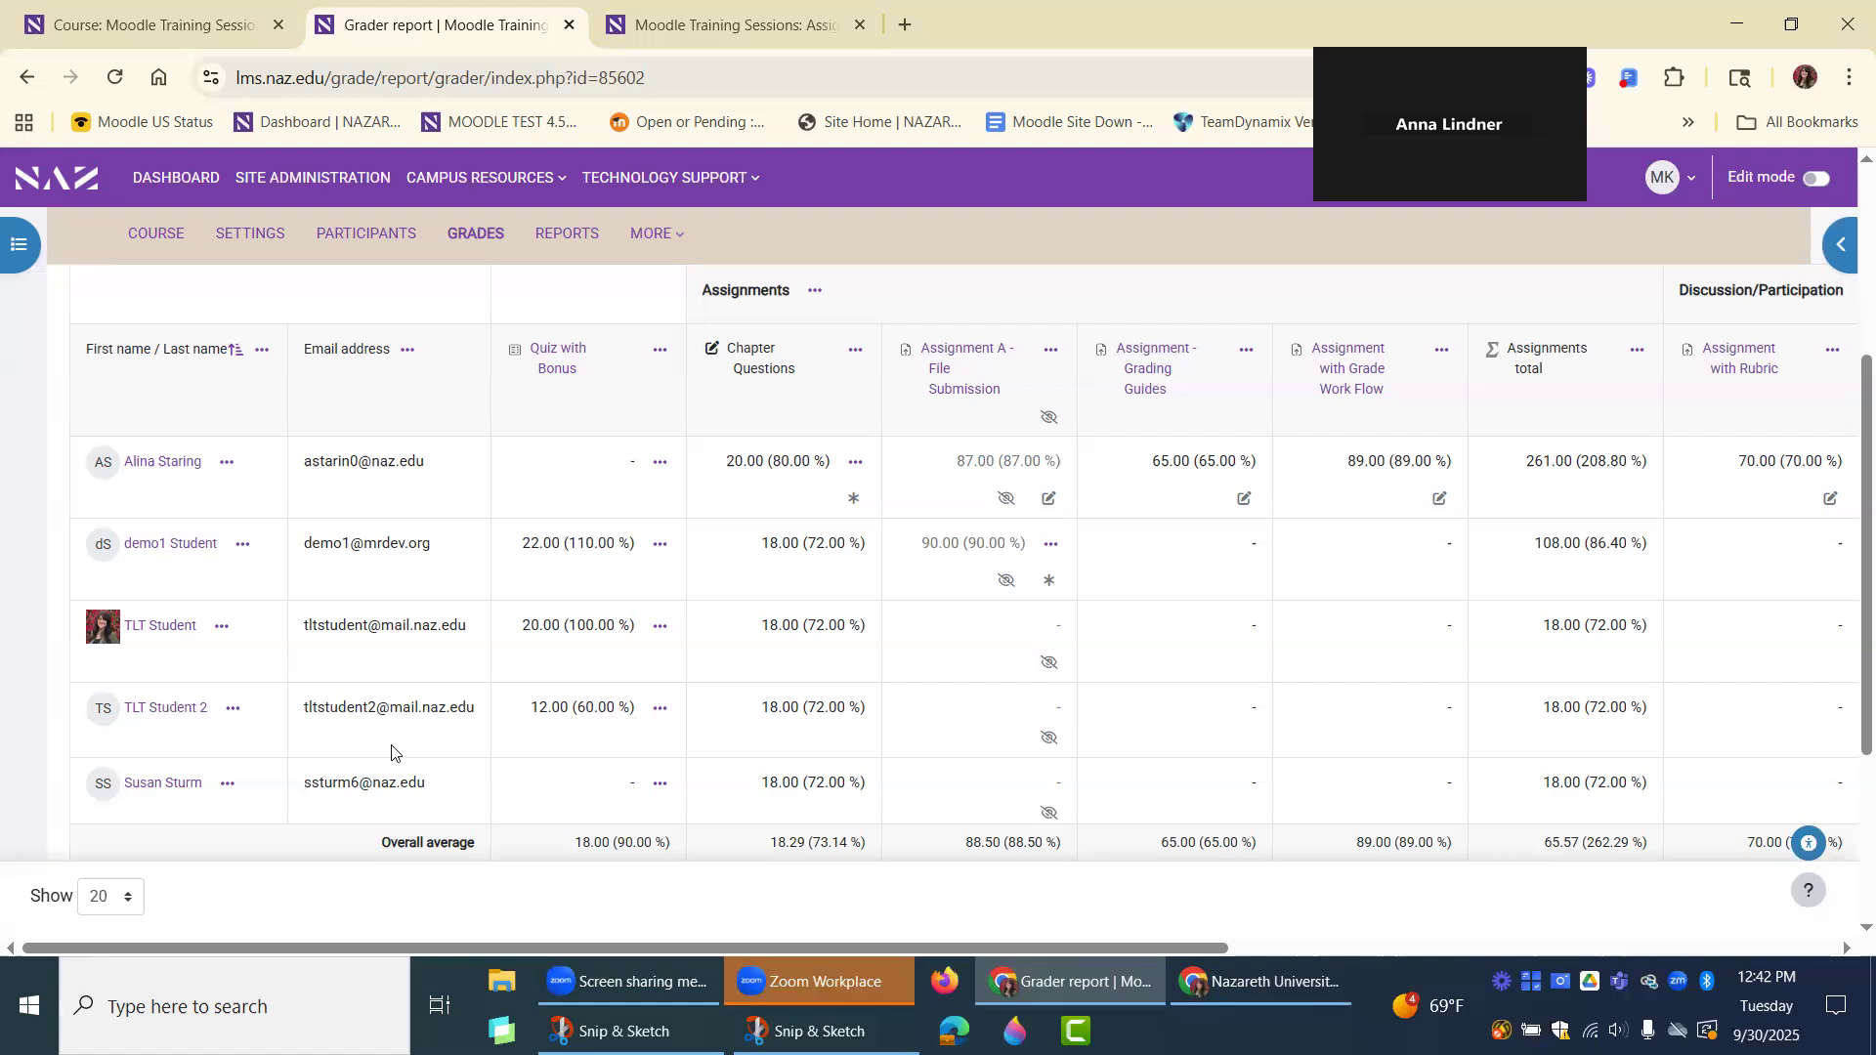
scroll(391, 743, "up", 1)
scroll(388, 739, "up", 1)
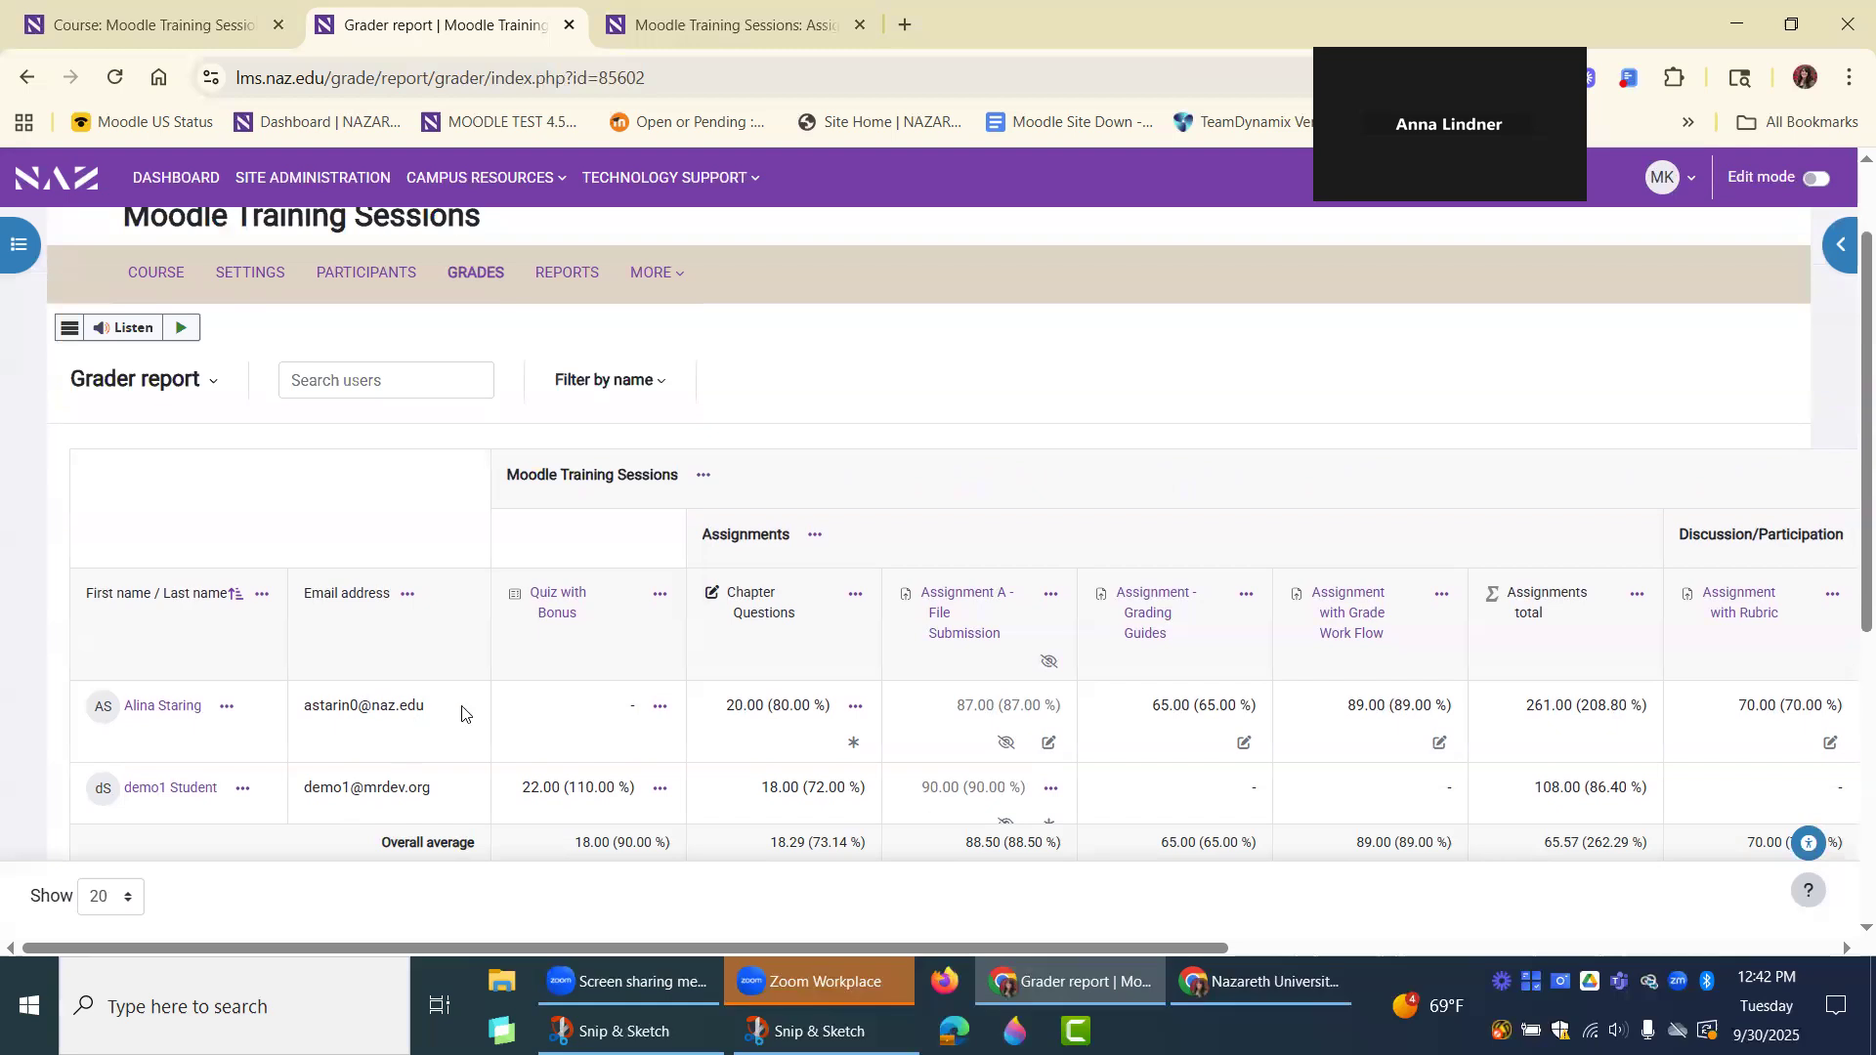
Open the questions of "Quiz with Bonus" and examine its maximum grade, total points and the points per question.
left_click(552, 601)
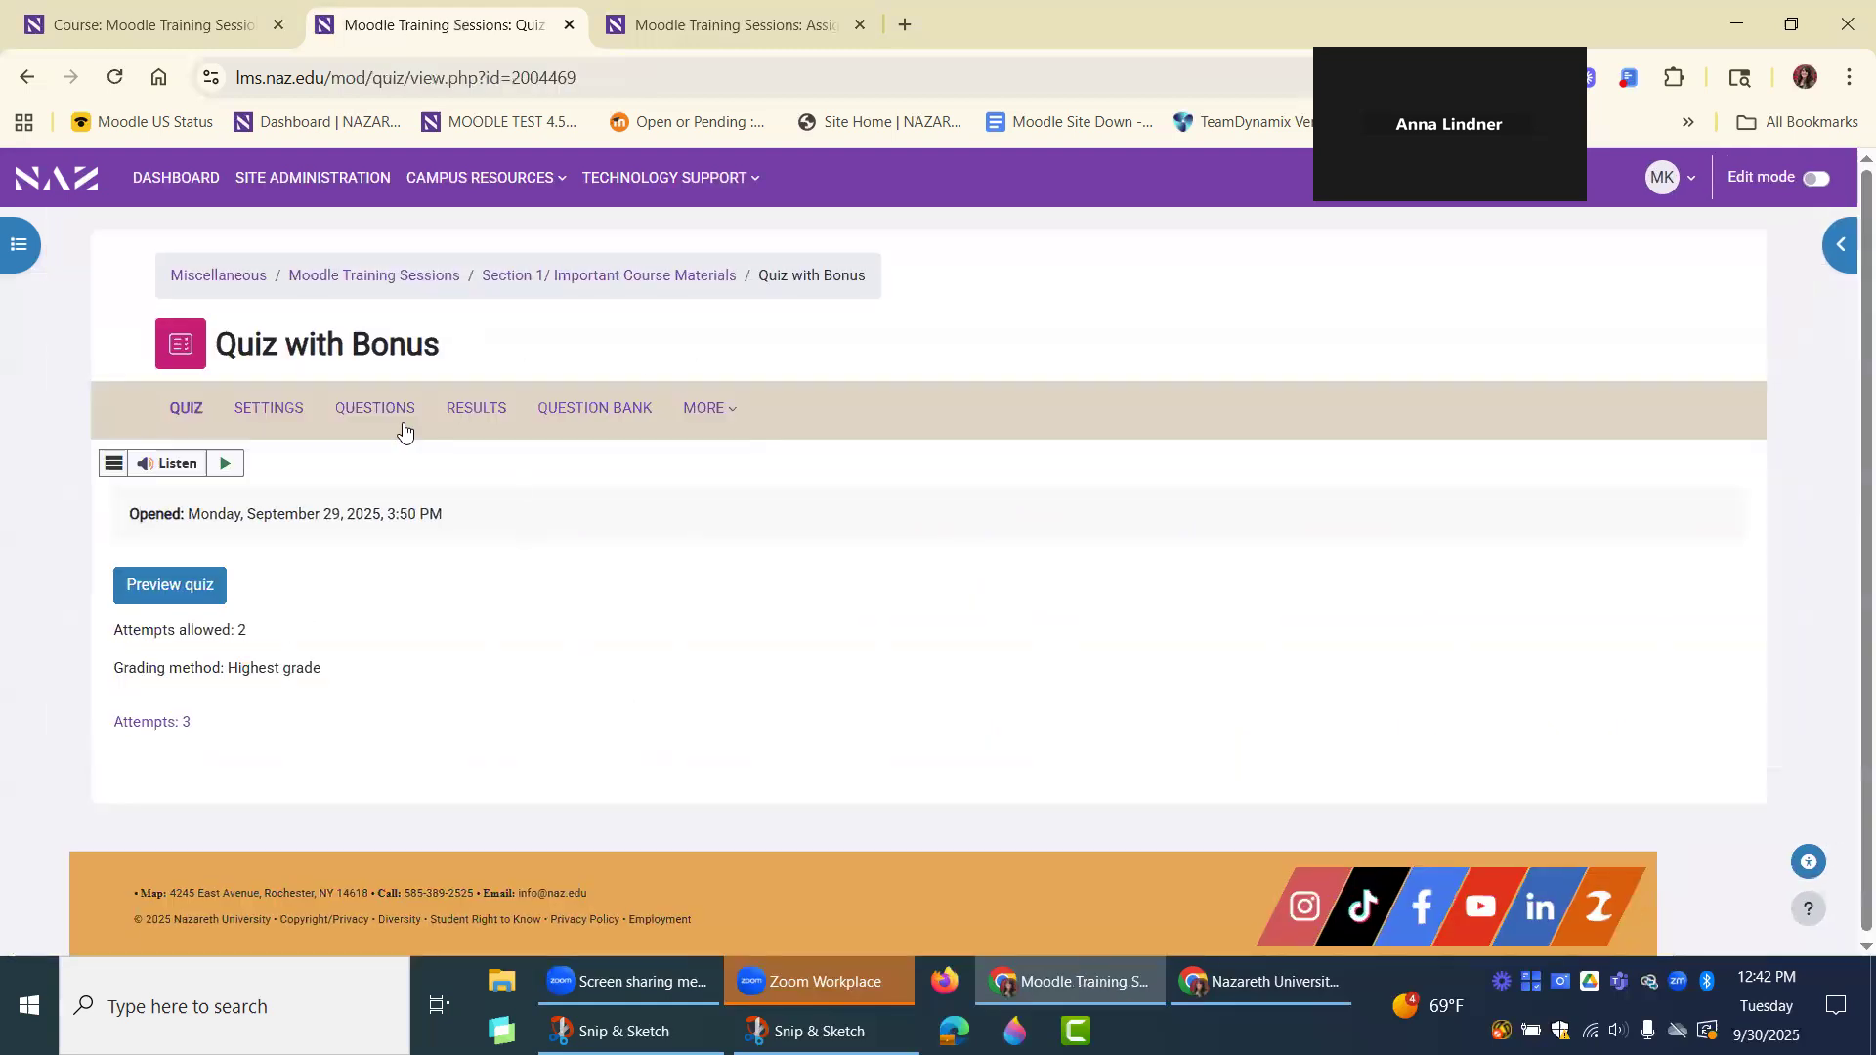
left_click(390, 416)
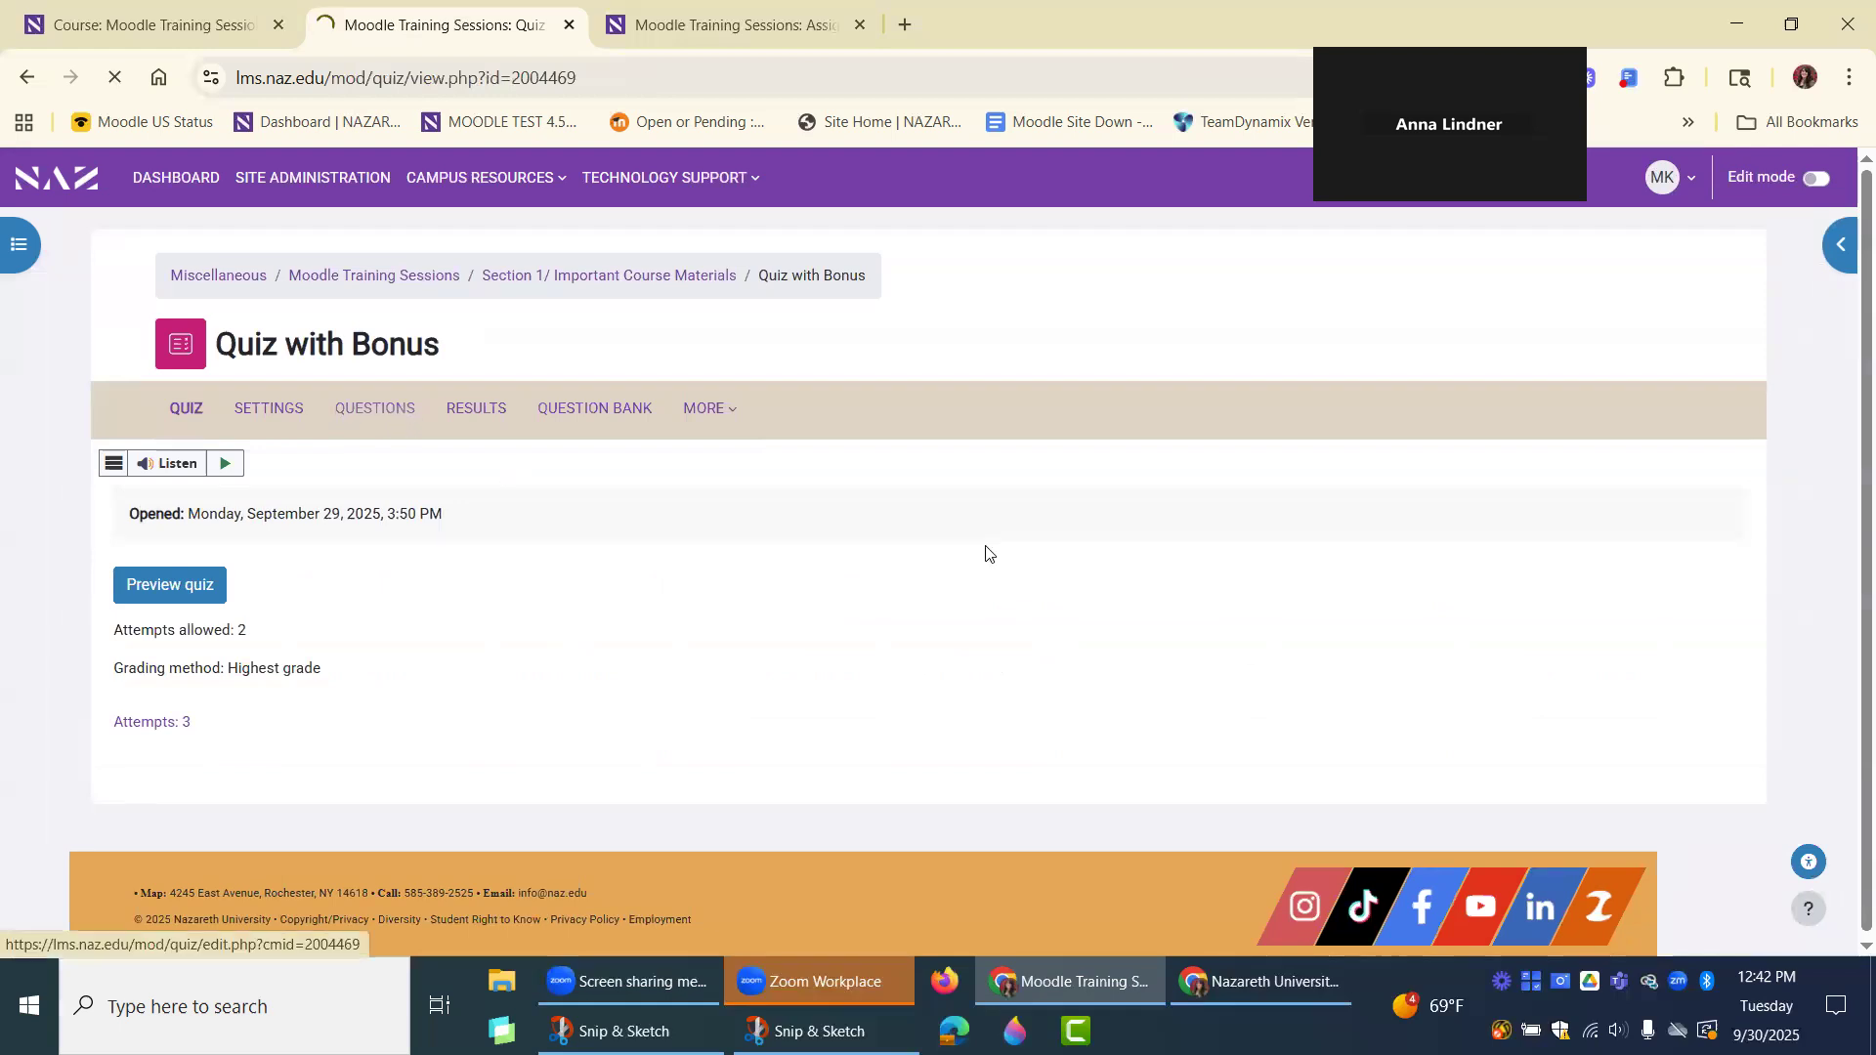
scroll(986, 552, "down", 2)
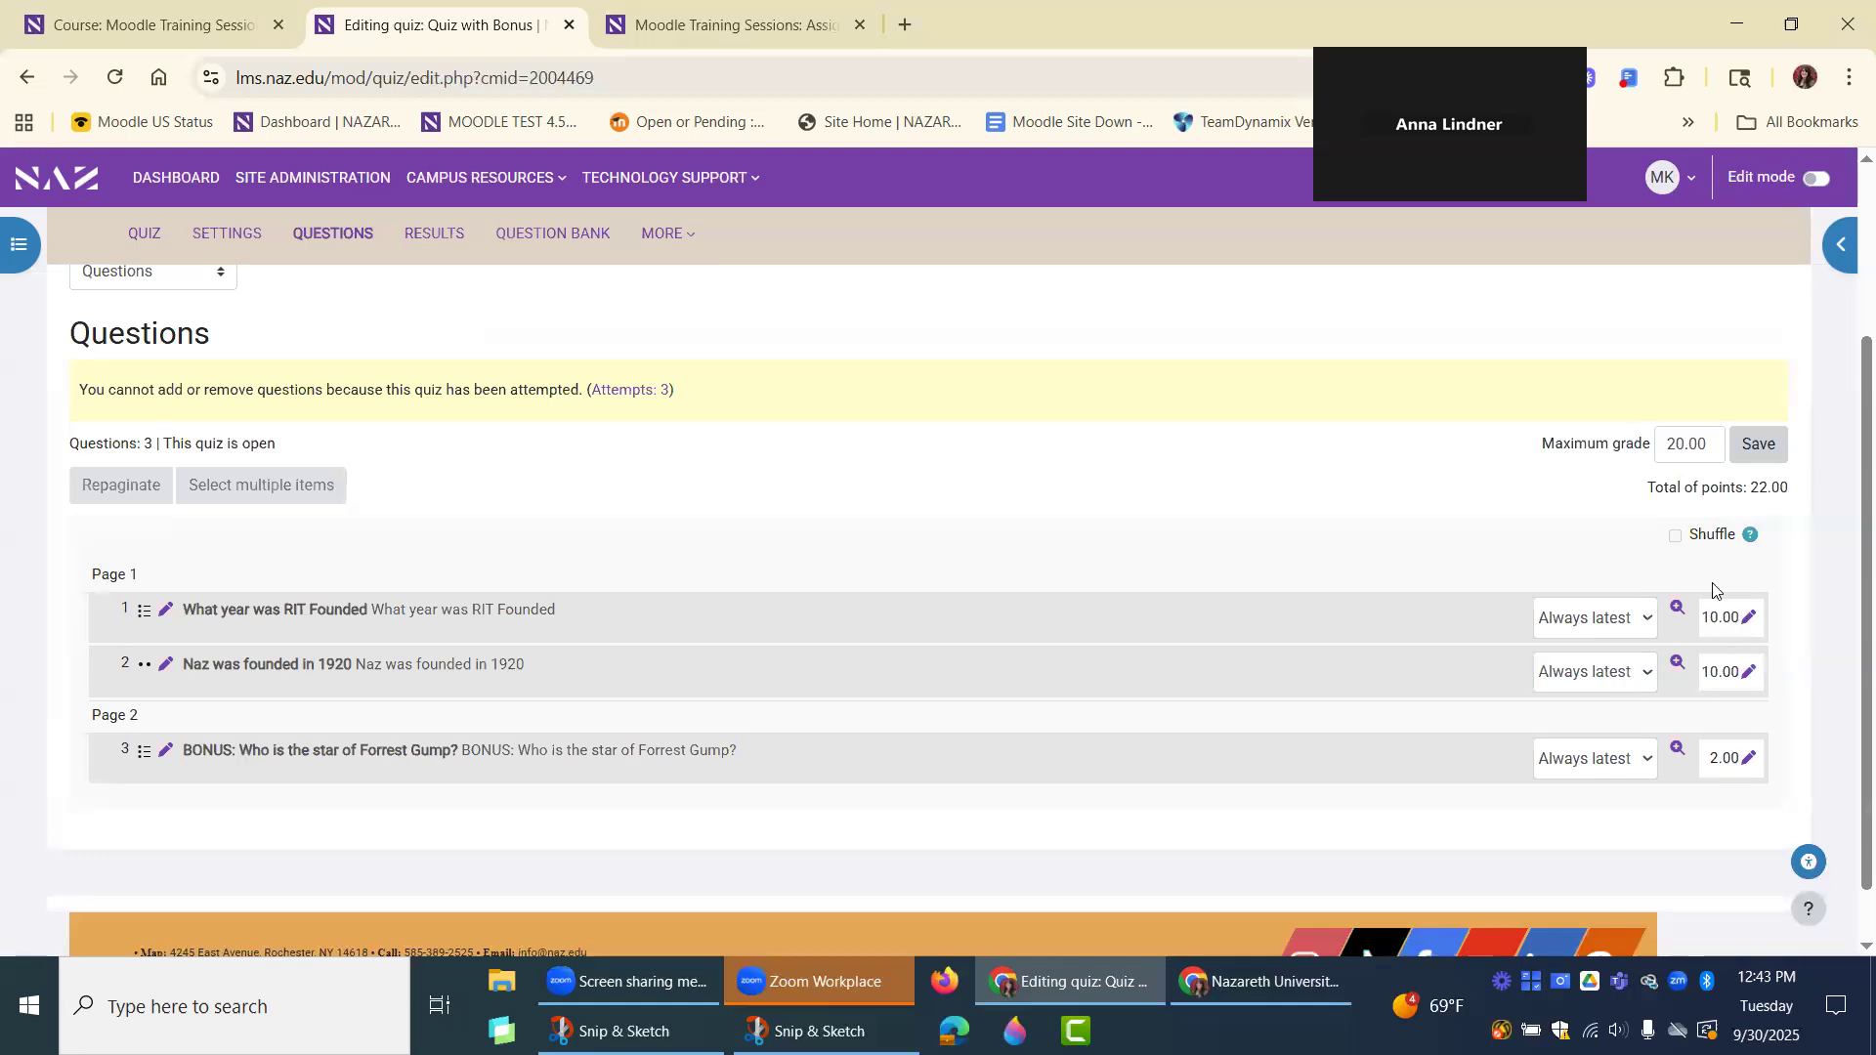
double_click(1670, 443)
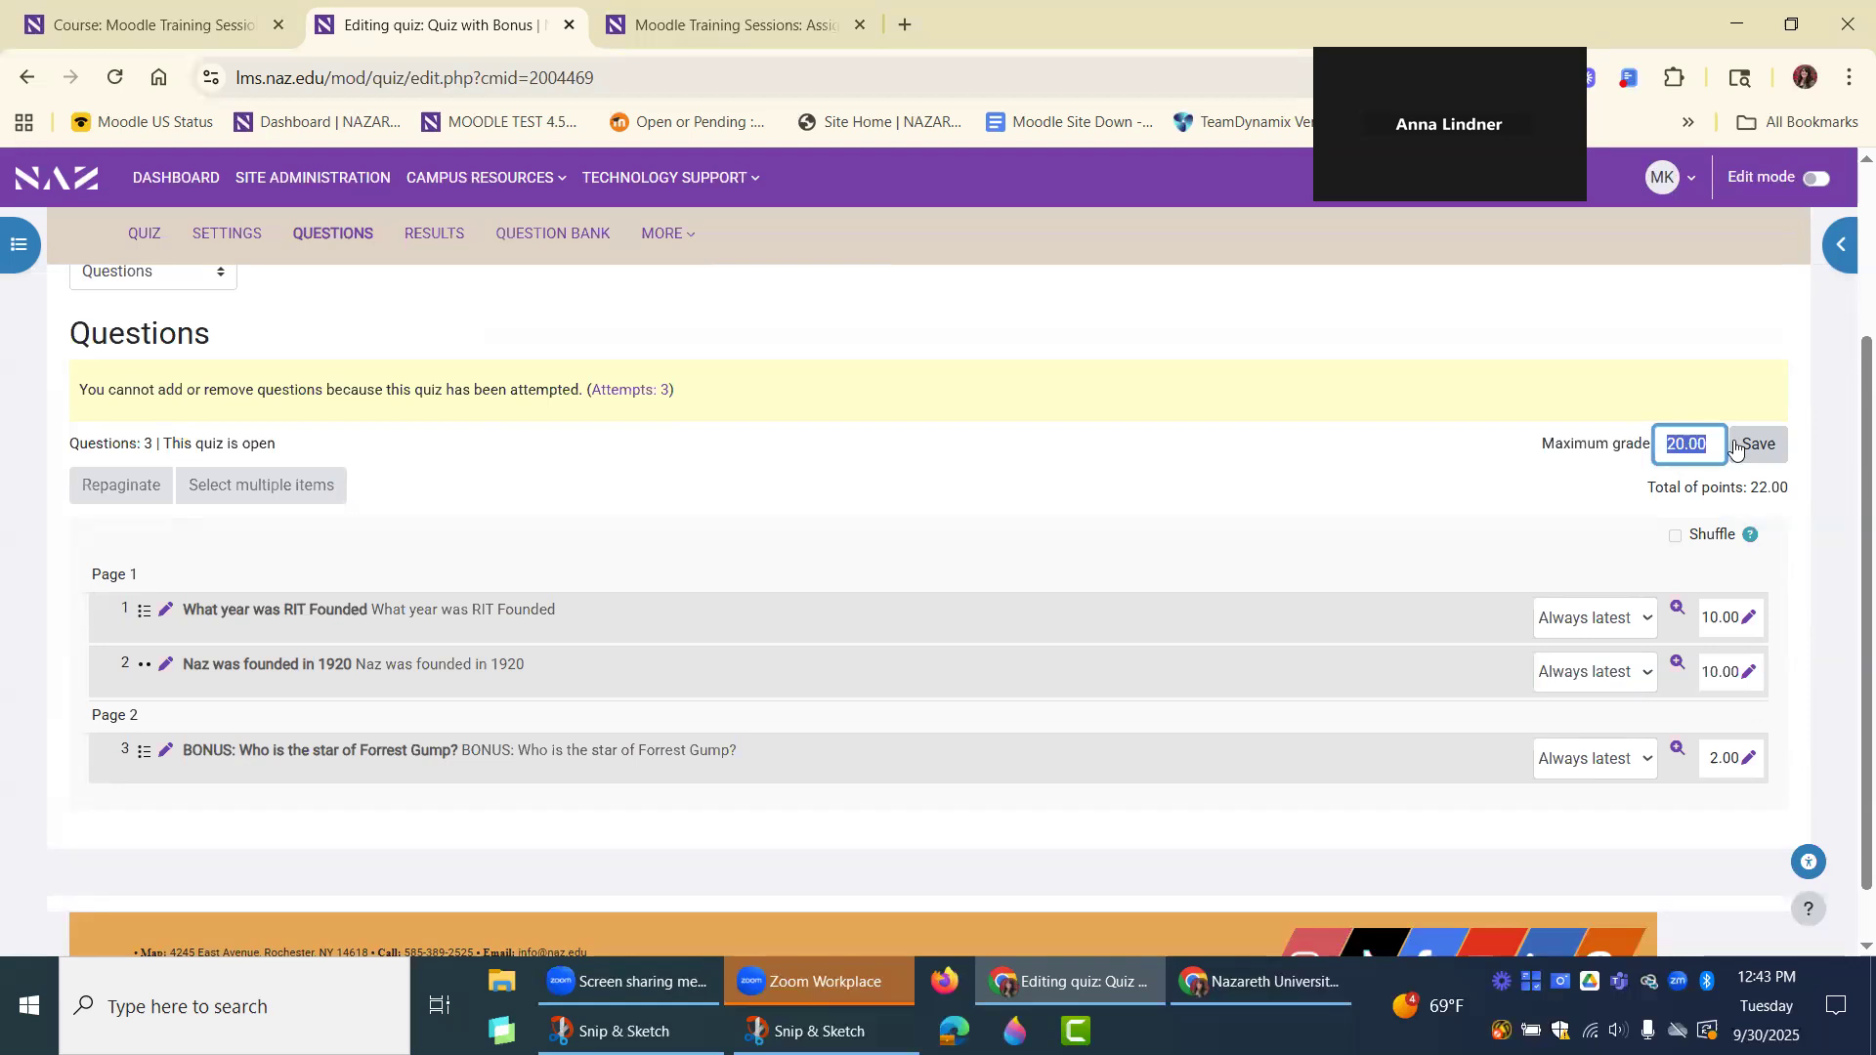
left_click(1785, 527)
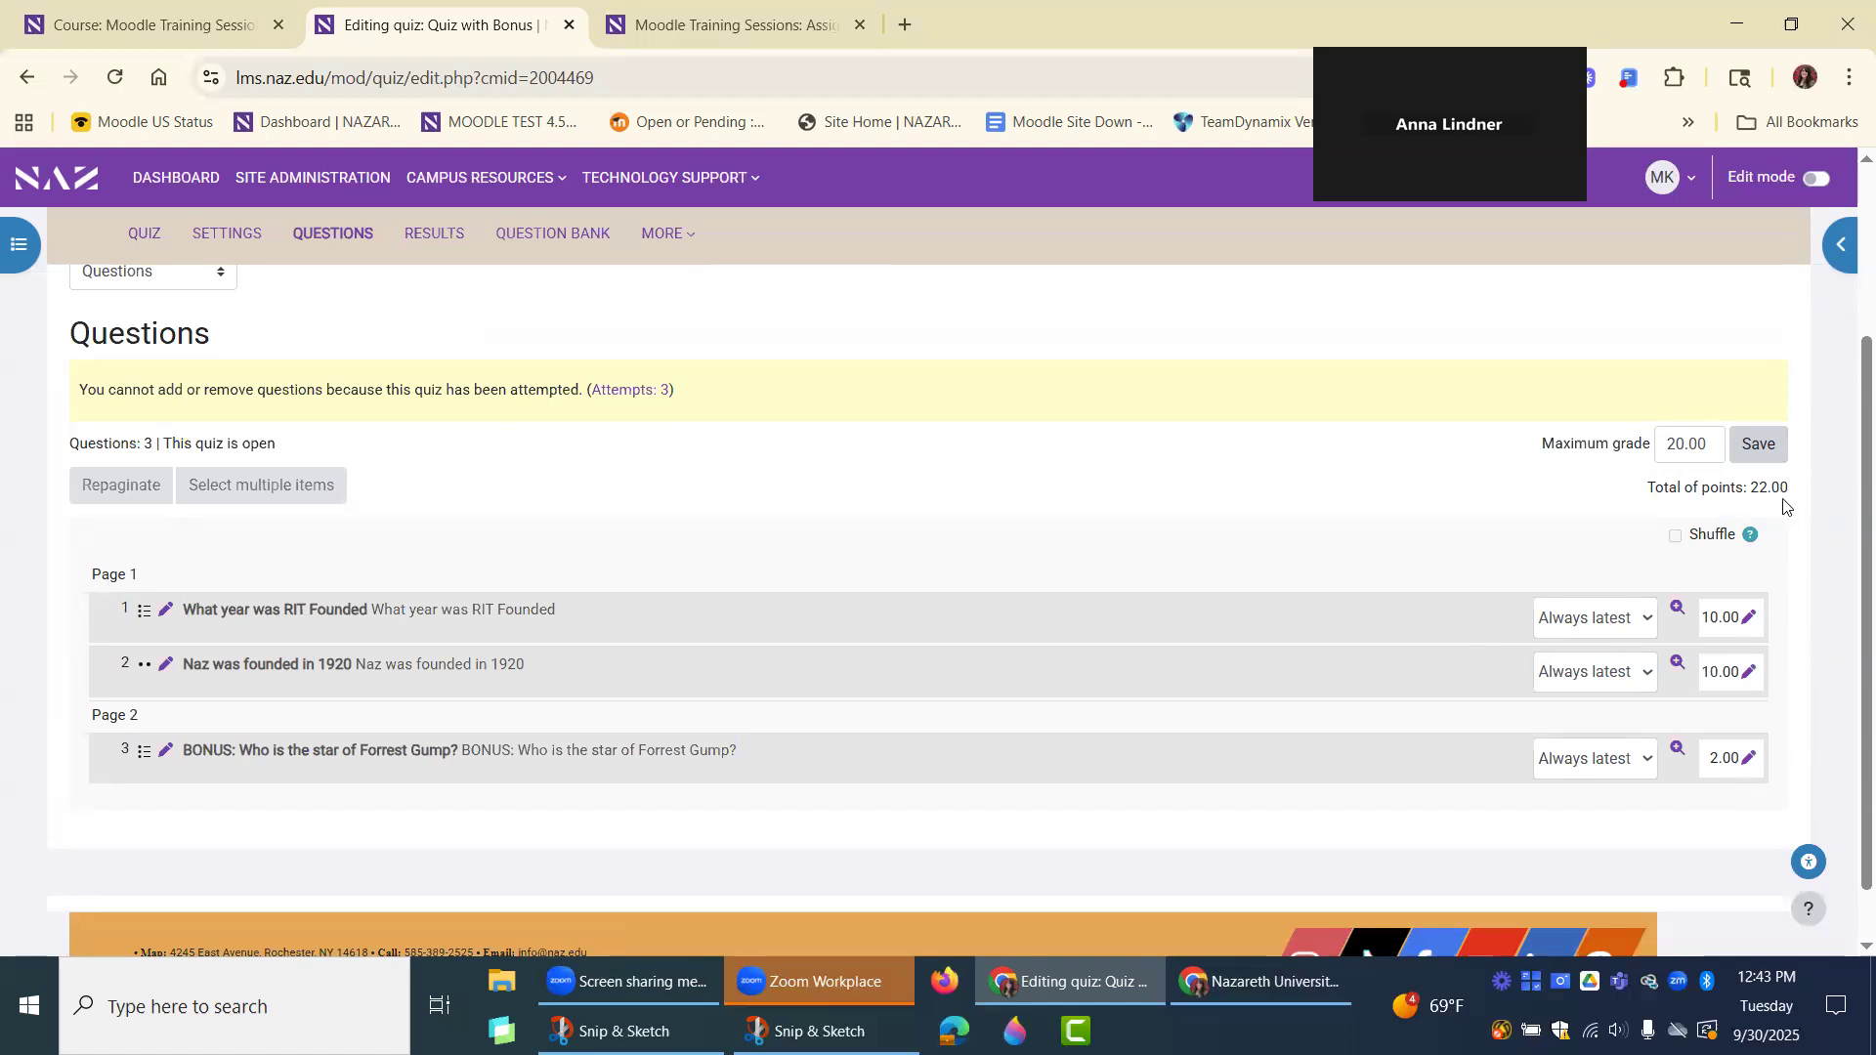
scroll(1784, 752, "down", 1)
scroll(1563, 703, "up", 2)
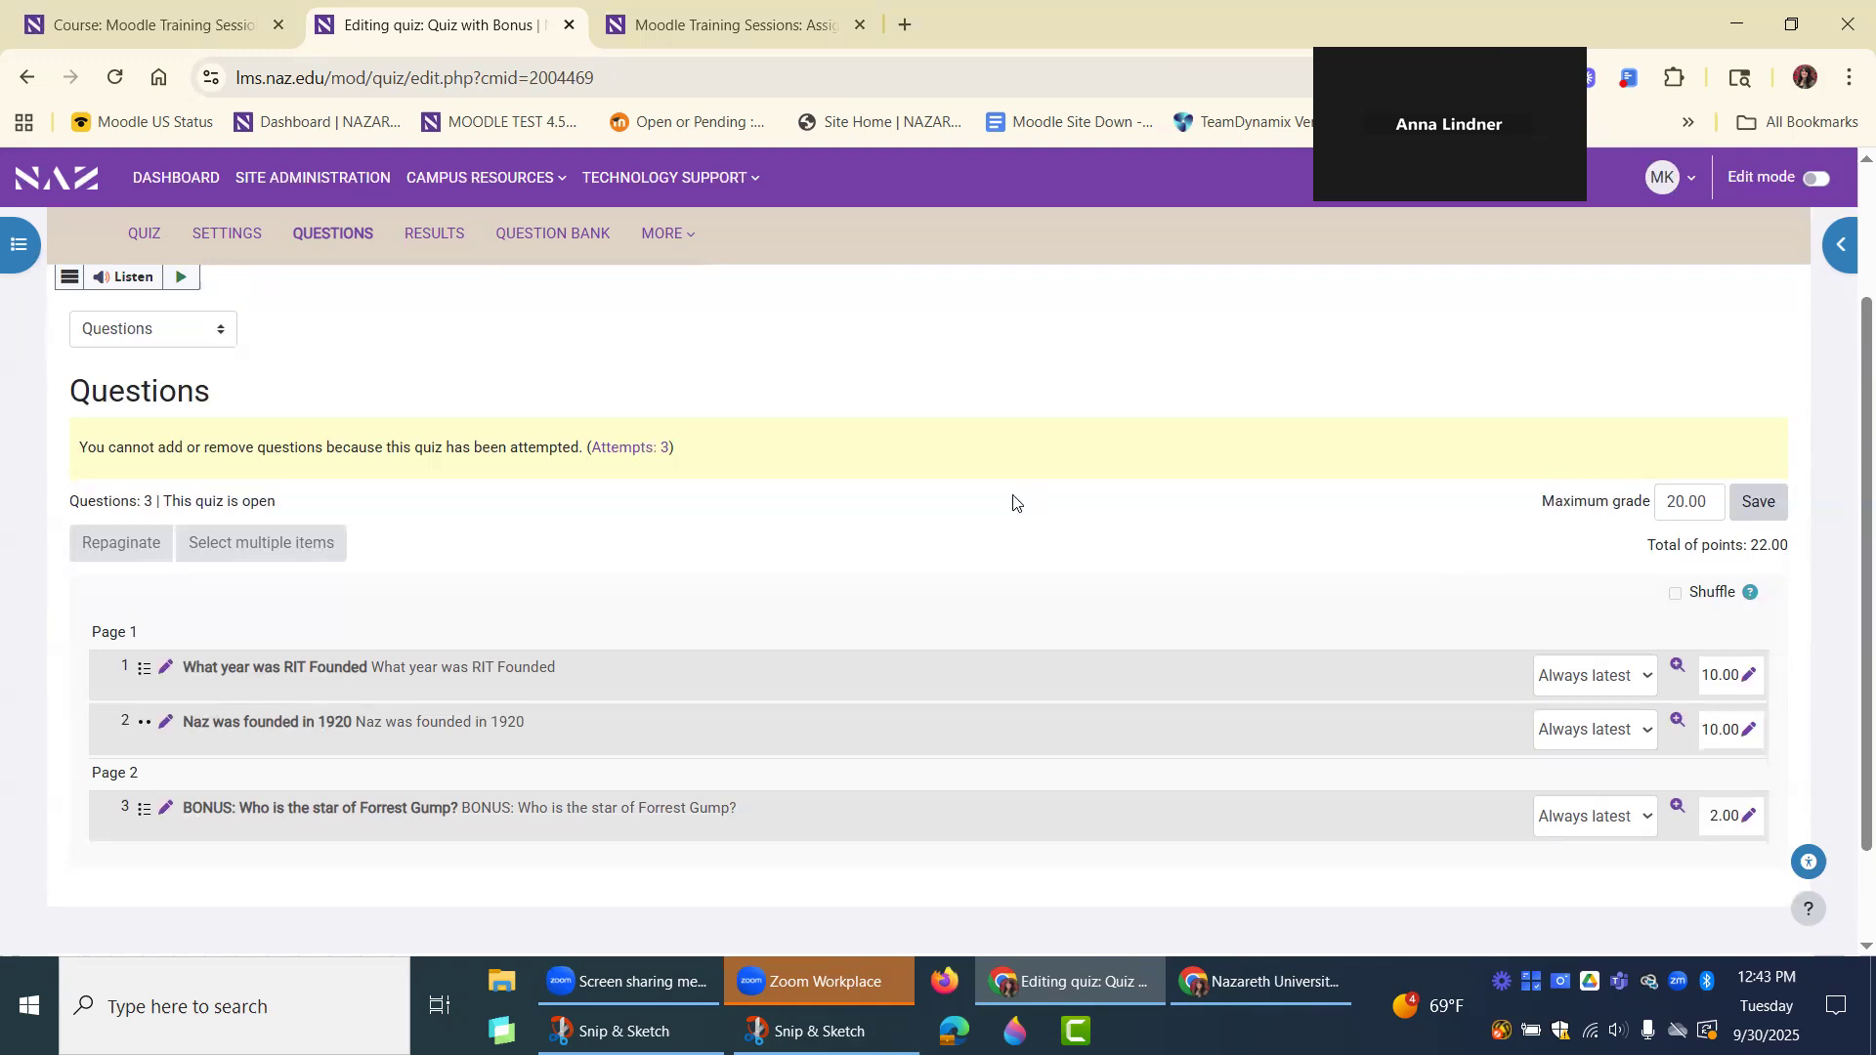
scroll(456, 452, "up", 2)
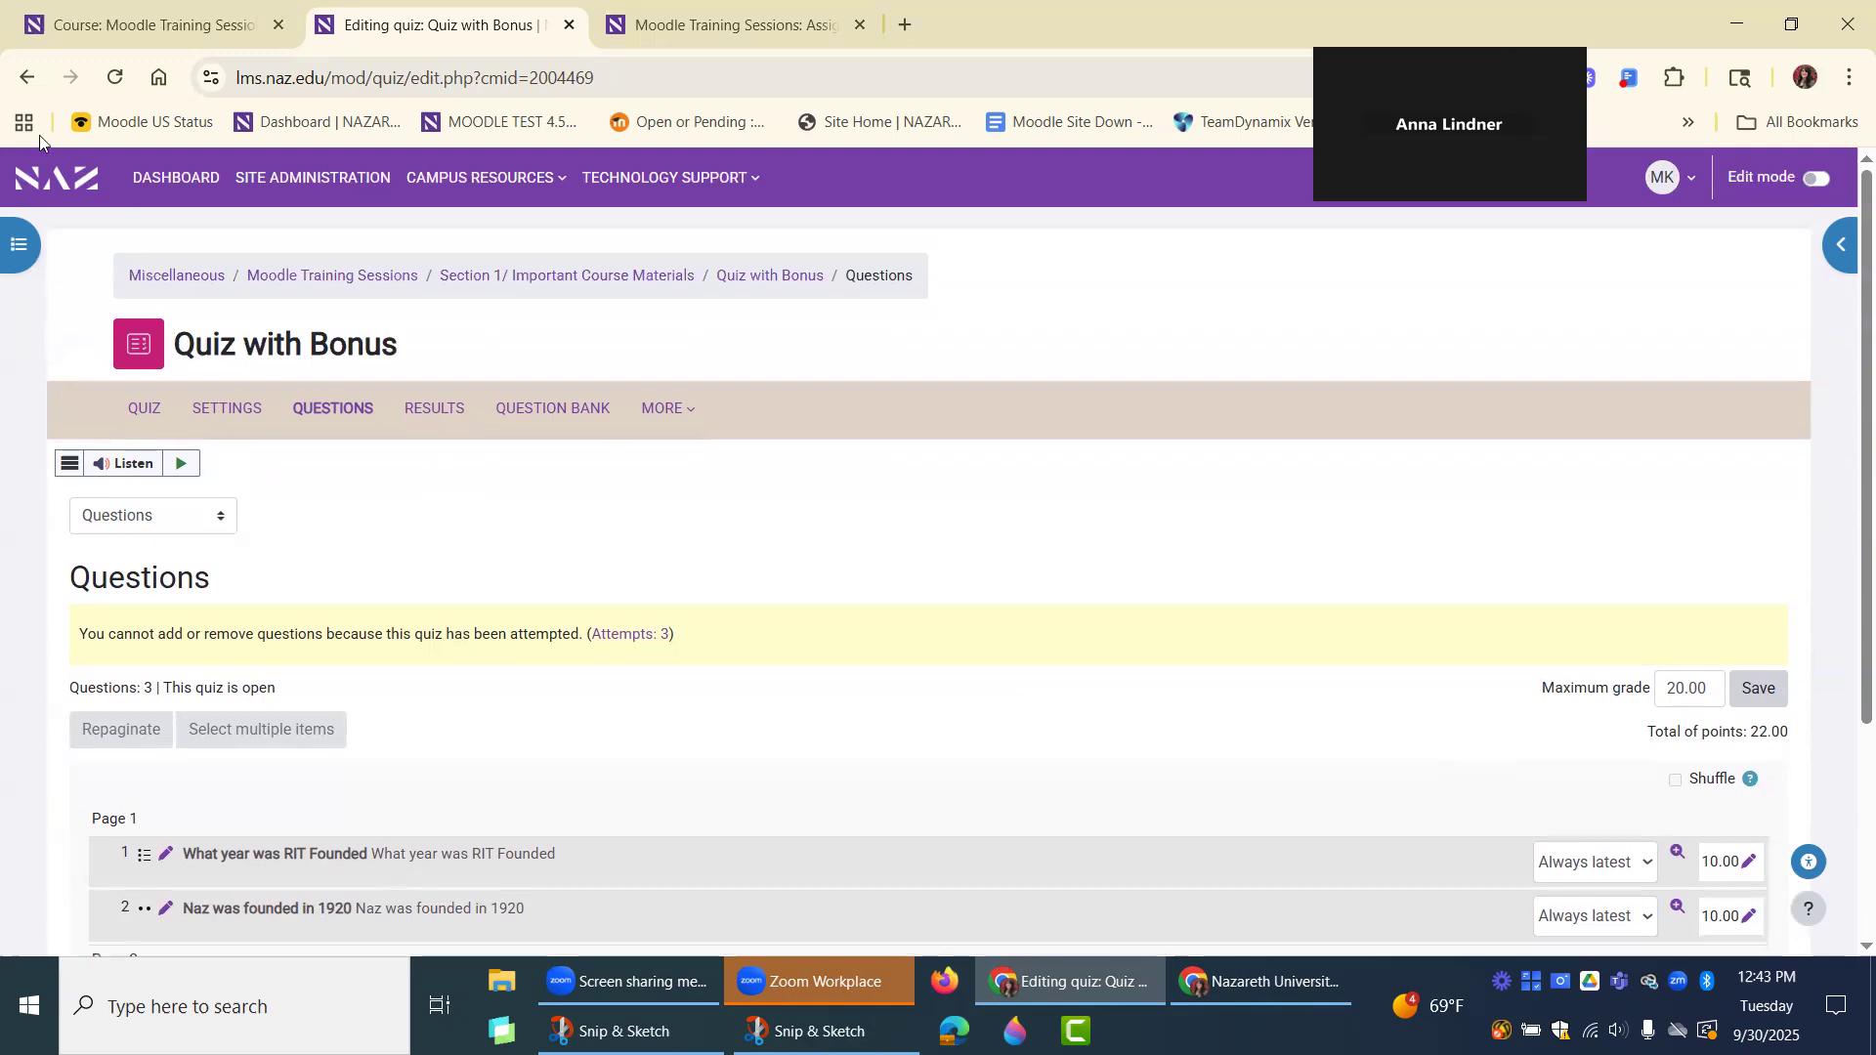
Return from the quiz questions to the Grader report and switch to Gradebook setup.
left_click(143, 23)
left_click(379, 18)
left_click(21, 80)
left_click(26, 77)
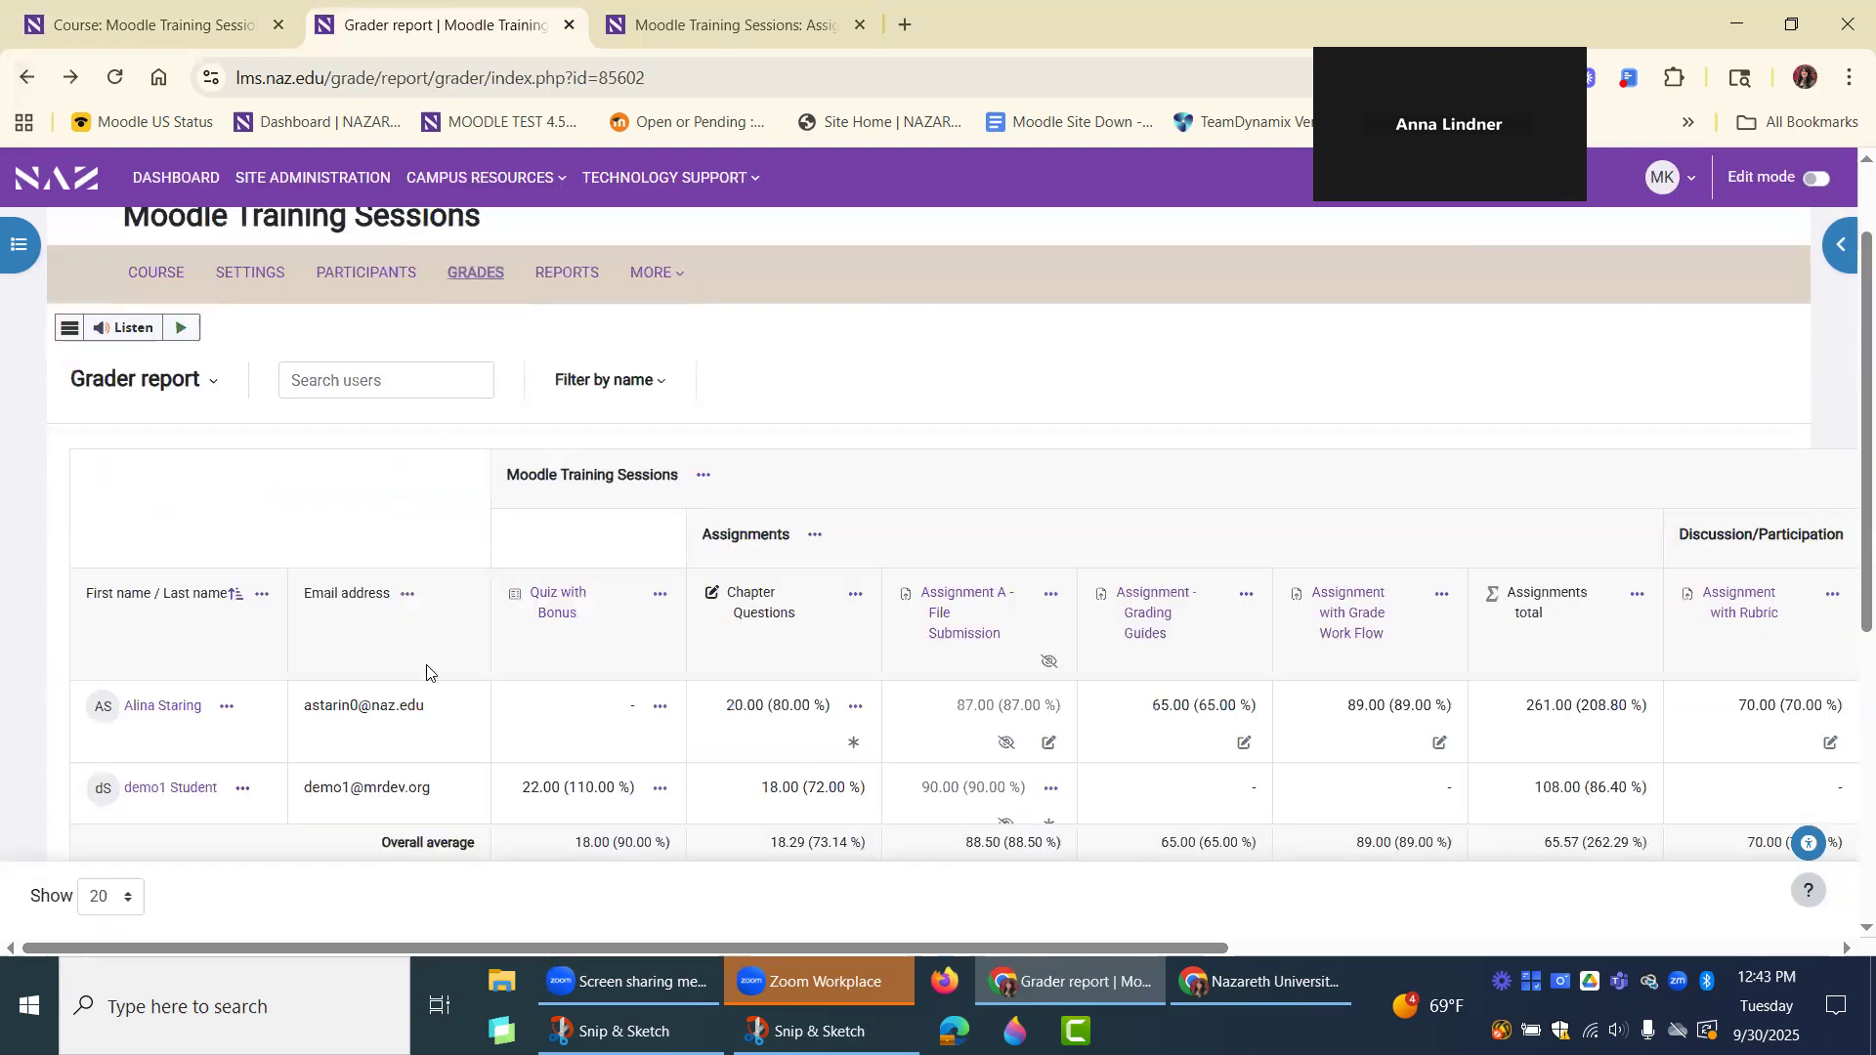
left_click(172, 379)
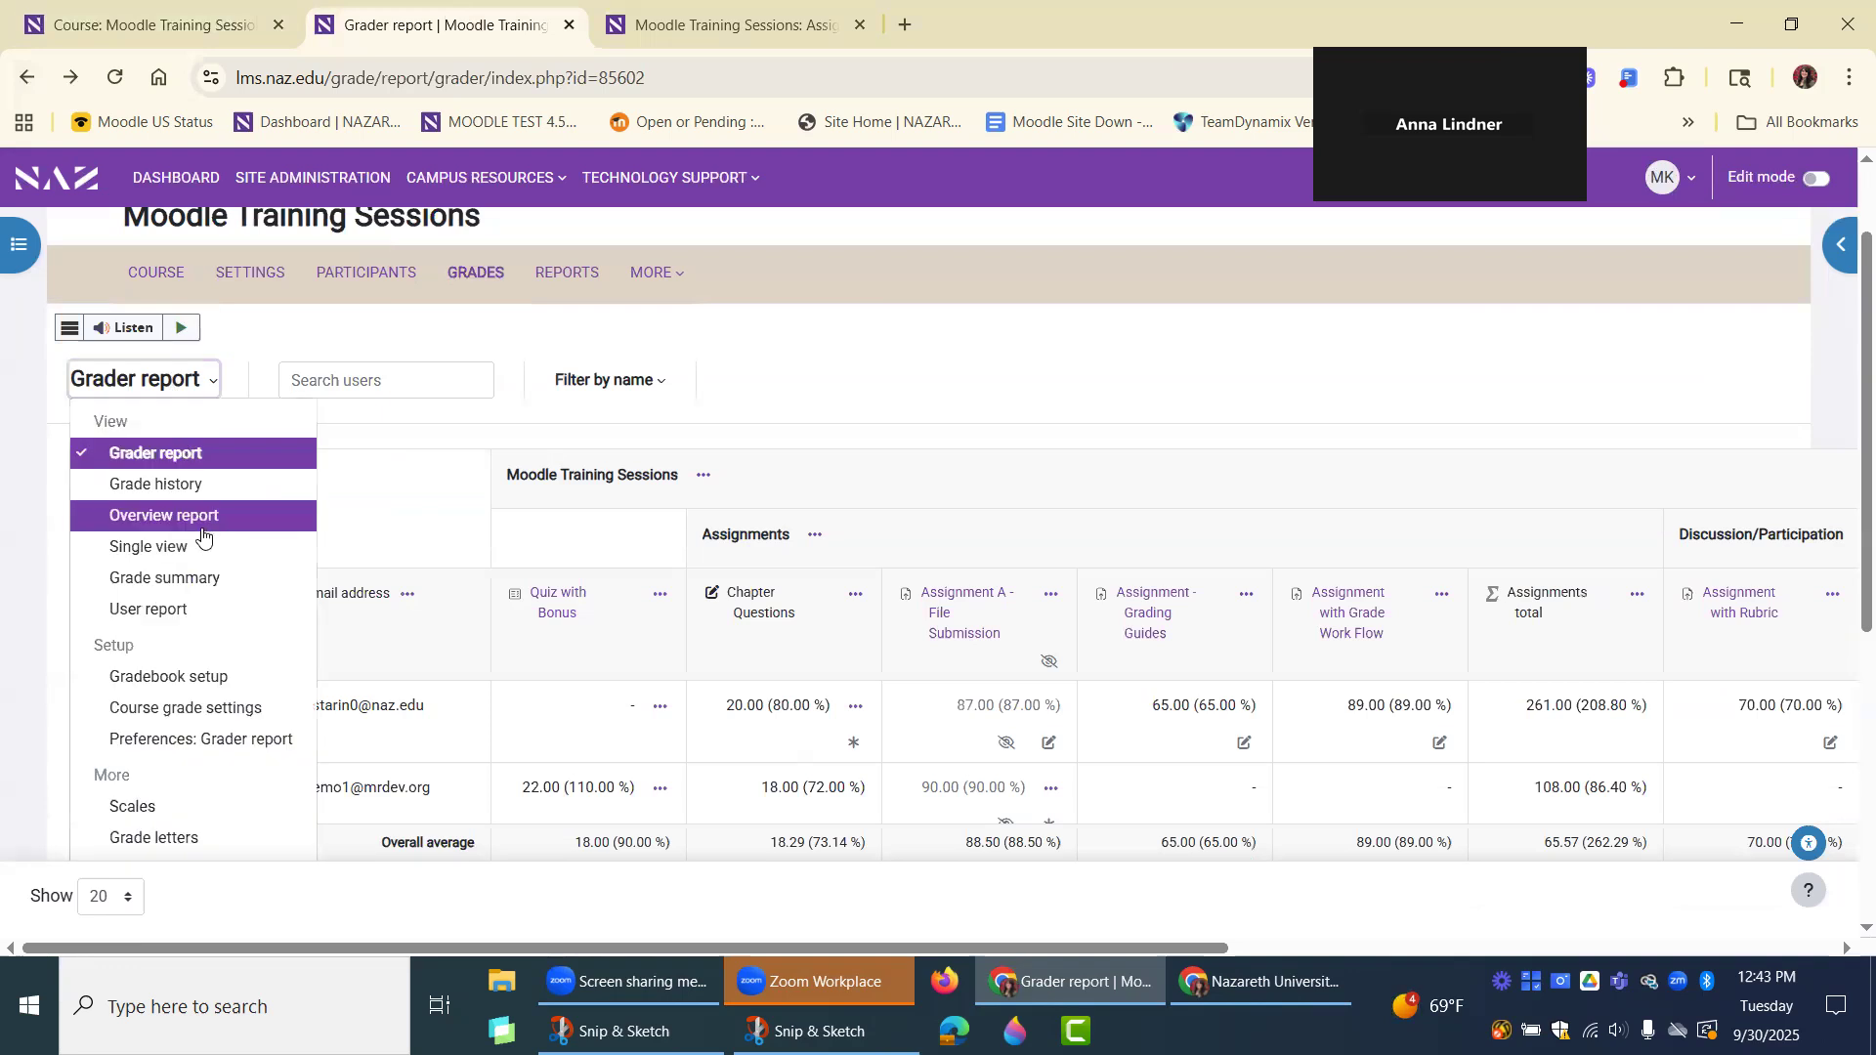
left_click(171, 672)
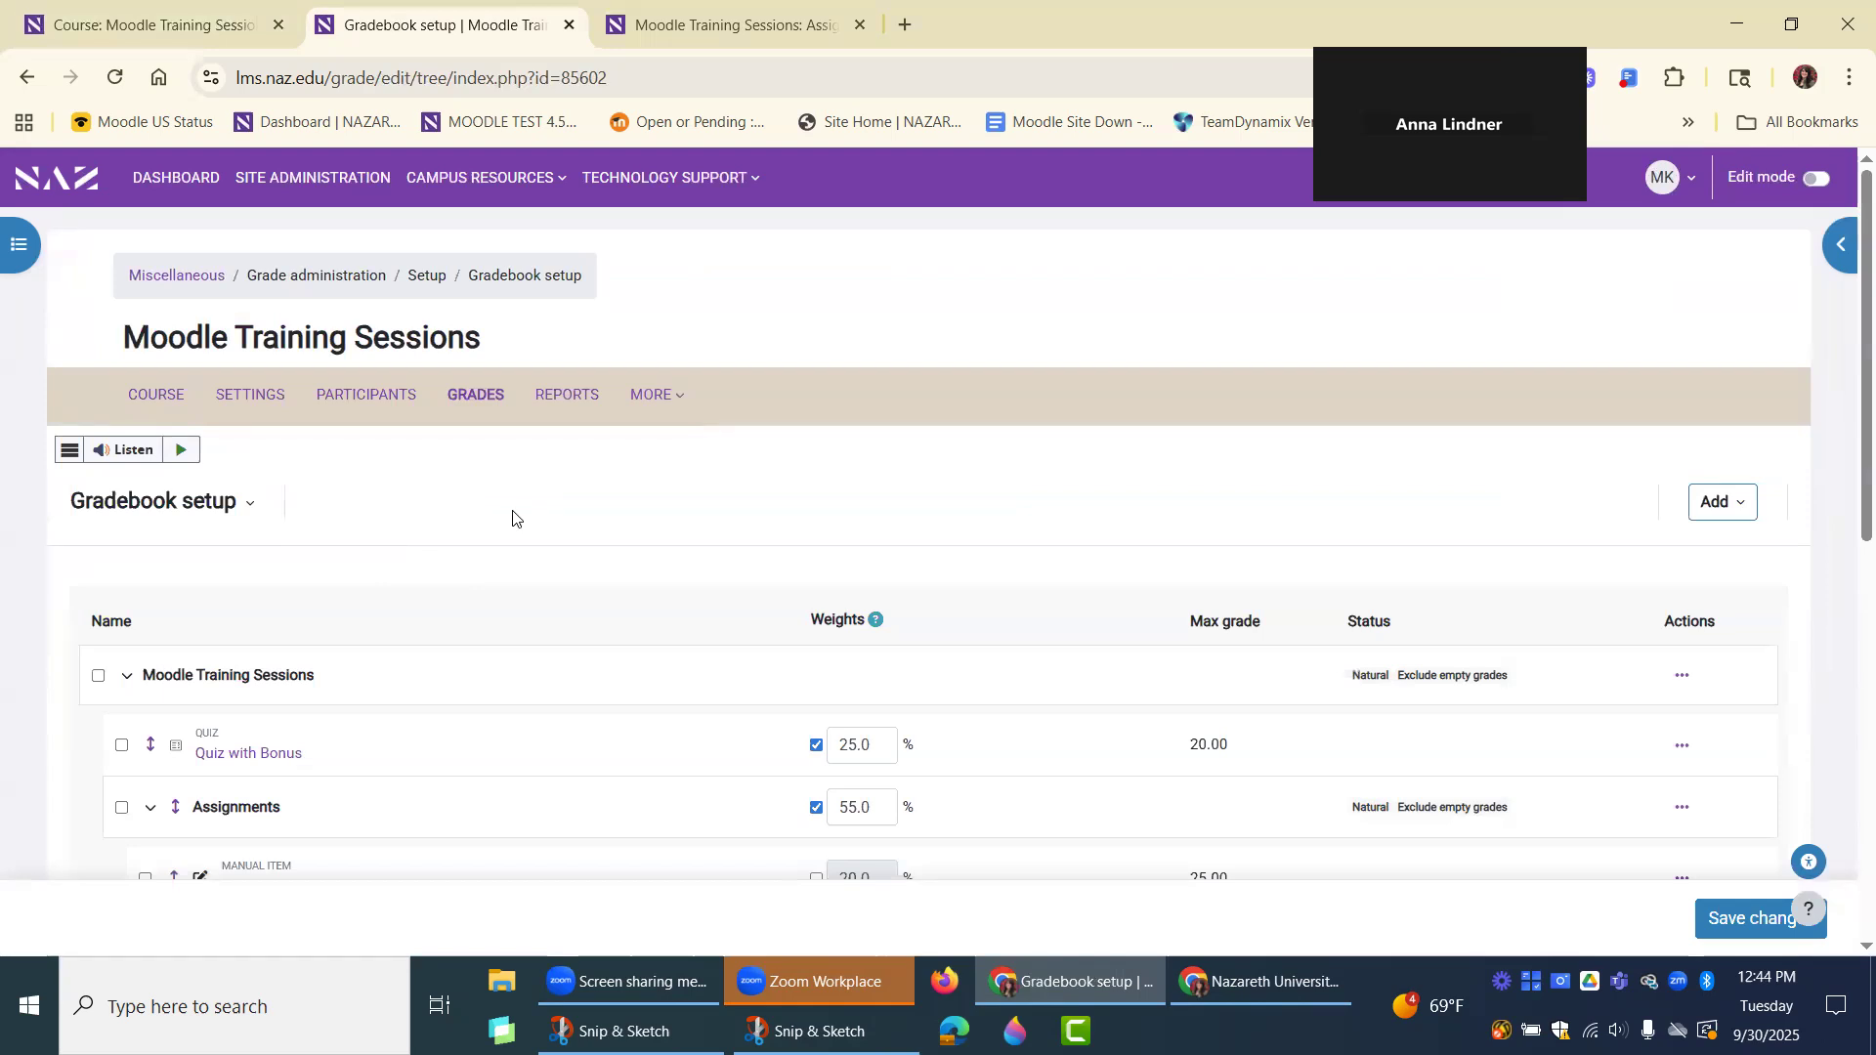
Reopen the full grade item settings of "Quiz with Bonus", check the Multiplicator value, and return to Gradebook setup without saving.
scroll(463, 520, "down", 1)
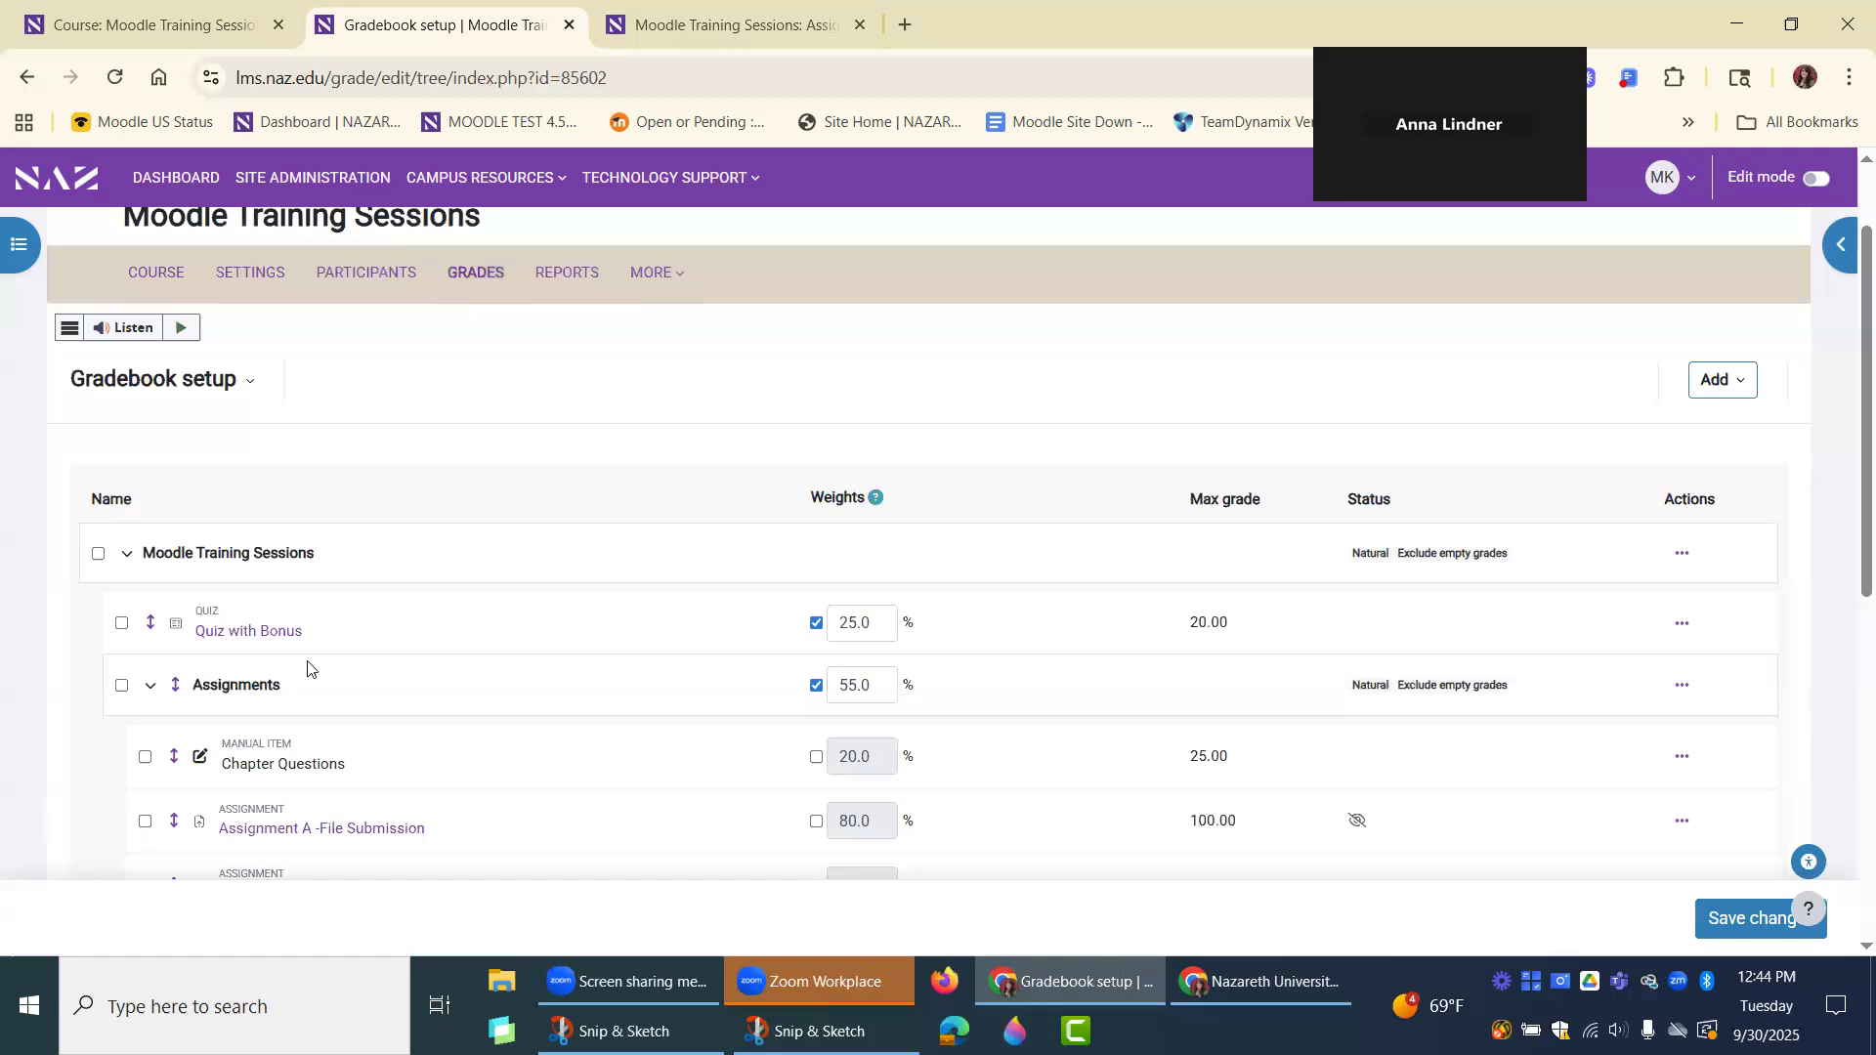
left_click(1682, 623)
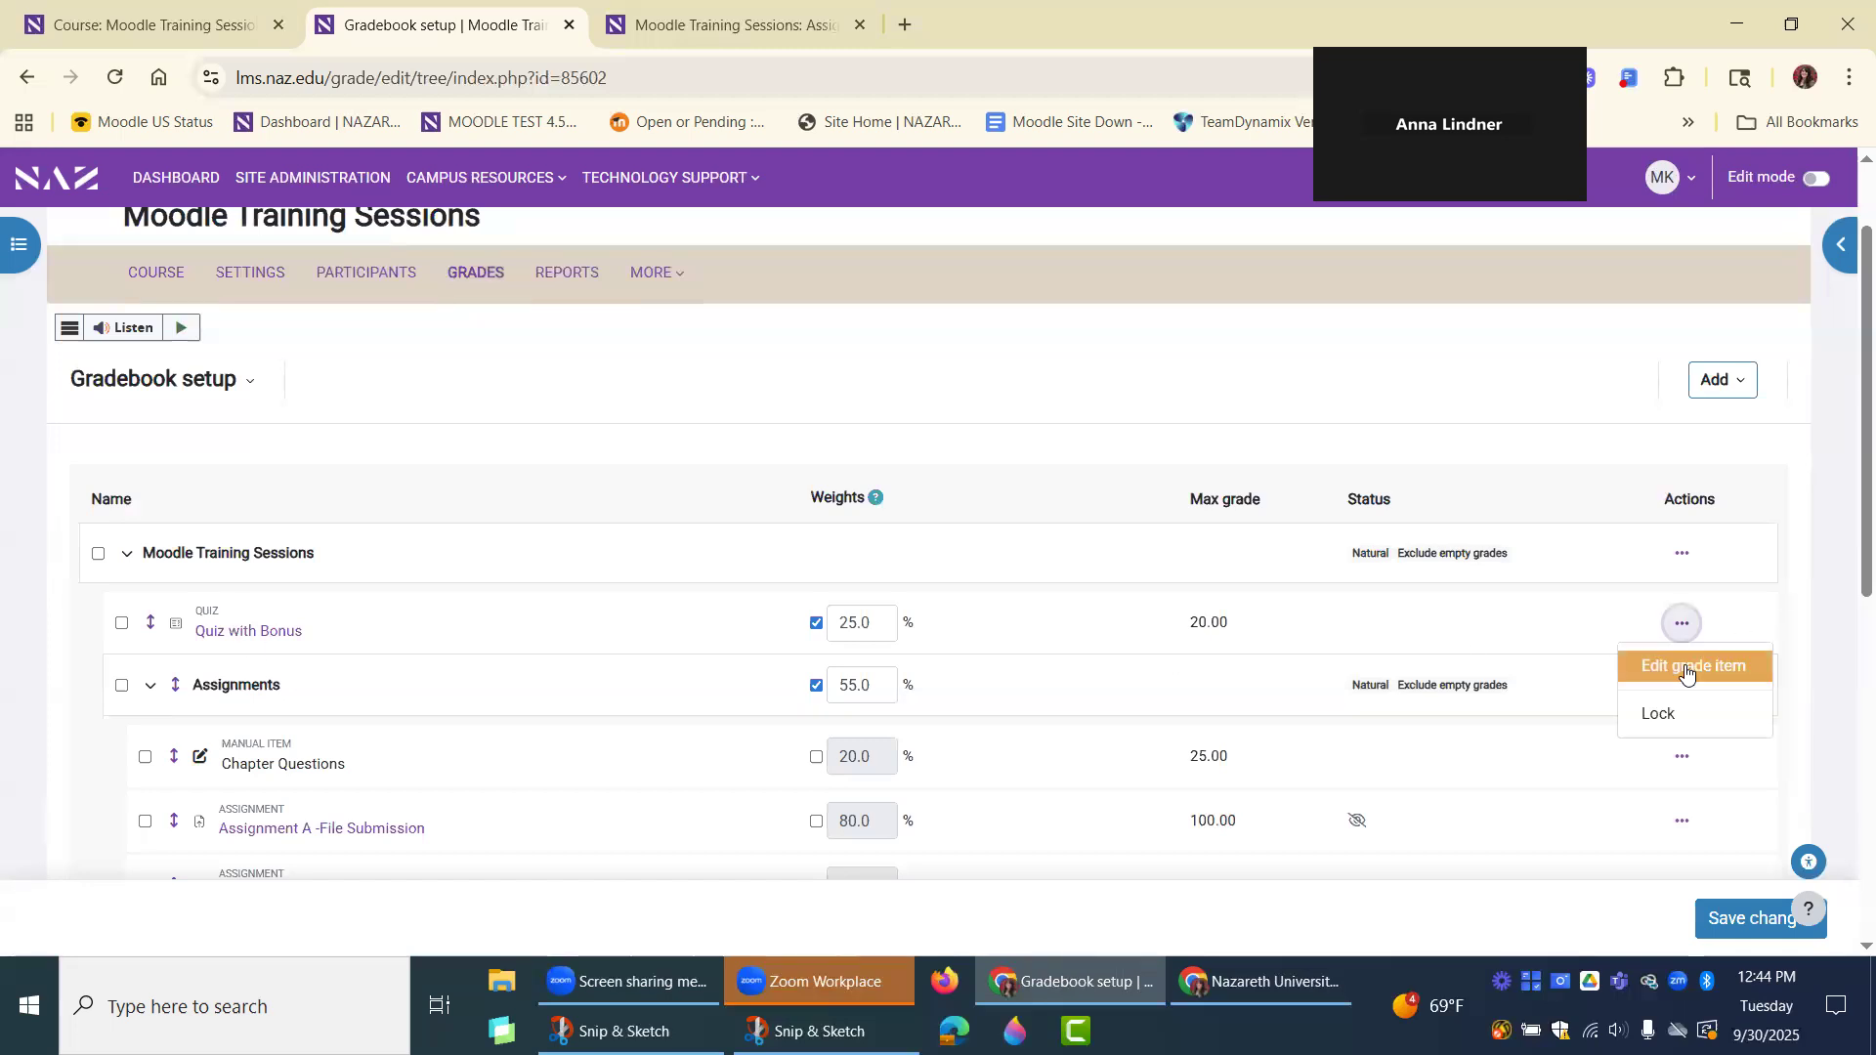
left_click(1685, 672)
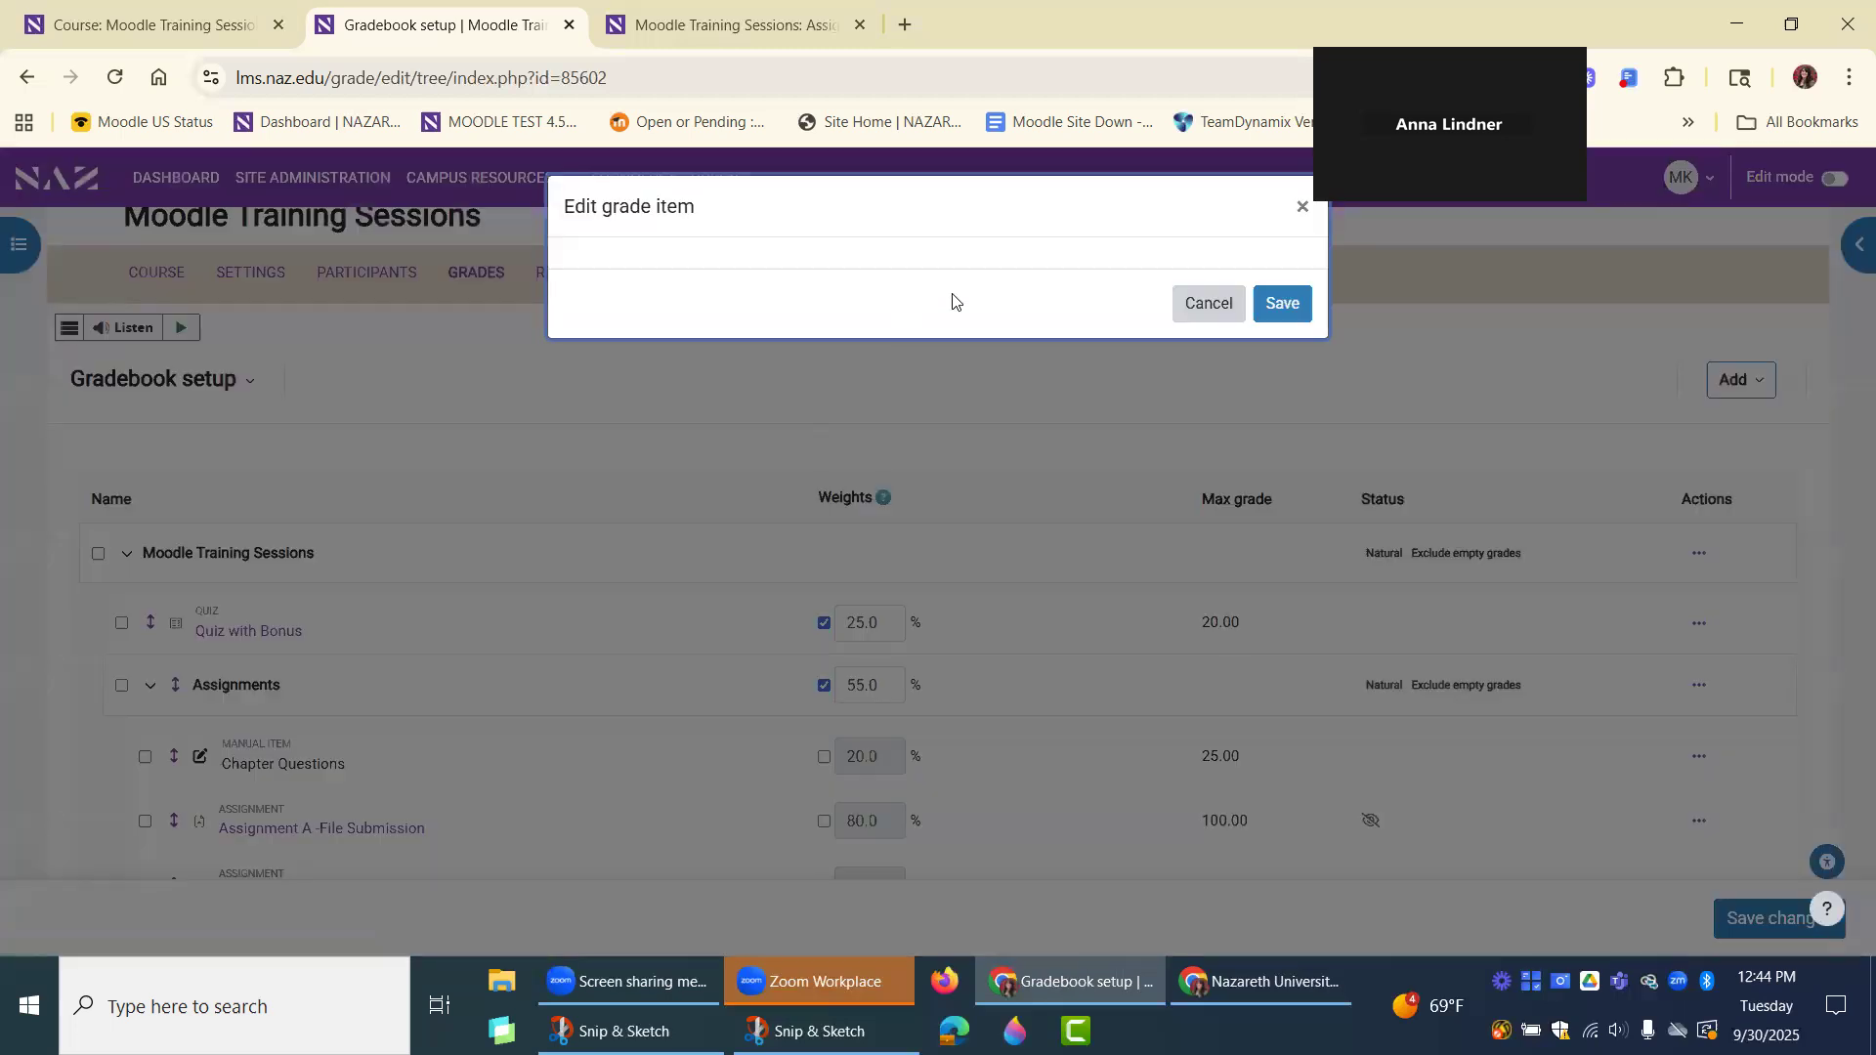
left_click(630, 772)
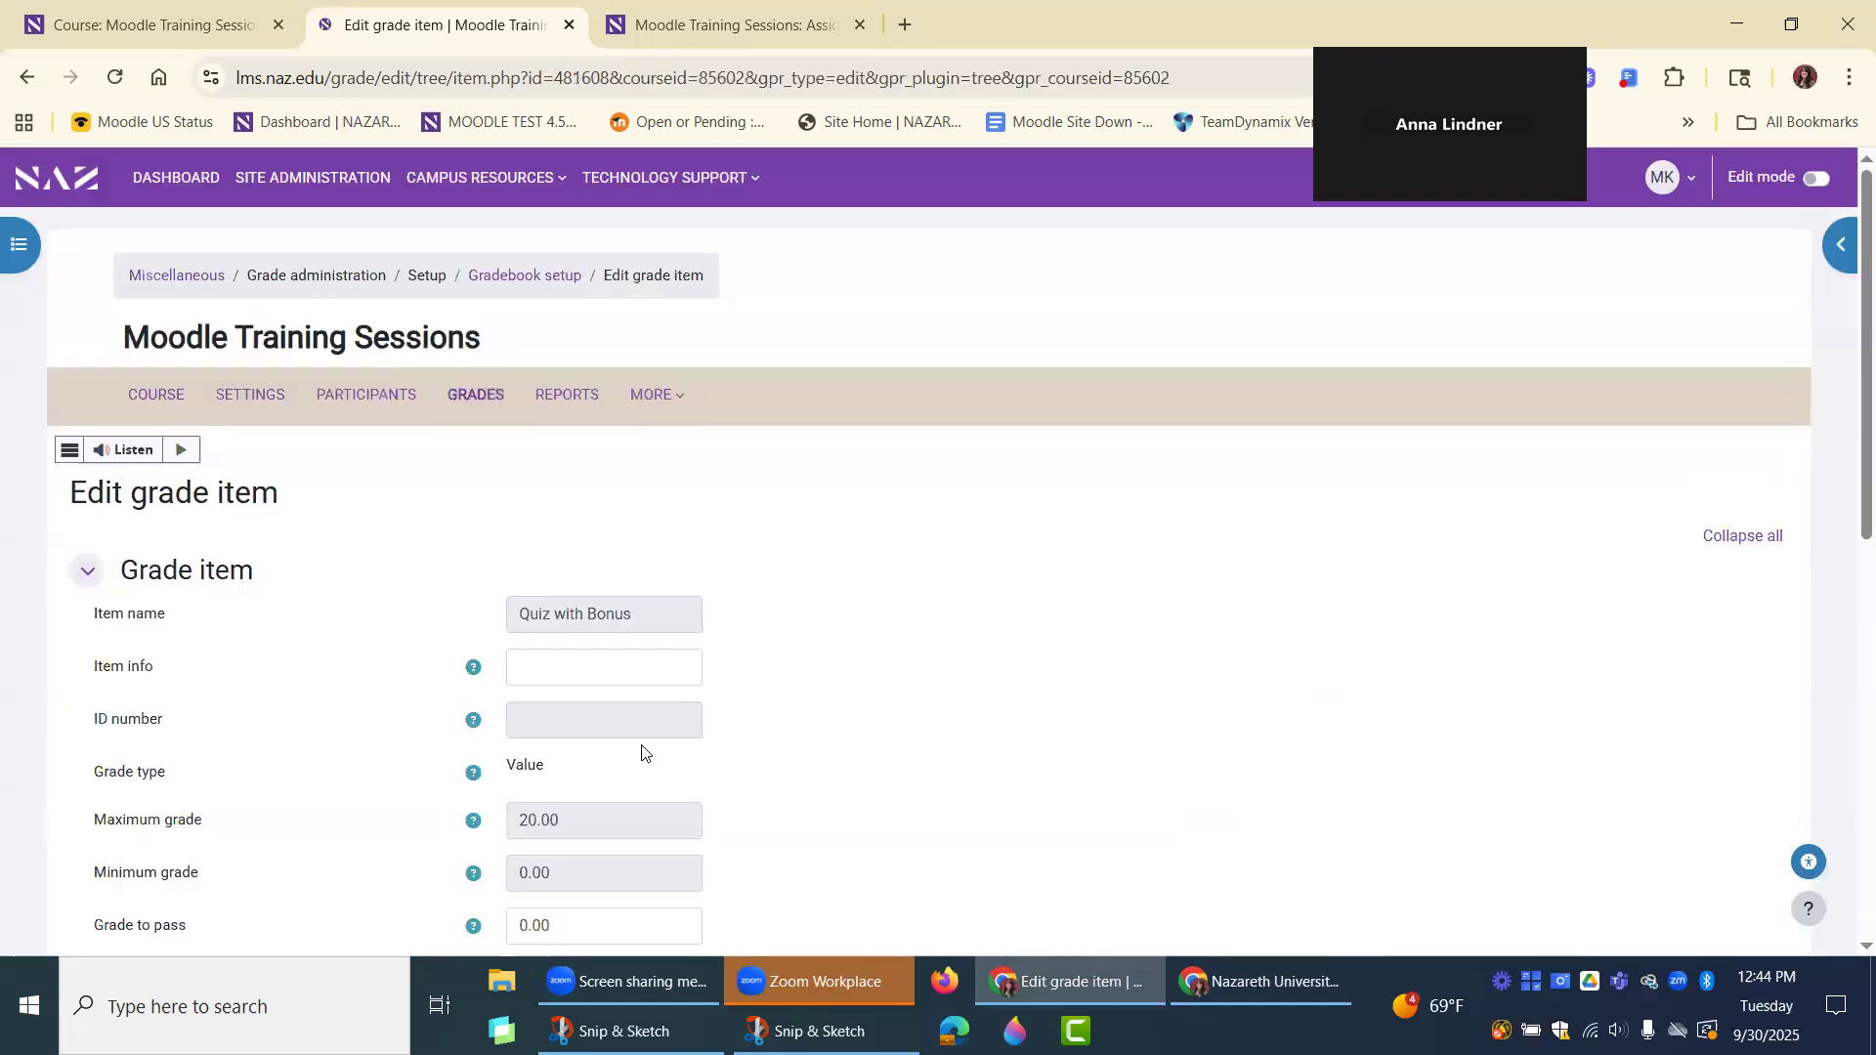
scroll(625, 762, "down", 2)
double_click(511, 742)
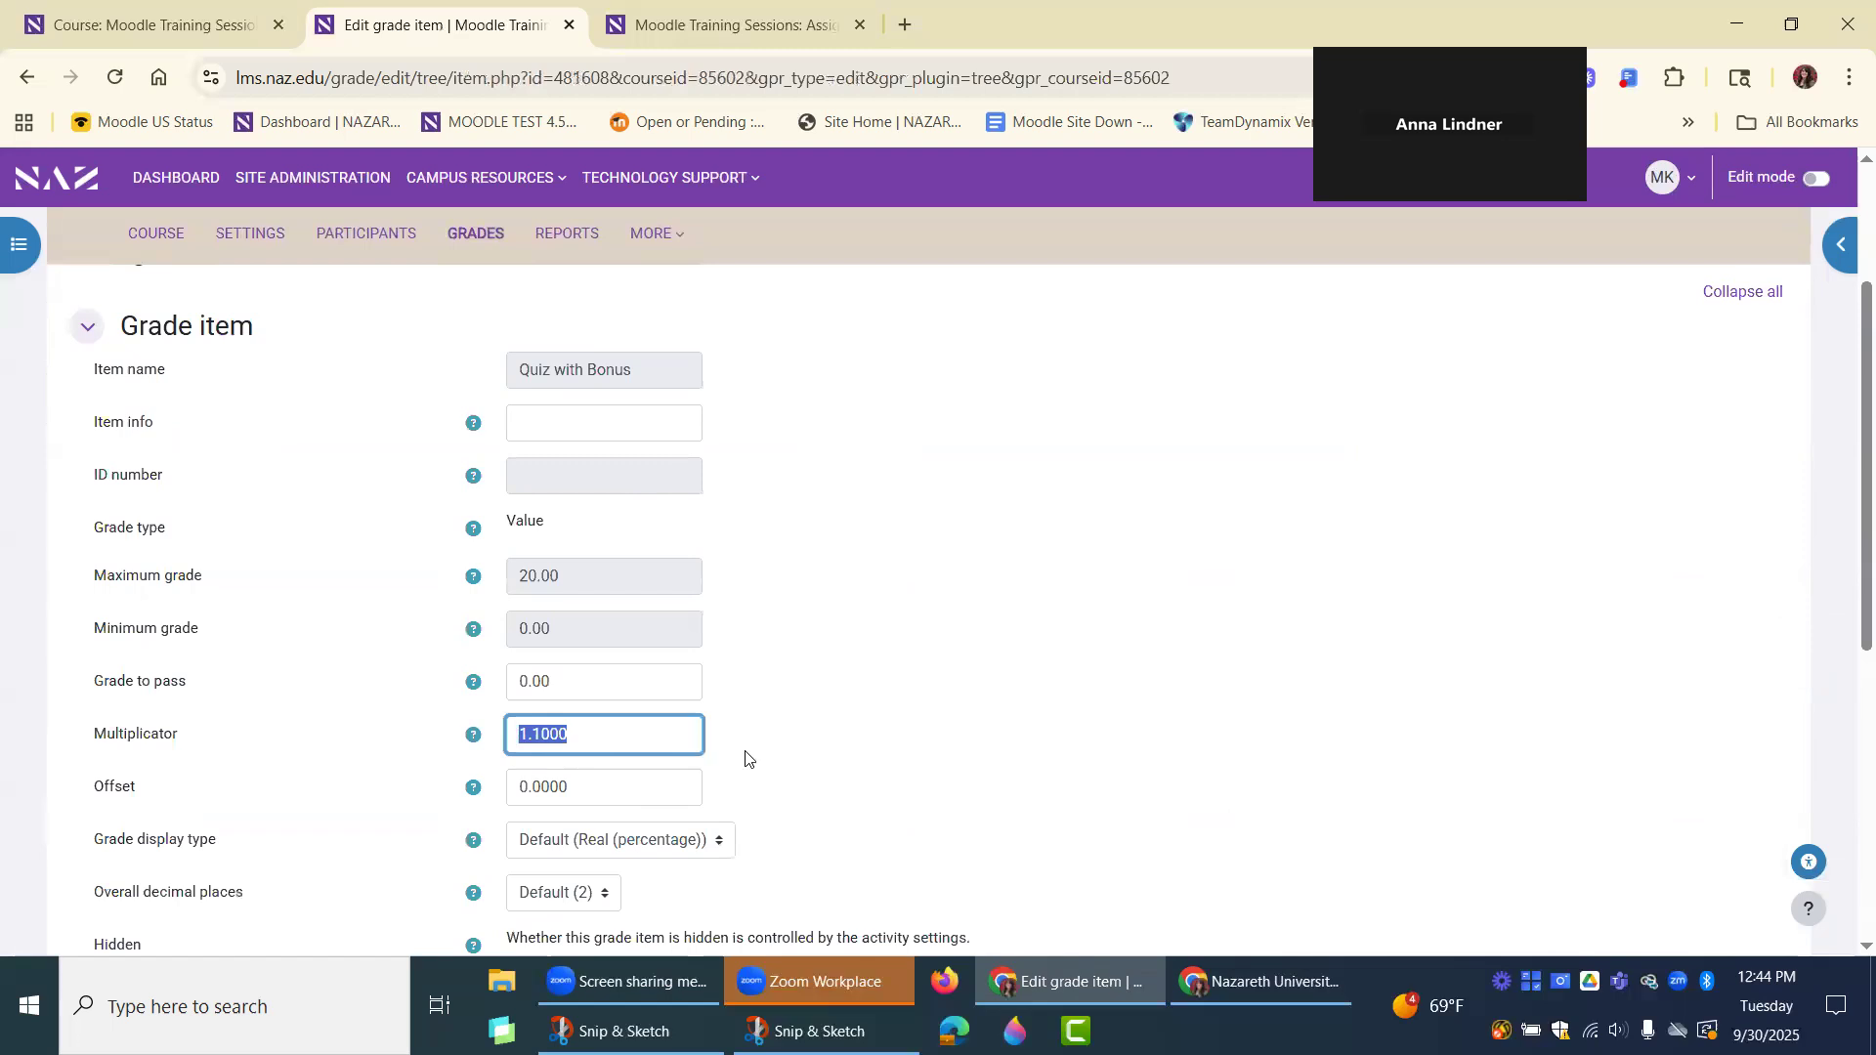
left_click(946, 747)
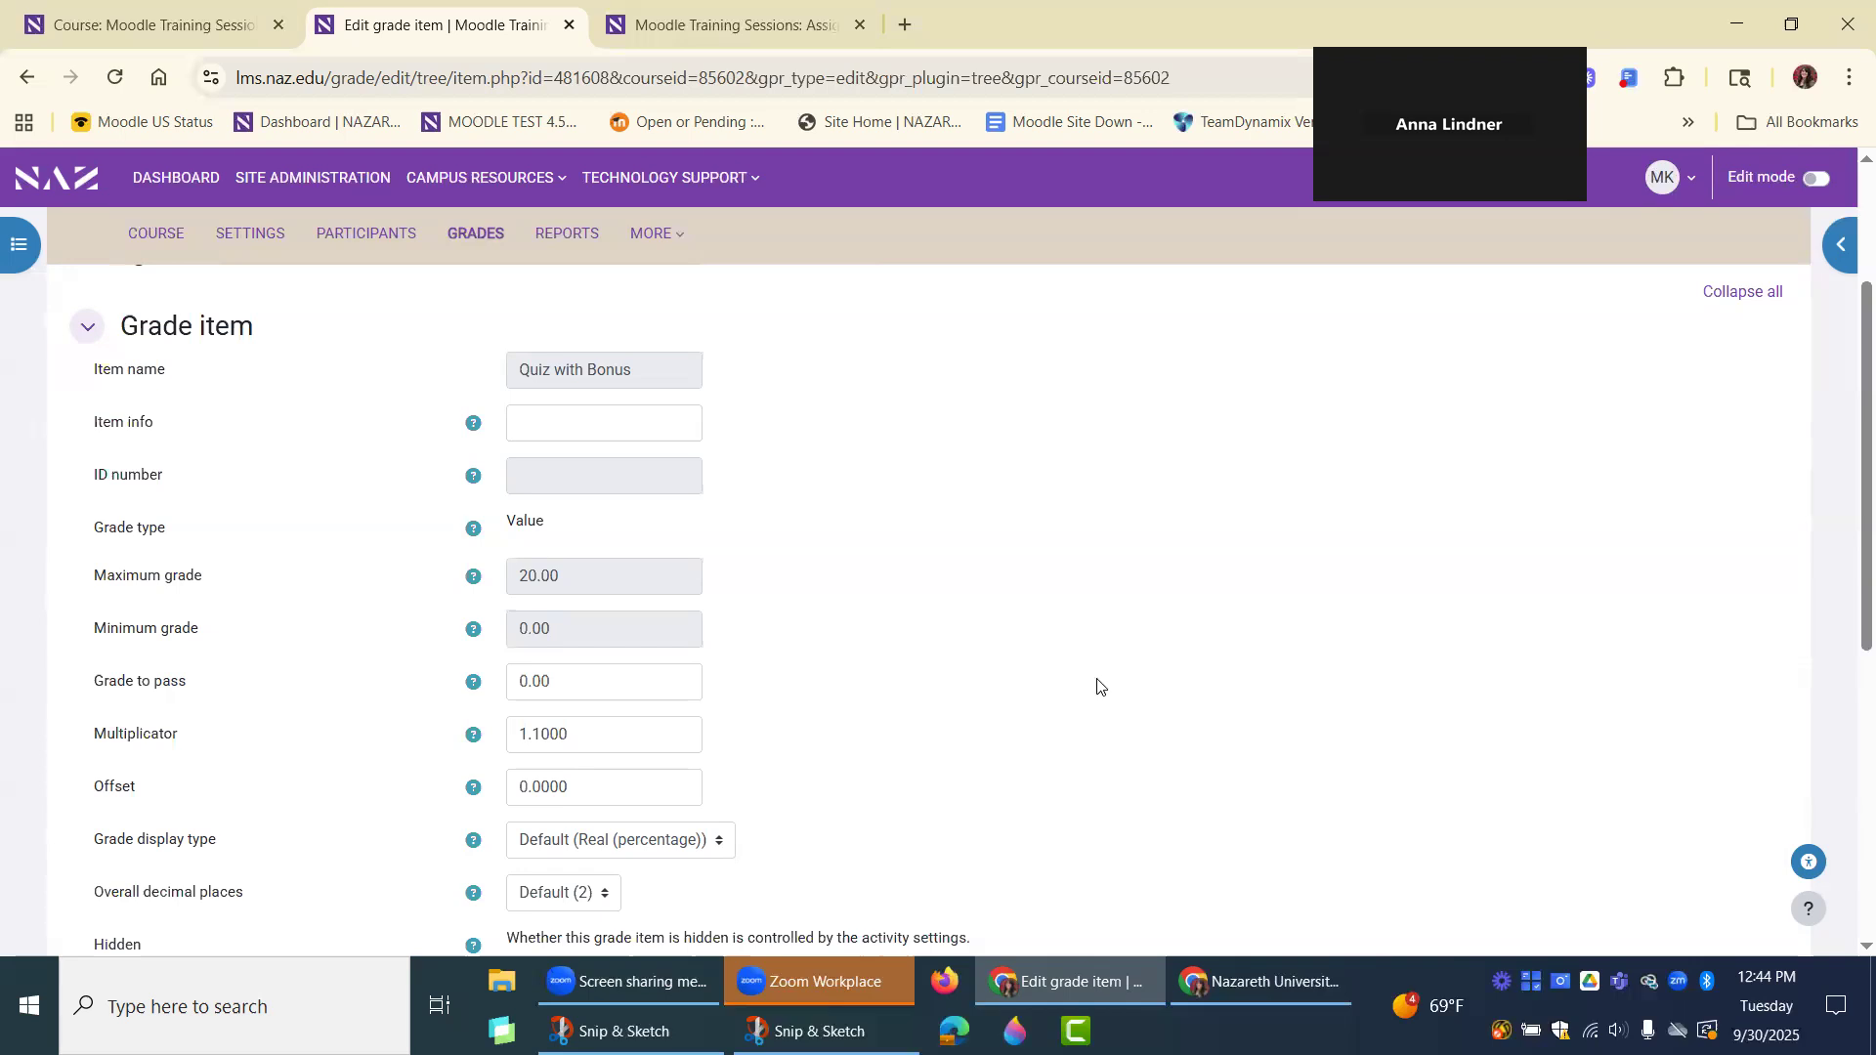
scroll(1074, 679, "down", 2)
scroll(1007, 660, "up", 3)
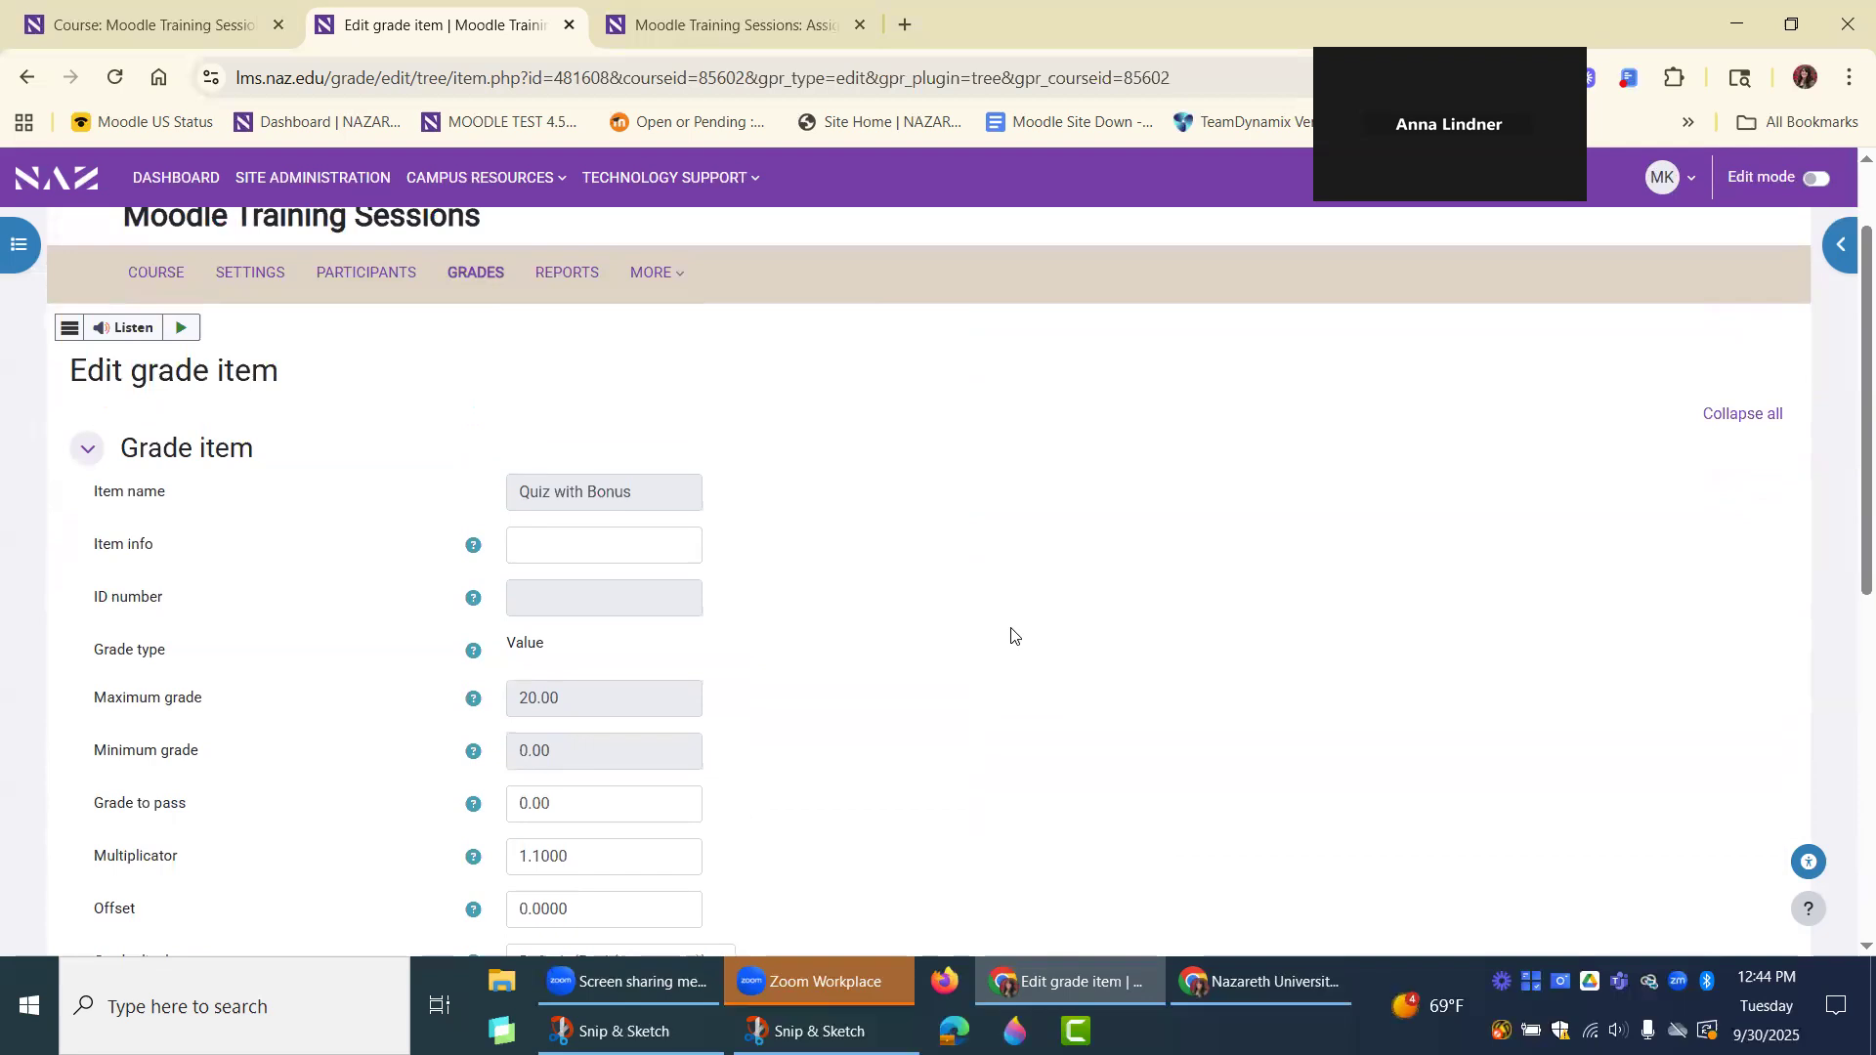
scroll(1011, 636, "down", 1)
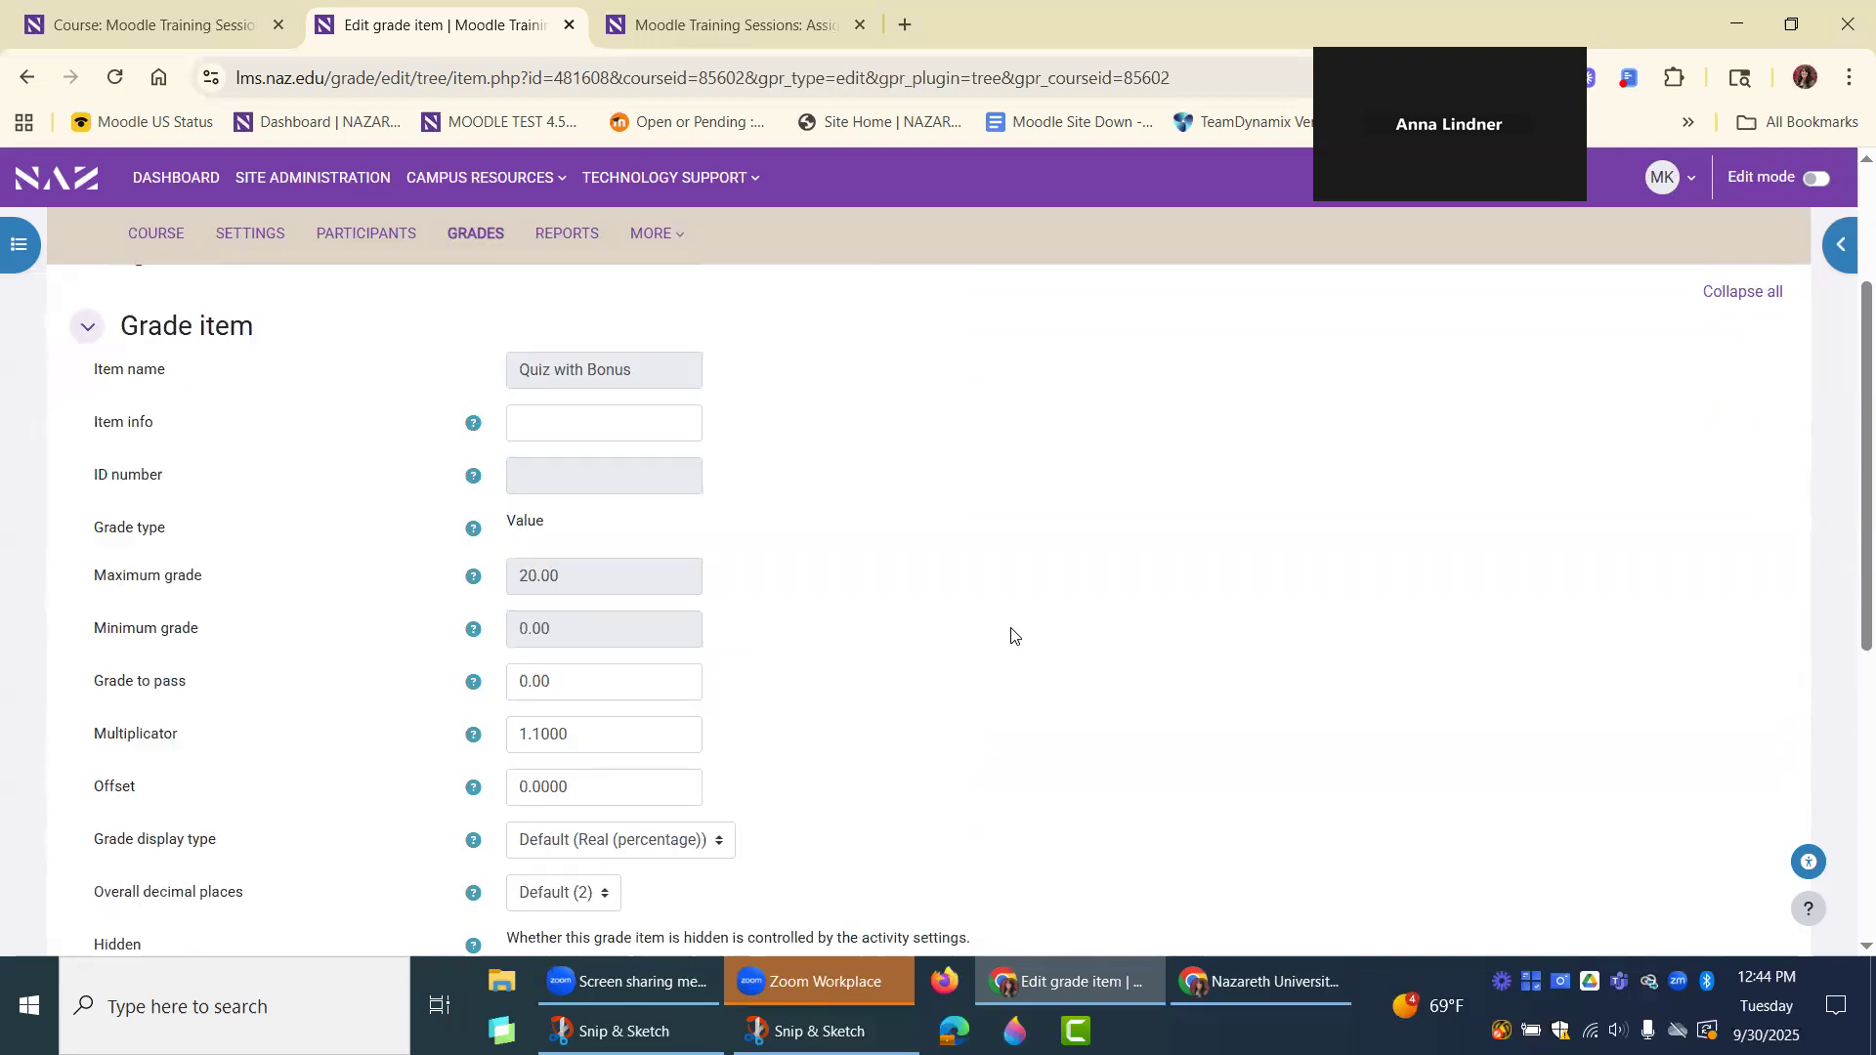
scroll(977, 616, "up", 2)
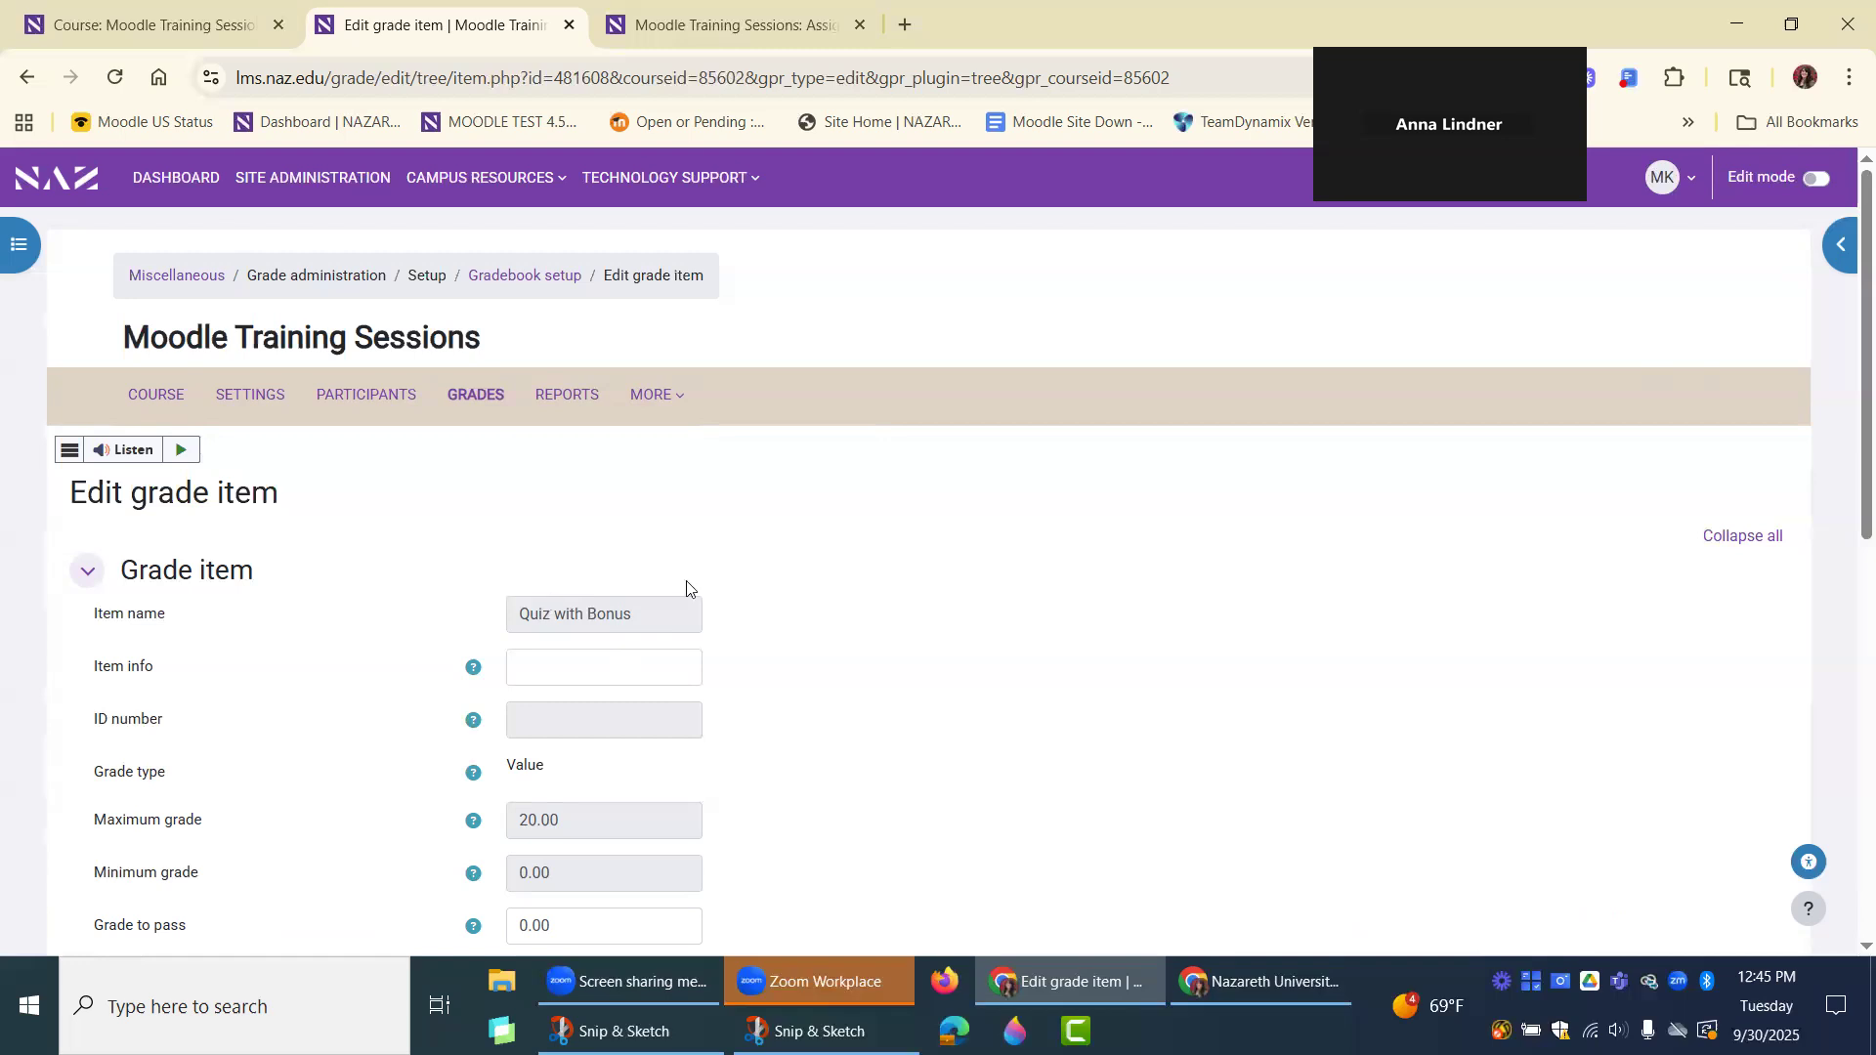
left_click(27, 78)
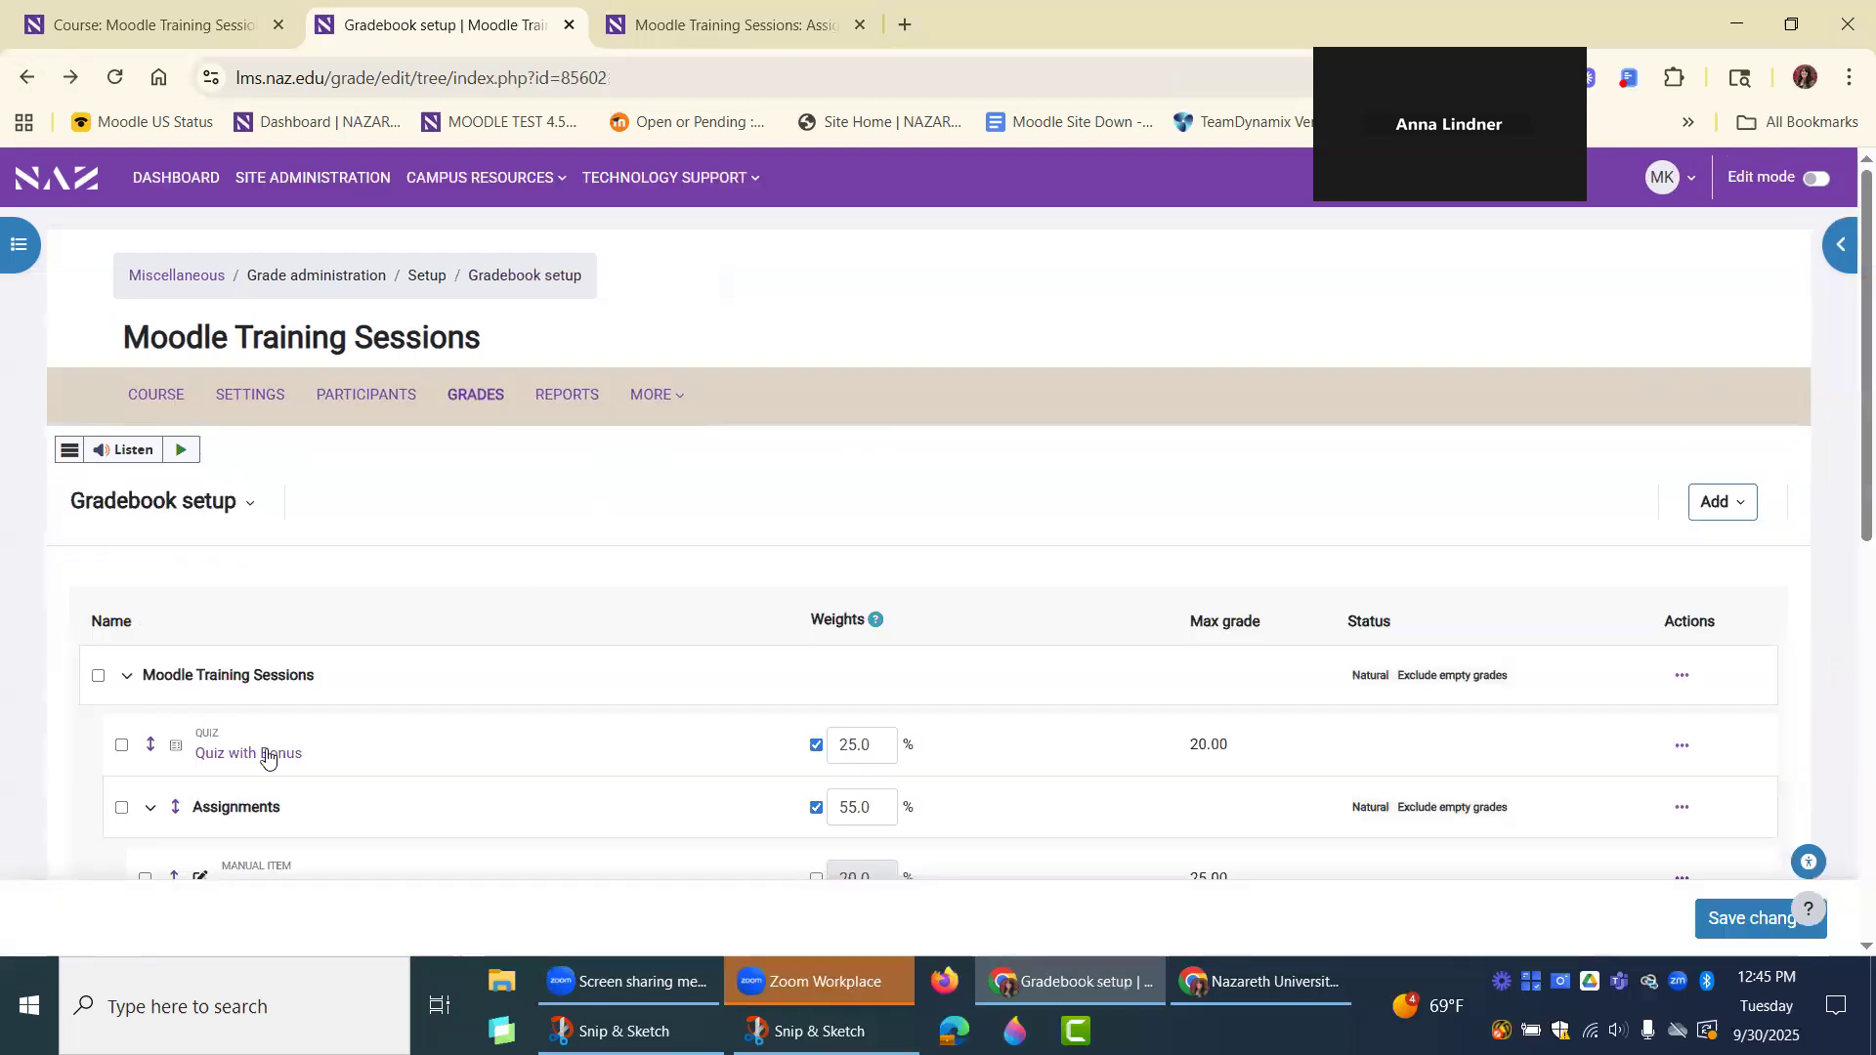
Open the results of "Quiz with Bonus" and examine each student's attempt grade and points per question.
key("Return")
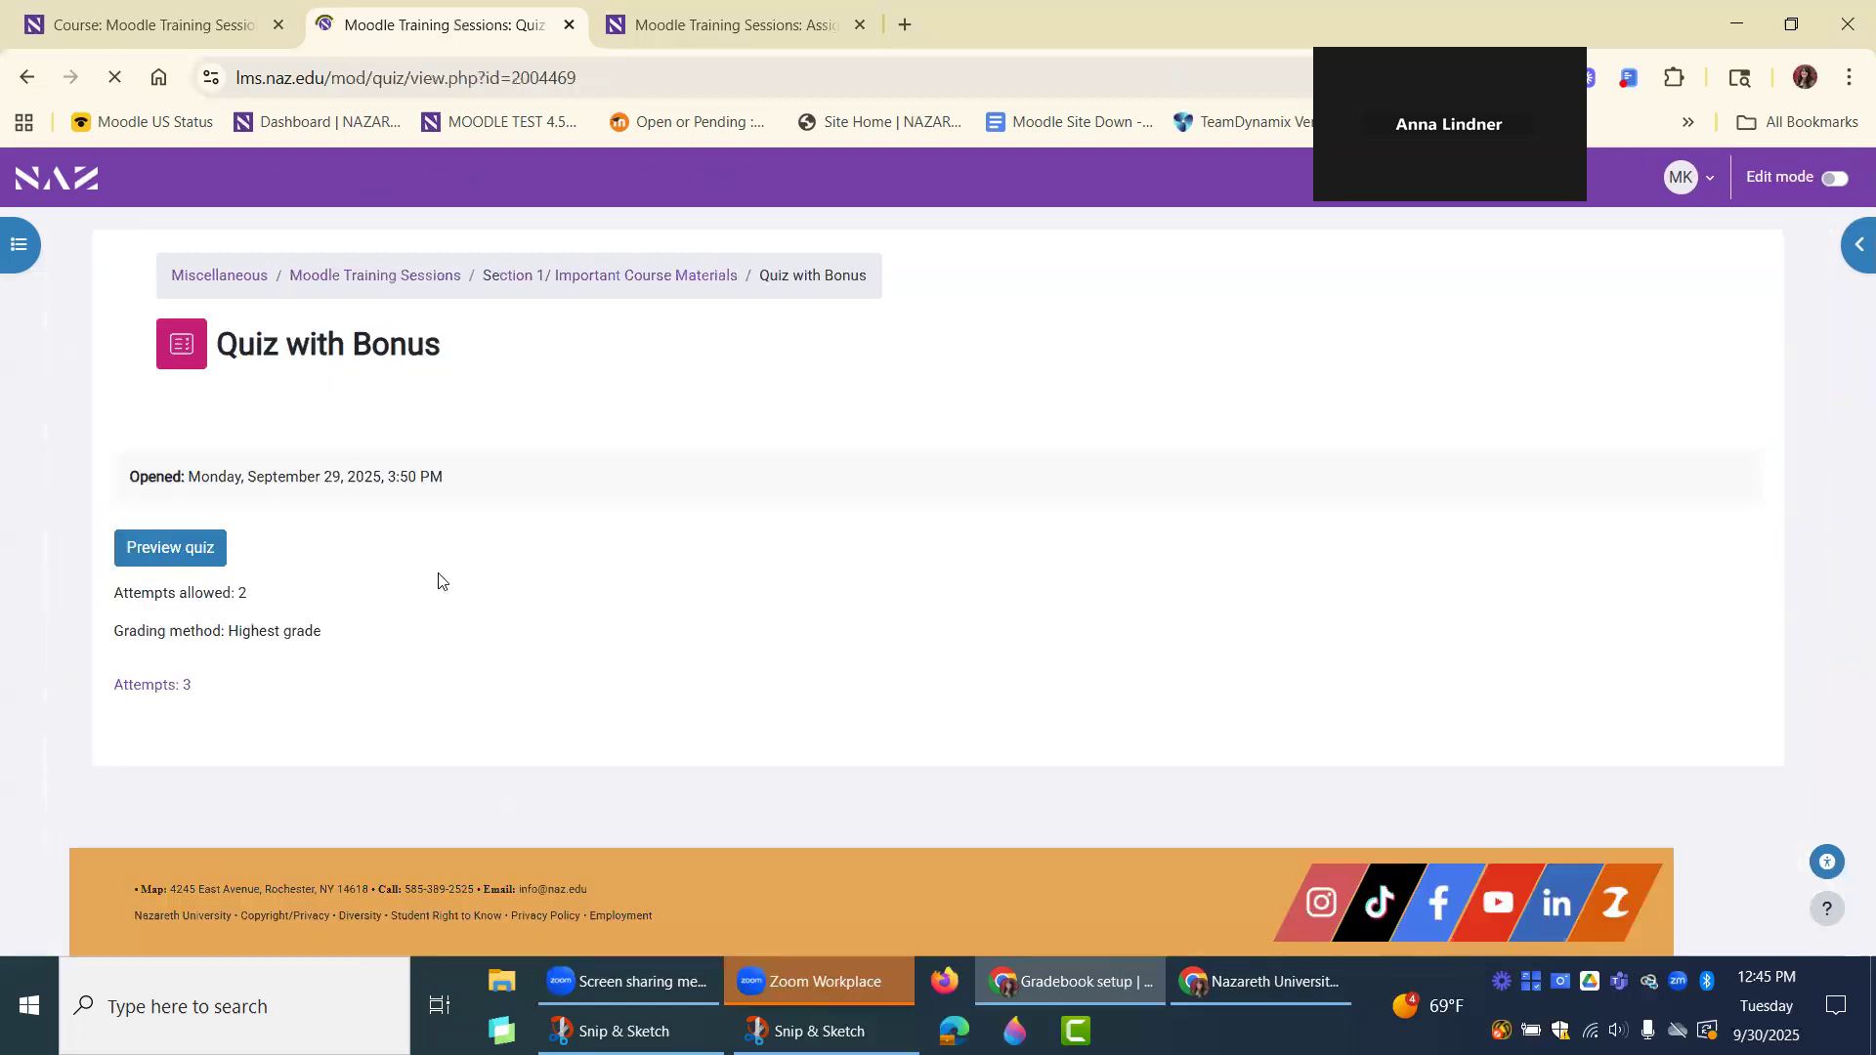
left_click(478, 415)
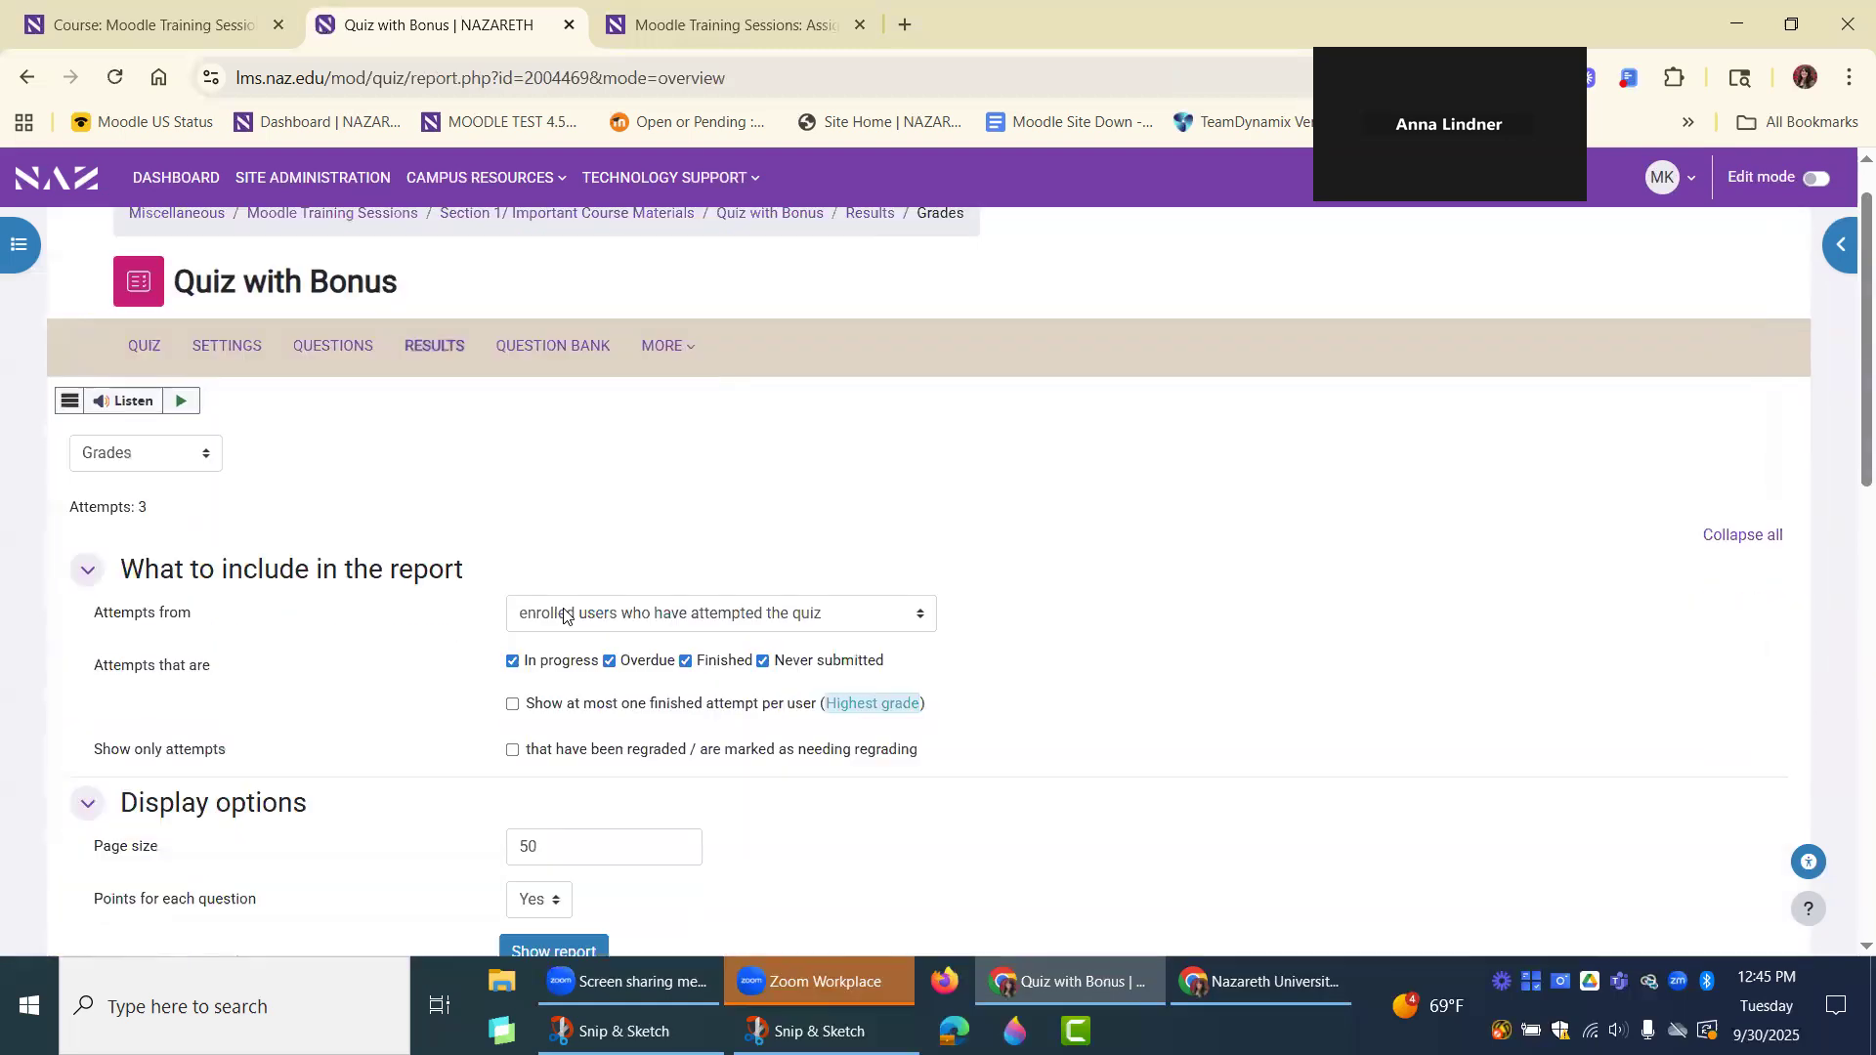
scroll(564, 613, "down", 3)
scroll(563, 613, "down", 3)
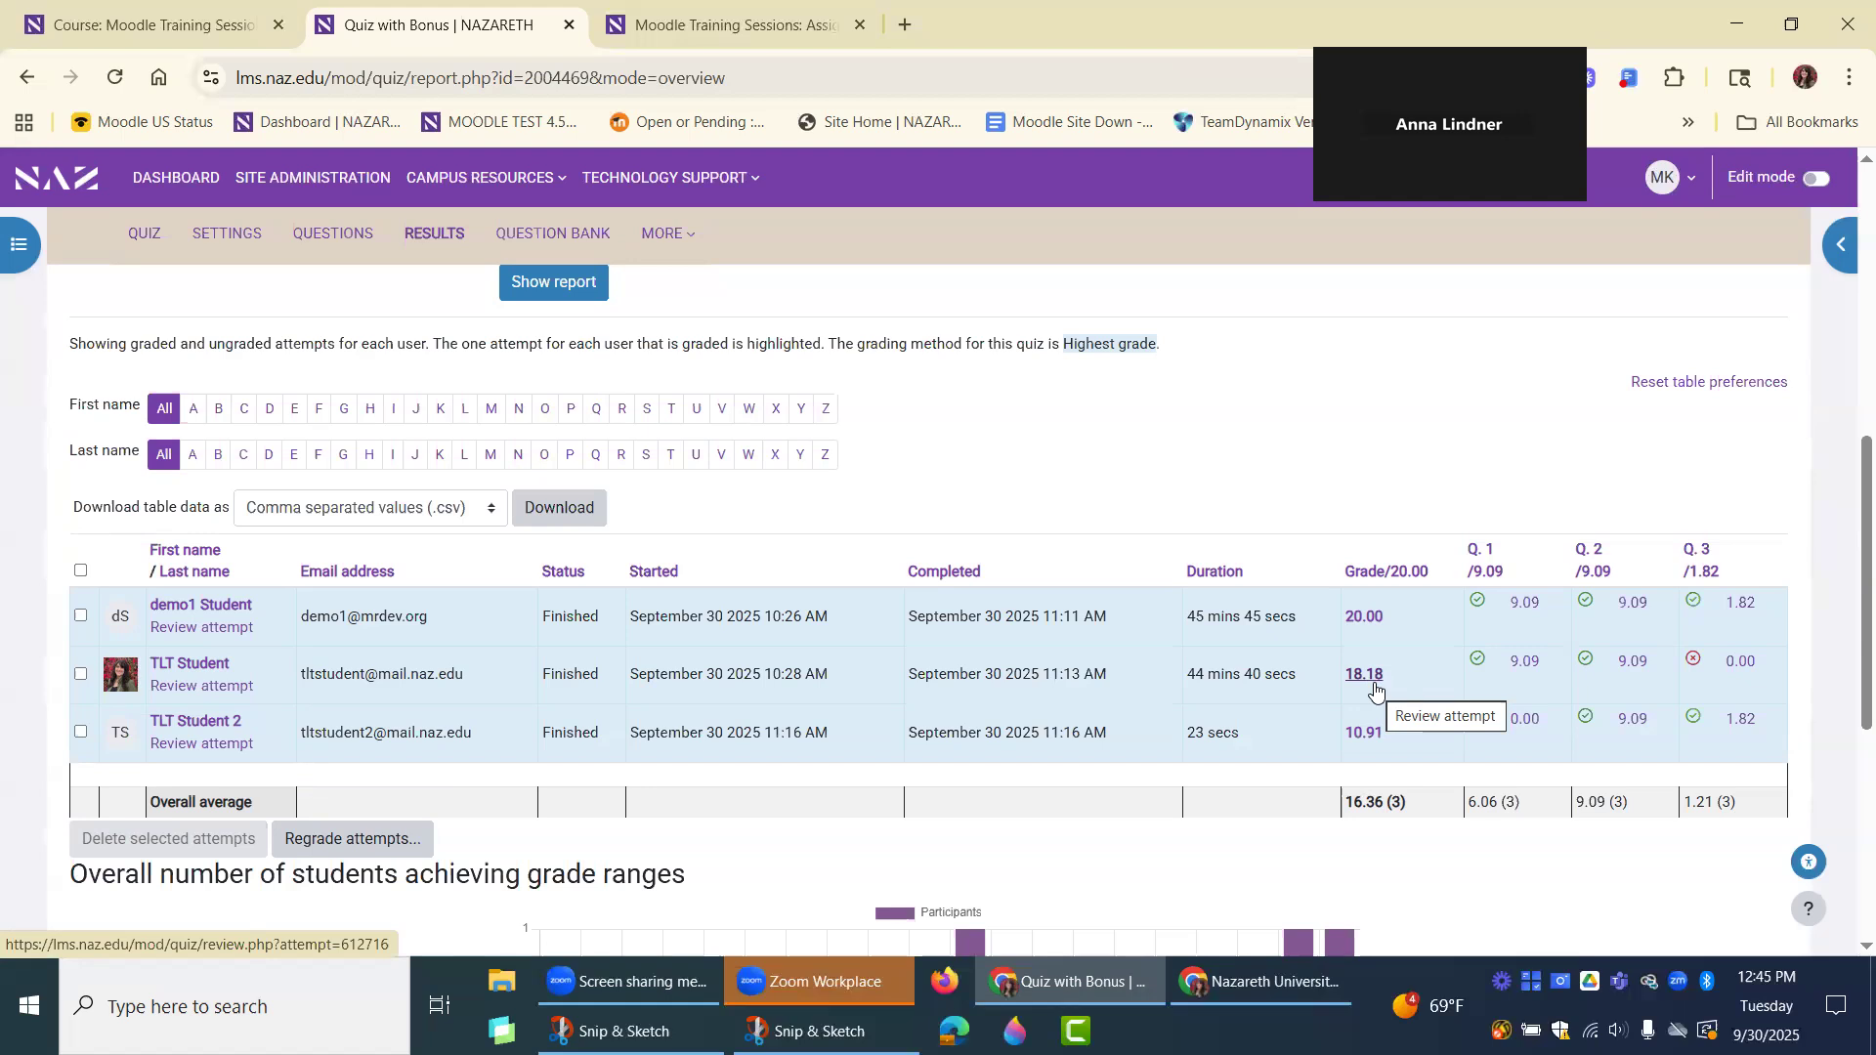
Leave the results of "Quiz with Bonus" and return to the Moodle Training Sessions course page.
scroll(1340, 520, "up", 2)
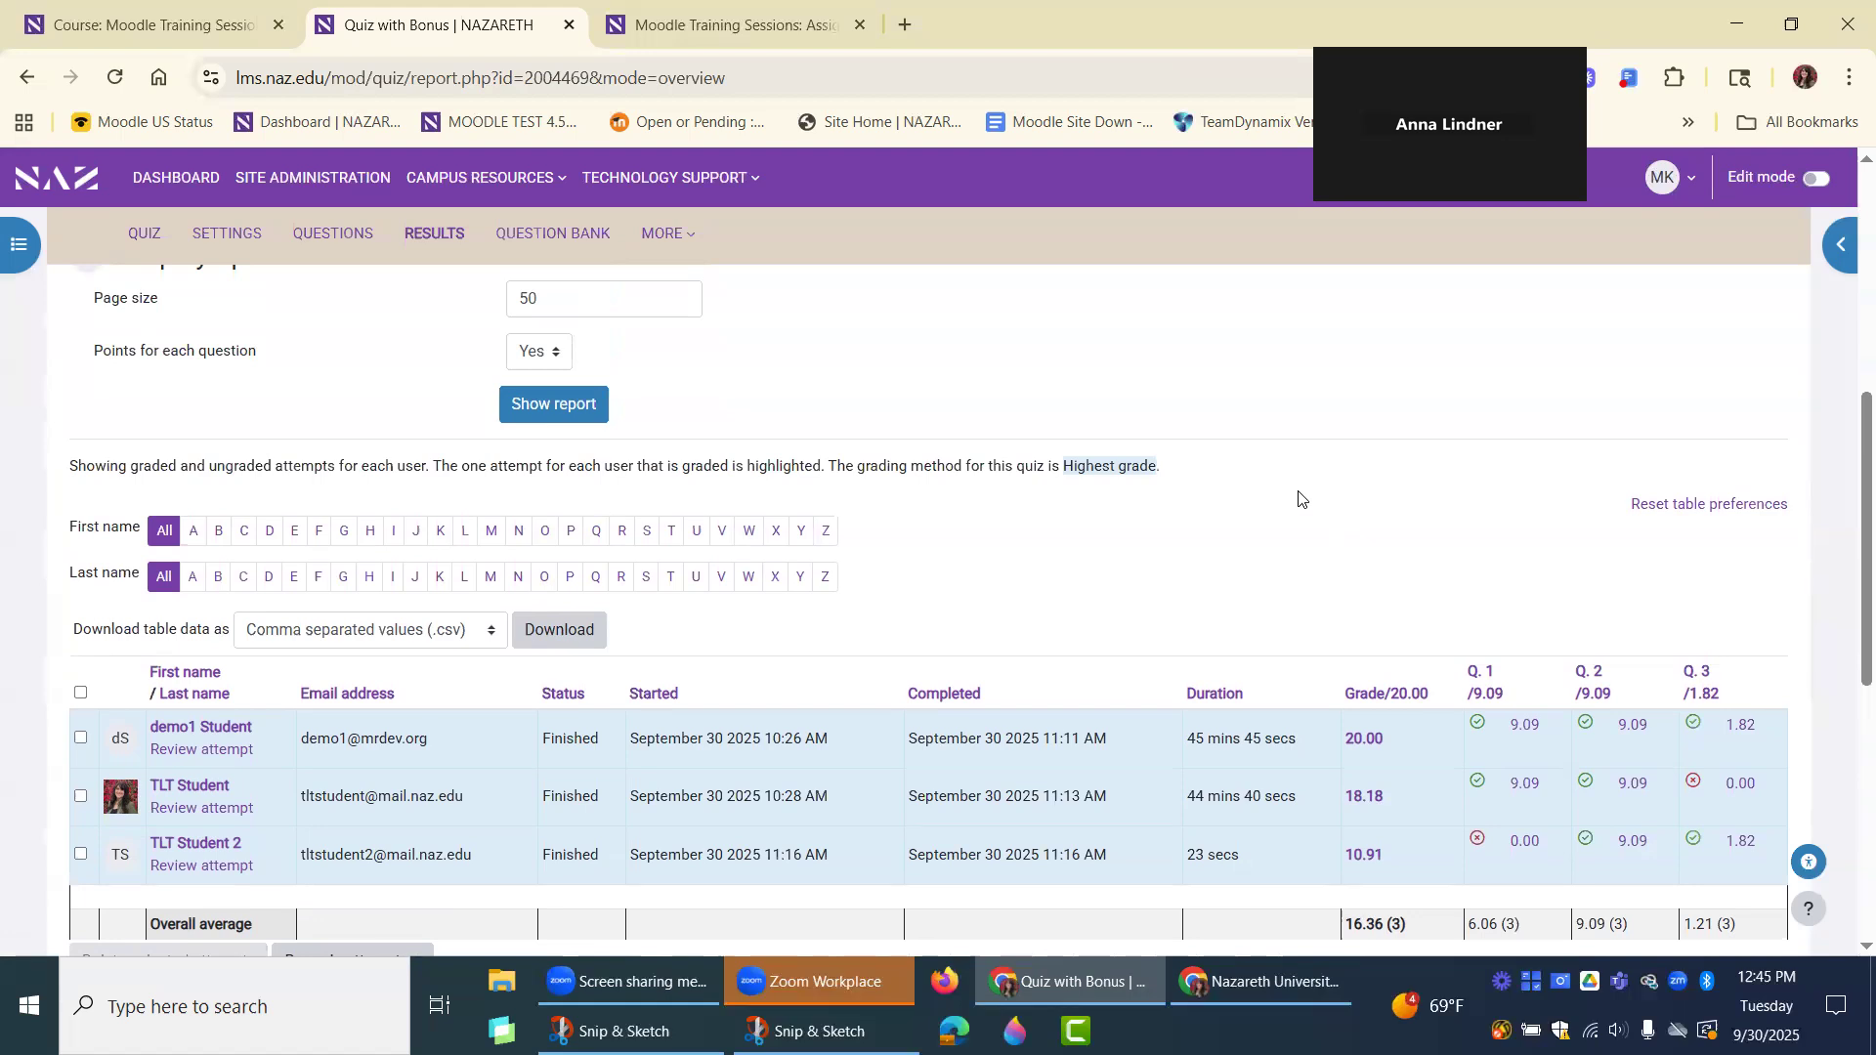
scroll(1254, 490, "up", 1)
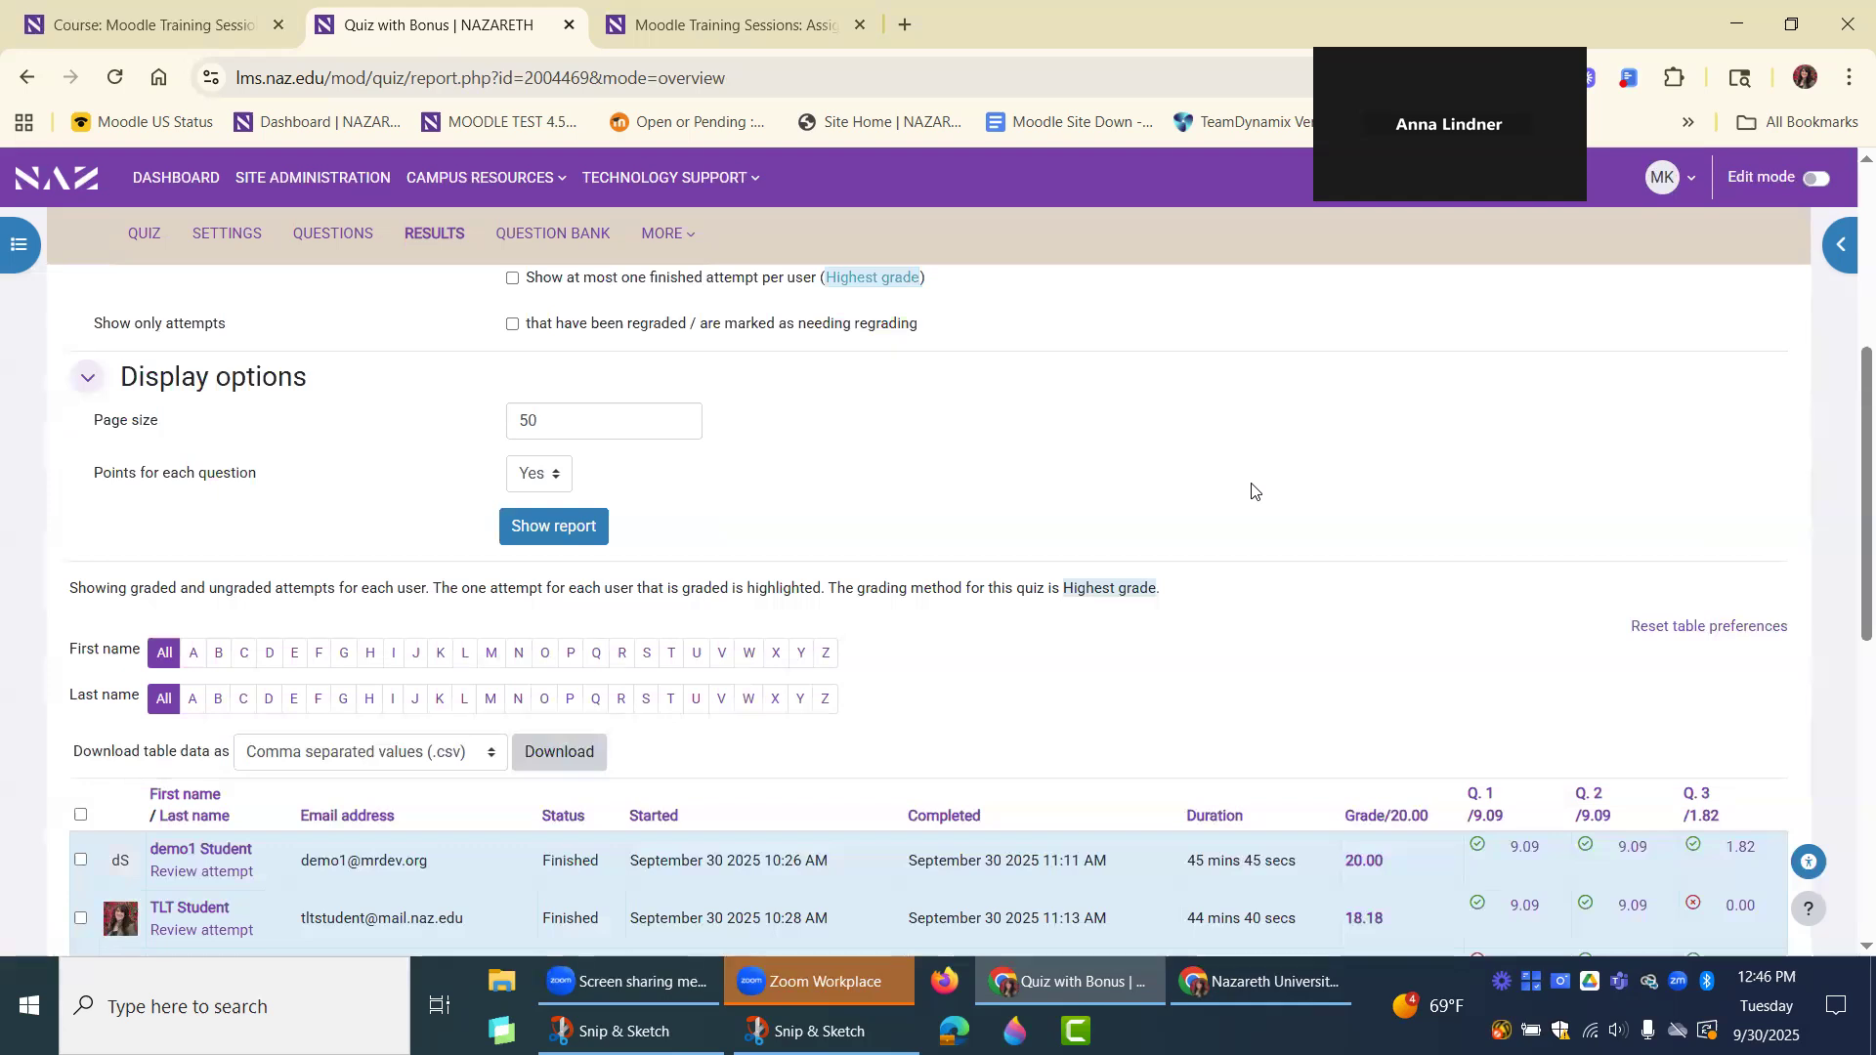
scroll(1402, 656, "up", 1)
scroll(1402, 657, "down", 1)
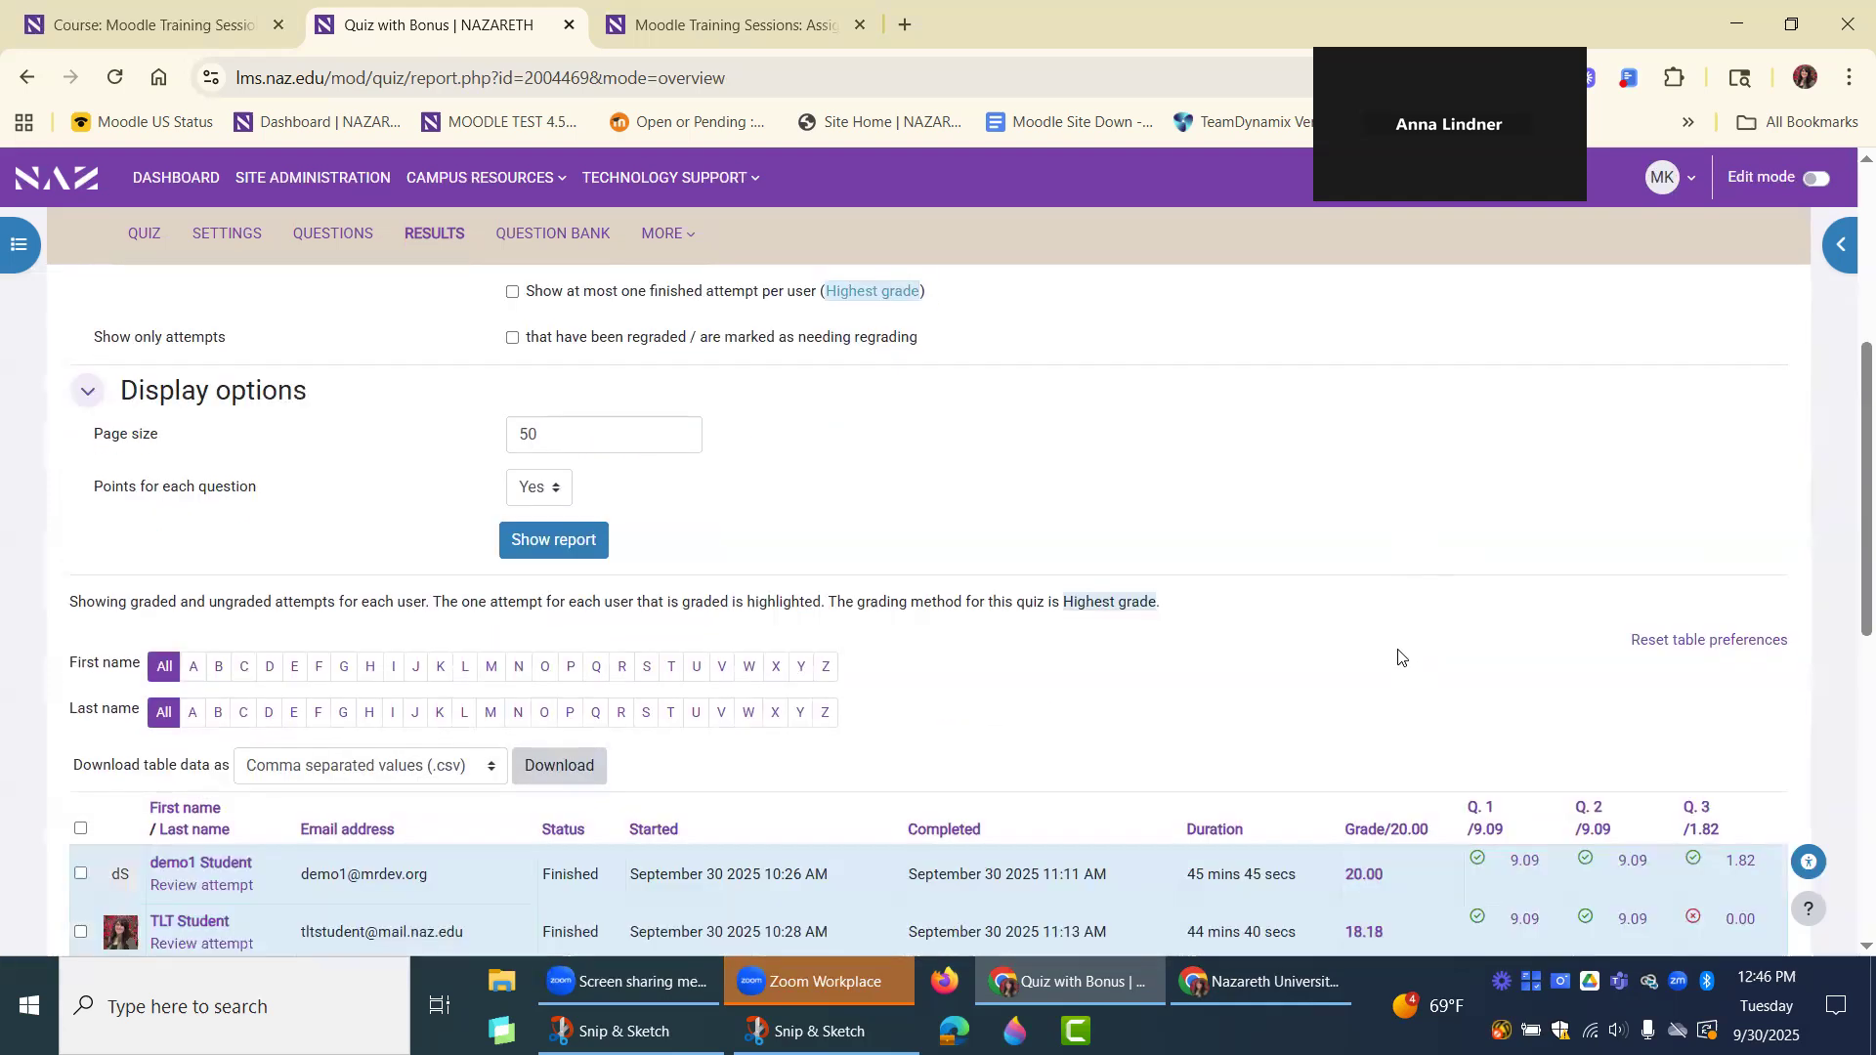
scroll(1402, 657, "down", 1)
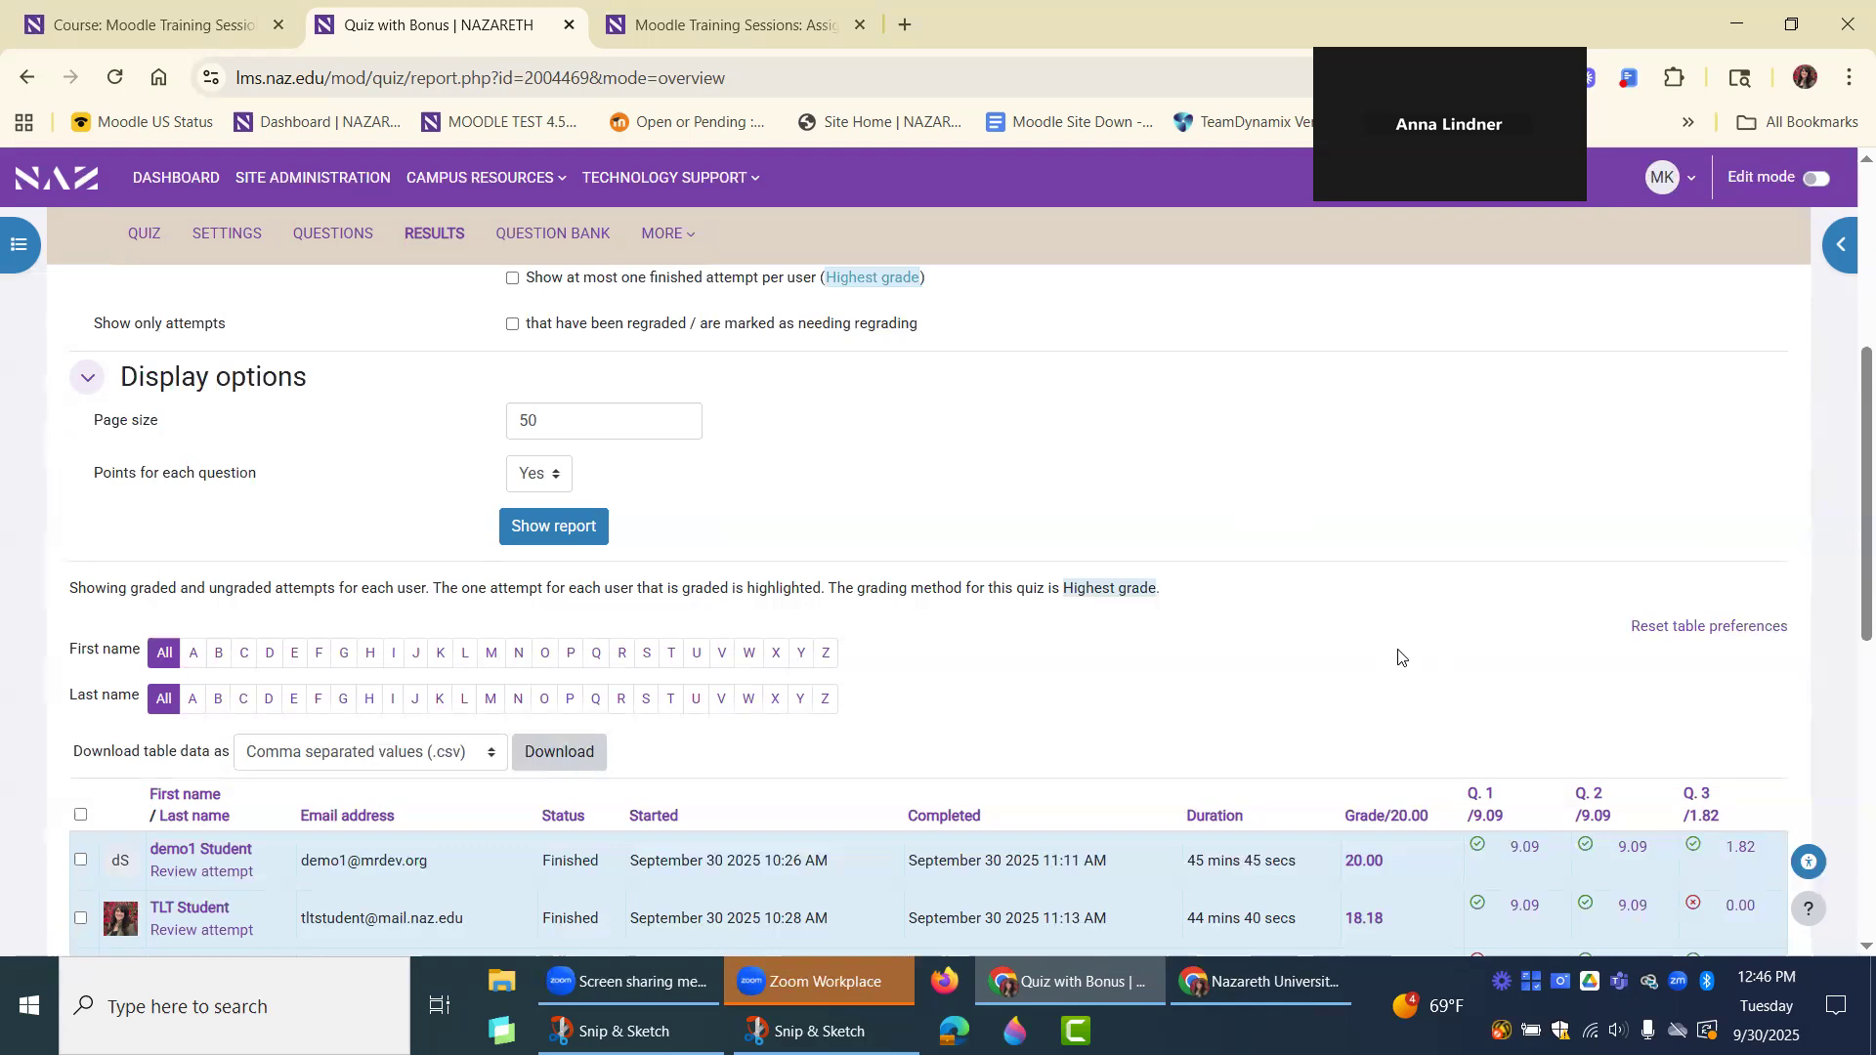
scroll(1218, 749, "up", 5)
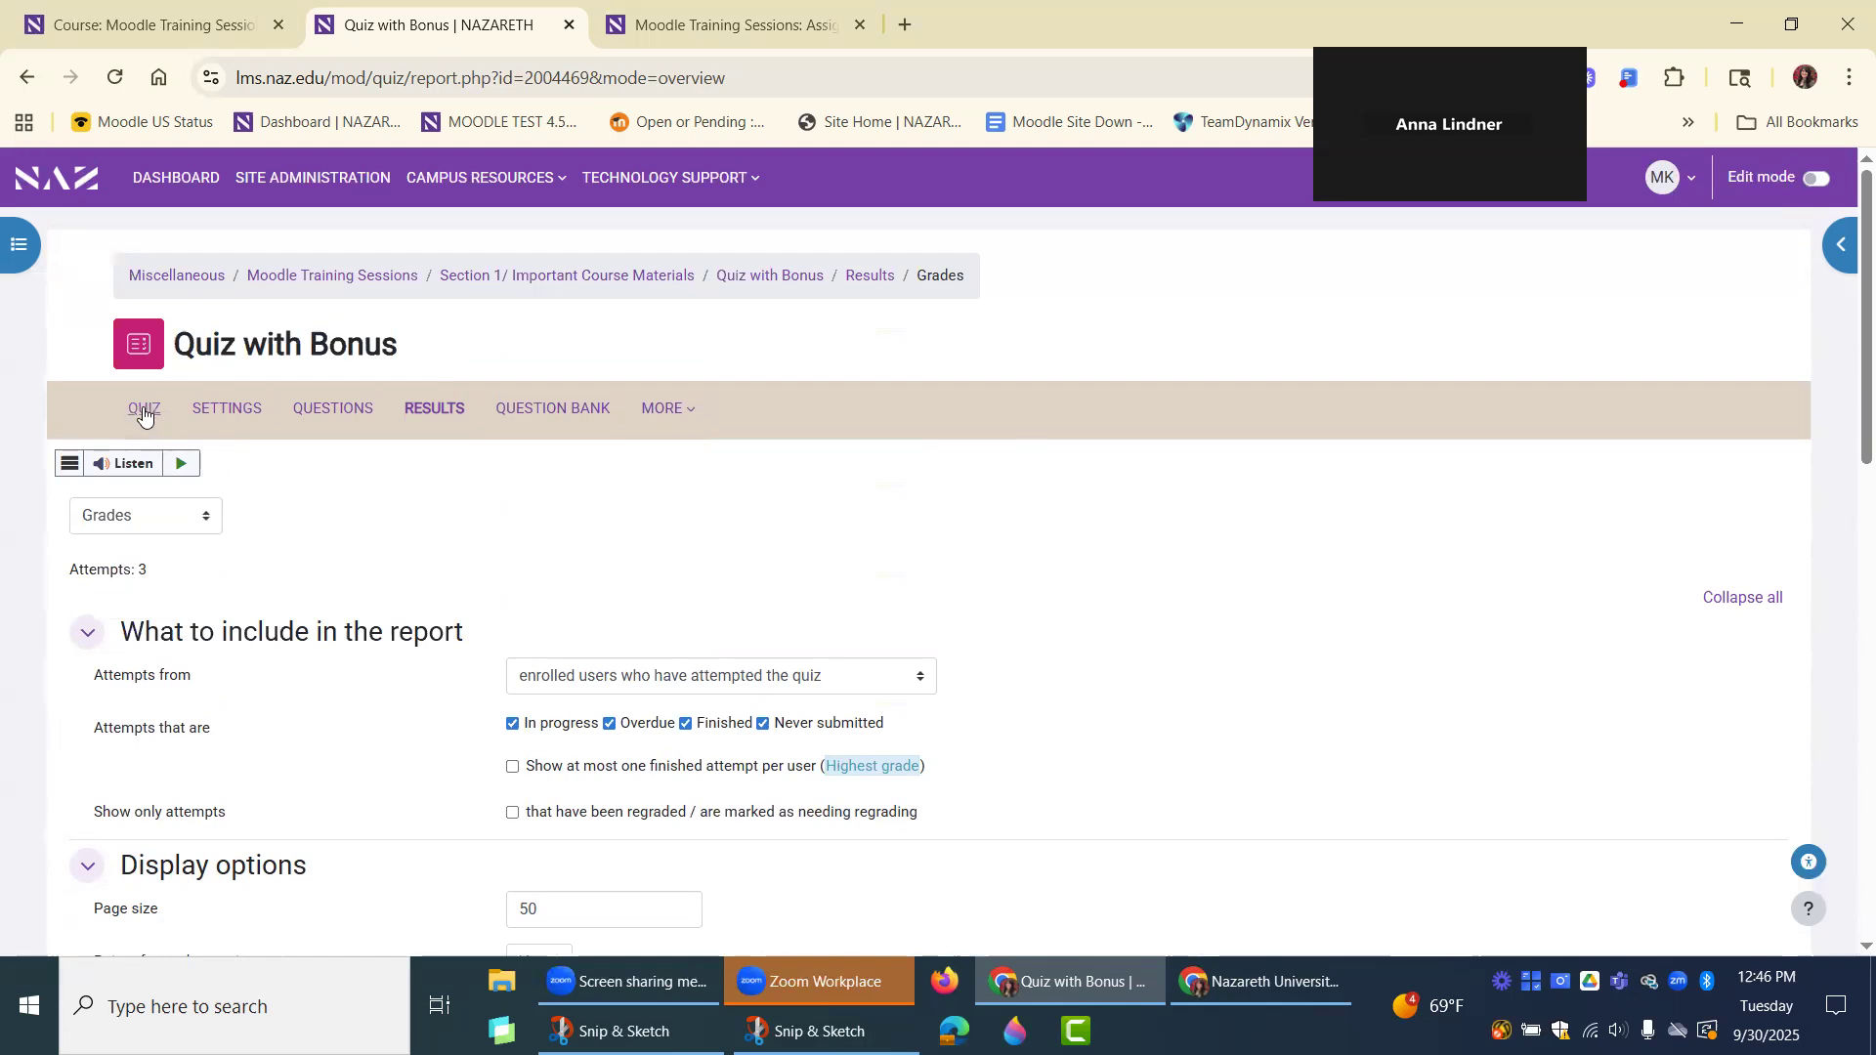
left_click(28, 80)
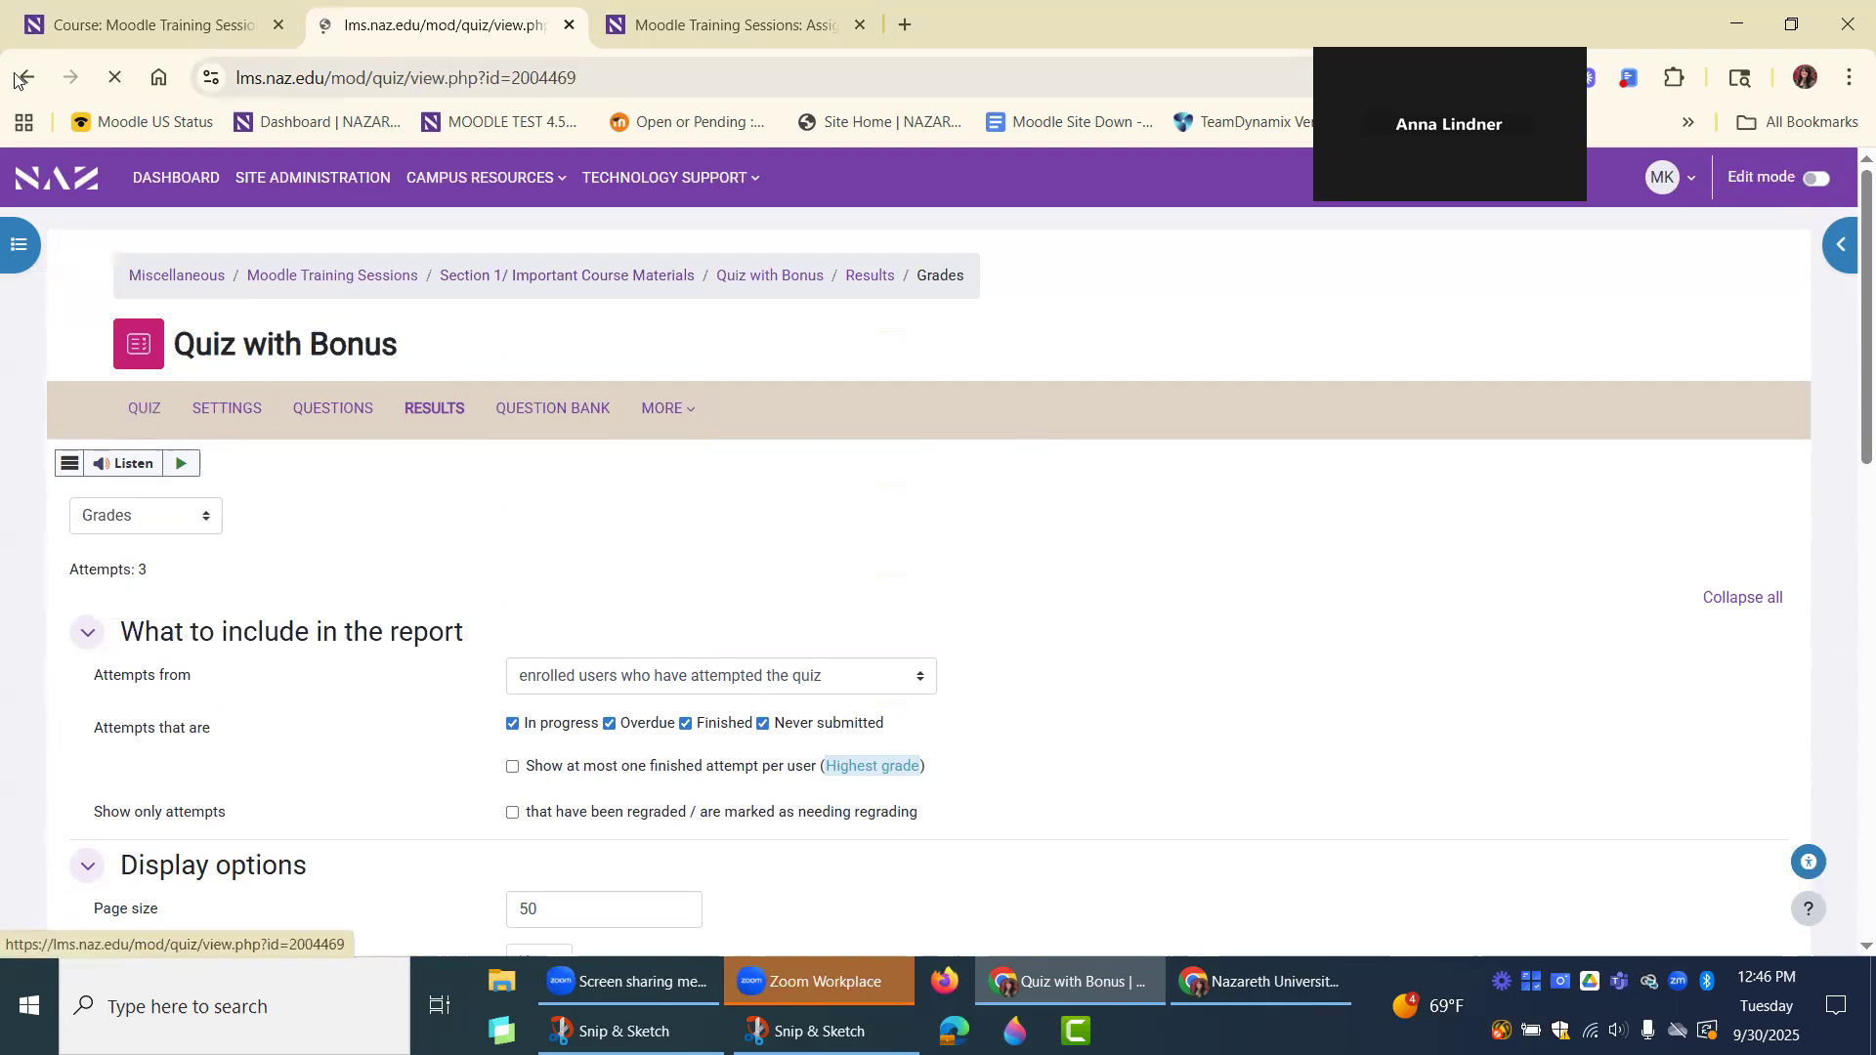
left_click(28, 82)
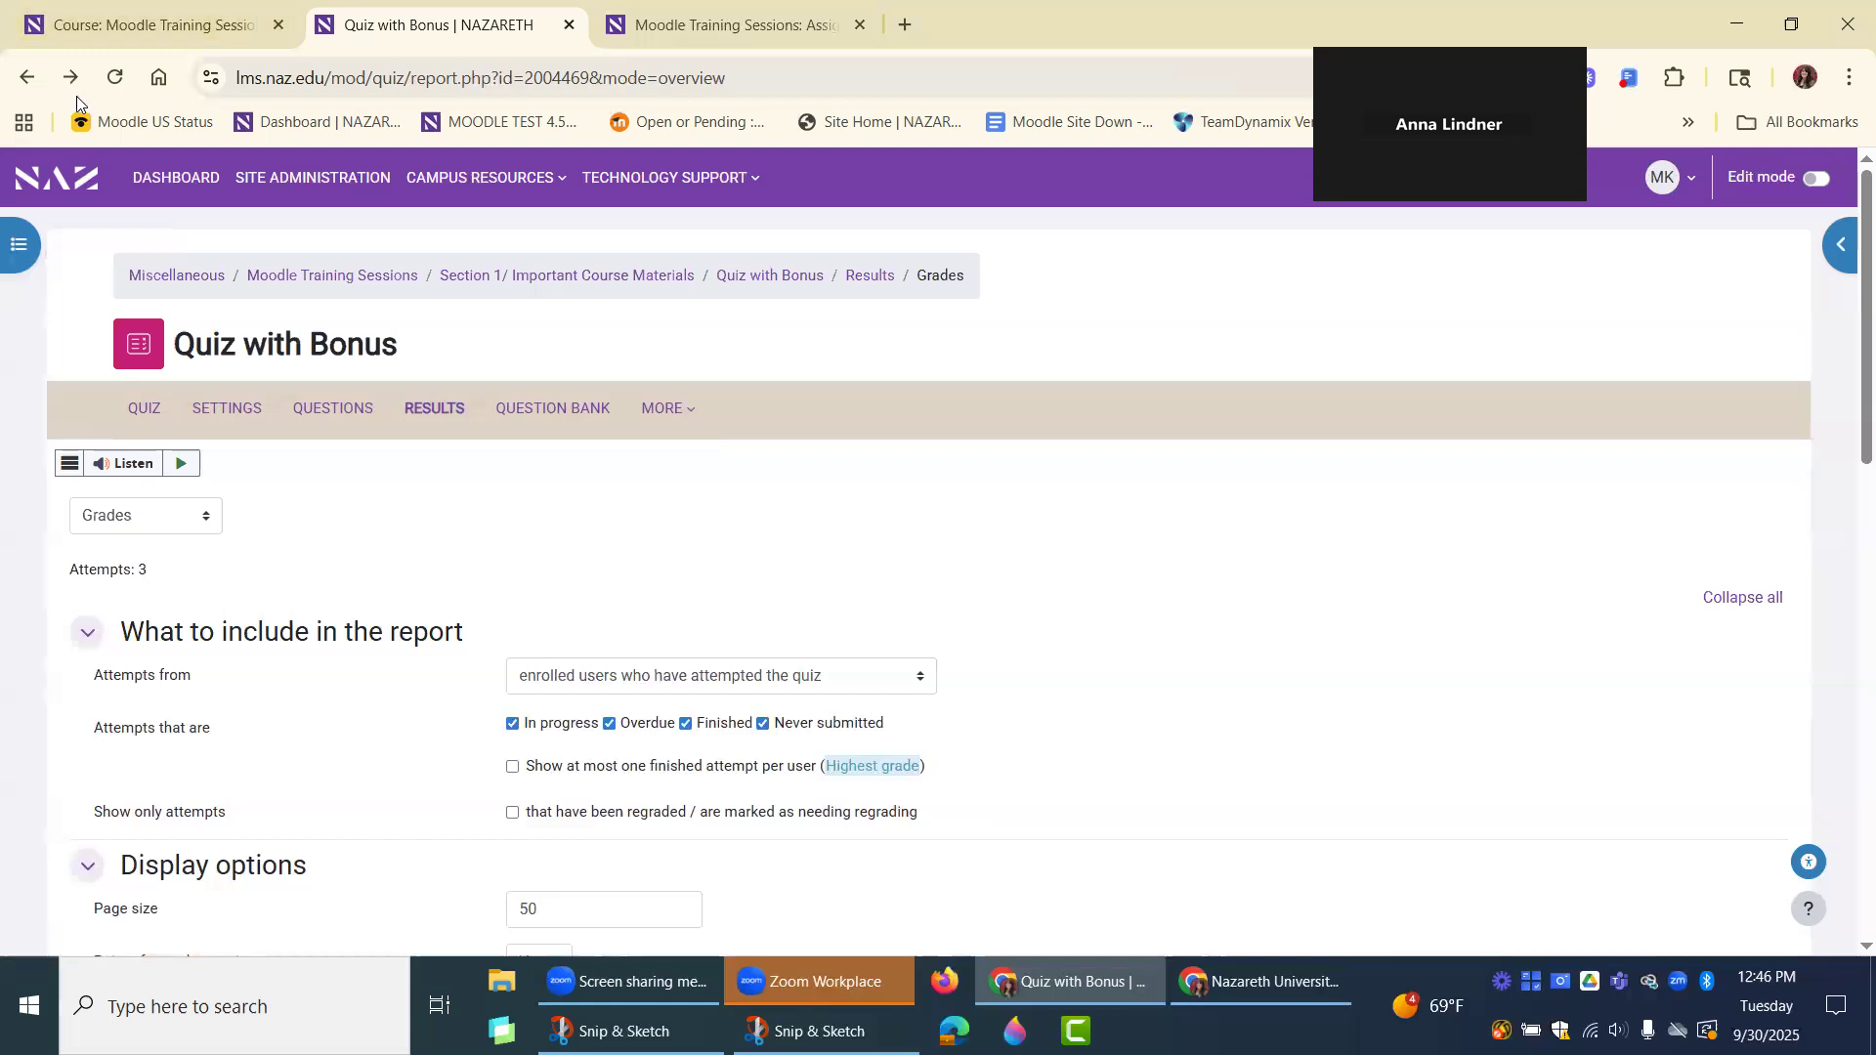
left_click(15, 79)
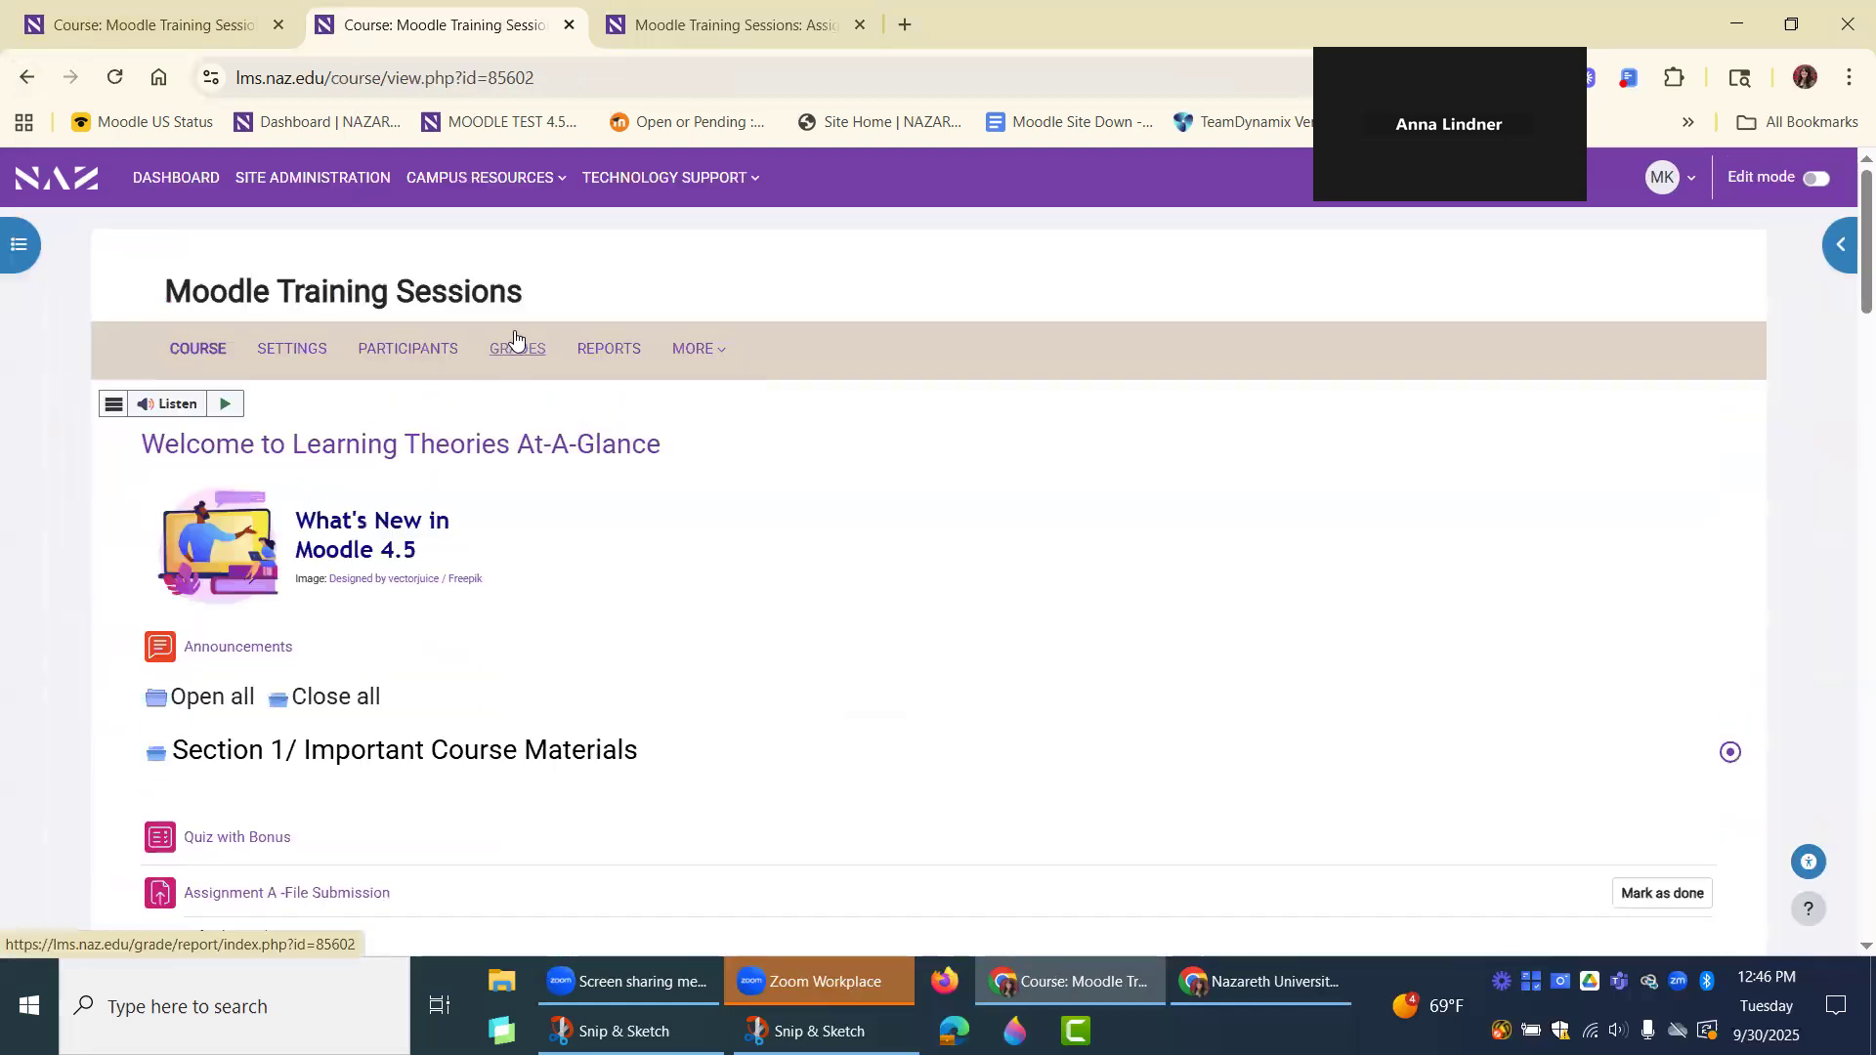
Open the course grades and switch from the Grader report to Gradebook setup.
left_click(517, 352)
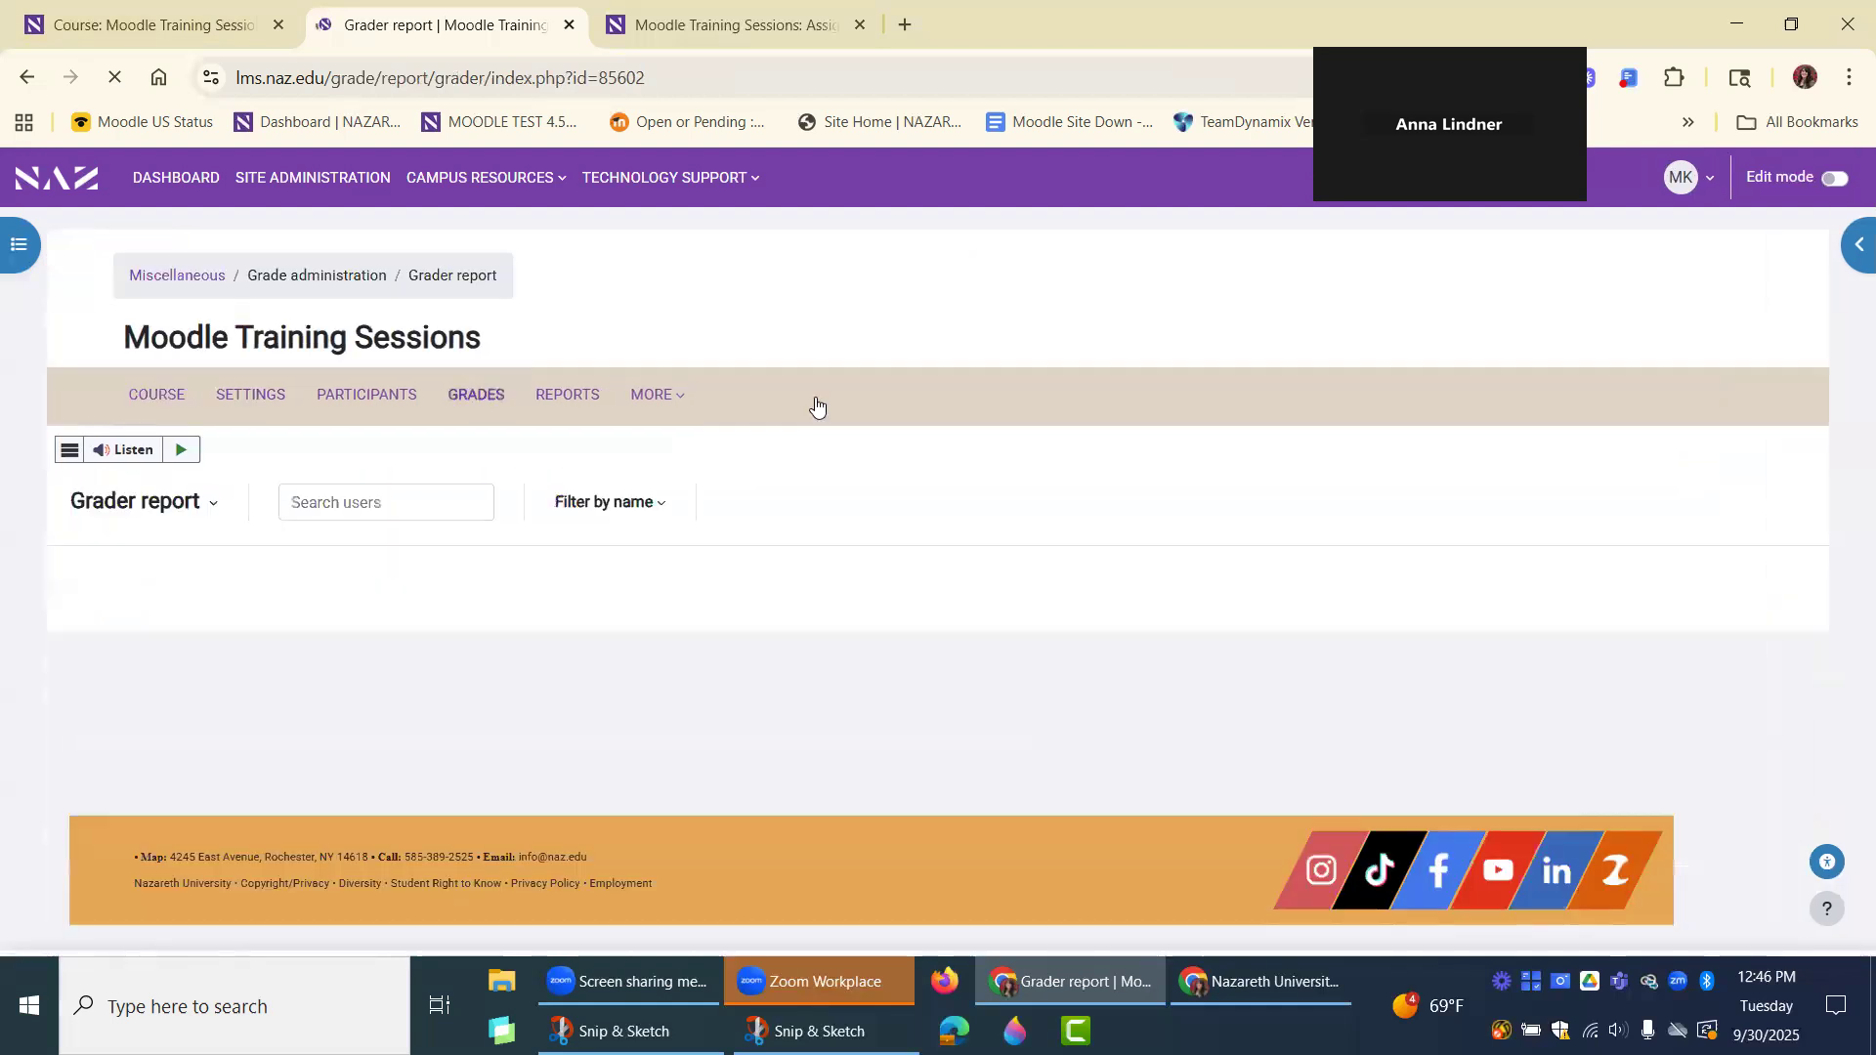
left_click(180, 504)
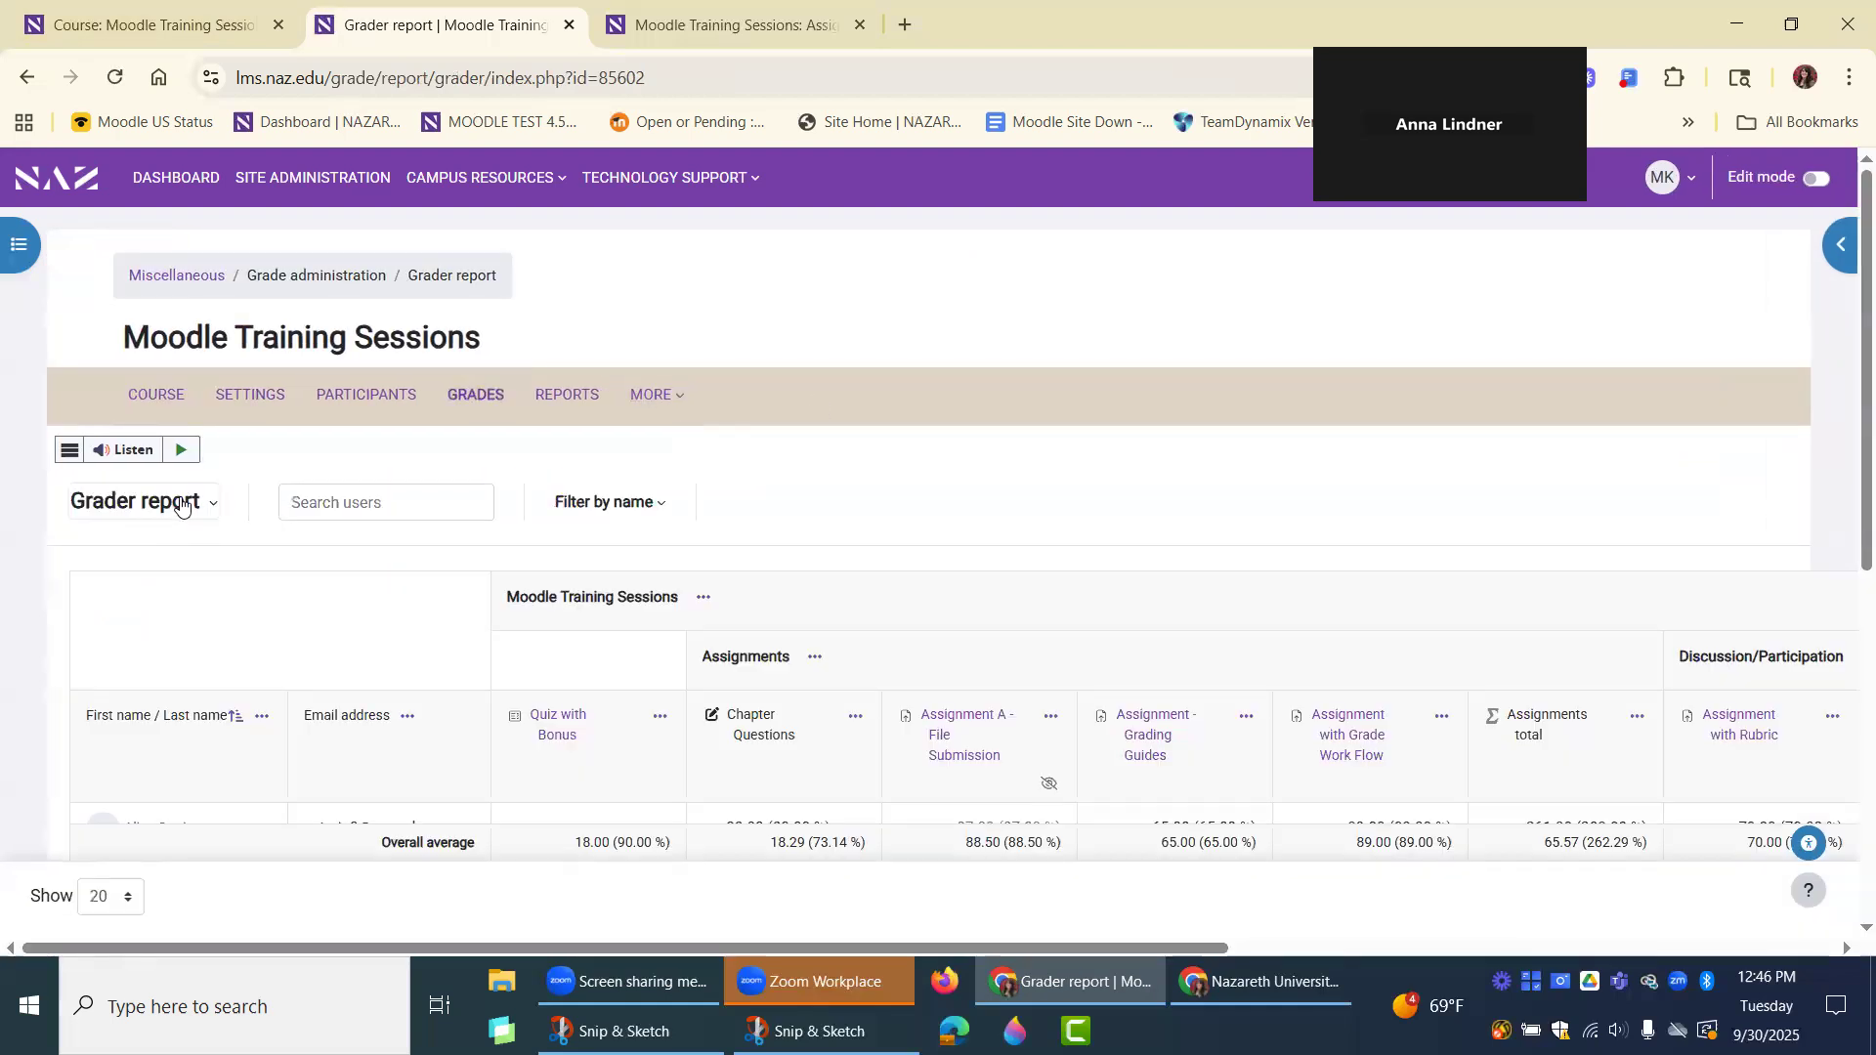
scroll(181, 504, "down", 3)
left_click(195, 430)
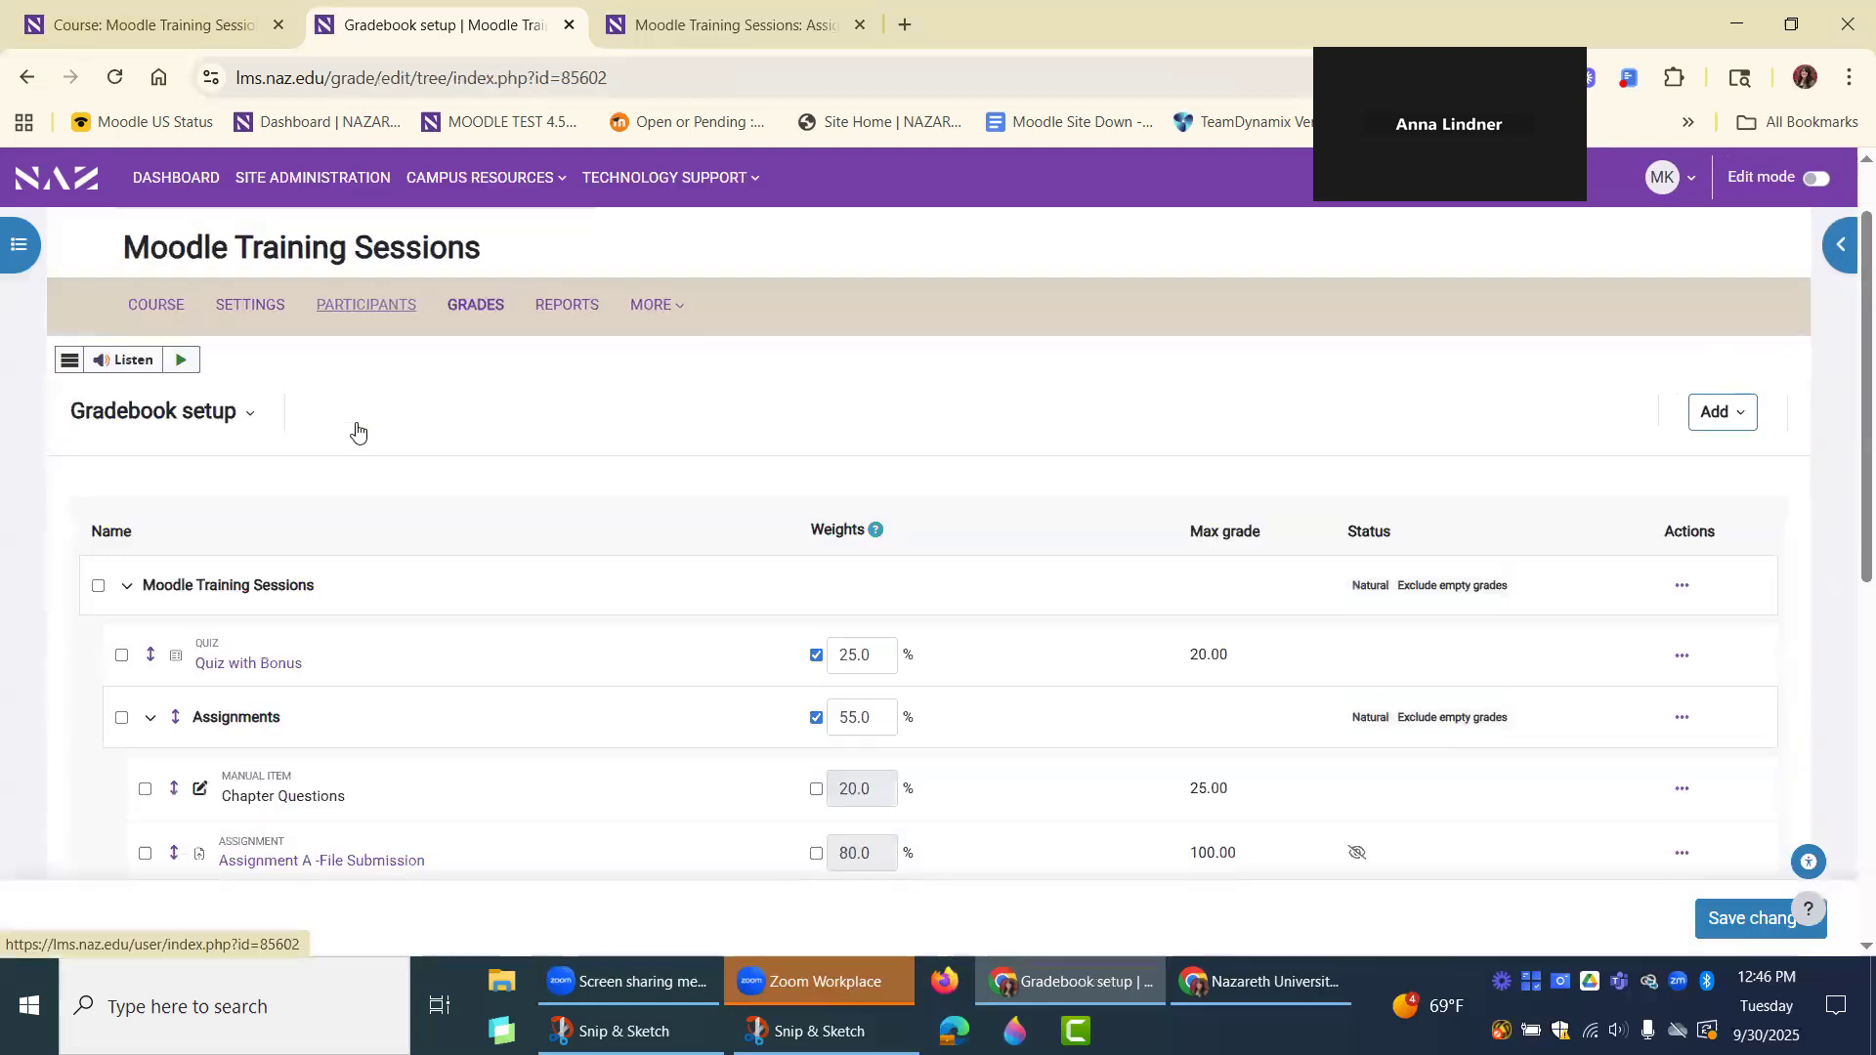
Move Chapter Questions, Assignment A -File Submission, Assignment - Grading Guides and Assignment with Grade Work Flow to the top-level Moodle Training Sessions category.
scroll(688, 537, "down", 3)
scroll(699, 678, "down", 3)
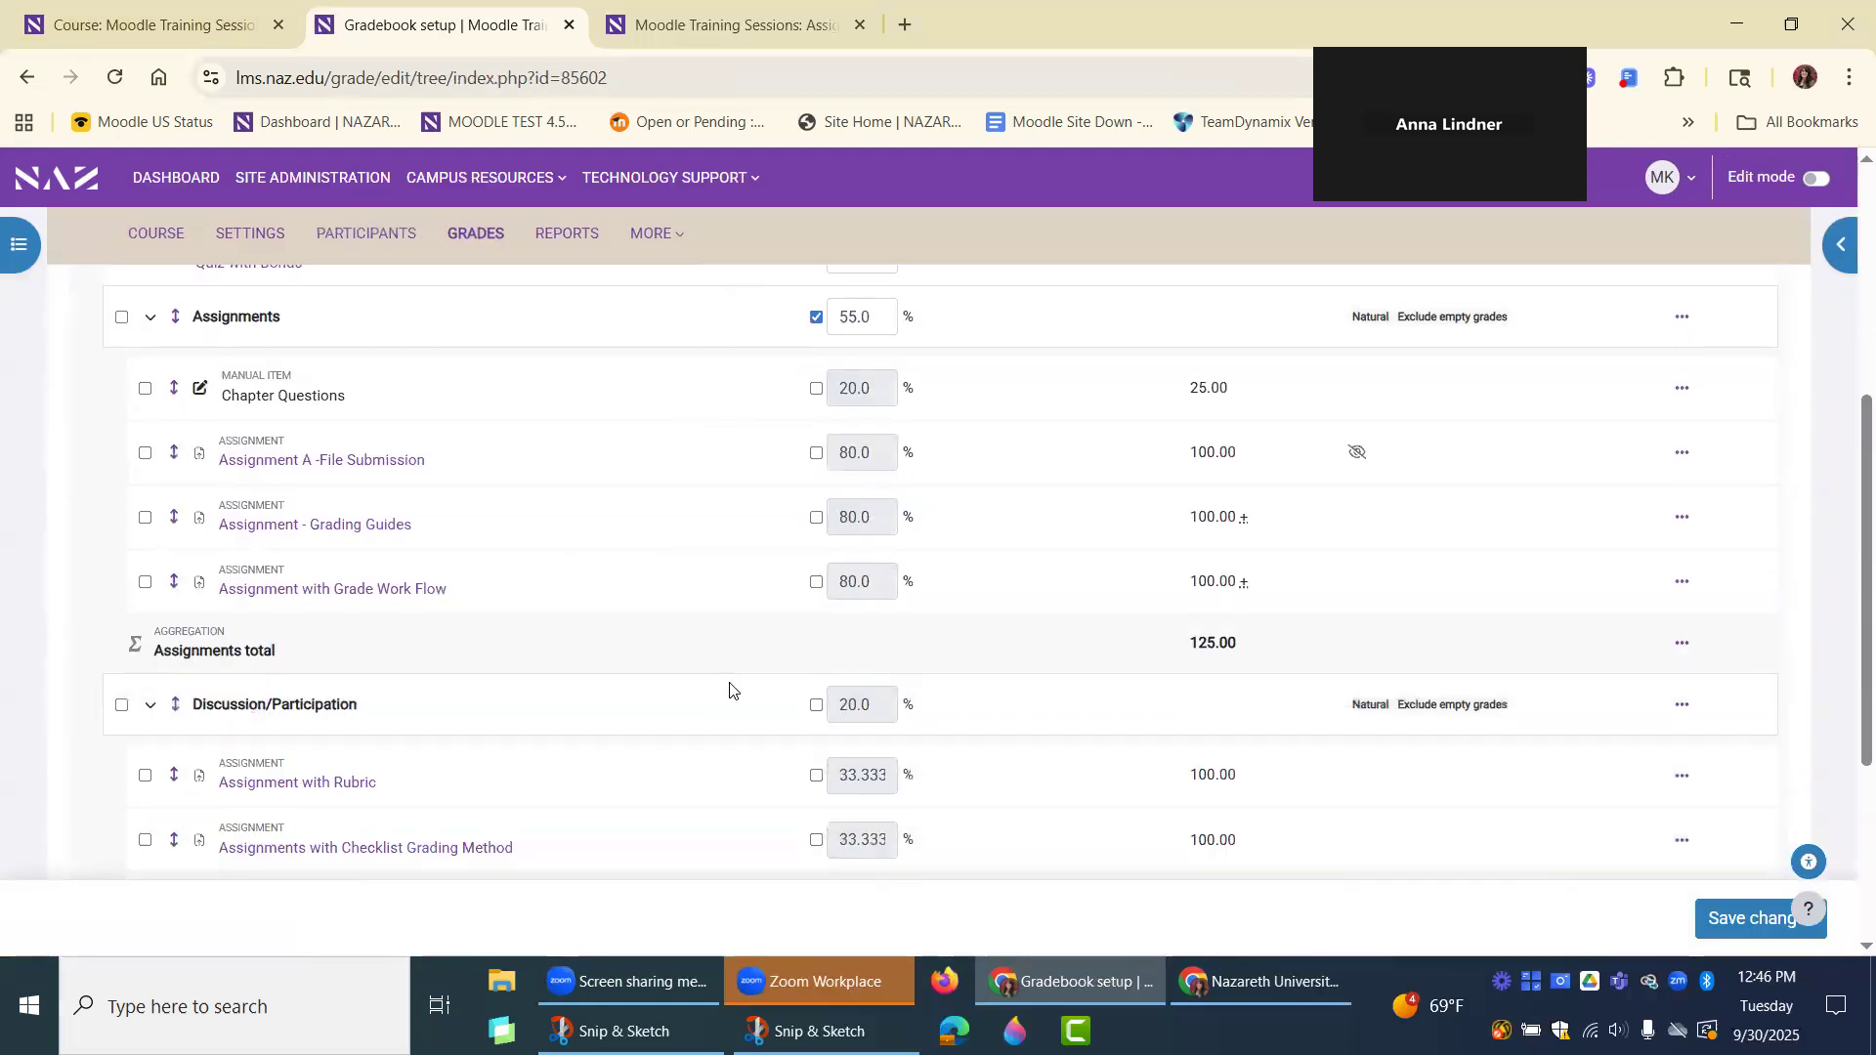
scroll(730, 690, "up", 5)
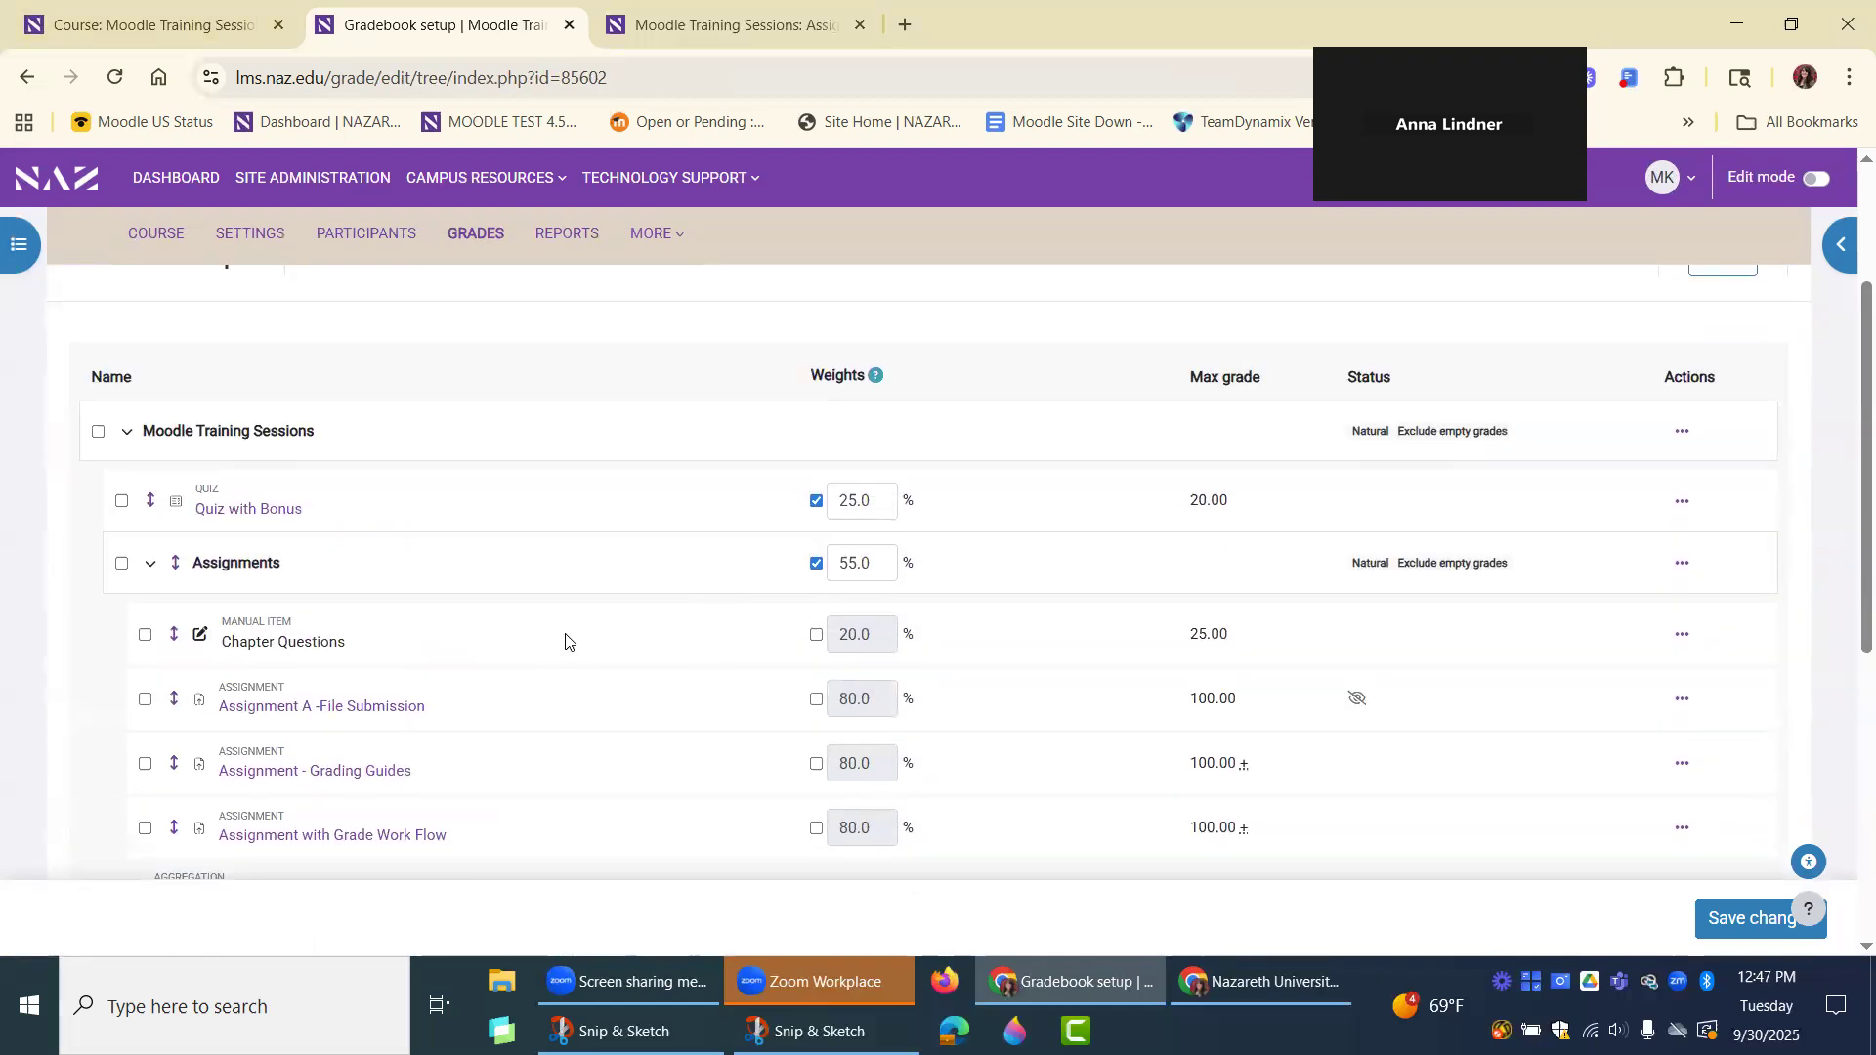
scroll(565, 641, "down", 1)
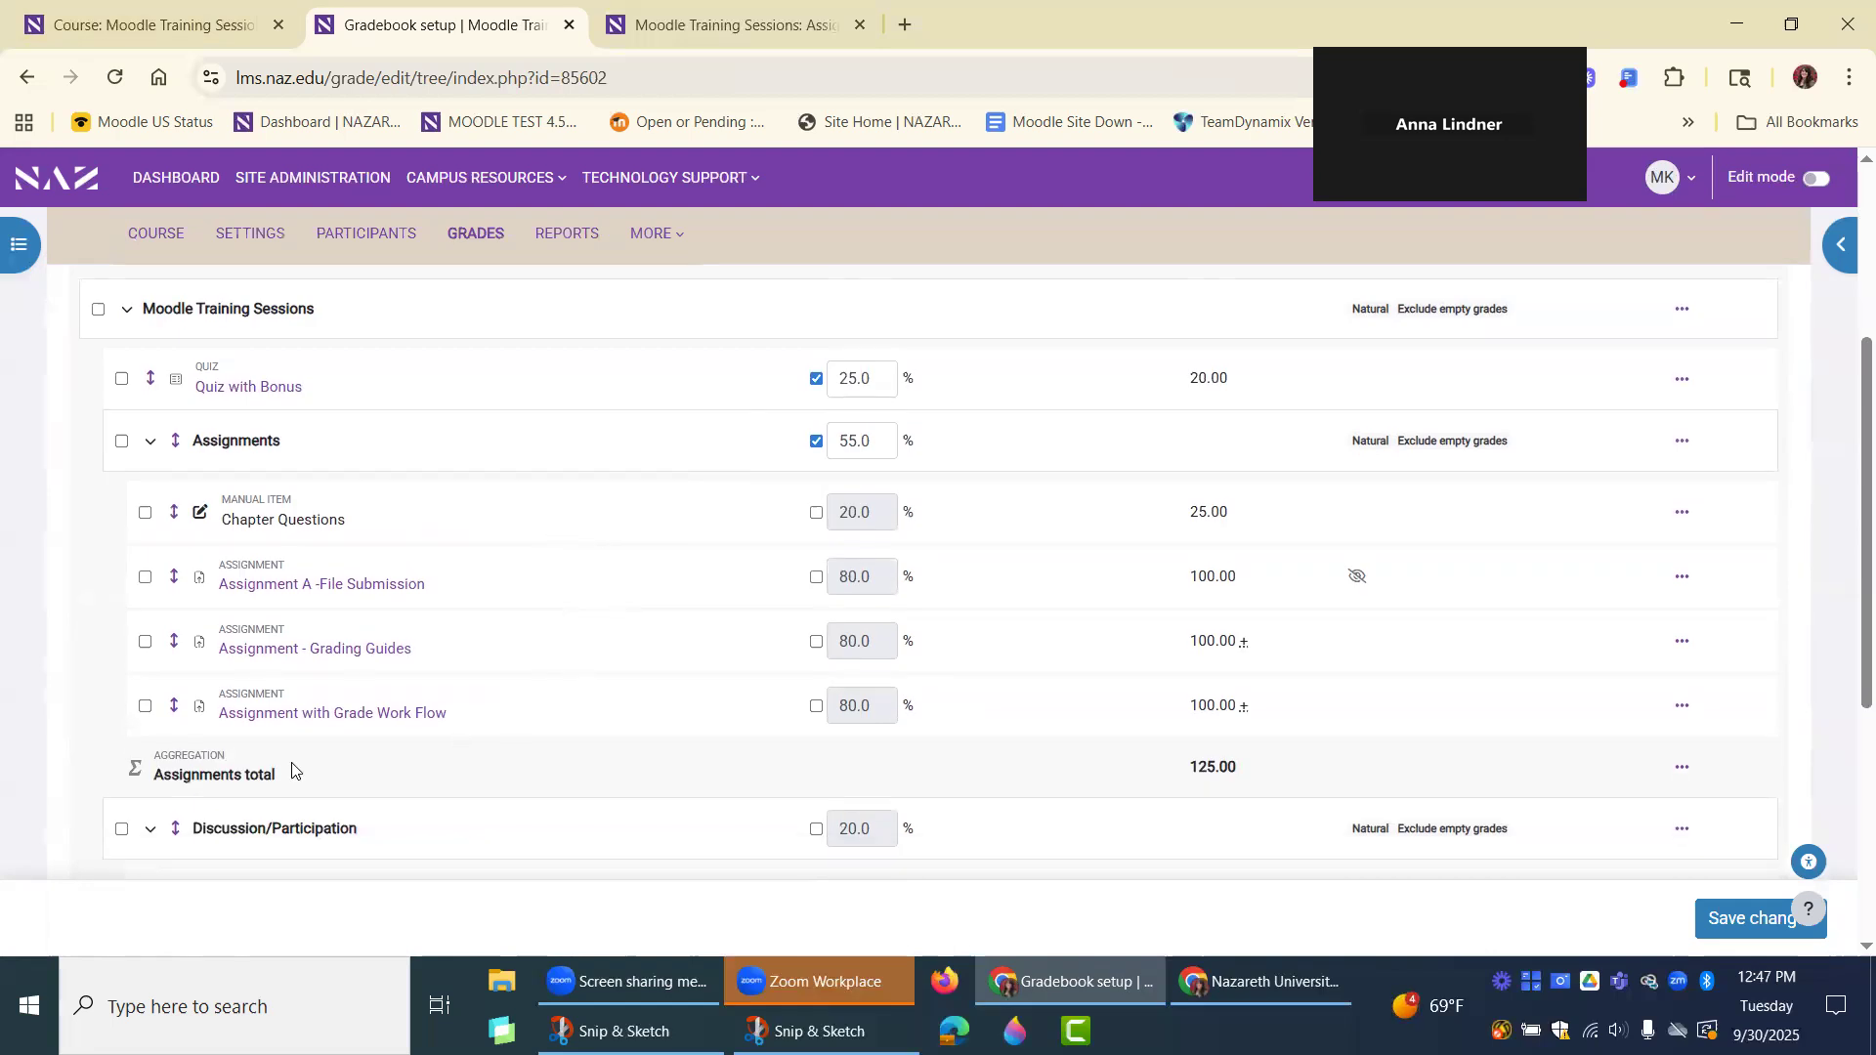
left_click(150, 513)
left_click(146, 581)
left_click(147, 645)
left_click(146, 709)
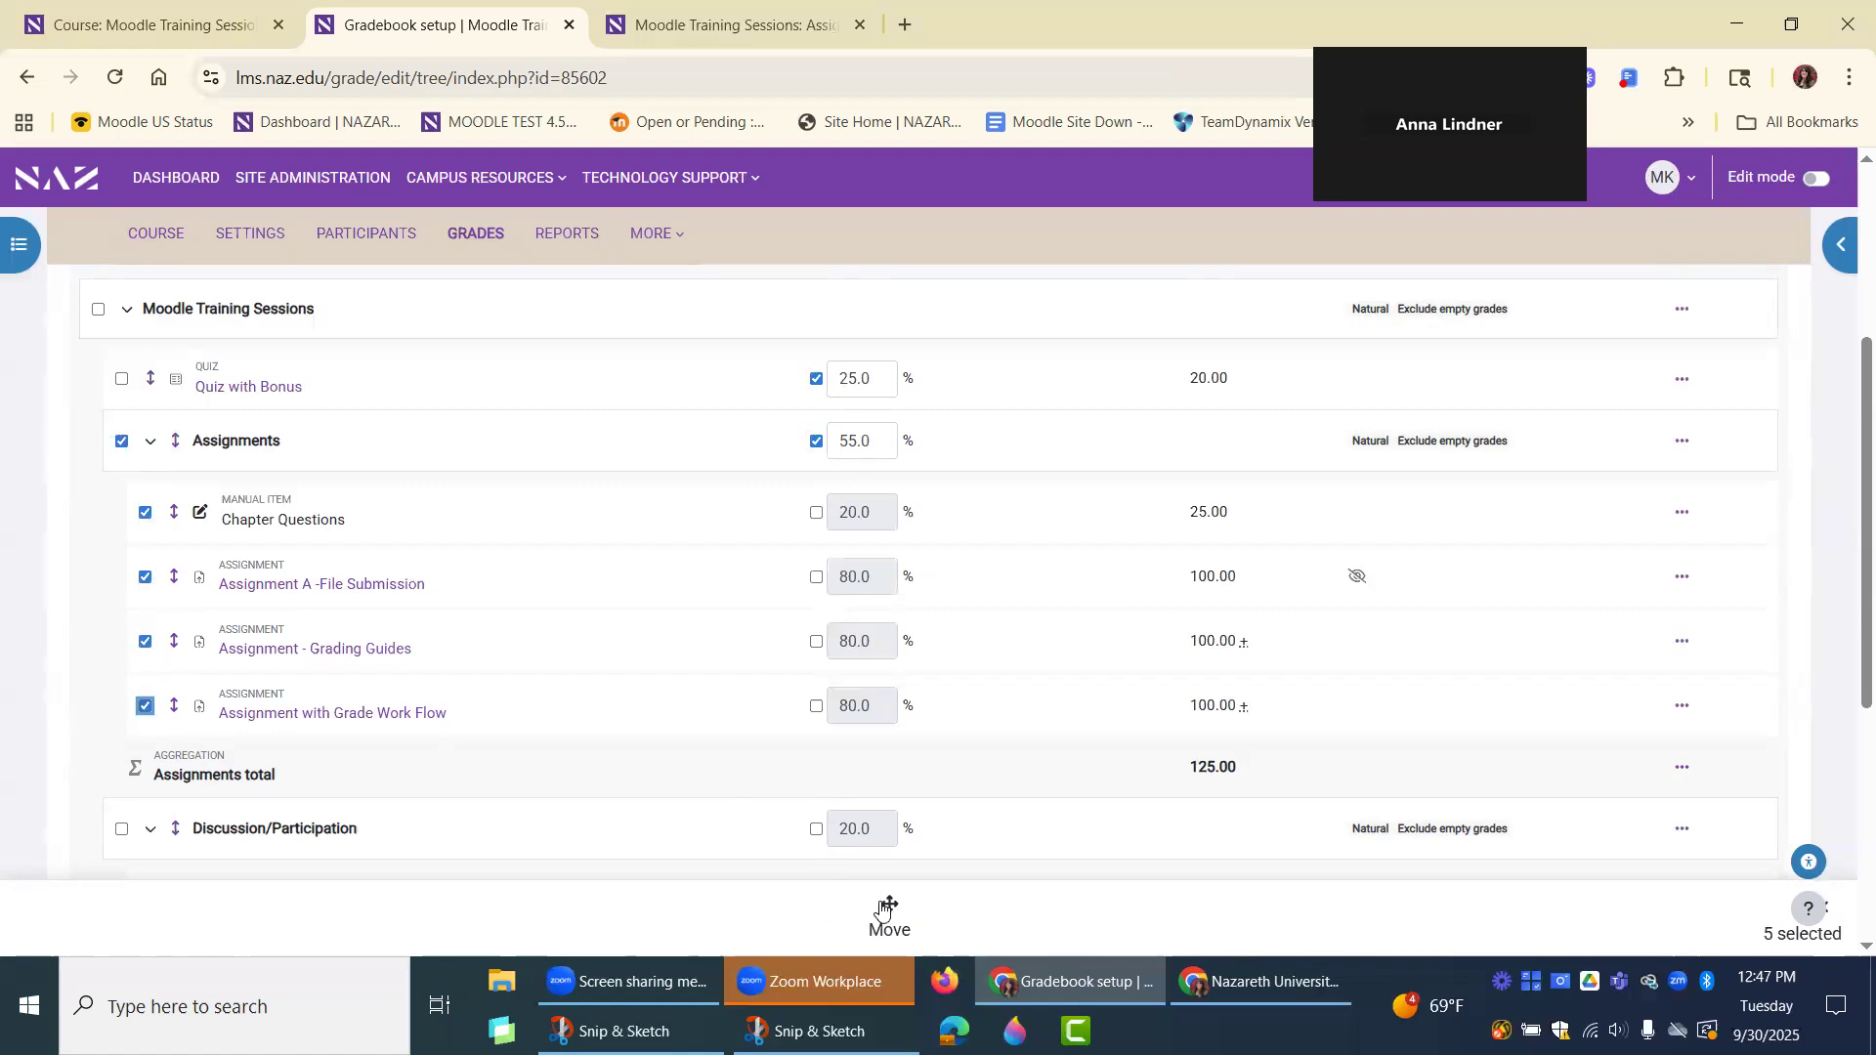
left_click(891, 913)
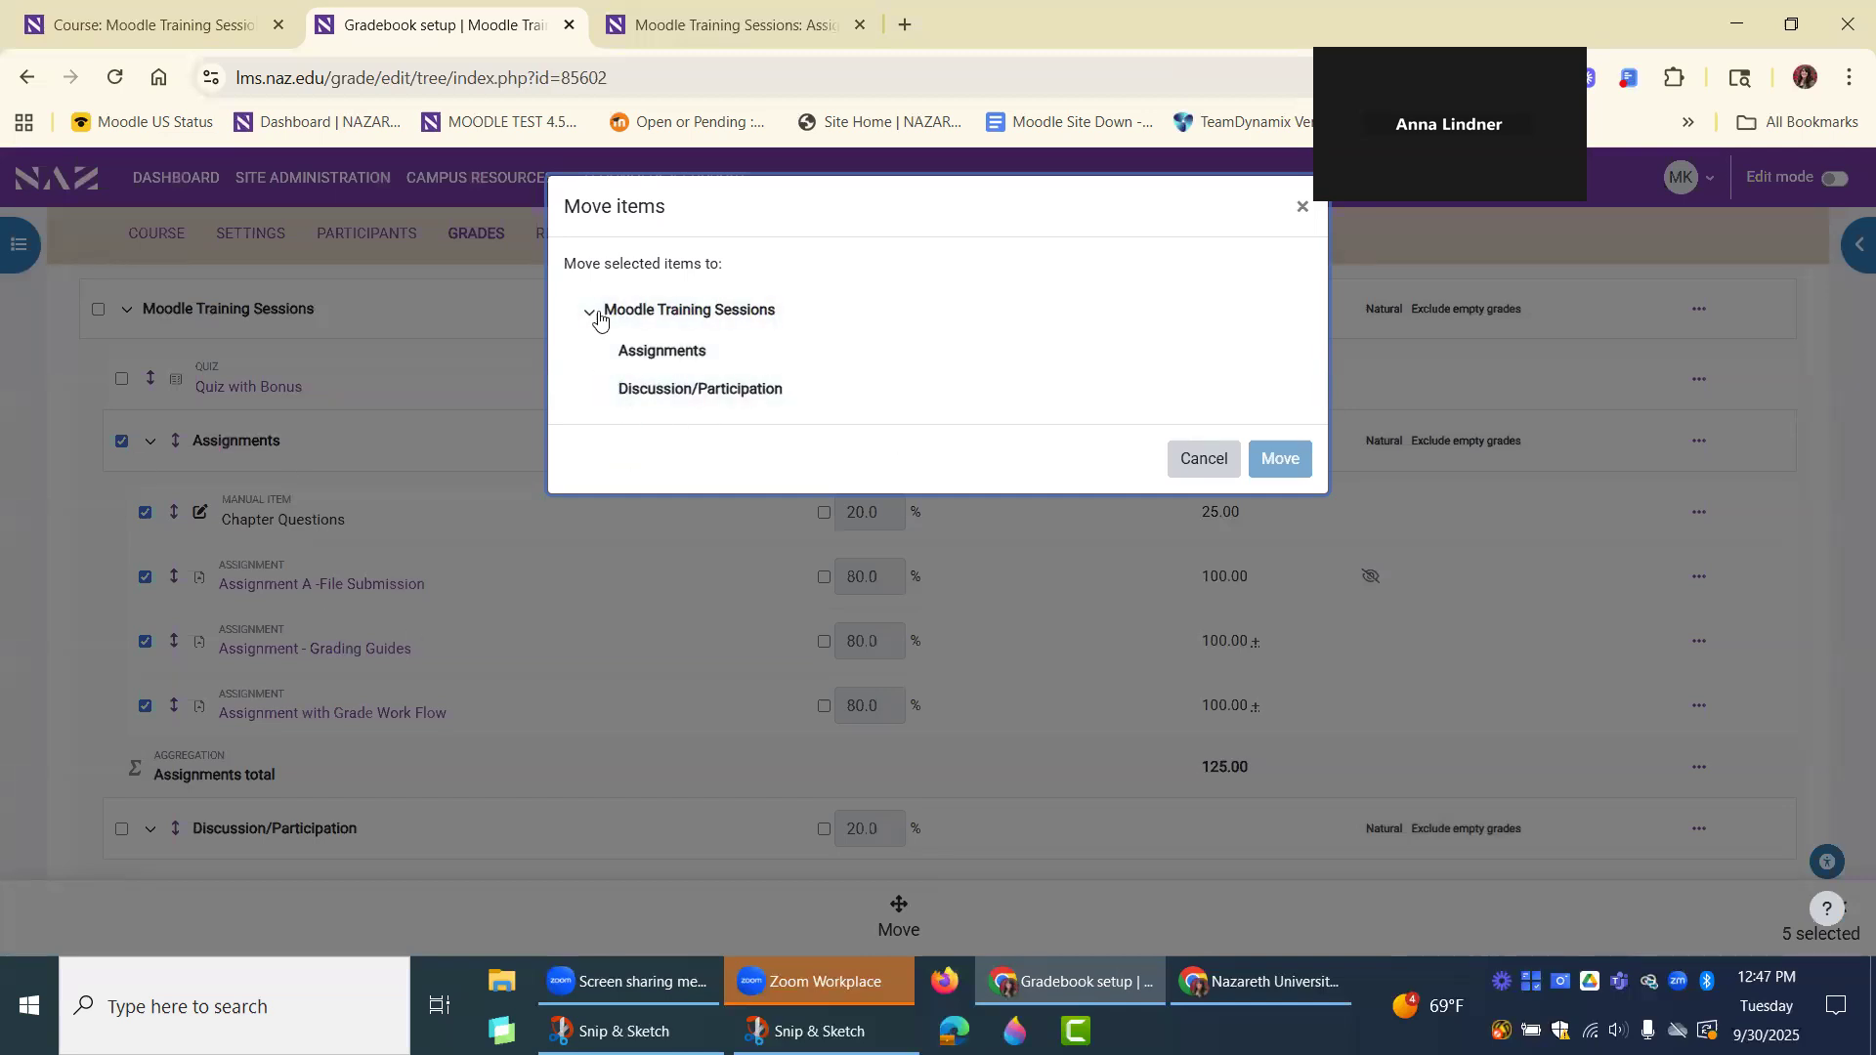
left_click(679, 313)
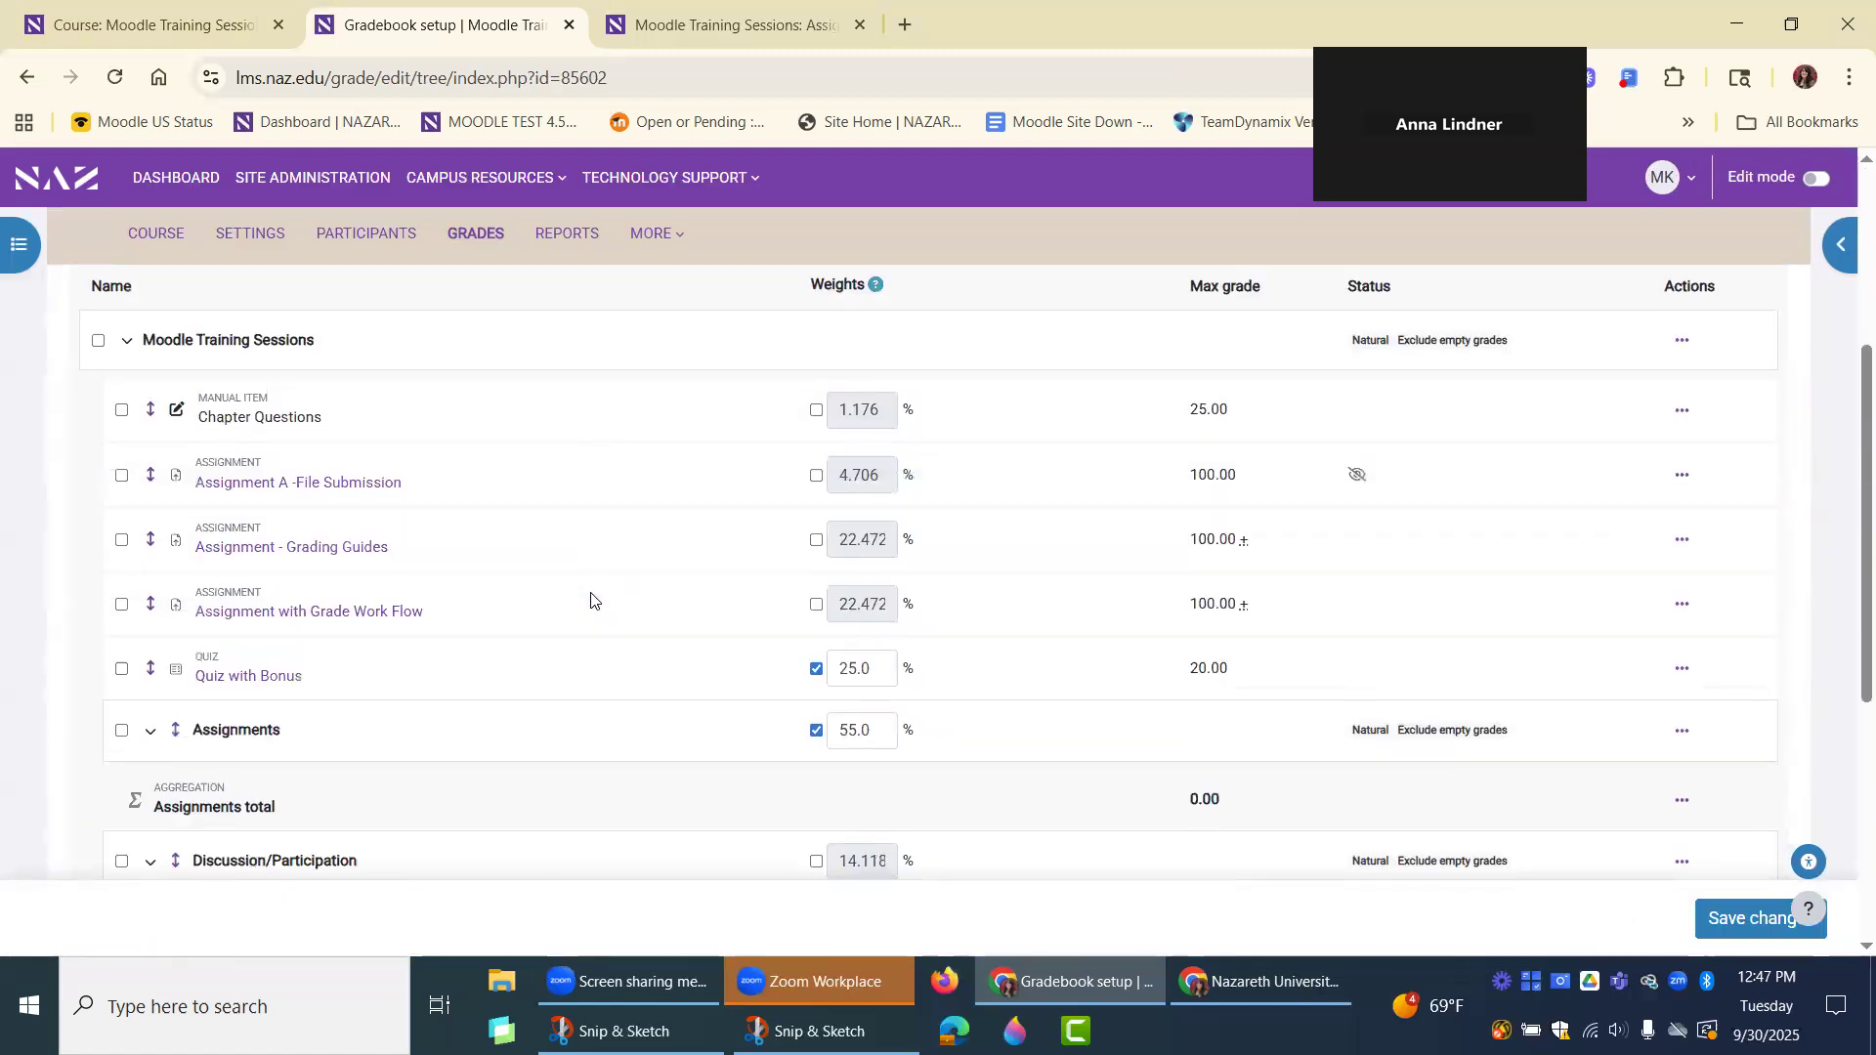
Move "Quiz with Bonus" into Discussion/Participation, between Assignments with Checklist Grading Method and Assignment A - Inline Commenting.
scroll(591, 600, "down", 2)
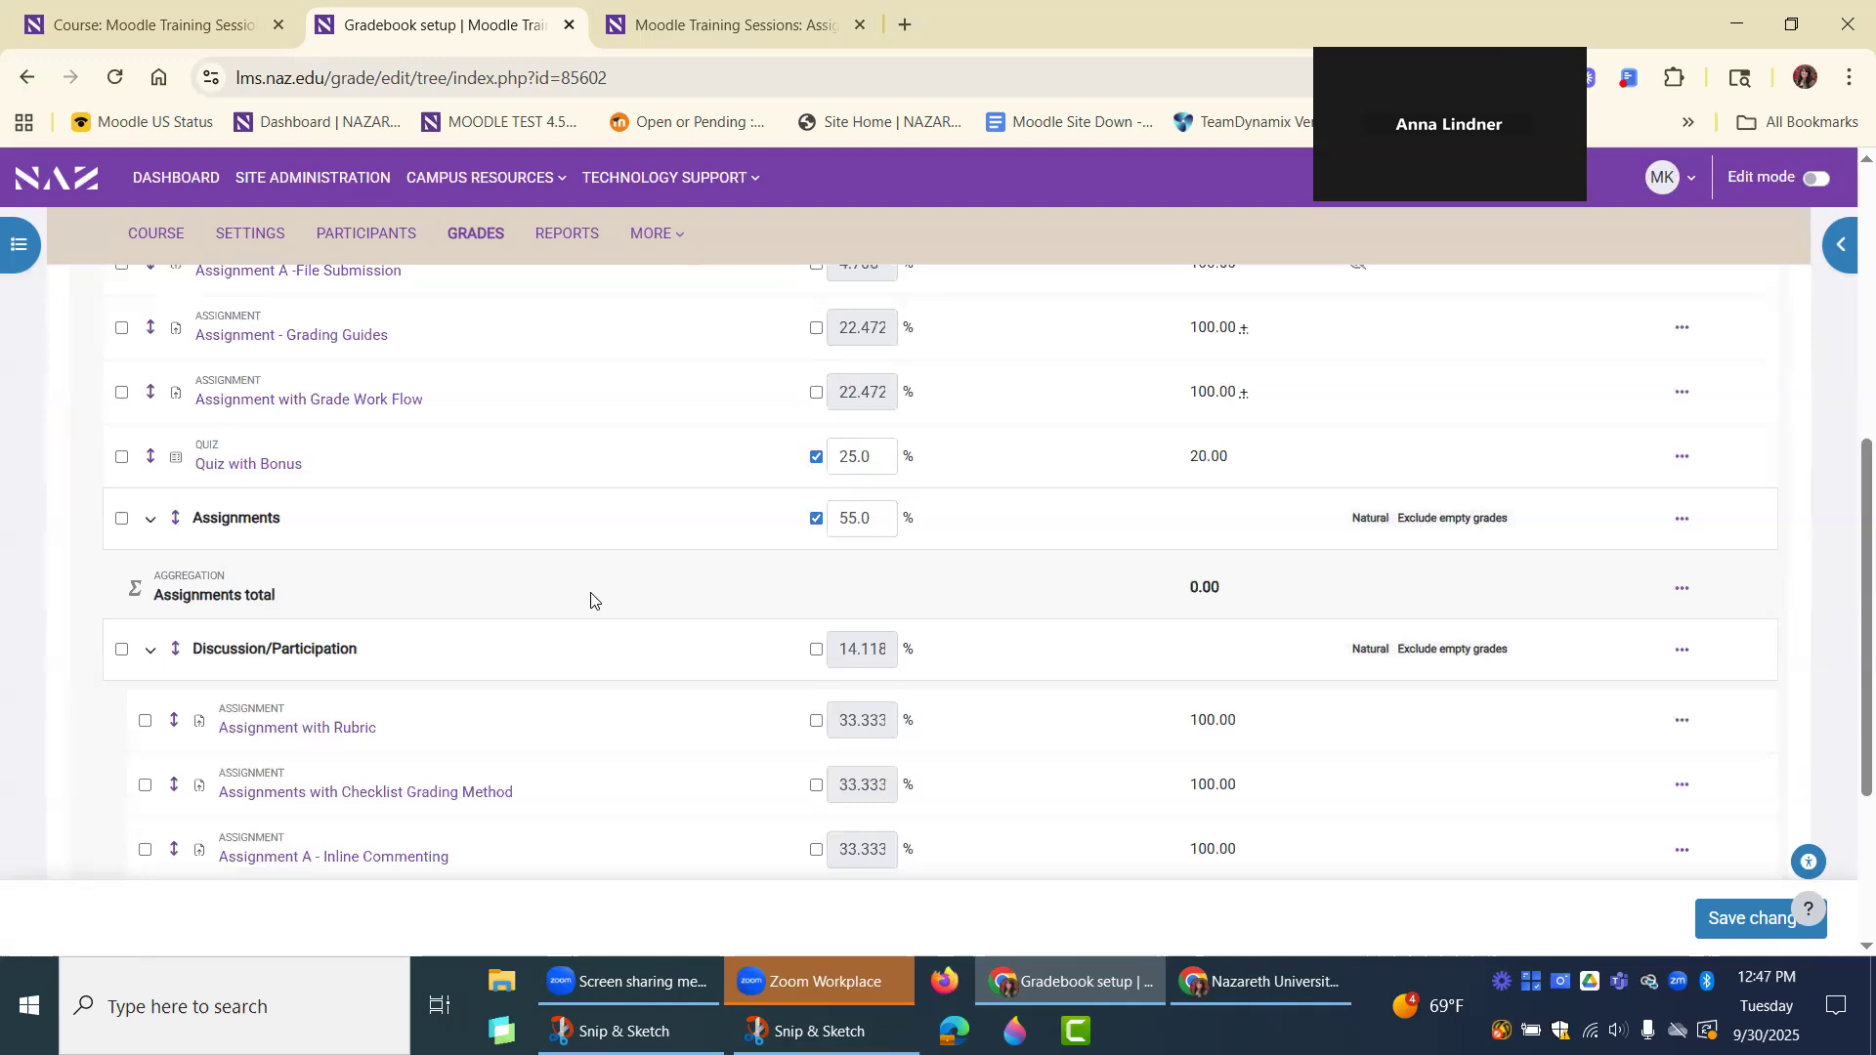
scroll(573, 608, "up", 1)
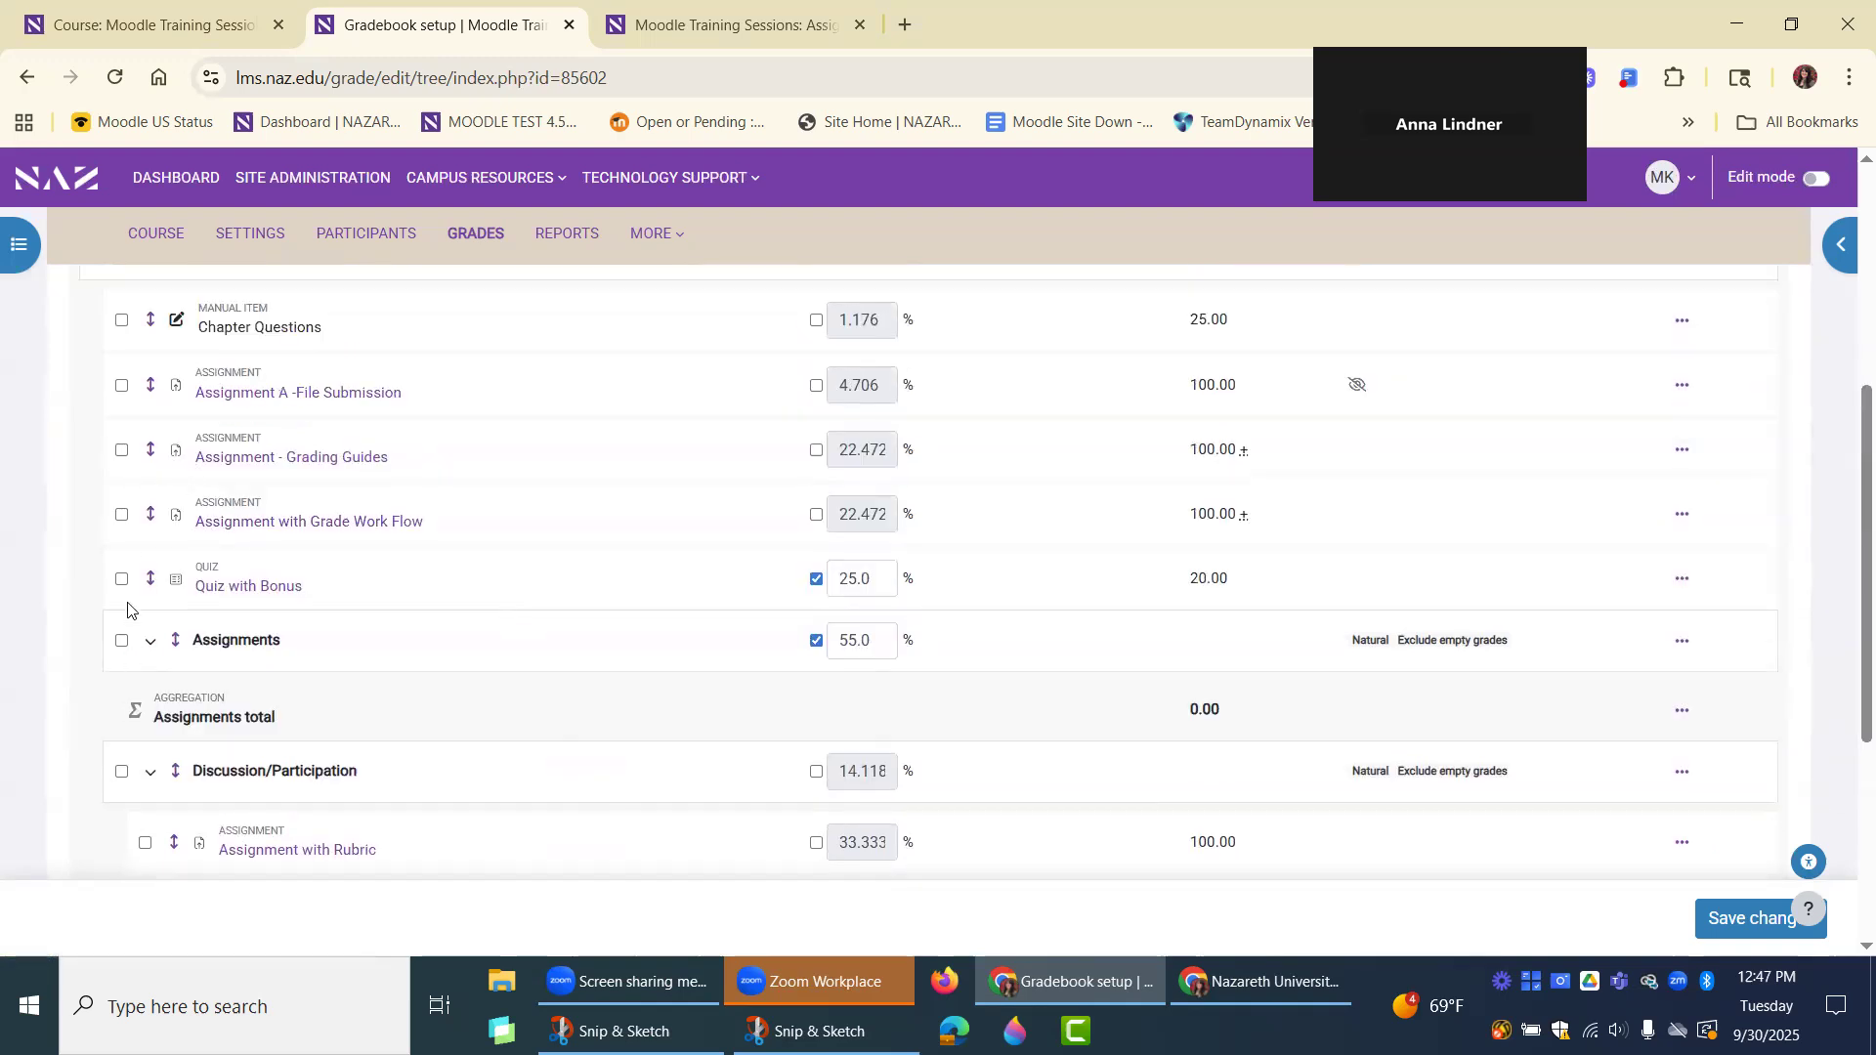
left_click(149, 584)
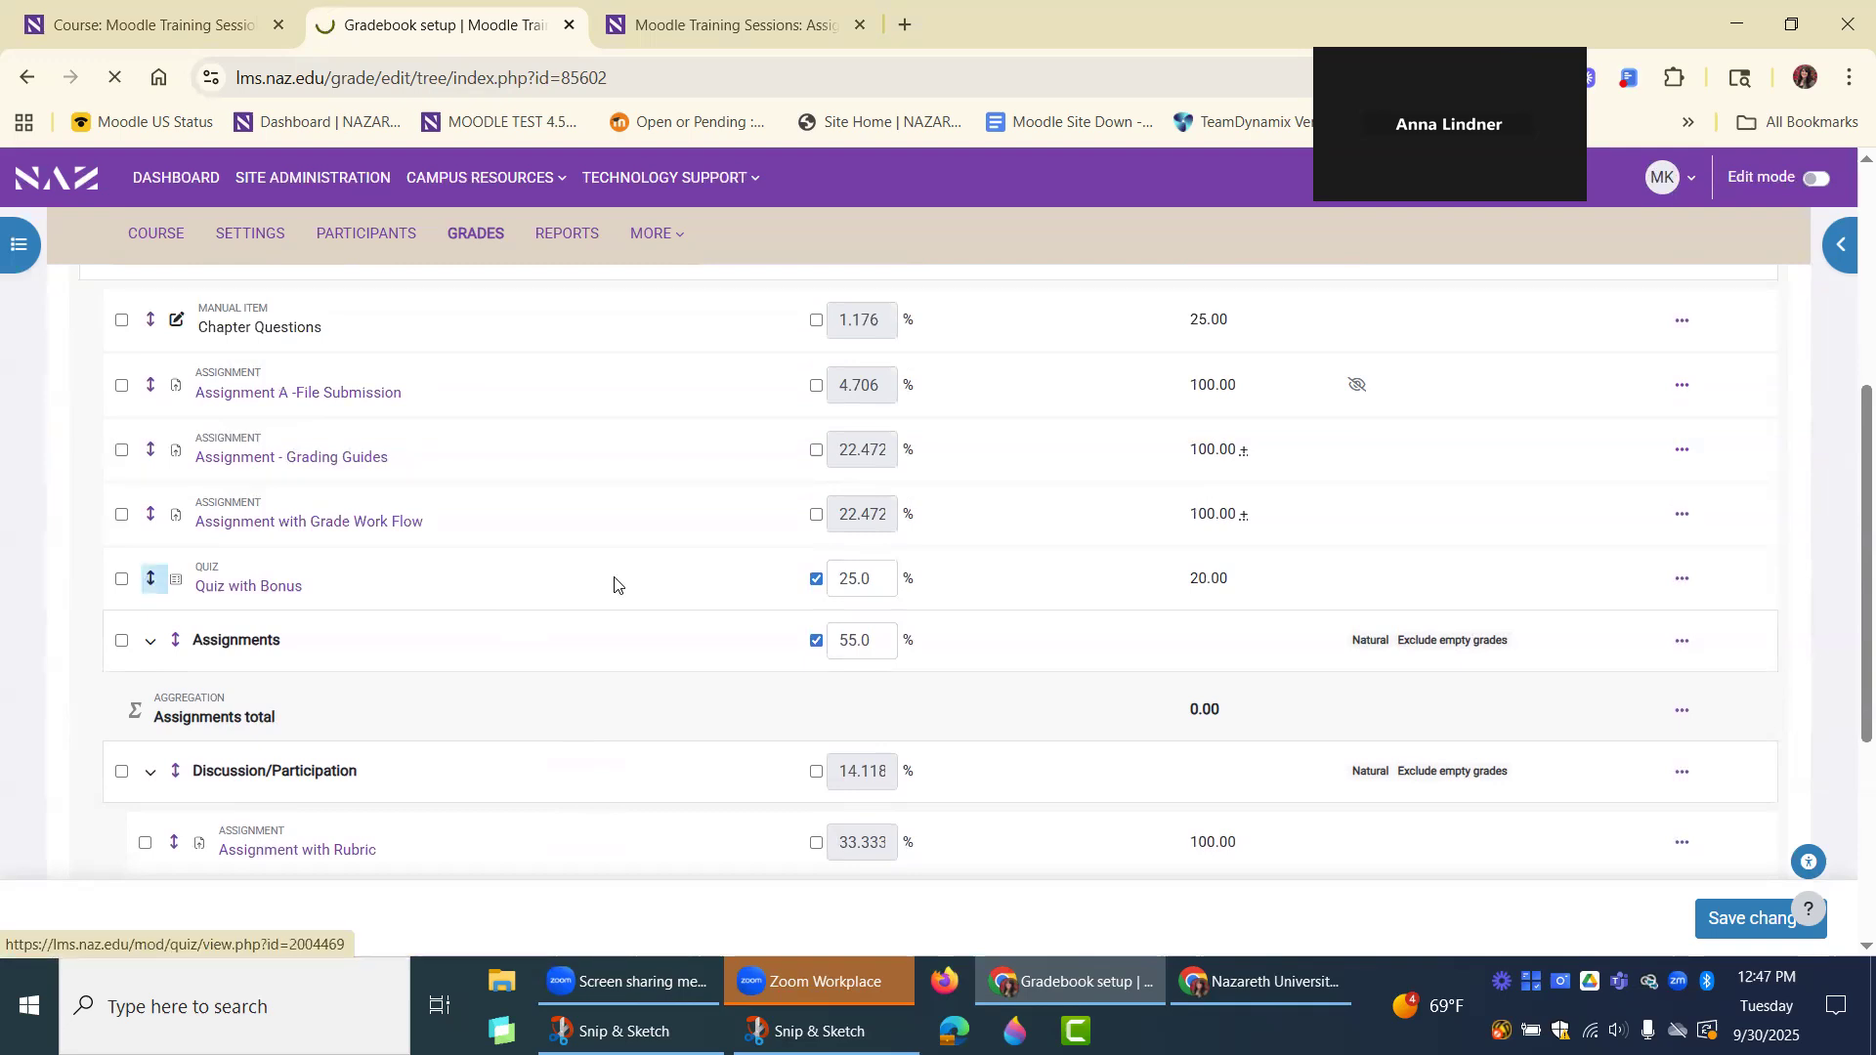
scroll(598, 552, "down", 2)
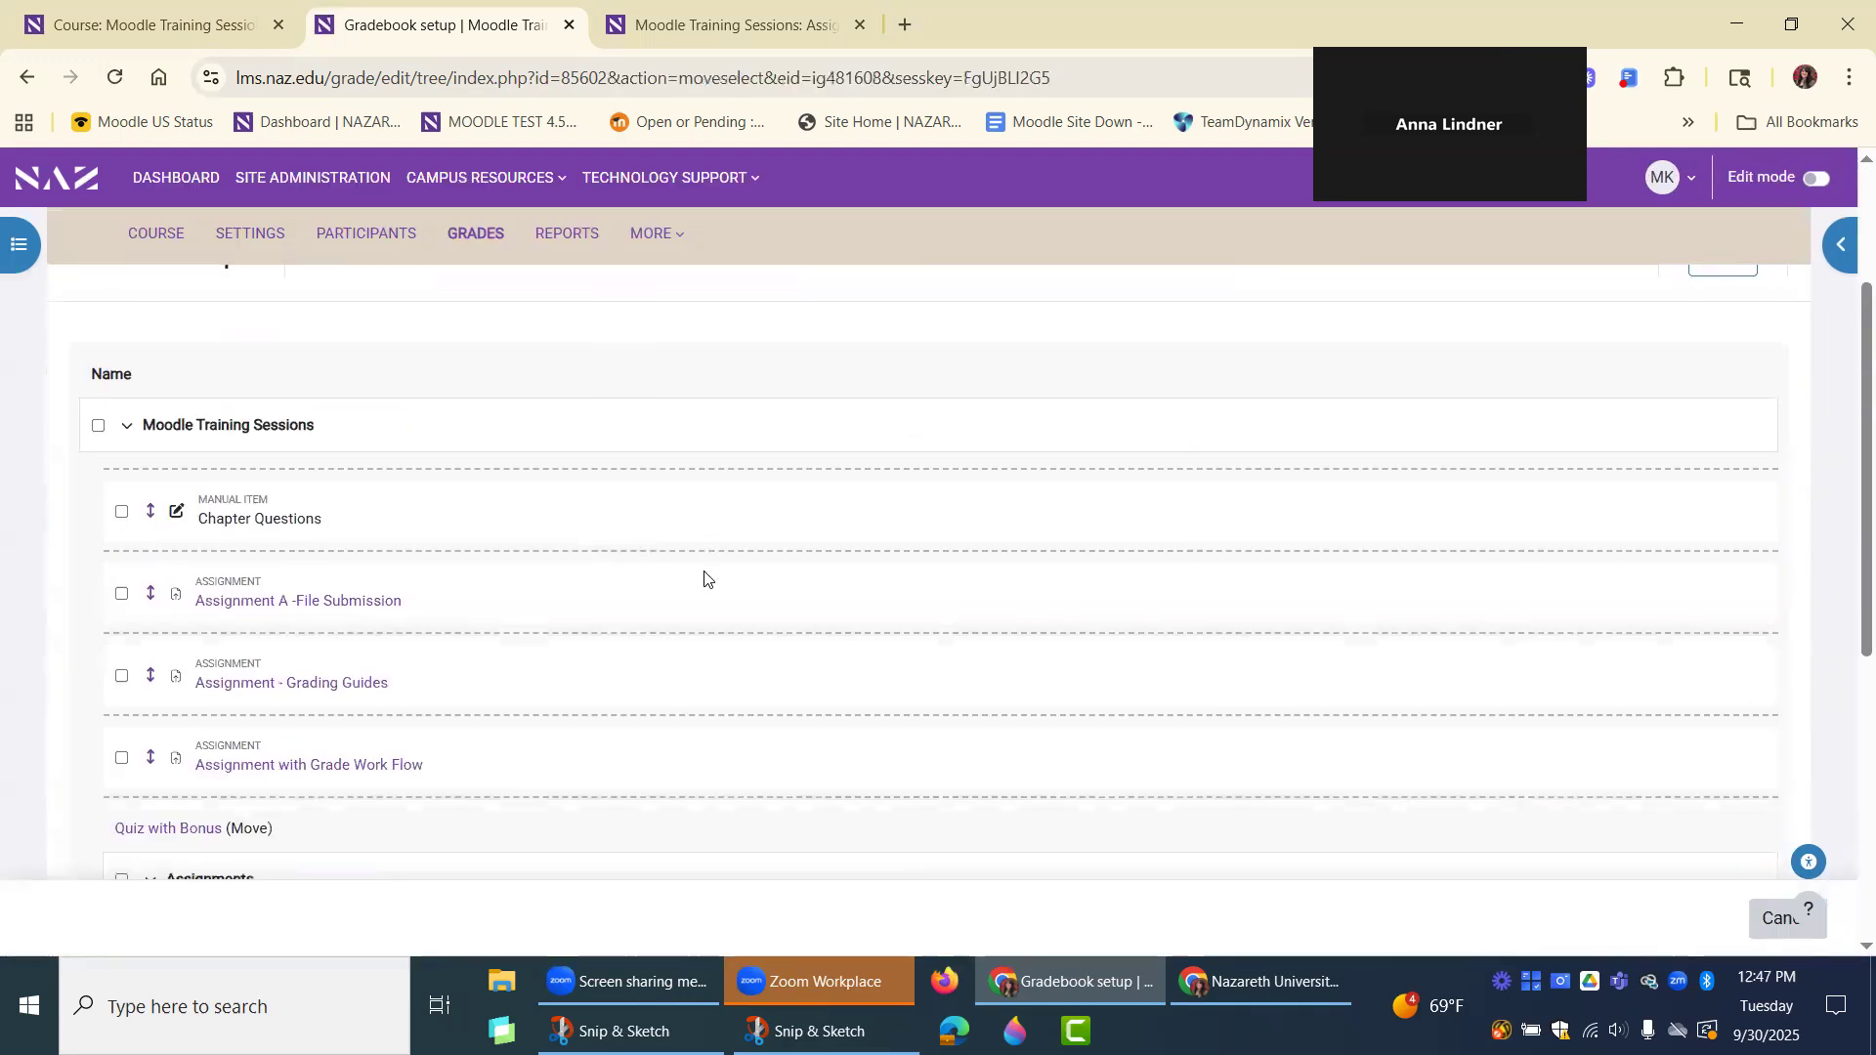
scroll(706, 556, "down", 1)
scroll(704, 679, "down", 1)
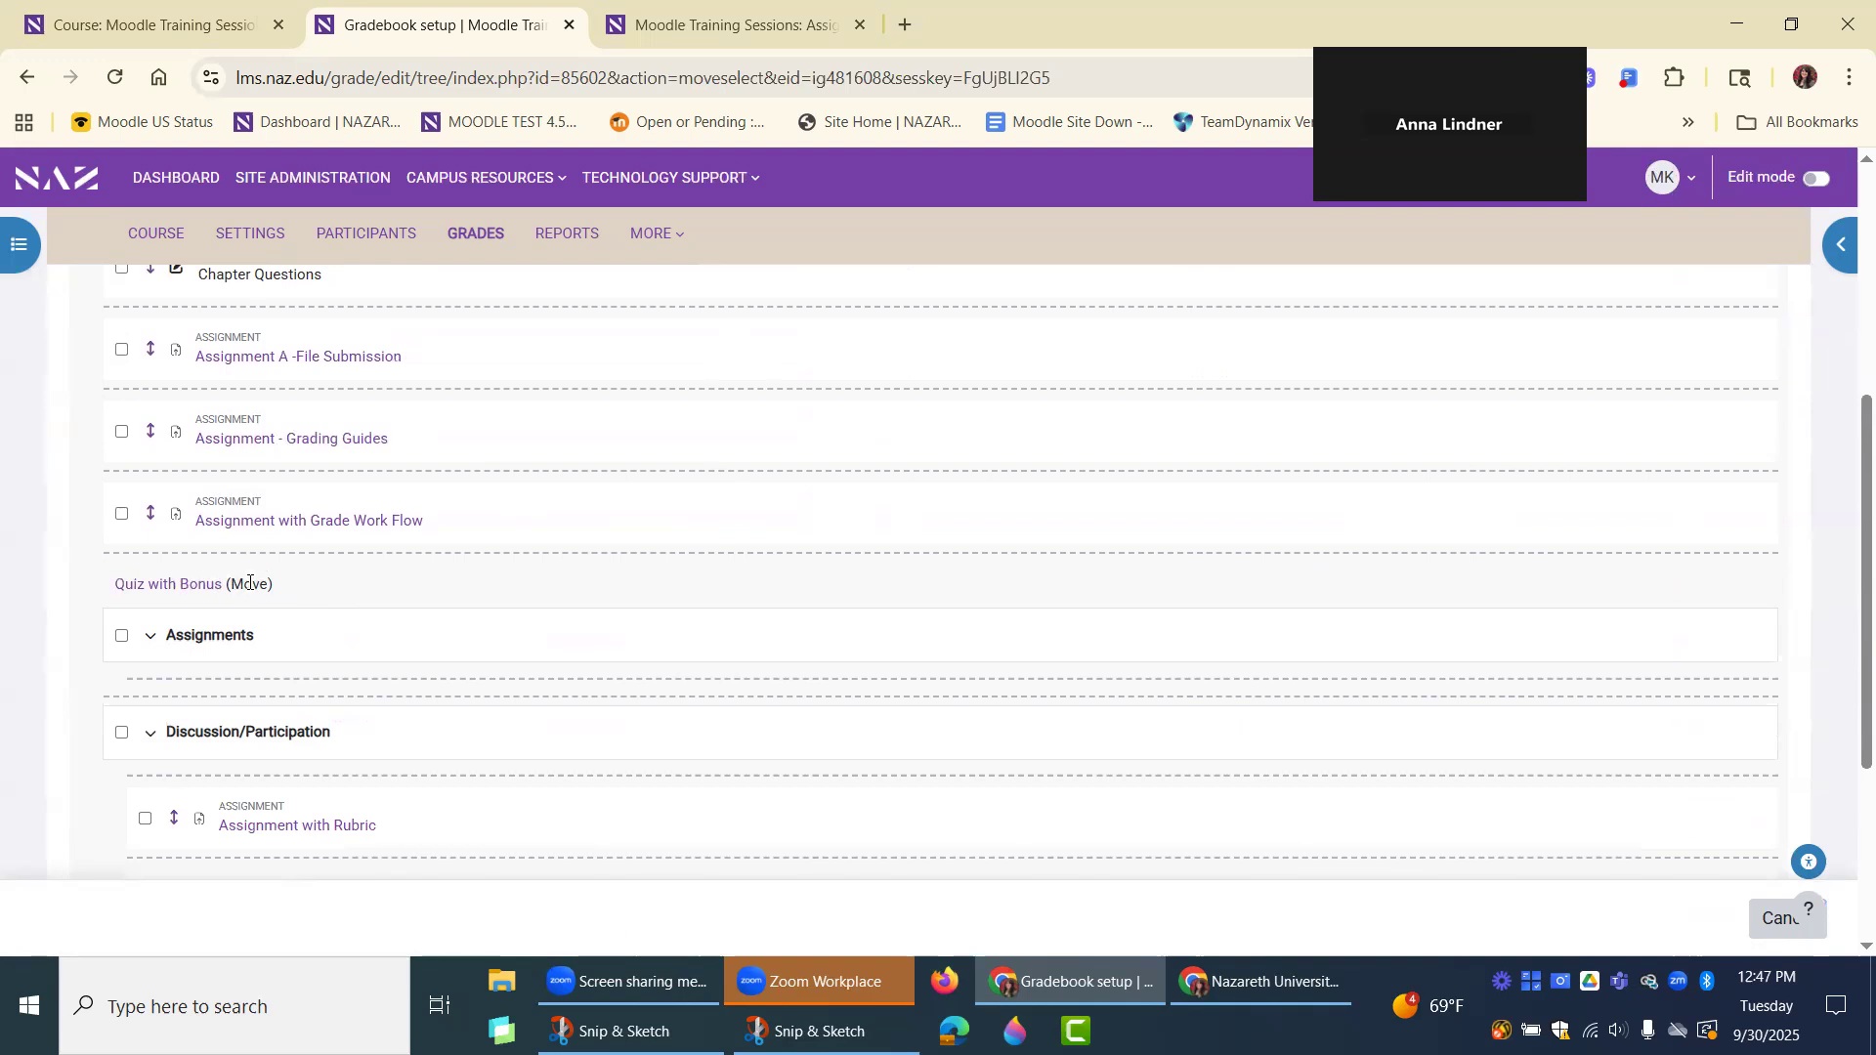
left_click_drag(283, 594, 223, 589)
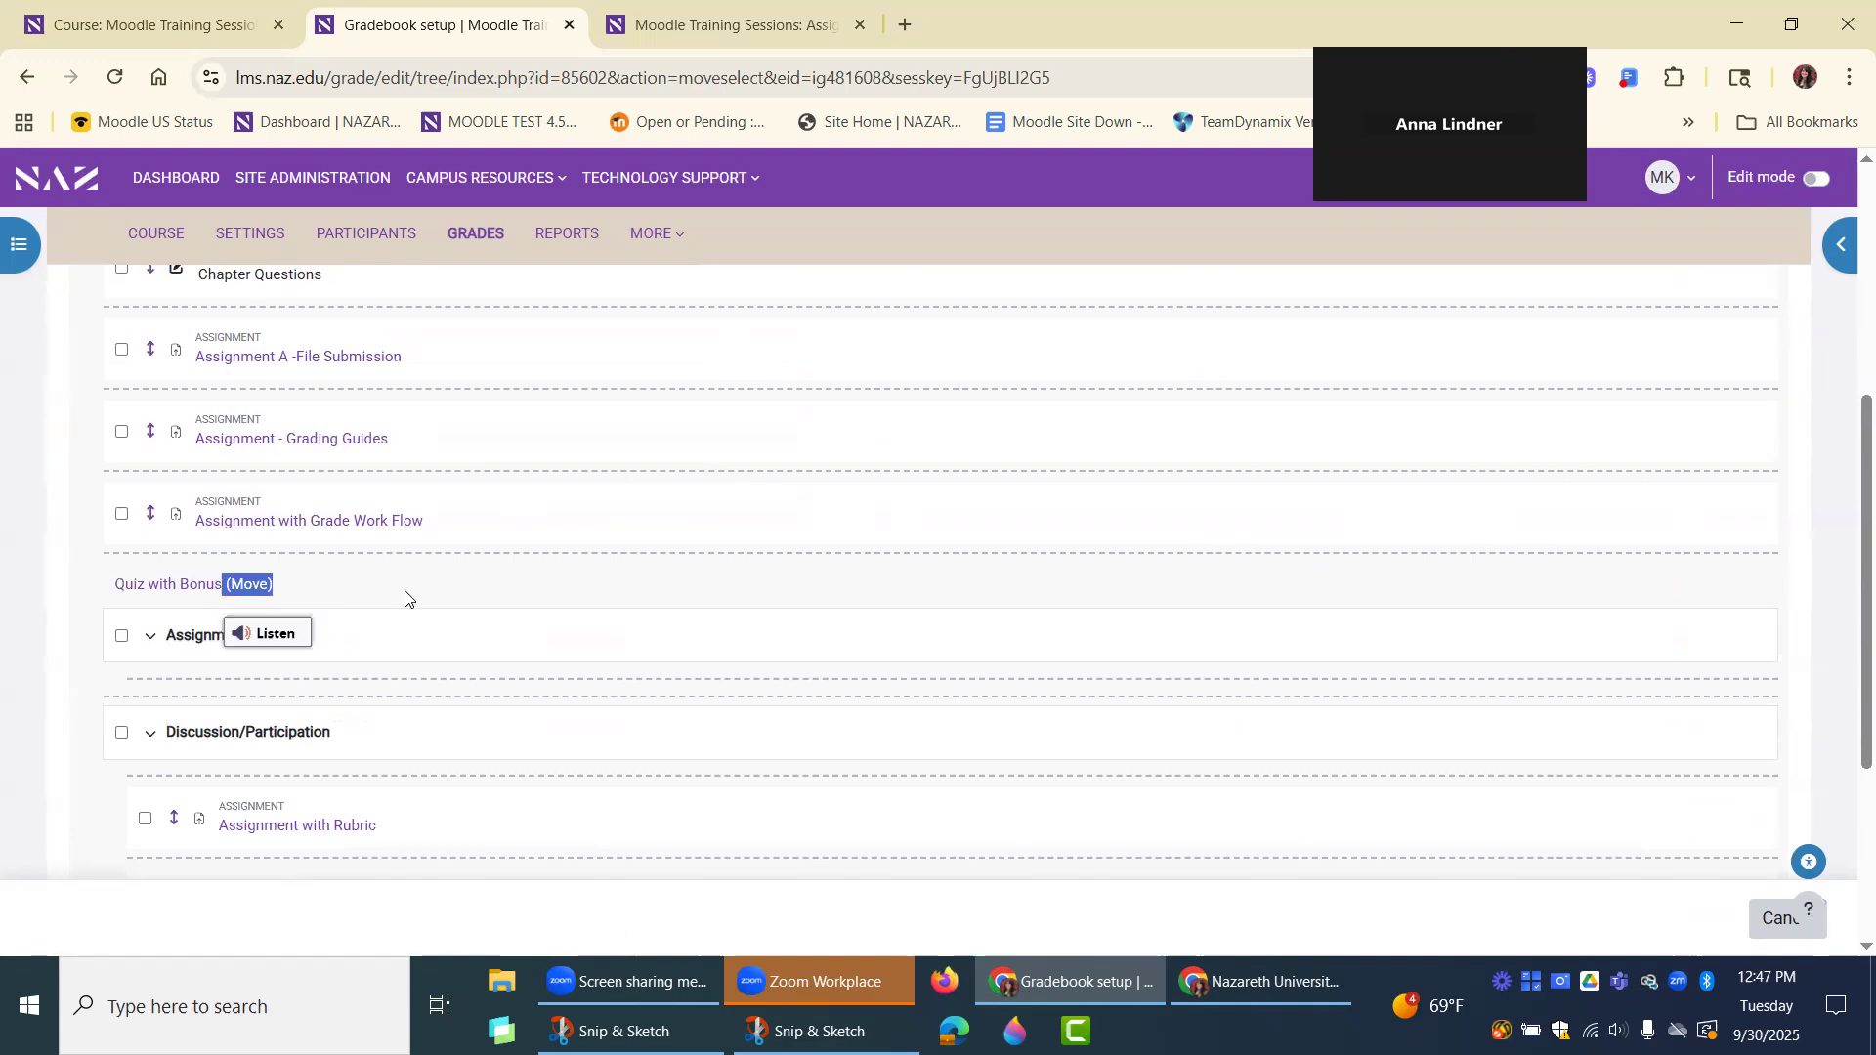
scroll(405, 594, "down", 2)
scroll(405, 594, "down", 1)
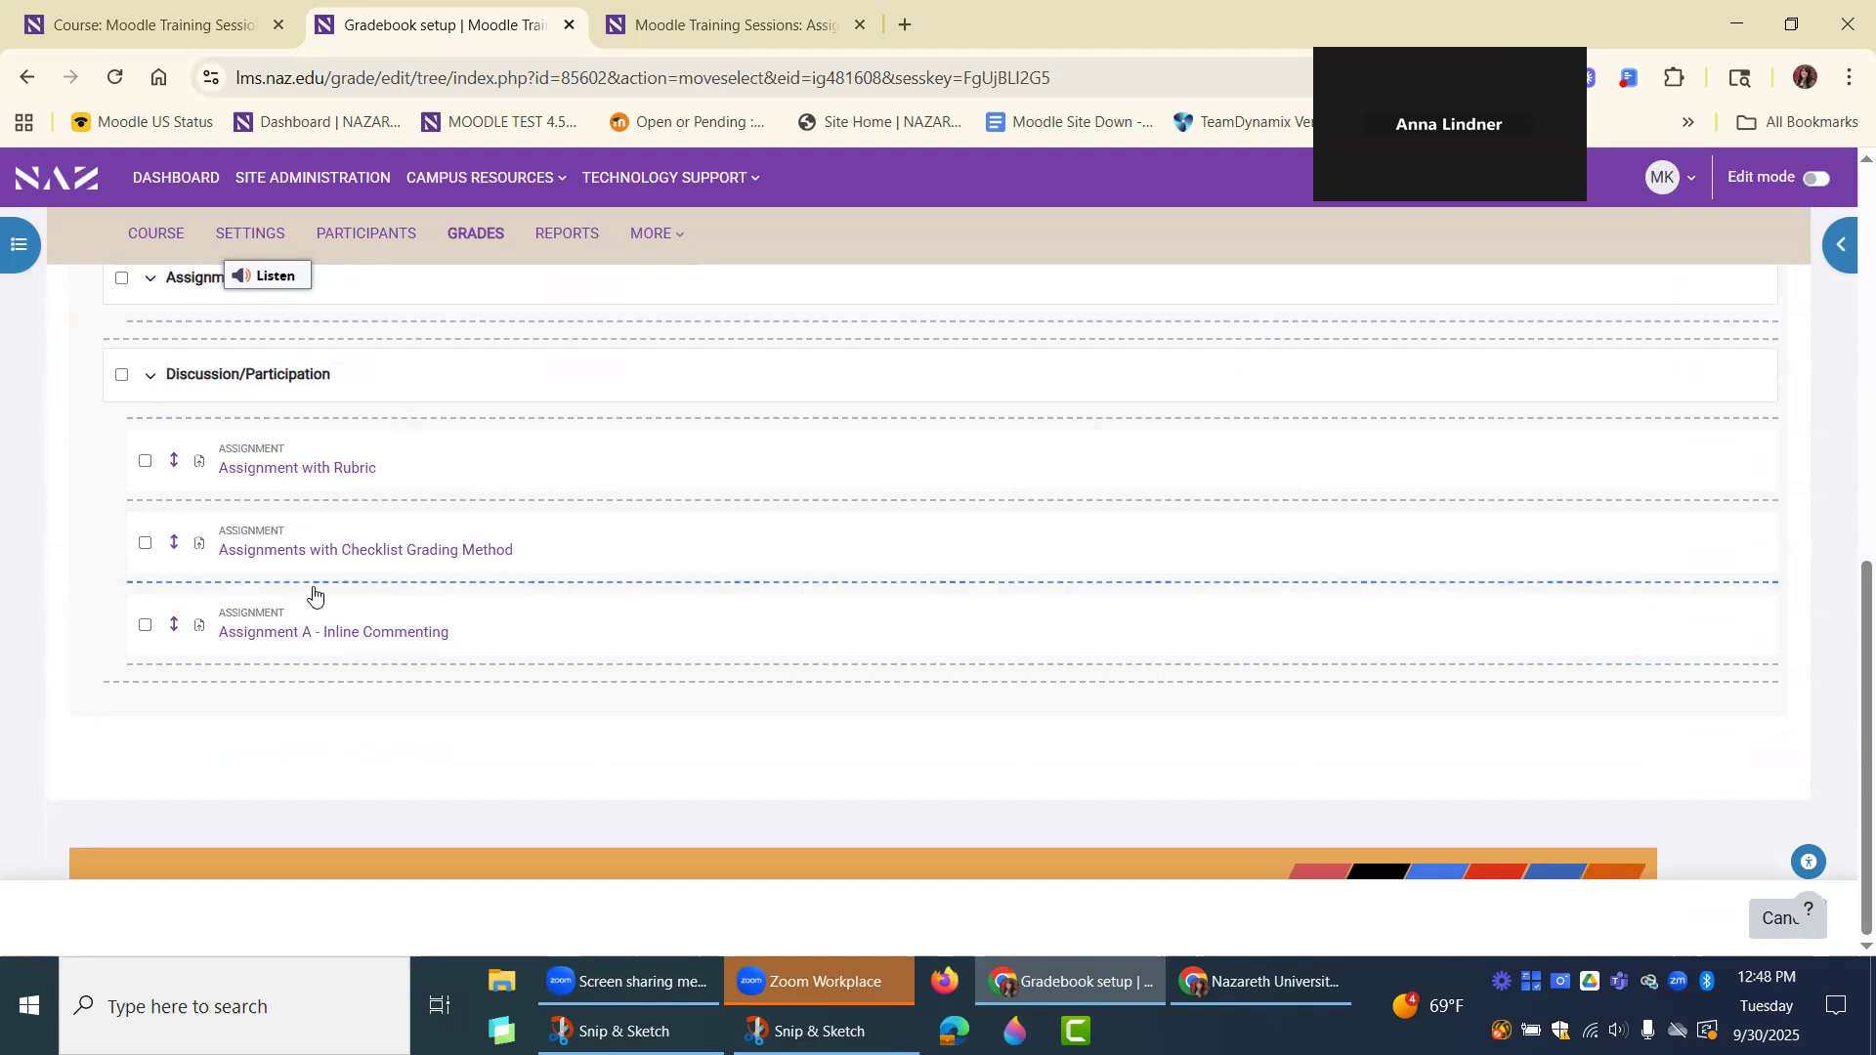
left_click(386, 591)
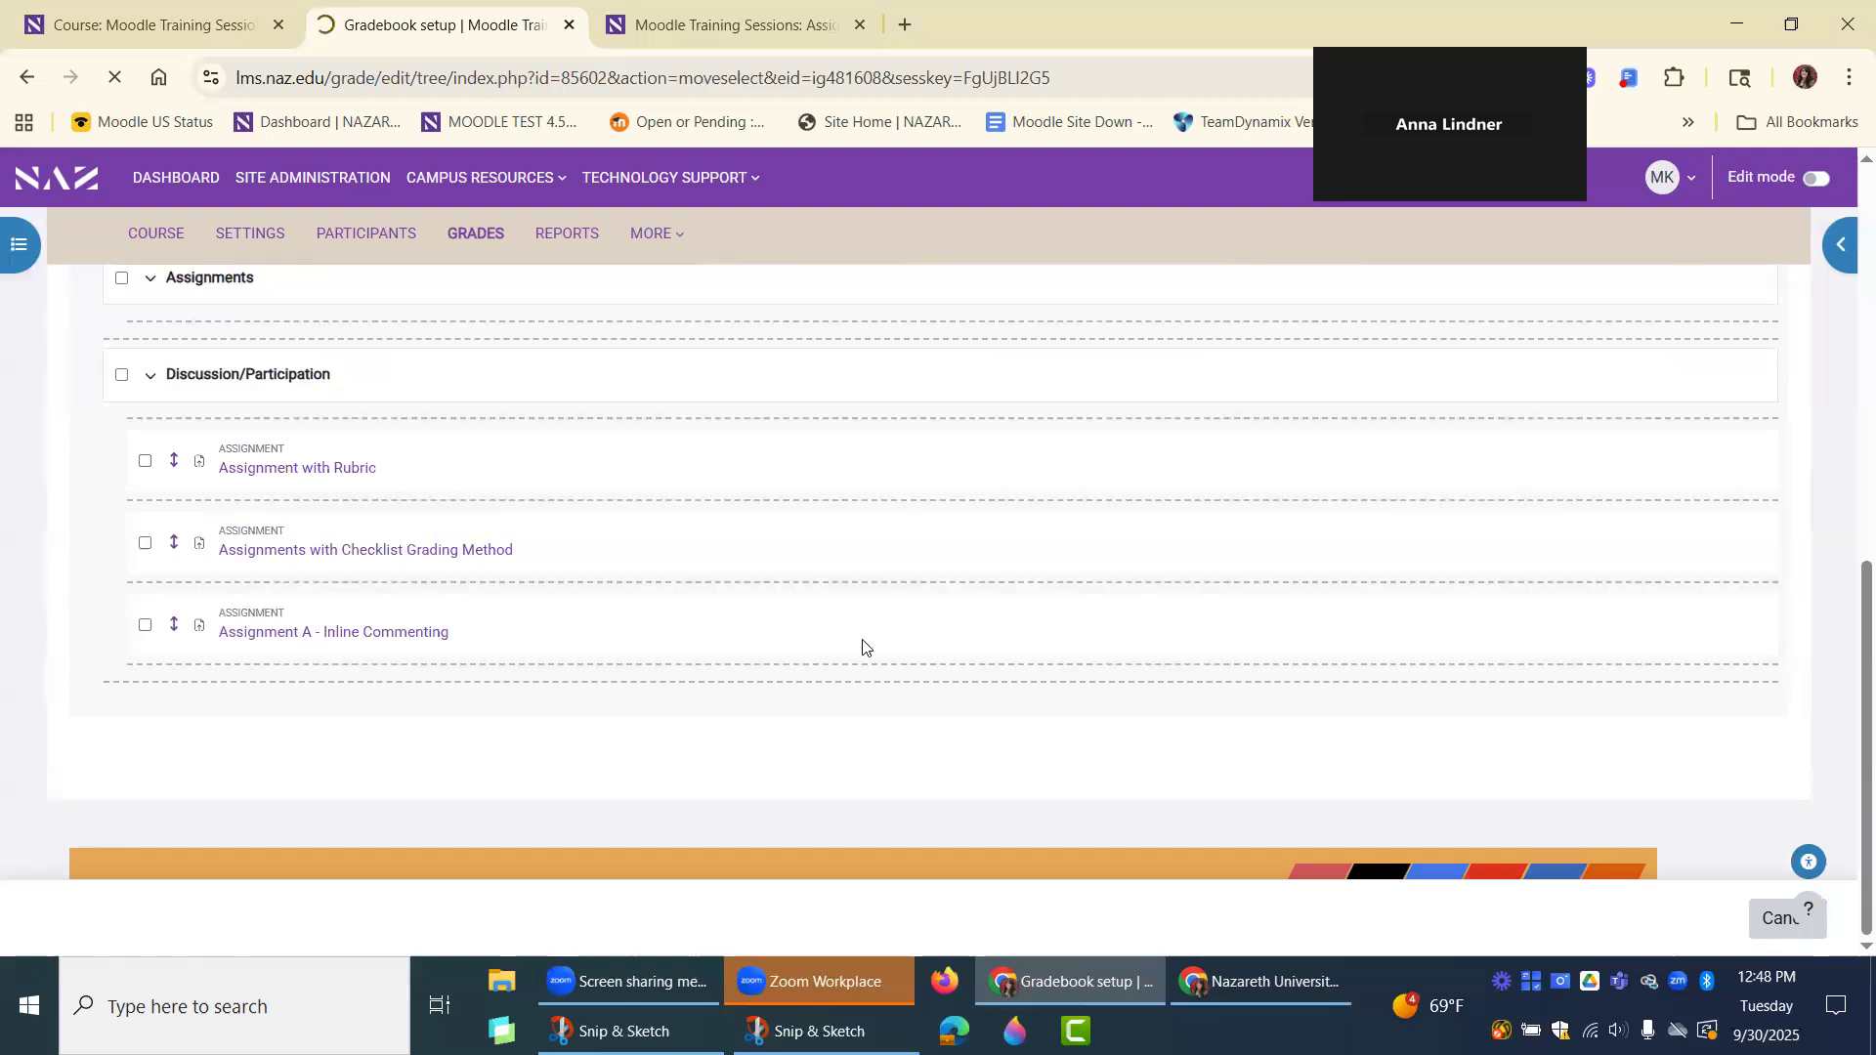
Examine the weights of the moved grade items and of the Assignments and Discussion/Participation categories.
scroll(996, 625, "down", 2)
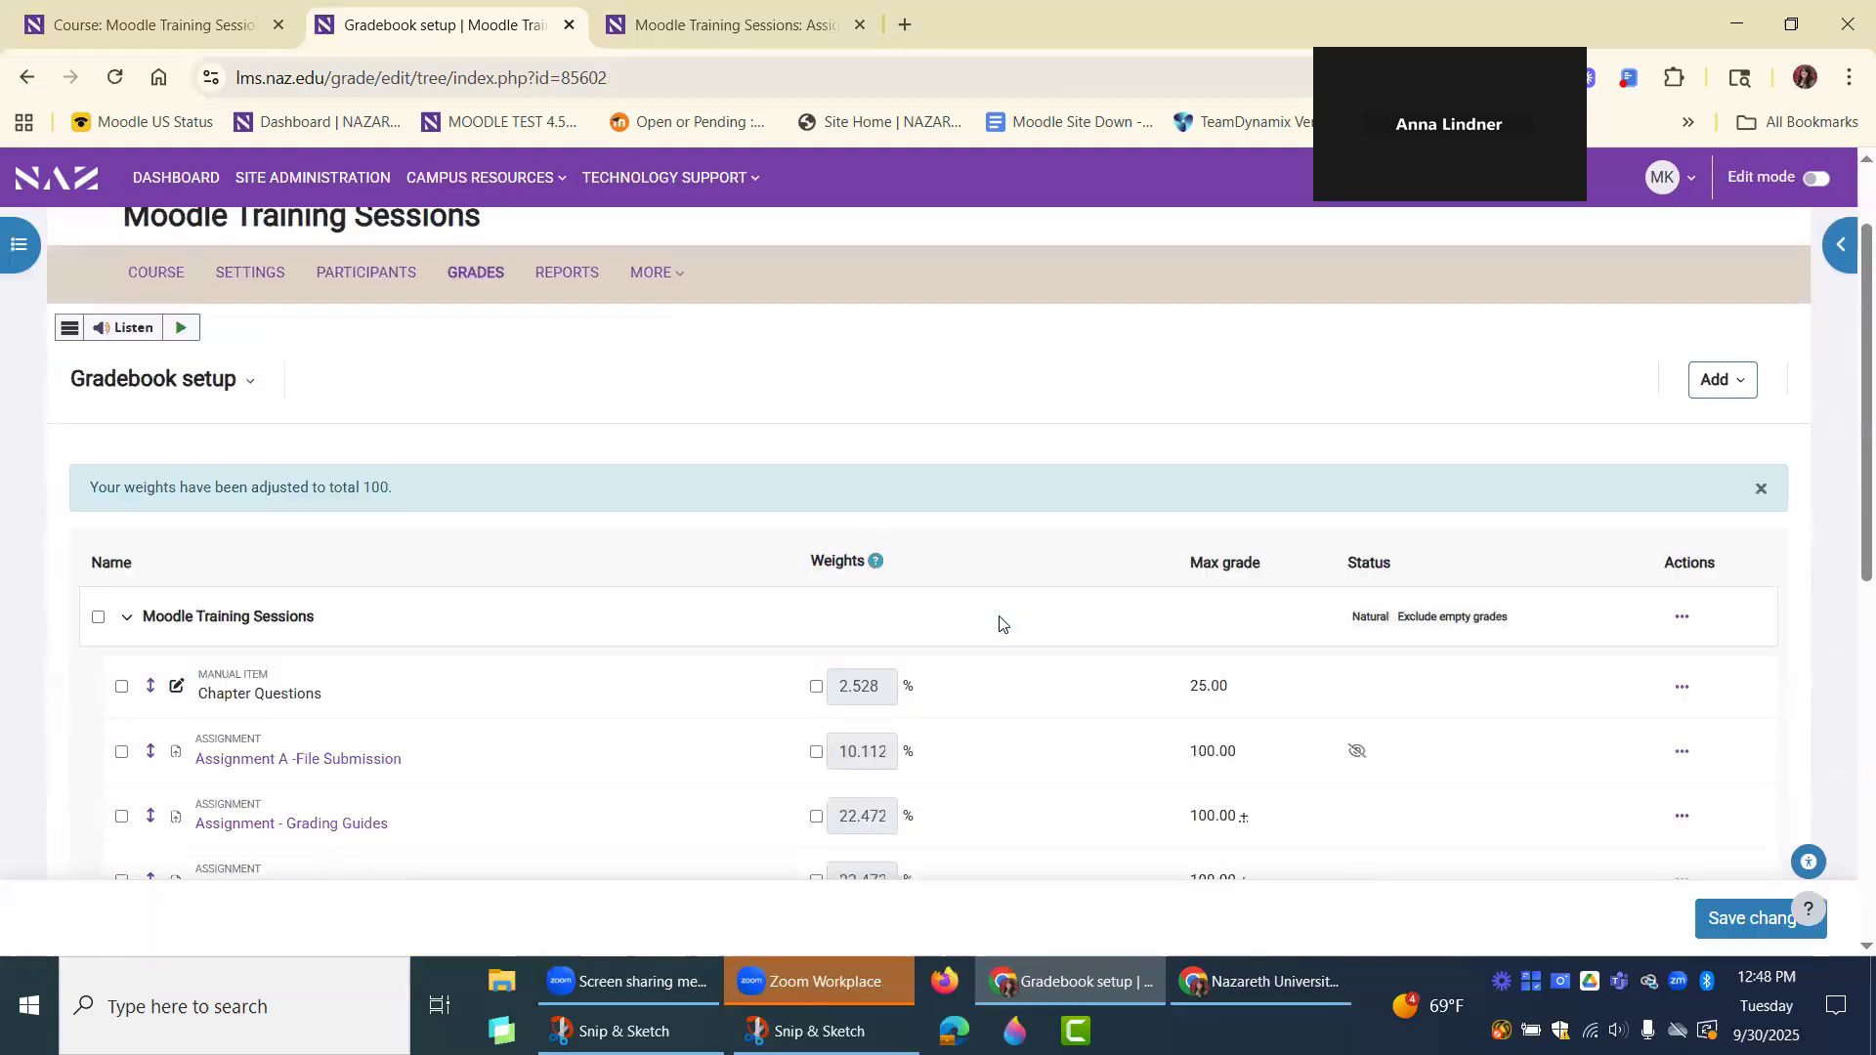
scroll(1019, 655, "down", 3)
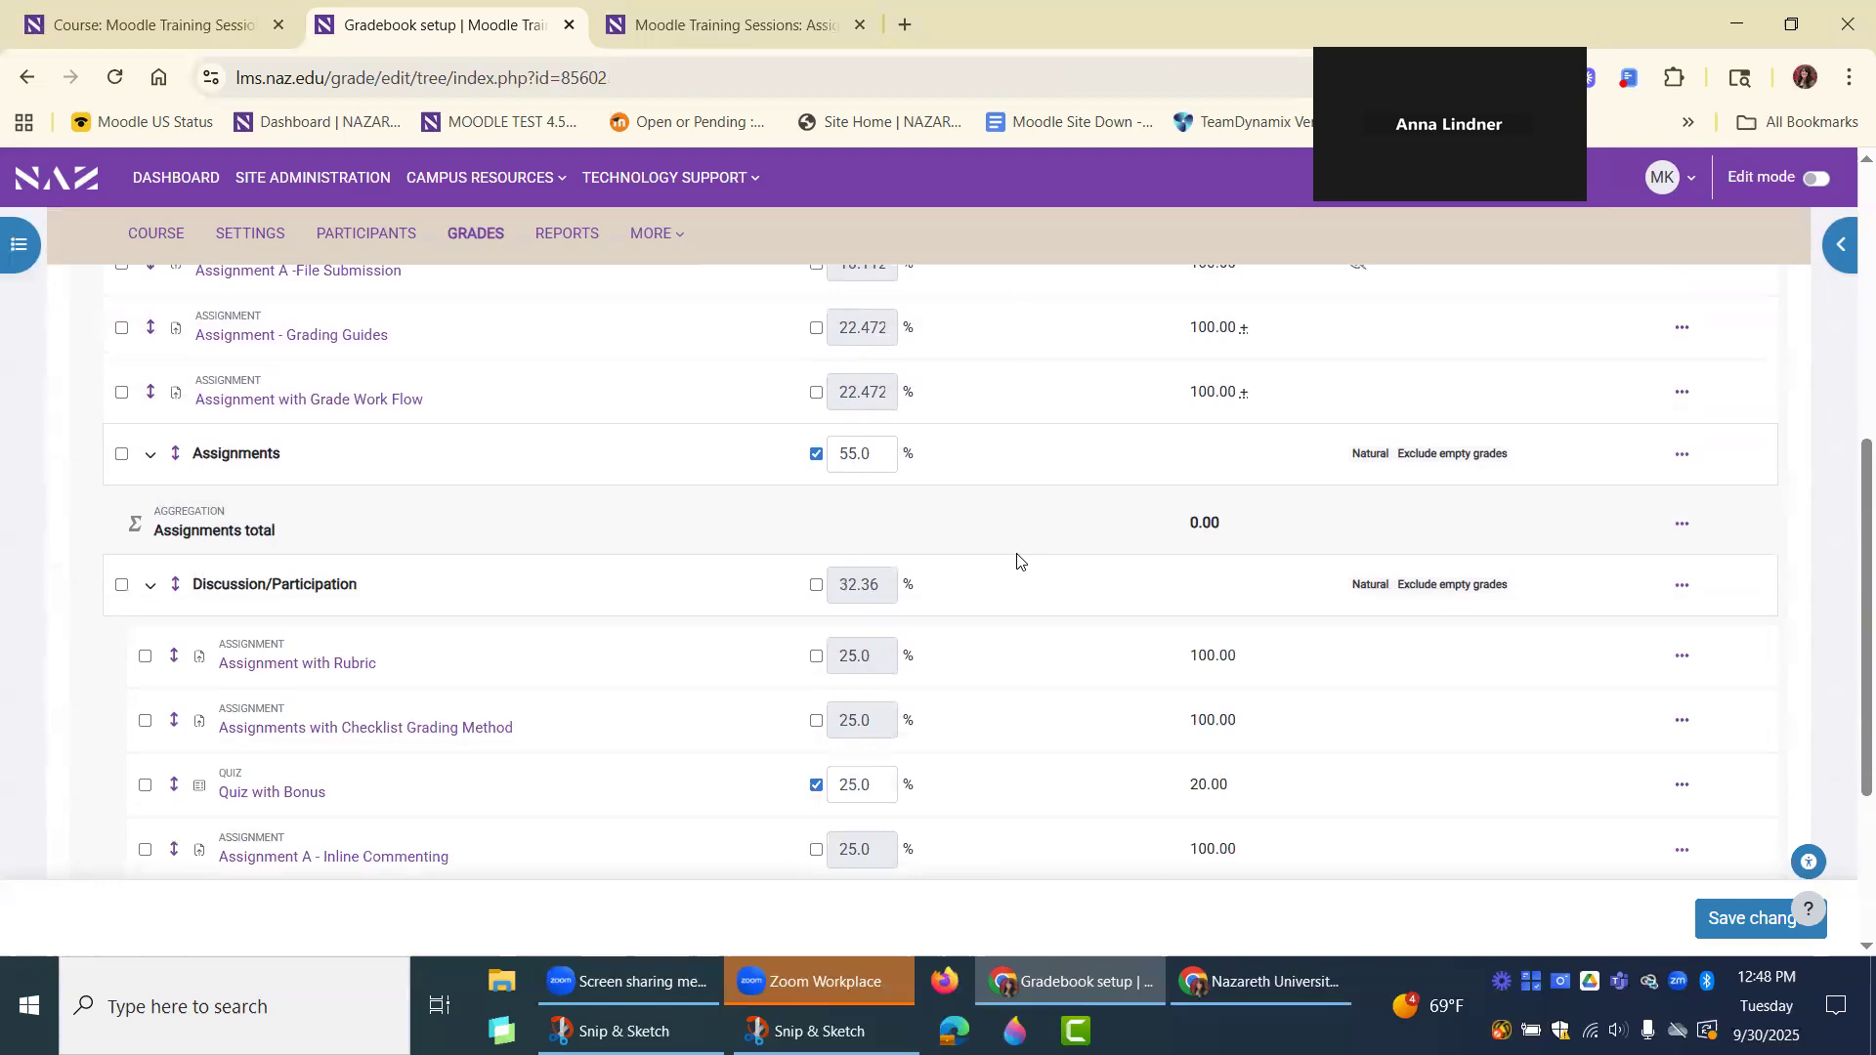
scroll(1022, 611, "down", 2)
scroll(1025, 612, "up", 2)
scroll(1025, 613, "up", 2)
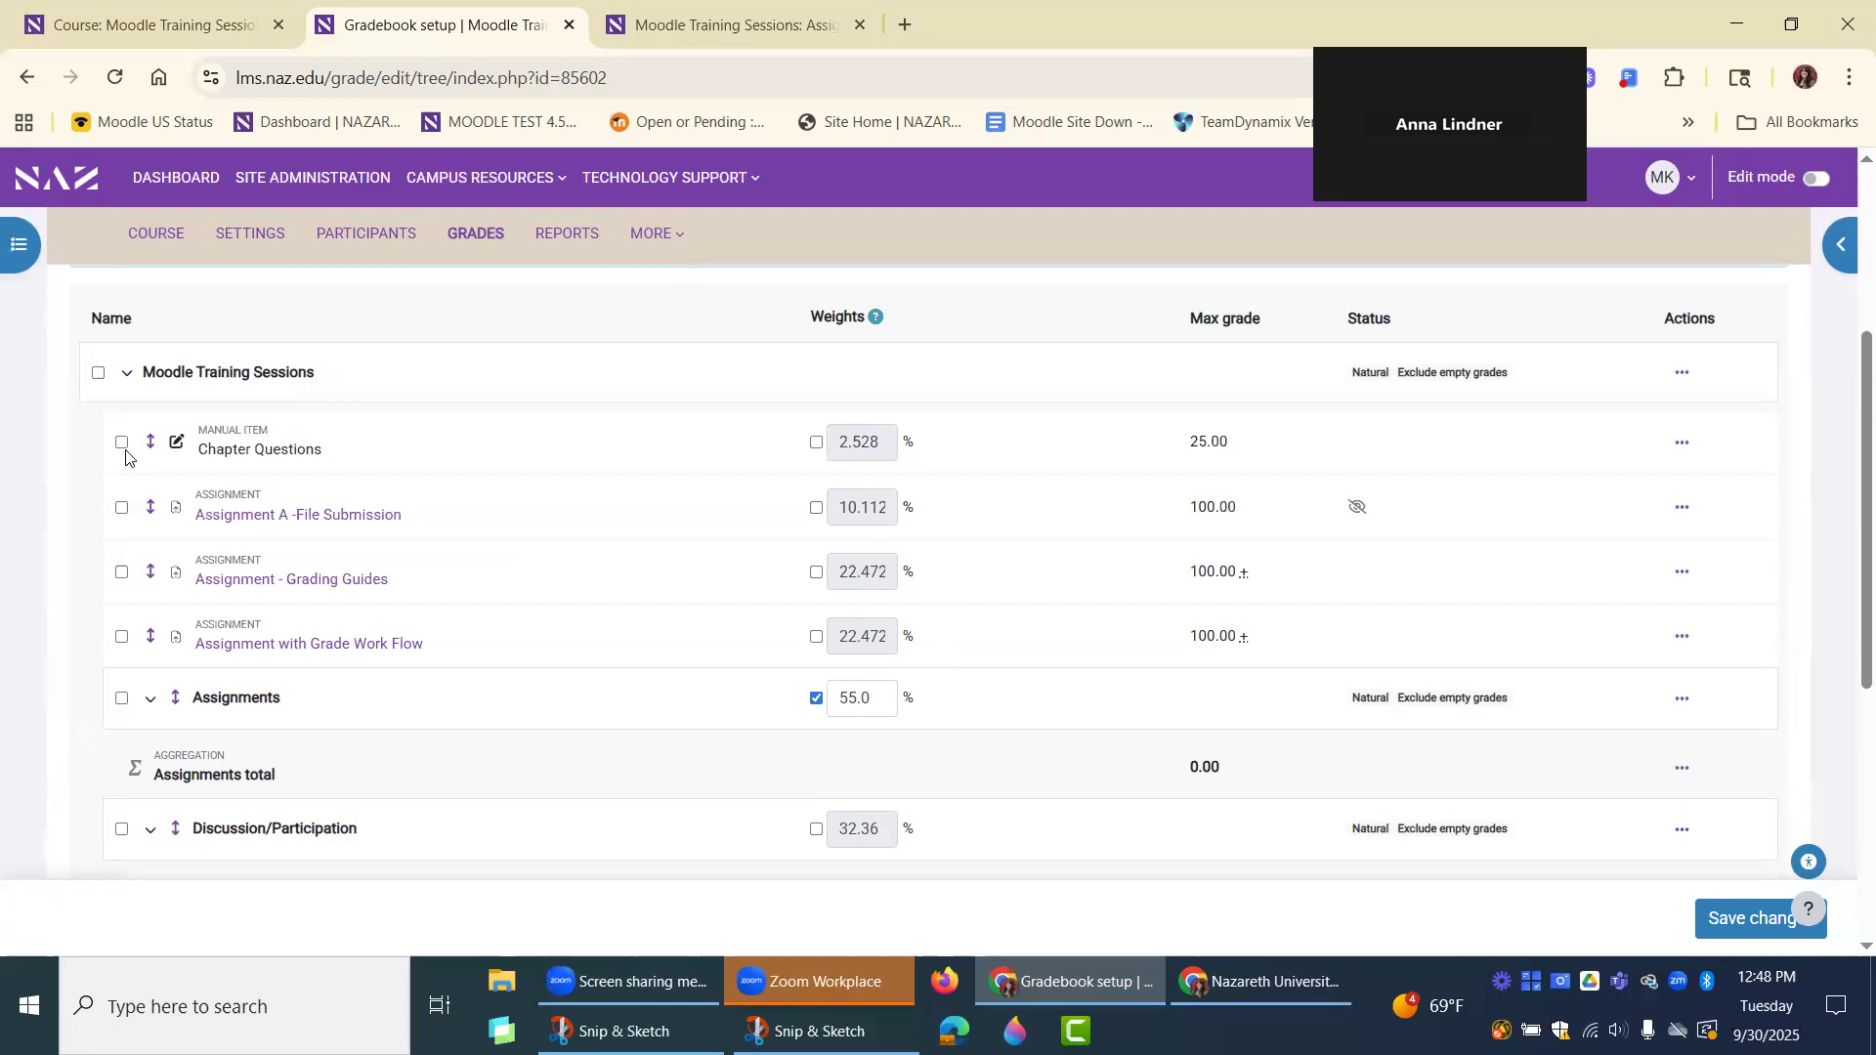
scroll(684, 703, "down", 3)
scroll(1021, 788, "down", 1)
scroll(1022, 788, "up", 2)
scroll(1013, 758, "up", 3)
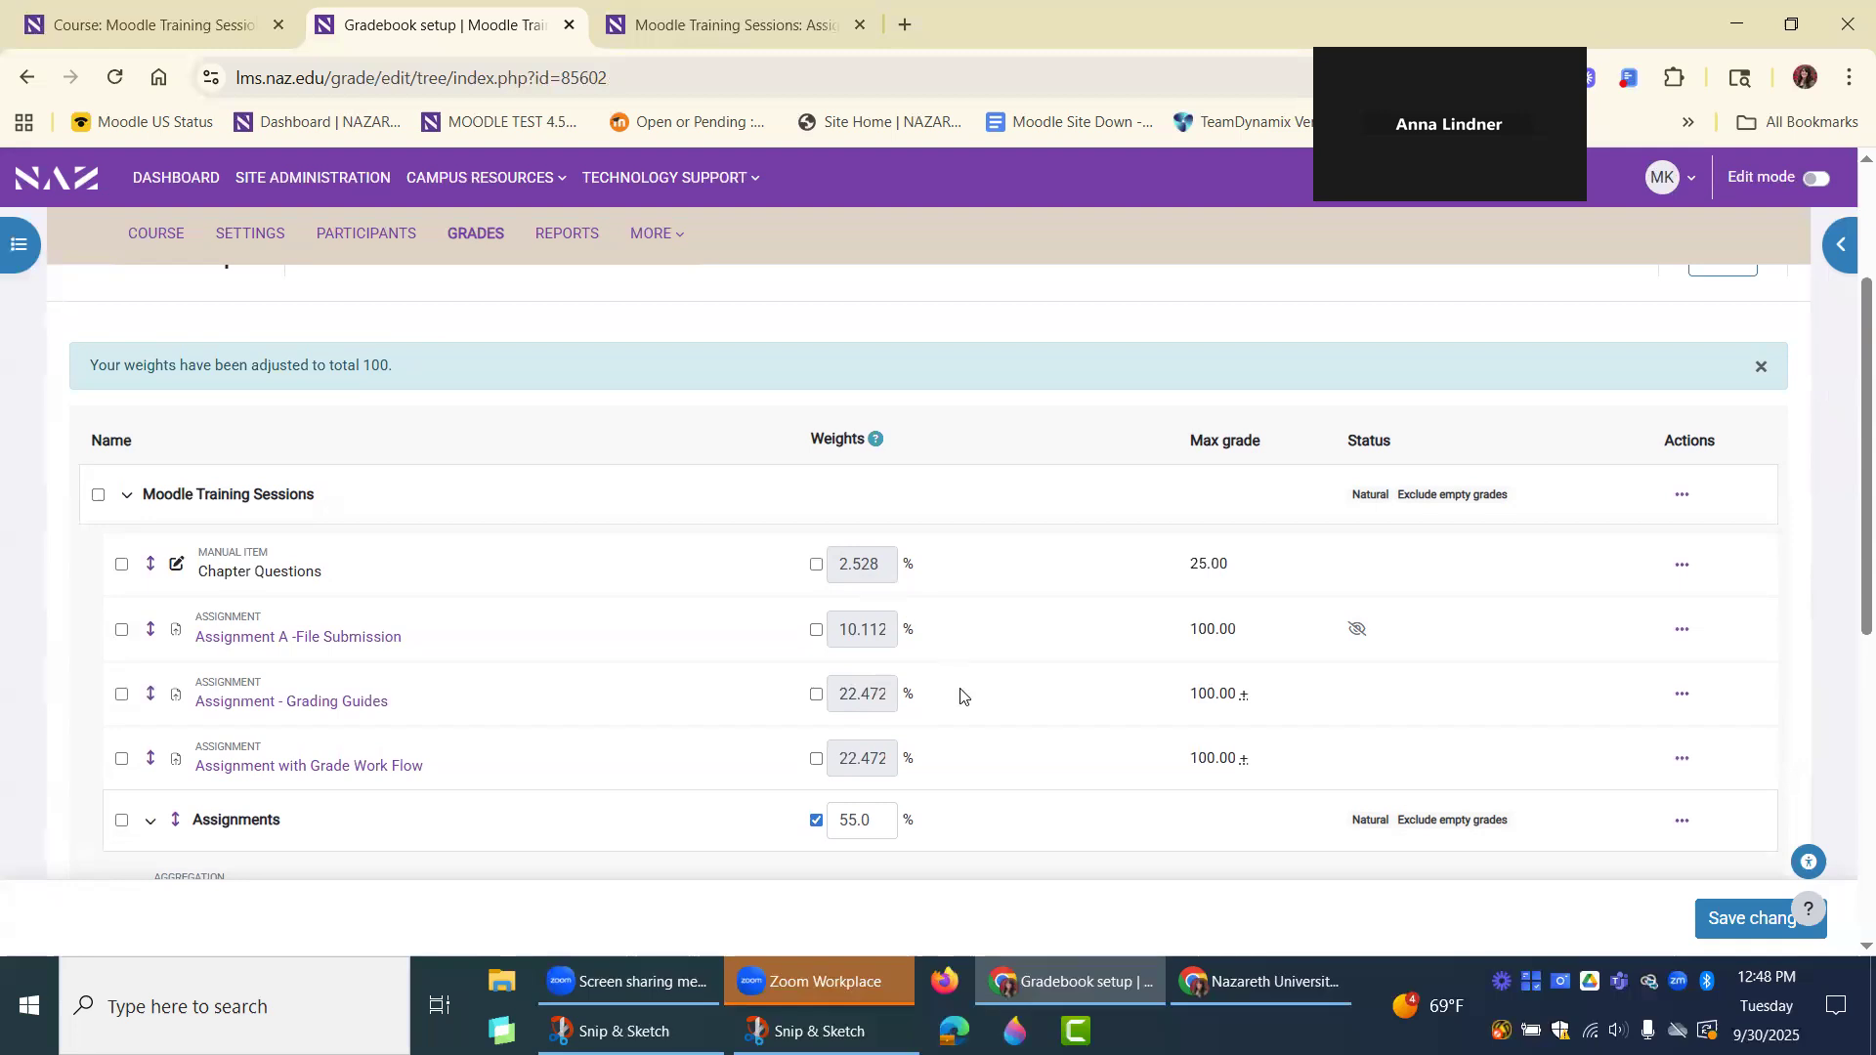
scroll(960, 698, "down", 3)
scroll(960, 696, "up", 1)
scroll(961, 696, "up", 2)
Enable custom weights for Chapter Questions, Assignment A -File Submission, Assignment - Grading Guides and Assignment with Grade Work Flow.
left_click(816, 565)
left_click(816, 630)
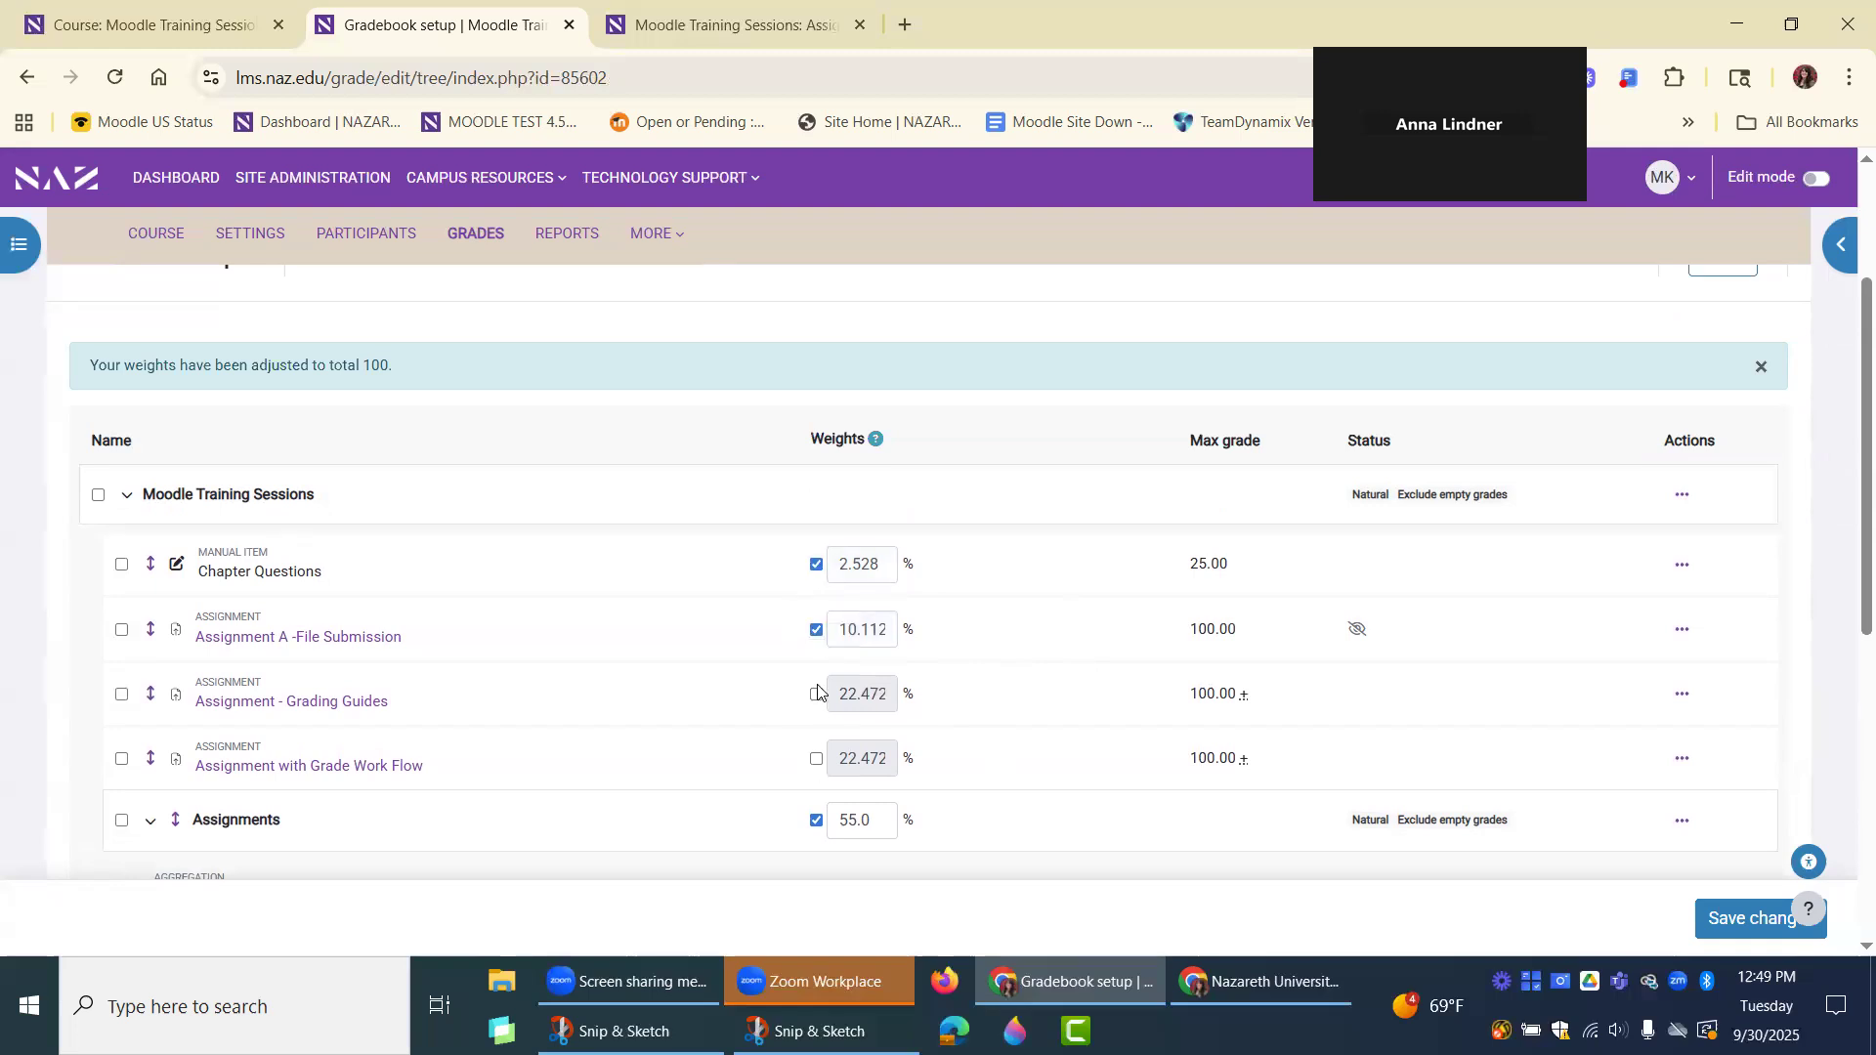
left_click(815, 759)
left_click(815, 695)
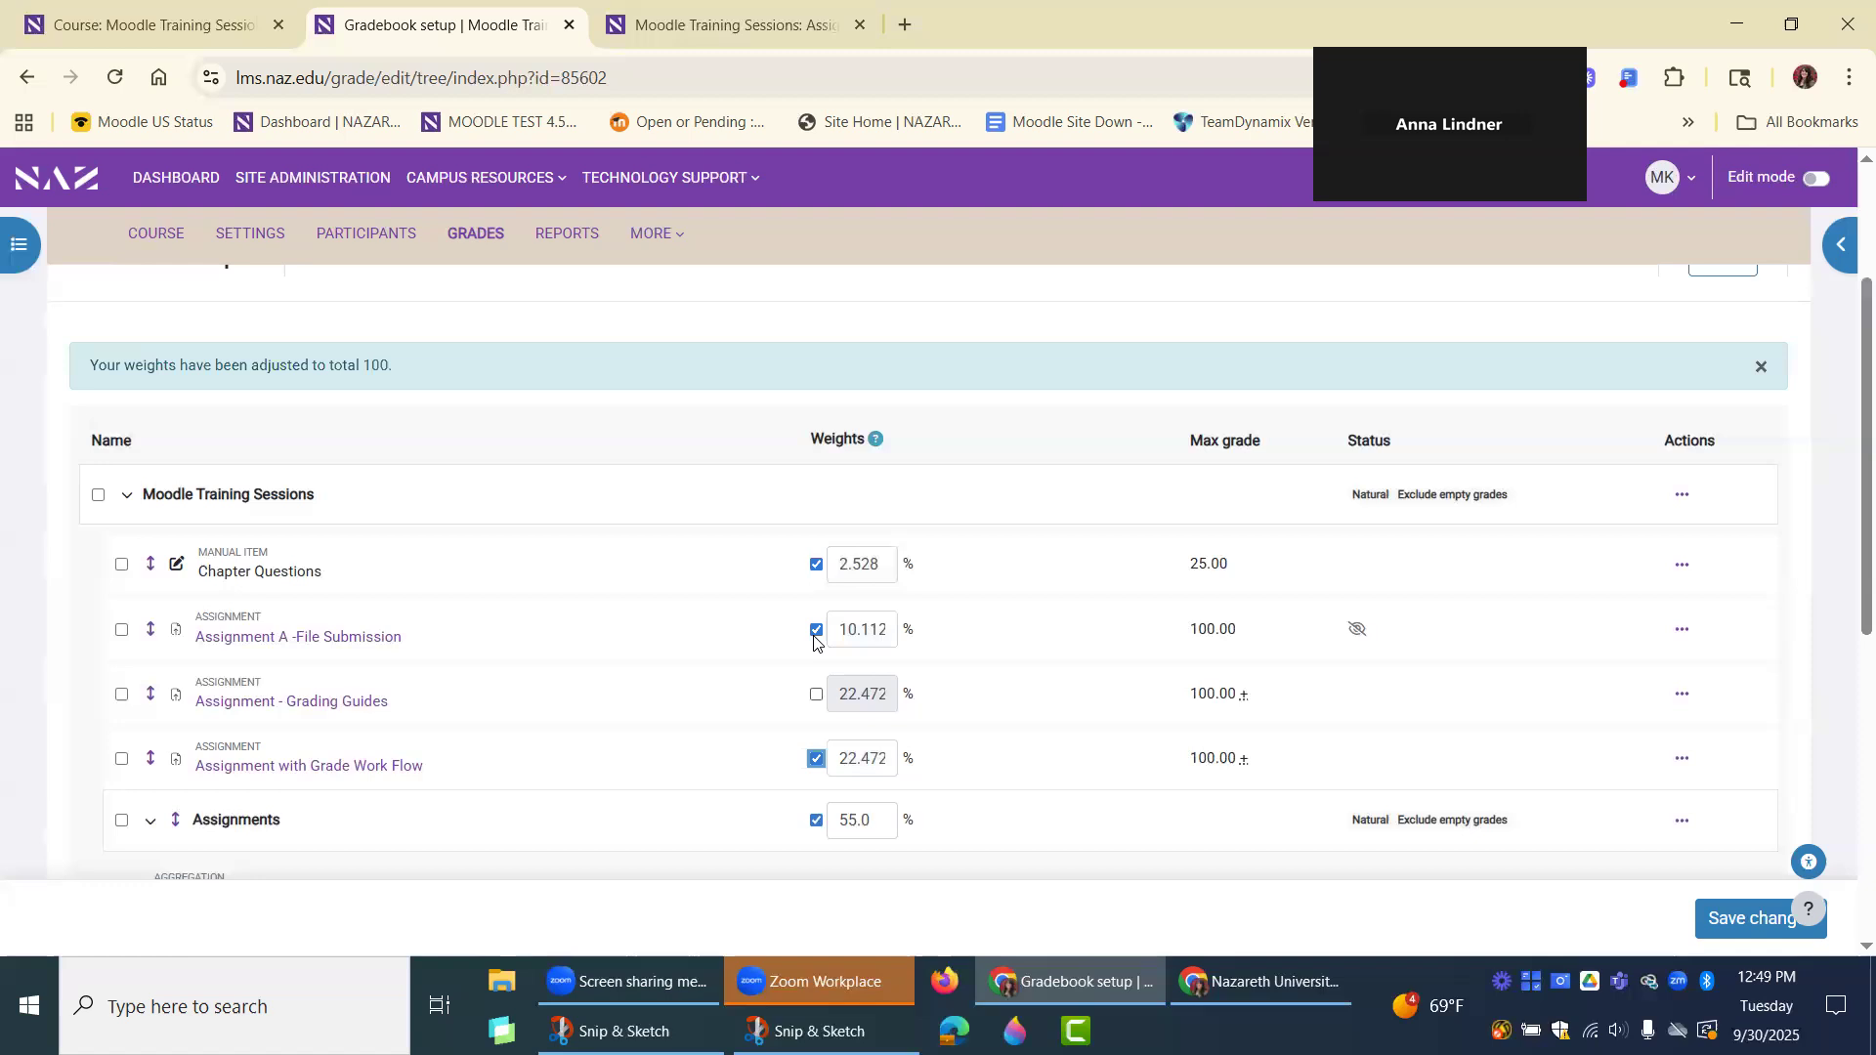
Set the weight of Chapter Questions to 45% and check it against the other item weights.
double_click(846, 564)
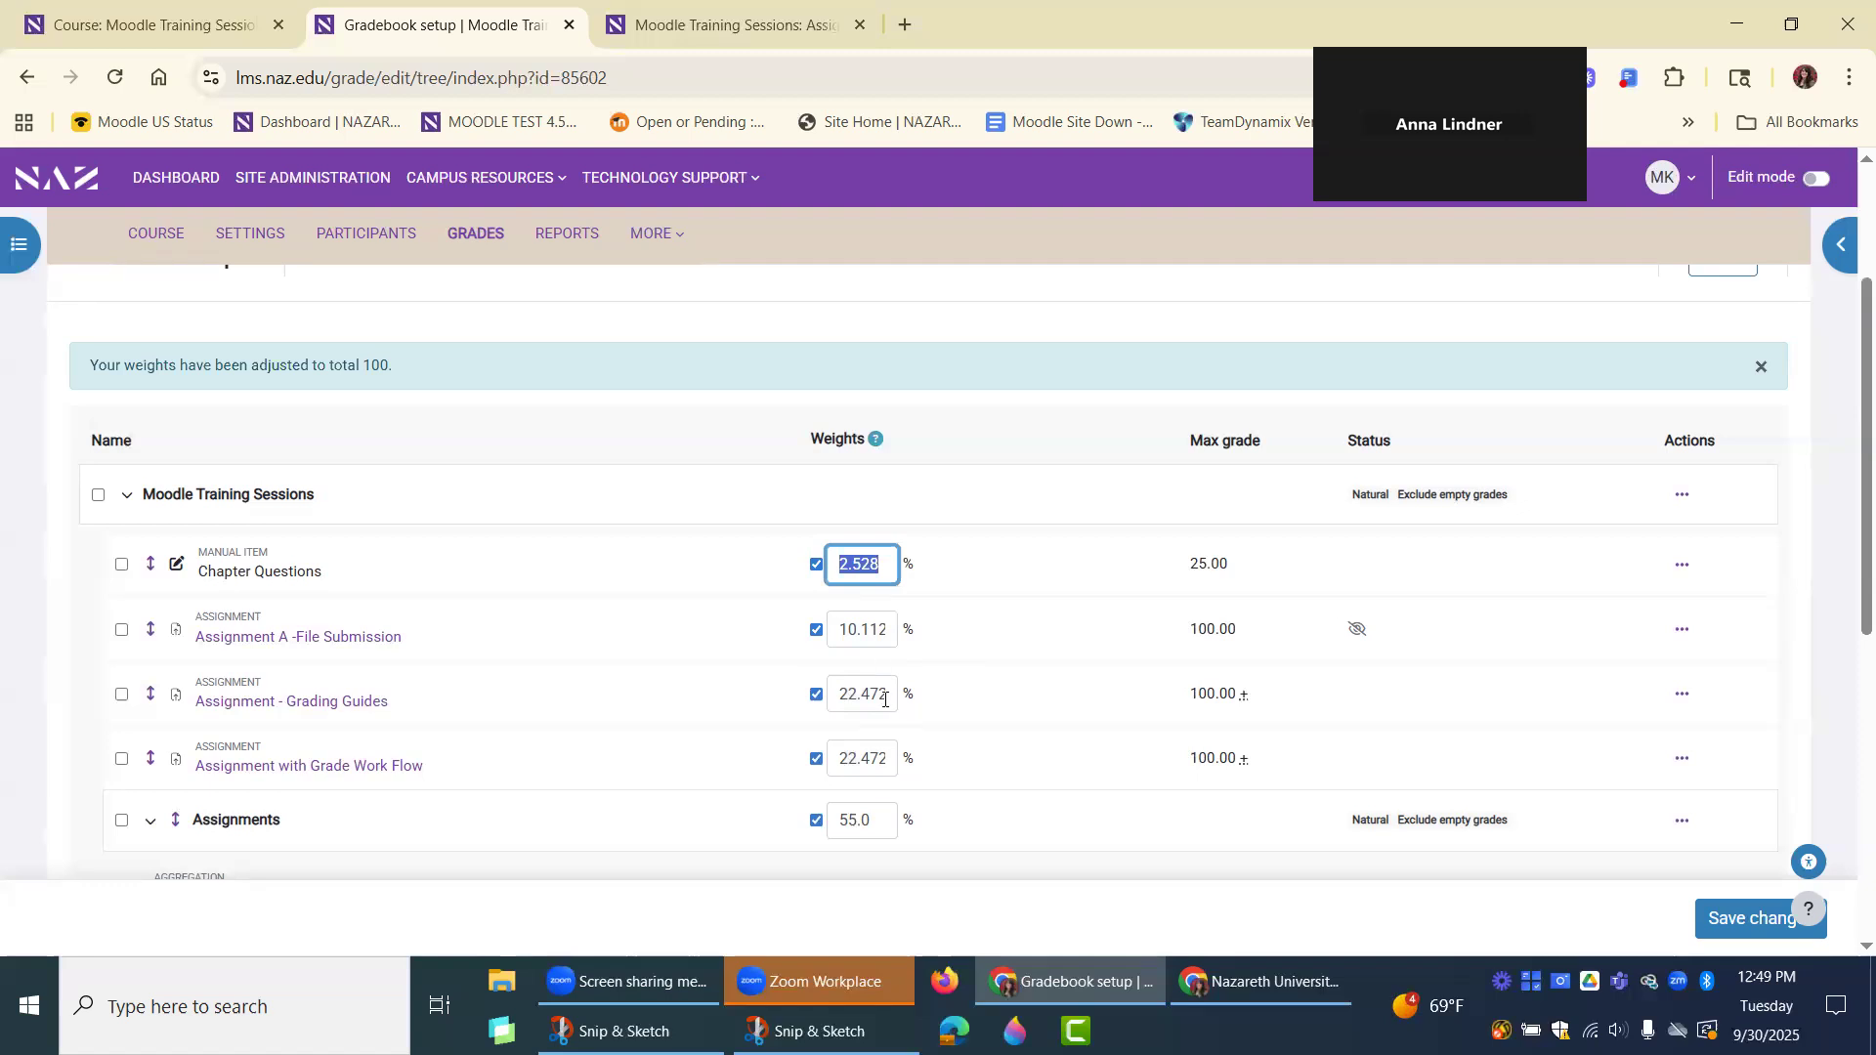
type("45")
left_click(942, 616)
left_click_drag(819, 564, 746, 565)
type("45")
left_click(915, 593)
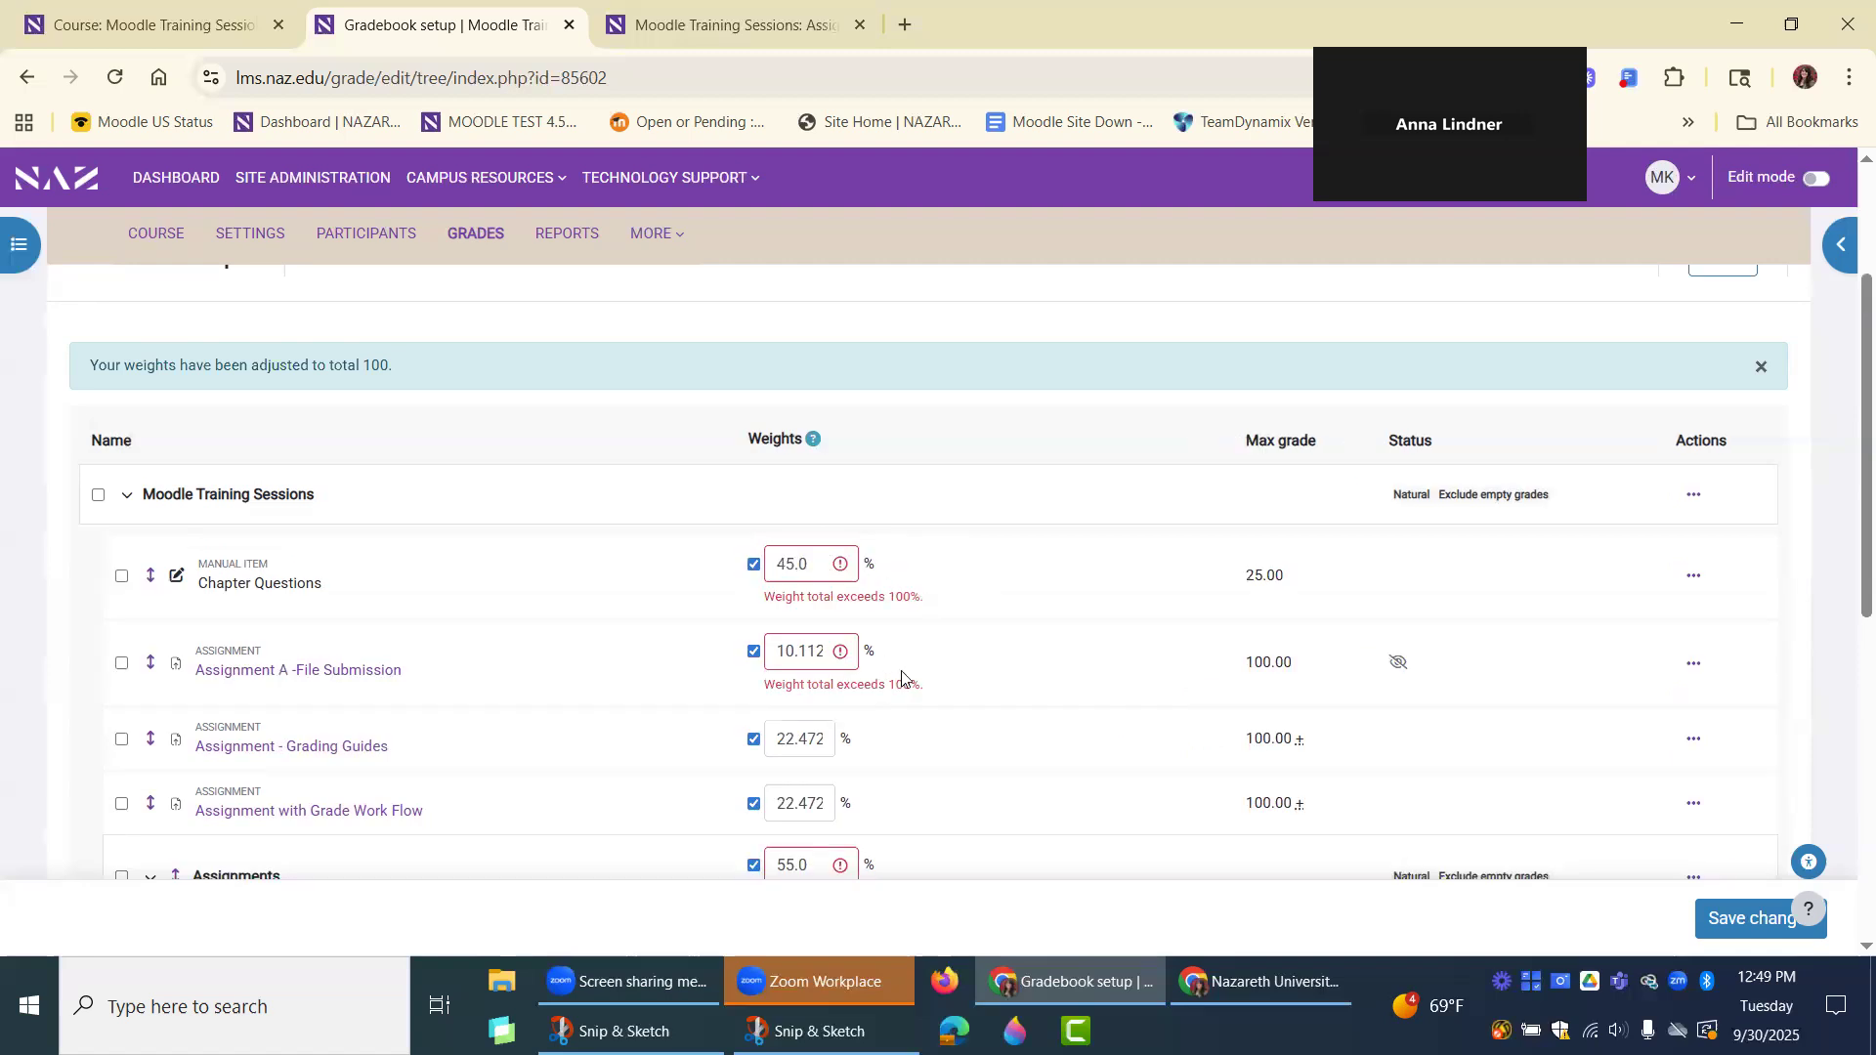
scroll(919, 664, "down", 1)
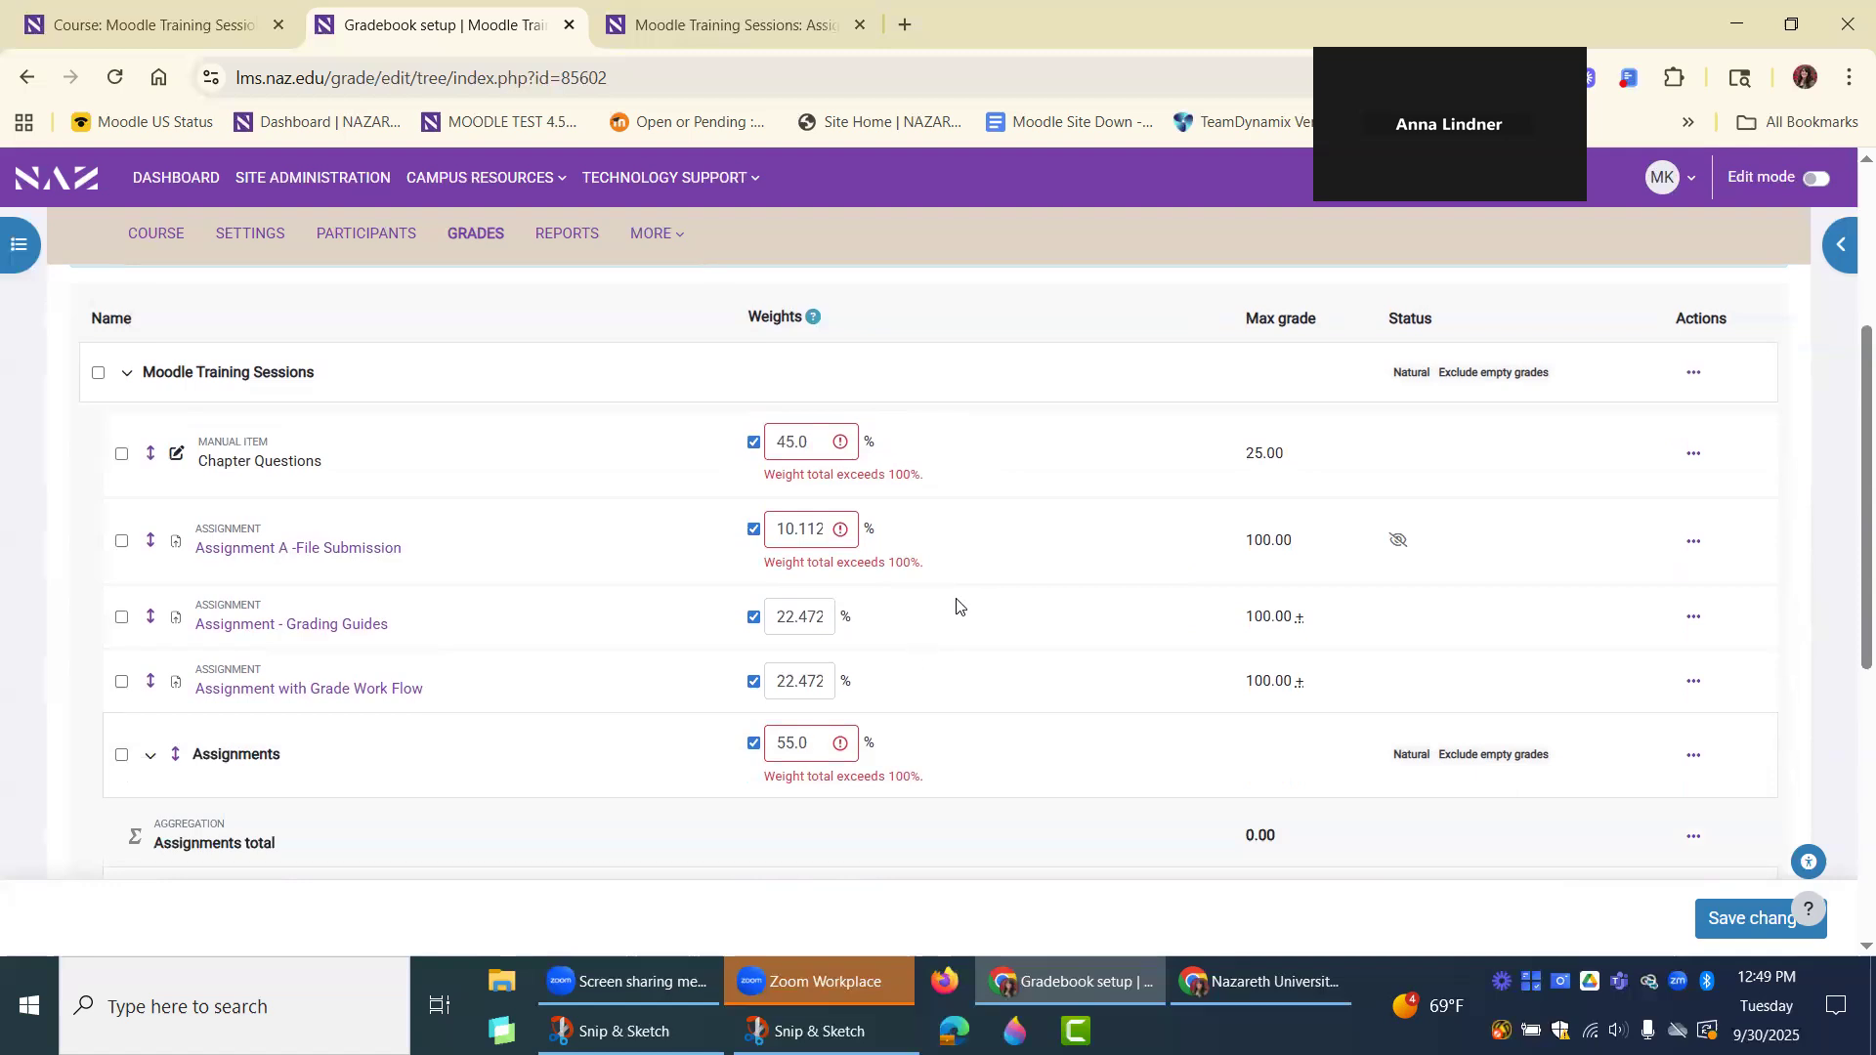
scroll(991, 620, "up", 1)
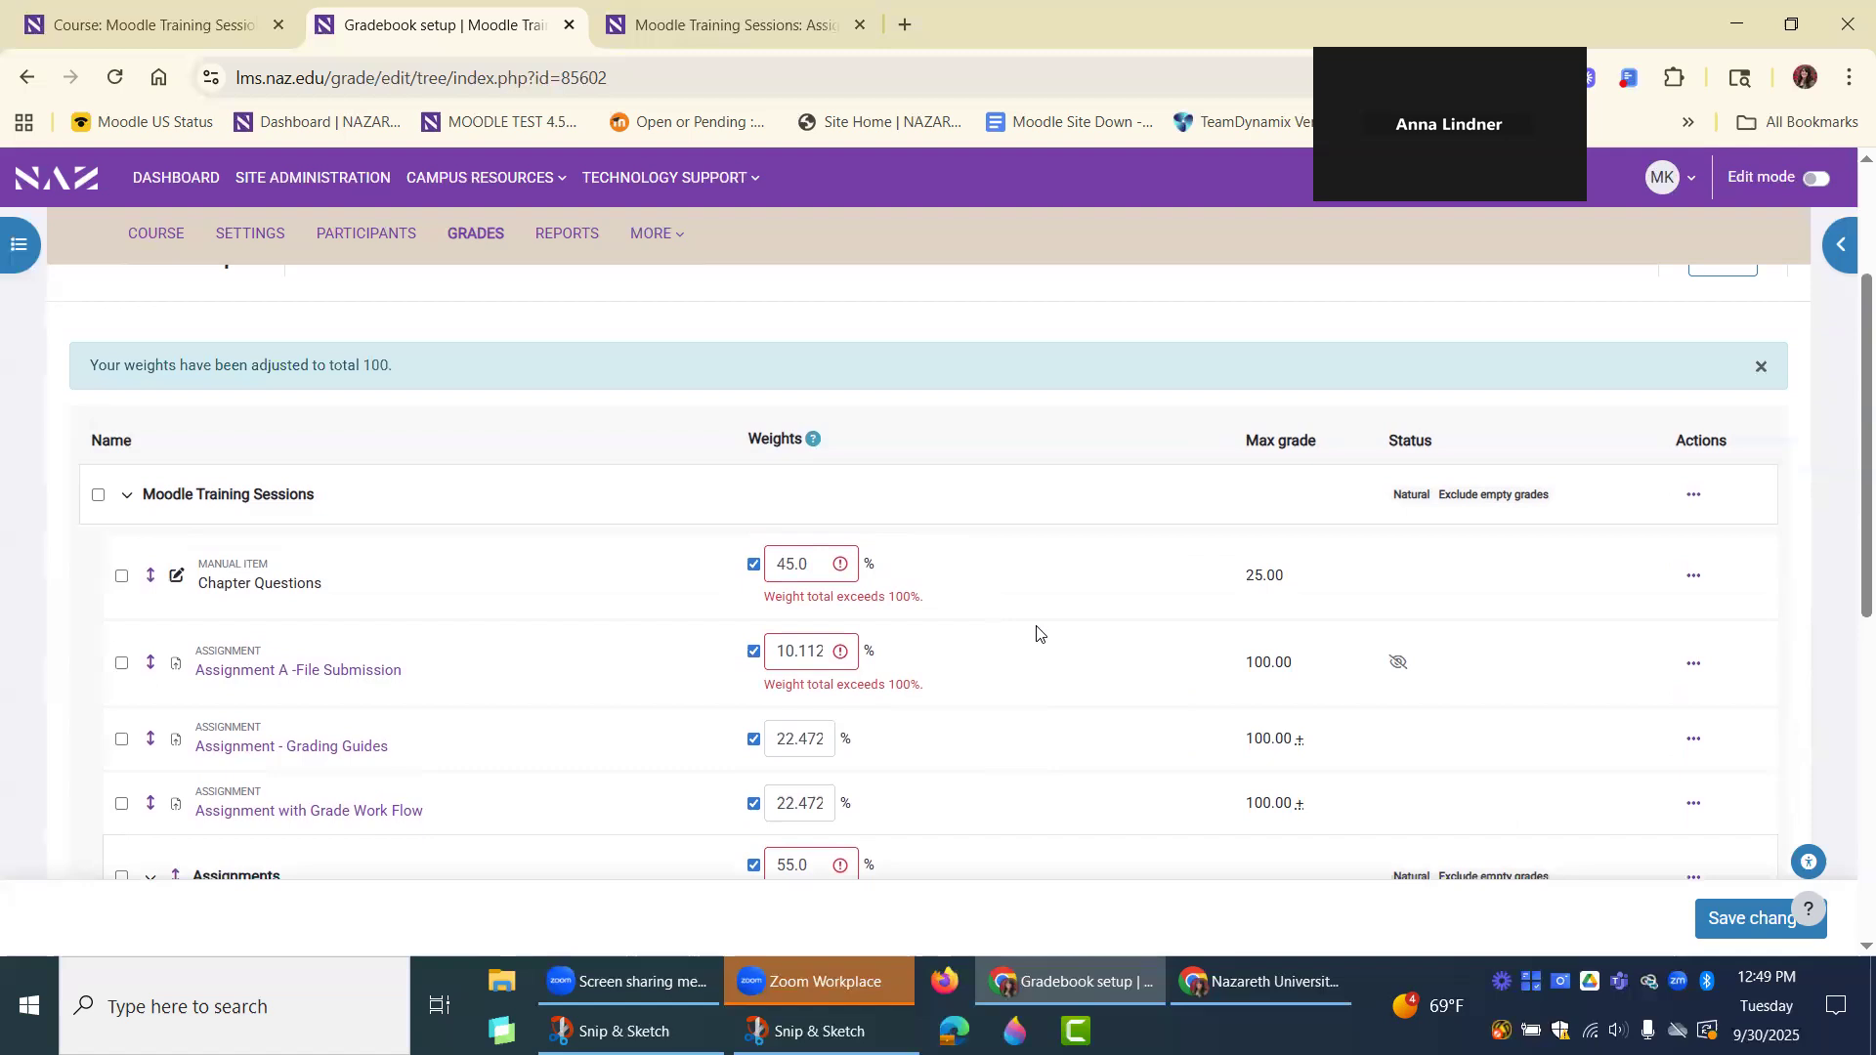
Disable custom weights for Chapter Questions, Assignment A -File Submission, Assignment - Grading Guides and Assignment with Grade Work Flow, keeping the Assignments category's custom weight enabled.
scroll(956, 691, "down", 1)
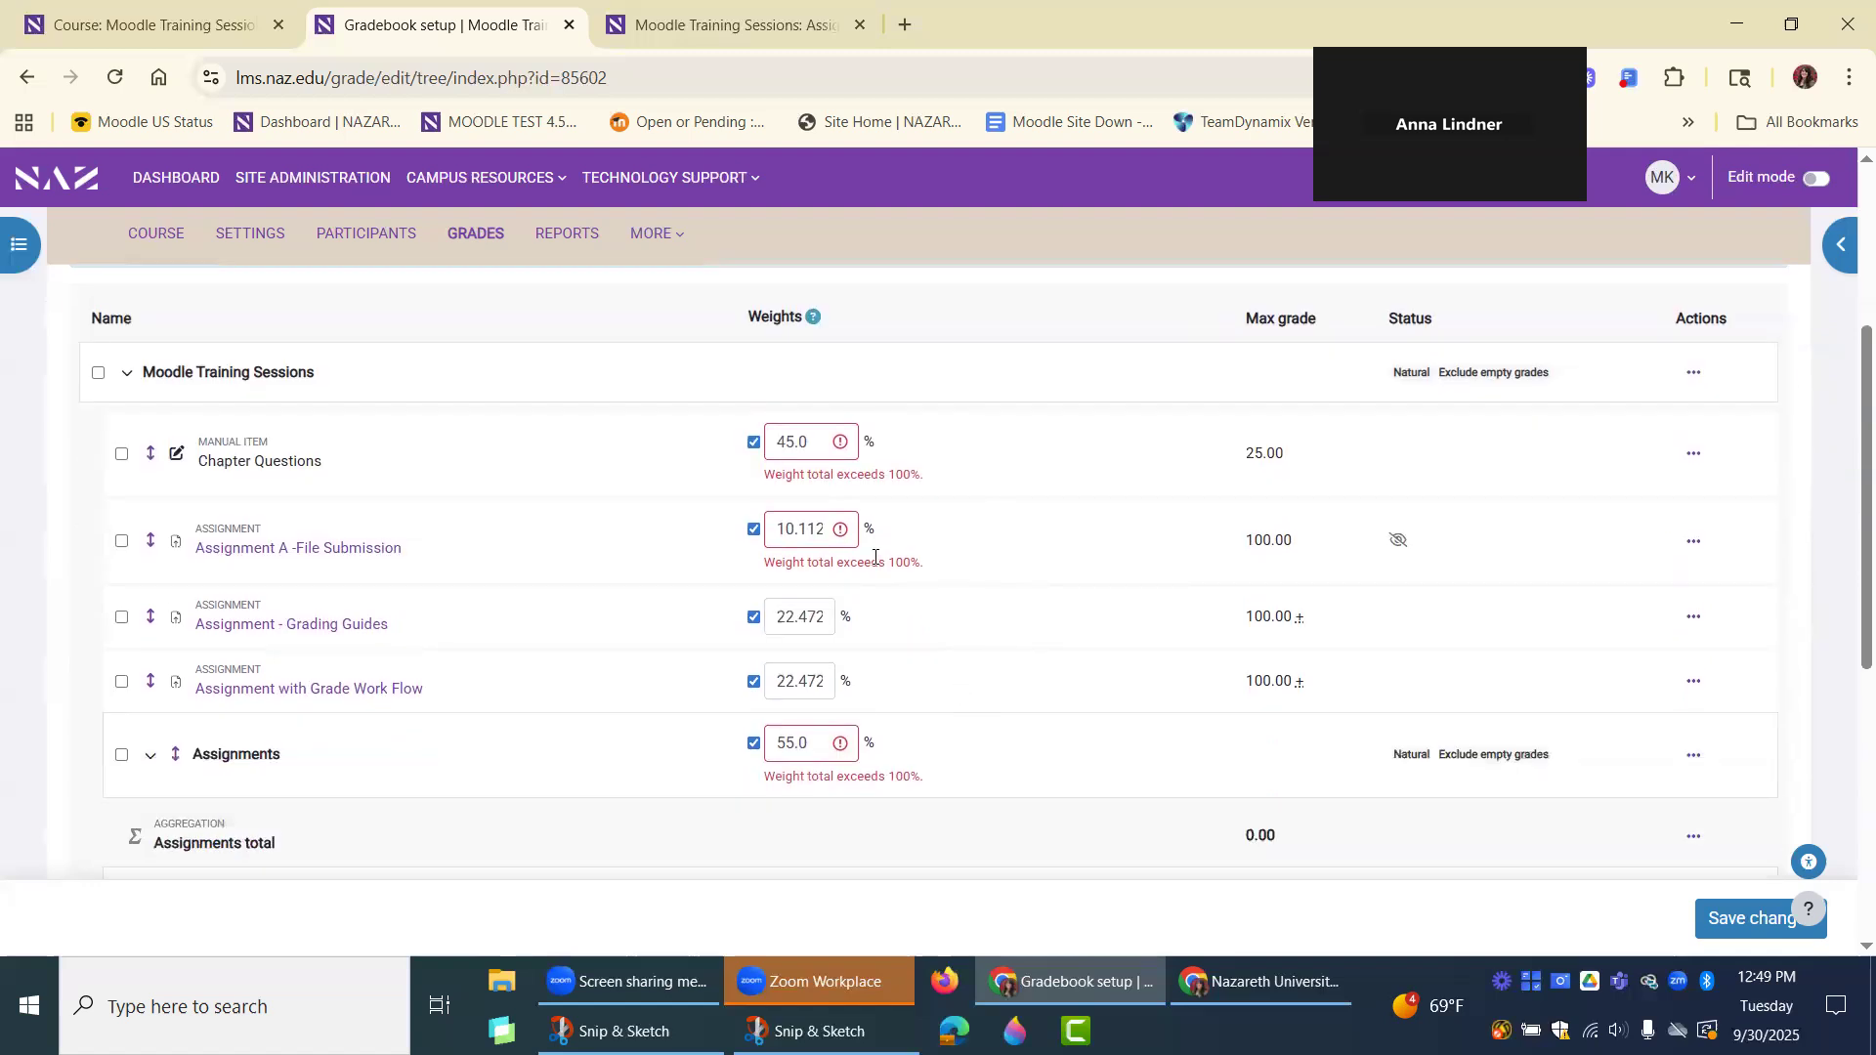
left_click(753, 441)
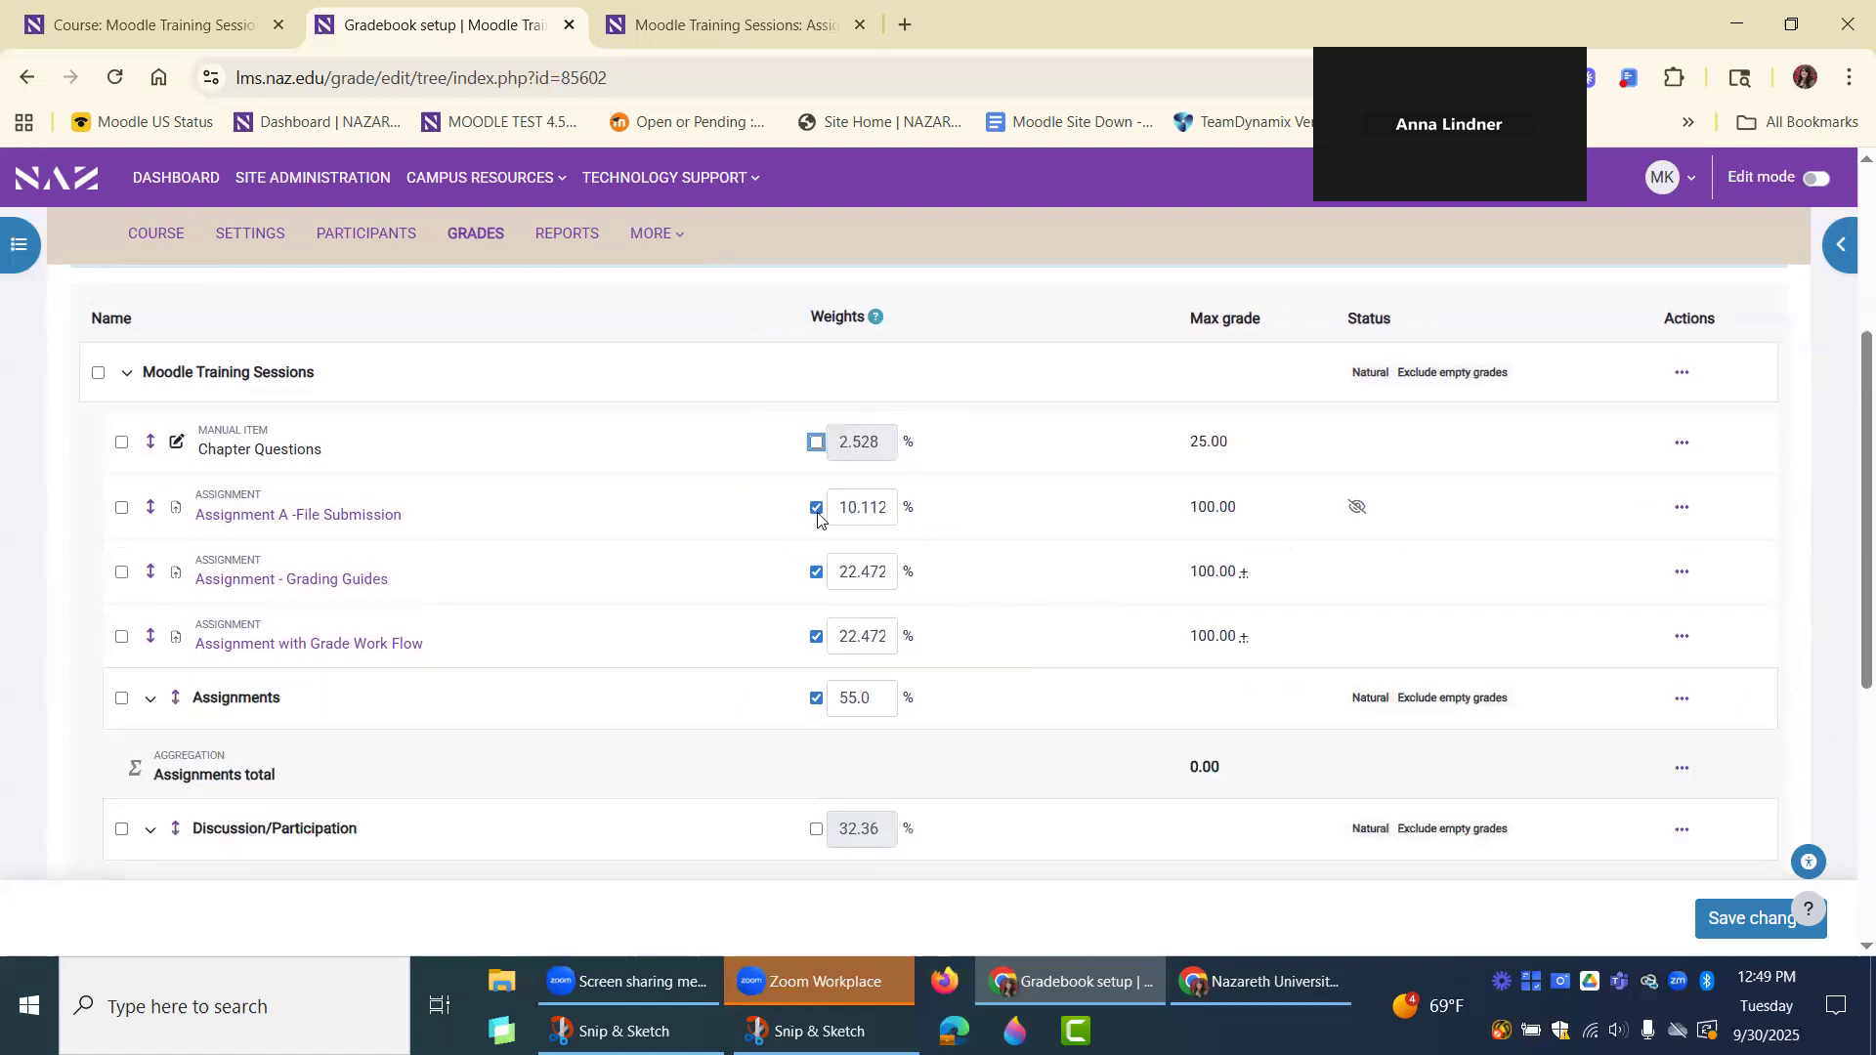
left_click(817, 509)
left_click(817, 573)
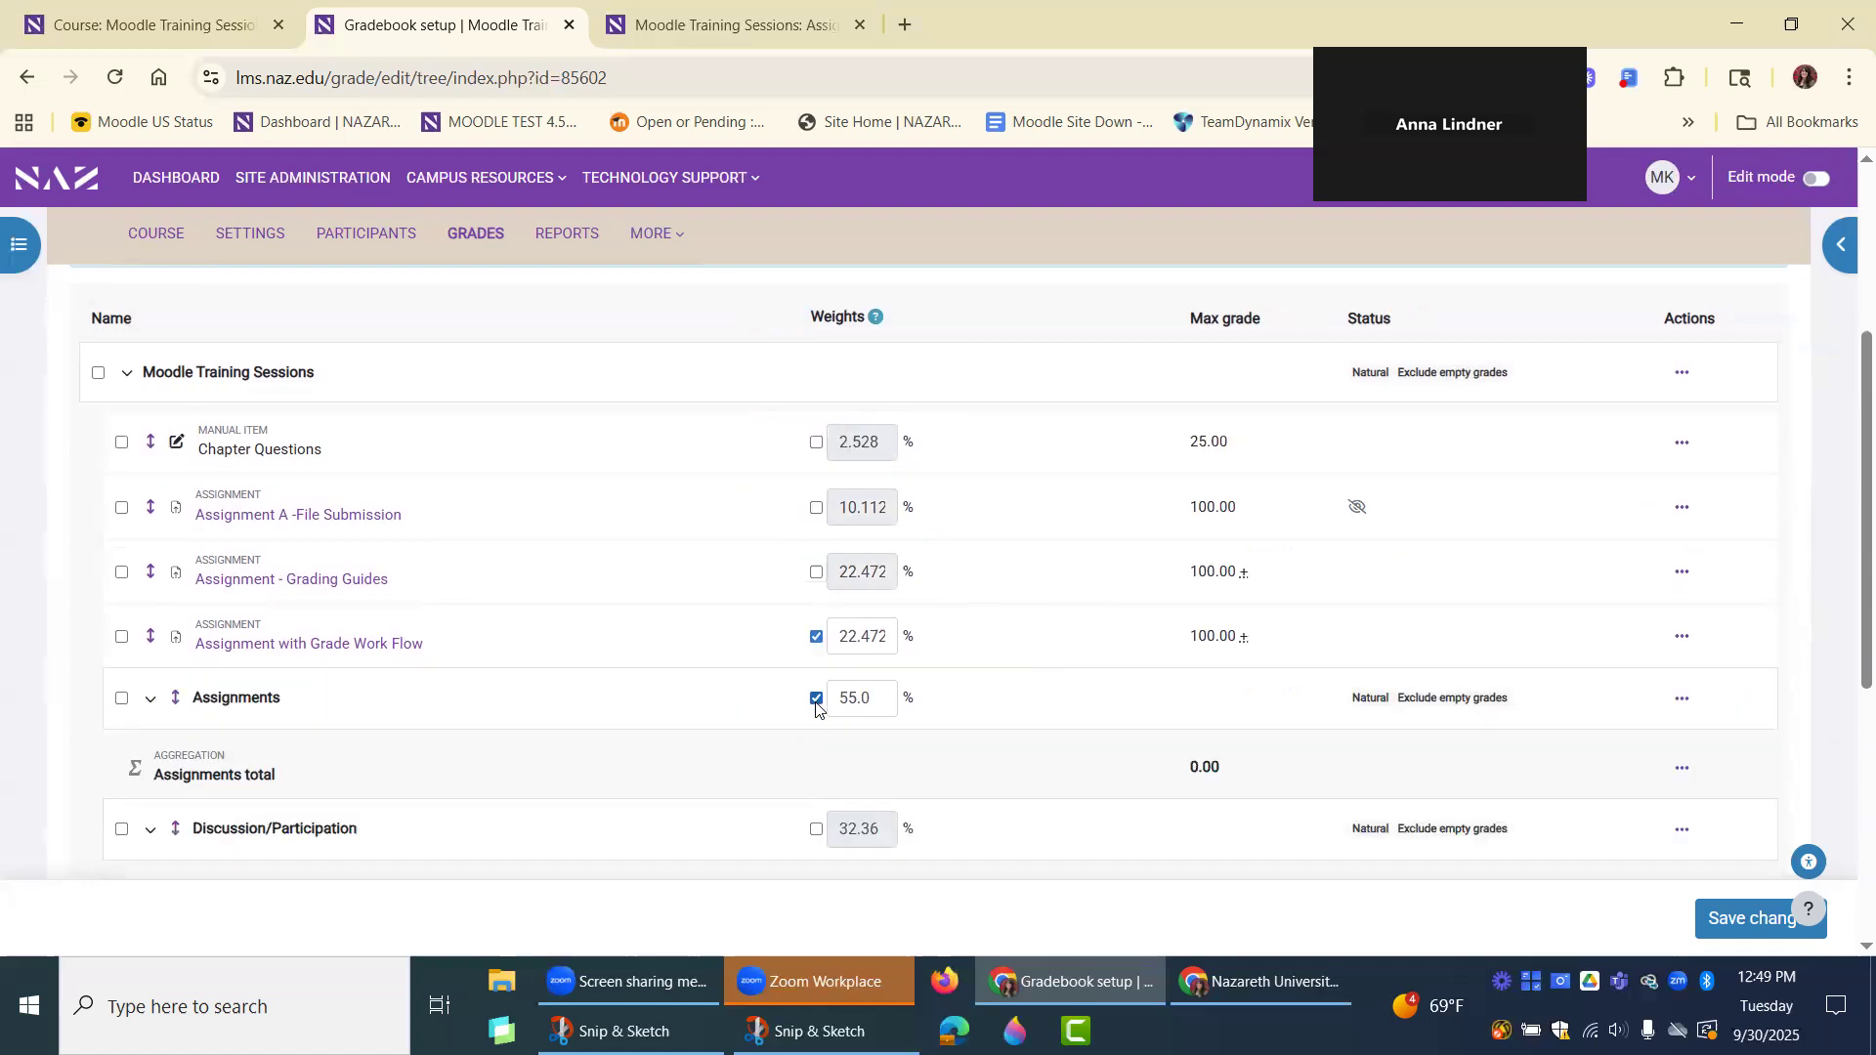
left_click(815, 699)
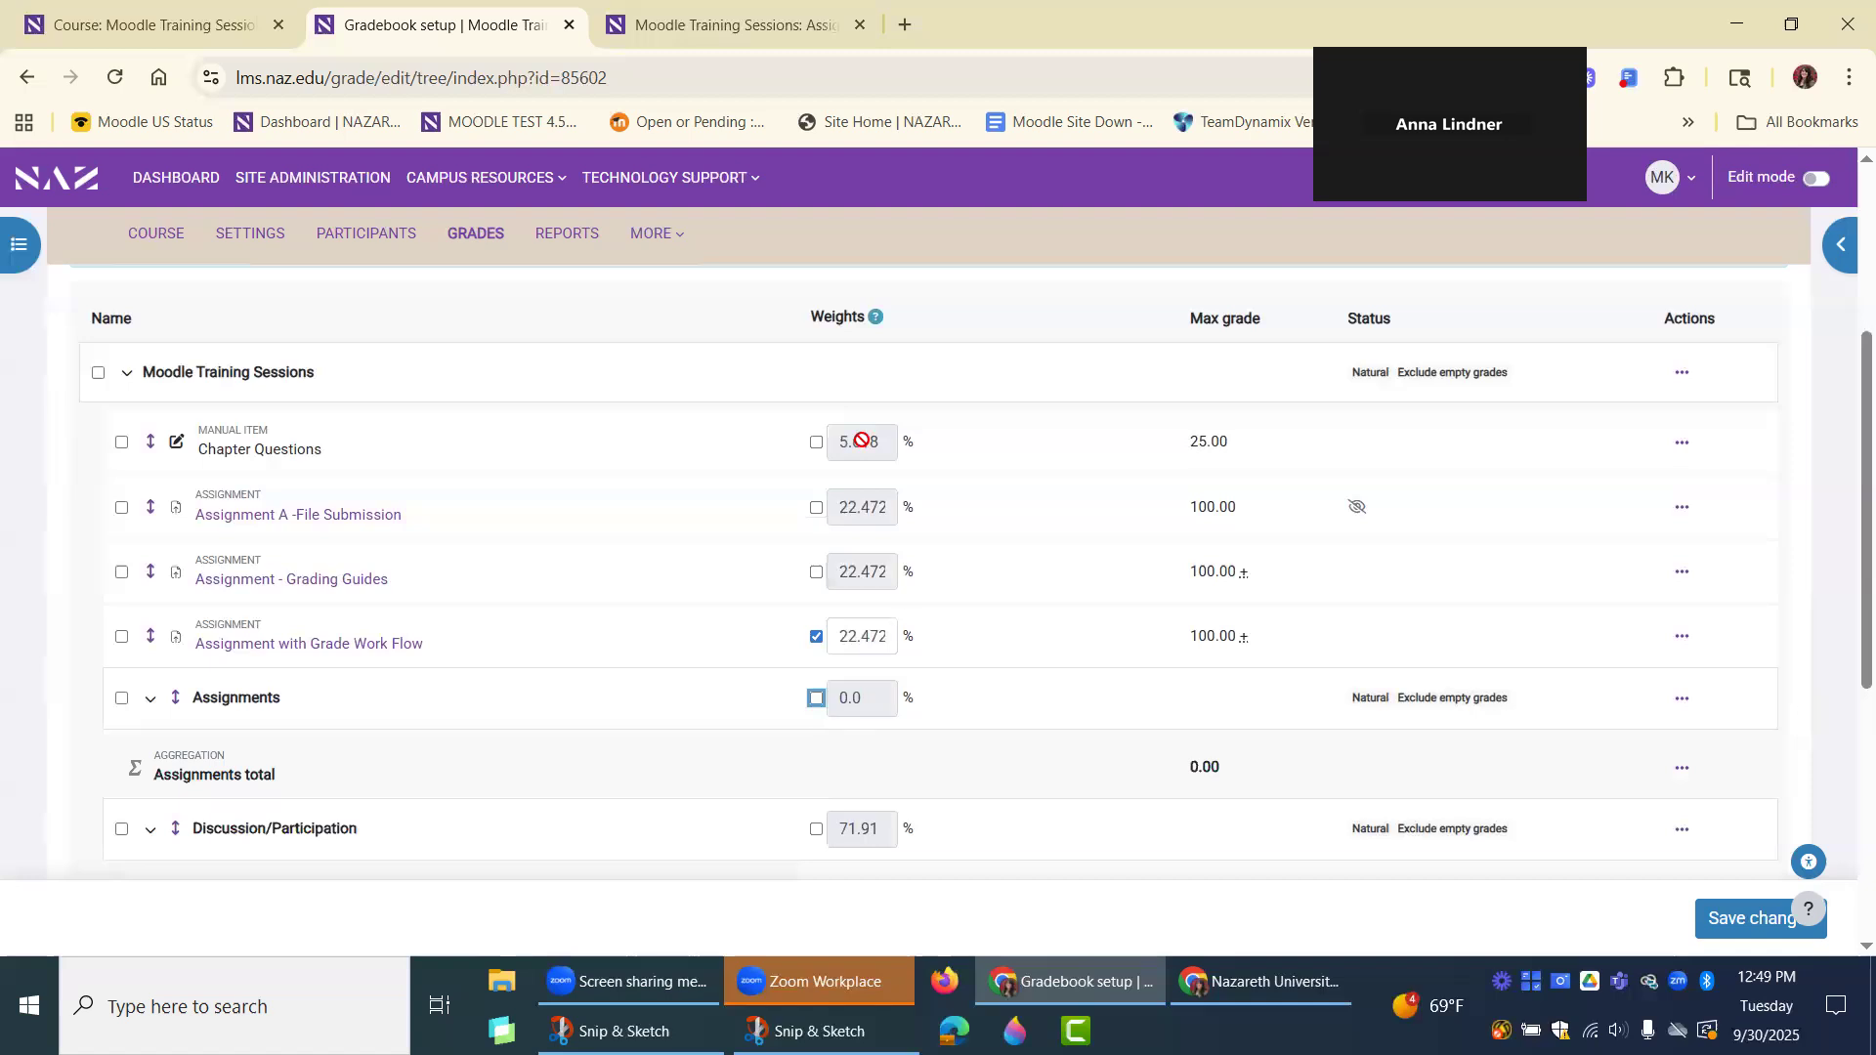
left_click(814, 702)
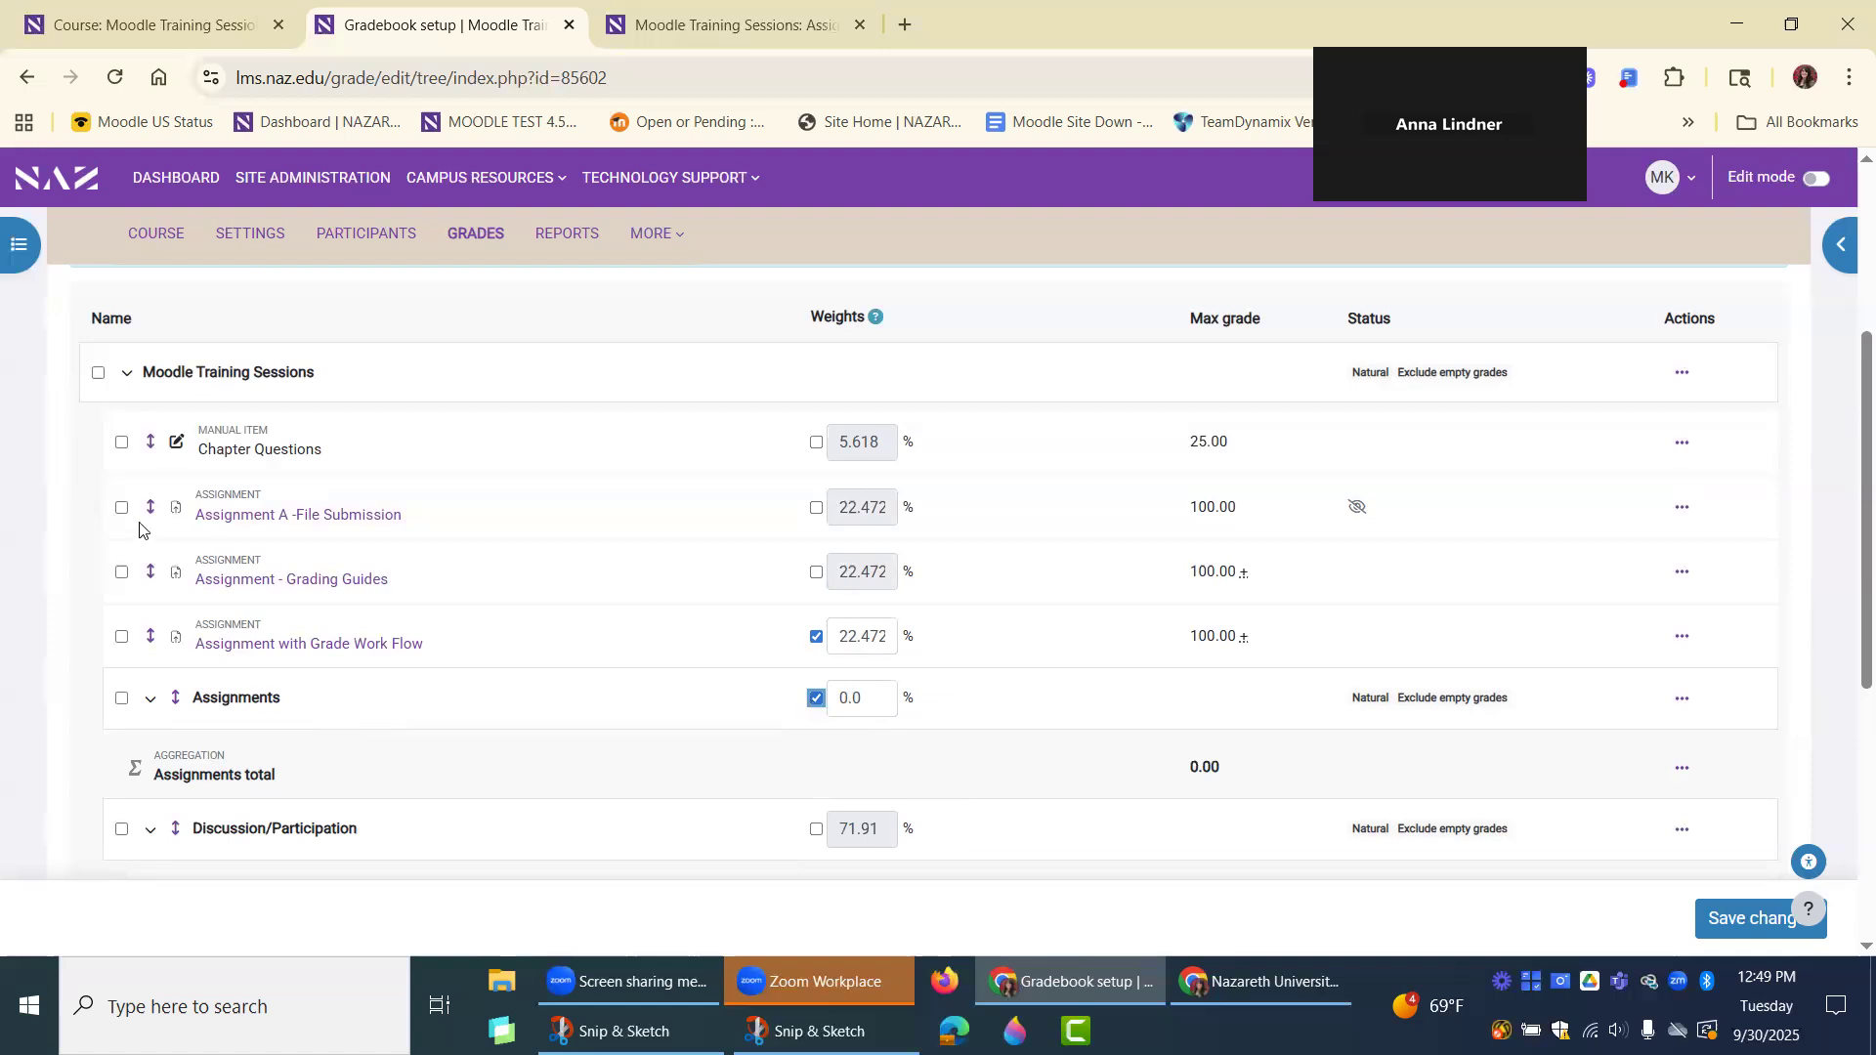
left_click(816, 573)
left_click(816, 575)
left_click(814, 638)
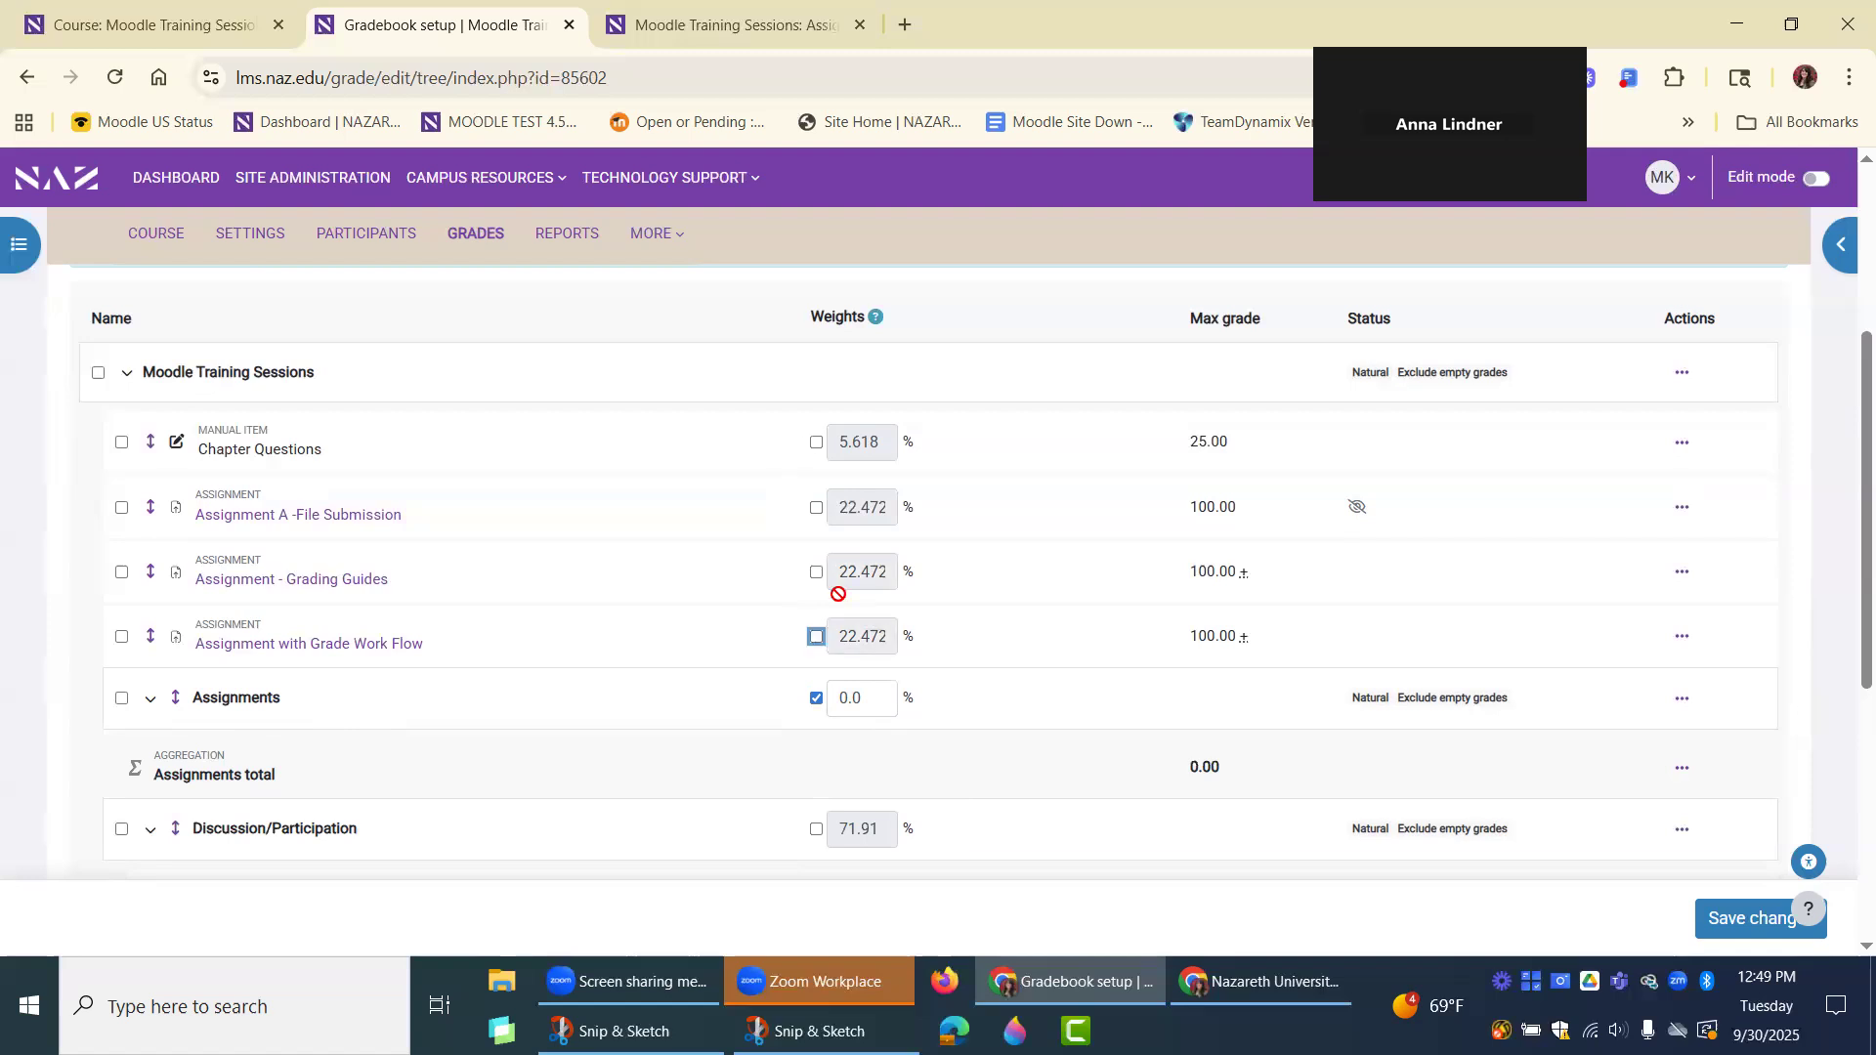
Enable a custom weight for Chapter Questions and set it to 10%.
left_click(817, 446)
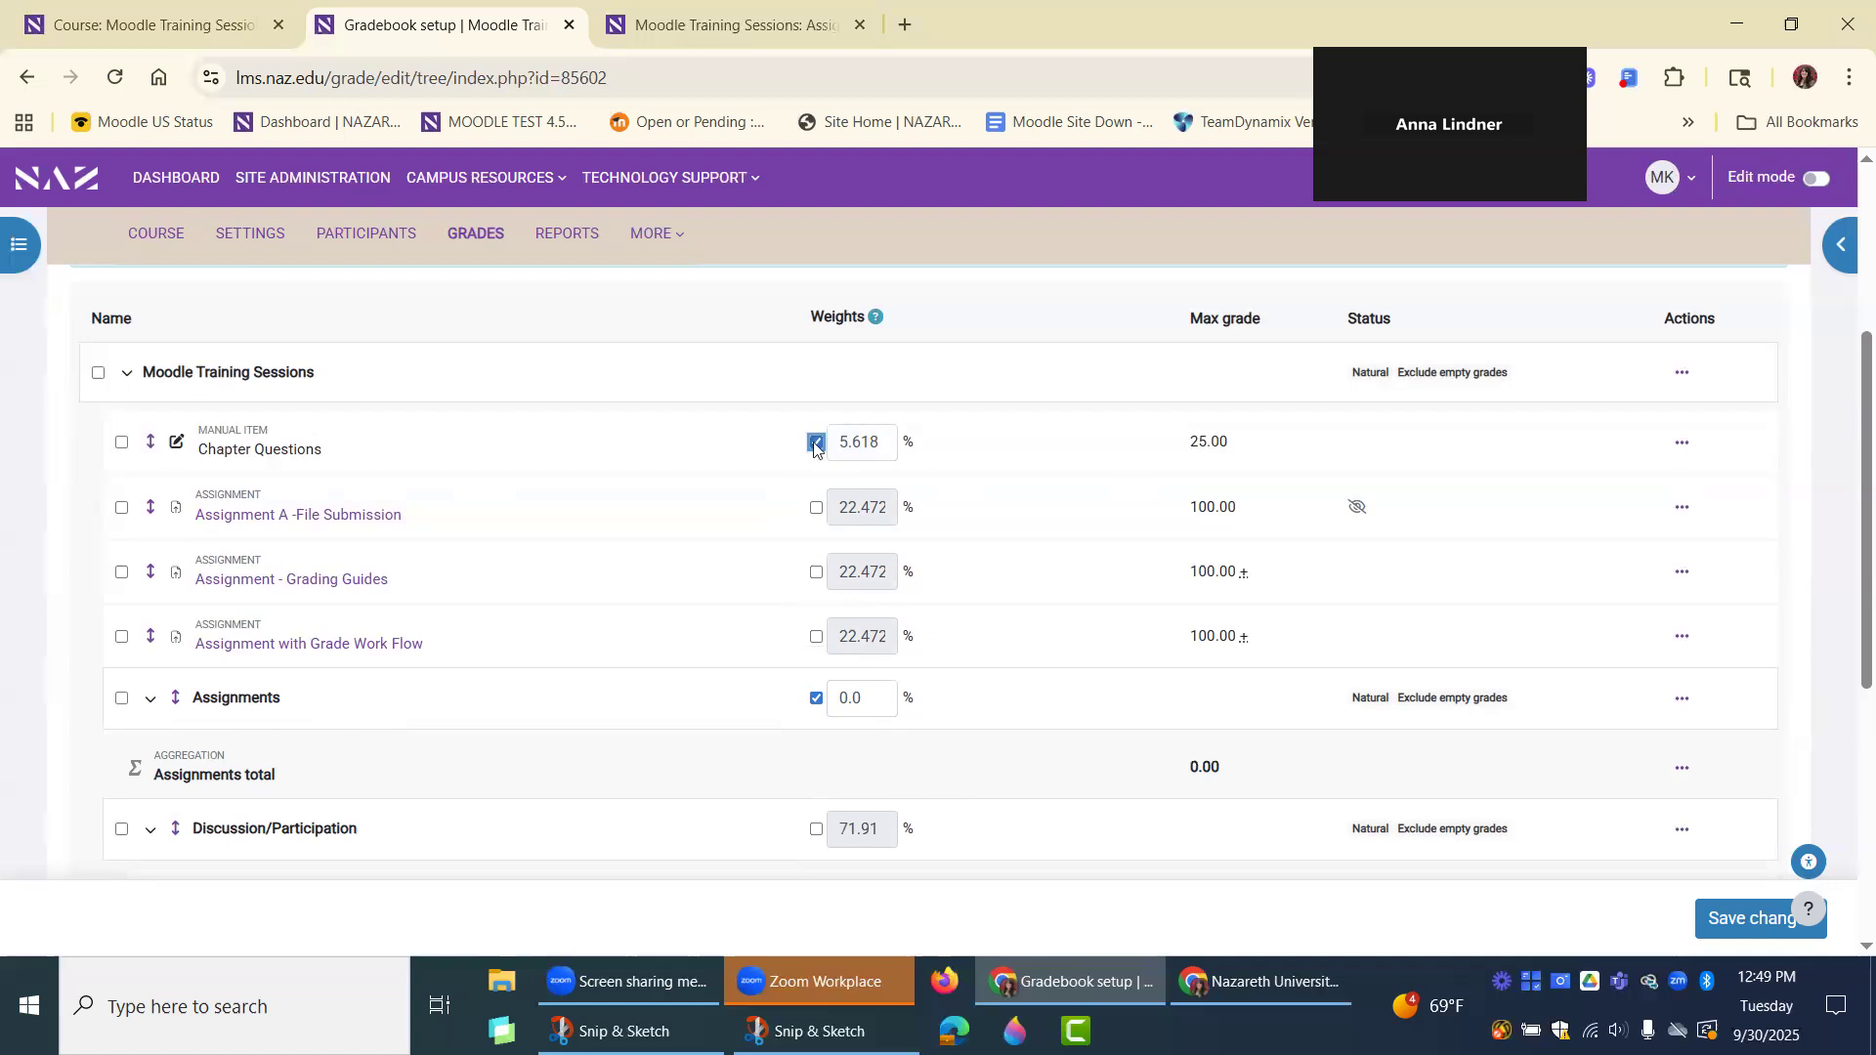
key("Tab")
type("10")
key("Tab")
scroll(1075, 620, "down", 1)
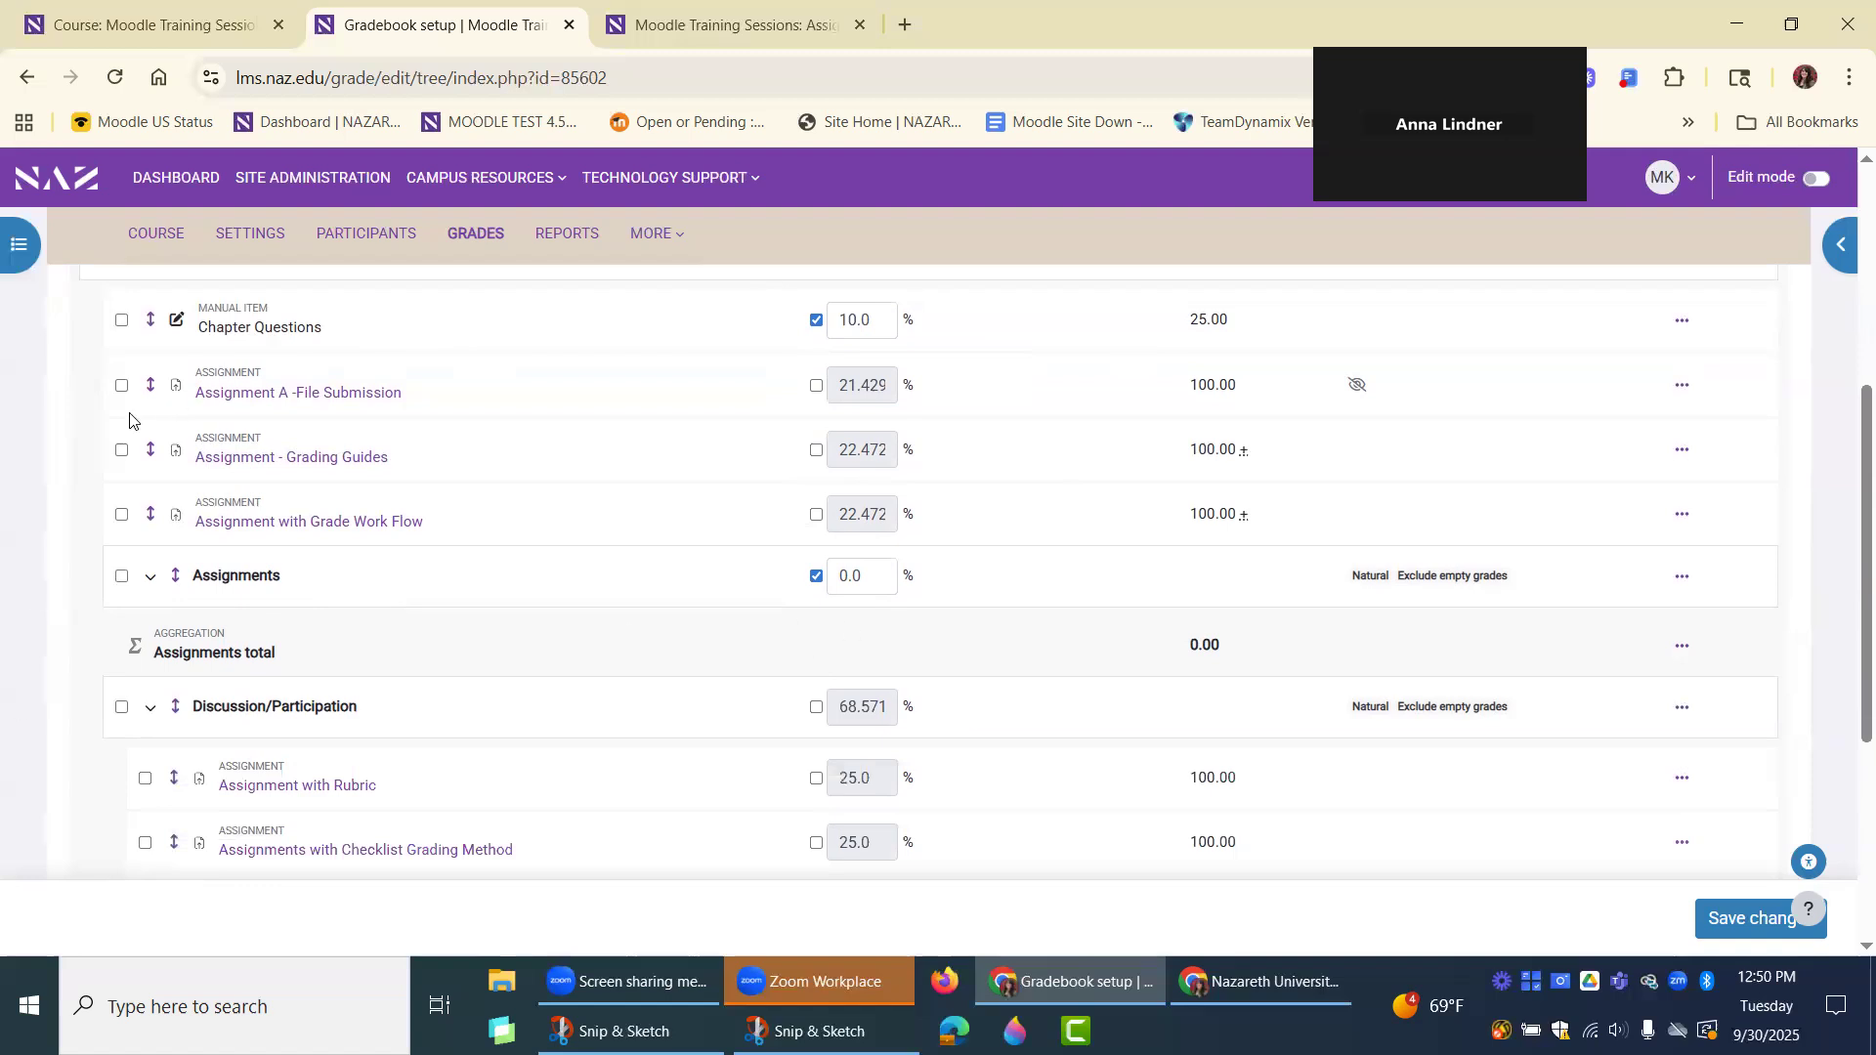
Move Chapter Questions, Assignment A -File Submission, Assignment - Grading Guides and Assignment with Grade Work Flow into the Assignments category.
left_click(120, 322)
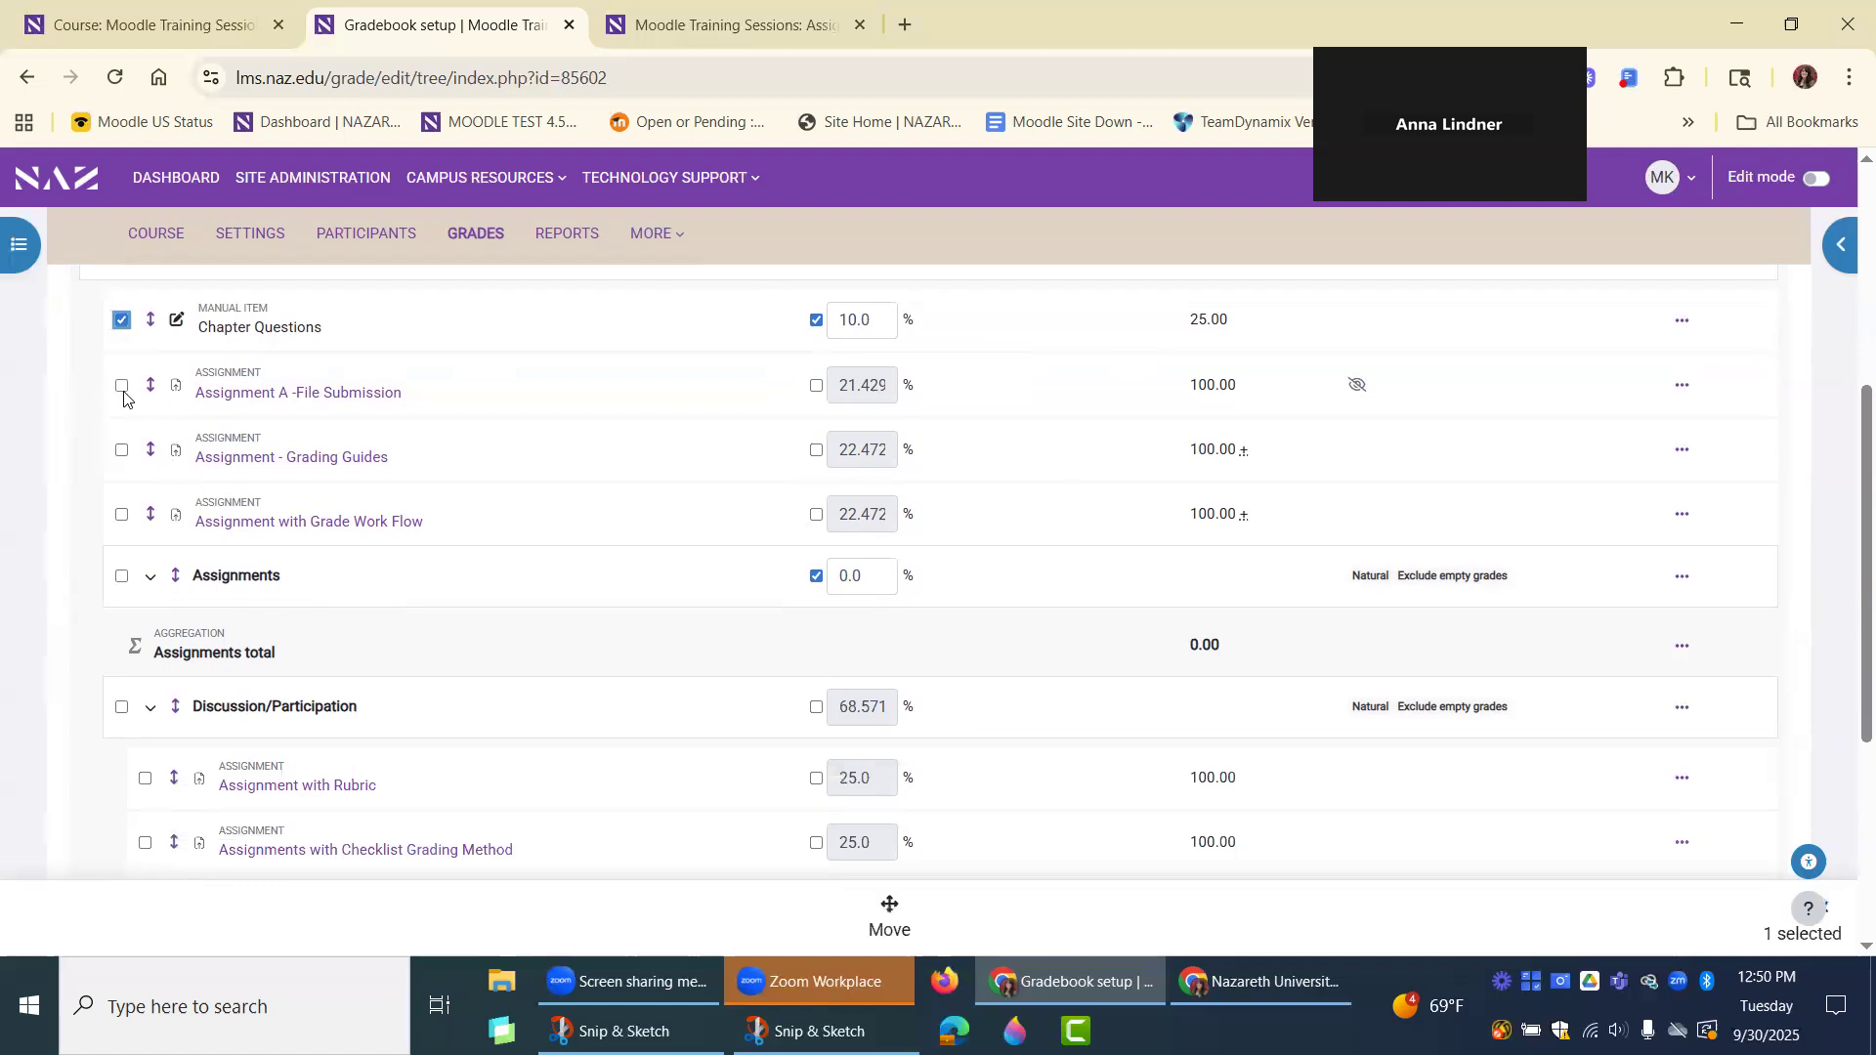
left_click(121, 386)
left_click(121, 450)
left_click(121, 515)
scroll(641, 691, "up", 1)
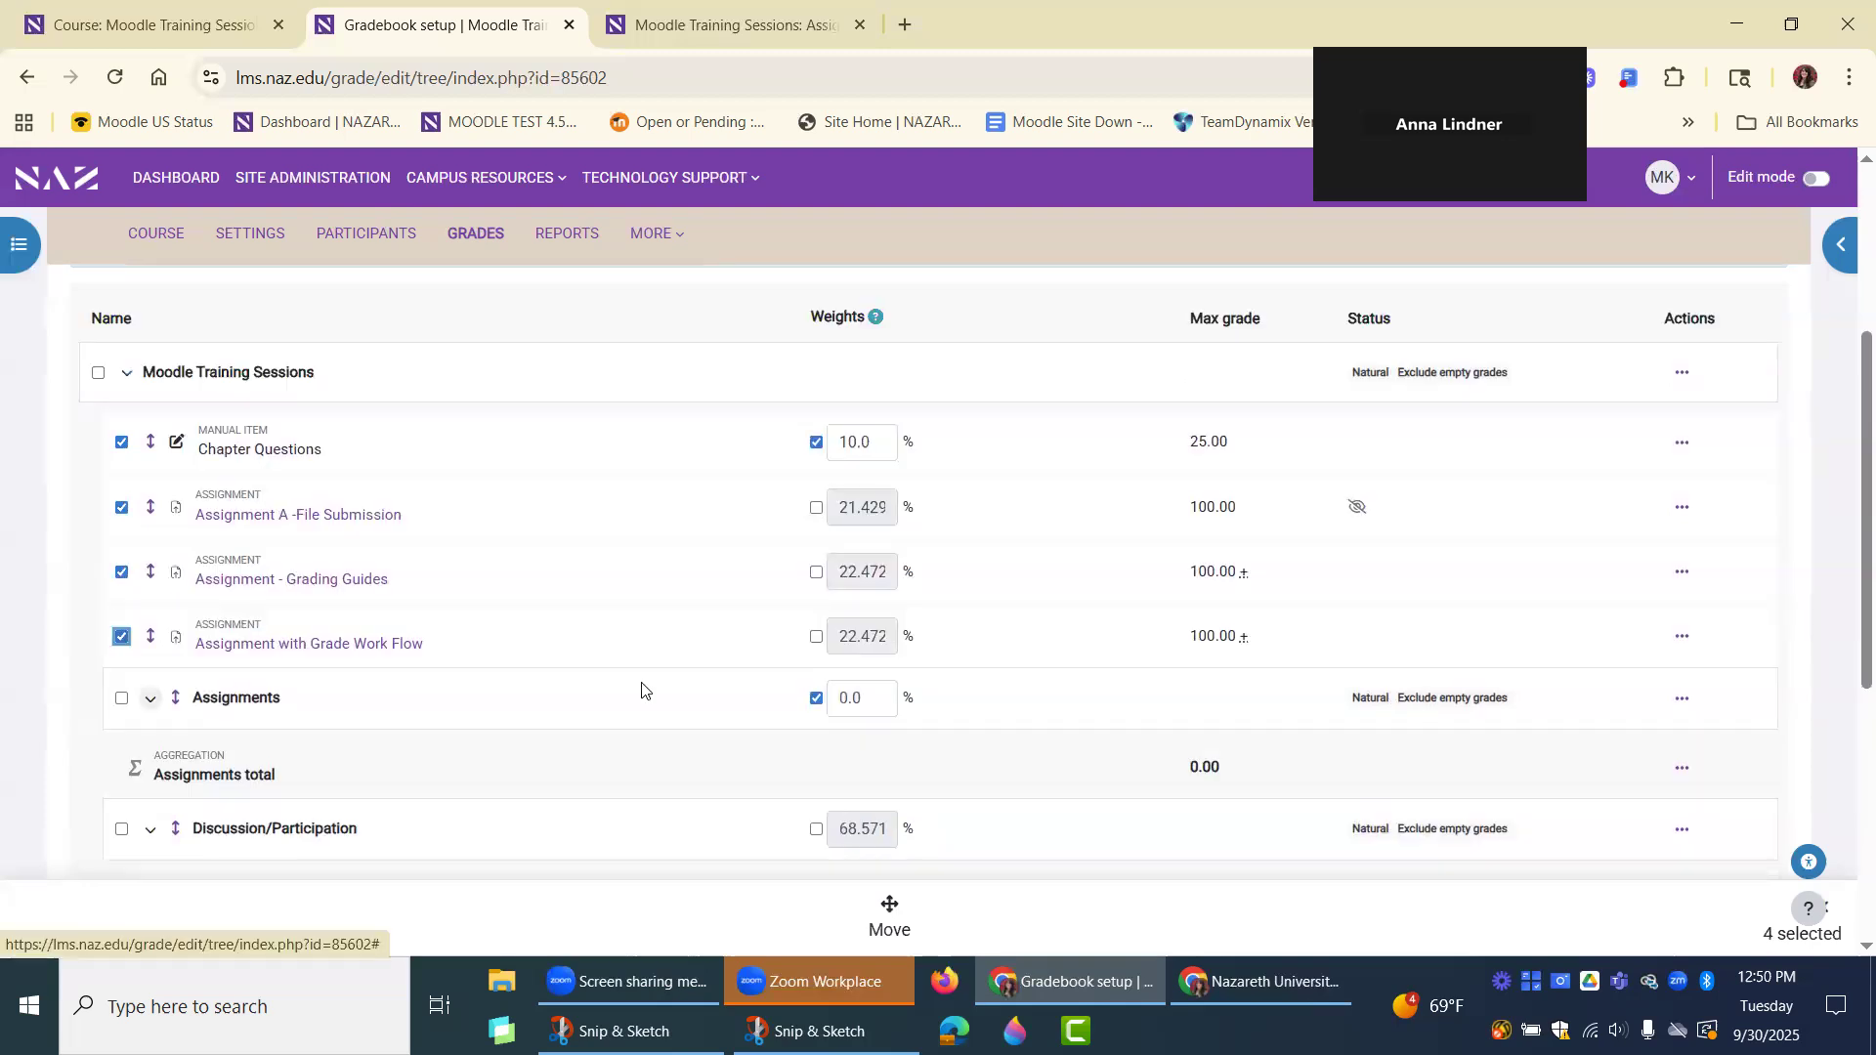
scroll(641, 691, "down", 5)
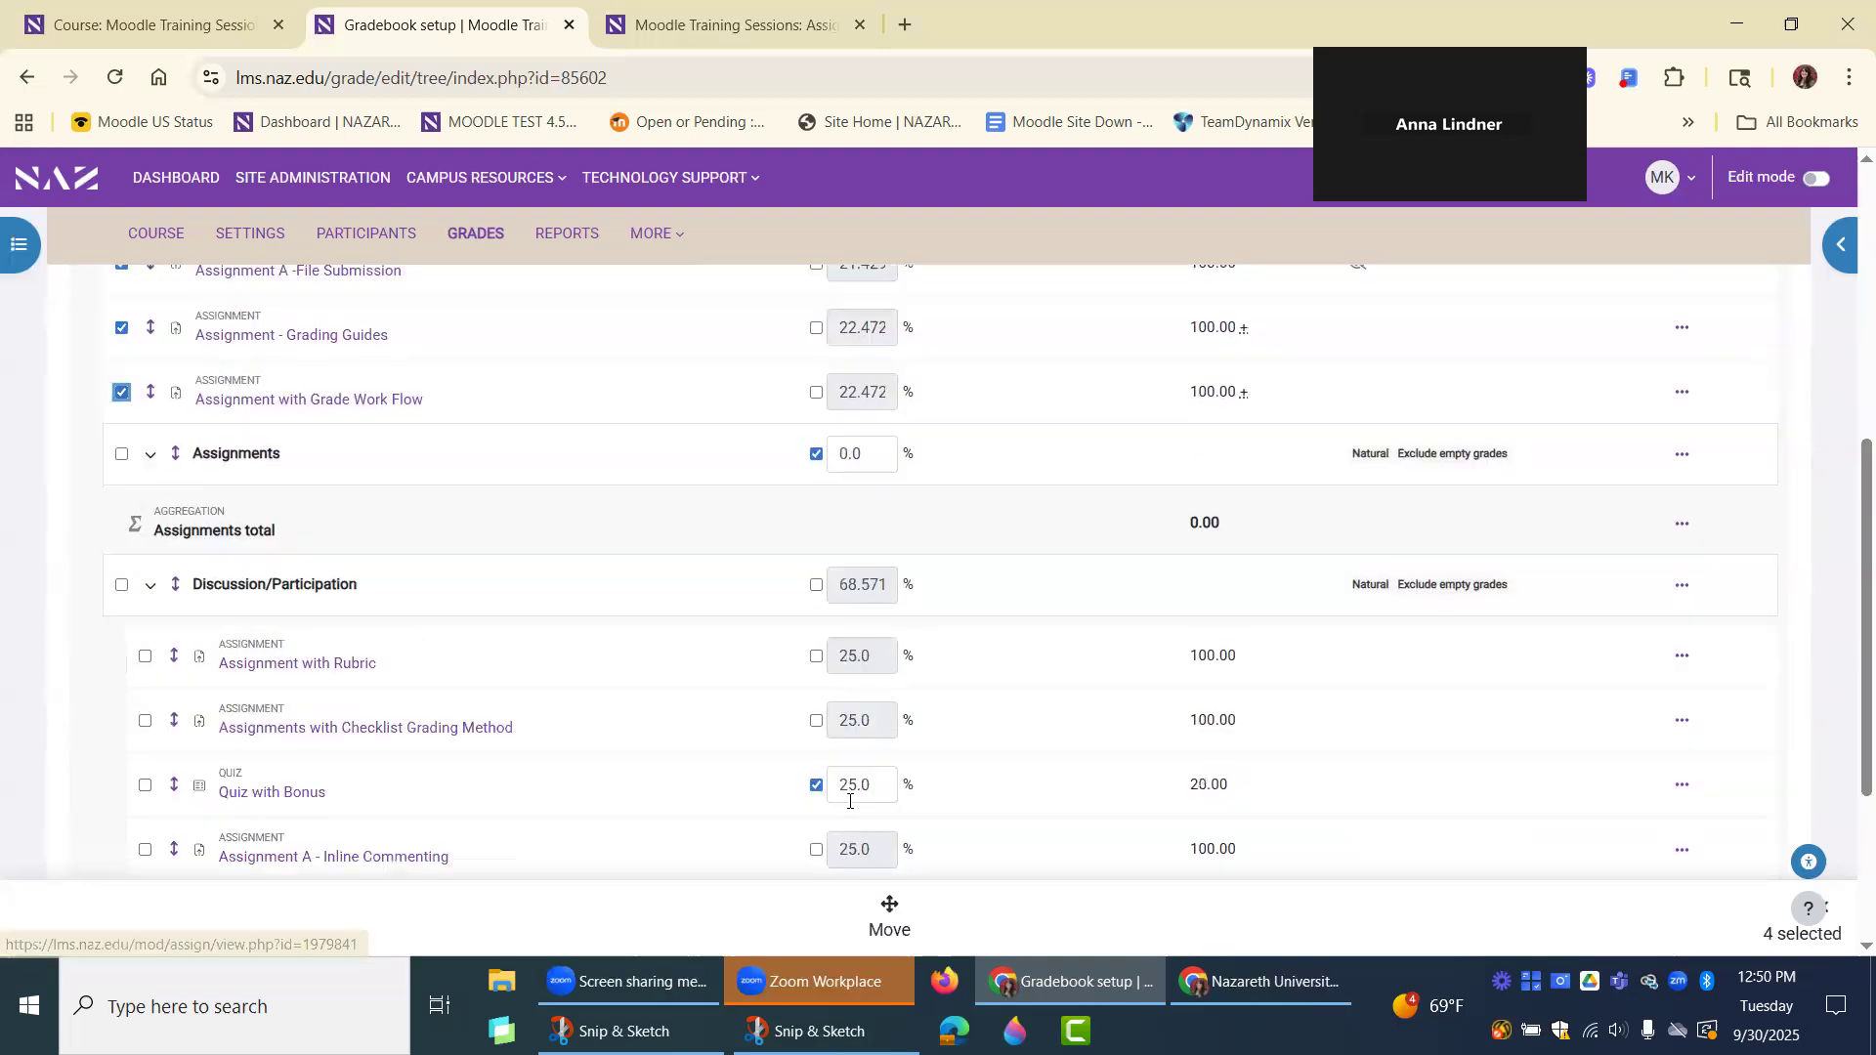
left_click(888, 913)
left_click(696, 367)
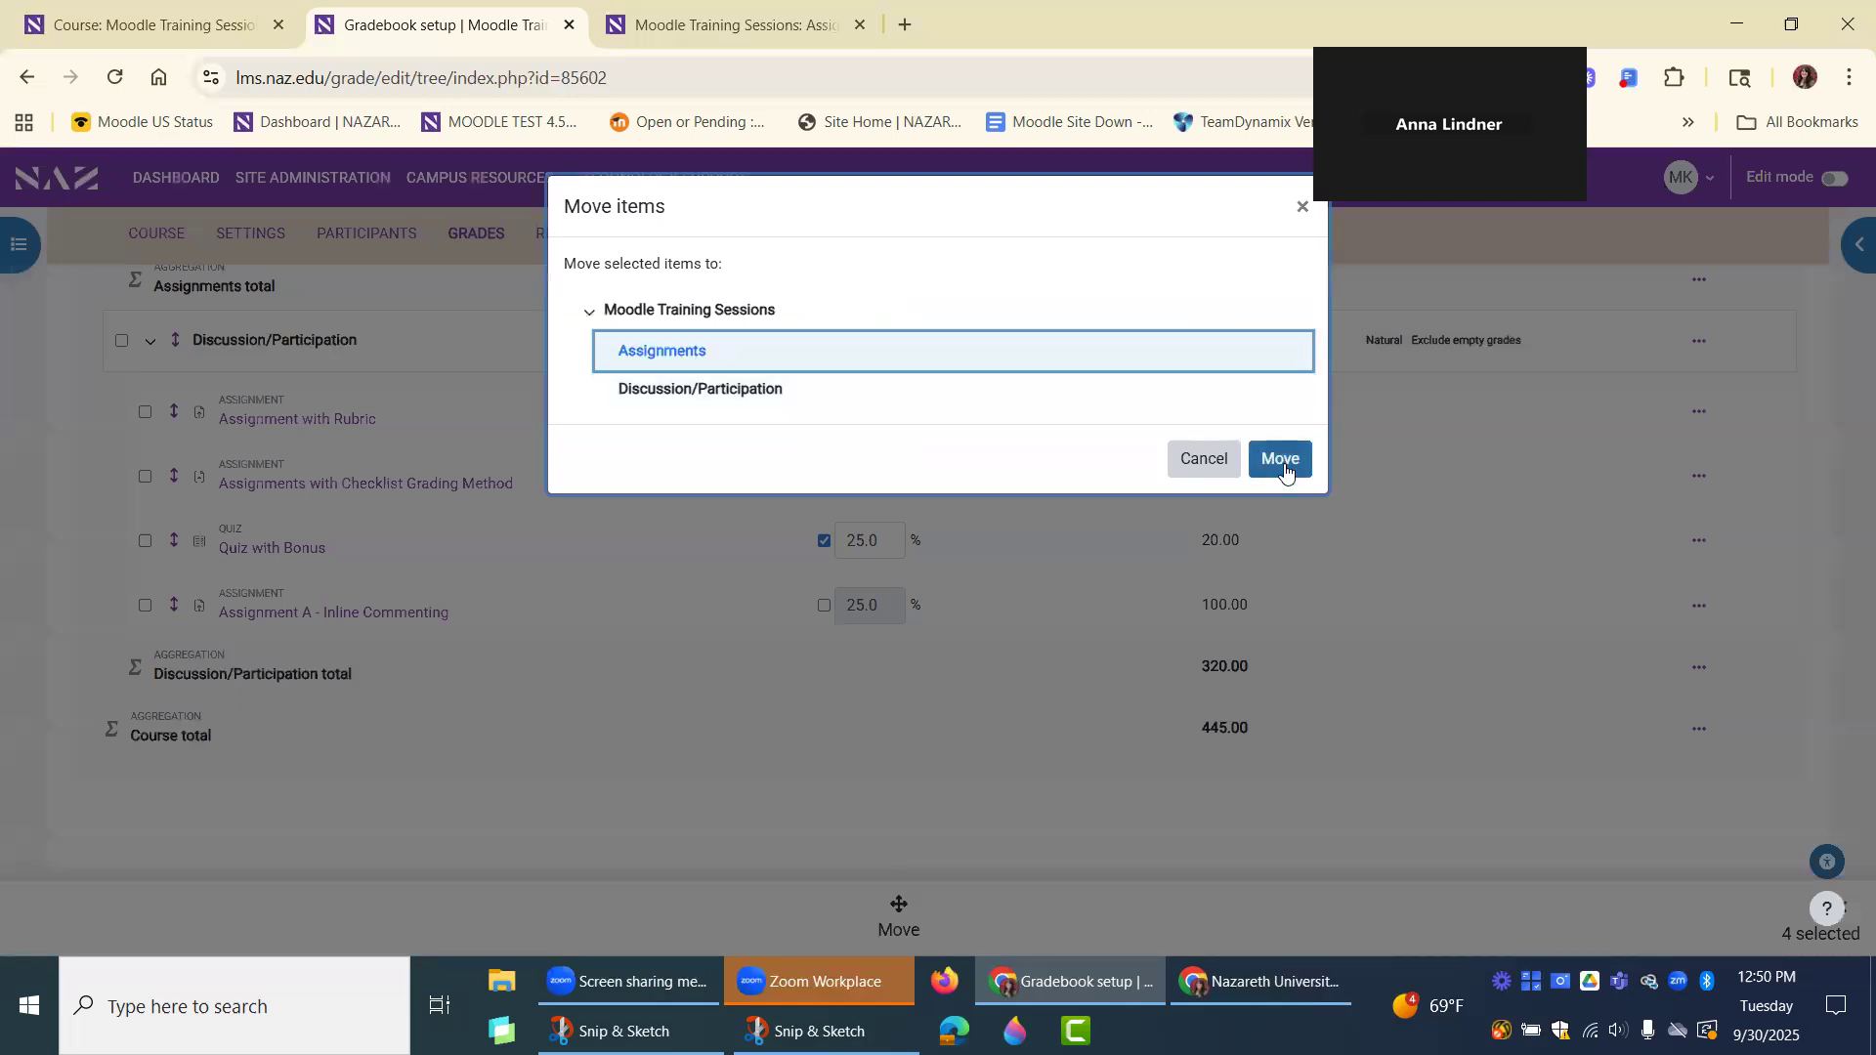
left_click(1282, 461)
left_click(1041, 243)
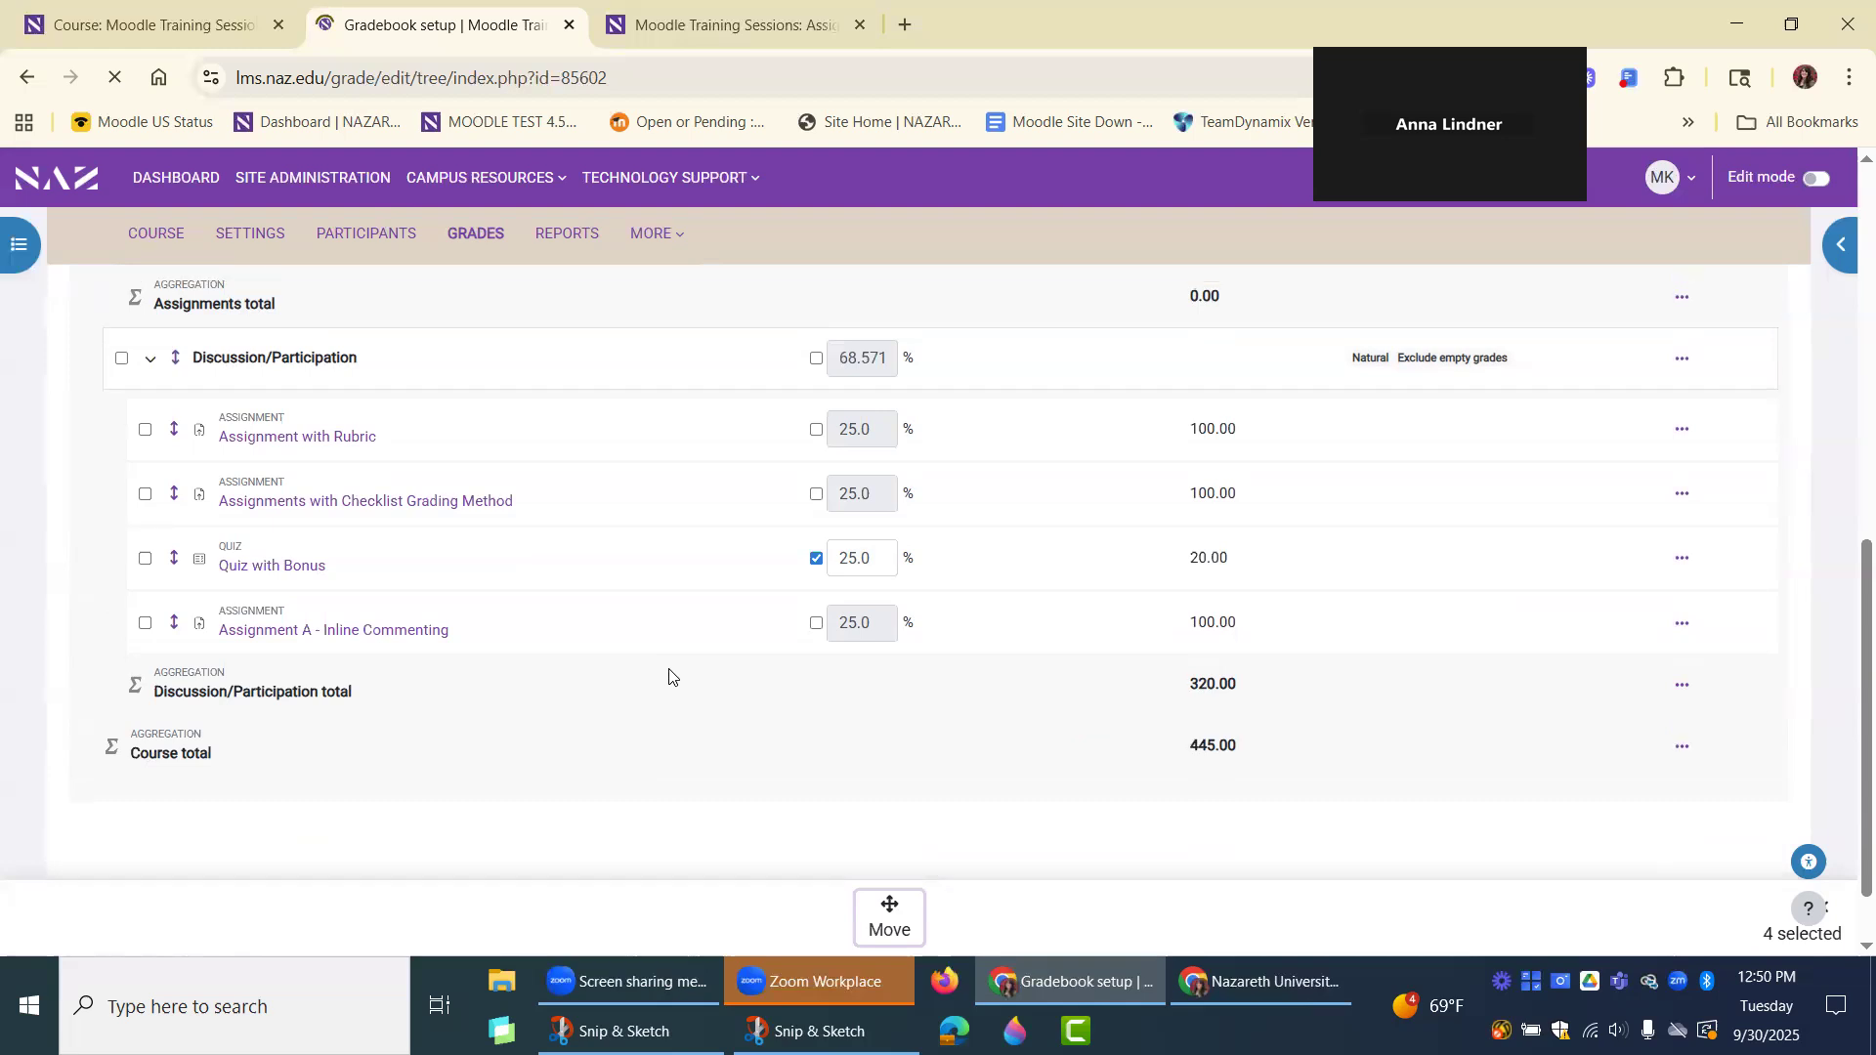
Examine the item weights within Assignments and Discussion/Participation, briefly enabling and disabling the custom weight of Assignment with Rubric.
scroll(711, 566, "down", 1)
scroll(705, 557, "down", 4)
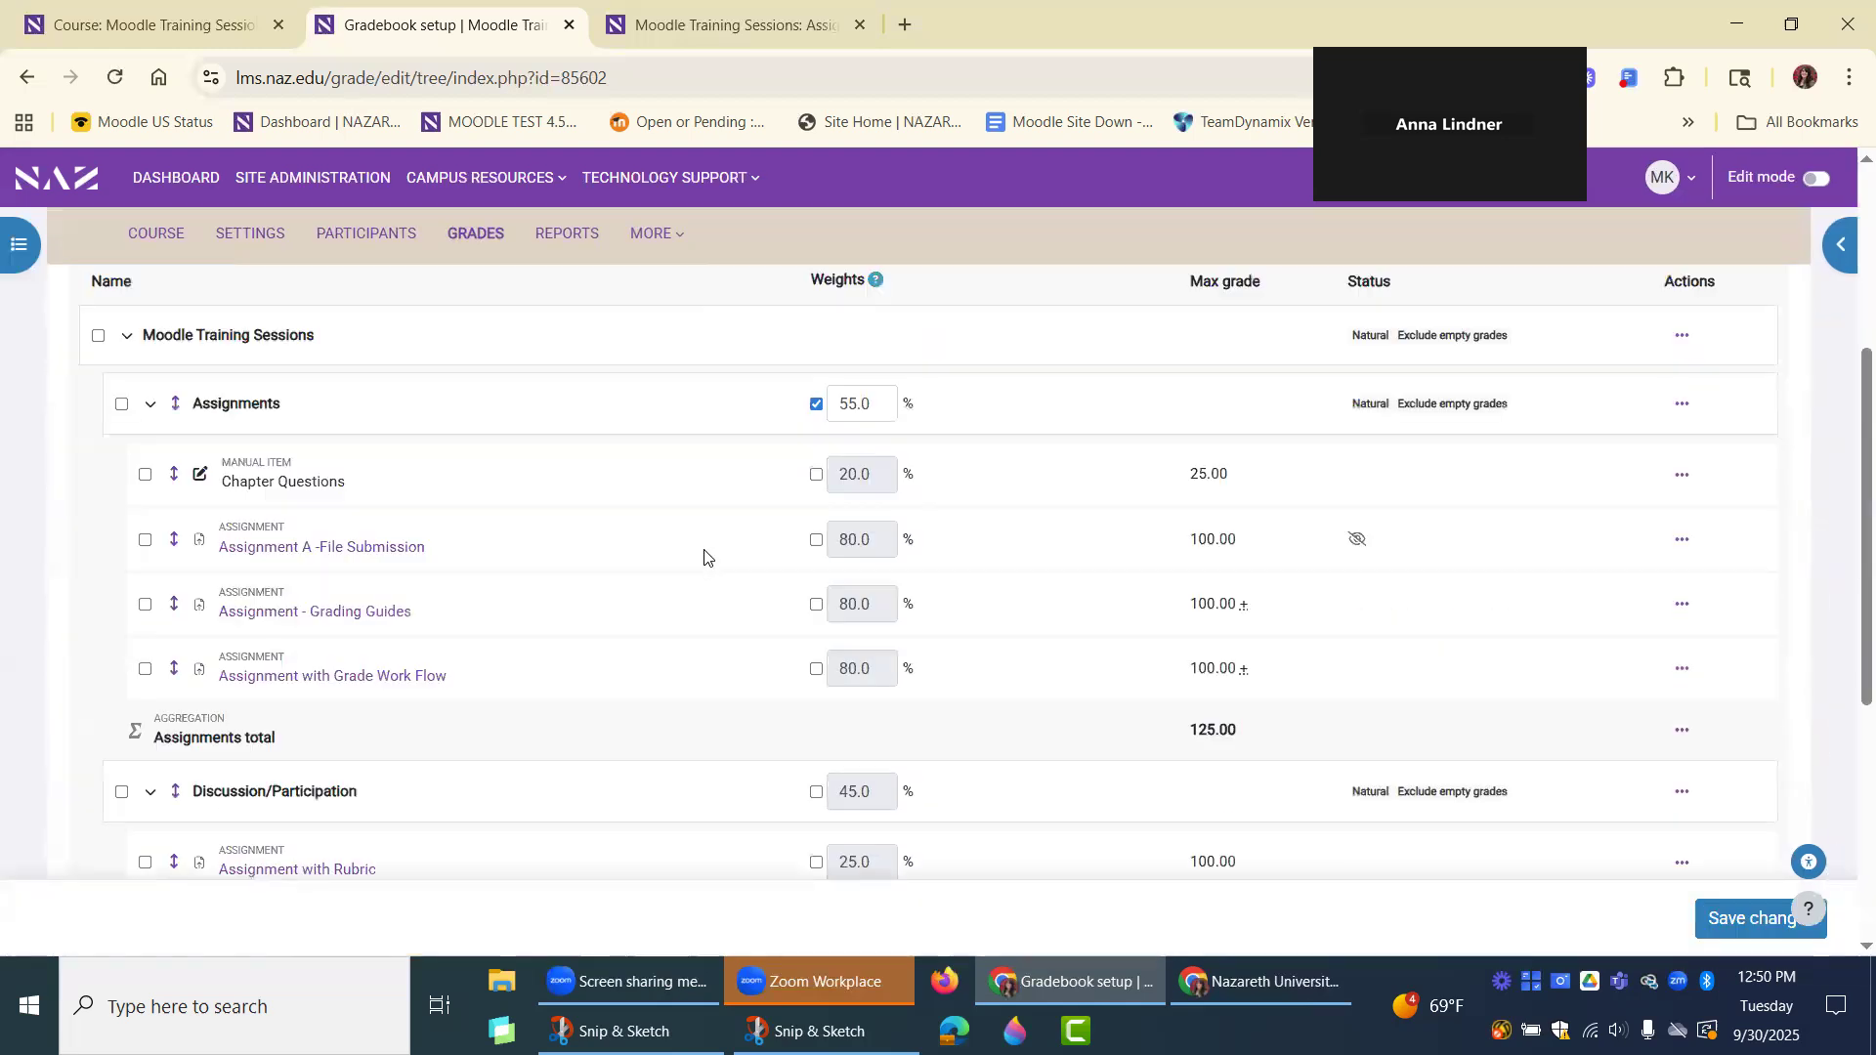
scroll(1123, 644, "up", 2)
scroll(1069, 538, "down", 1)
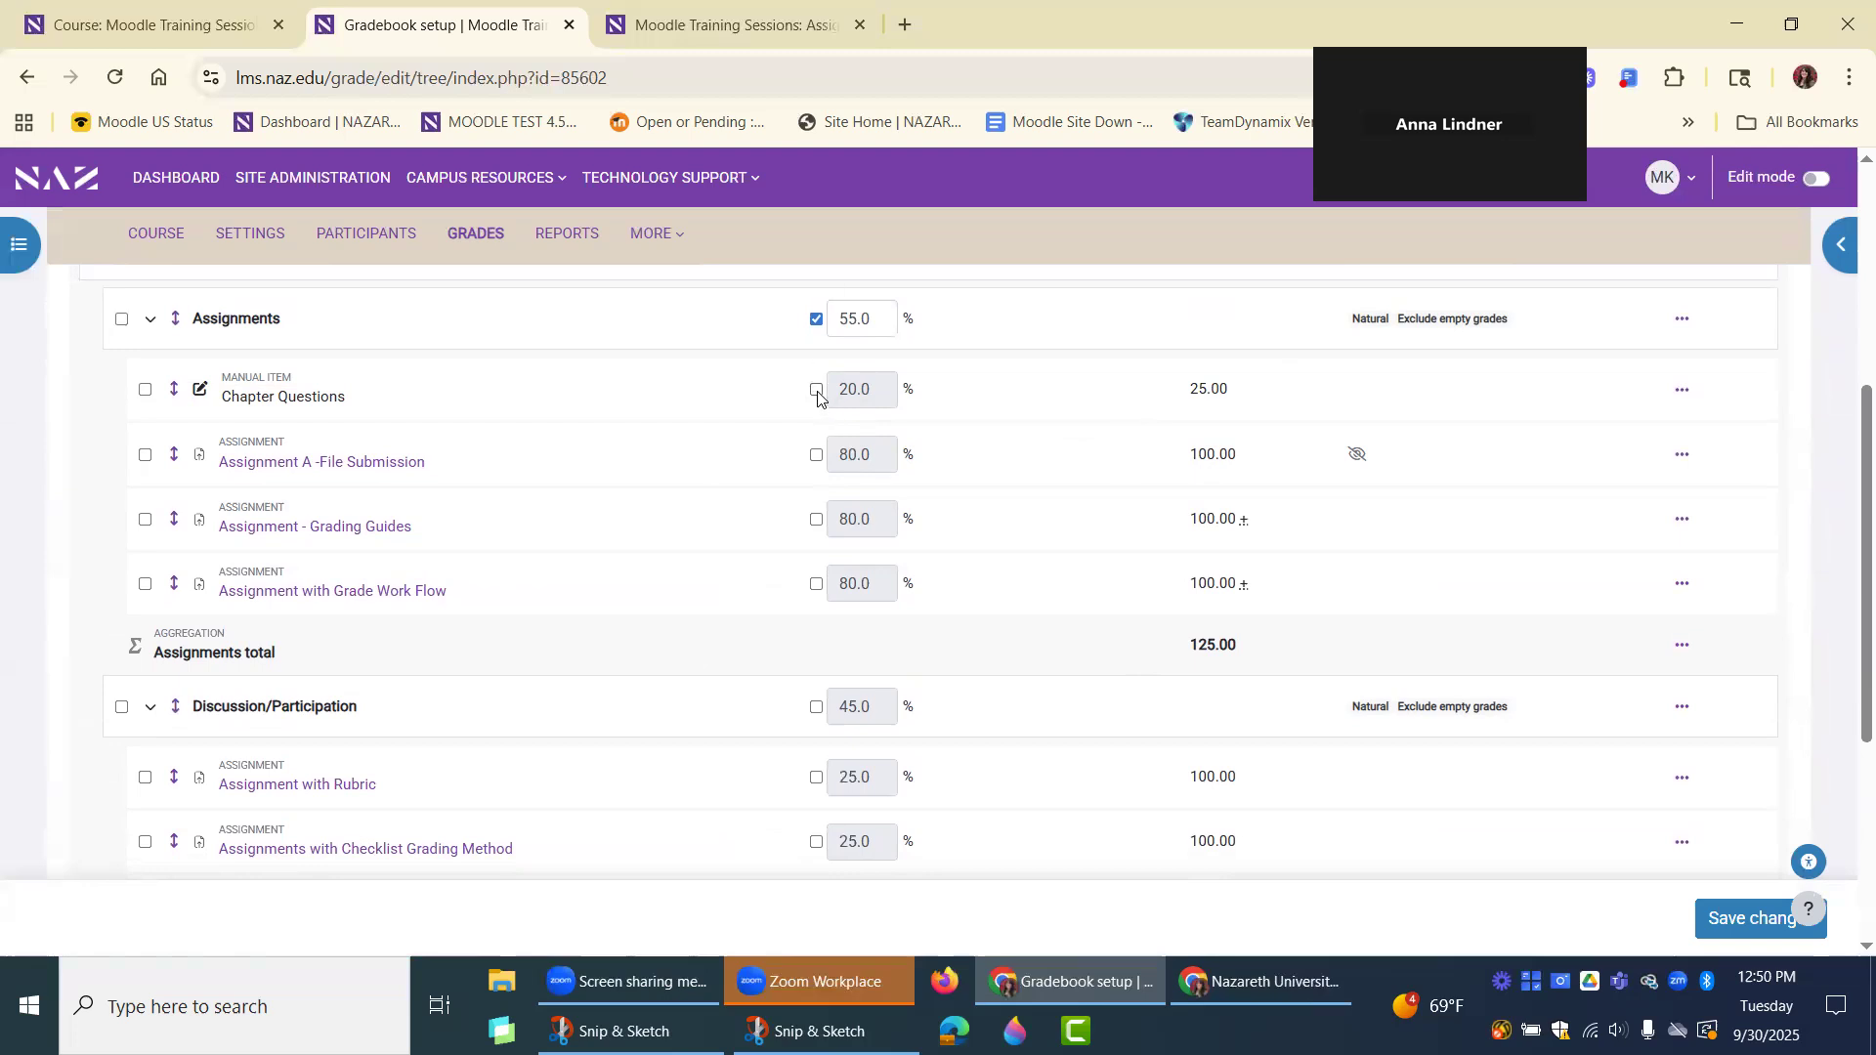
scroll(1059, 540, "down", 2)
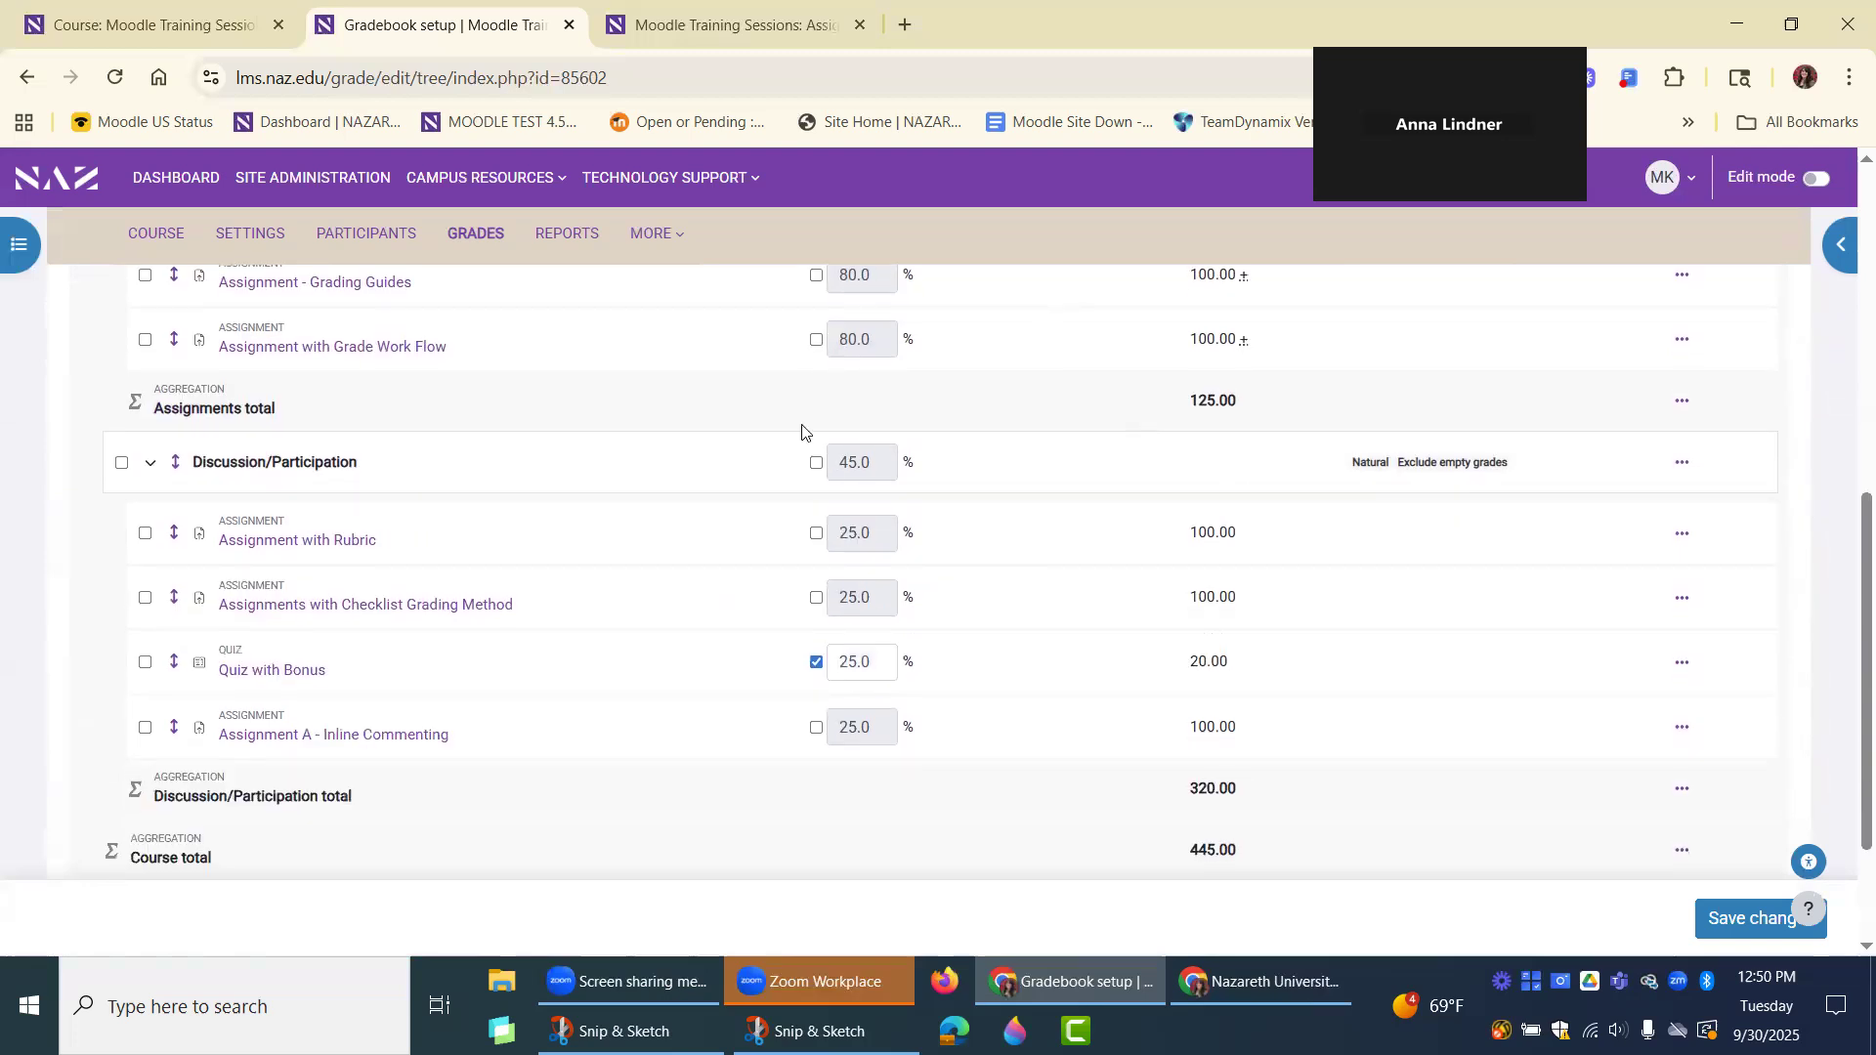
left_click(816, 534)
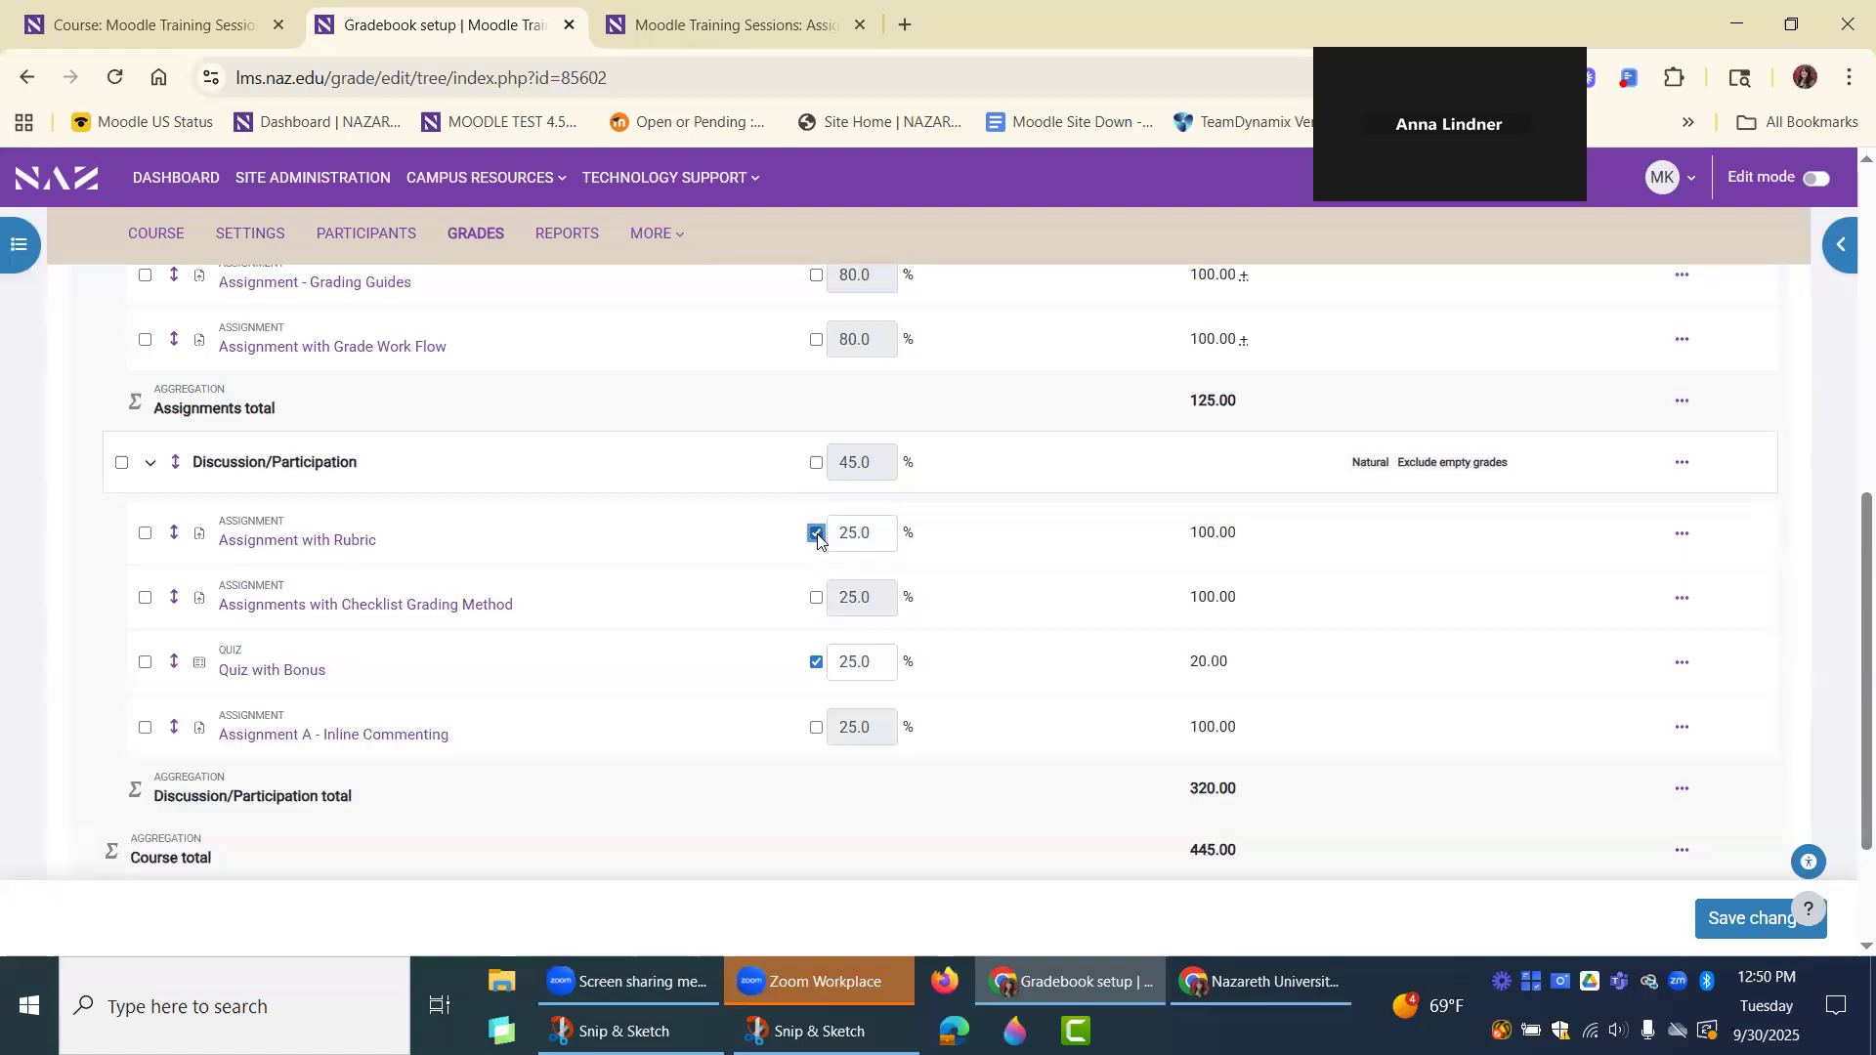
left_click(816, 533)
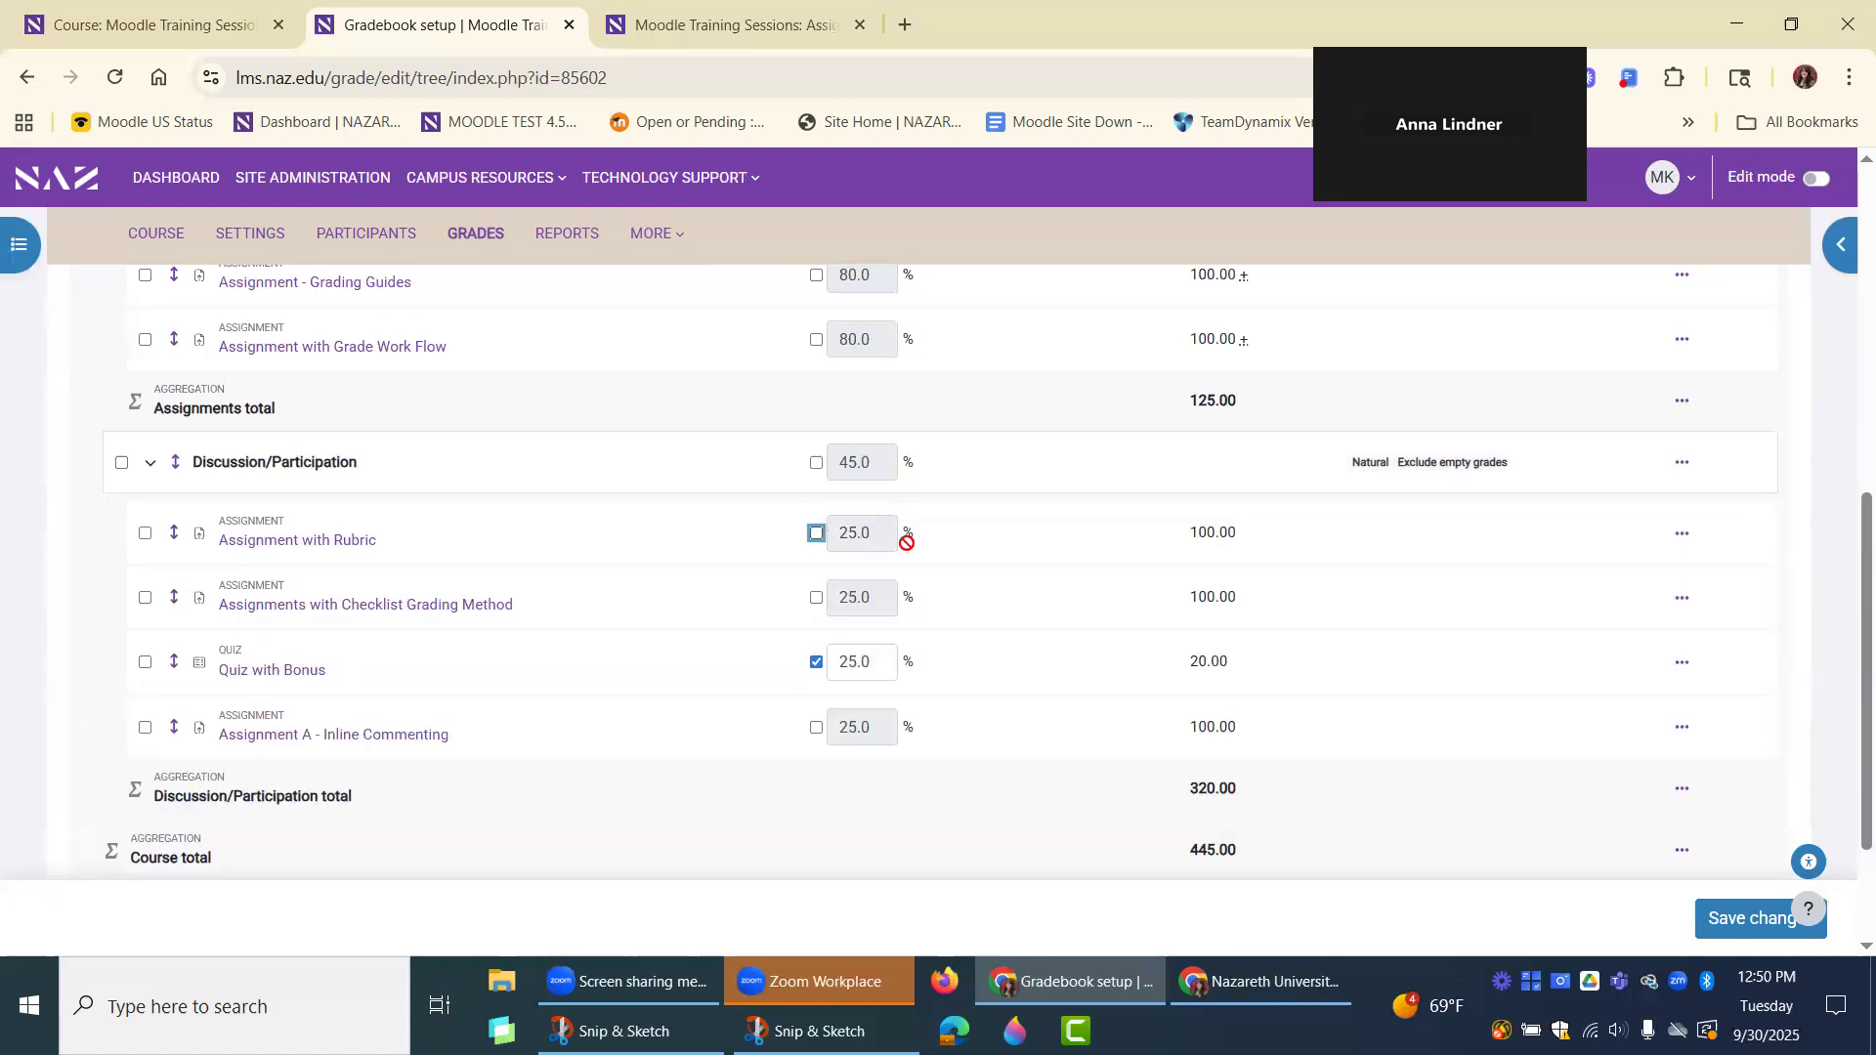
Switch from the gradebook setup to the Grader report, leaving without saving.
scroll(1080, 607, "up", 10)
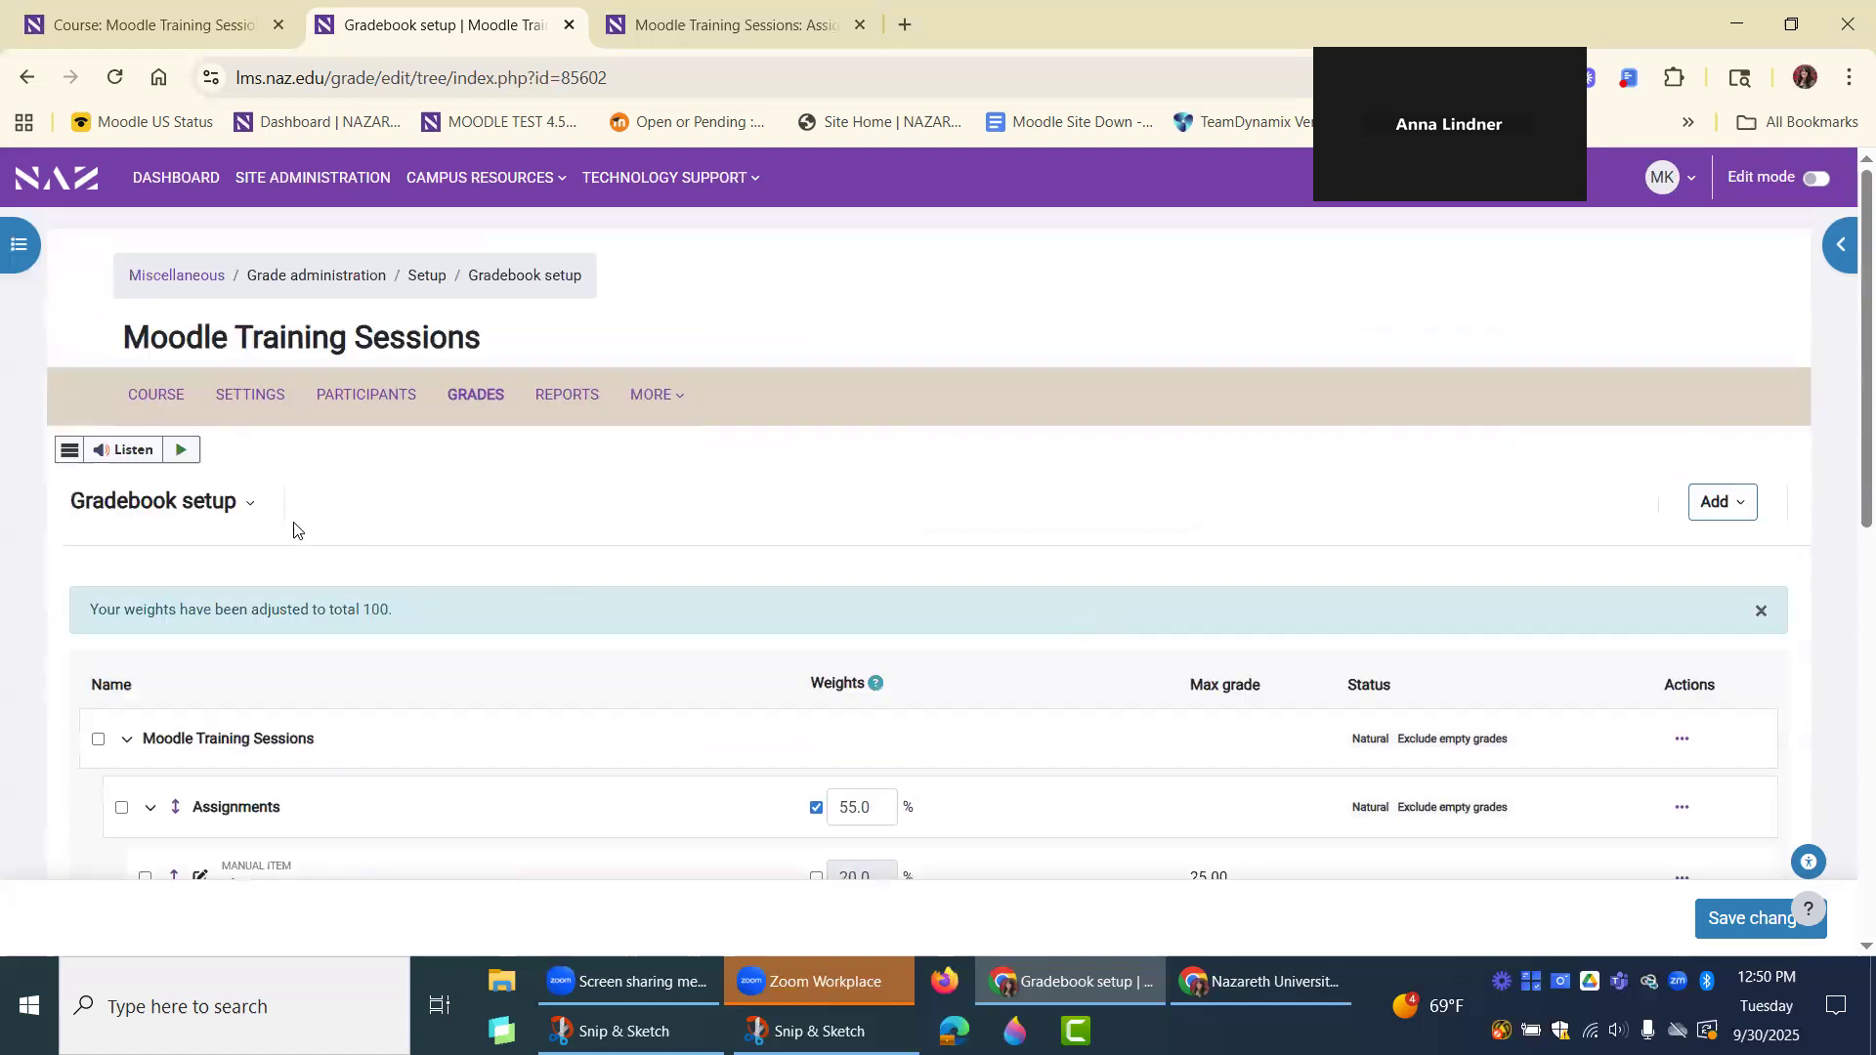
left_click(220, 506)
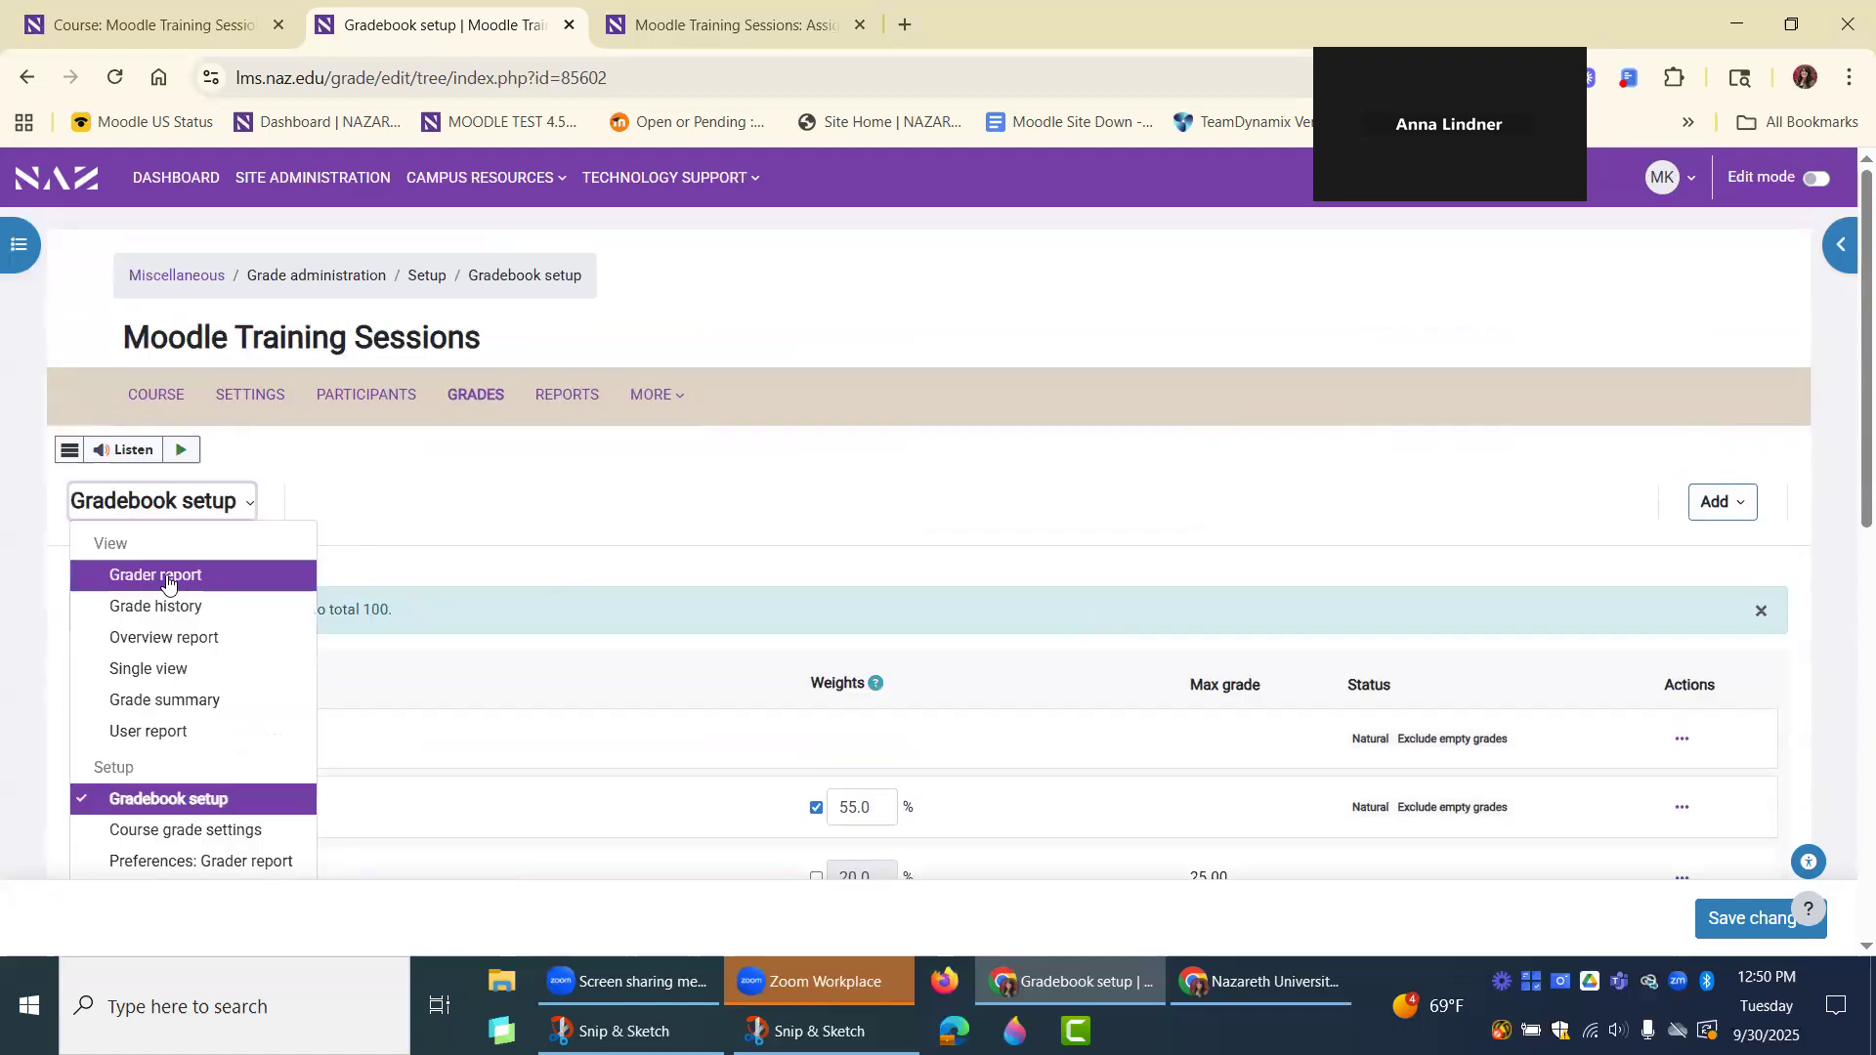
left_click(190, 576)
left_click(1040, 246)
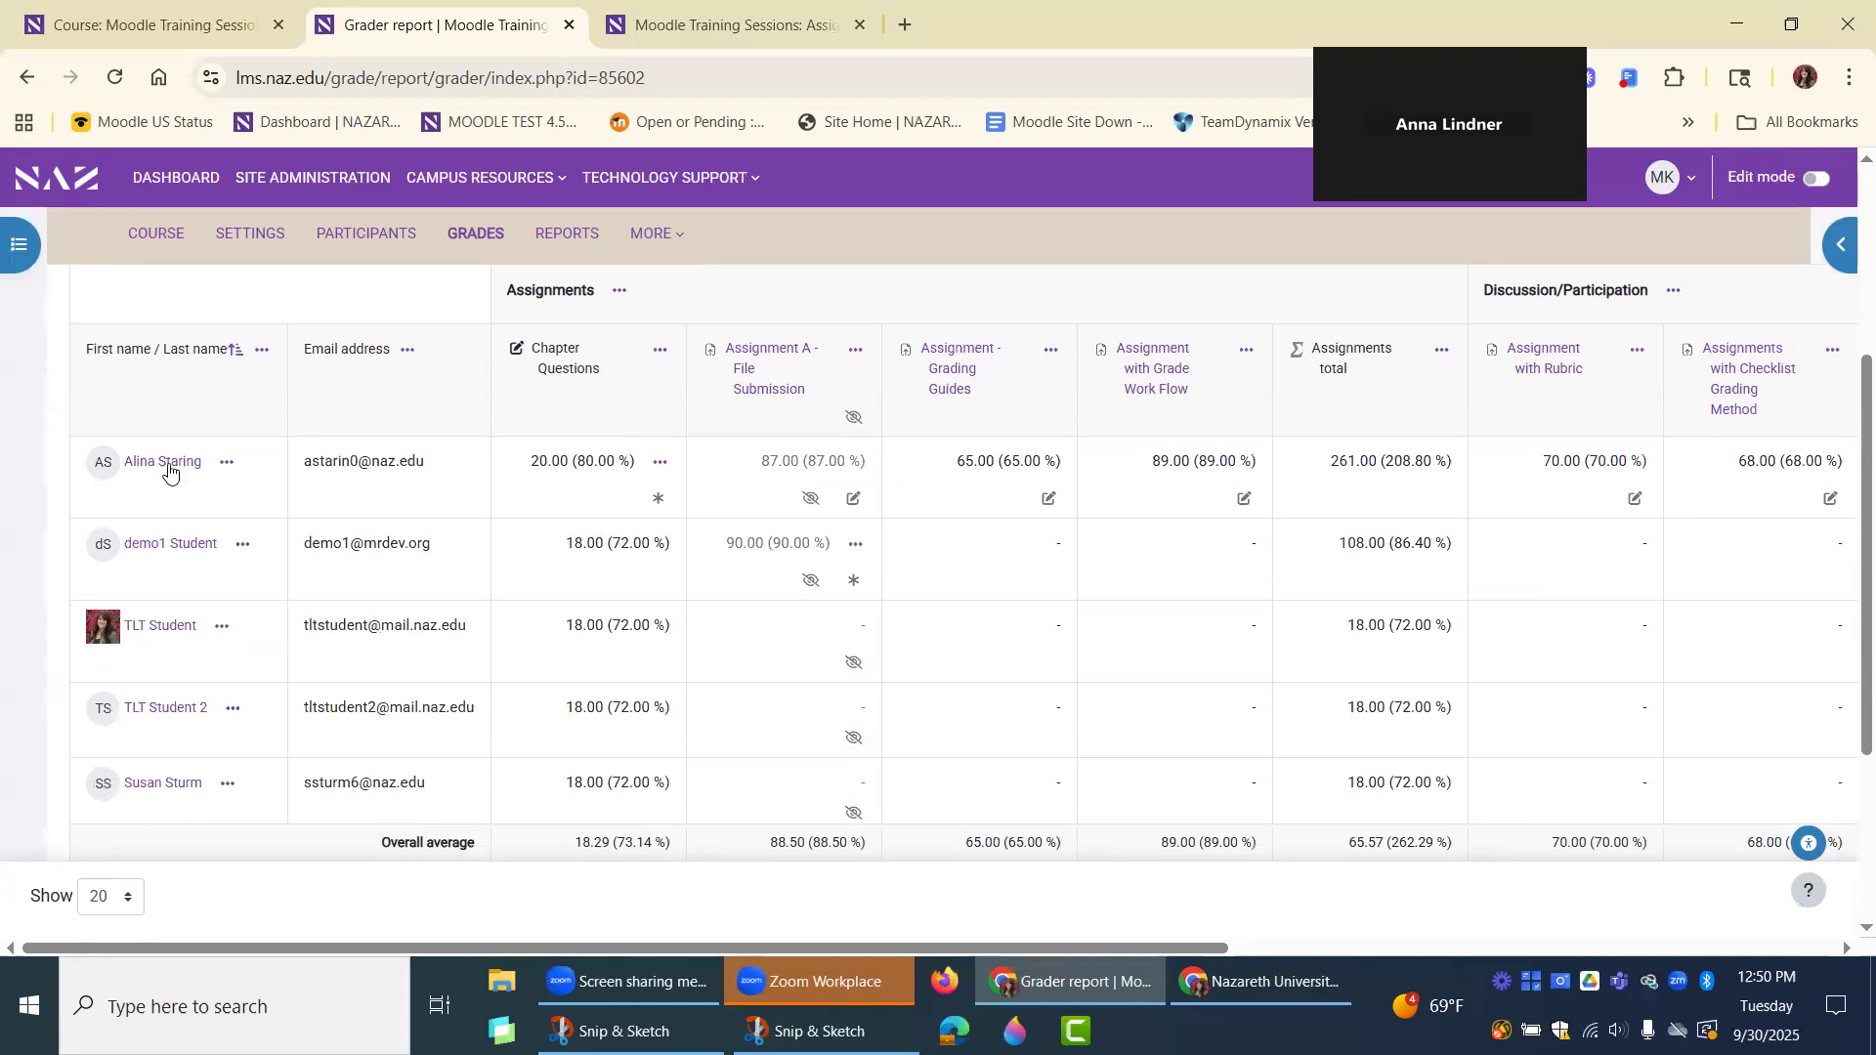
Open the demo1 student's User report and review the calculated weights, grades and category totals.
left_click(247, 553)
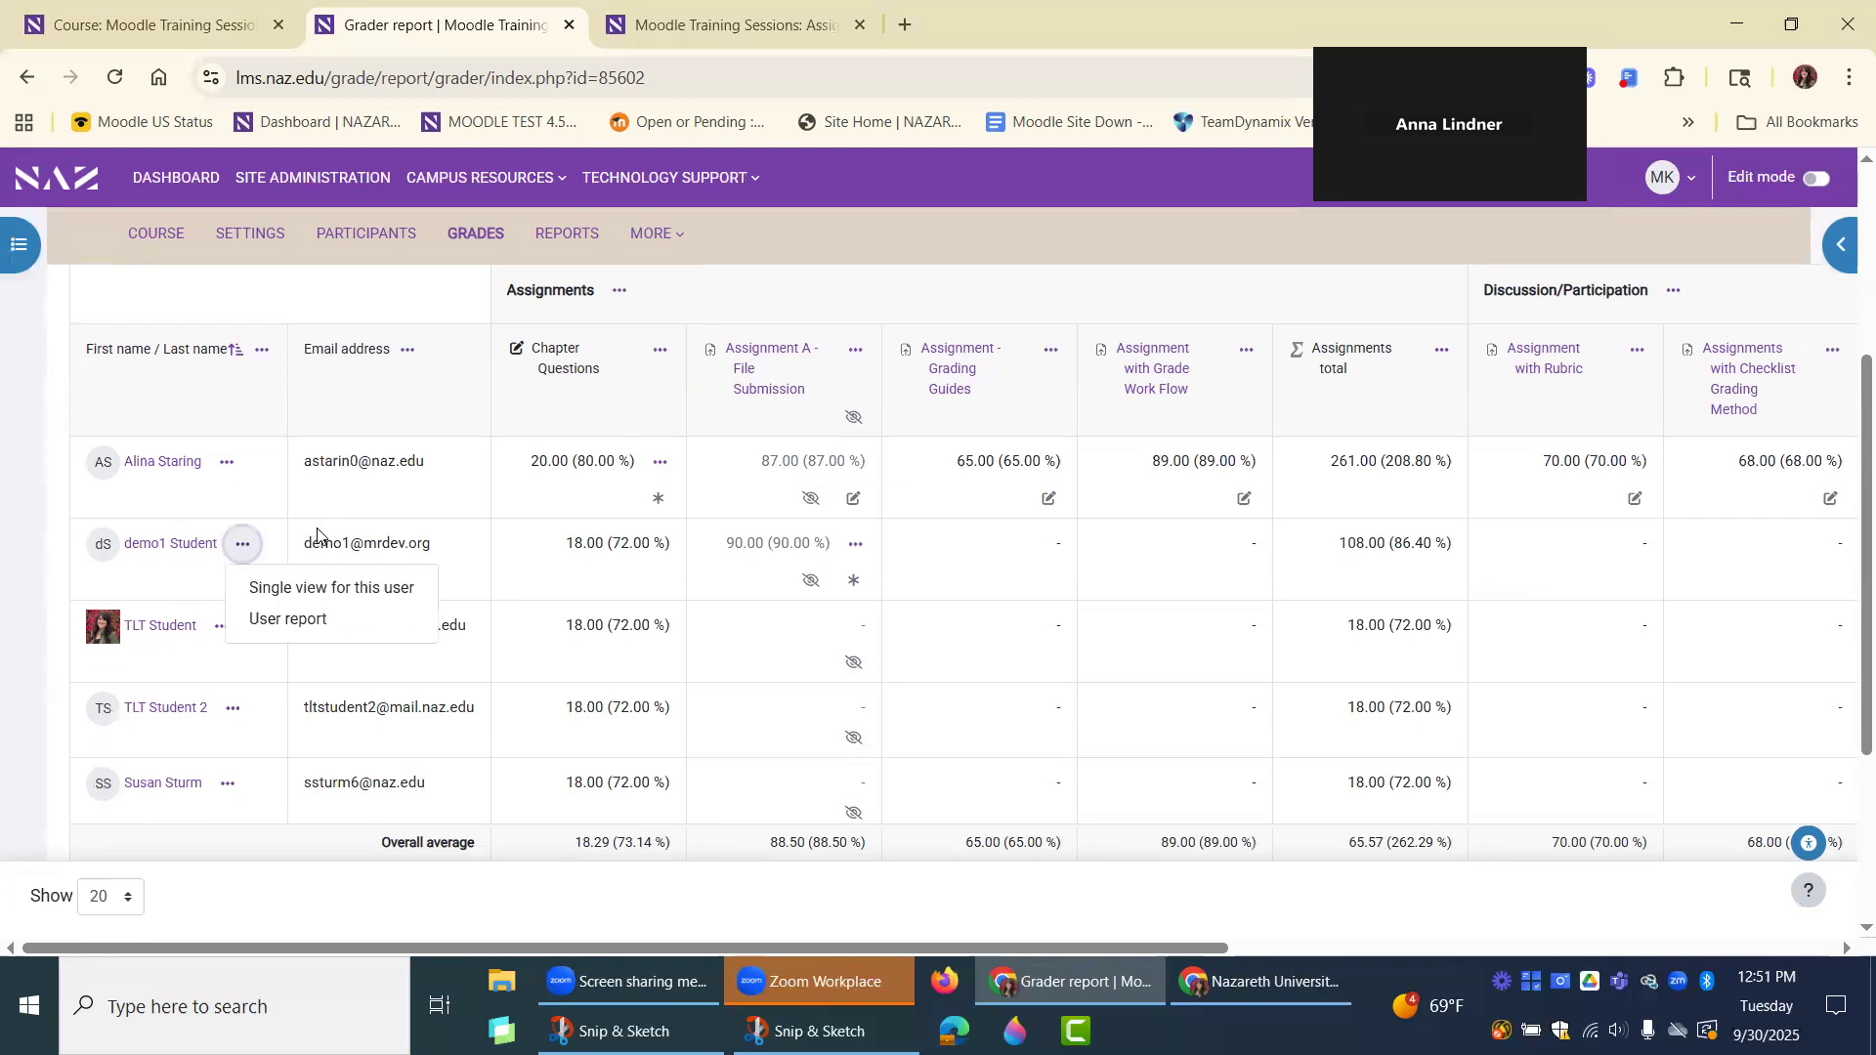
left_click(291, 625)
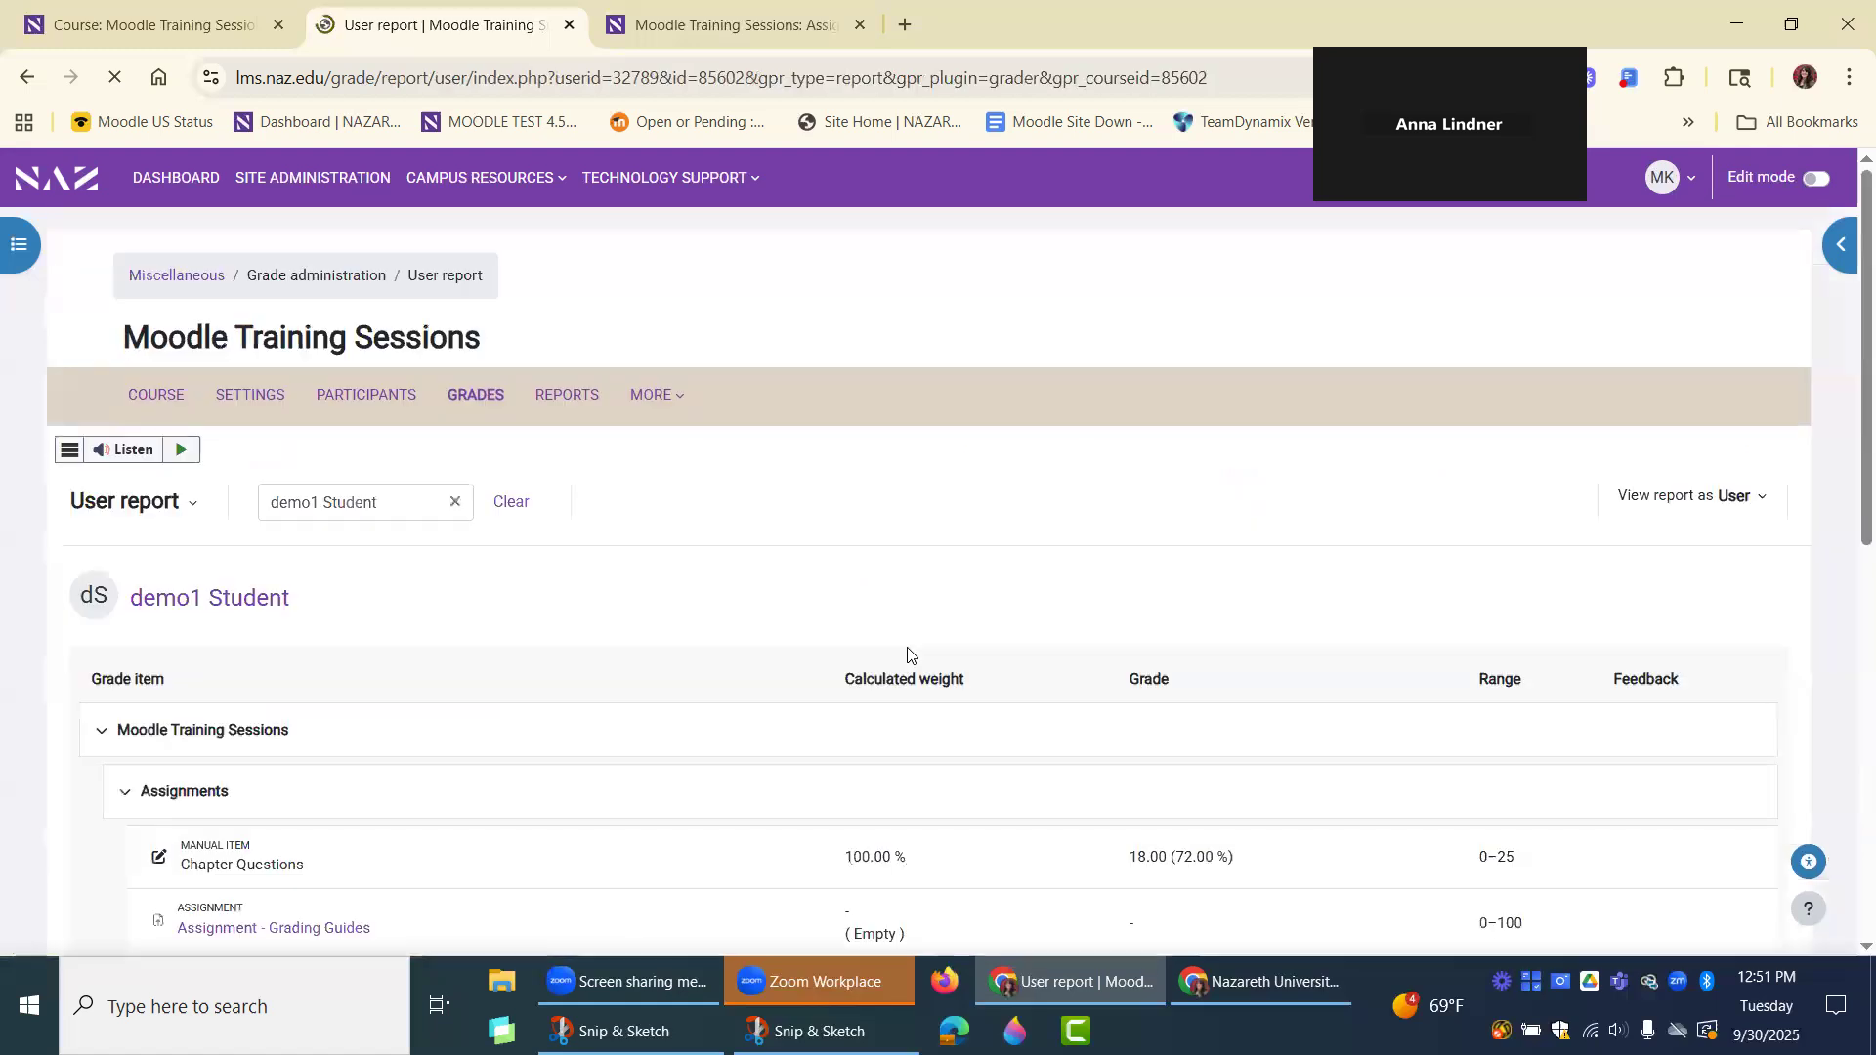
scroll(1130, 611, "down", 5)
scroll(1563, 503, "down", 4)
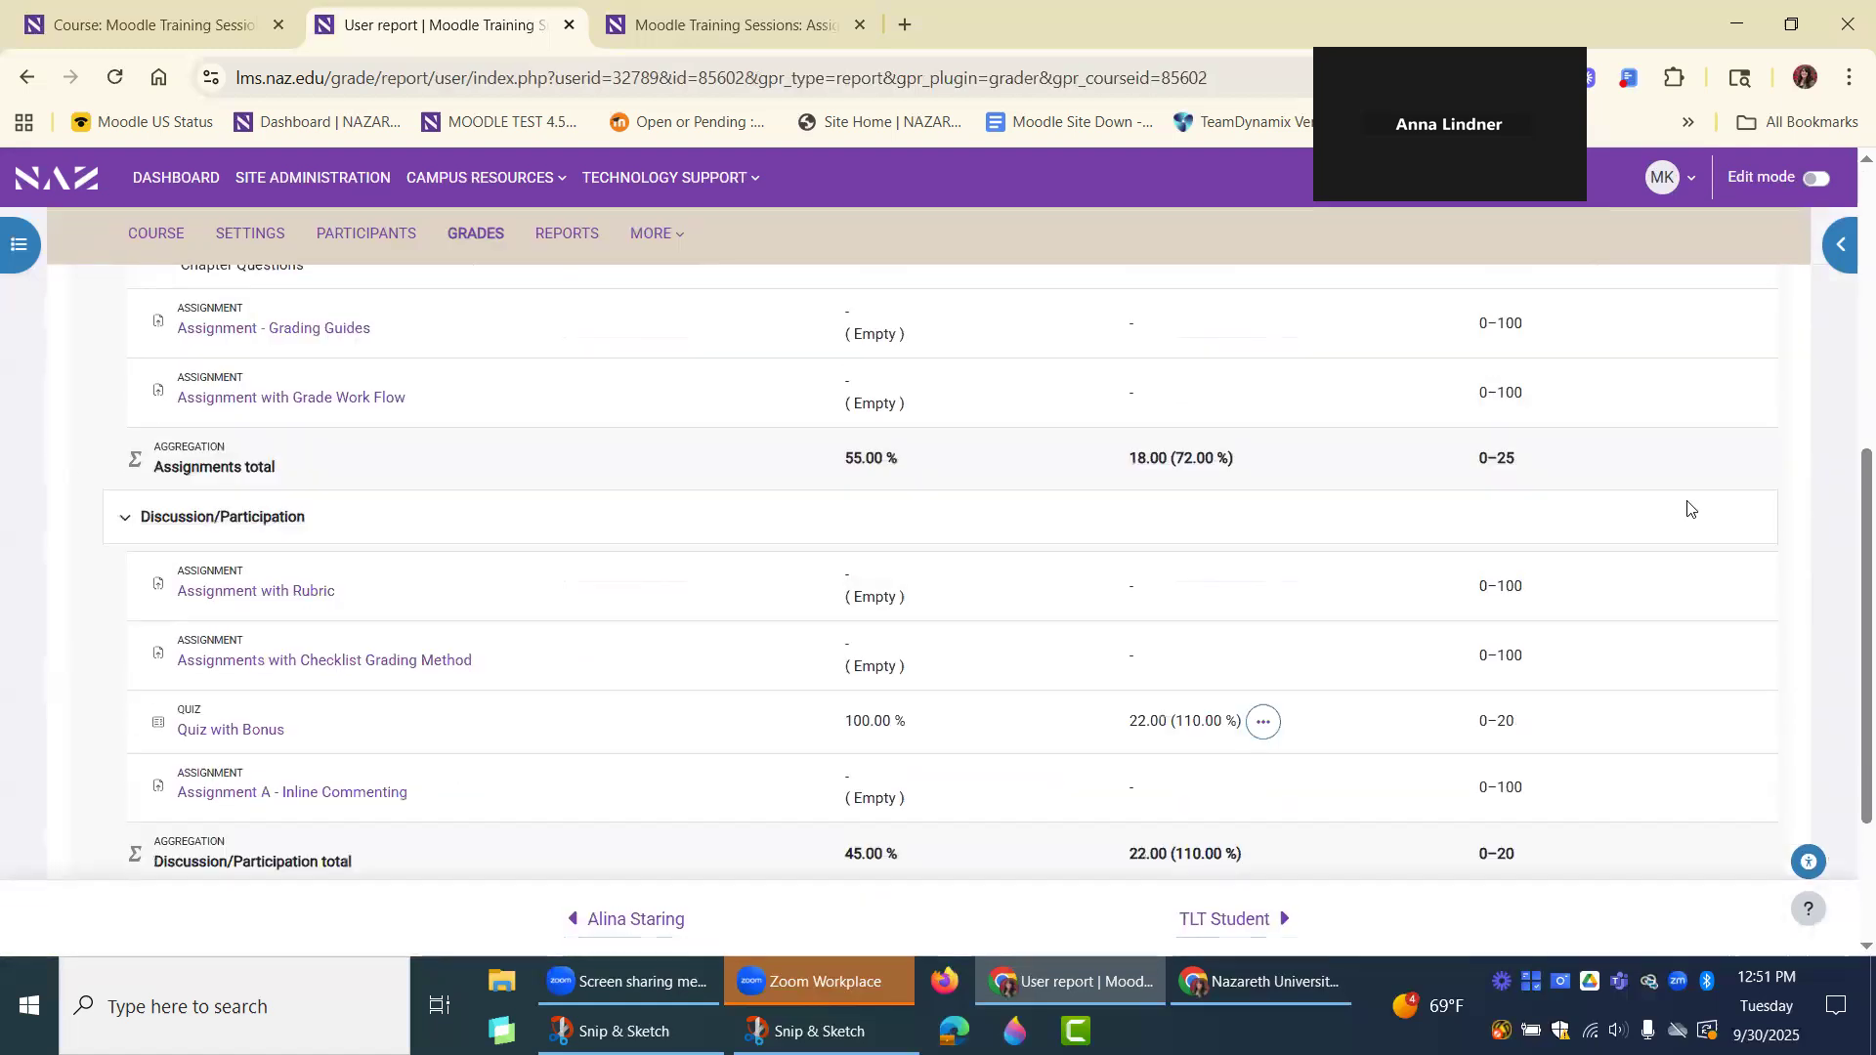
scroll(1631, 587, "up", 3)
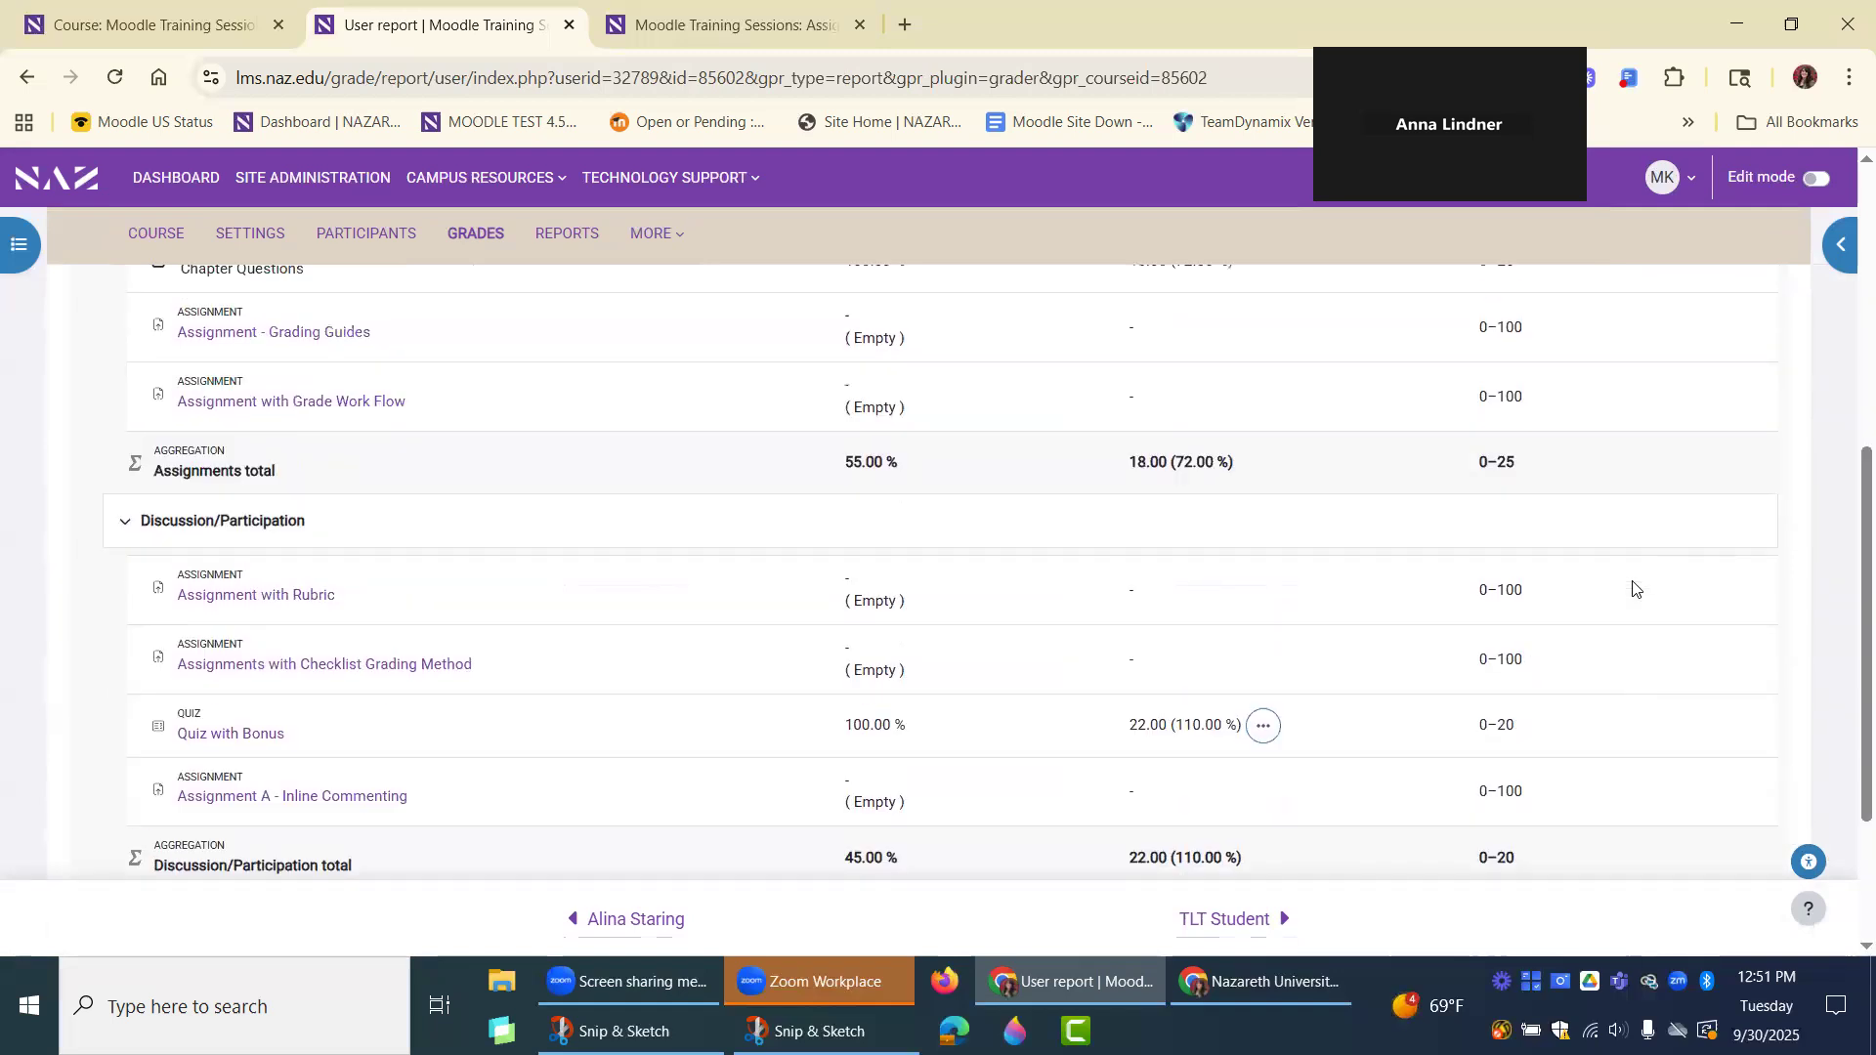
scroll(1631, 587, "up", 4)
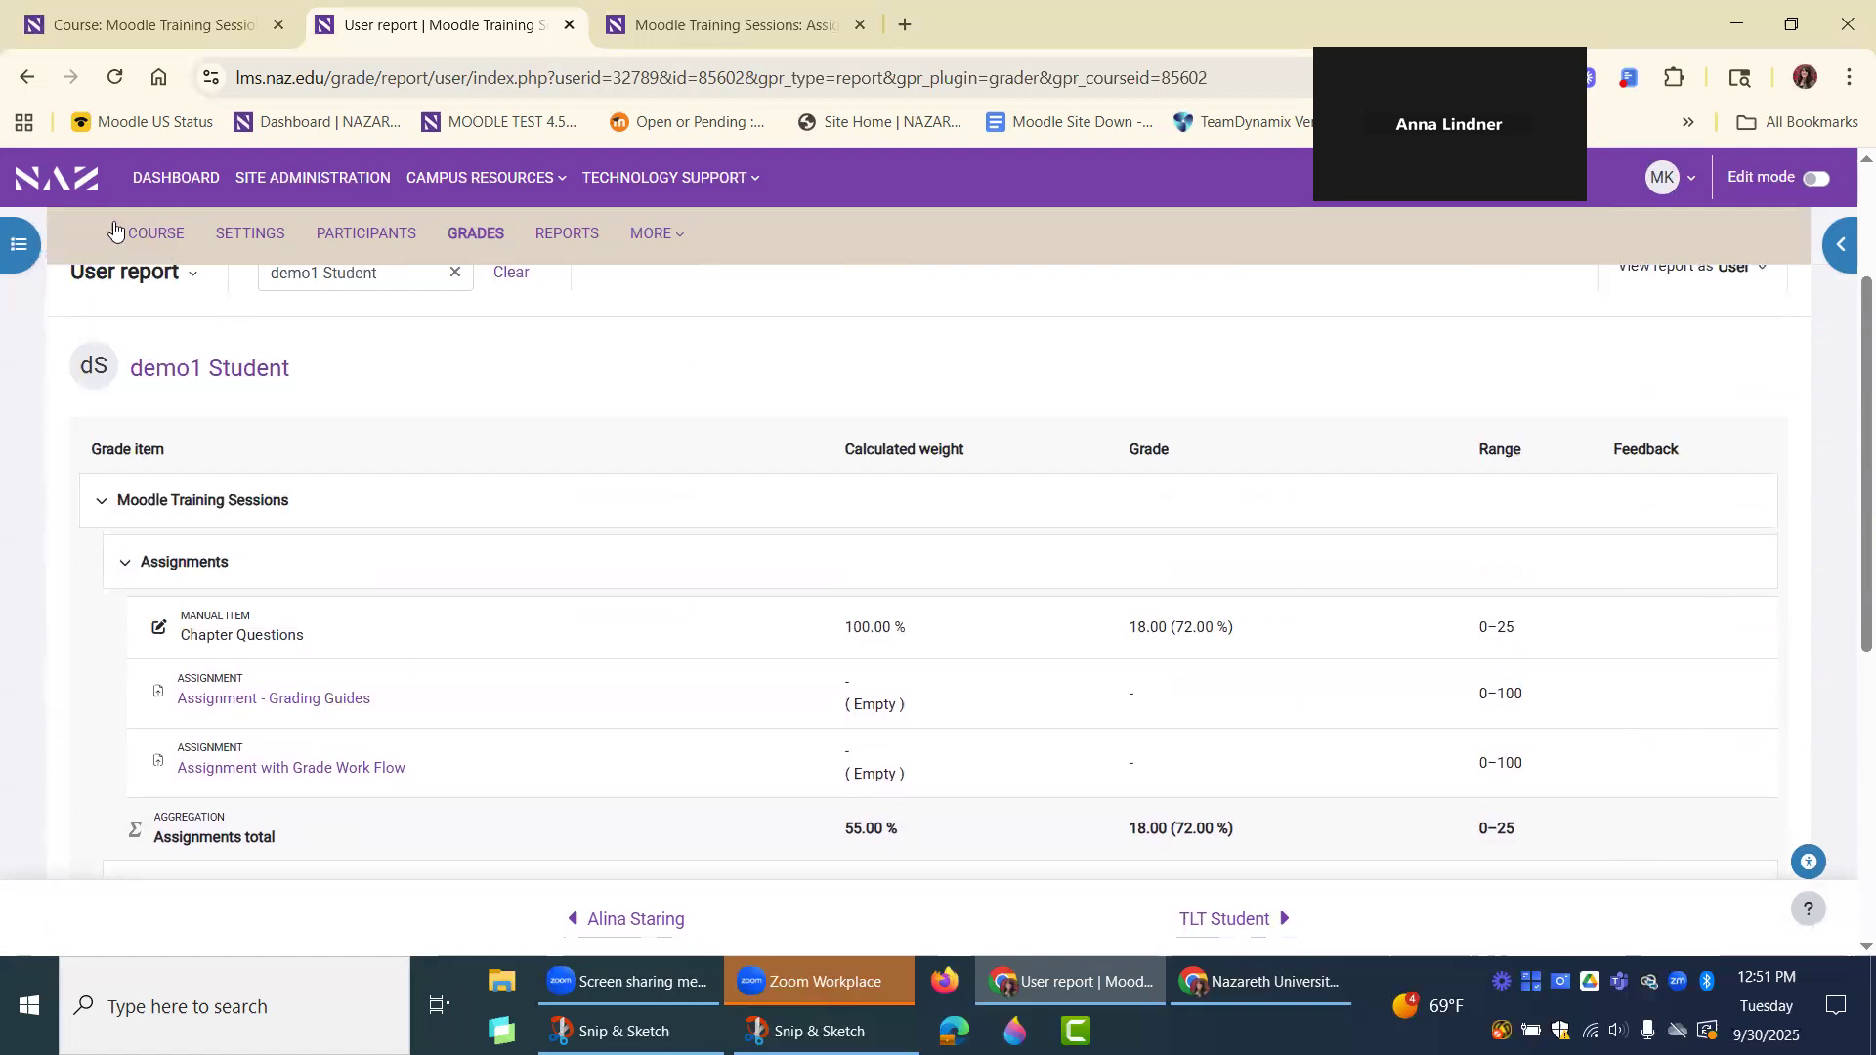
Search the User report for another student by first name and open the matching student's report.
scroll(125, 344, "up", 1)
left_click(147, 403)
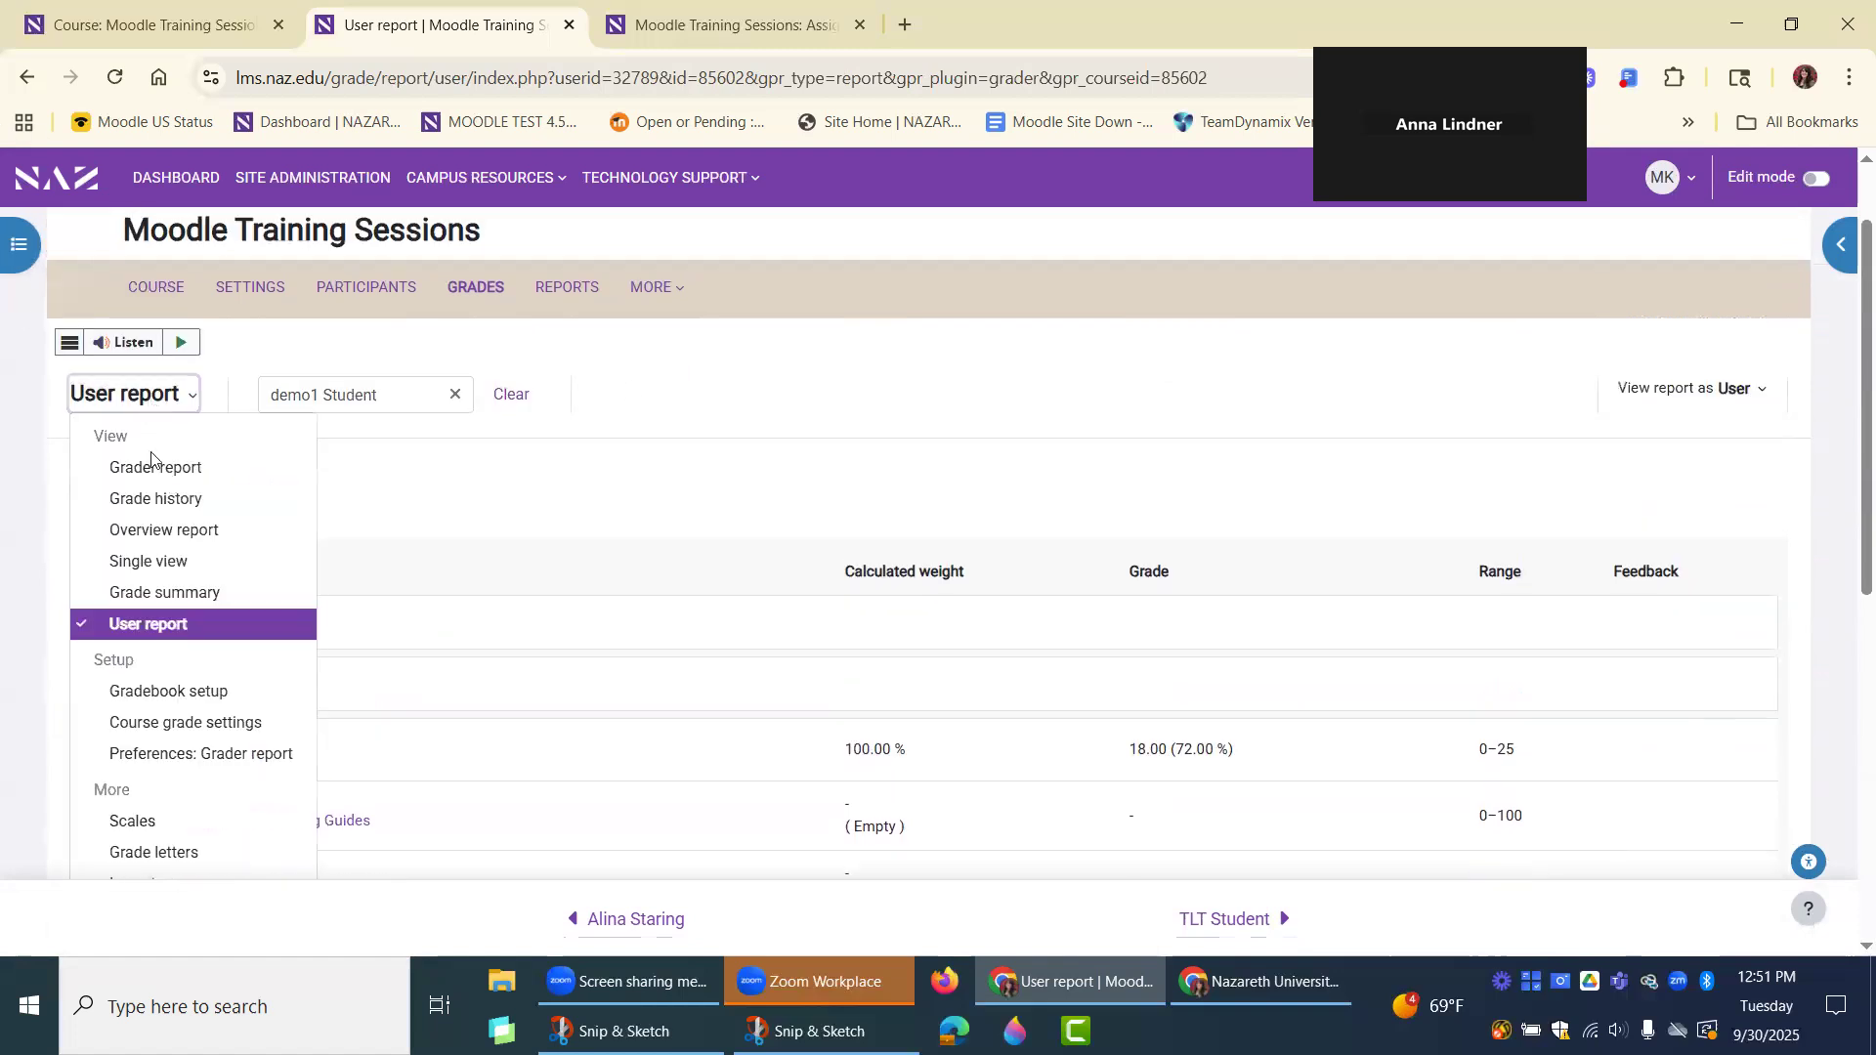
key("Escape")
left_click(378, 398)
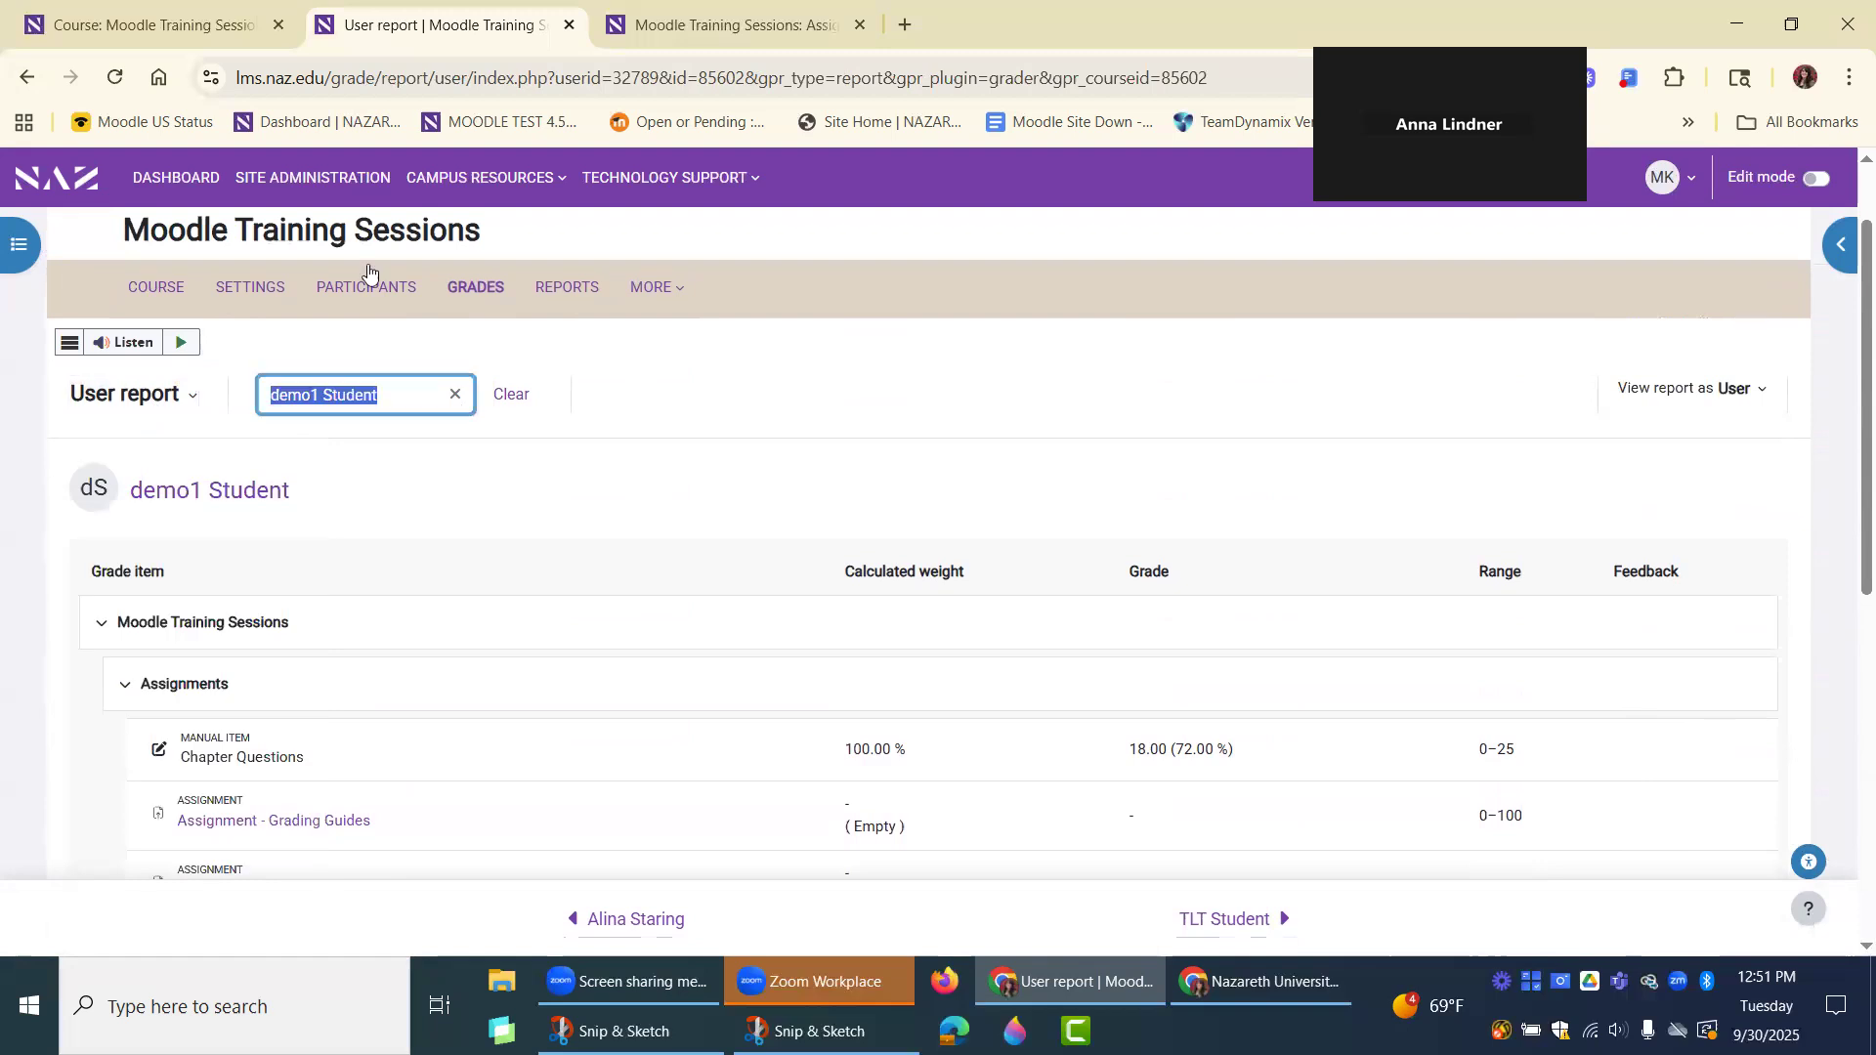
type("alia")
key("BackSpace")
type("na")
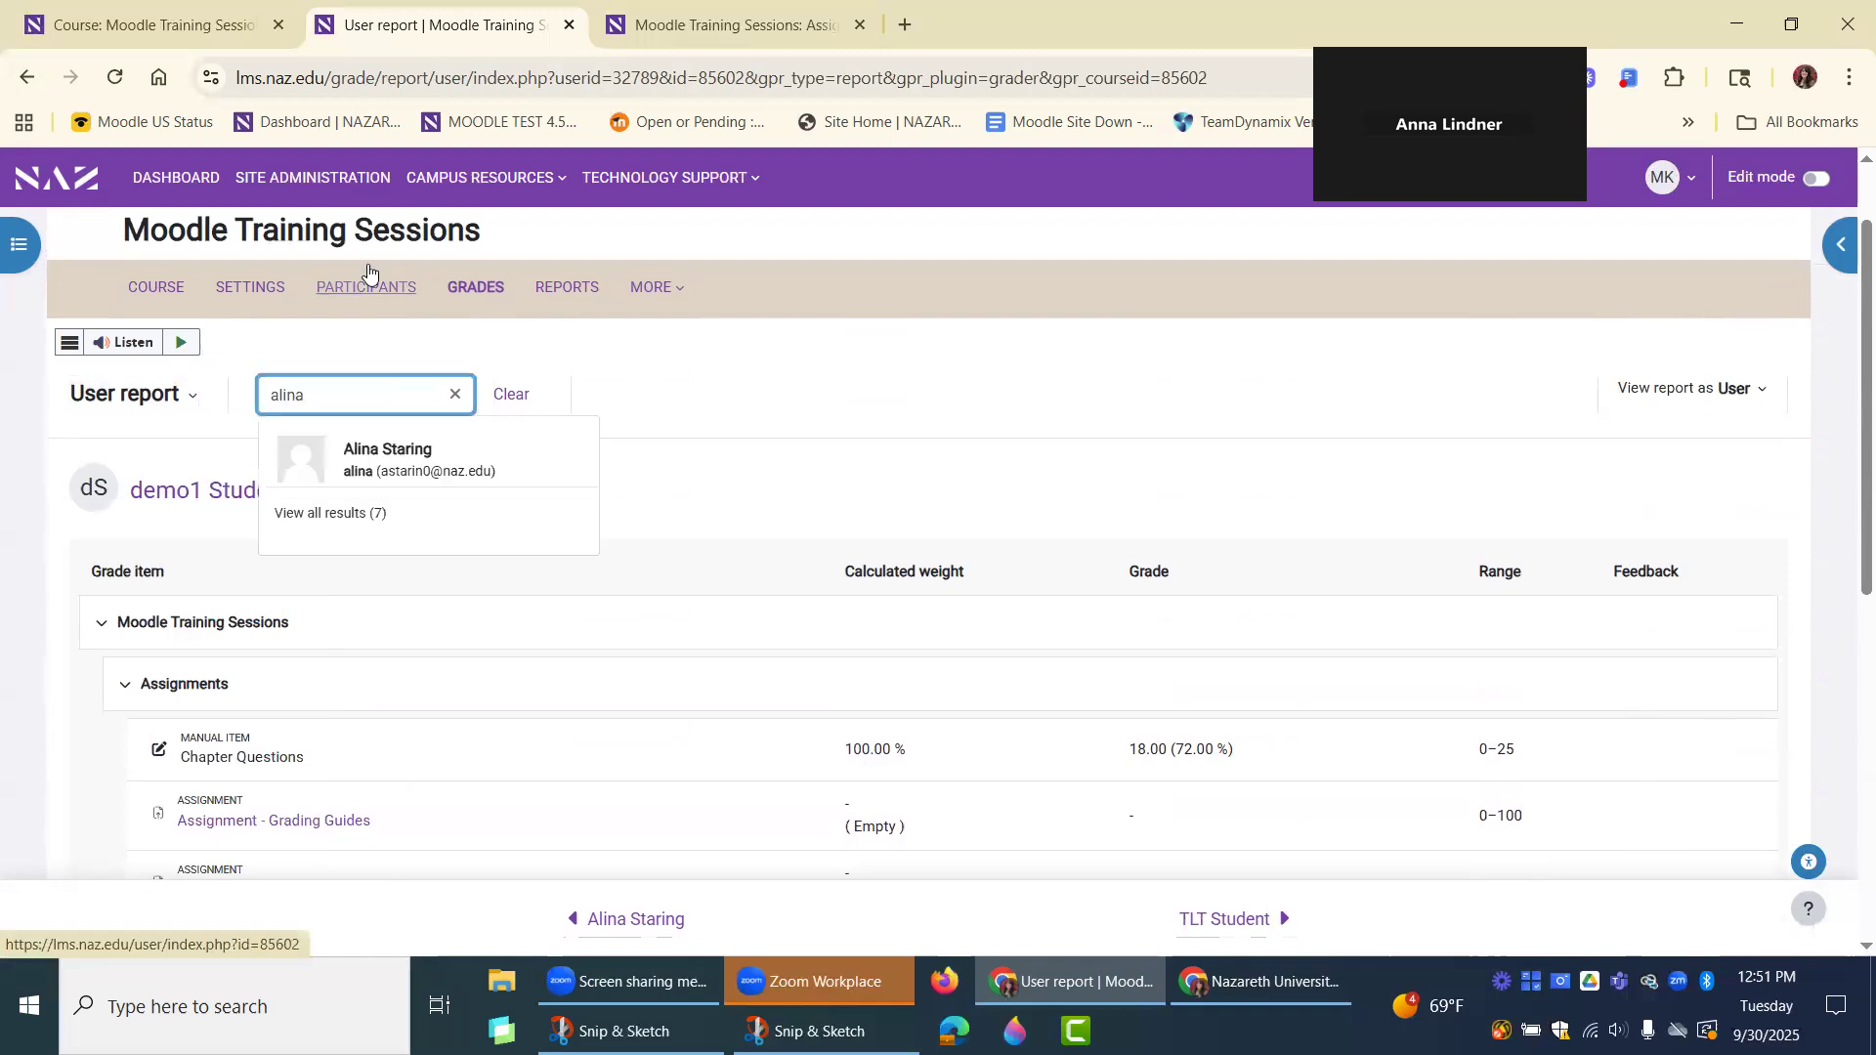
left_click(459, 454)
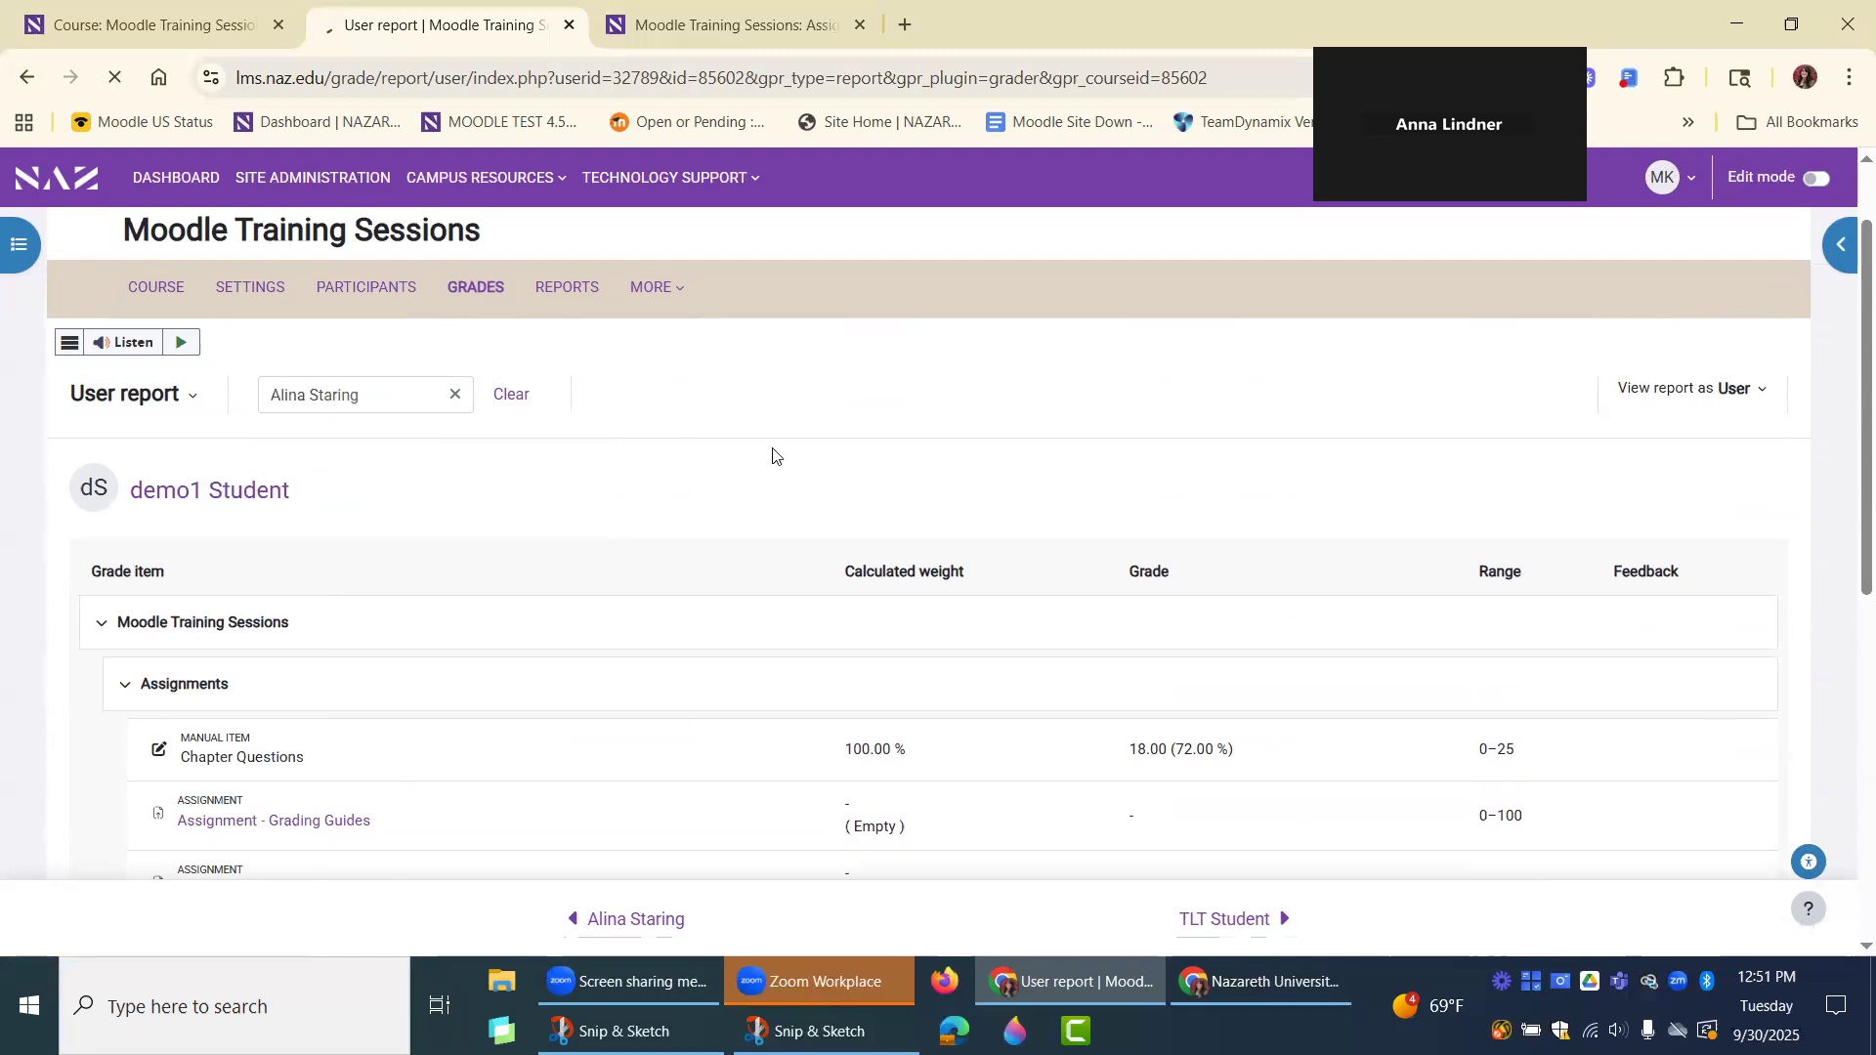
Examine the student's calculated weights, extra credit items, grades and totals in Assignments and Discussion/Participation.
scroll(864, 397, "down", 3)
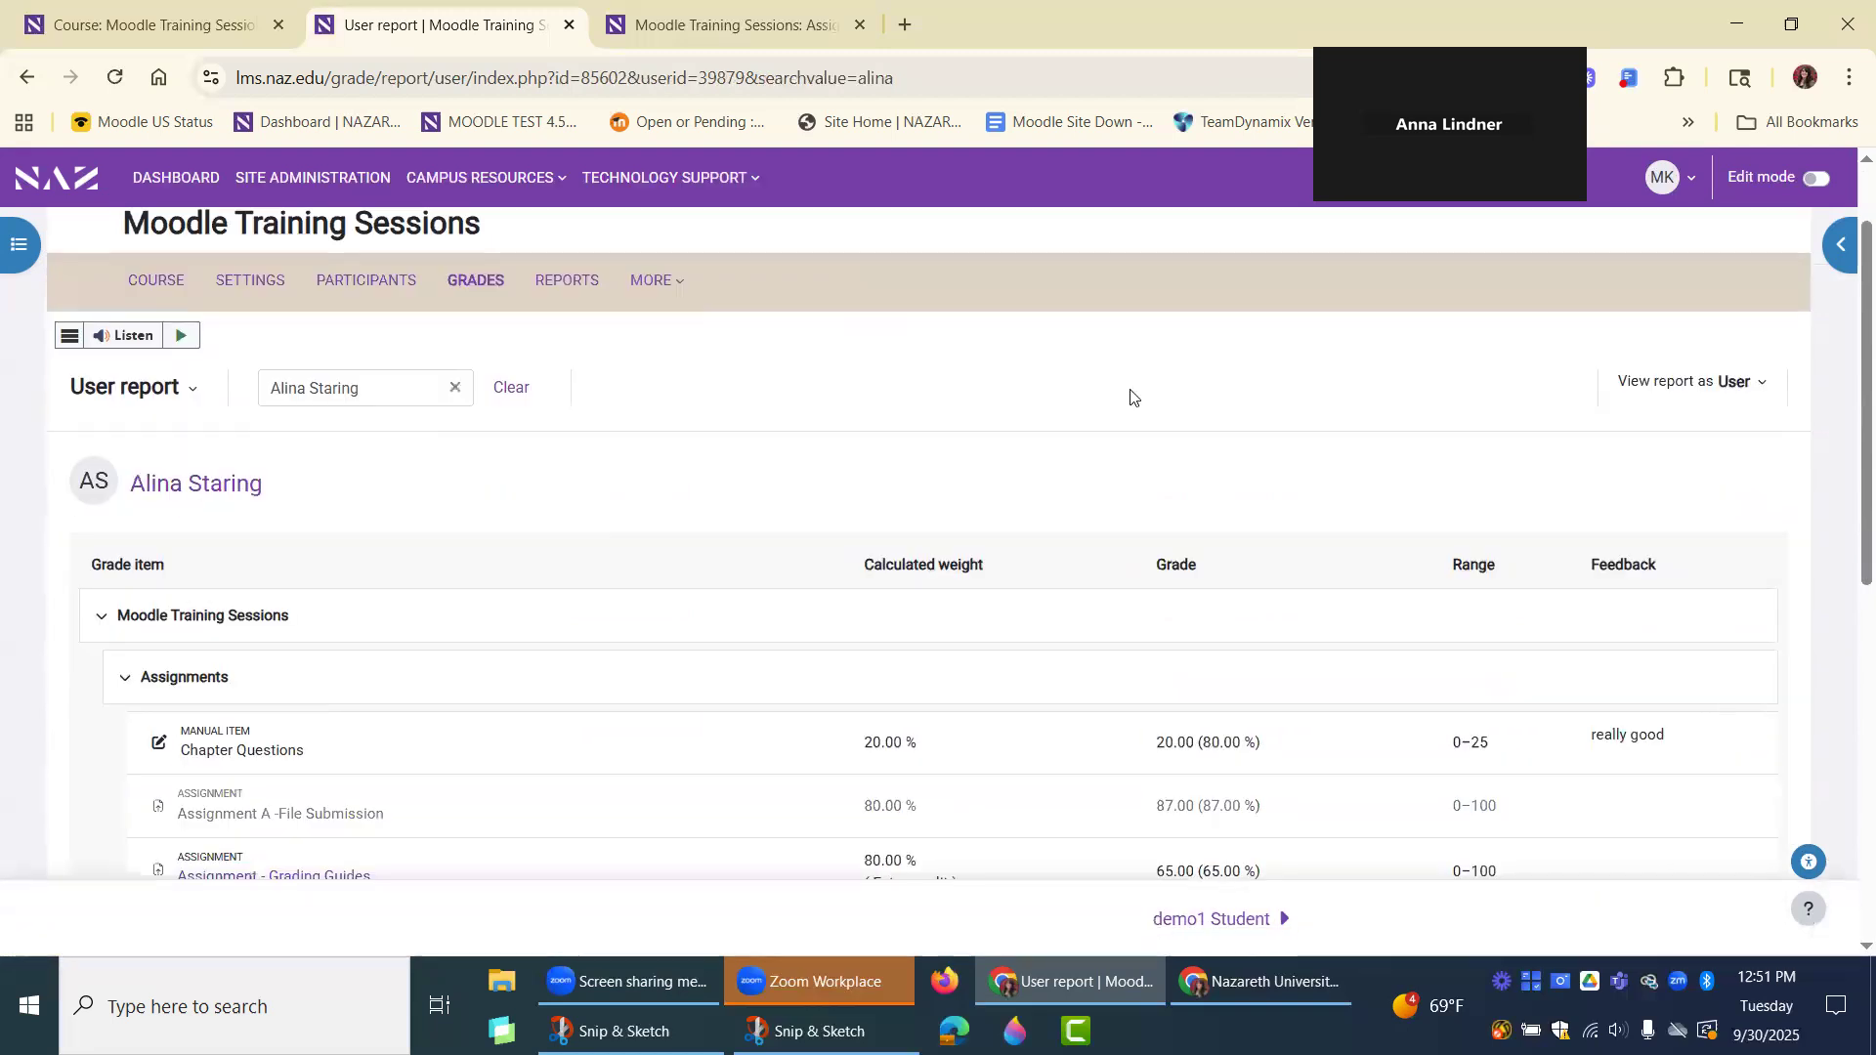
scroll(1775, 619, "down", 1)
scroll(1748, 649, "down", 1)
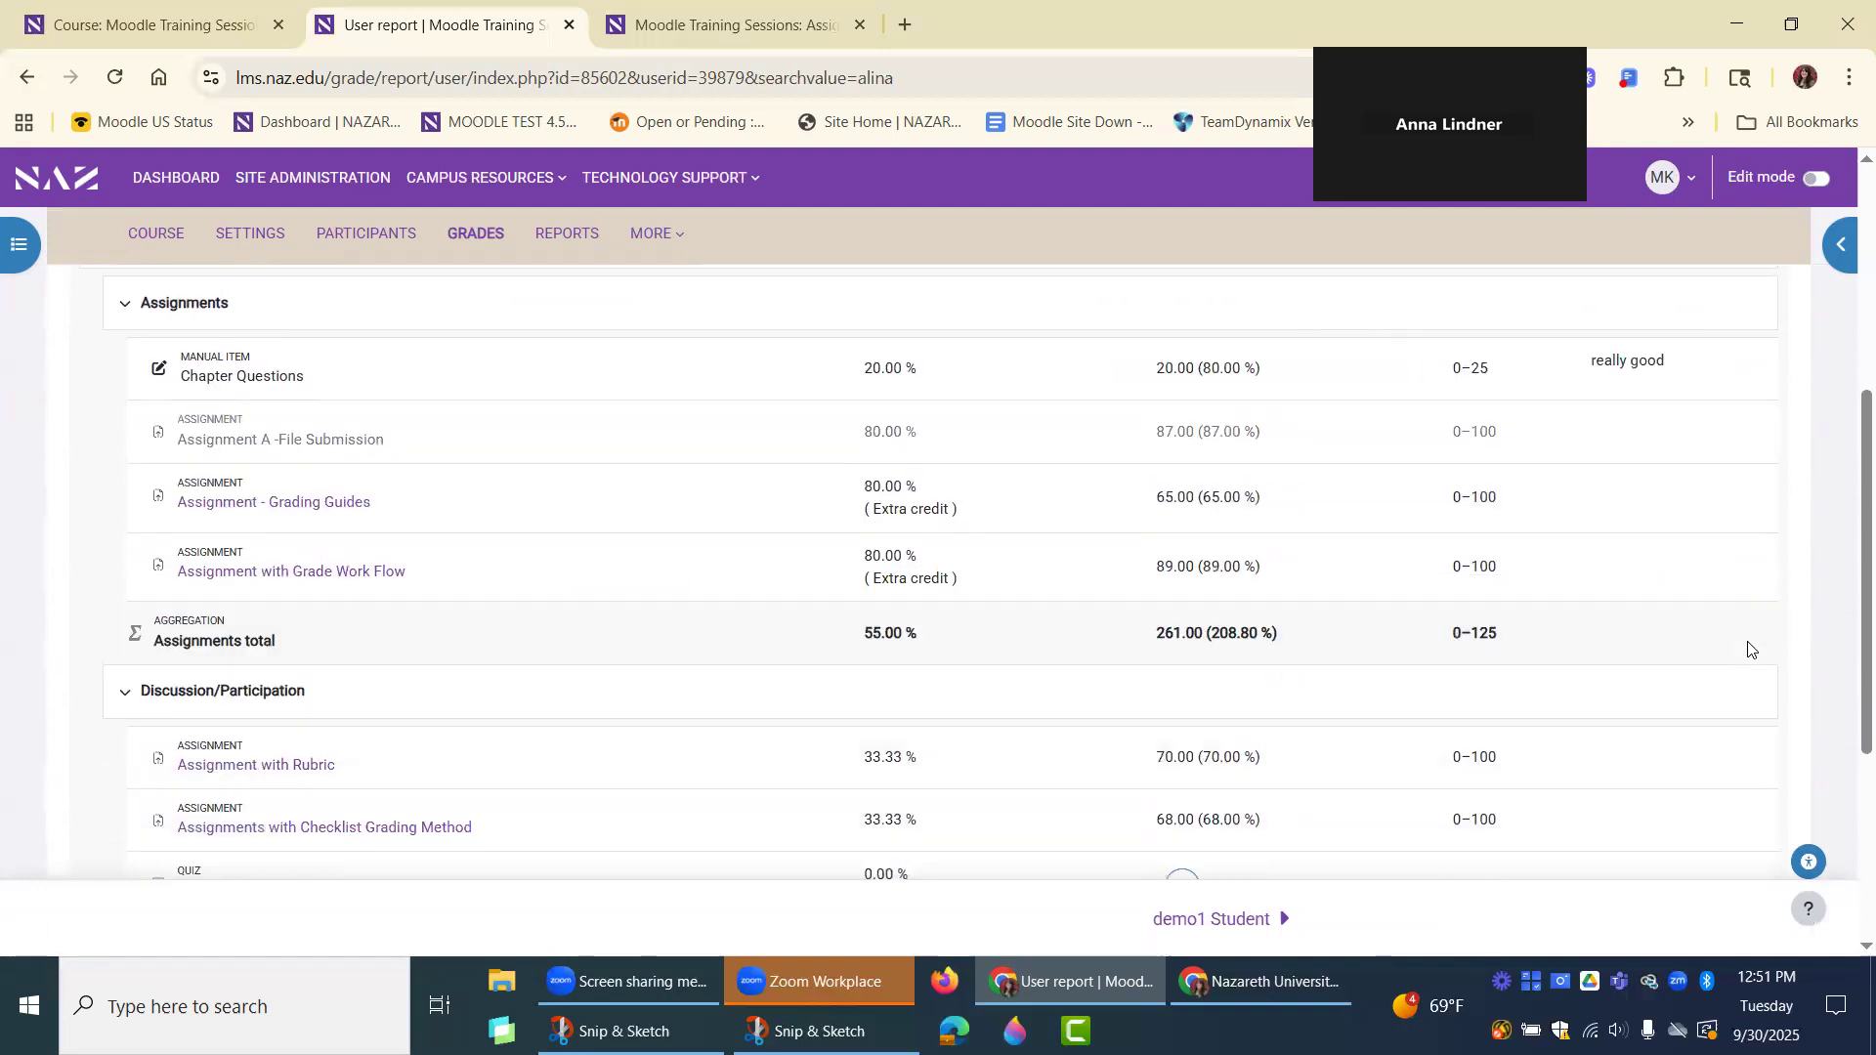
scroll(1735, 625, "down", 2)
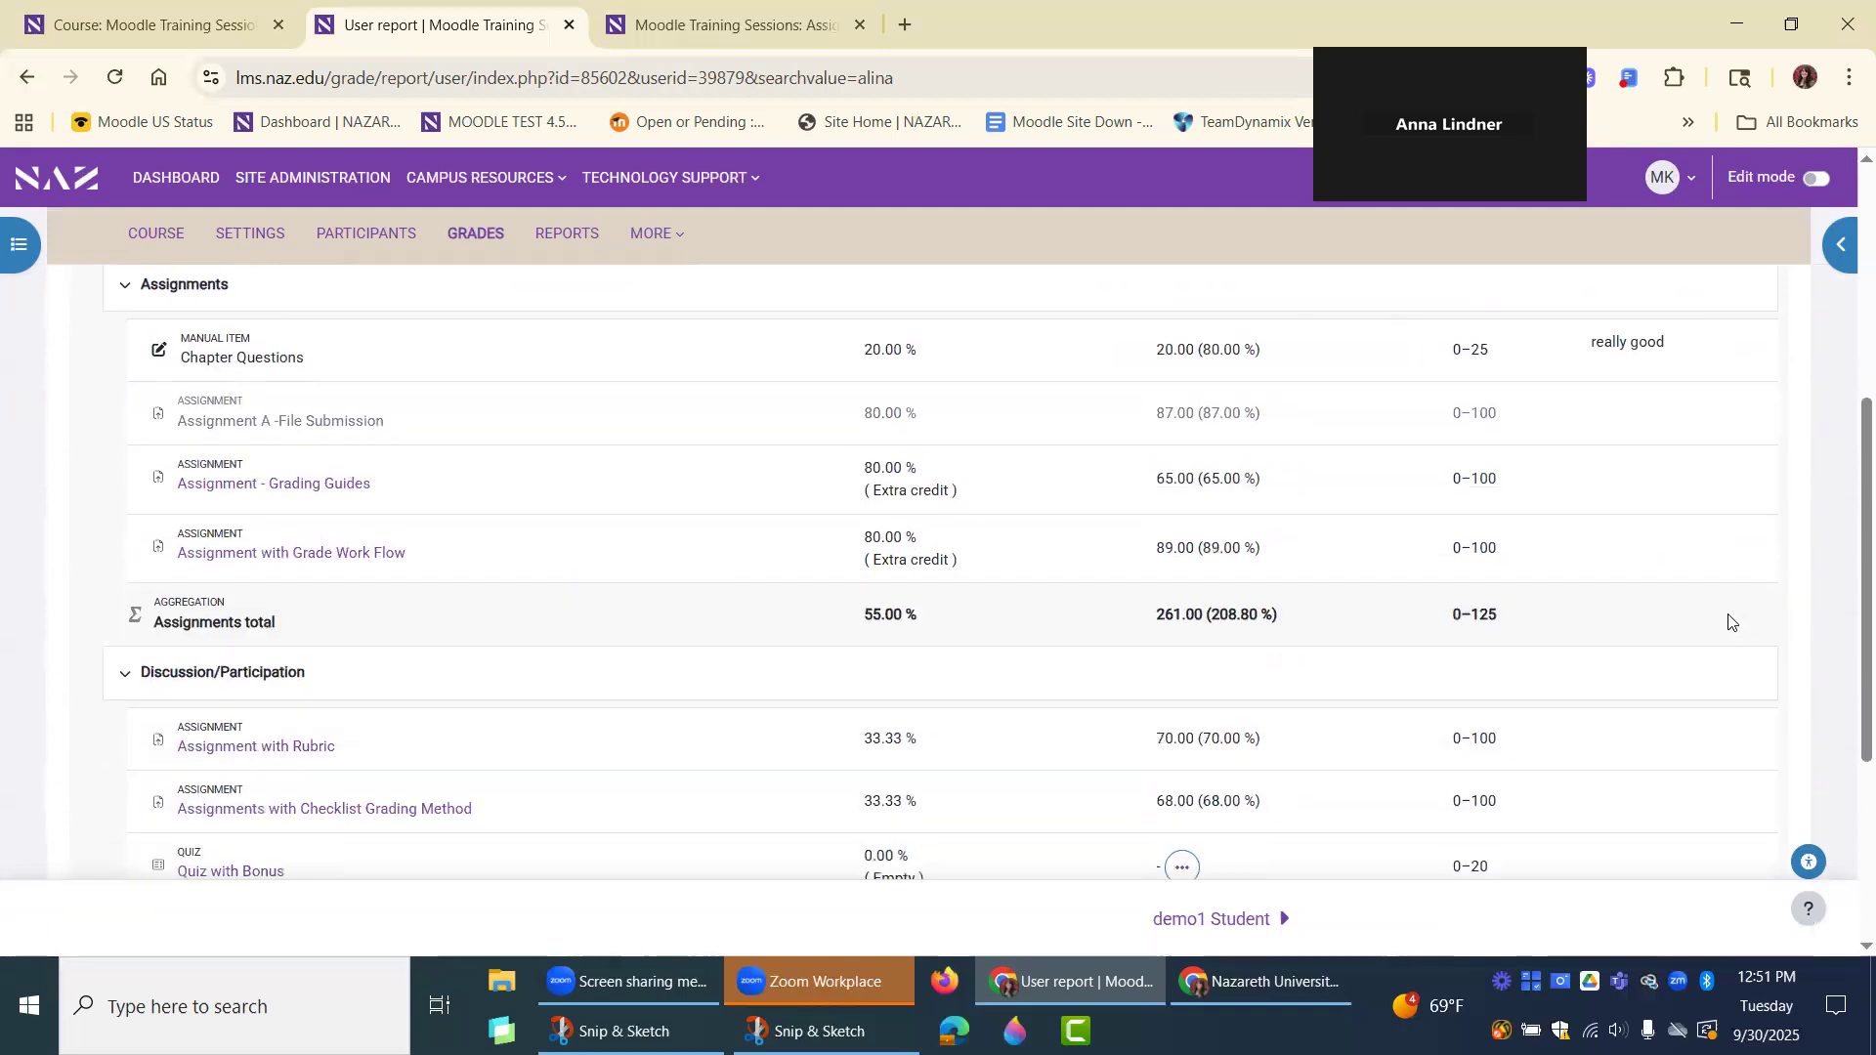
scroll(1729, 621, "down", 1)
scroll(1730, 621, "up", 4)
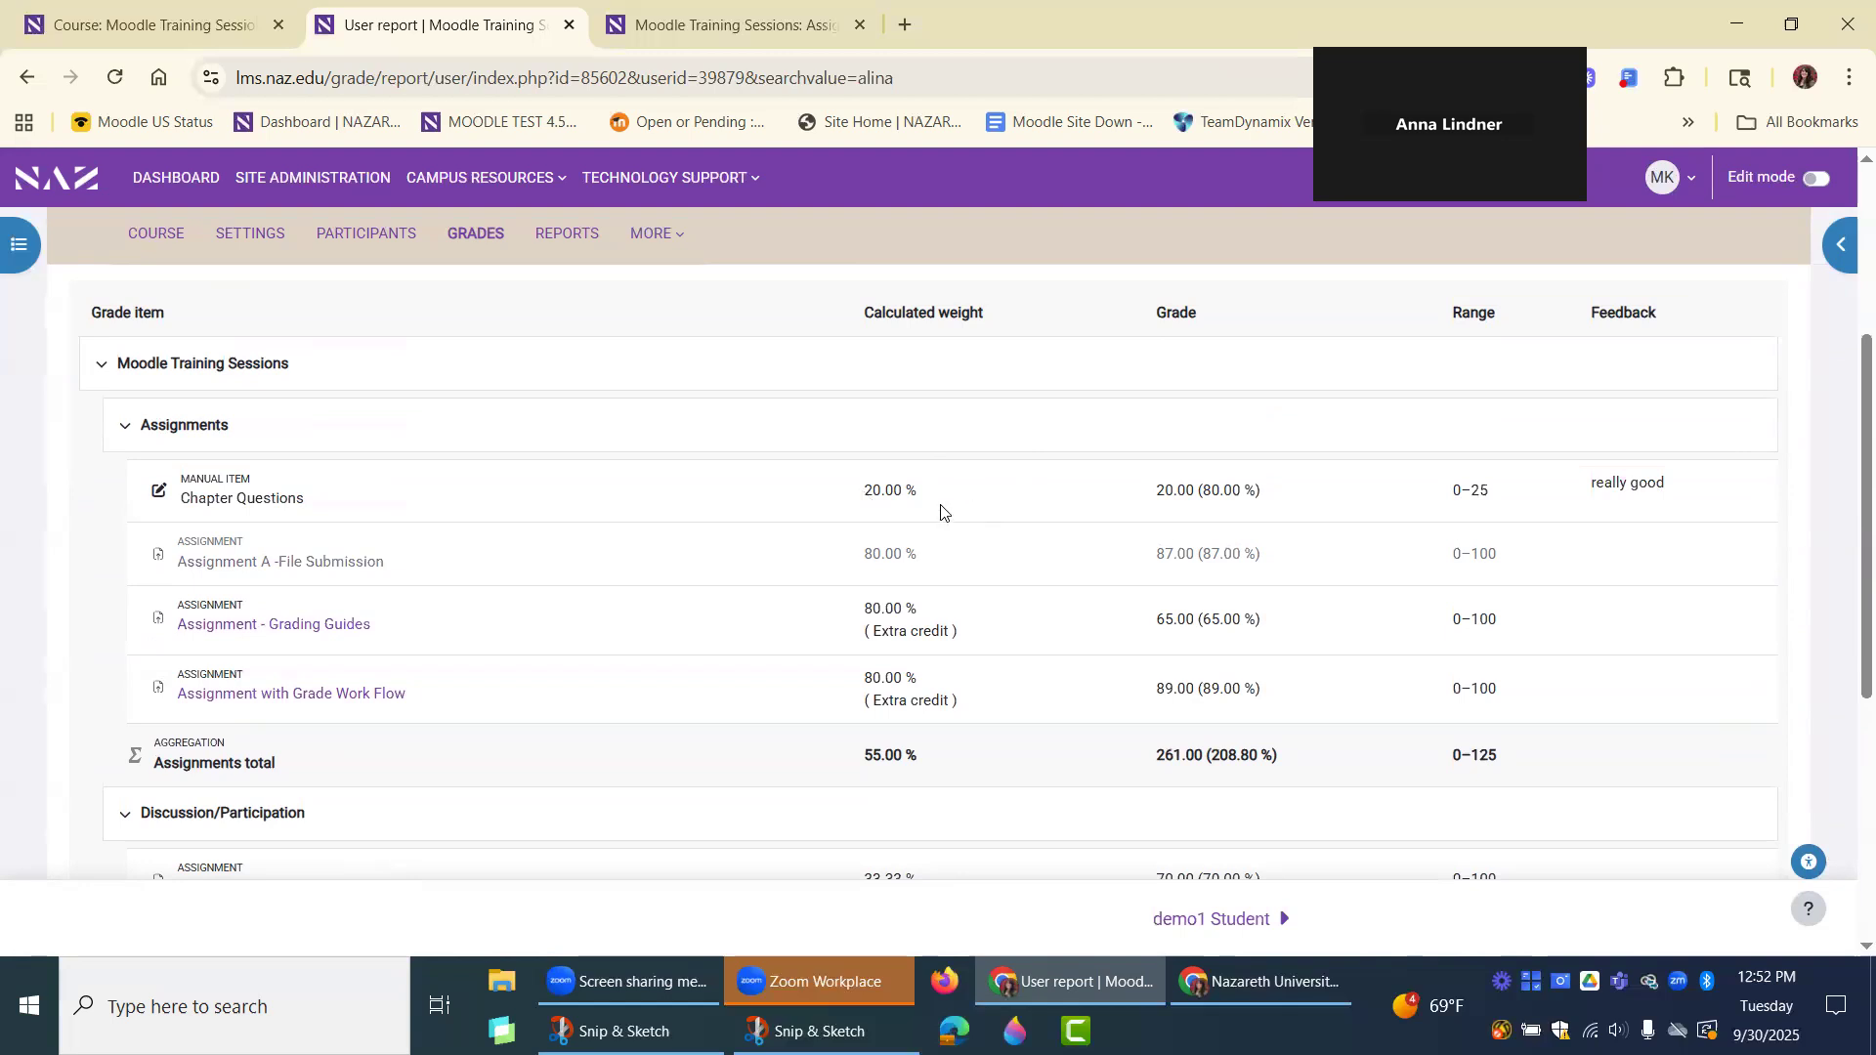
scroll(941, 511, "down", 1)
scroll(943, 637, "up", 1)
scroll(988, 782, "up", 1)
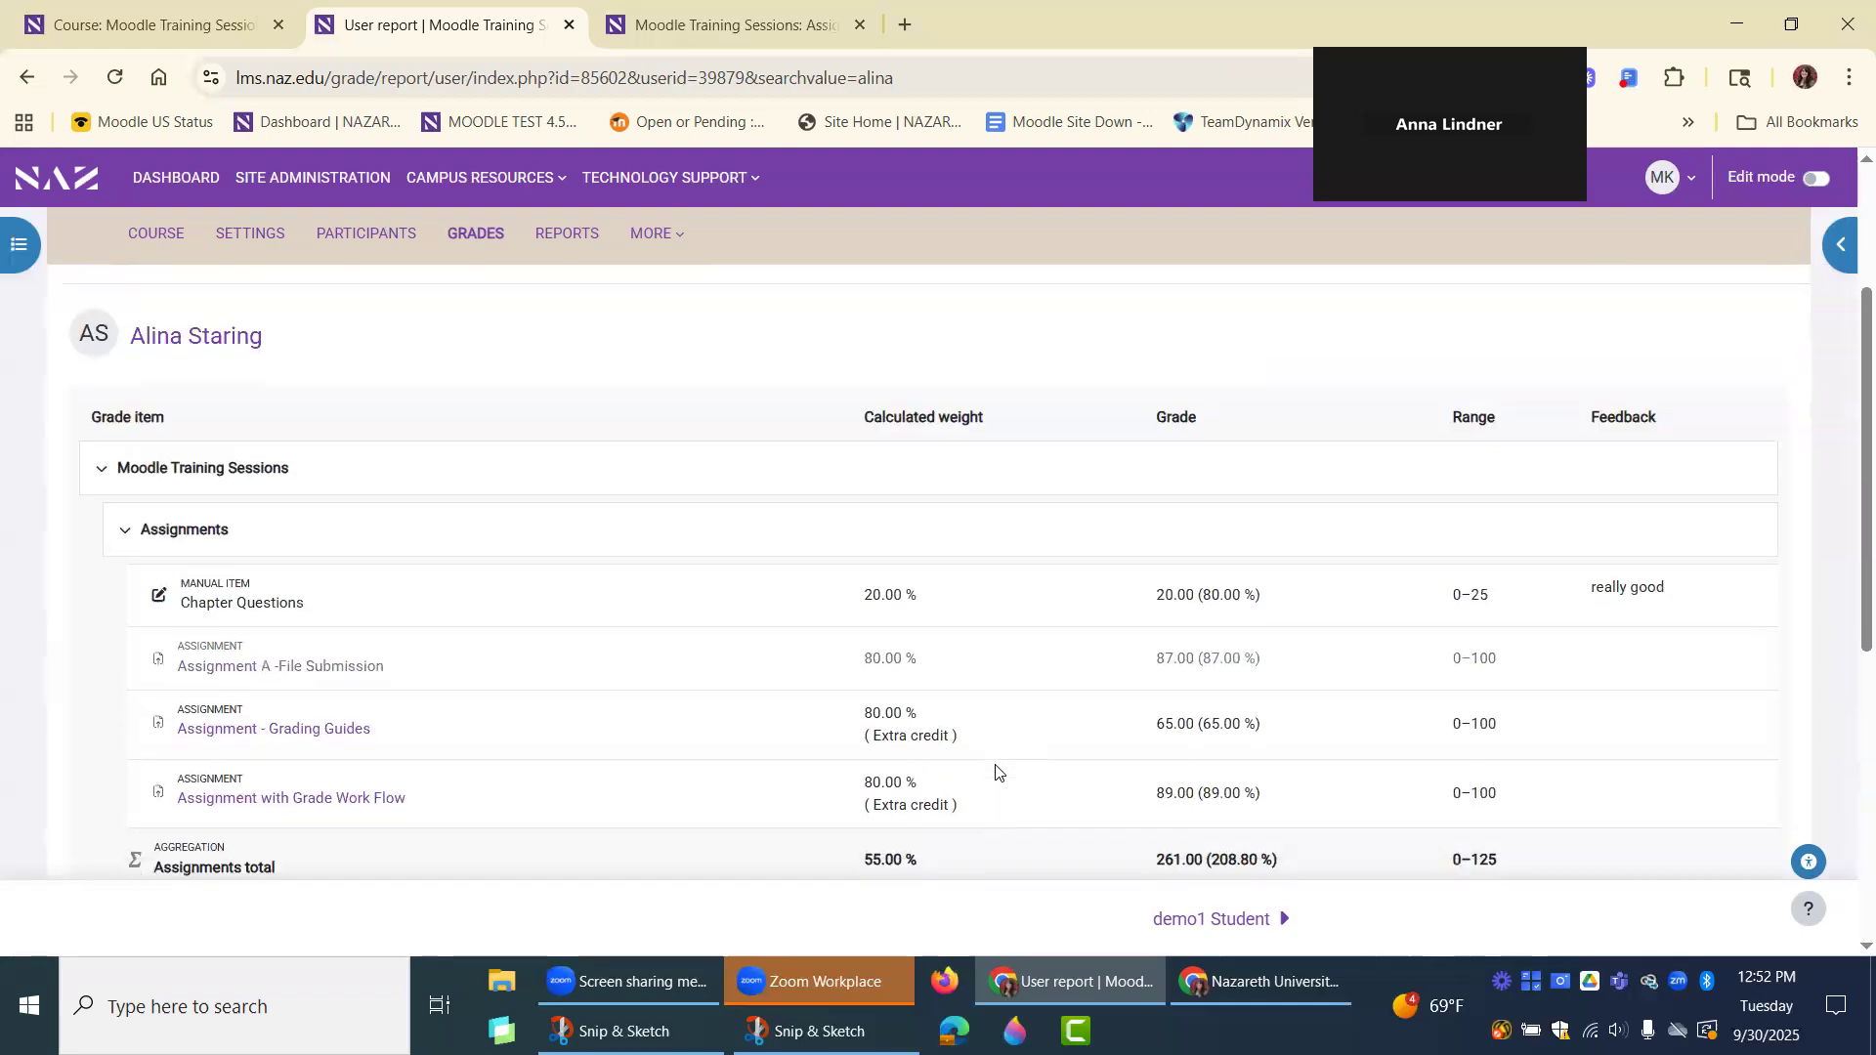
Review the student's Assignments, Discussion/Participation and course totals against their individual items in the User report.
scroll(995, 772, "down", 3)
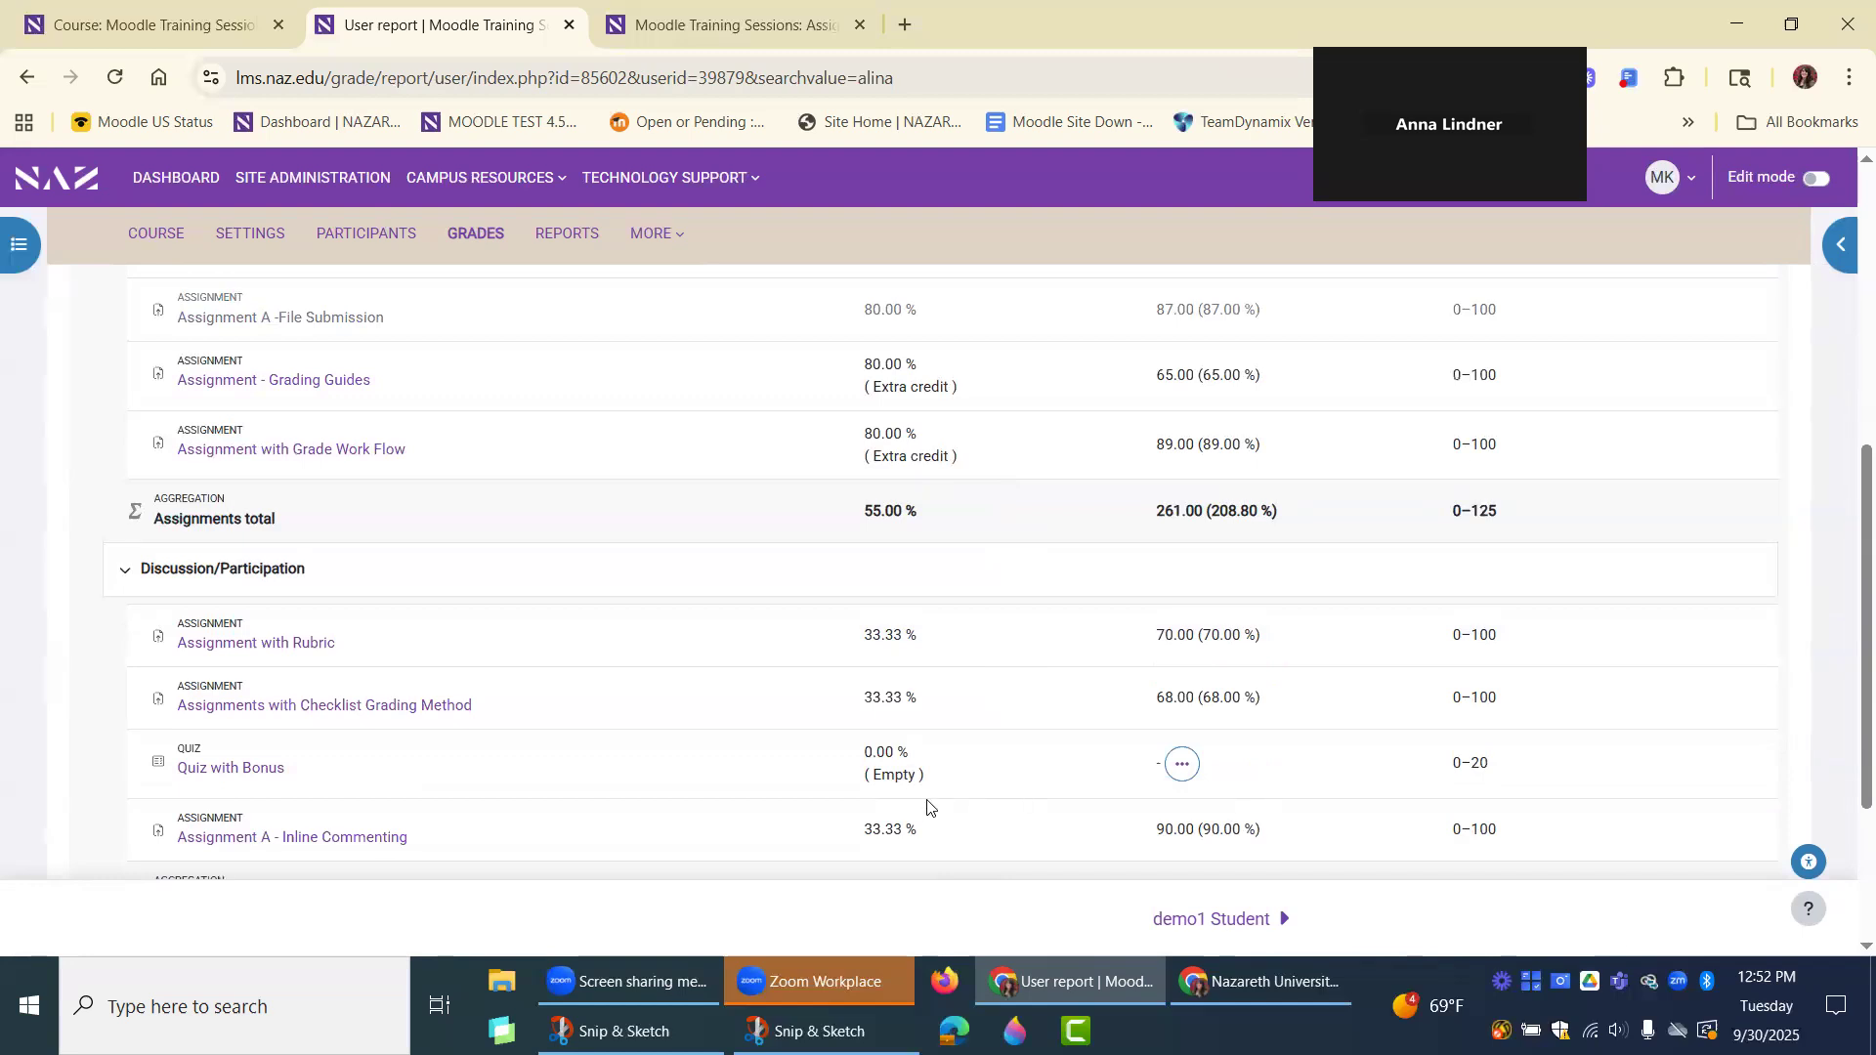
scroll(963, 825, "down", 1)
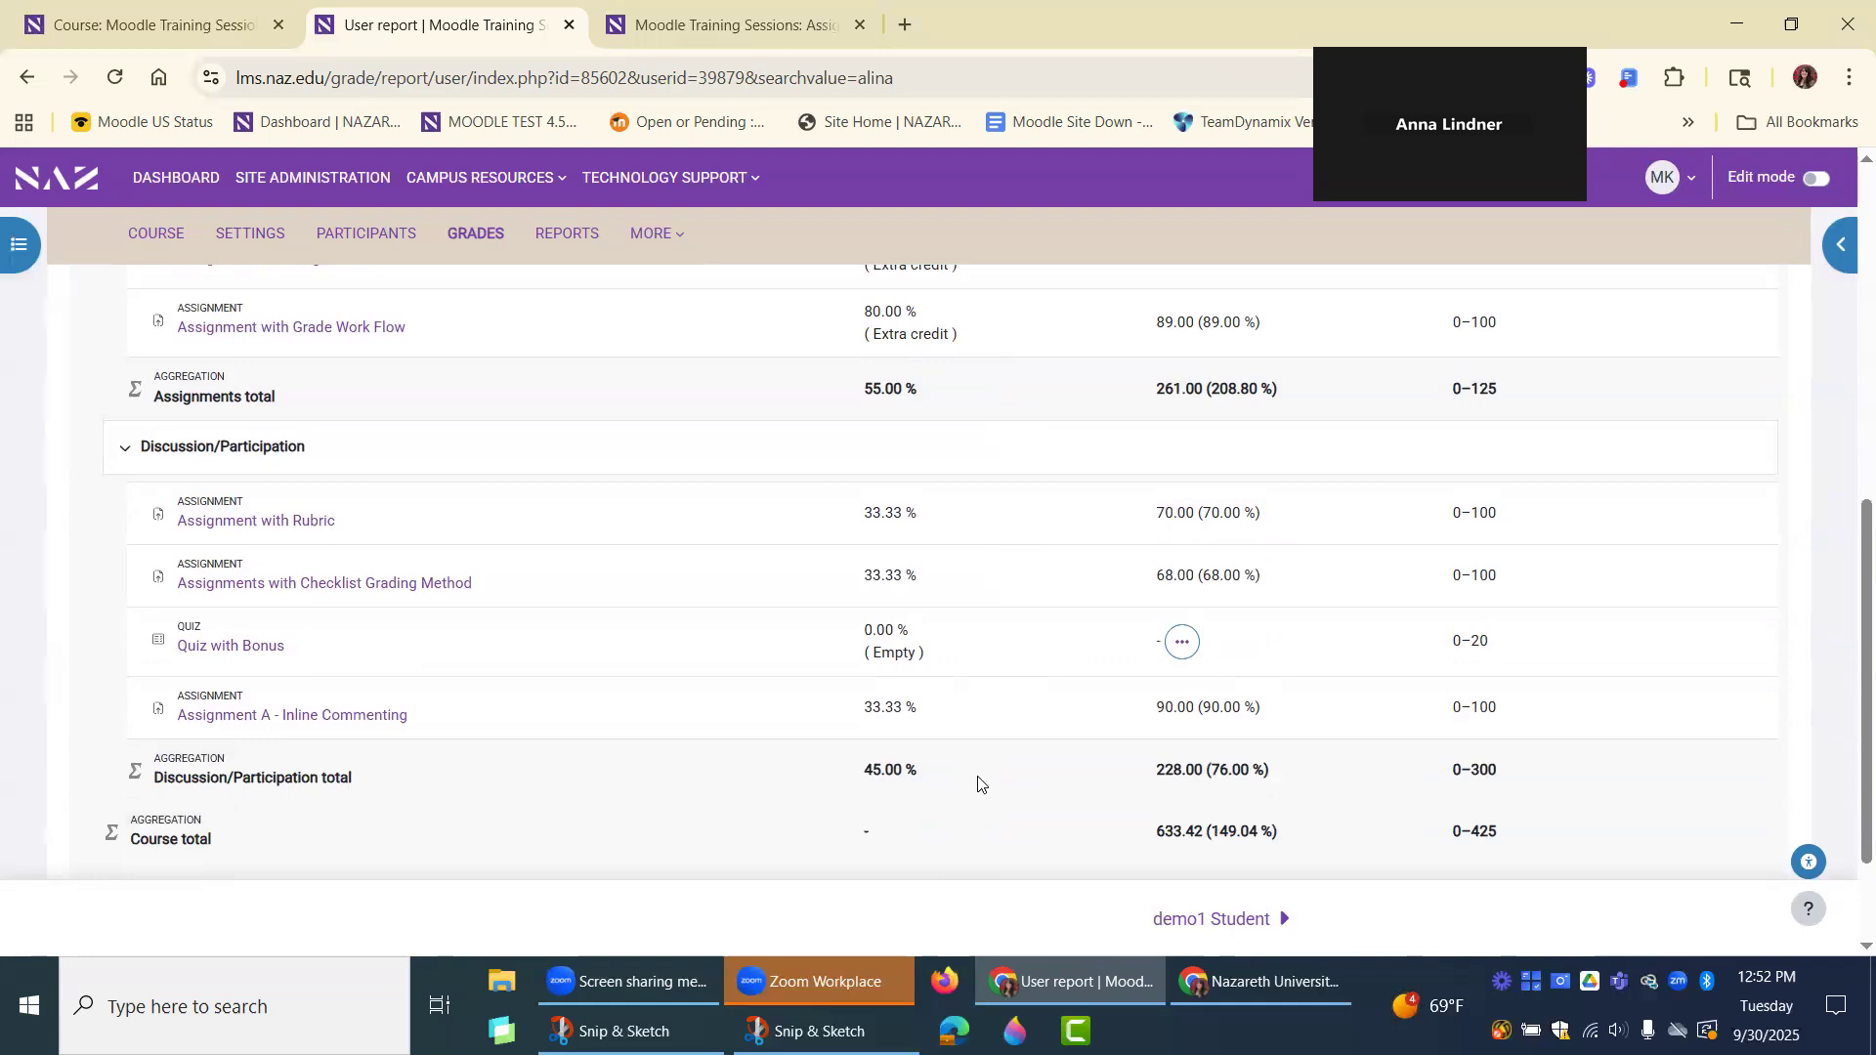
scroll(953, 660, "up", 1)
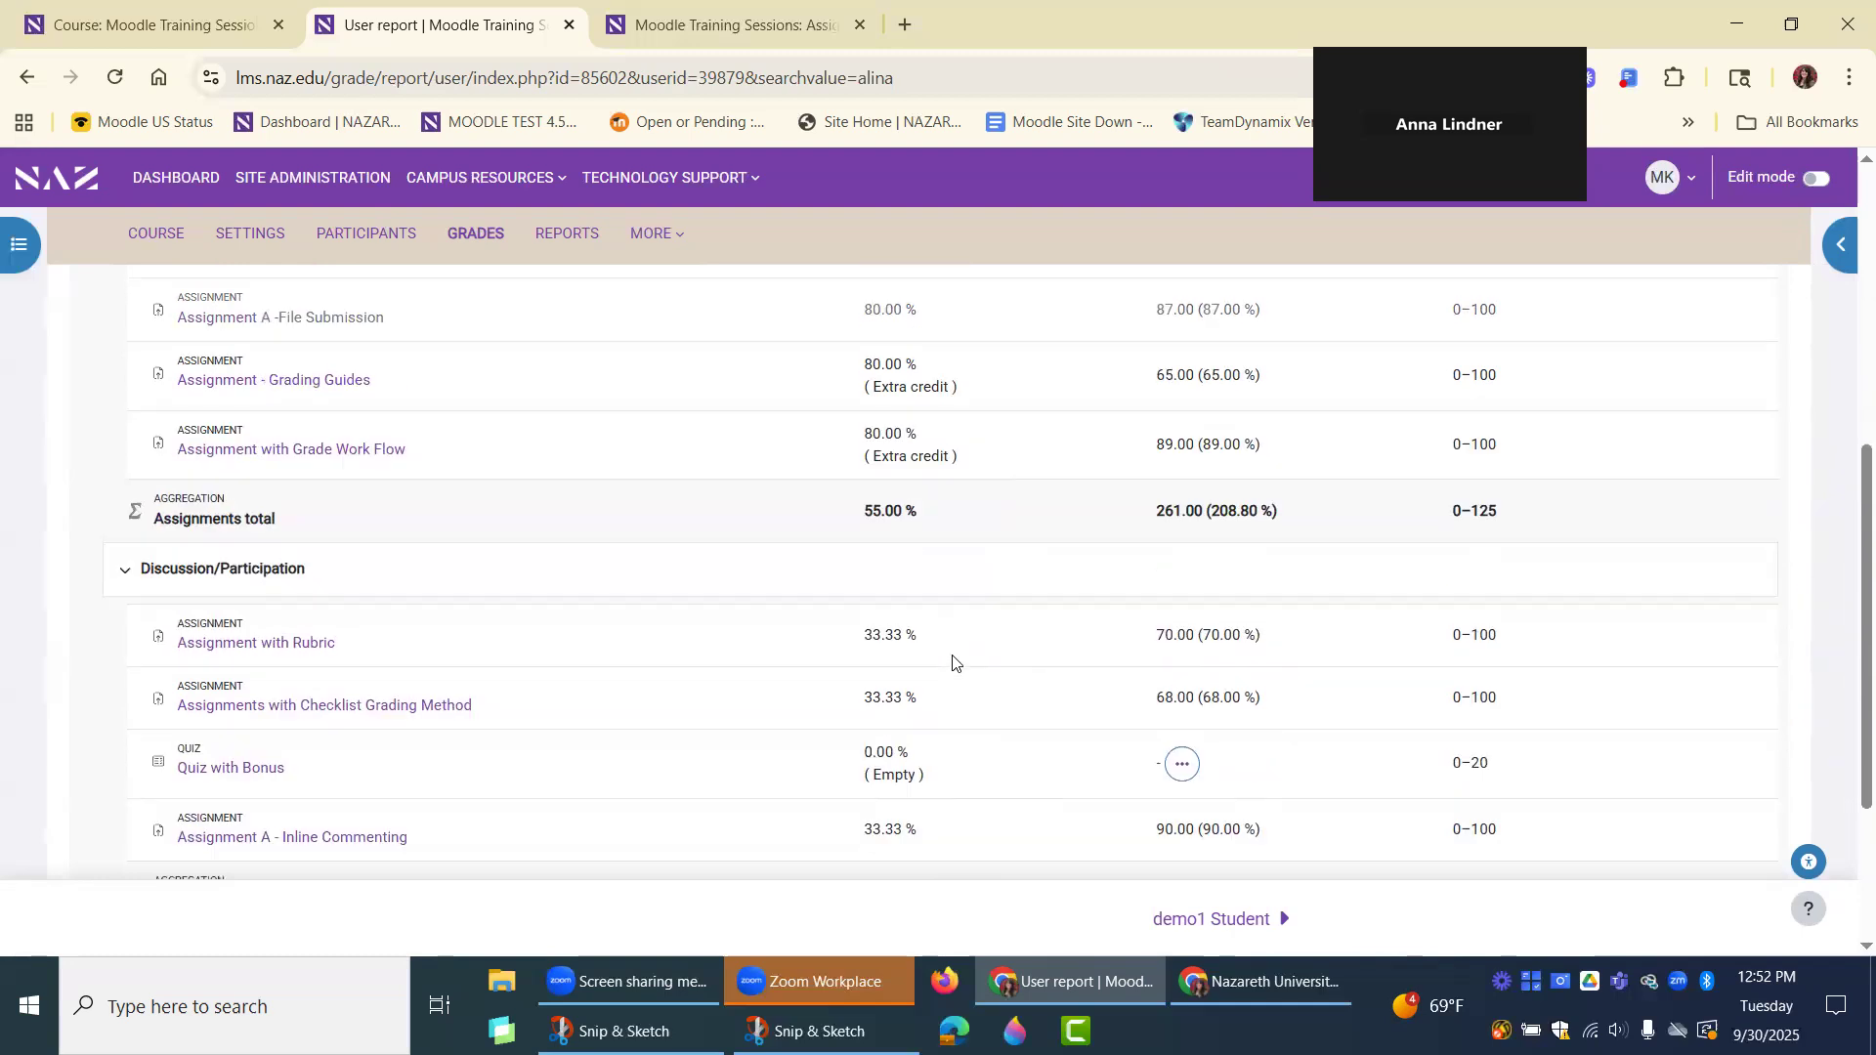
scroll(968, 684, "up", 2)
scroll(1002, 734, "up", 1)
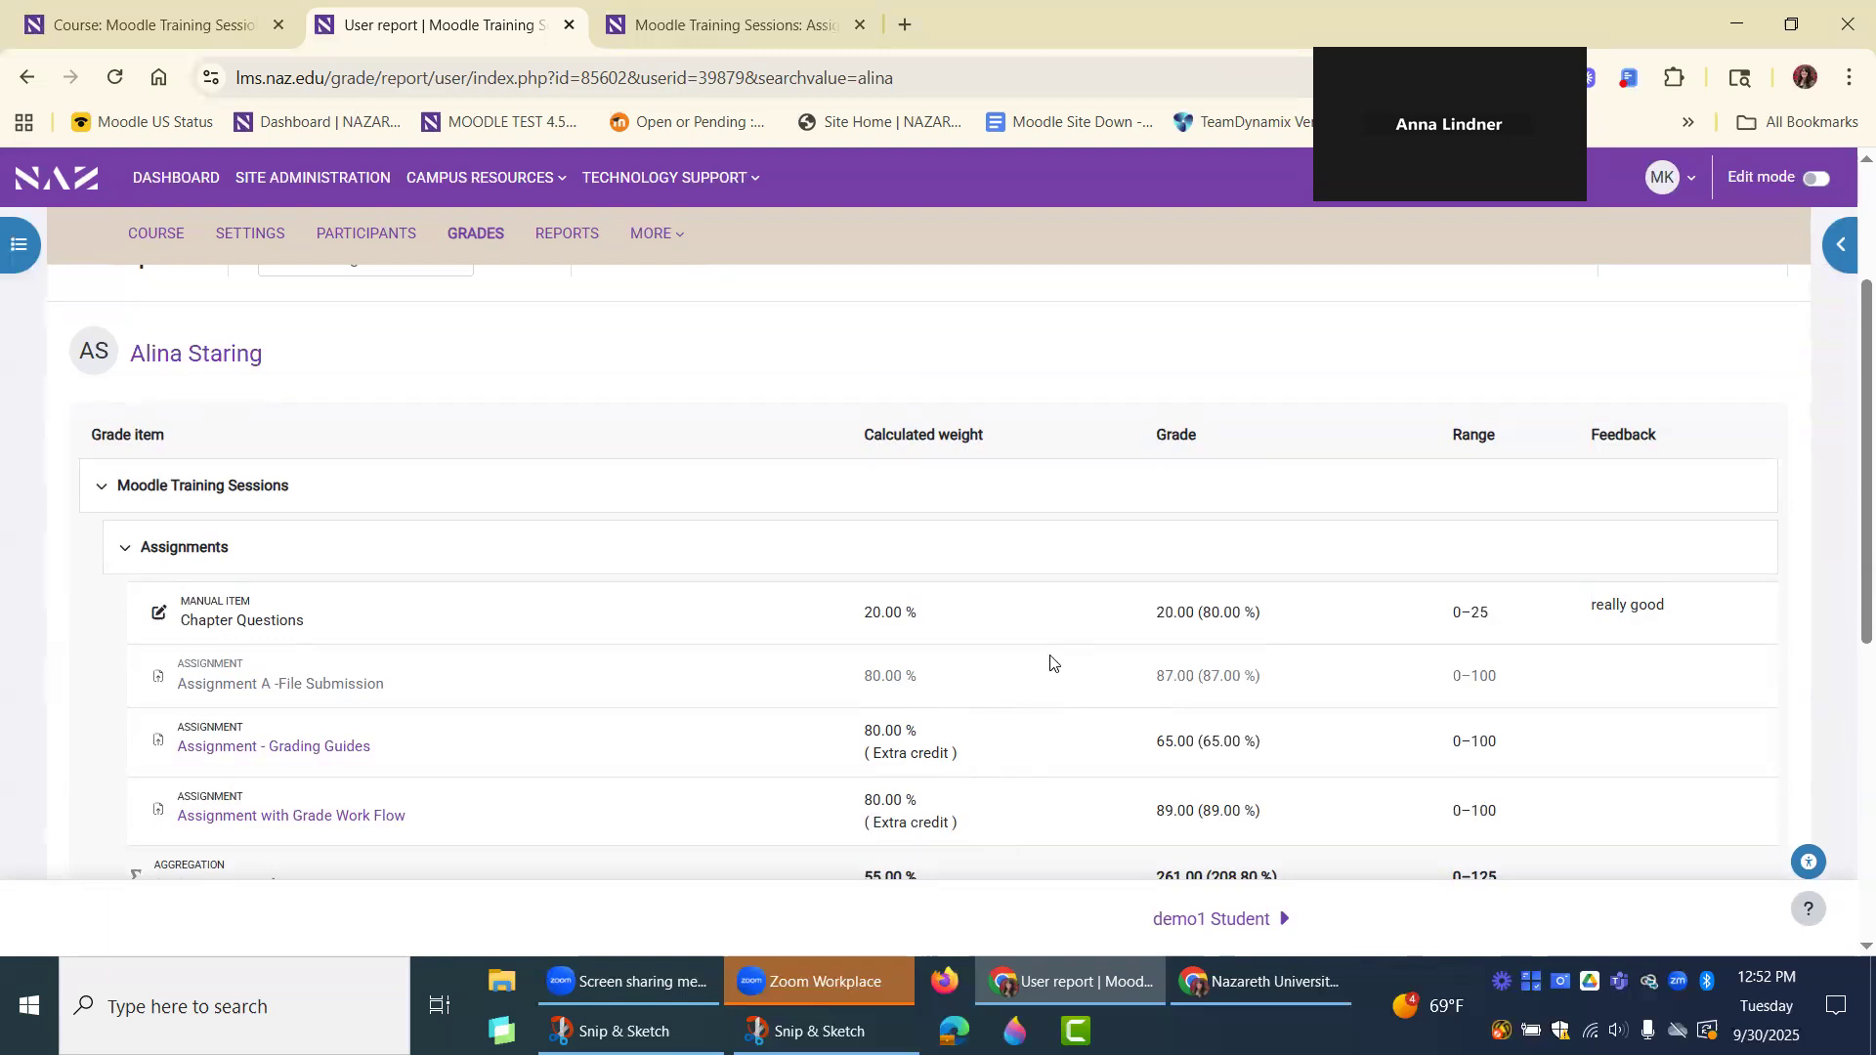
scroll(277, 418, "up", 3)
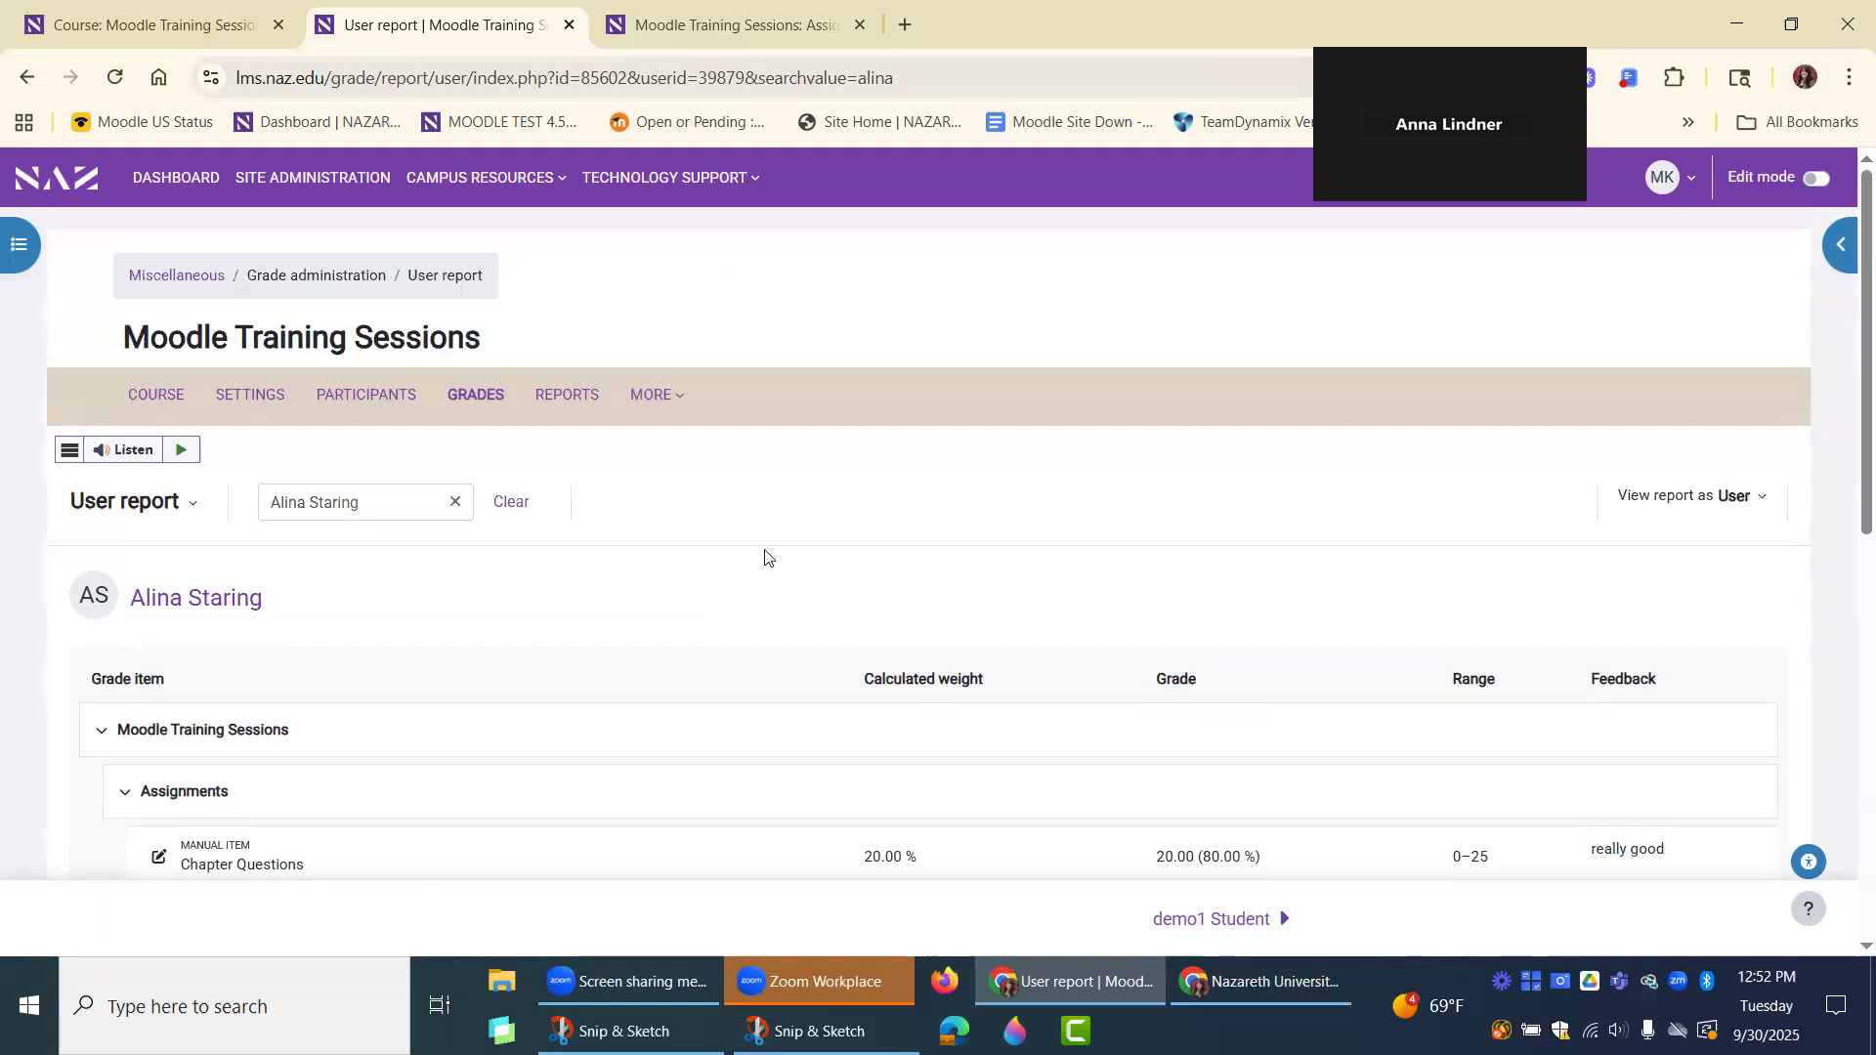
scroll(273, 542, "down", 1)
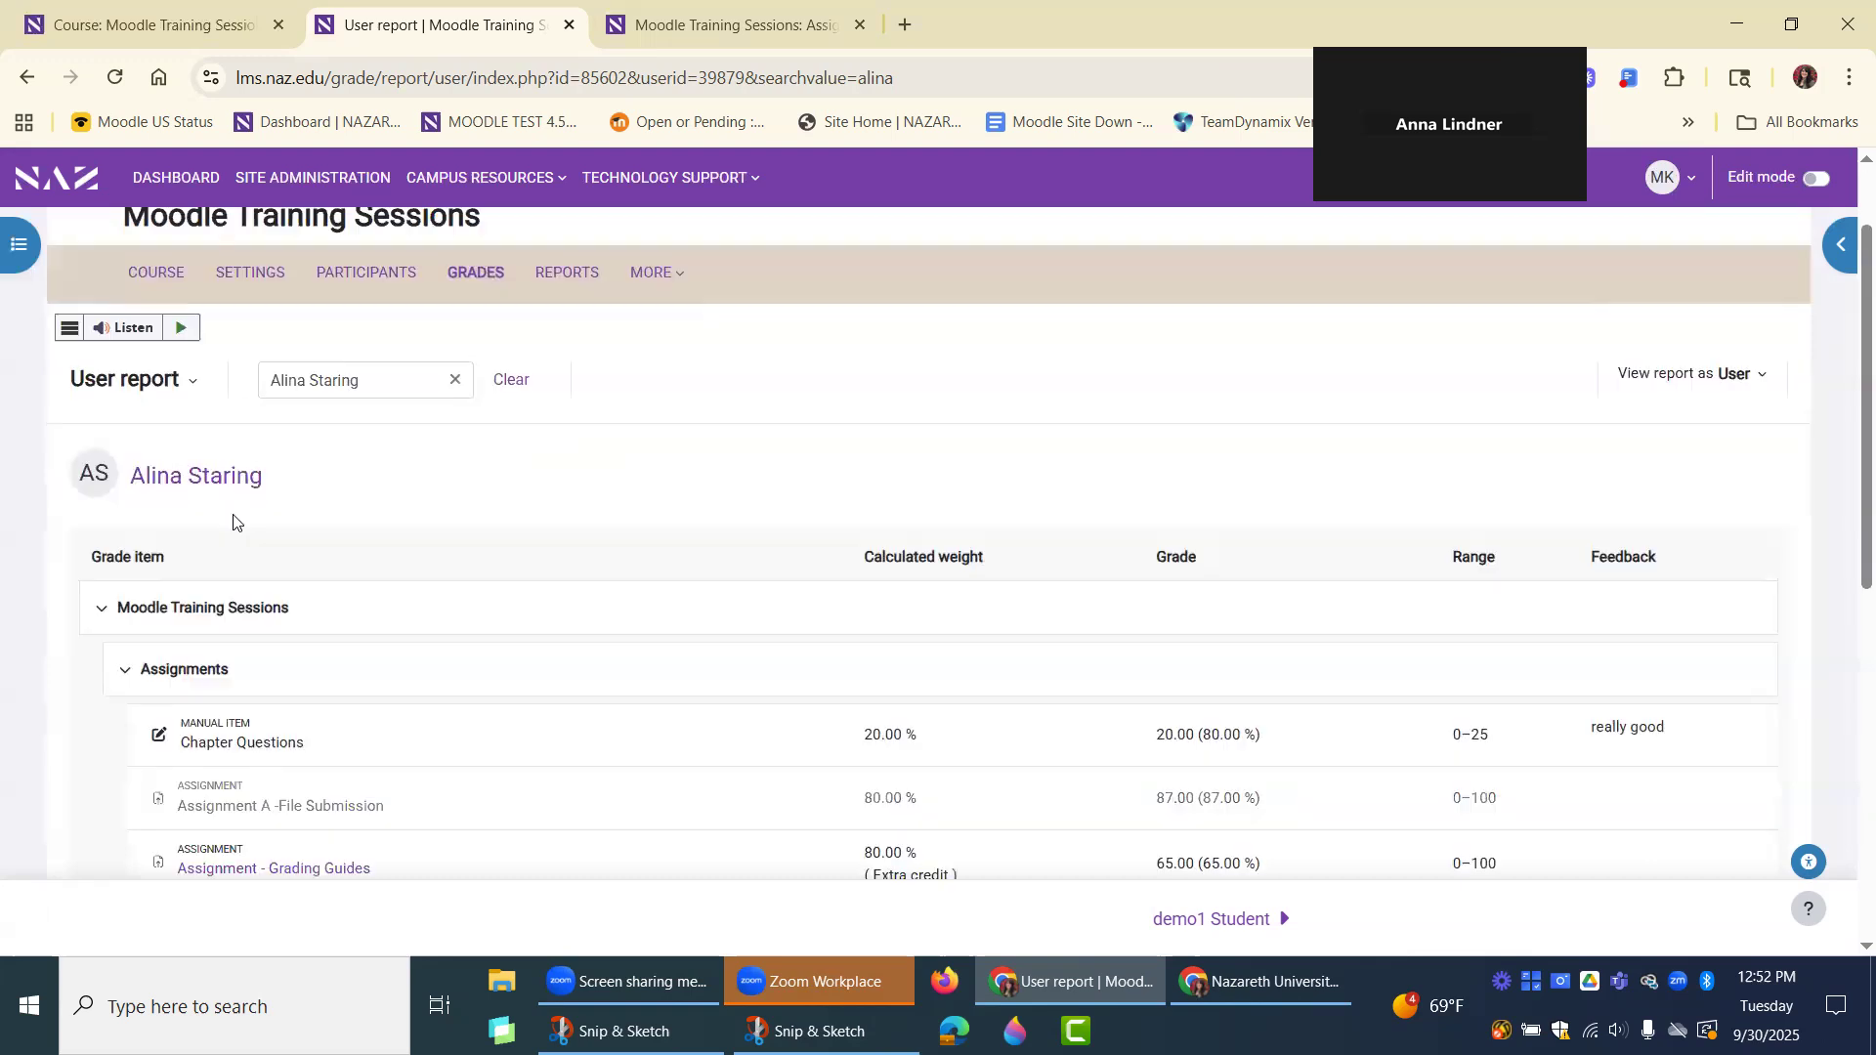
Switch from the User report to the Grader report and look over the students' grades in each category.
left_click(162, 380)
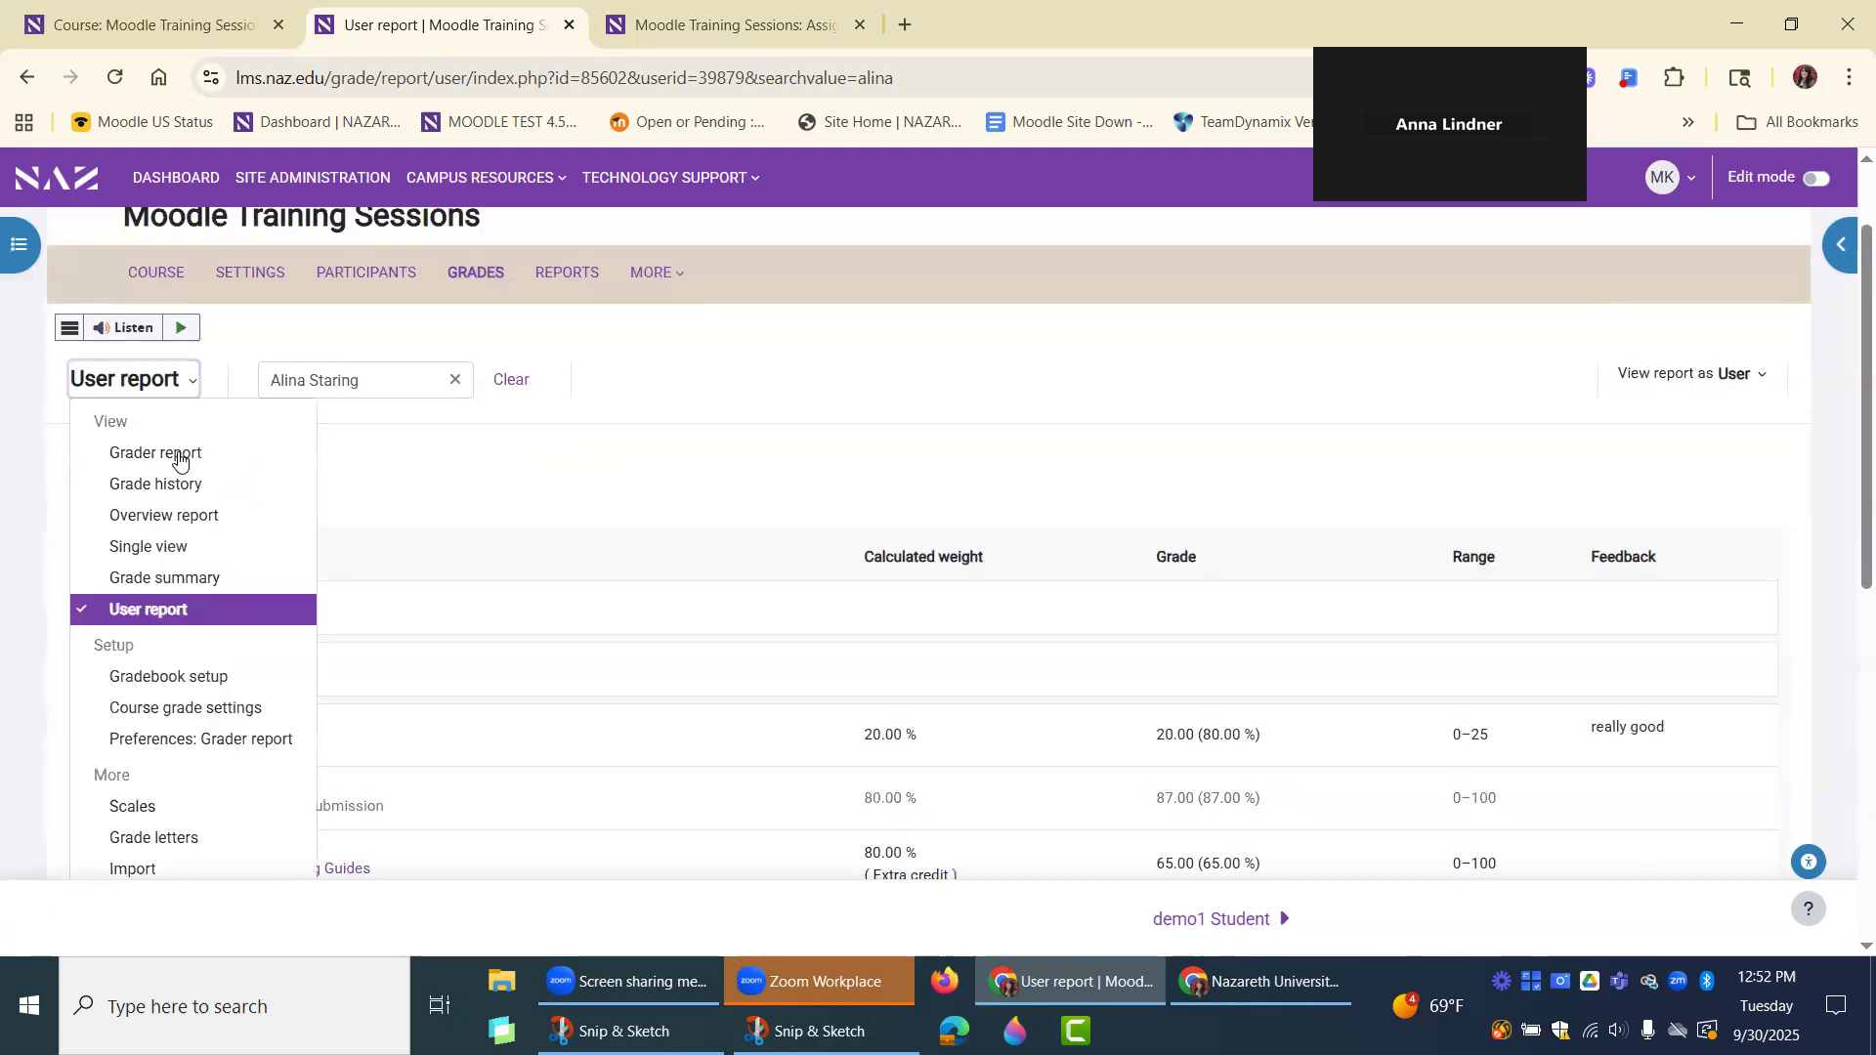
left_click(177, 459)
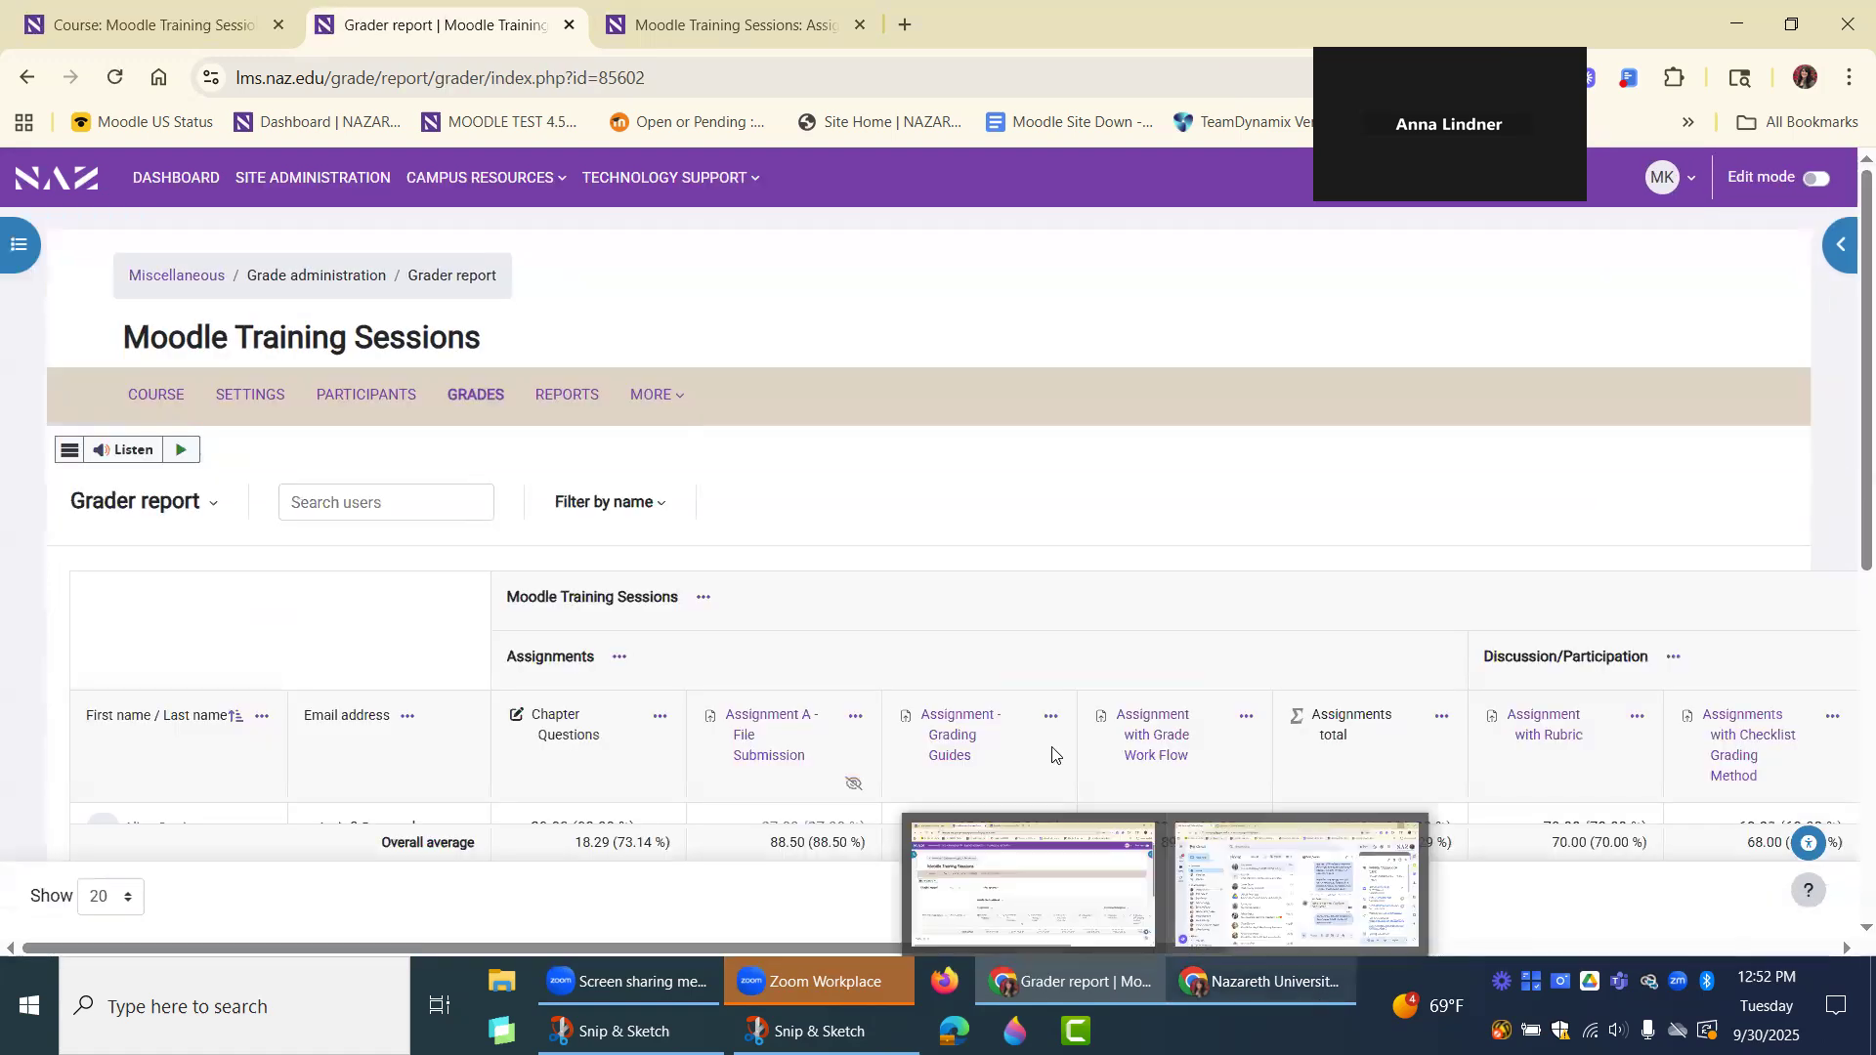
scroll(997, 713, "down", 1)
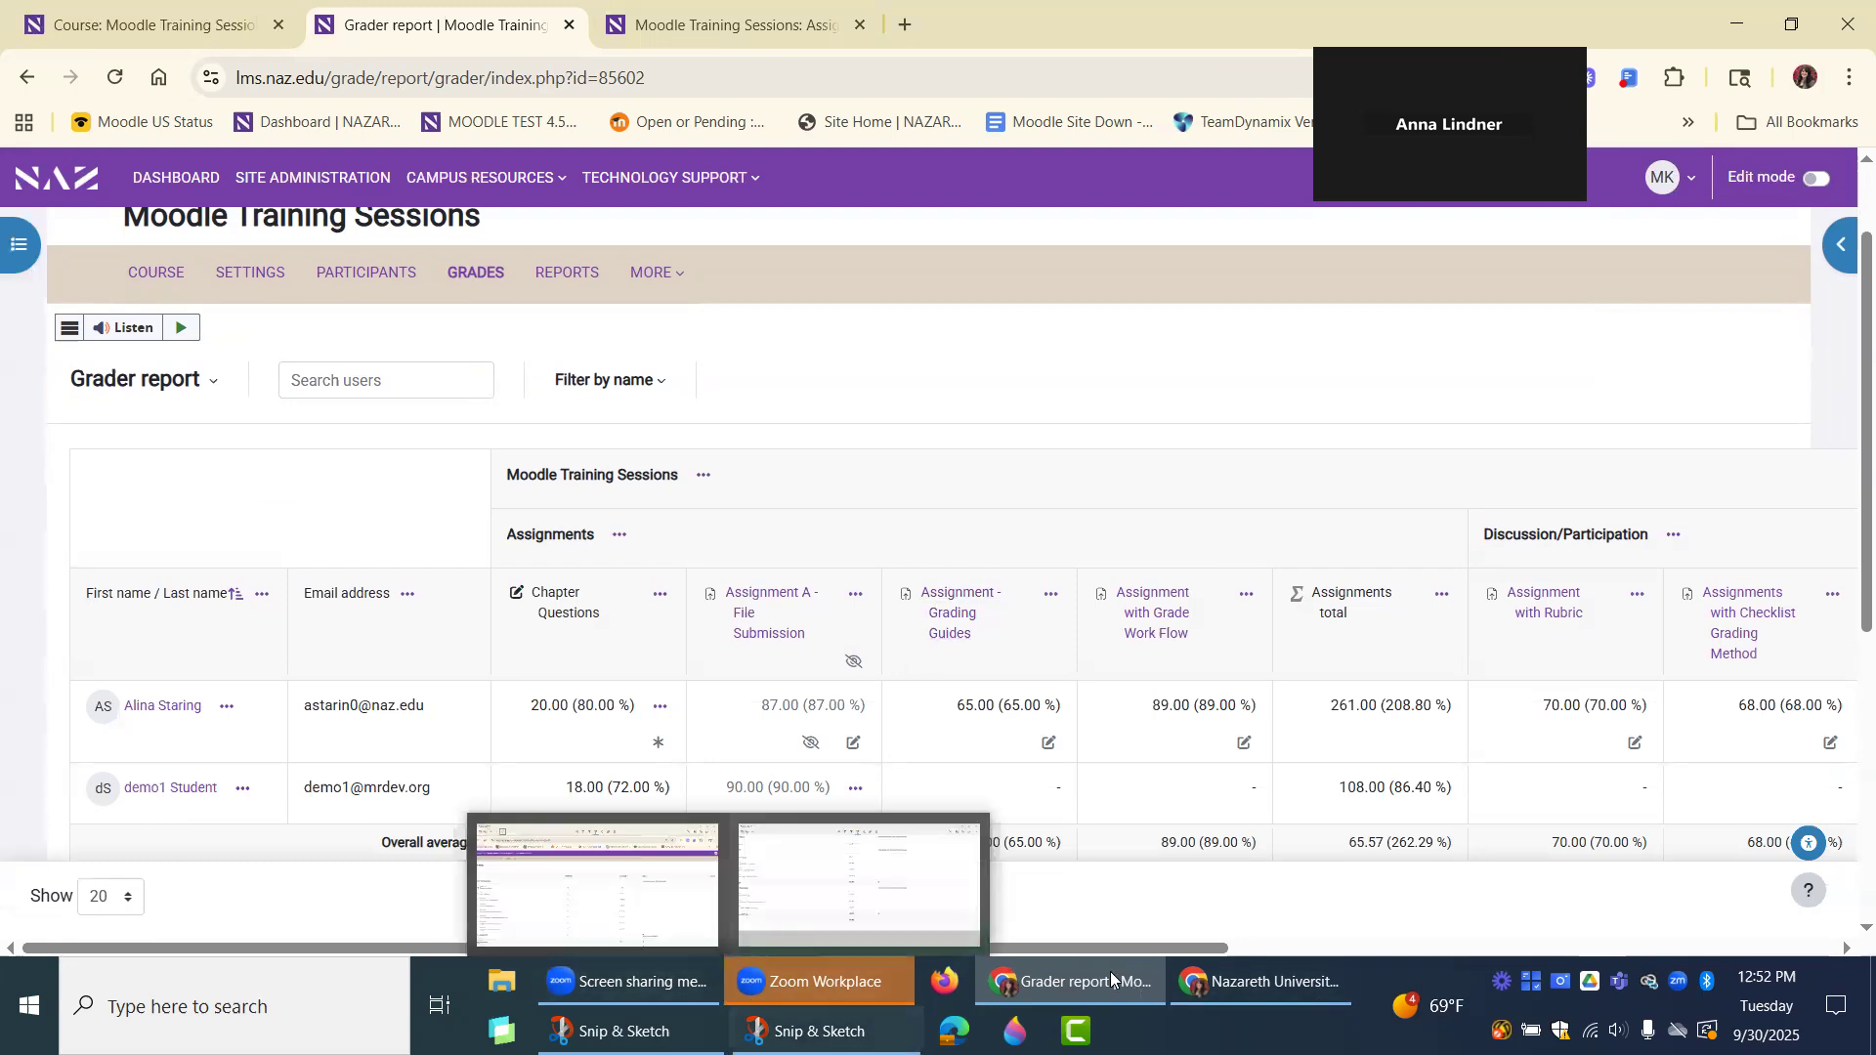
mouse_move(1110, 971)
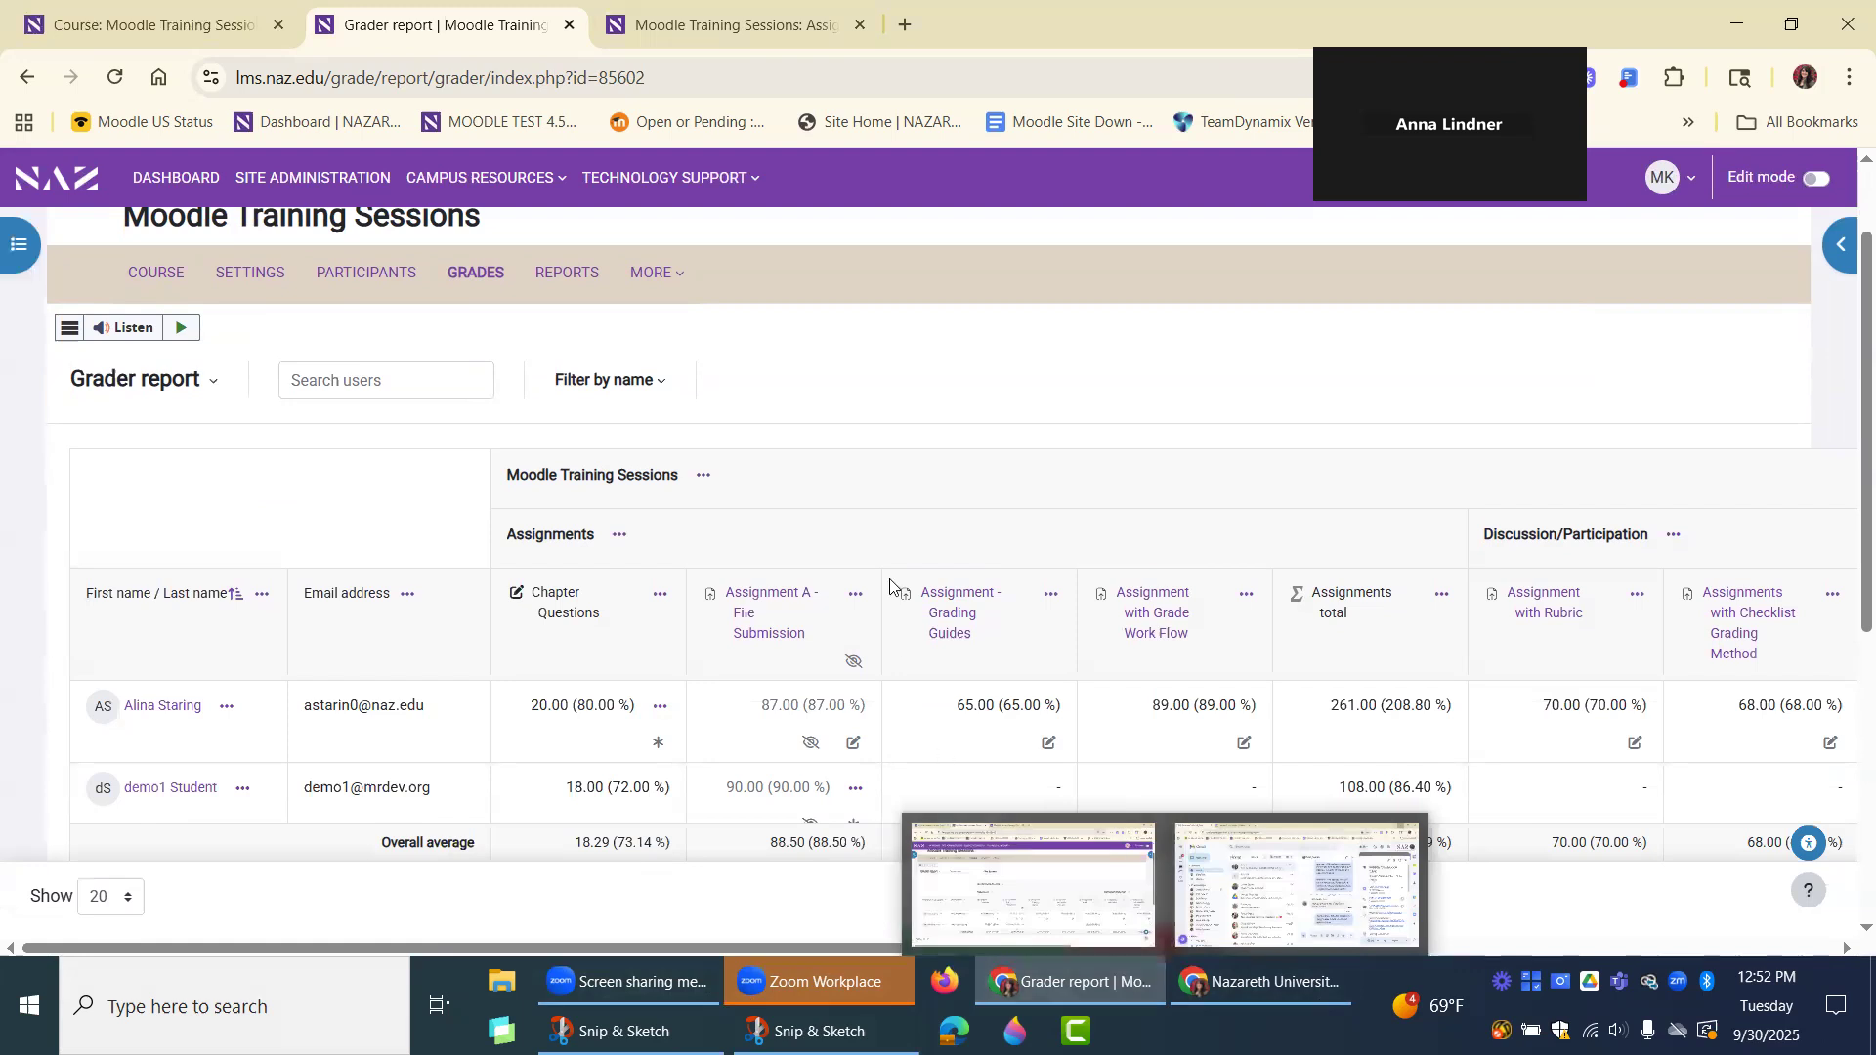
scroll(862, 459, "down", 1)
scroll(879, 455, "down", 1)
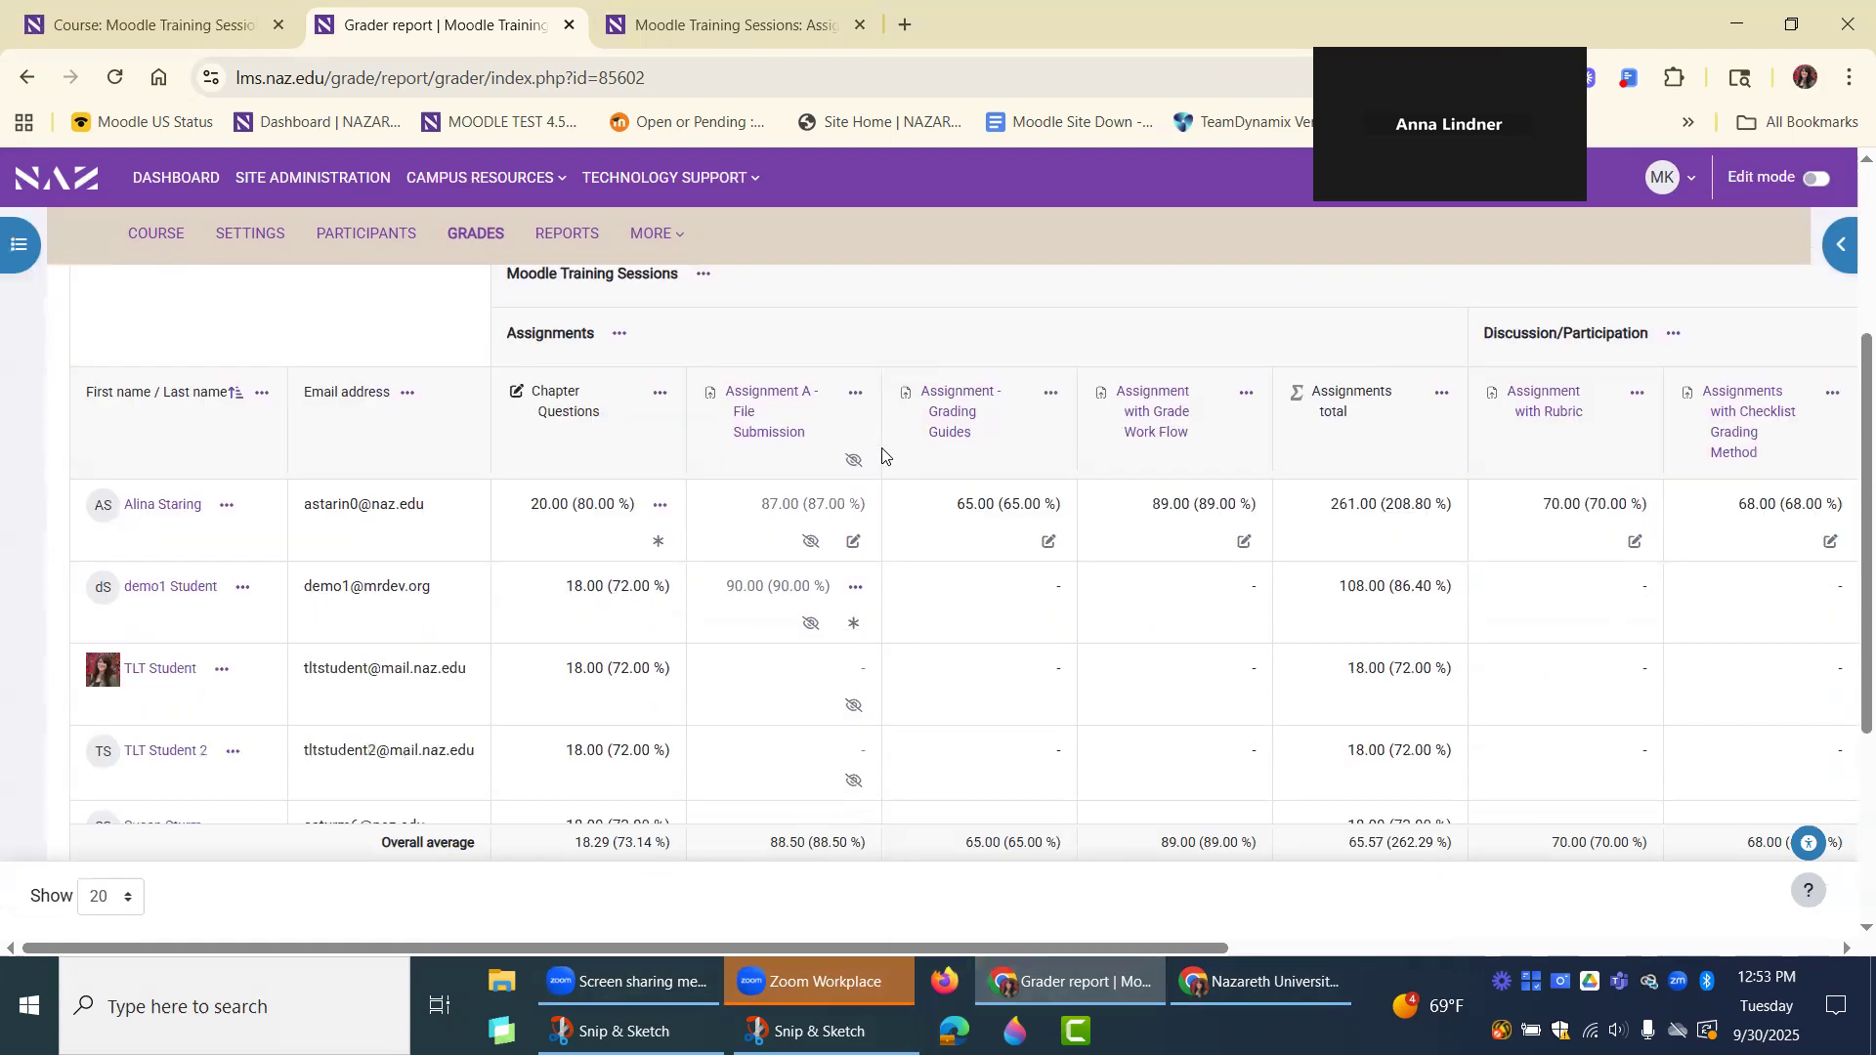
scroll(916, 503, "up", 5)
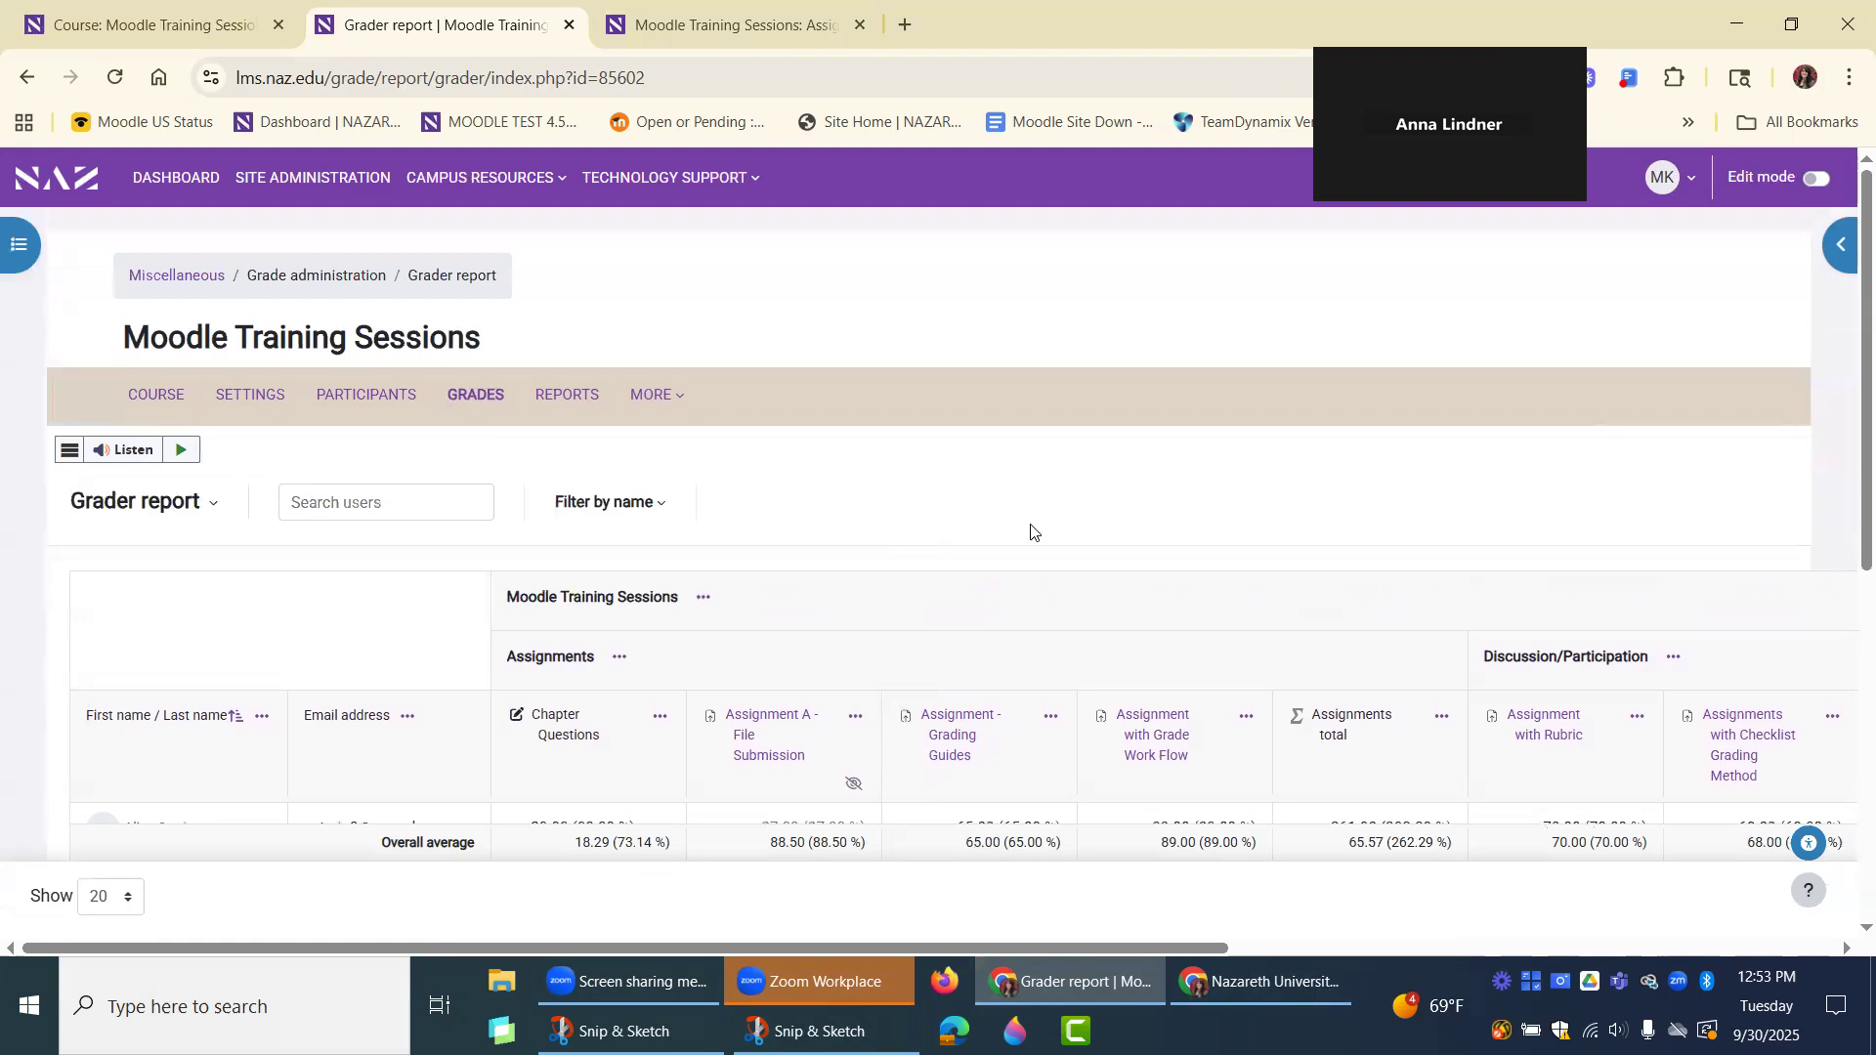
scroll(1035, 488, "down", 2)
Open the course's Scales page and review the available custom and standard scales.
left_click(132, 380)
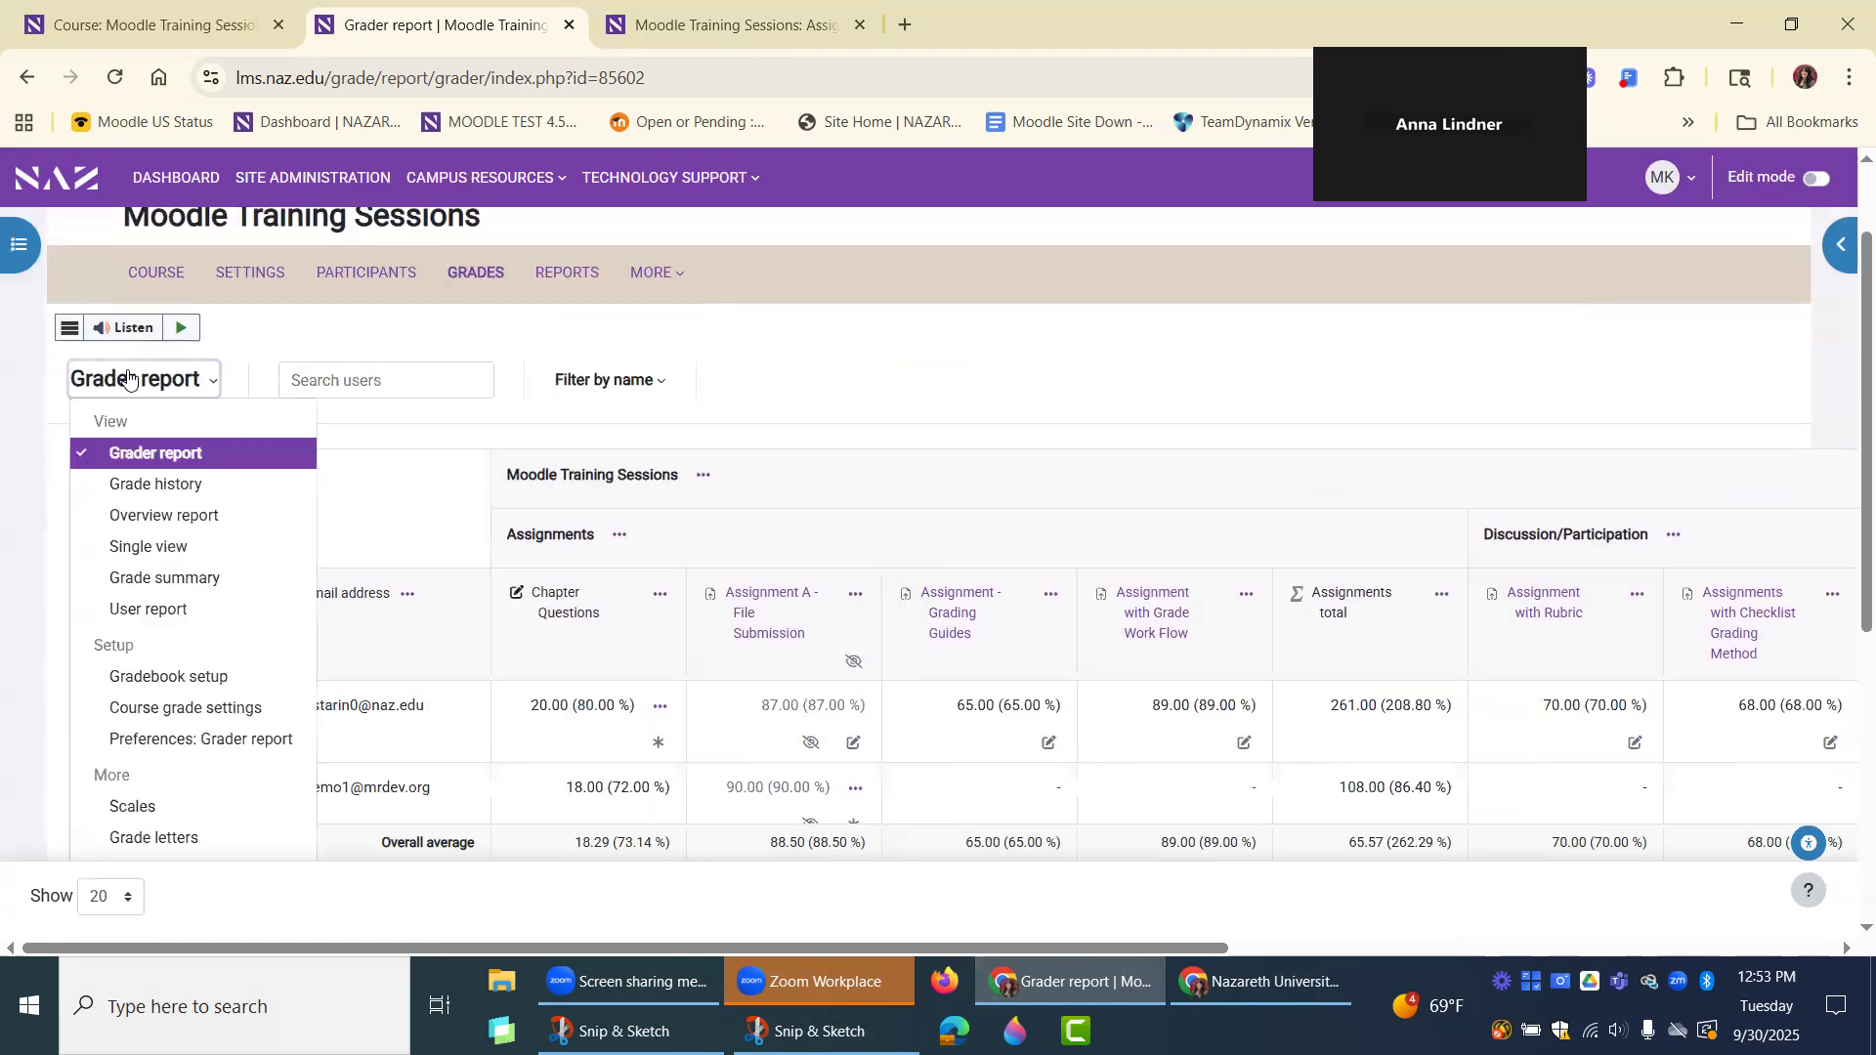
left_click(161, 815)
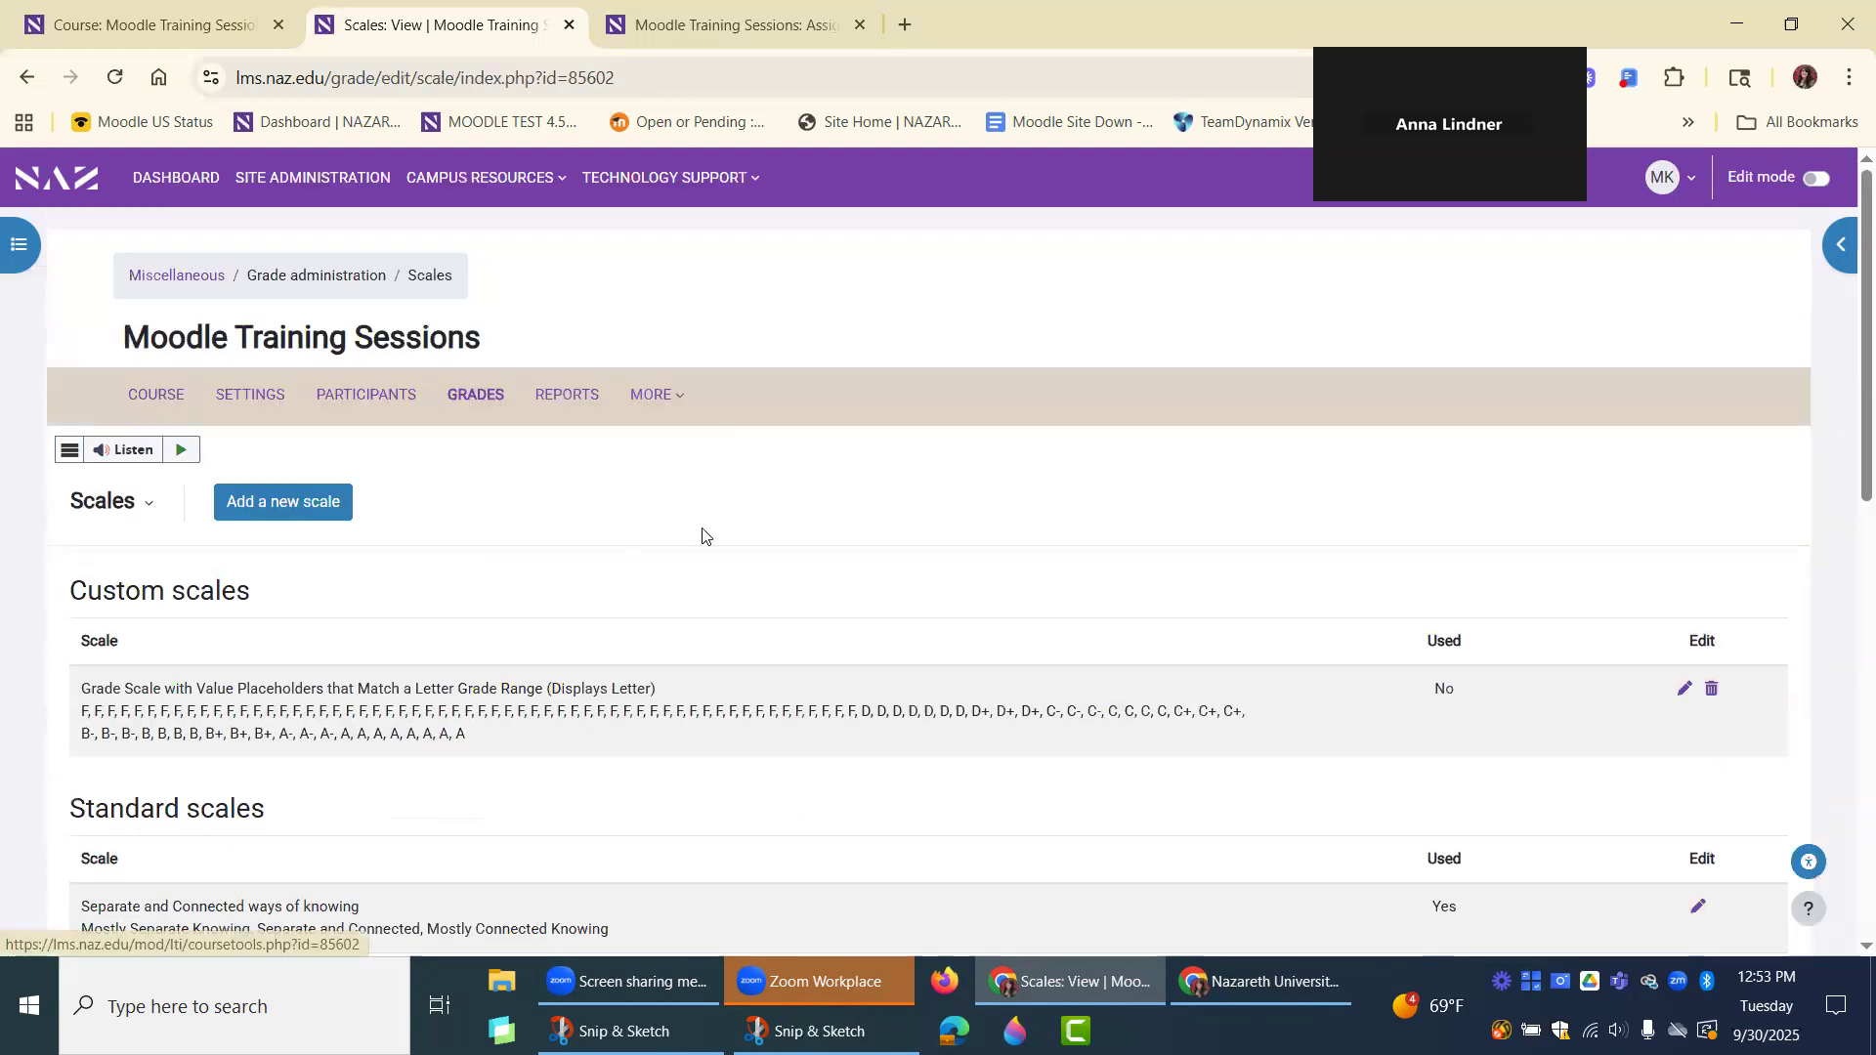
scroll(683, 544, "down", 2)
scroll(753, 538, "down", 3)
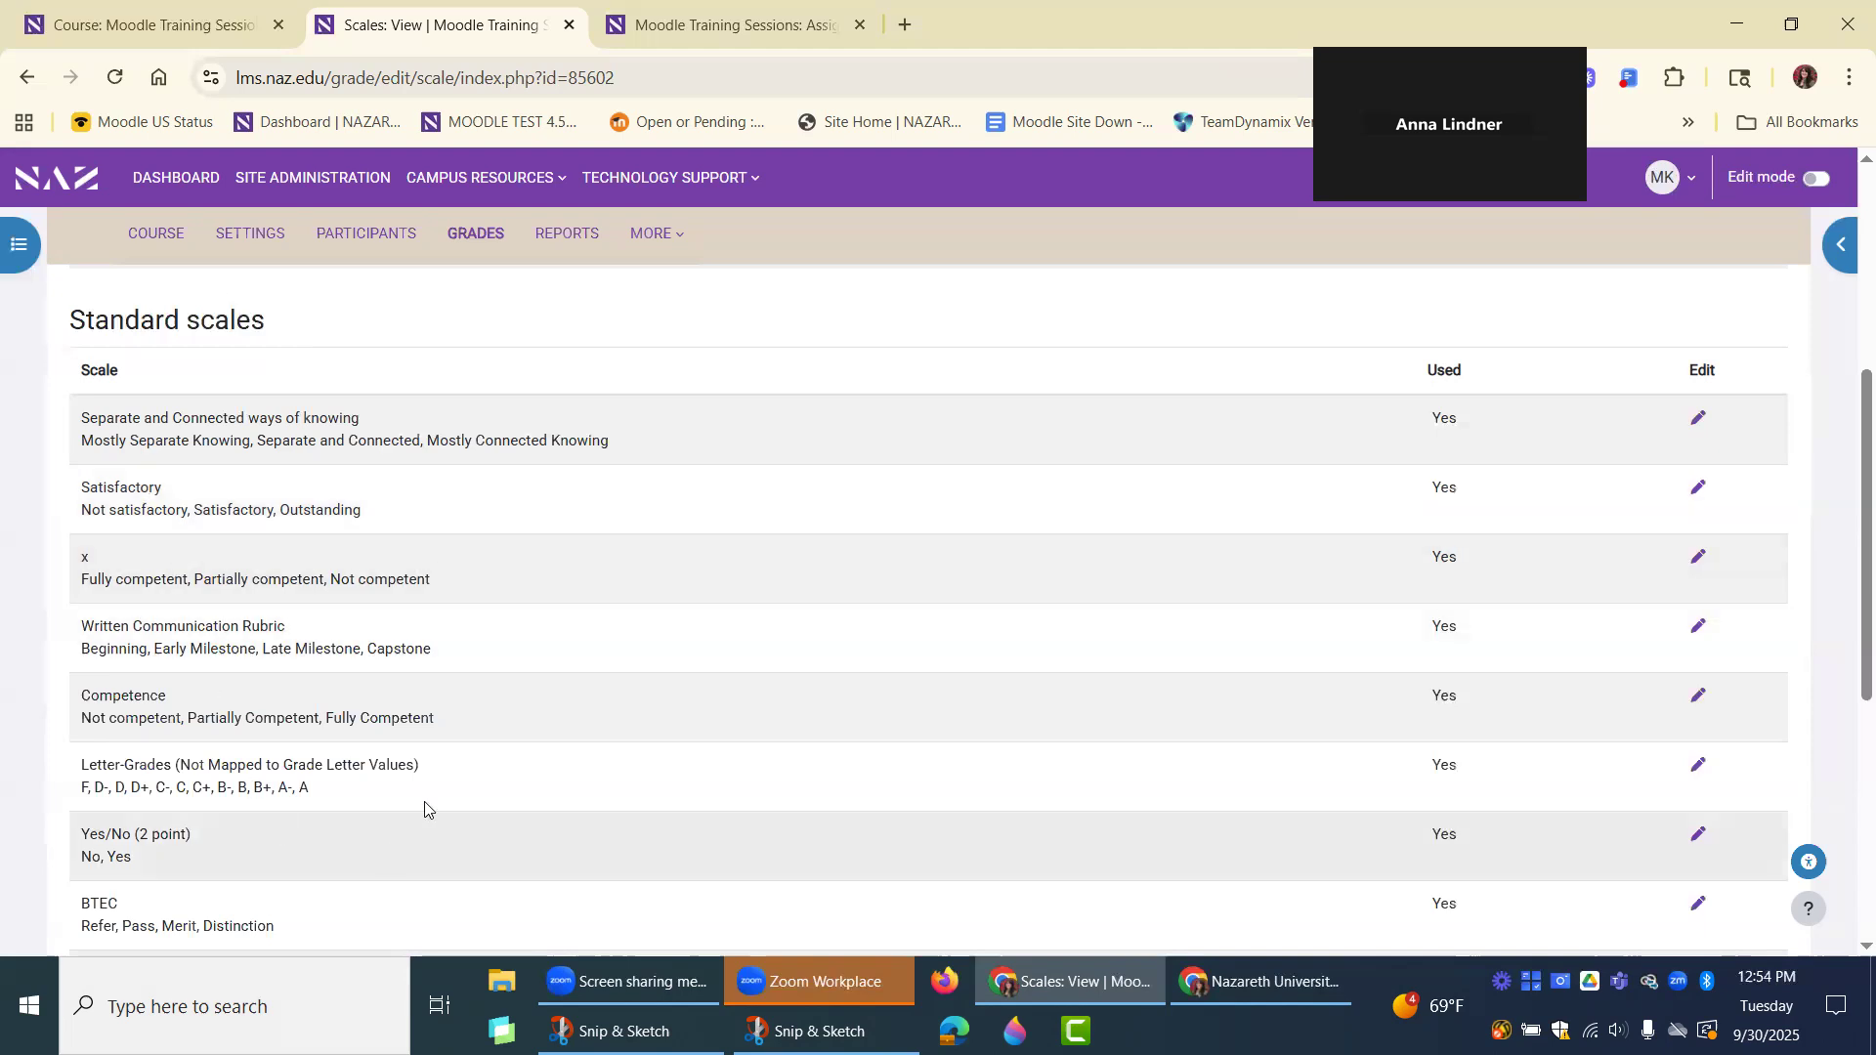
scroll(423, 801, "down", 3)
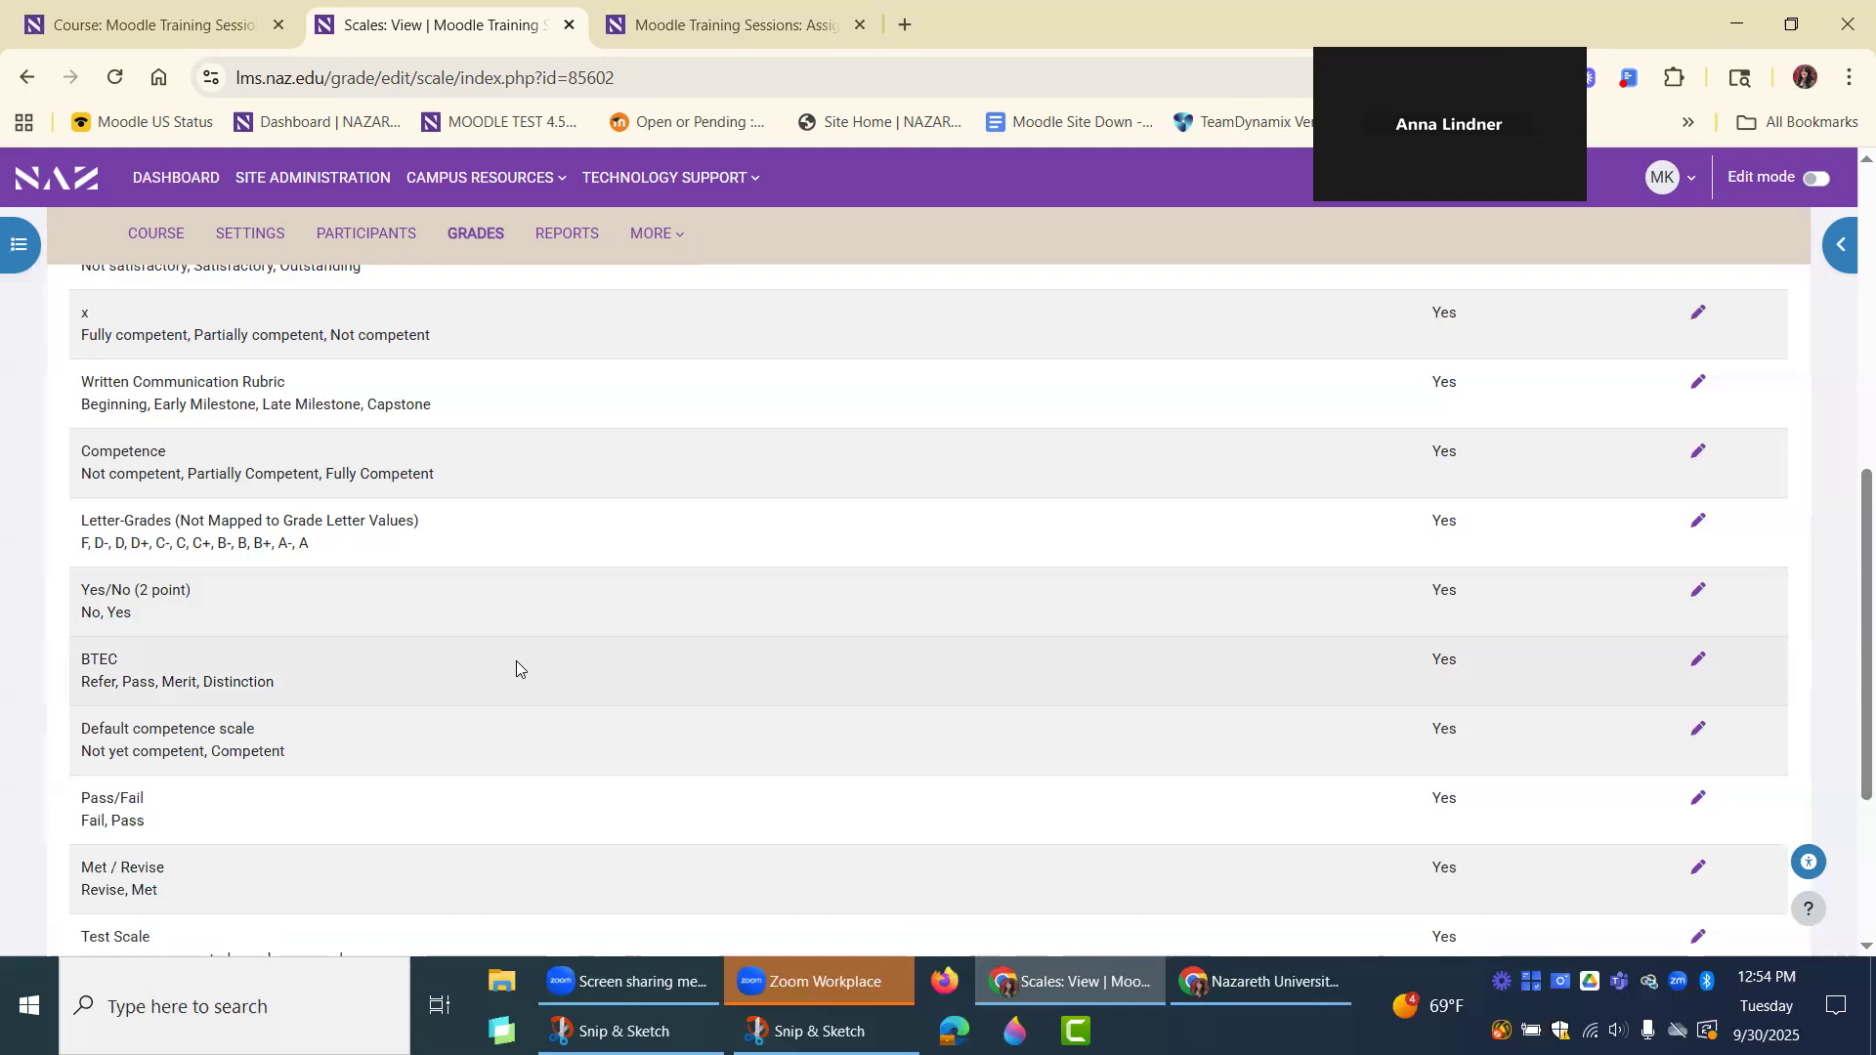
scroll(515, 661, "up", 4)
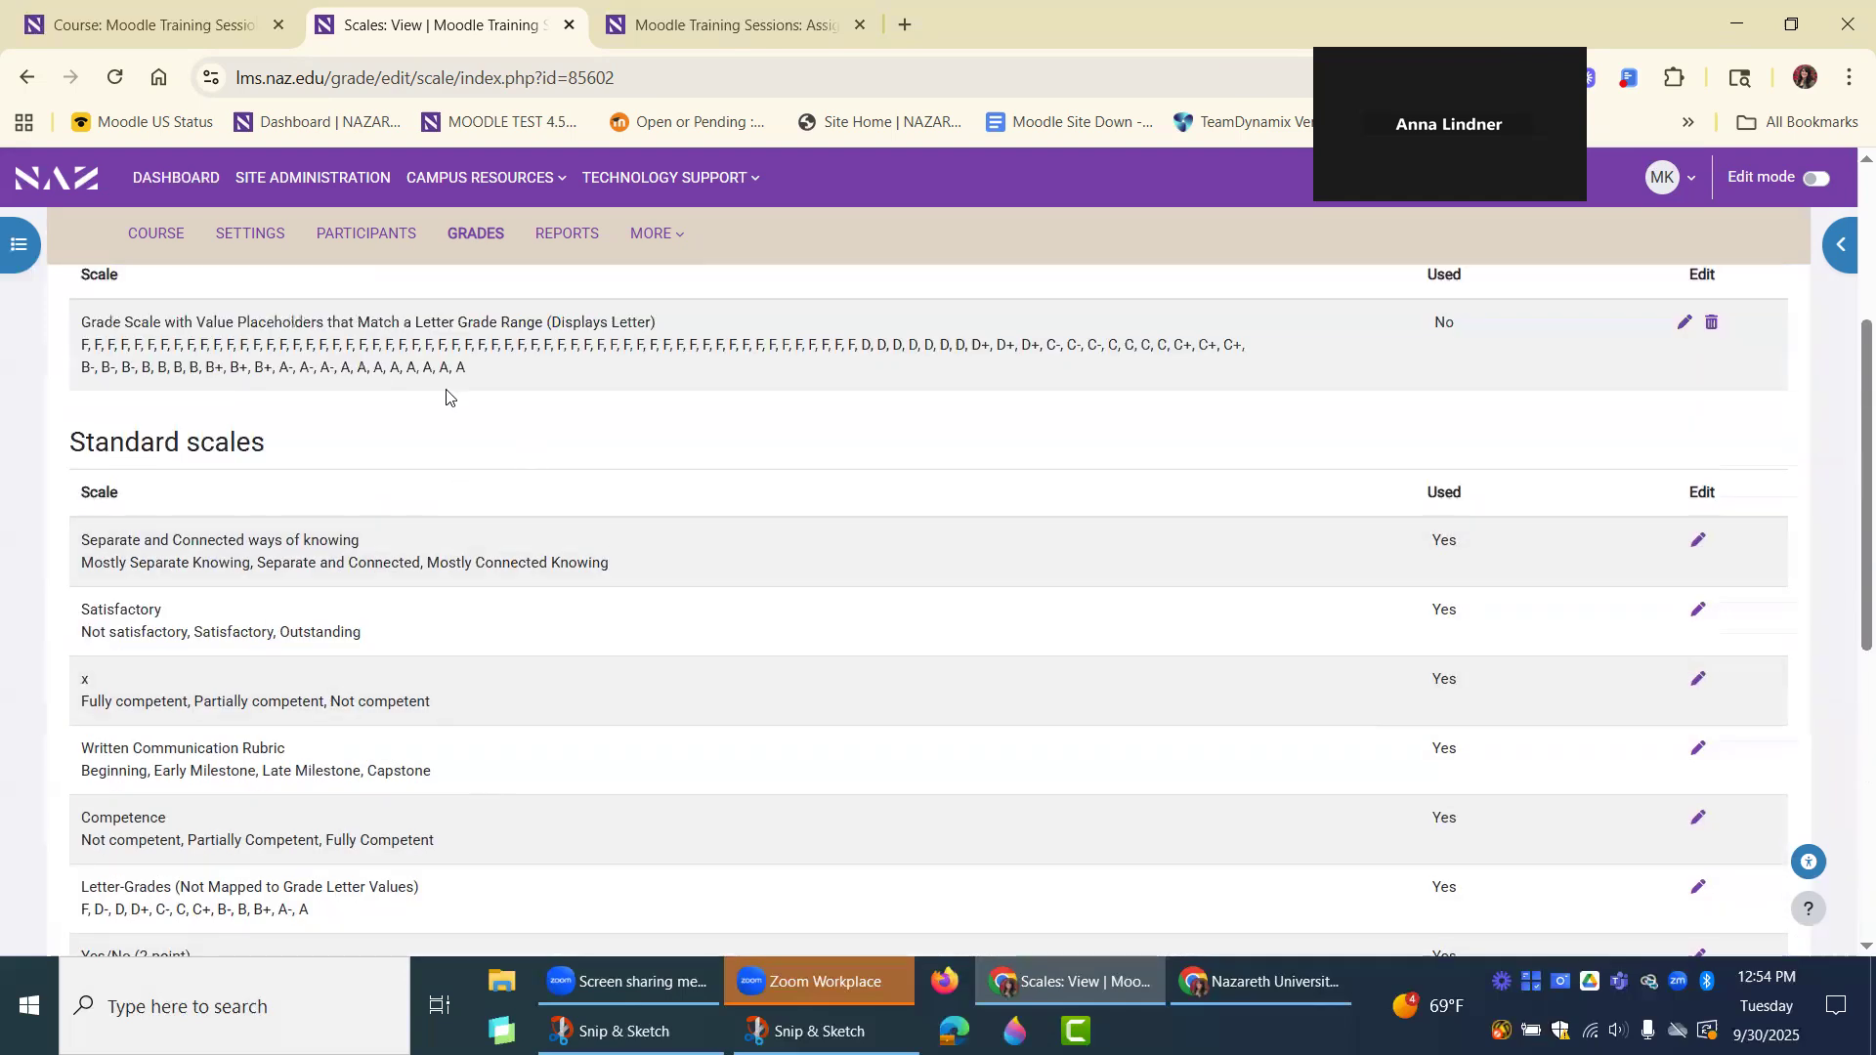
scroll(400, 623, "down", 3)
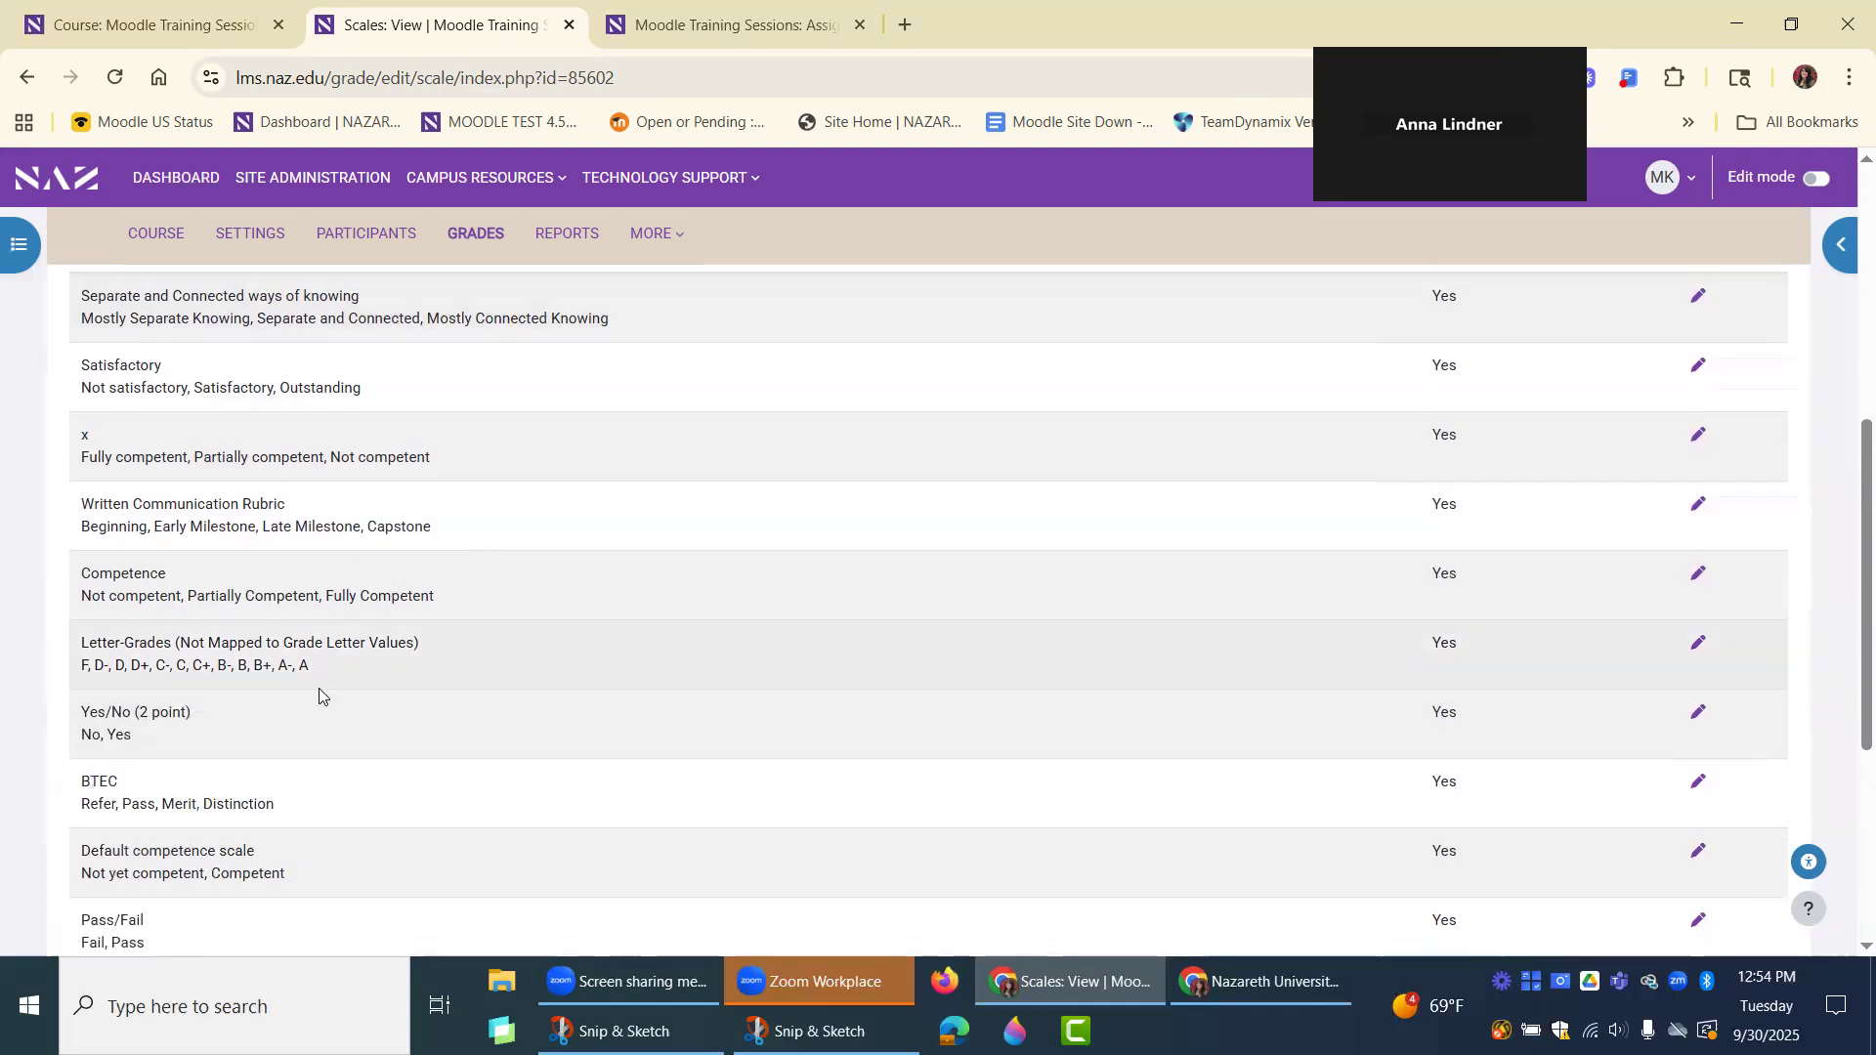
Highlight the values of the Letter-Grades (Not Mapped to Grade Letter Values) scale, then revisit the custom letter grade scale.
left_click_drag(315, 672, 72, 690)
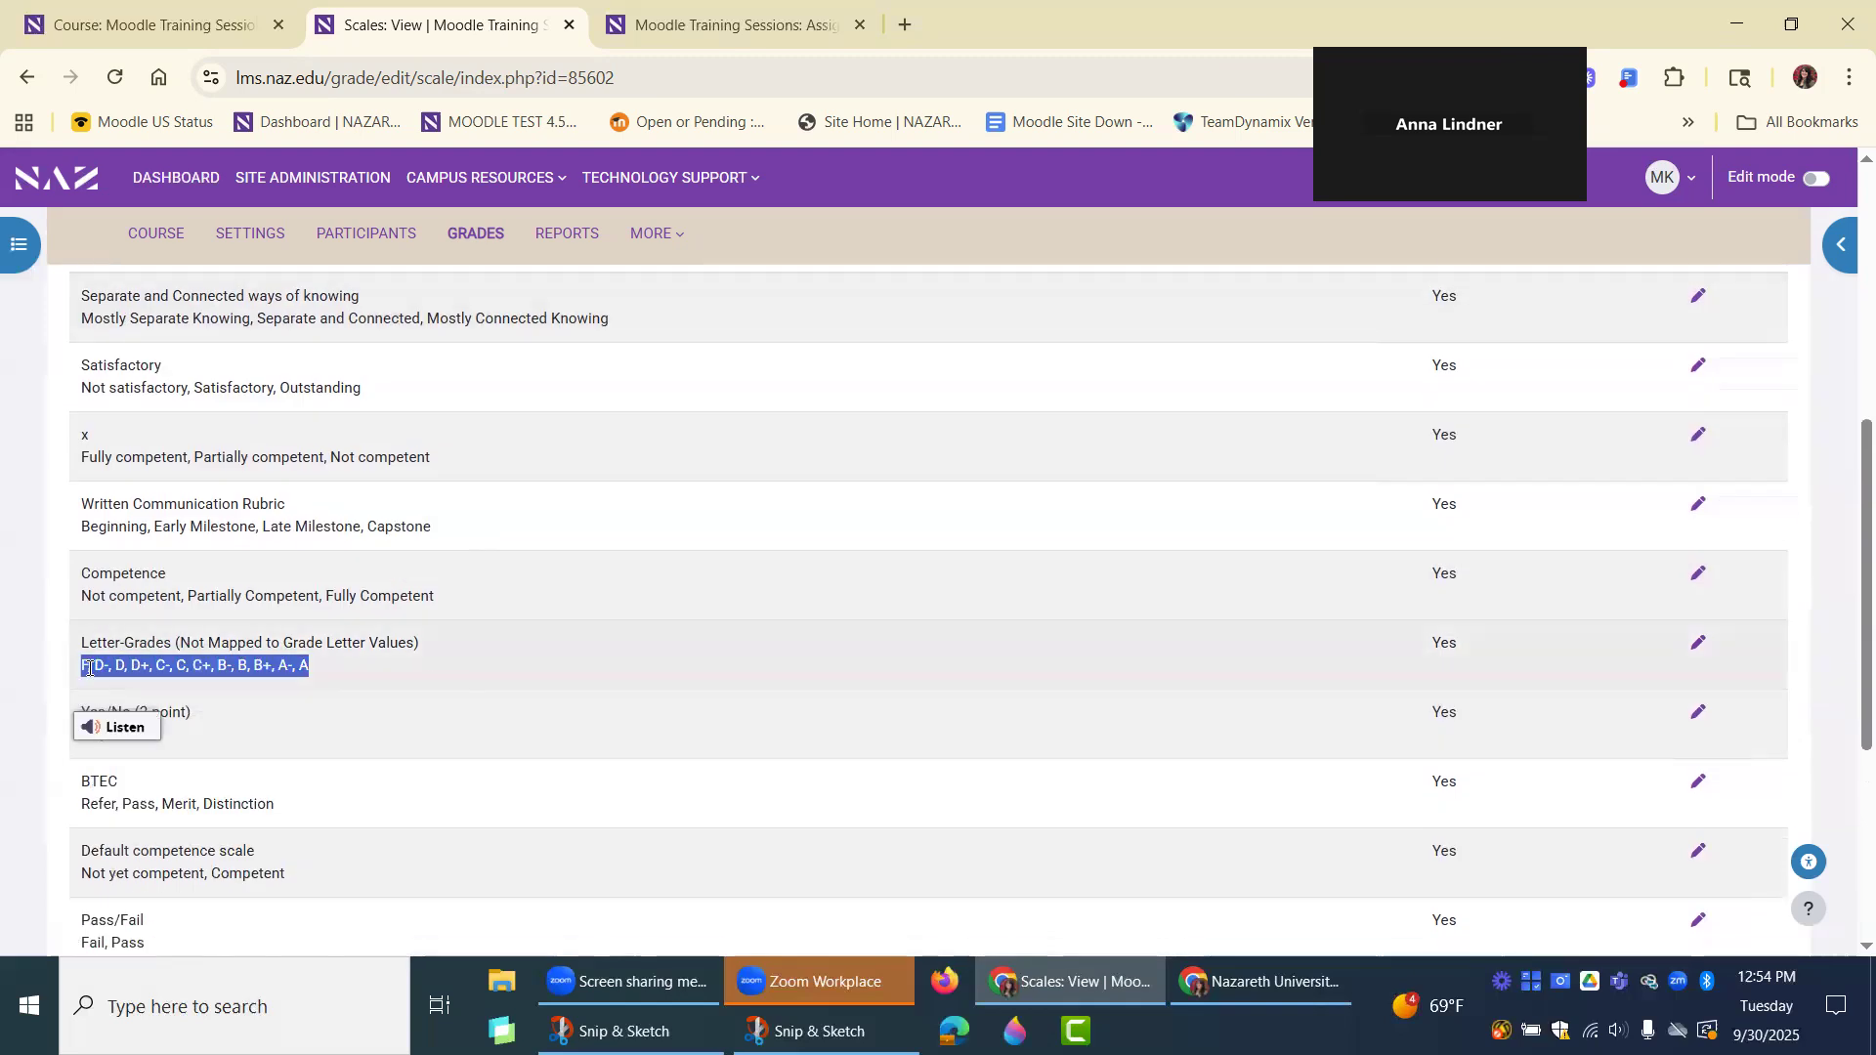
left_click_drag(329, 668, 71, 681)
left_click(360, 671)
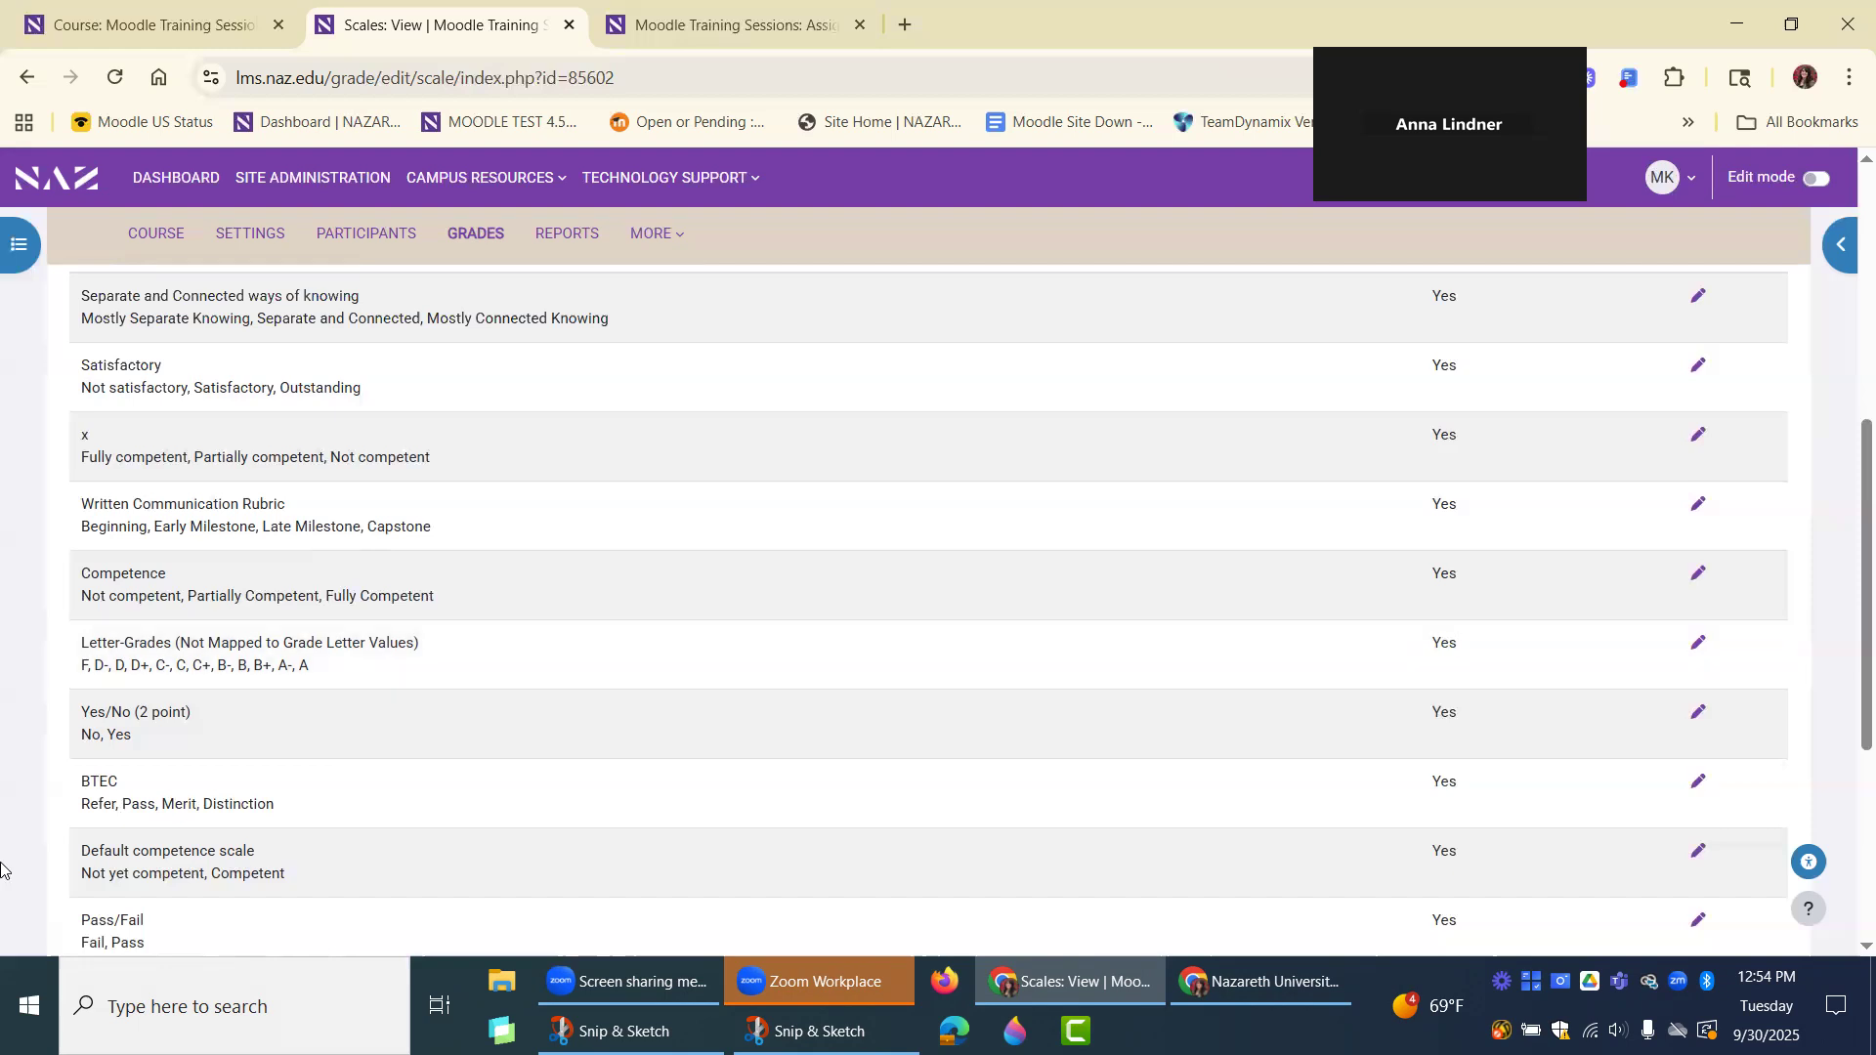
scroll(2, 869, "up", 4)
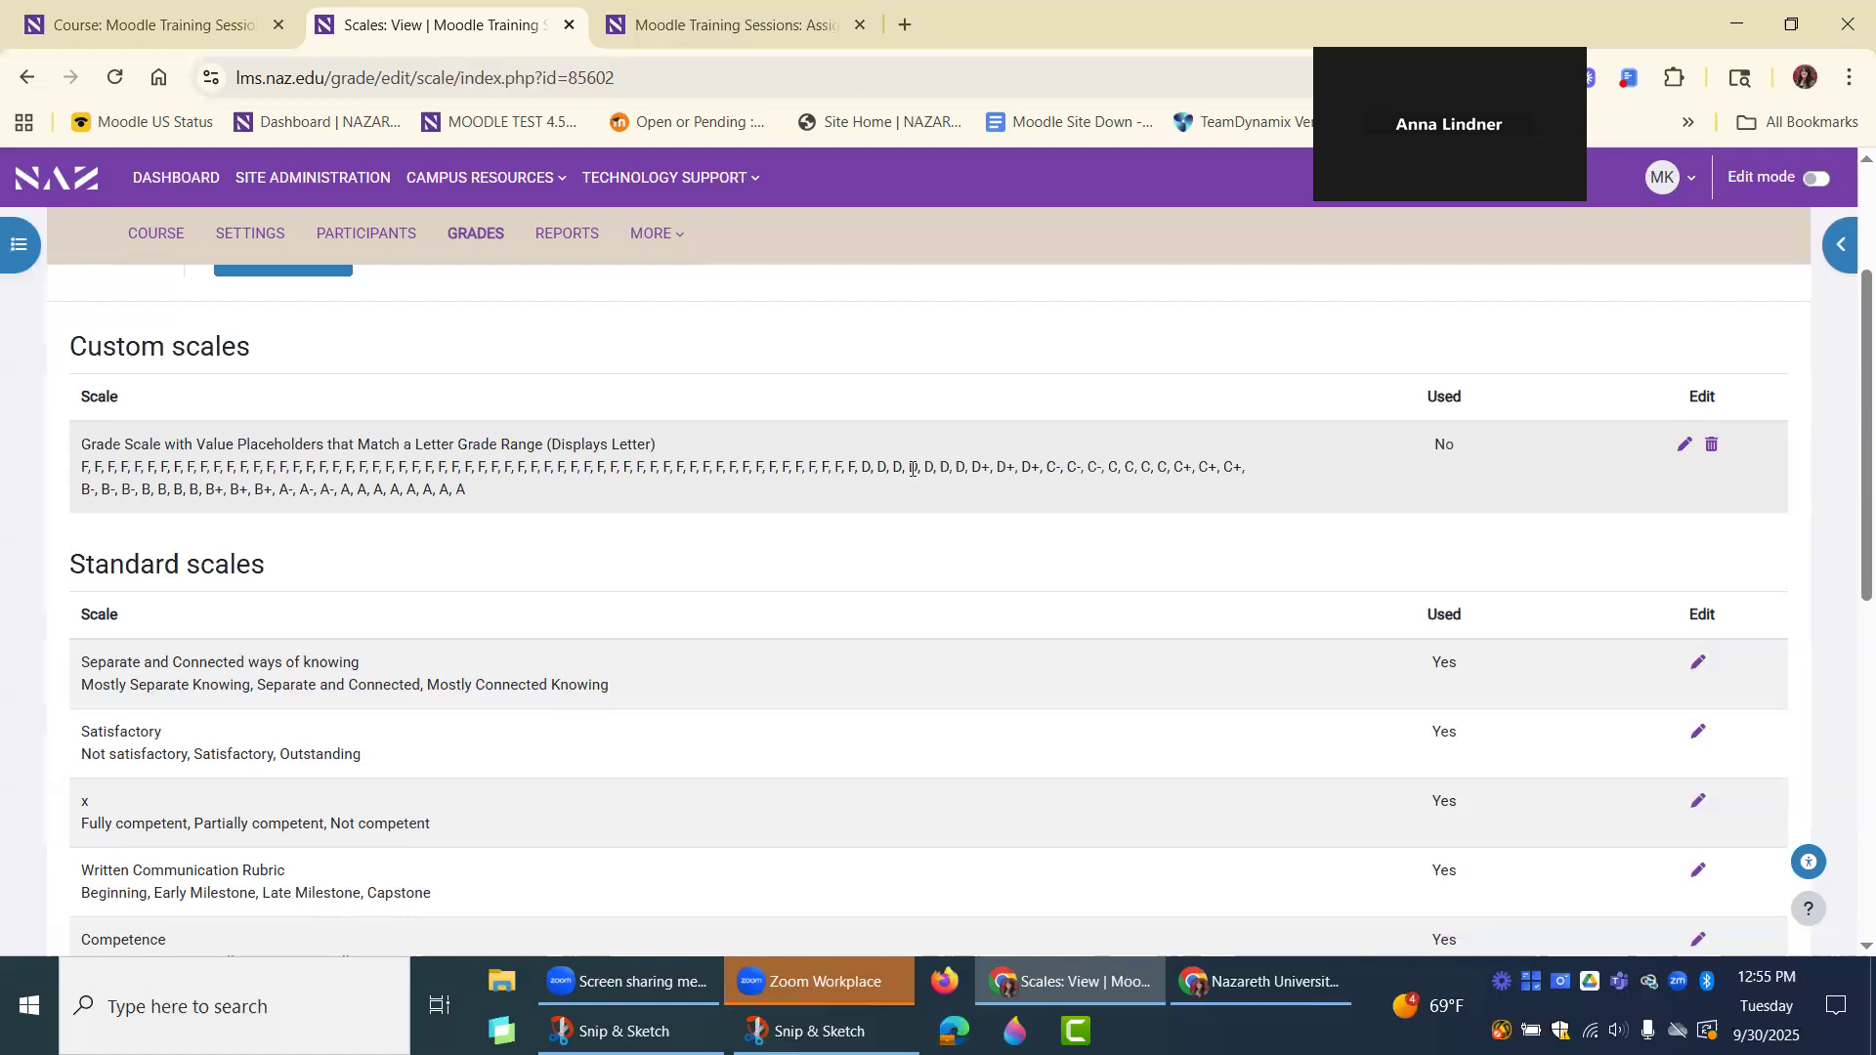
scroll(502, 582, "up", 3)
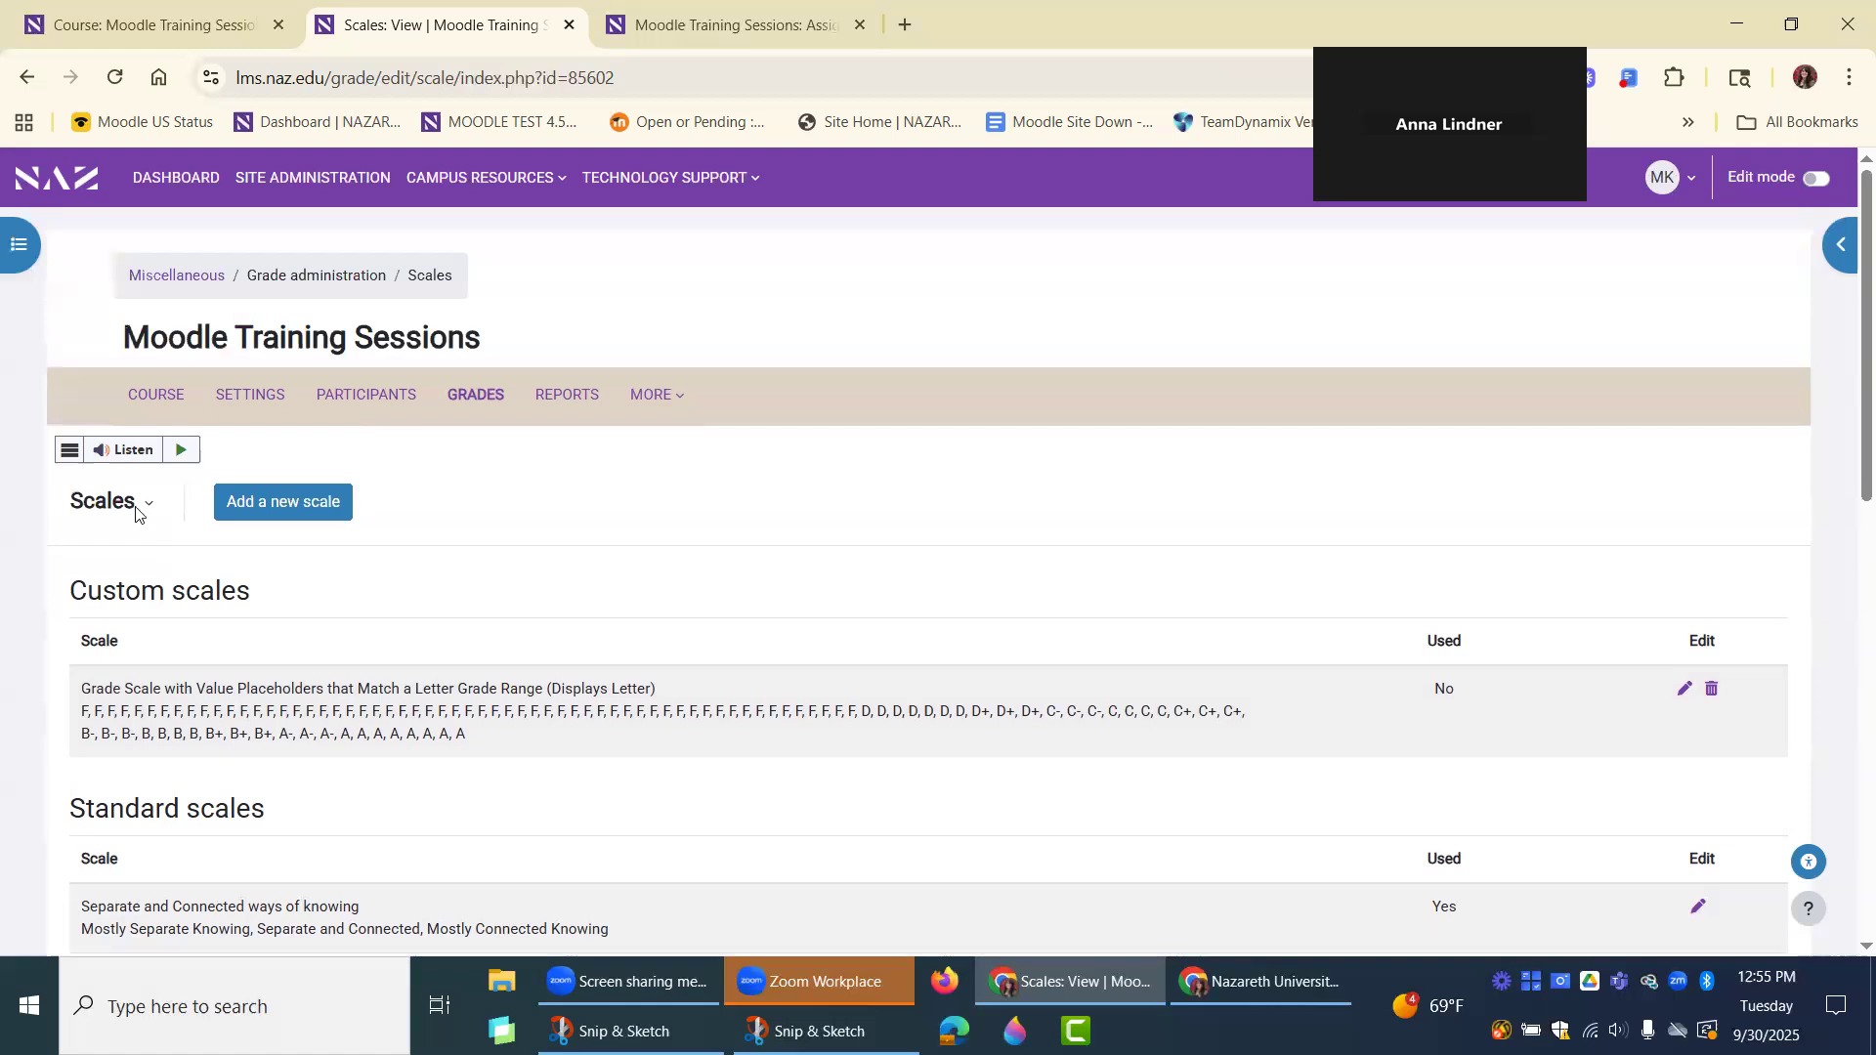
Open the Grade letters page and review the highest and lowest percentages for each letter.
left_click(139, 508)
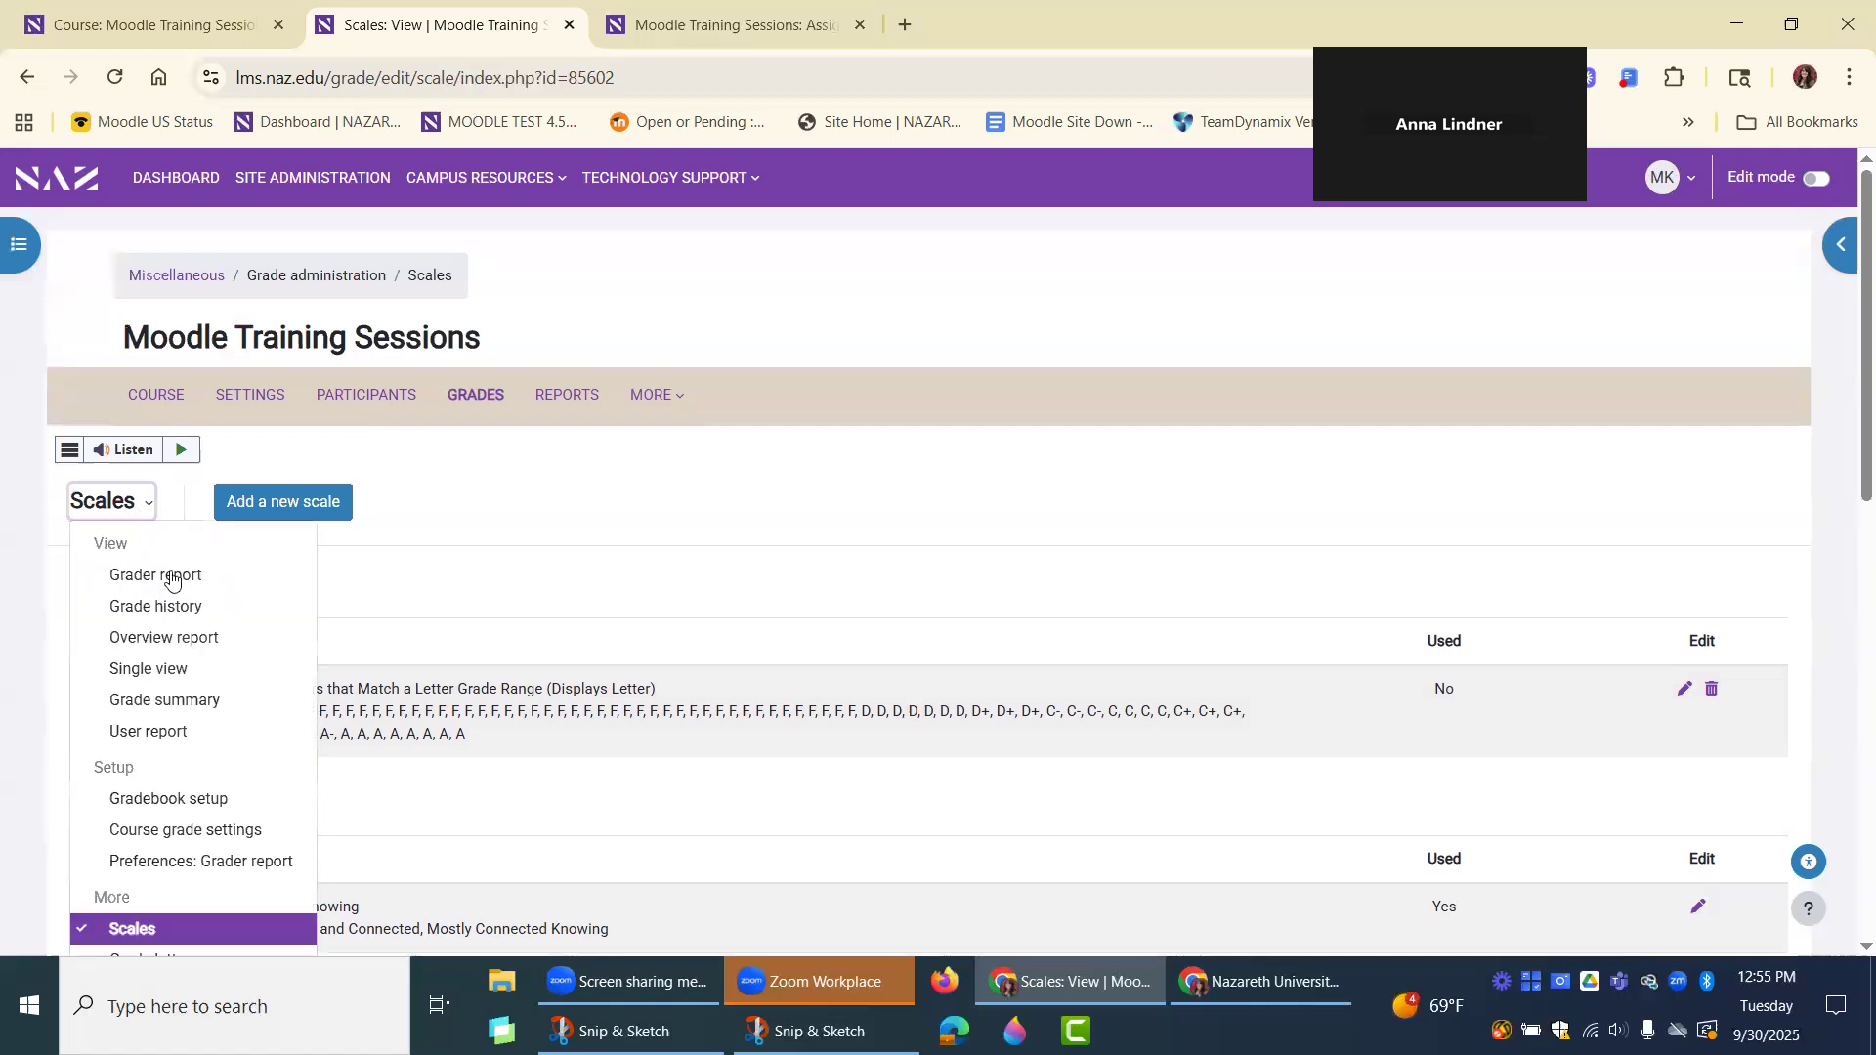
scroll(490, 576, "down", 1)
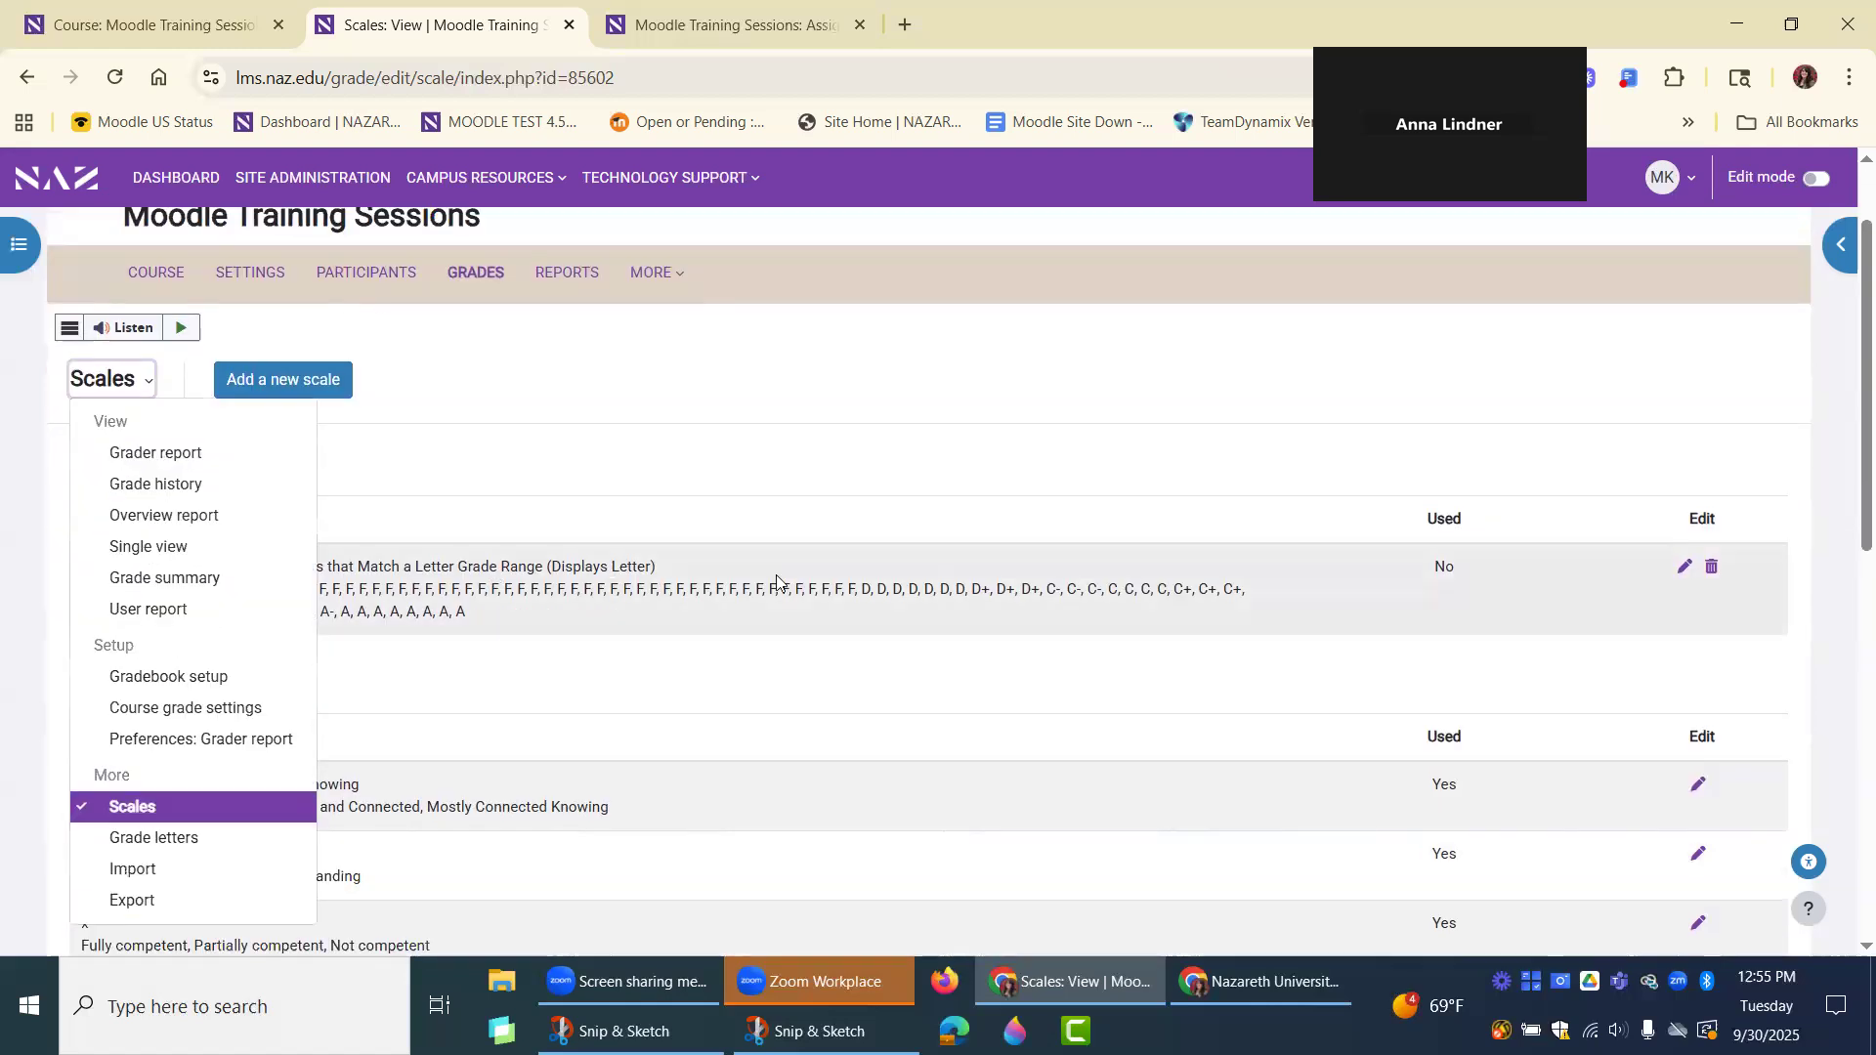
left_click(398, 646)
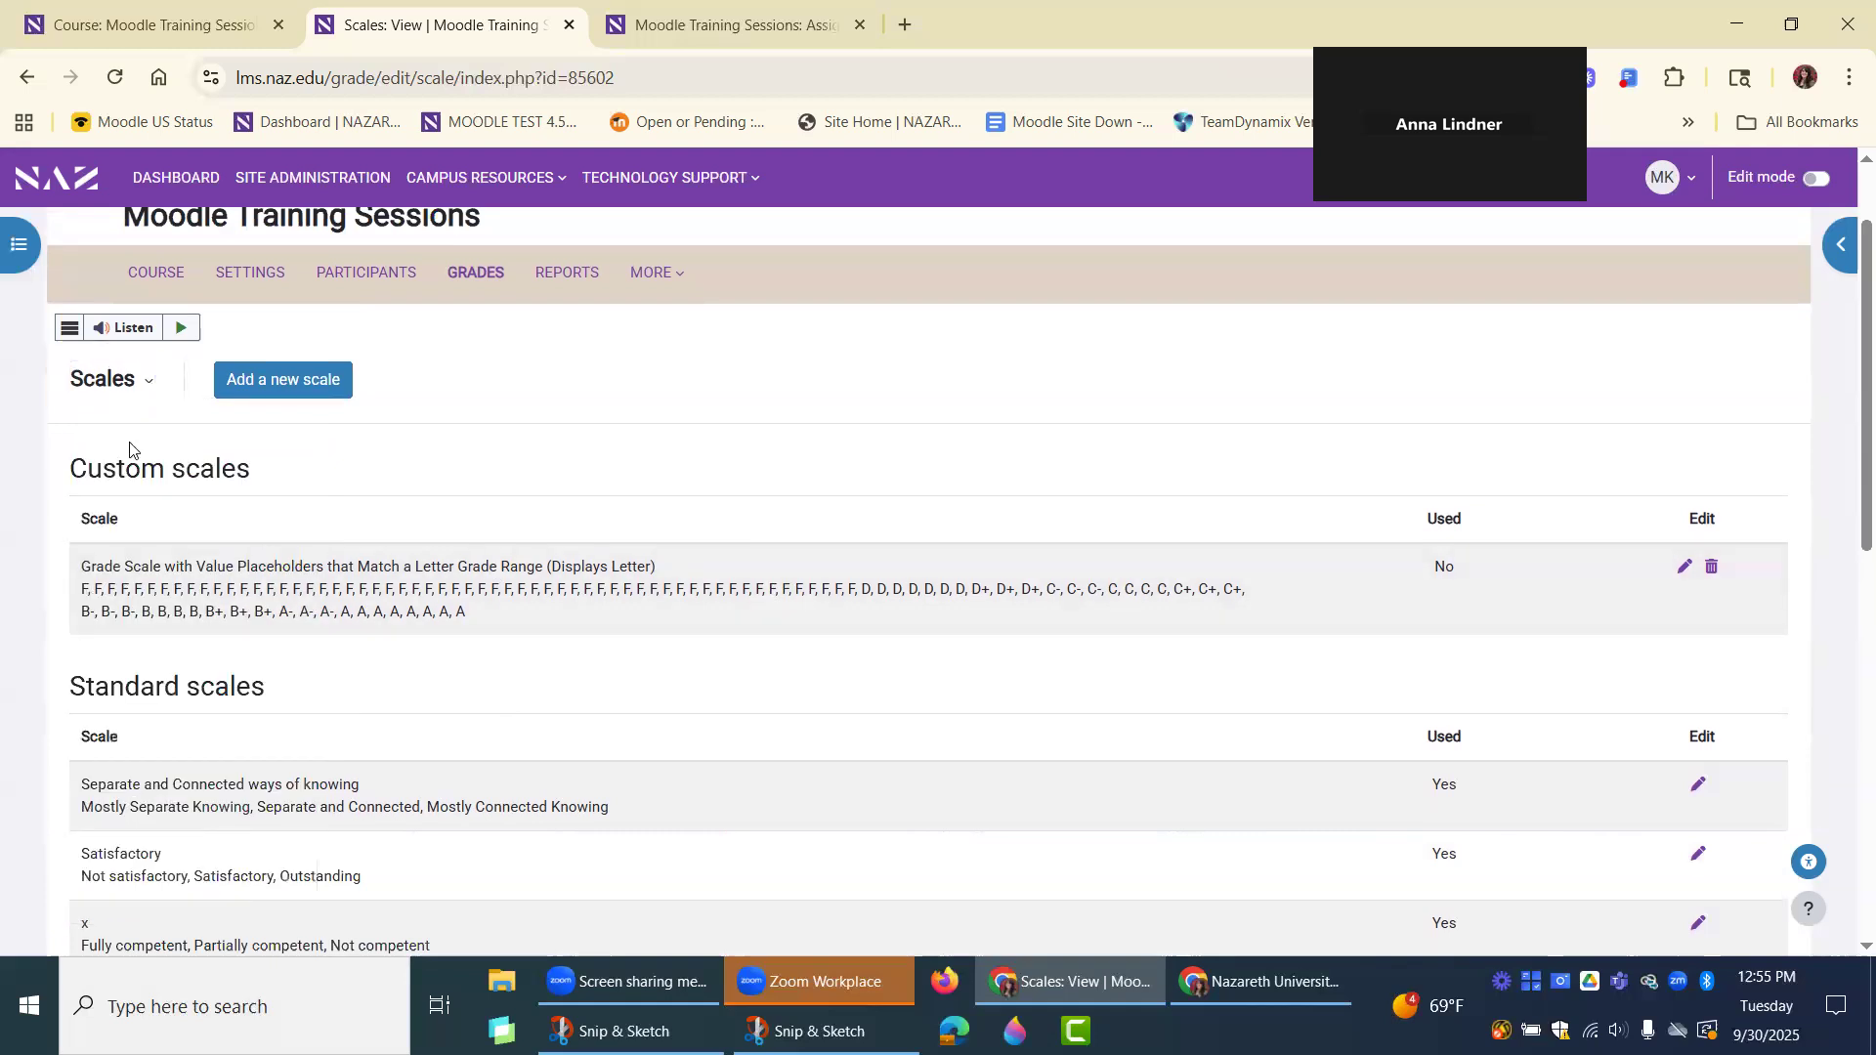
left_click(134, 381)
left_click(157, 837)
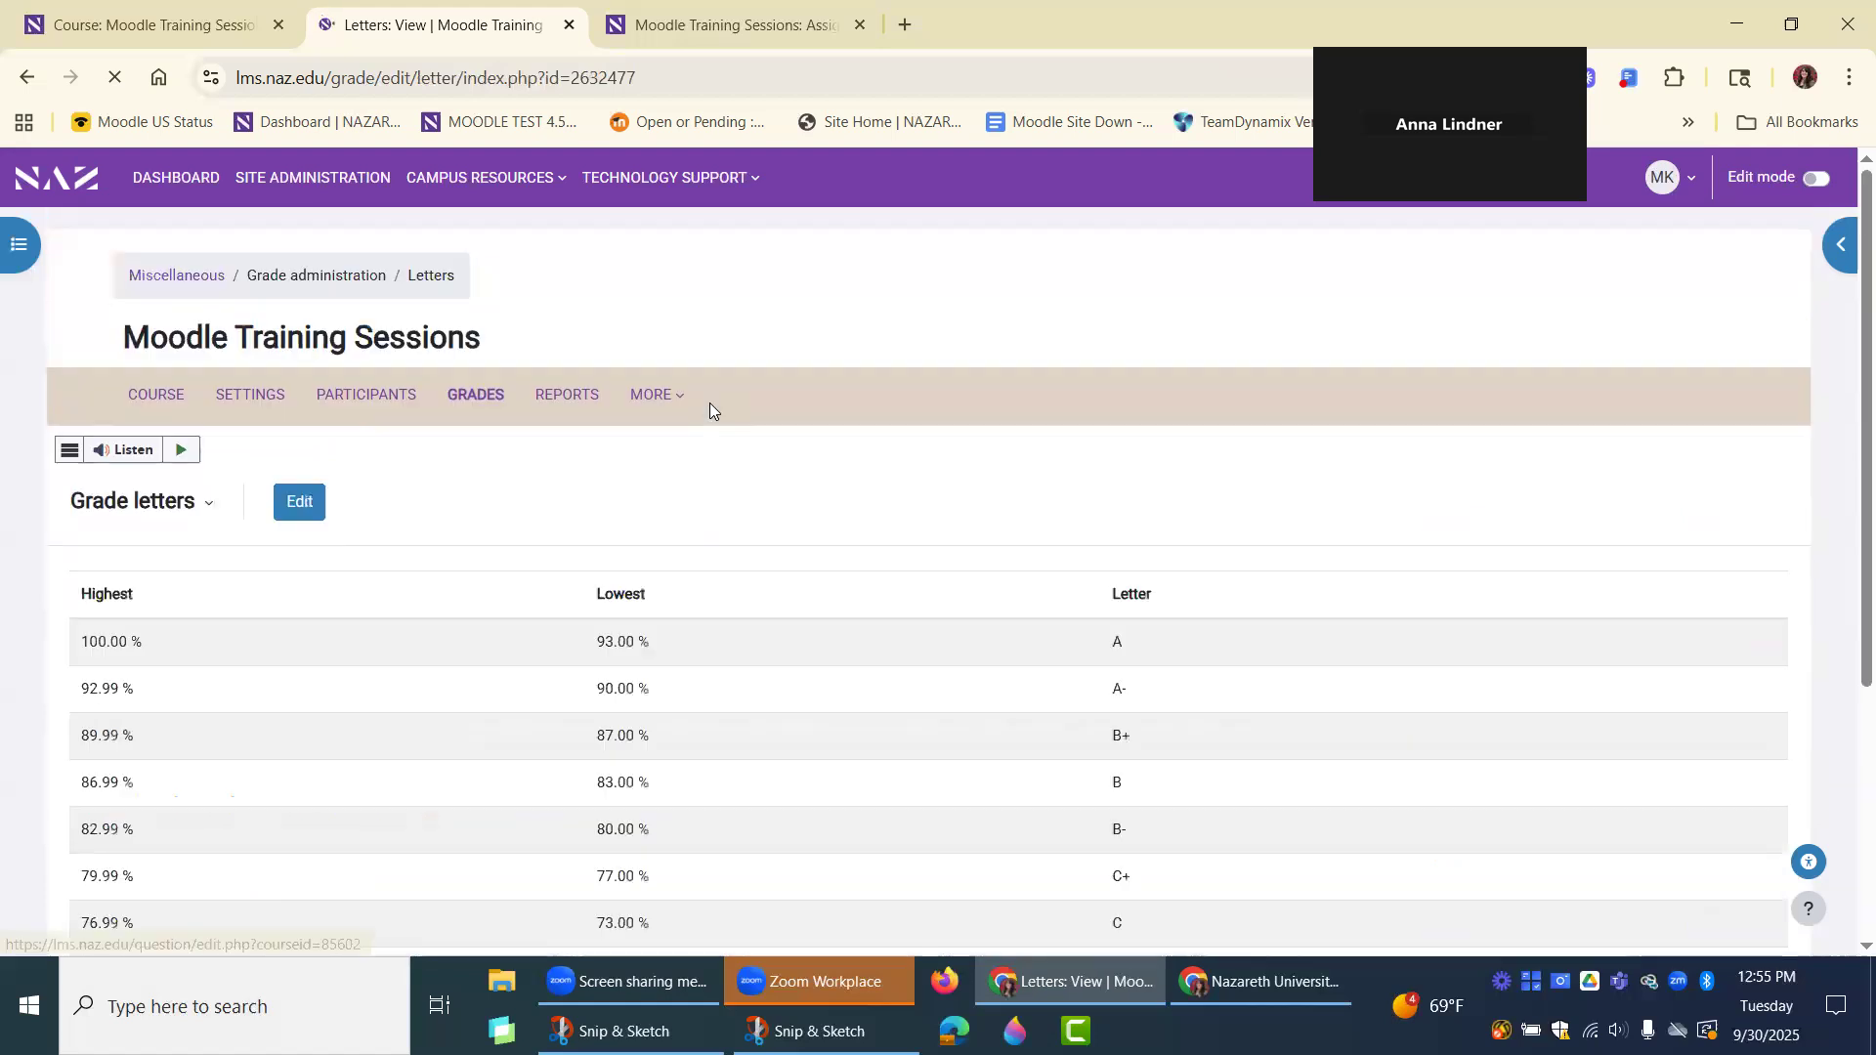
scroll(712, 406, "down", 2)
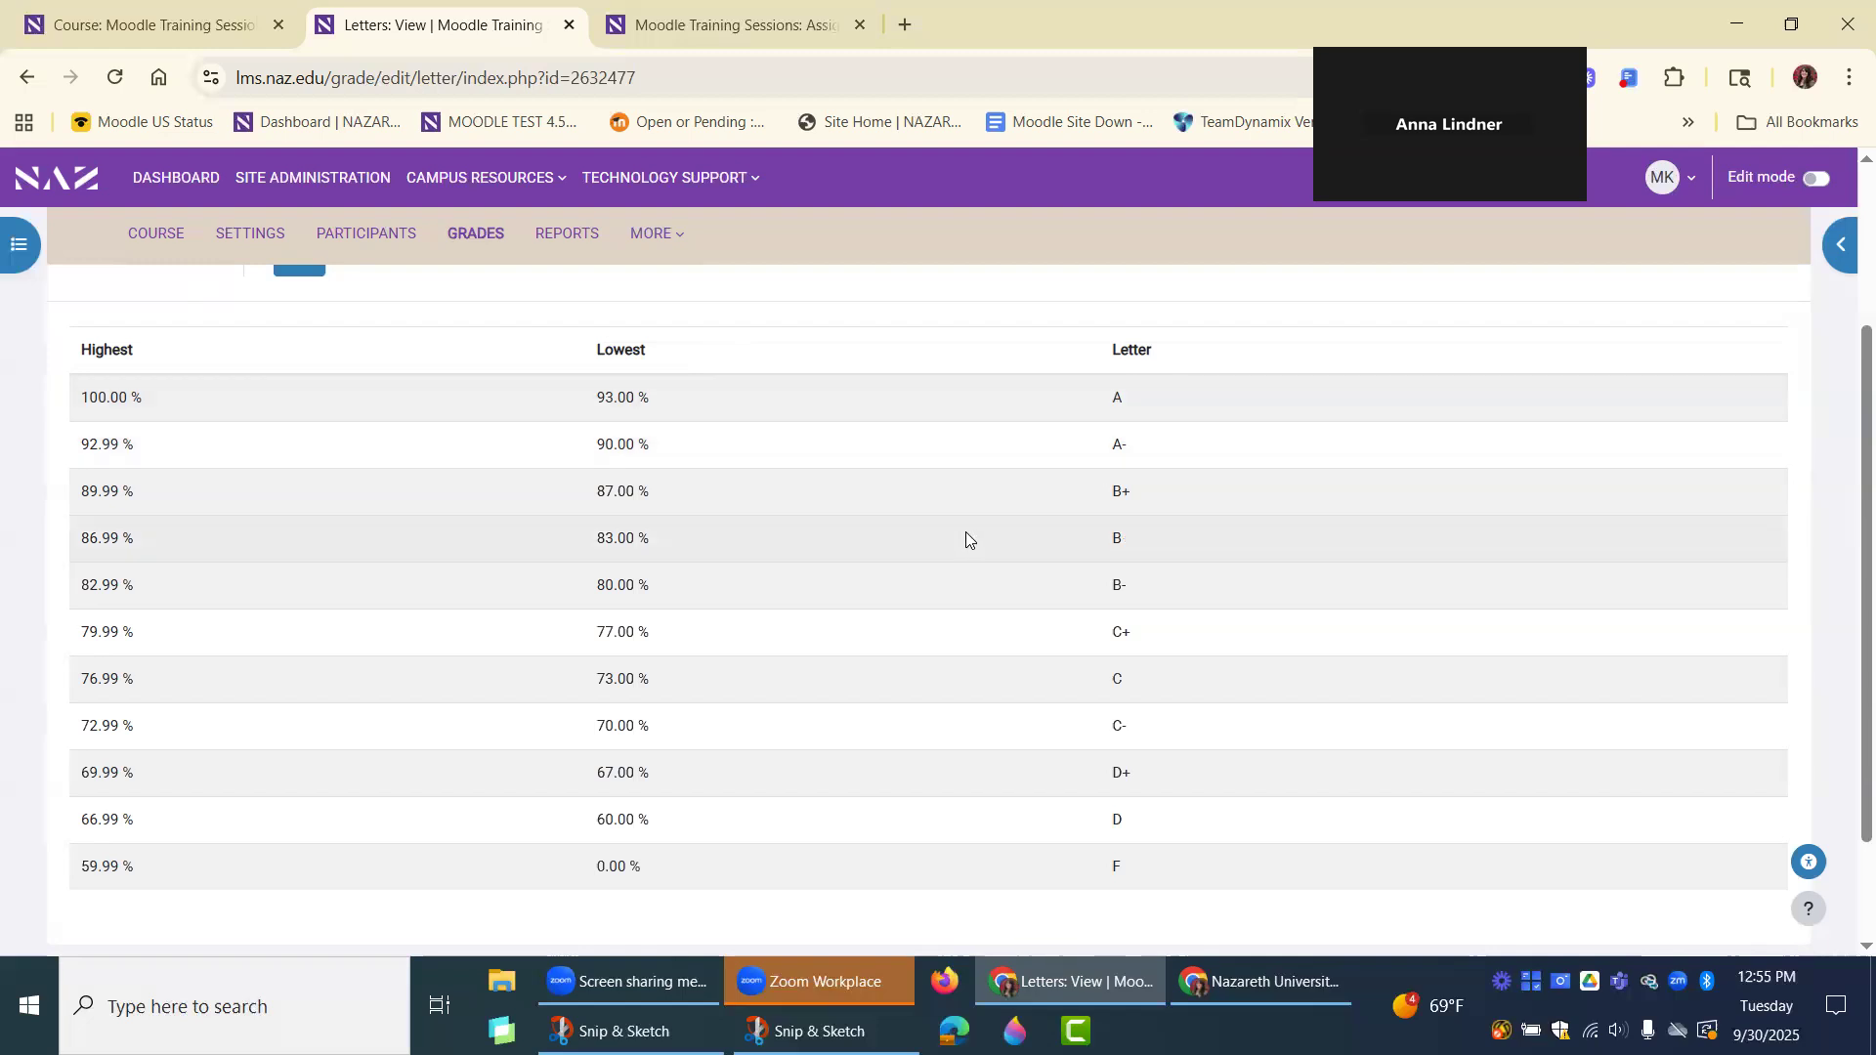
scroll(879, 508, "up", 1)
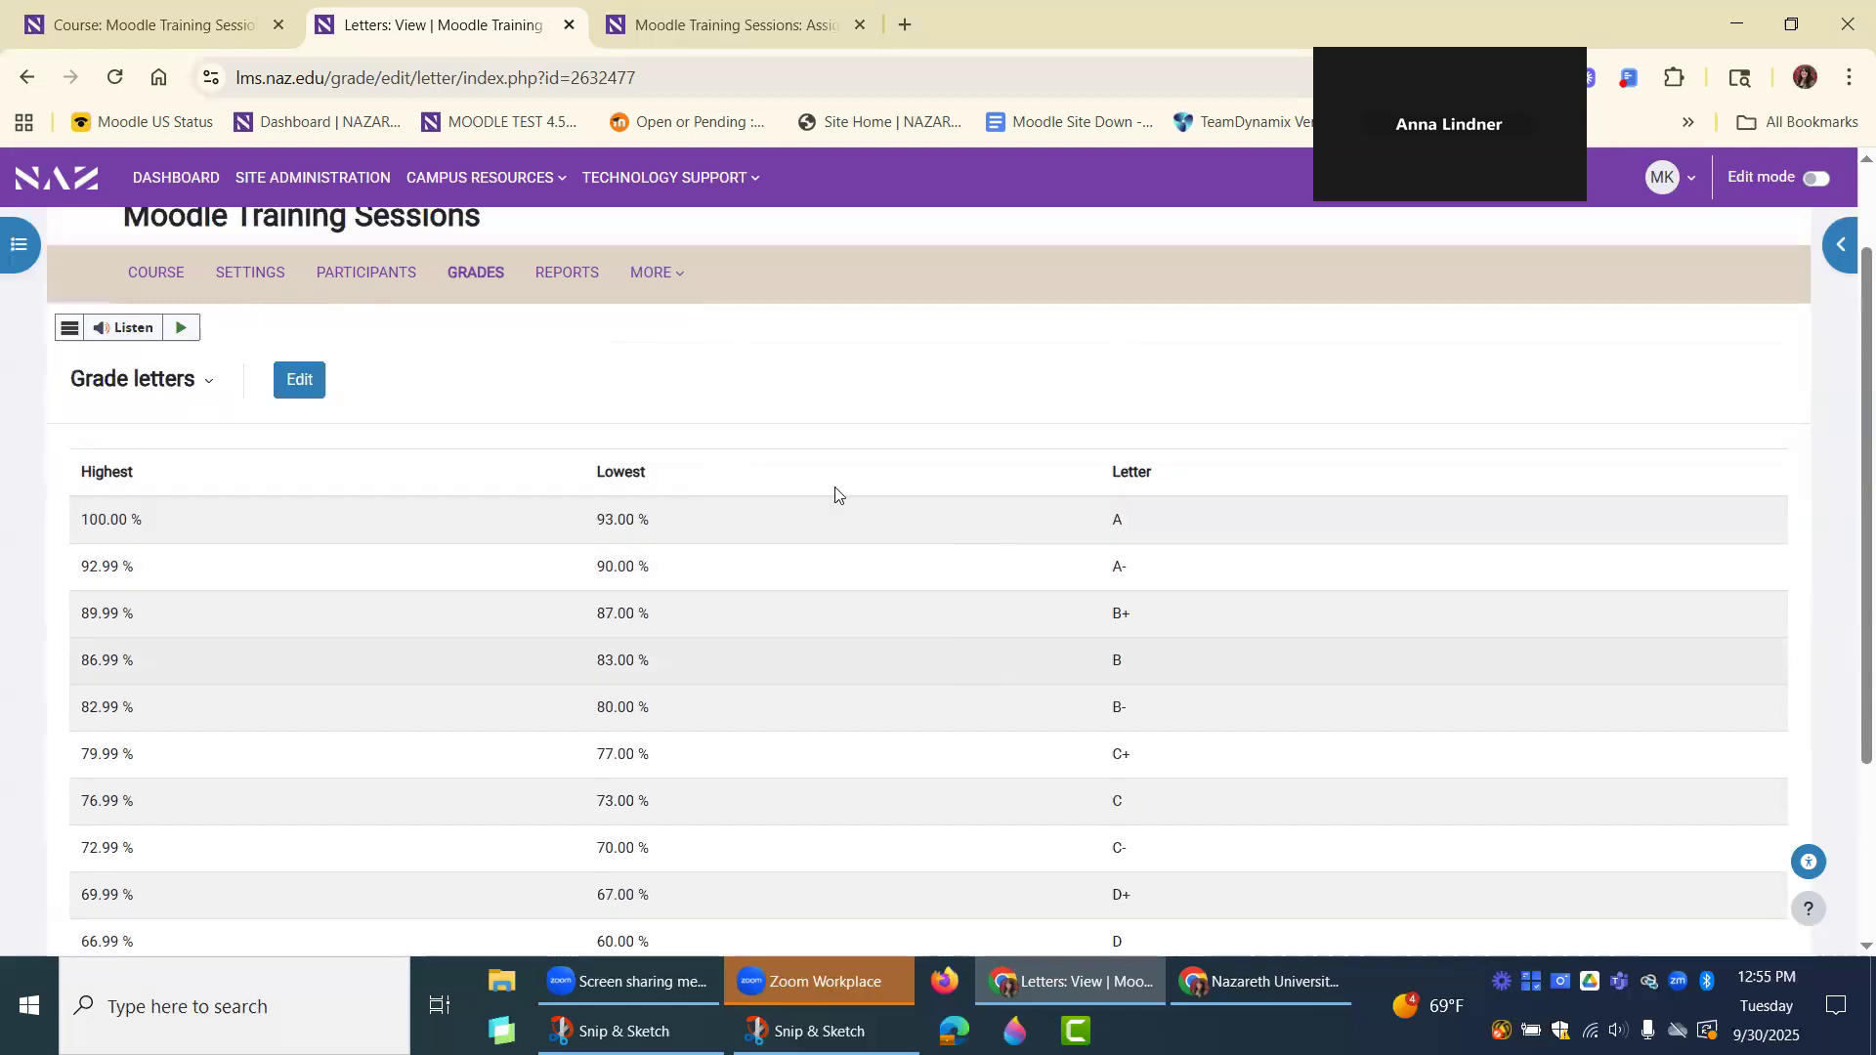
Return to the Grader report and check the display options for the Assignments category's grades and totals.
left_click(189, 387)
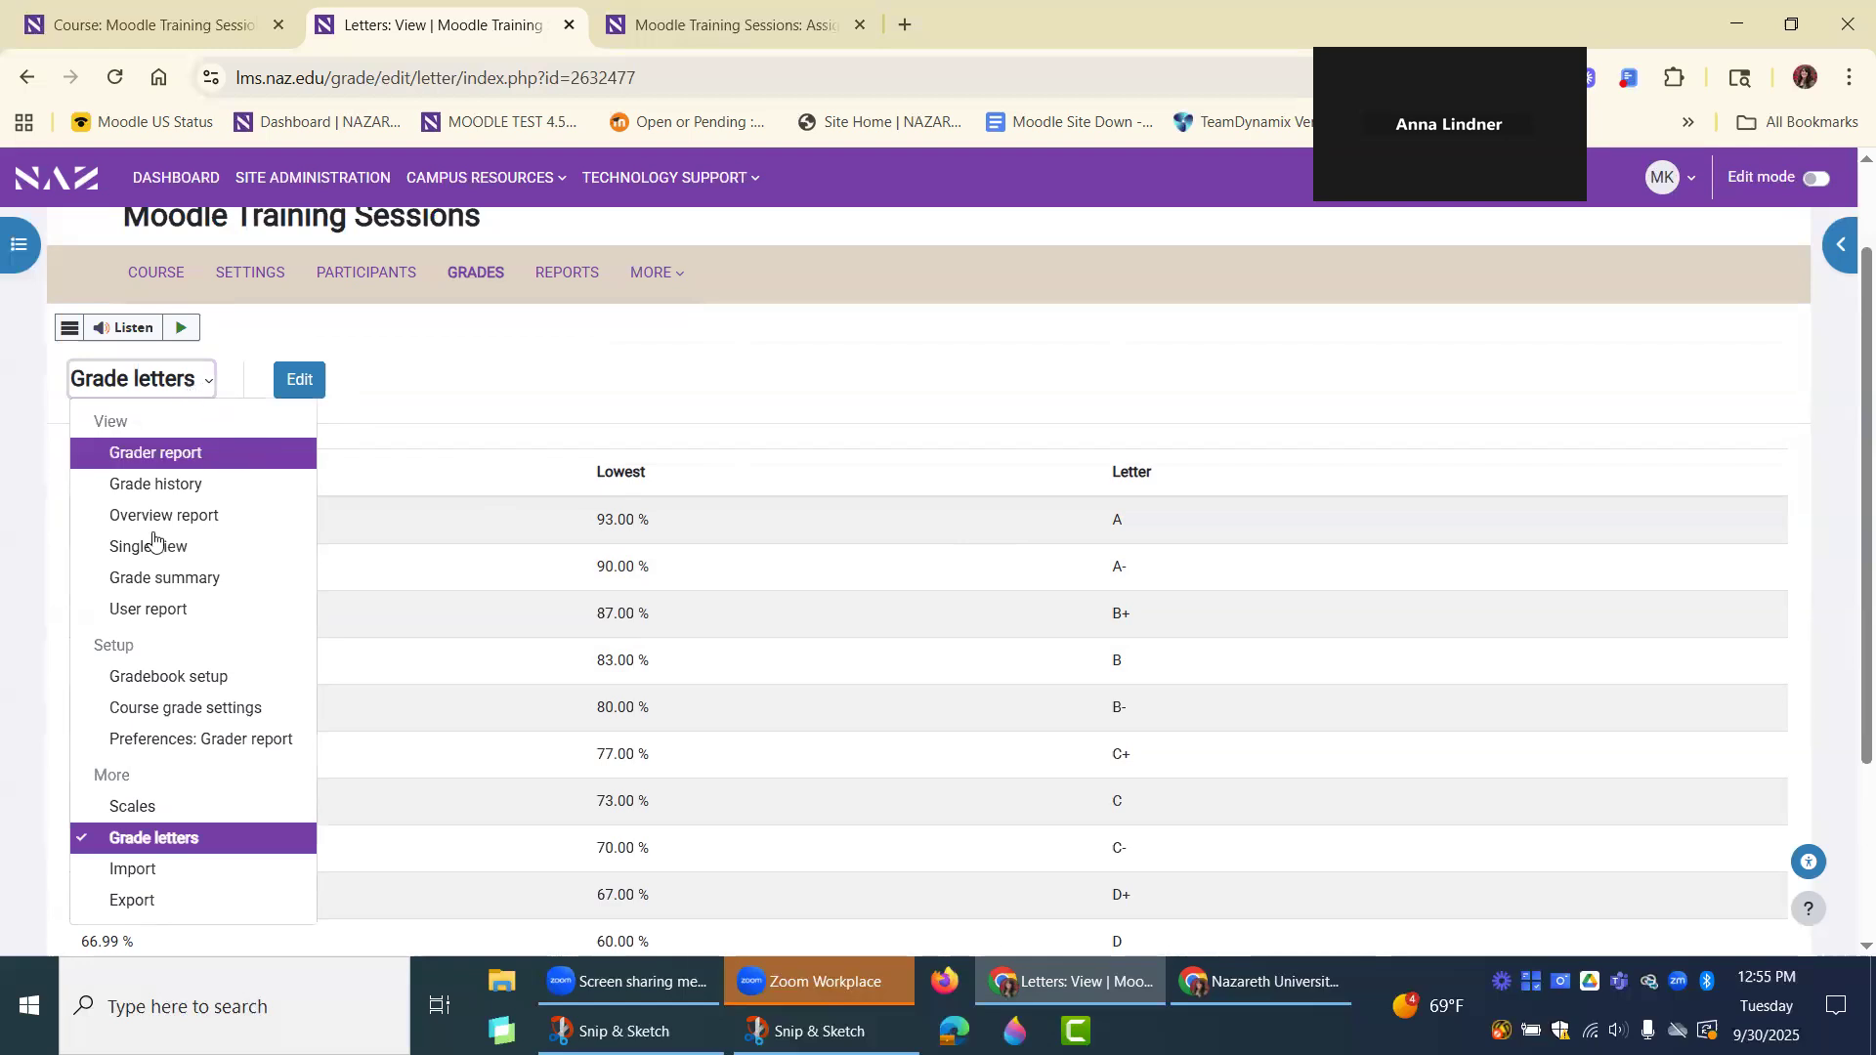
left_click(137, 459)
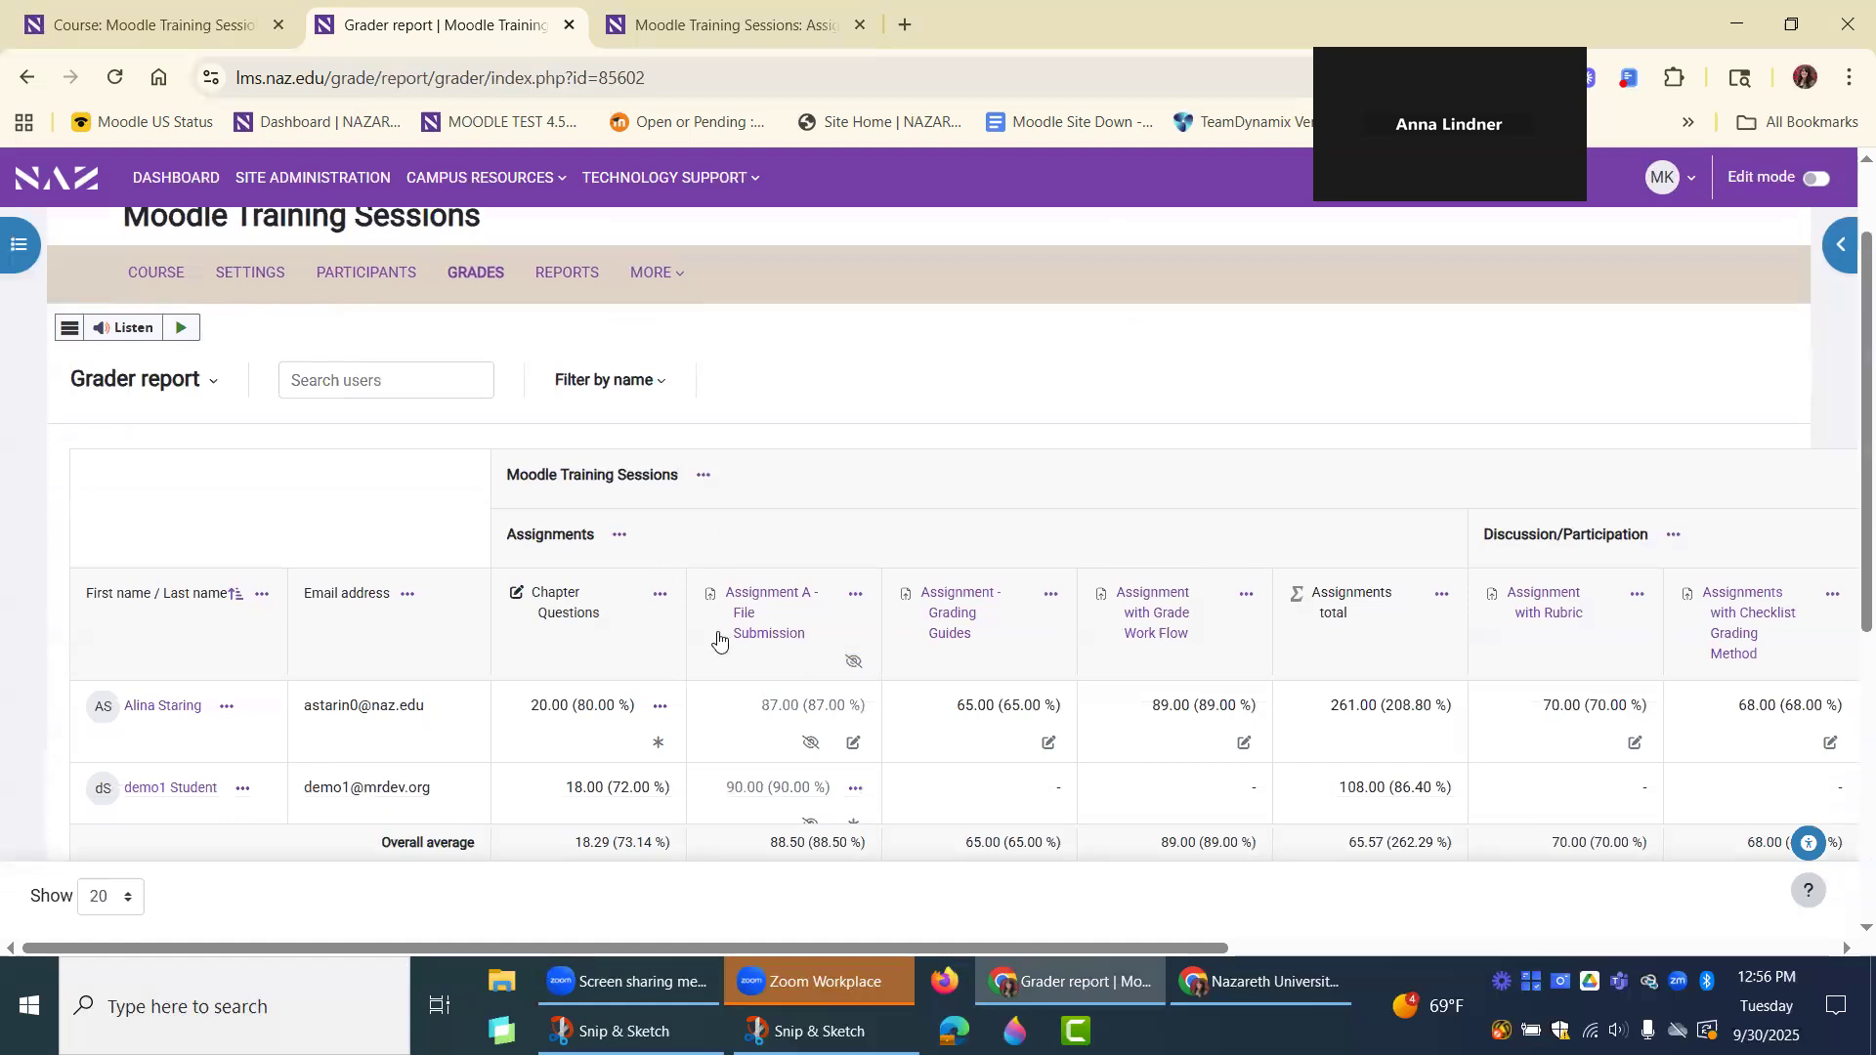
scroll(766, 529, "down", 1)
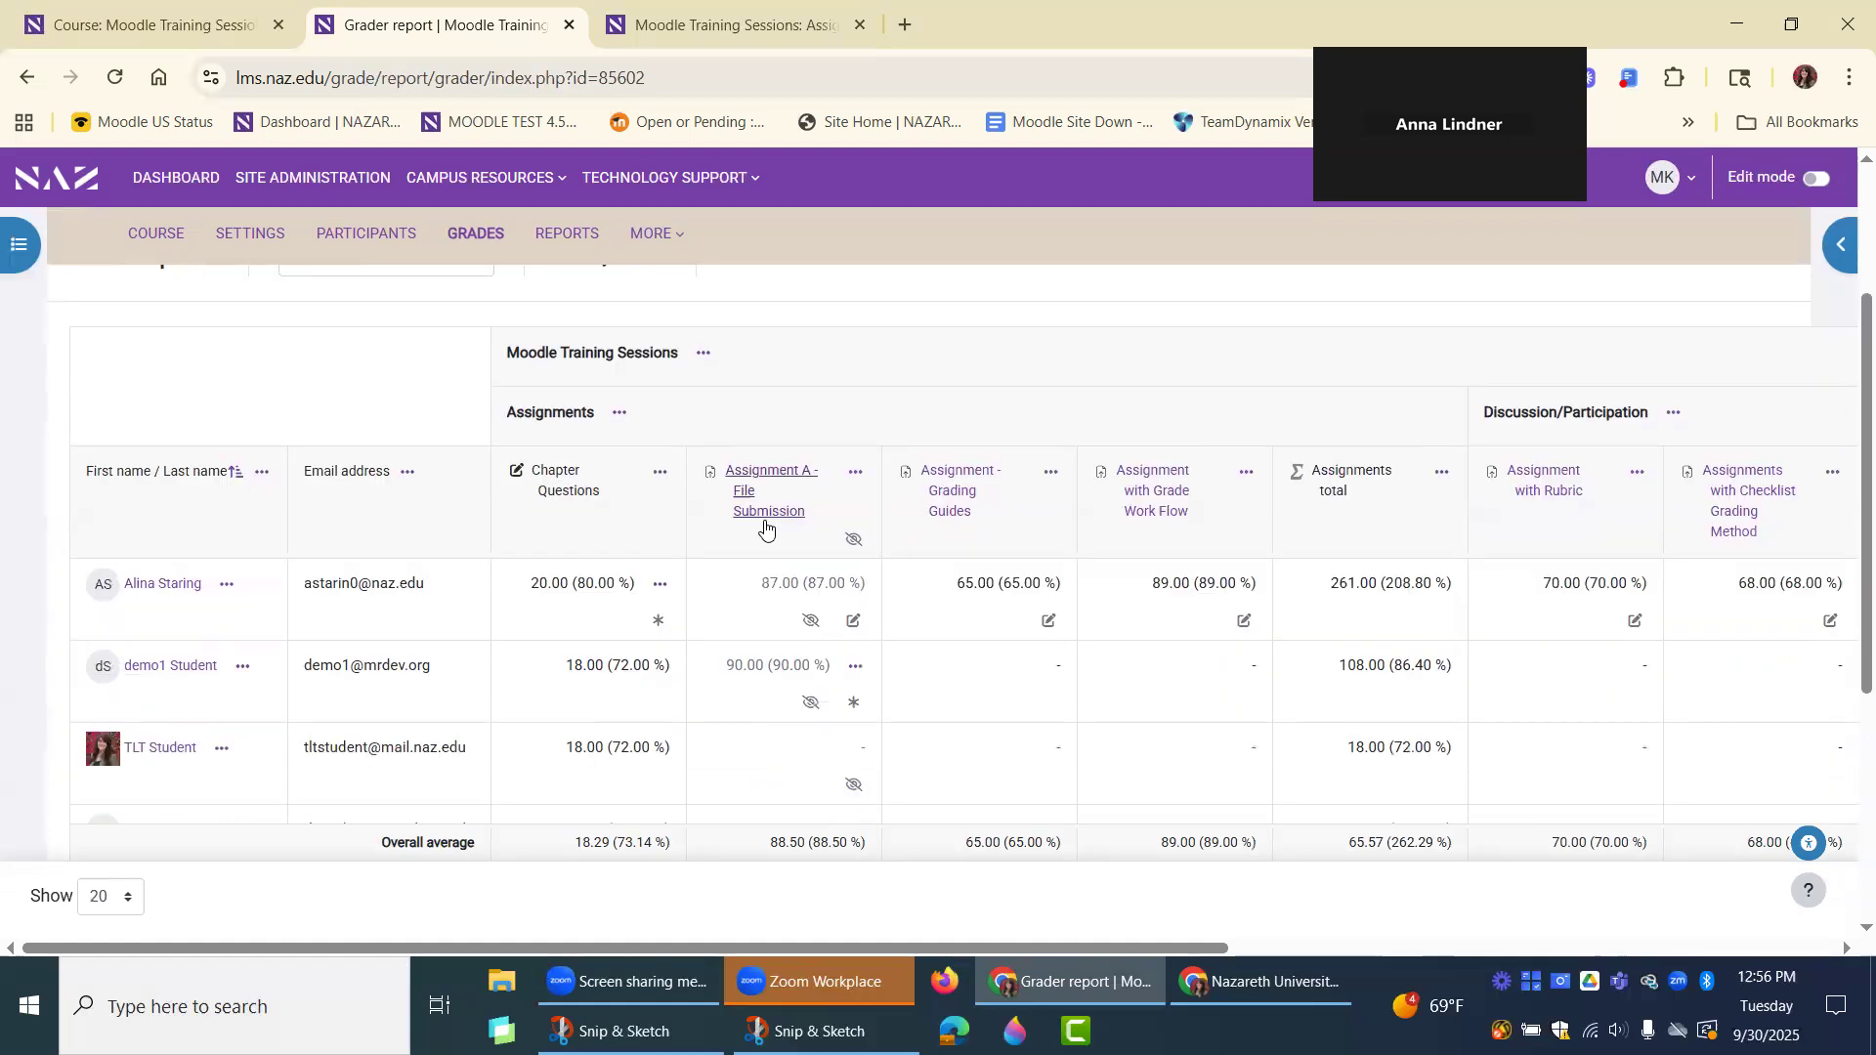
scroll(766, 530, "up", 1)
left_click(620, 535)
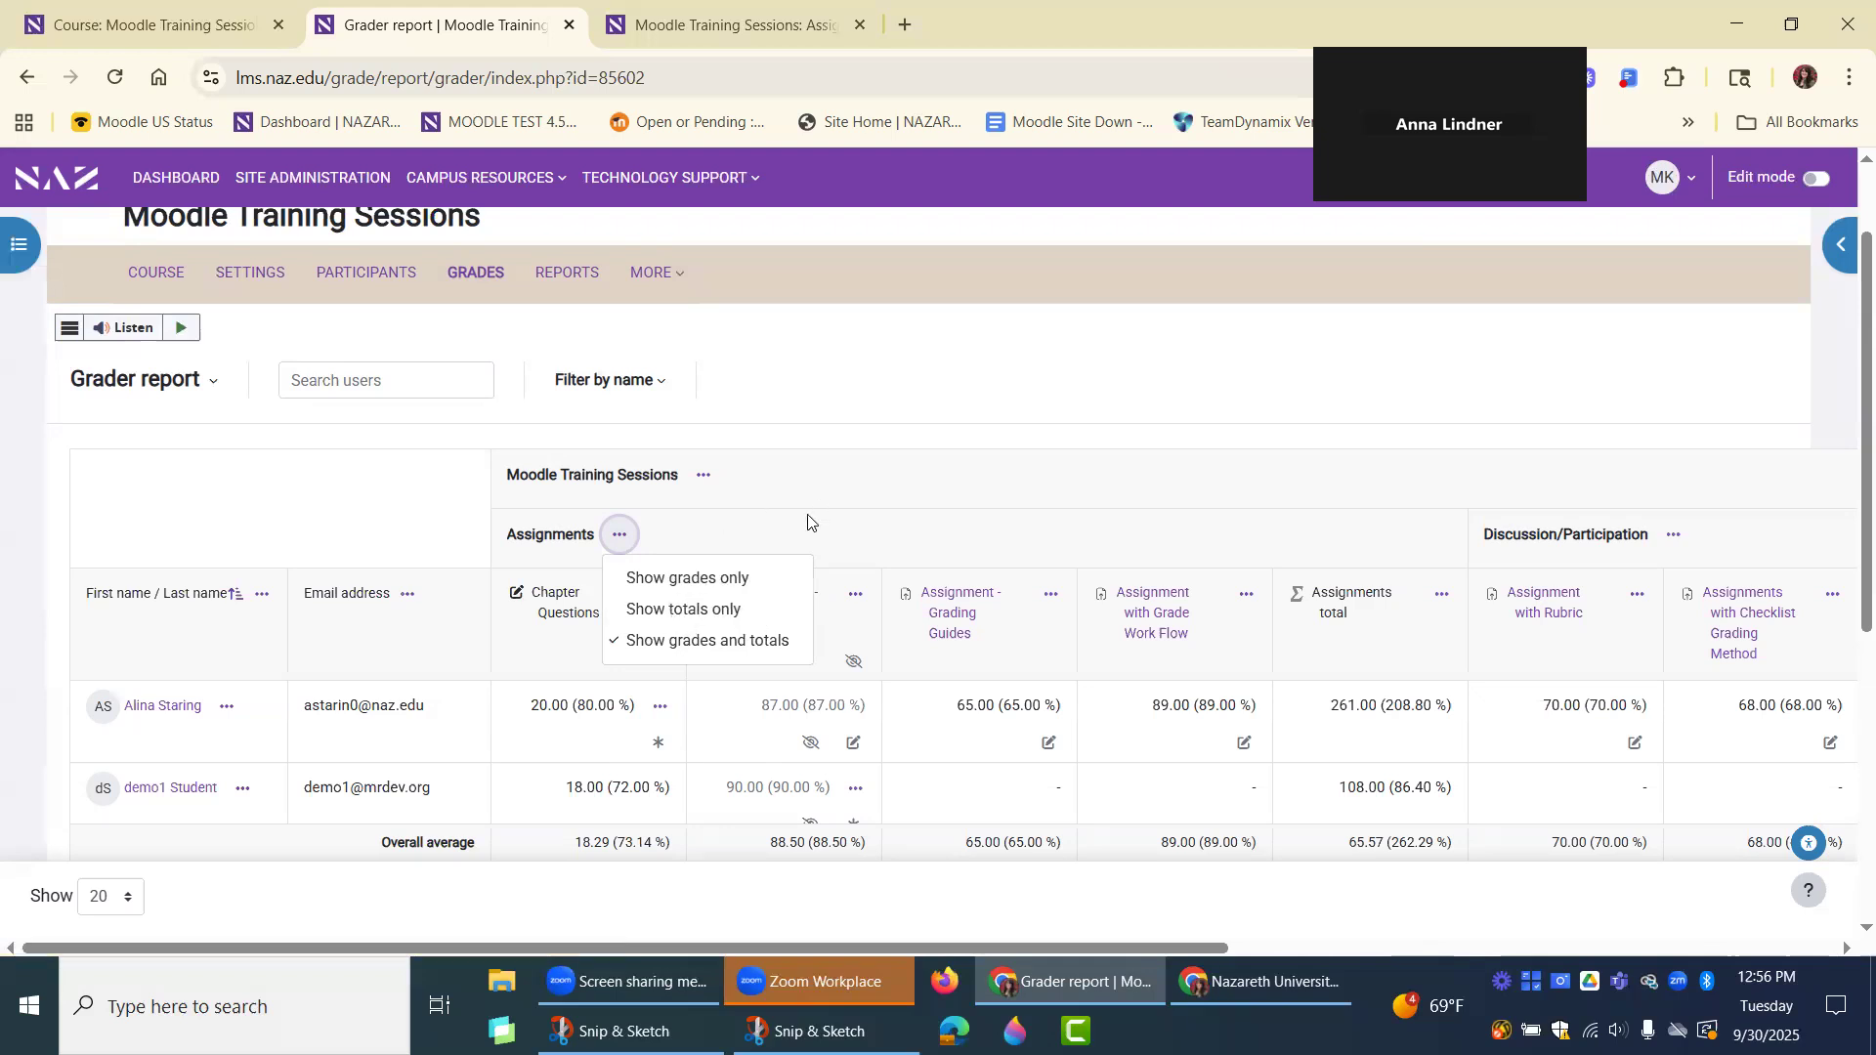
left_click(753, 528)
Collapse the Chapter Questions, Assignment A - File Submission, Assignment - Grading Guides and Assignment with Grade Work Flow columns in the Assignments category.
left_click(661, 597)
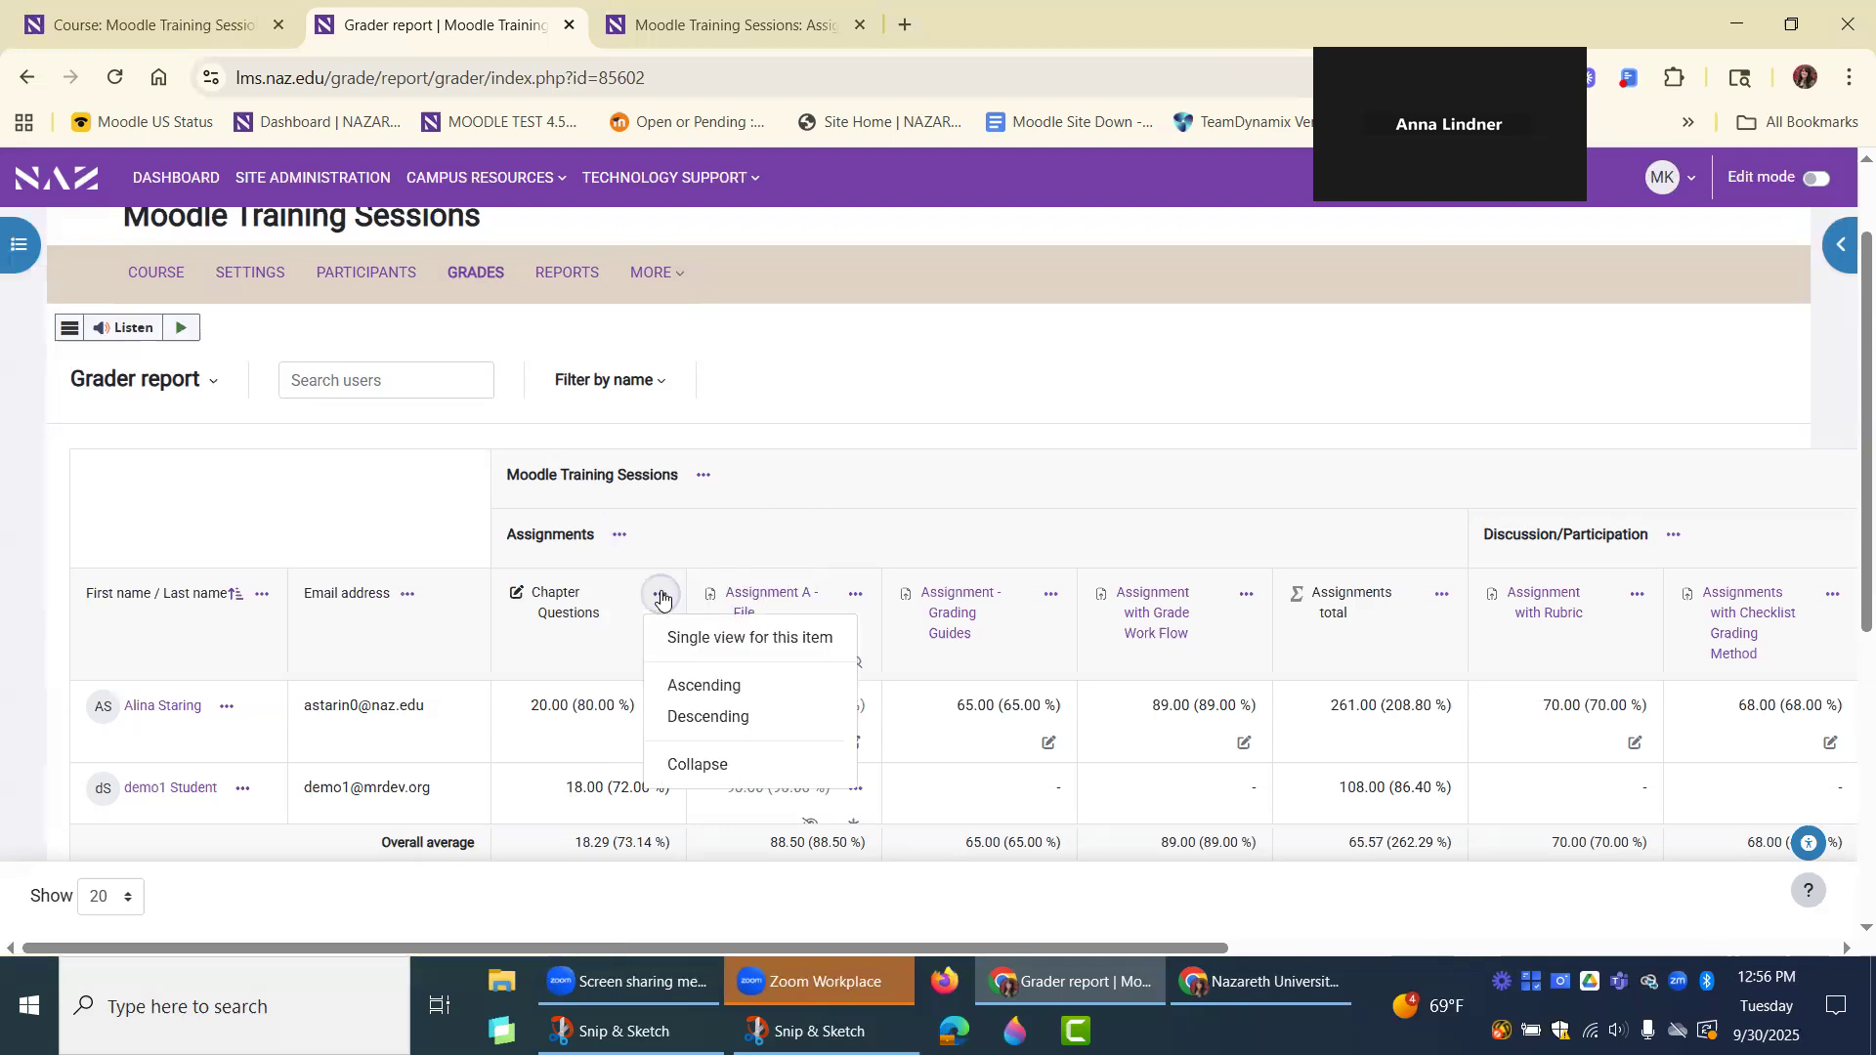
left_click(717, 758)
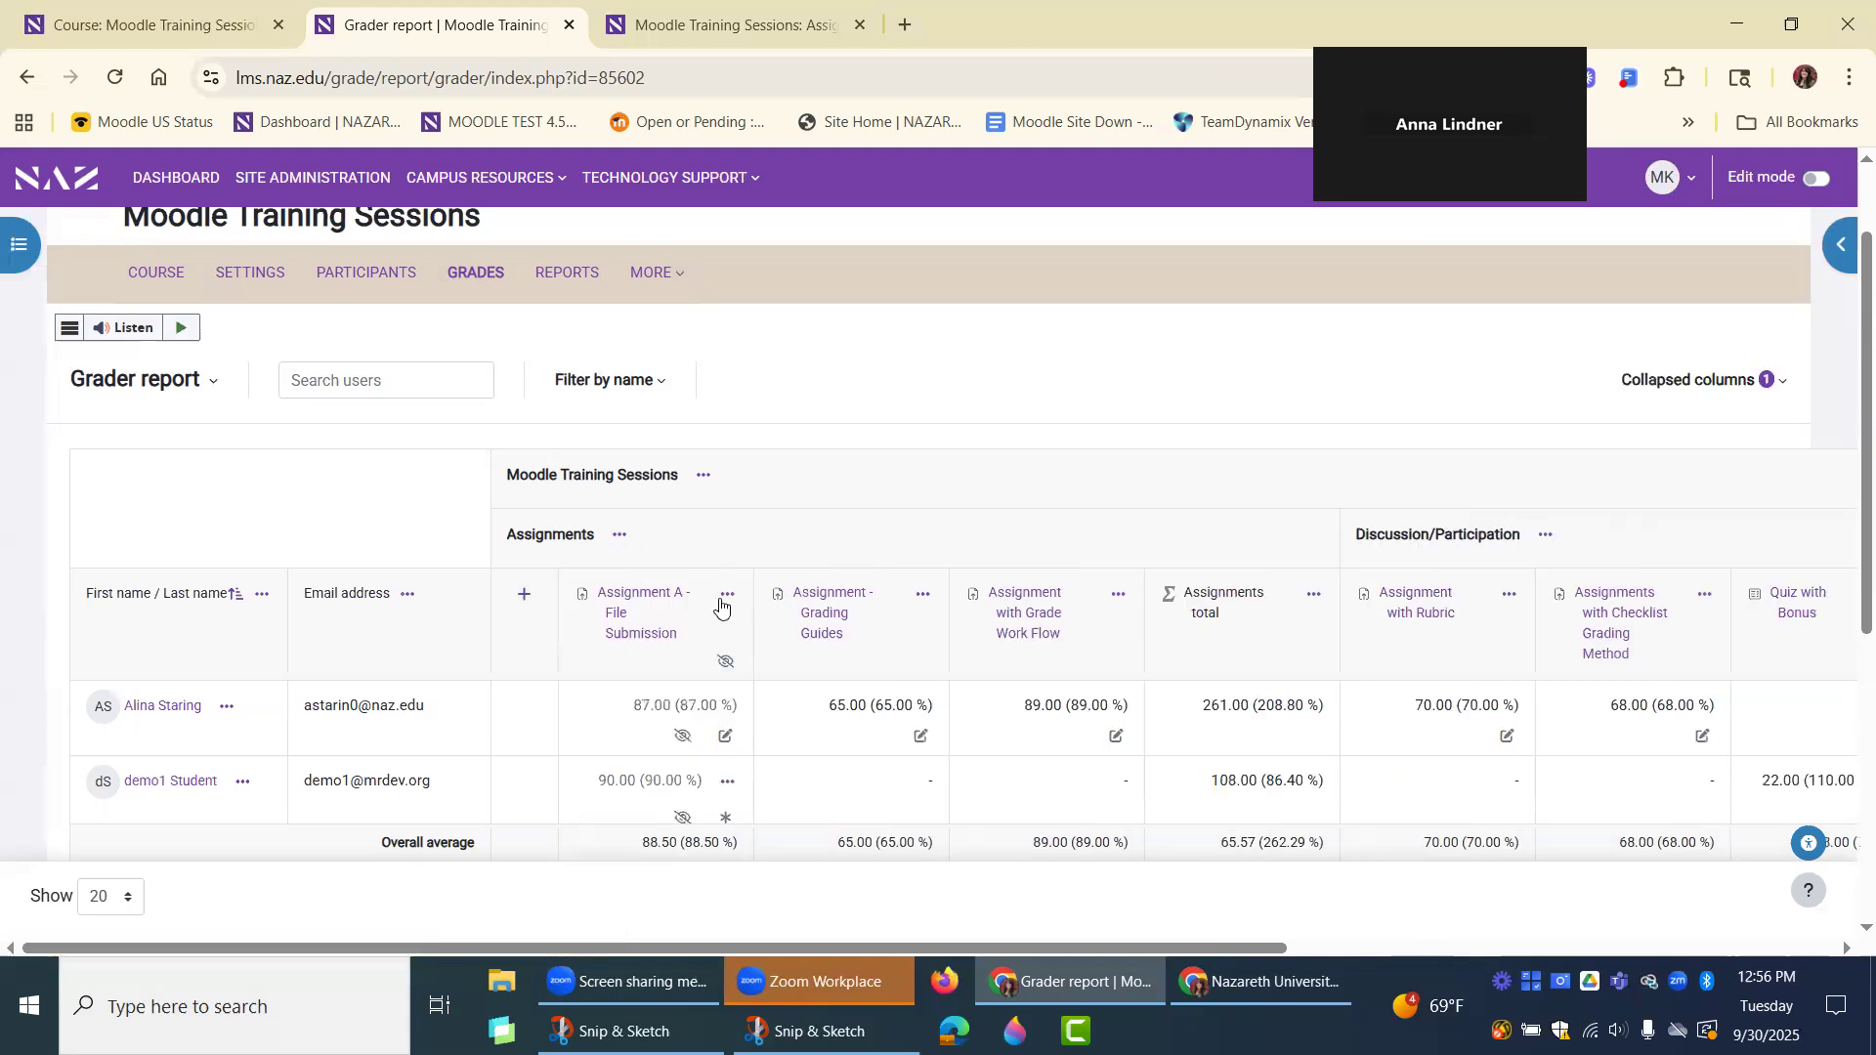
left_click(720, 595)
left_click(733, 761)
left_click(795, 595)
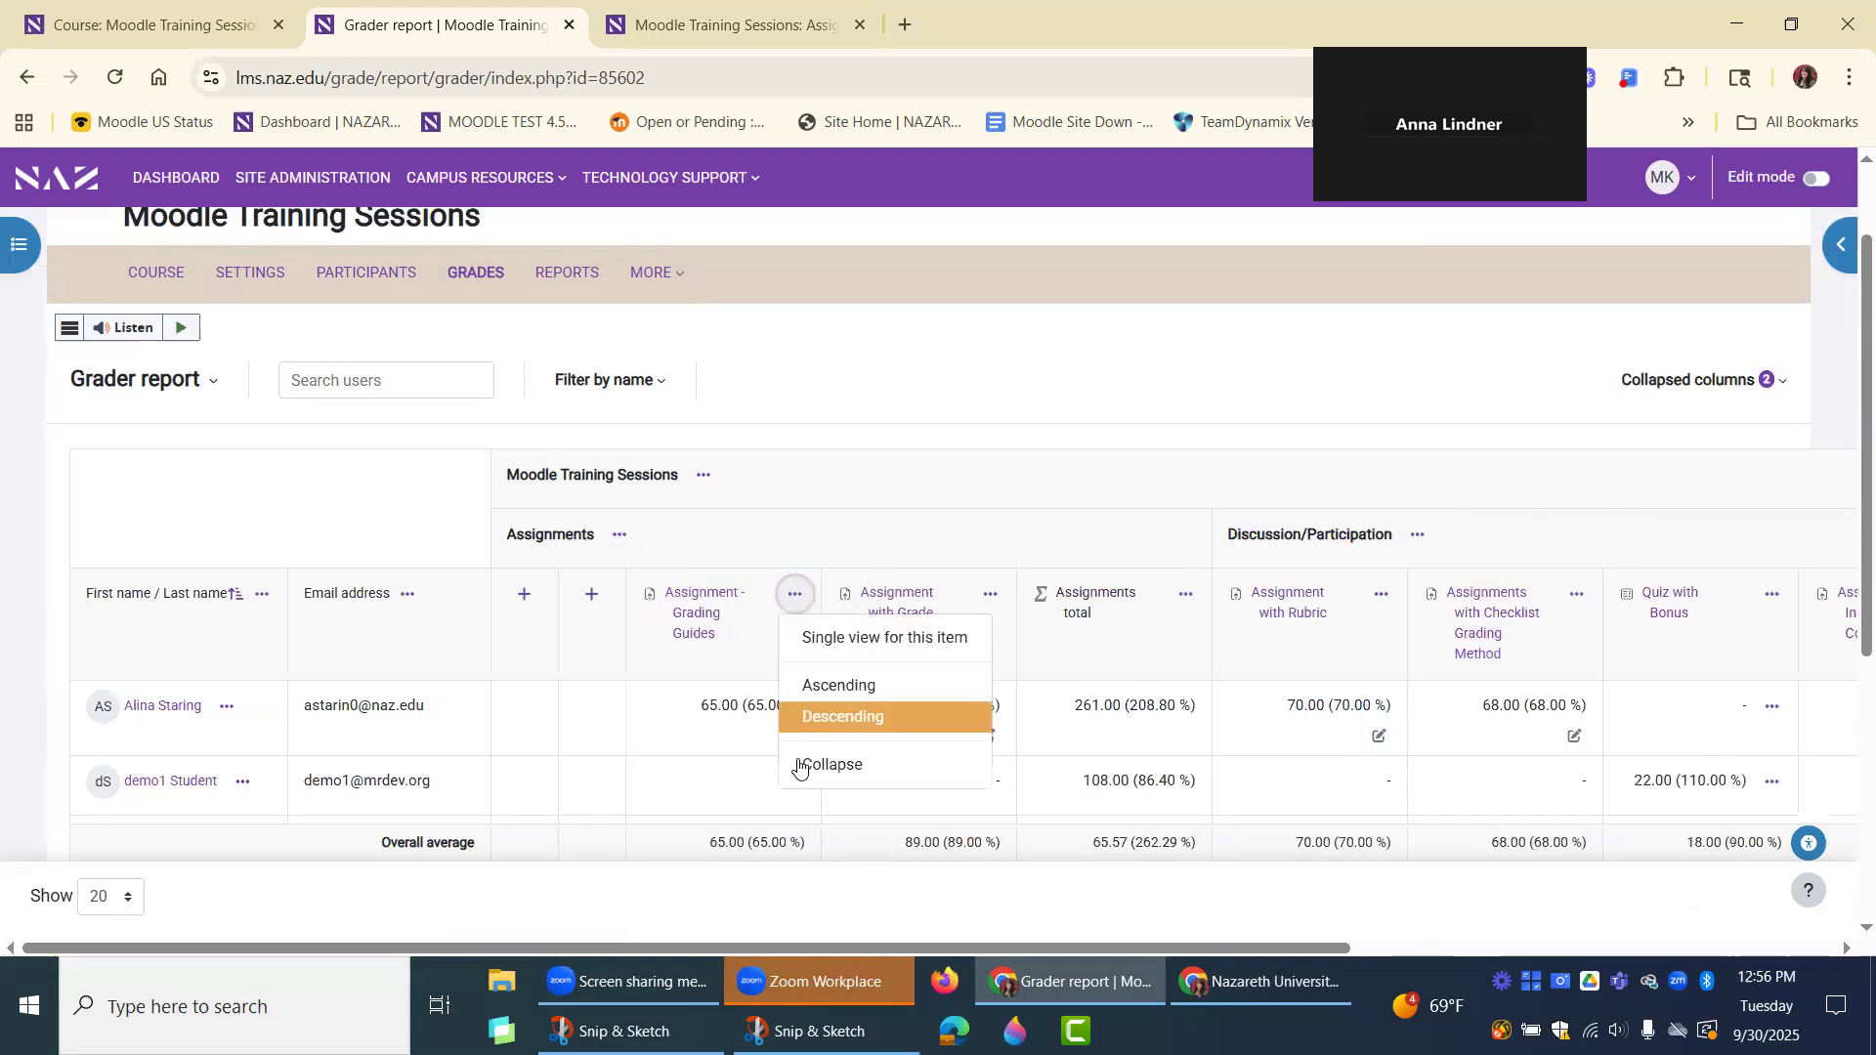
left_click(811, 765)
left_click(861, 595)
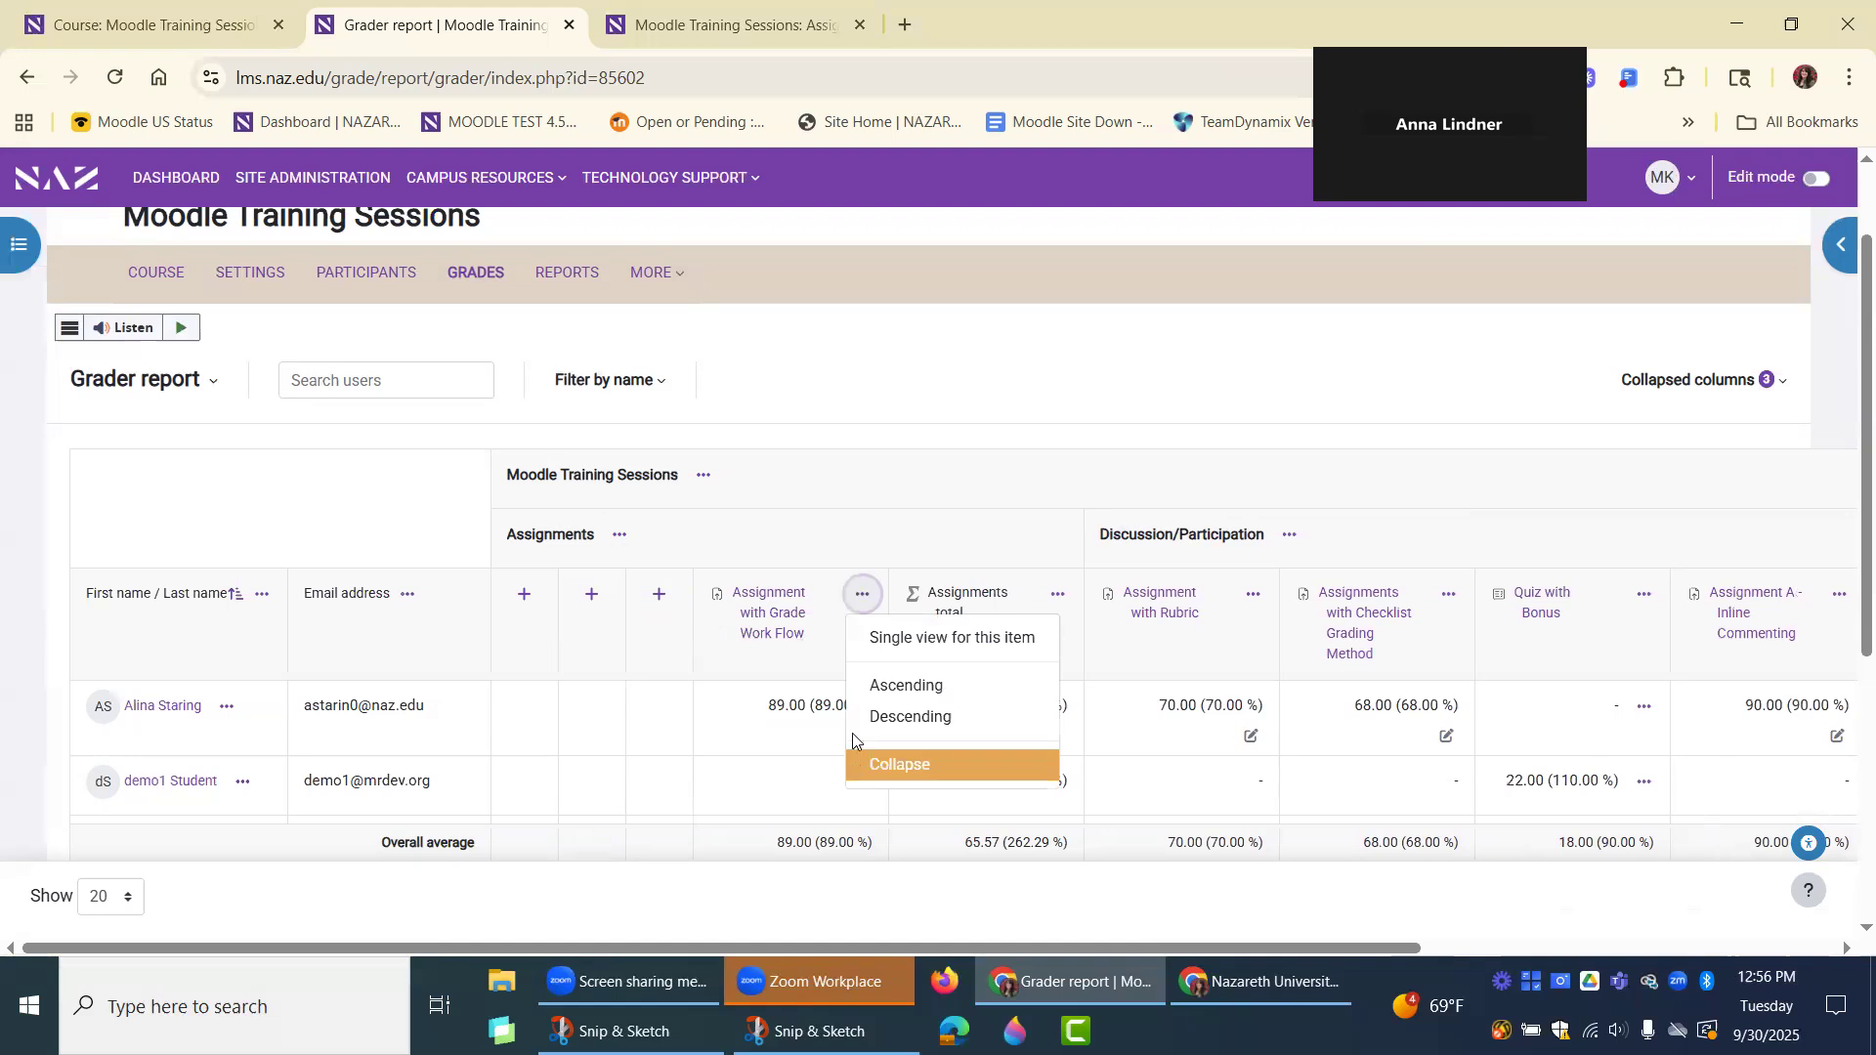
left_click(864, 765)
Check the Assignments total column's options, and collapse the Assignment with Rubric and Assignments with Checklist Grading Method columns under Discussion/Participation.
left_click(930, 594)
left_click(930, 598)
left_click(930, 597)
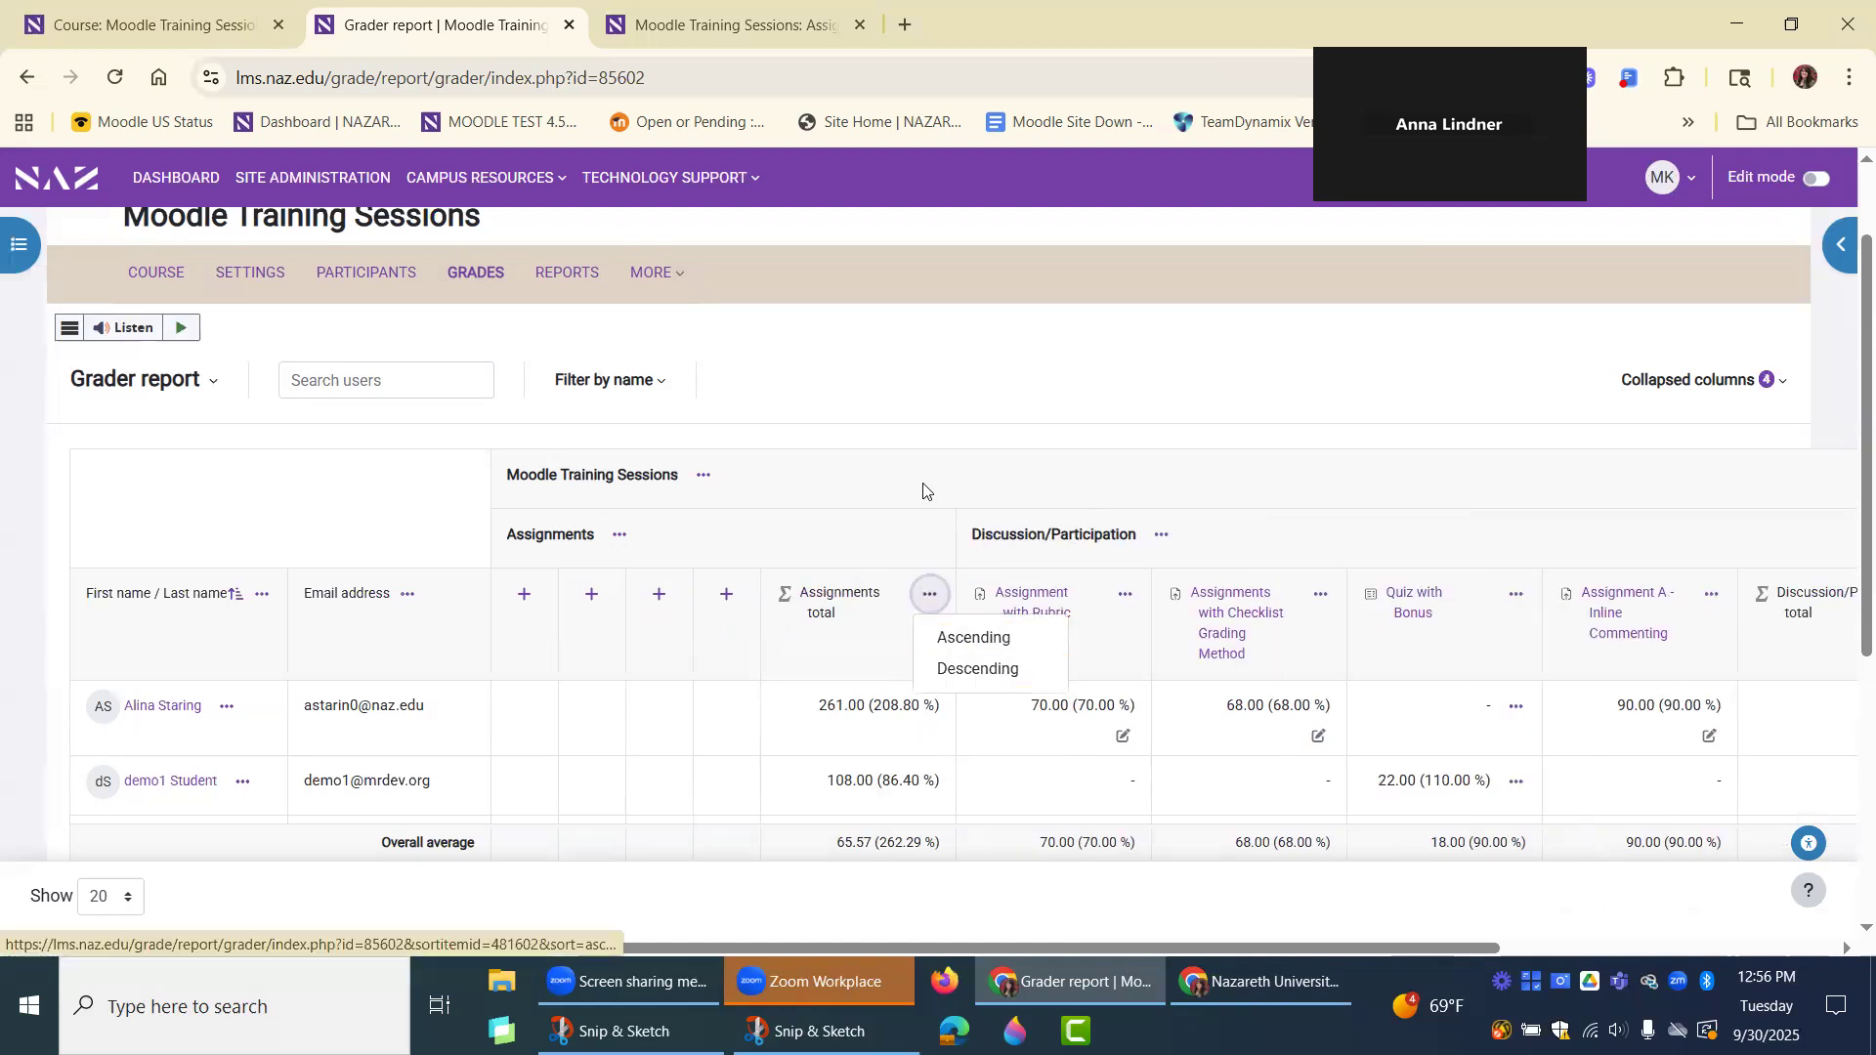
left_click(1125, 595)
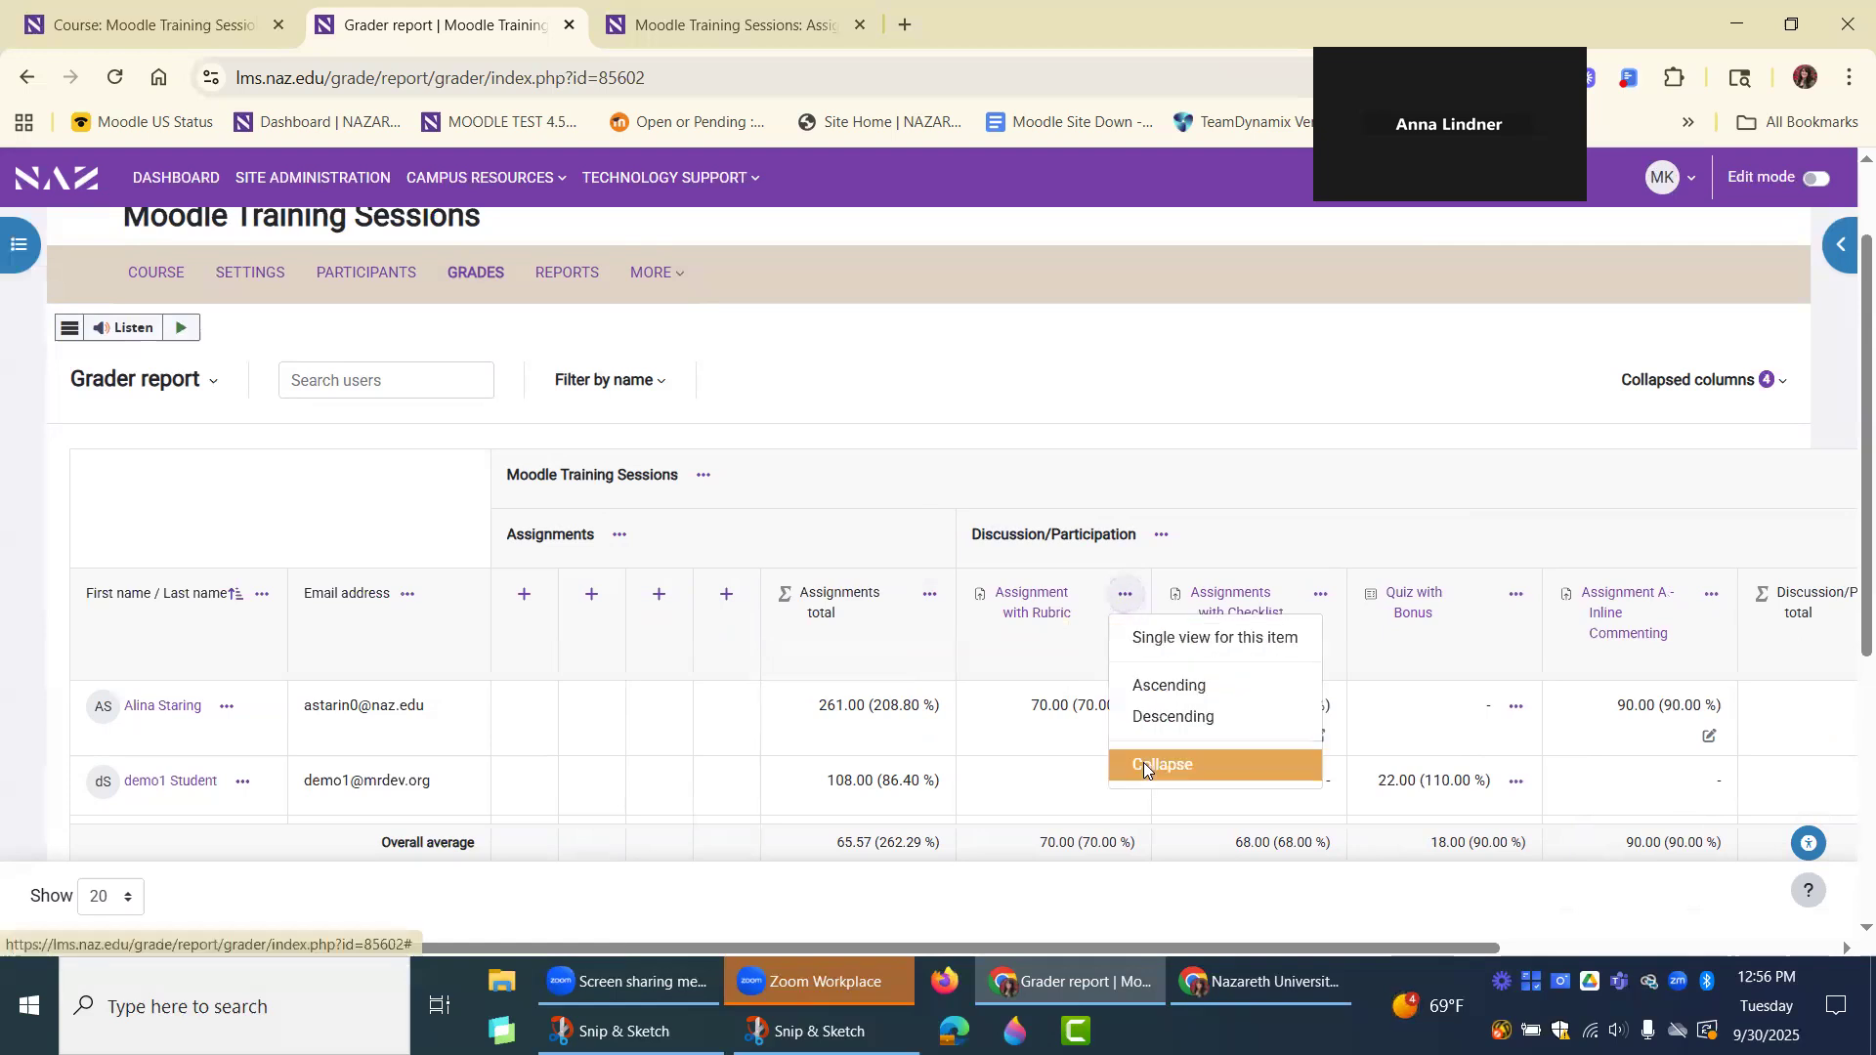
left_click(1148, 764)
left_click(1192, 594)
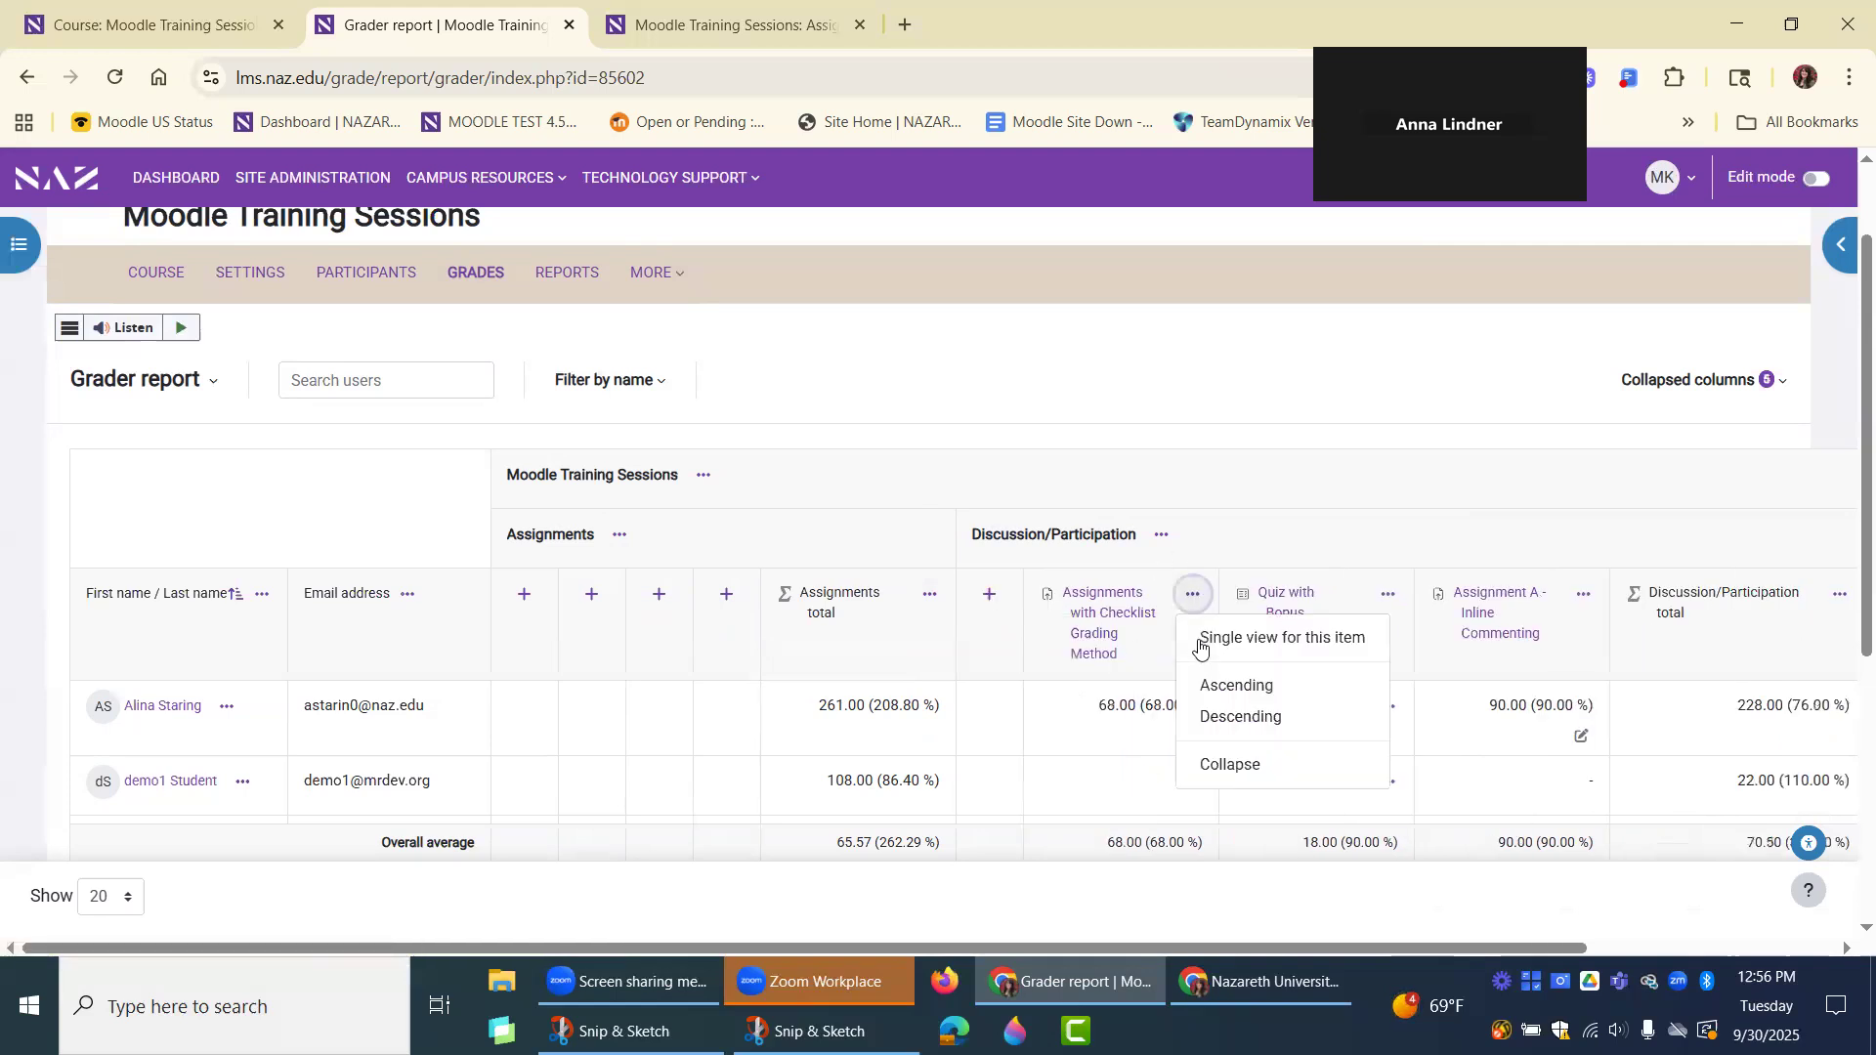
left_click(1202, 763)
Expand the collapsed Chapter Questions, Assignment A - File Submission and Assignment - Grading Guides columns again.
scroll(917, 555, "down", 4)
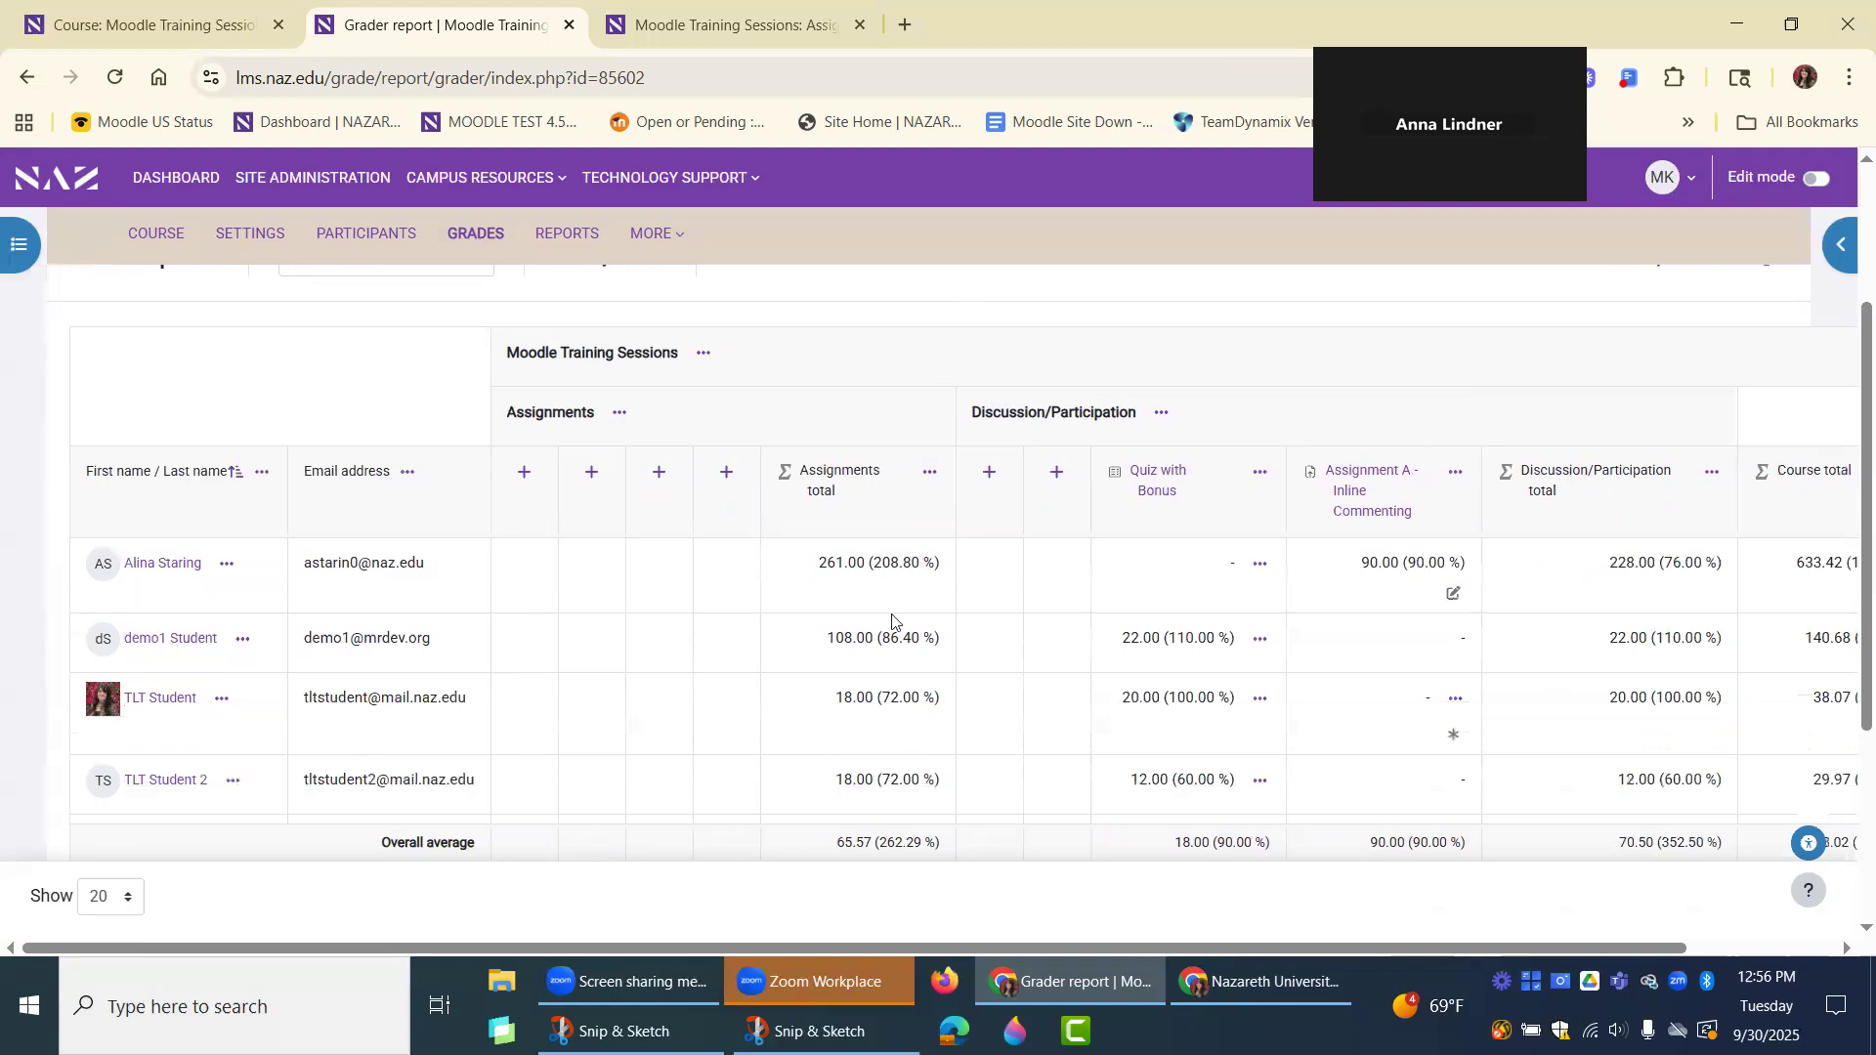
scroll(1055, 804, "up", 4)
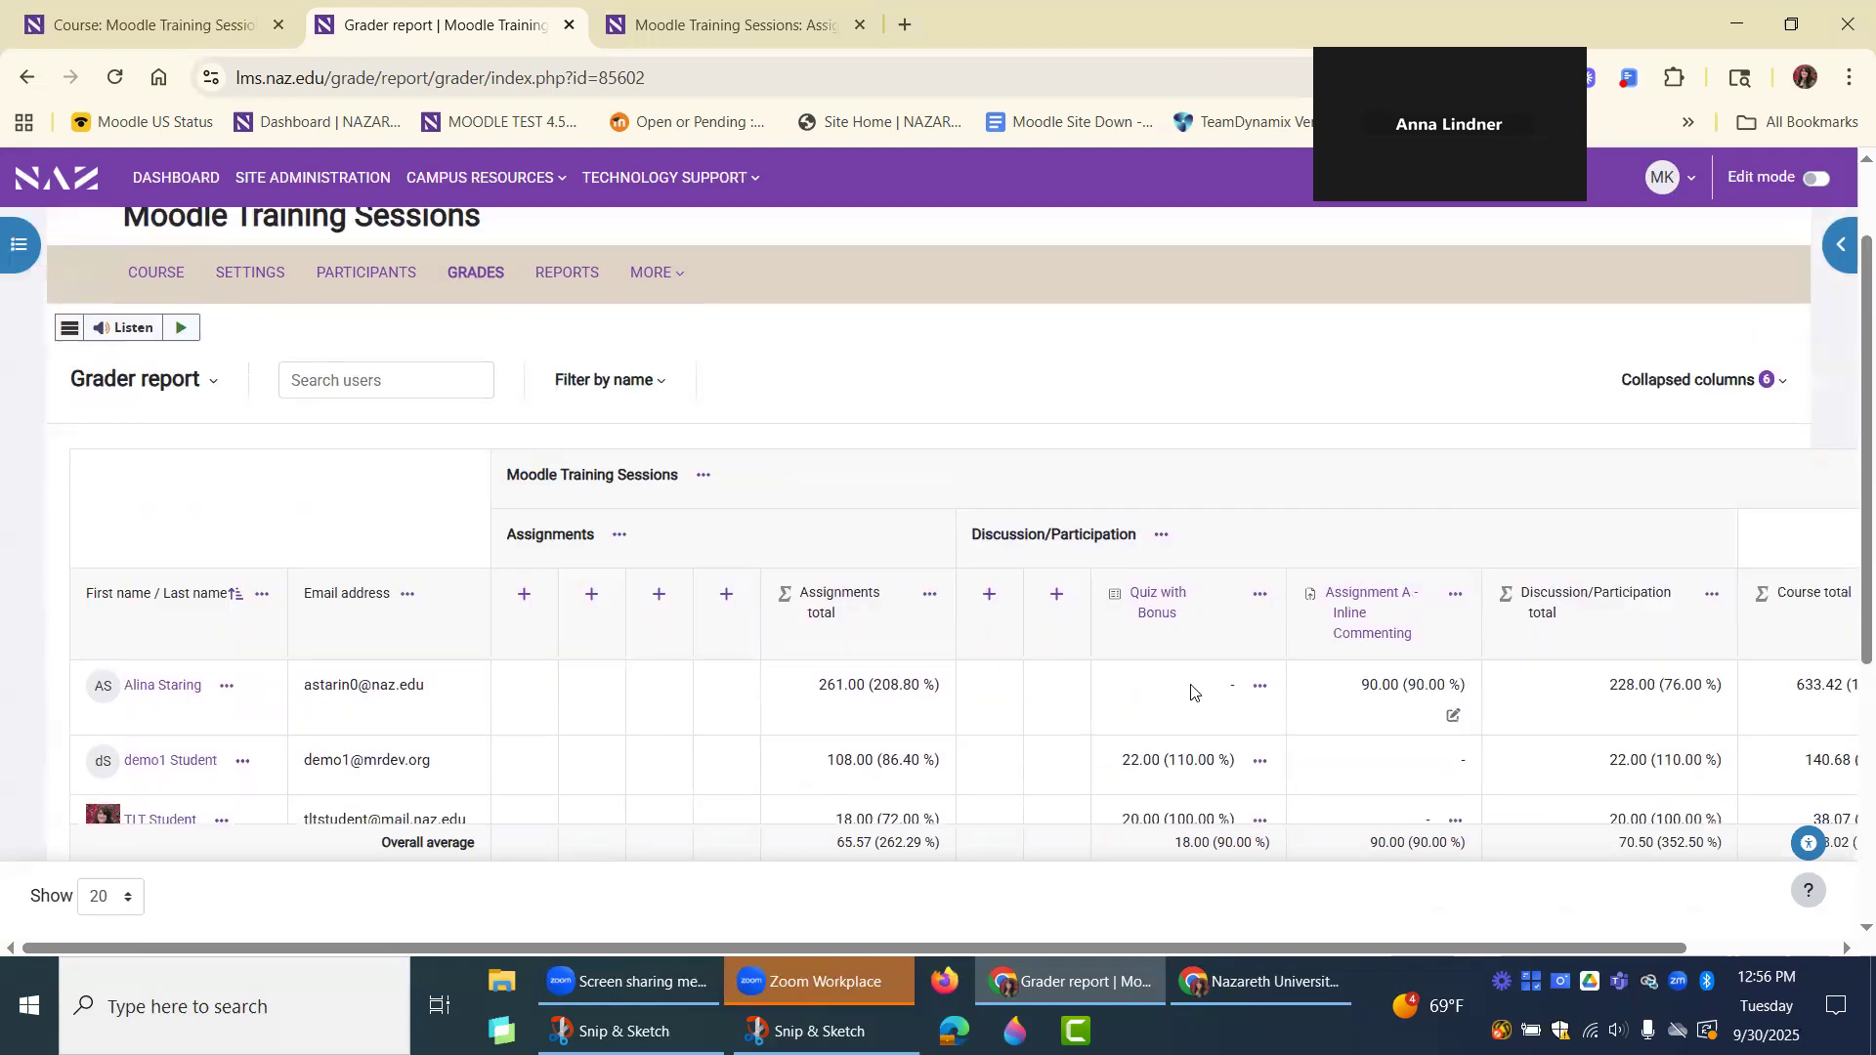
scroll(1192, 691, "down", 1)
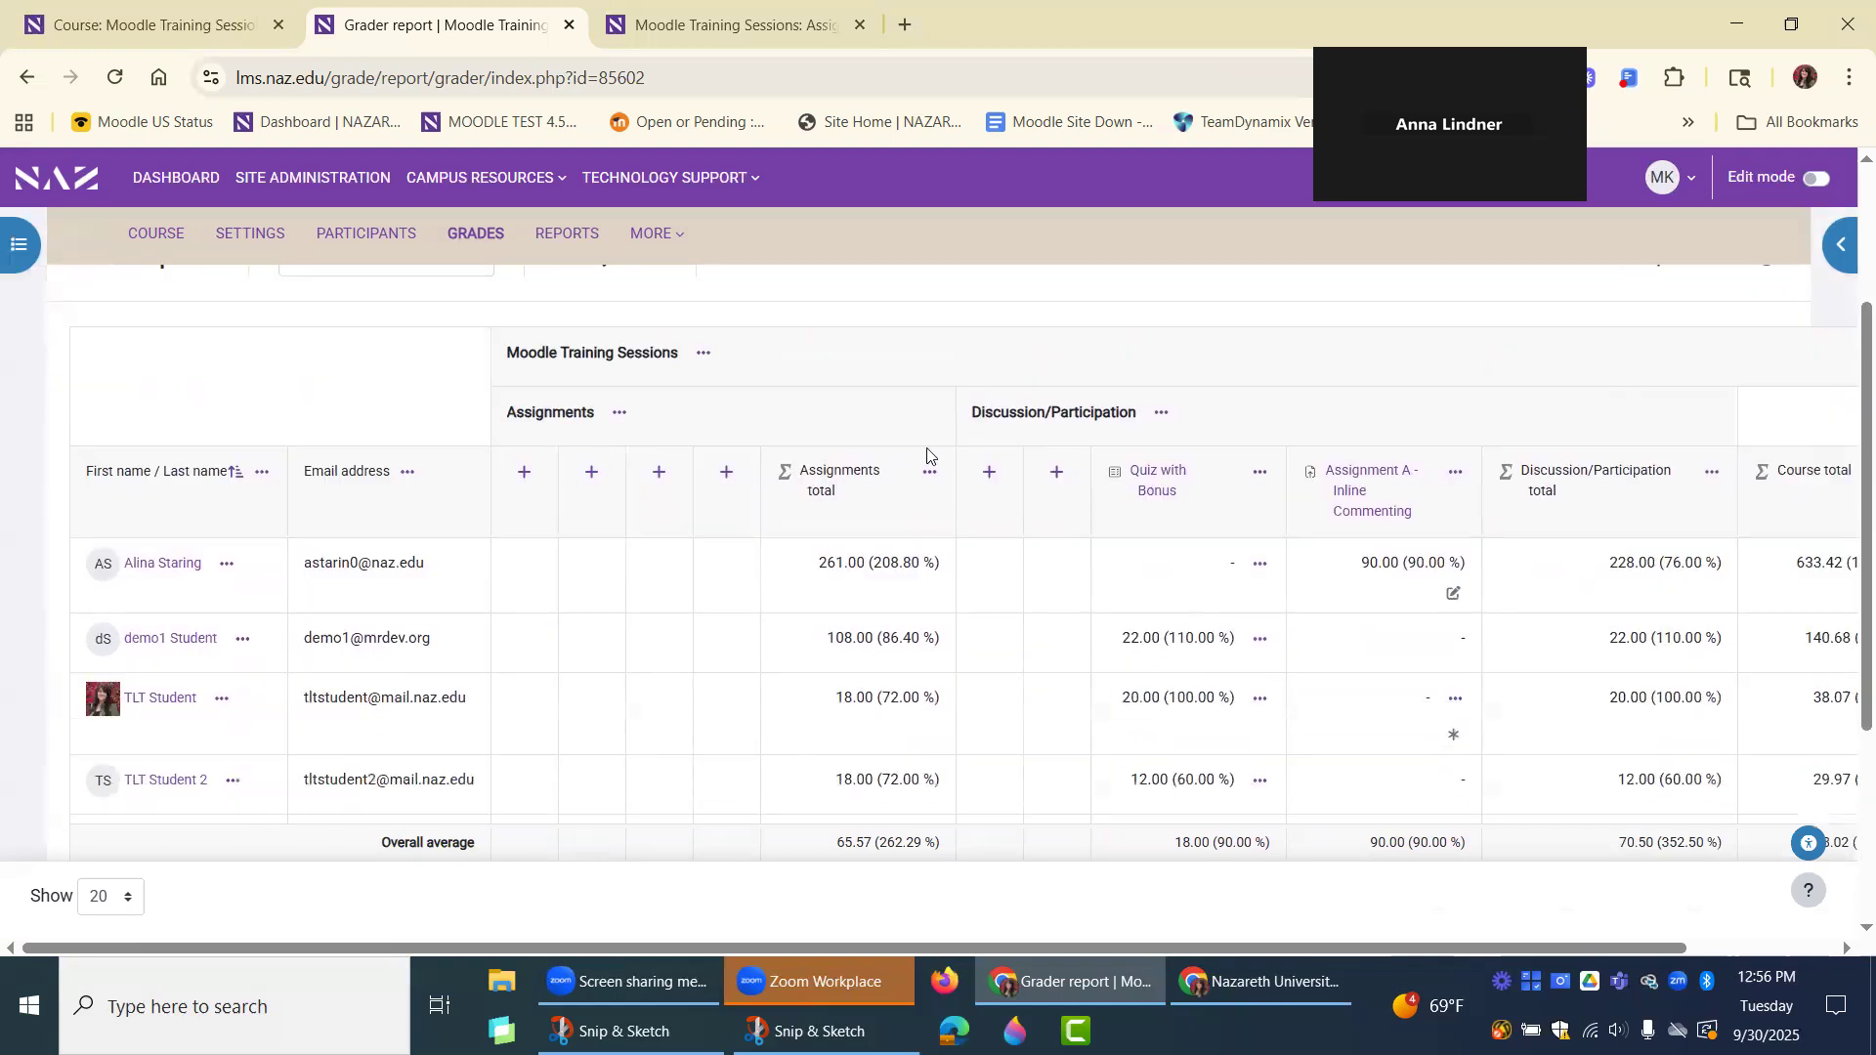
scroll(884, 406, "down", 1)
scroll(740, 422, "up", 2)
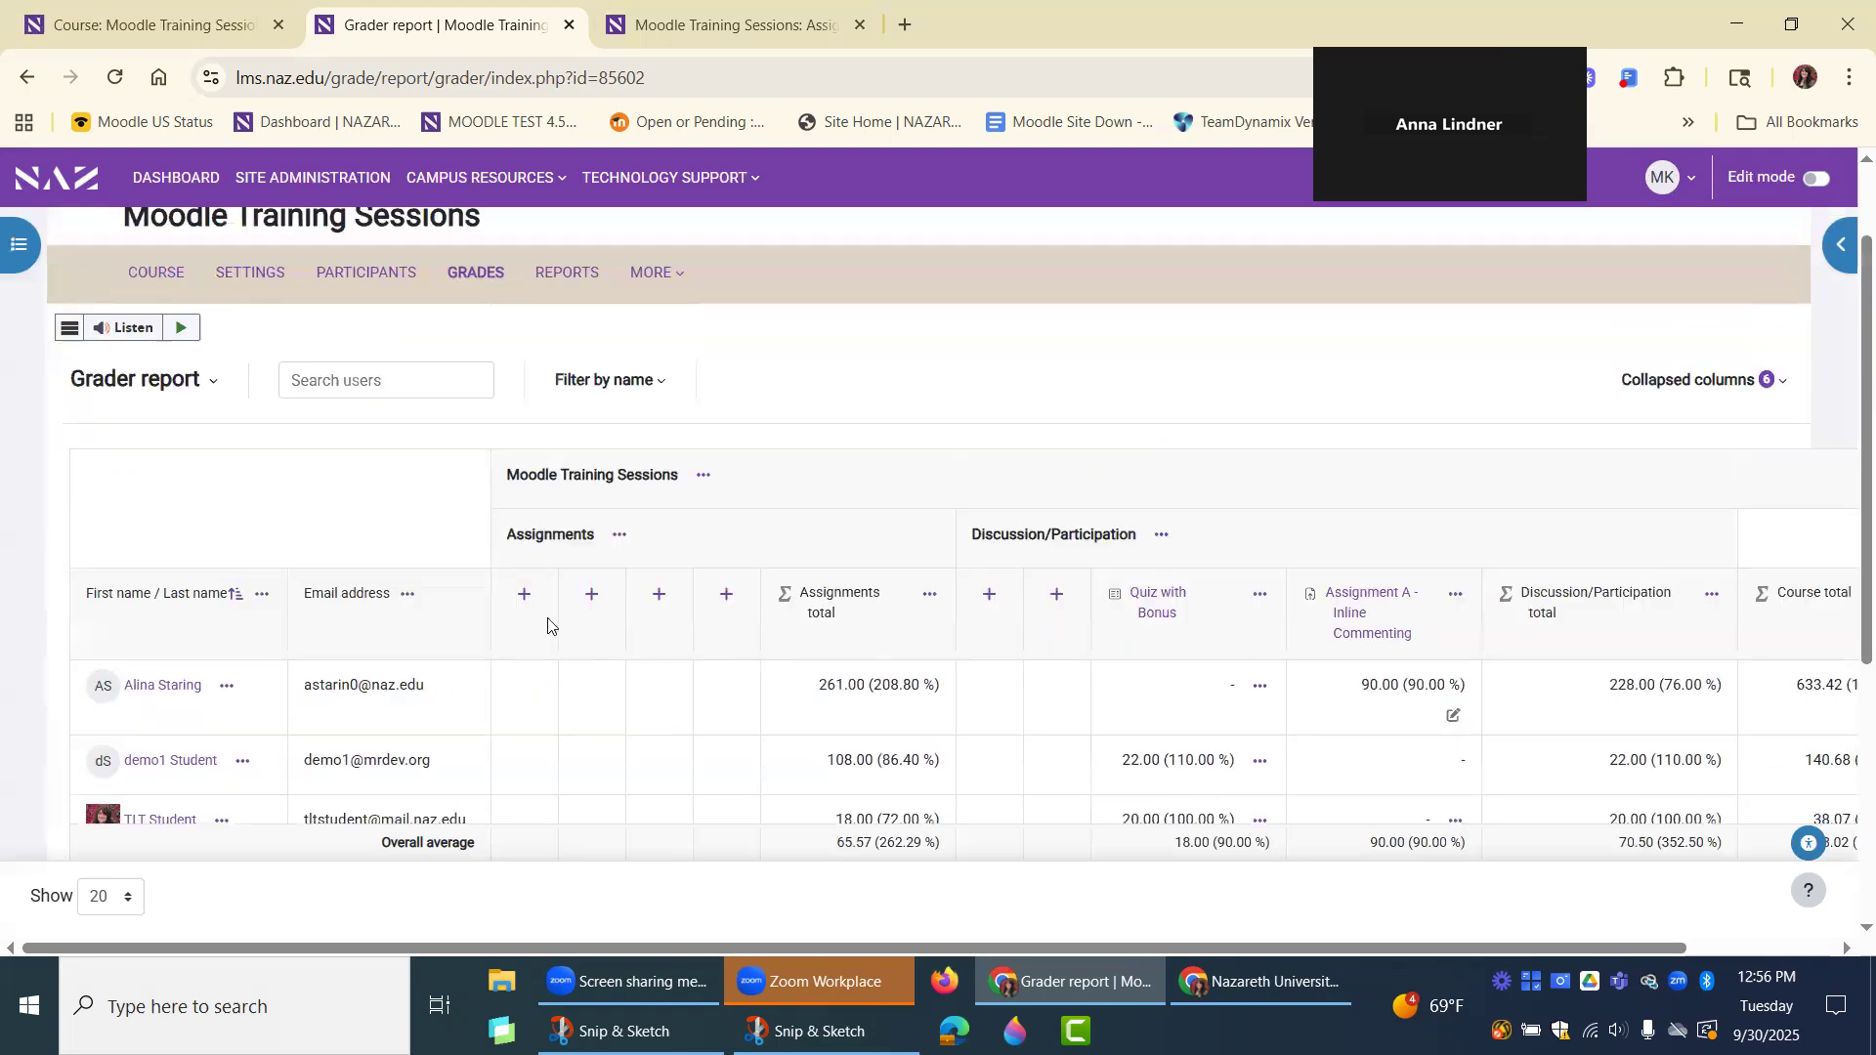
left_click(524, 595)
left_click(719, 594)
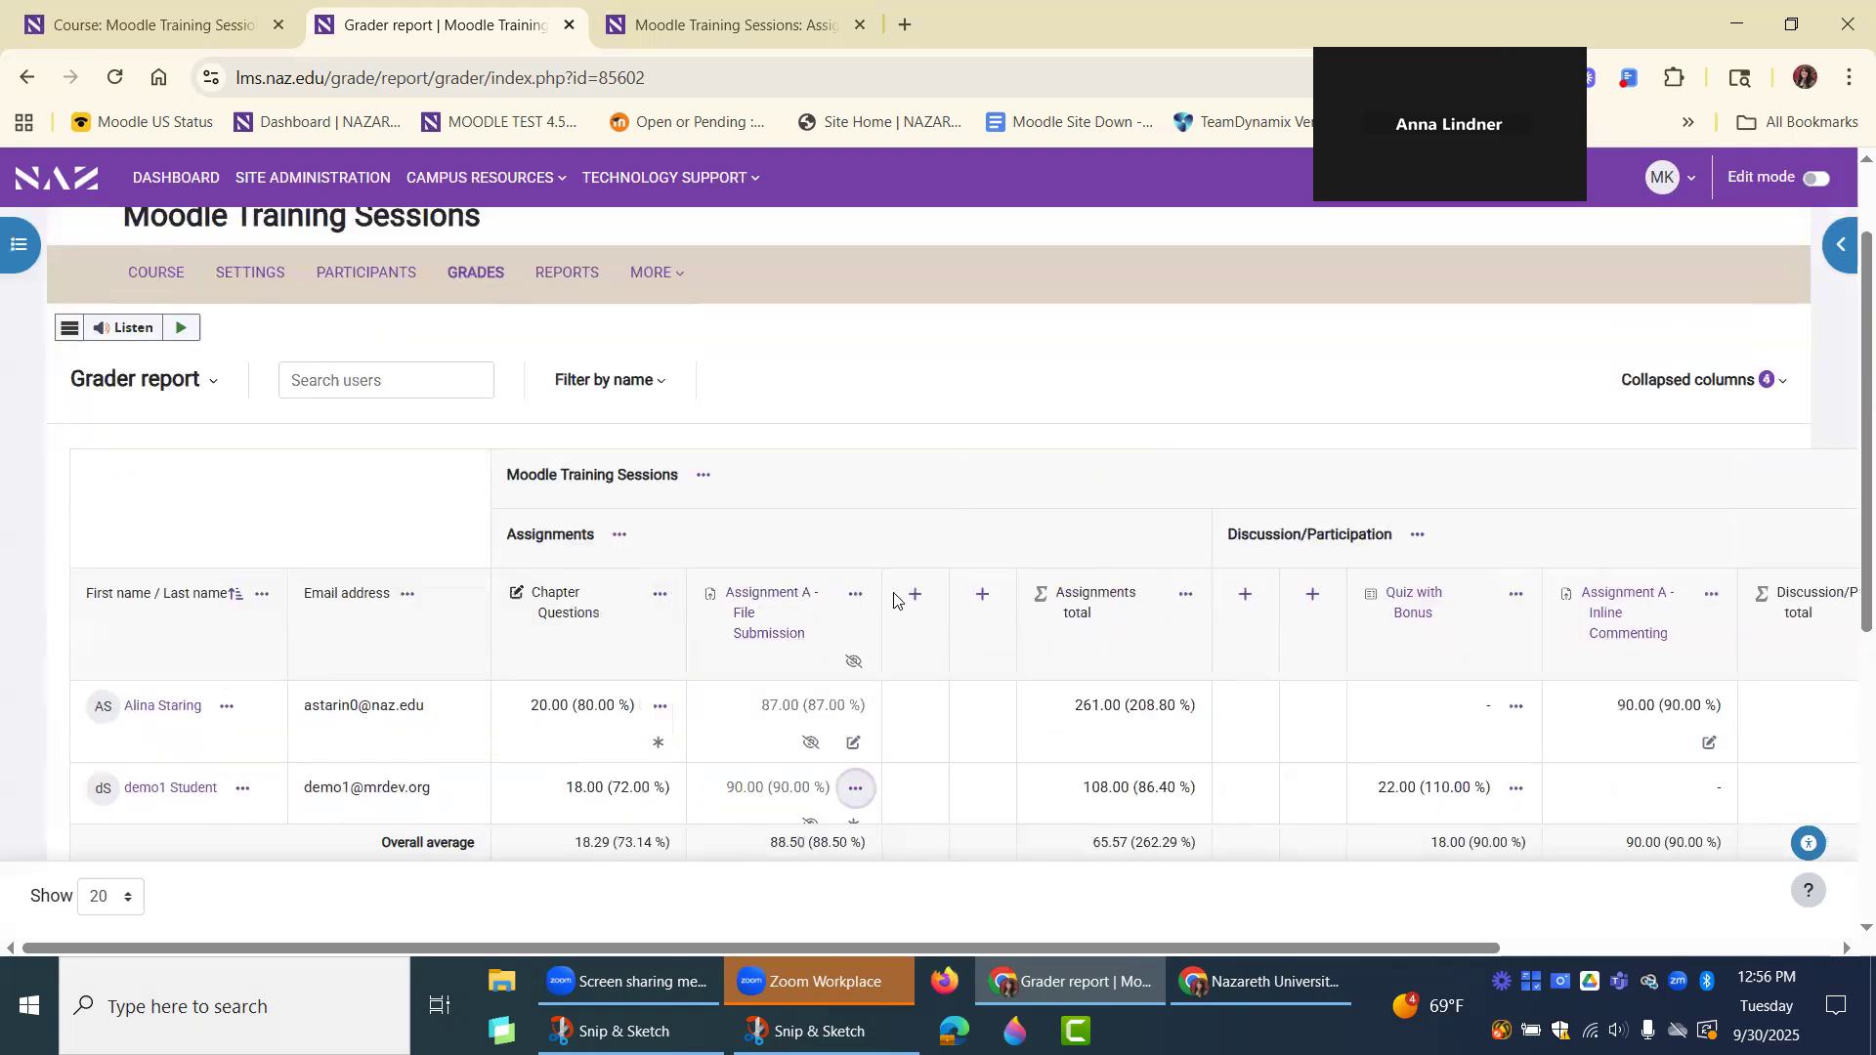
left_click(915, 594)
left_click(1047, 595)
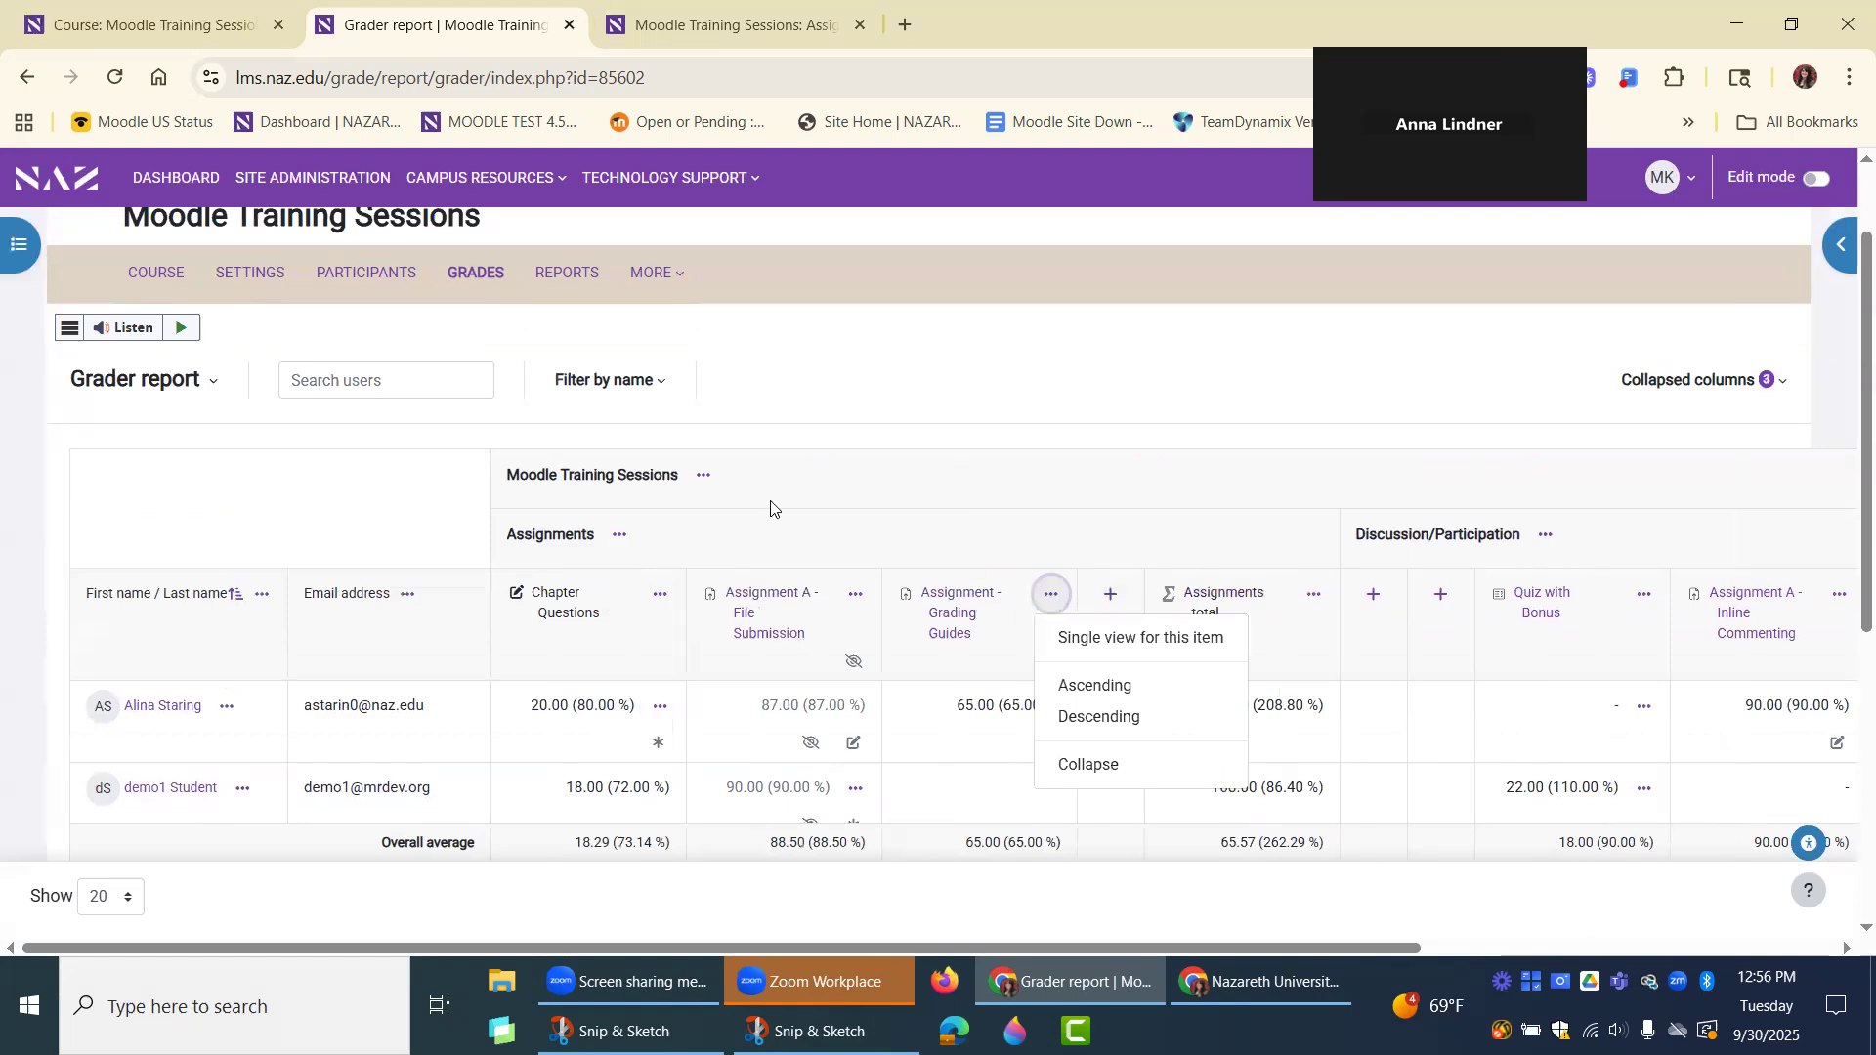
Check the grades and totals display options for the whole course and the Assignments category, plus the Chapter Questions column's options.
left_click(705, 477)
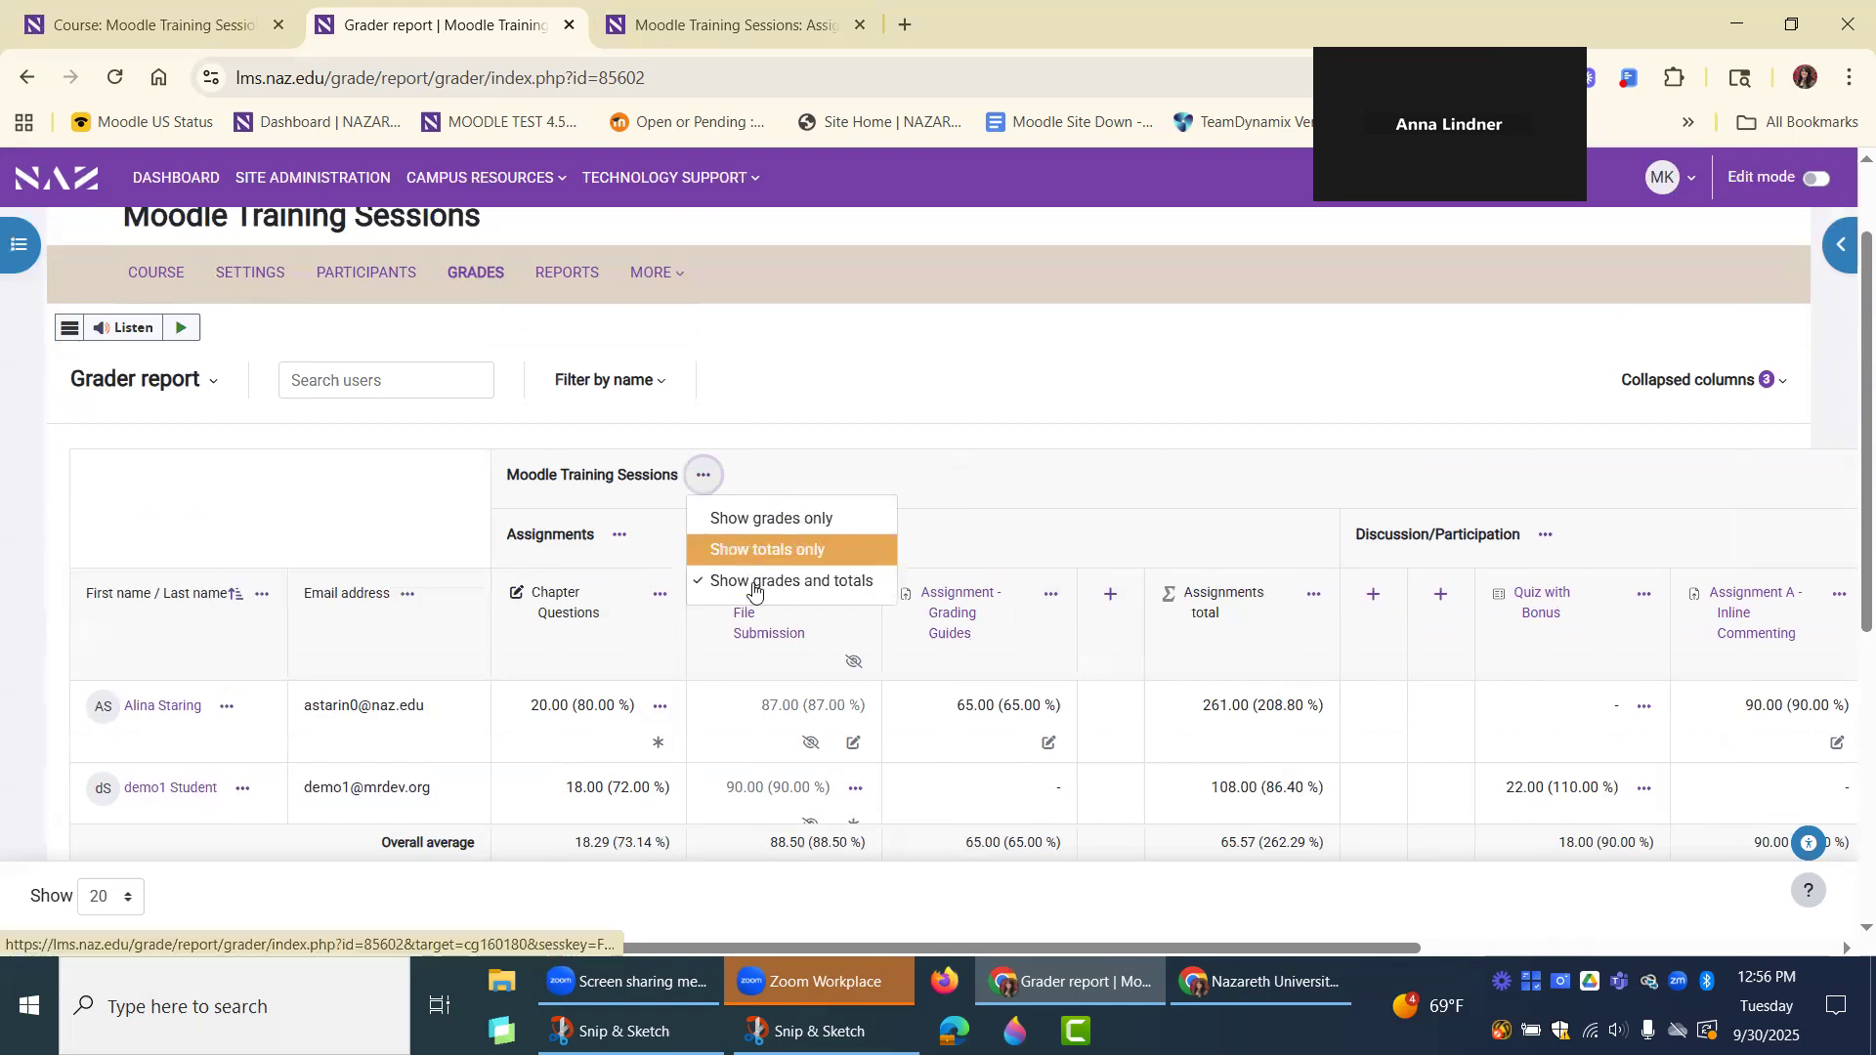
left_click(621, 536)
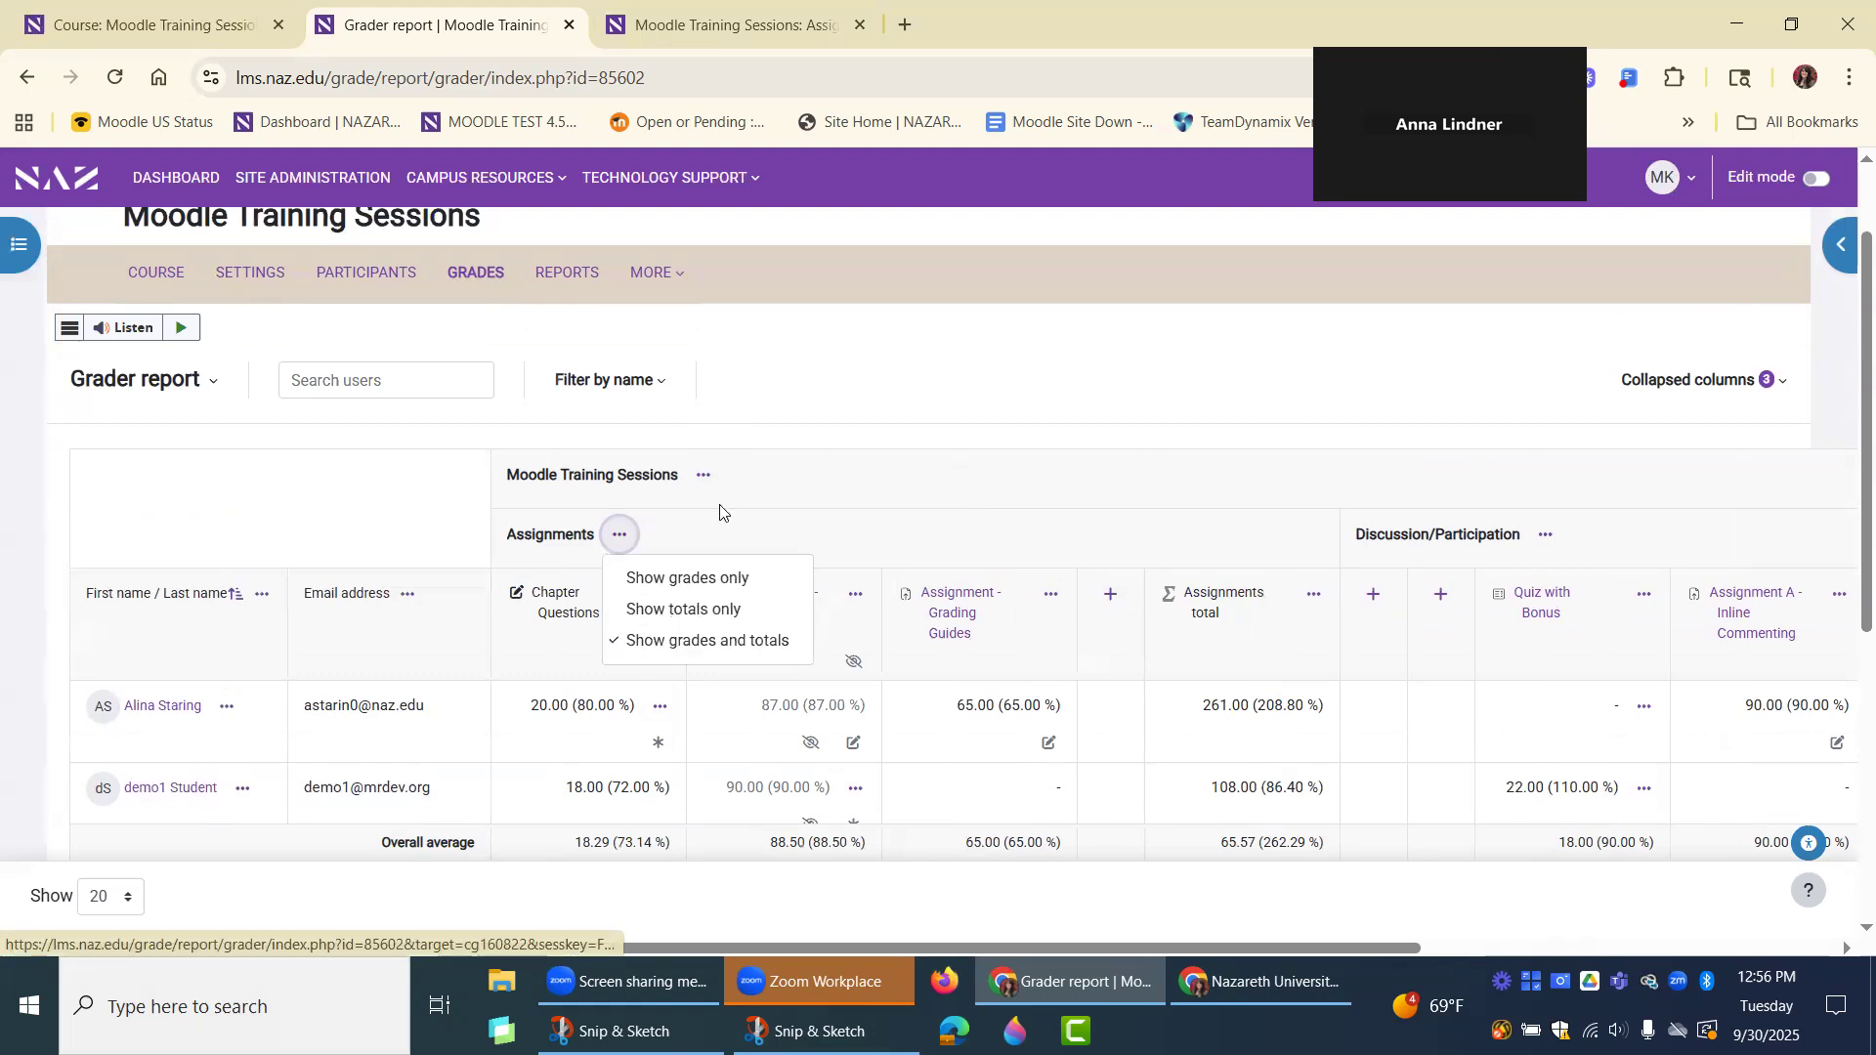
left_click(595, 612)
left_click(661, 595)
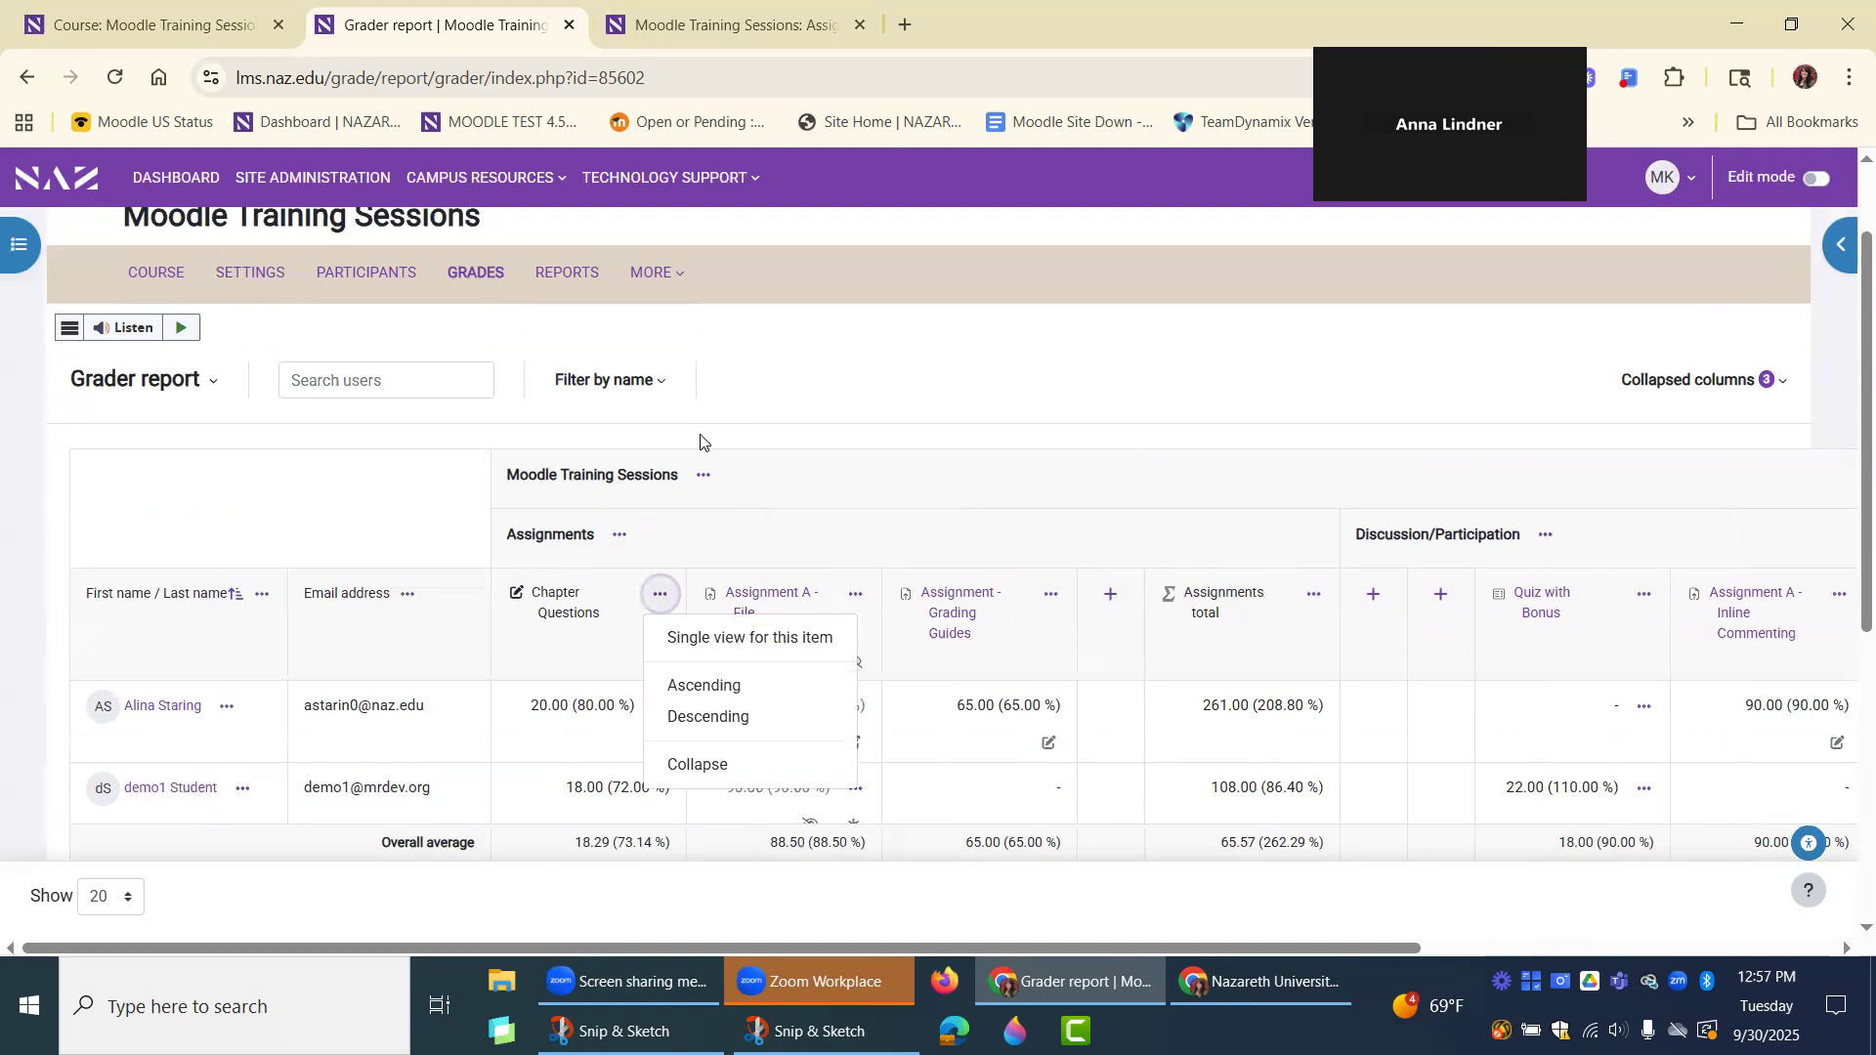
left_click(767, 451)
Look over the students' grades in the Grader report and the list of available gradebook views and setup pages.
scroll(793, 496, "up", 1)
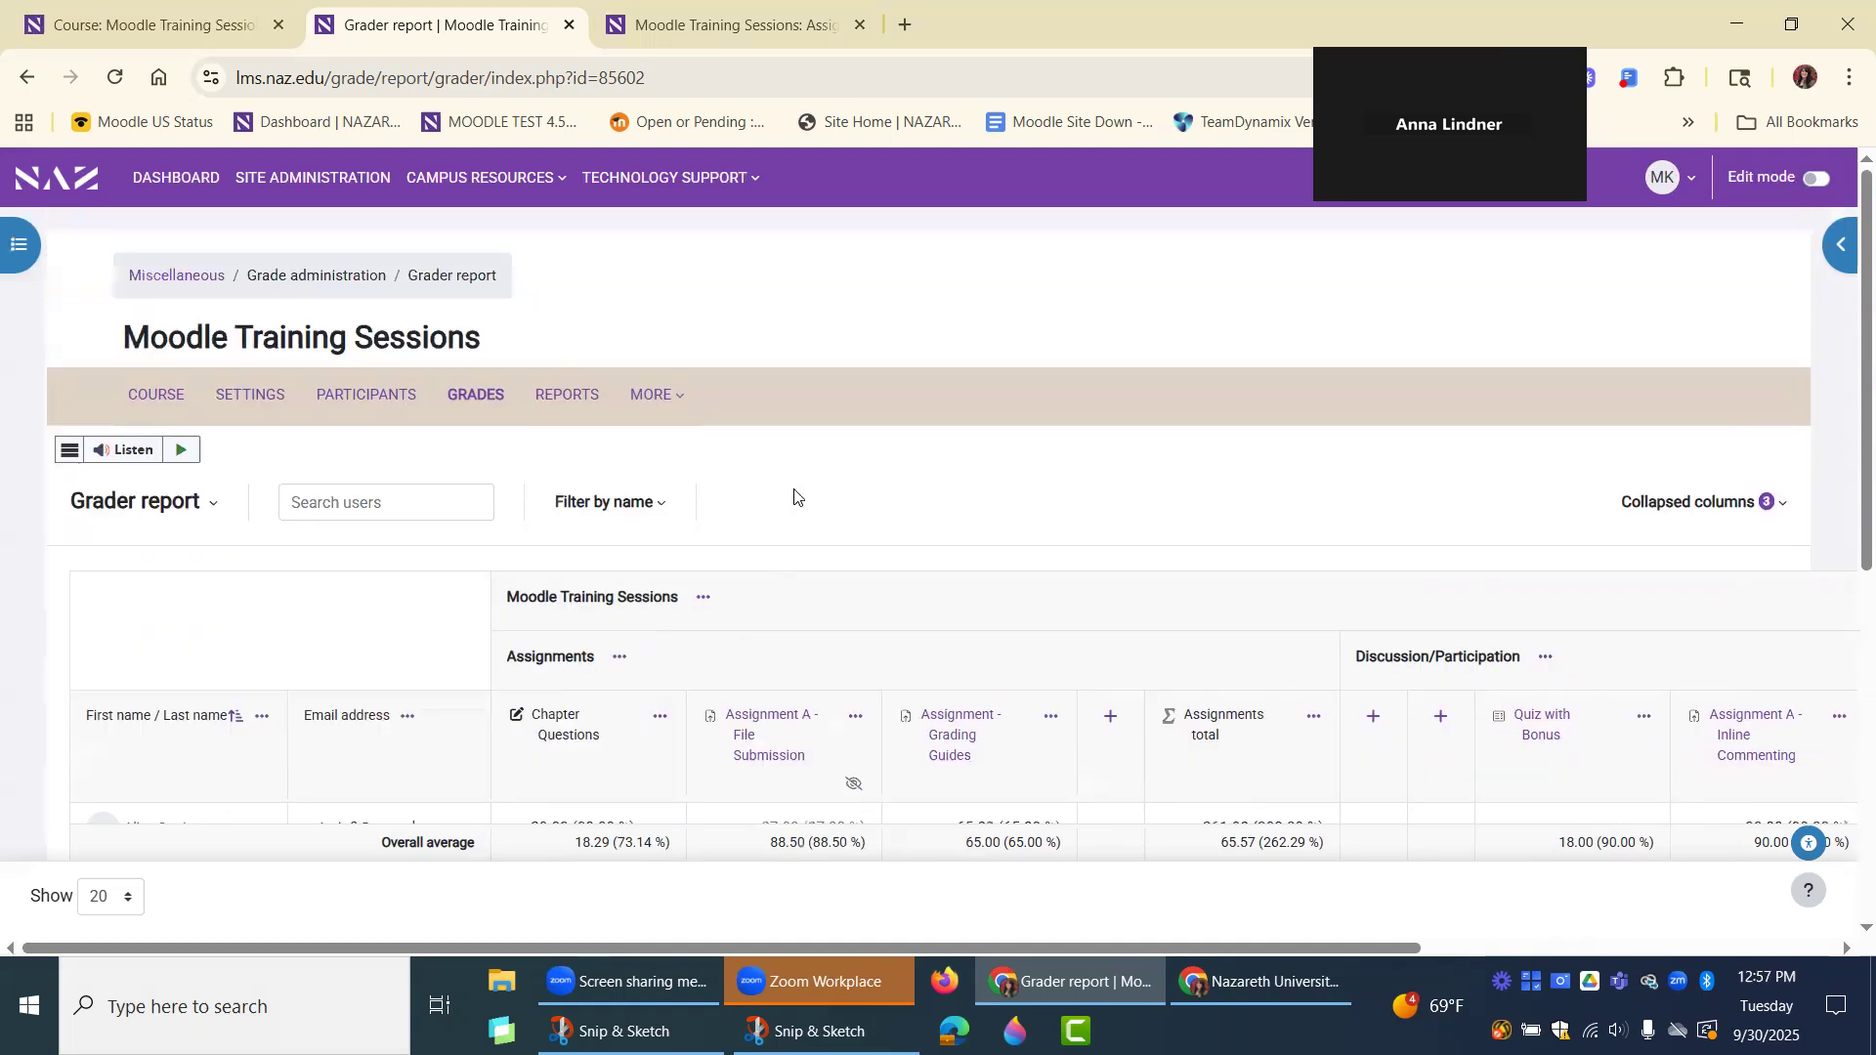
scroll(688, 820, "down", 3)
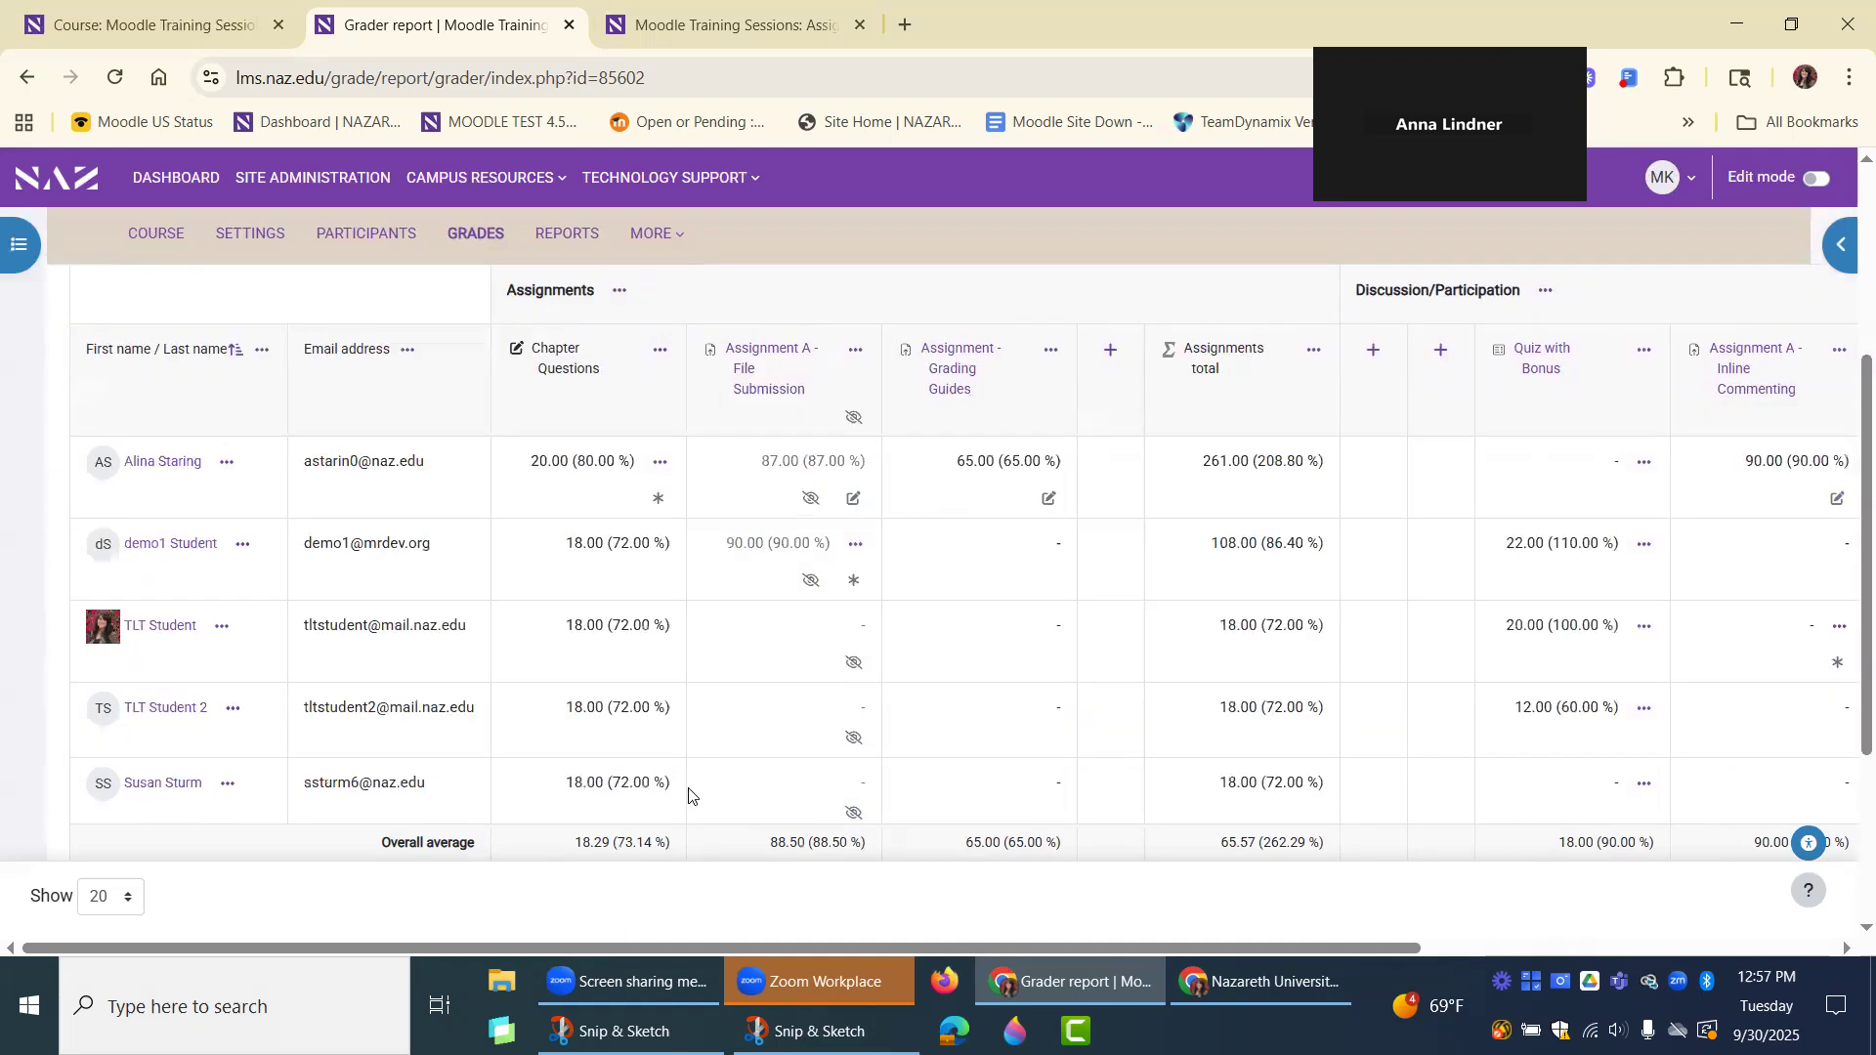
scroll(688, 794, "up", 3)
left_click(189, 500)
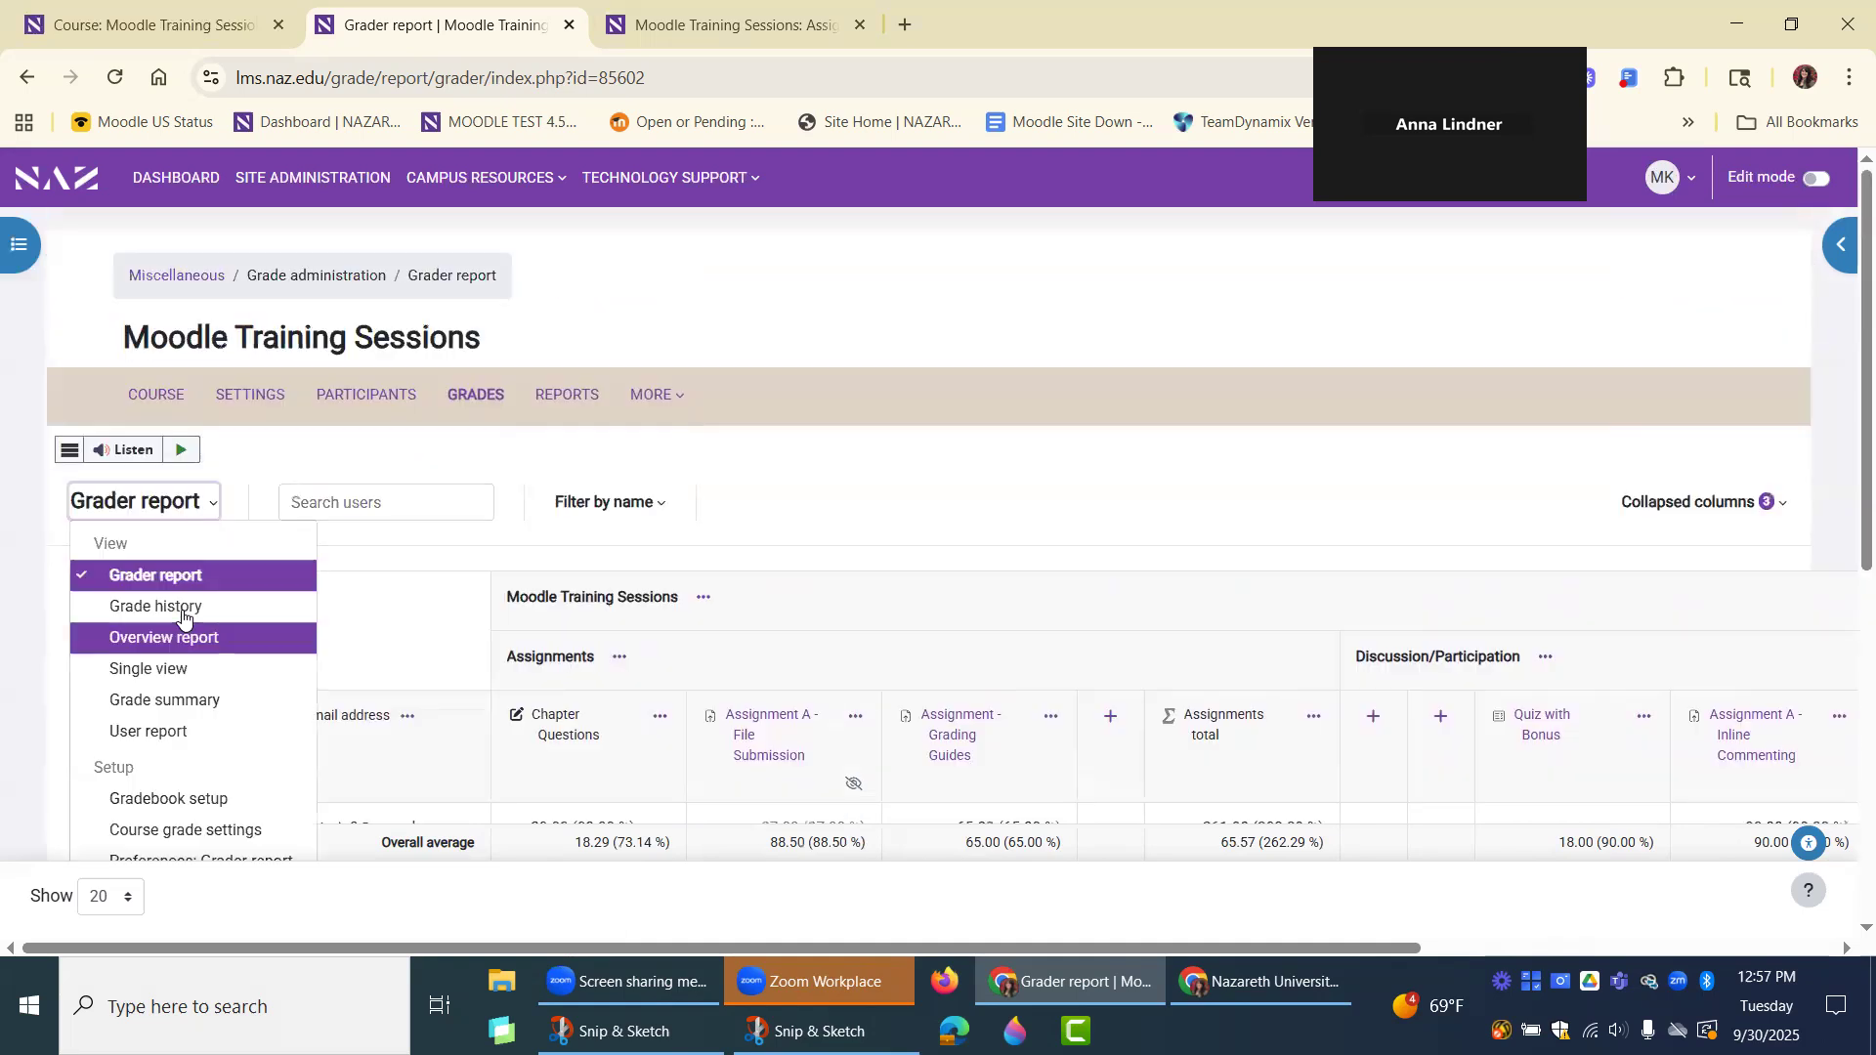
left_click(827, 477)
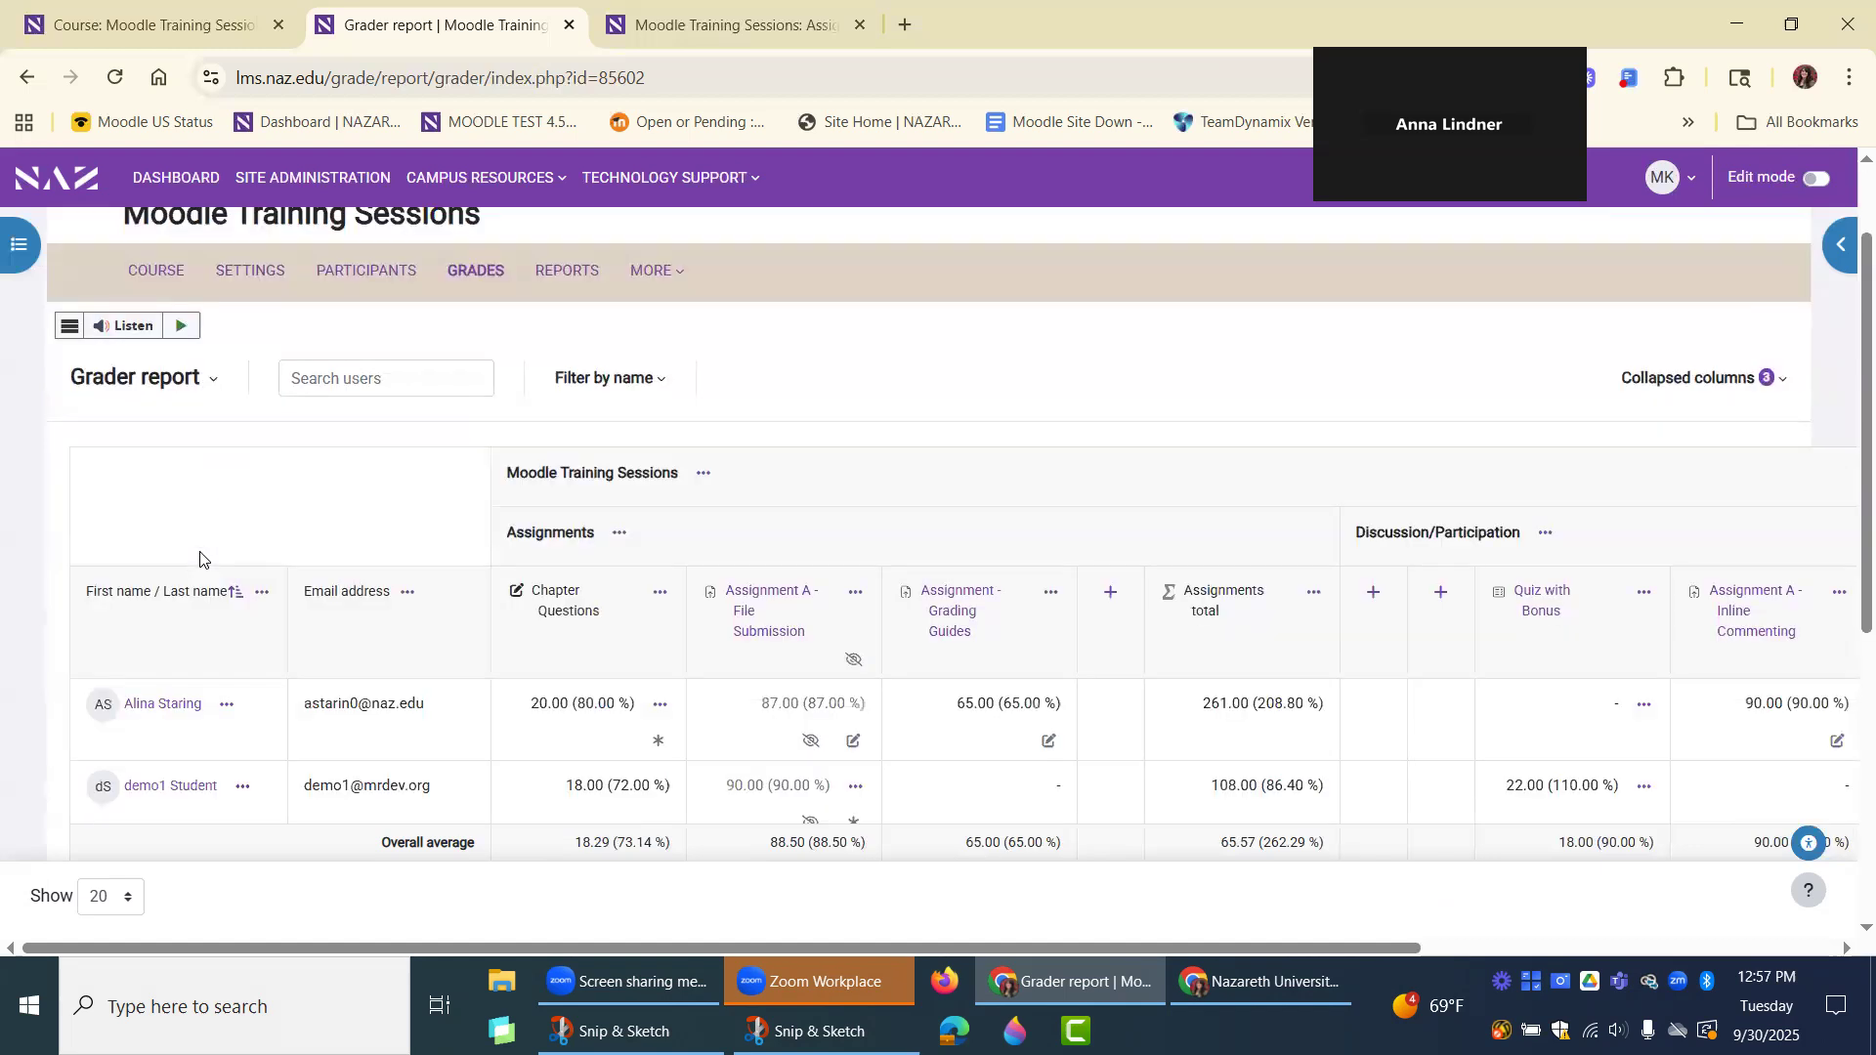
scroll(199, 558, "down", 3)
scroll(199, 558, "up", 3)
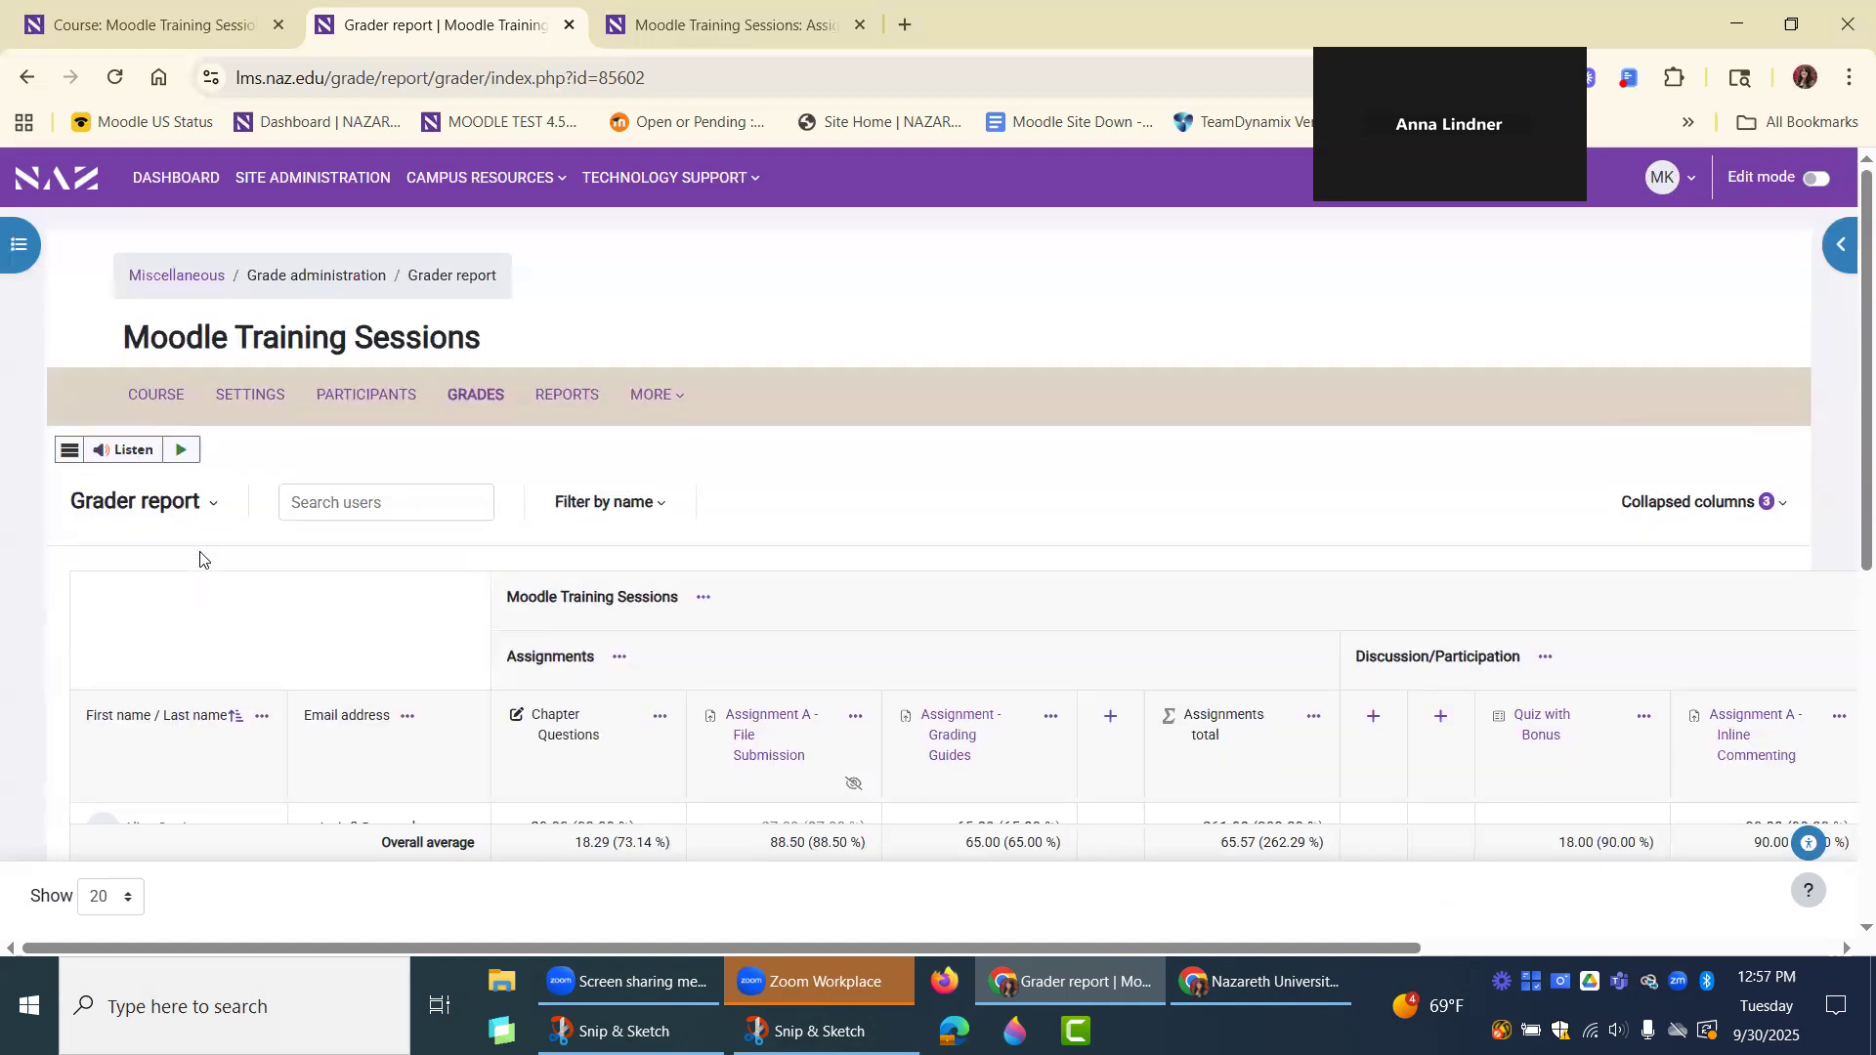